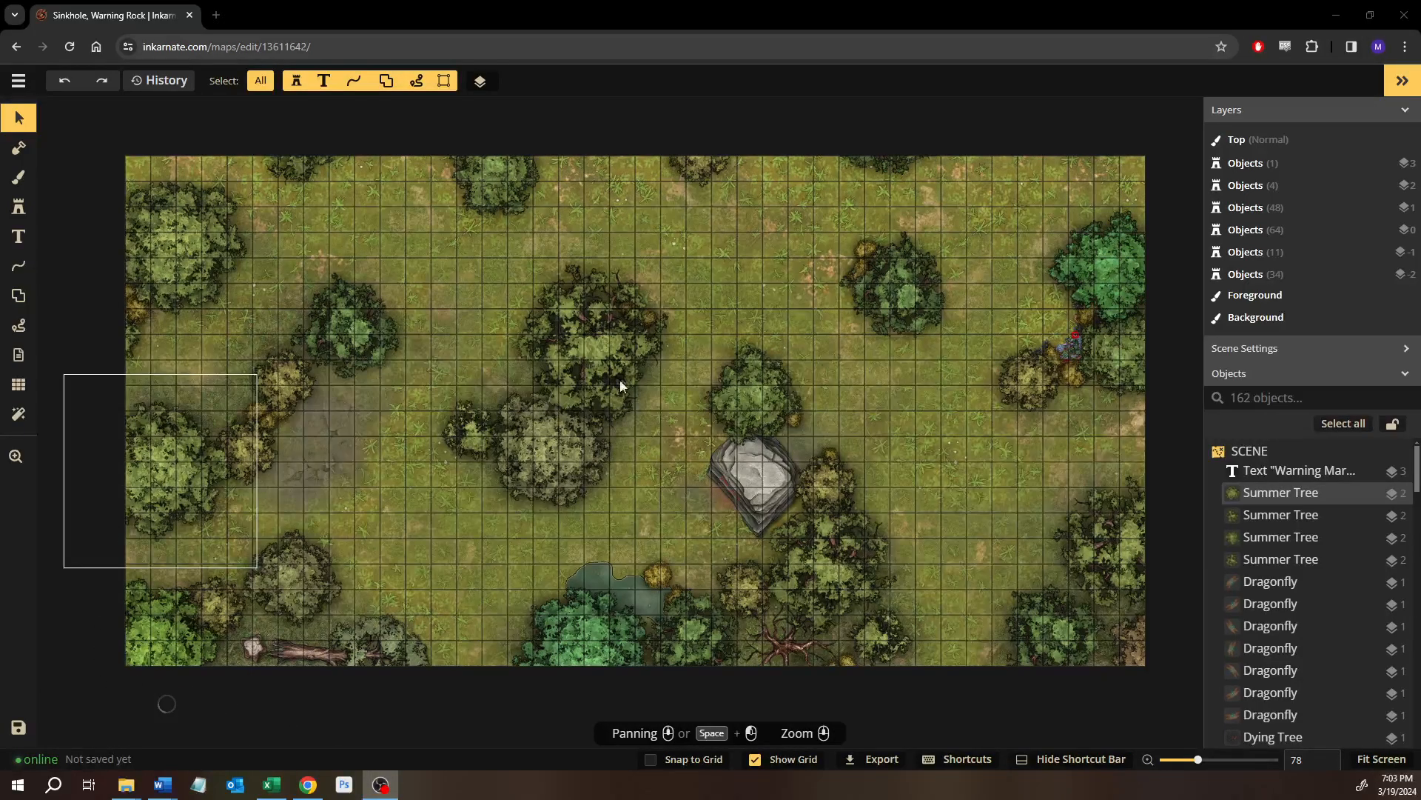
Look over the forest battlemap, including the central trees and the boulder.
scroll(784, 238, down, 2)
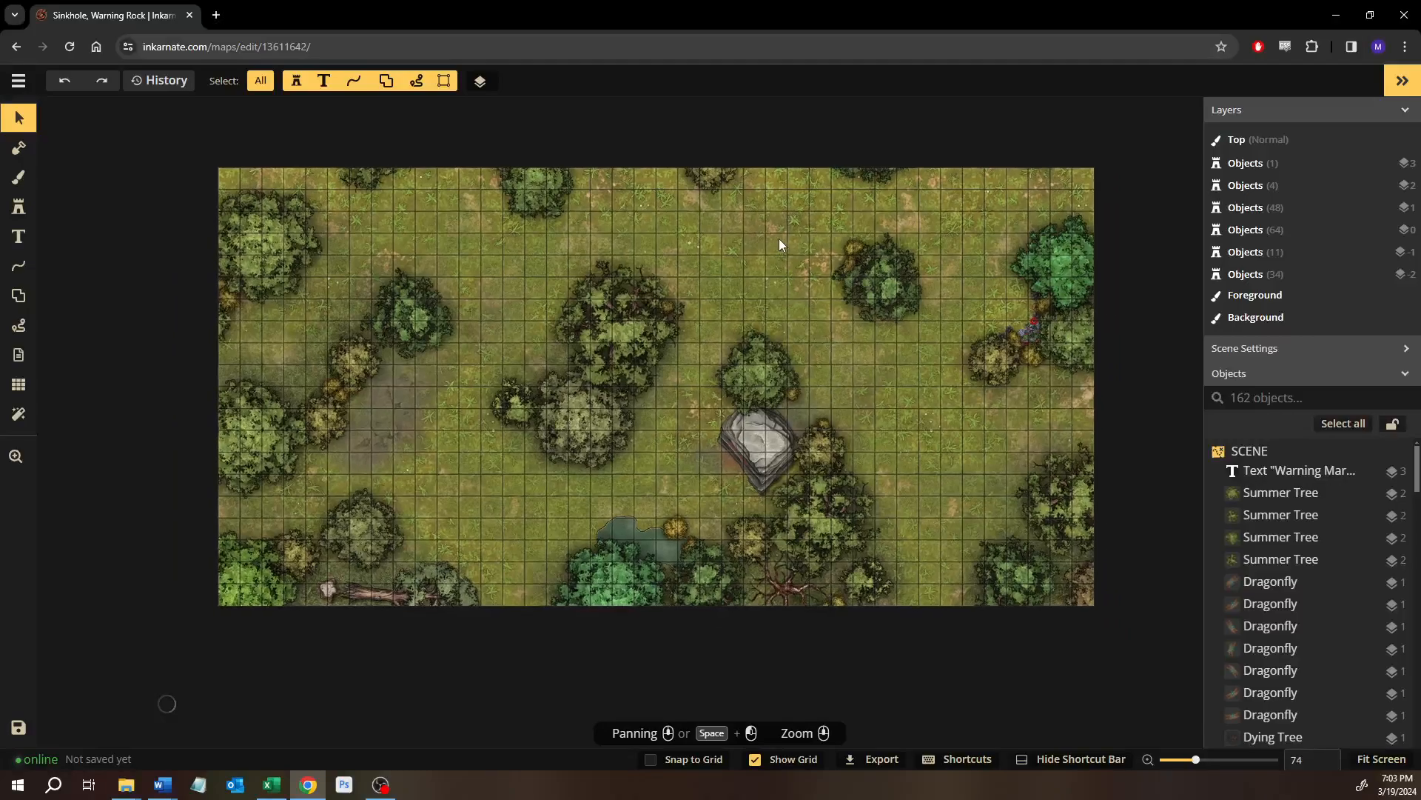
drag(773, 246, 733, 288)
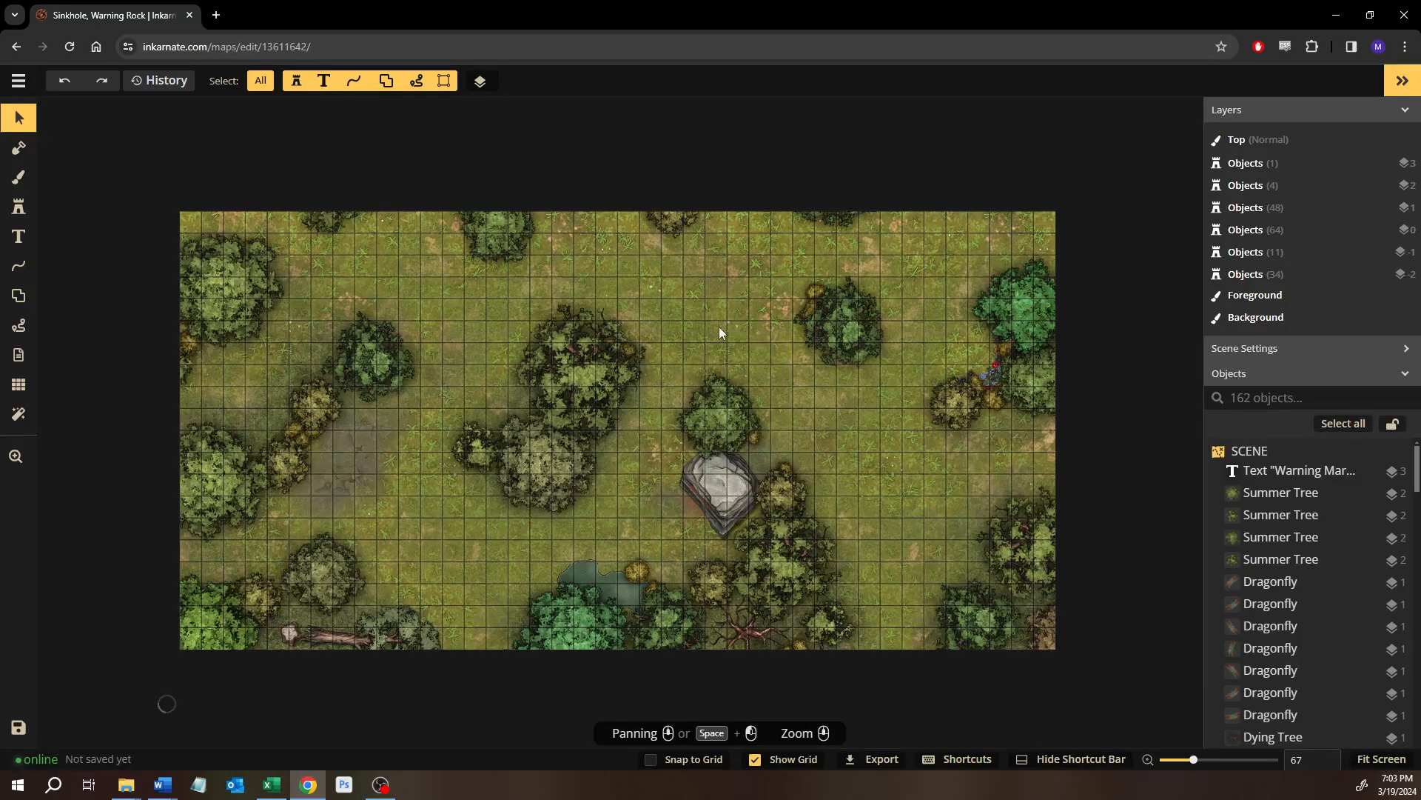
scroll(718, 326, up, 4)
drag(666, 309, 668, 223)
scroll(661, 304, up, 5)
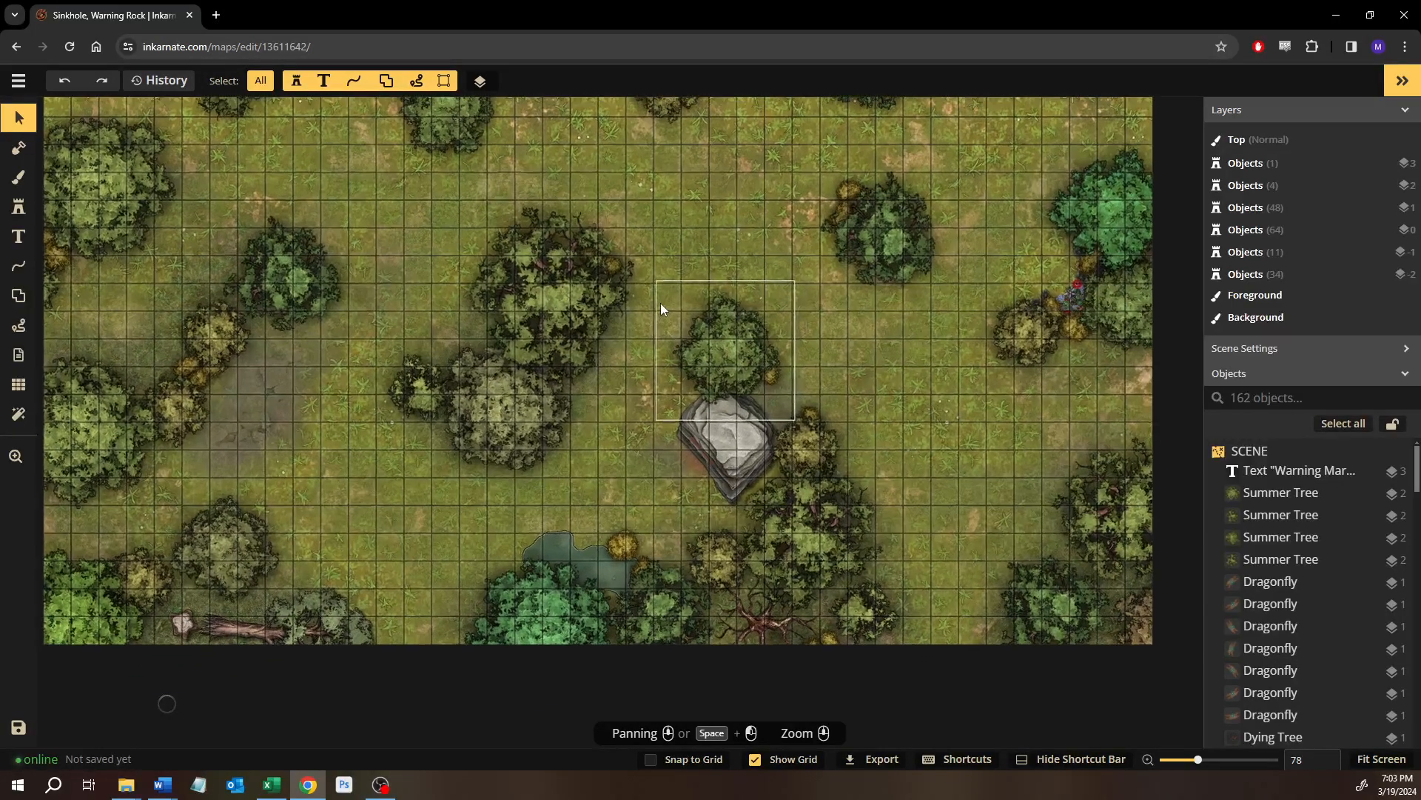
scroll(650, 314, down, 4)
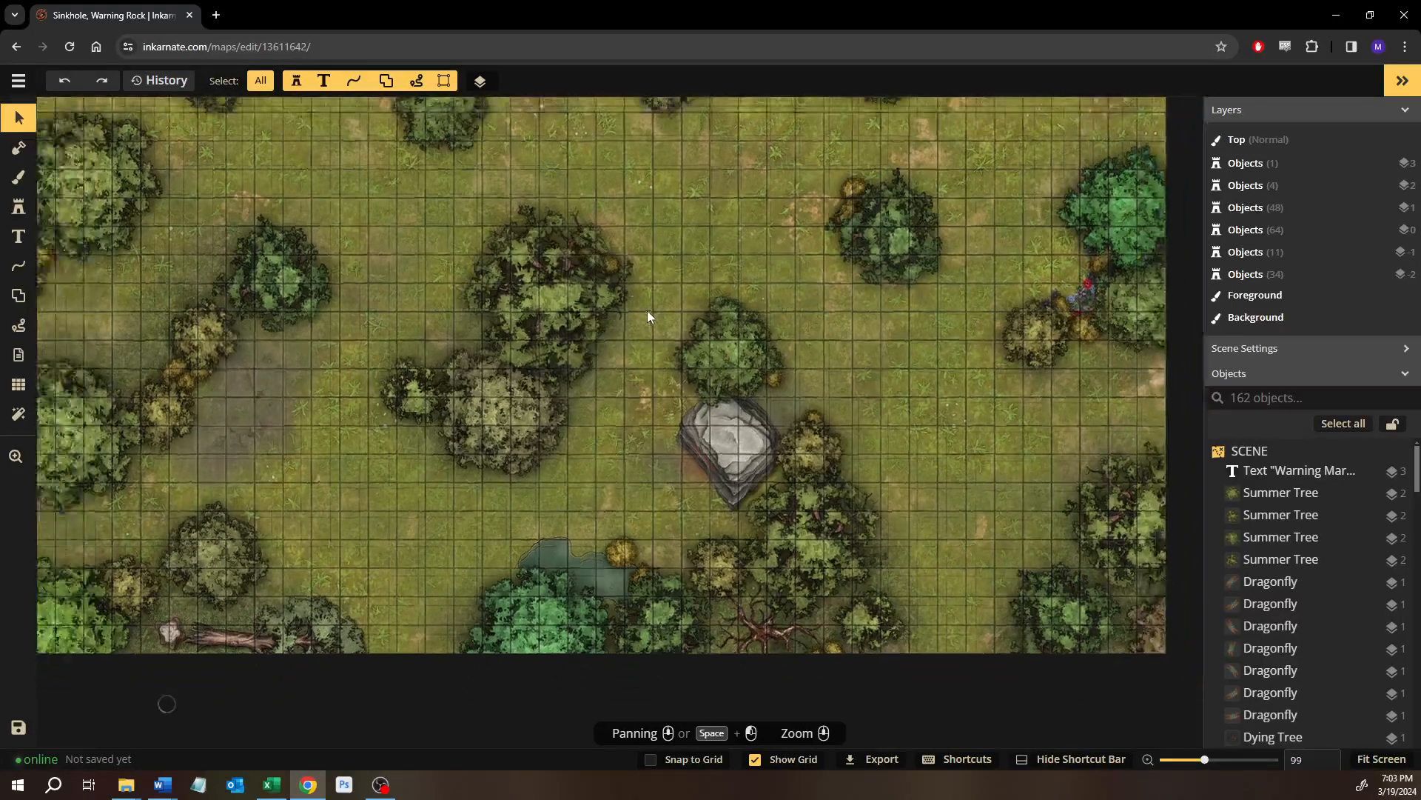
scroll(647, 310, down, 2)
scroll(615, 303, down, 4)
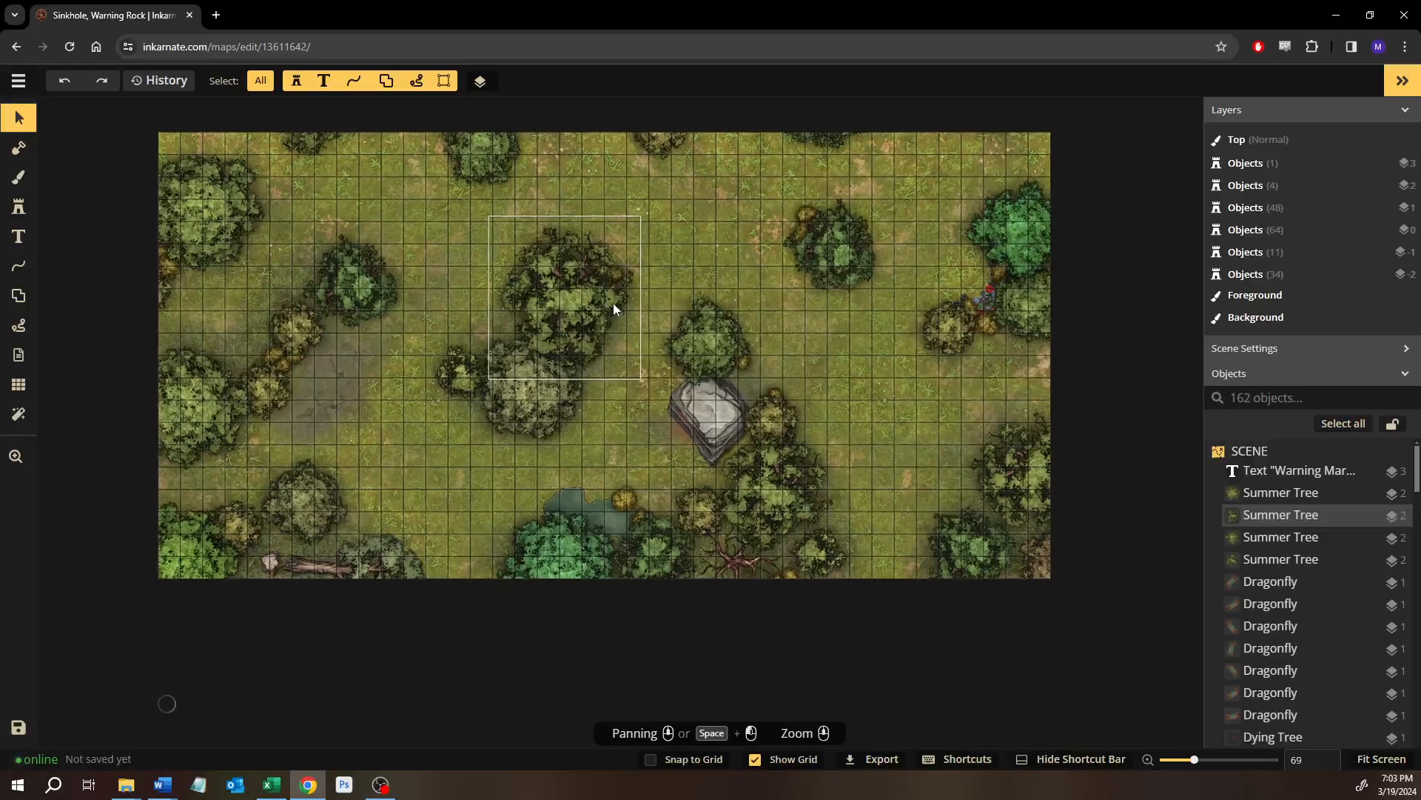
scroll(598, 279, up, 1)
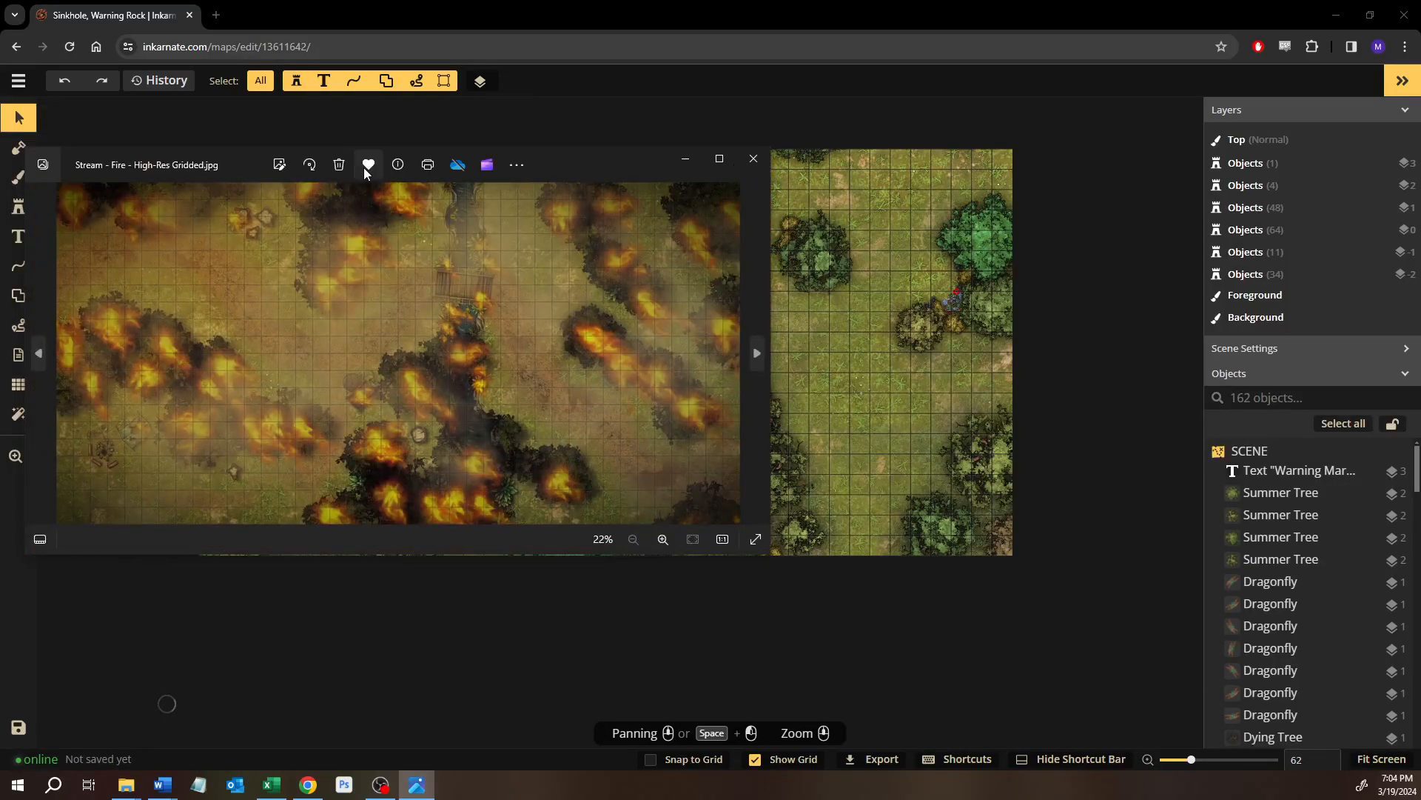
View the reference image Stream - Fire - High-Res Gridded.jpg at full size, and return to the forest map.
double_click(598, 172)
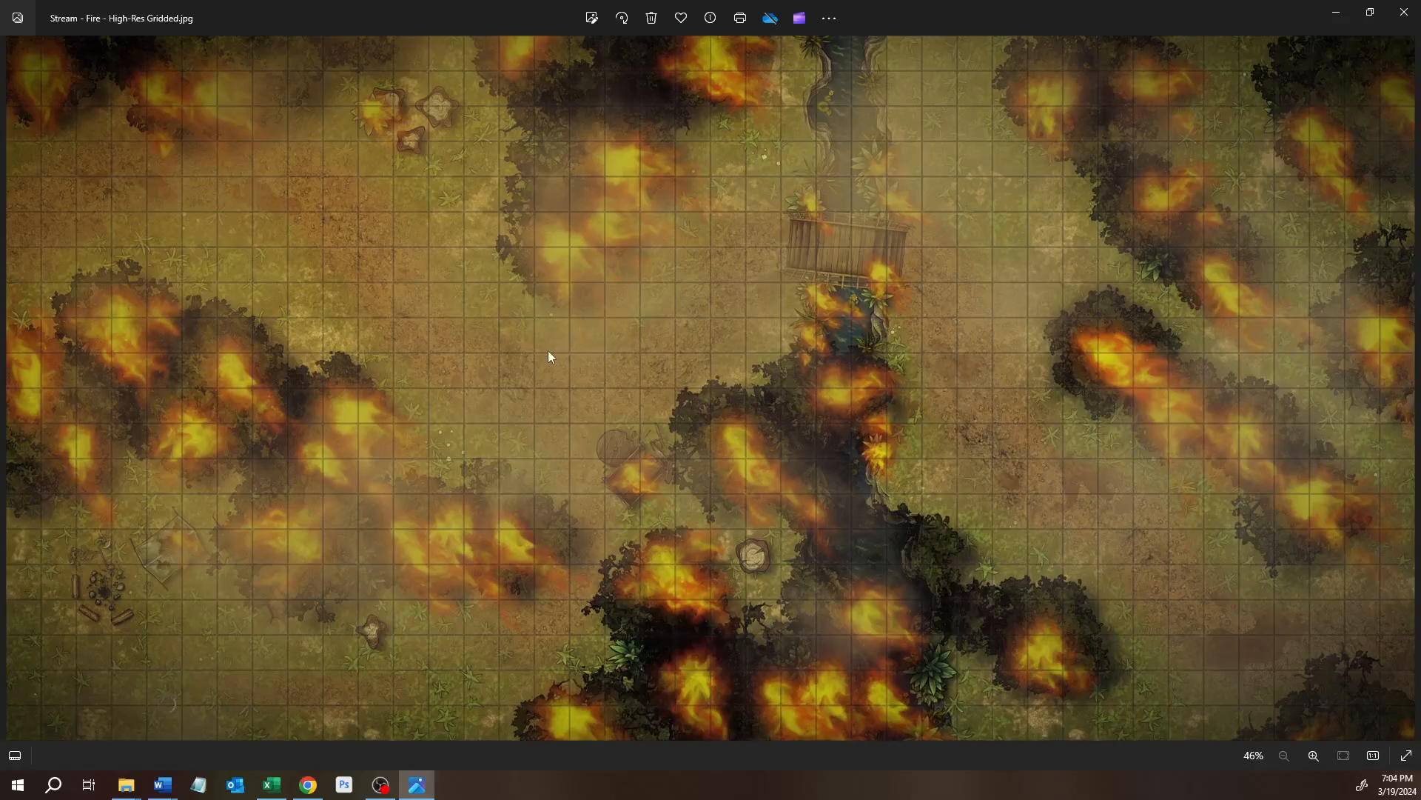
double_click(907, 8)
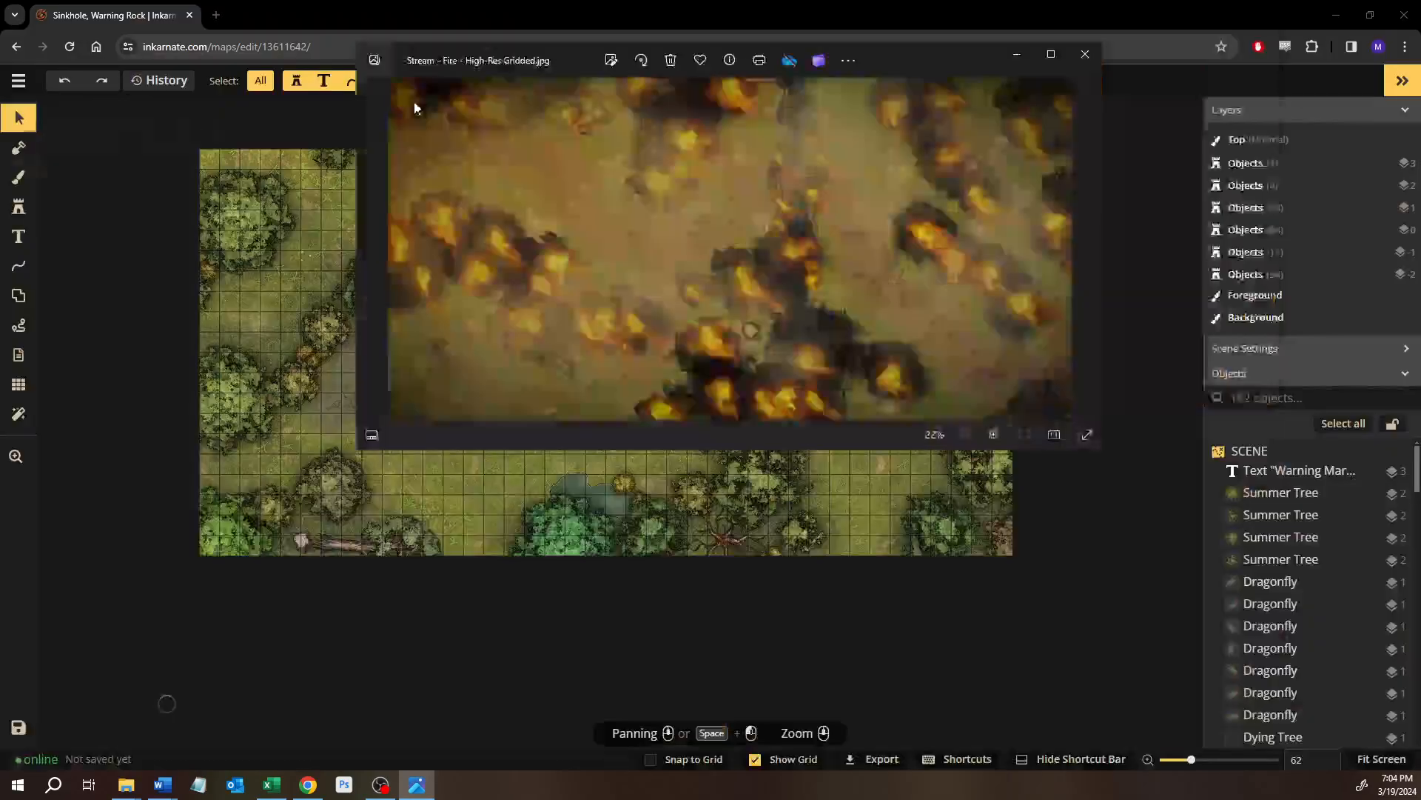
key(super+Down)
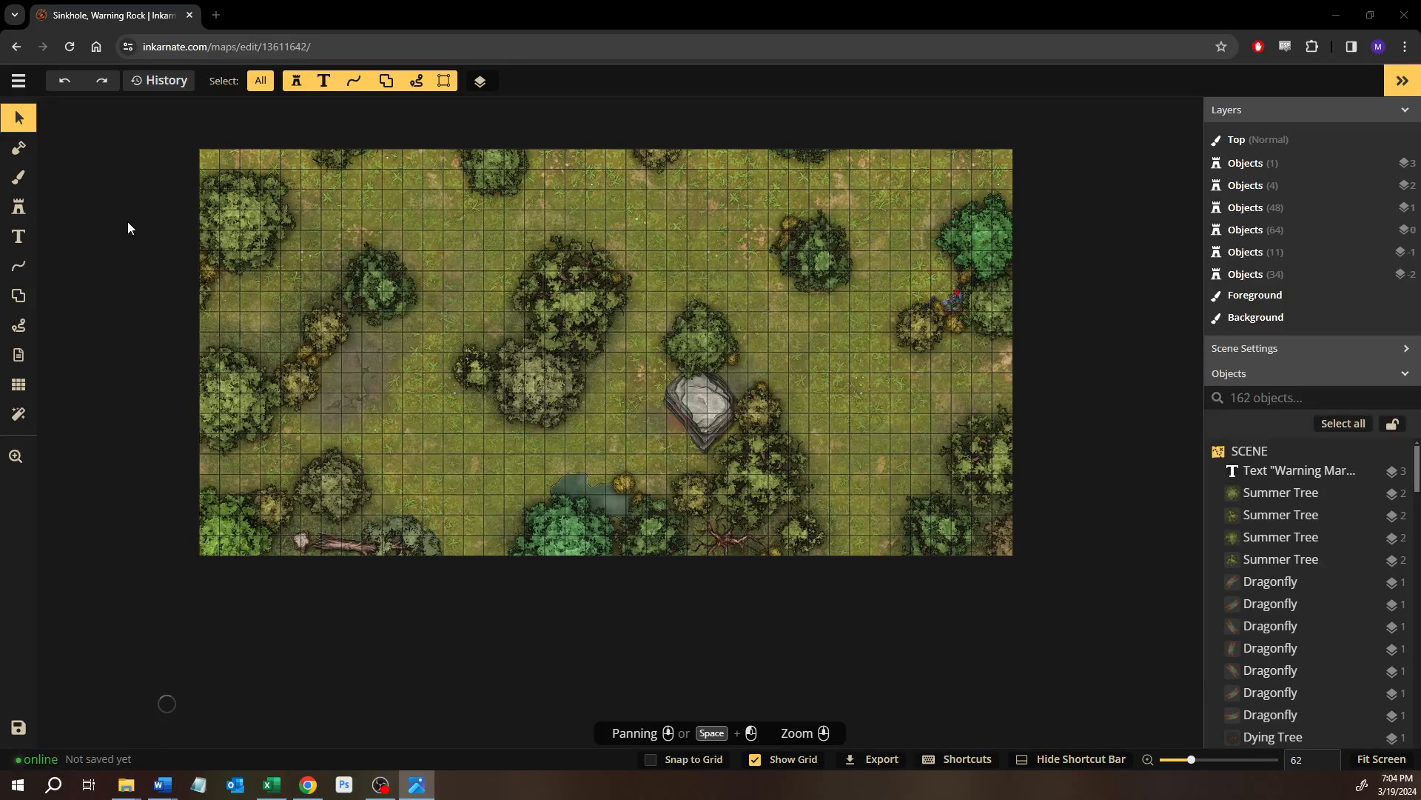
Search the Fantasy Battlemaps 2.0 stamp catalog for "fire".
click(19, 207)
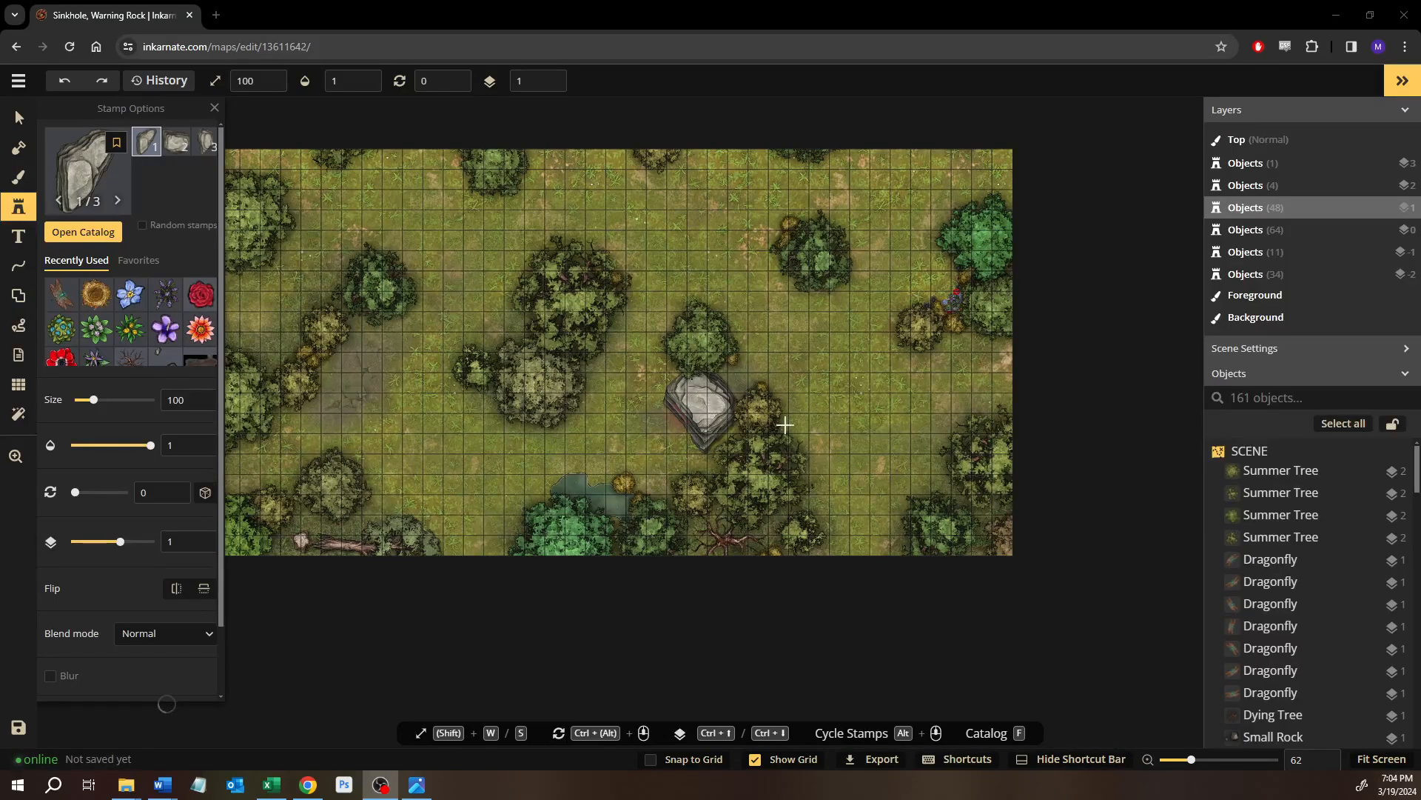
click(72, 234)
click(71, 234)
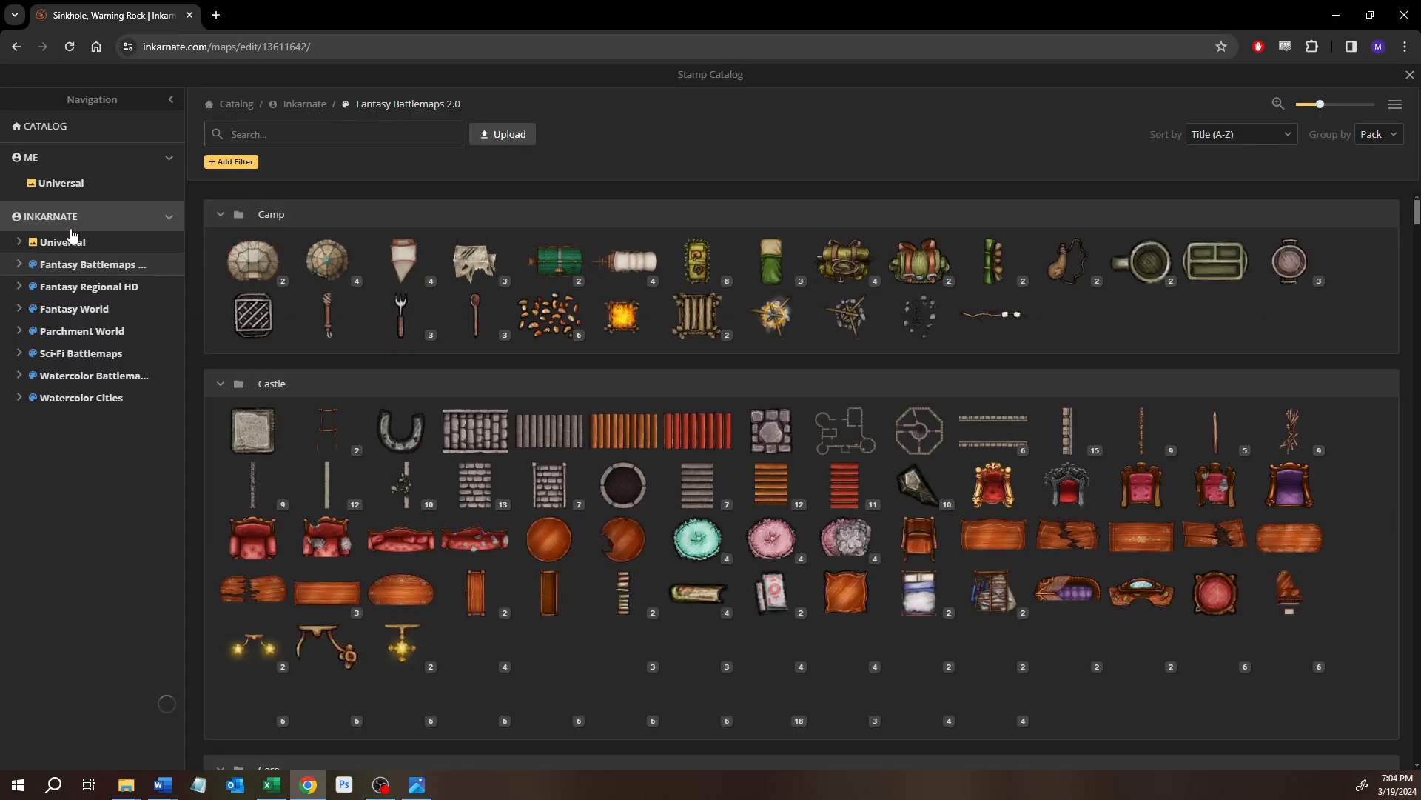
text(l)
key(BackSpace)
text(fire)
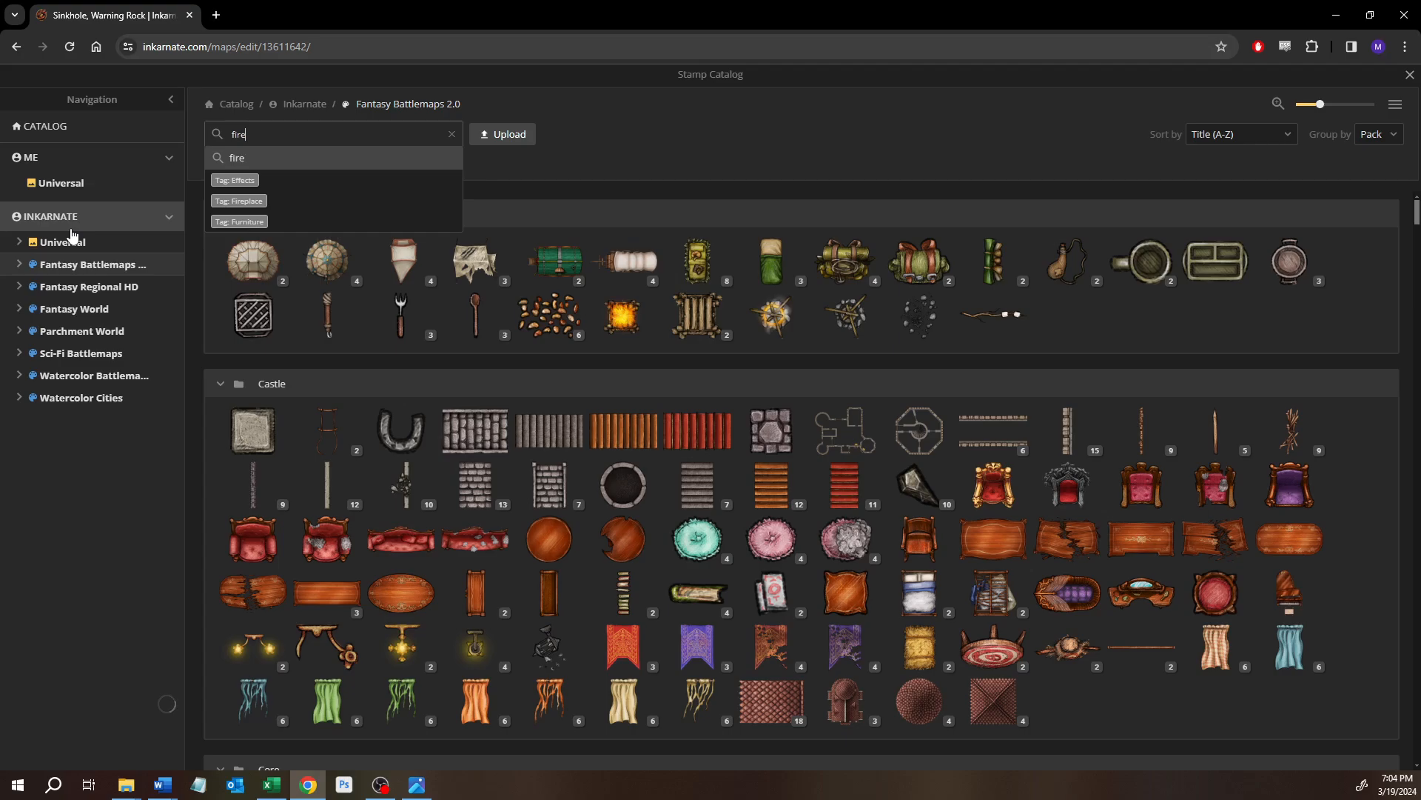
key(Return)
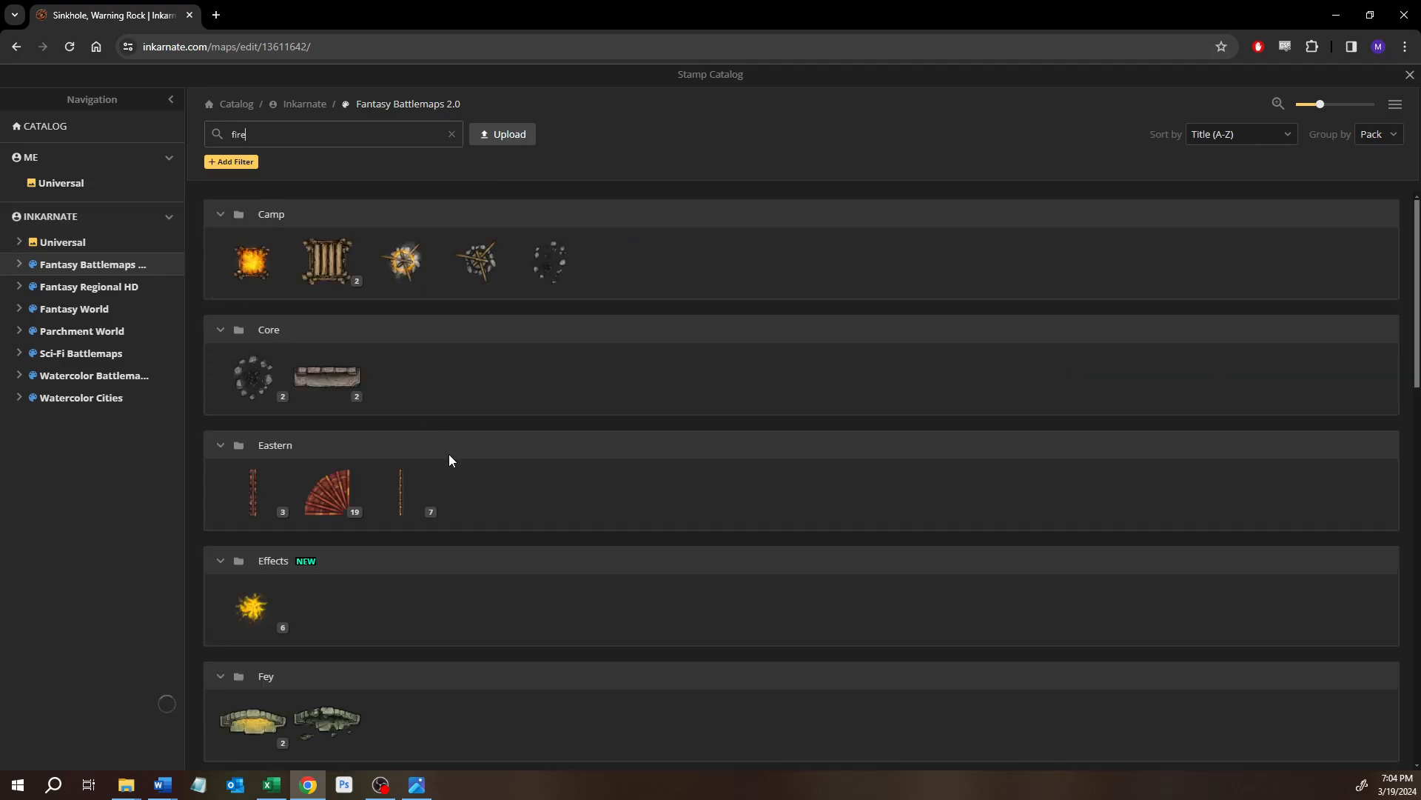
Choose the second flame variant from the Effects fire stamps and place one on the small dark-green tree in the map's northwest.
scroll(285, 514, down, 2)
mouse_move(248, 457)
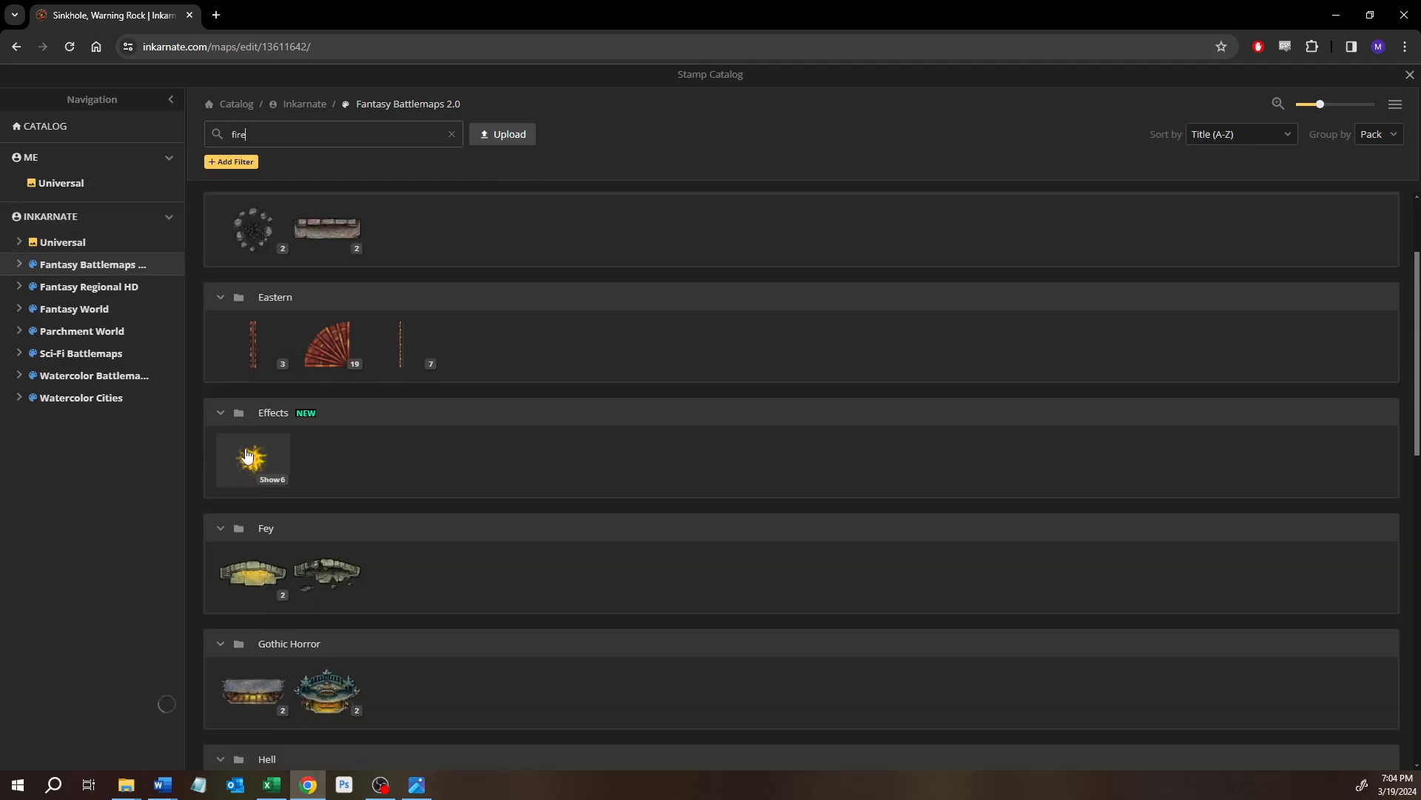
click(273, 481)
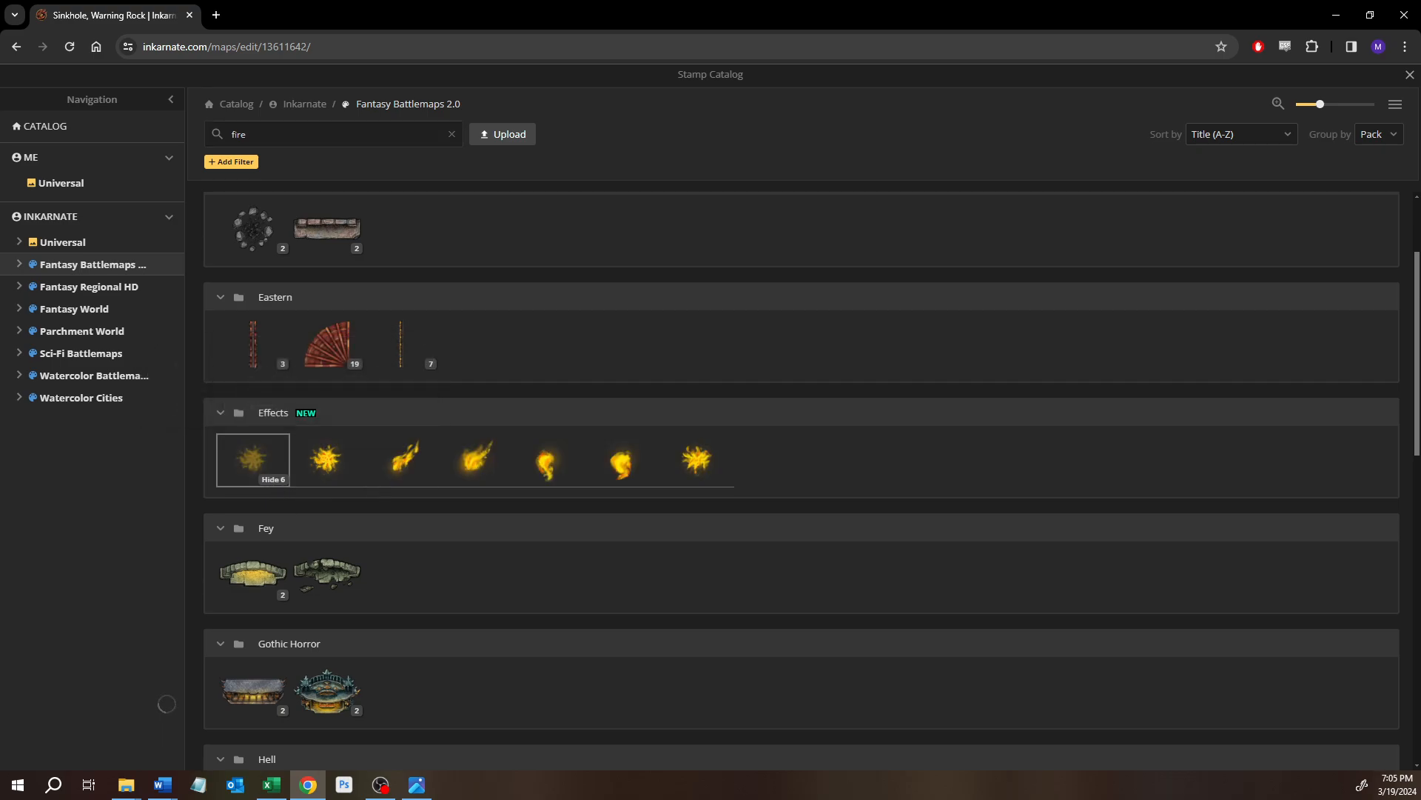
key(alt+Tab)
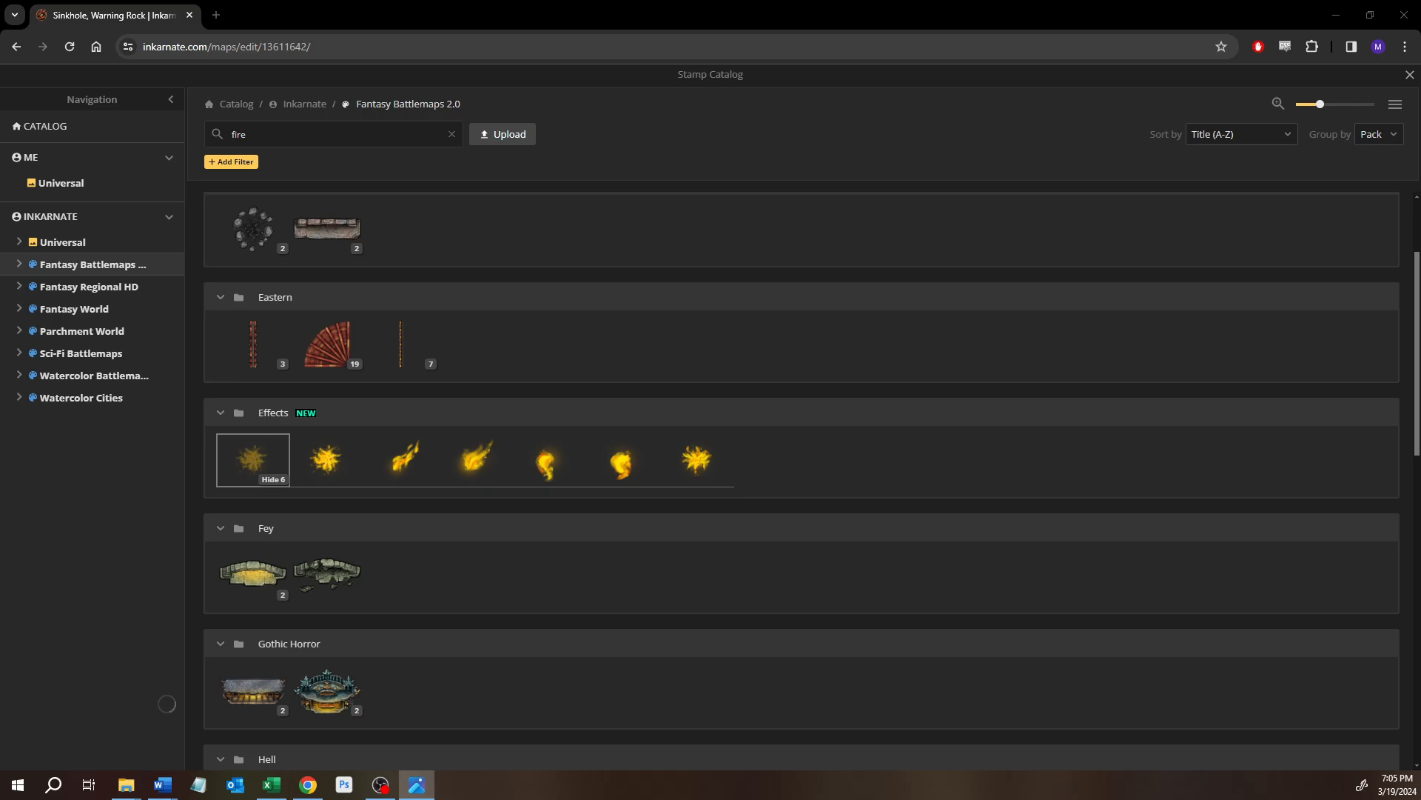
click(405, 458)
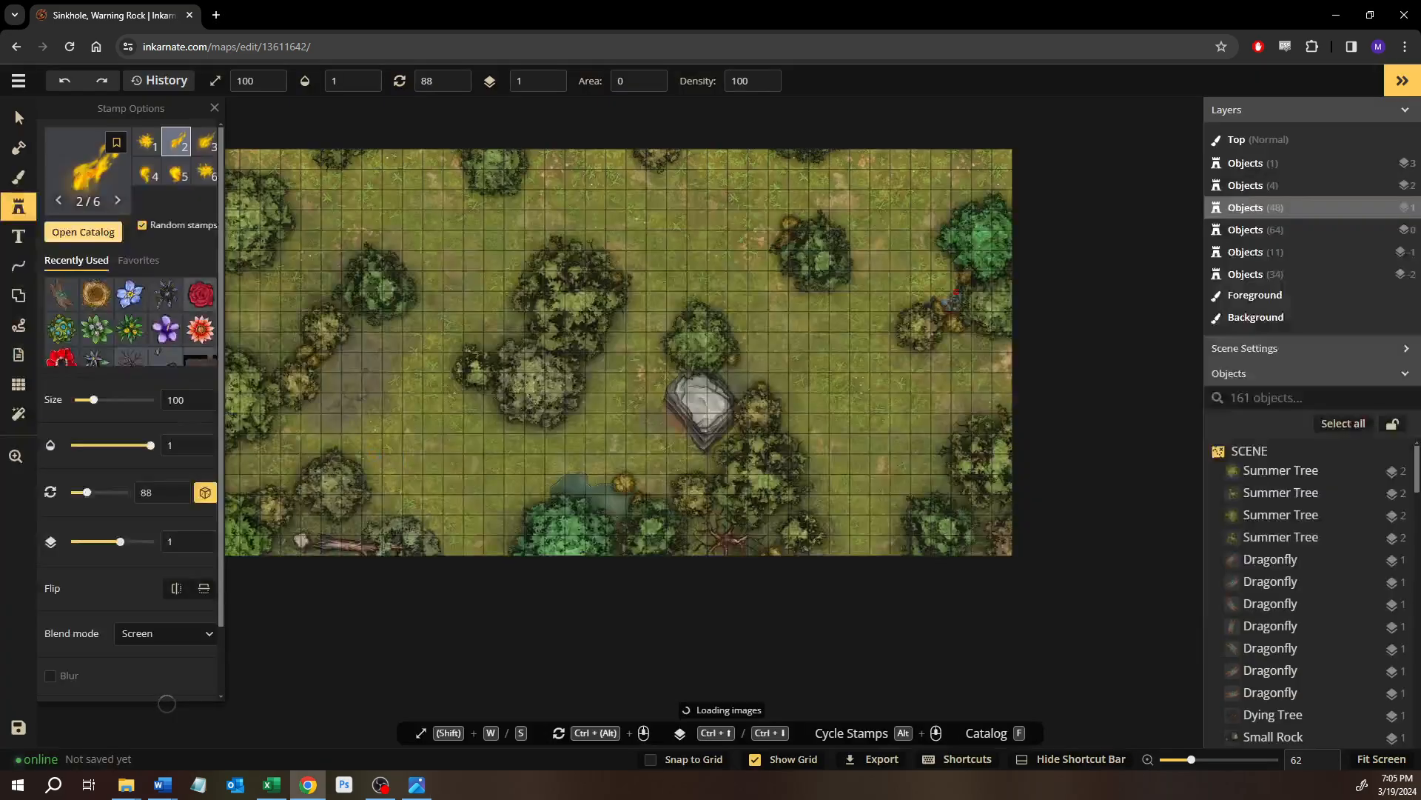
click(362, 343)
Rotate the placed fire stamp to 350 degrees and shift it slightly over the dark-green tree.
scroll(360, 340, up, 2)
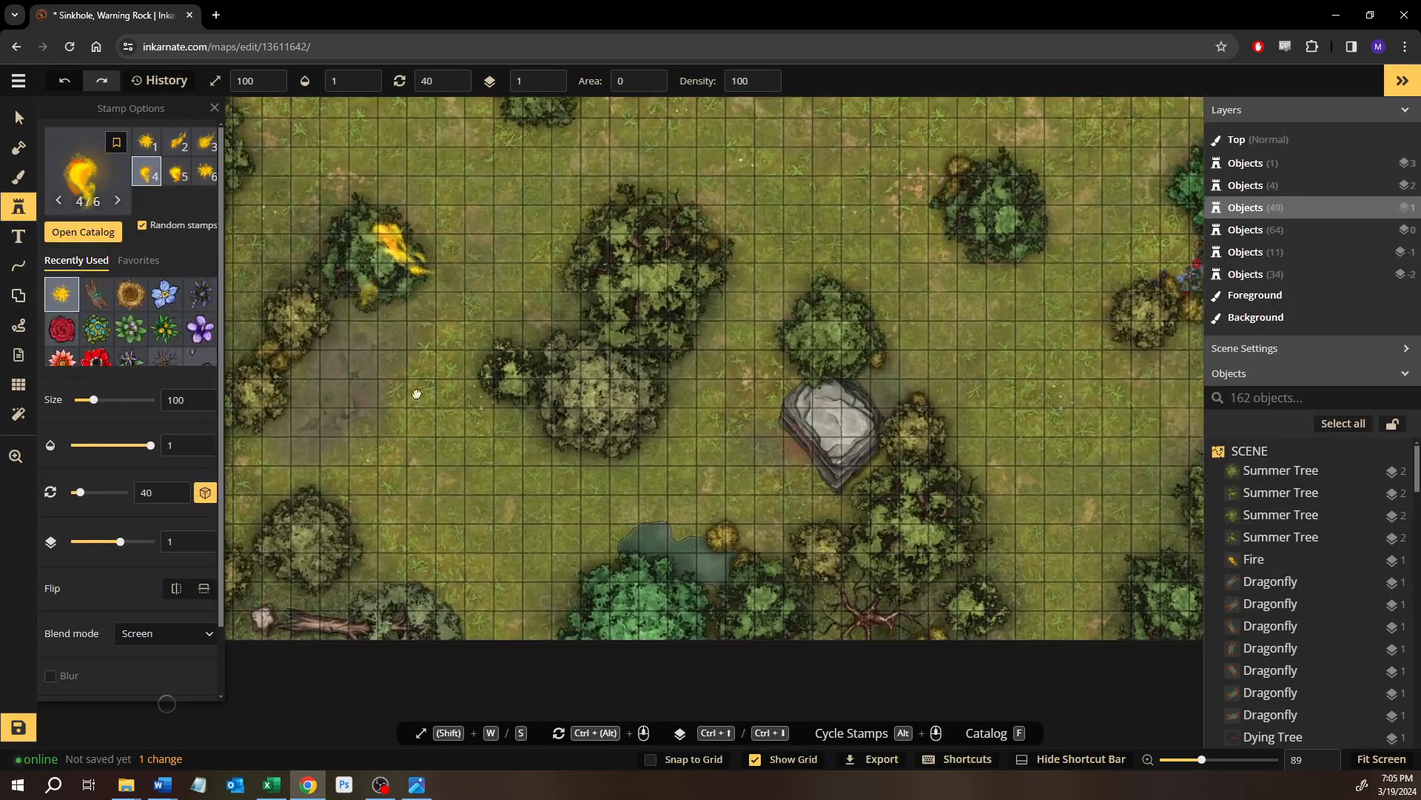
drag(360, 340, 548, 629)
scroll(548, 629, up, 3)
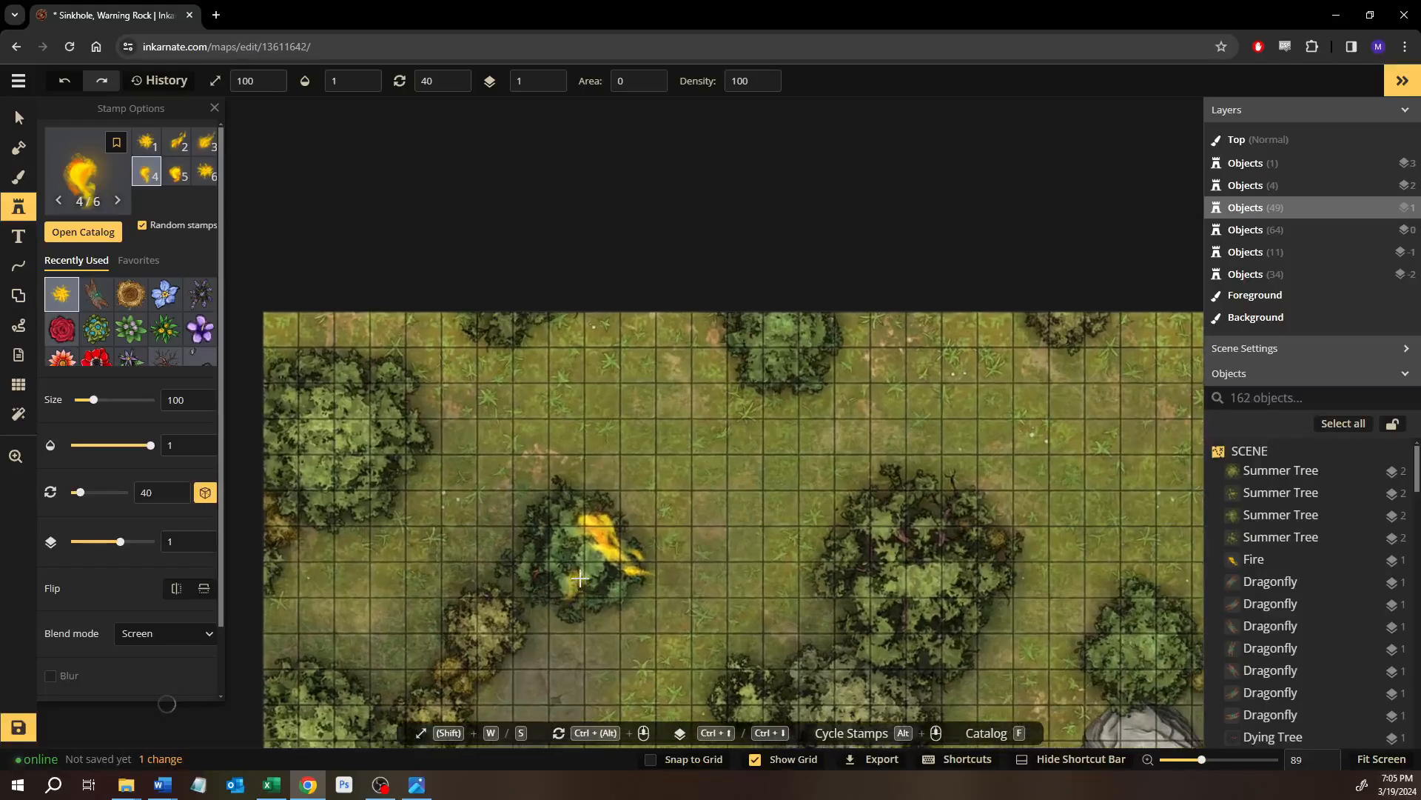
scroll(614, 363, up, 4)
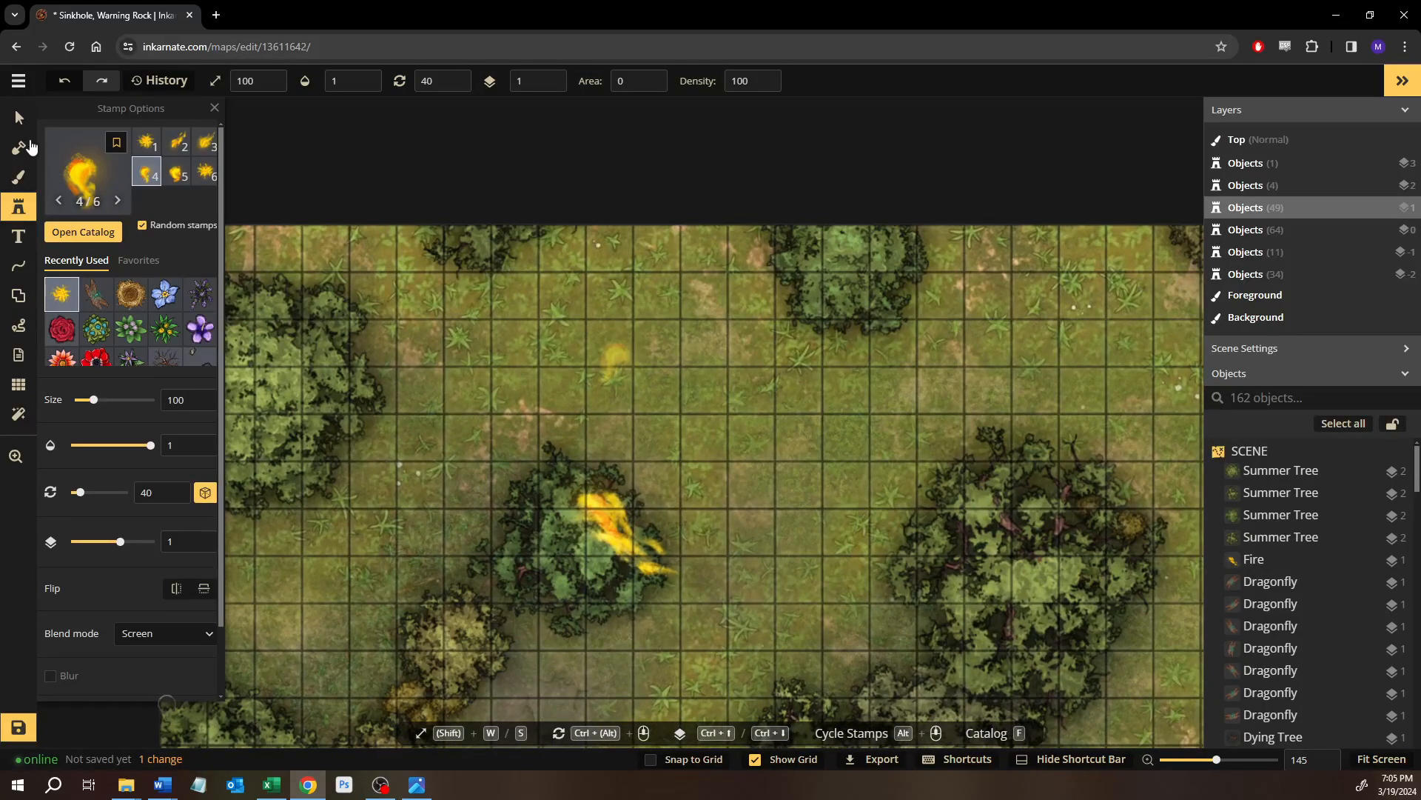
click(19, 117)
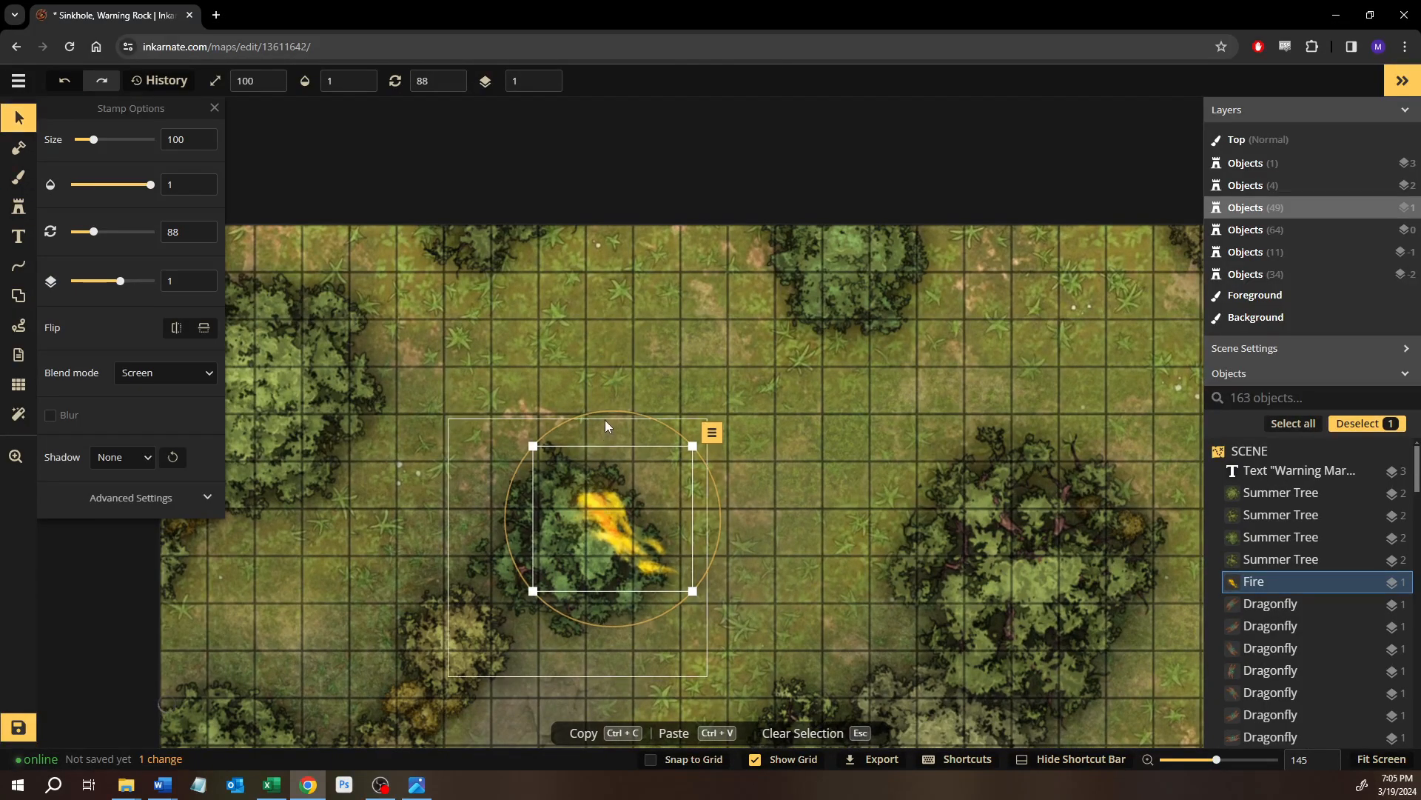
drag(606, 427, 397, 569)
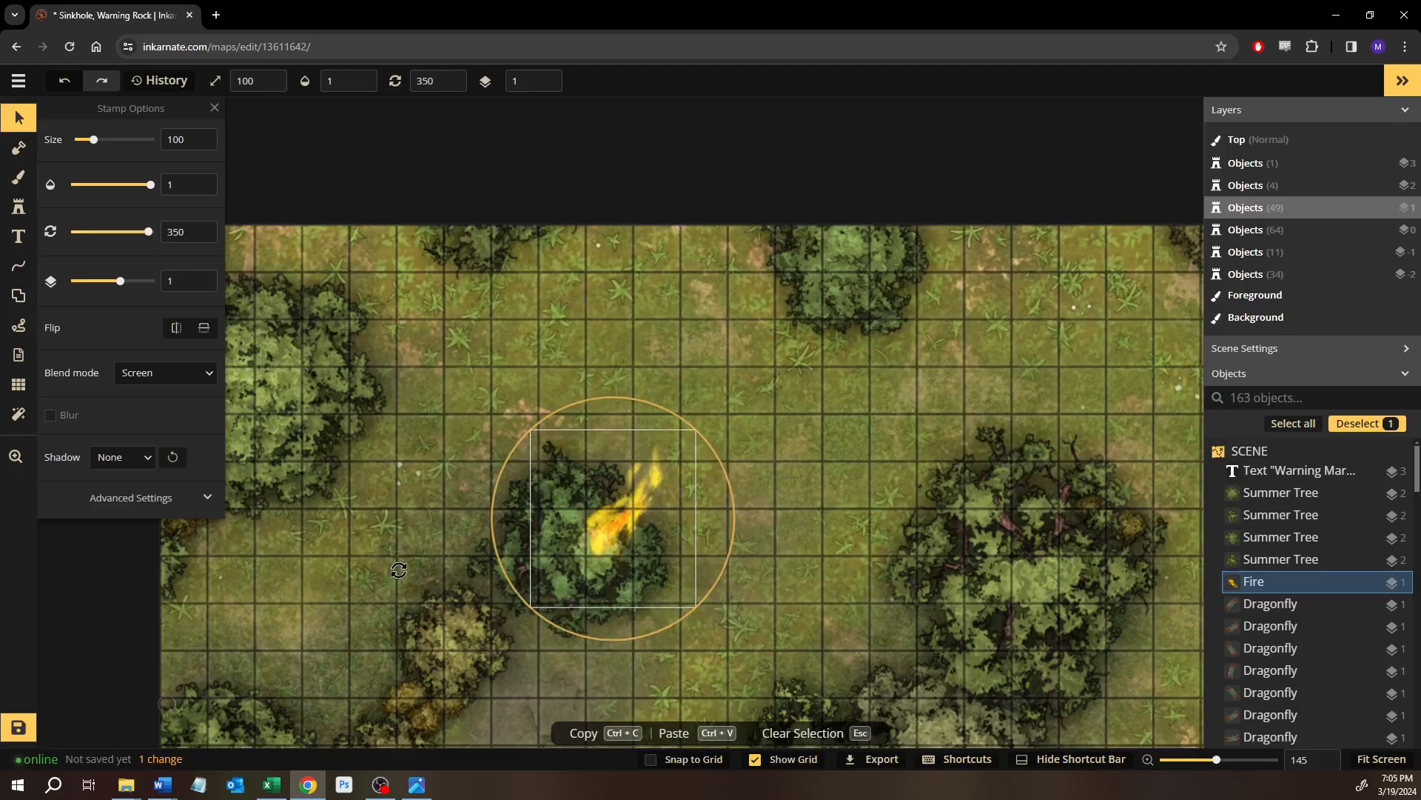
drag(607, 520, 588, 525)
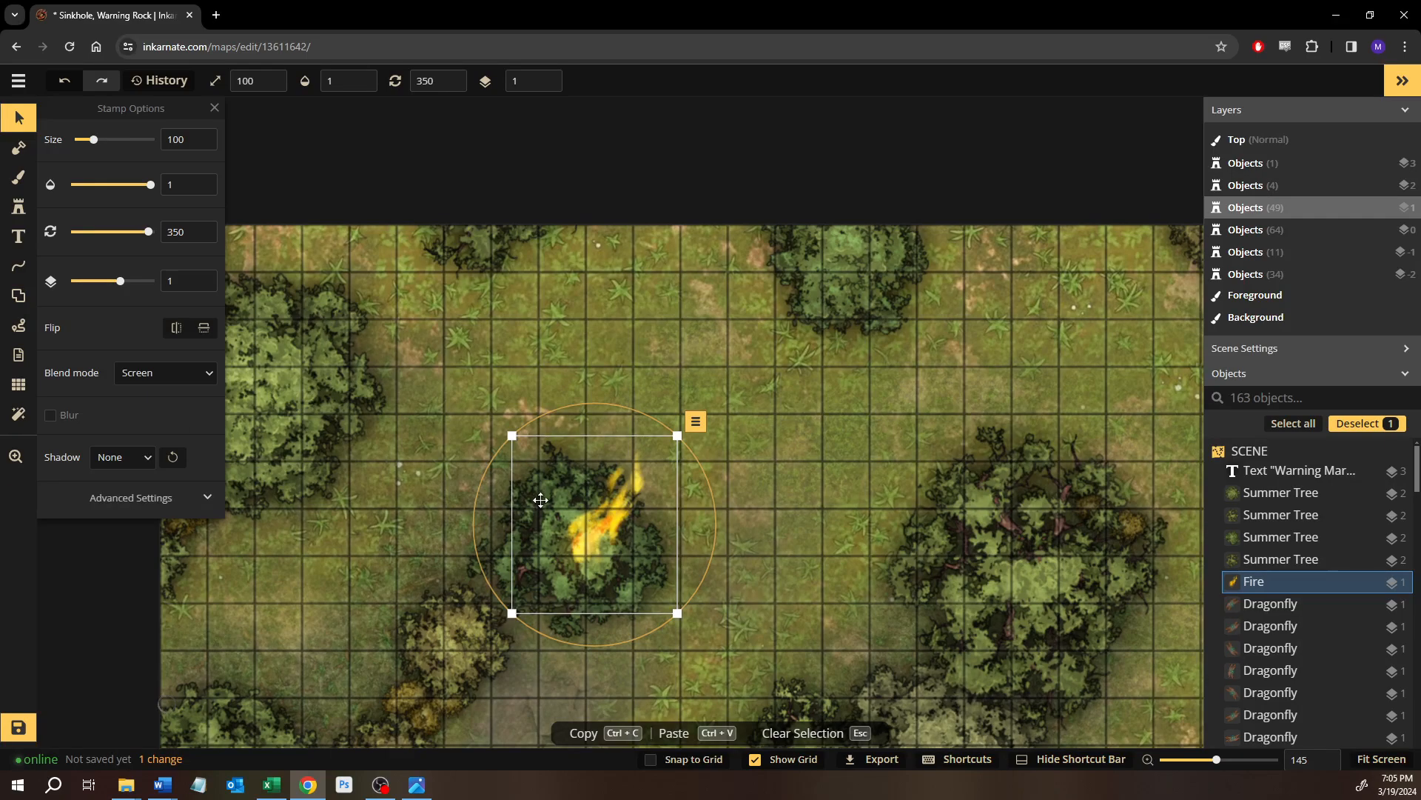
Enlarge the fire stamp on the dark-green tree to size 107 and recentre it on the foliage.
drag(419, 465, 523, 429)
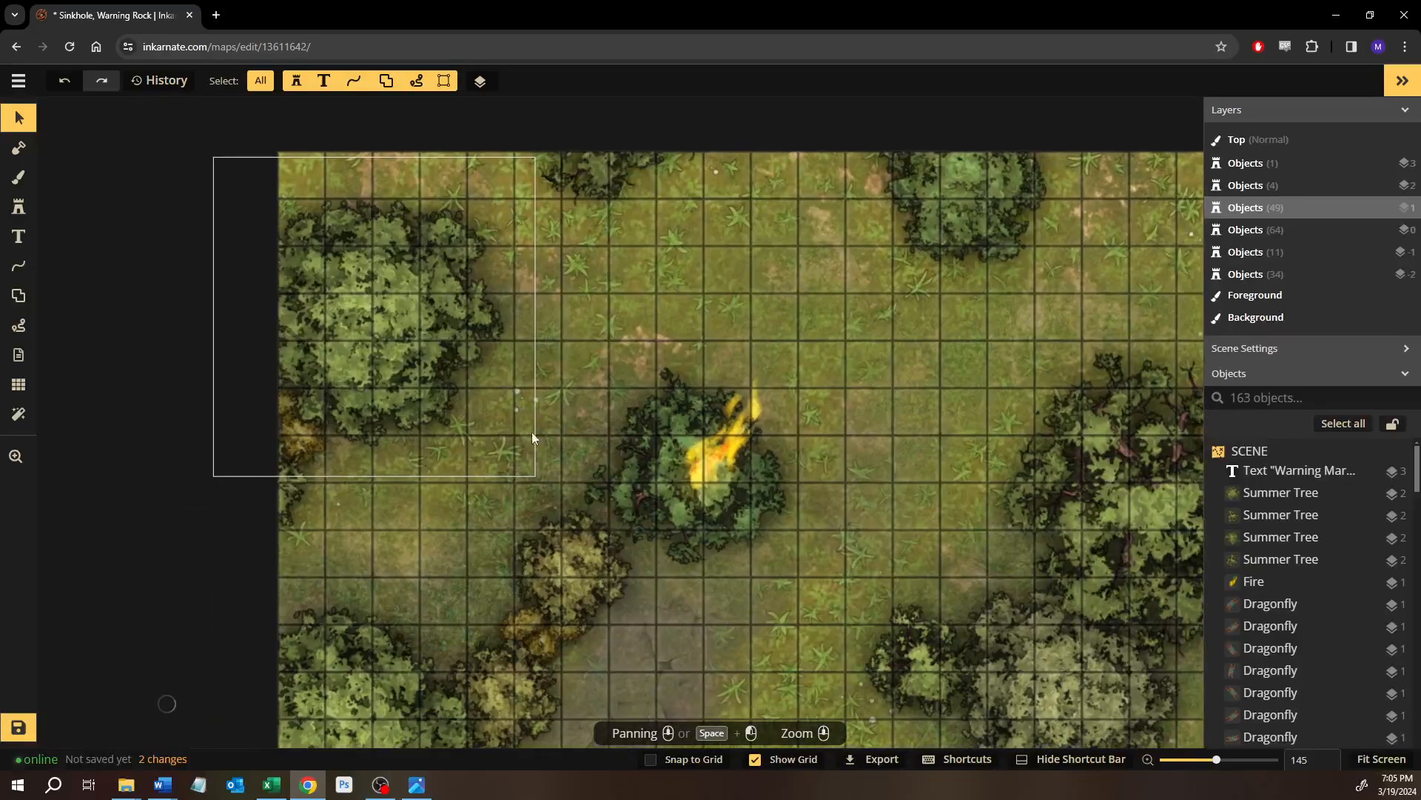
click(733, 468)
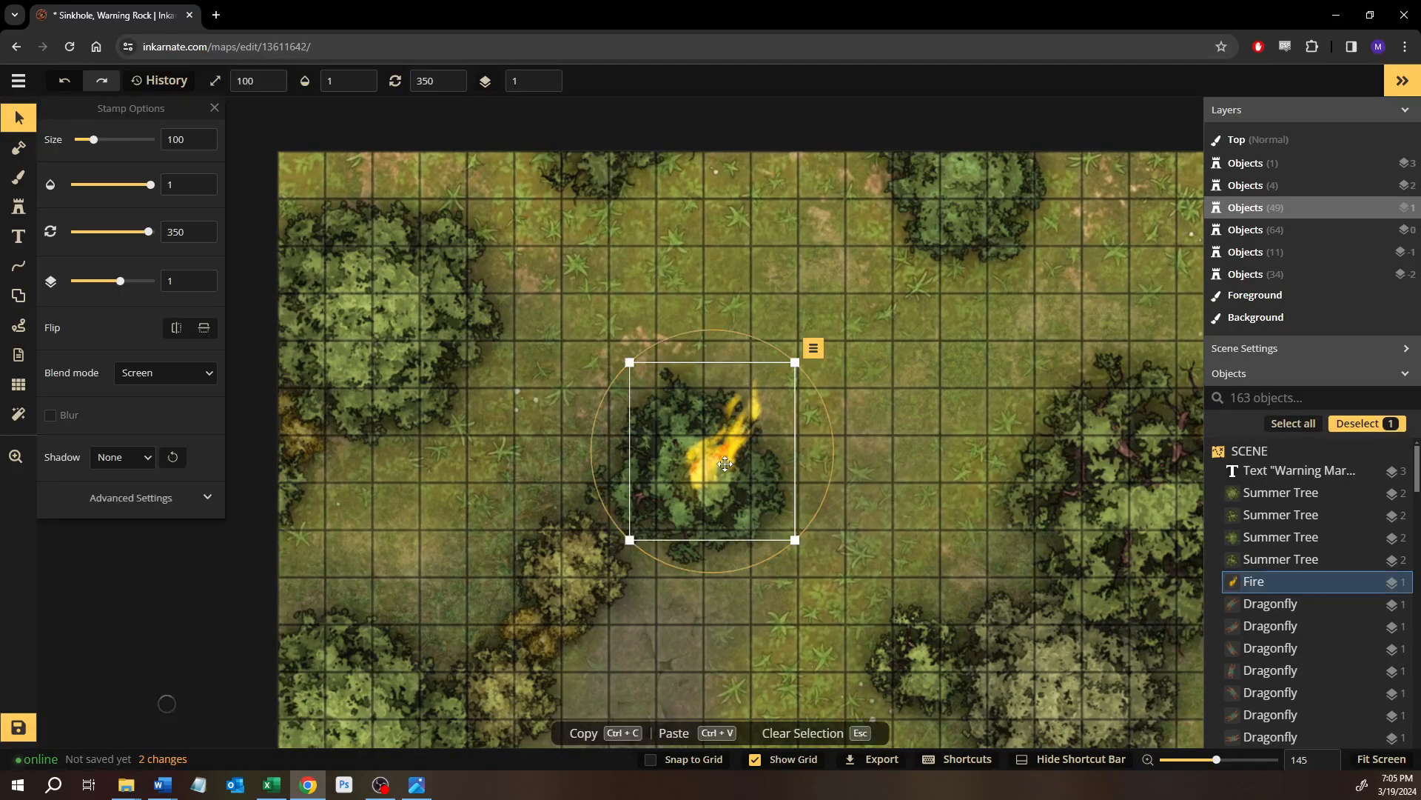
drag(795, 362, 829, 371)
drag(714, 463, 689, 469)
scroll(732, 441, left, 2)
scroll(732, 441, down, 1)
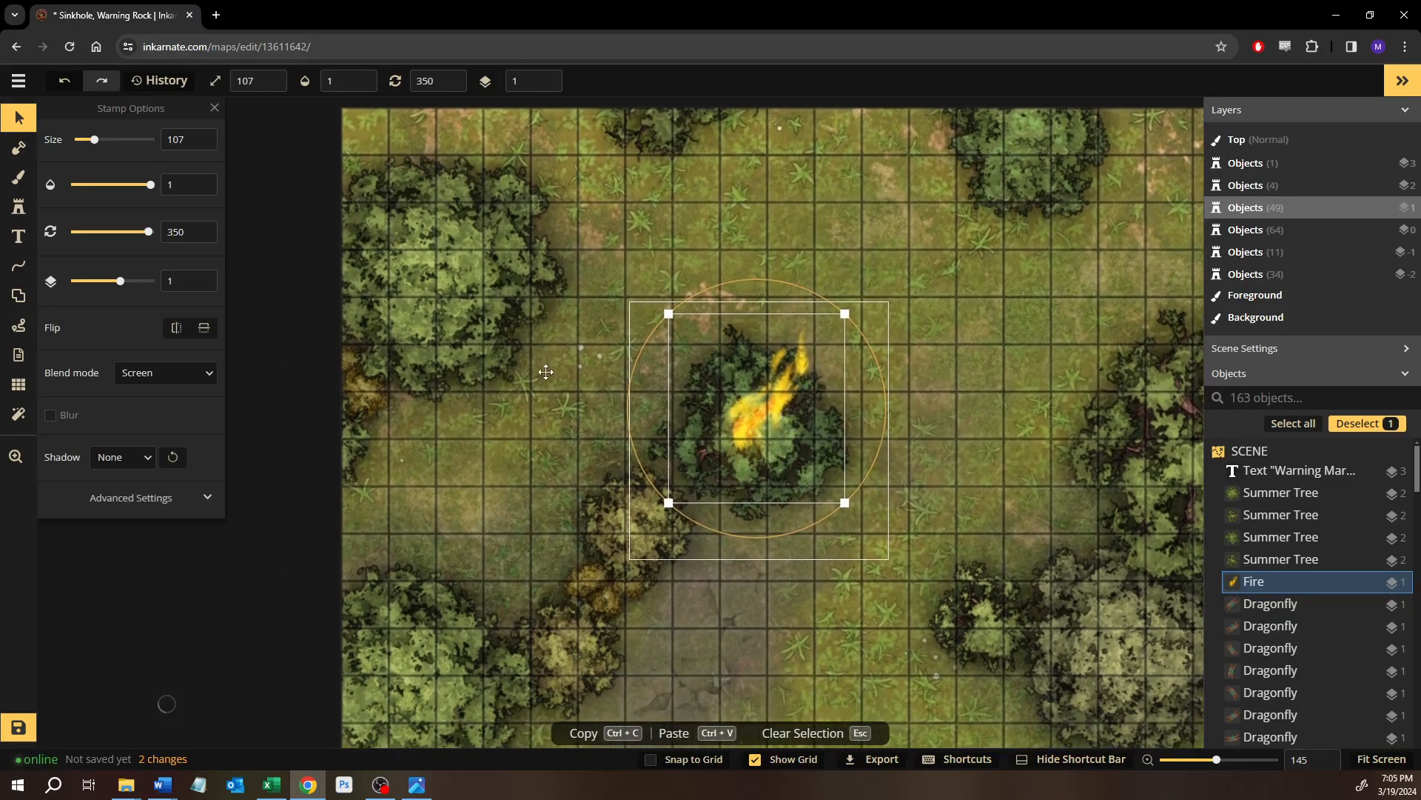
key(Escape)
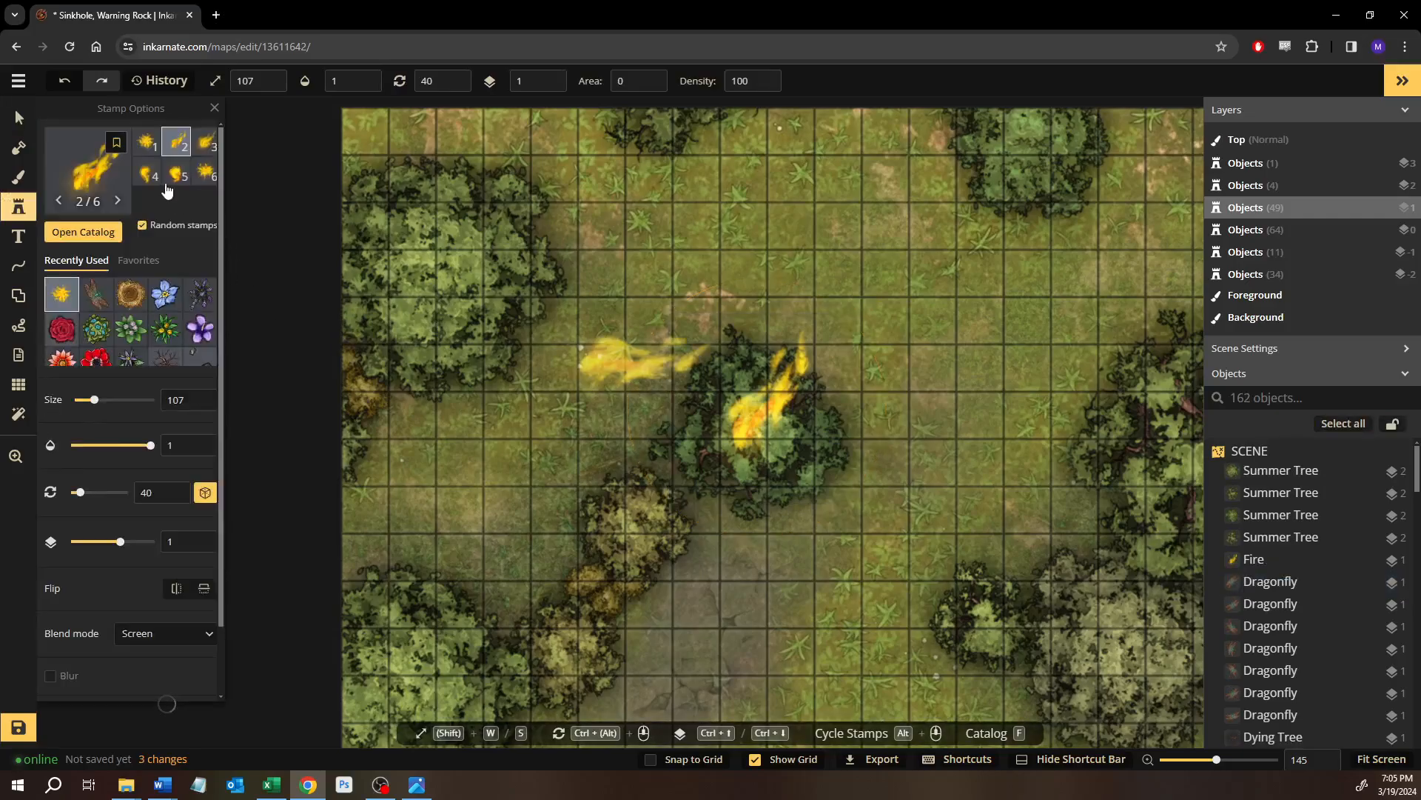
Place a second fire stamp on the bush southwest of the burning tree, rotate it to 356 degrees and centre it.
click(651, 528)
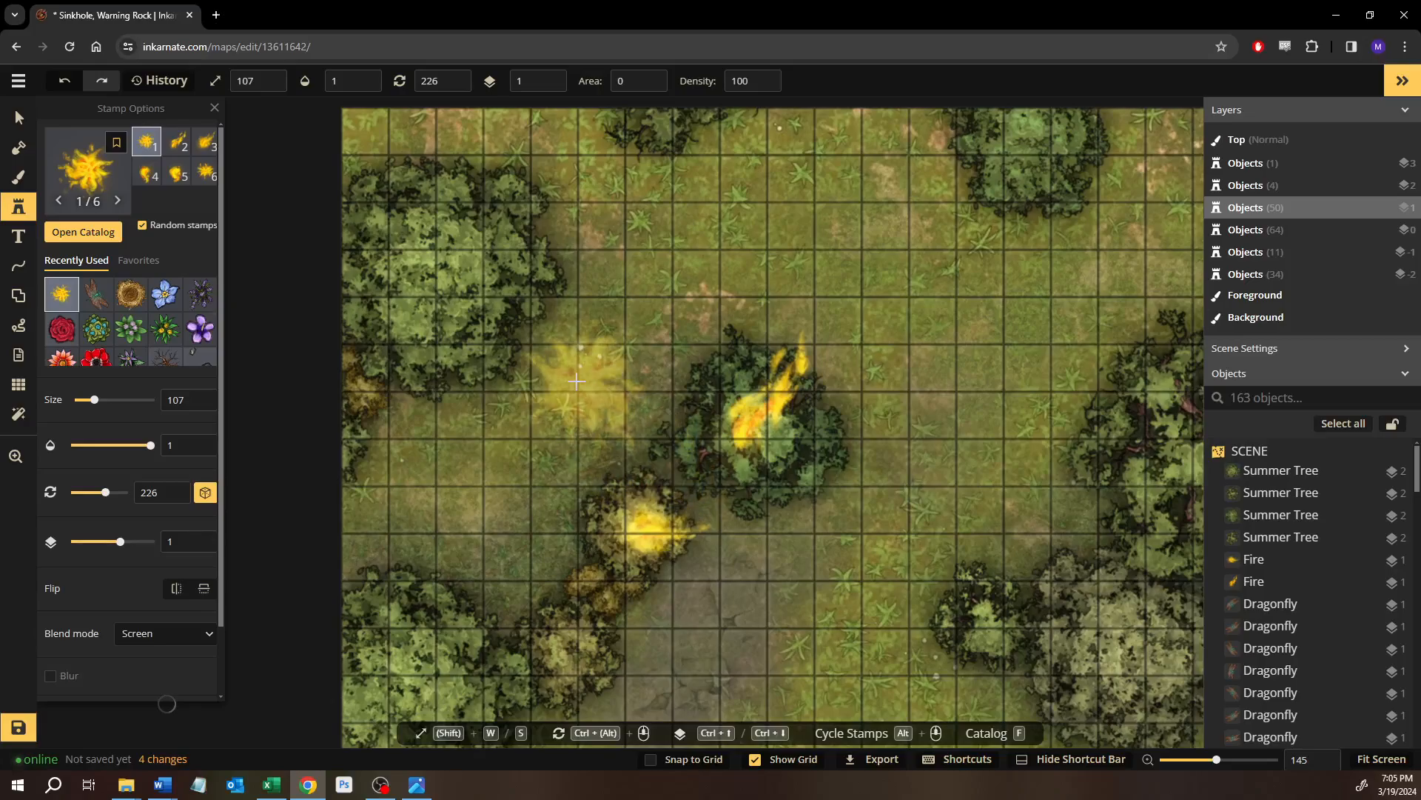
click(19, 117)
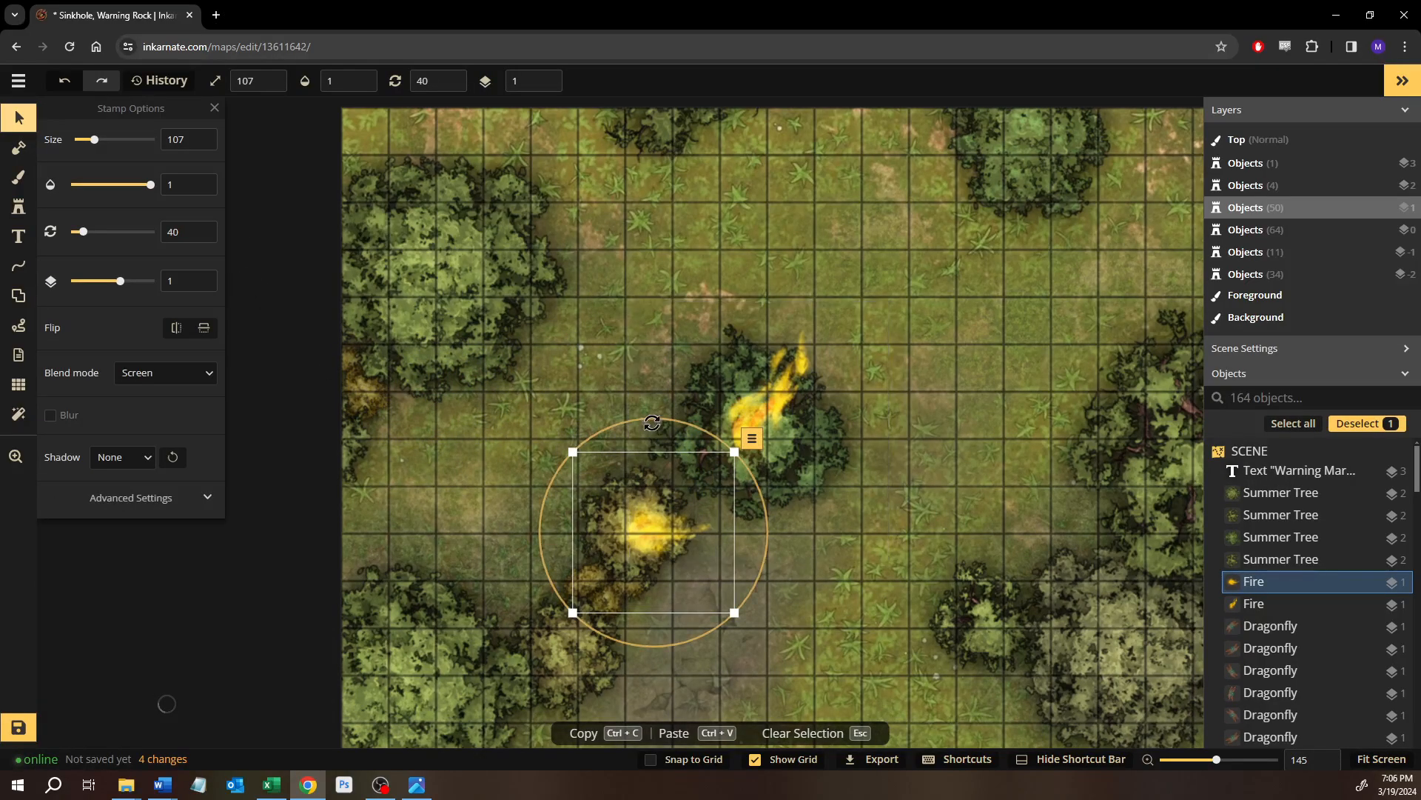
drag(564, 419, 511, 512)
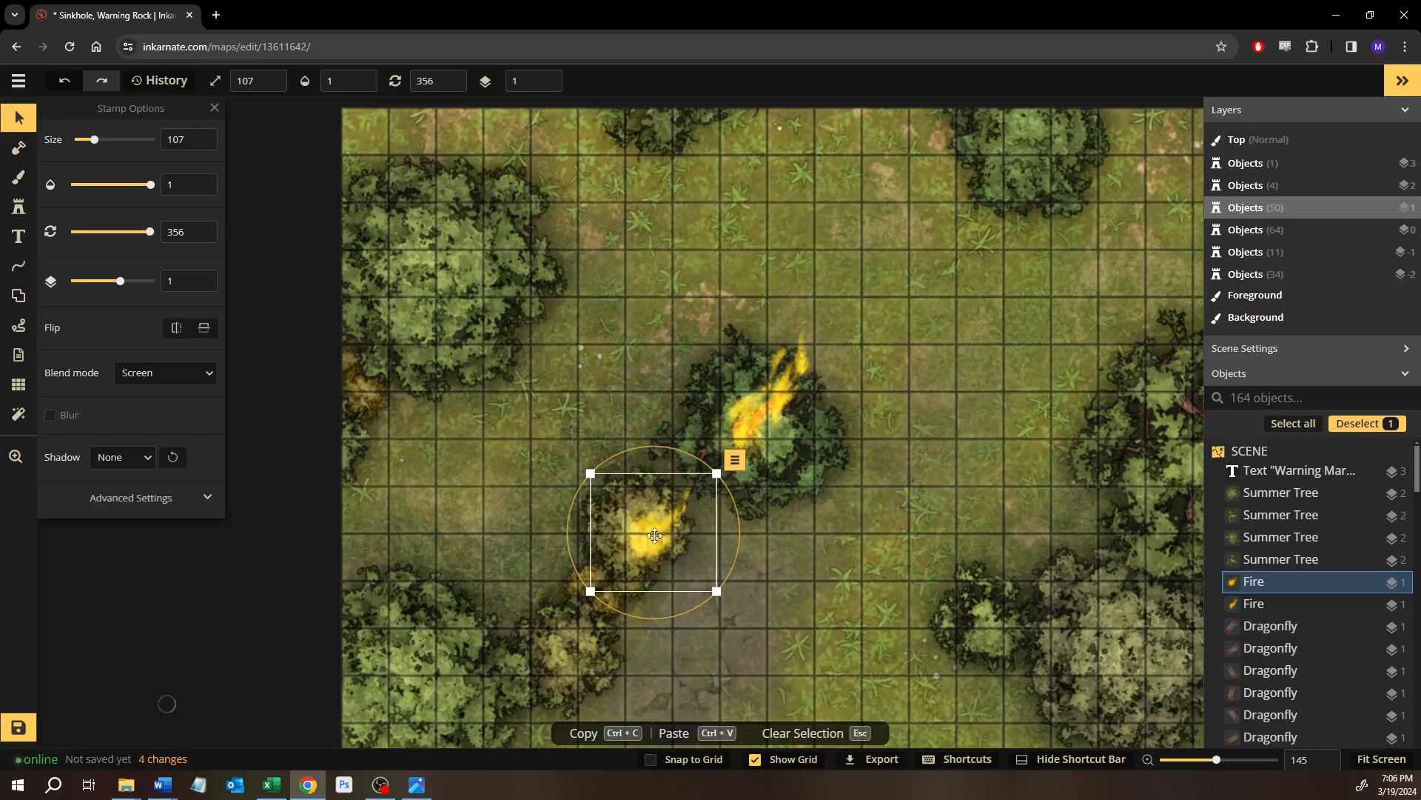
drag(636, 520, 646, 521)
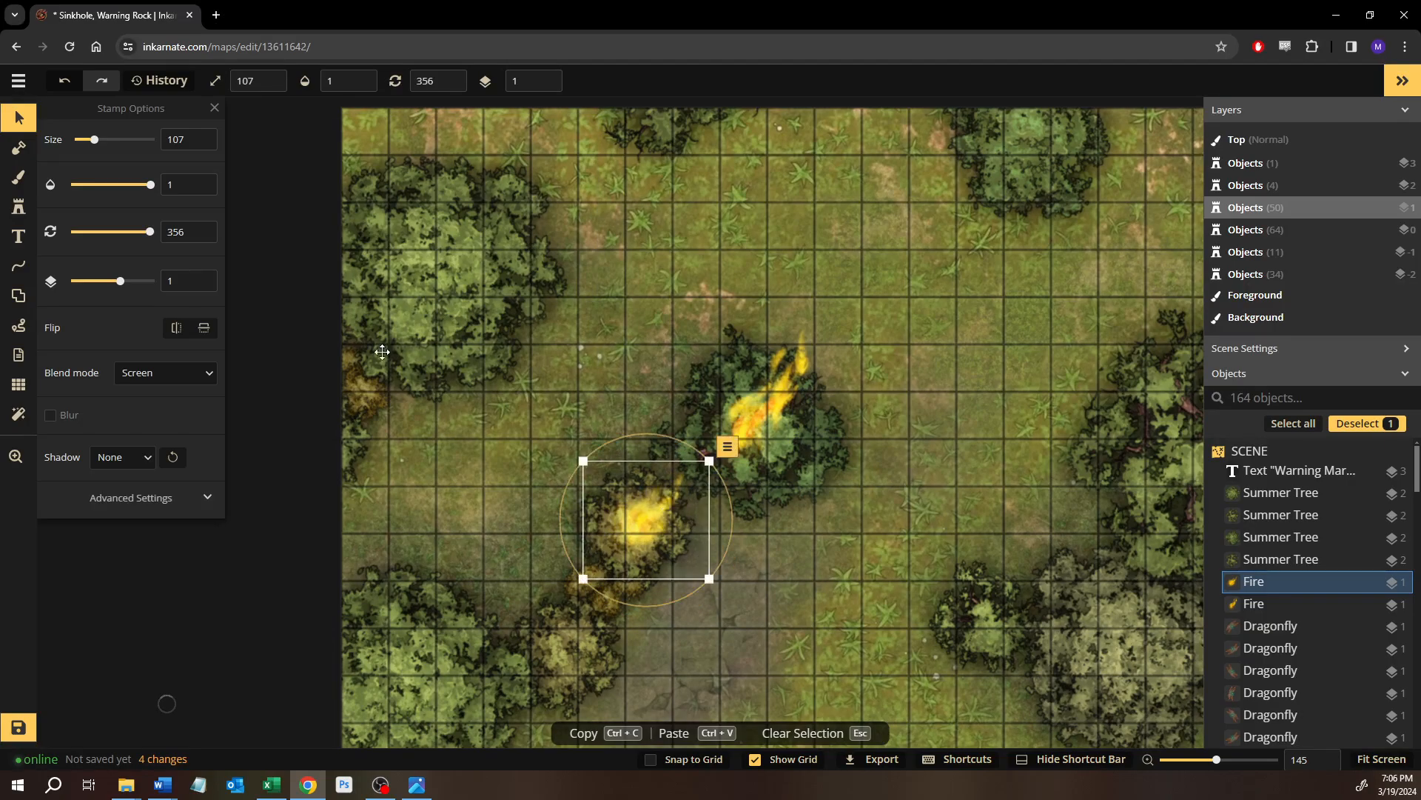
Turn off random rotation for new fire stamps and choose the second flame variant.
click(18, 206)
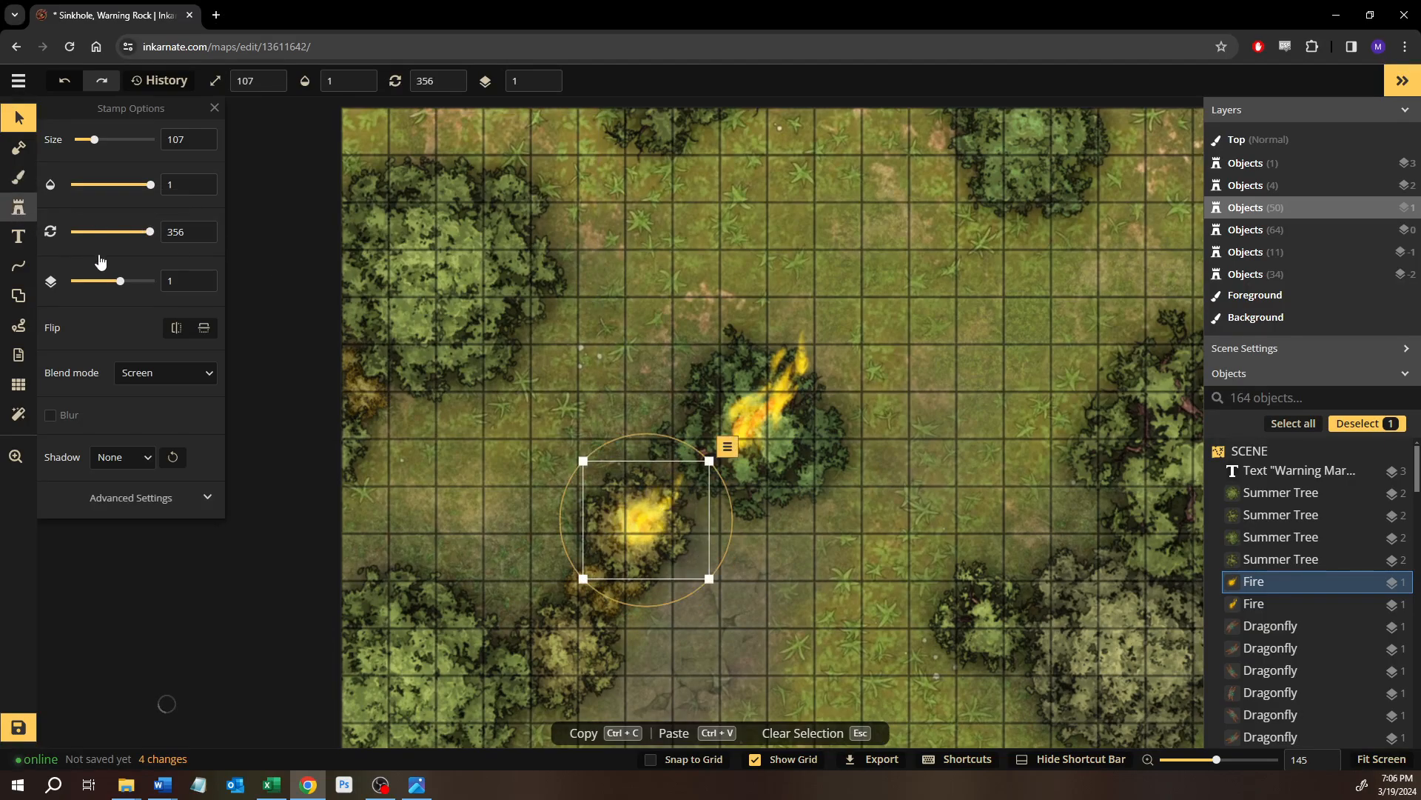
click(206, 494)
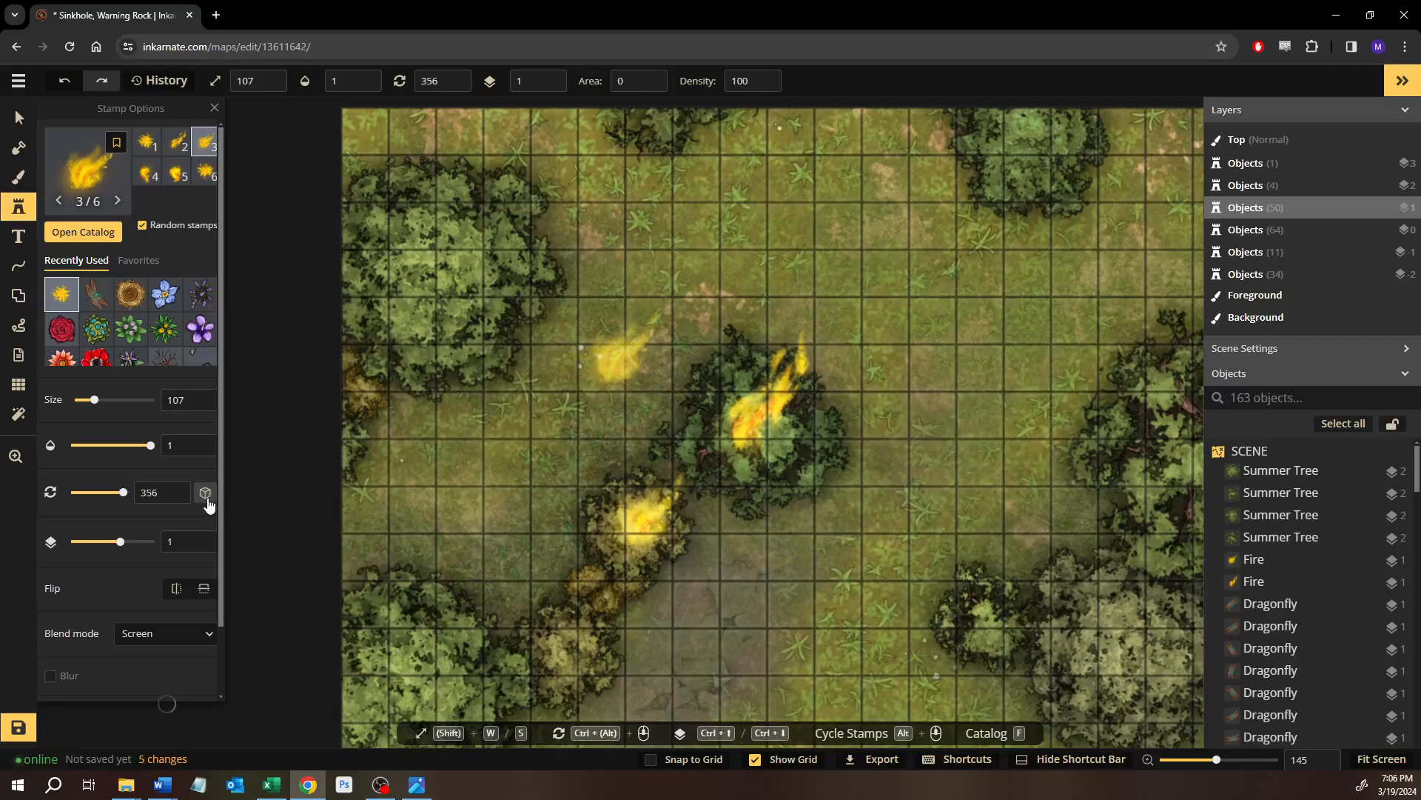
click(147, 174)
click(157, 144)
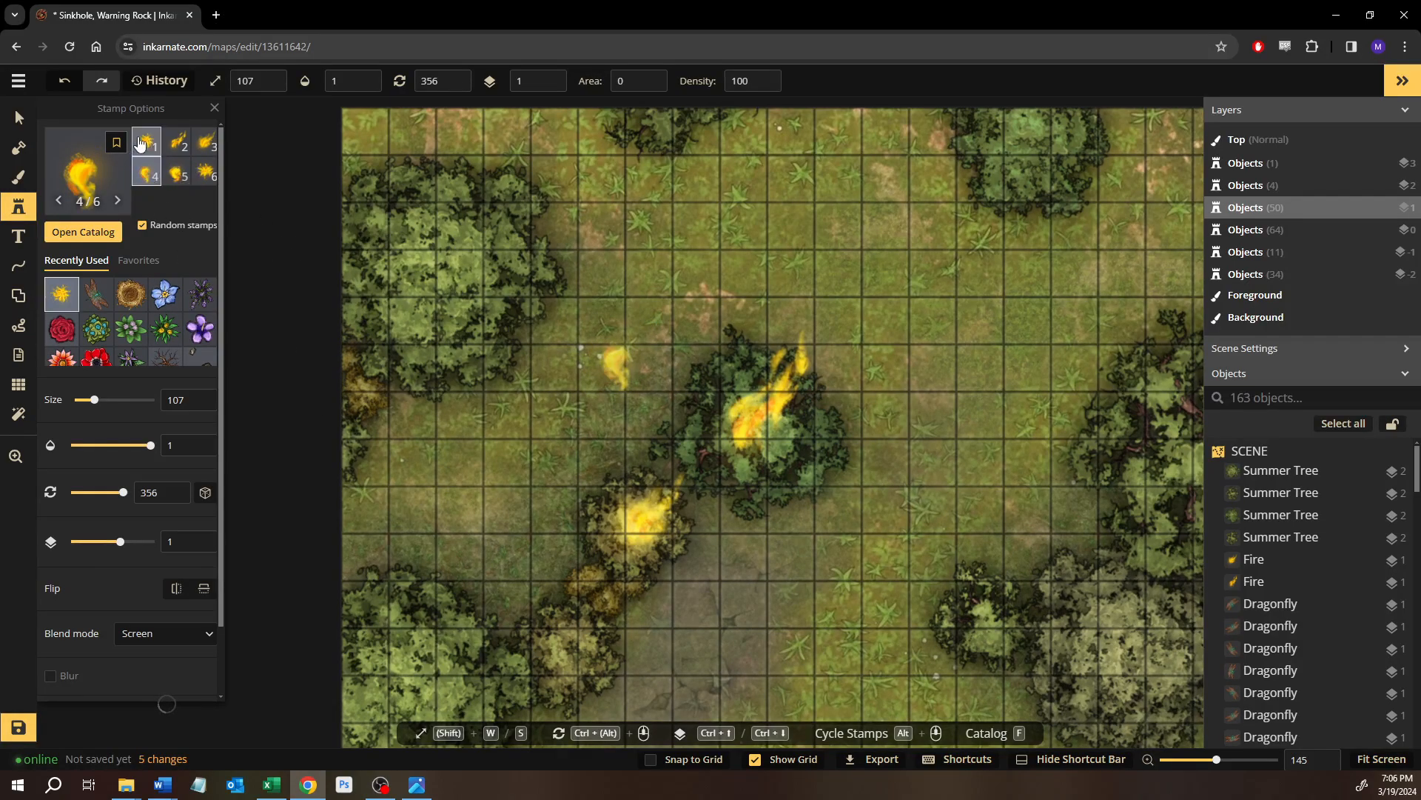
click(176, 141)
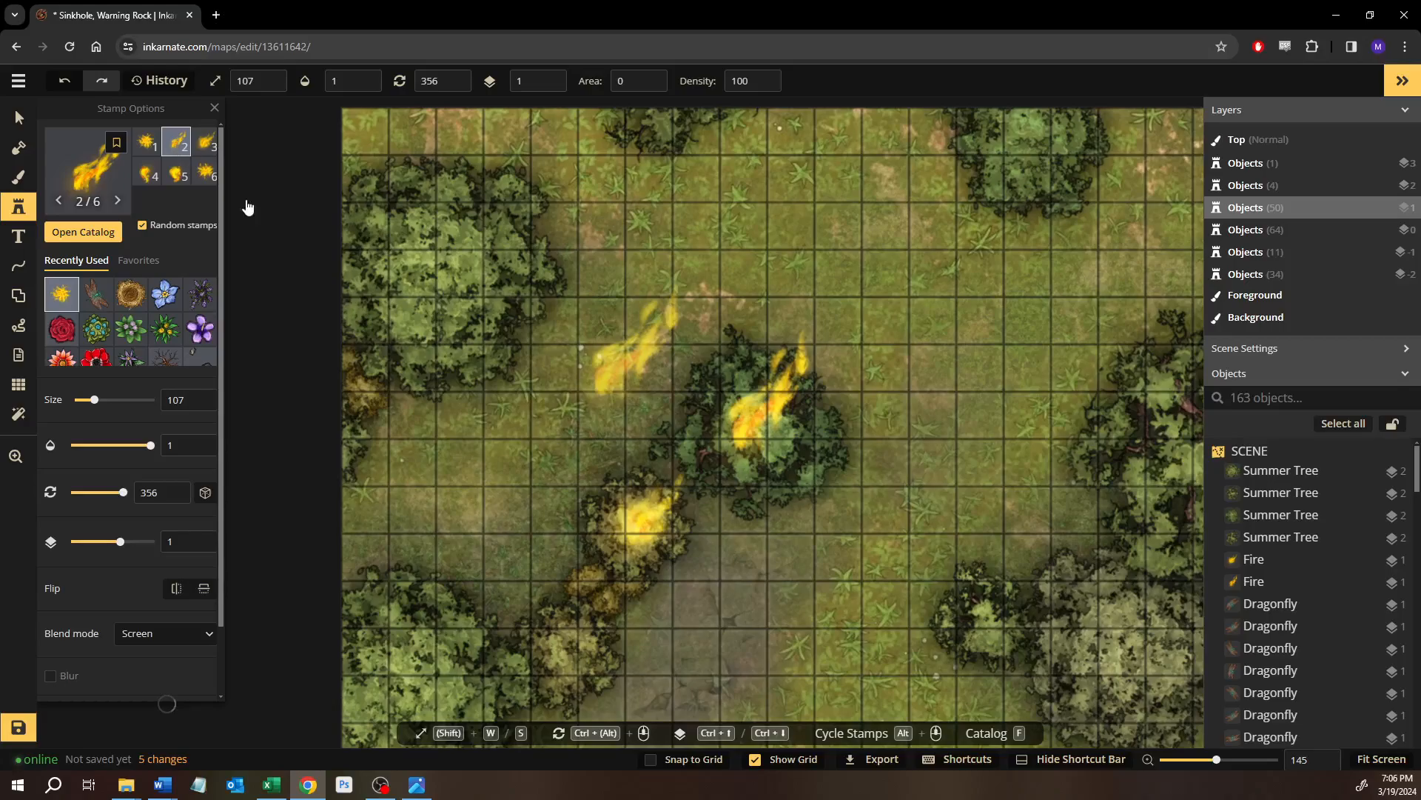
Place the sixth flame variant at size 67 and rotation 356 on the large tree at the map's west edge.
click(205, 142)
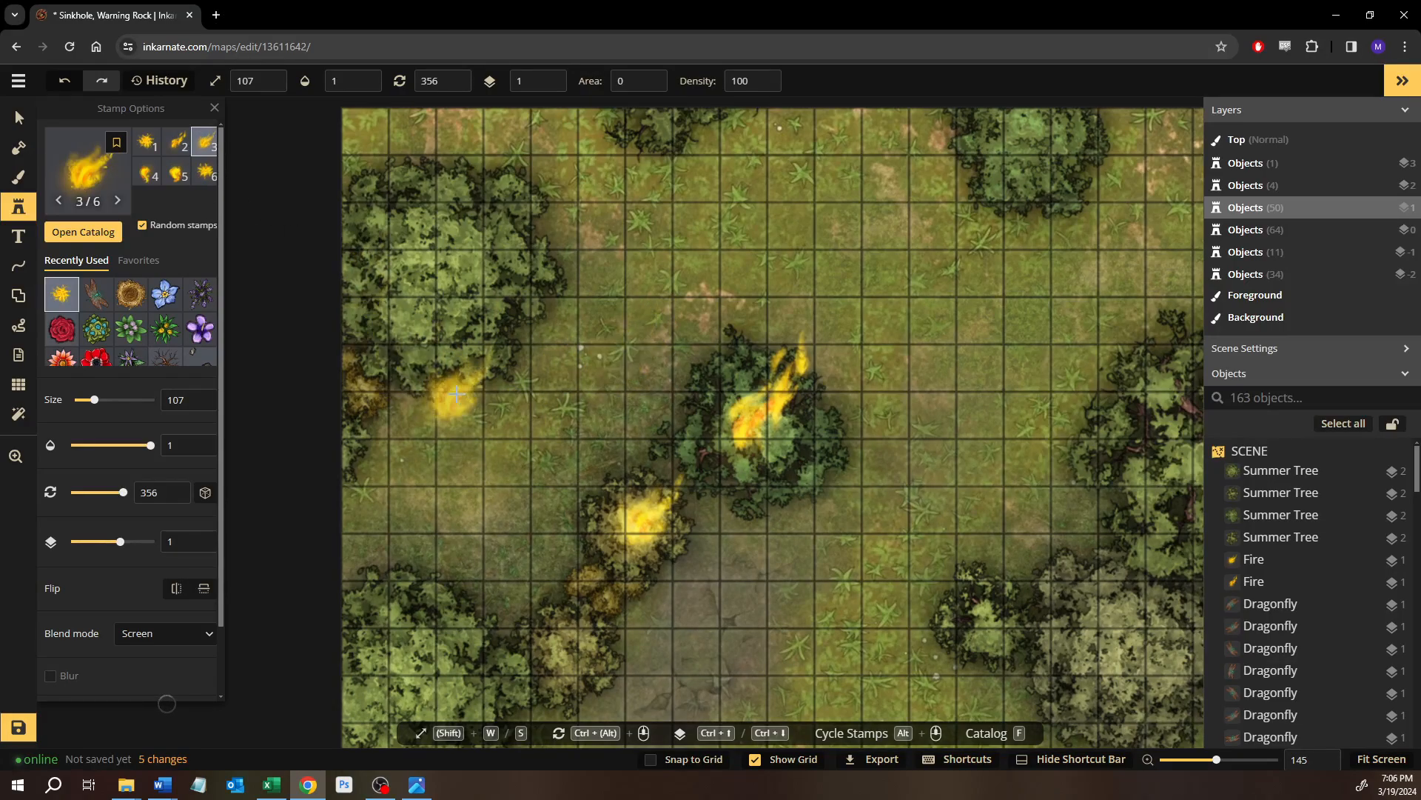
click(176, 173)
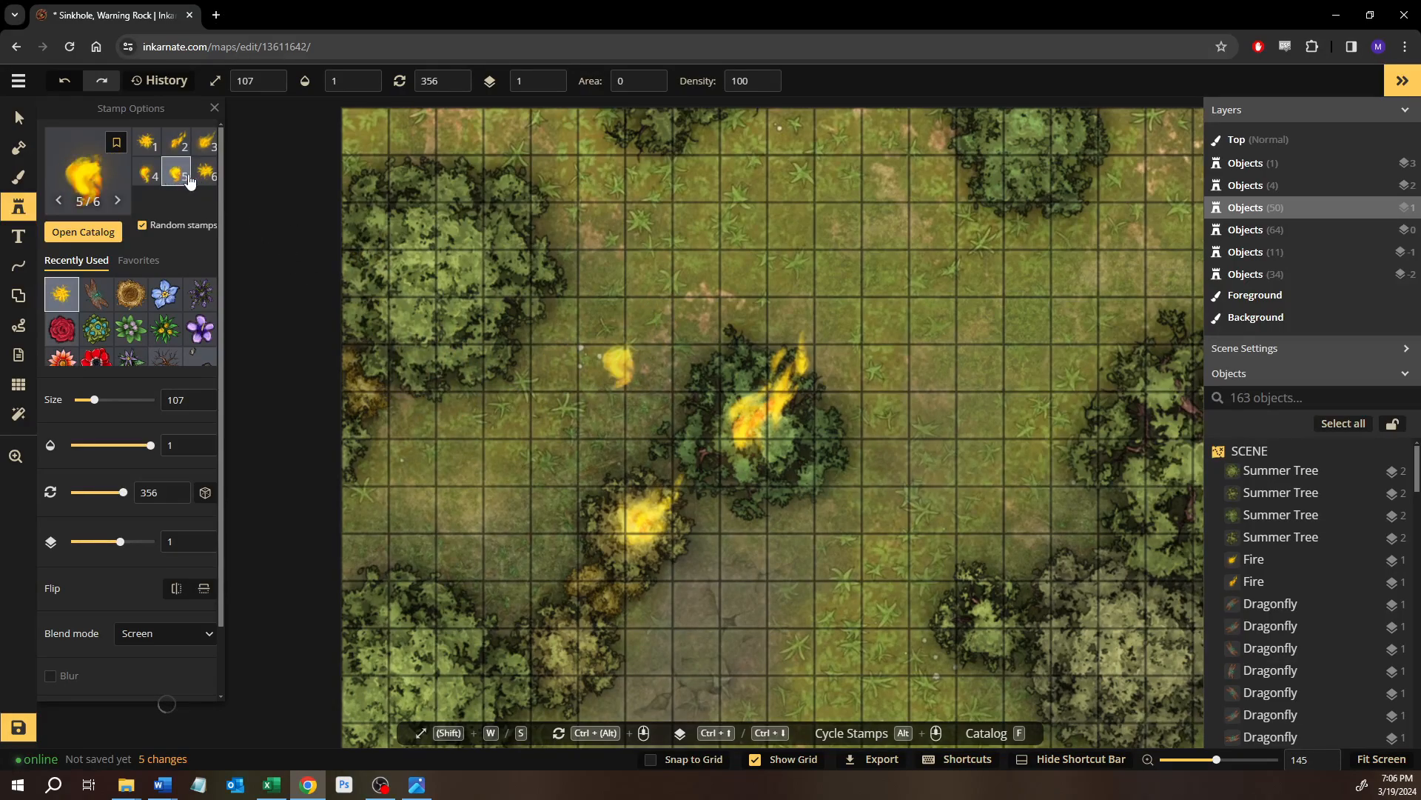
click(205, 174)
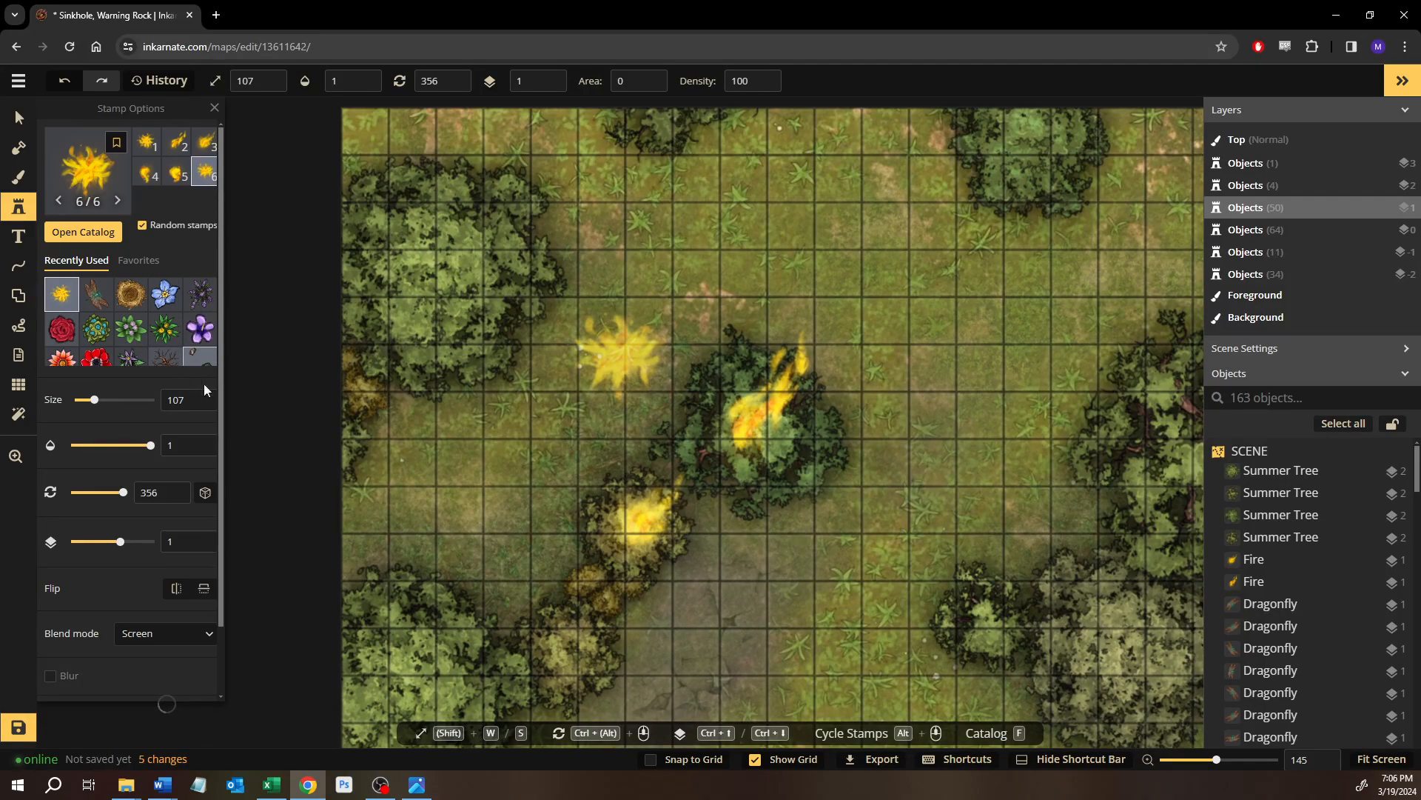
drag(386, 466, 404, 347)
scroll(437, 531, up, 1)
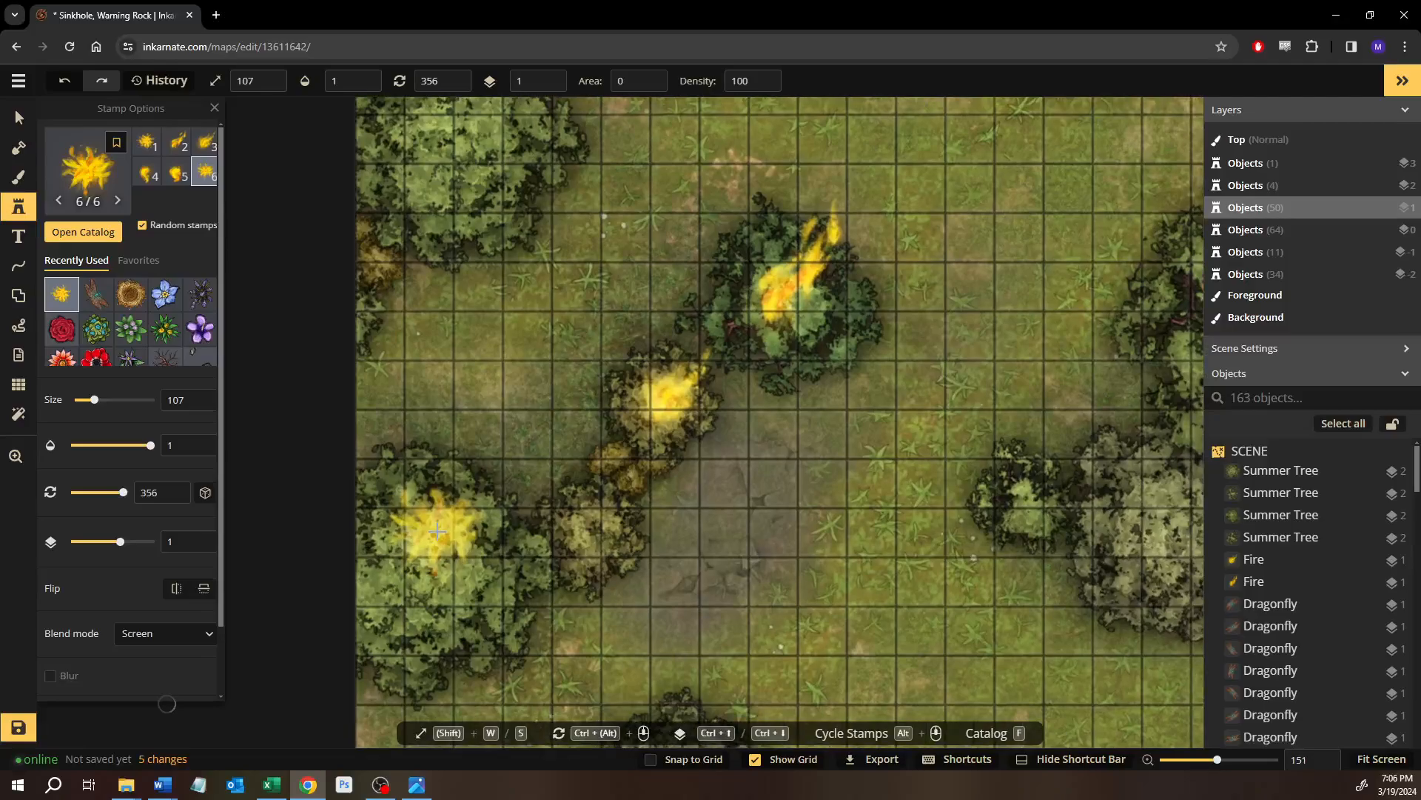
scroll(437, 531, up, 3)
key(ctrl+z)
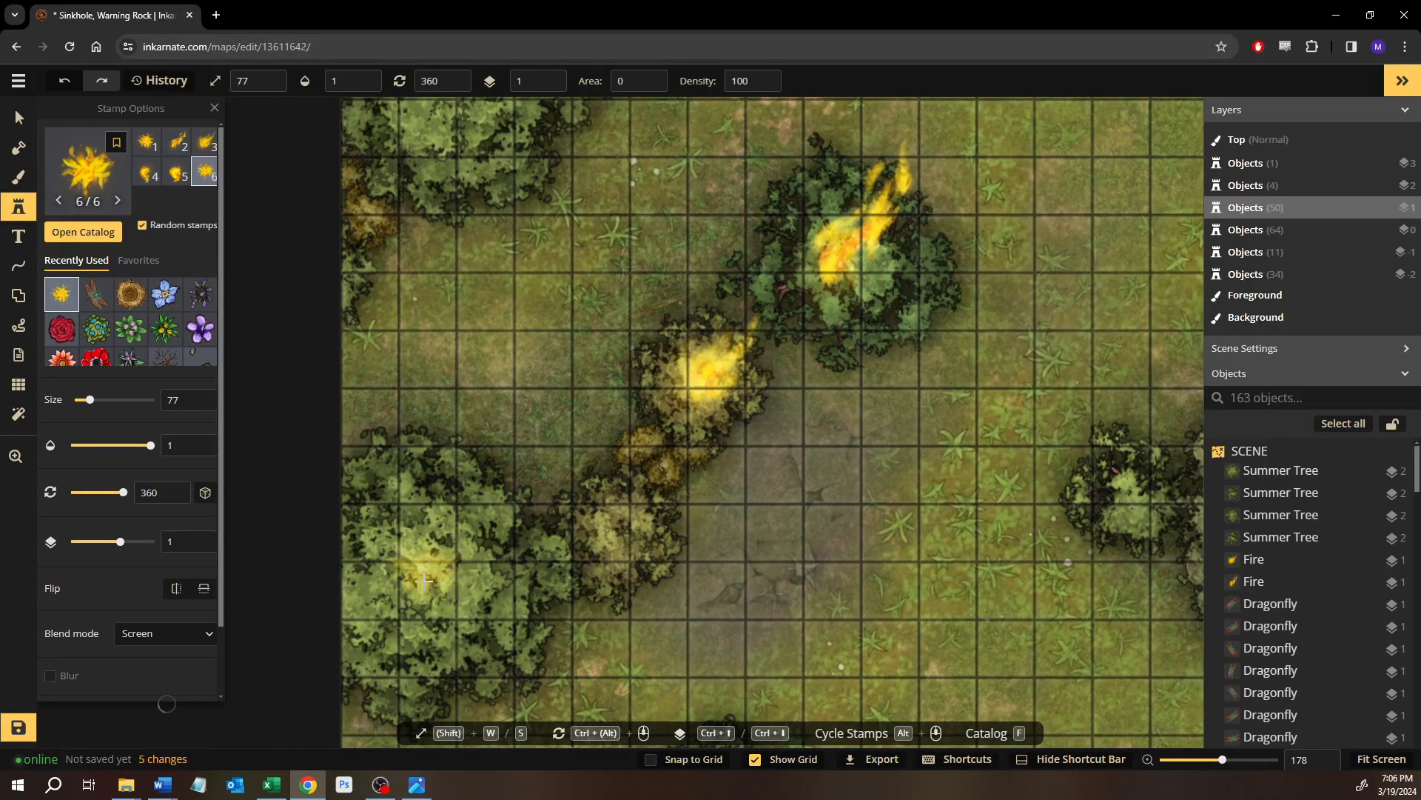
key(ctrl+y)
Raise the fire stamp on the large west-edge tree to layer 2, above the foliage.
click(207, 149)
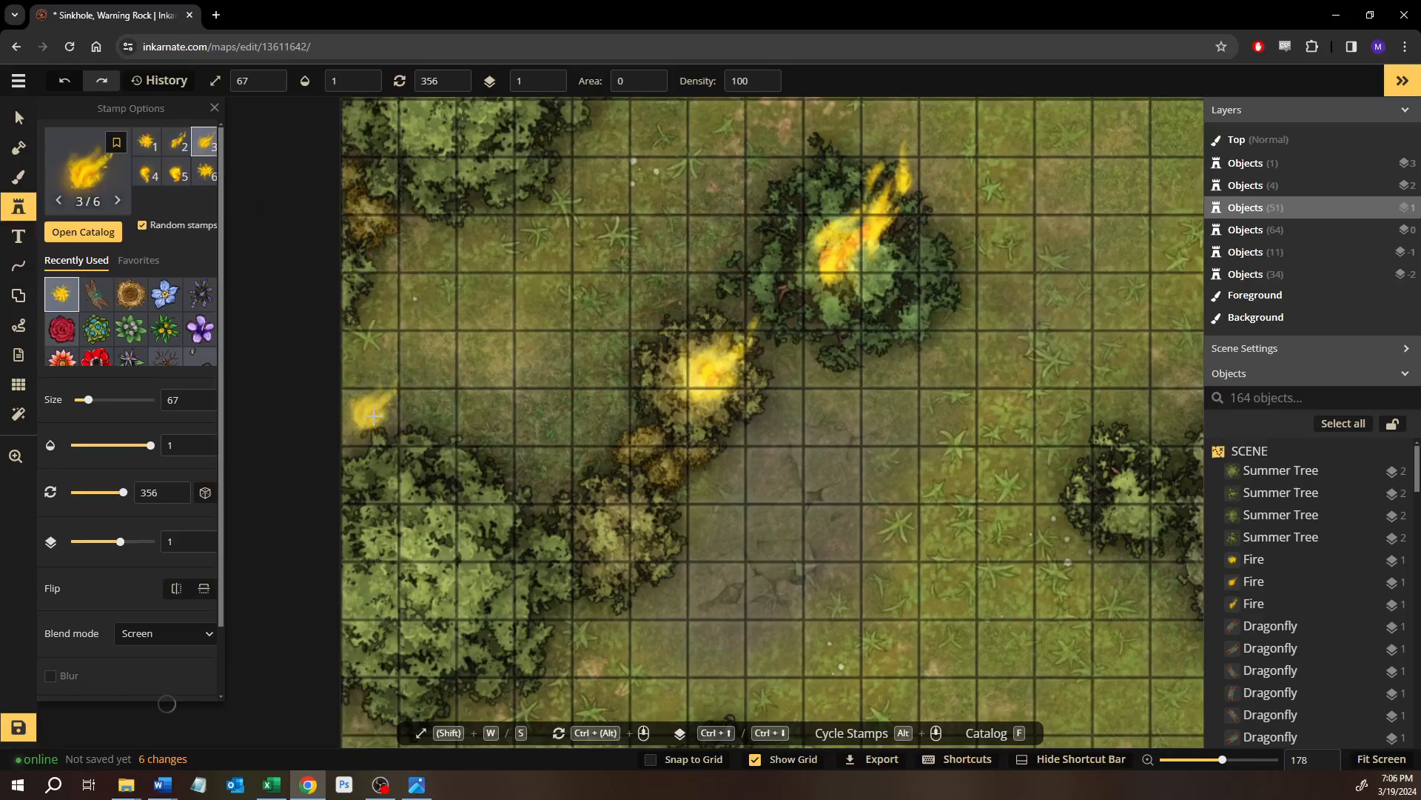
click(20, 115)
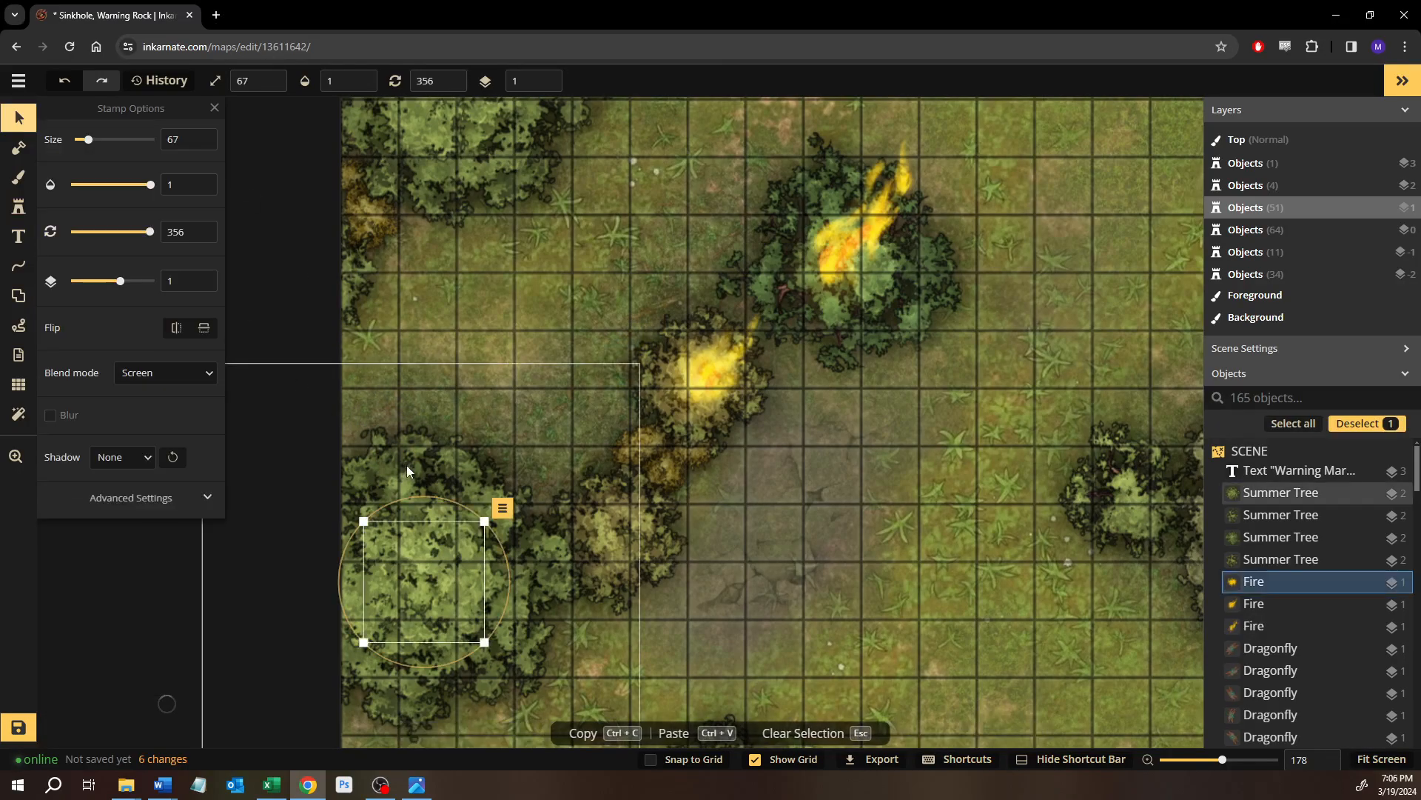
key(bracketright)
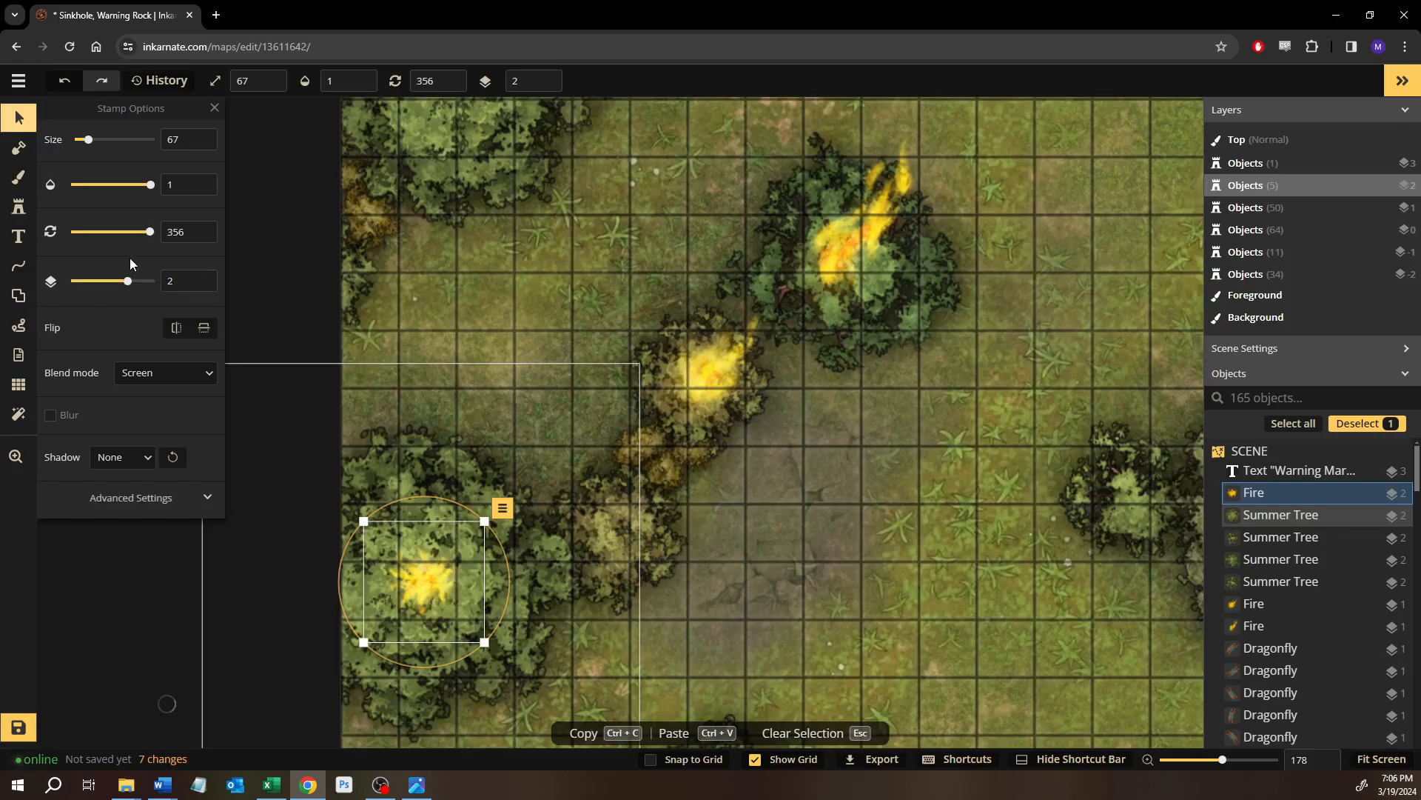
Add a third-variant flame at size 67 and a second-variant flame at size 97 to the large west-edge tree on layer 2.
click(19, 206)
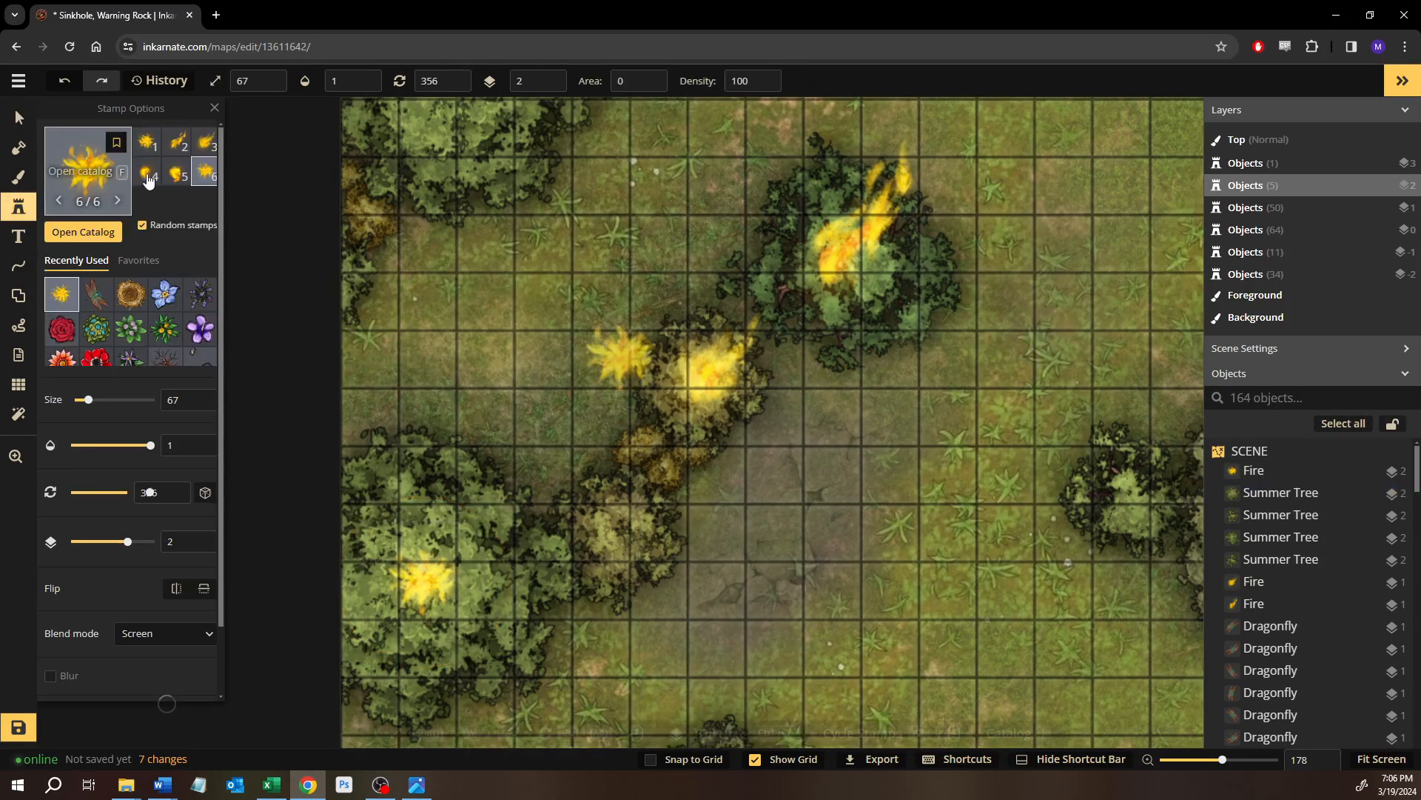
click(206, 148)
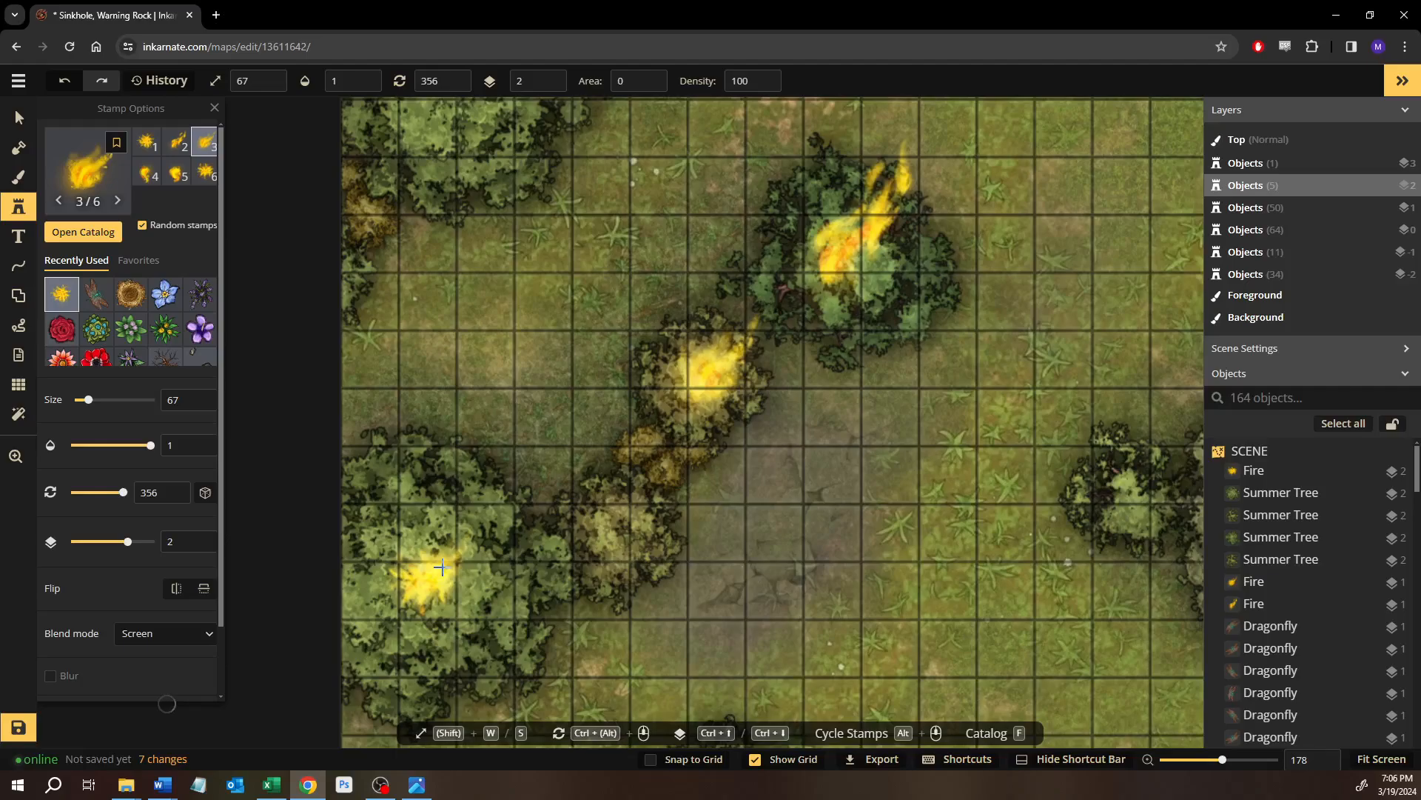
click(441, 567)
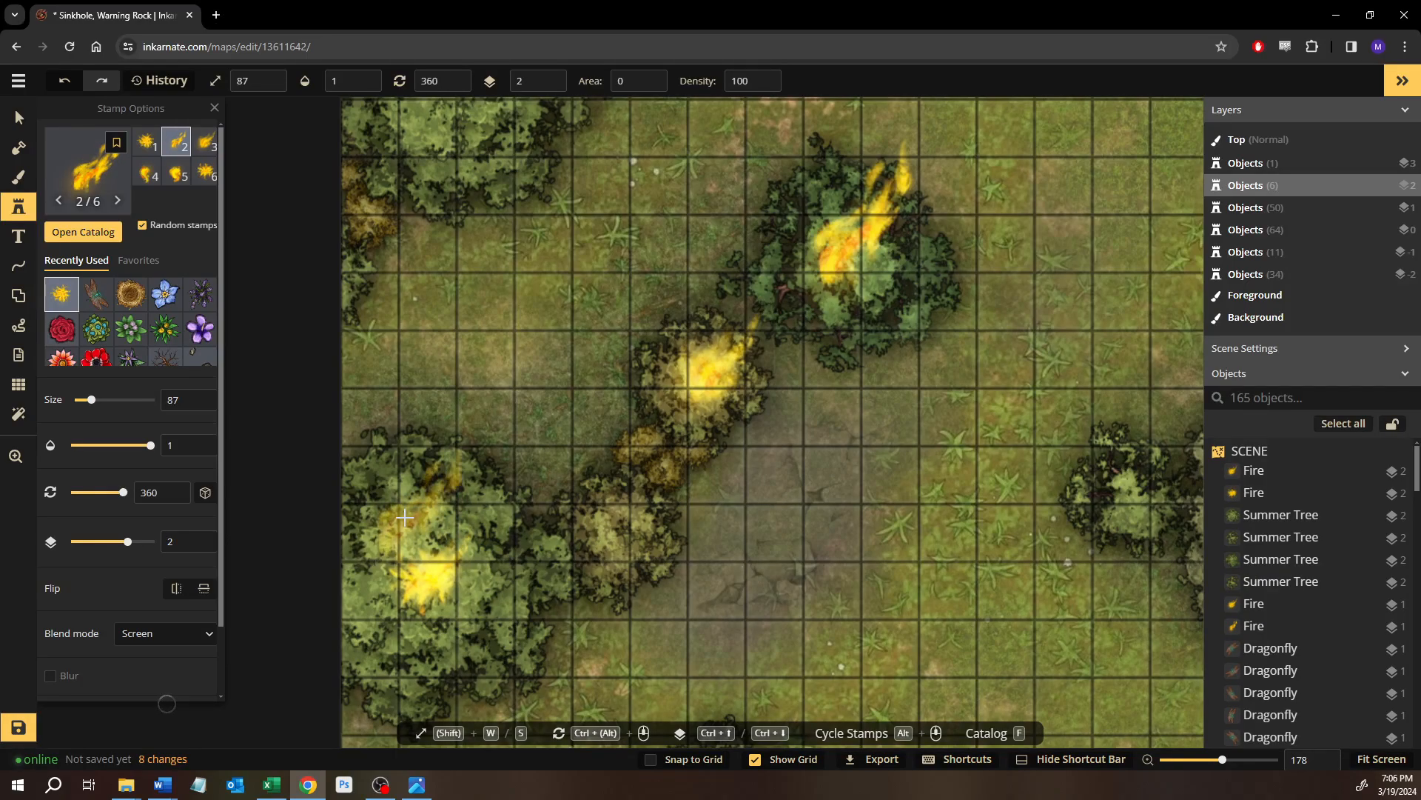
click(484, 590)
click(18, 117)
click(549, 492)
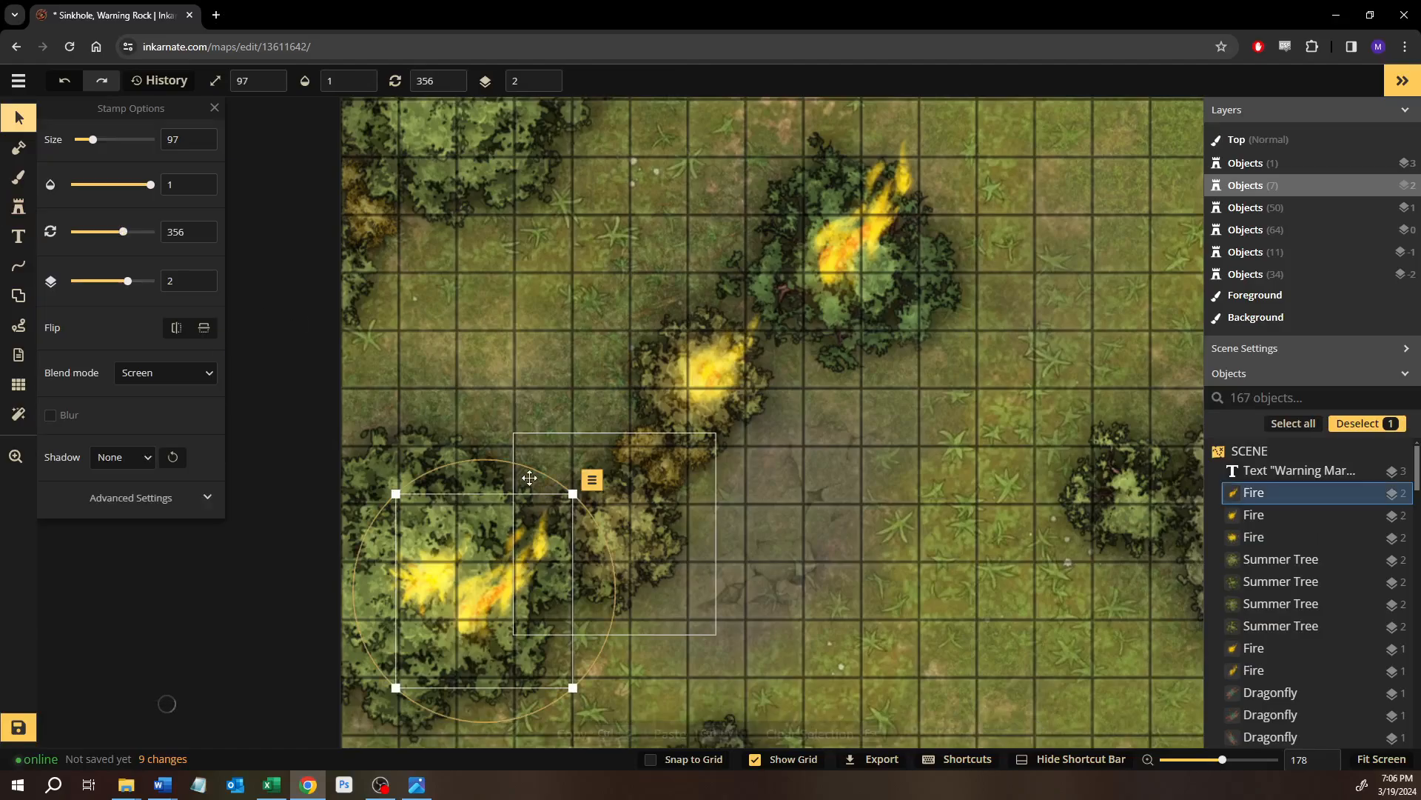
Place a fourth-variant fire stamp on the small bush just east of the large burning tree.
click(18, 205)
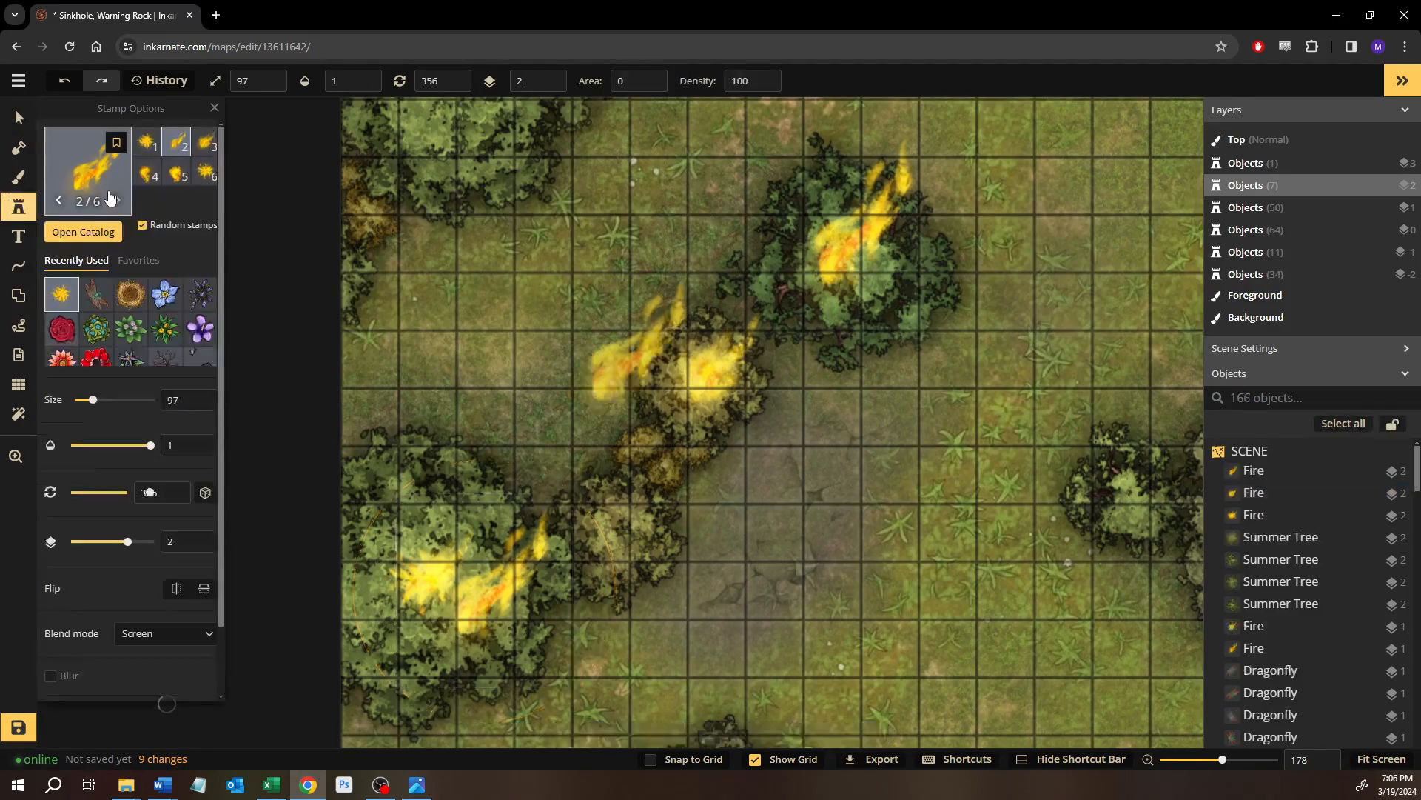
click(147, 175)
click(205, 175)
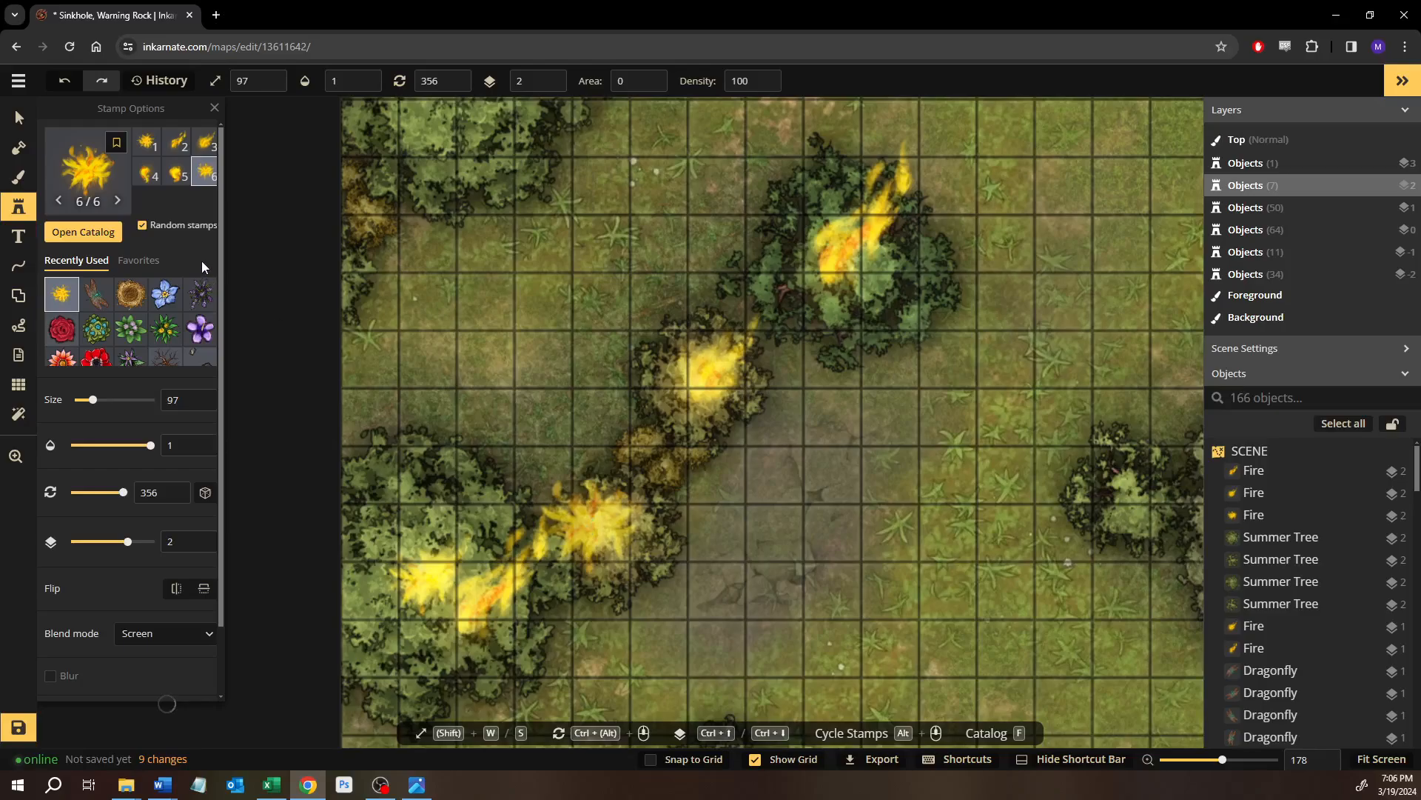
click(141, 173)
click(620, 531)
Add a second fire stamp at size 57 and rotation 356 over the same small bush, then clear the selection.
ctrl+scroll(627, 522, up, 2)
key(s)
key(s)
click(626, 520)
key(s)
key(s)
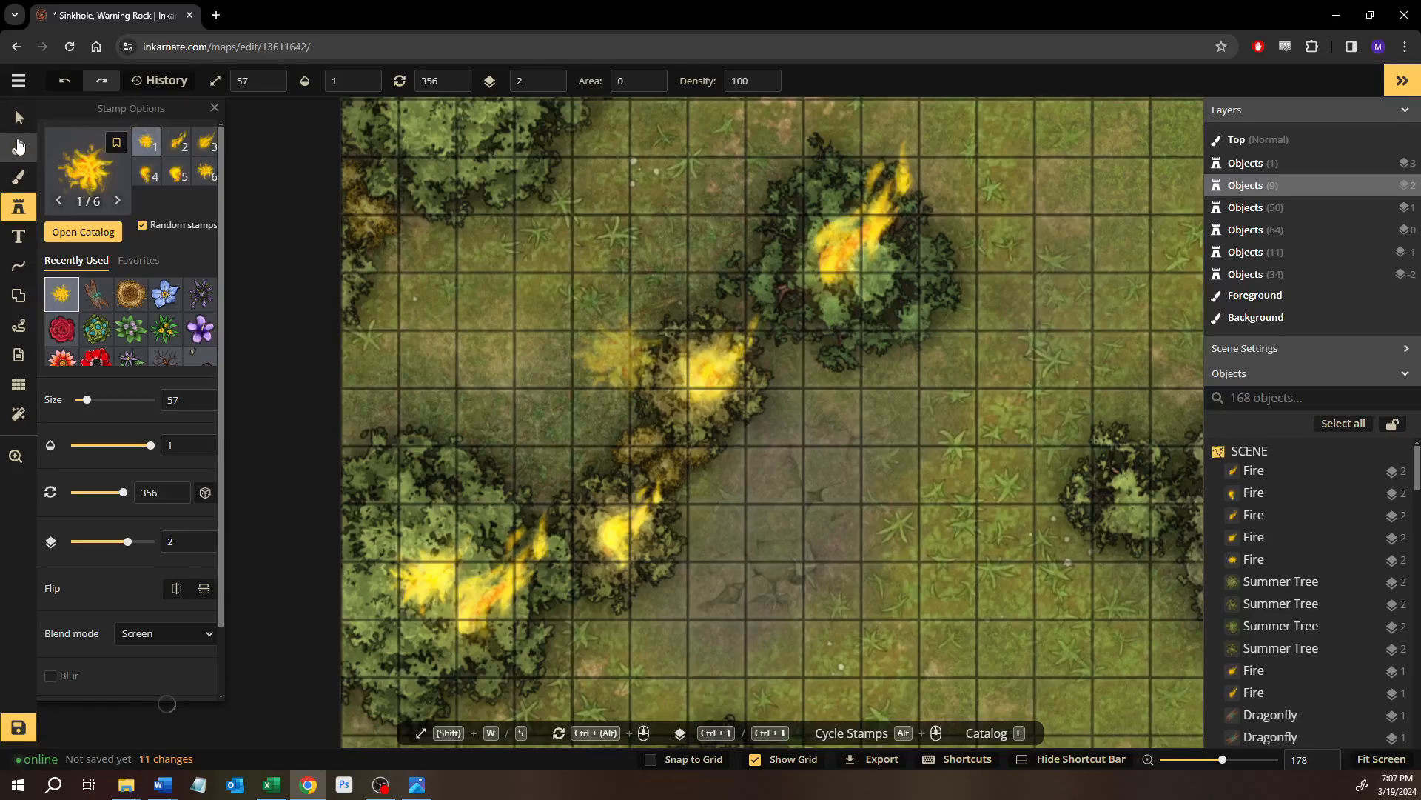
click(16, 119)
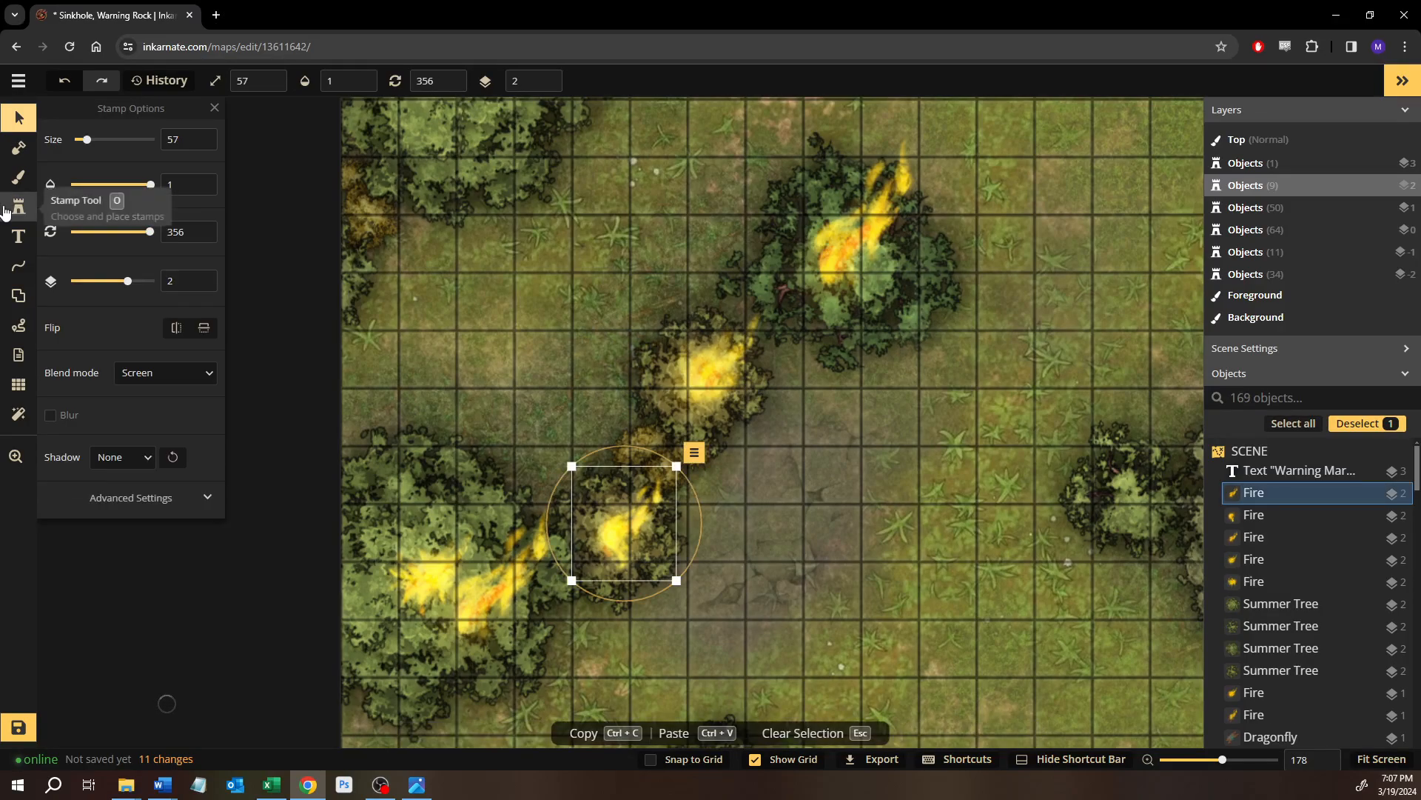
click(970, 464)
scroll(970, 464, down, 1)
Save the map as a clone named "Sinkhole, Warning Rock - Forest Fire".
click(18, 80)
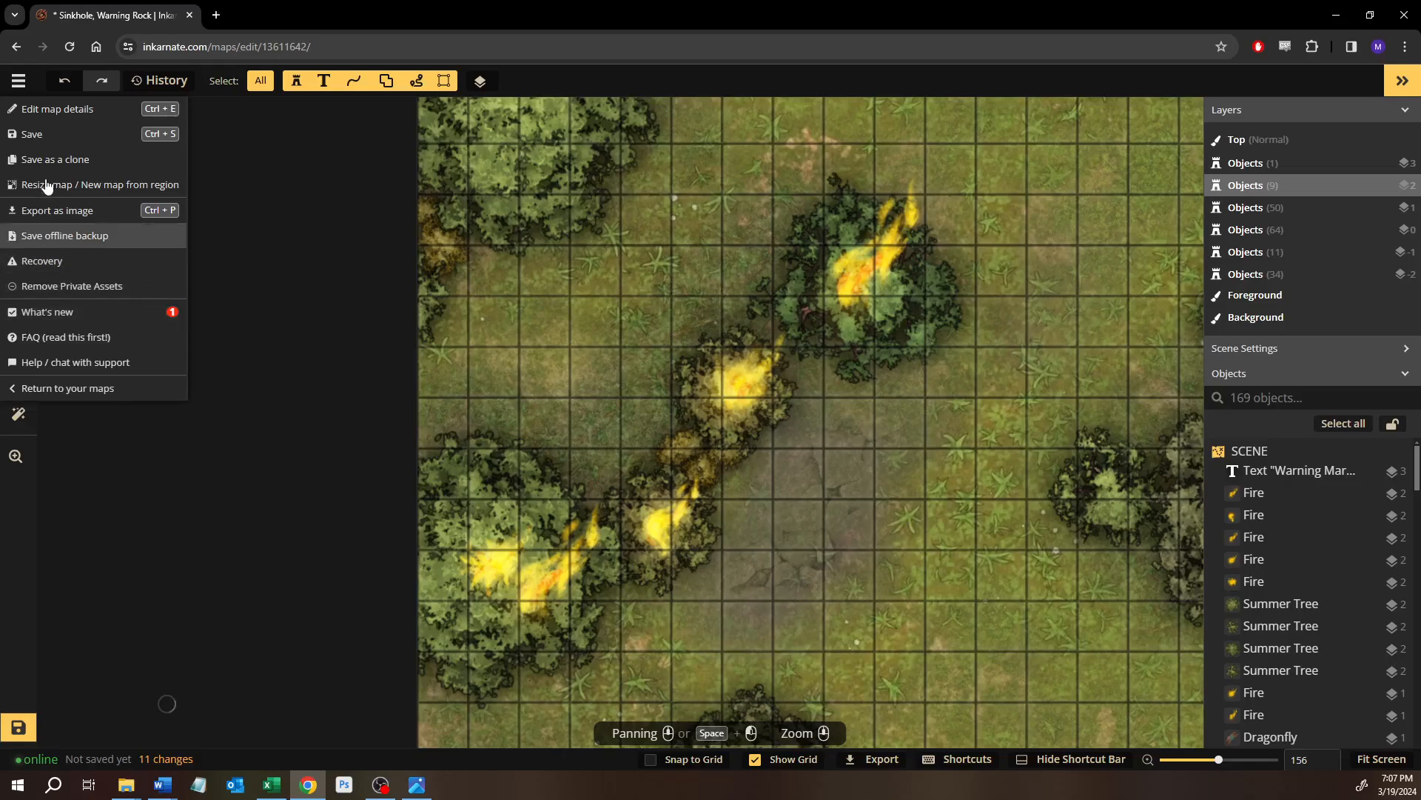
click(55, 160)
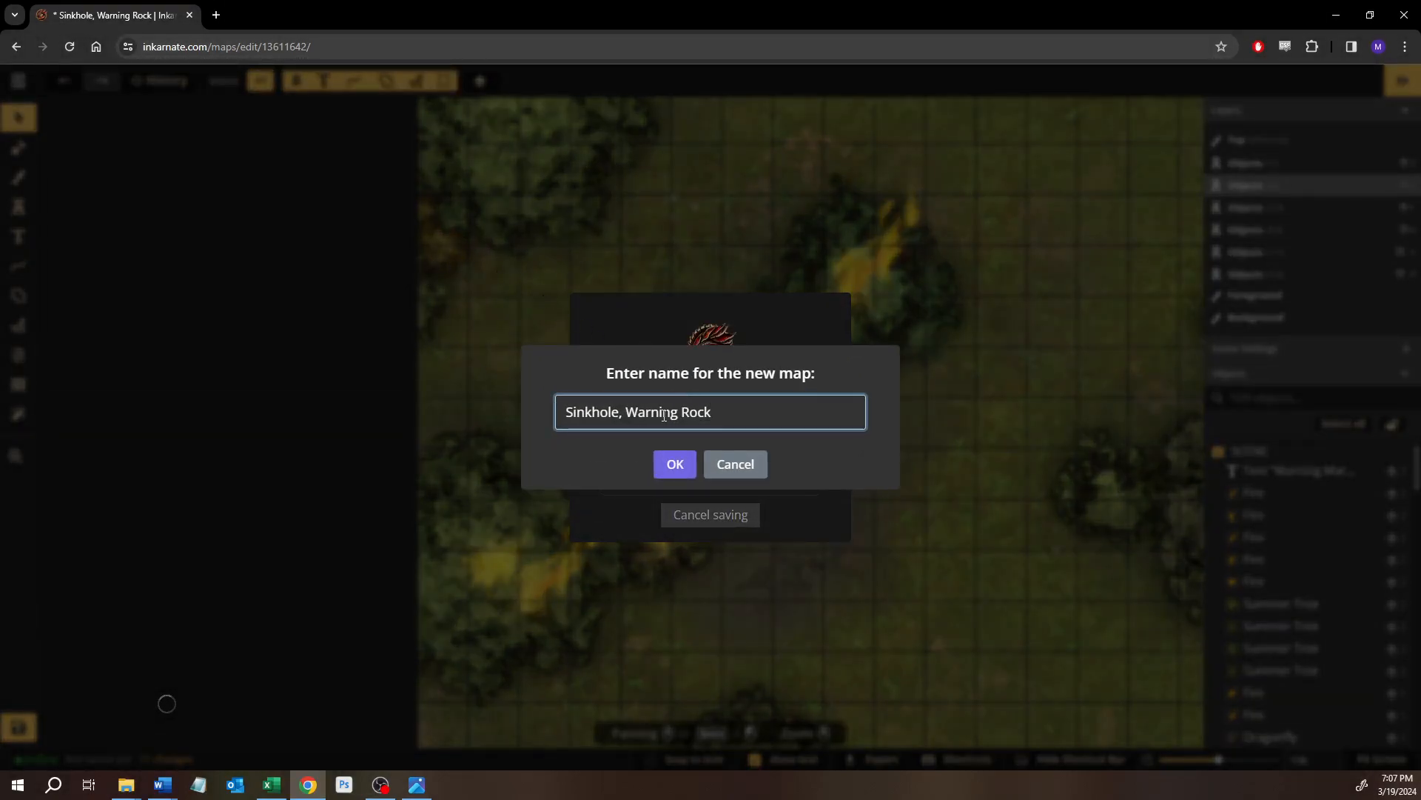
text(- Forest Fire)
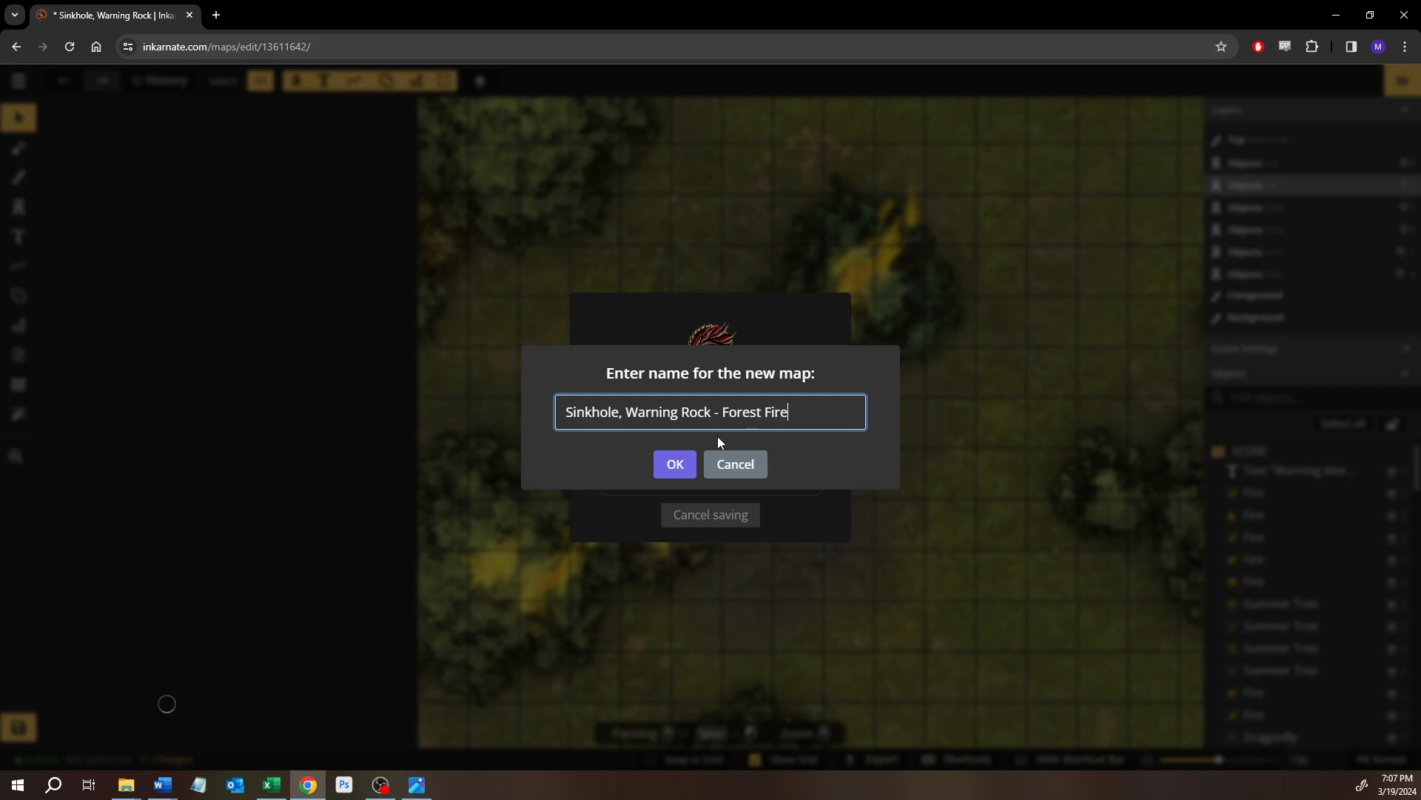
click(677, 464)
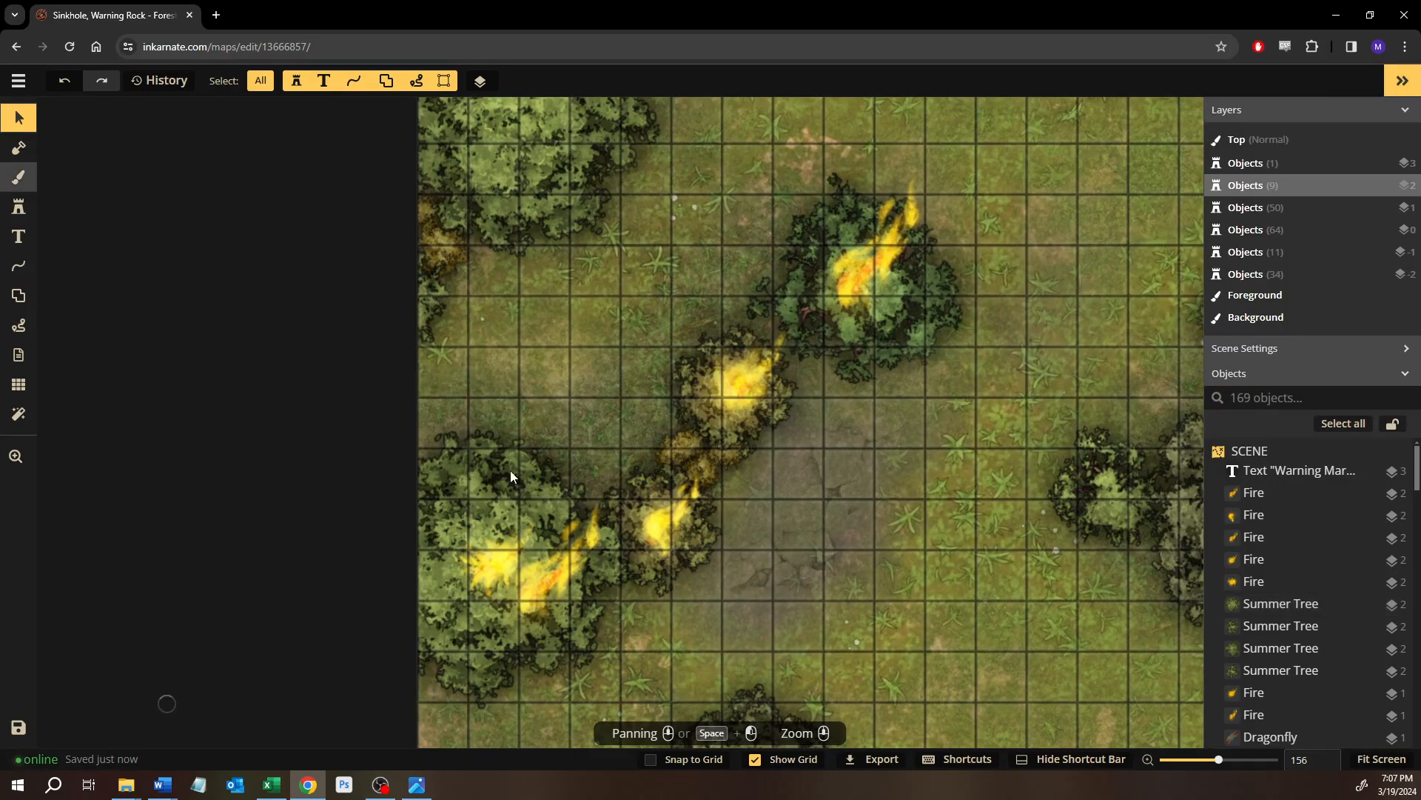
Try the blend modes from Darken to Luminosity on the large burning Summer Tree and return it to Normal.
click(473, 485)
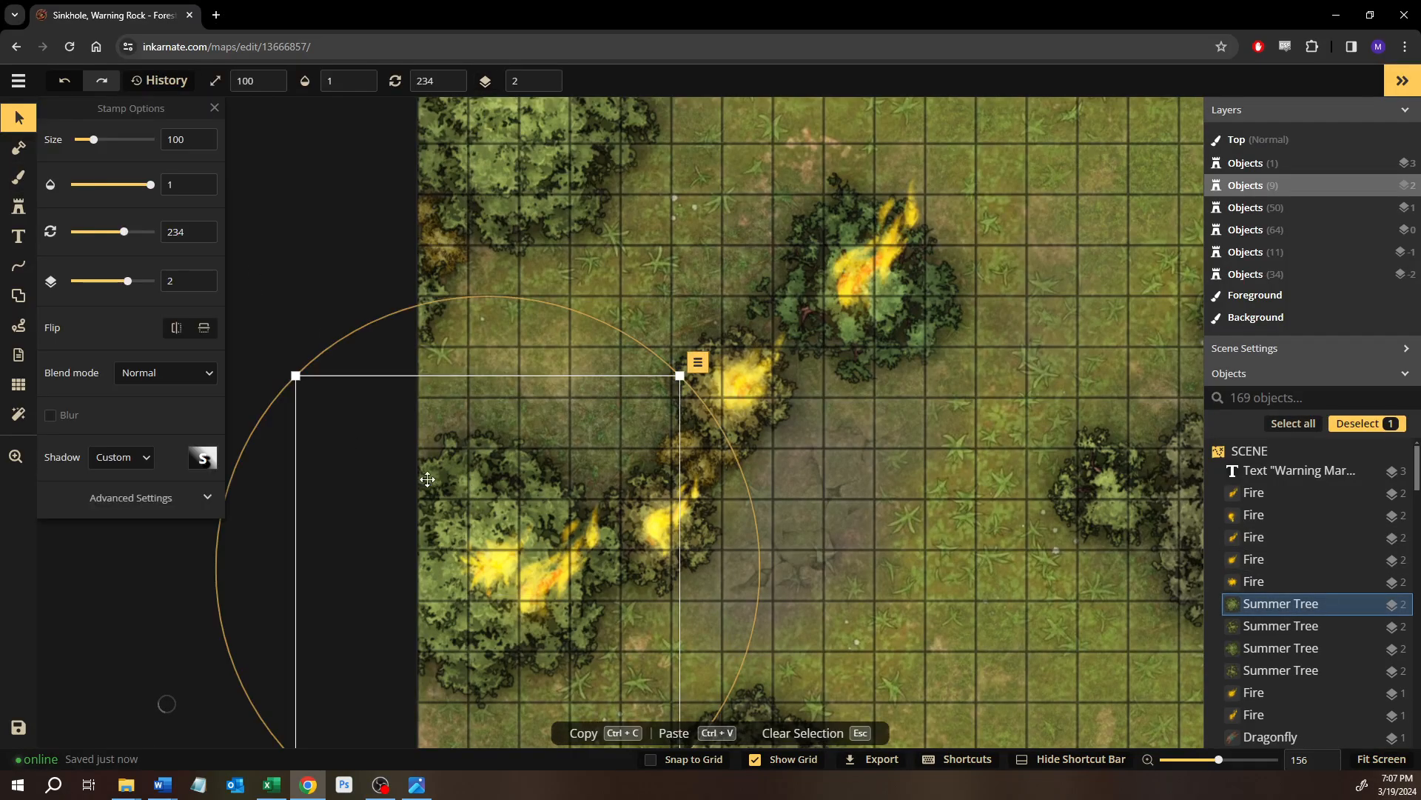
click(152, 377)
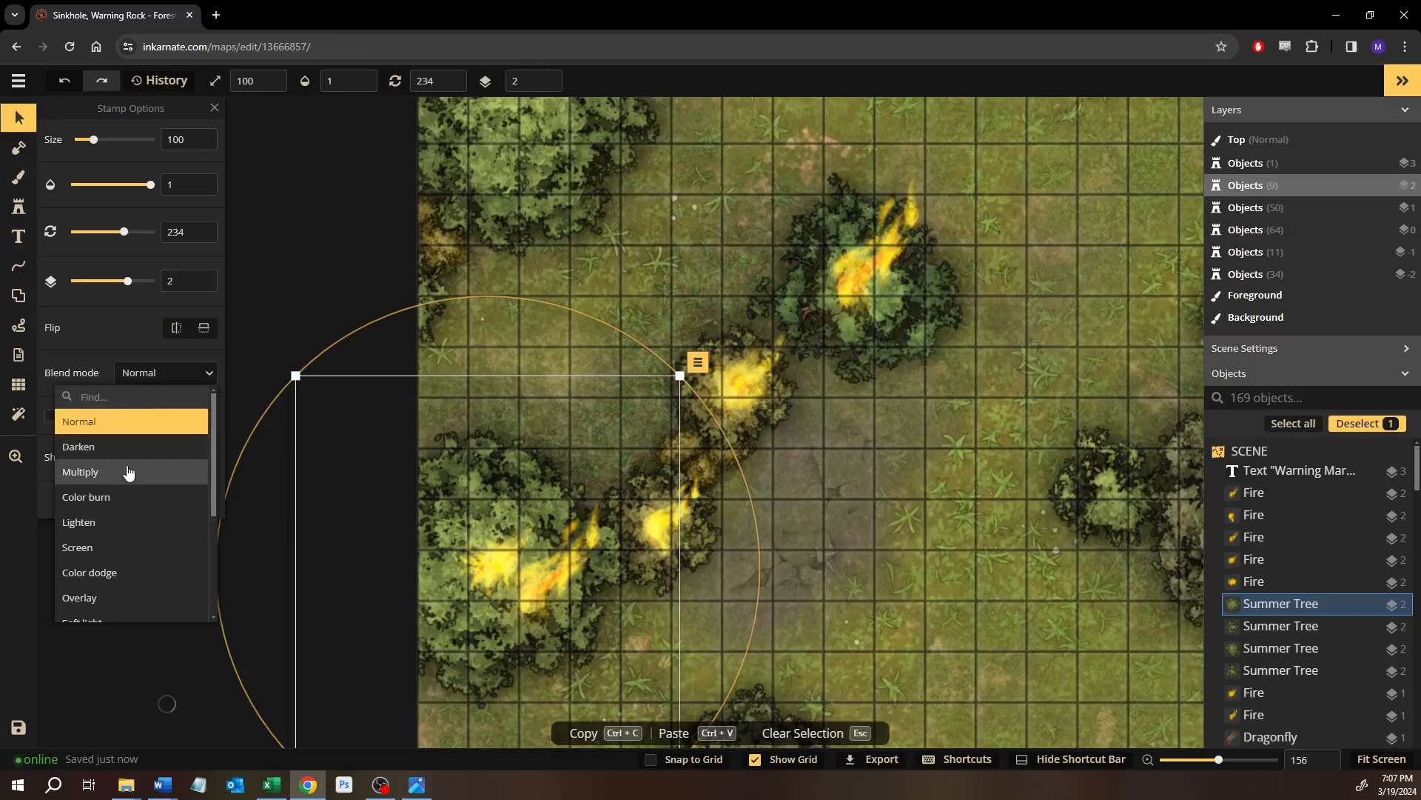
click(102, 445)
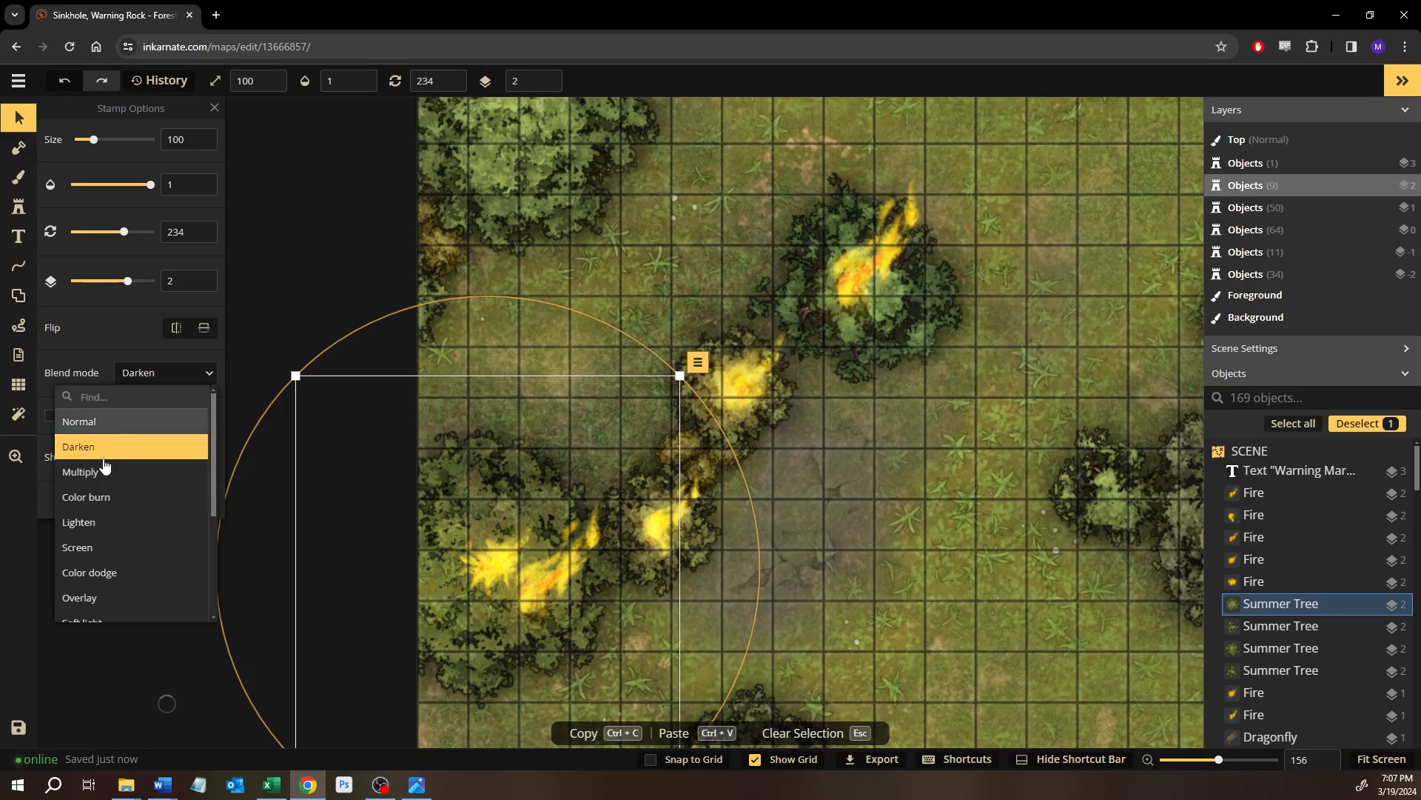
click(99, 498)
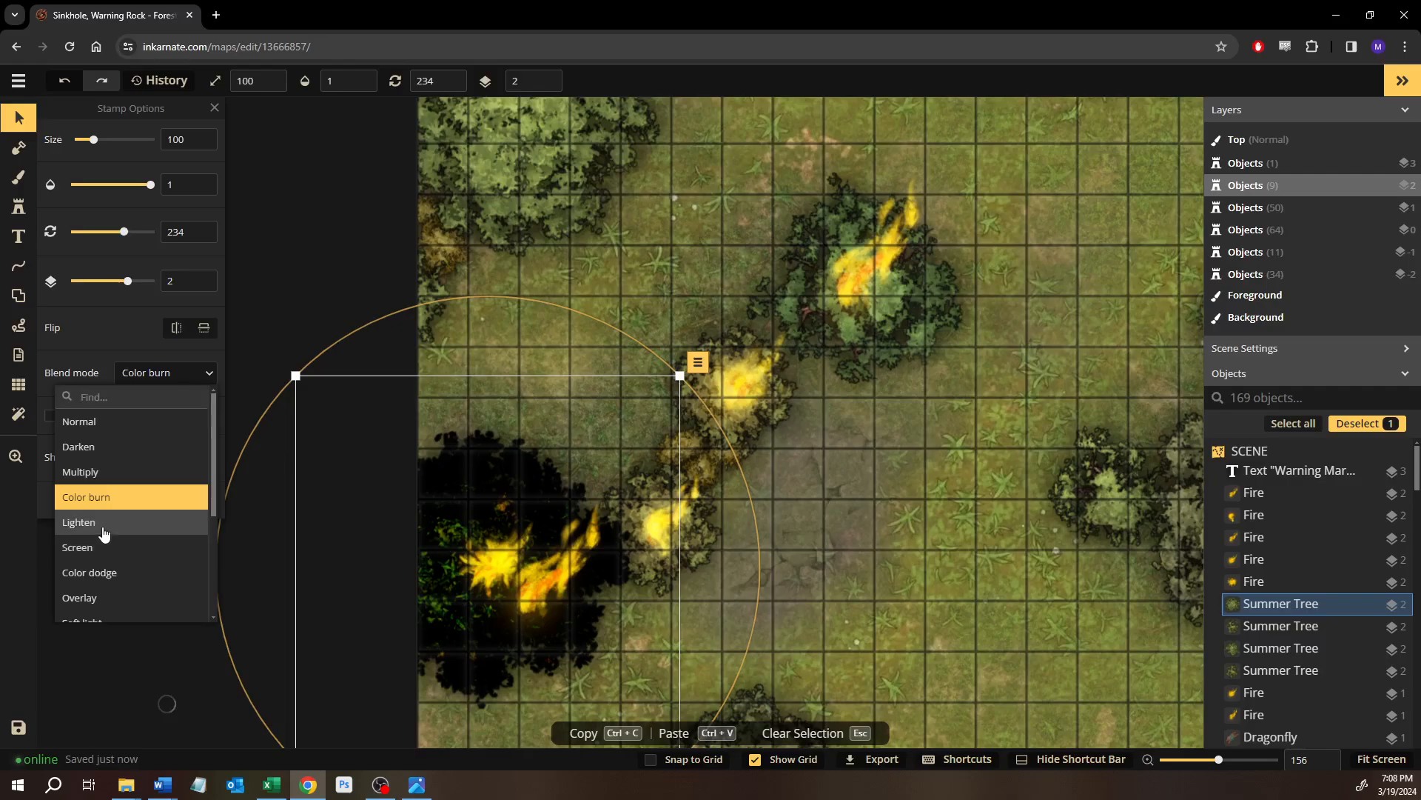
click(98, 525)
click(98, 546)
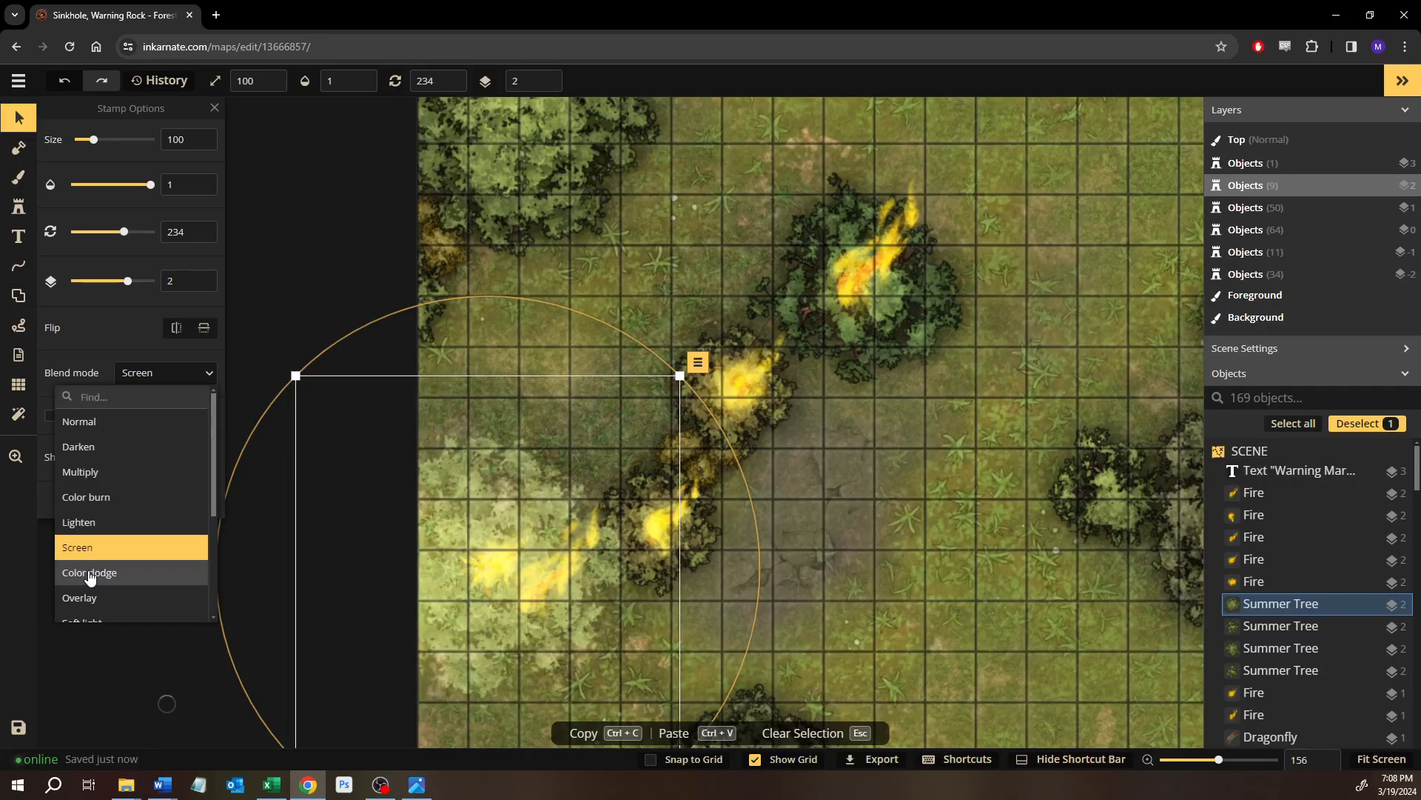
click(88, 575)
click(89, 601)
scroll(111, 574, down, 2)
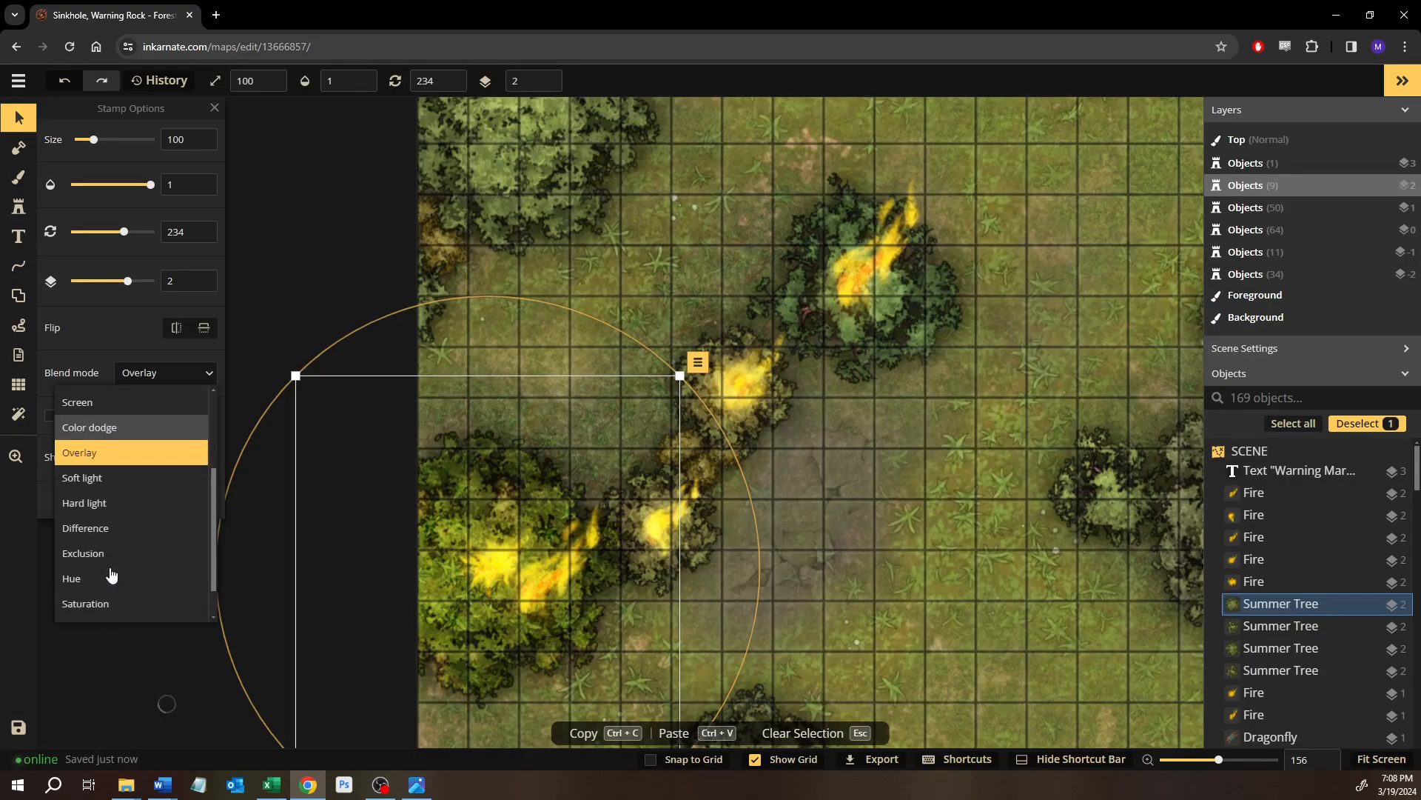
click(101, 481)
click(98, 500)
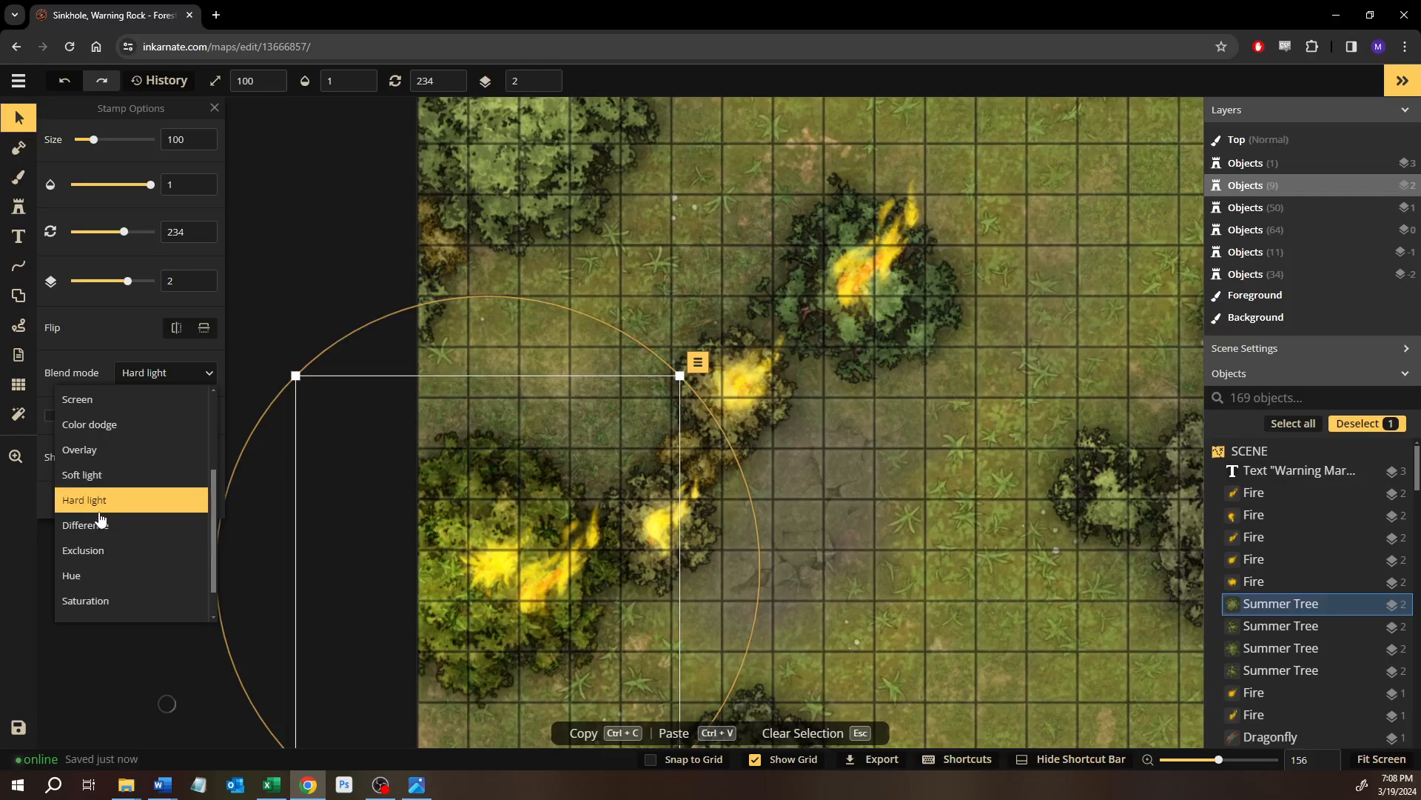
click(97, 527)
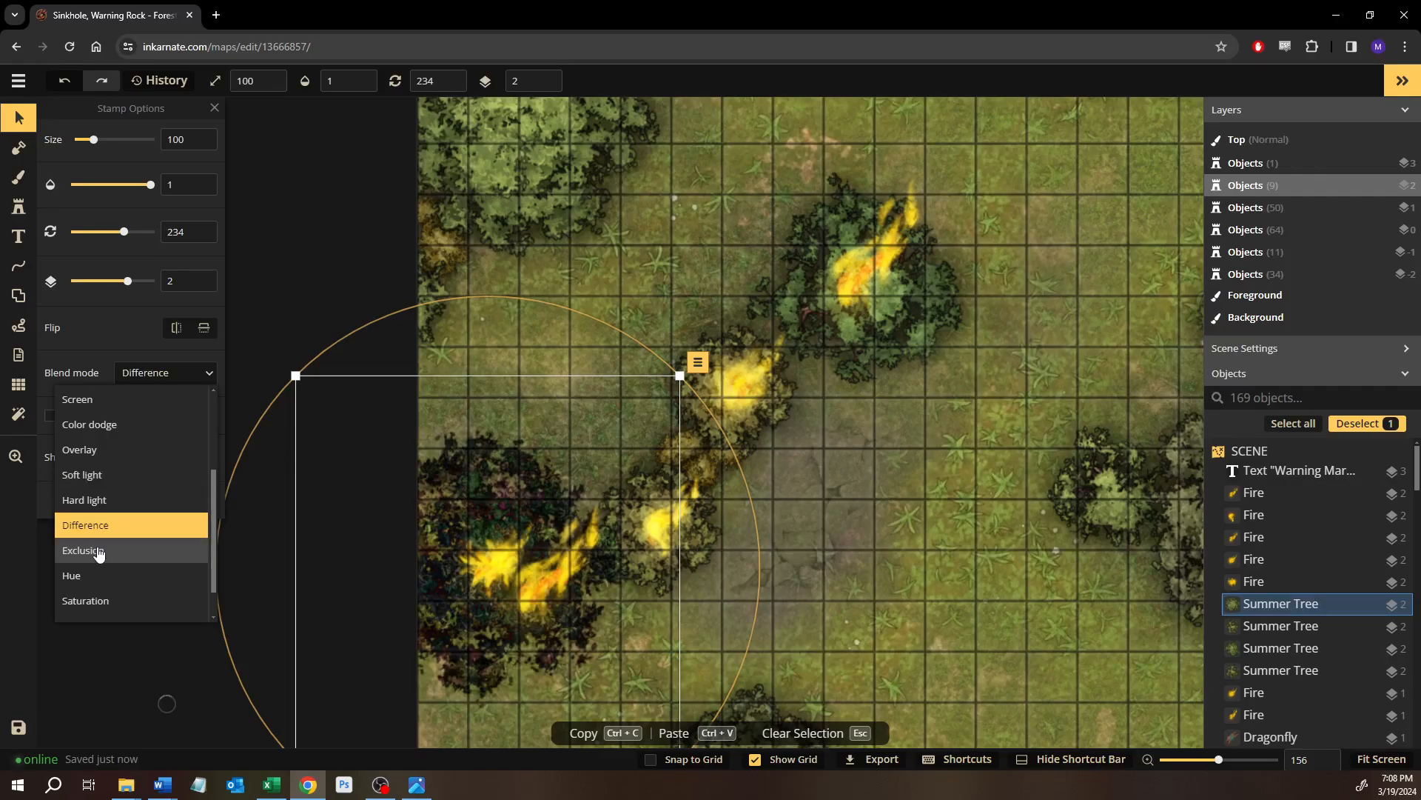
click(102, 550)
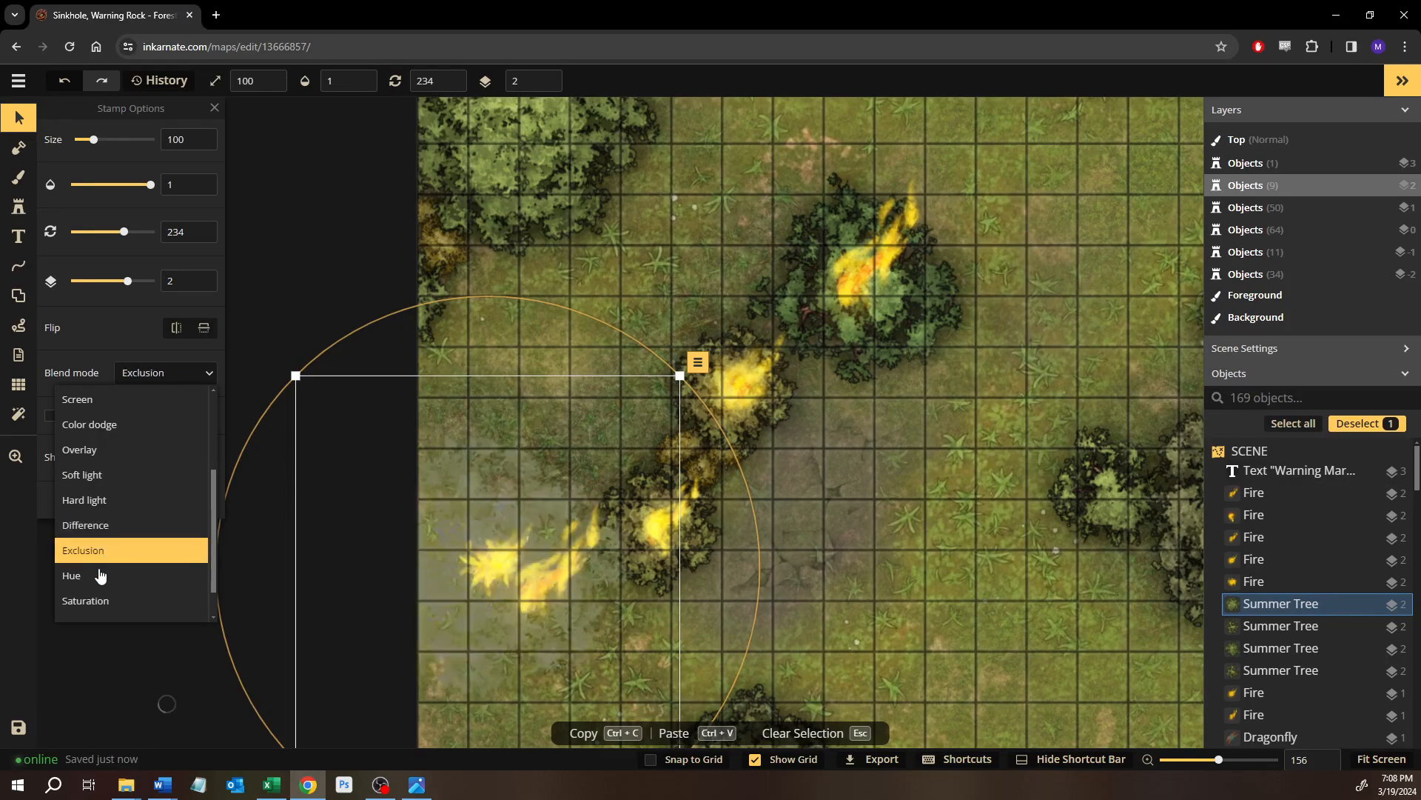
click(97, 576)
click(80, 601)
scroll(104, 555, down, 1)
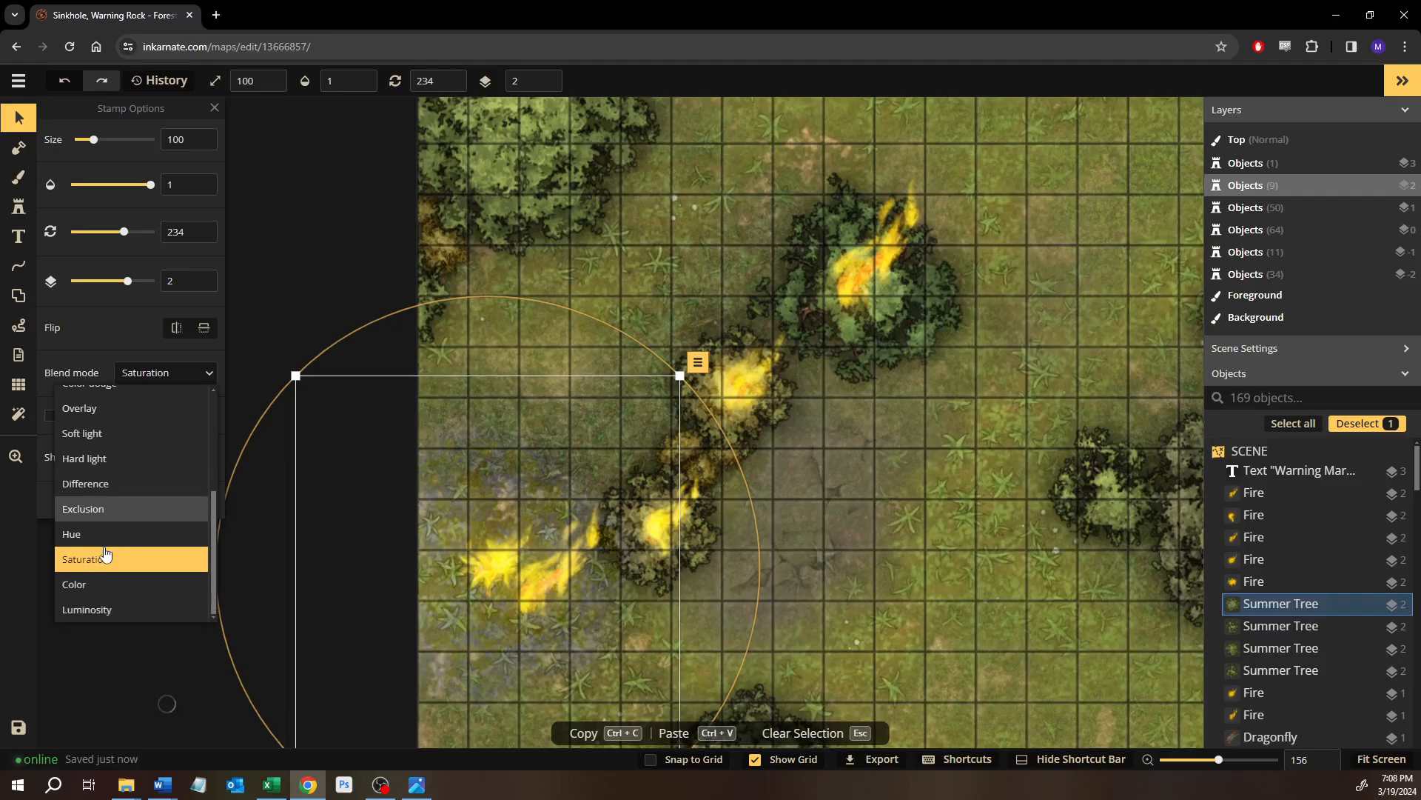
click(96, 586)
click(87, 610)
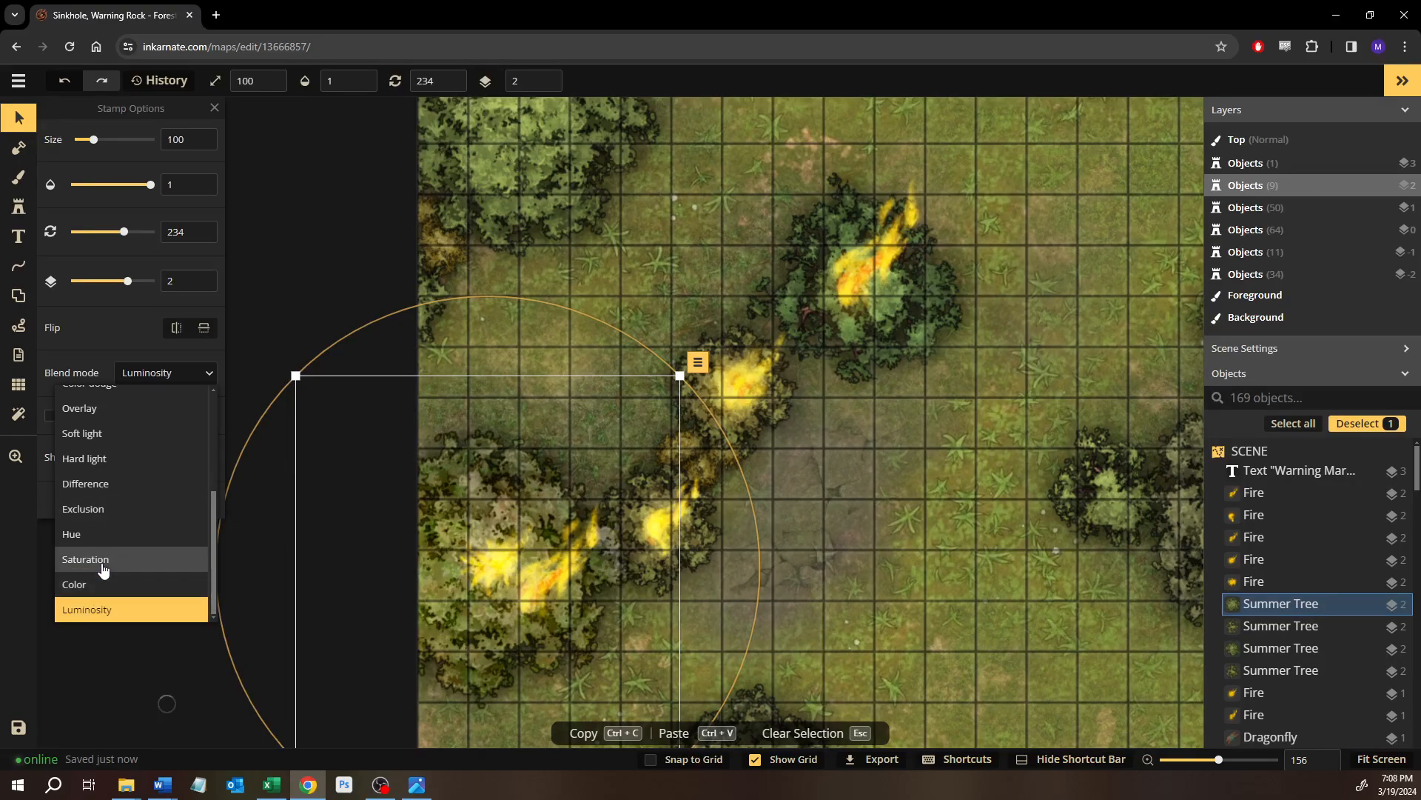
scroll(100, 562, up, 3)
click(113, 422)
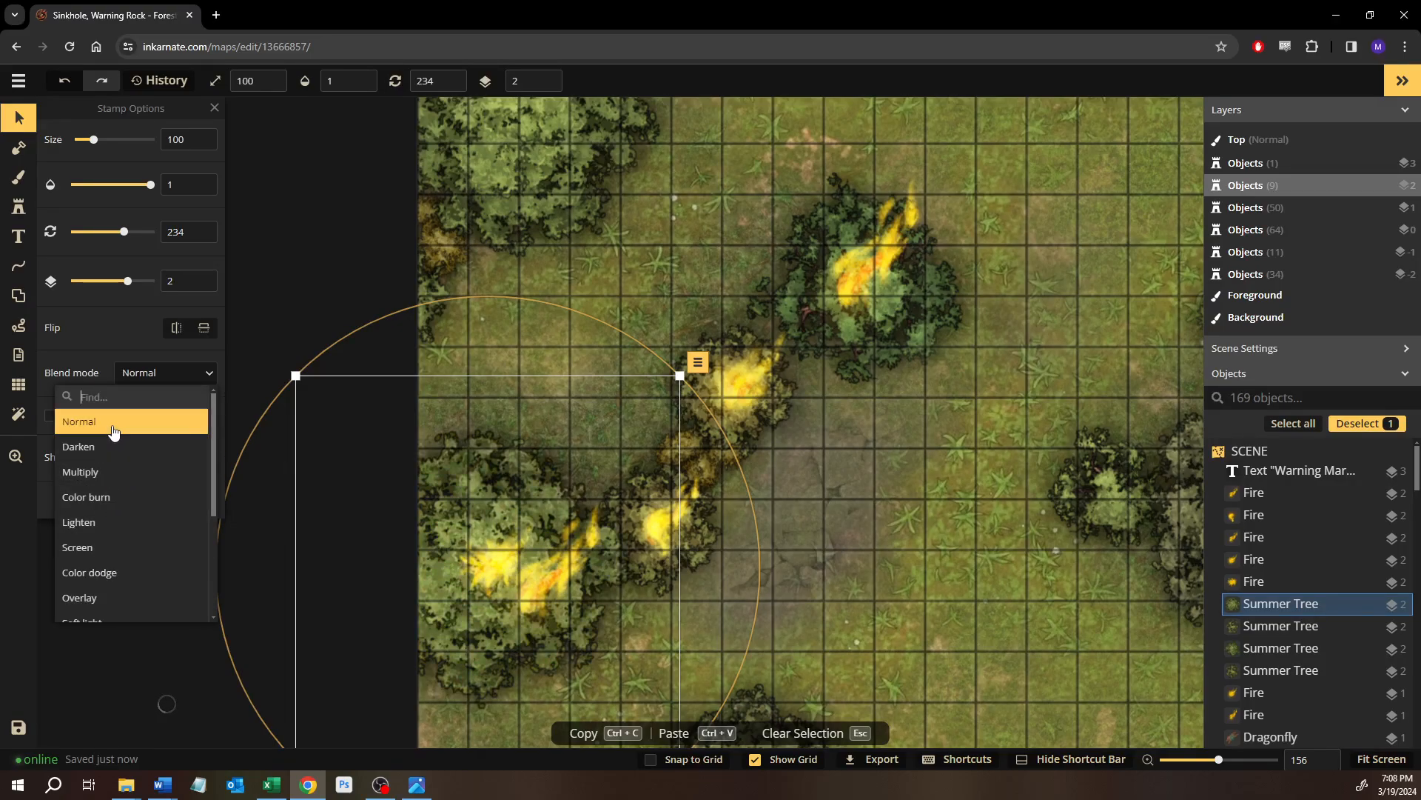
Char the selected Summer Tree by setting its hue to -25, brightness to 56 and contrast to 134.
click(323, 512)
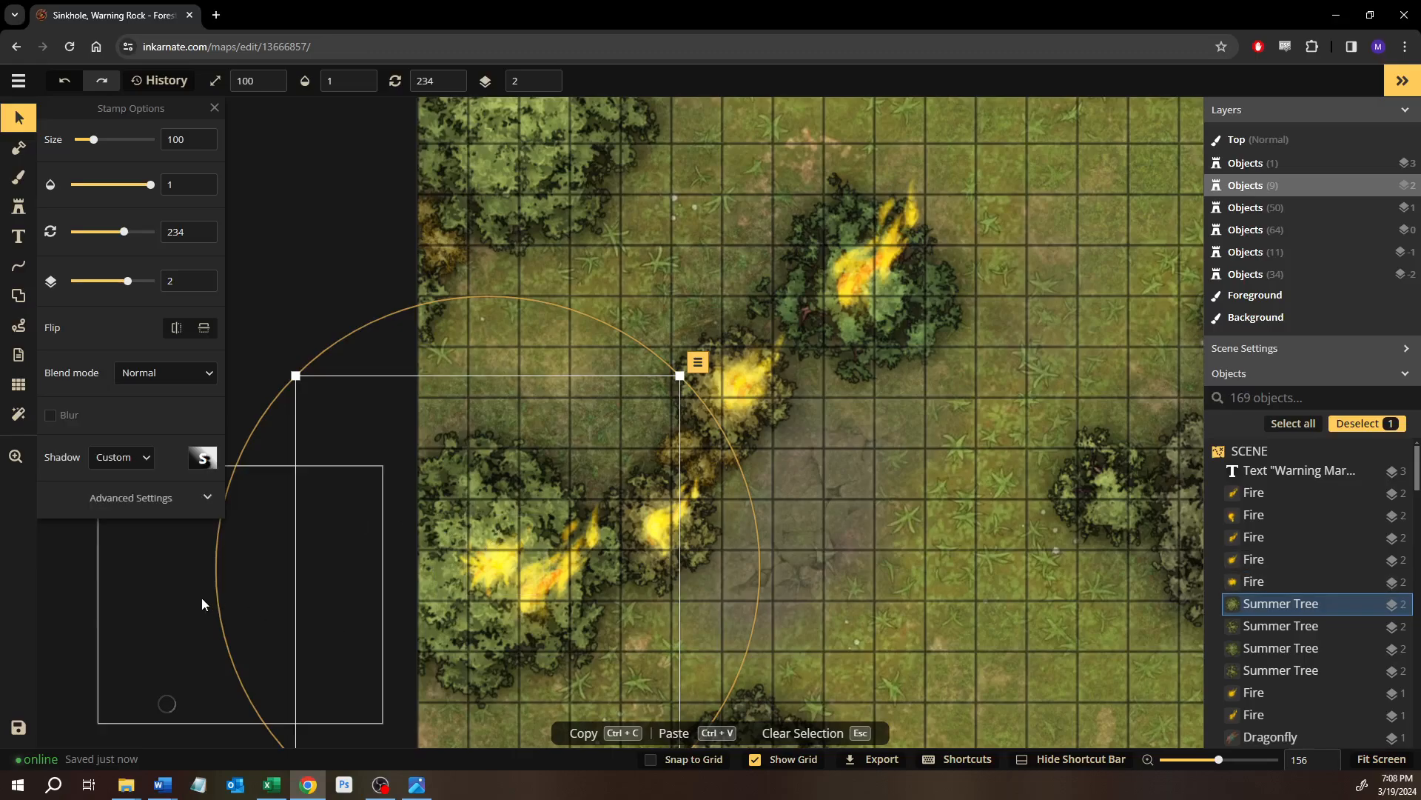
click(109, 505)
scroll(95, 652, down, 1)
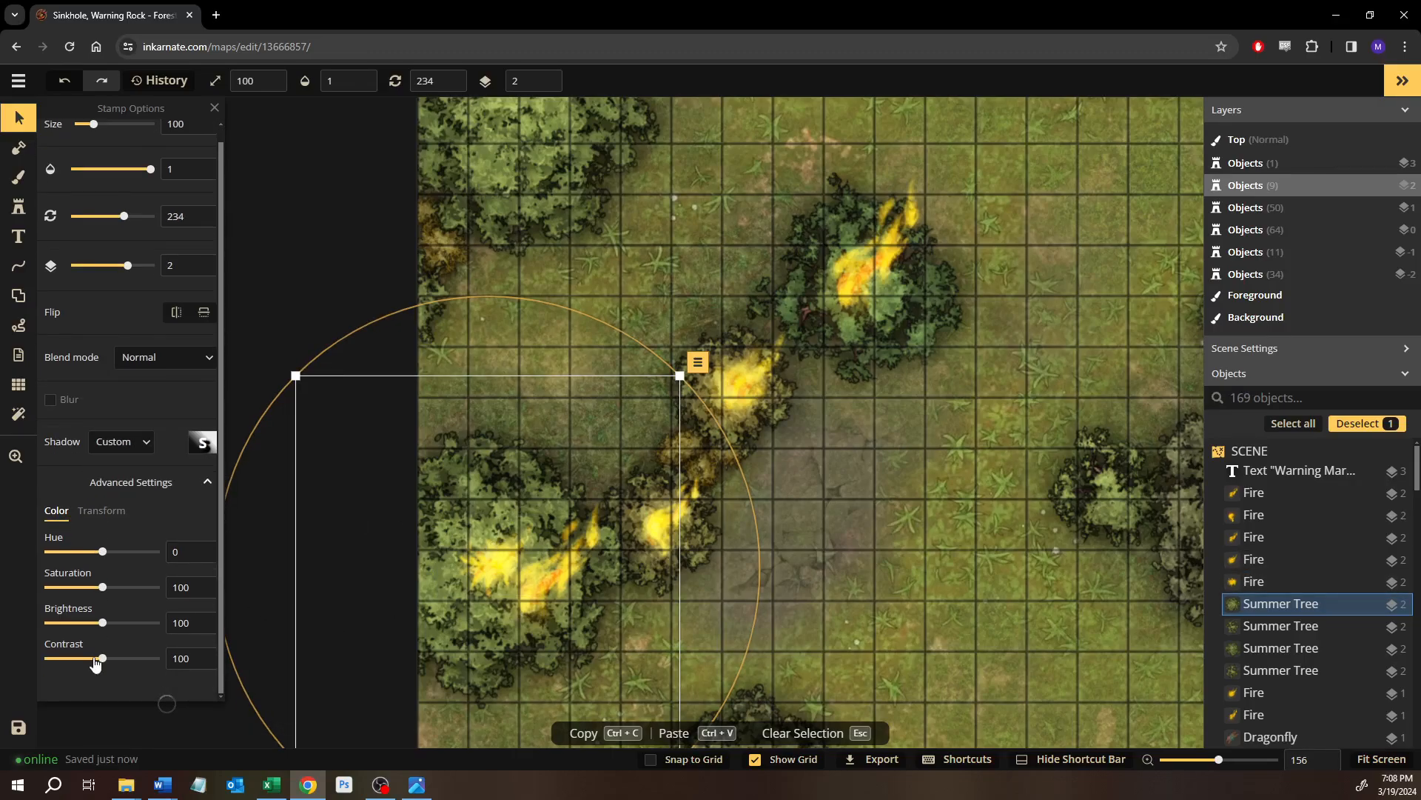
mouse_move(102, 630)
mouse_down()
mouse_move(74, 631)
mouse_move(119, 664)
mouse_move(83, 634)
mouse_up()
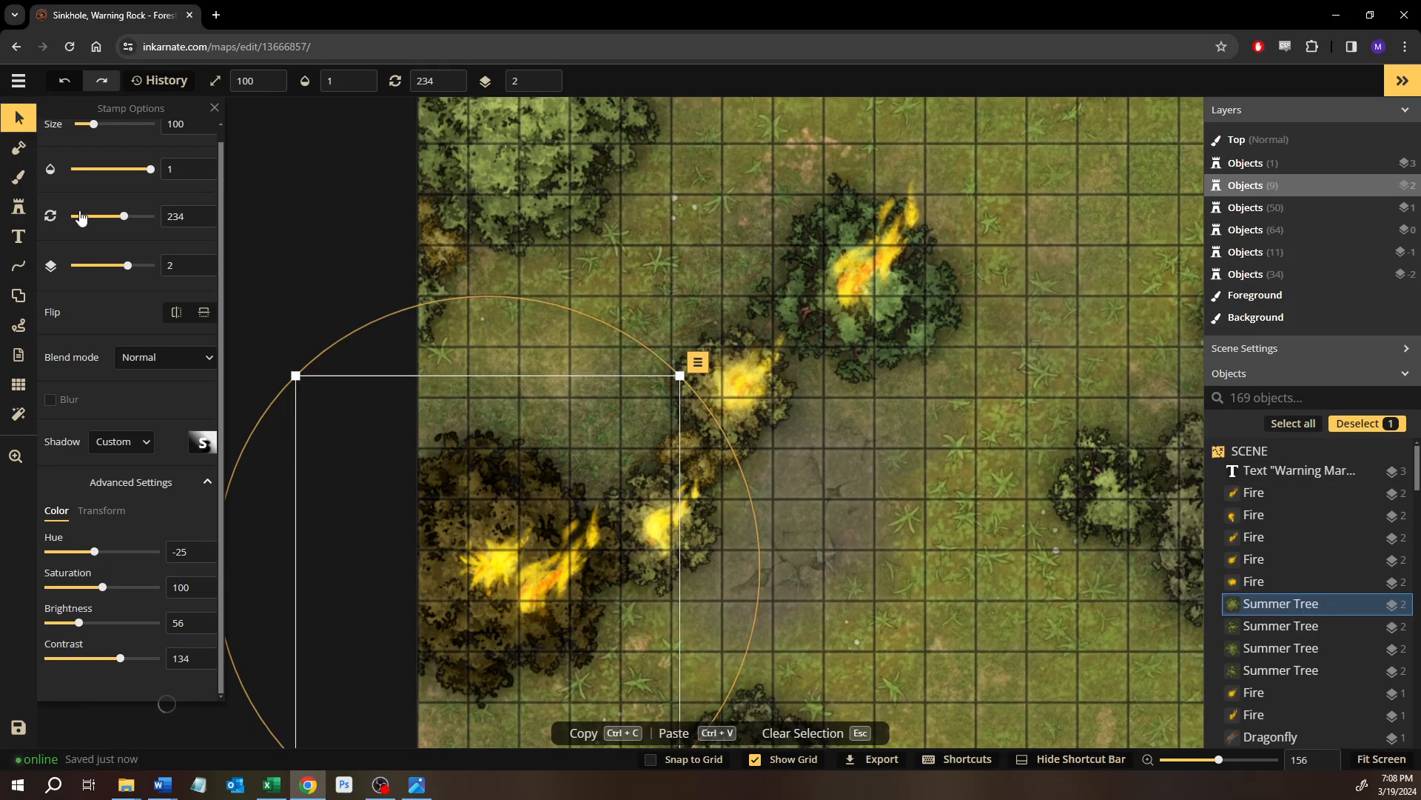
click(600, 578)
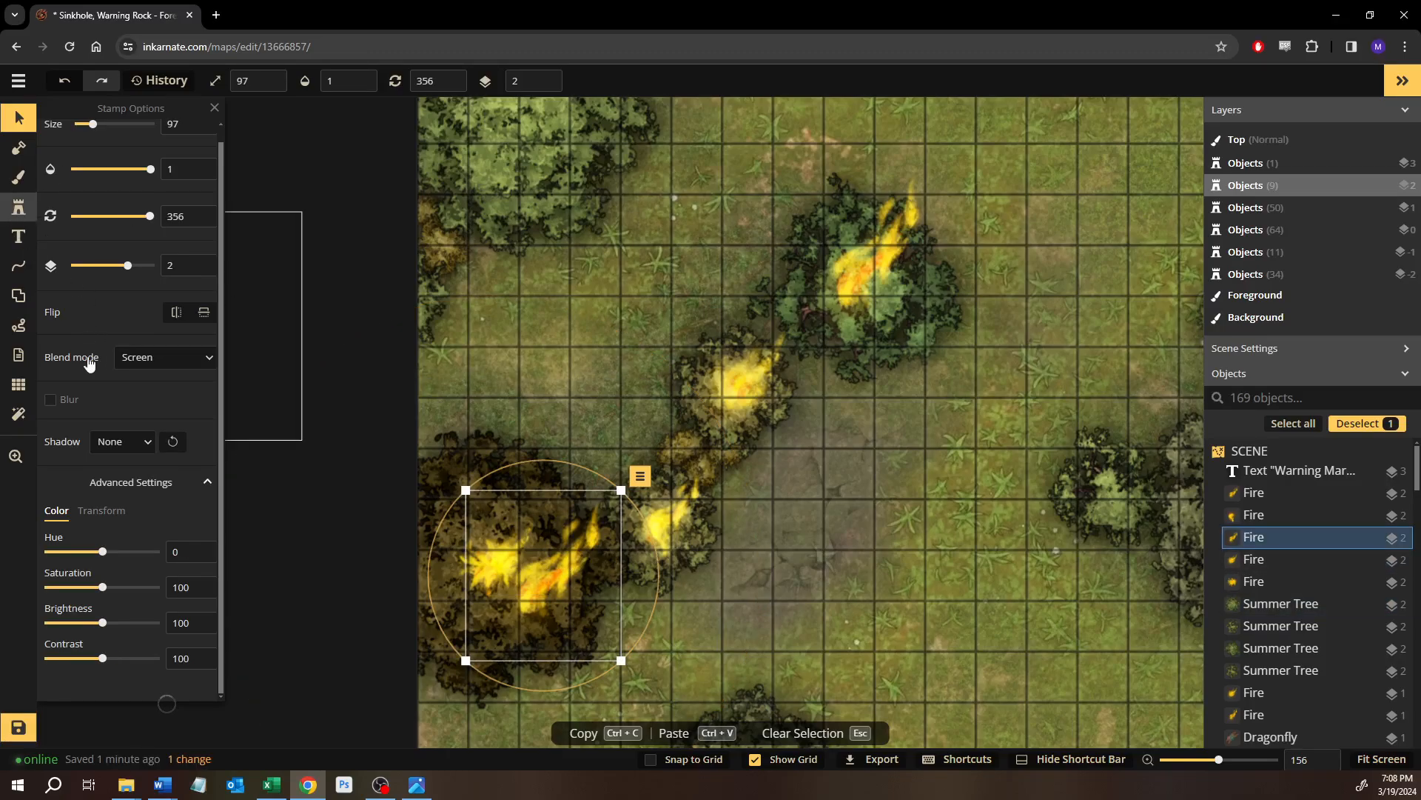
key(Escape)
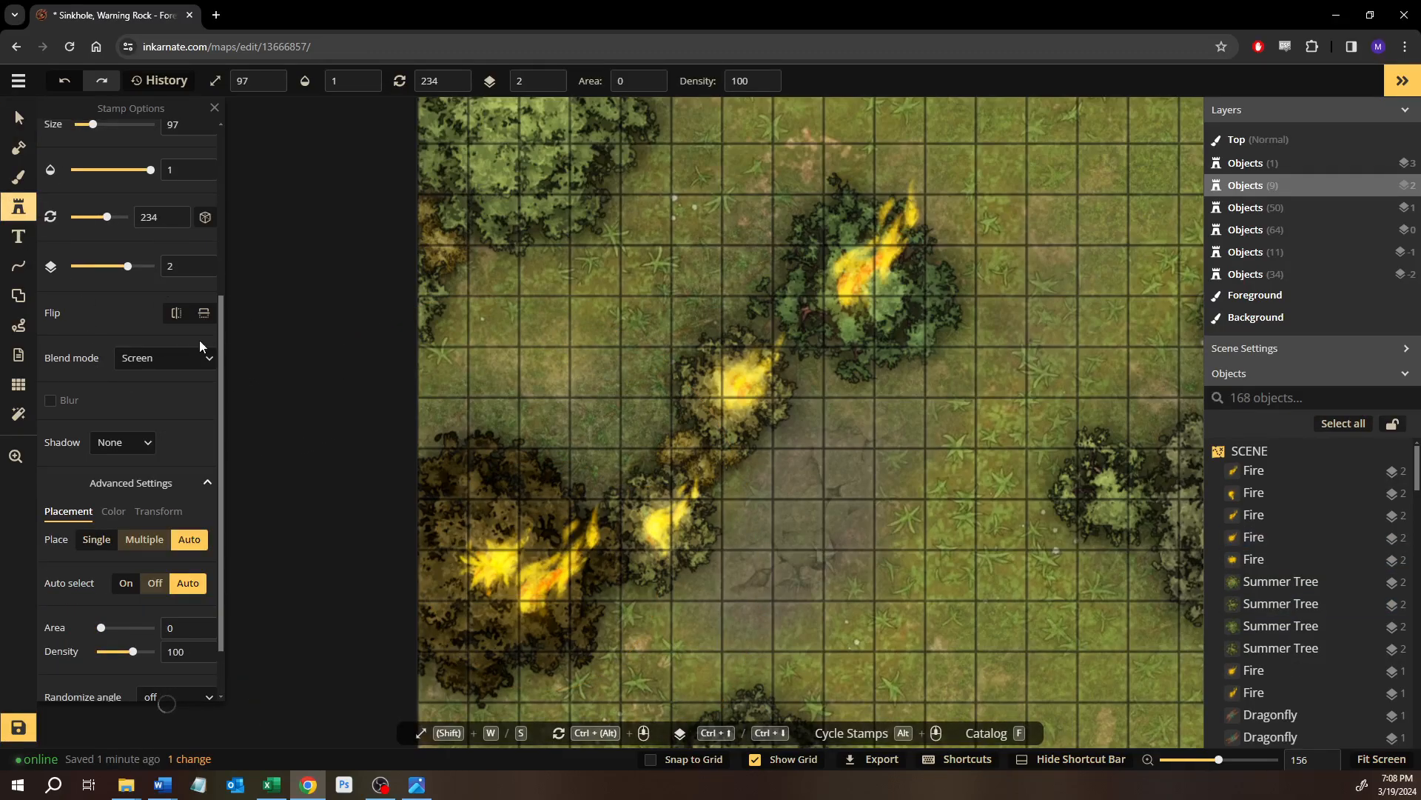
scroll(185, 335, up, 4)
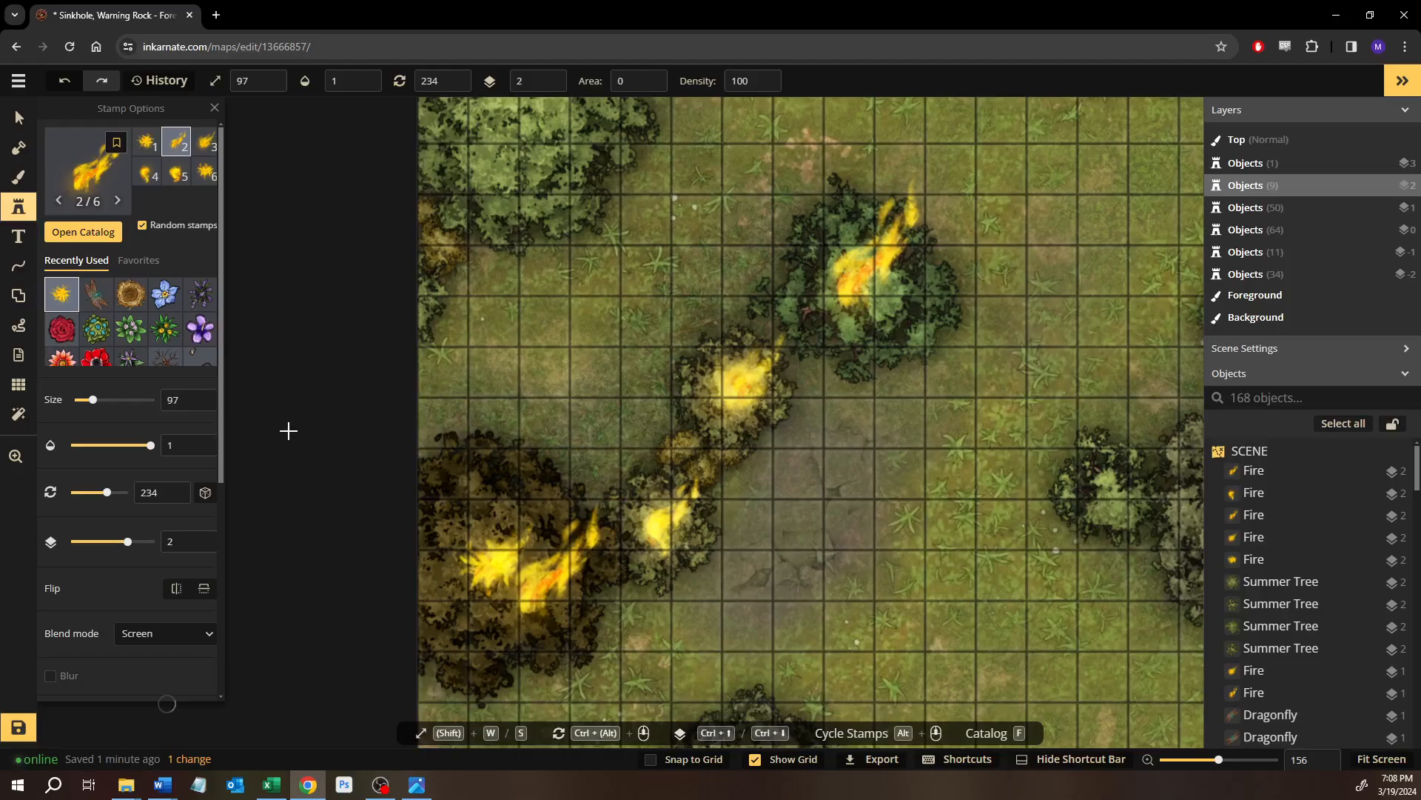
click(604, 354)
key(v)
Reuse the large charred tree's fire settings to place the third fire variant at size 167 and rotation 356 over its upper part.
click(543, 584)
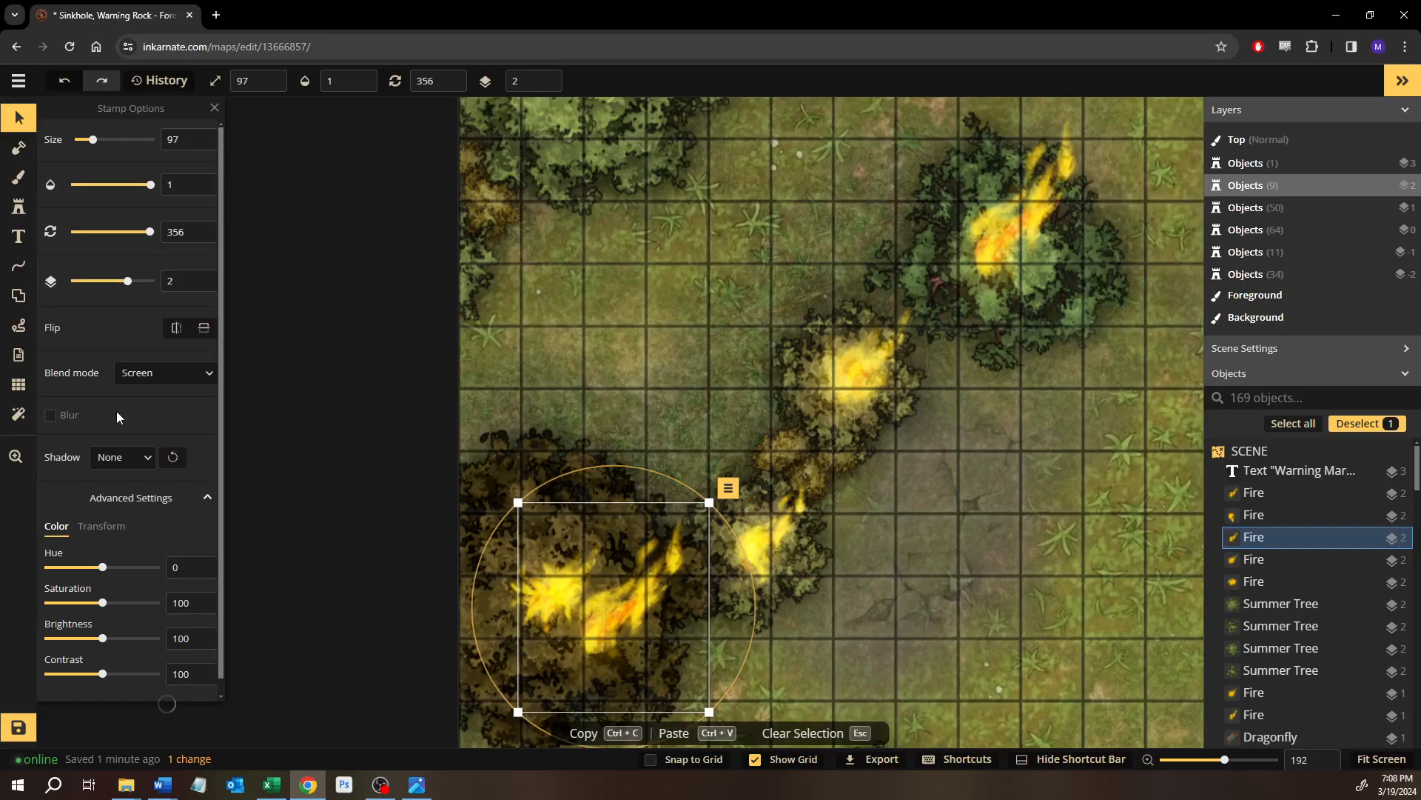
scroll(464, 308, down, 1)
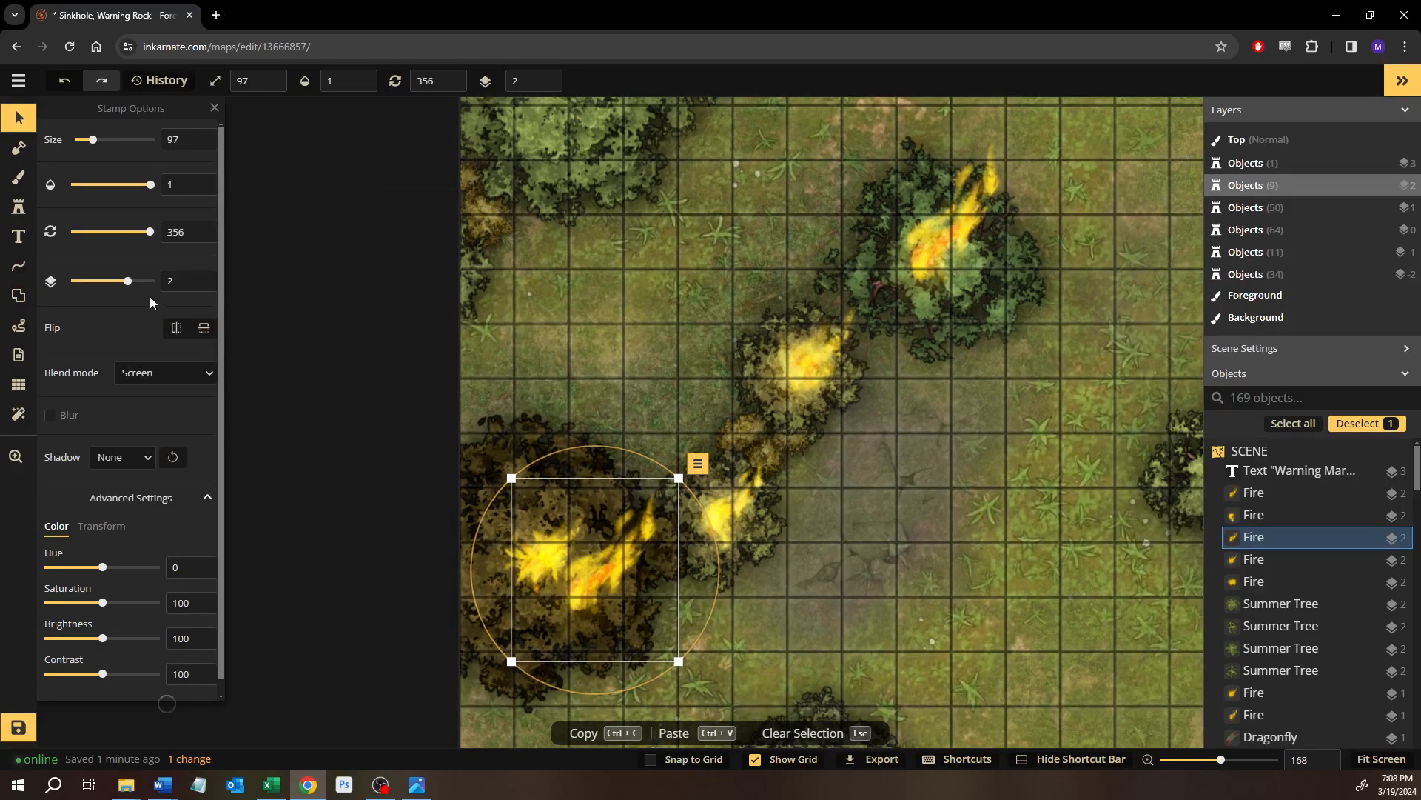
scroll(149, 301, down, 1)
click(19, 207)
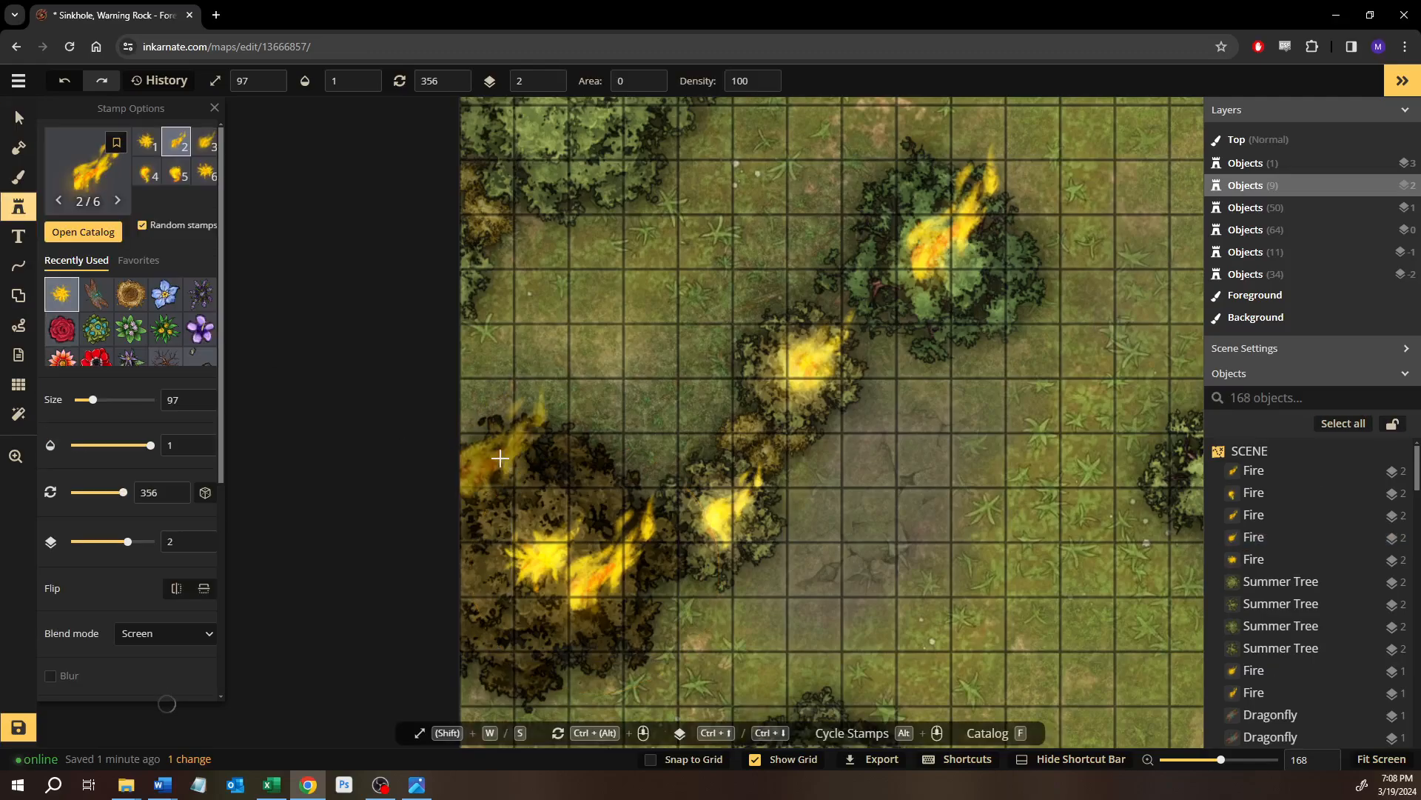
click(206, 143)
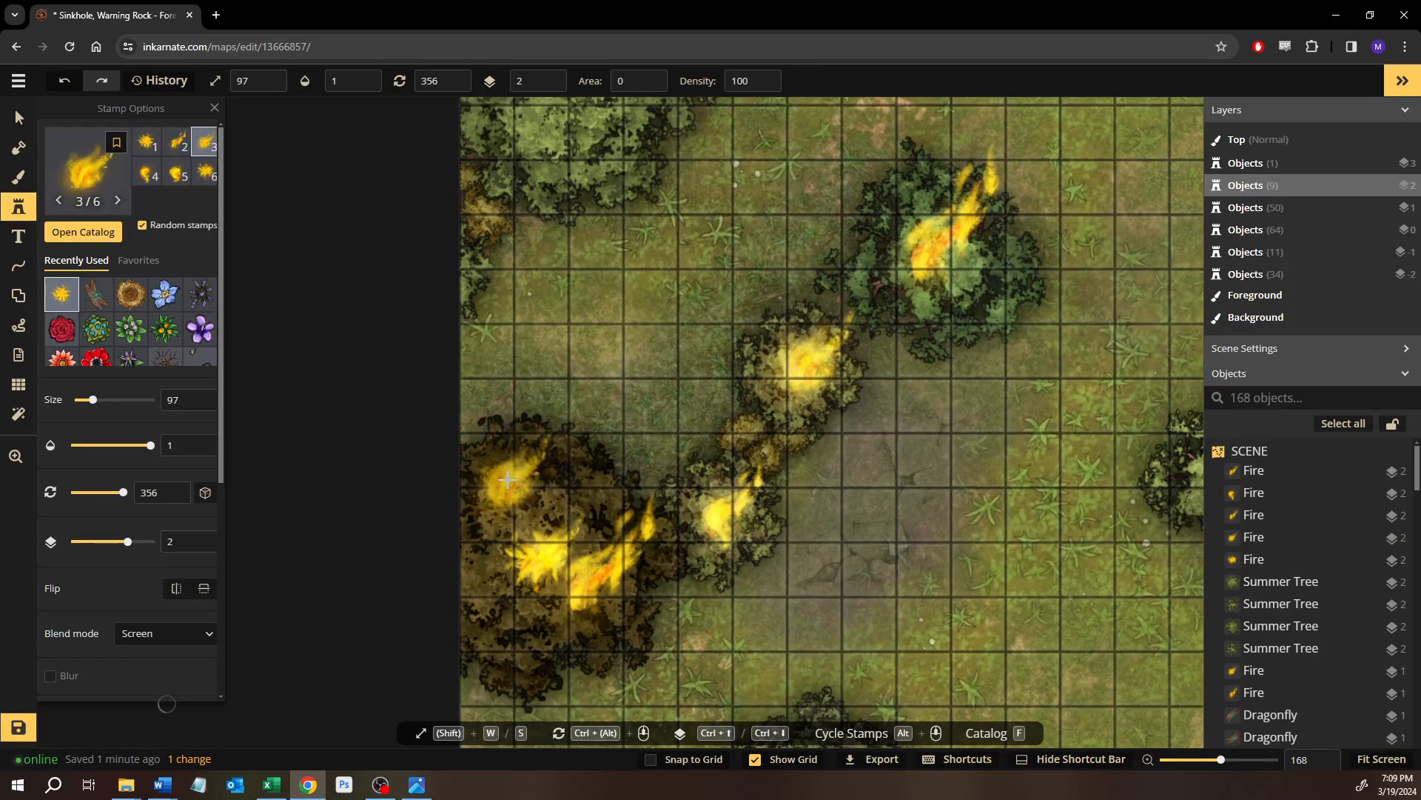
key(shift+w)
key(shift+w)
scroll(515, 496, up, 1)
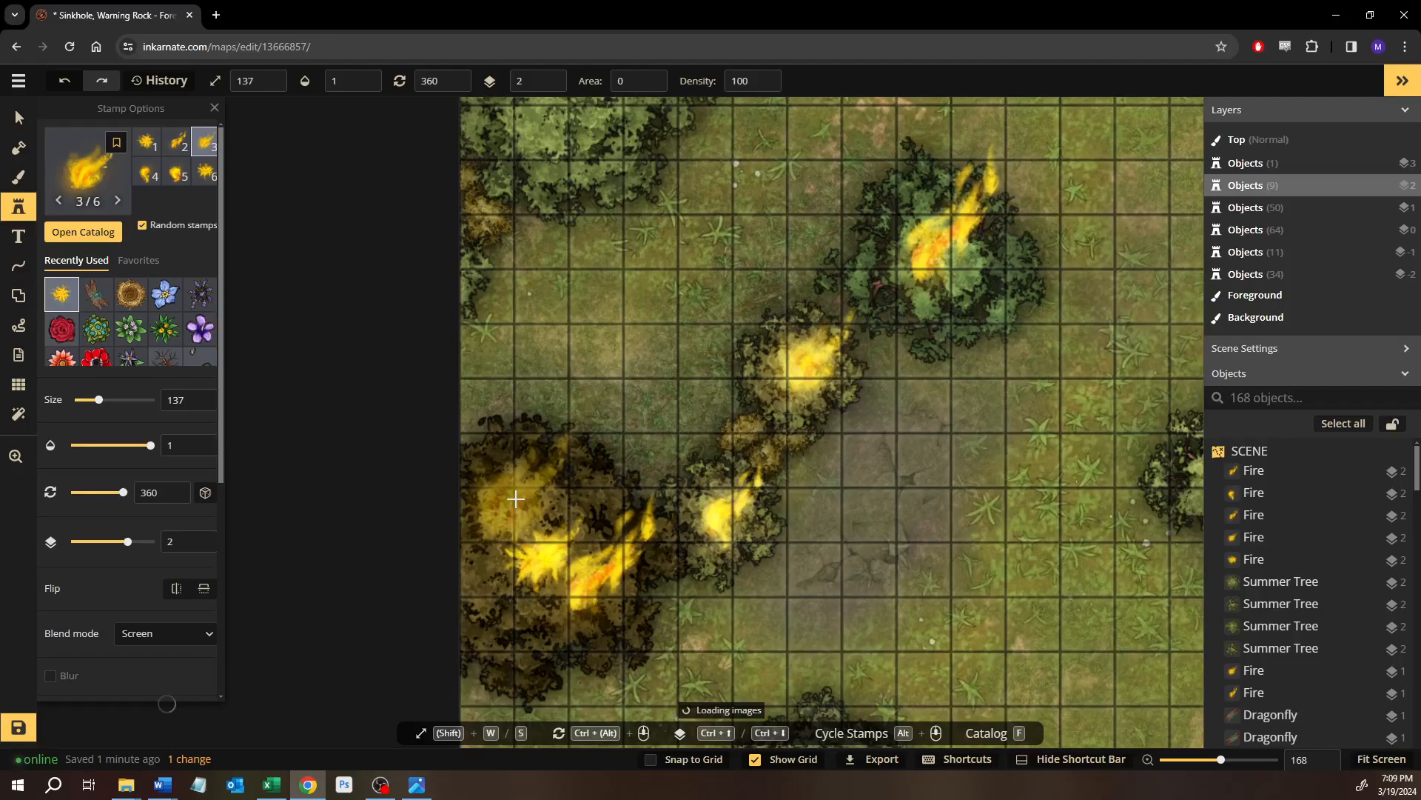
click(527, 488)
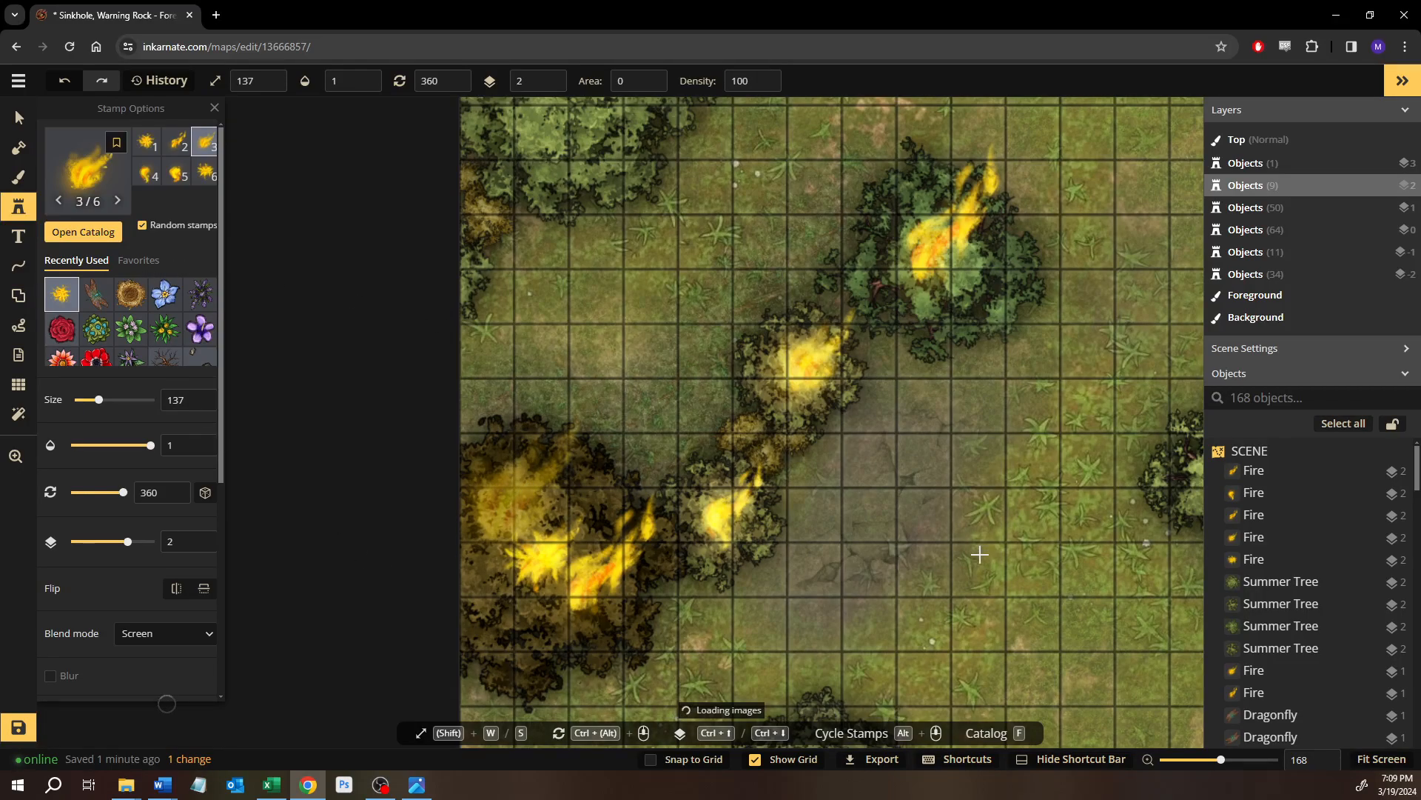
click(626, 596)
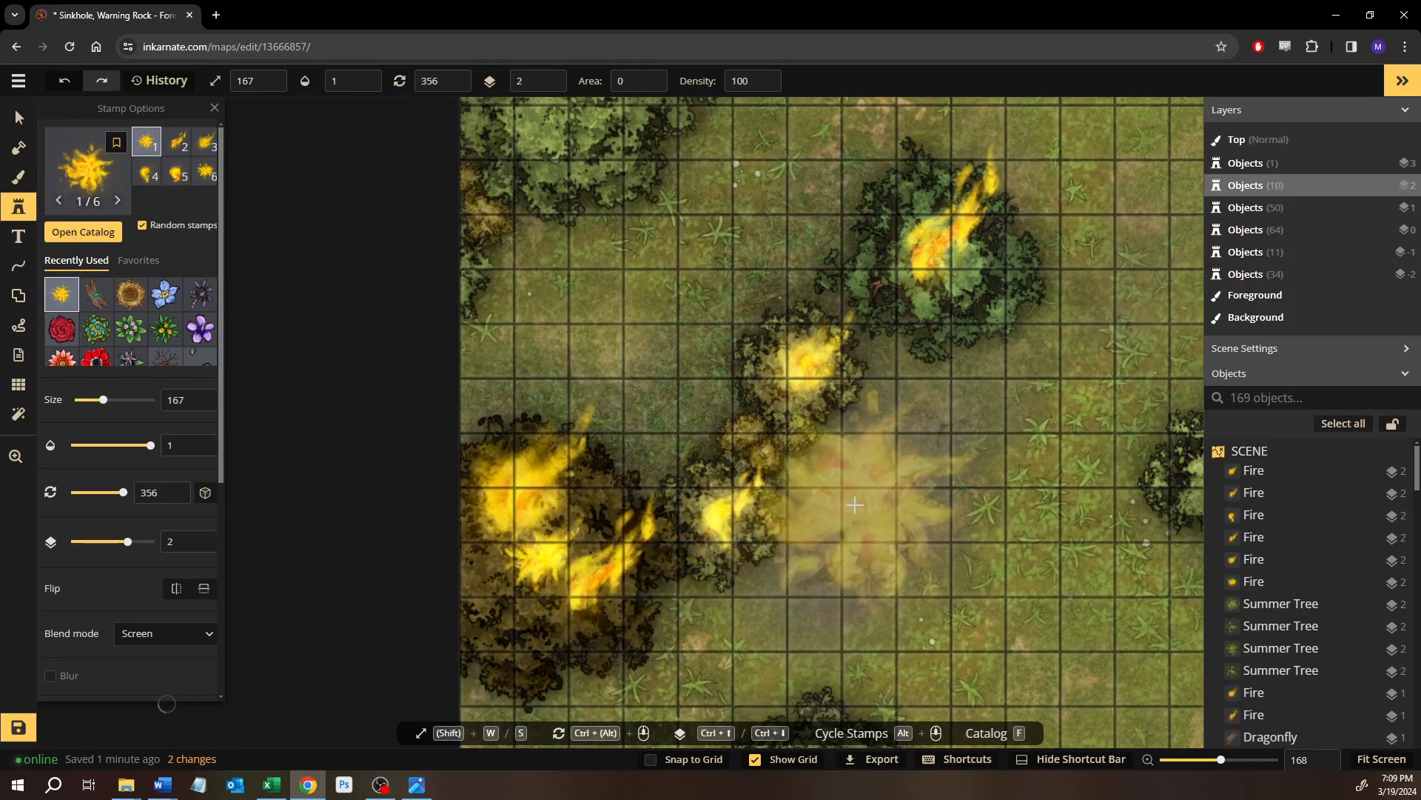
Char the small burning bush beside the large tree with hue -15, brightness 53 and contrast 146, checking the large tree's colour settings first.
click(20, 119)
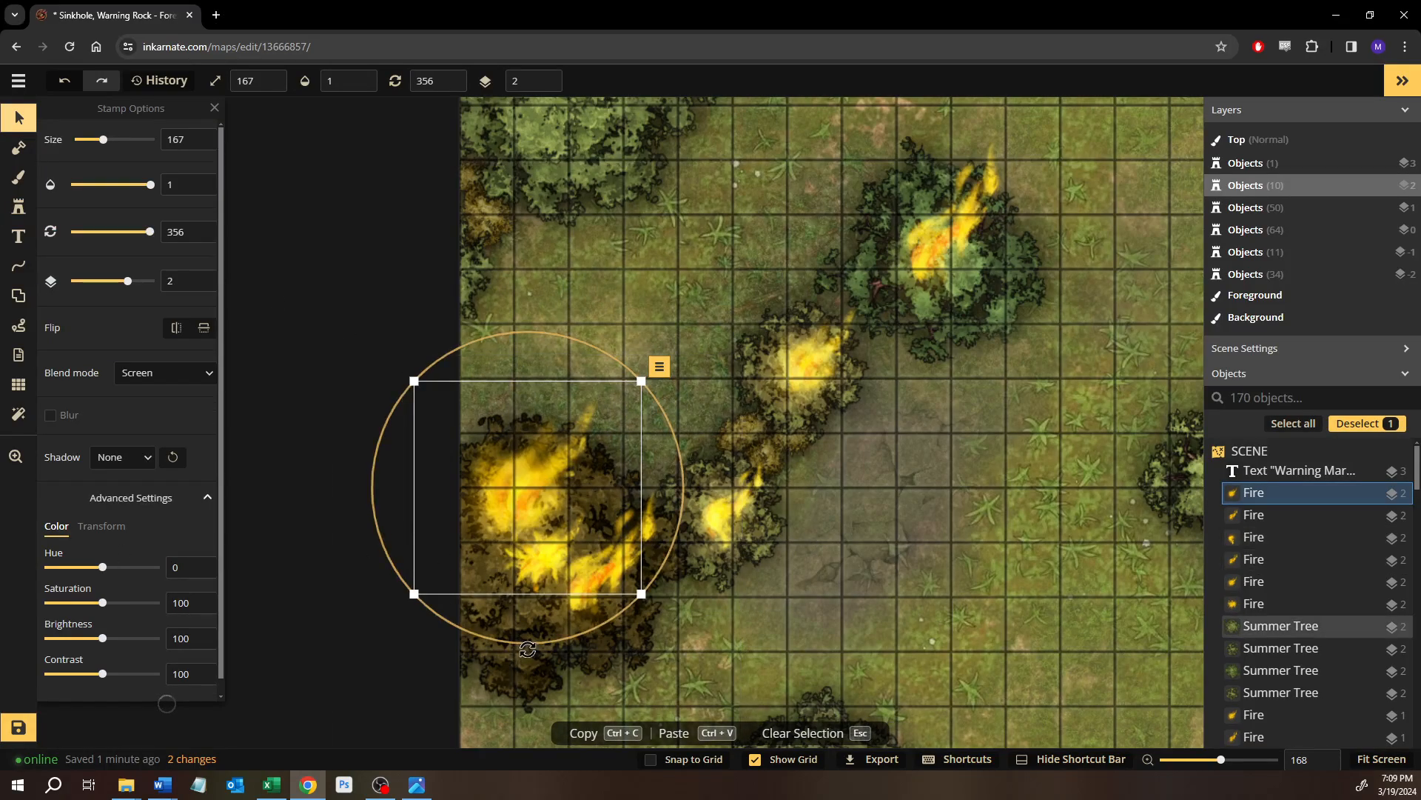
click(496, 616)
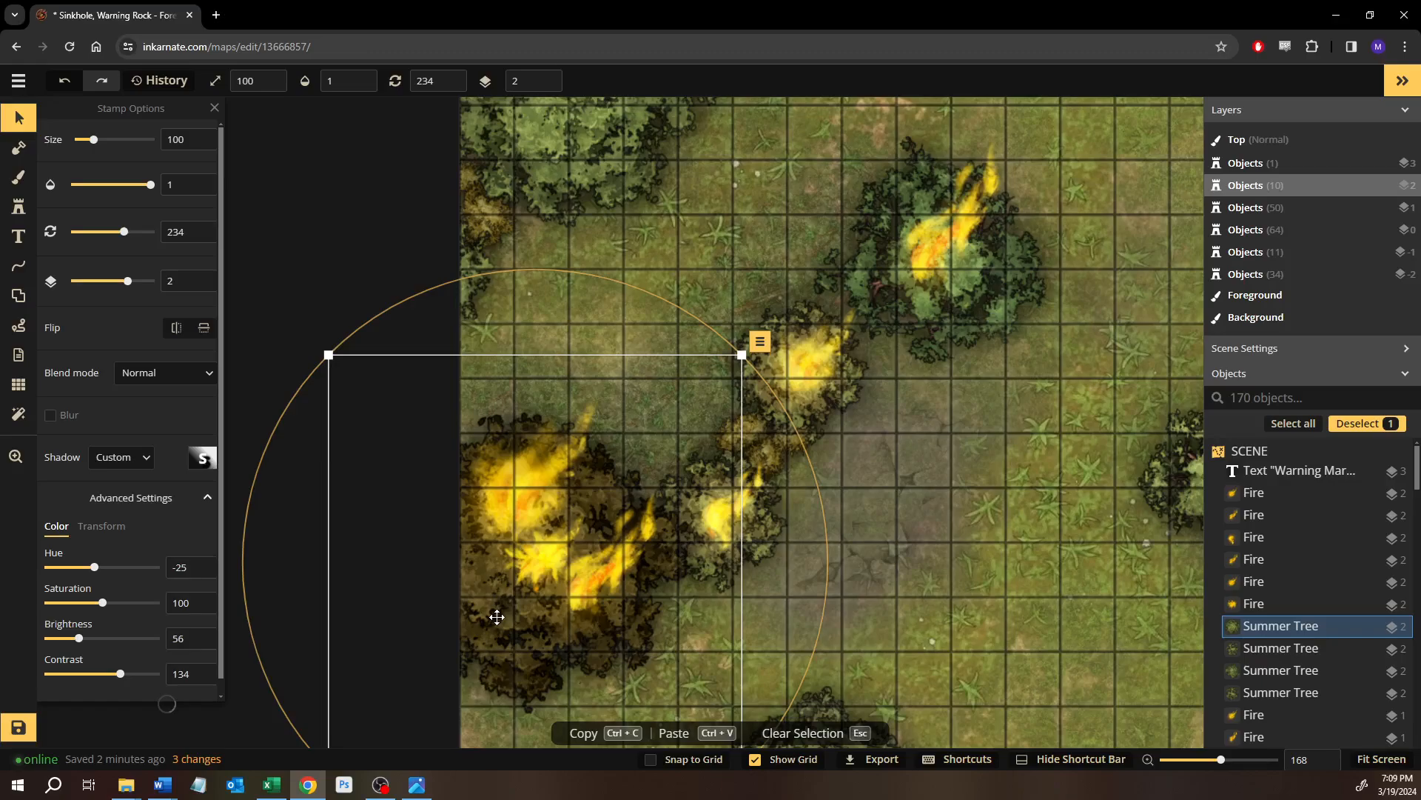
click(675, 494)
drag(102, 567, 101, 576)
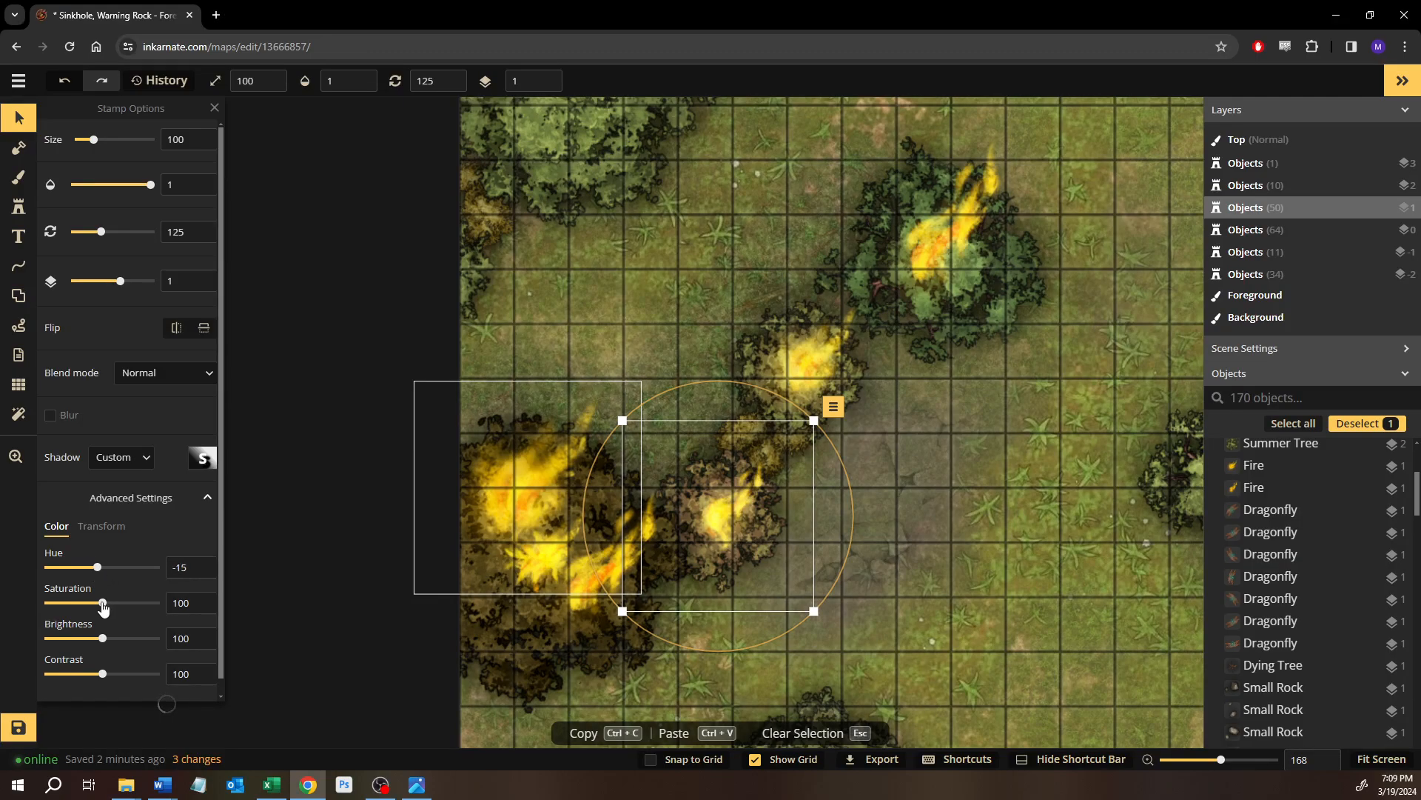
mouse_move(102, 641)
mouse_down()
mouse_move(82, 642)
mouse_move(129, 681)
mouse_move(76, 644)
mouse_up()
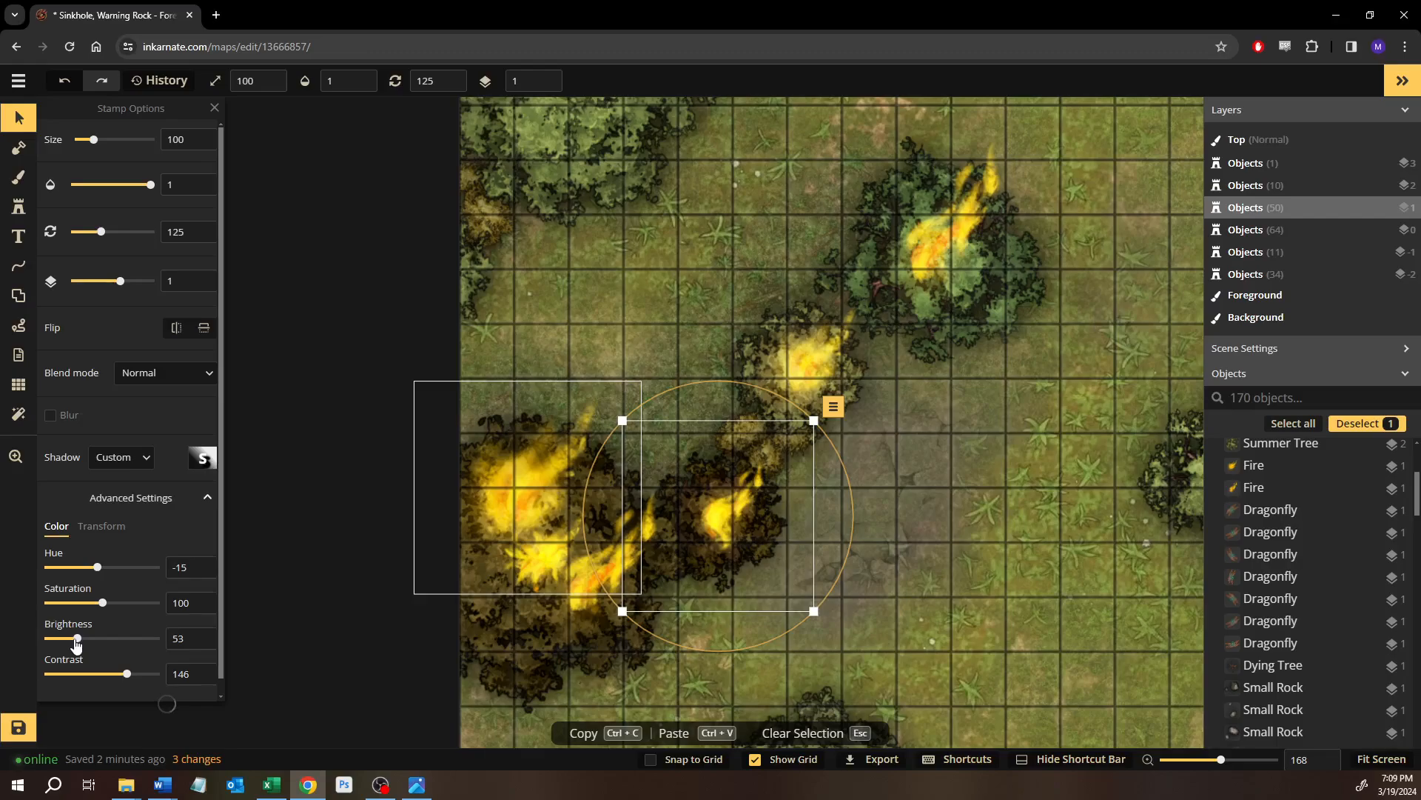
click(985, 416)
Char the green burning bush at the upper end of the fire trail with hue -30, brightness 63 and contrast 125, and clear the selection.
scroll(962, 425, down, 2)
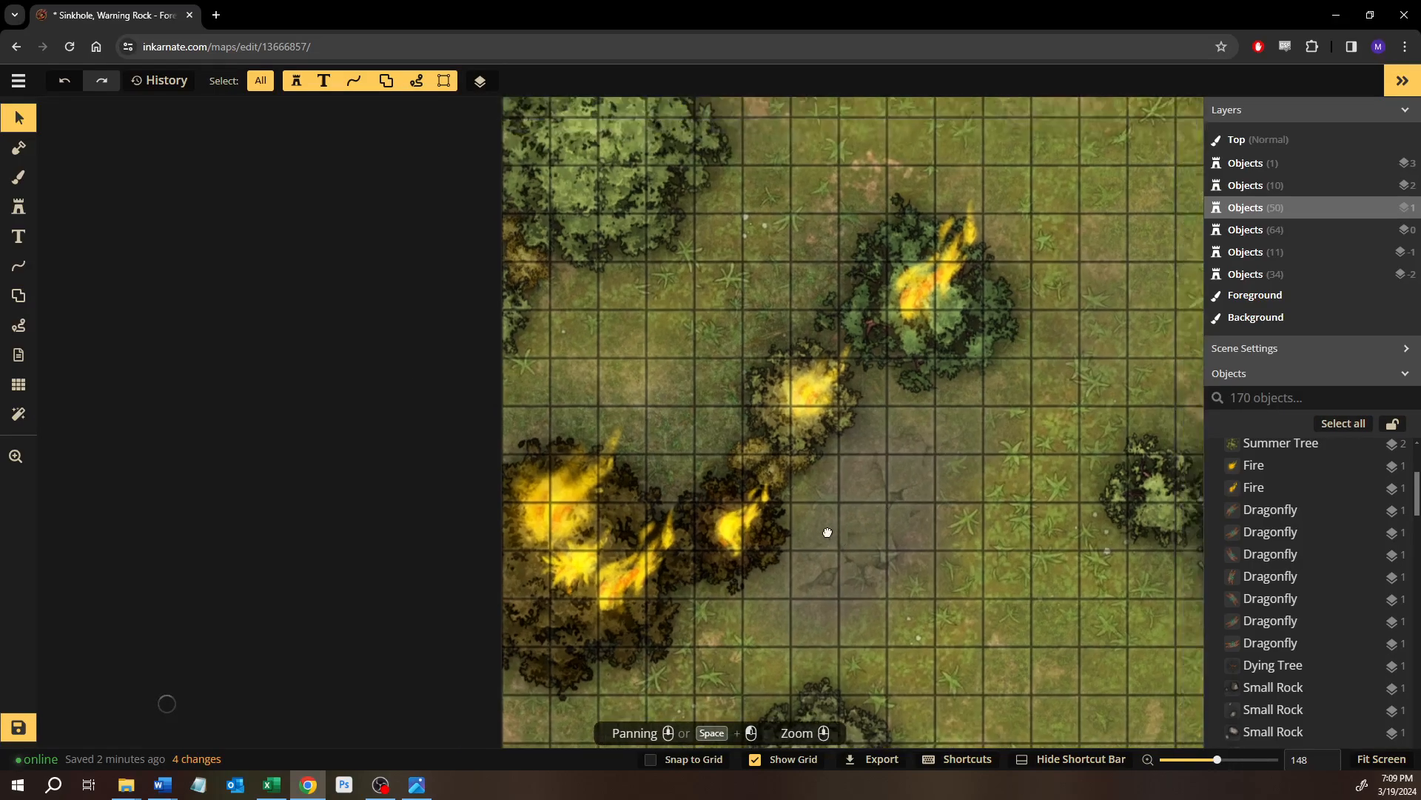
scroll(833, 481, up, 1)
click(836, 437)
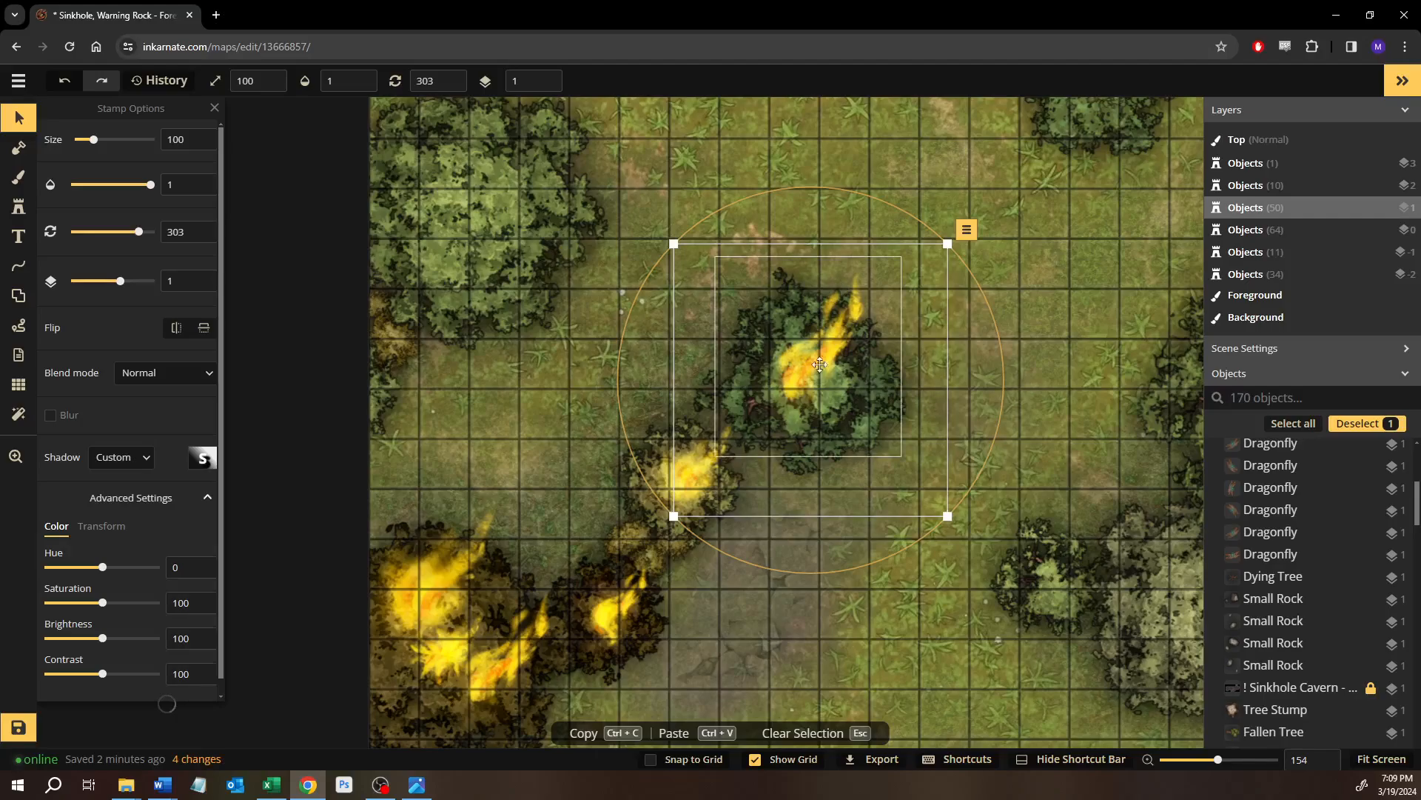
scroll(826, 374, down, 1)
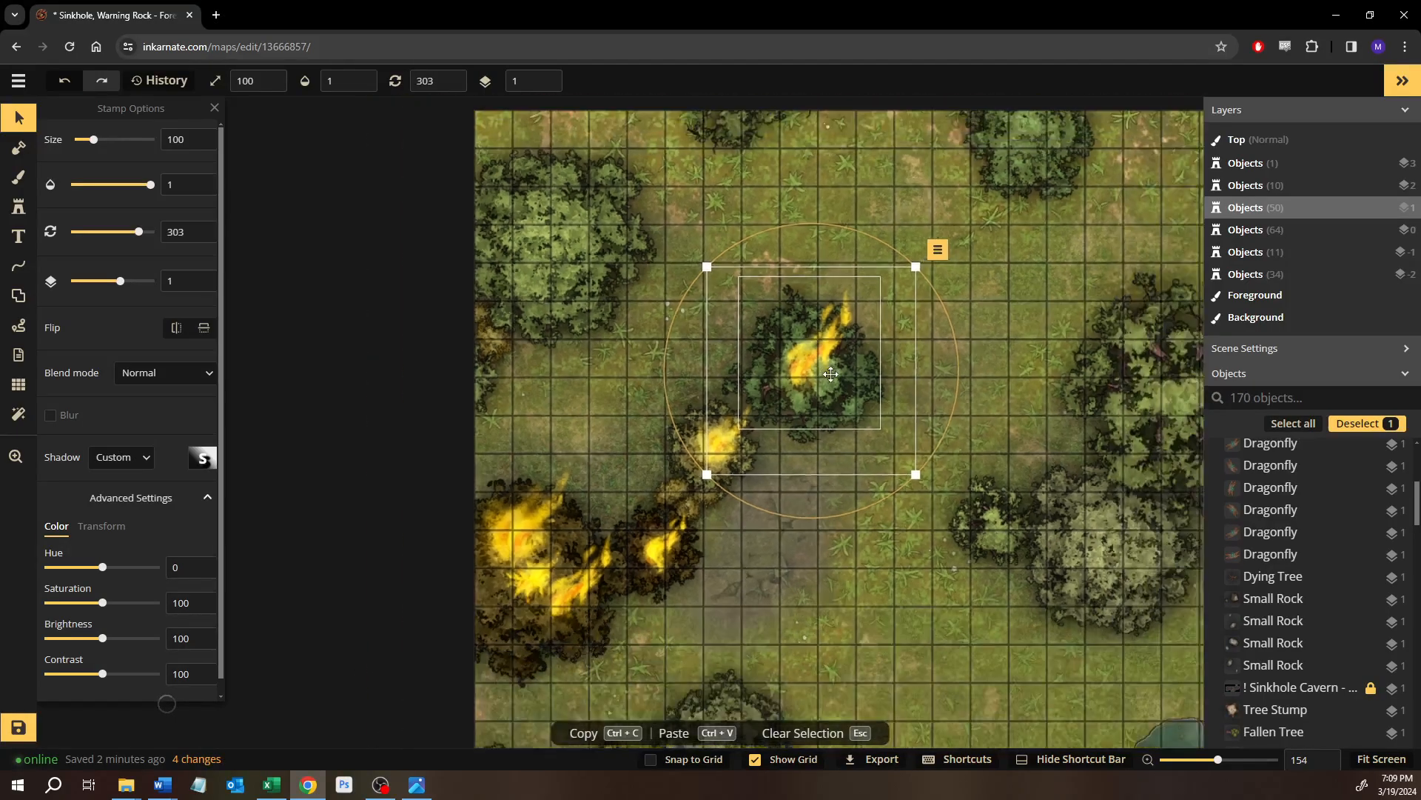
scroll(831, 374, down, 3)
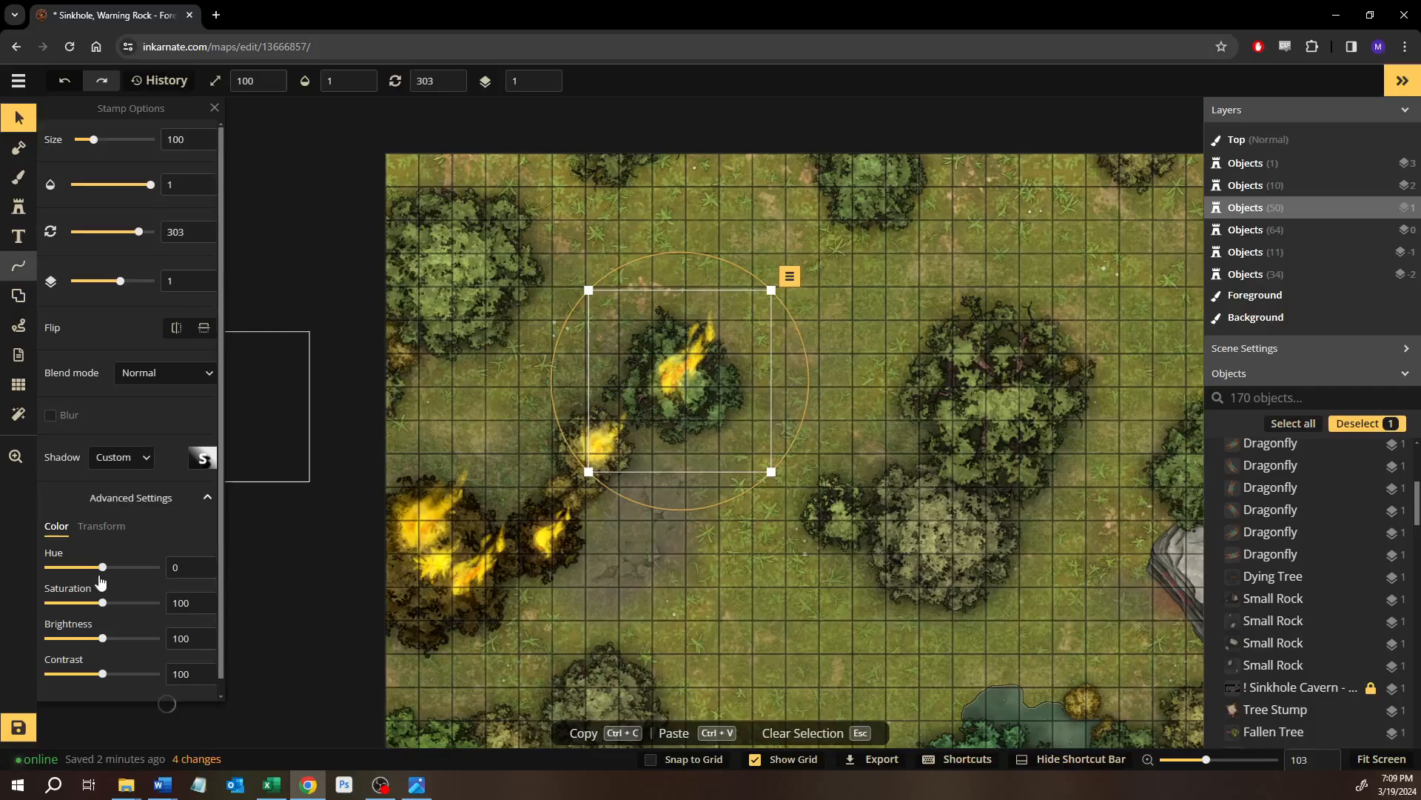
drag(101, 574, 93, 577)
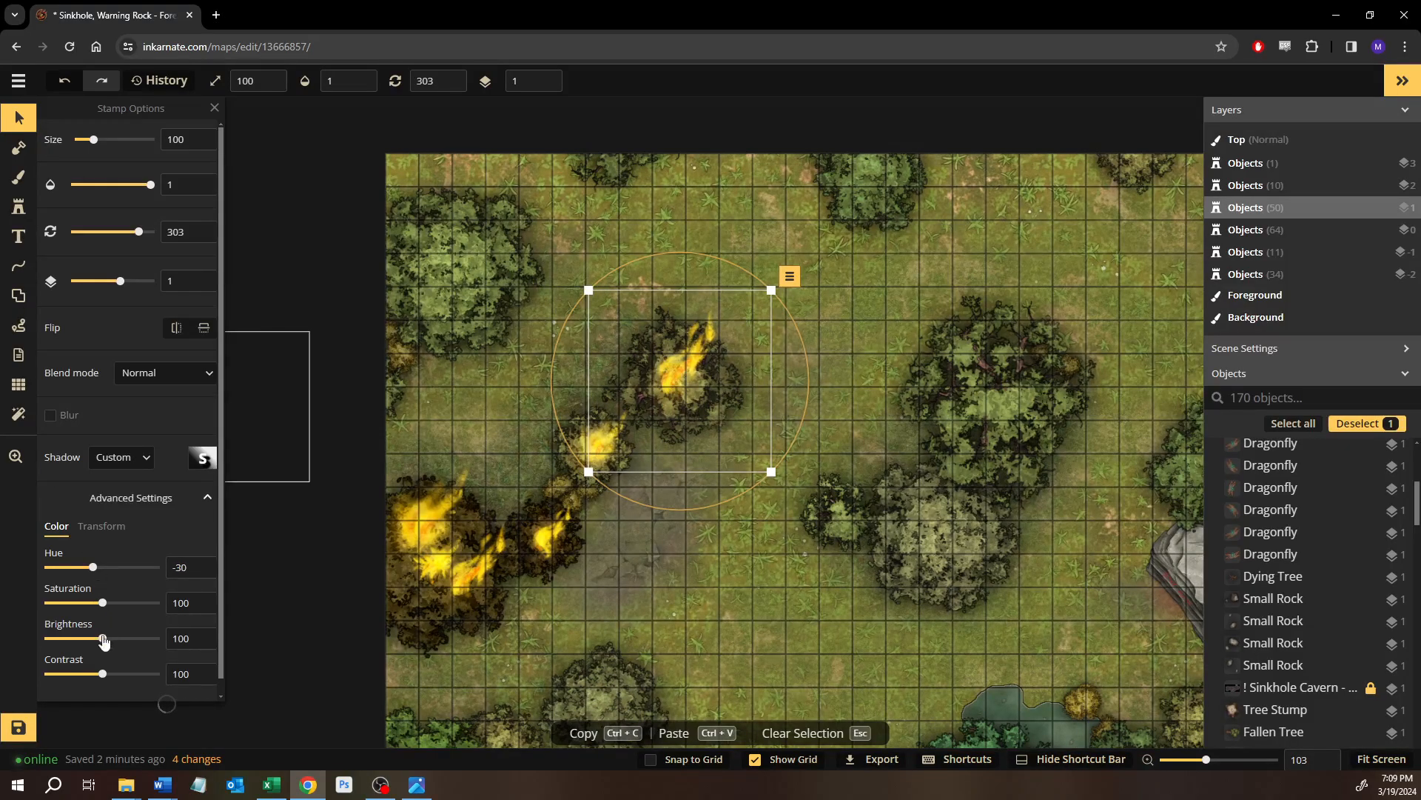
click(84, 638)
mouse_move(104, 674)
mouse_down()
mouse_move(116, 673)
mouse_move(77, 677)
mouse_move(133, 679)
mouse_move(120, 678)
mouse_up()
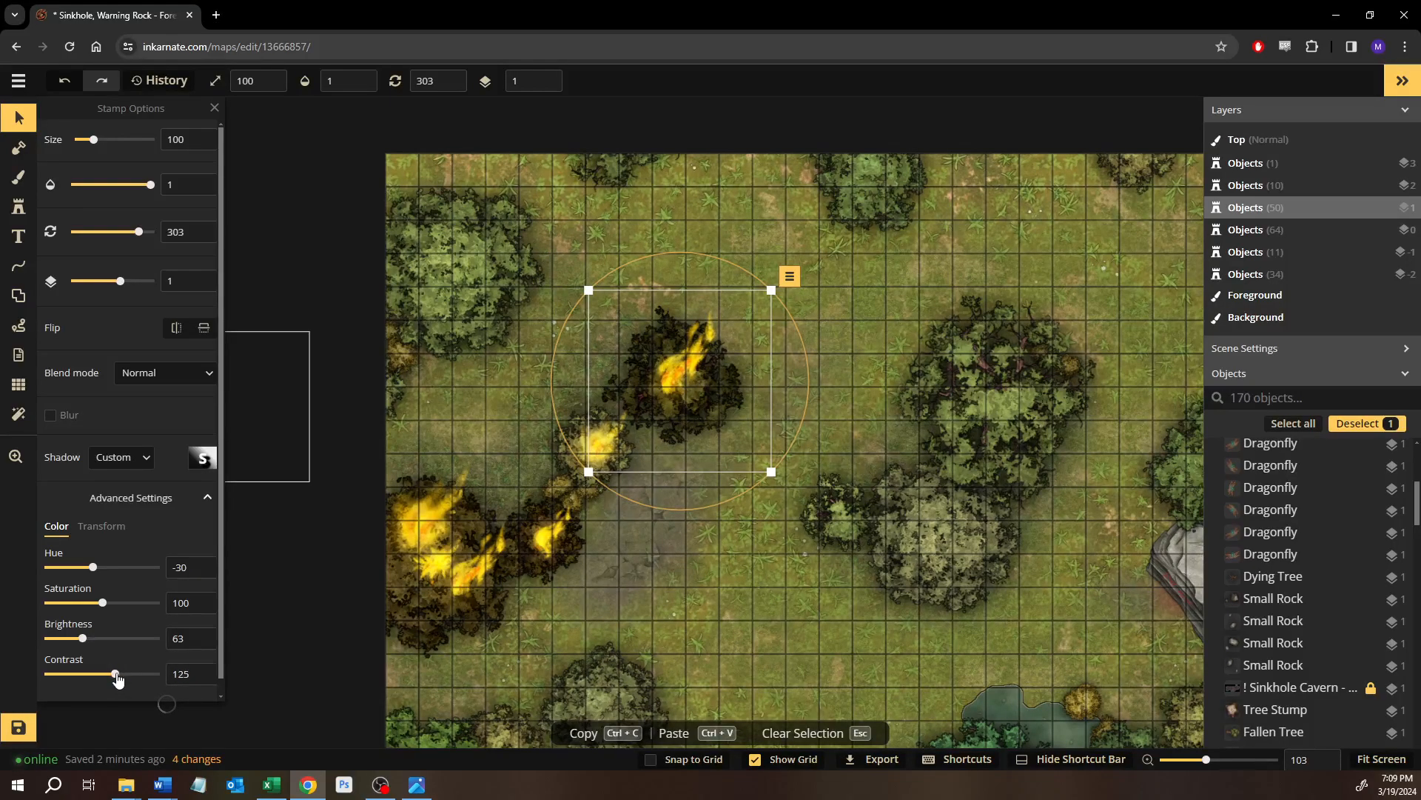
key(Escape)
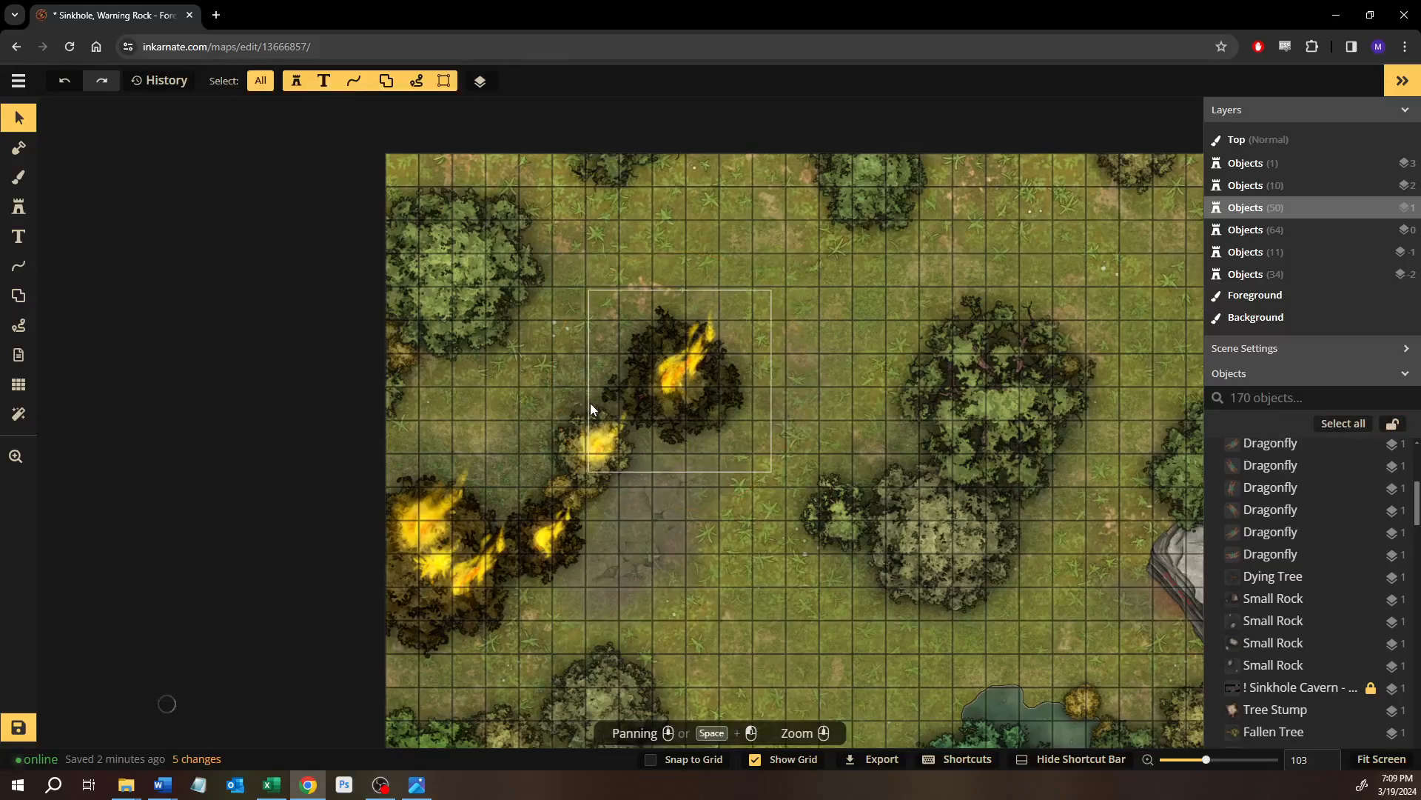
click(19, 205)
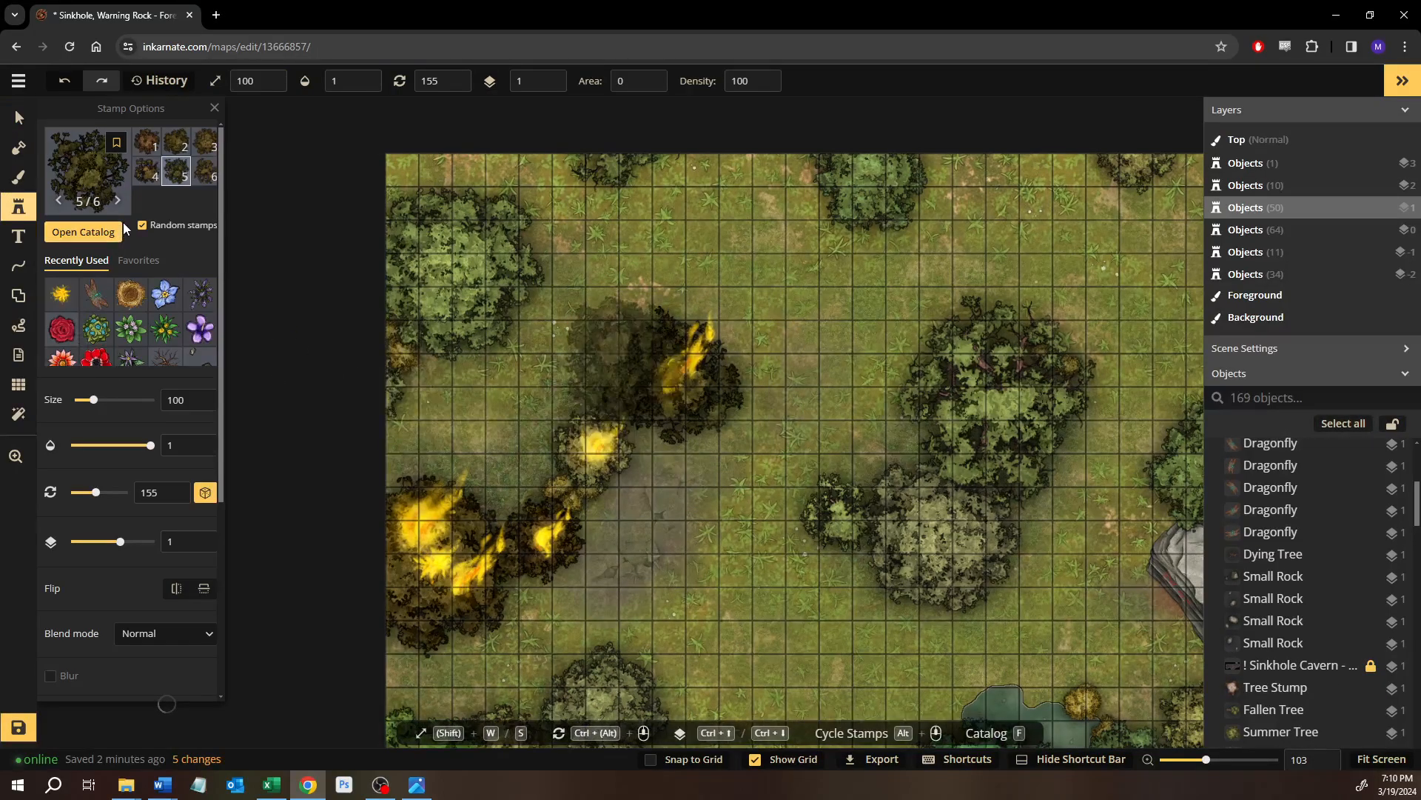
click(61, 294)
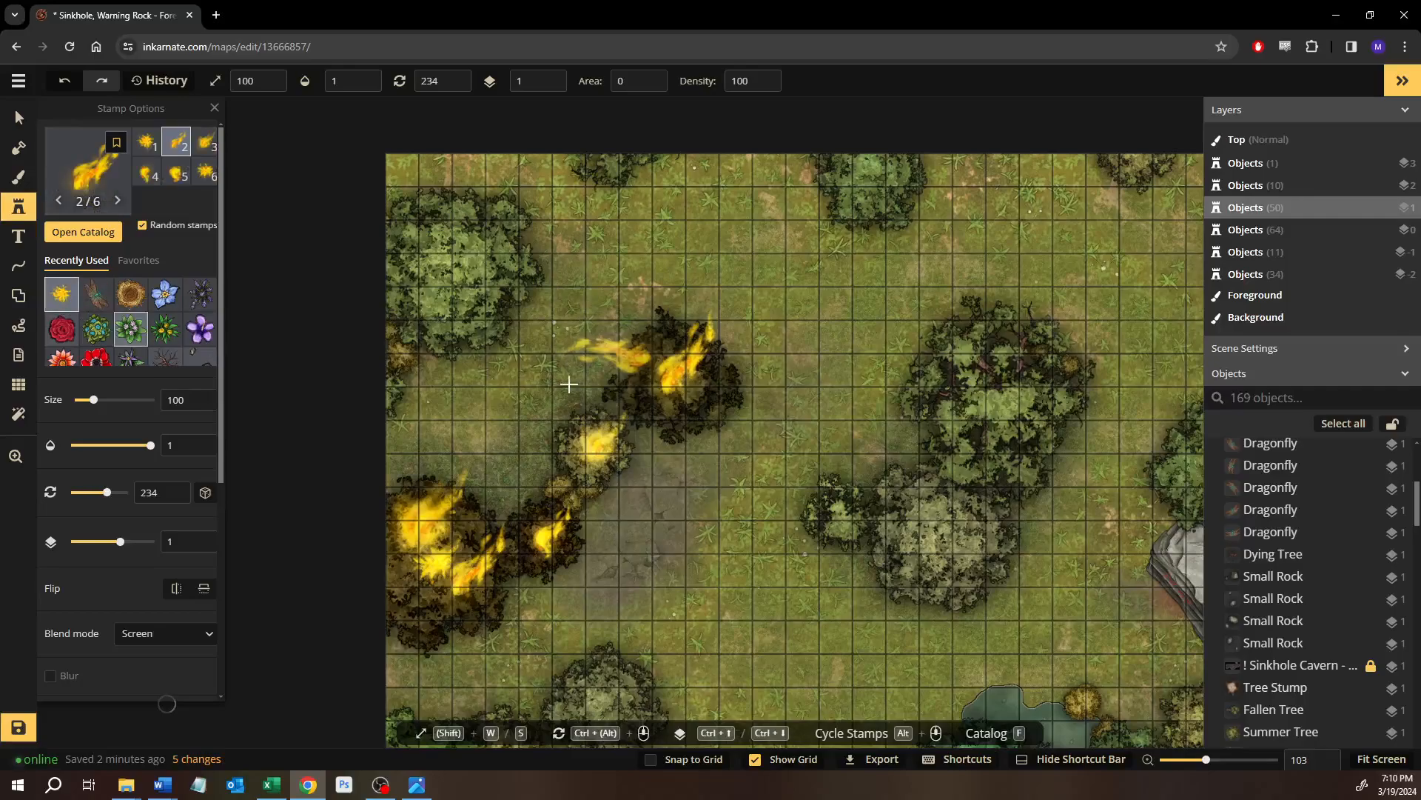
click(647, 383)
click(19, 117)
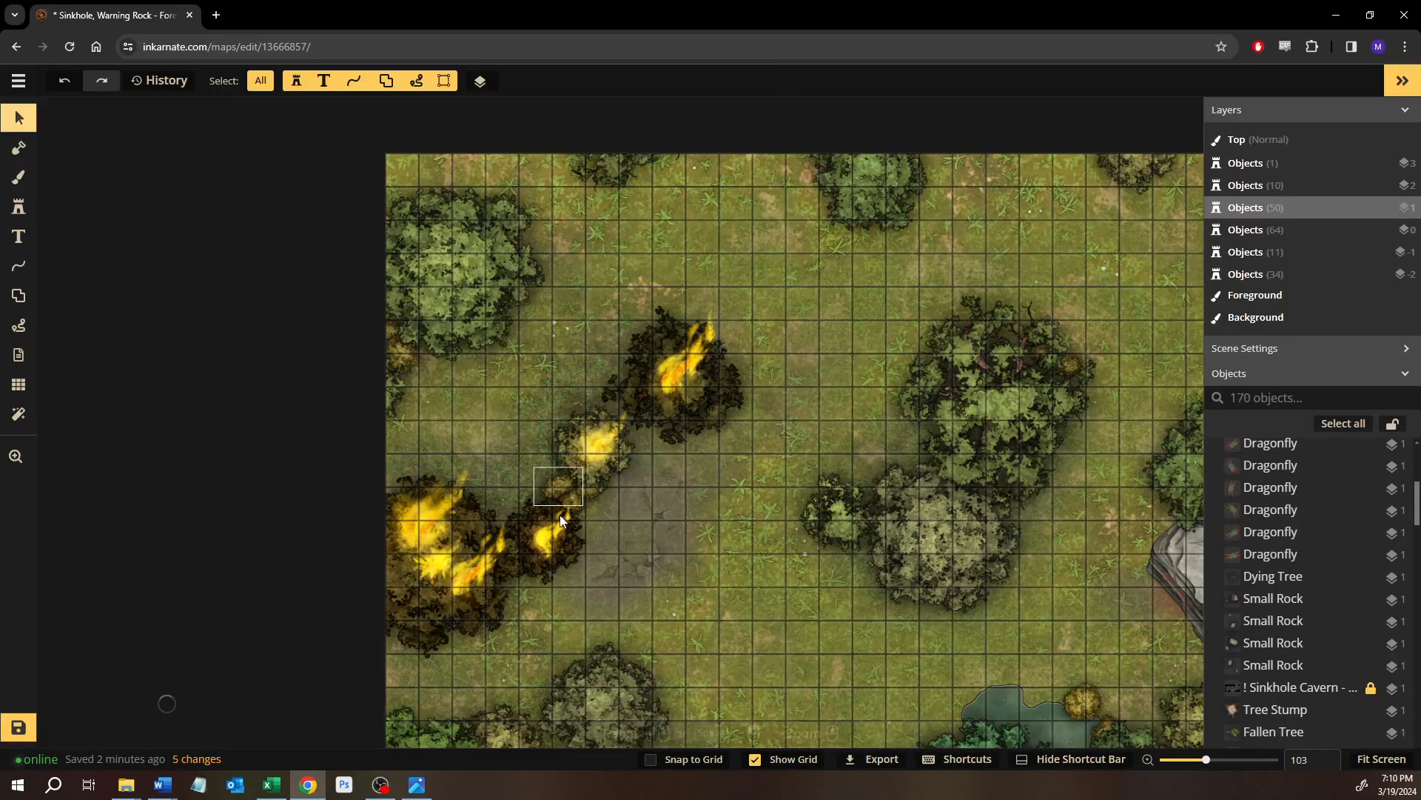
click(551, 544)
click(19, 206)
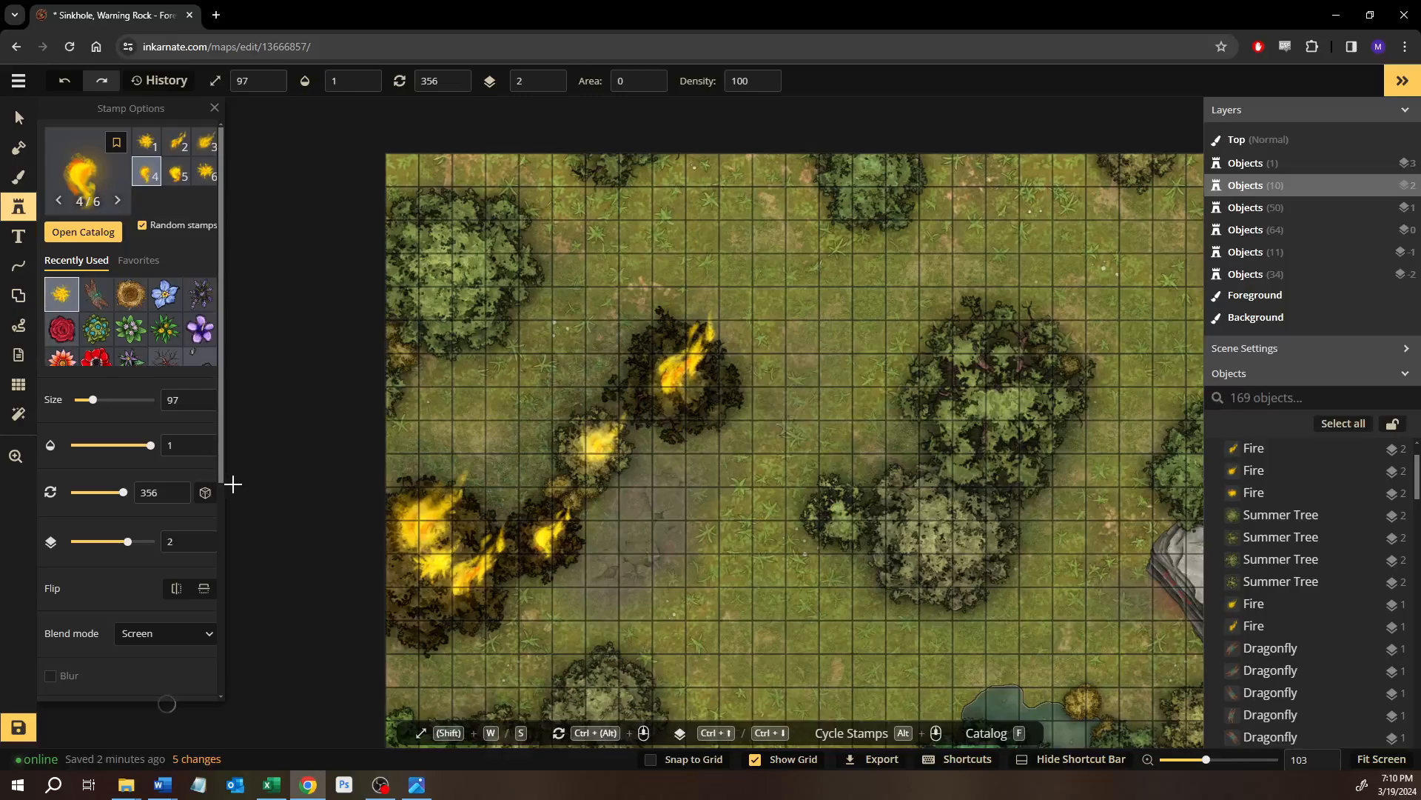
click(545, 537)
key(v)
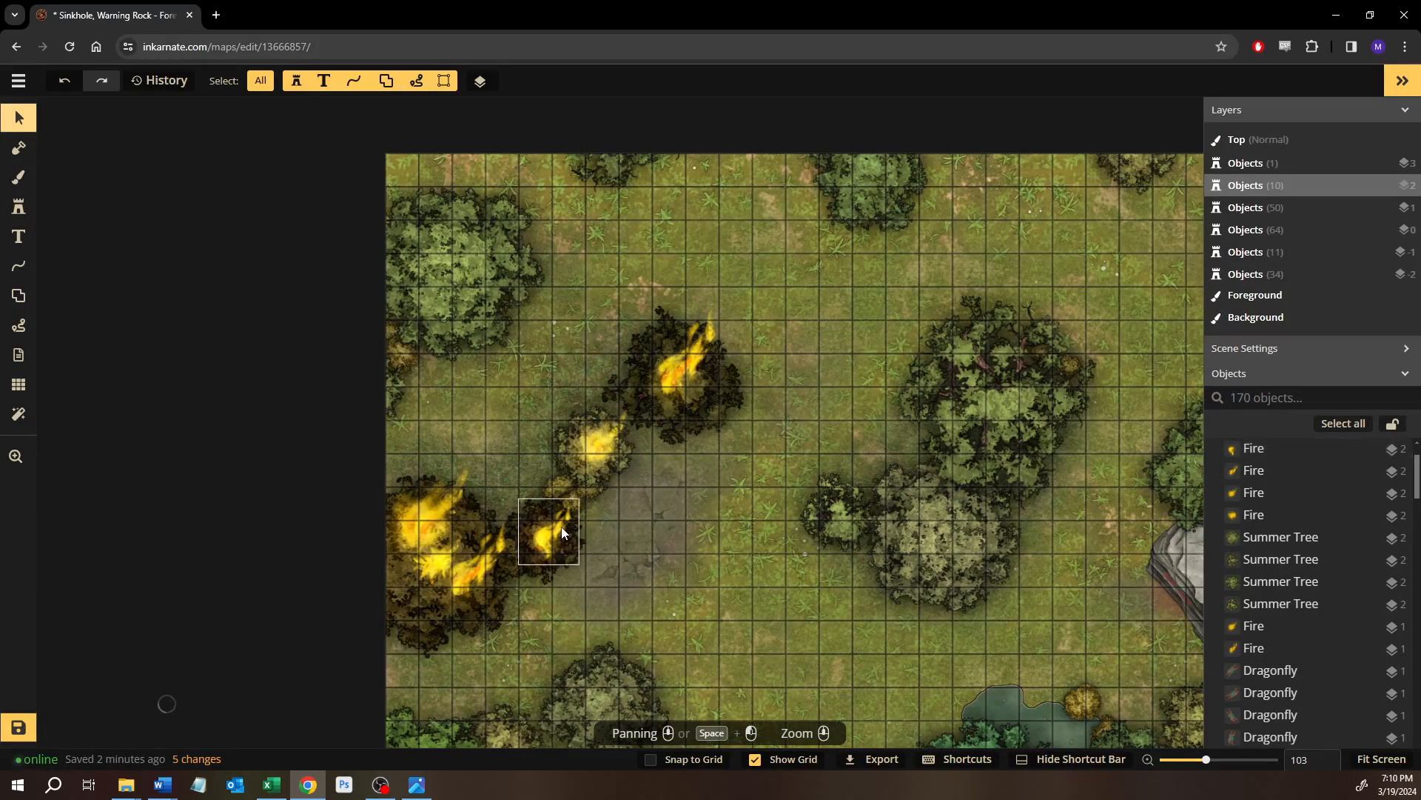
Reuse the large tree's fire settings to place the third fire variant at size 97 and rotation 356 on the uppermost charred bush.
click(471, 574)
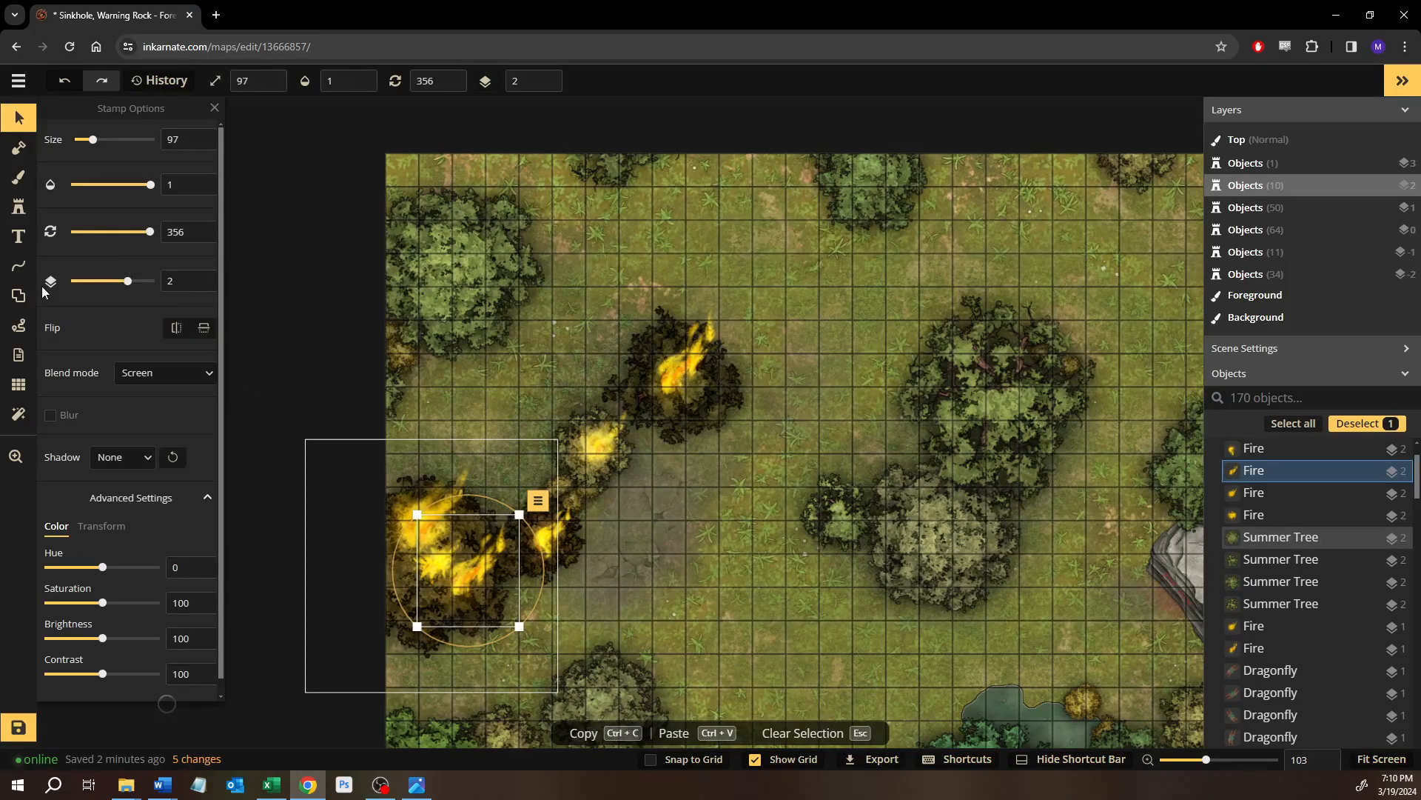
click(19, 207)
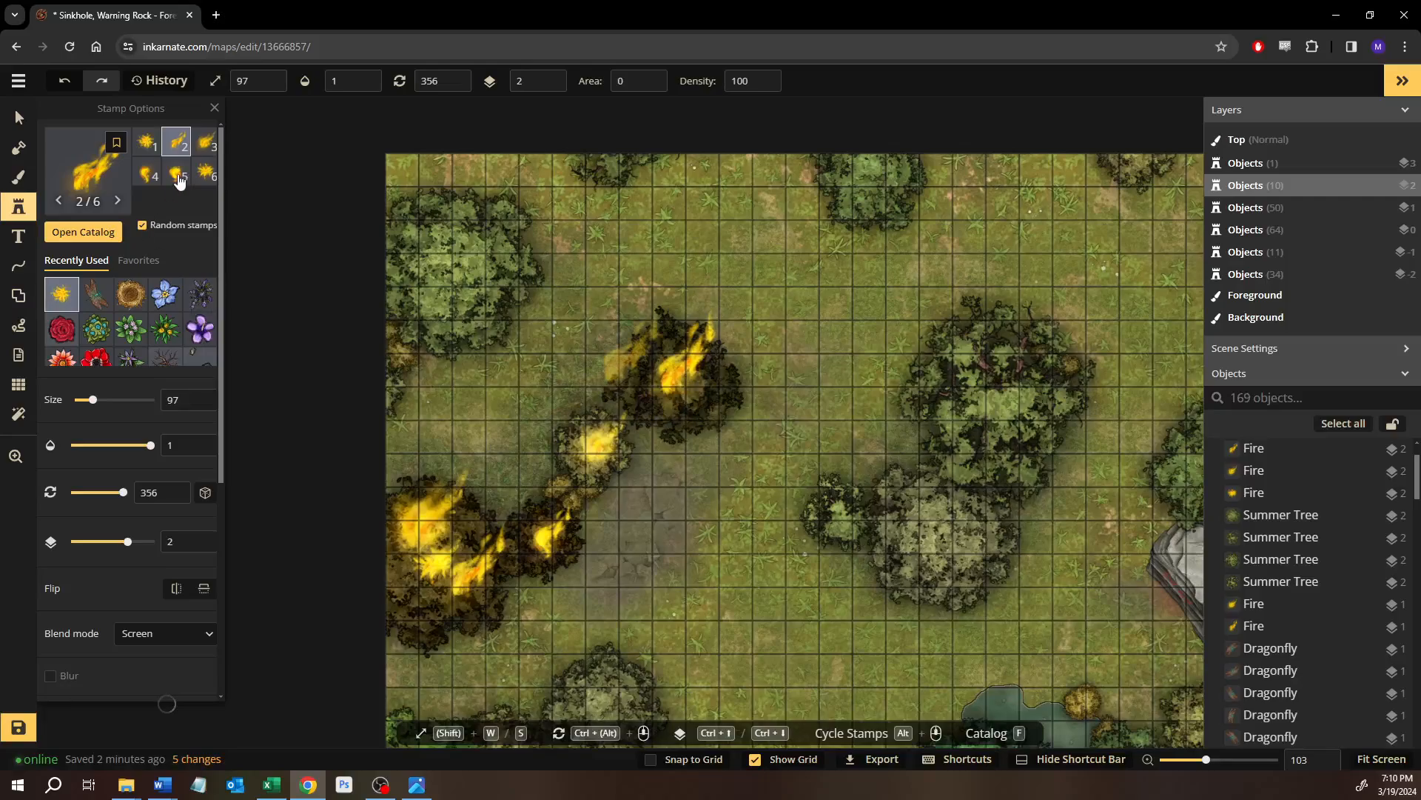
click(206, 142)
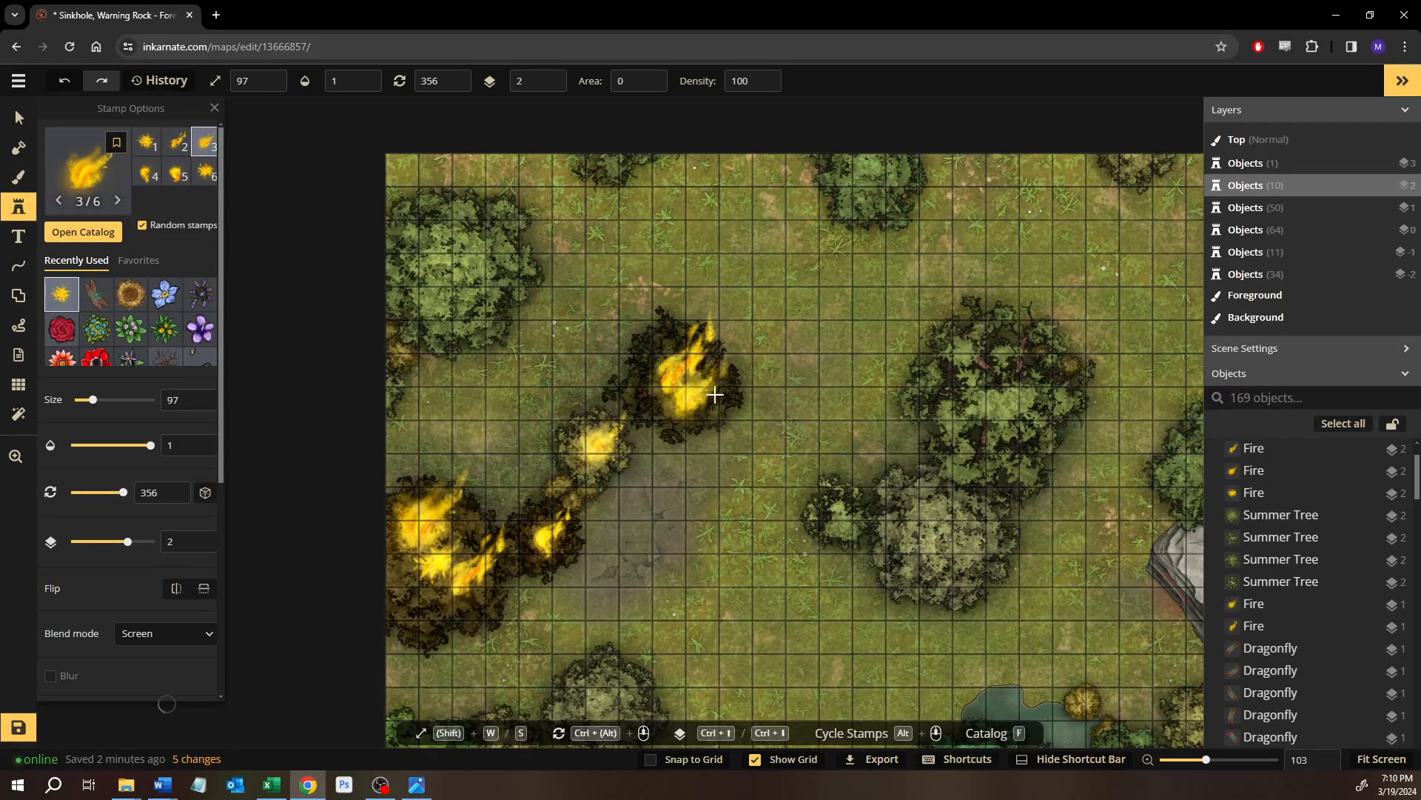
click(691, 392)
Place two smaller fire stamps at size 67 on the same bush, one at its upper edge and one at its lower edge.
key(s)
key(s)
key(s)
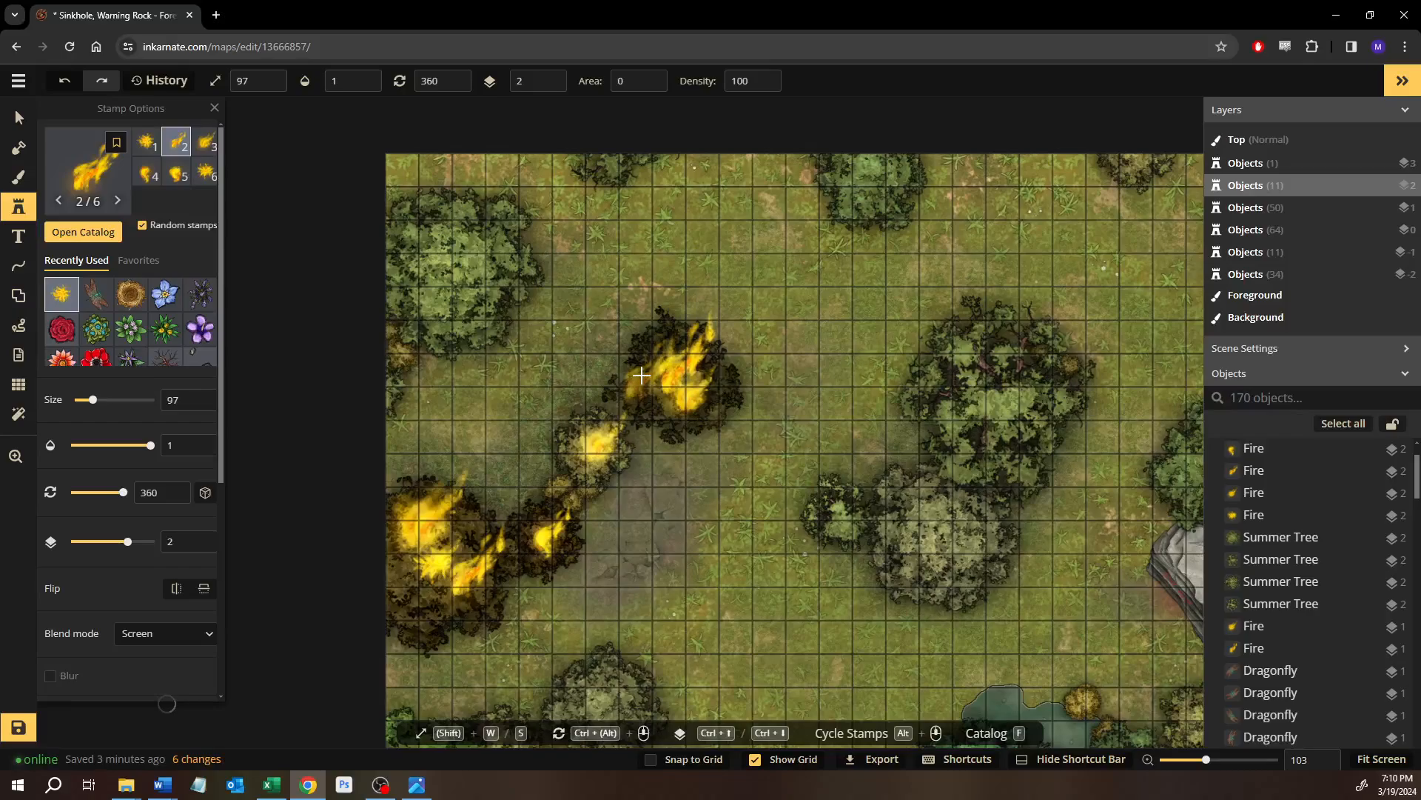
click(651, 338)
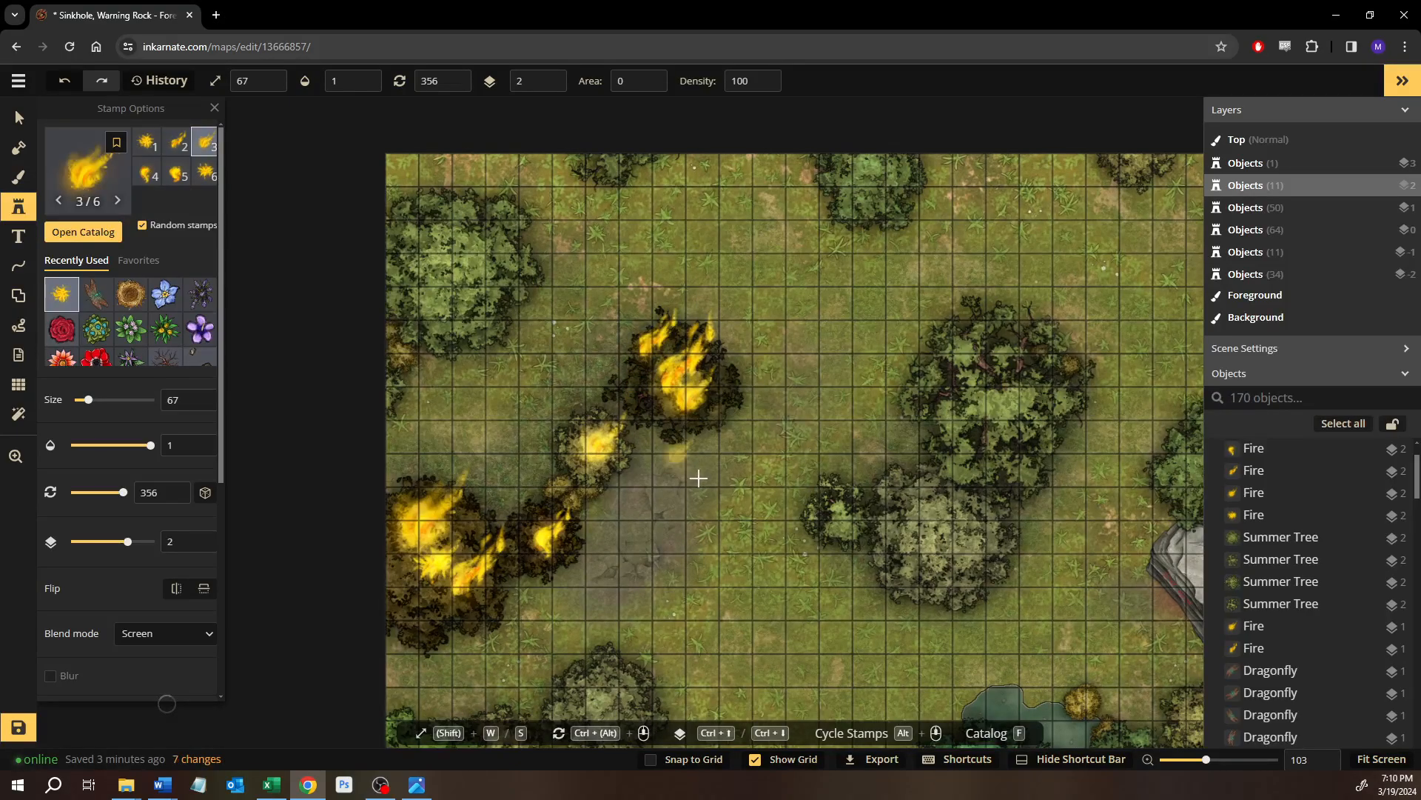
click(679, 436)
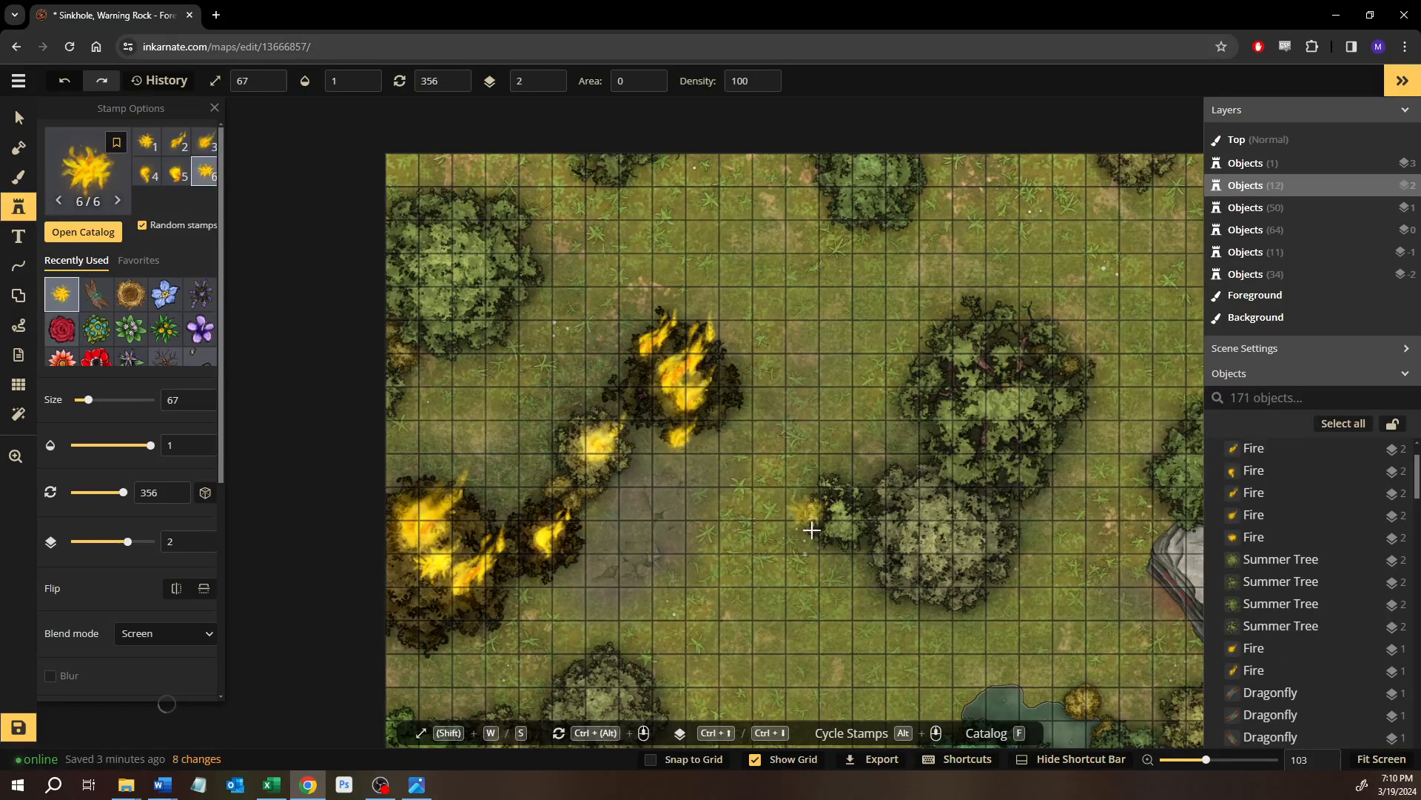
Try the Overcast color filter on the map, toggle its visibility, and undo it.
scroll(795, 525, down, 2)
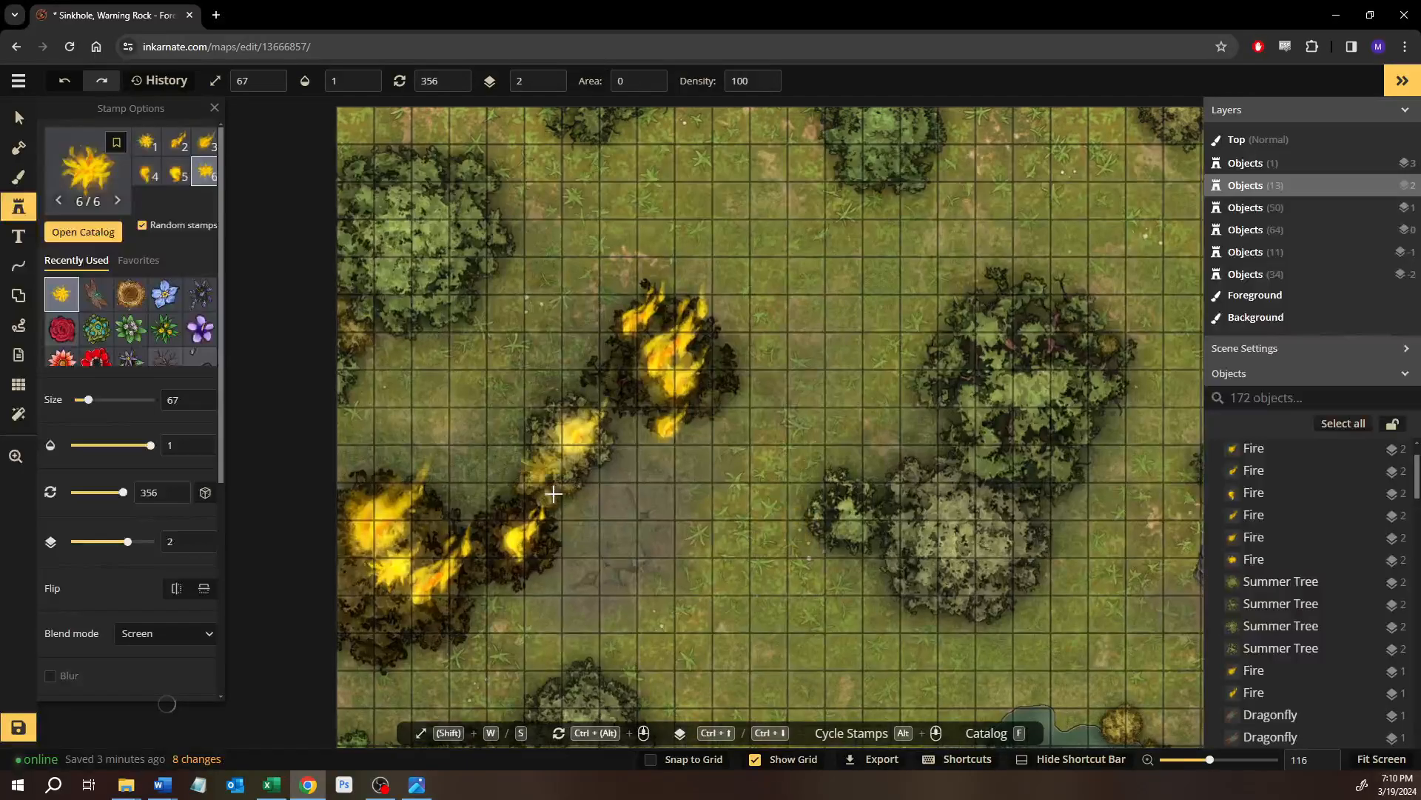
scroll(795, 526, down, 1)
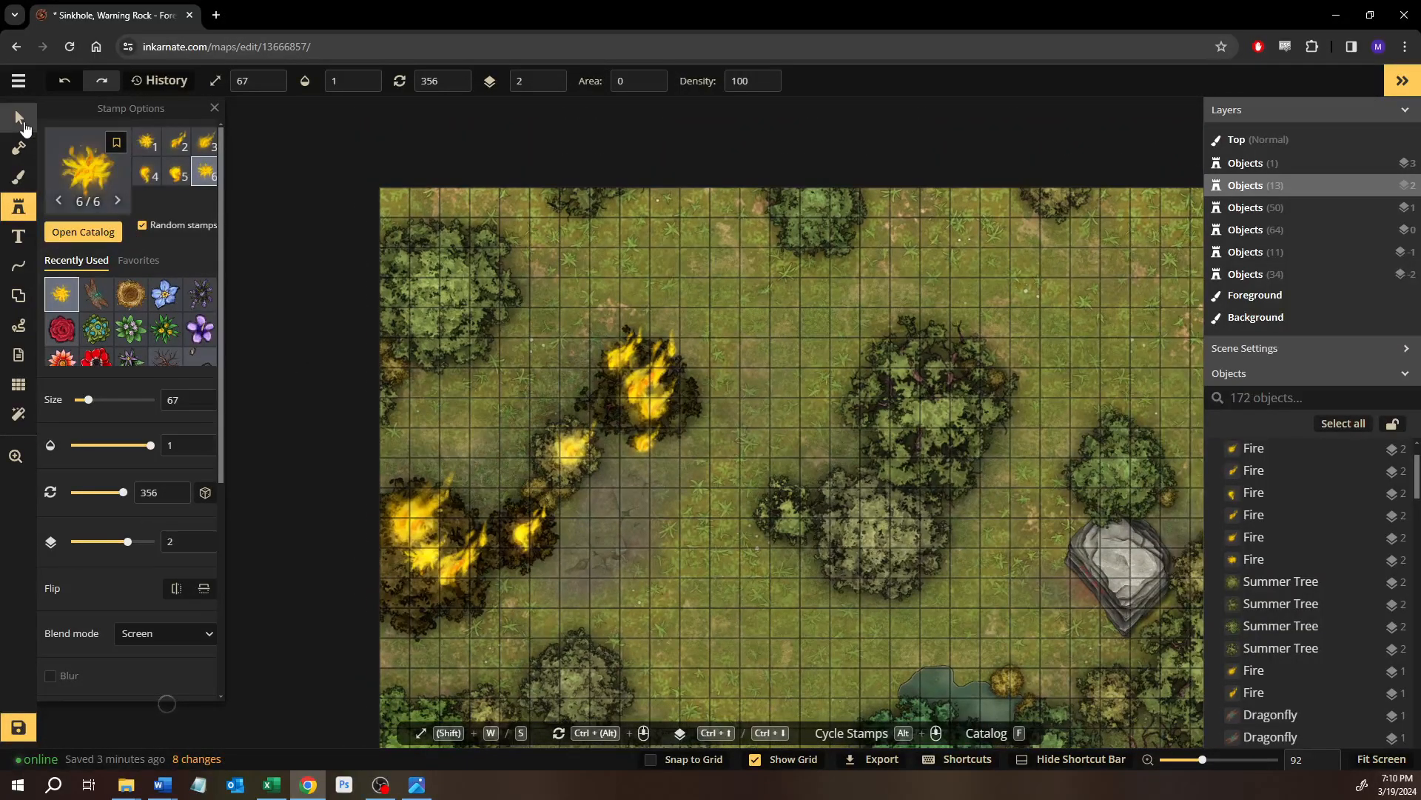
click(19, 117)
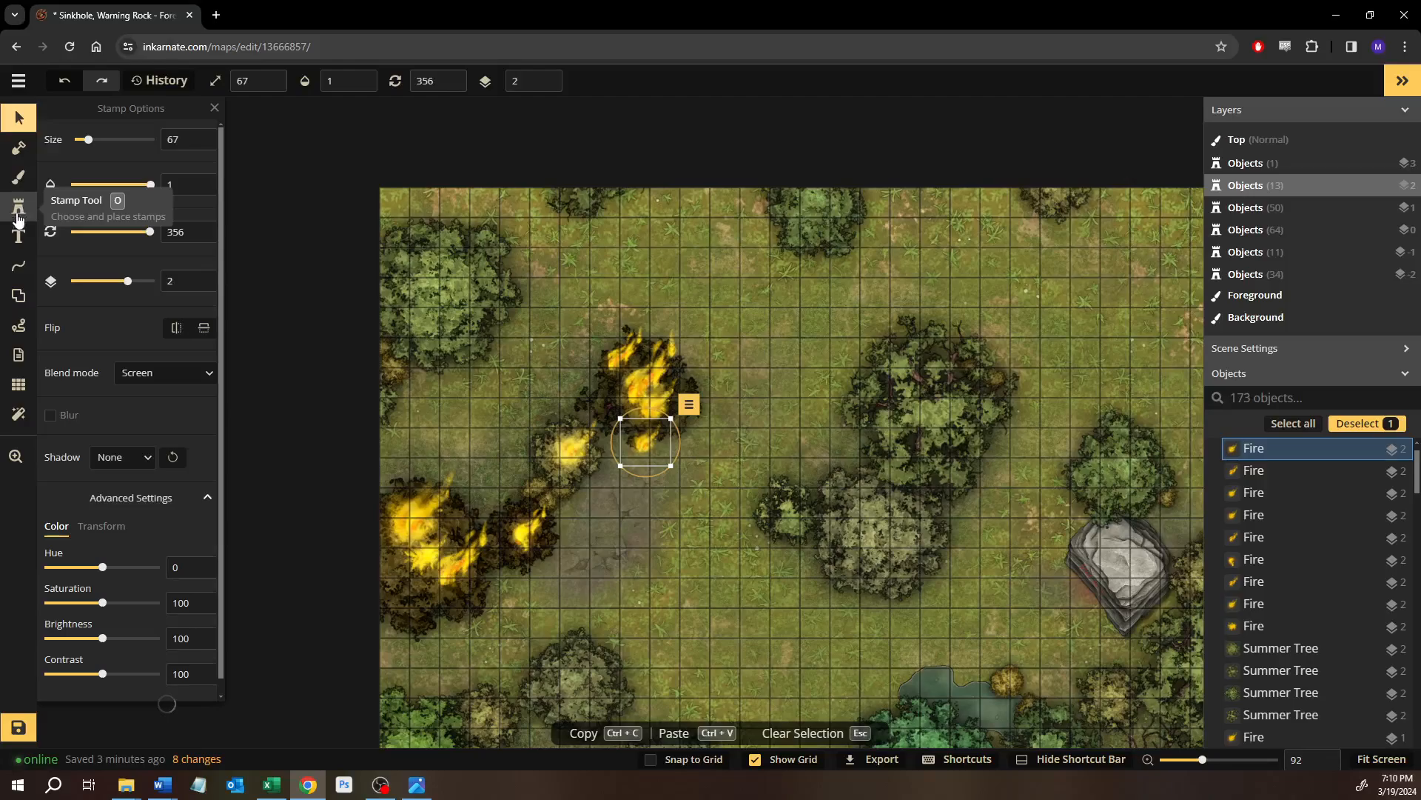
click(19, 414)
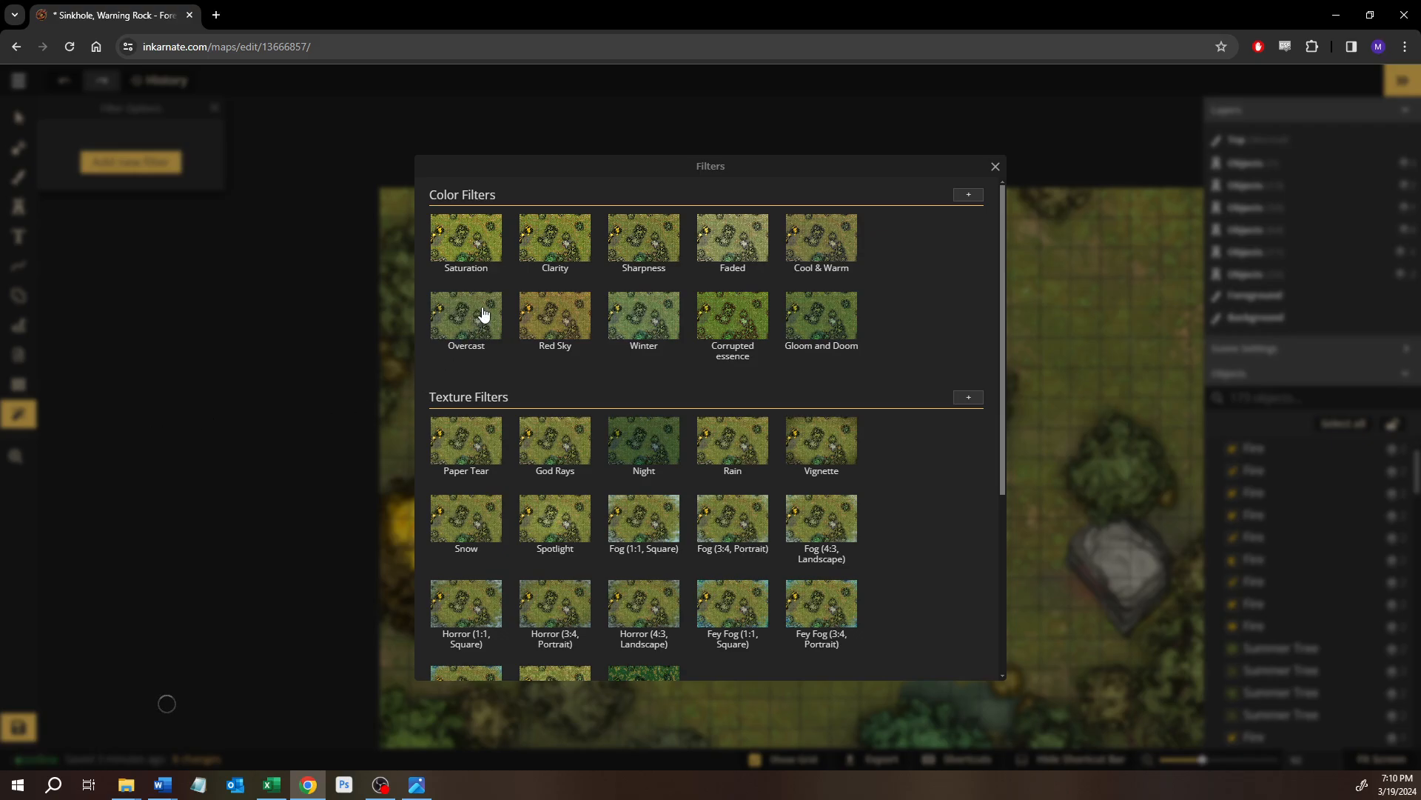
click(463, 326)
scroll(684, 481, down, 1)
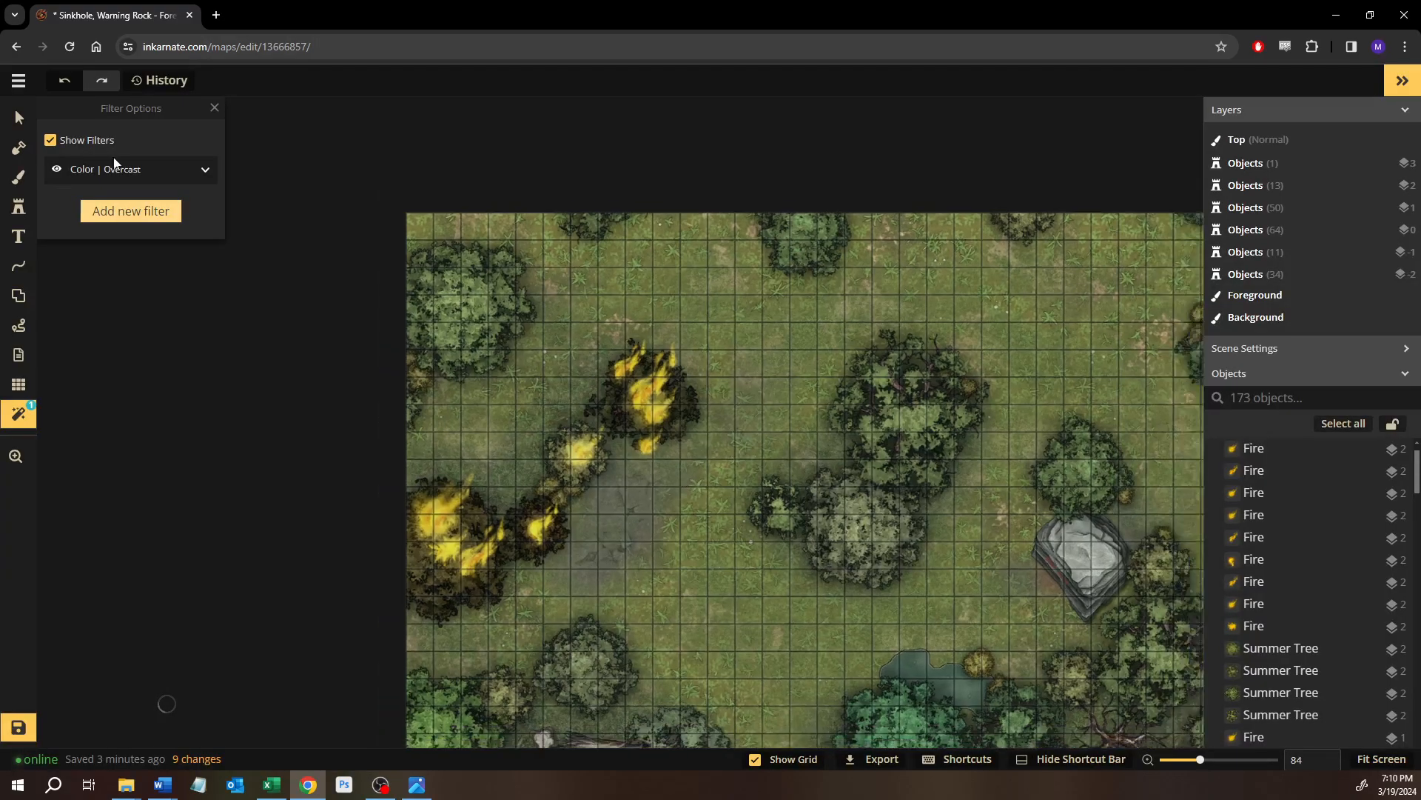
click(57, 170)
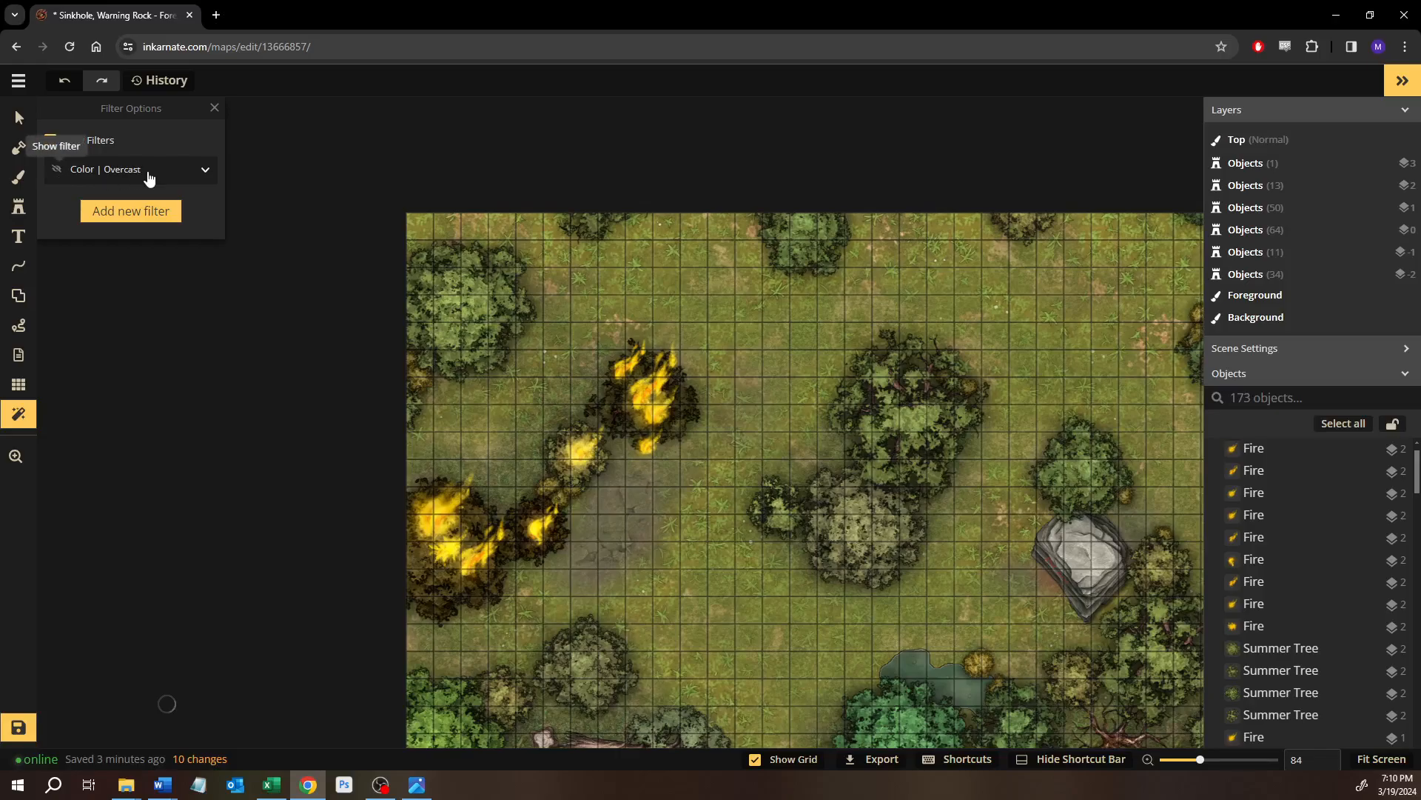
key(ctrl+z)
key(ctrl+z)
Try the Blur filter on the whole map with blur sizes 2.5 and 10, and undo it.
click(99, 165)
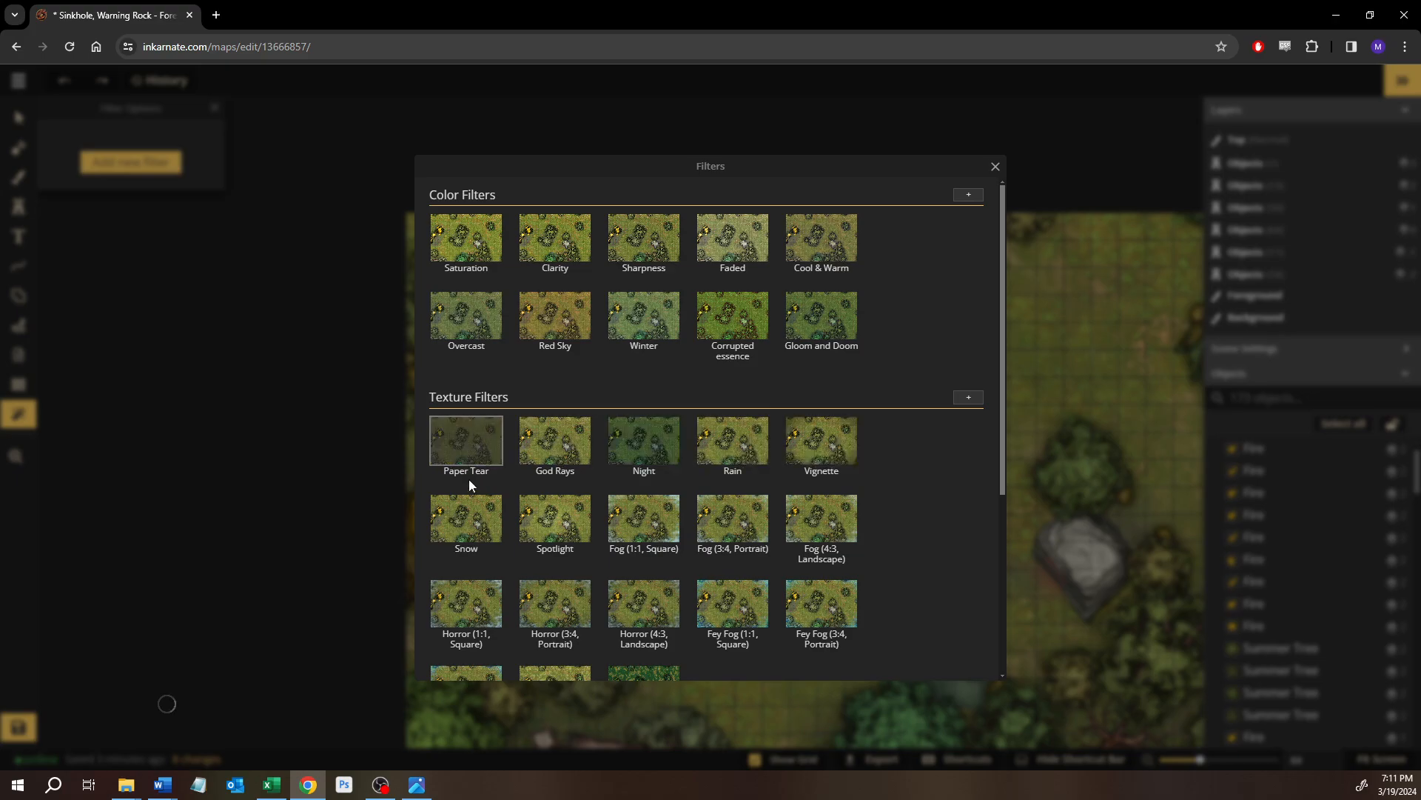
scroll(771, 526, down, 2)
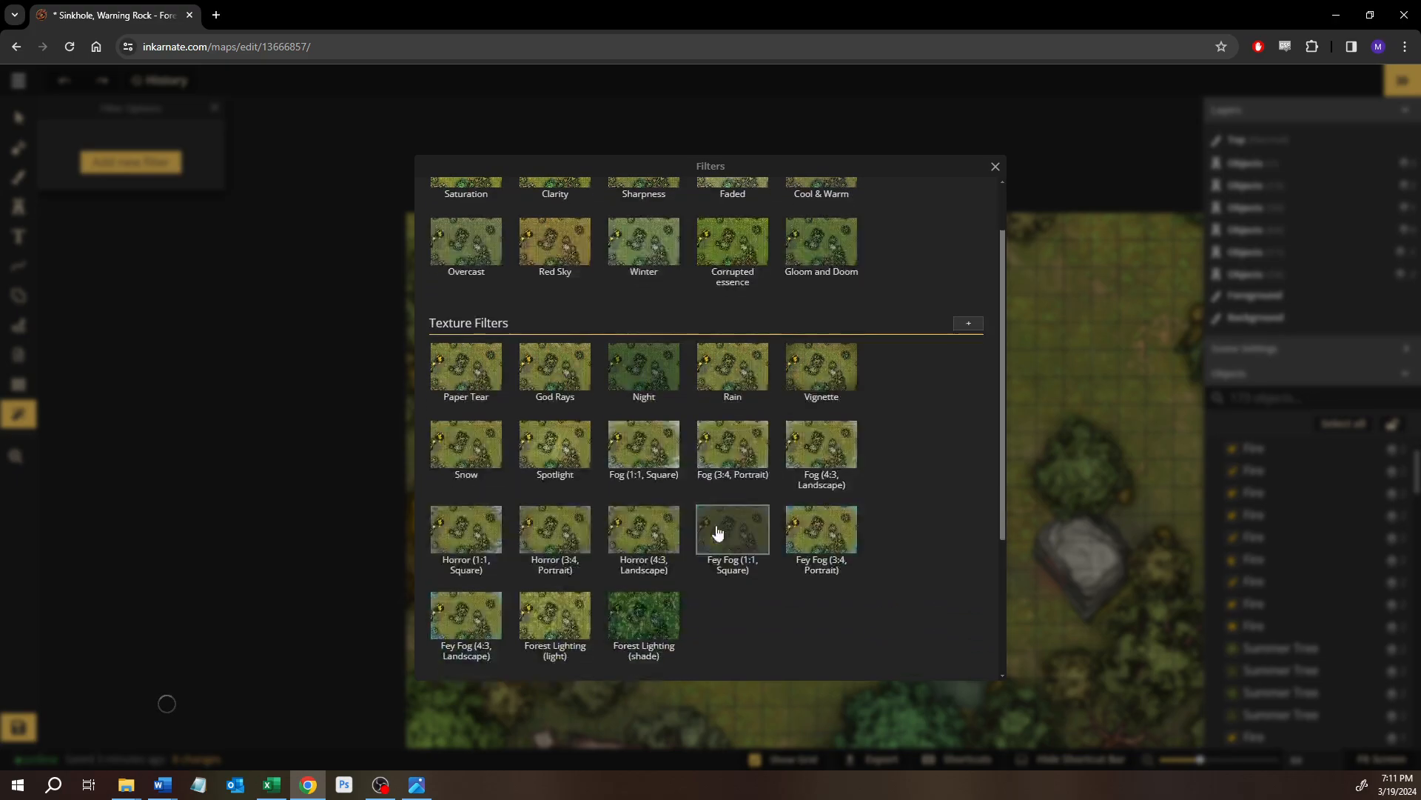
scroll(614, 440, down, 2)
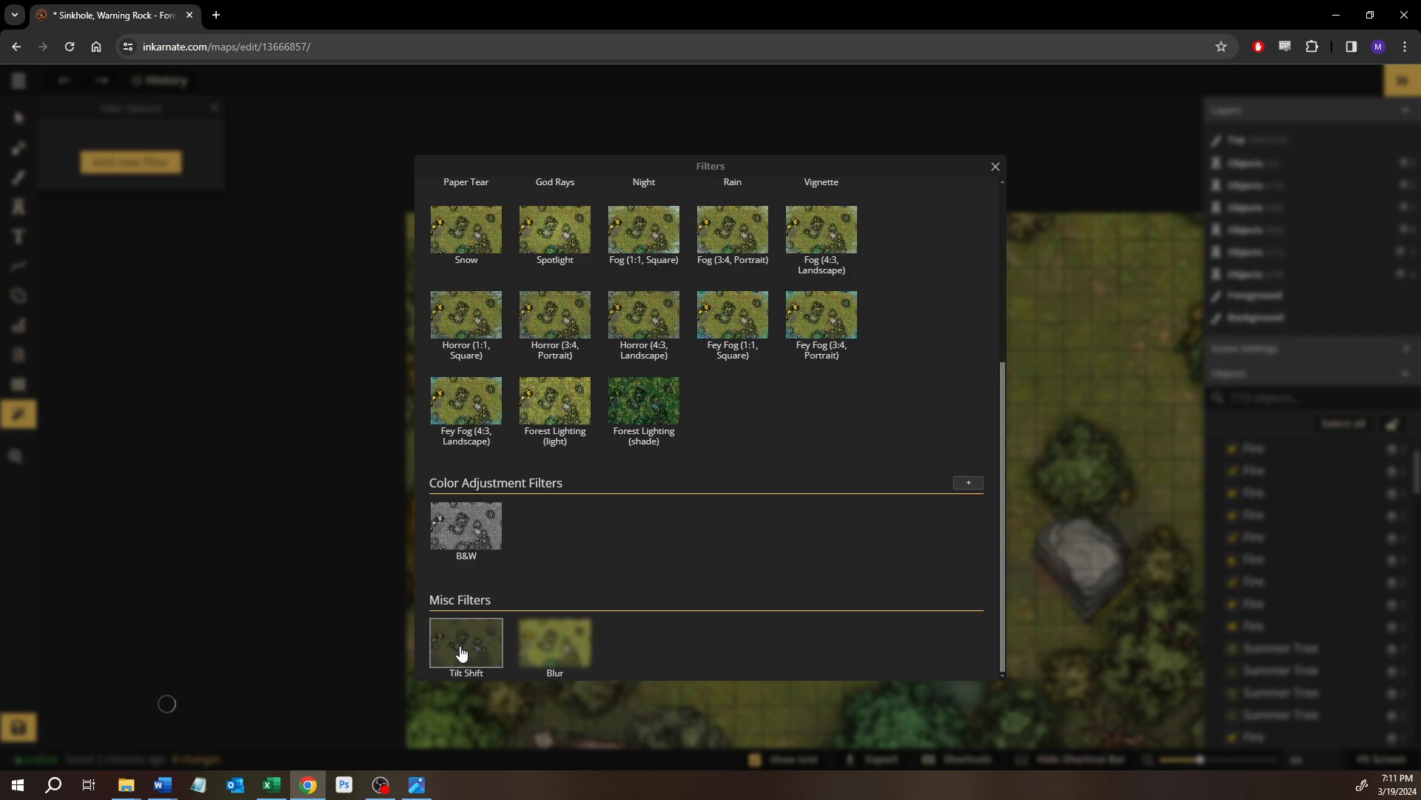
click(559, 651)
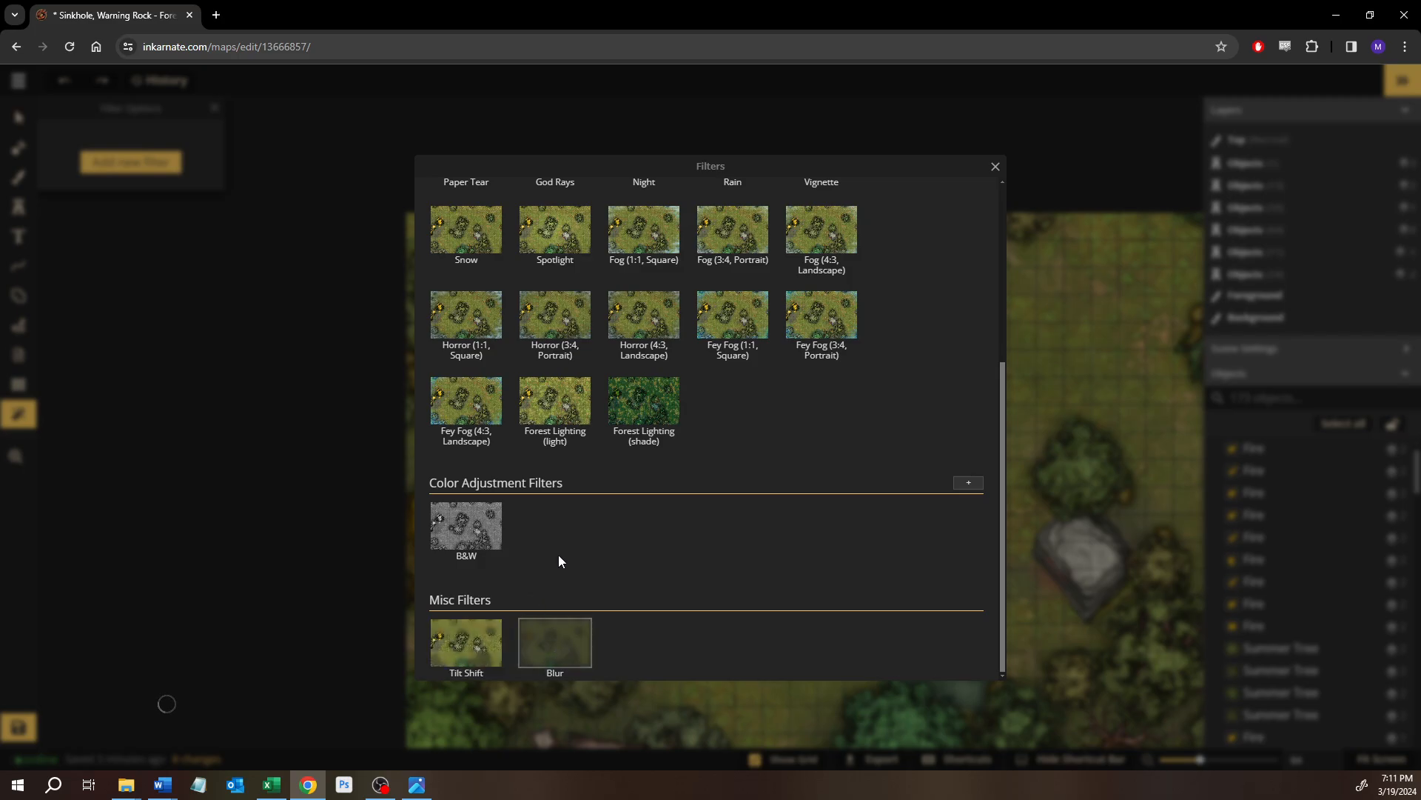
drag(95, 228, 74, 225)
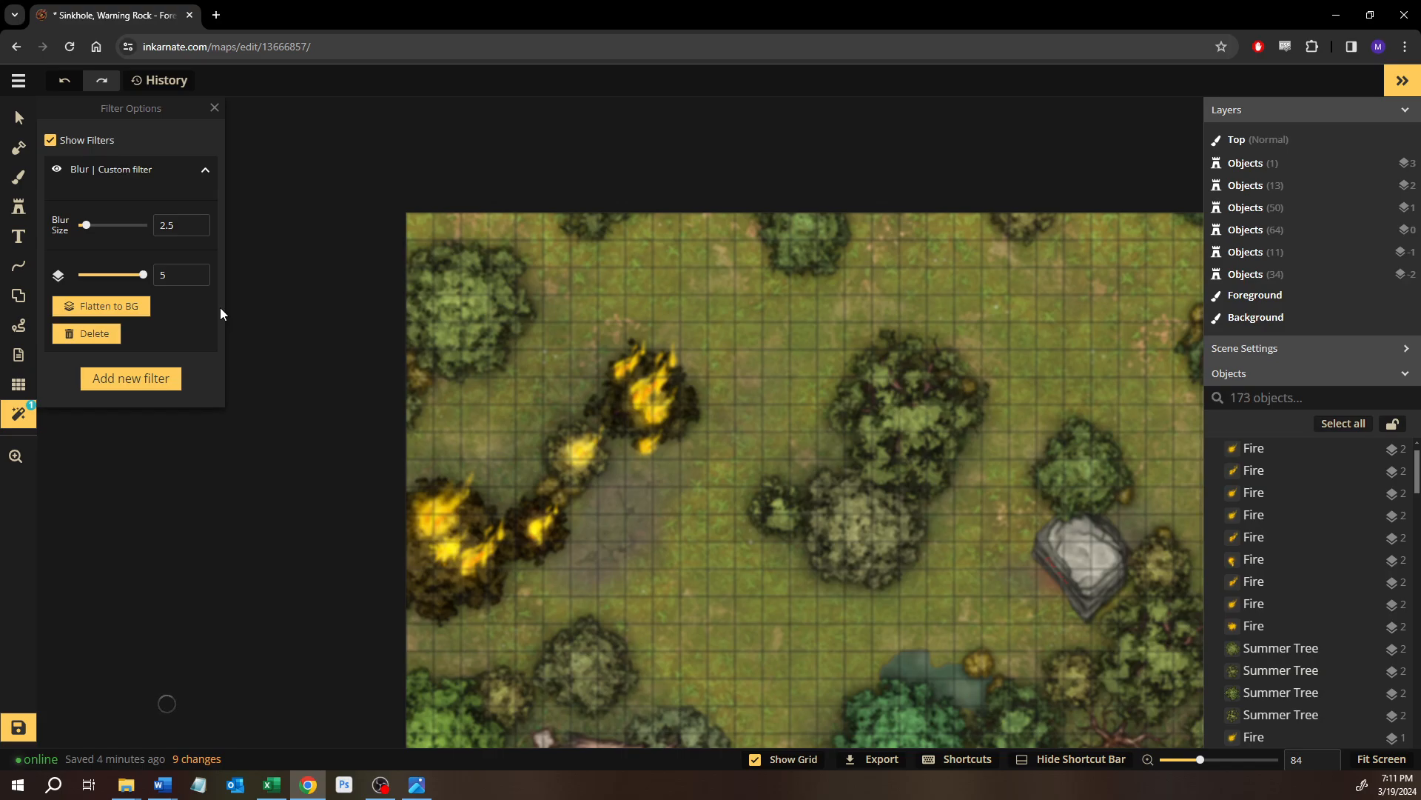
key(ctrl+y)
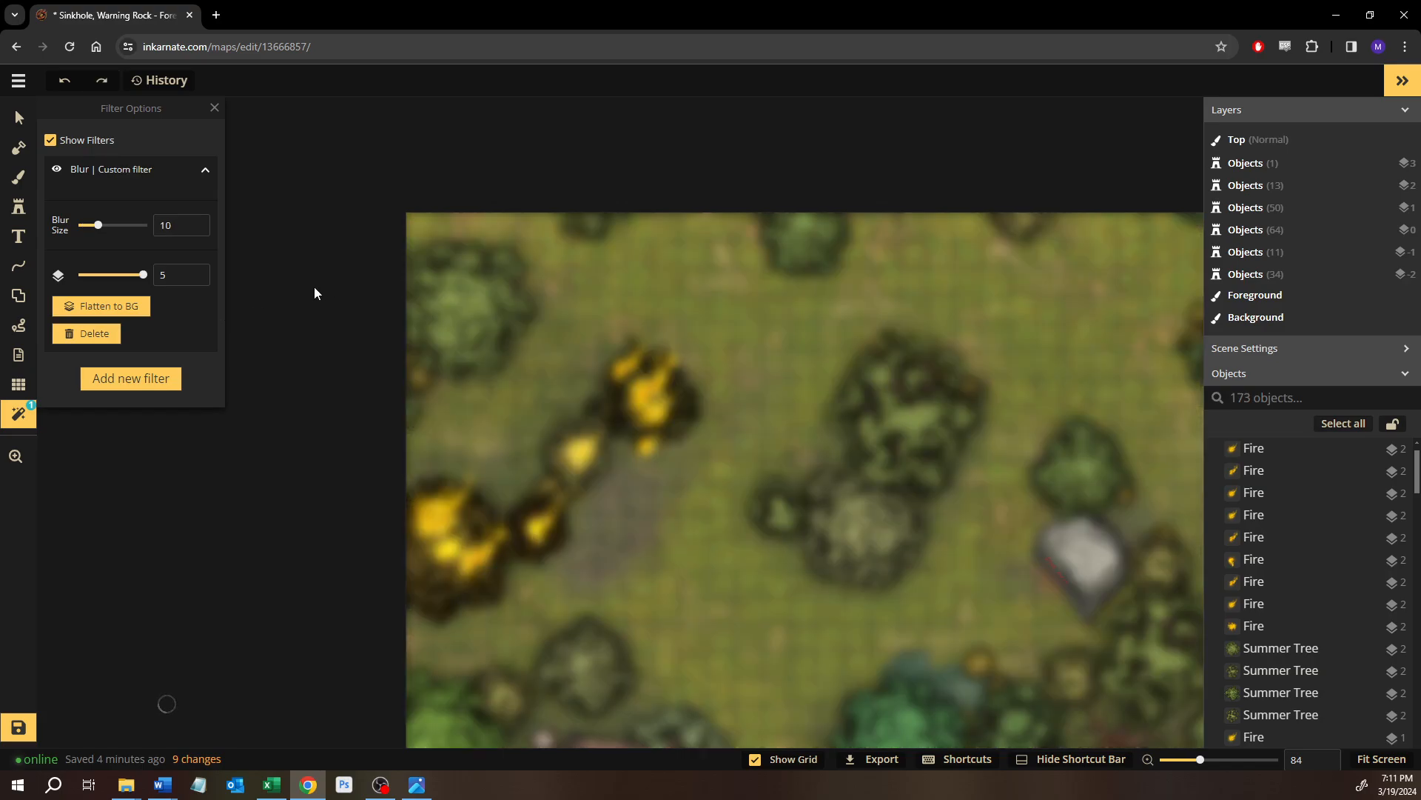
key(ctrl+z)
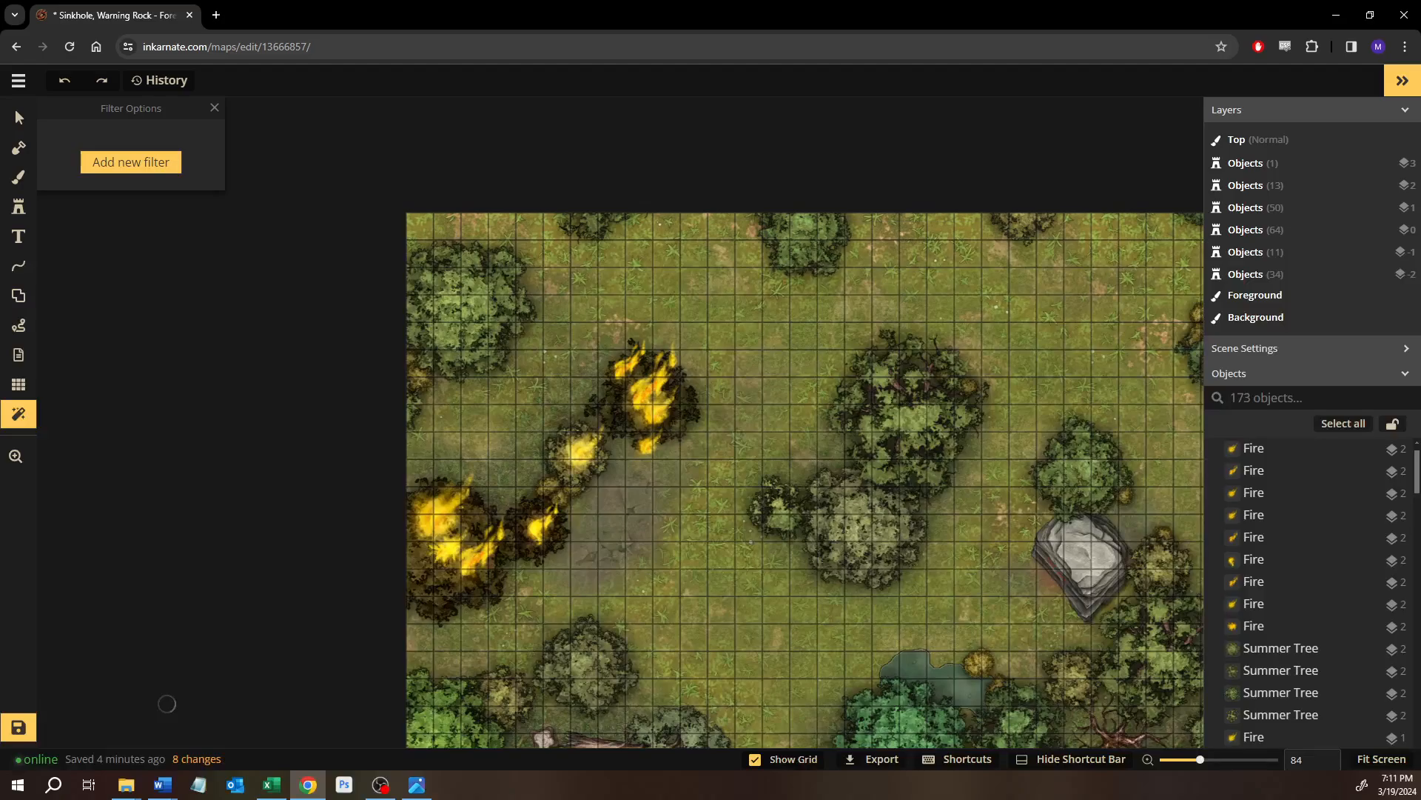
Switch to the photo viewer to examine the fire effects in Stream - Fire - High-Res Gridded.jpg, and close it.
key(alt+Tab)
double_click(949, 344)
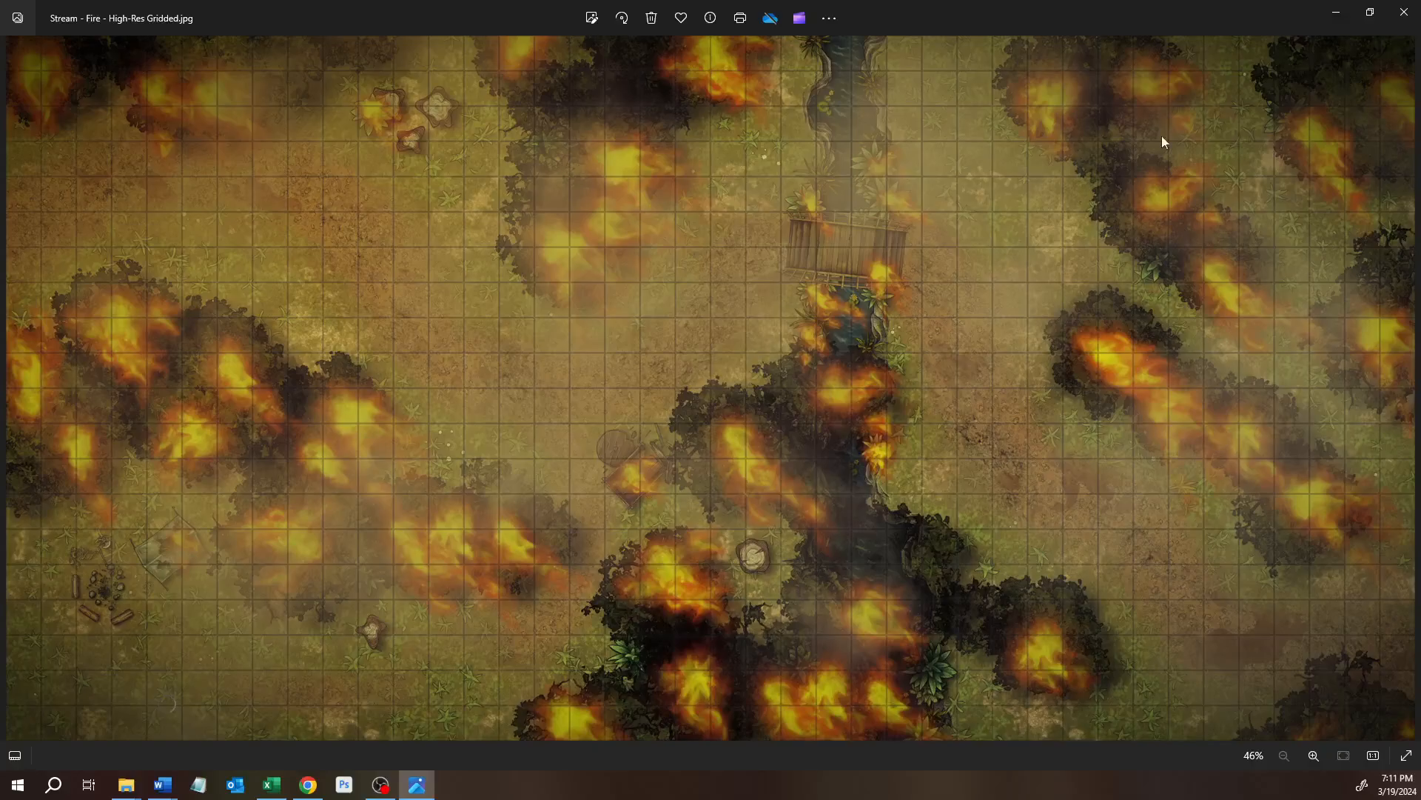
click(1405, 12)
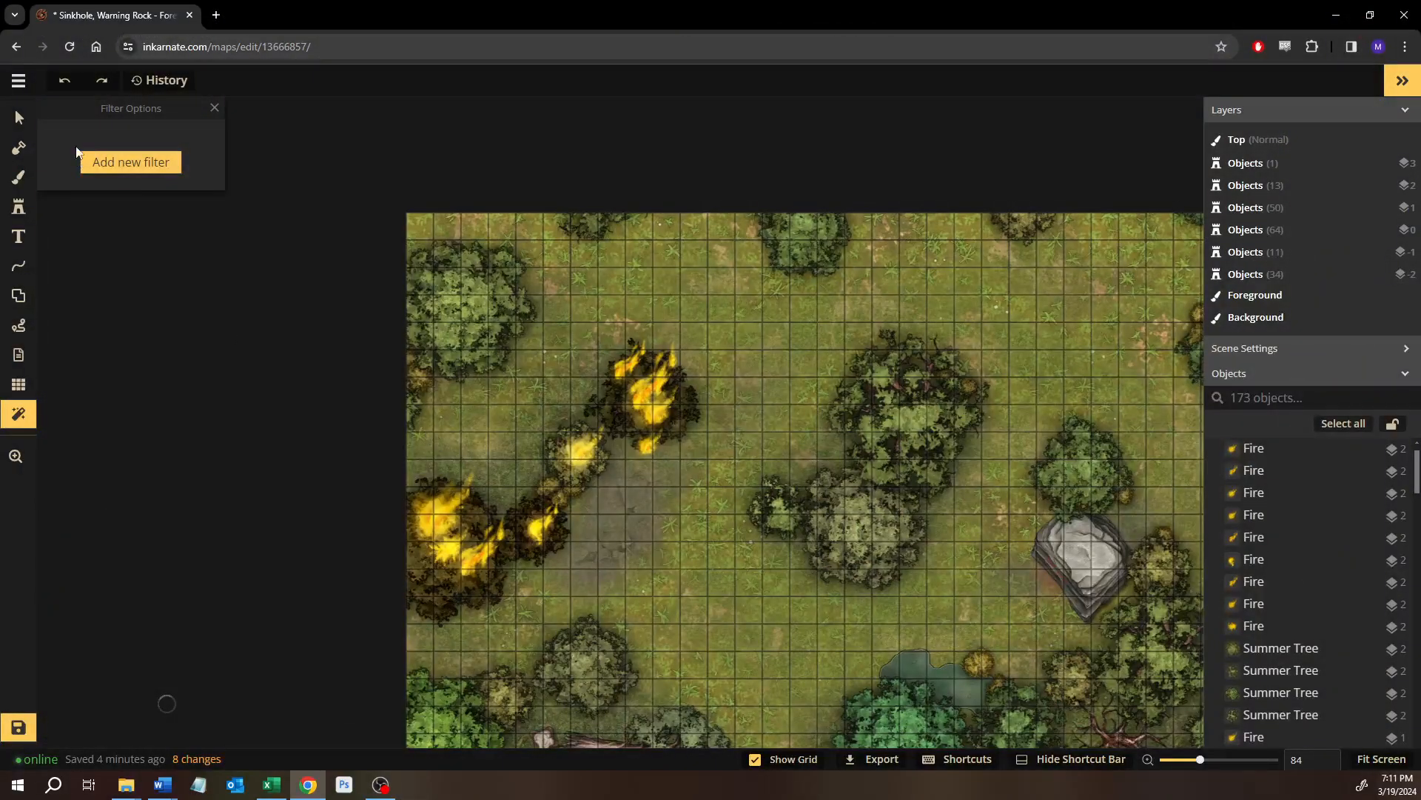
Enable blur with radius 10 on the size 107 and size 97 fire stamps of the uppermost burning bush.
click(20, 116)
click(650, 396)
scroll(687, 376, up, 2)
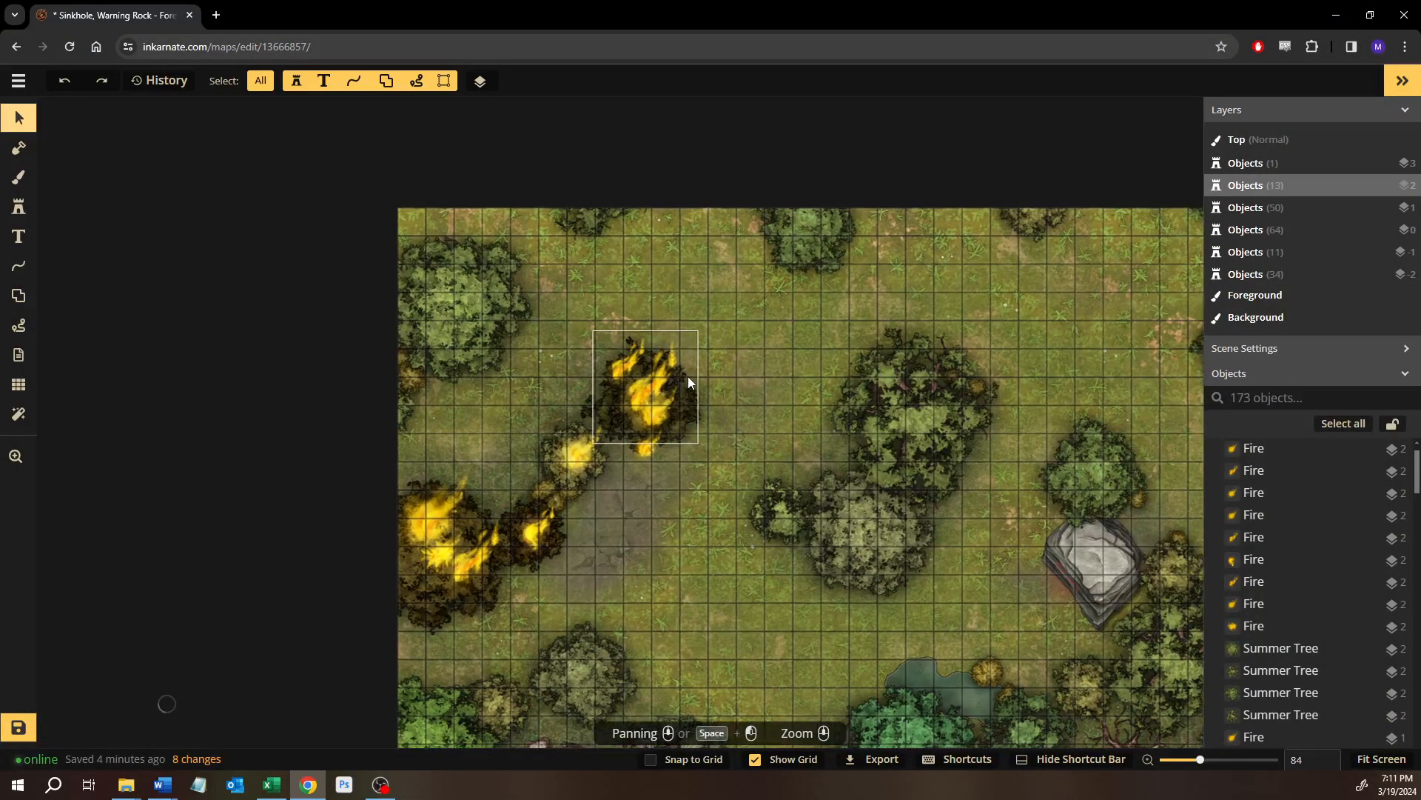
scroll(672, 398, up, 1)
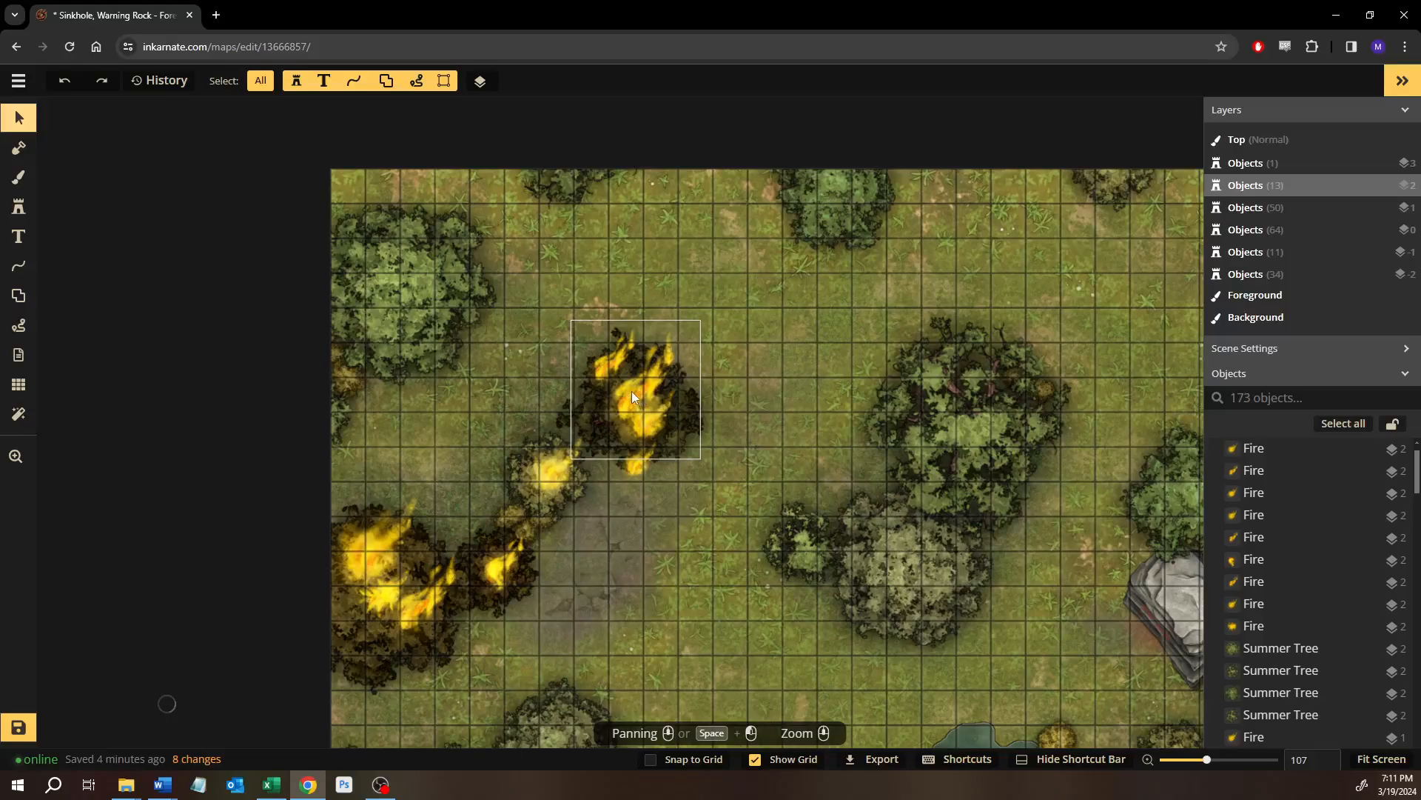
click(633, 396)
click(70, 423)
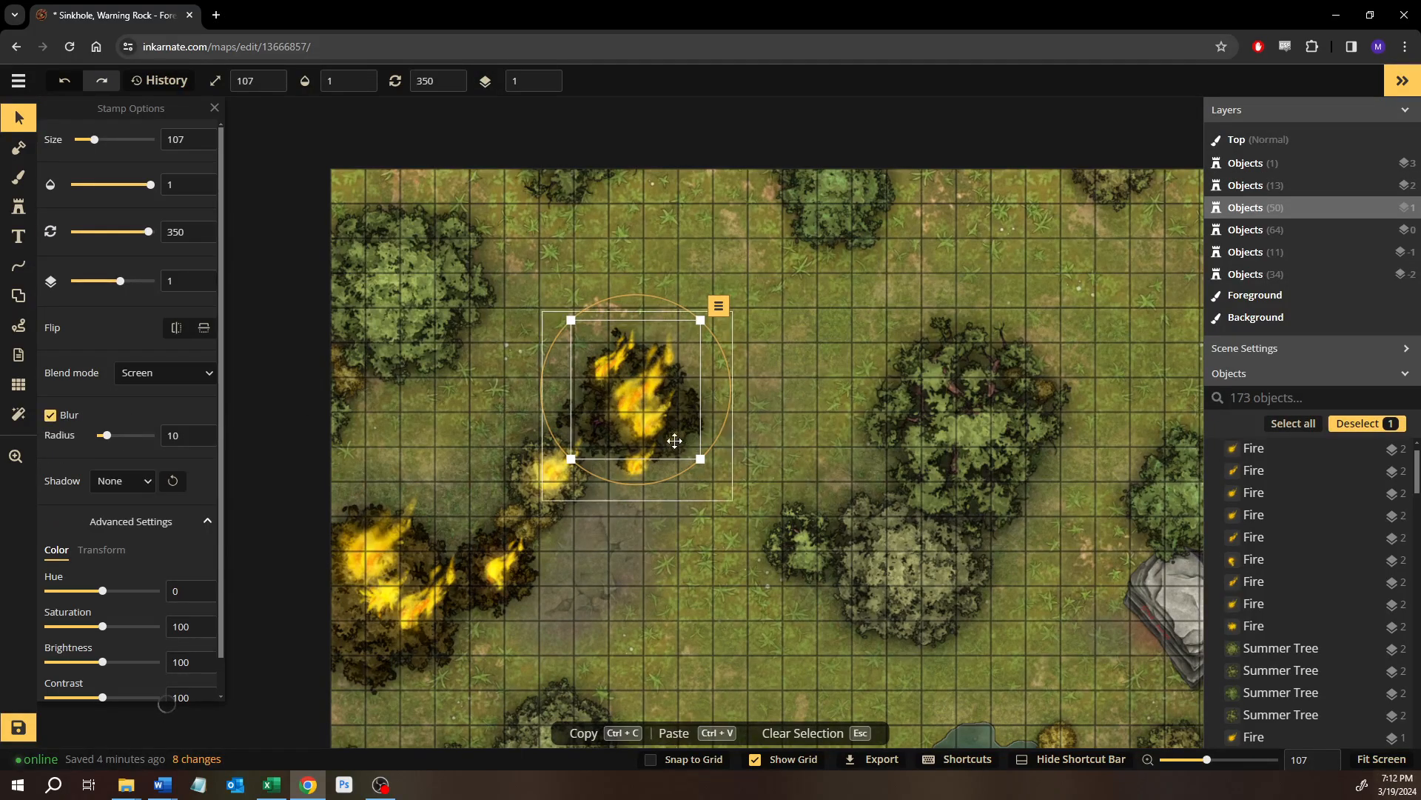
click(651, 429)
click(53, 420)
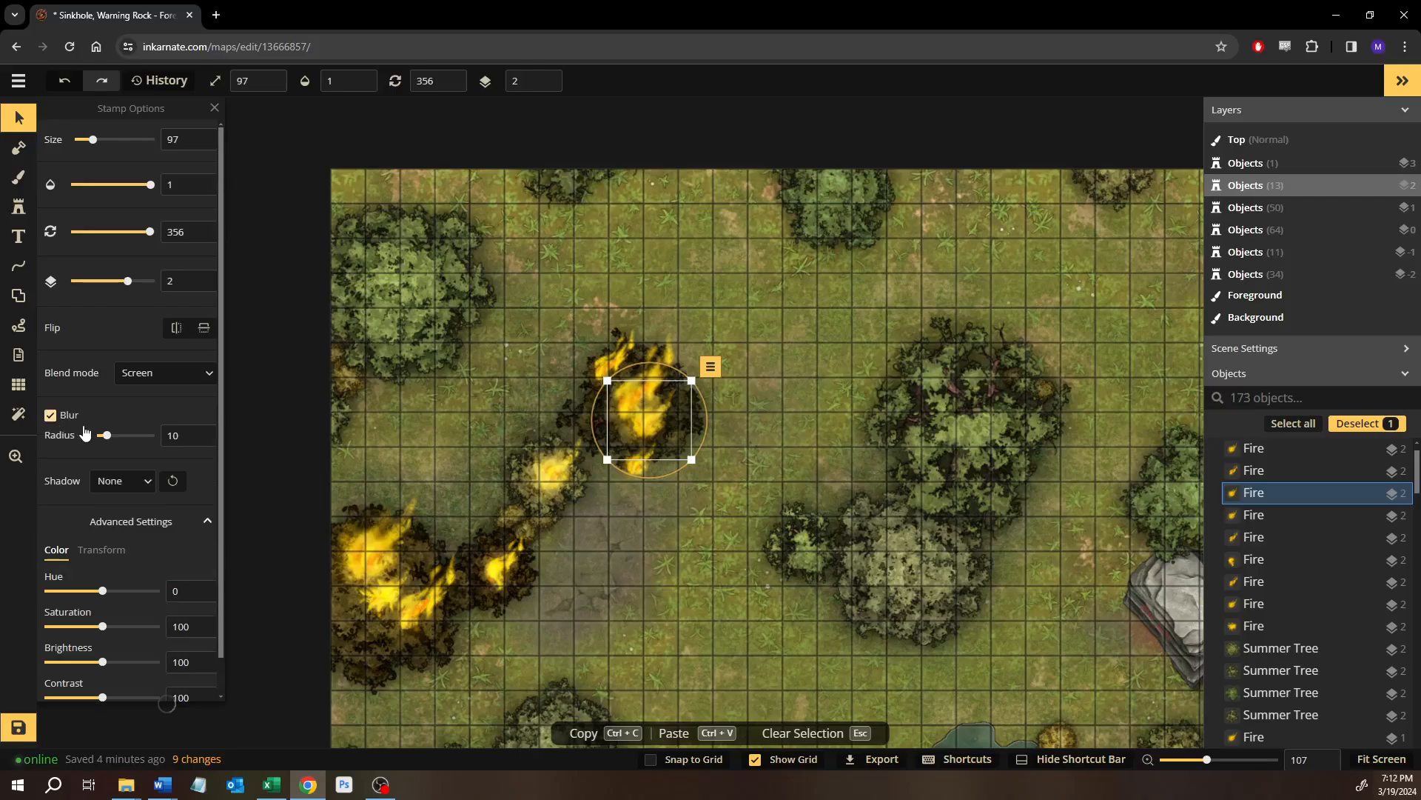
Enable blur with radius 10 on the two size 67 fire stamps at the lower and upper edges of that bush.
click(637, 468)
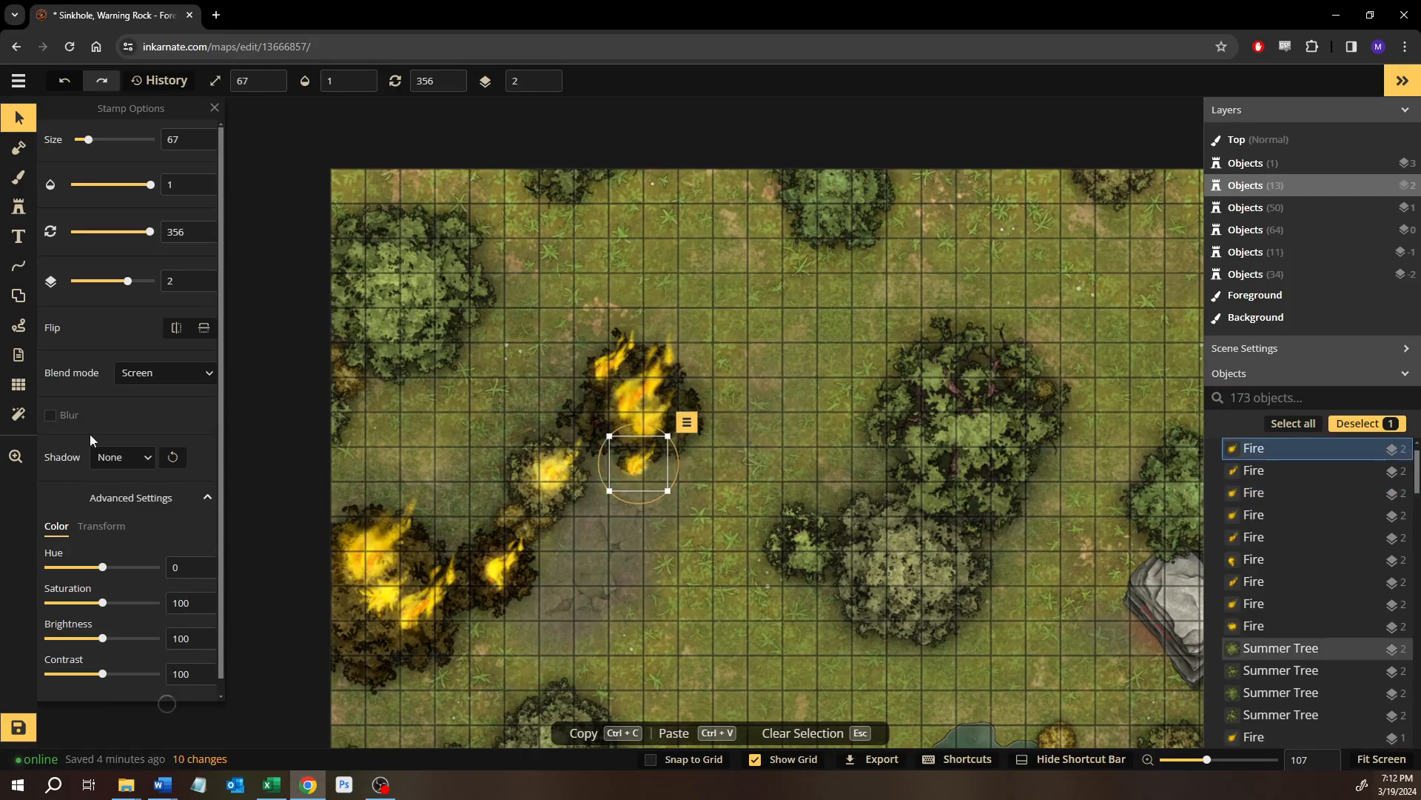
click(64, 416)
click(610, 364)
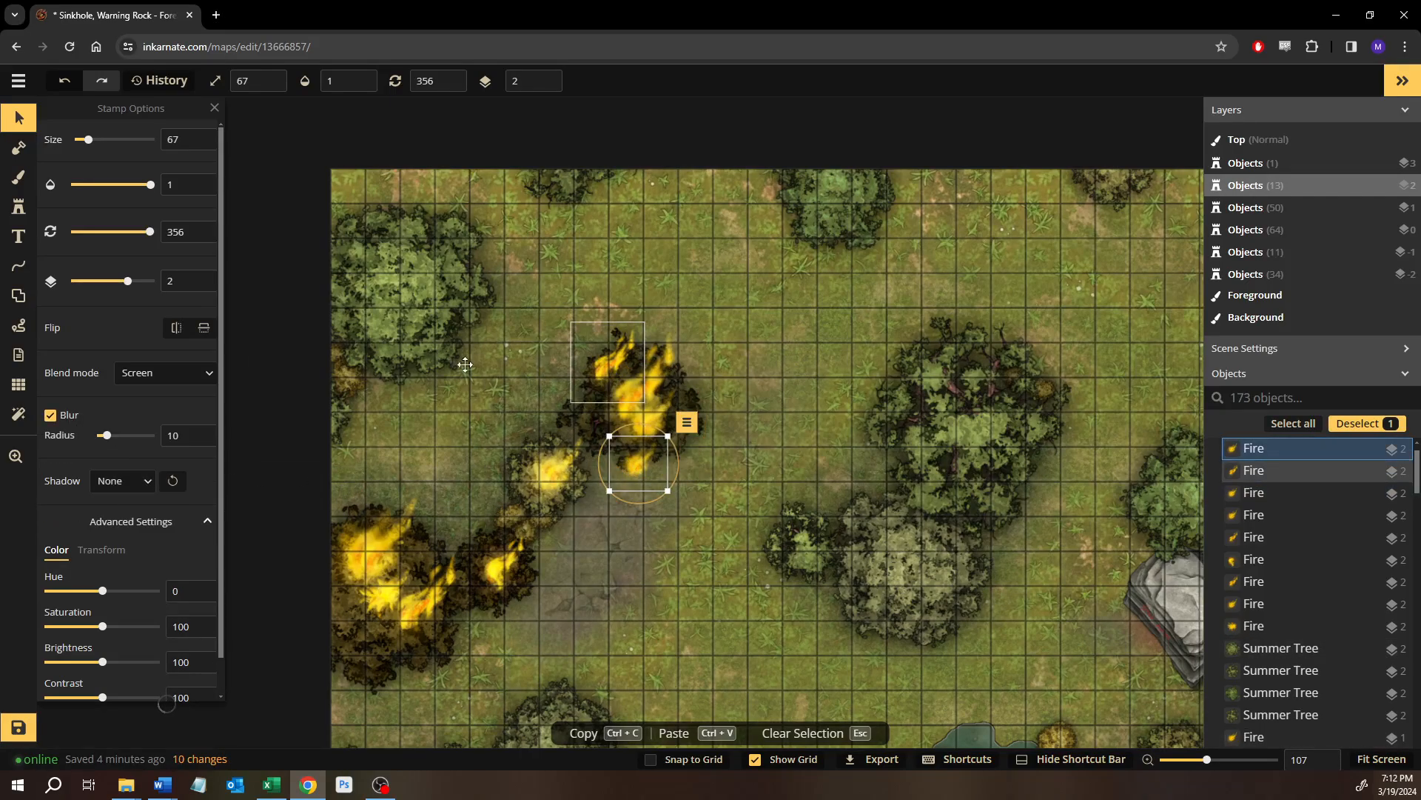
click(52, 415)
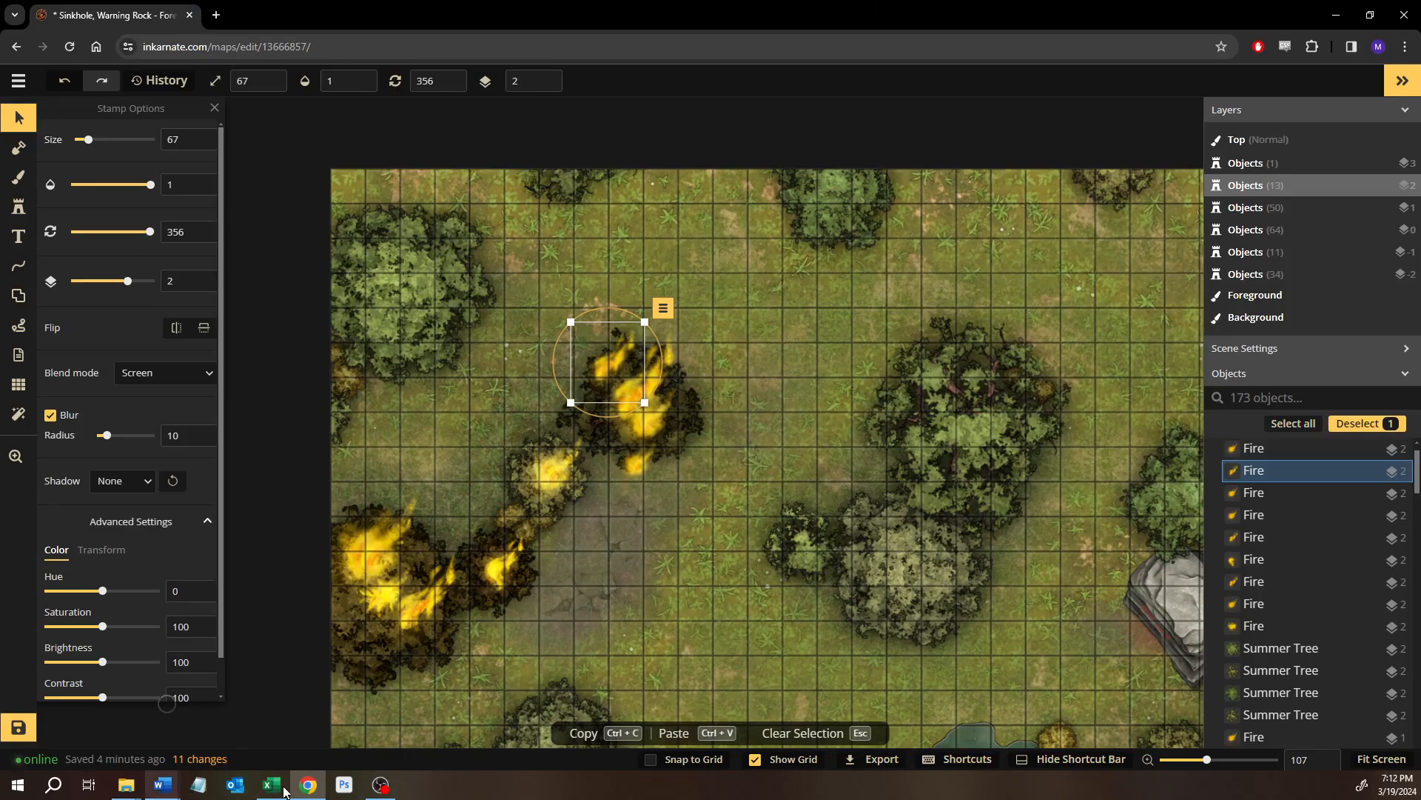
Set the hue of the size 107 fire stamp on the uppermost burning bush to -20.
mouse_move(308, 785)
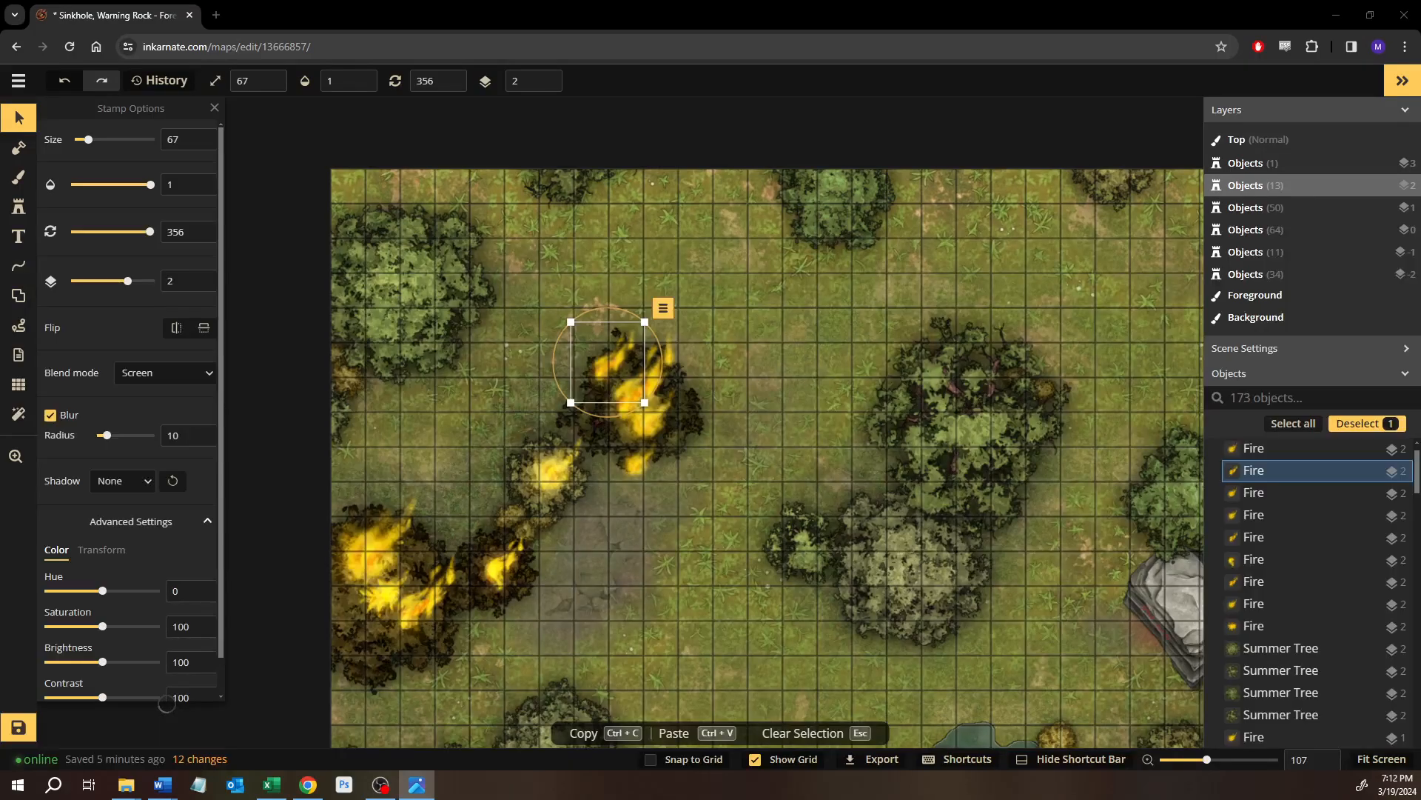
scroll(489, 525, up, 2)
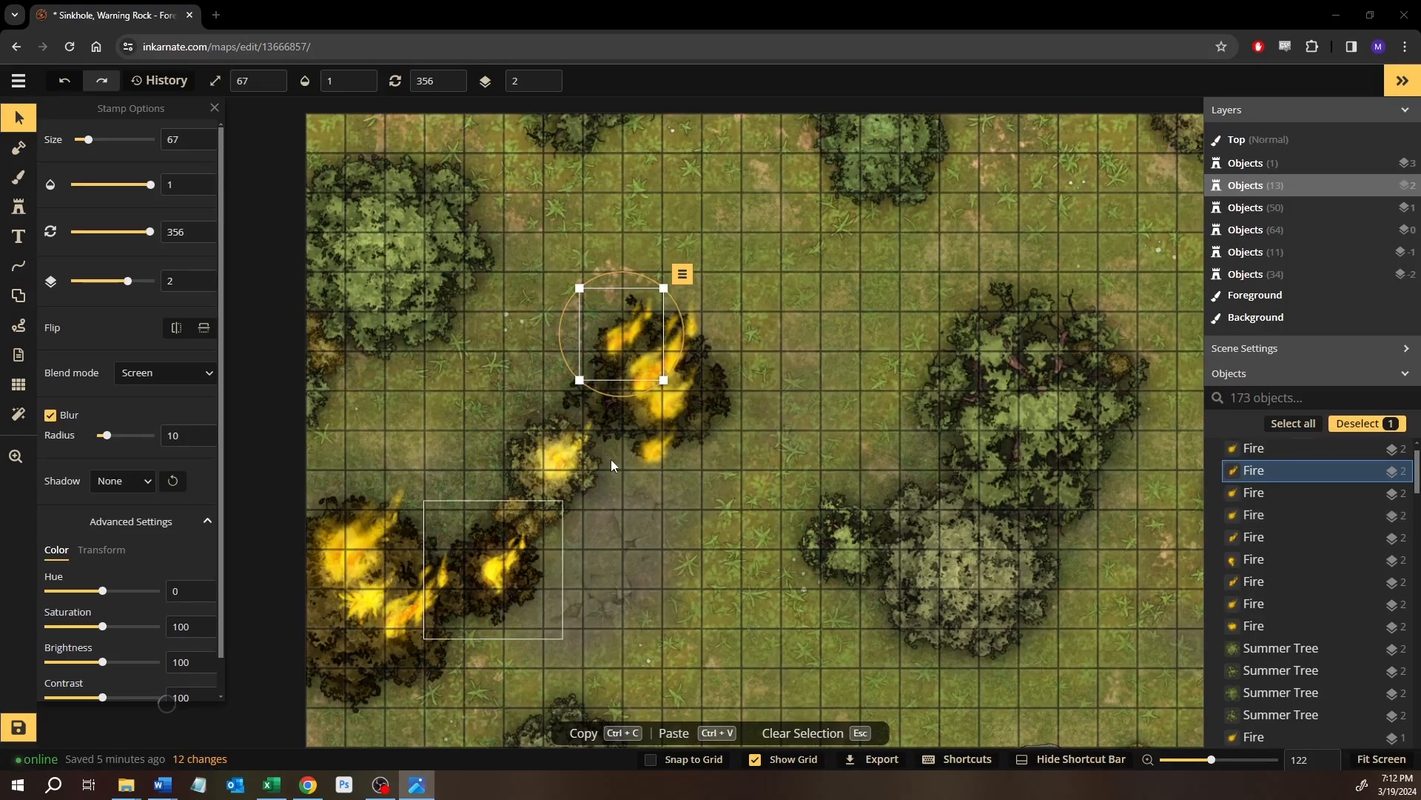
click(649, 370)
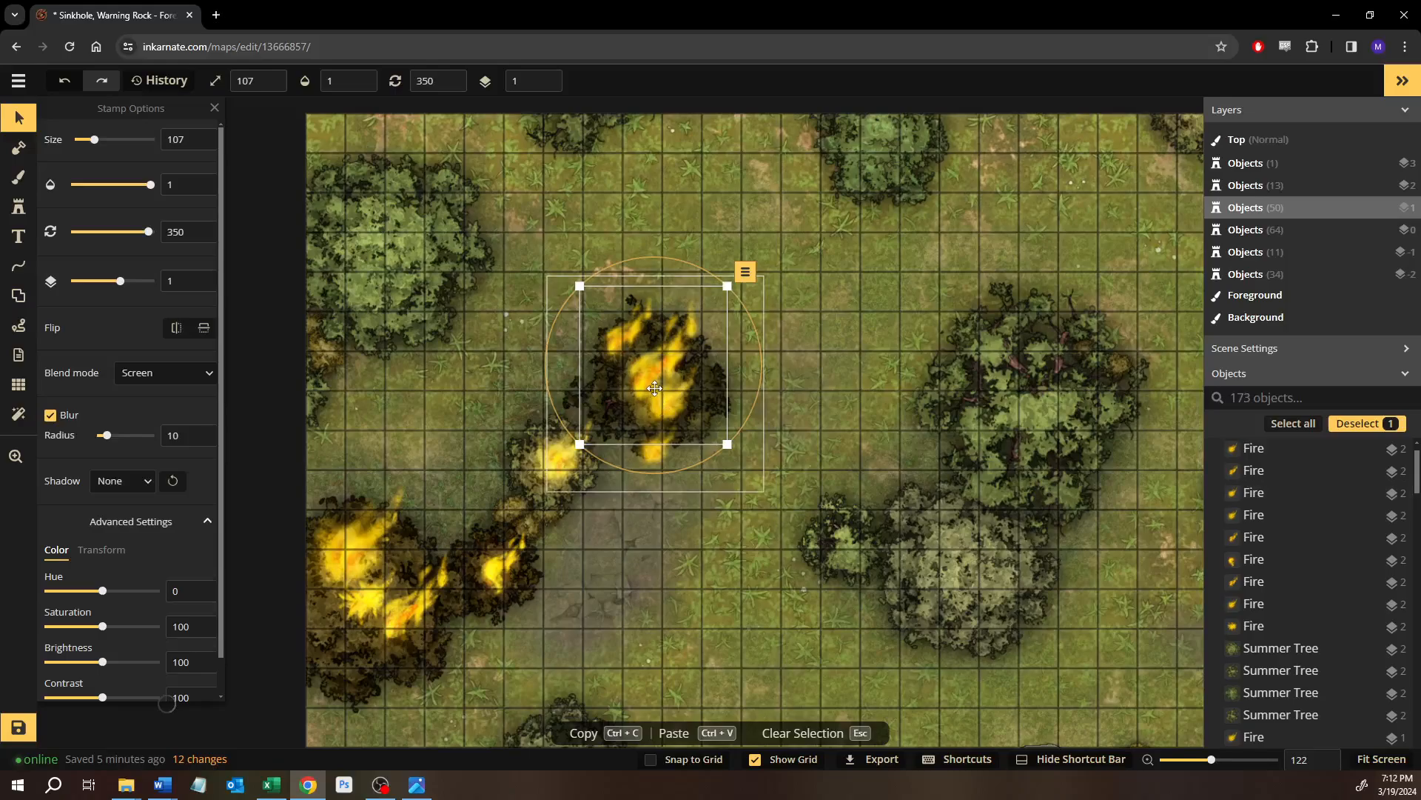
mouse_move(97, 597)
mouse_down()
mouse_move(117, 598)
mouse_move(98, 598)
mouse_up()
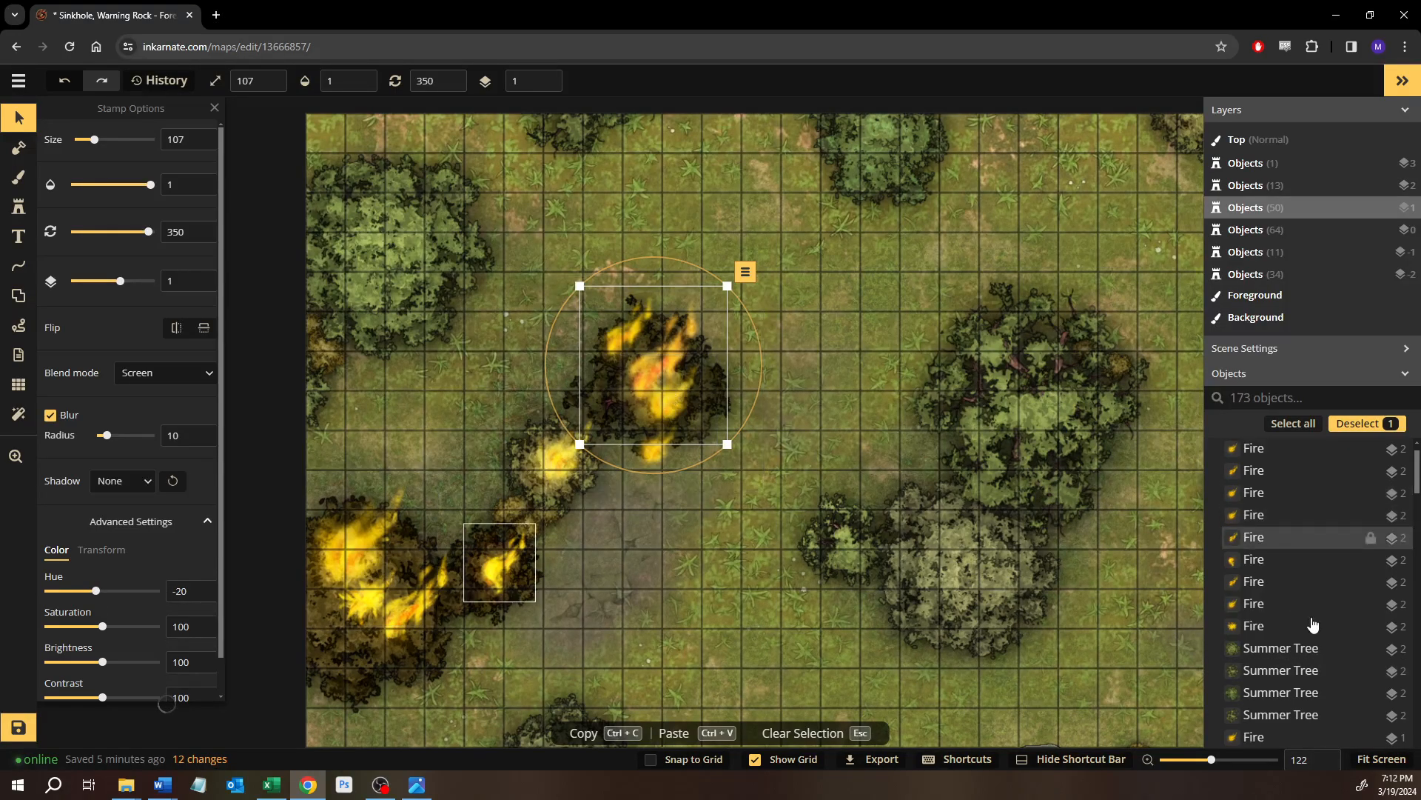
Set the hue to -22 for all nine fire stamps on layer 2 and for the layer 1 fire on the middle bush.
click(1267, 627)
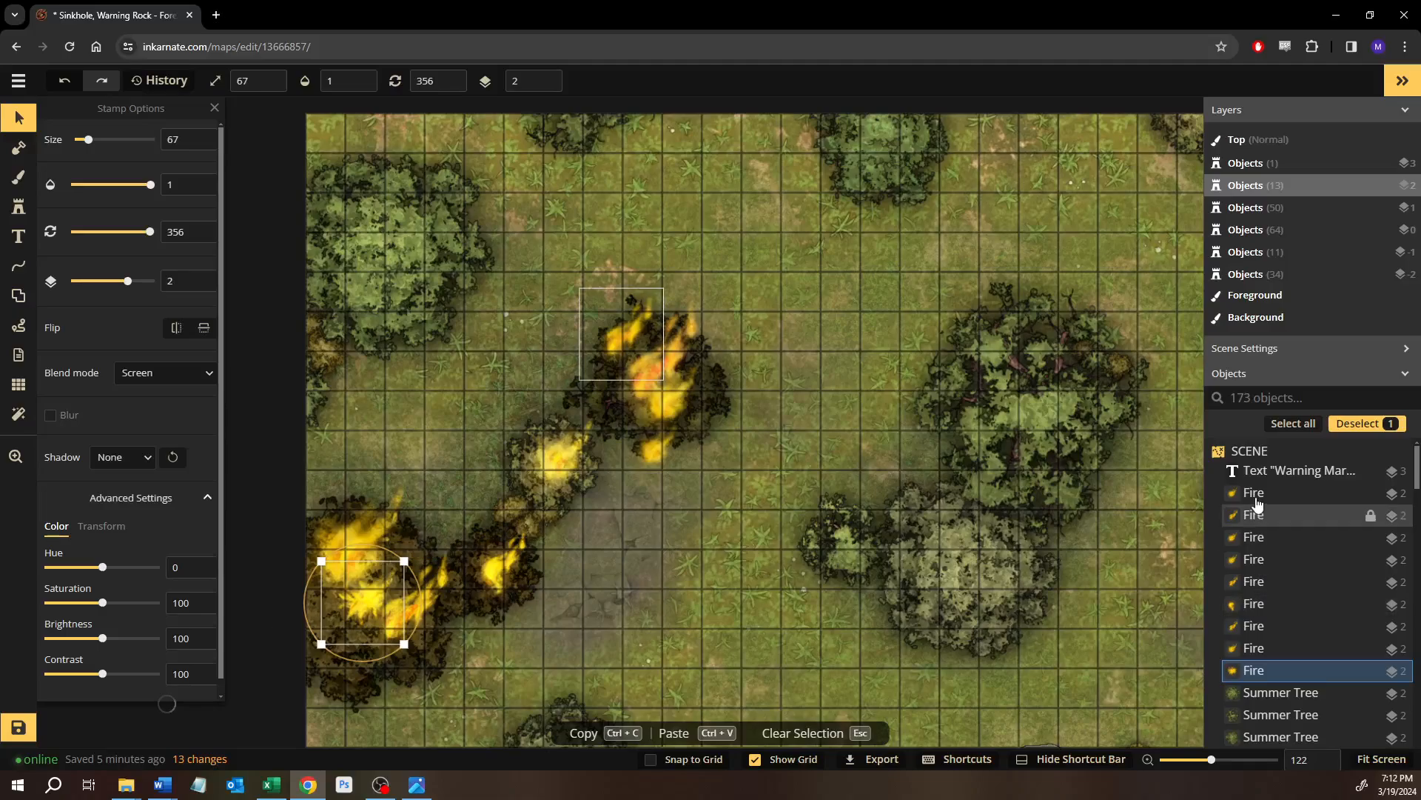
shift+click(1257, 495)
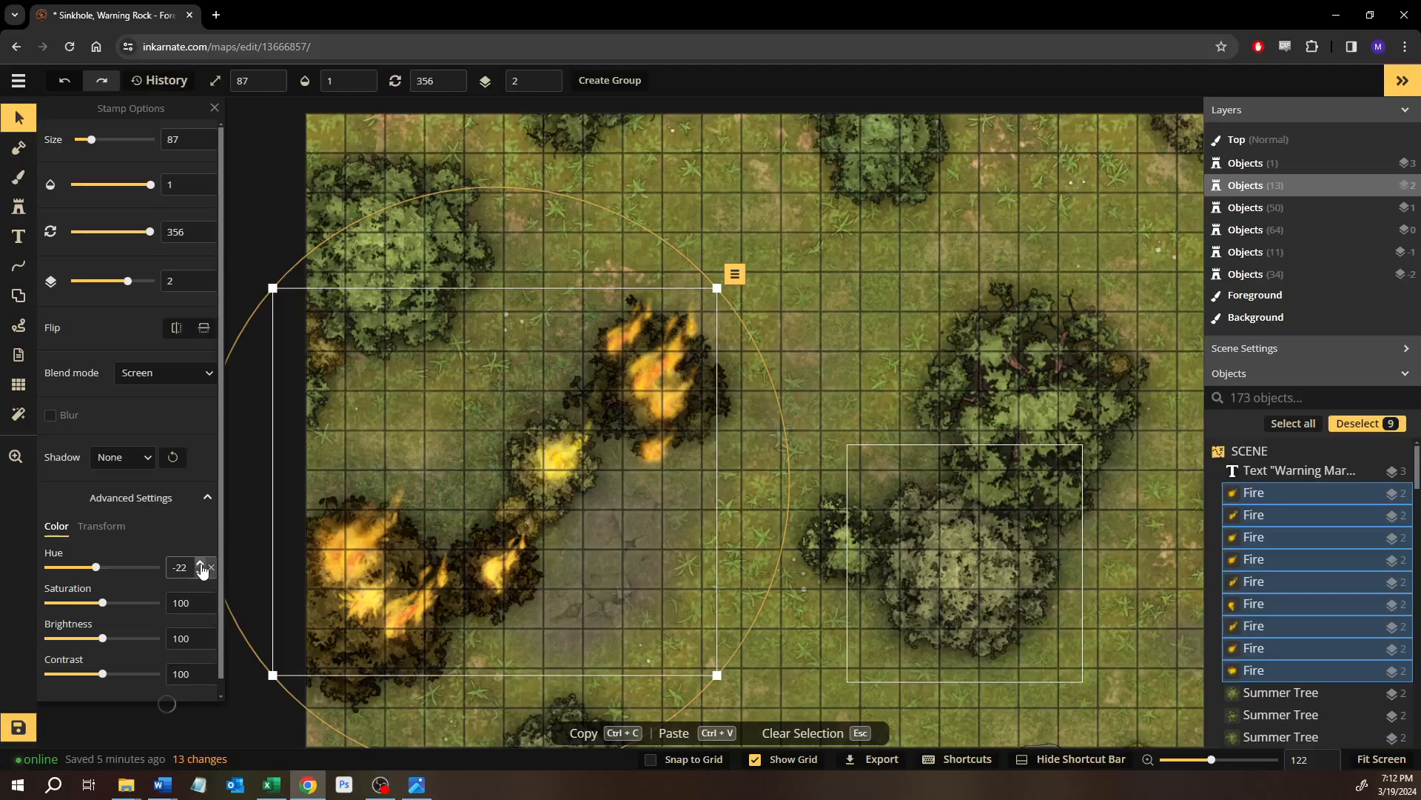
click(820, 275)
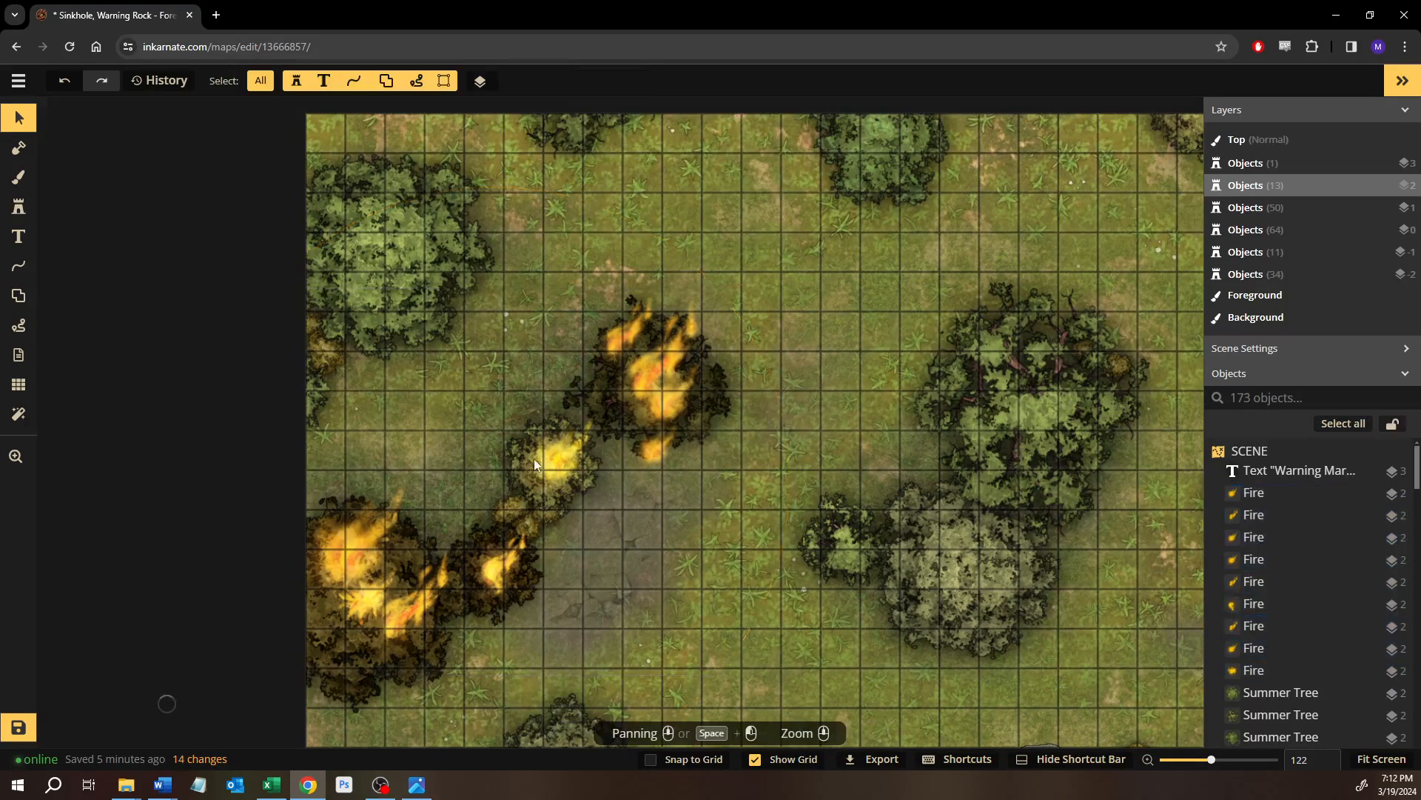
click(567, 455)
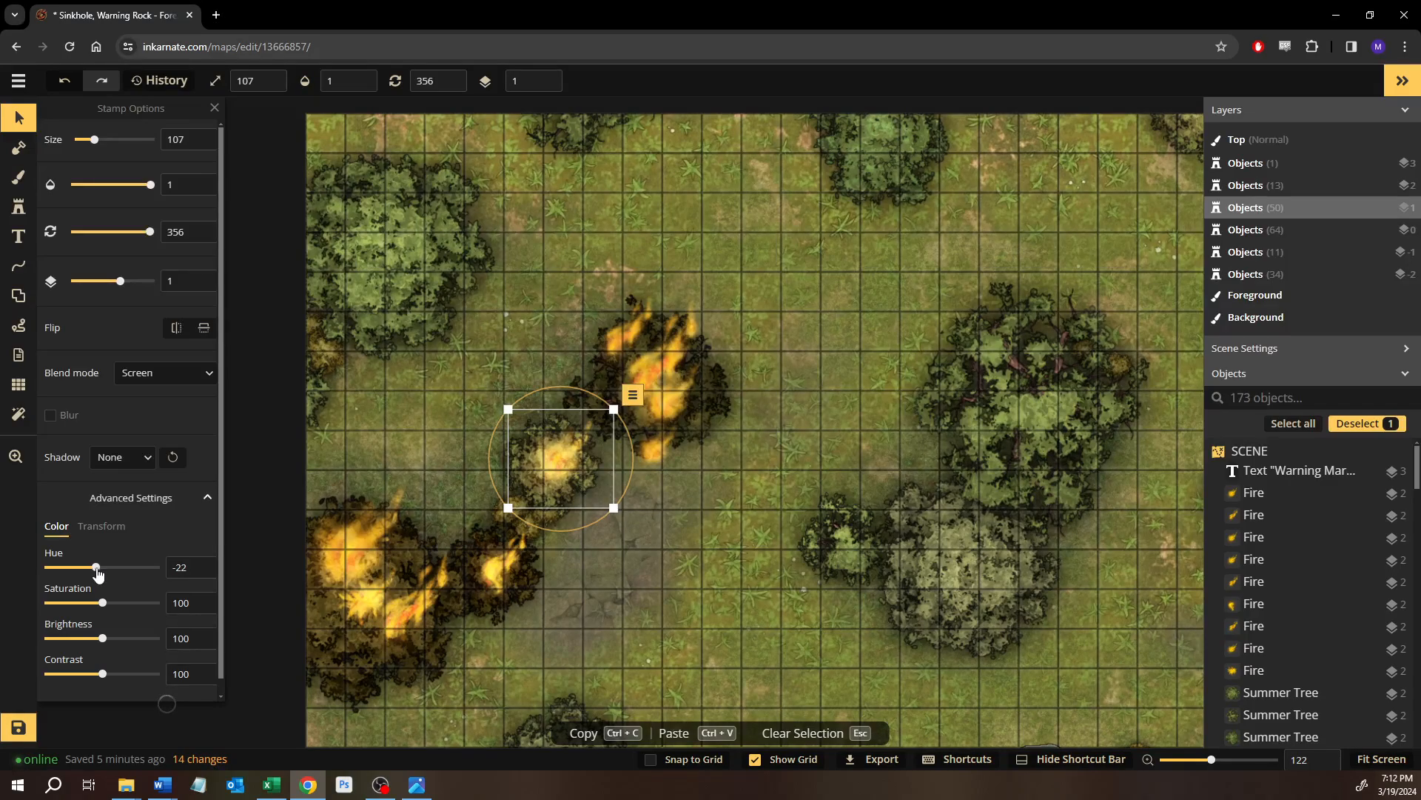
click(767, 570)
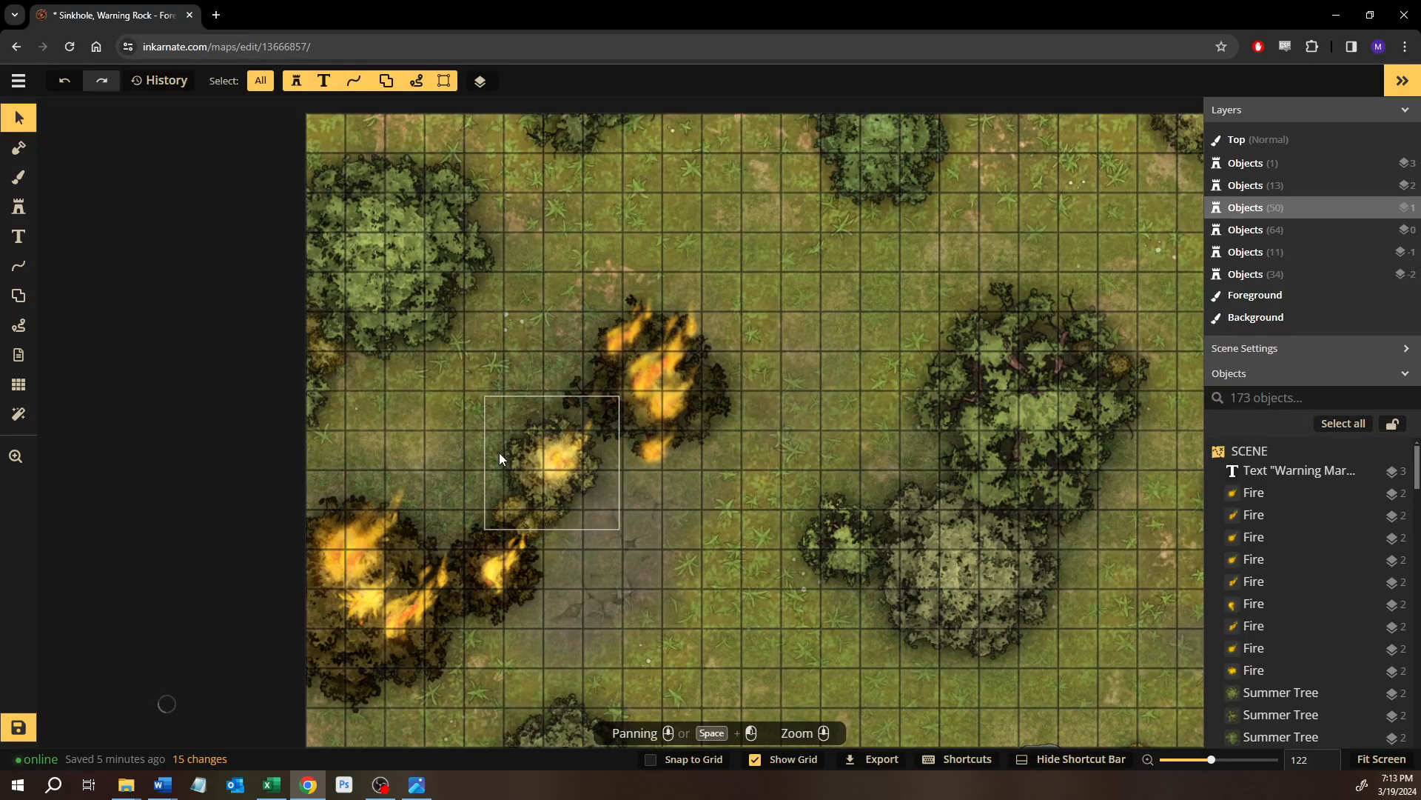
Char the middle bush of the fire trail by lowering its brightness below 67 with saturation 100 and contrast 136, and clear the selection.
click(500, 454)
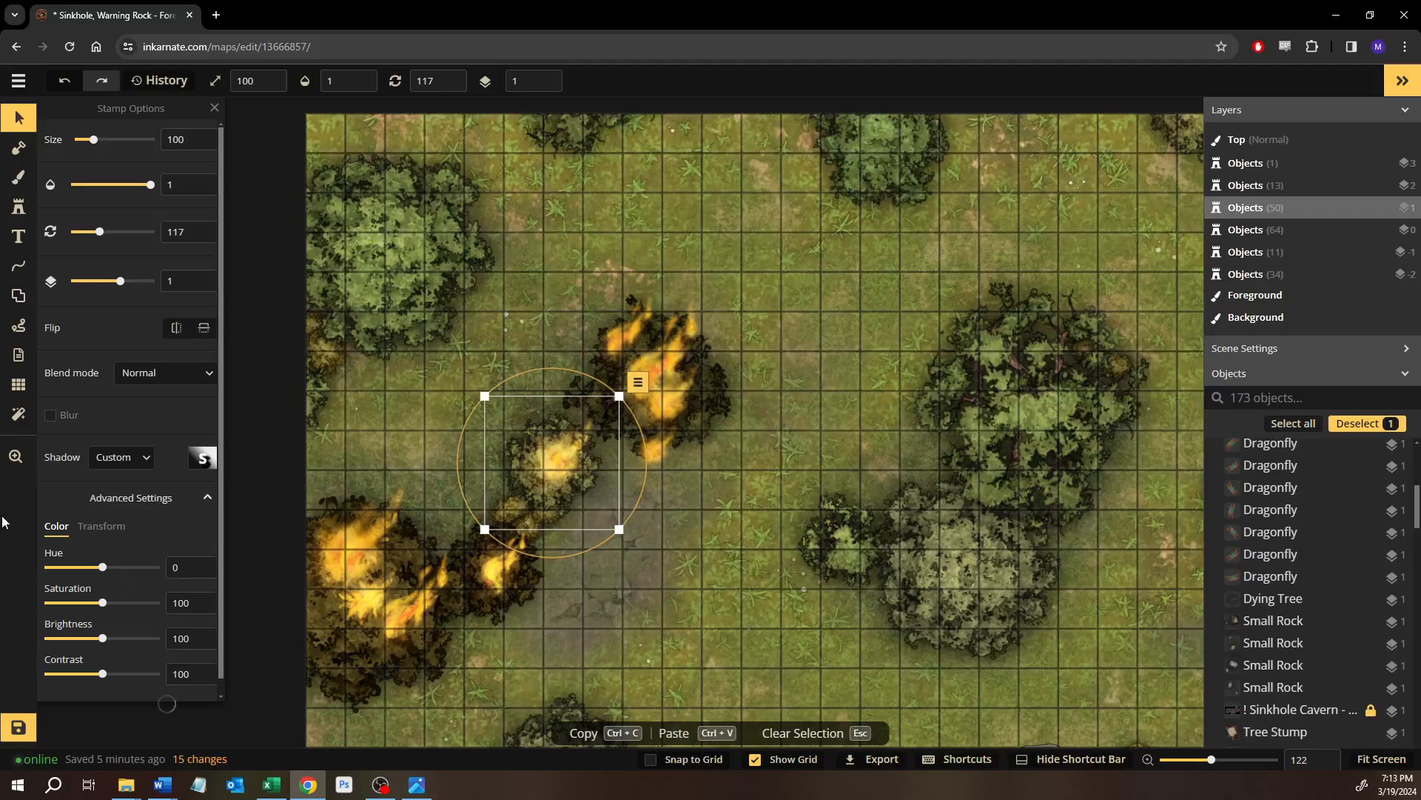
drag(86, 603, 122, 676)
double_click(215, 604)
text(100)
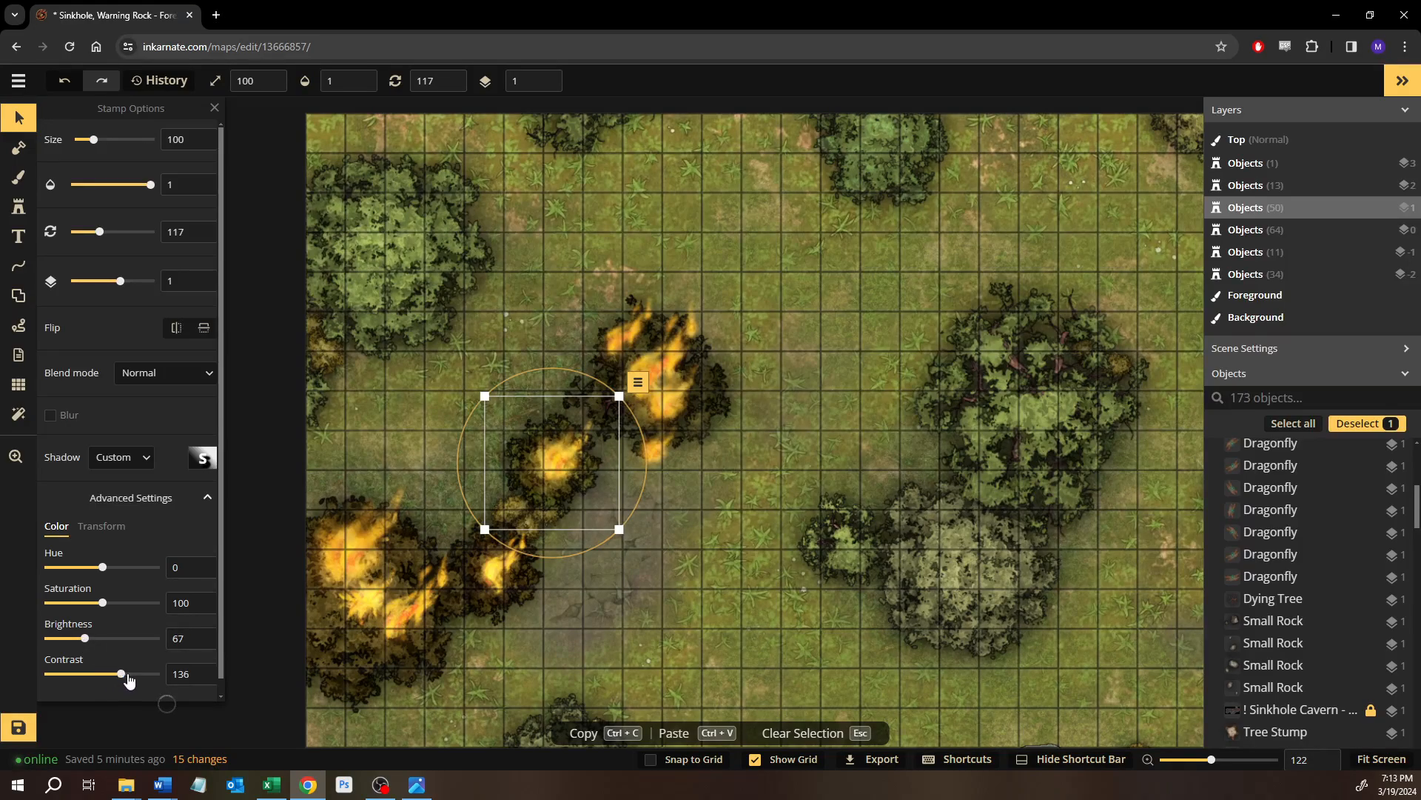
drag(84, 639, 79, 639)
click(780, 544)
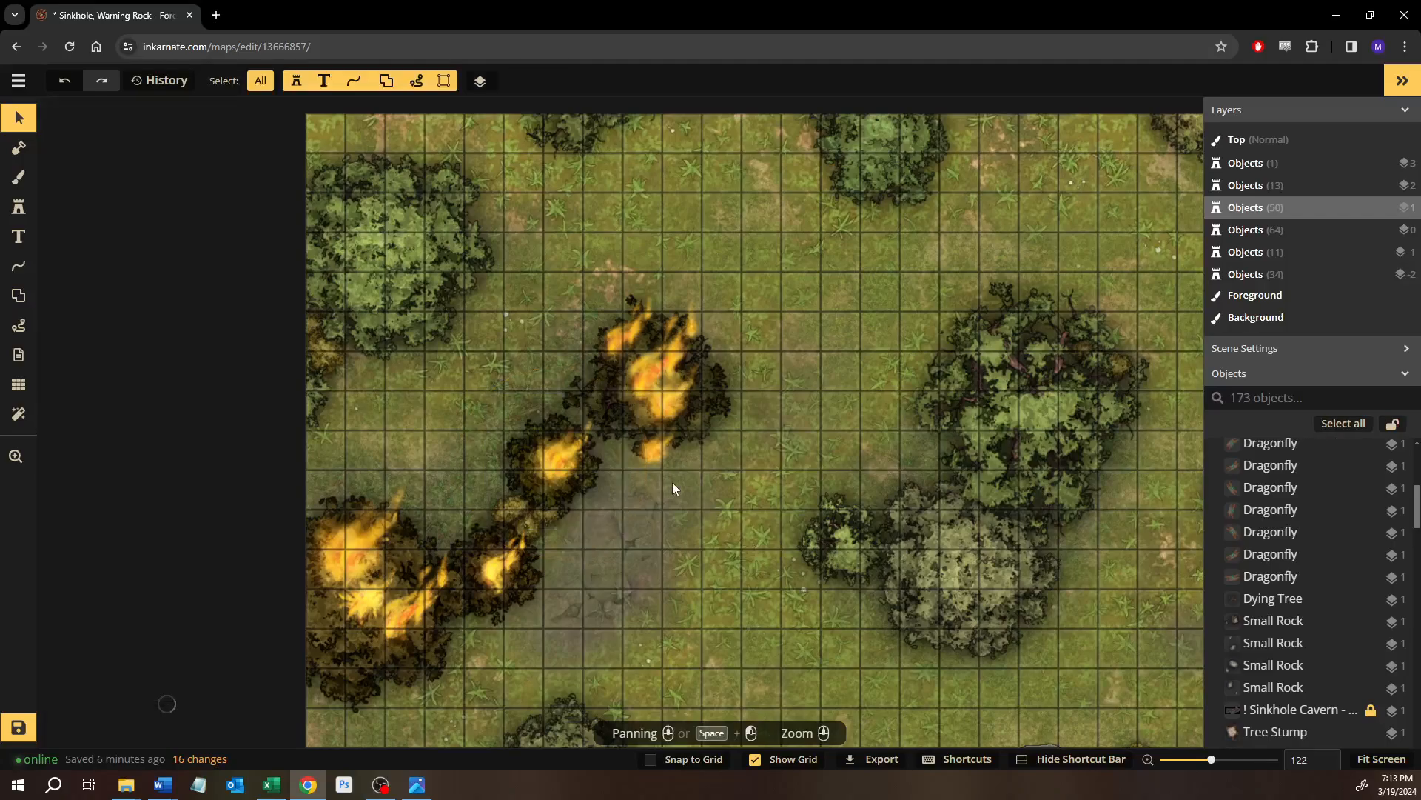
Search the Fantasy Battlemaps 2.0 stamp catalog for "dust" with the Stamp tool.
click(18, 207)
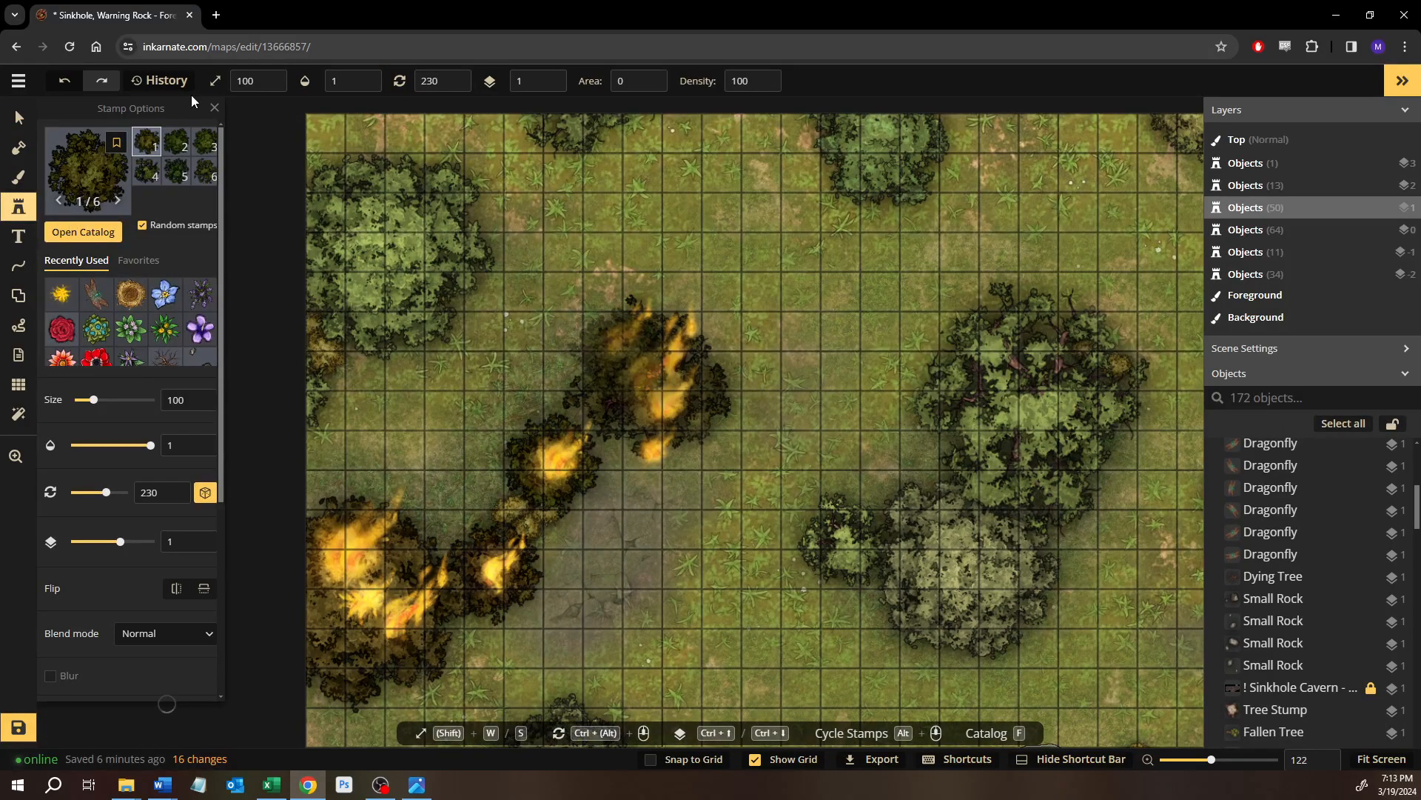
click(65, 233)
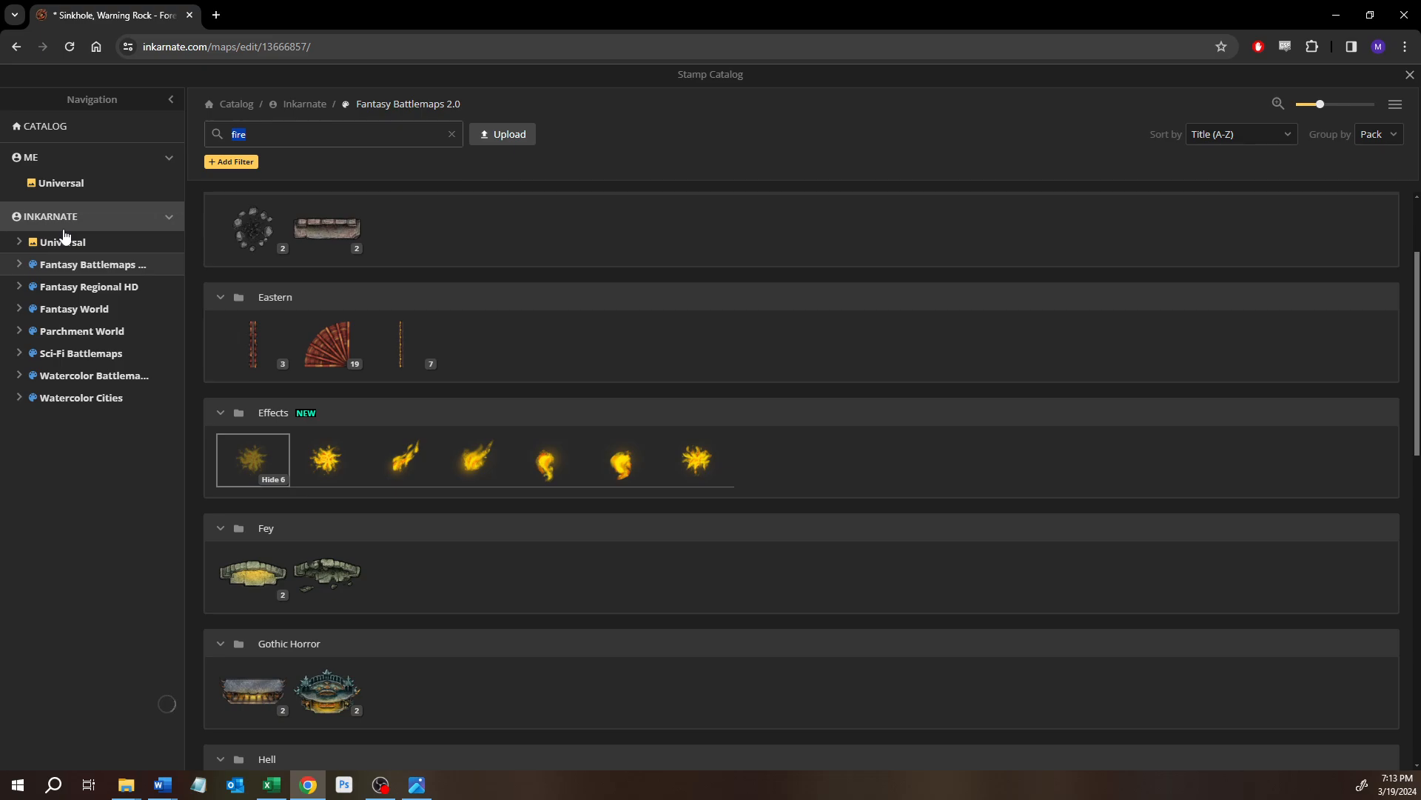
text(d)
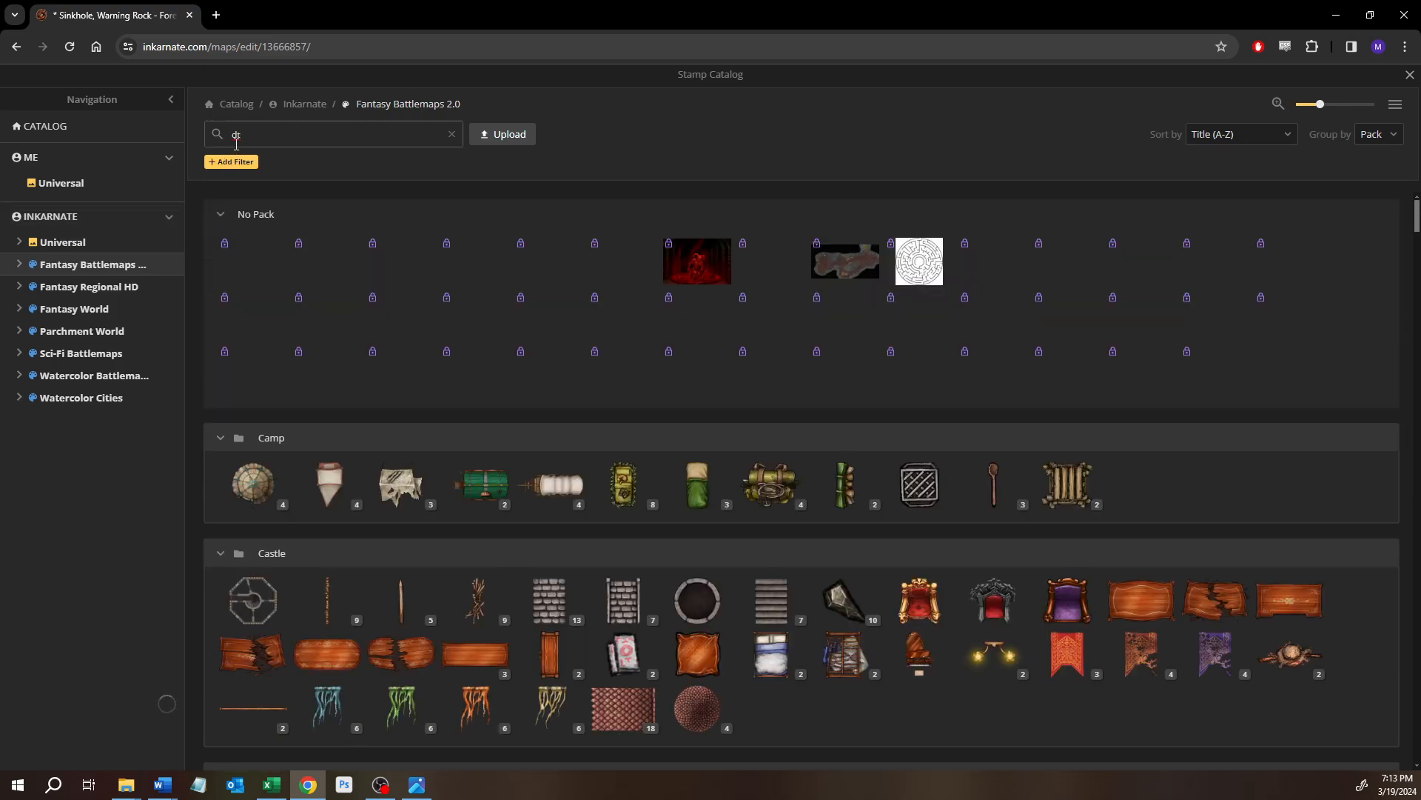
text(u)
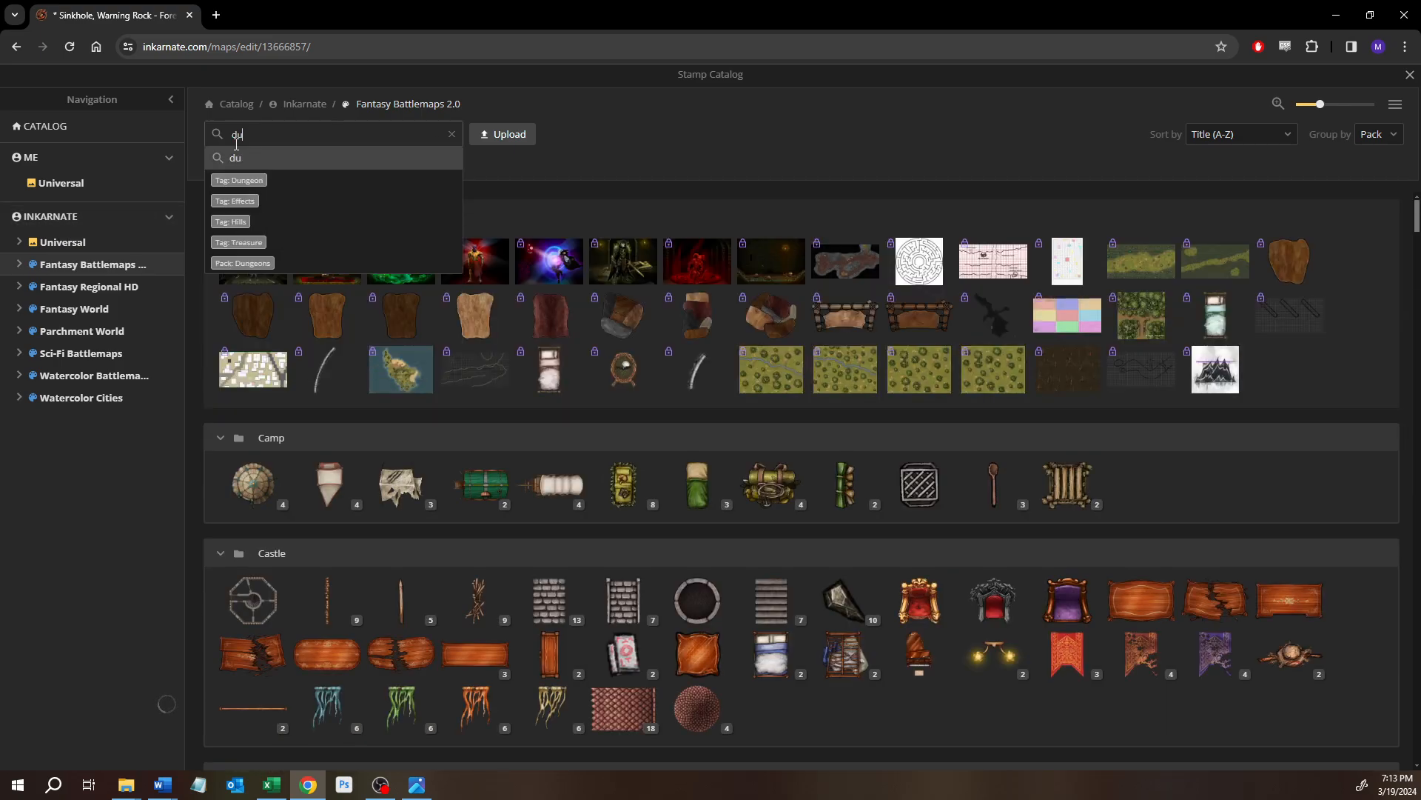
text(st)
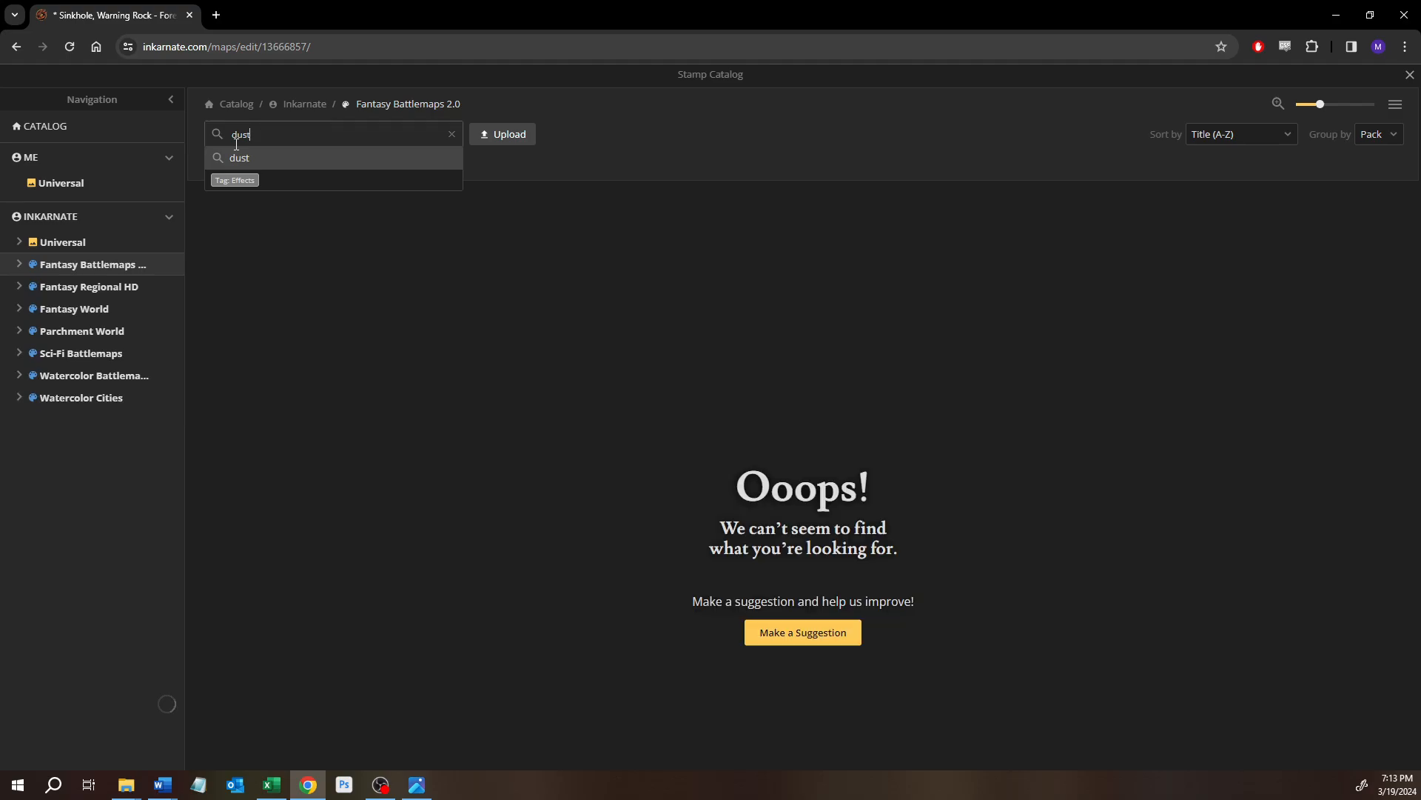
Search the stamp catalog for "cloud" and choose the white cloud stamp from the Effects pack.
double_click(250, 141)
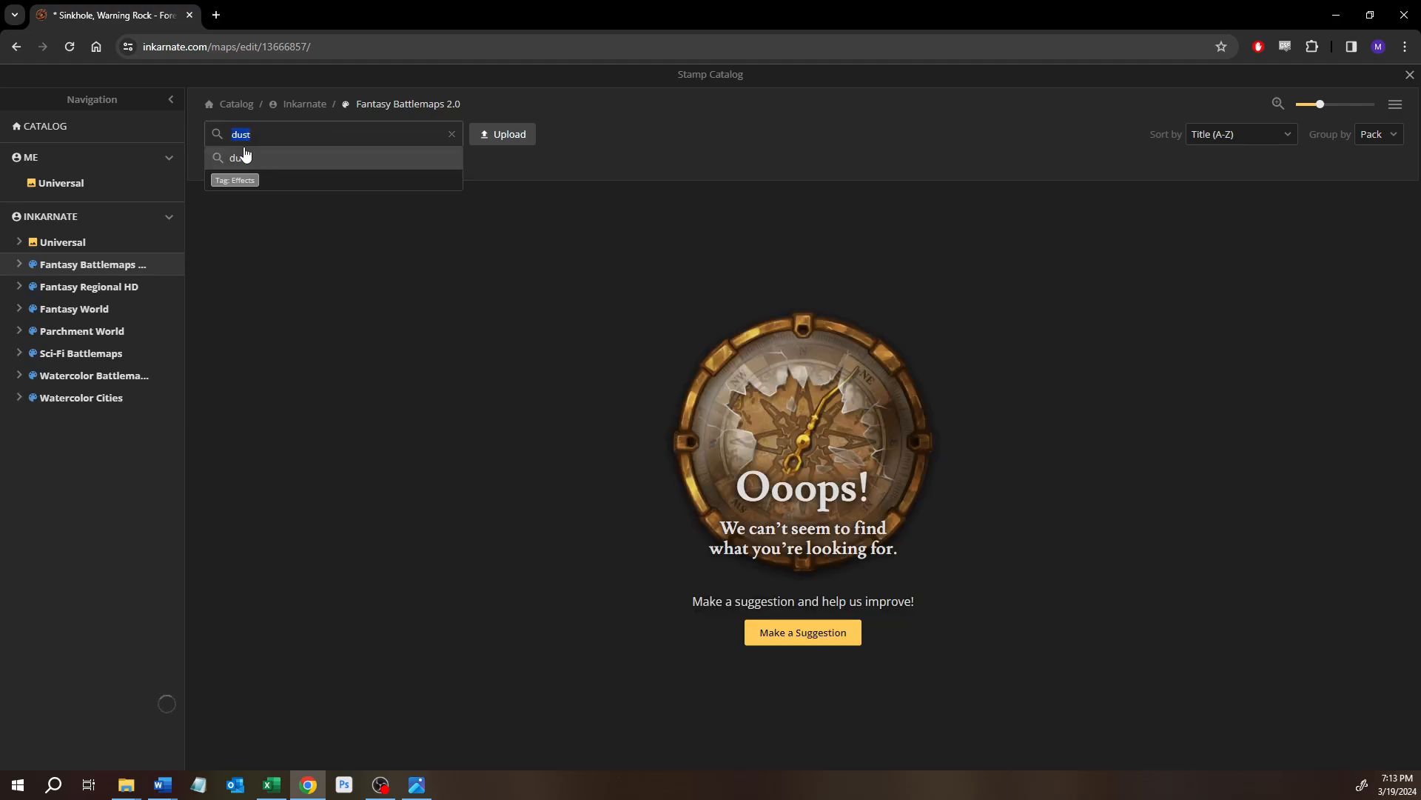
text(cloud)
click(244, 157)
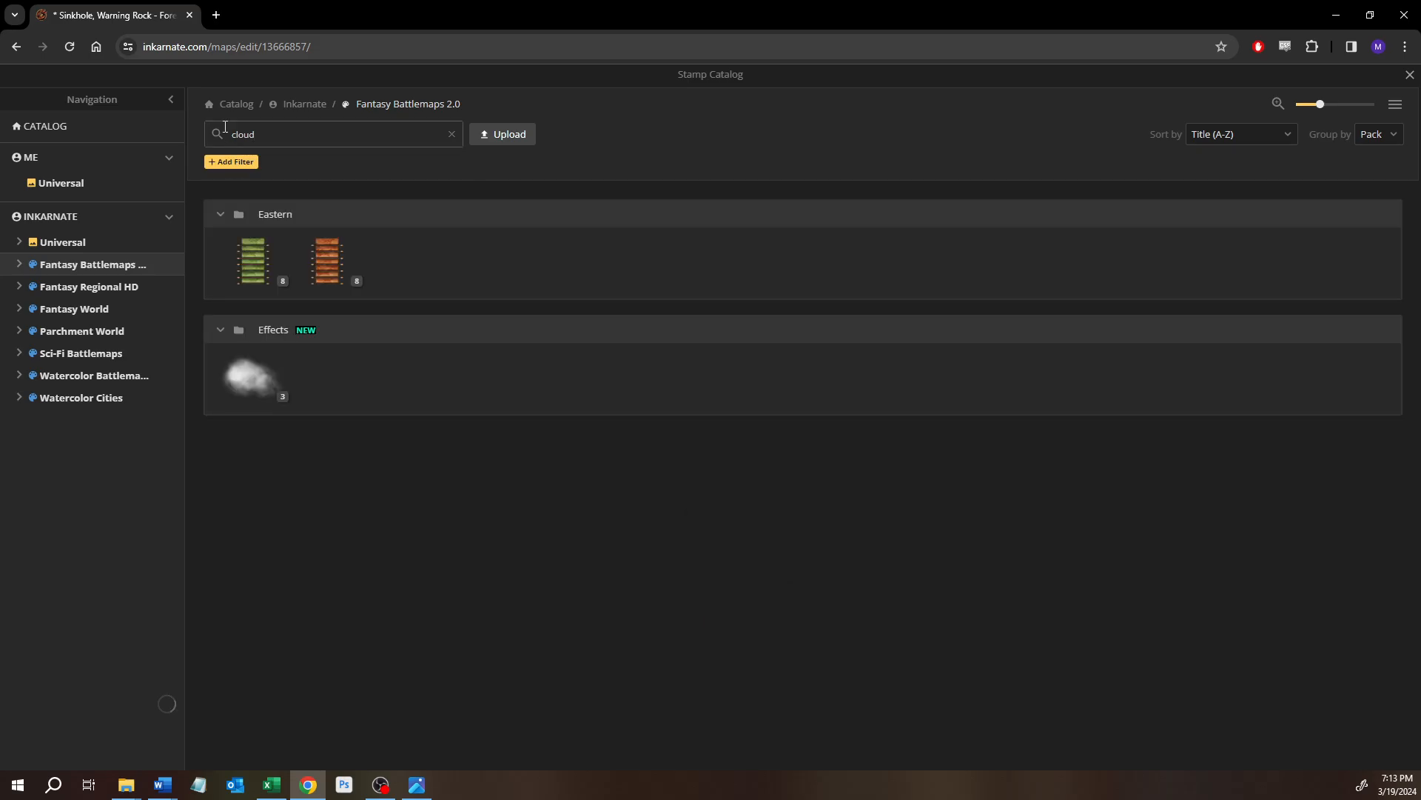
click(247, 371)
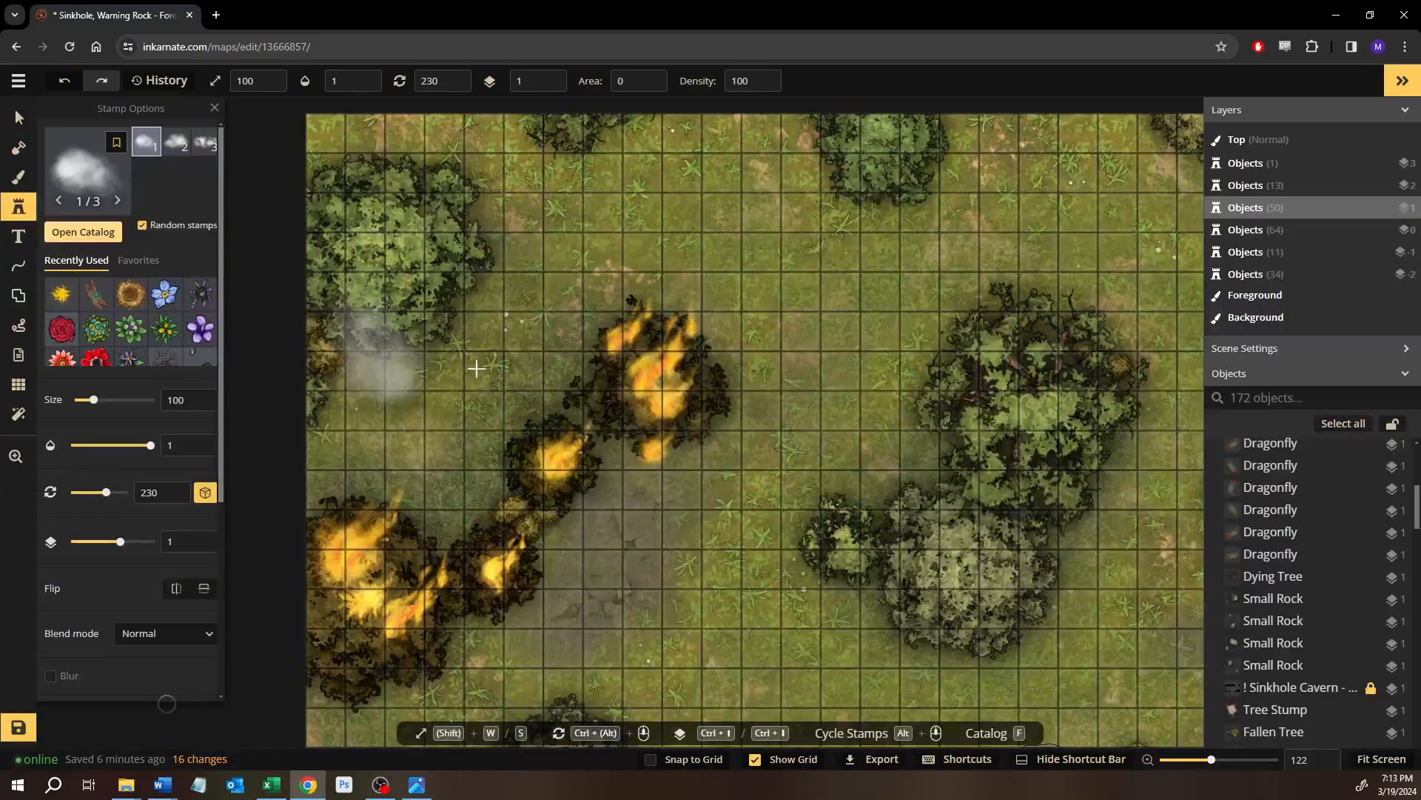
Place one cloud stamp of size 230 on the open ground between the burning trees and the central tree cluster.
scroll(482, 363, down, 3)
key(w)
key(w)
key(w)
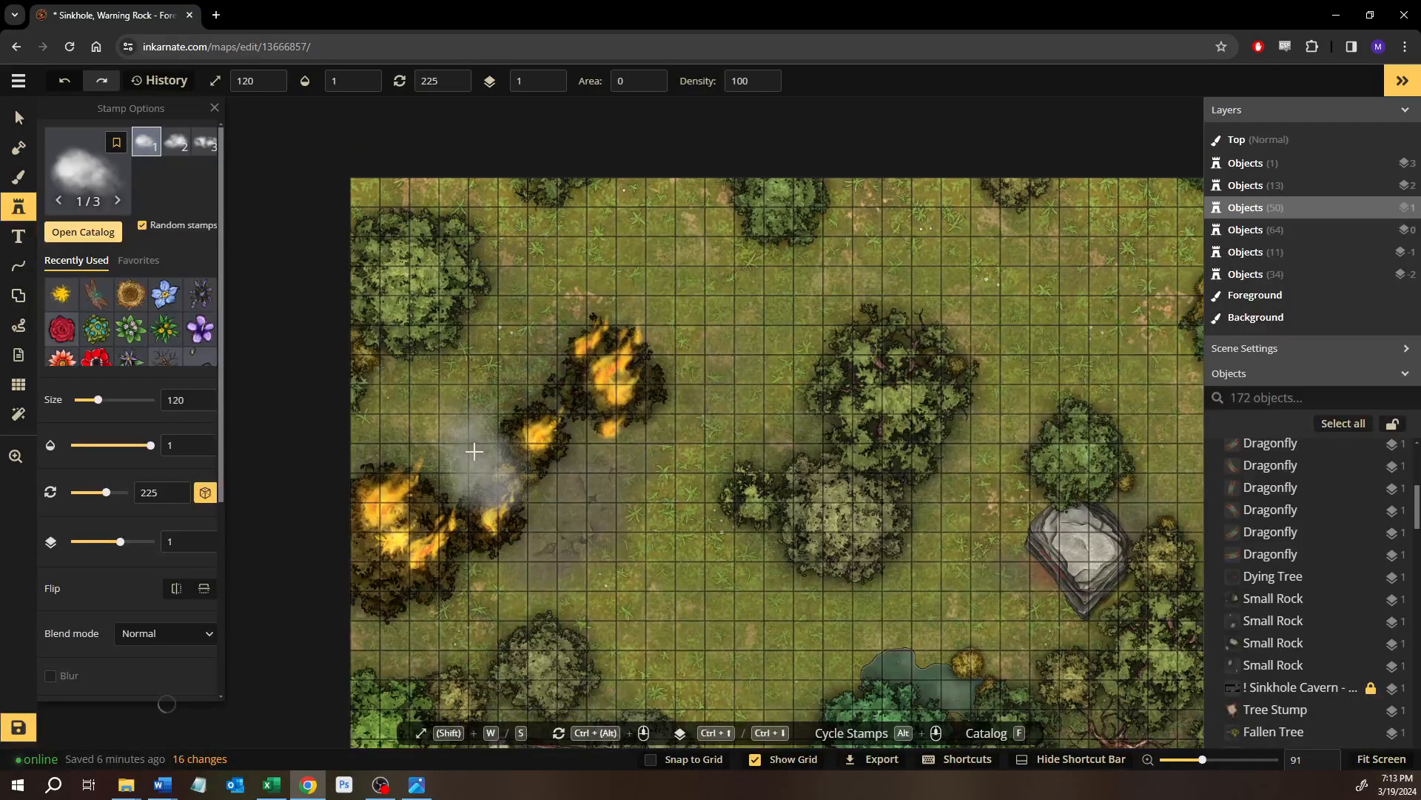
ctrl+scroll(474, 451, down, 1)
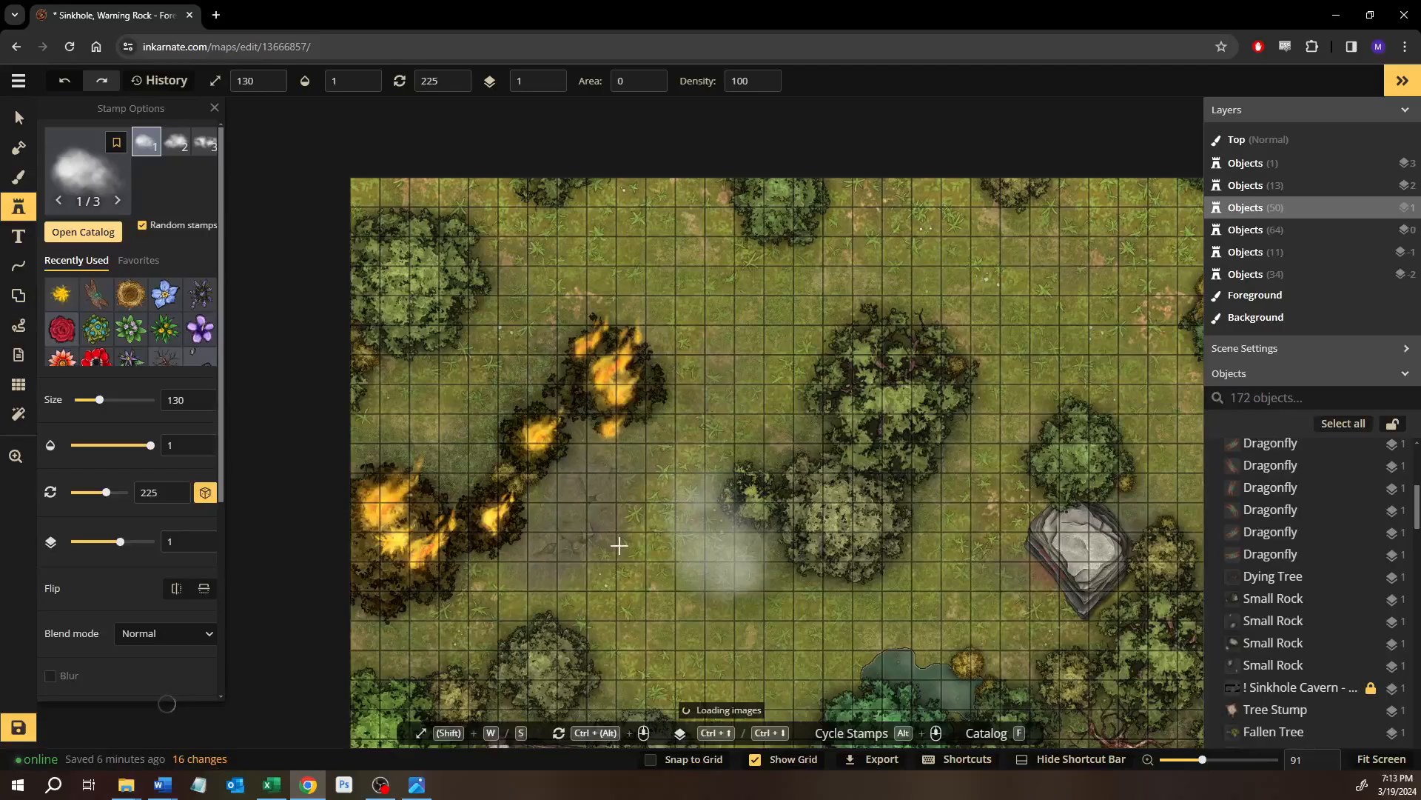
key(w)
key(w)
key(w)
key(w)
key(w)
key(w)
key(w)
key(w)
key(w)
key(w)
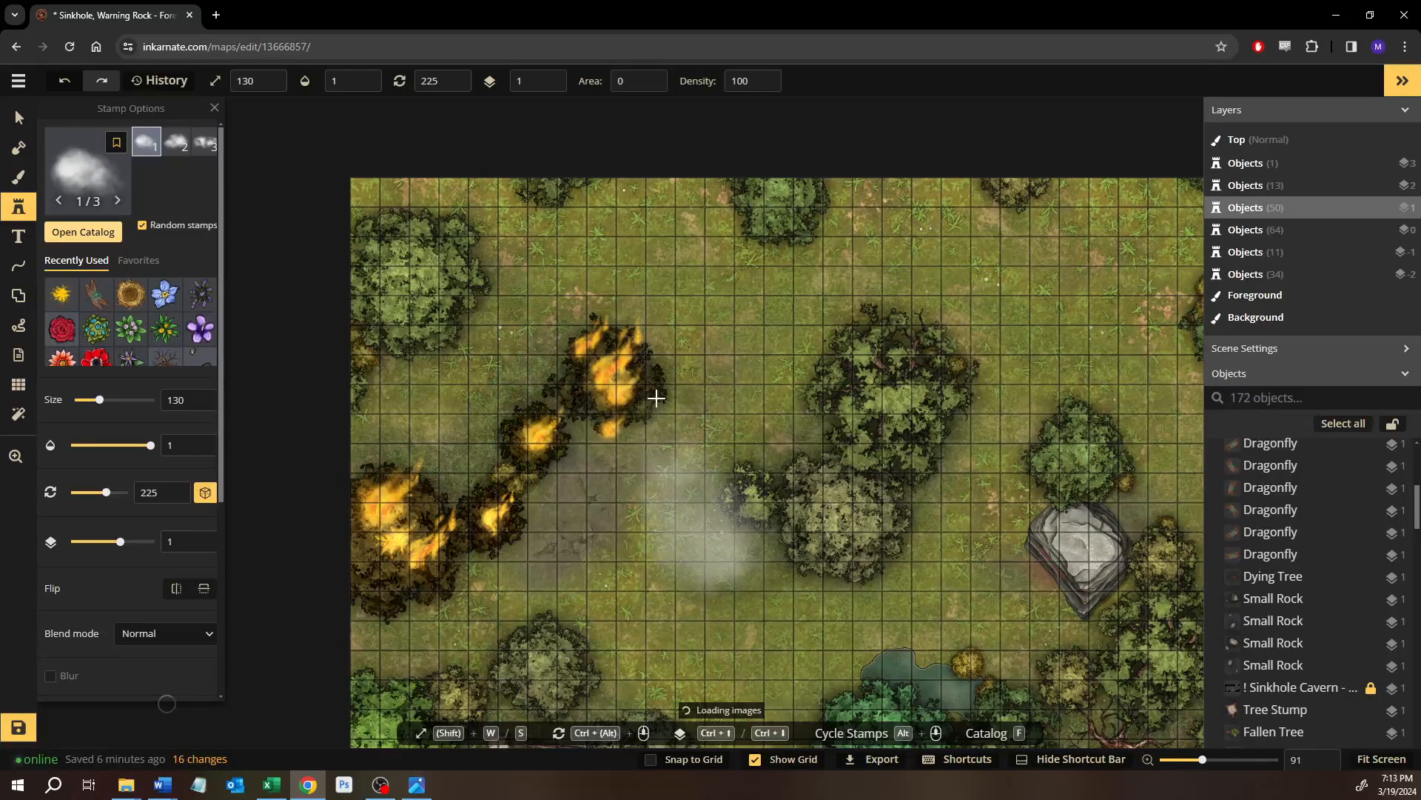
click(673, 518)
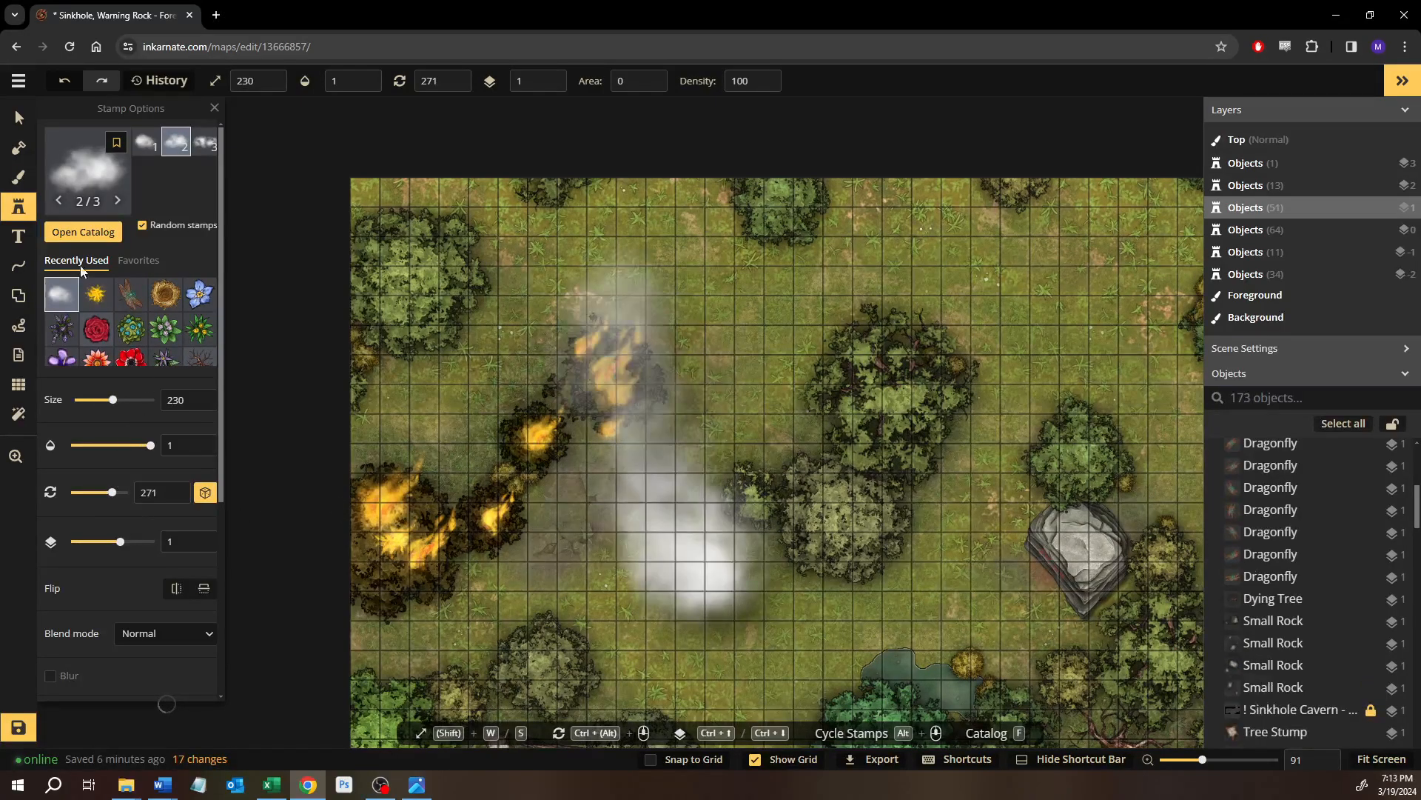
Try a hue of 62 on the cloud stamp prepared for placement.
scroll(140, 603, down, 4)
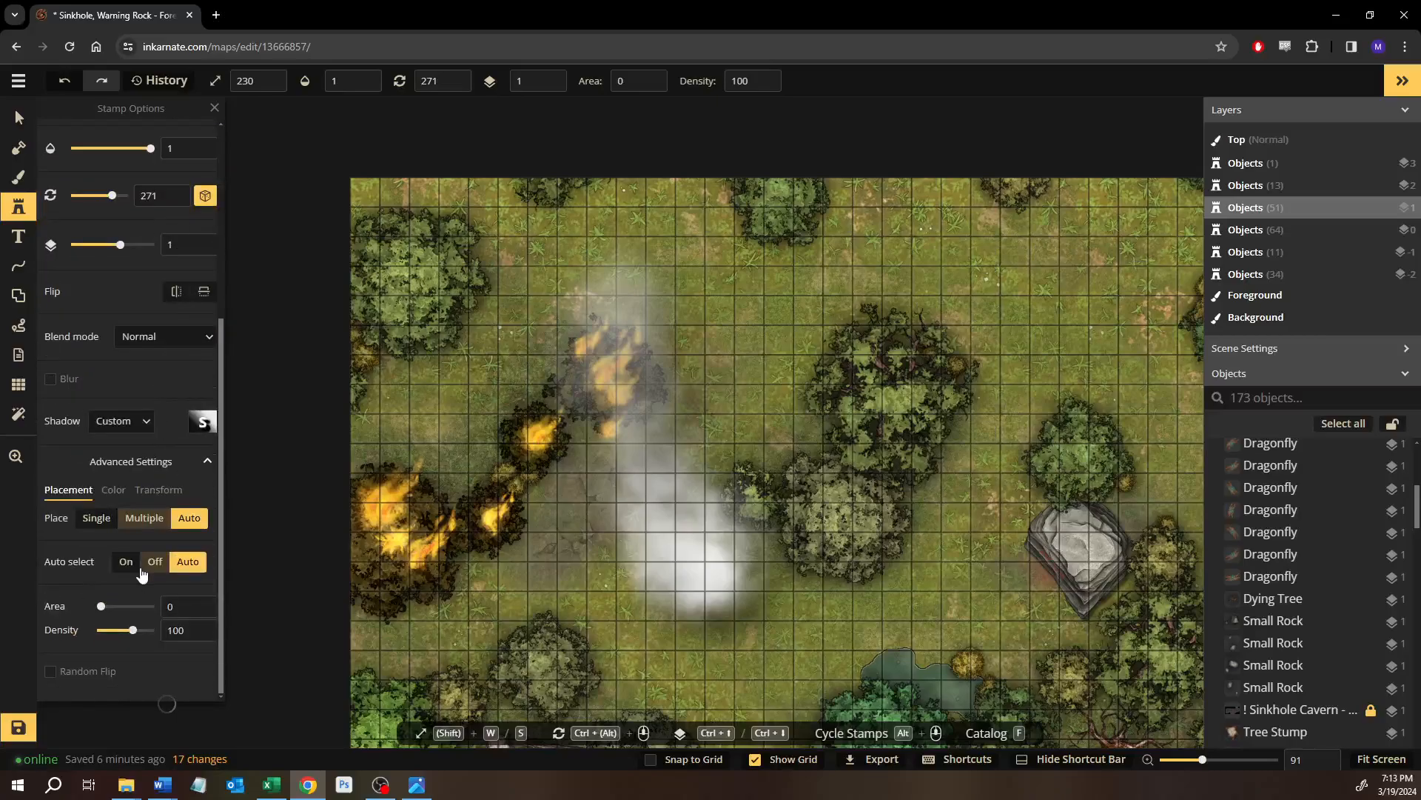
click(113, 489)
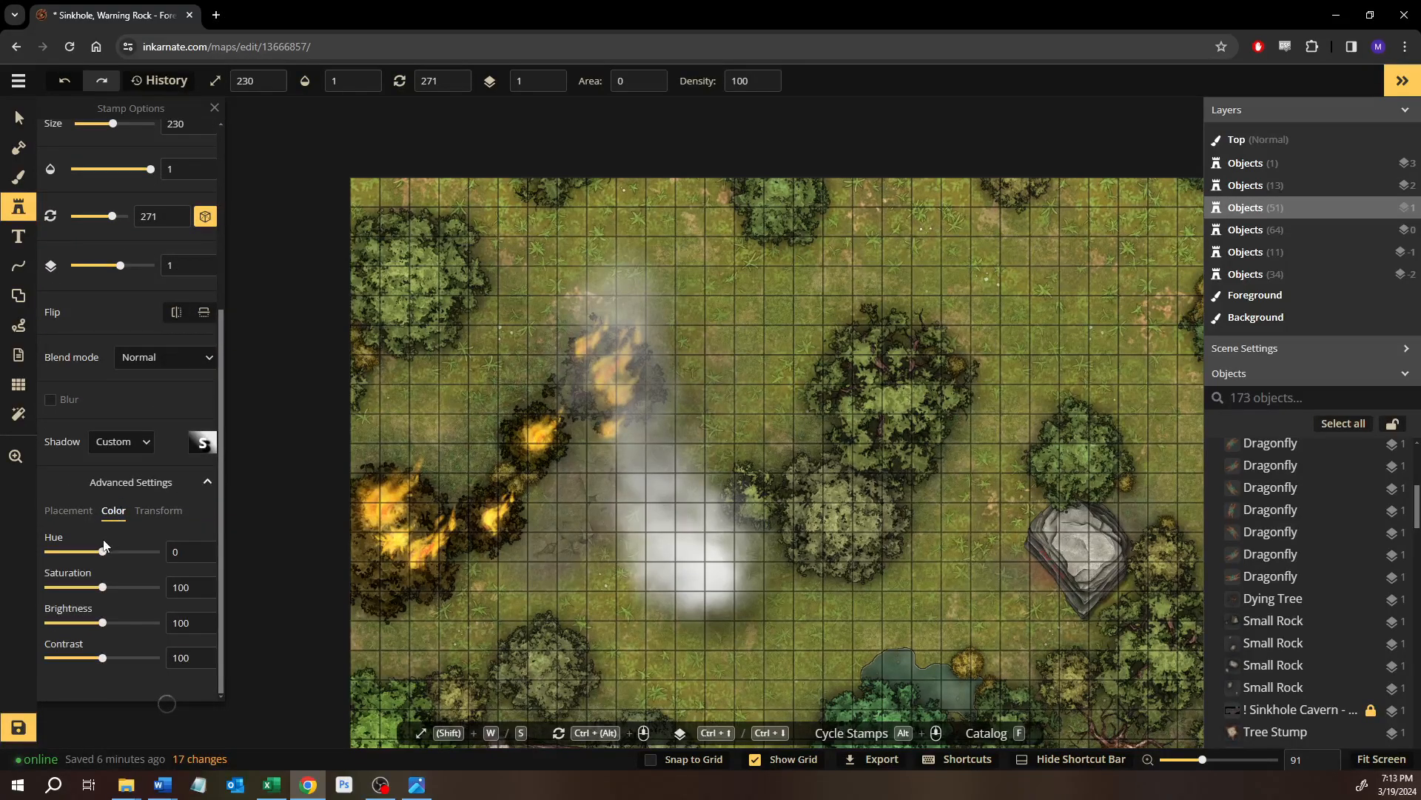
mouse_move(103, 555)
mouse_down()
mouse_move(47, 559)
mouse_move(189, 552)
mouse_move(15, 540)
mouse_move(189, 546)
mouse_move(92, 555)
mouse_move(124, 557)
mouse_up()
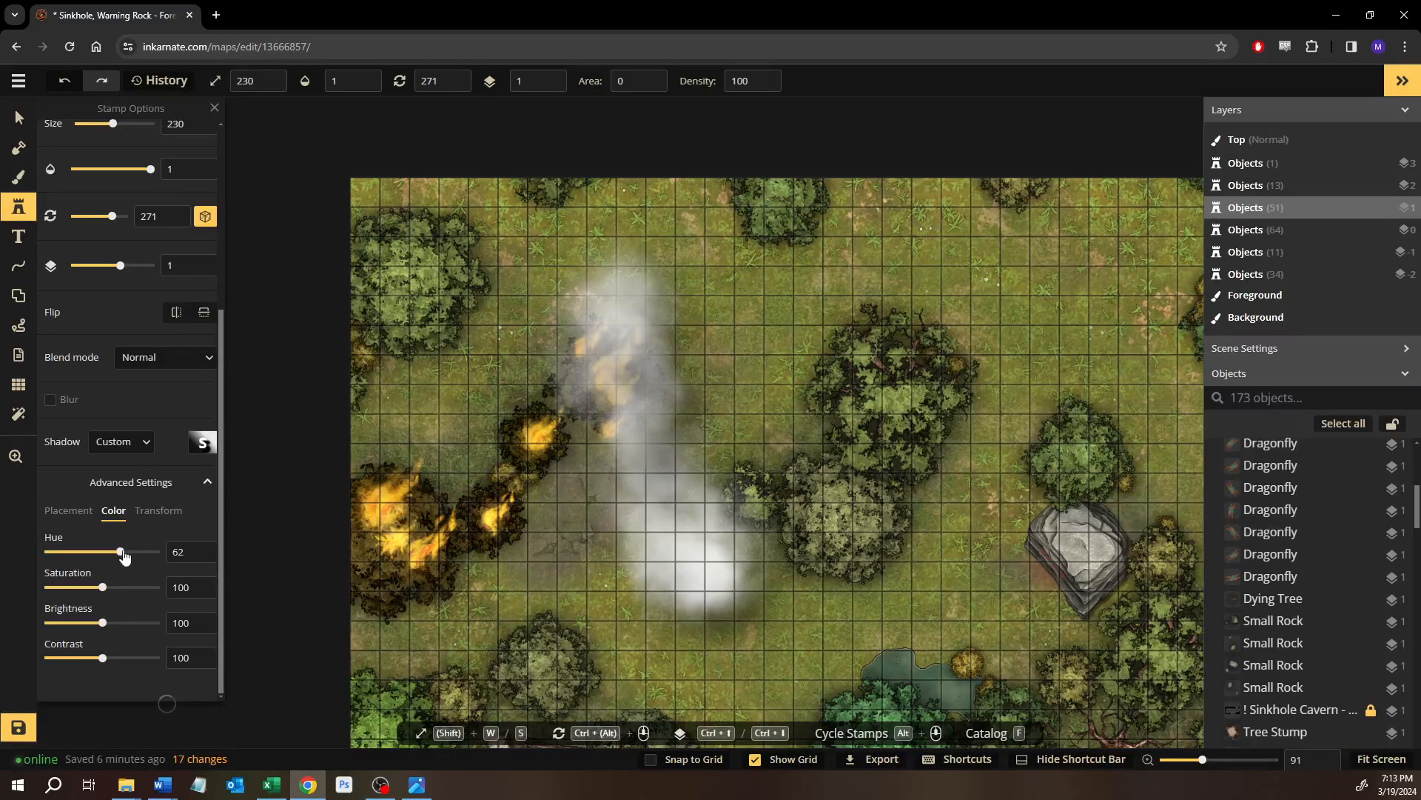
Try hue 180, saturation 200 and brightness 46 on the placed cloud stamp, and delete it.
click(18, 117)
click(702, 548)
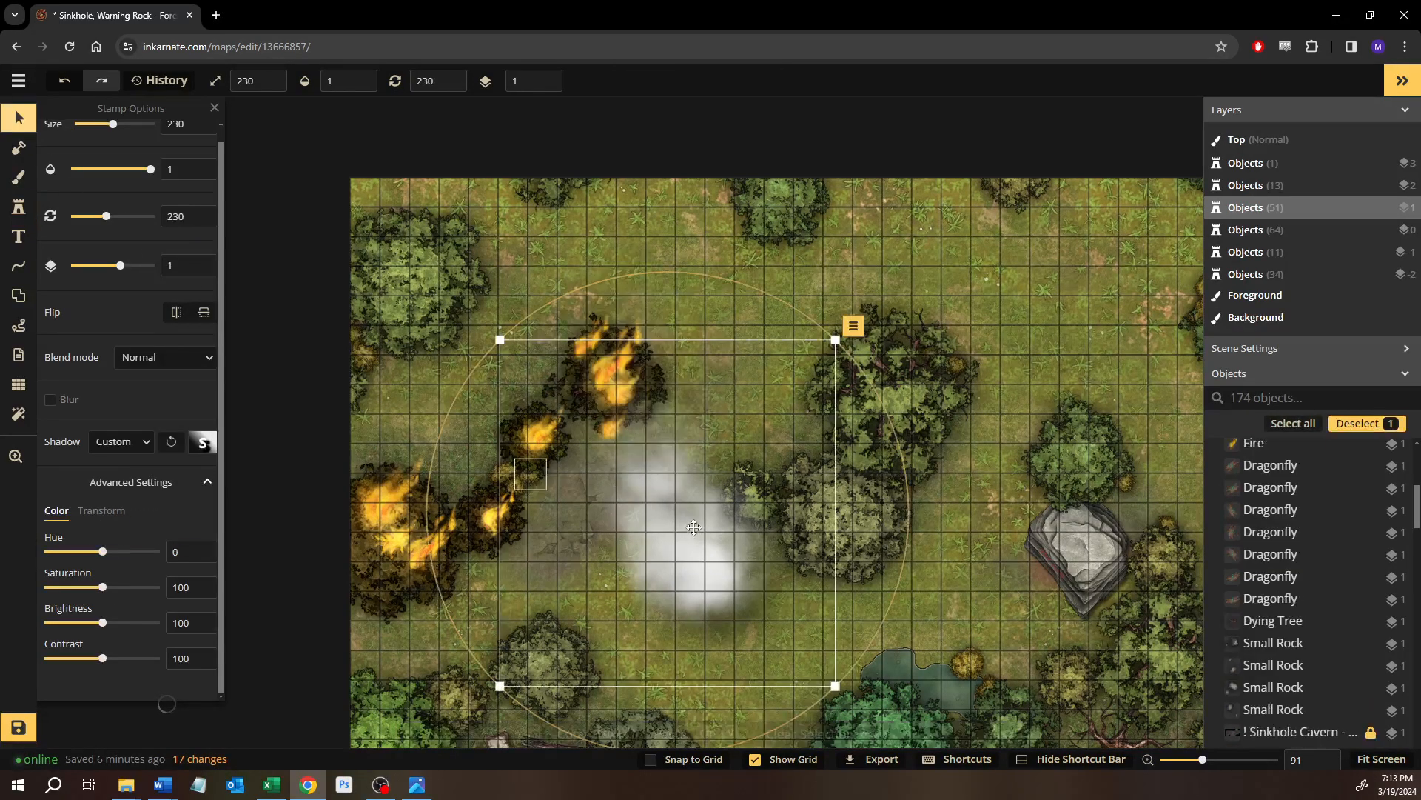
drag(102, 554, 73, 629)
double_click(178, 588)
text(200)
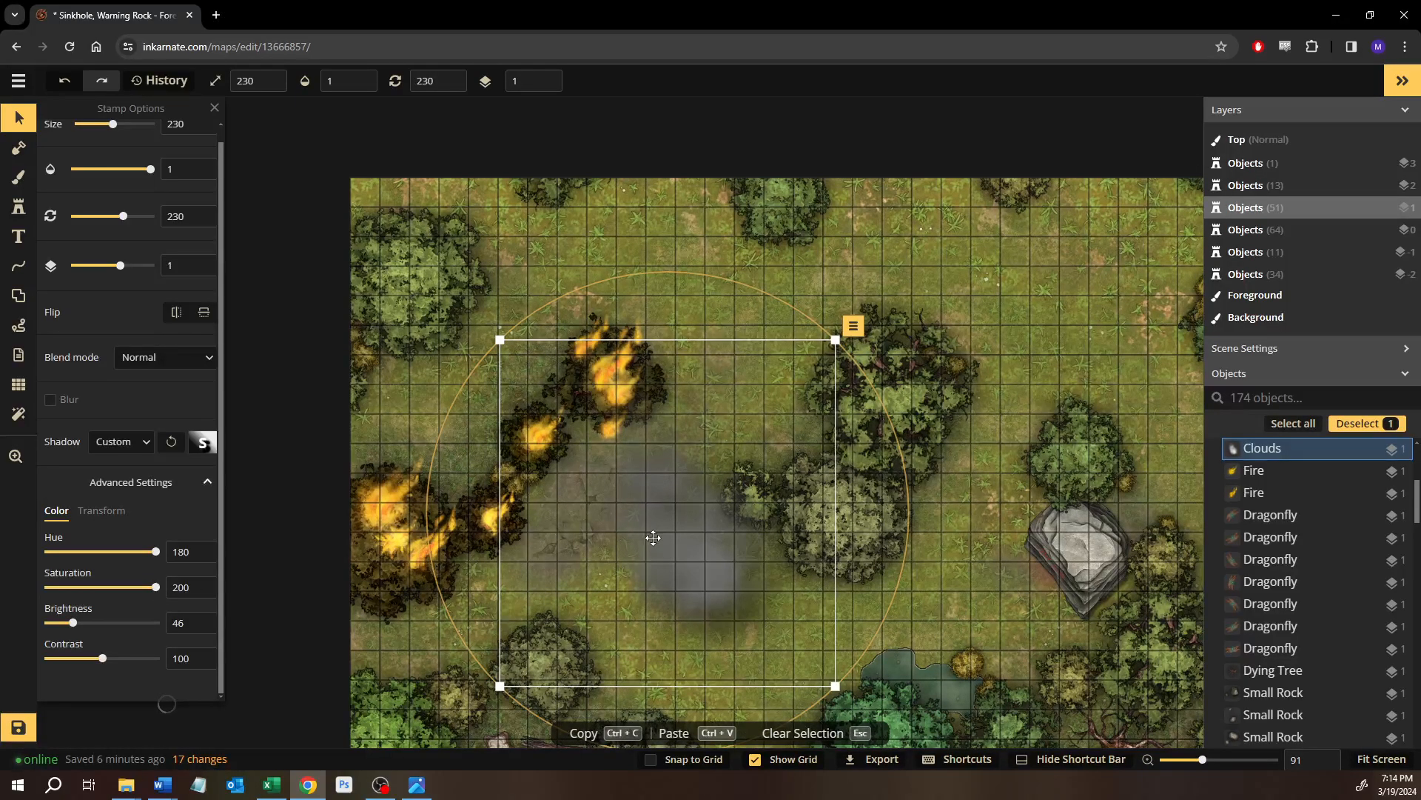
key(Delete)
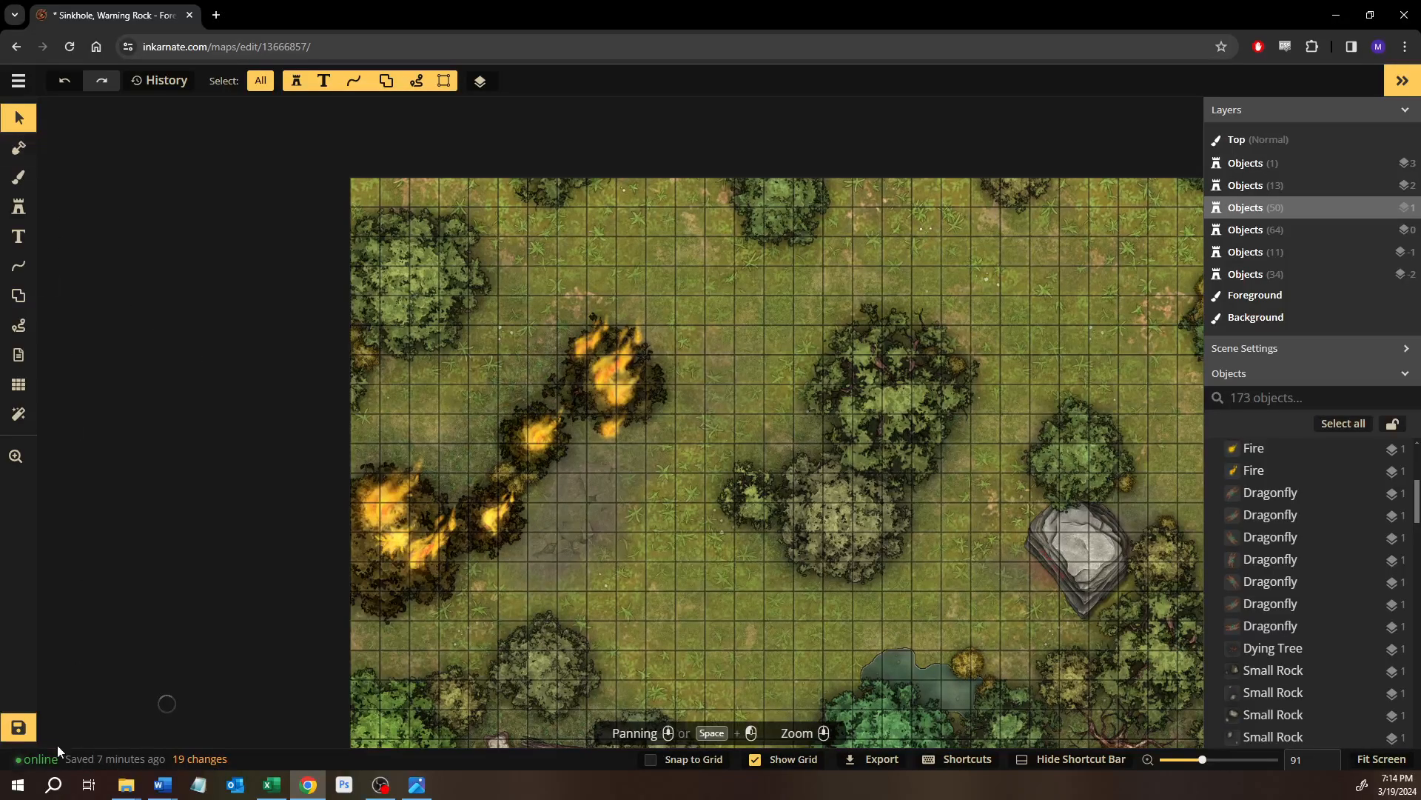
Save the forest fire map and return to the overview of all maps.
key(ctrl+s)
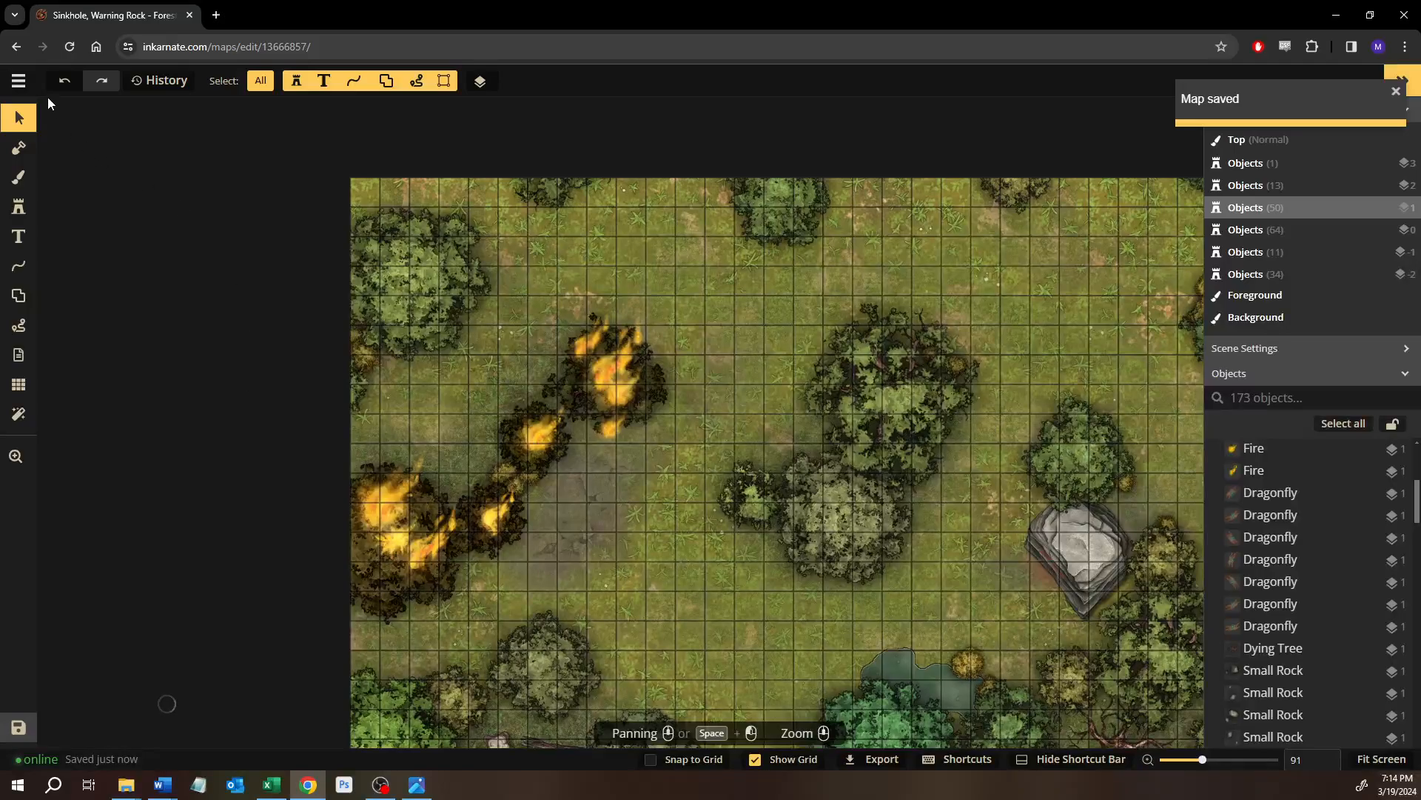
click(19, 80)
click(68, 392)
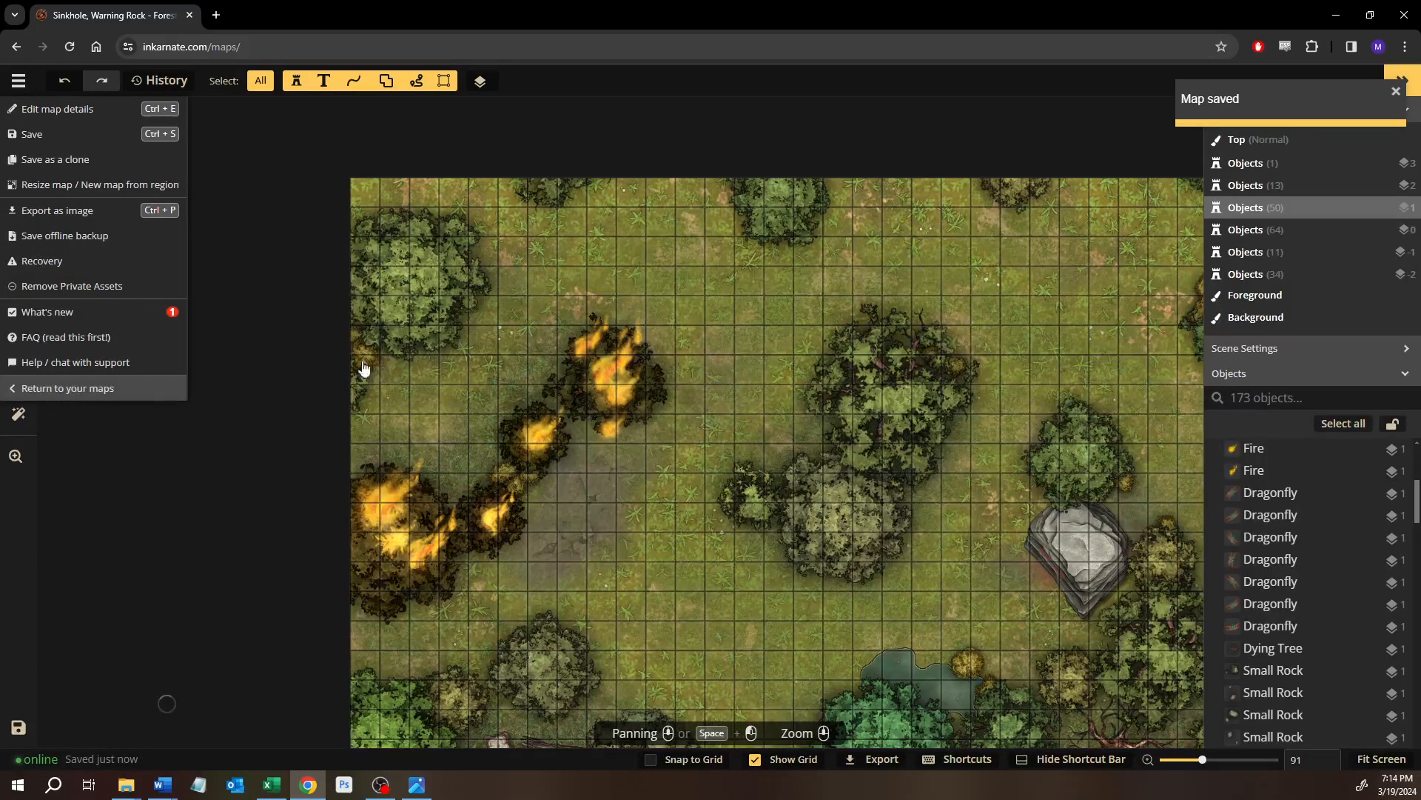
Search the maps for "kehara", view Kehara Desert Oasis - Dragonspeaker and page through the maps that follow it.
click(445, 149)
text(kehara)
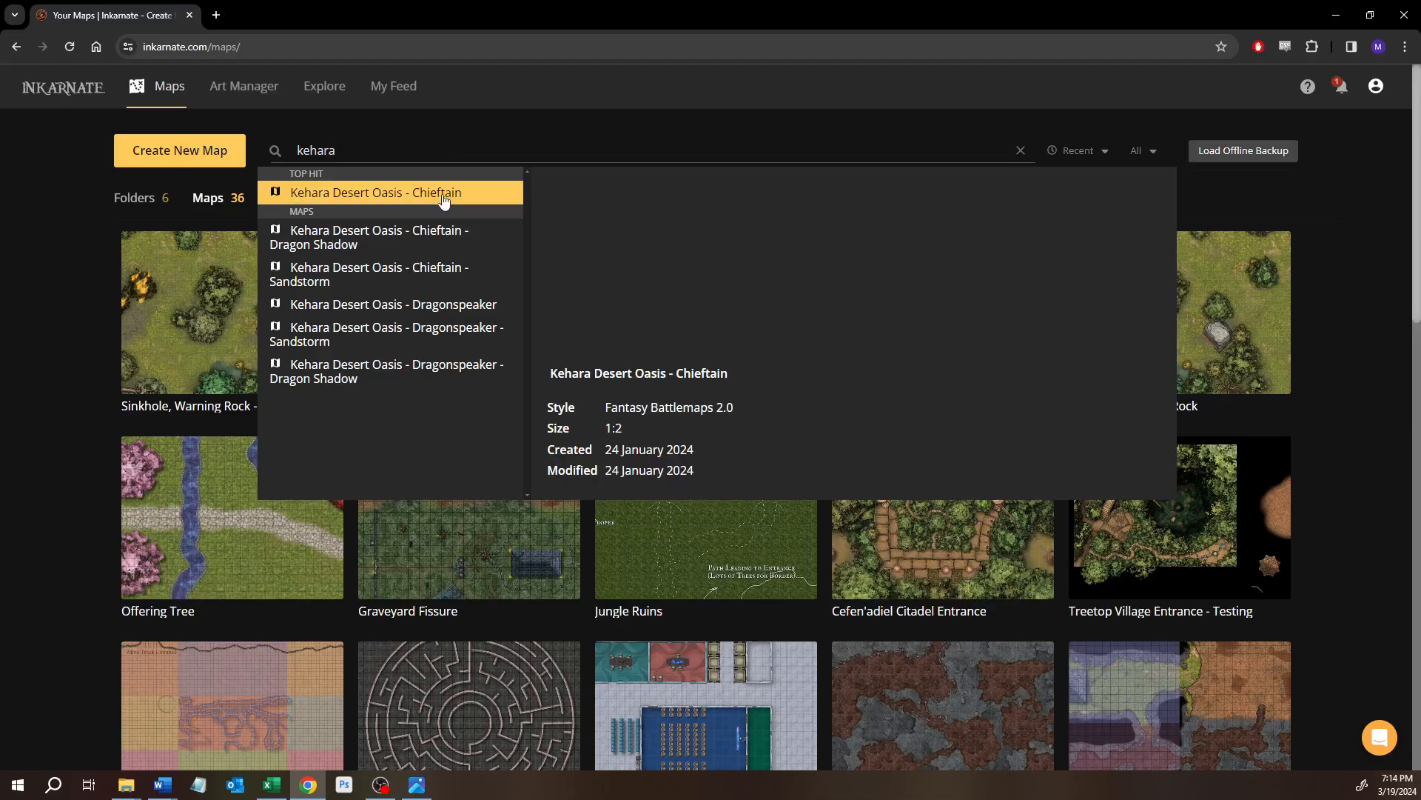
click(445, 305)
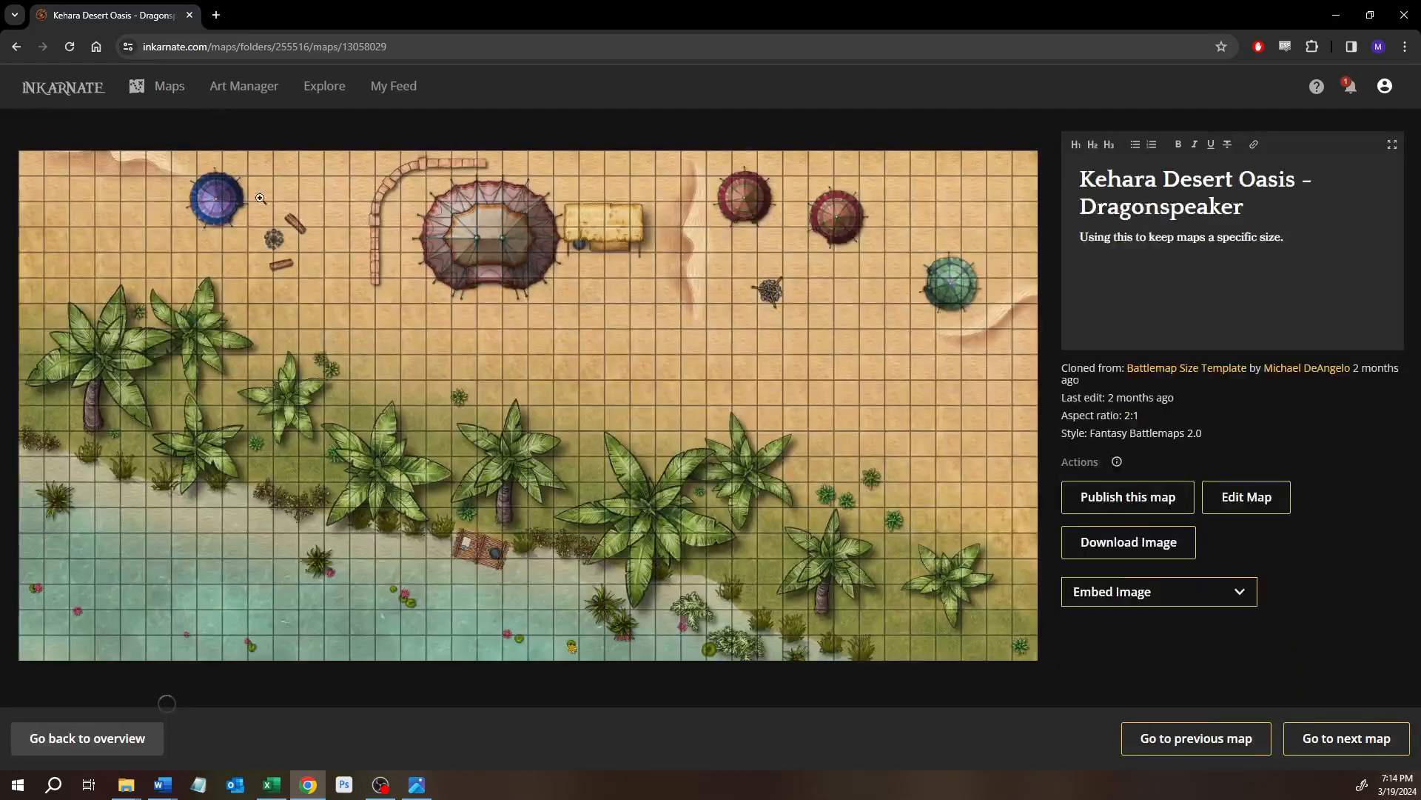
click(1331, 733)
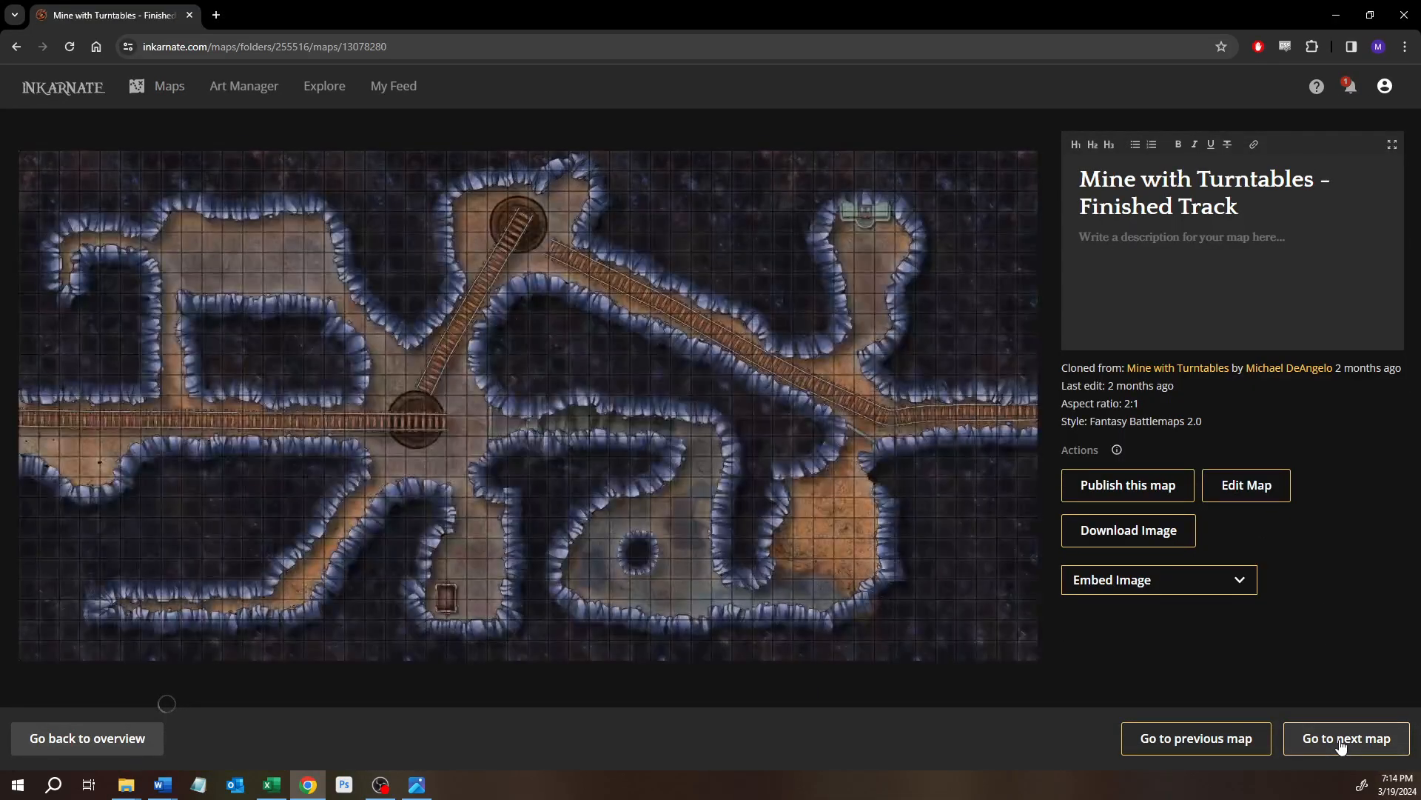
click(1333, 735)
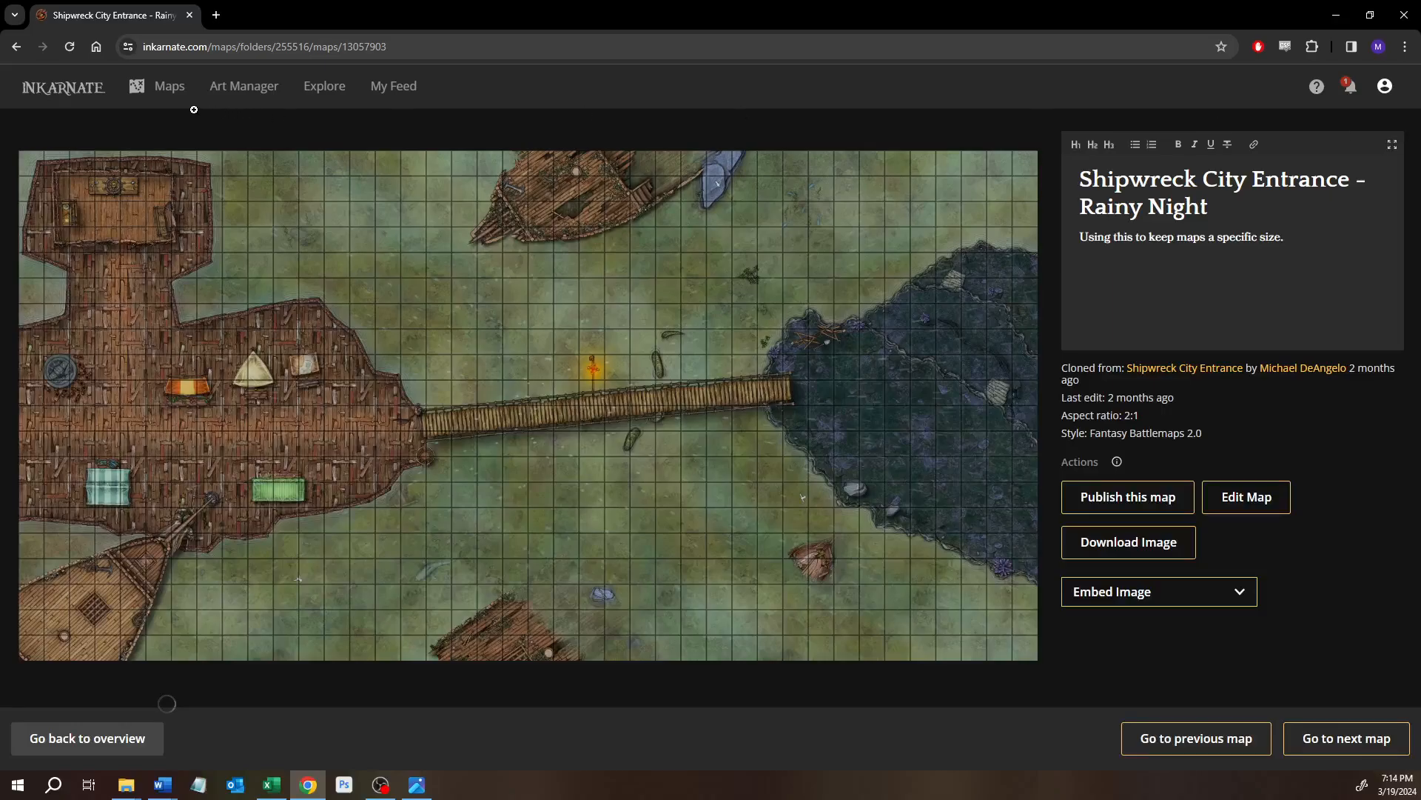
Return to the map overview, search for "oasis" and view Kehara Desert Oasis - Dragonspeaker - Sandstorm.
click(127, 740)
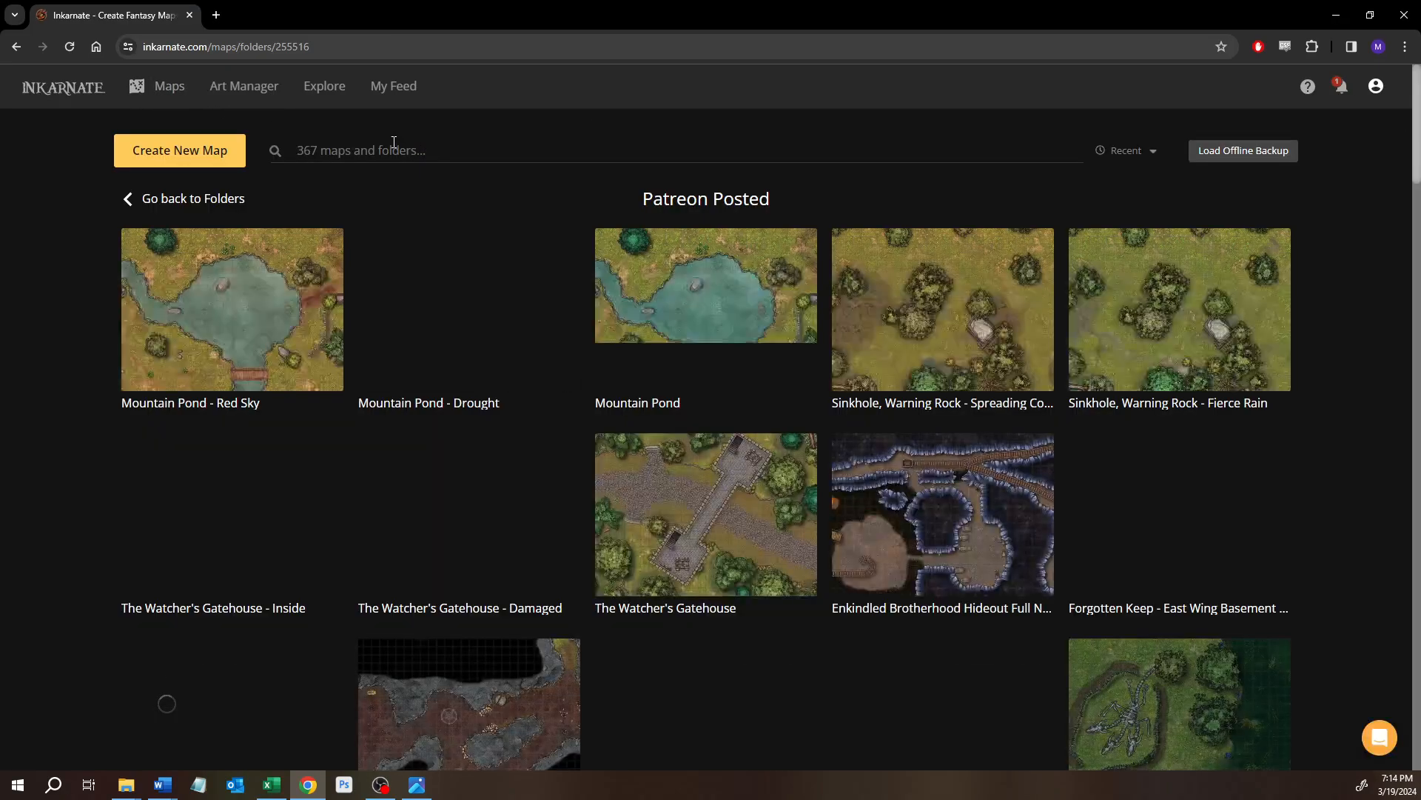
text(oasis)
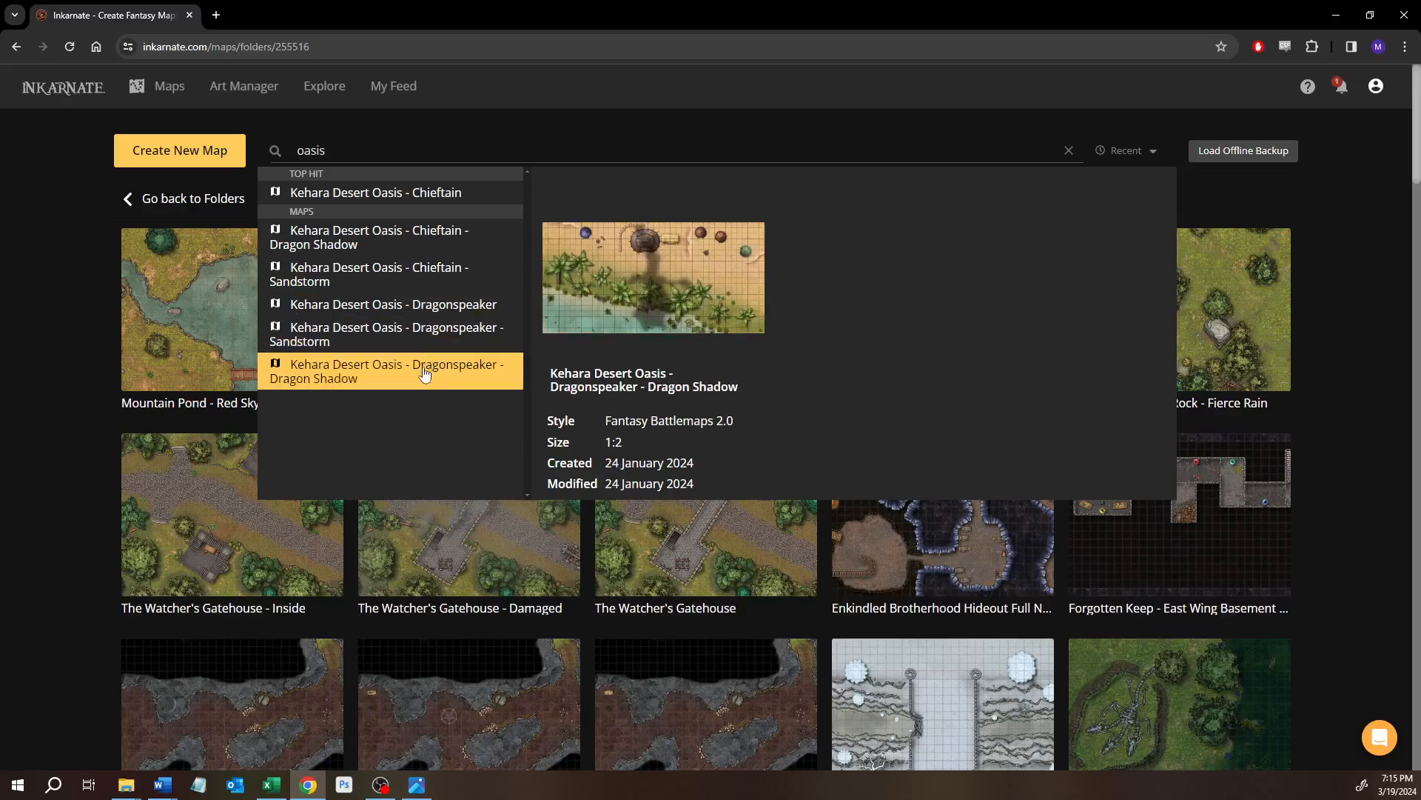
click(401, 336)
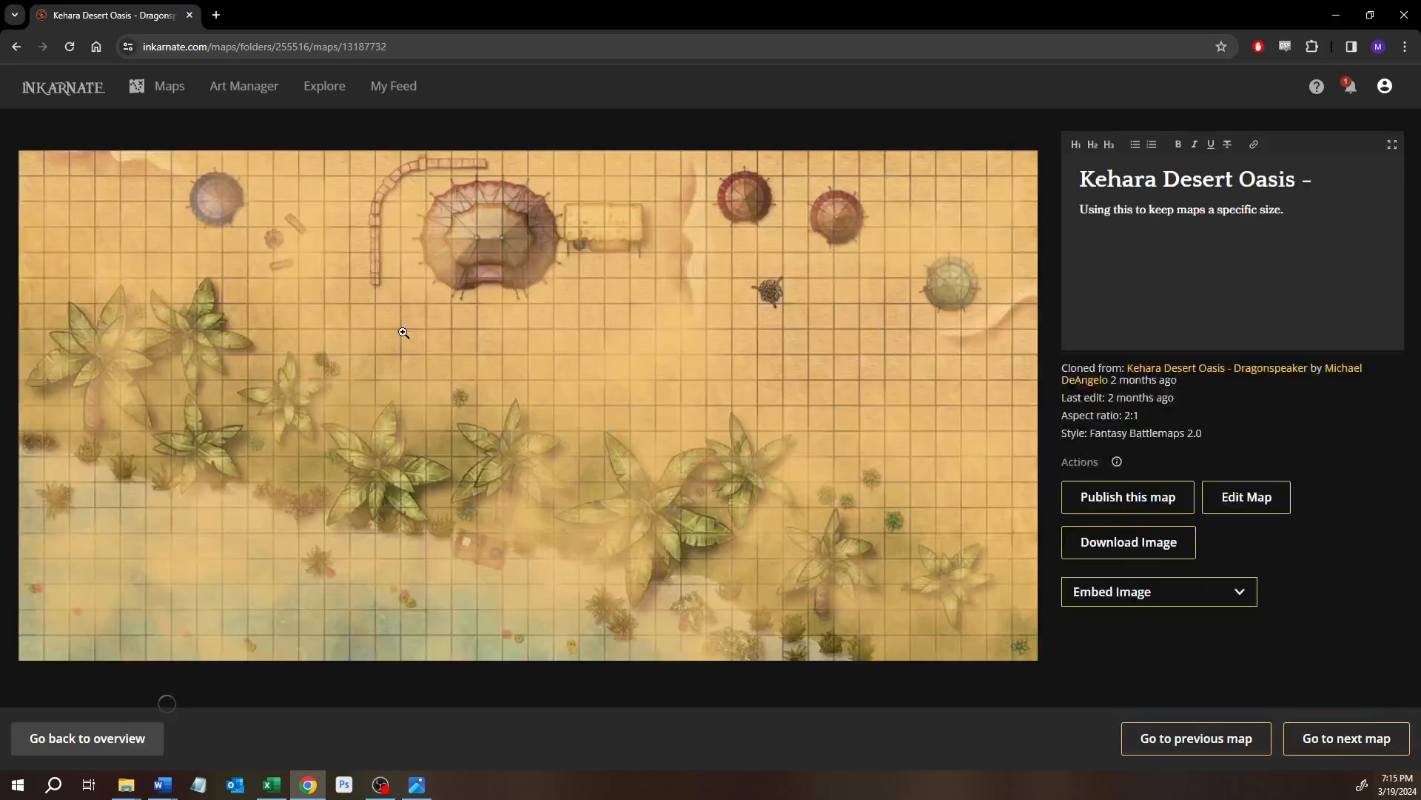
Open the sandstorm map for editing and examine which stamps the locked Sandstorm group contains.
click(1257, 500)
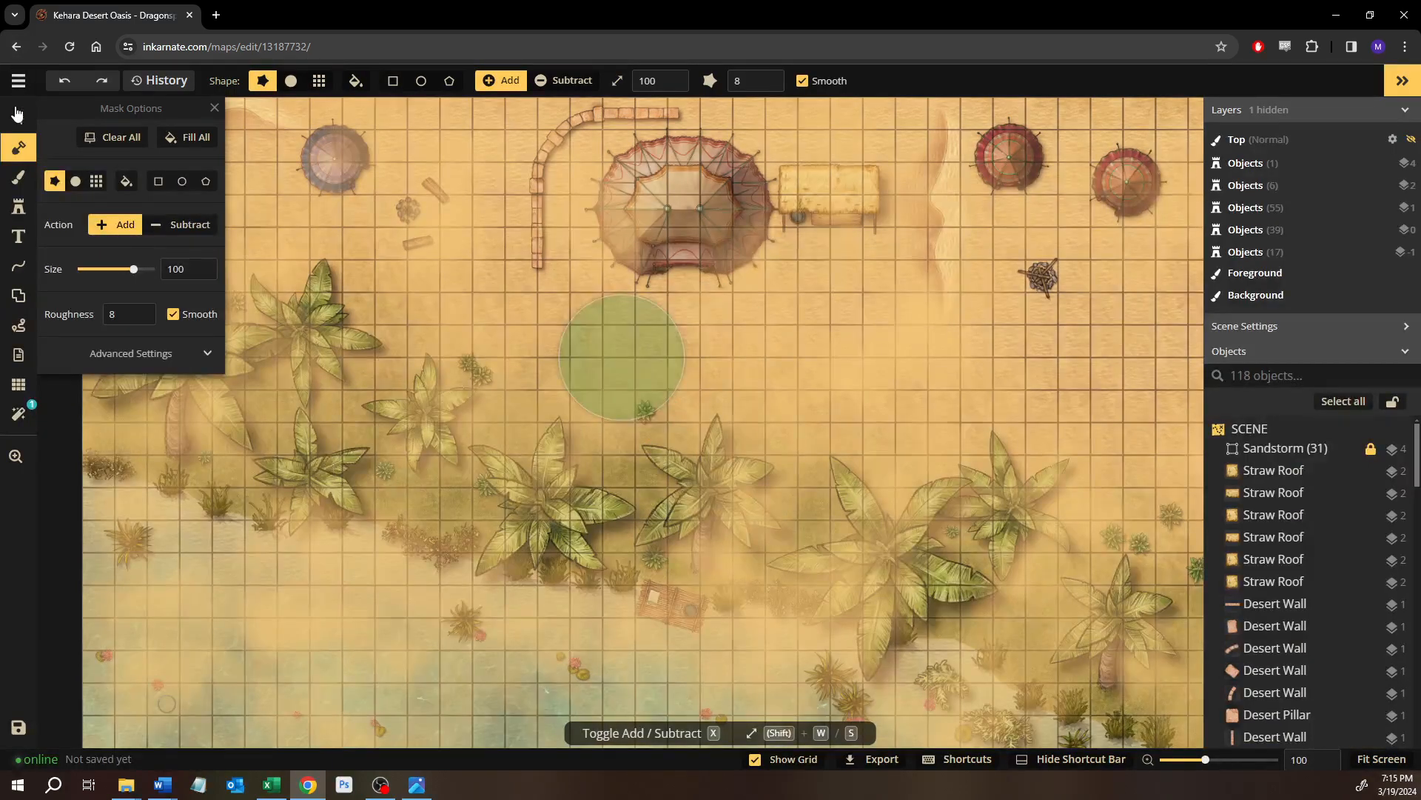
click(13, 113)
scroll(1269, 567, down, 2)
scroll(1274, 568, up, 2)
double_click(1277, 449)
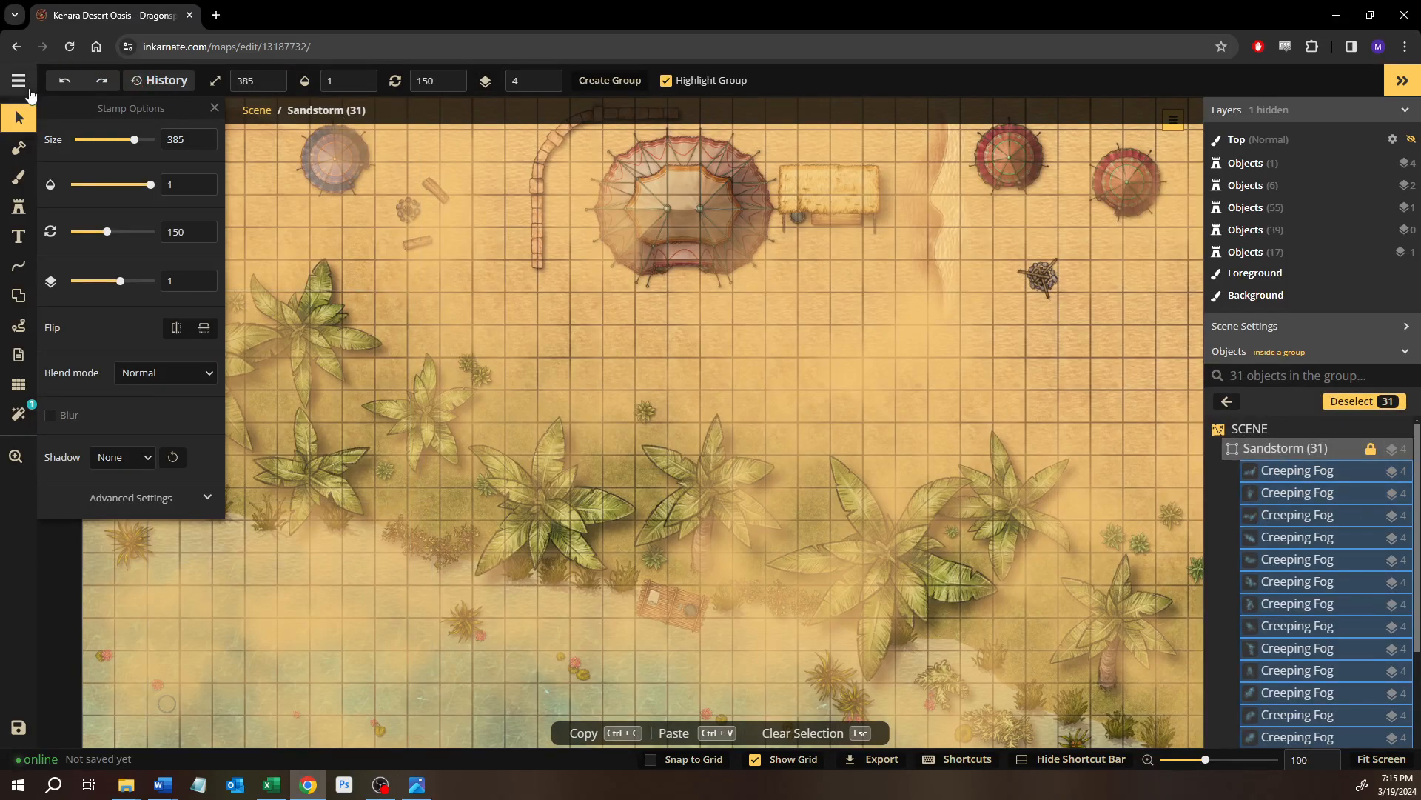
Leave the sandstorm map and reopen Sinkhole, Warning Rock - Forest Fire for editing.
click(18, 80)
click(46, 389)
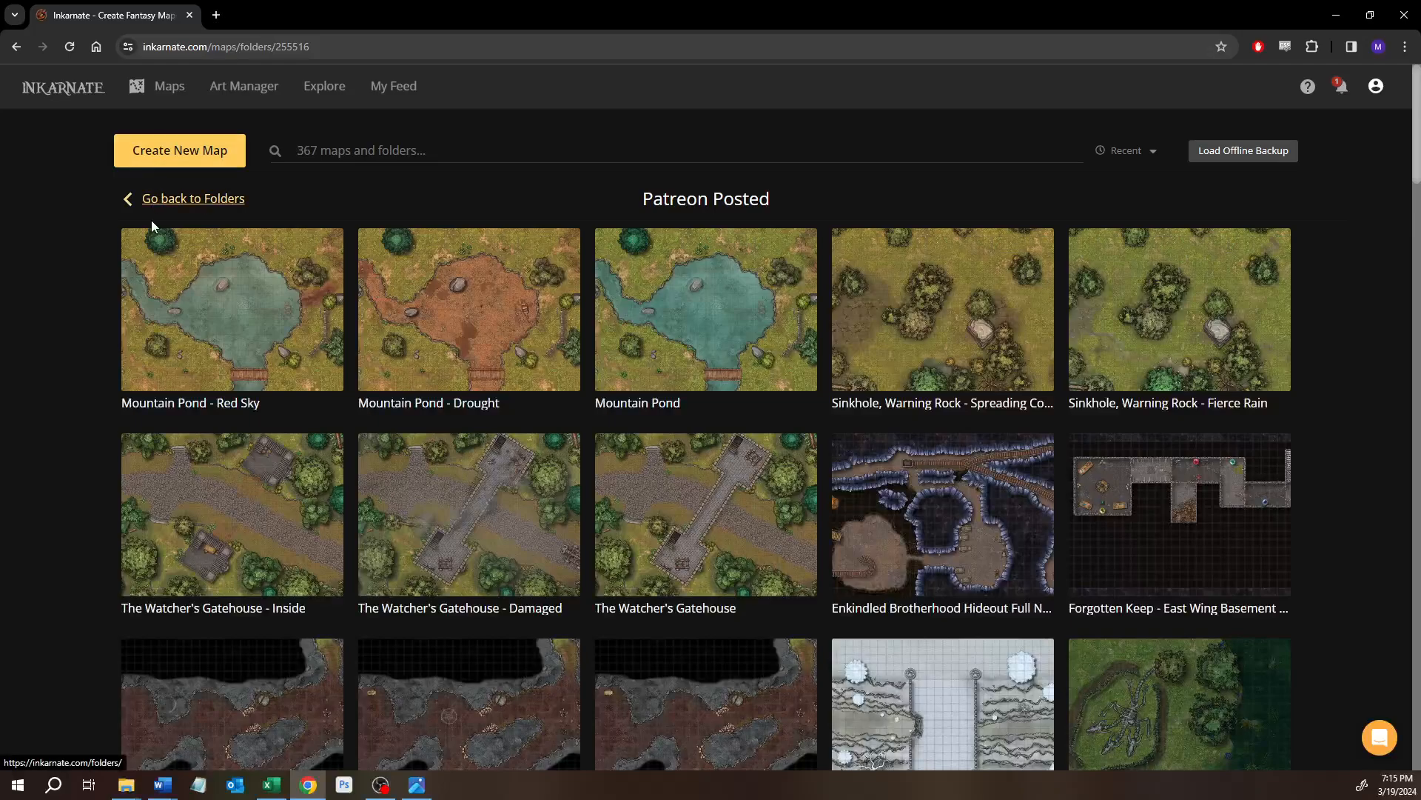
click(152, 199)
click(207, 200)
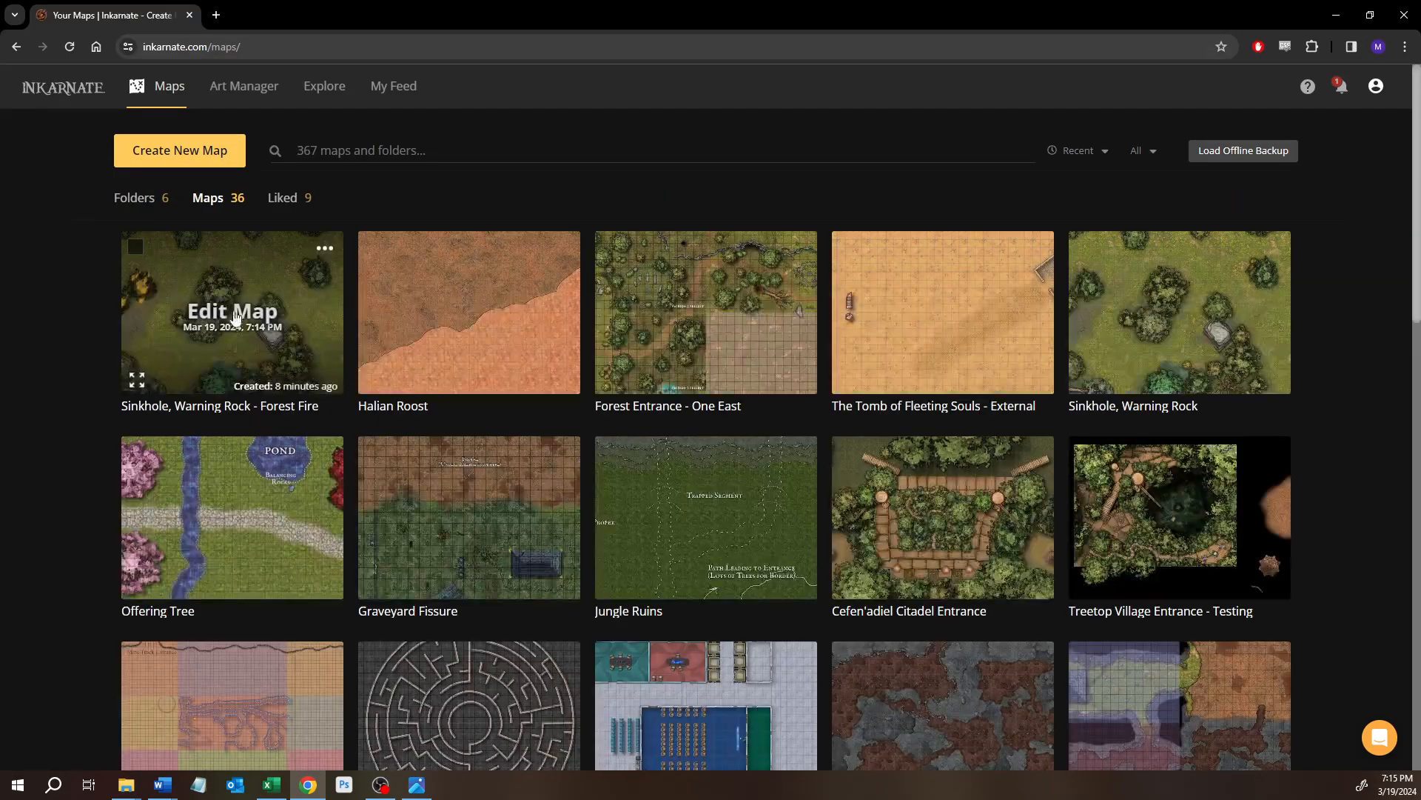
click(239, 311)
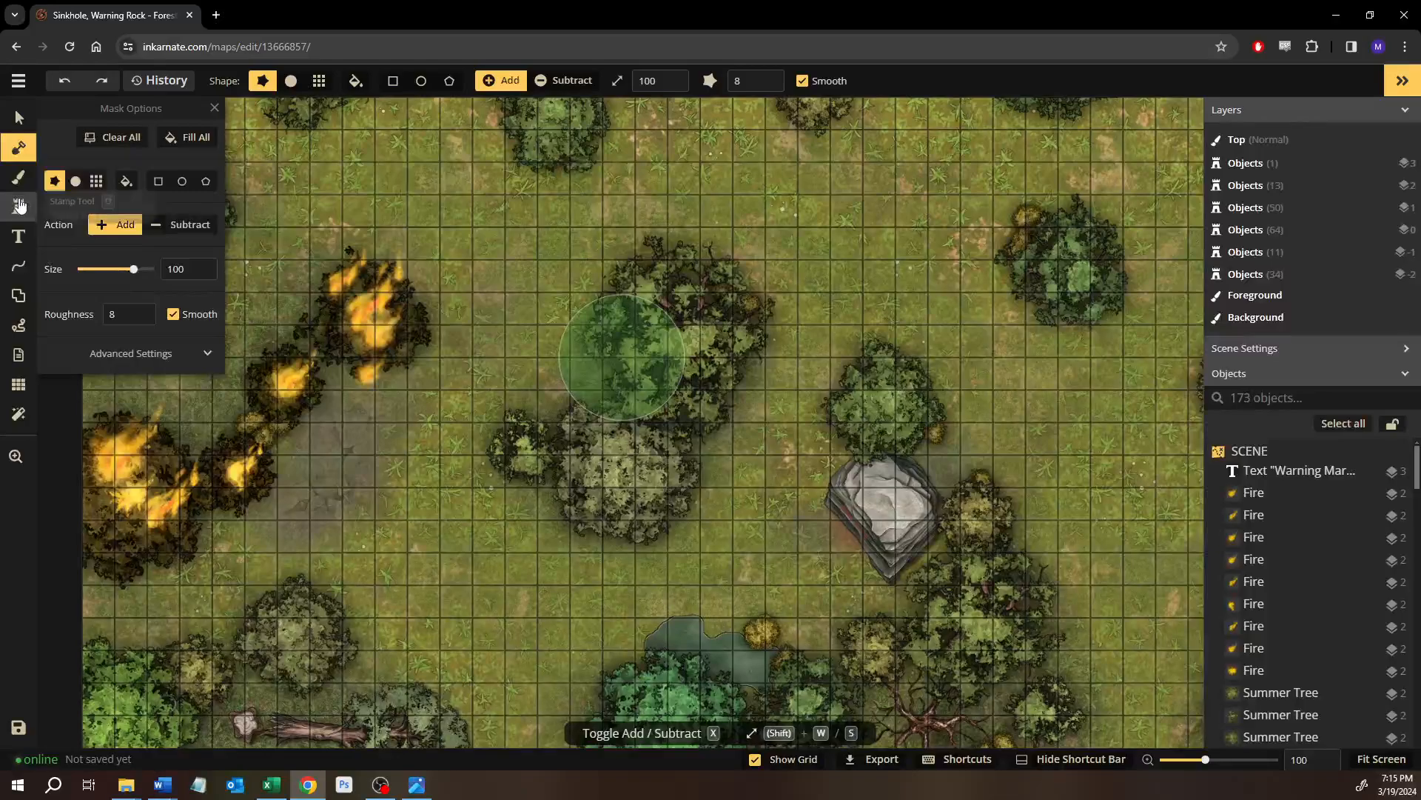
Open the stamp catalog and search Fantasy Battlemaps 2.0 for "blur".
click(17, 210)
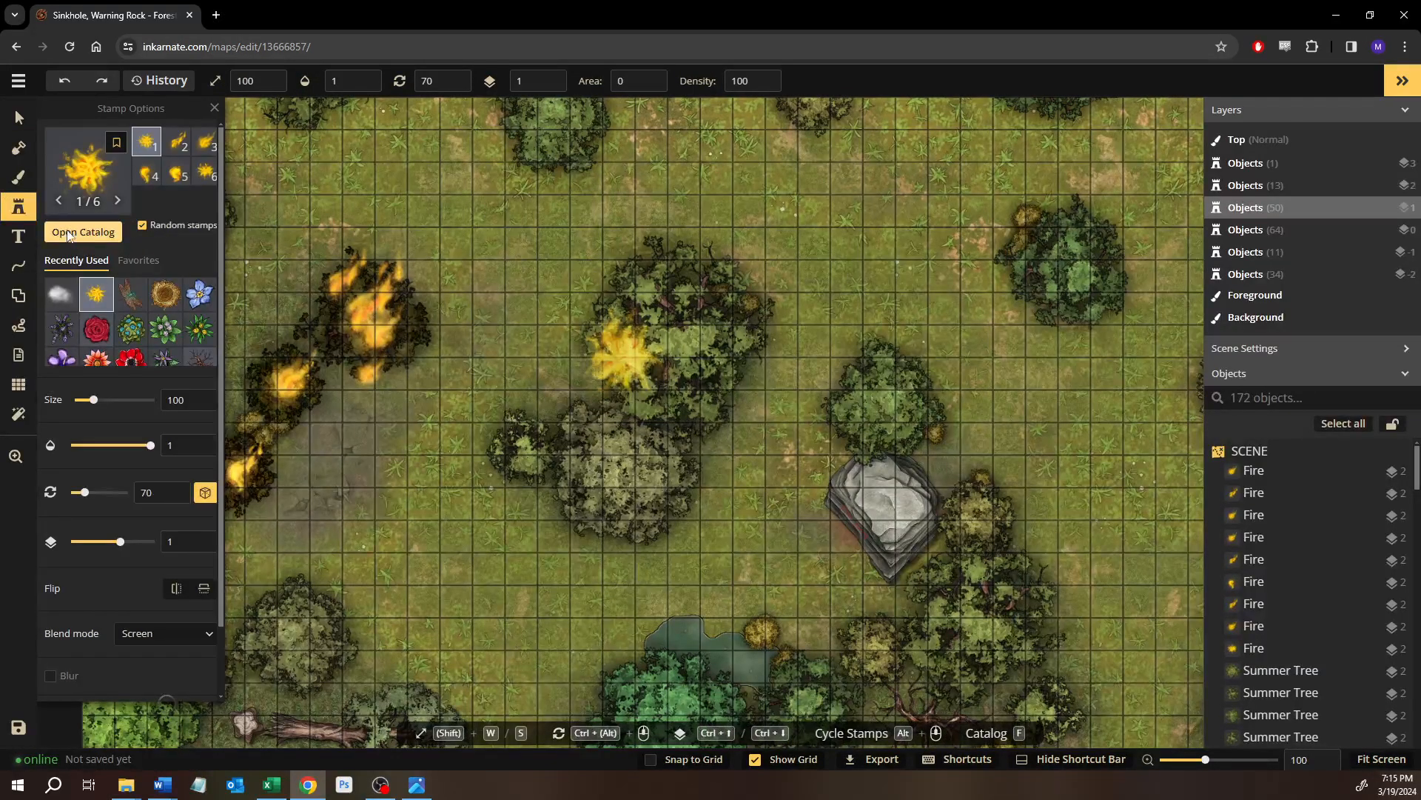
click(68, 232)
text(s)
key(BackSpace)
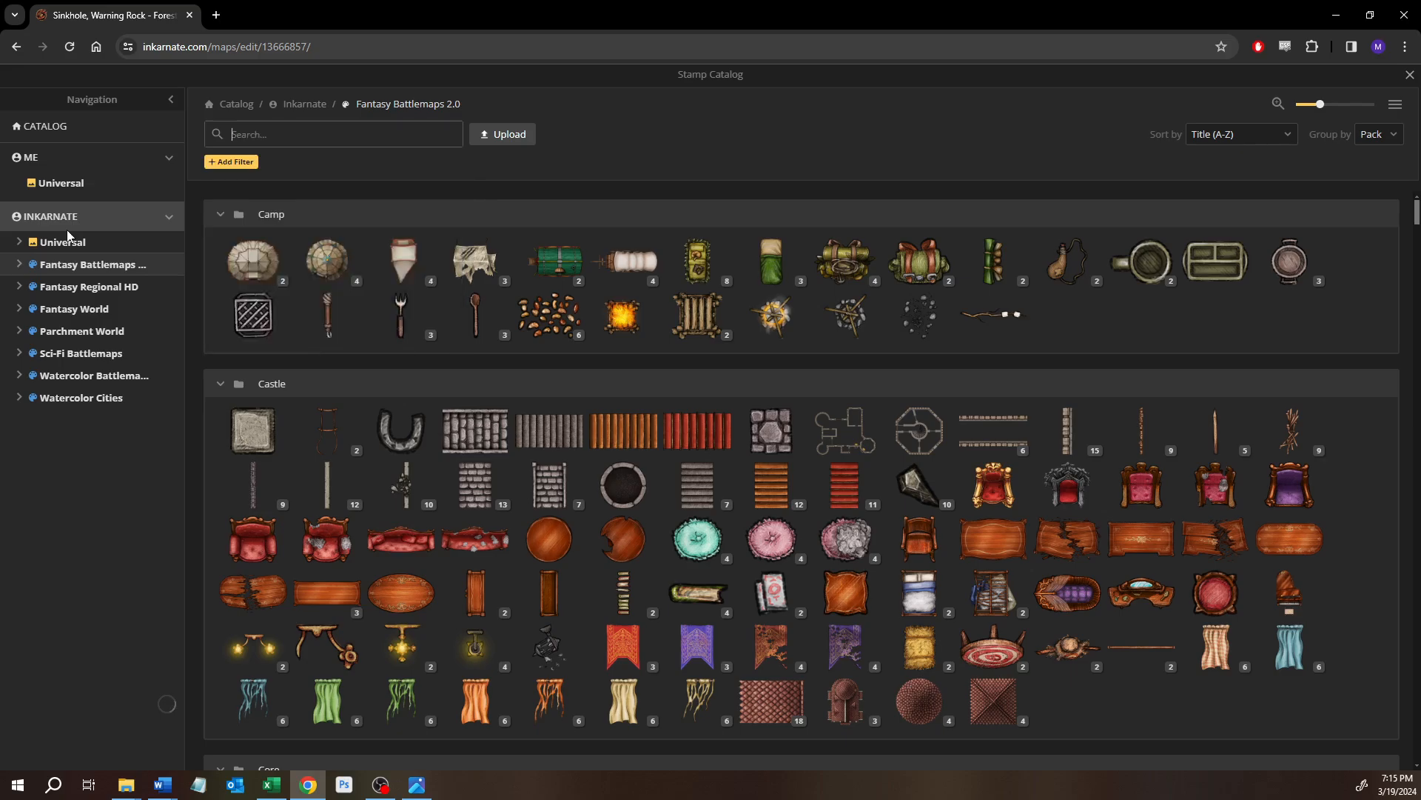
text(blu)
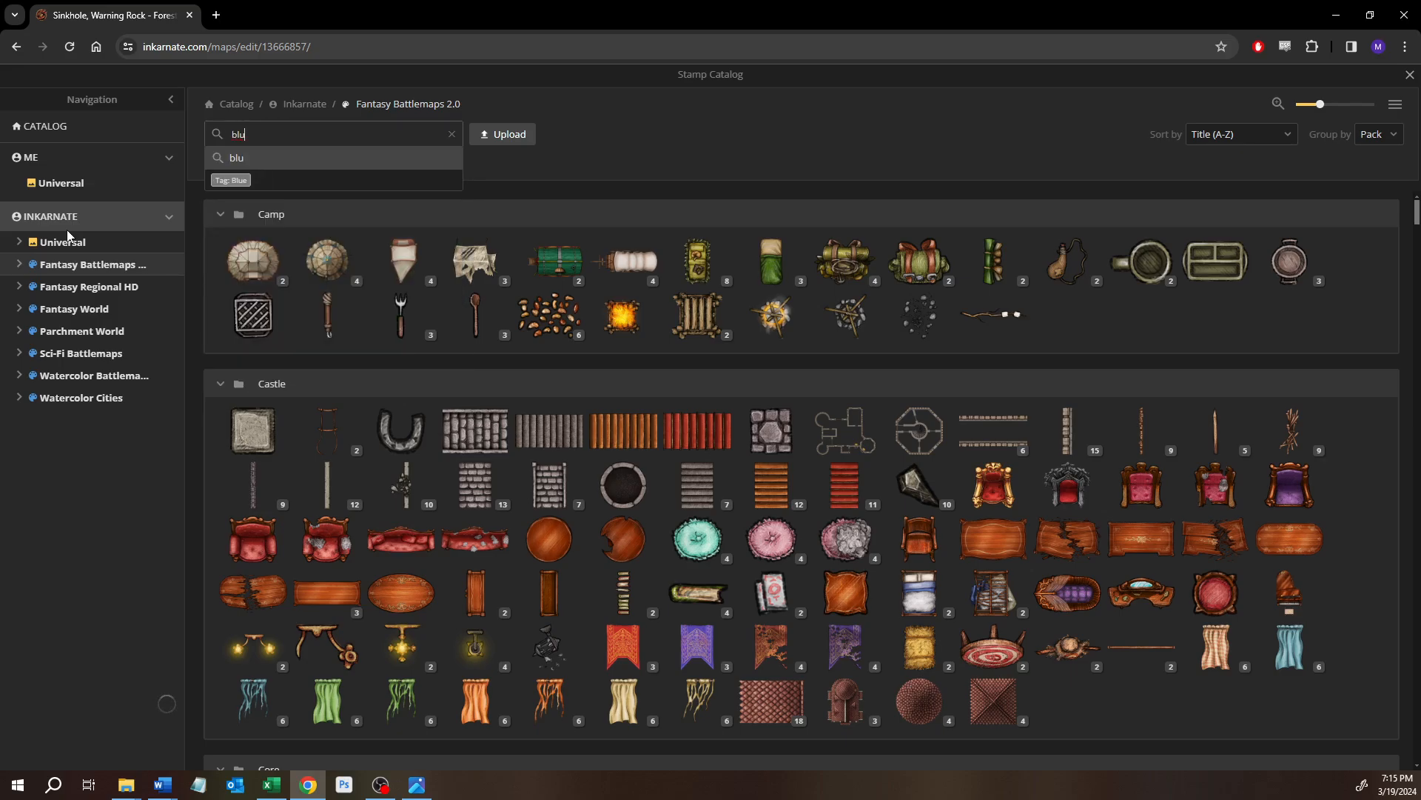
text(r)
key(Return)
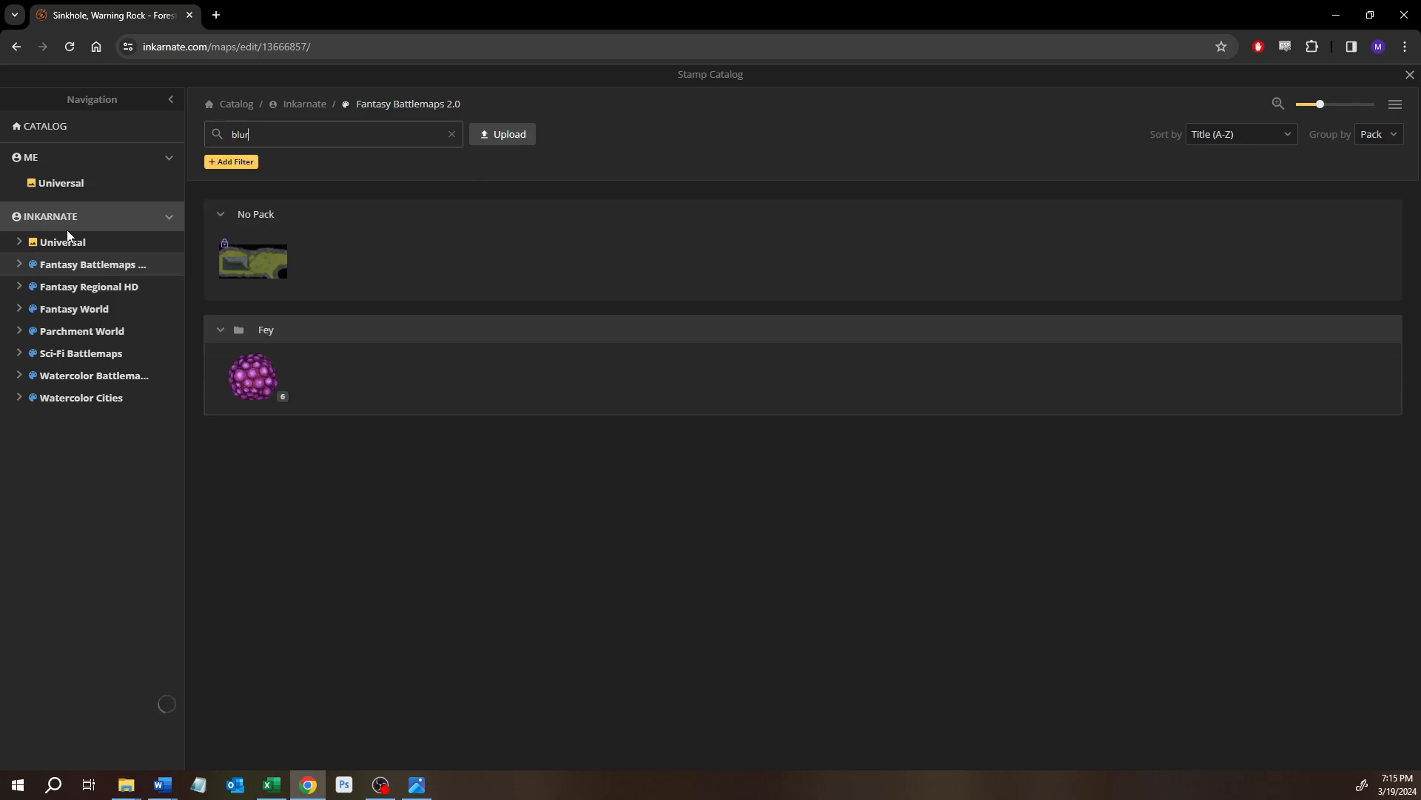
Search the stamp catalog for "fog" and choose the Gothic Horror fog stamp.
key(BackSpace)
key(BackSpace)
key(BackSpace)
key(BackSpace)
text(fg)
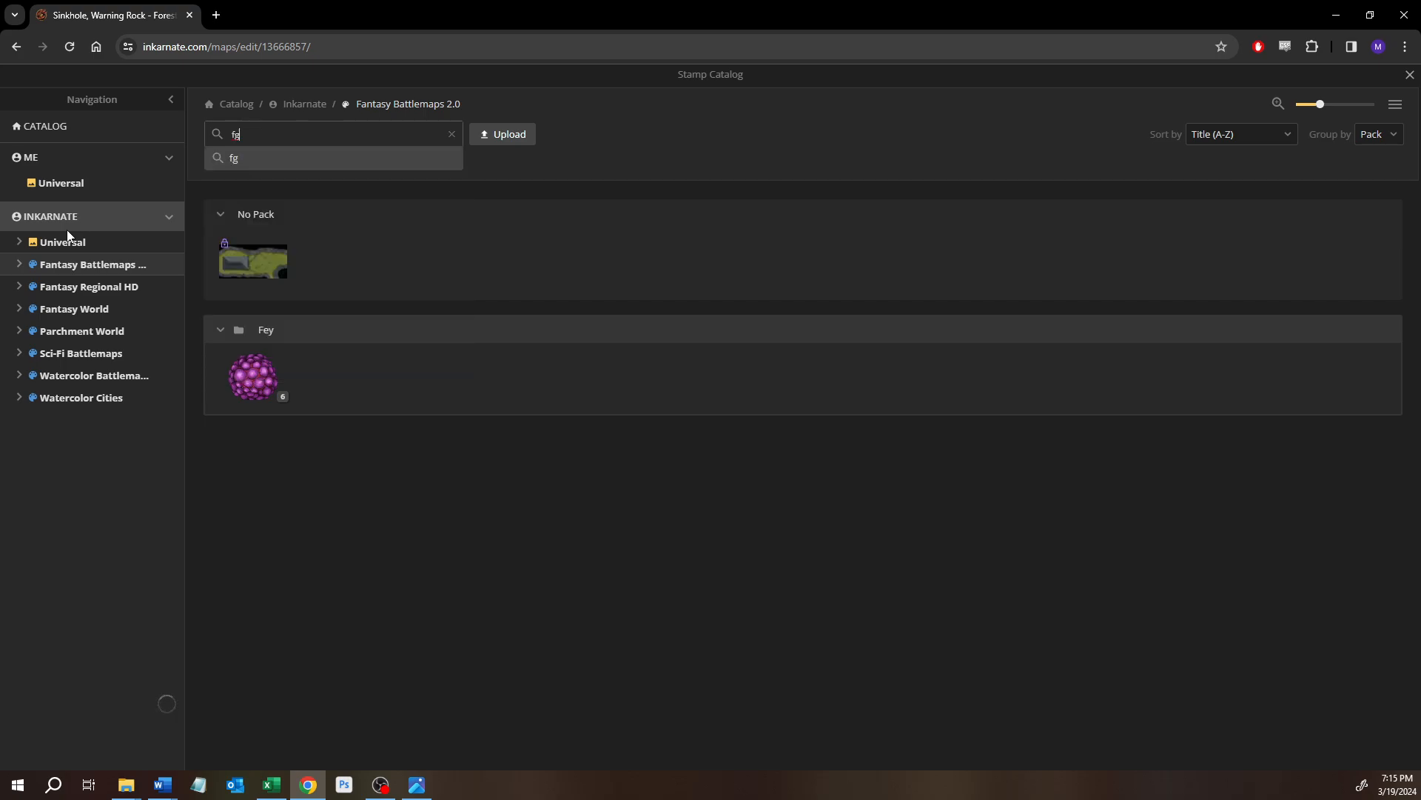
key(BackSpace)
text(o)
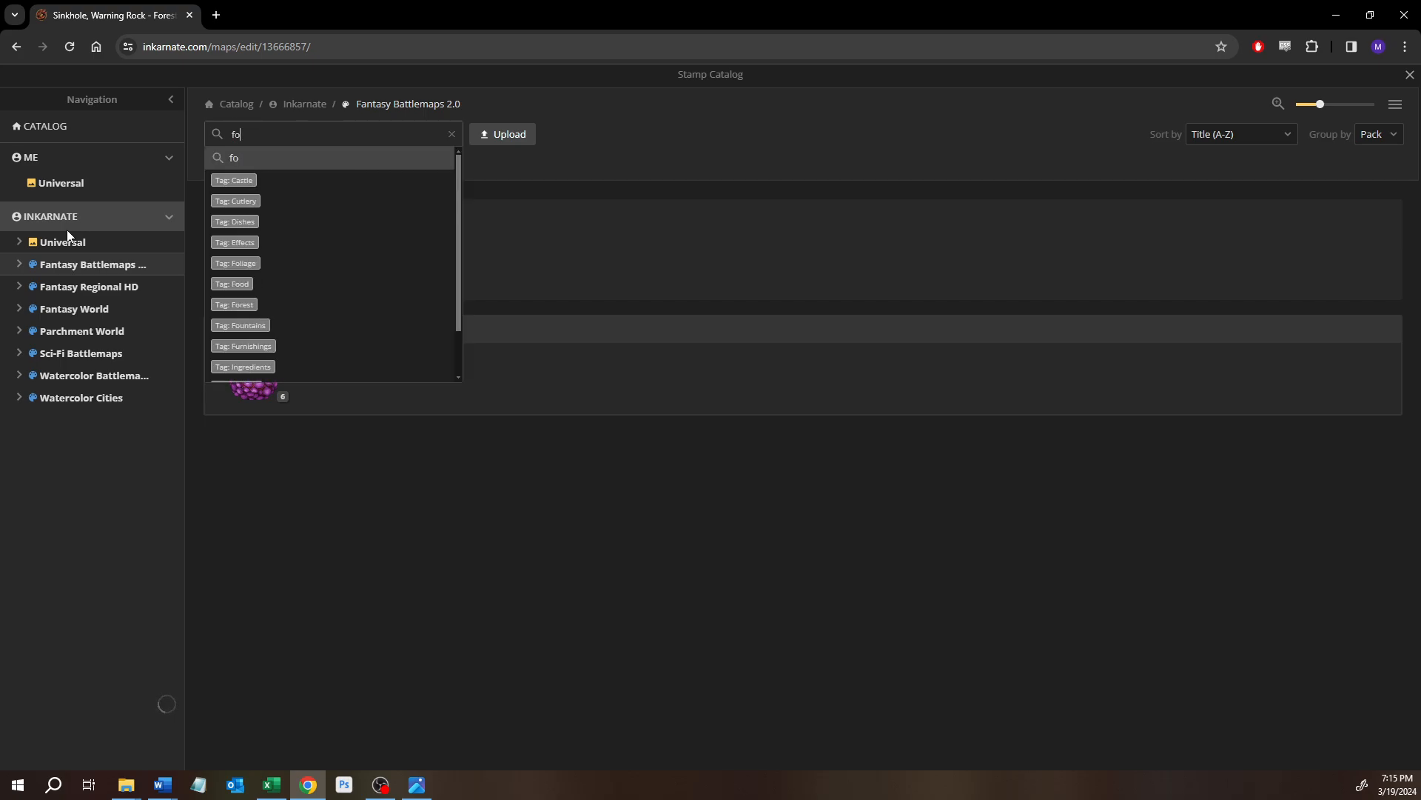
text(g)
key(Return)
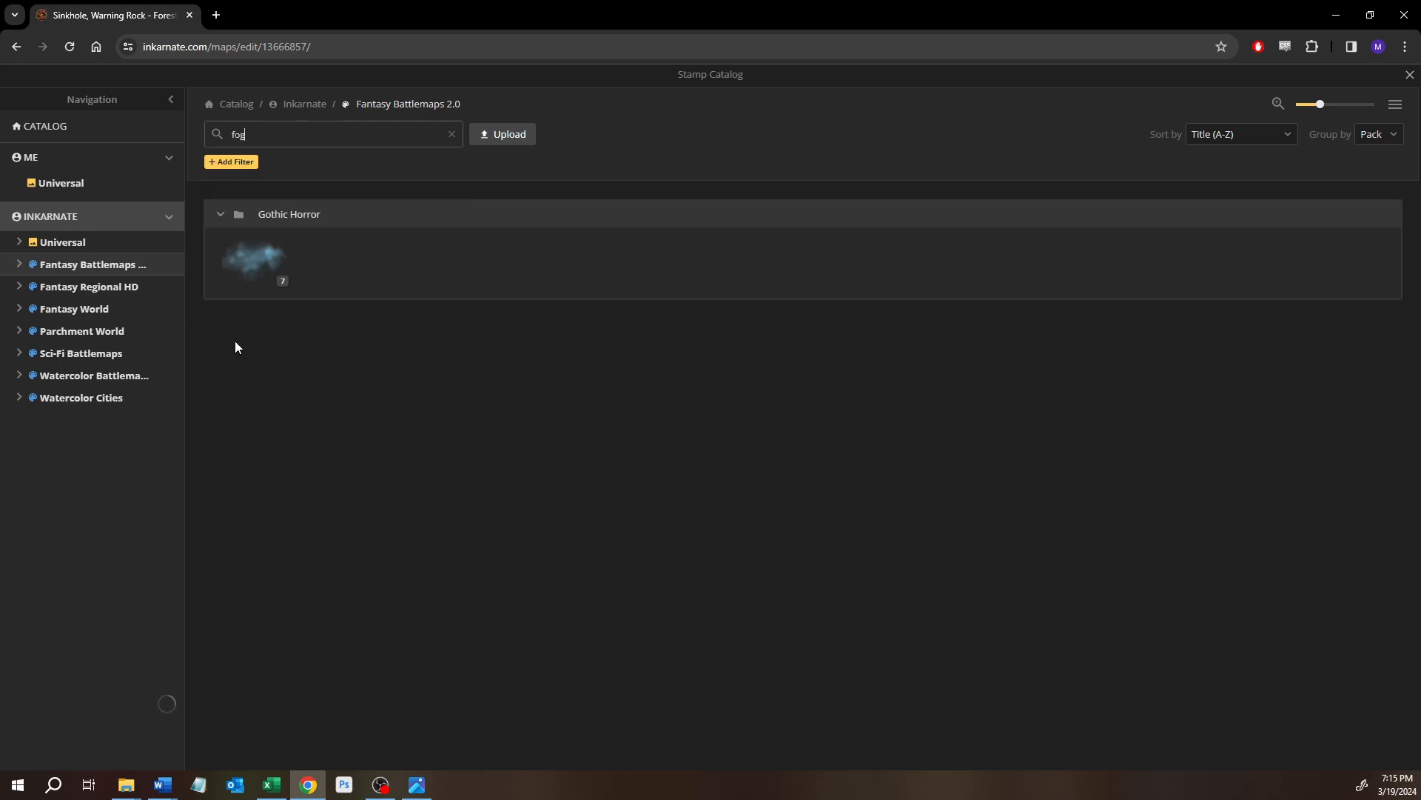
click(275, 277)
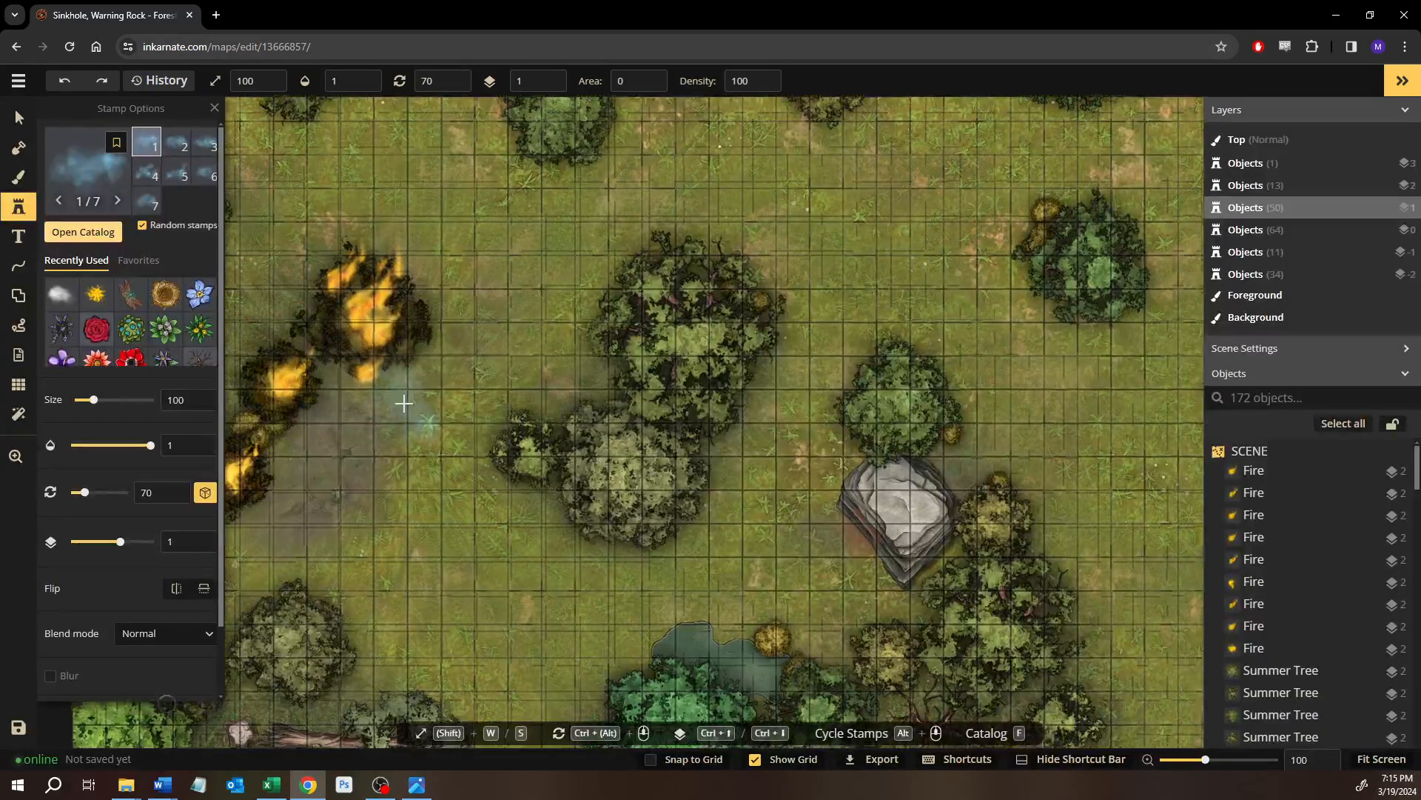
Place a fog stamp over the burning trees at size 275 and raise it to layer 2.
scroll(415, 392, down, 3)
click(452, 348)
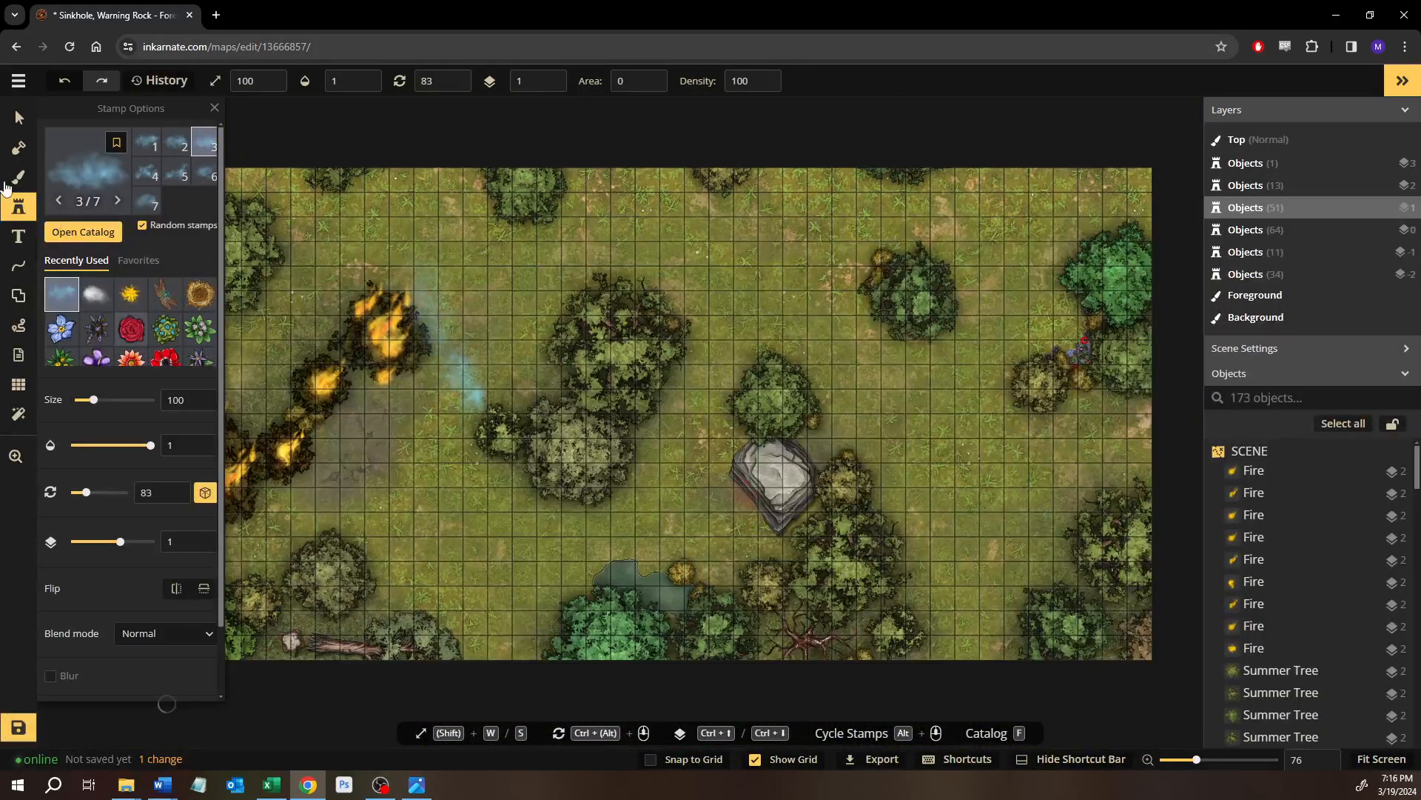
click(27, 125)
click(375, 295)
drag(454, 311, 450, 619)
drag(550, 463, 500, 442)
key(Page_Up)
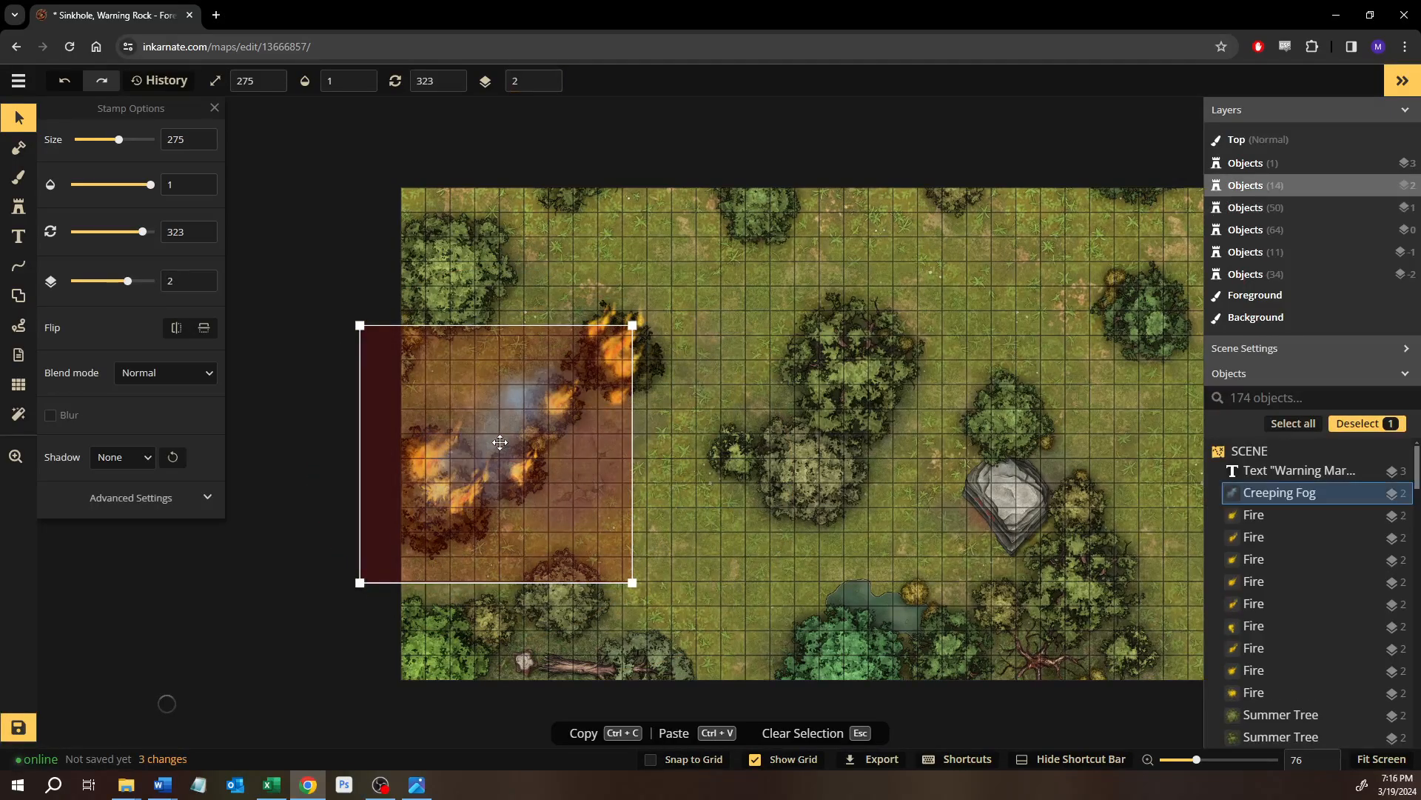
Enlarge the fog stamp to size 448 and position it to cover the whole row of burning trees.
drag(632, 324, 827, 278)
drag(571, 410, 560, 410)
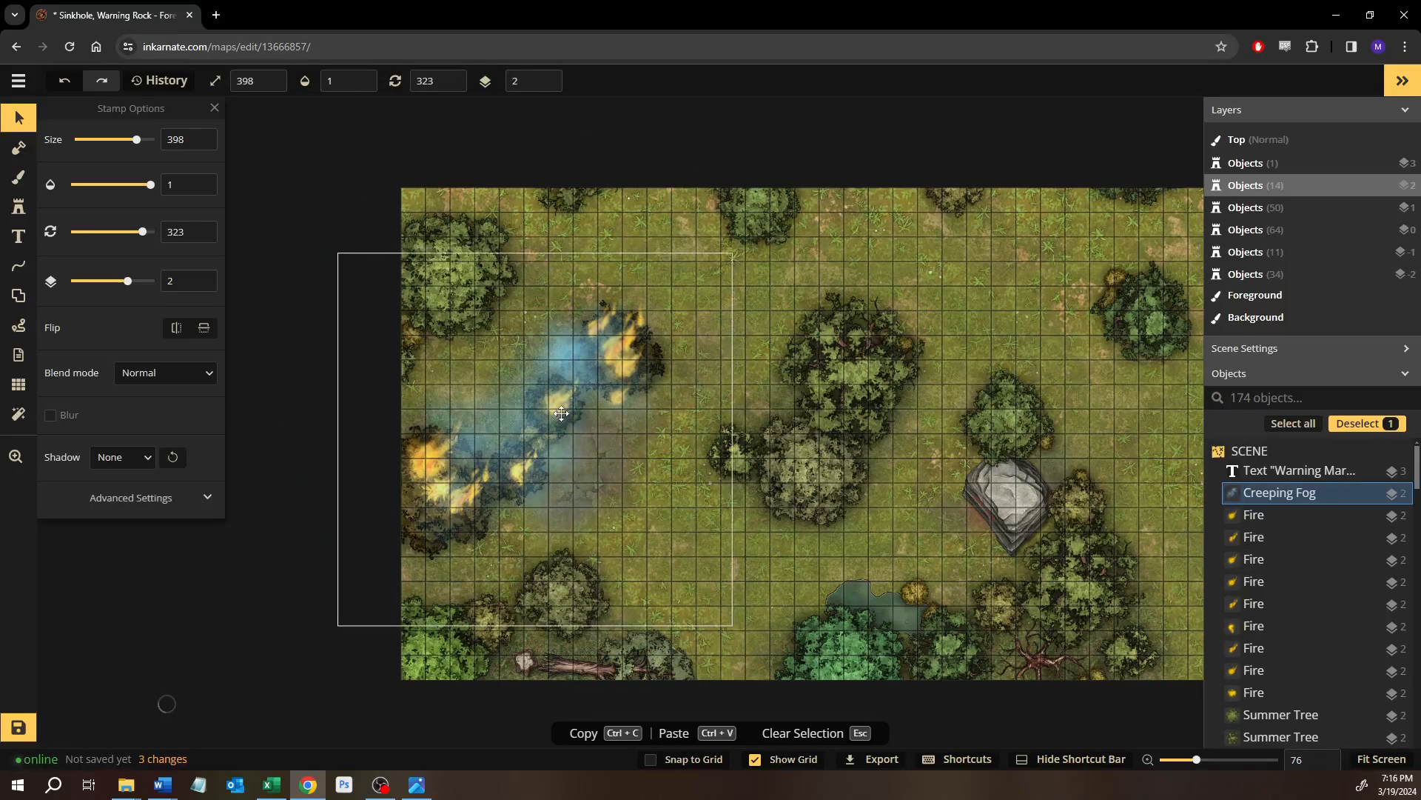
drag(338, 625, 288, 672)
drag(544, 368, 577, 346)
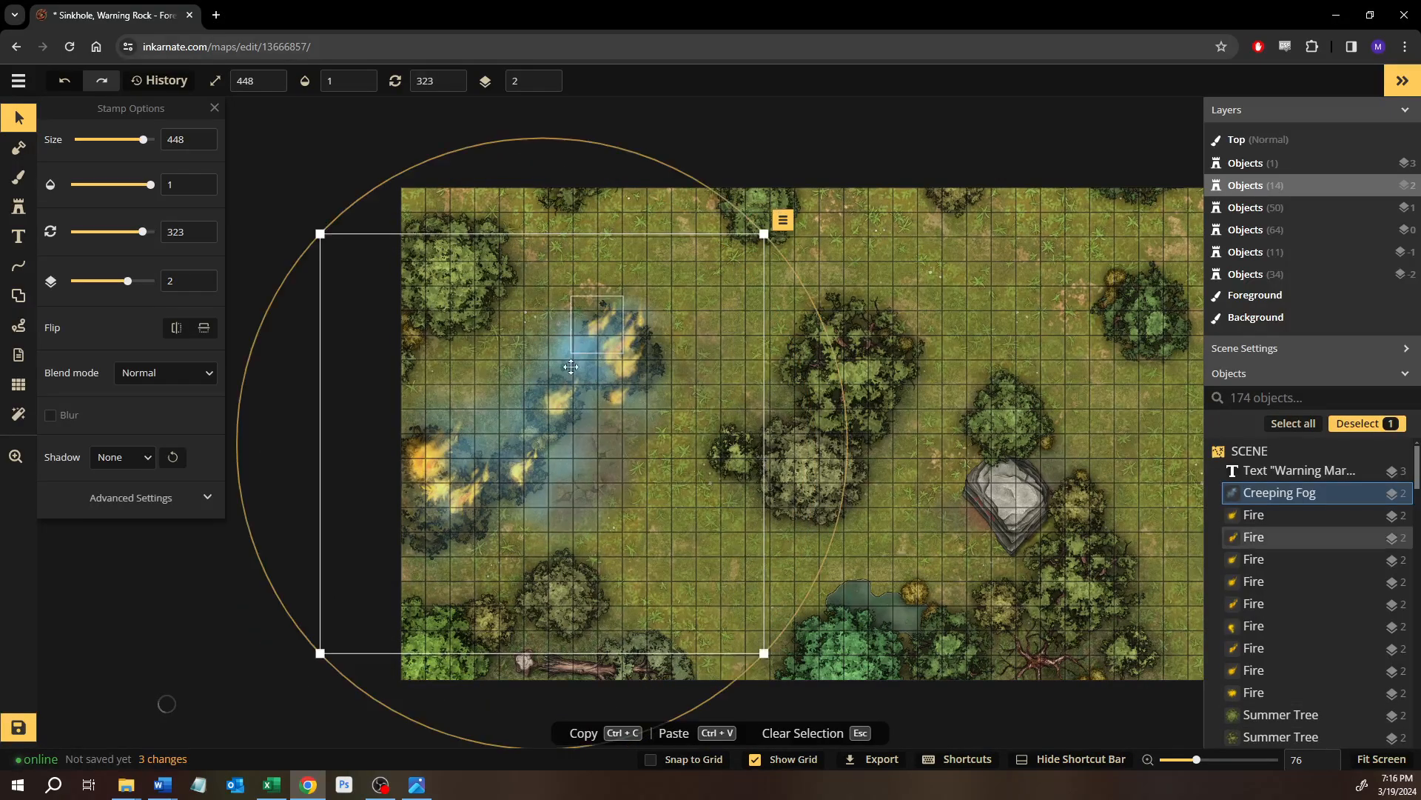
Turn on blur for the fog stamp with a radius of 52 and open its advanced color settings.
click(65, 416)
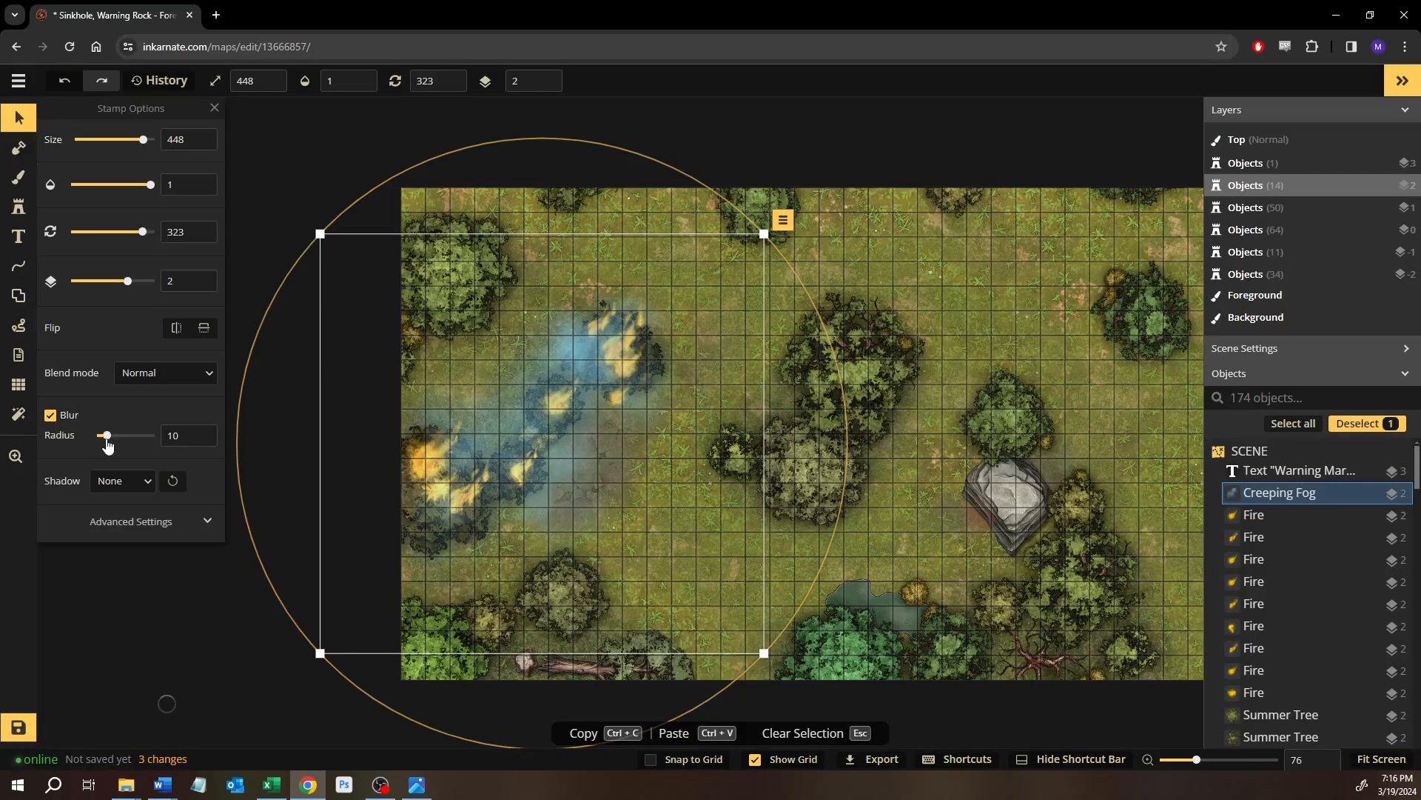
click(129, 440)
drag(144, 441, 131, 440)
click(134, 523)
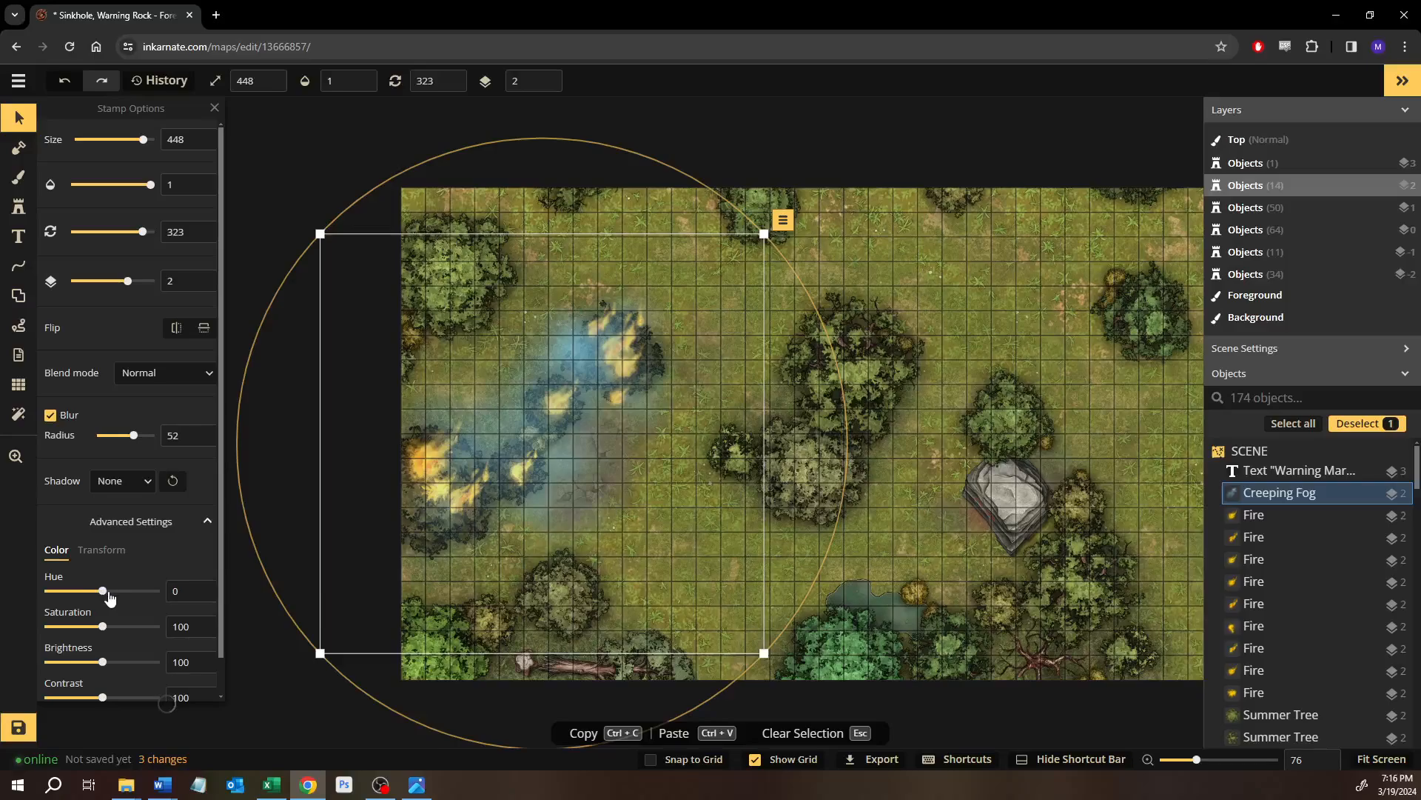
Try tinting the fog with saturation 200 and a hue of about -166.
drag(87, 596, 165, 626)
drag(74, 595, 63, 596)
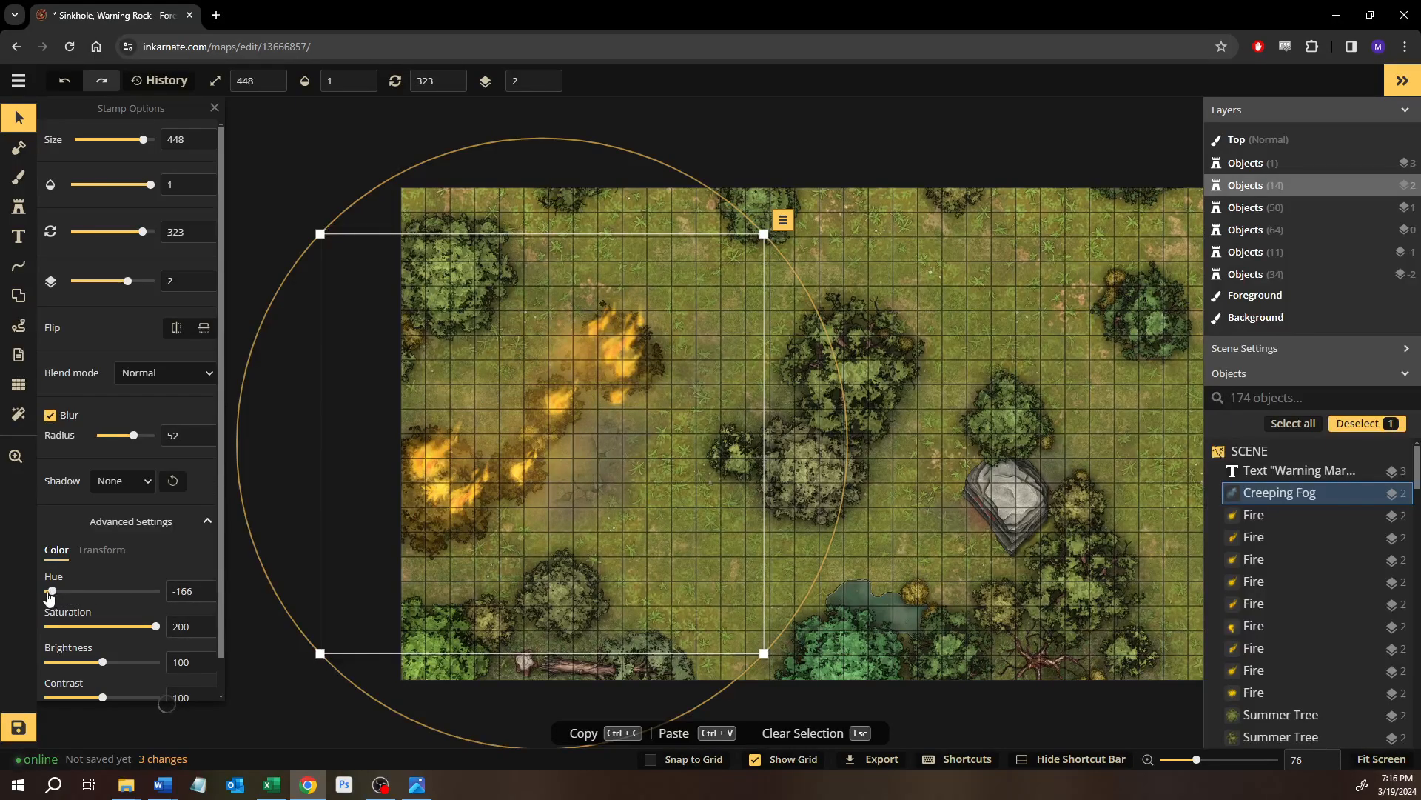
drag(43, 592, 4, 598)
Move the fog onto the grass east of the burning trees and try hues of 171 and -176.
drag(579, 457, 709, 458)
drag(49, 591, 154, 599)
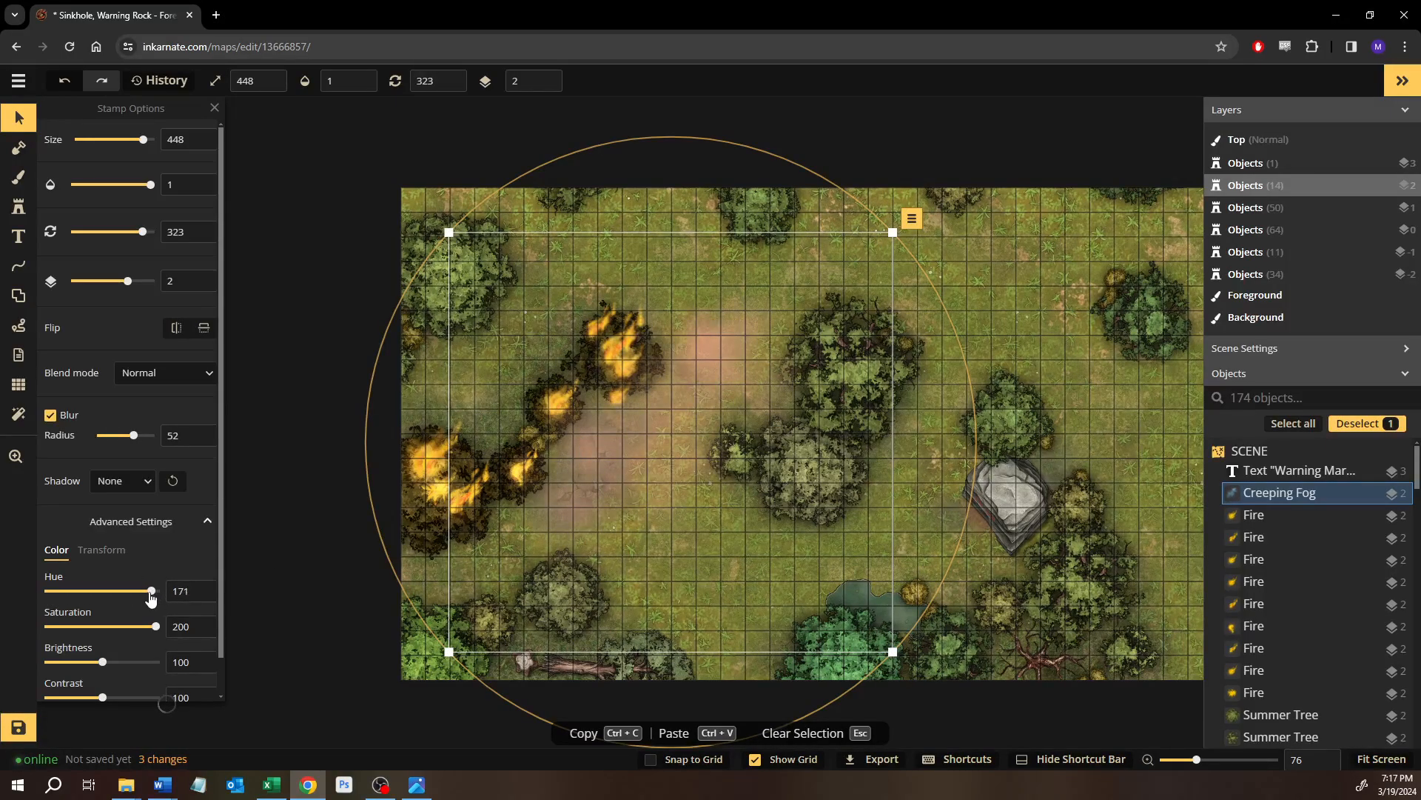
scroll(178, 590, up, 20)
drag(155, 592, 53, 592)
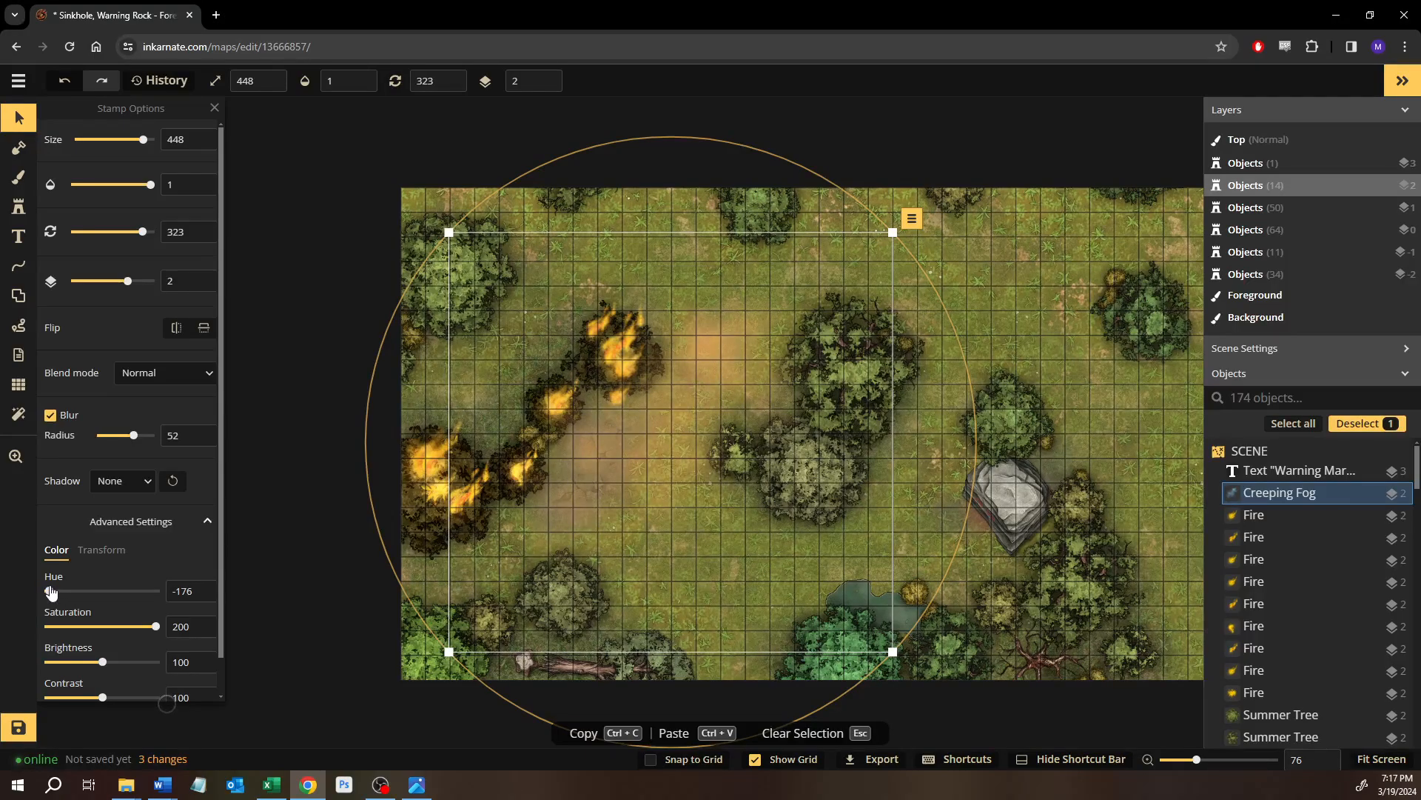
Set the fog's saturation to 100 and hue to -156, and move it back over the burning trees.
drag(154, 628, 107, 626)
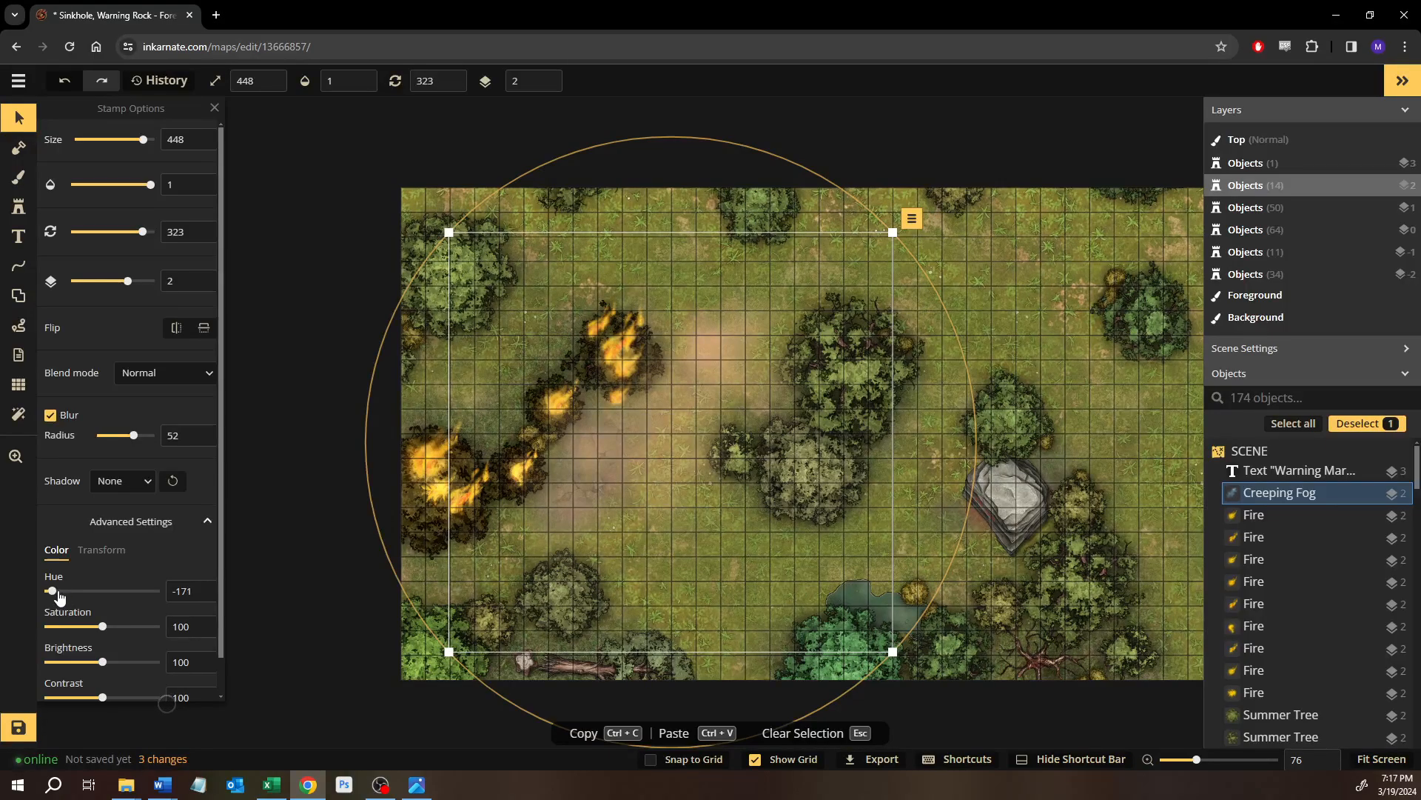
drag(59, 595, 56, 593)
drag(656, 363, 533, 344)
scroll(611, 367, up, 5)
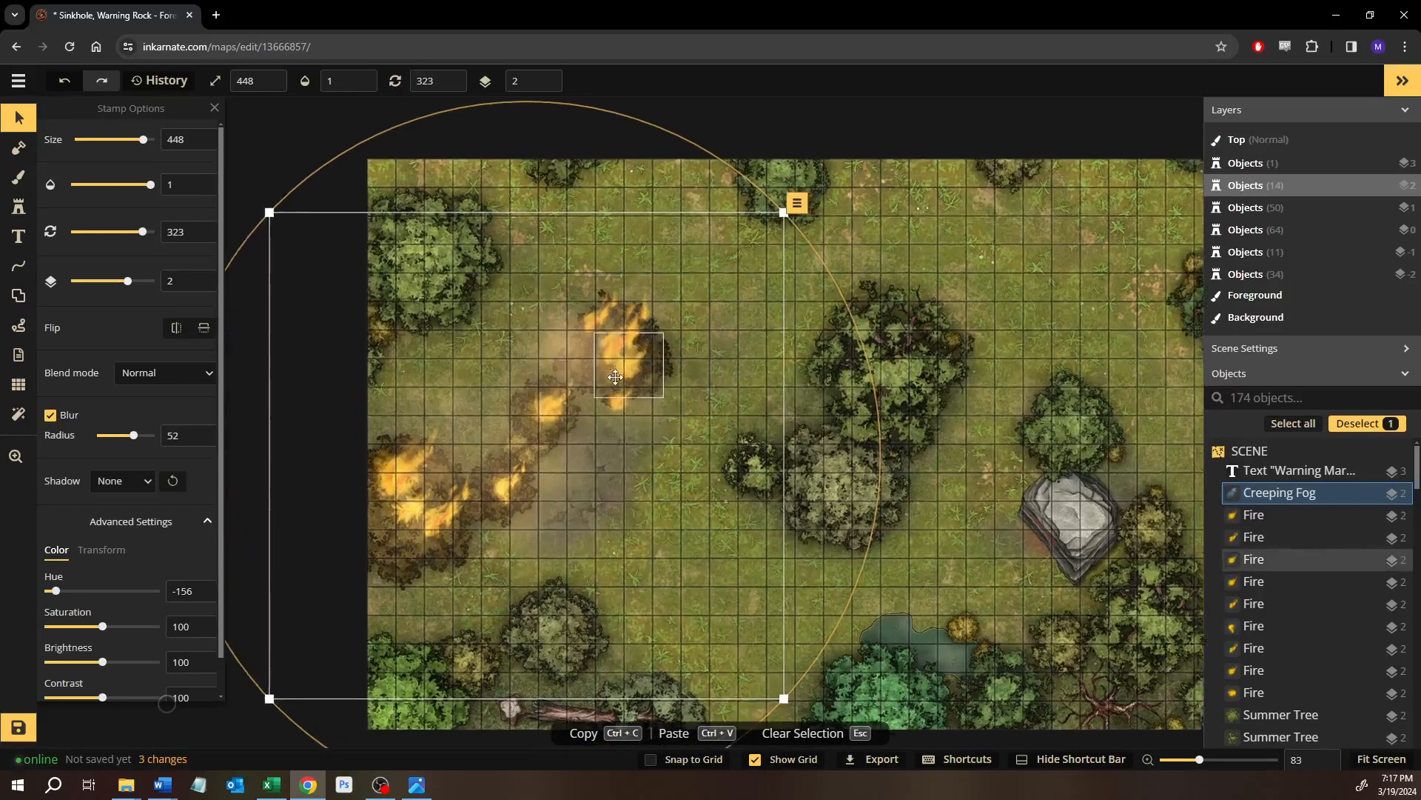
scroll(639, 402, down, 2)
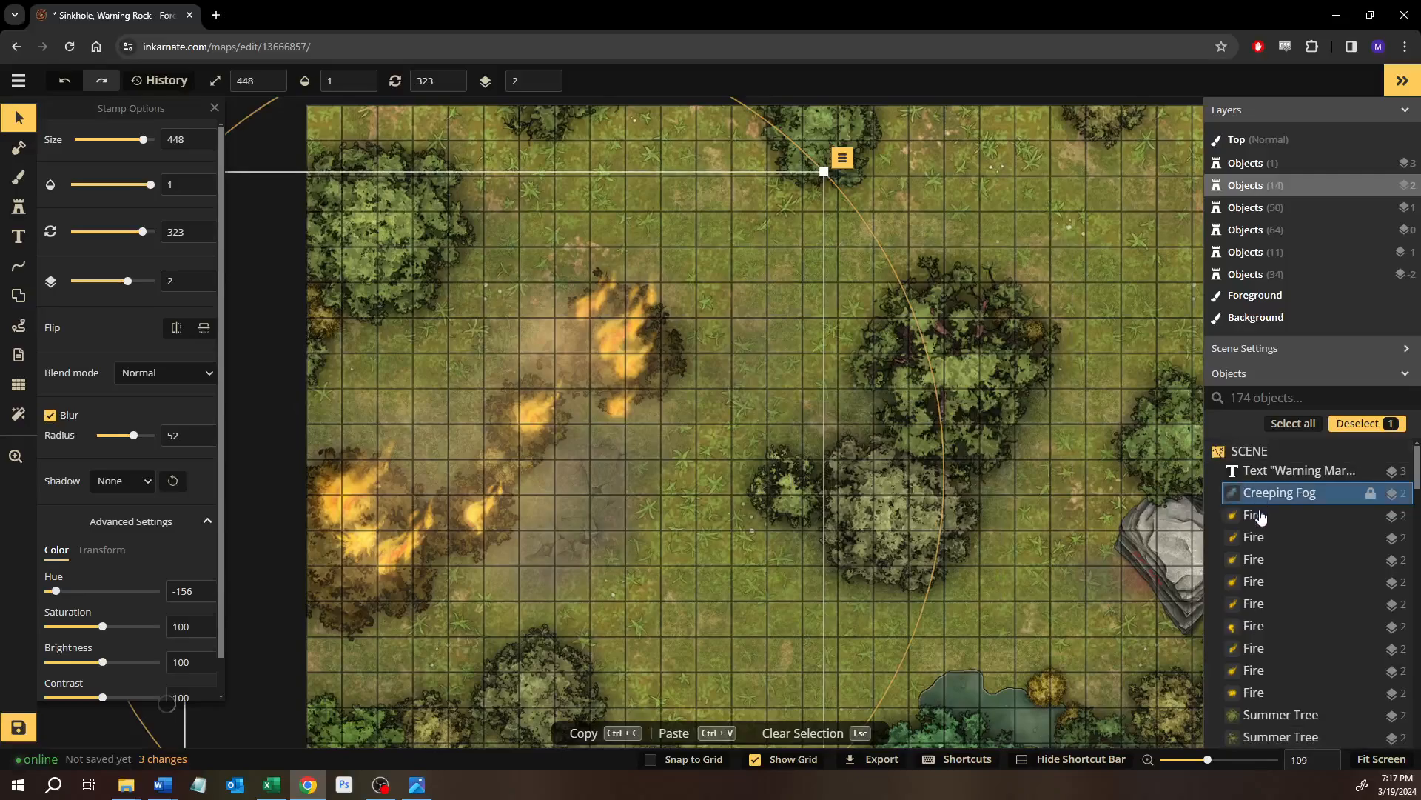
Check the first four Fire stamps for blur and enable it with radius 10 on the large size 167 flame.
click(1258, 515)
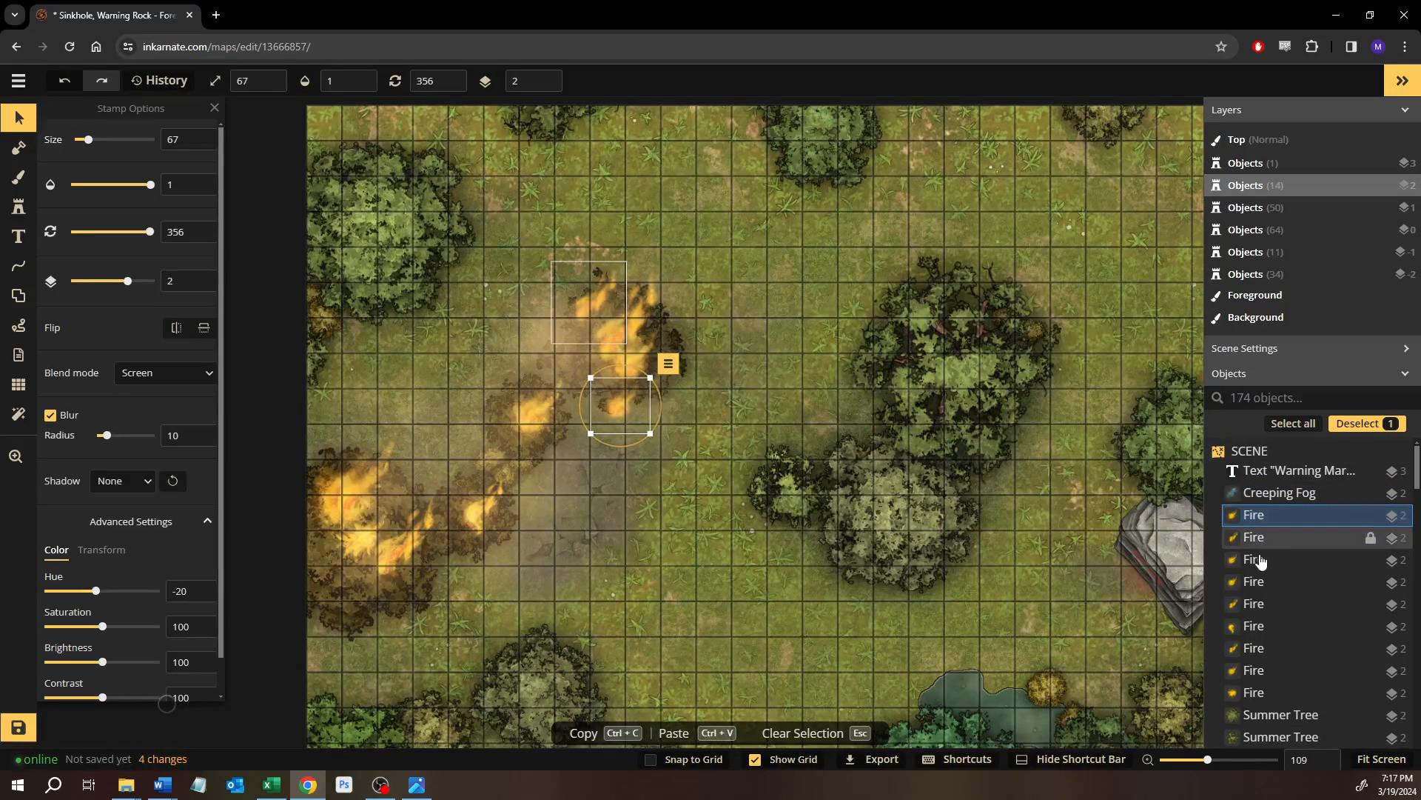
click(1261, 538)
click(1261, 561)
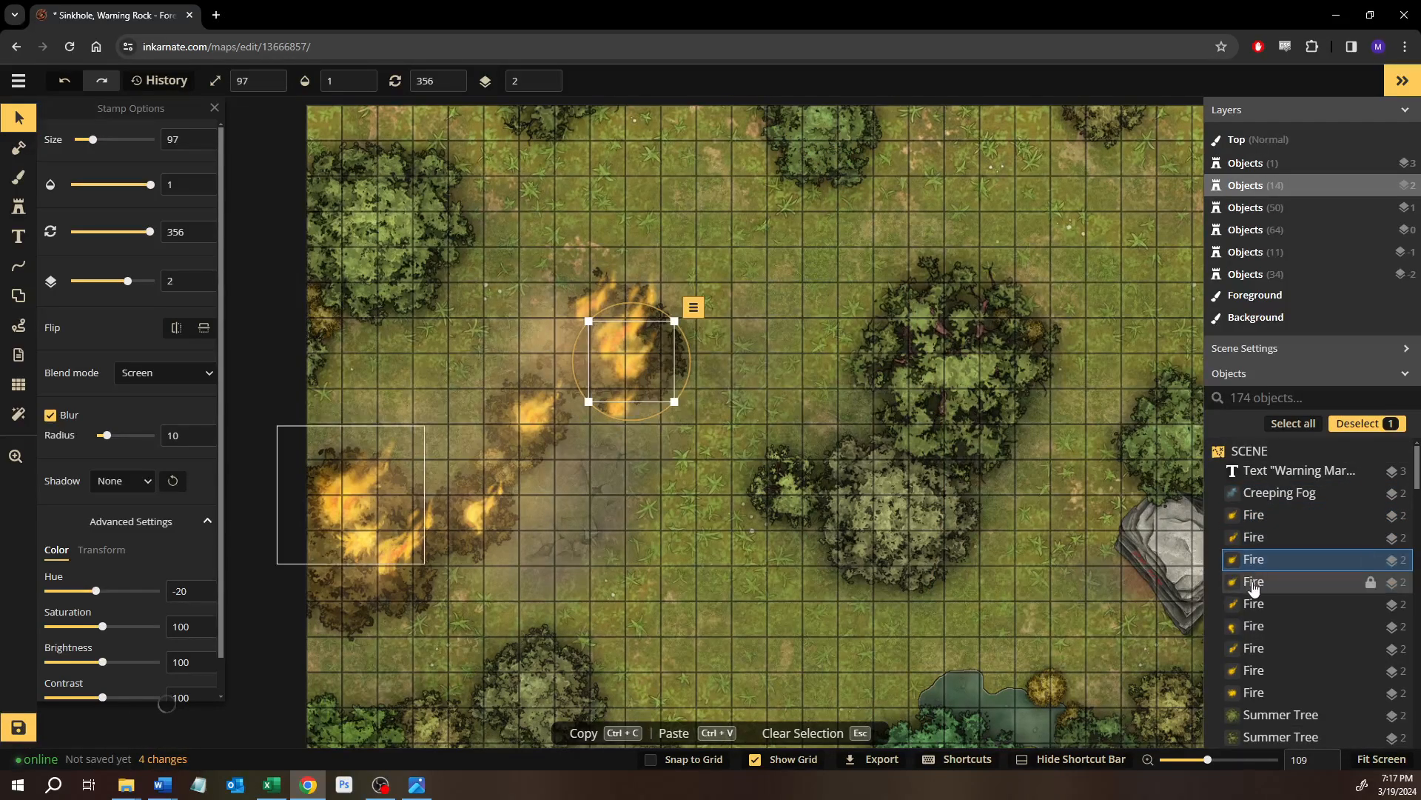
click(1256, 581)
click(51, 415)
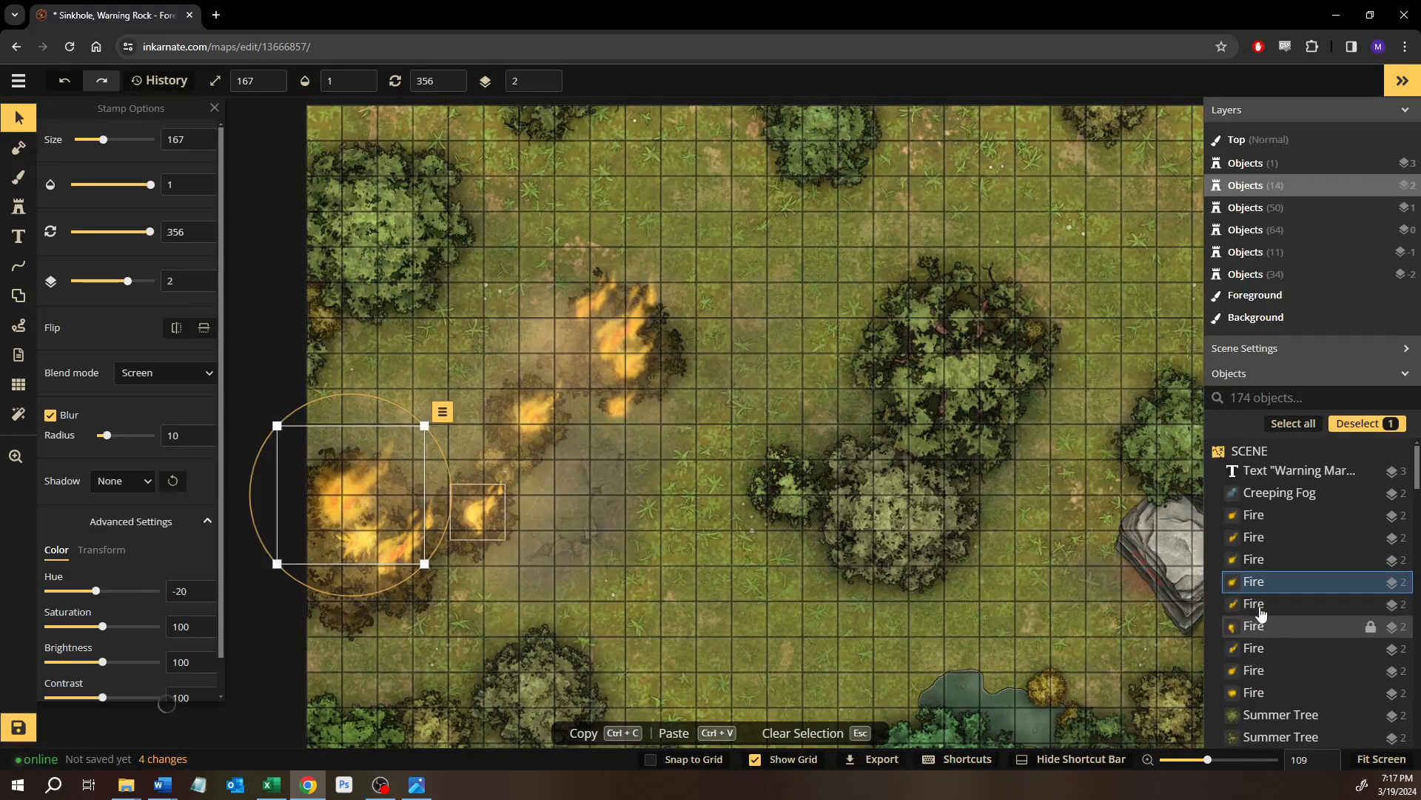
Enable blur with radius 10 on the remaining five Fire stamps together and check individual flames on the map.
click(1263, 605)
shift+click(1258, 696)
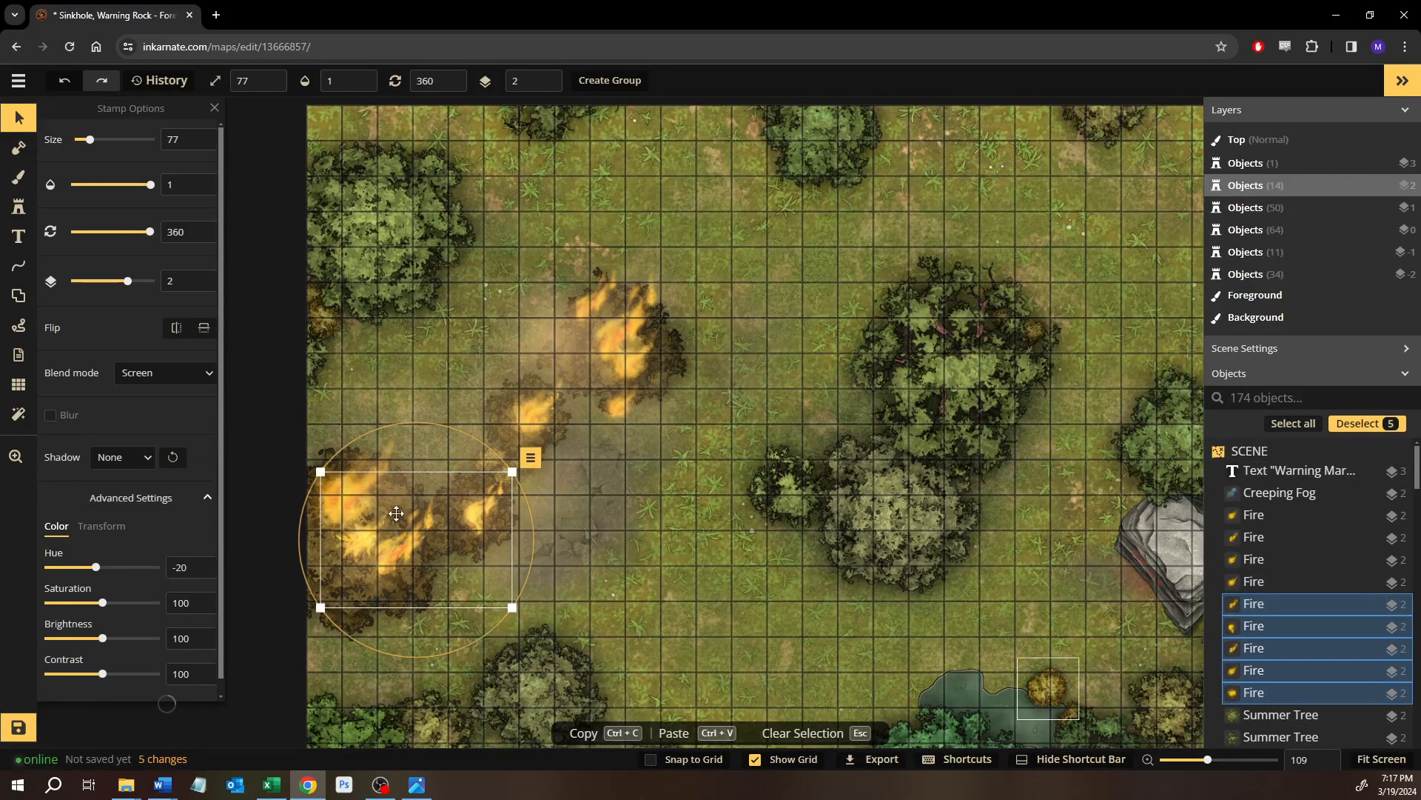
click(50, 415)
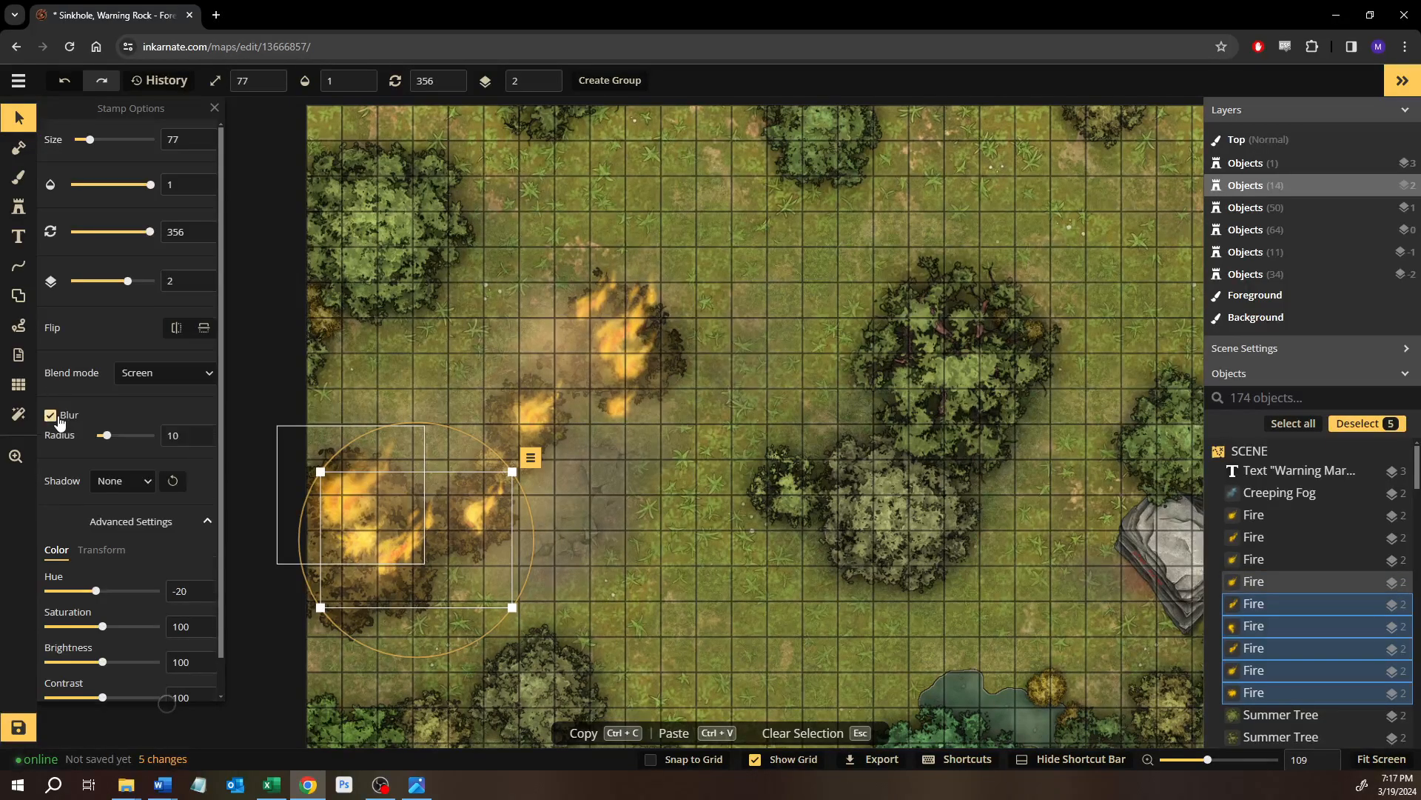
click(345, 500)
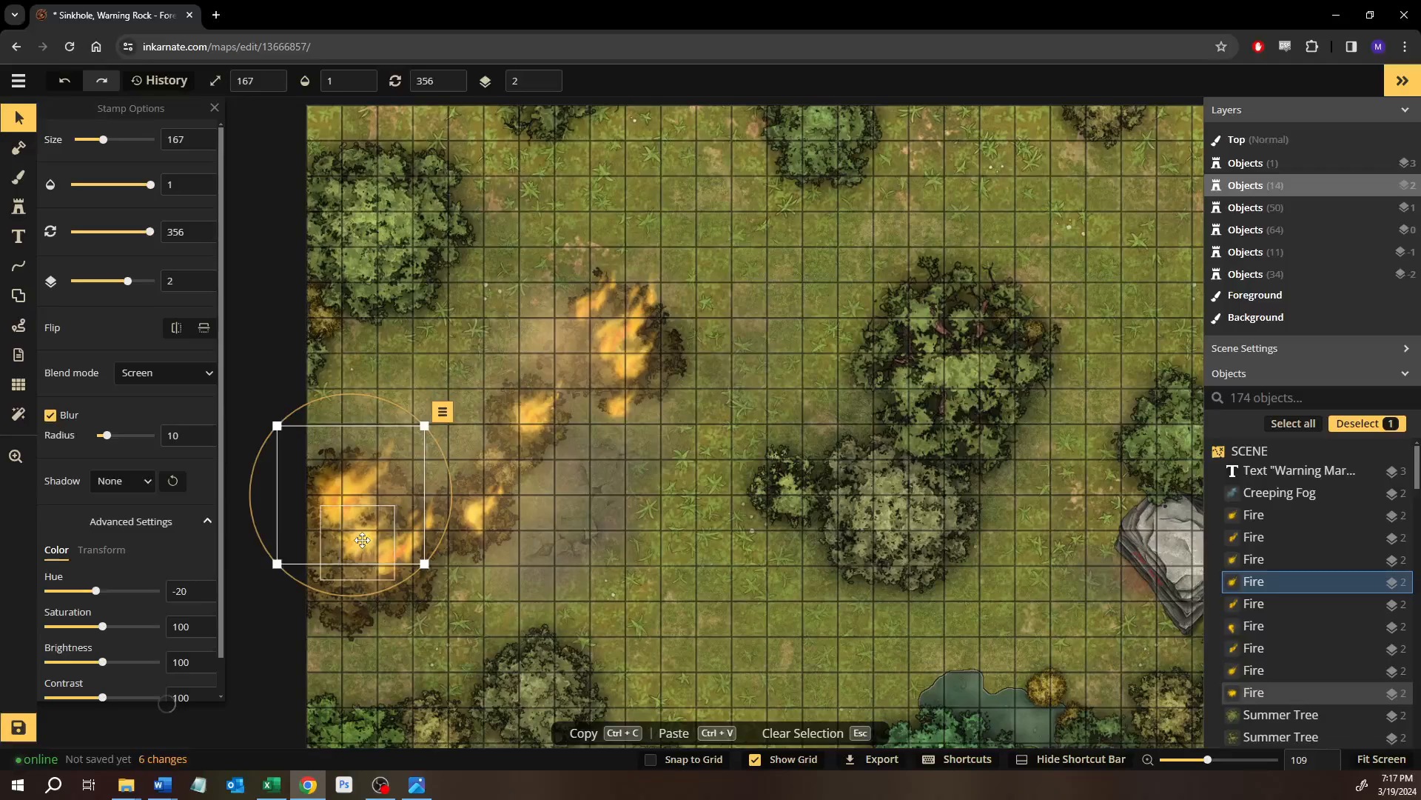
click(393, 554)
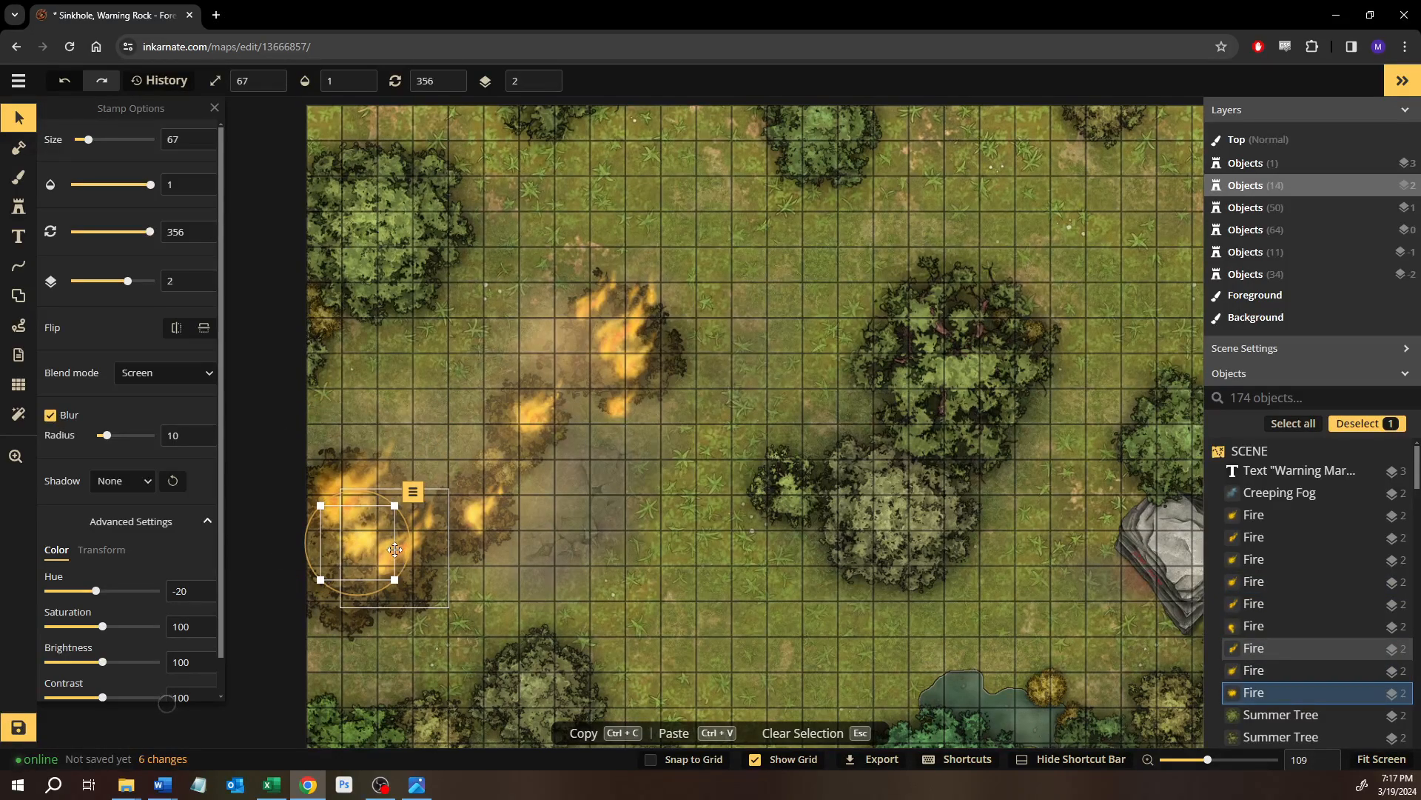
click(704, 590)
scroll(1029, 290, down, 3)
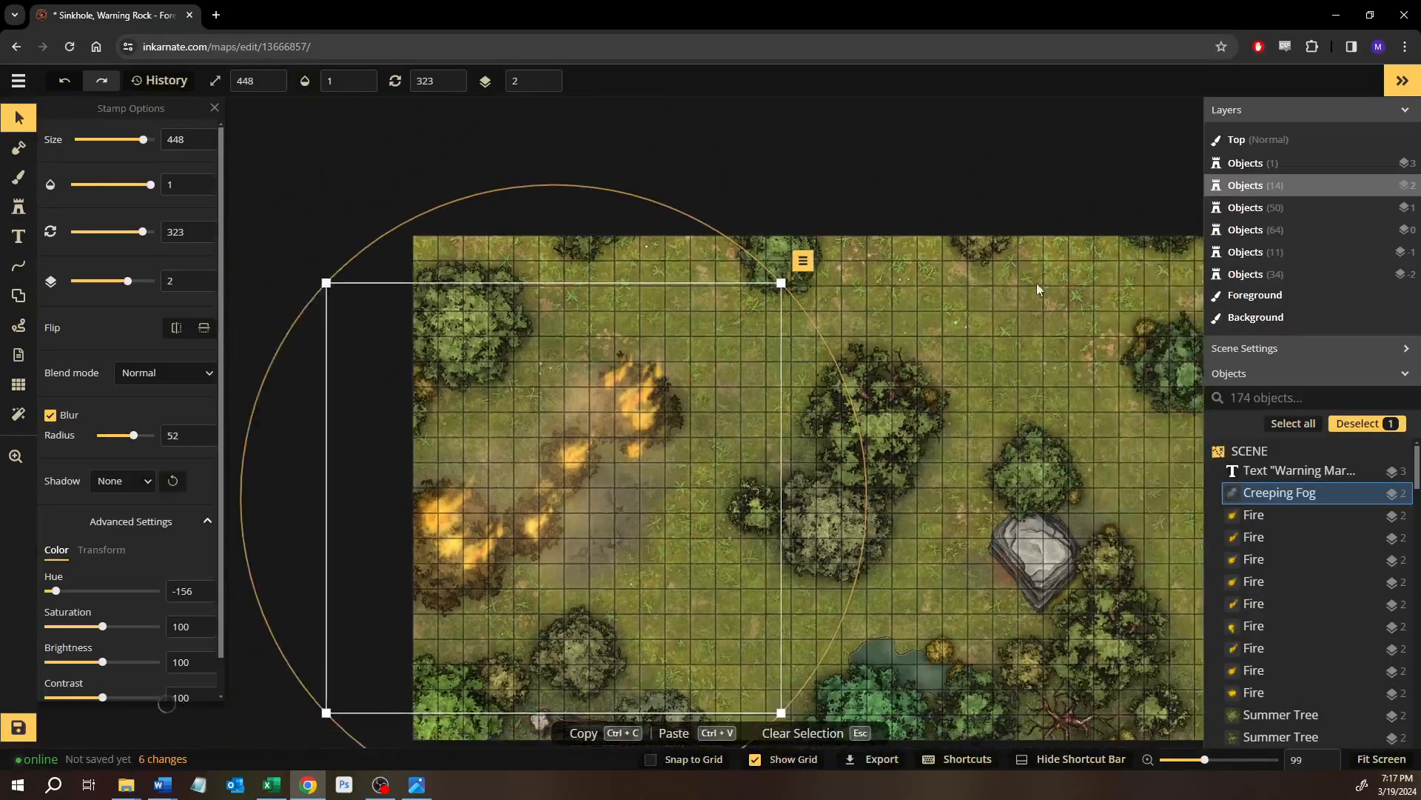
Char the large tree in the central clump with hue -30, brightness 49 and contrast 166.
click(985, 296)
drag(979, 304, 660, 407)
drag(410, 544, 575, 471)
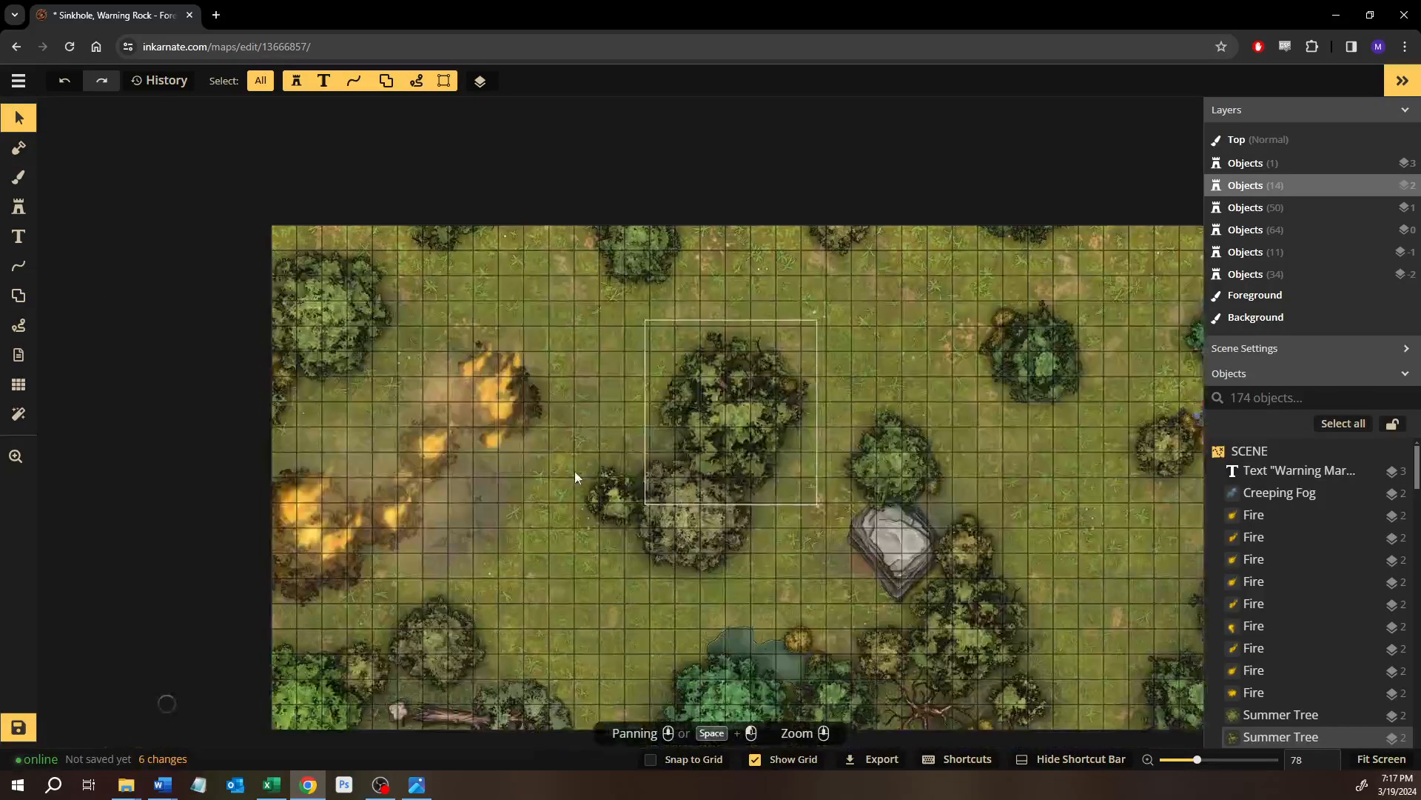
click(731, 407)
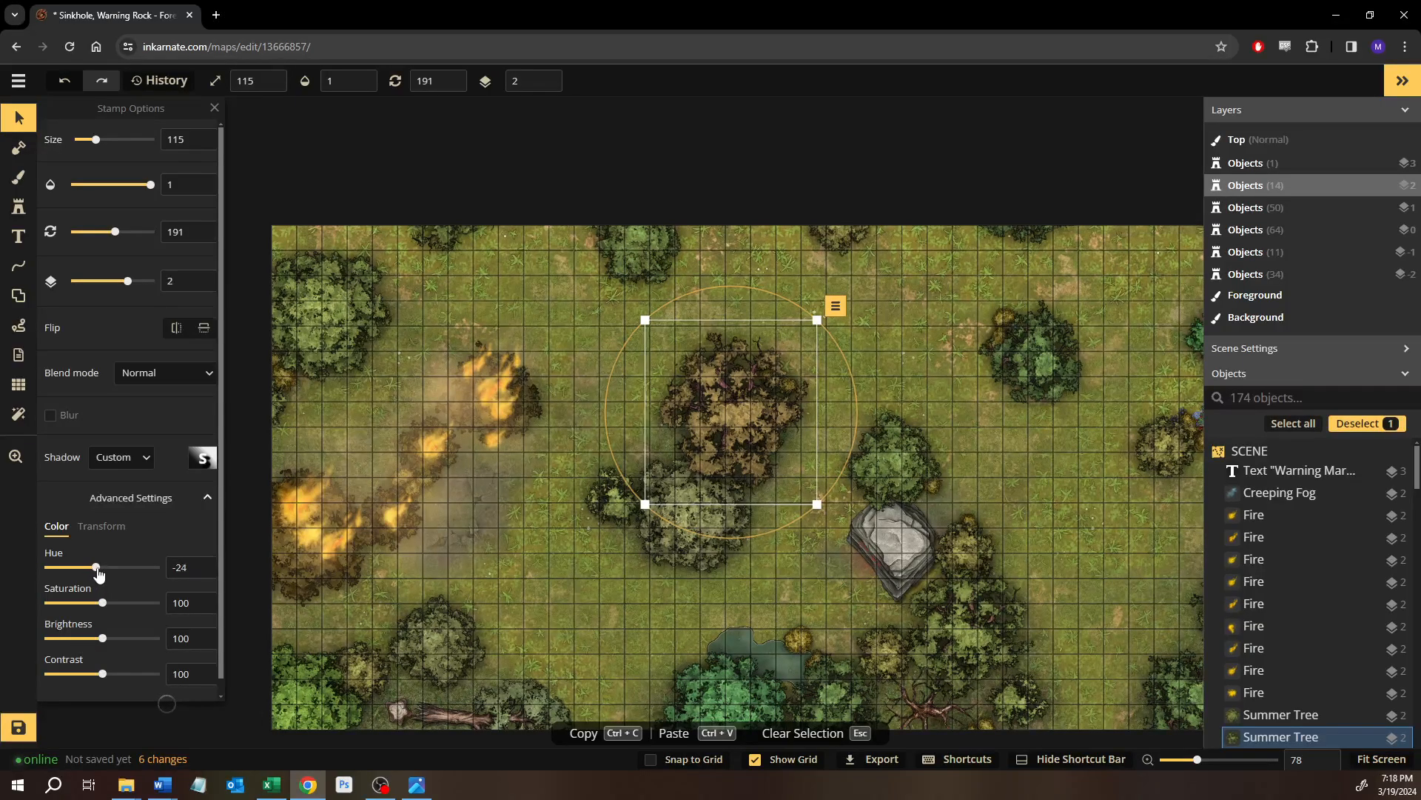
drag(95, 569, 92, 568)
click(76, 639)
click(141, 675)
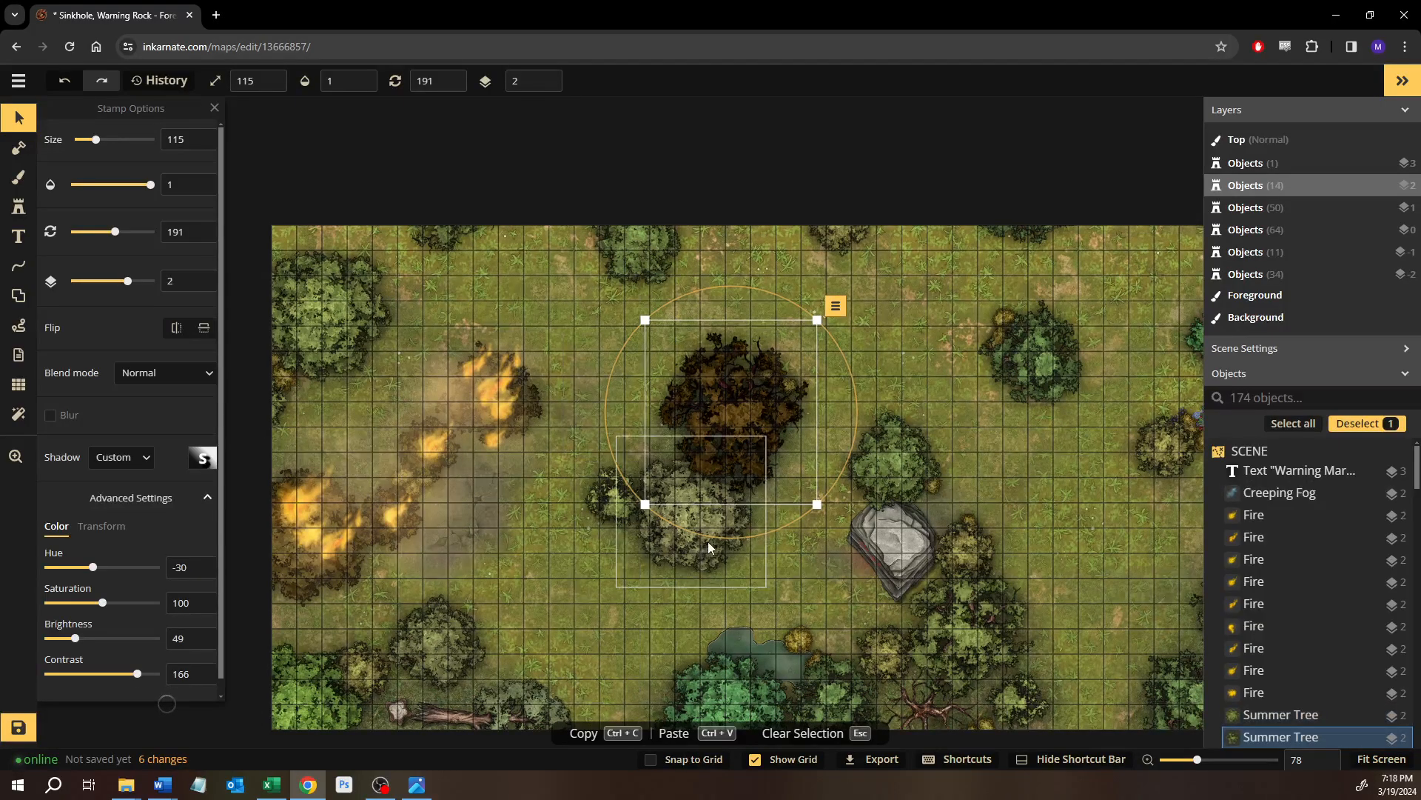
Char the adjoining tree with hue -10, saturation 76, brightness 49, contrast 162, and the small one beside it with brightness 56, contrast 136.
click(696, 526)
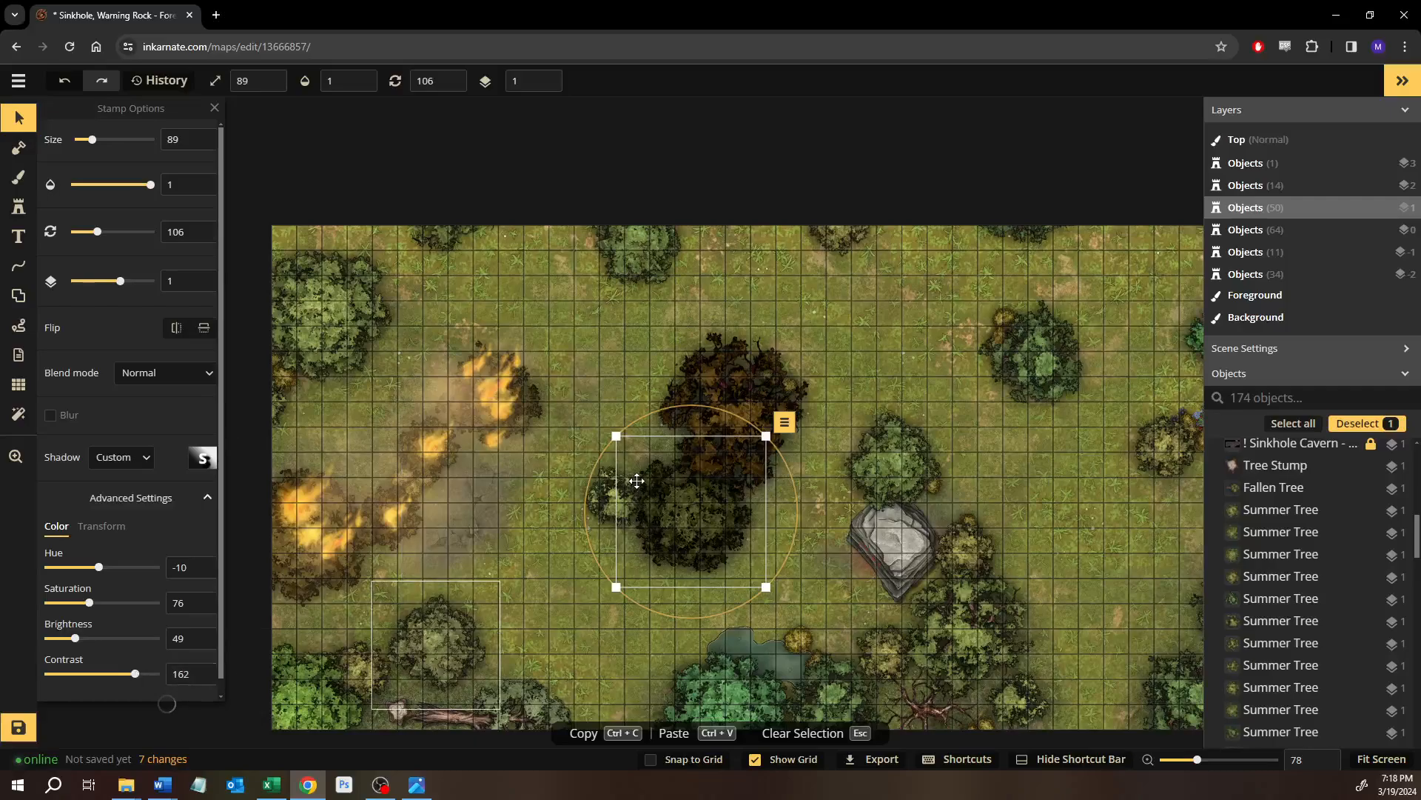
click(596, 504)
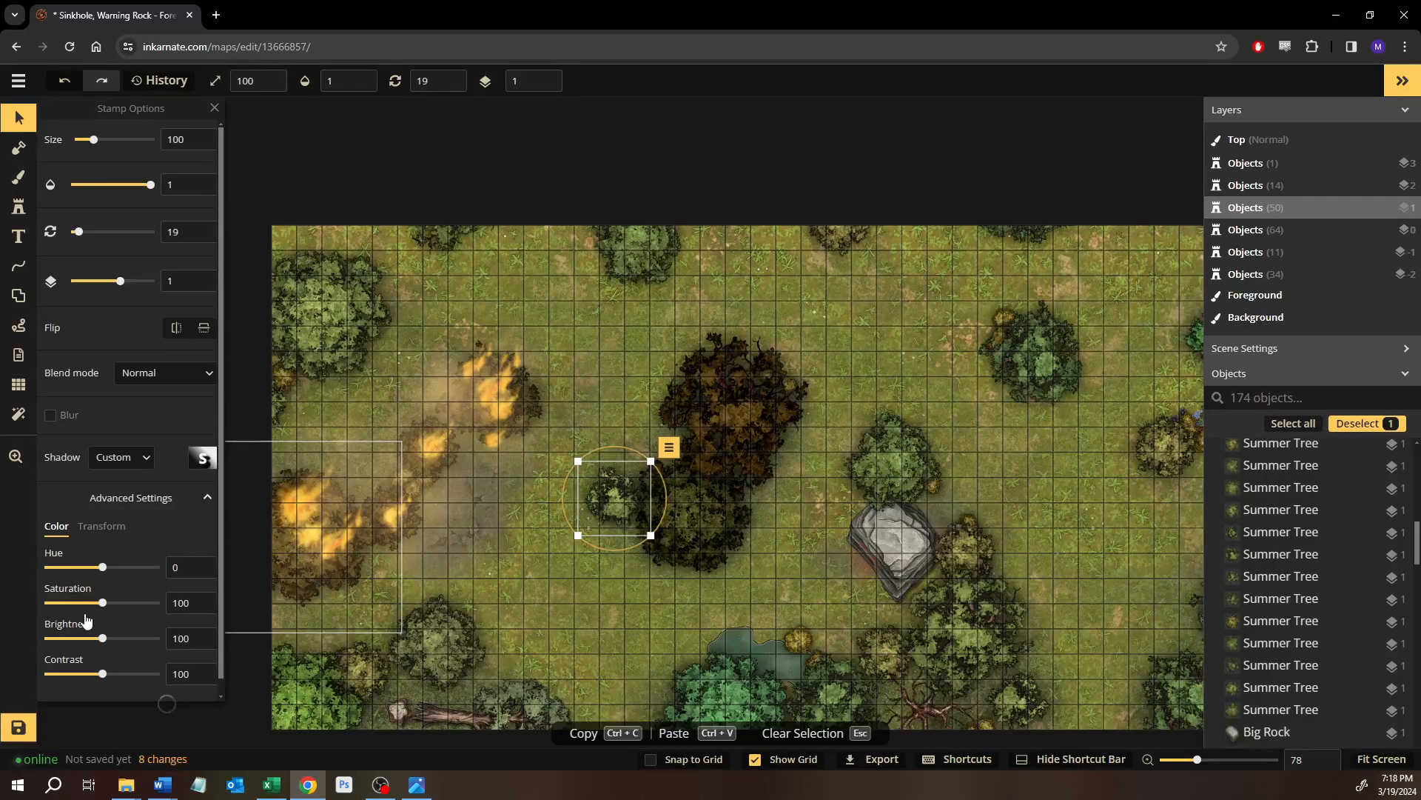
click(78, 638)
click(138, 674)
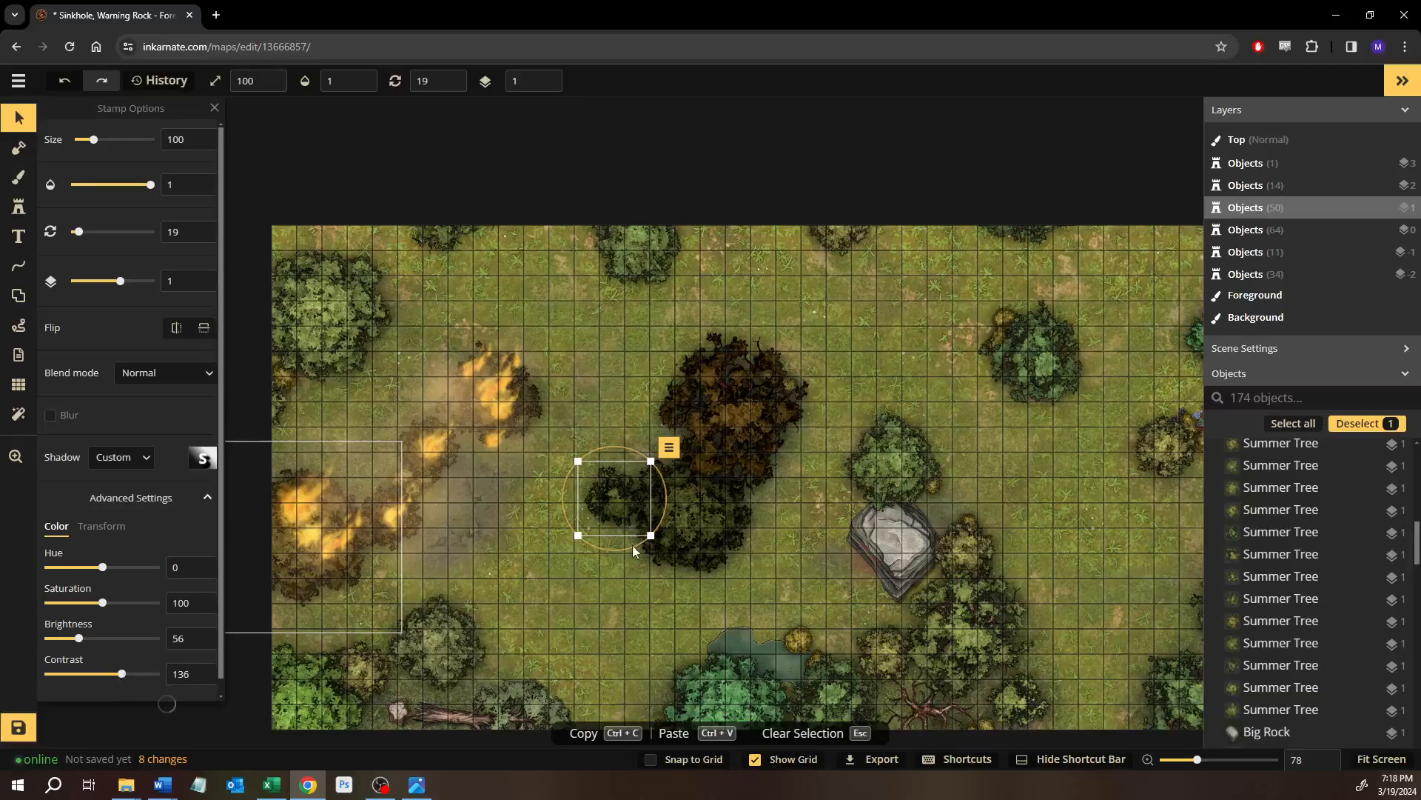
Char the tree directly above the large rock with brightness 49 and contrast 148.
click(888, 455)
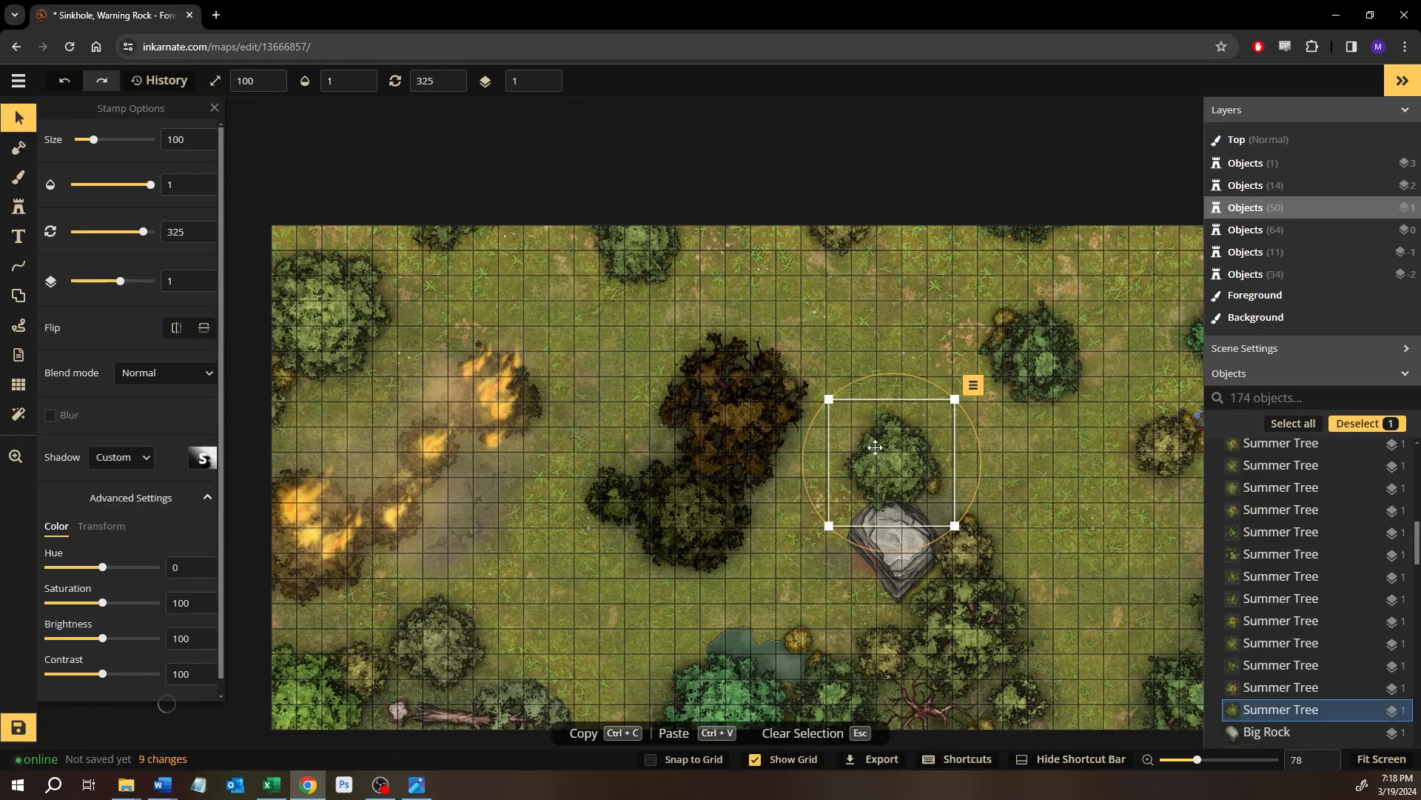
click(74, 638)
click(128, 673)
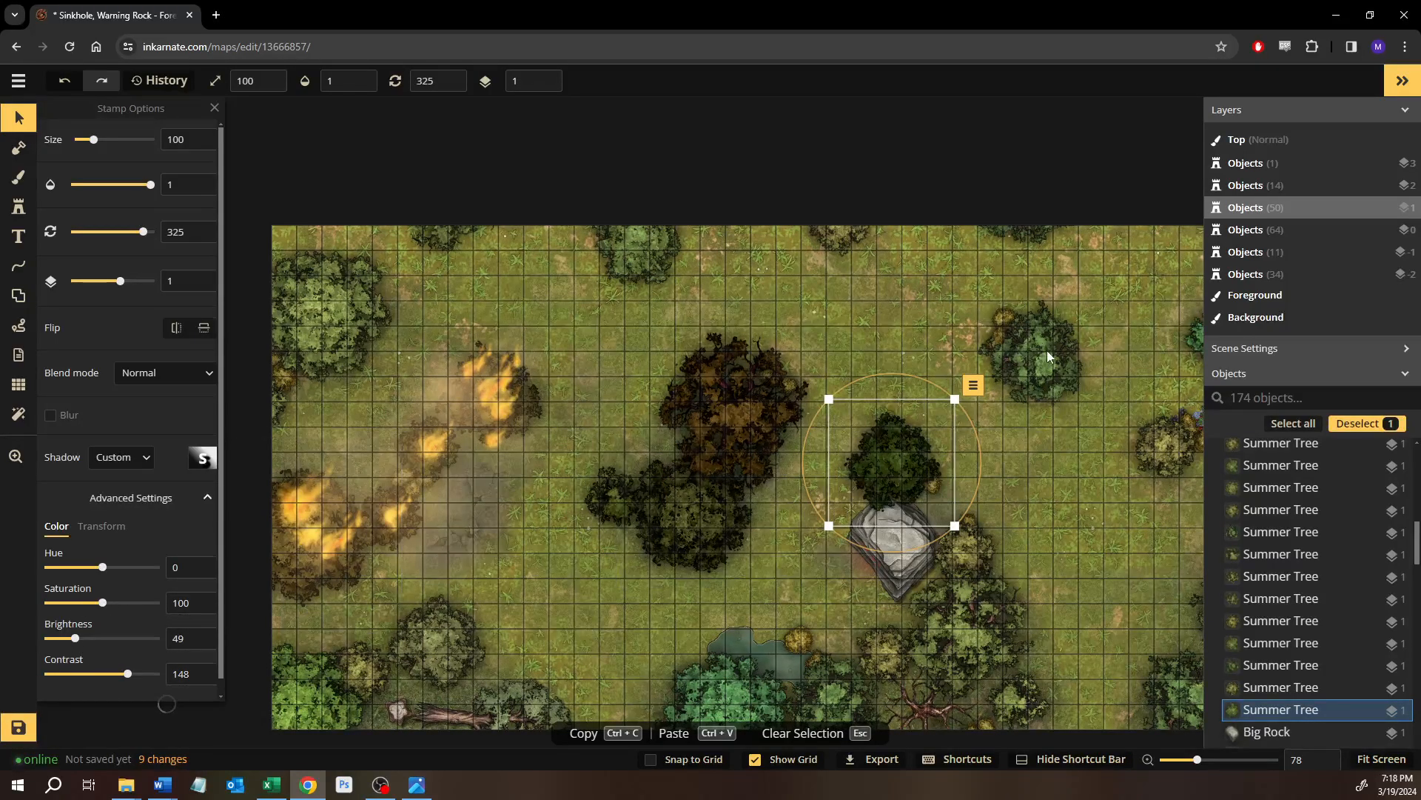
Select the small unlocked objects around the isolated tree northeast of the rock and delete them.
click(1039, 376)
drag(1042, 345, 818, 387)
scroll(812, 426, up, 5)
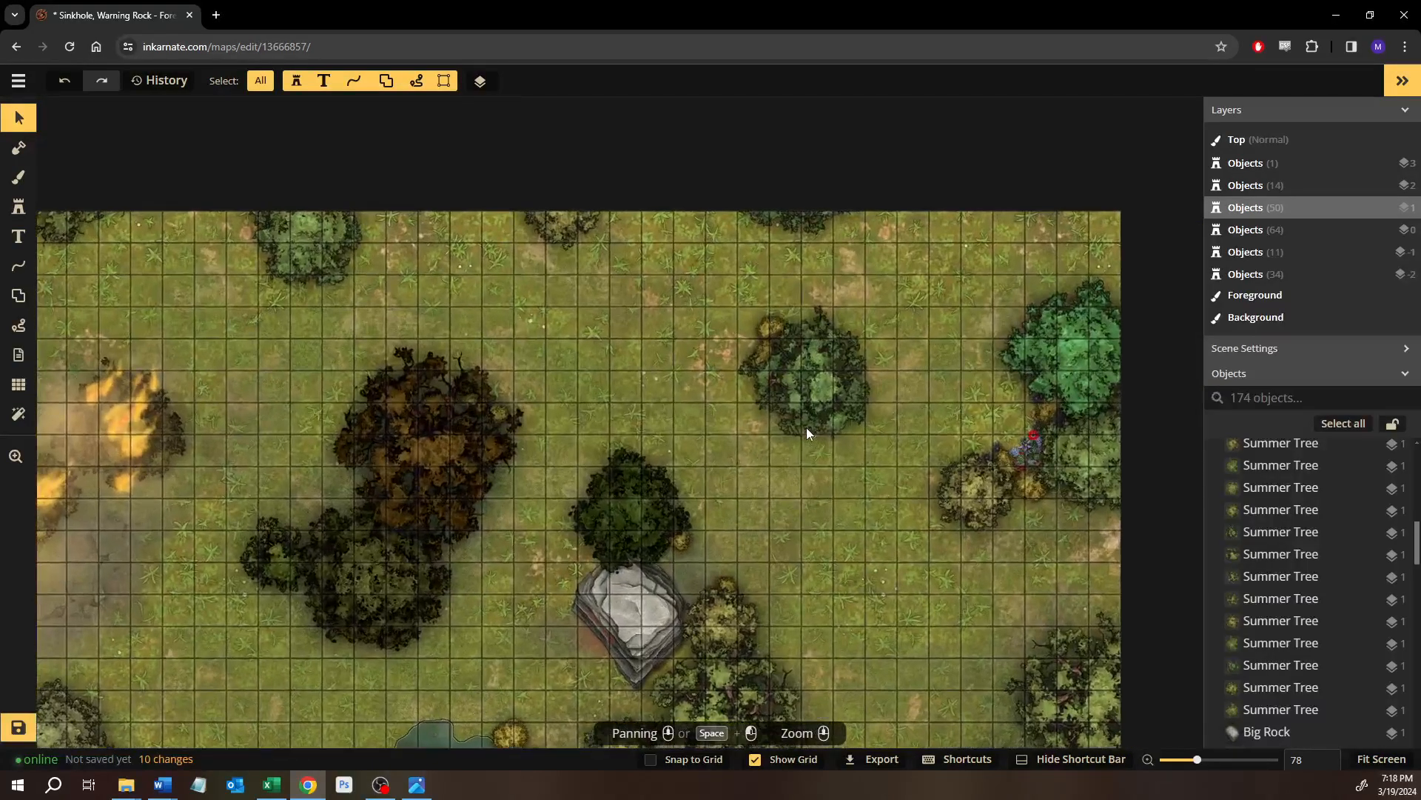
scroll(793, 430, up, 6)
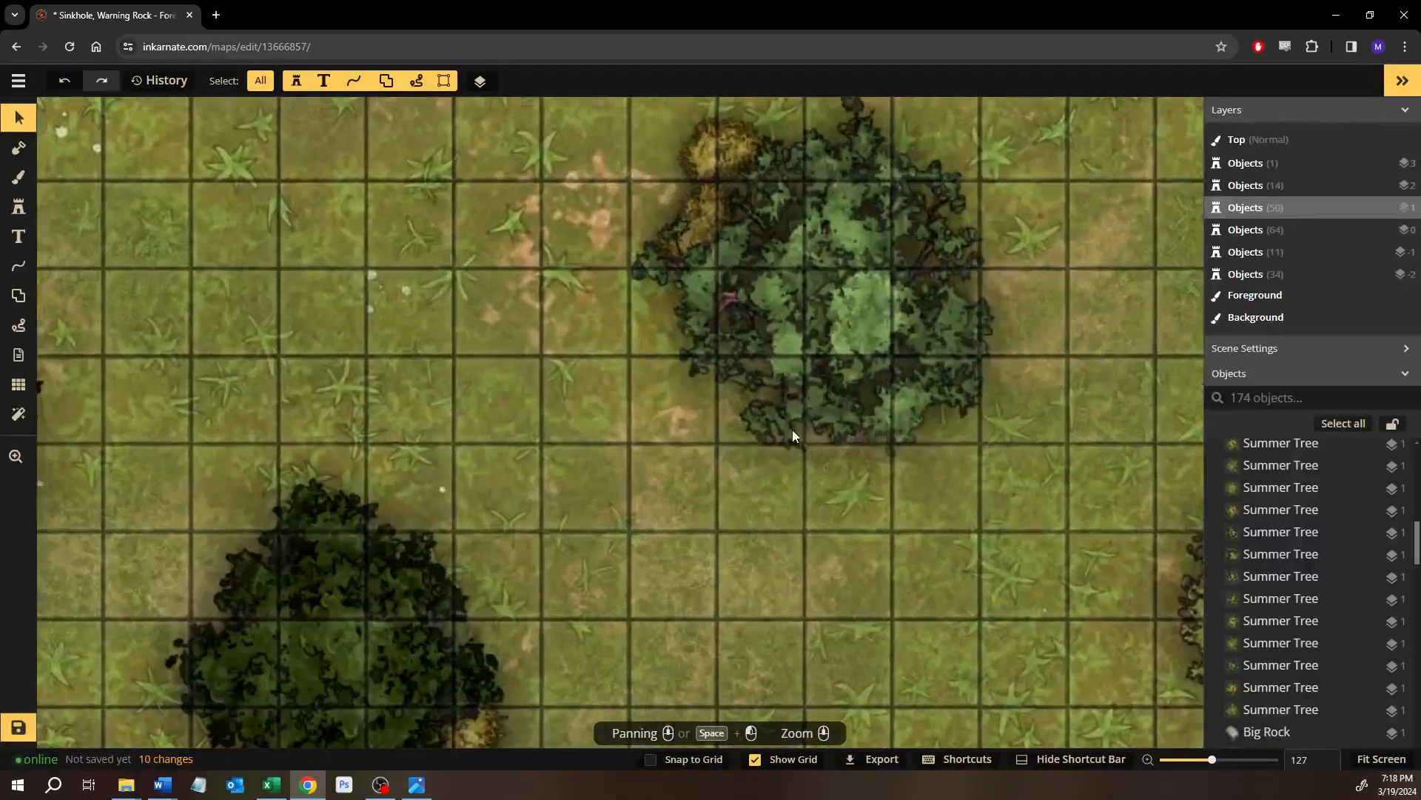
drag(777, 510, 1003, 359)
key(Delete)
Select the whole clump of trees, bushes and flowers at the map's upper-right edge and set brightness 67 and contrast 132.
scroll(895, 338, down, 4)
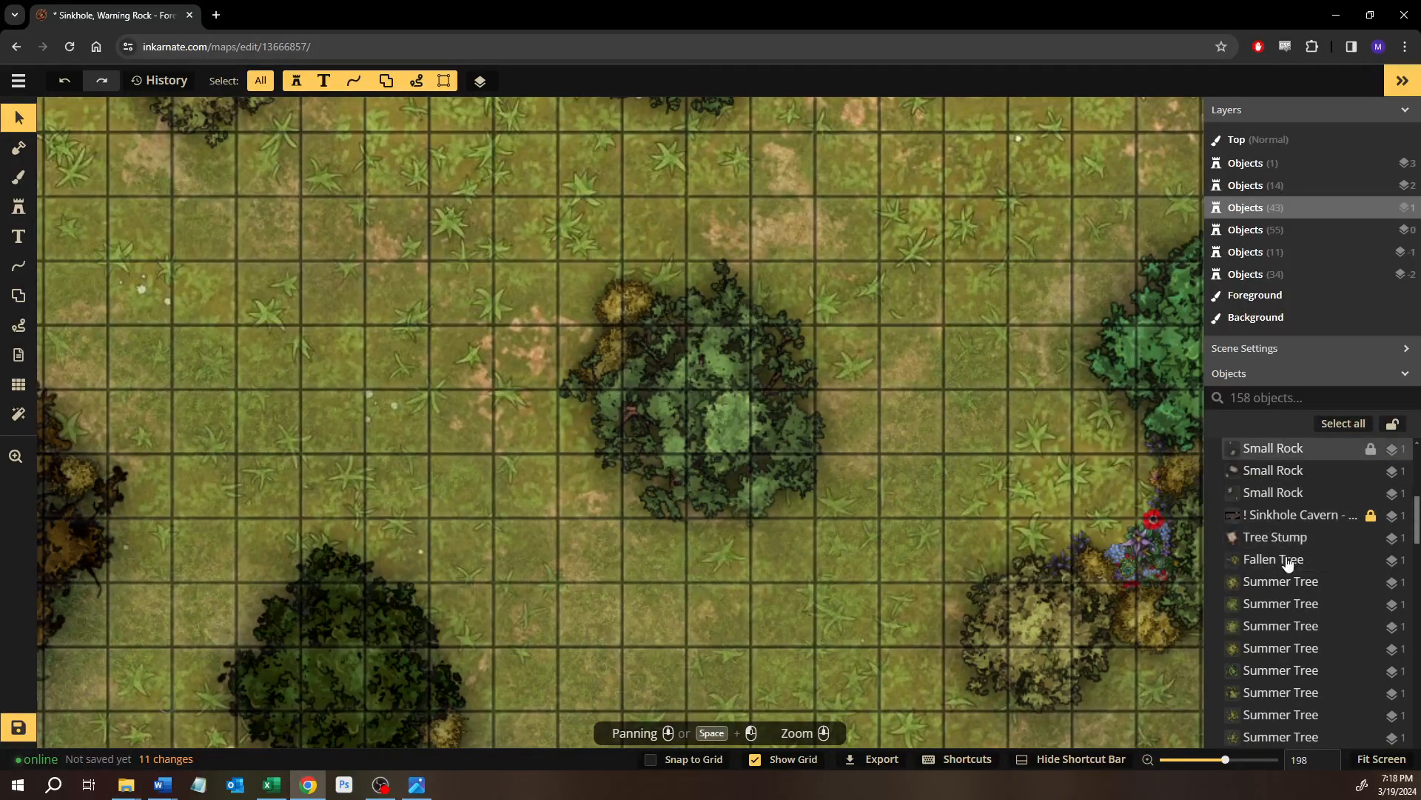
scroll(881, 452, down, 1)
drag(906, 471, 807, 593)
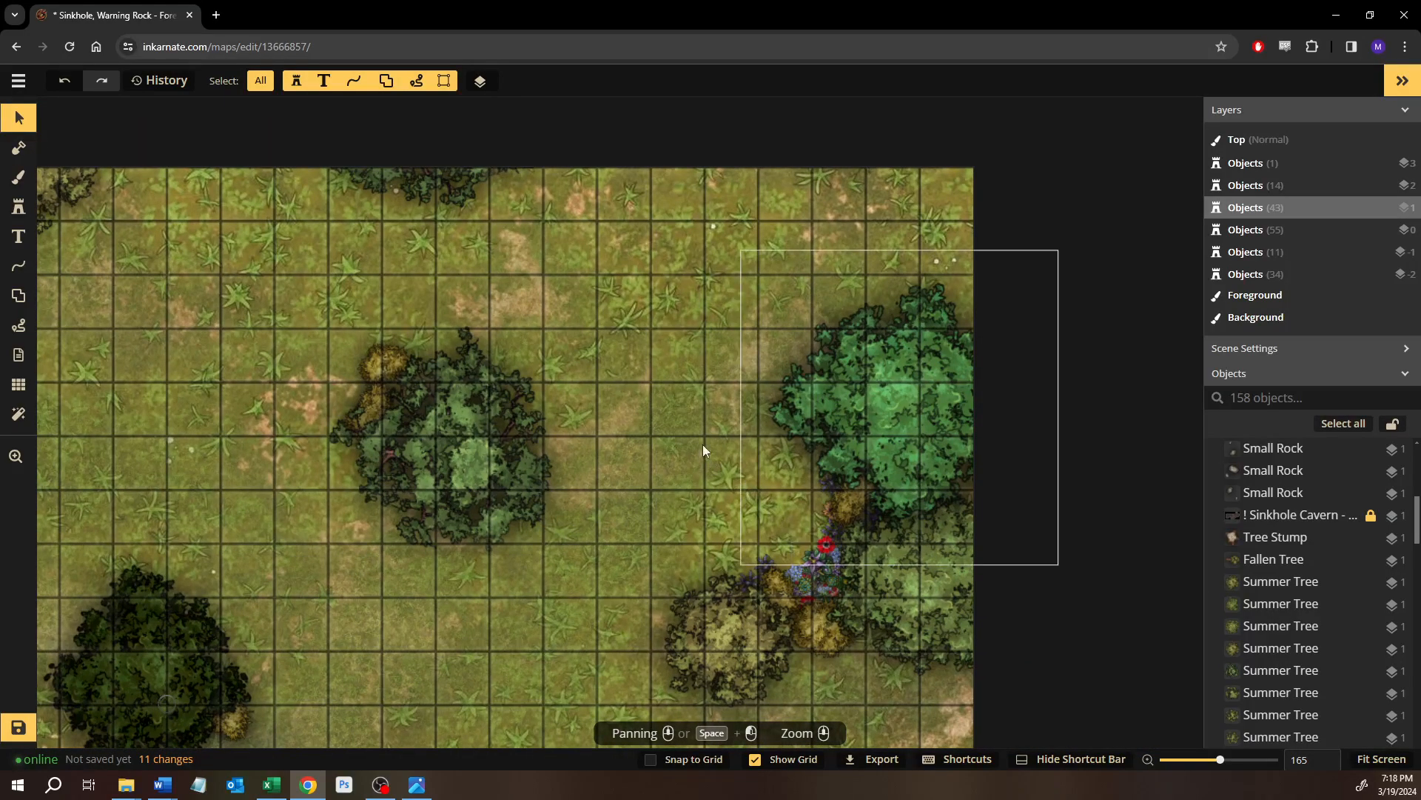
drag(1028, 665, 1058, 711)
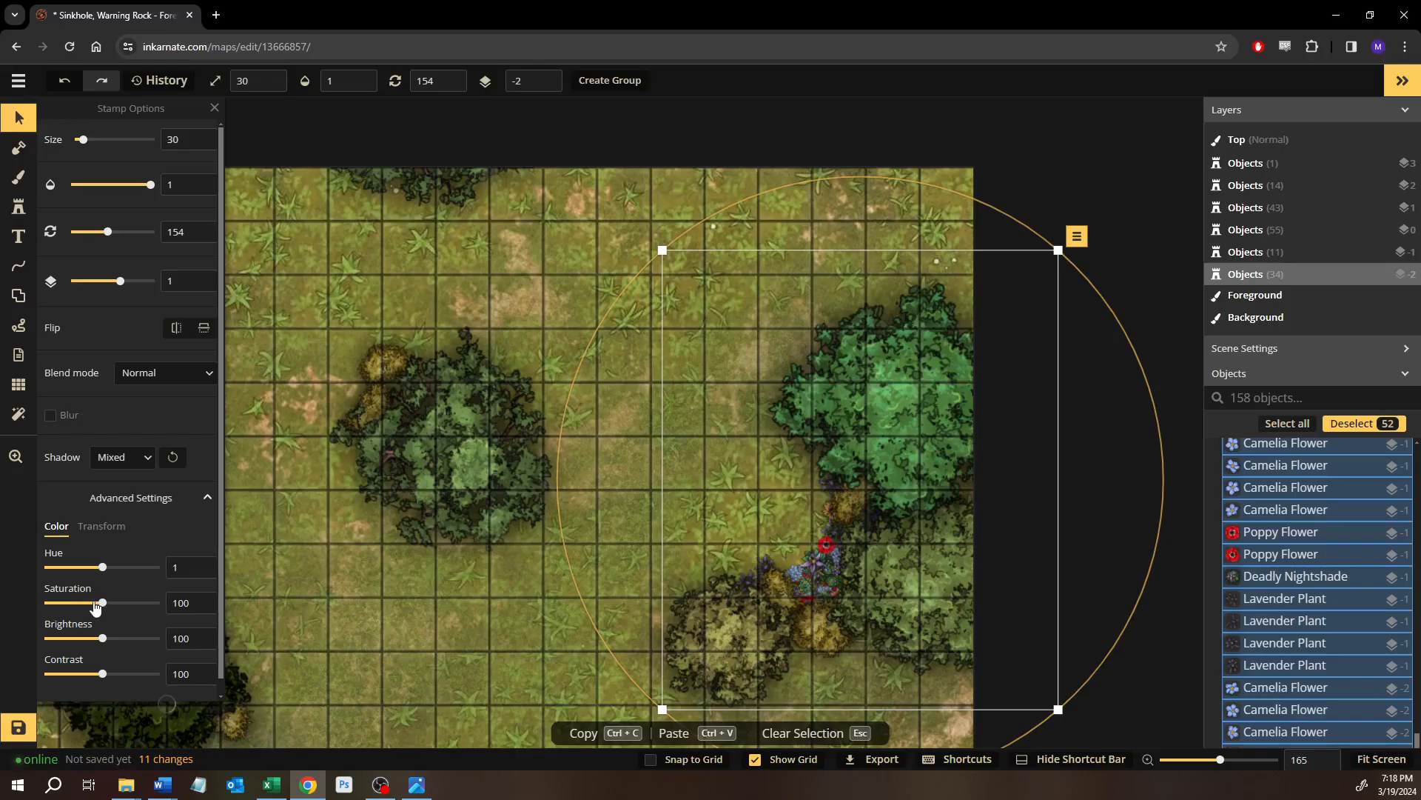
drag(87, 641, 84, 641)
click(127, 674)
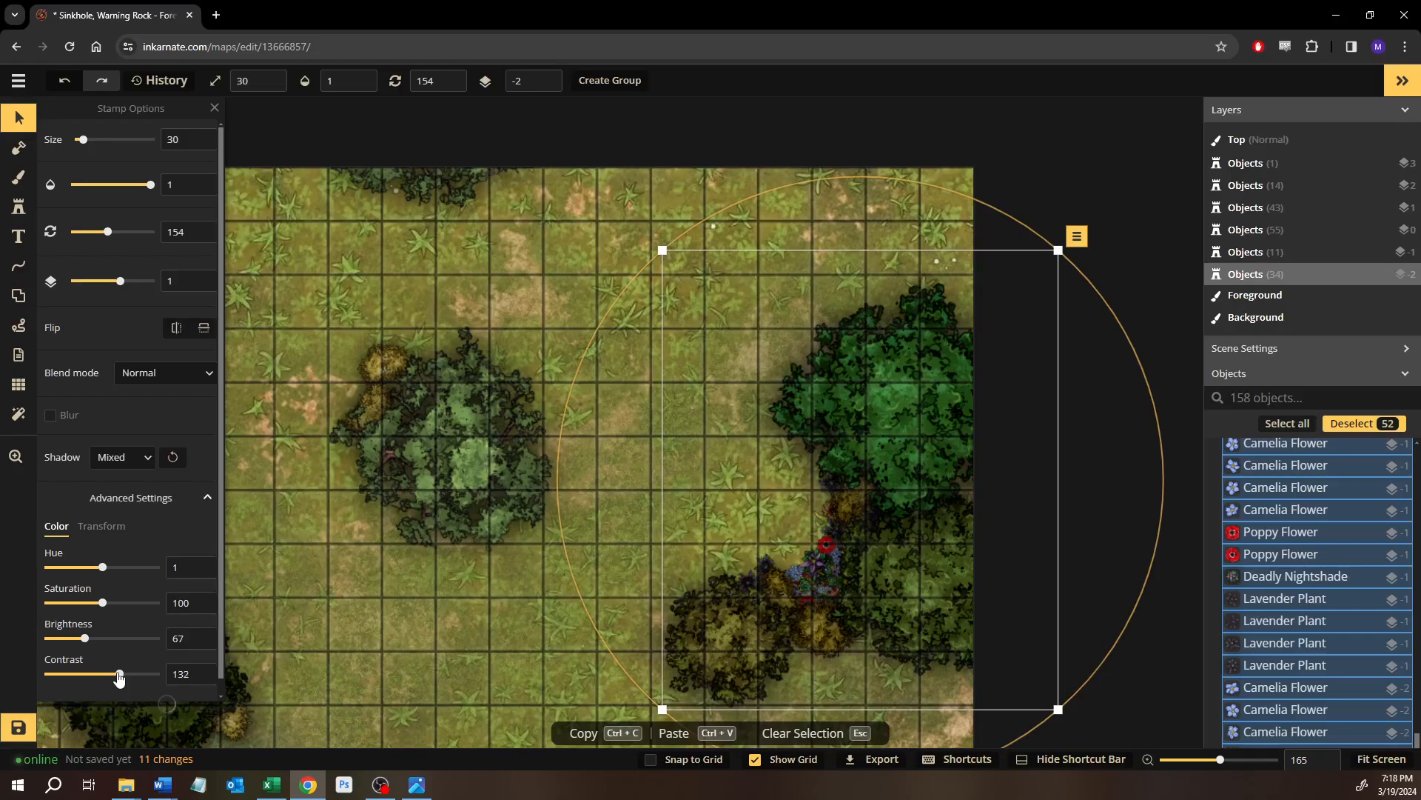
scroll(351, 438, down, 6)
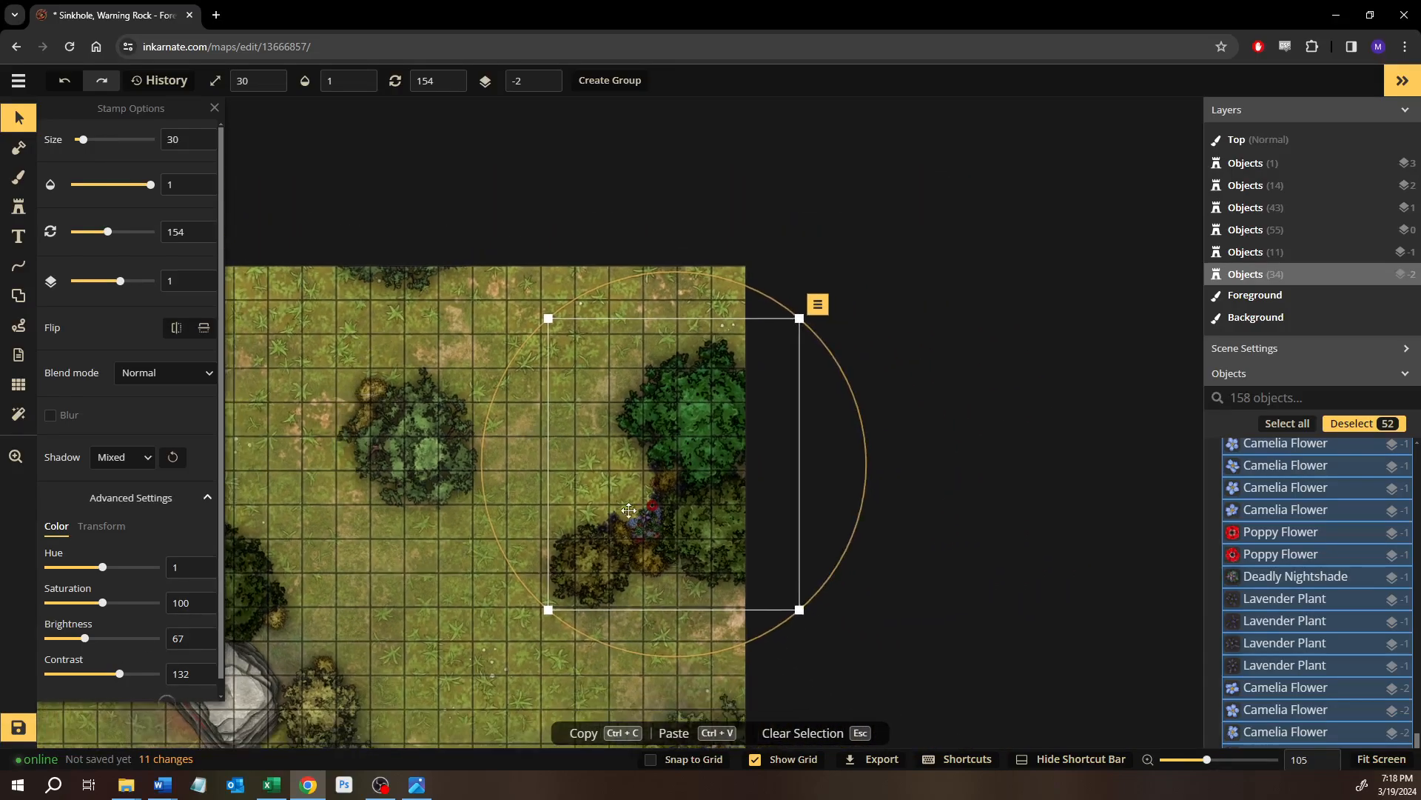
key(Escape)
Select the flowers and bushes between those right-edge trees, set their brightness to 46 and raise their contrast.
scroll(650, 503, up, 3)
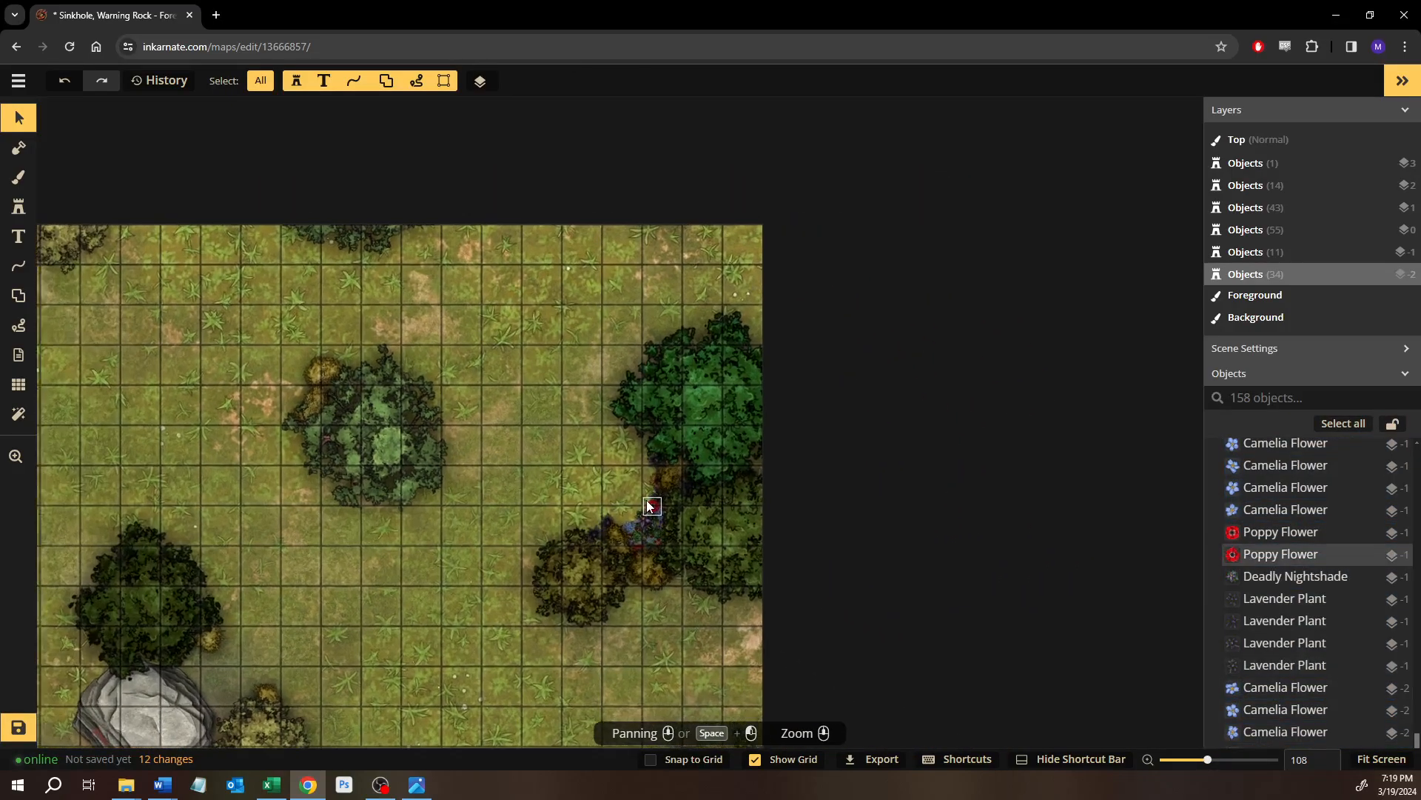
scroll(646, 505, up, 8)
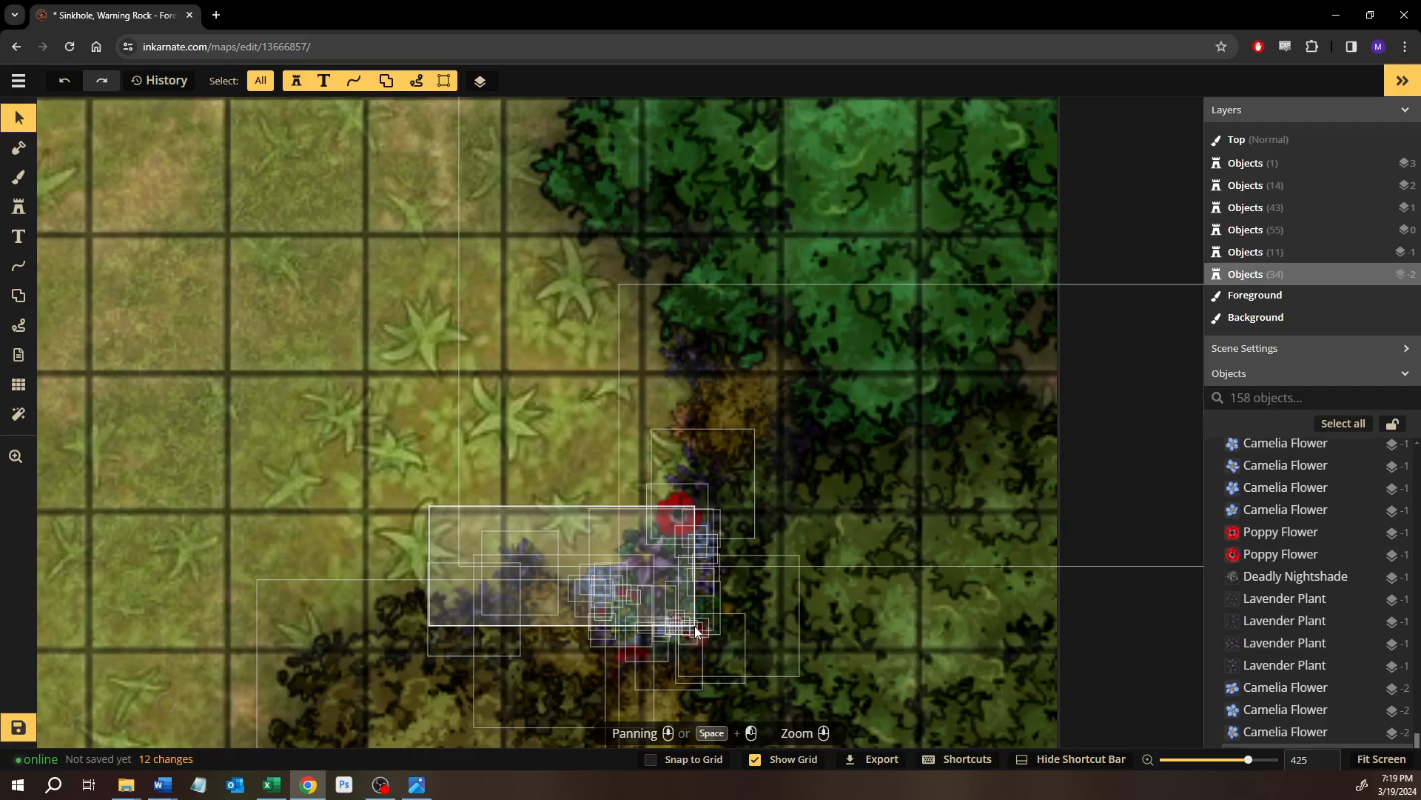
drag(743, 582, 882, 274)
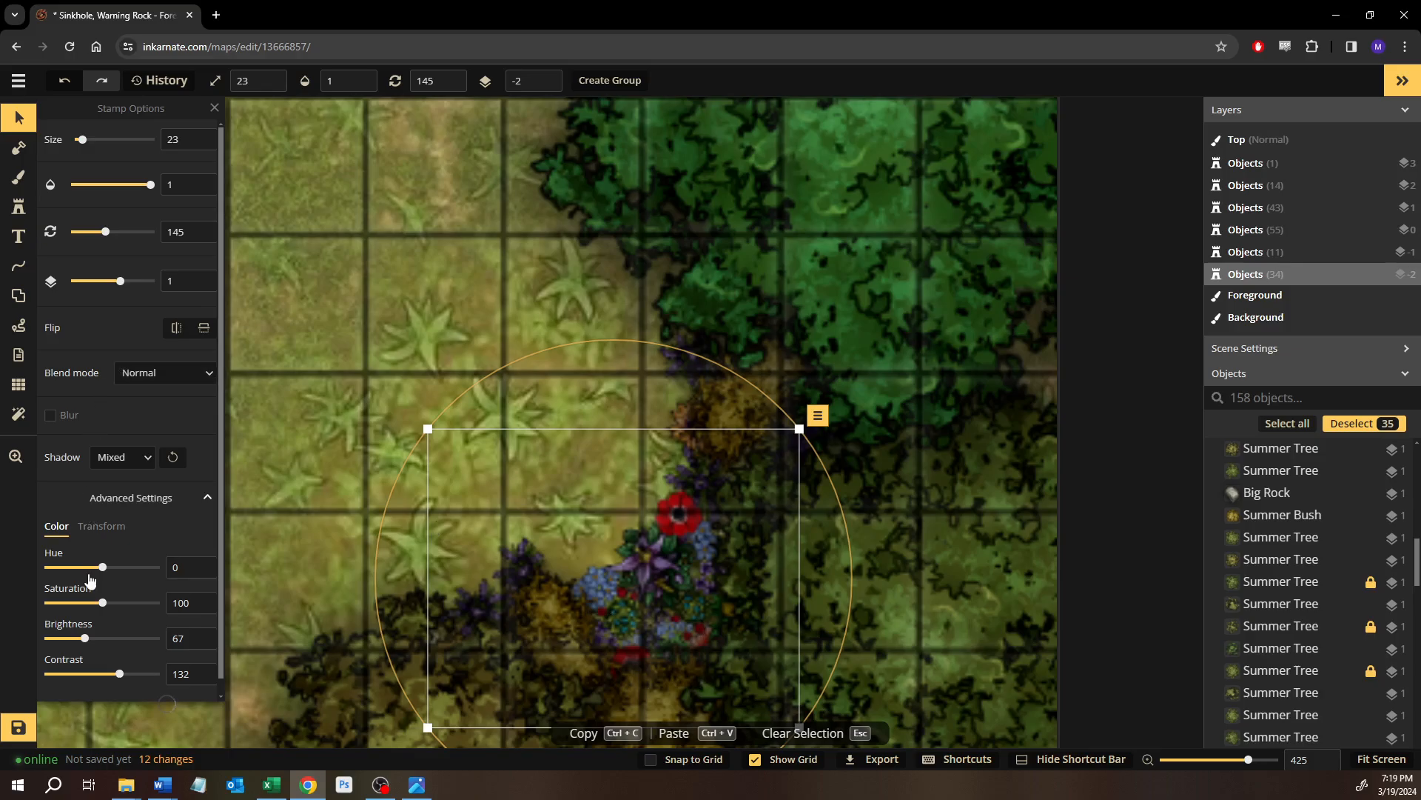
drag(86, 644, 78, 645)
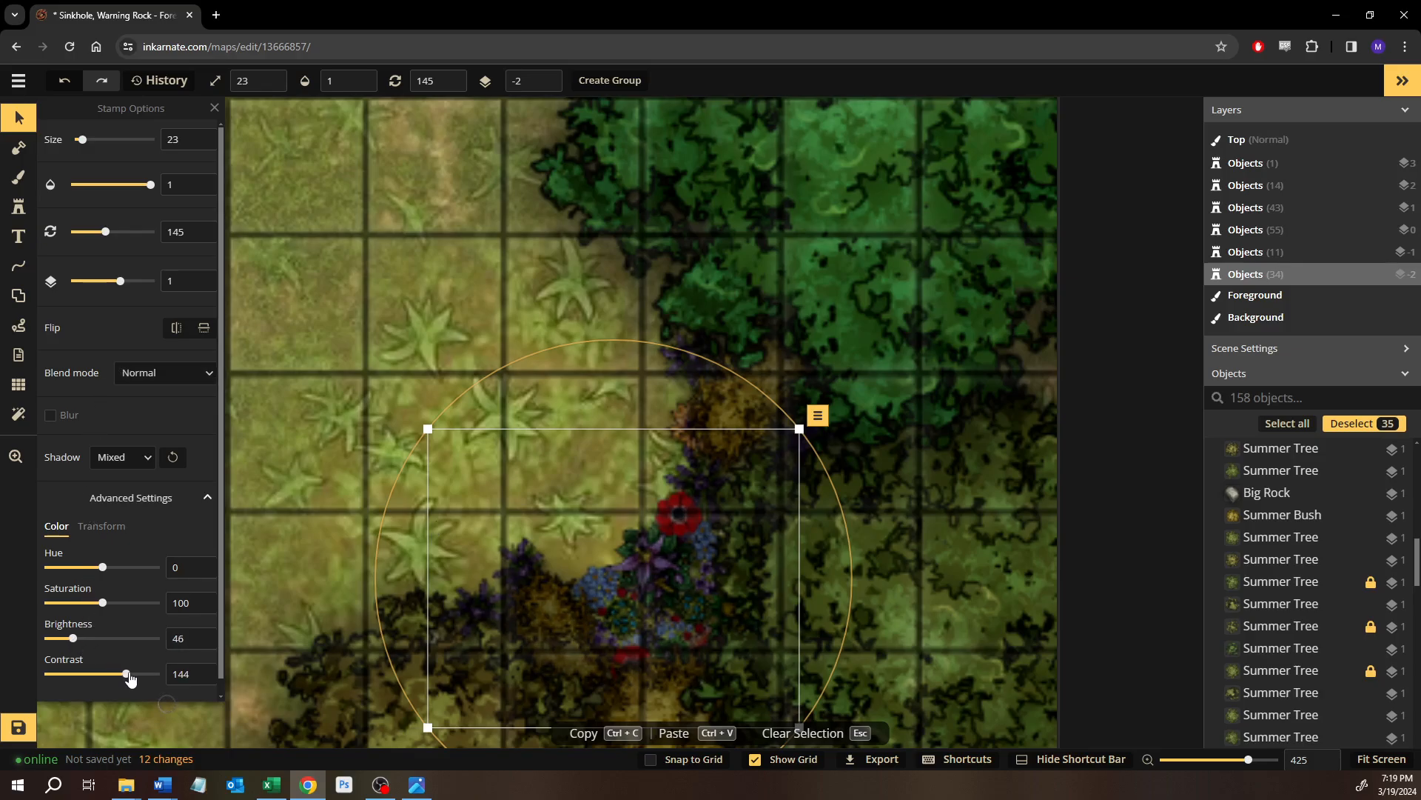
drag(91, 675, 145, 678)
click(359, 252)
scroll(360, 252, down, 6)
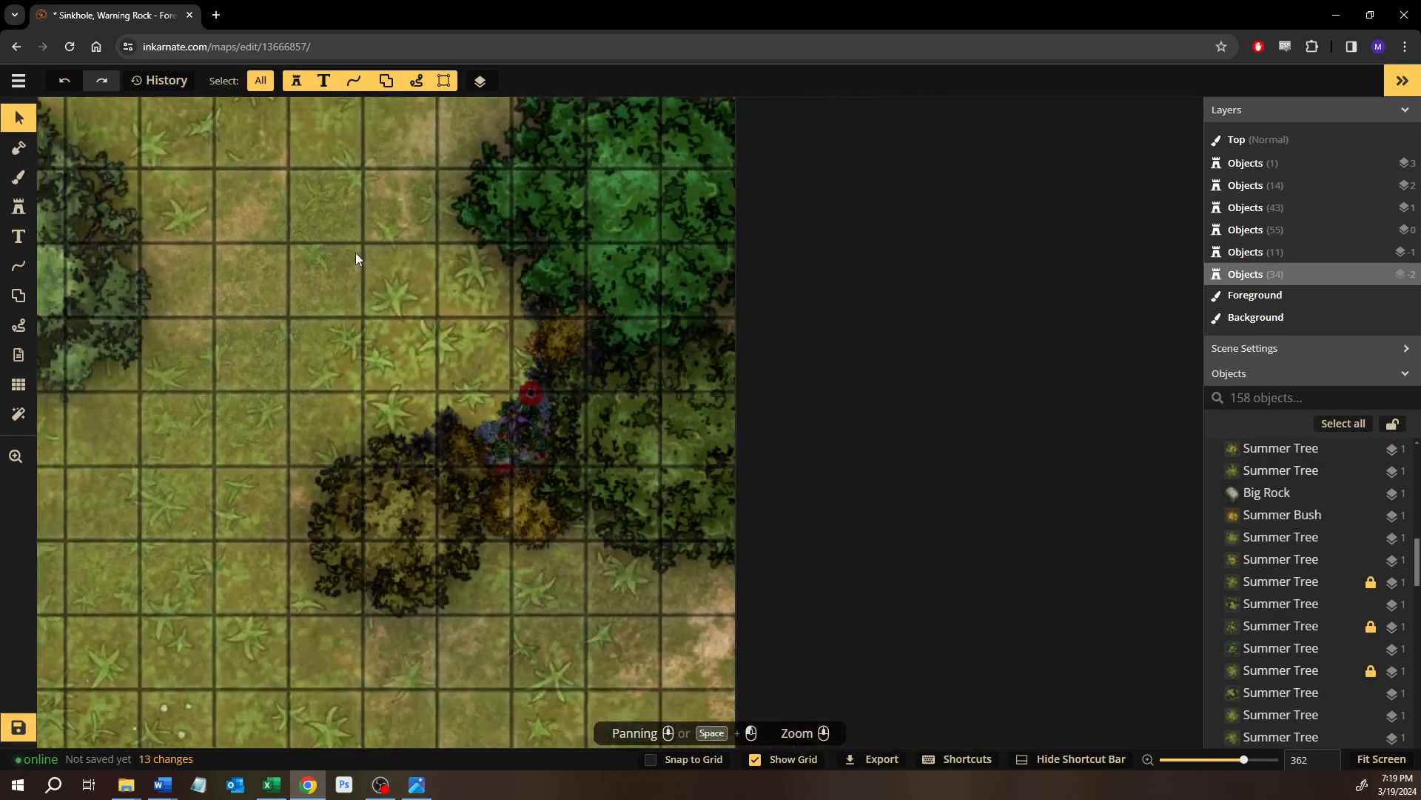
Select the locked isolated Summer Tree through the object list, set its brightness to 61 and raise its contrast.
scroll(456, 359, down, 4)
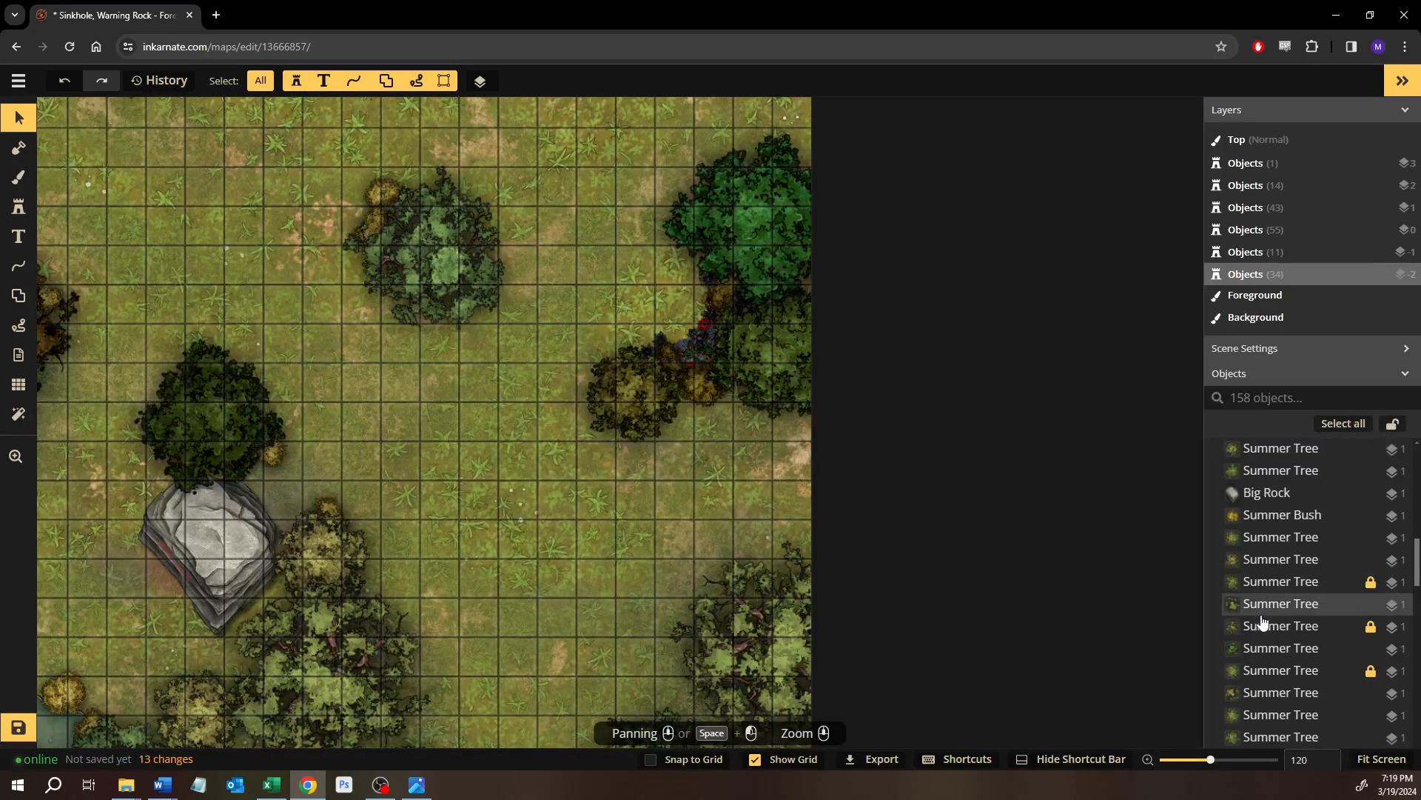
scroll(1281, 667, down, 1)
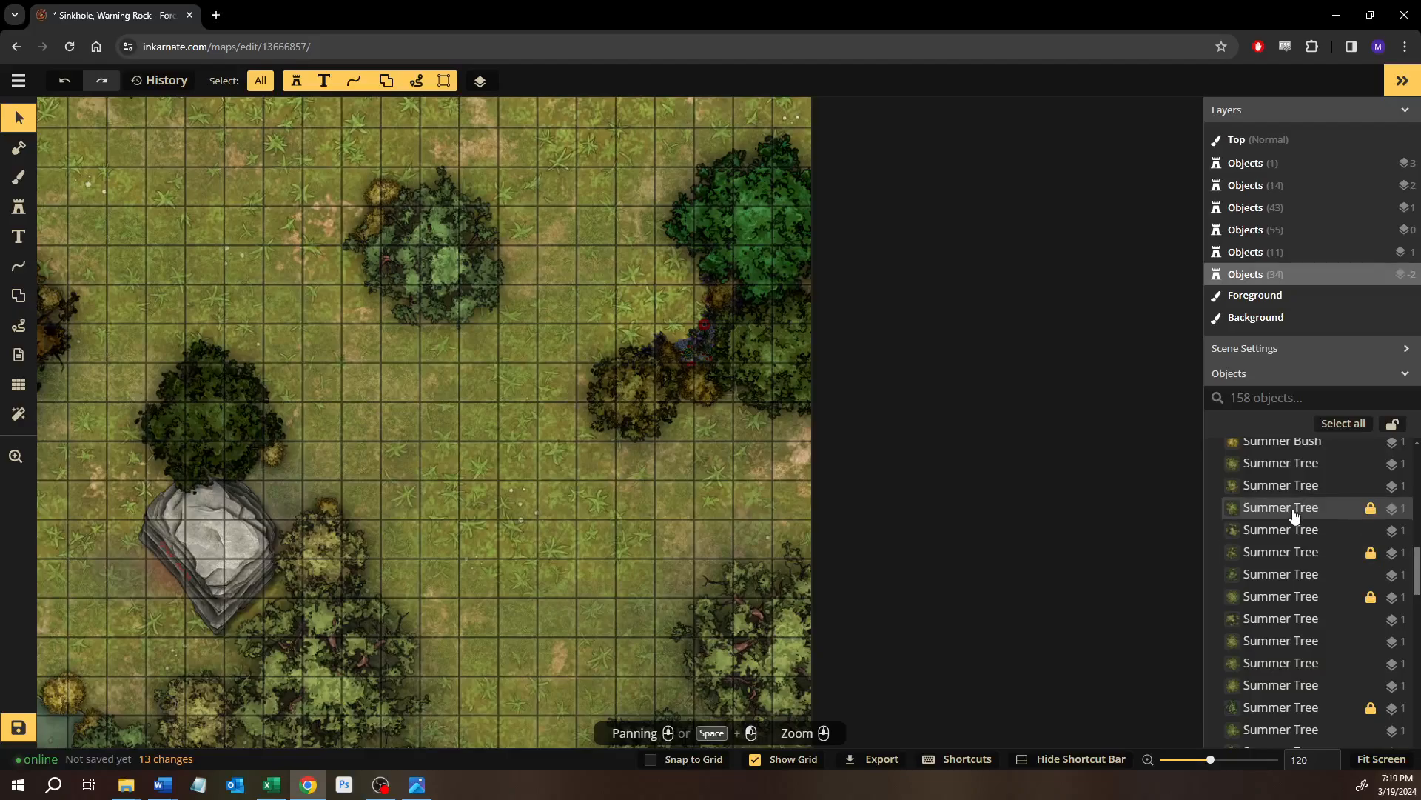
click(1318, 715)
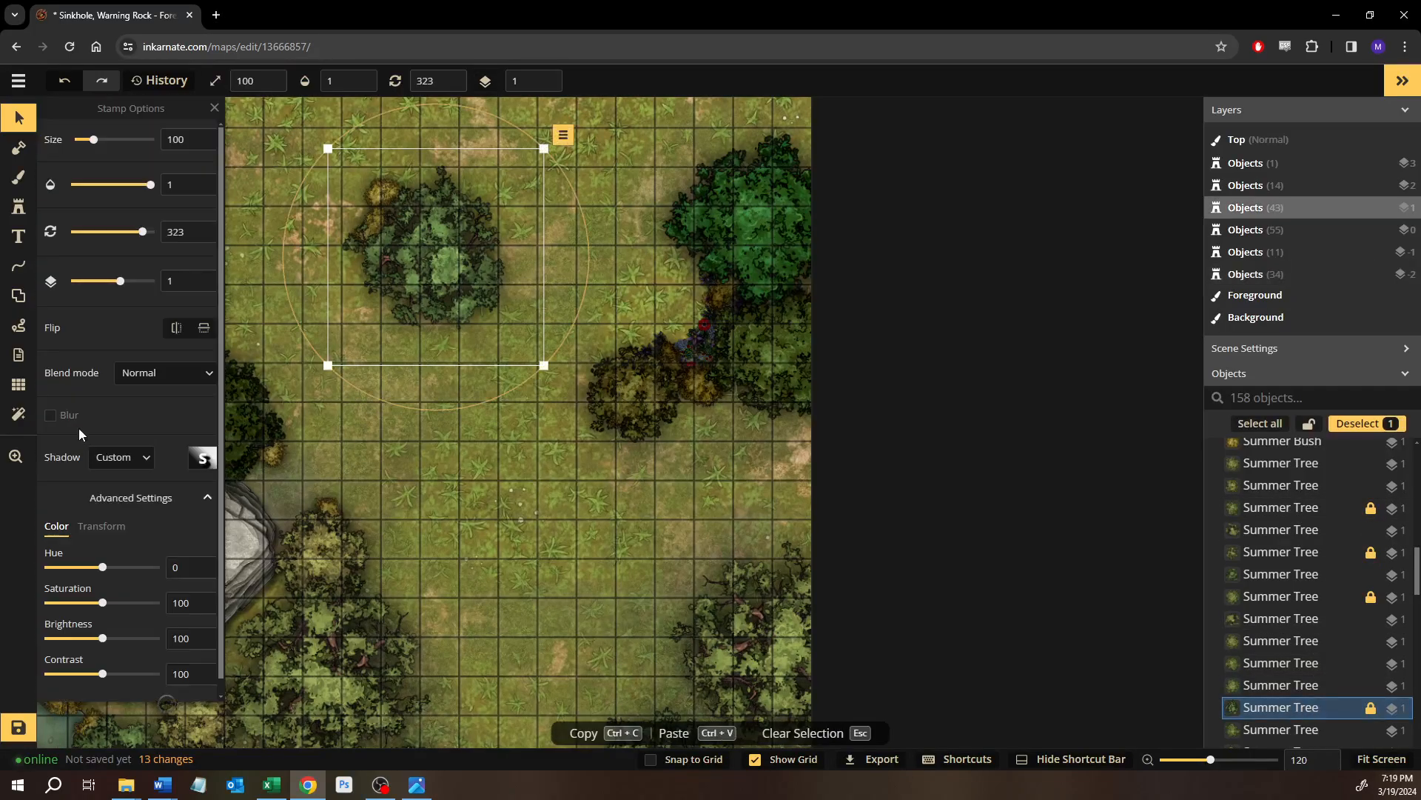
click(81, 638)
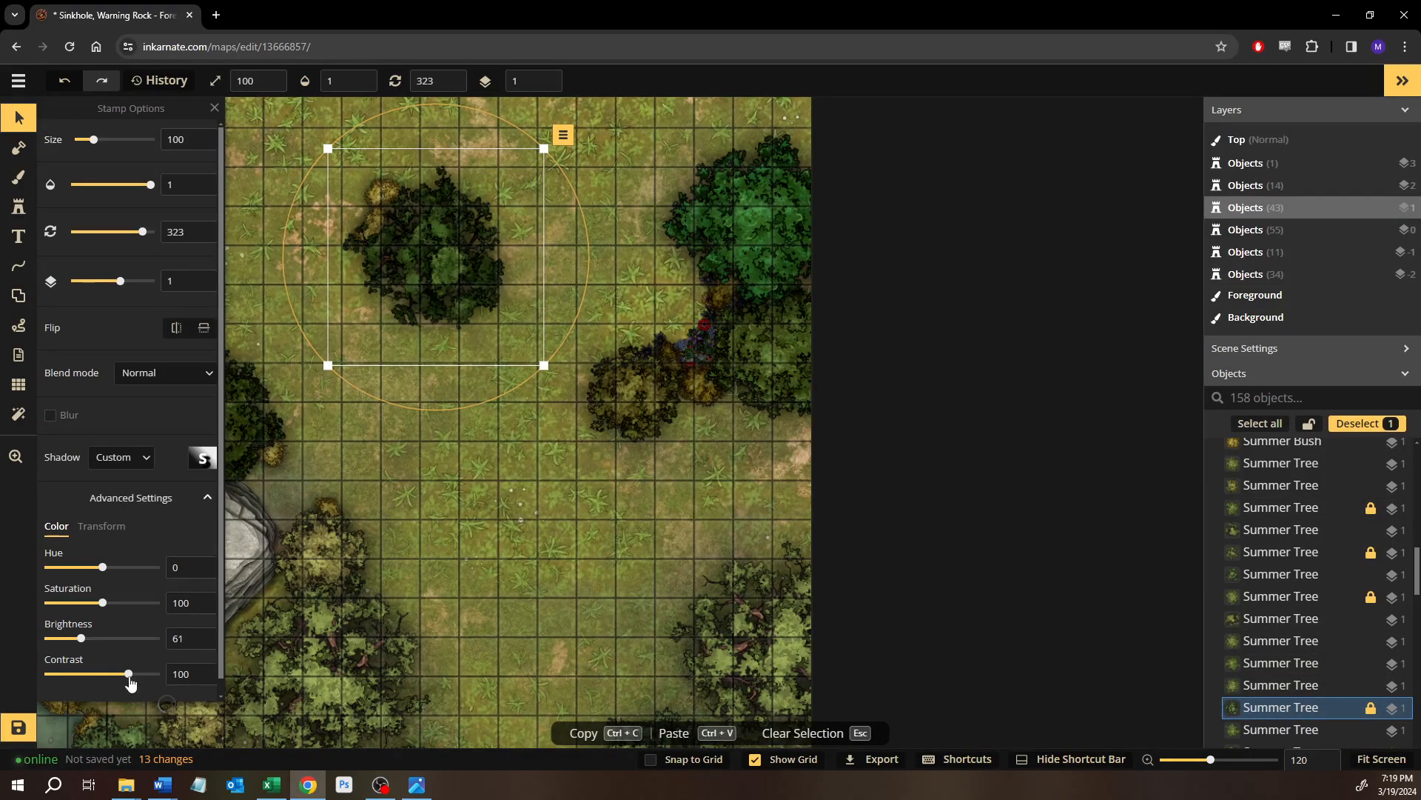
click(496, 521)
Char the three trees at the map's lower-right corner together with brightness 49 and contrast 148.
drag(496, 521, 673, 191)
drag(735, 347, 933, 606)
drag(102, 638, 122, 675)
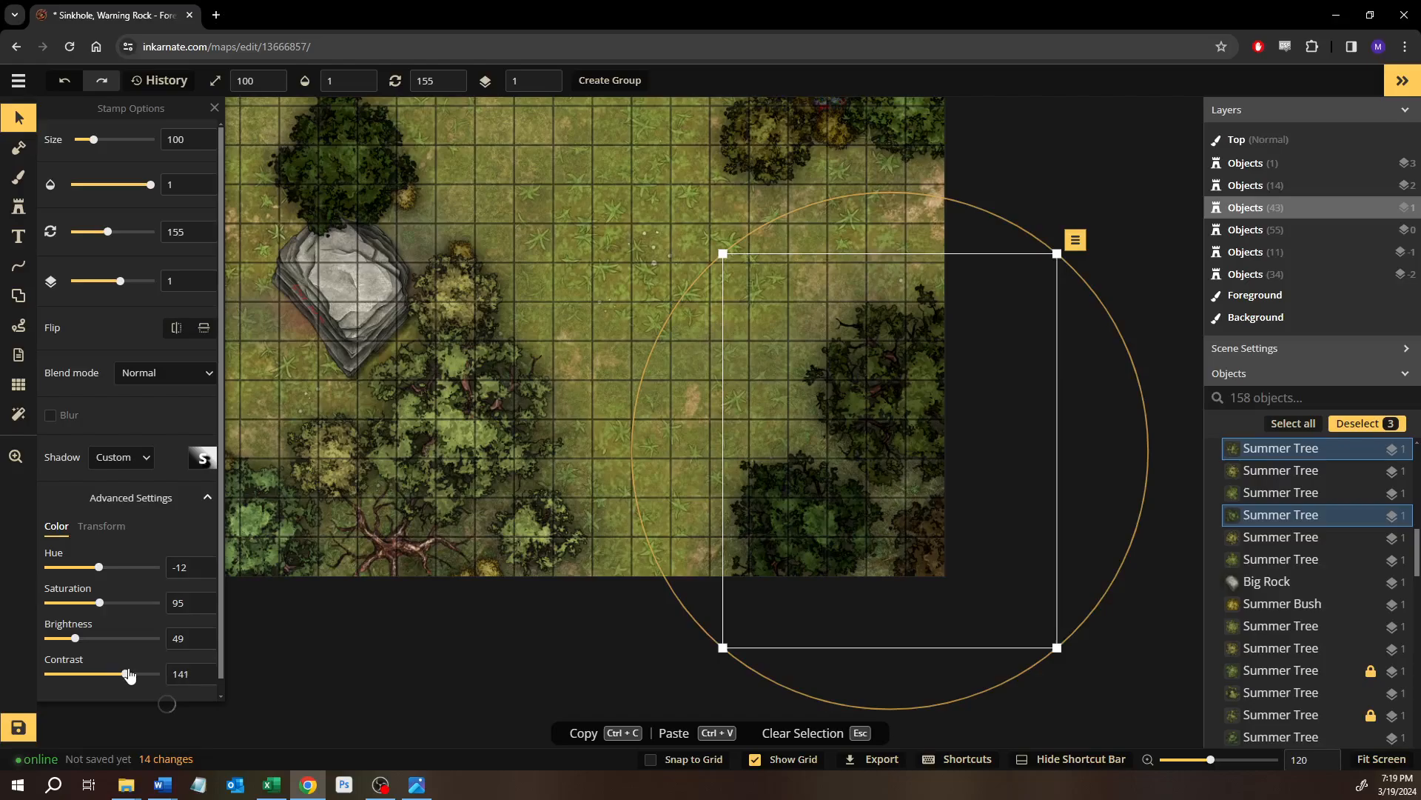
Select the five trees between the pond and the large rock and char them with brightness 57 and contrast 154.
drag(631, 179, 973, 163)
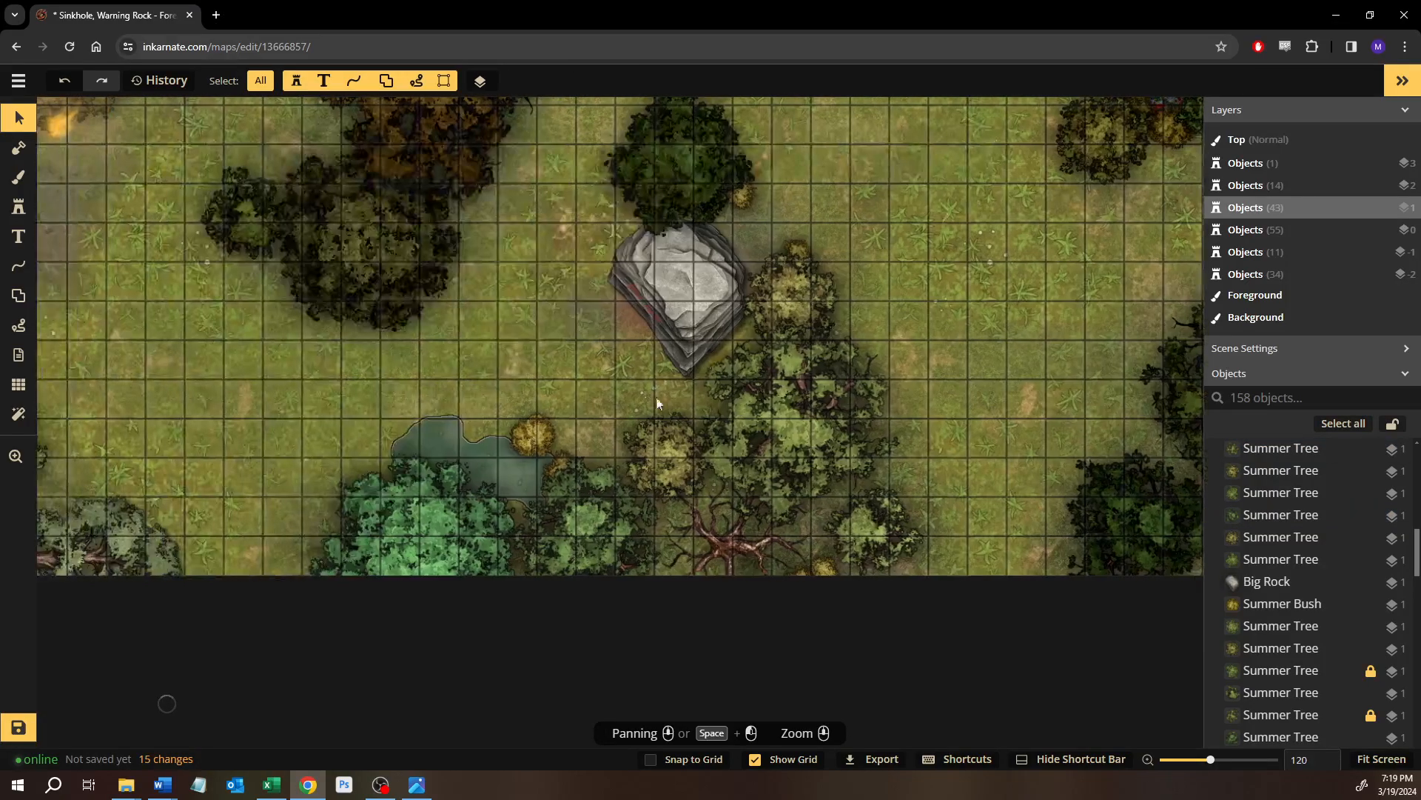
click(411, 549)
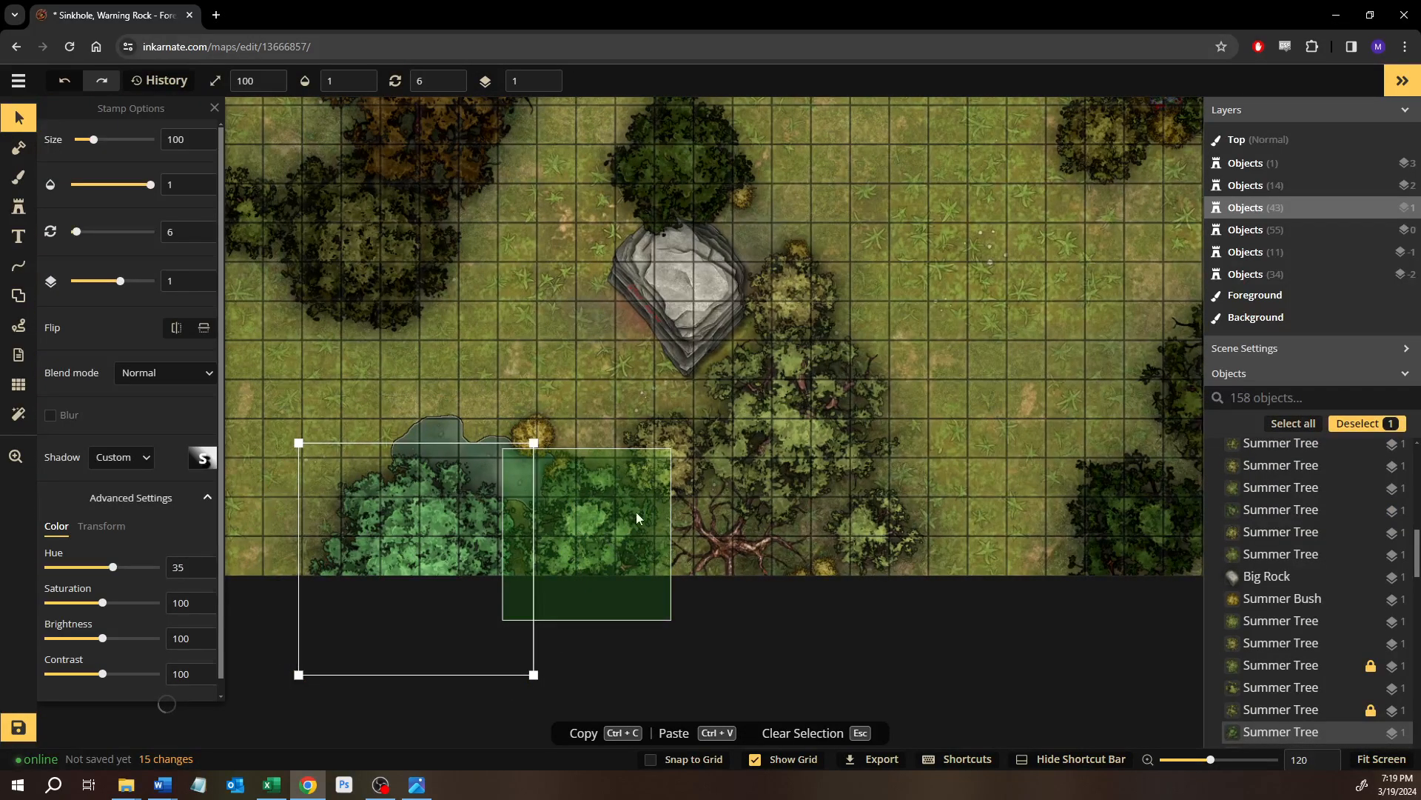
shift+click(672, 455)
shift+click(687, 456)
shift+click(778, 433)
shift+click(793, 295)
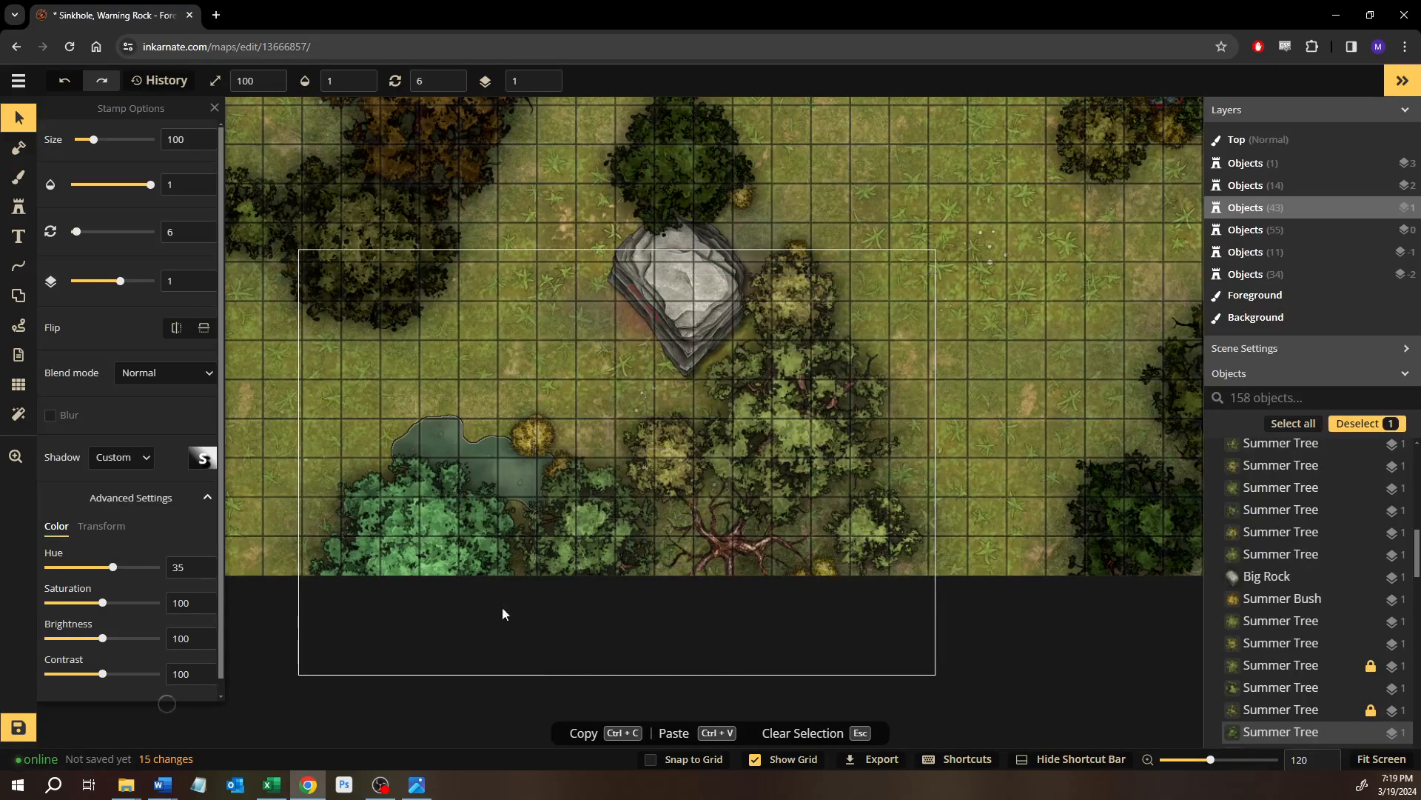
drag(127, 681, 131, 681)
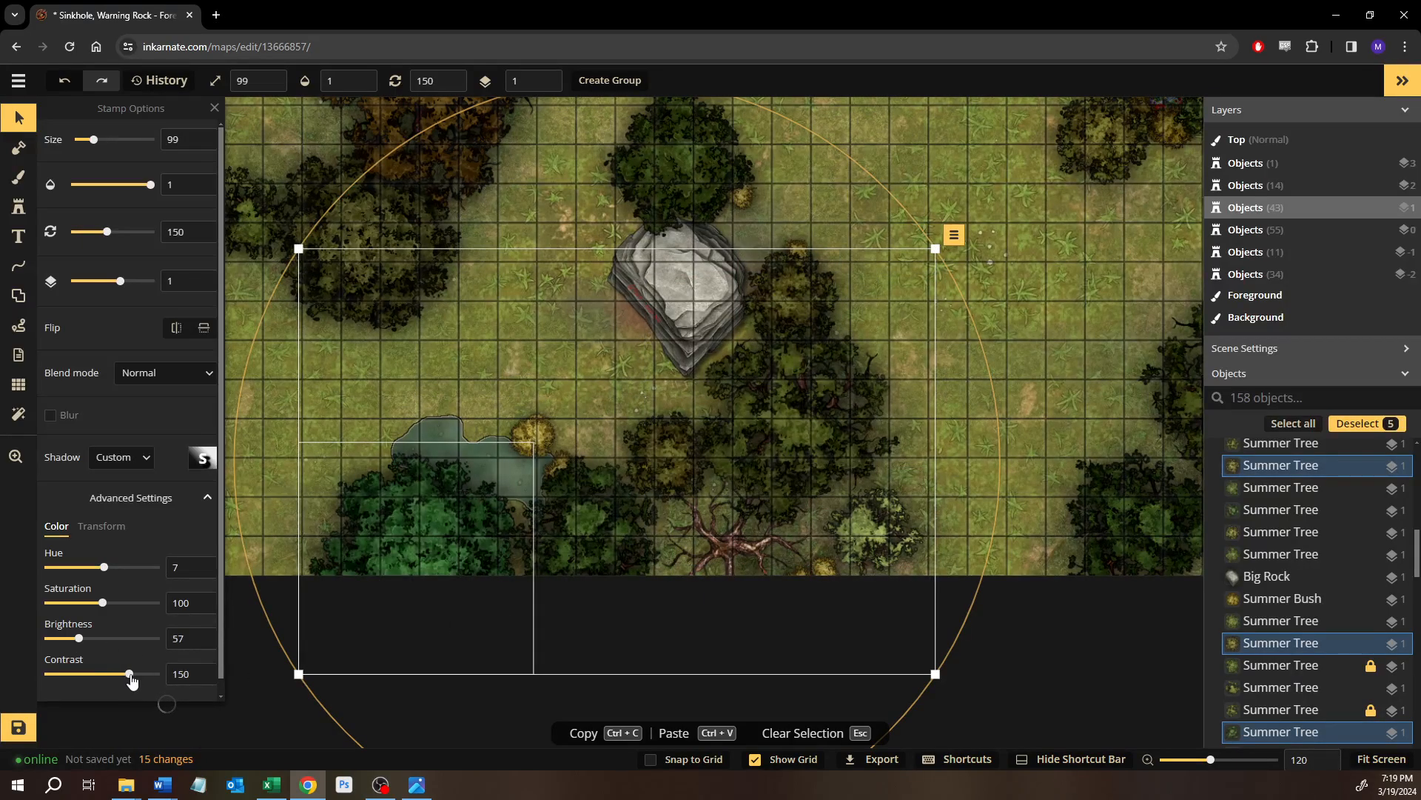
Char the small tree beside the bare roots at the lower map edge with brightness 66 and contrast 163.
click(528, 627)
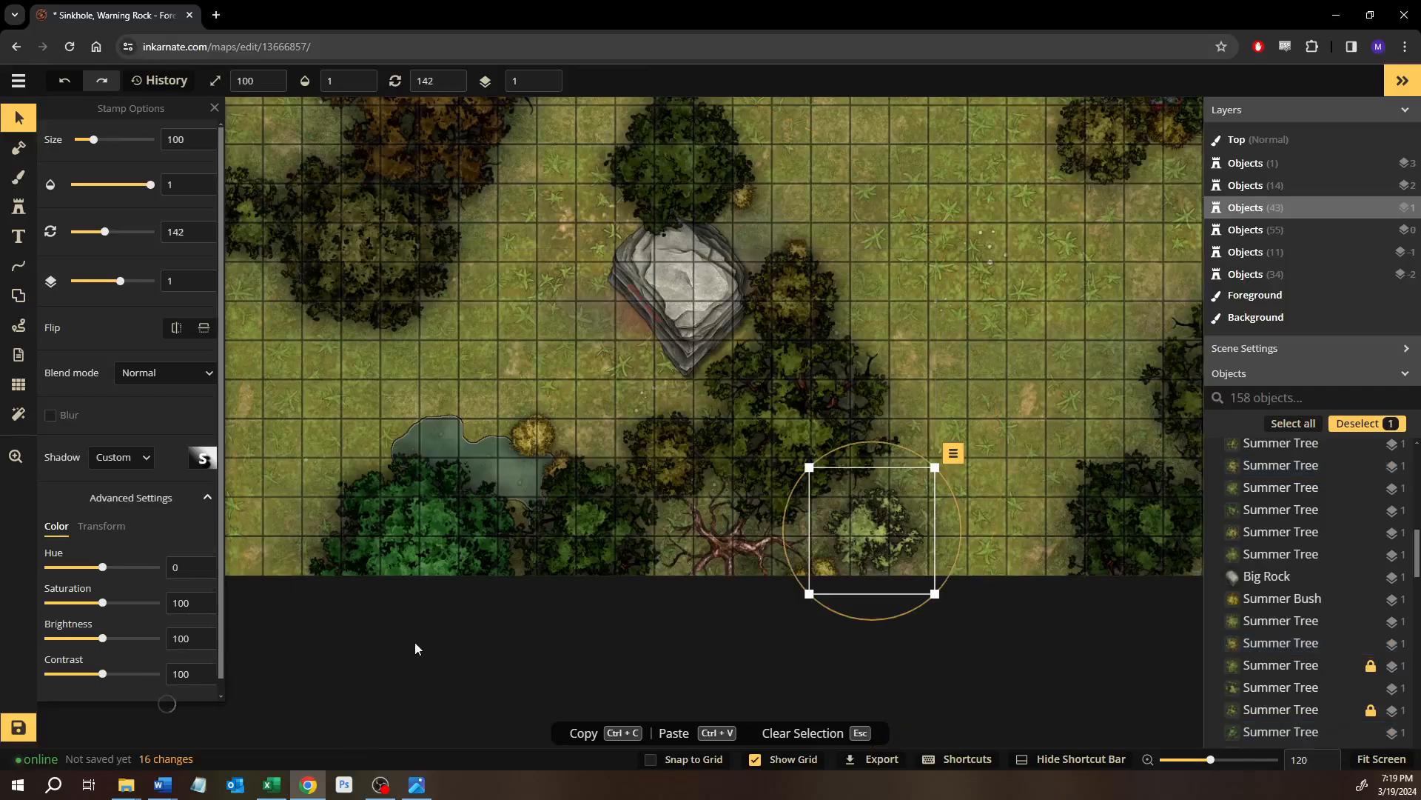
click(84, 639)
click(134, 674)
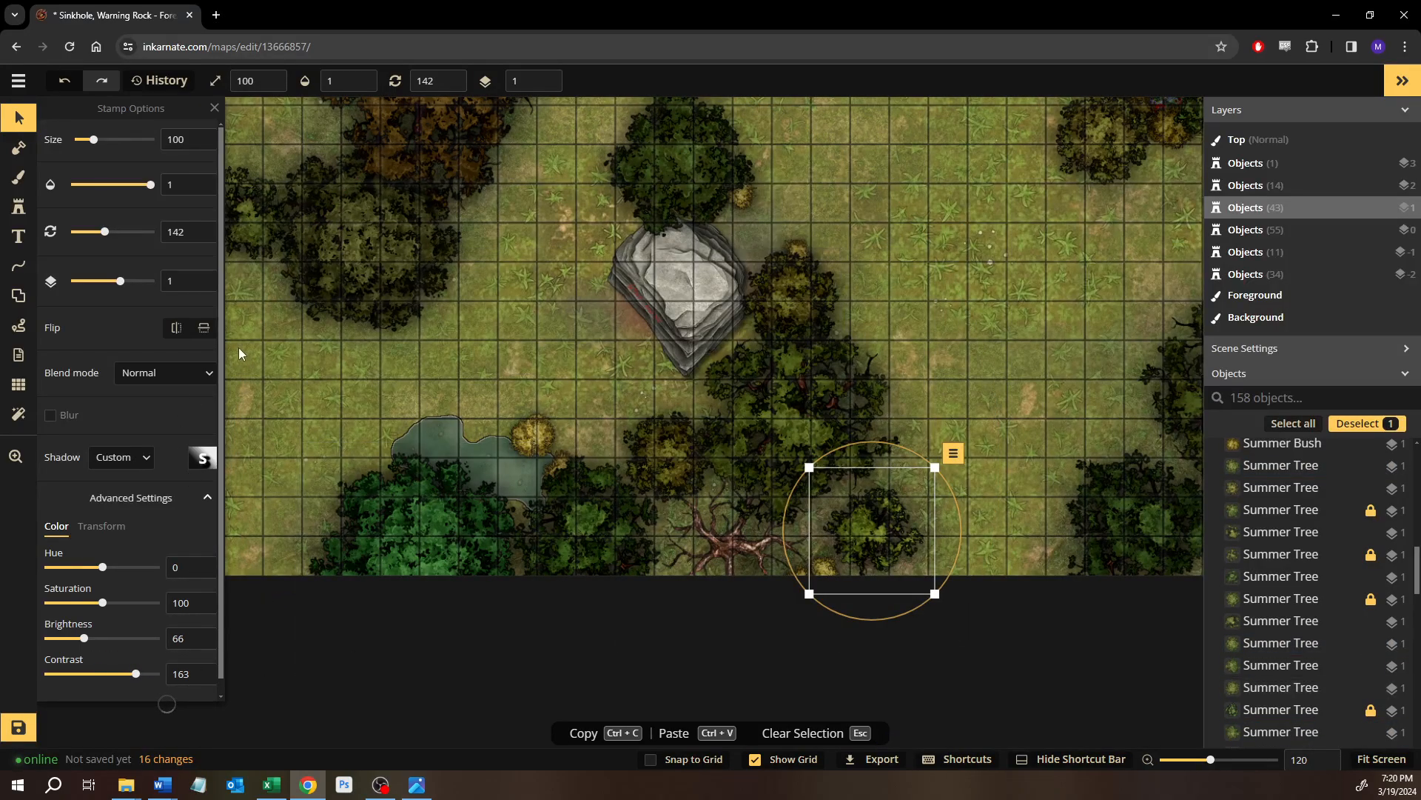
Set the hue of the large tree by the pond to -10 and of the adjoining tree to -35.
click(415, 542)
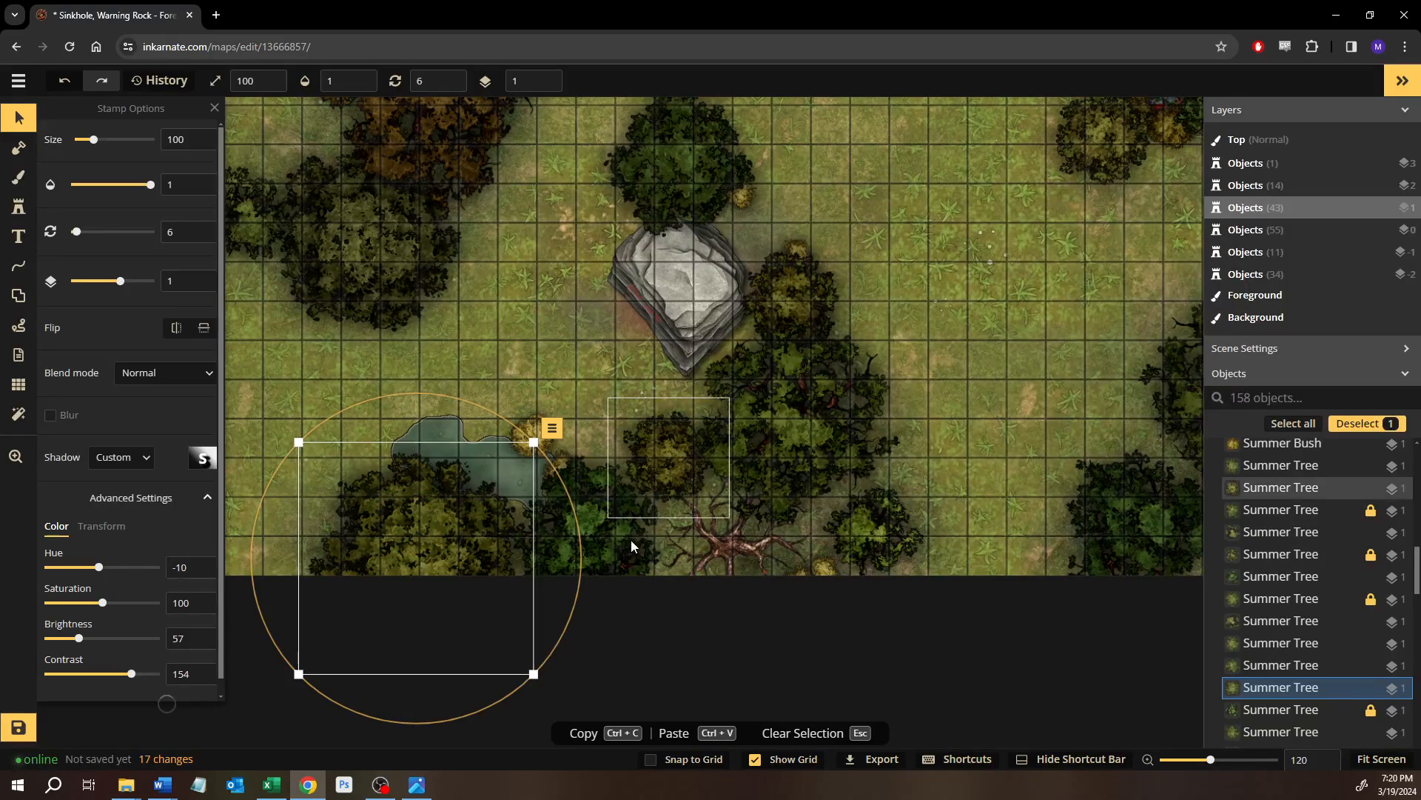
click(611, 548)
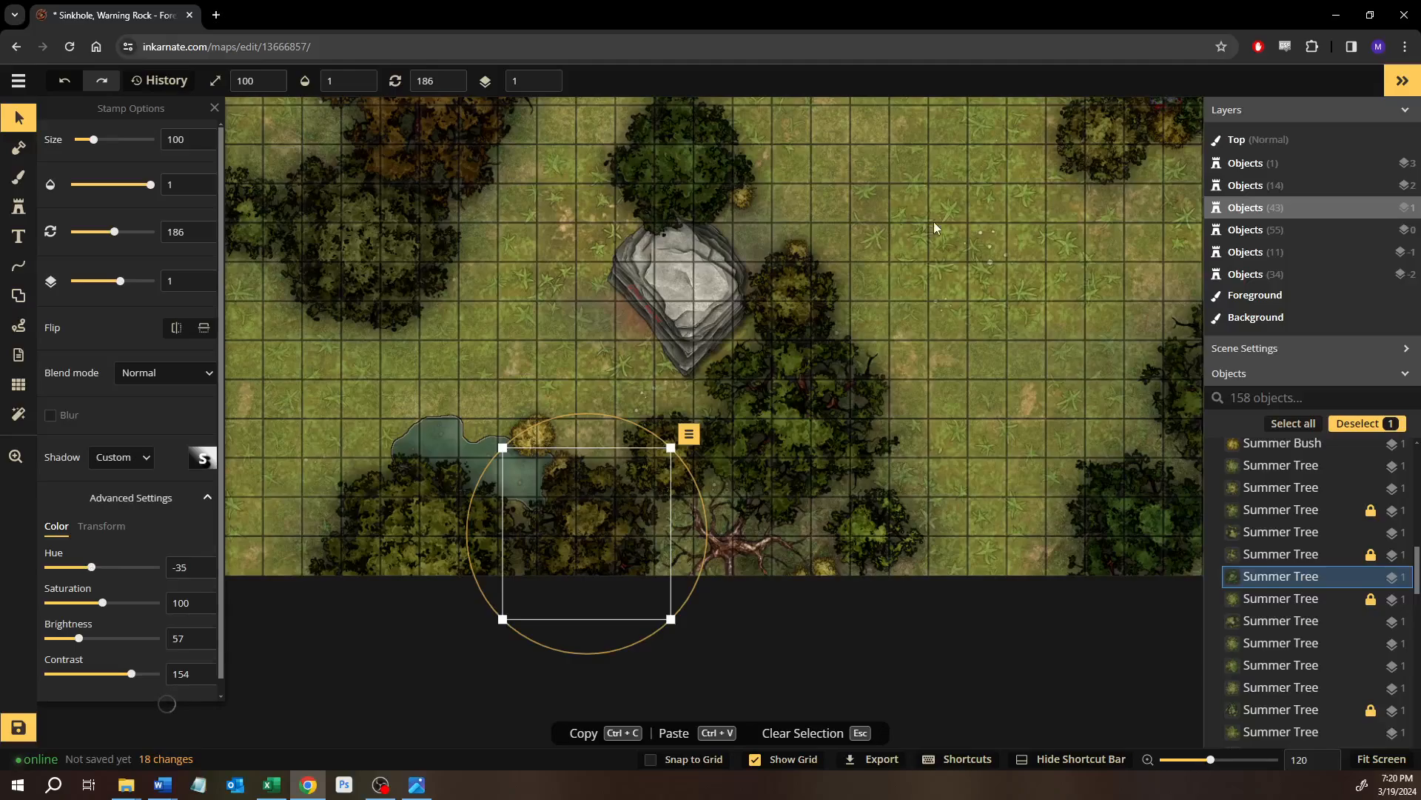
Shift the hue of the lower-right corner tree, set the large upper-right tree's hue to -25 and shift the hue of the tree below it.
drag(949, 219, 527, 428)
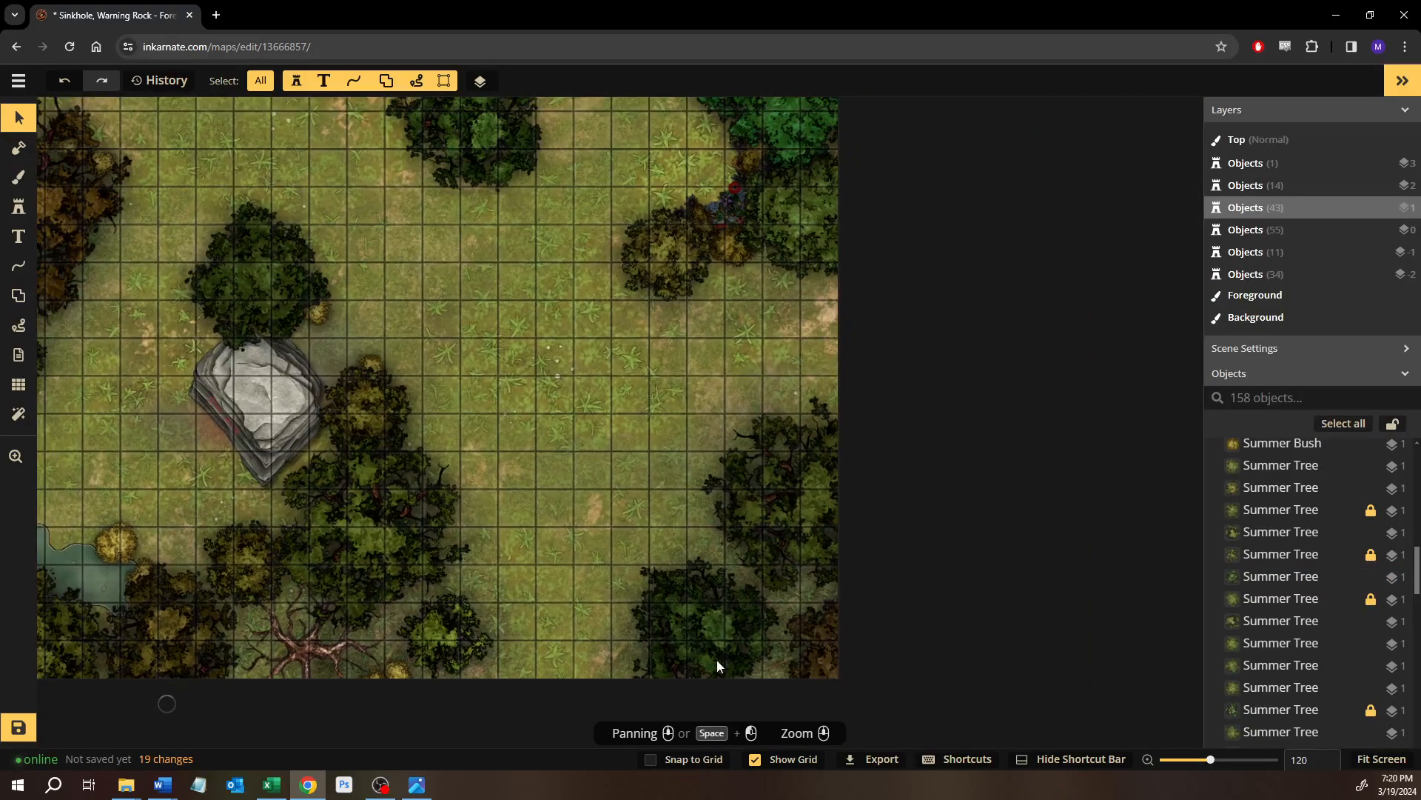
click(695, 636)
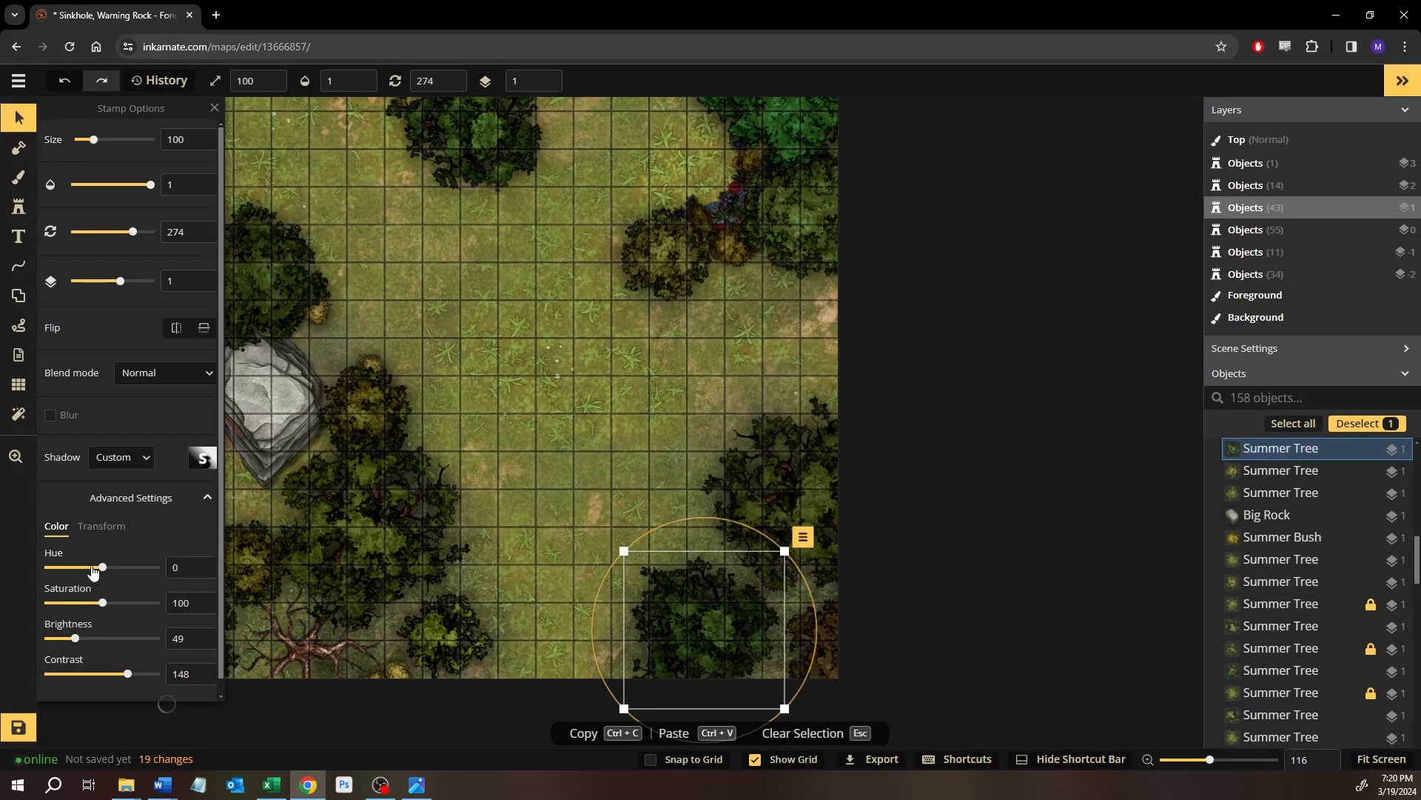
drag(753, 364, 657, 517)
click(712, 267)
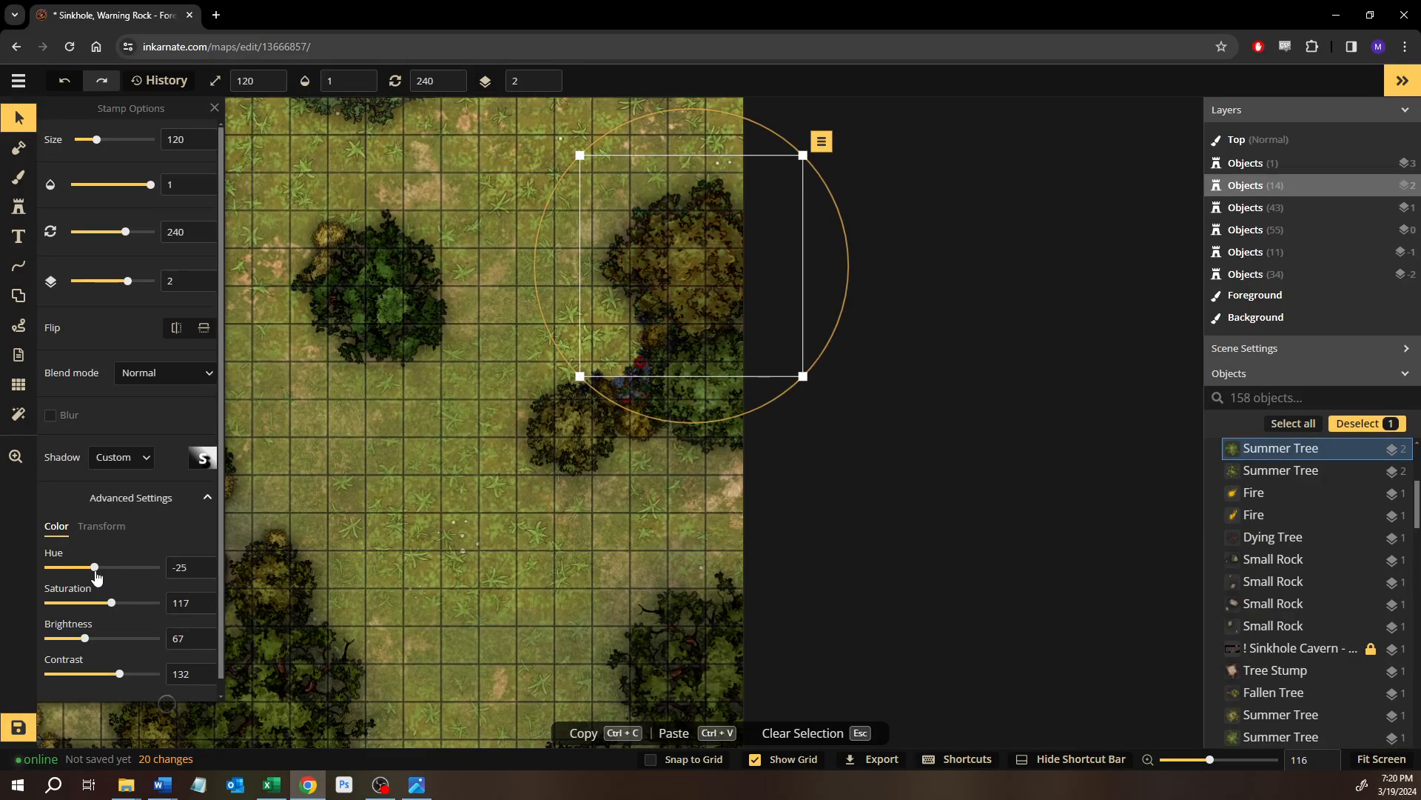
click(732, 403)
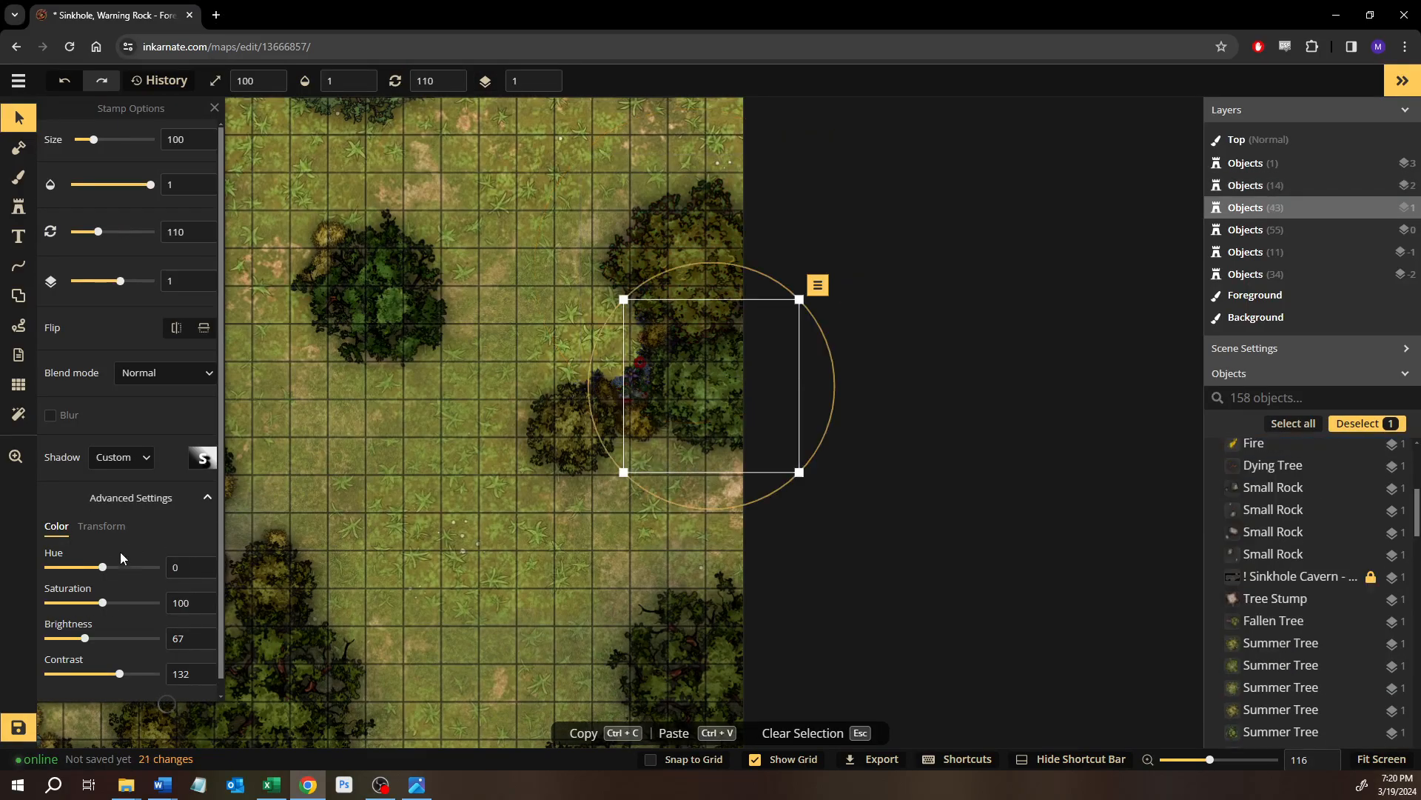
click(410, 465)
Select the five locked trees along the upper map edge and char them with hue -27, brightness 61 and contrast 143.
drag(444, 502, 723, 516)
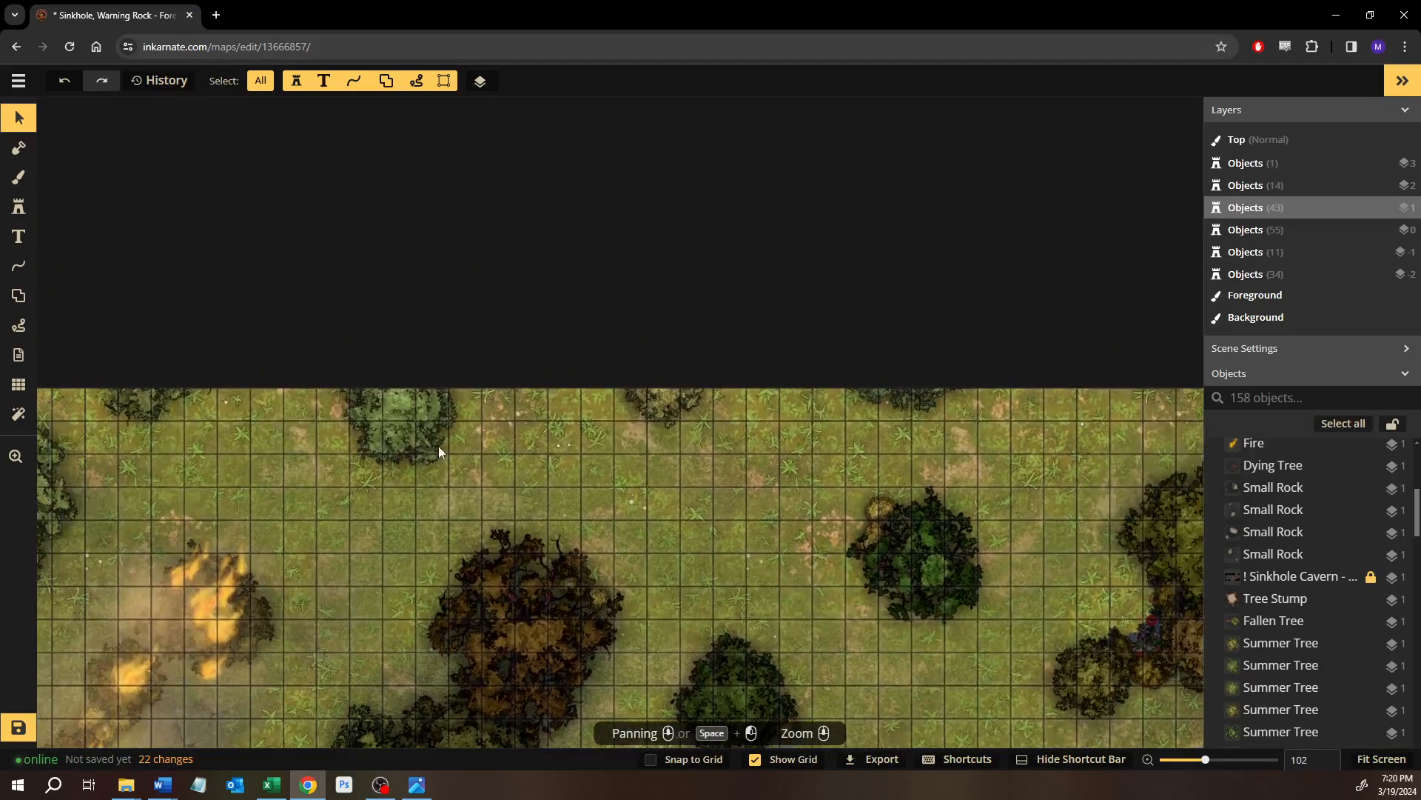
scroll(1305, 578, up, 3)
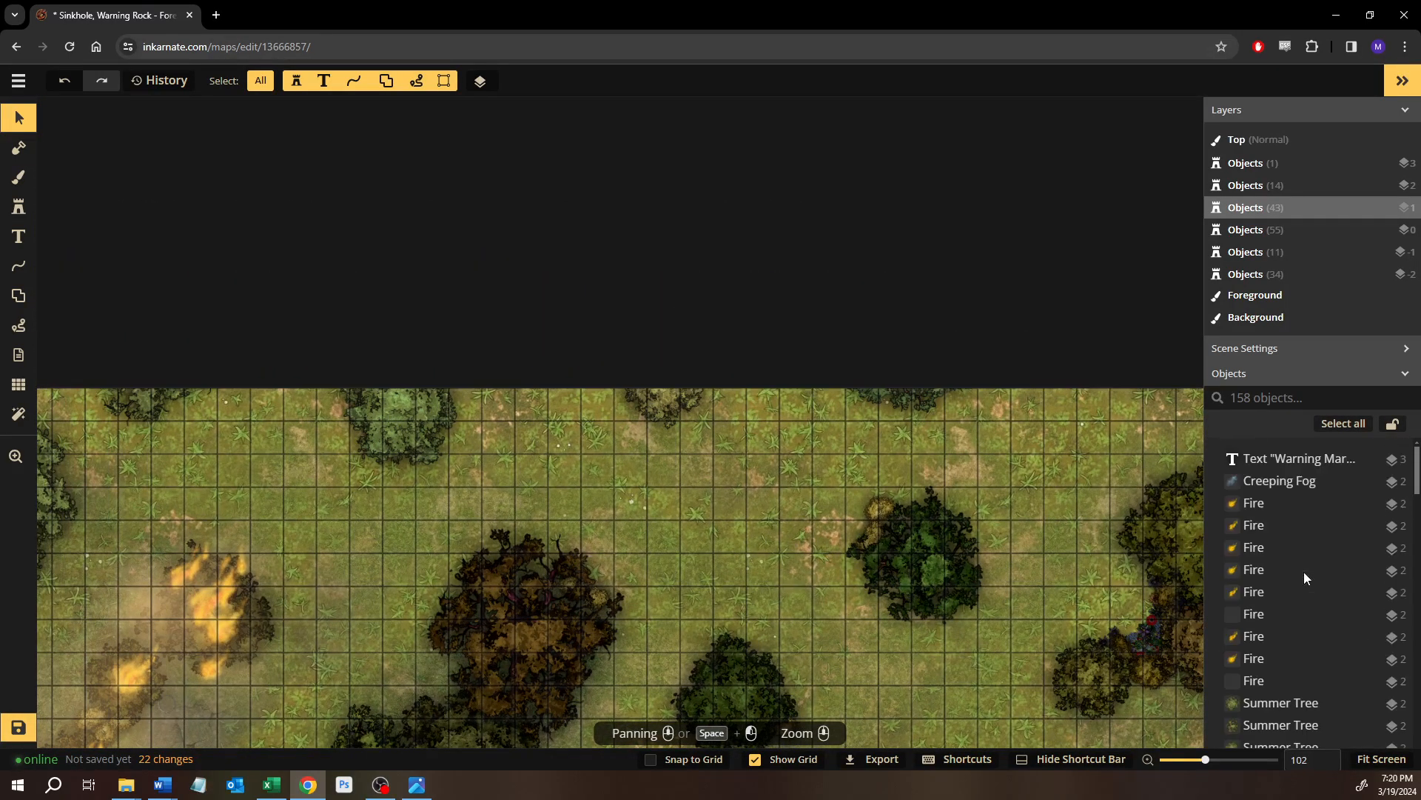
scroll(1303, 577, down, 5)
scroll(1301, 575, down, 5)
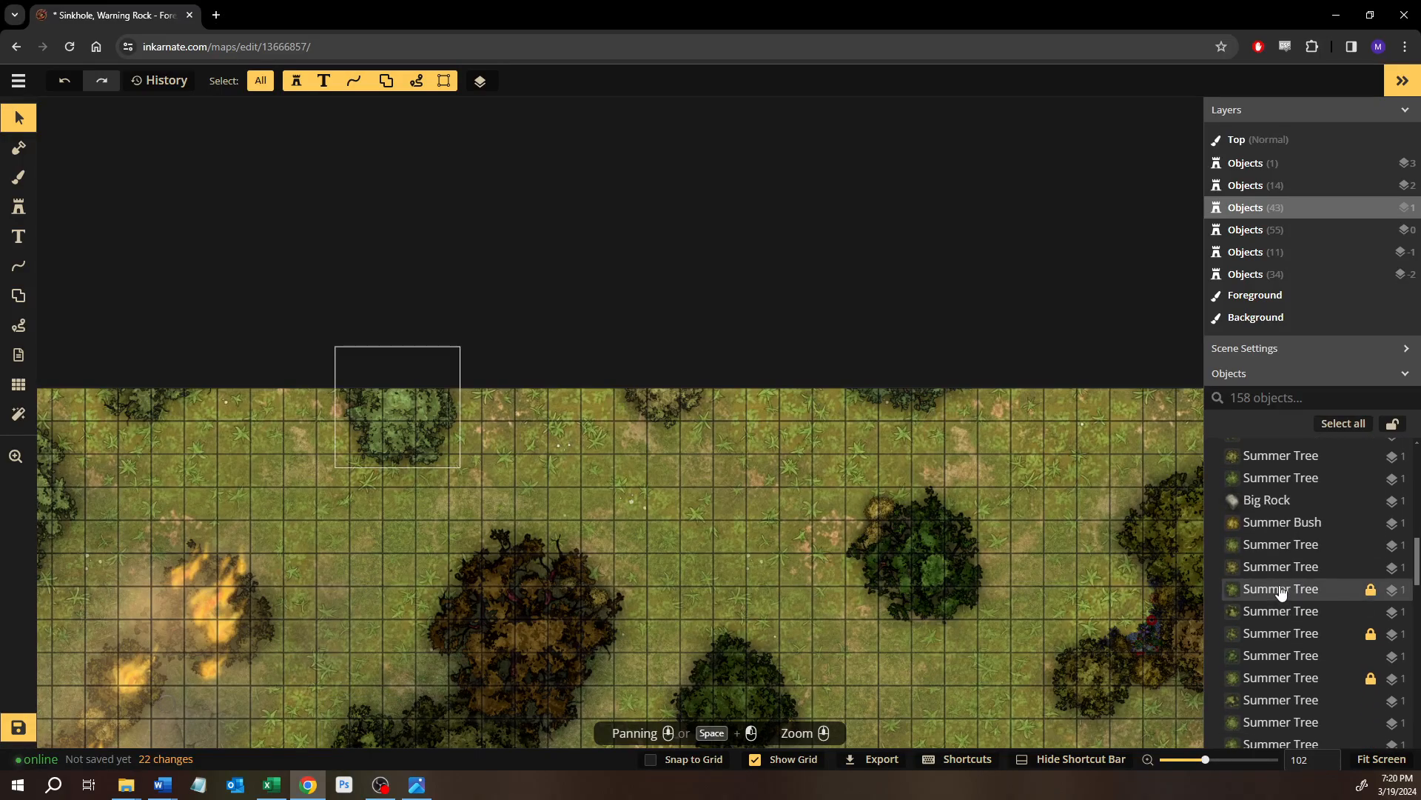
click(1281, 590)
shift+click(1288, 635)
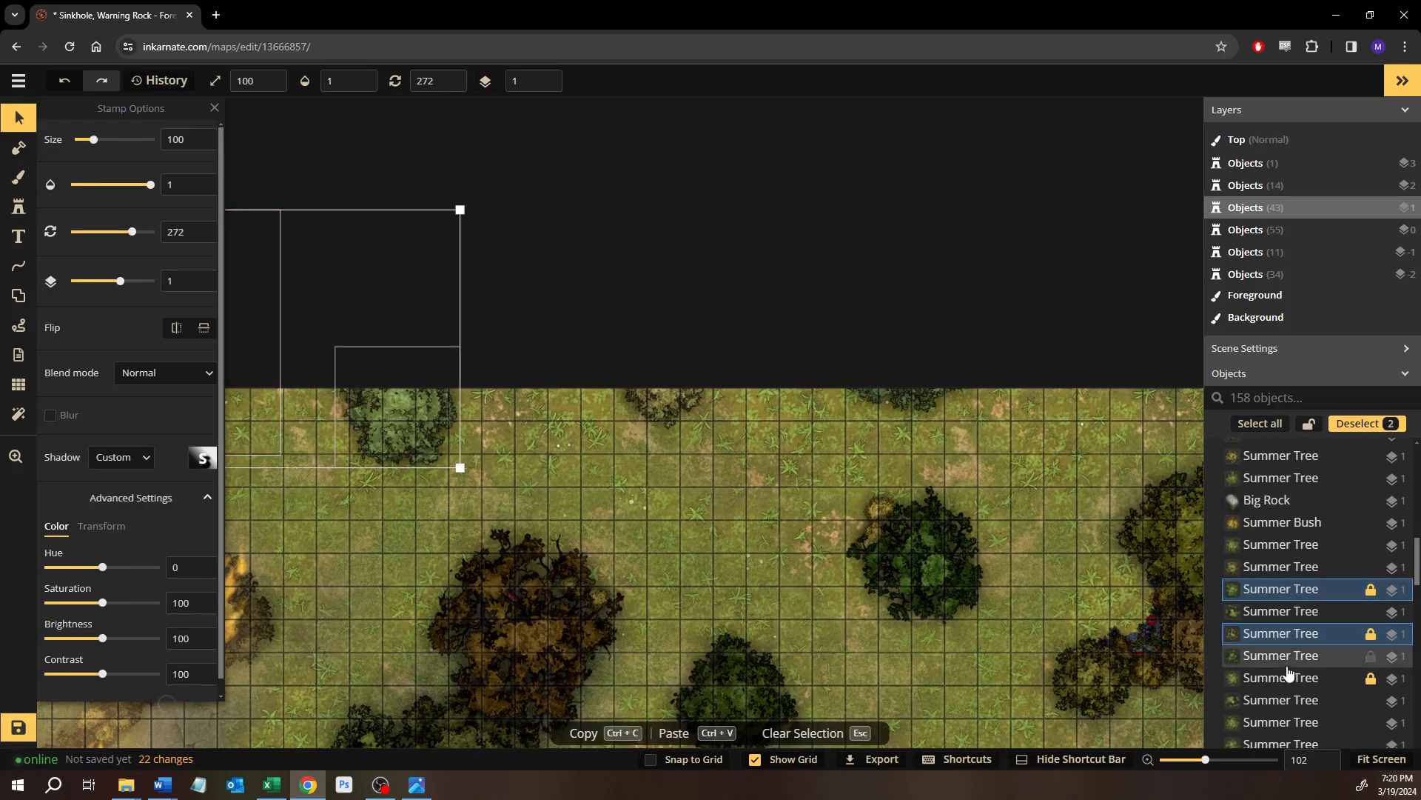
shift+click(1288, 678)
scroll(1286, 669, down, 3)
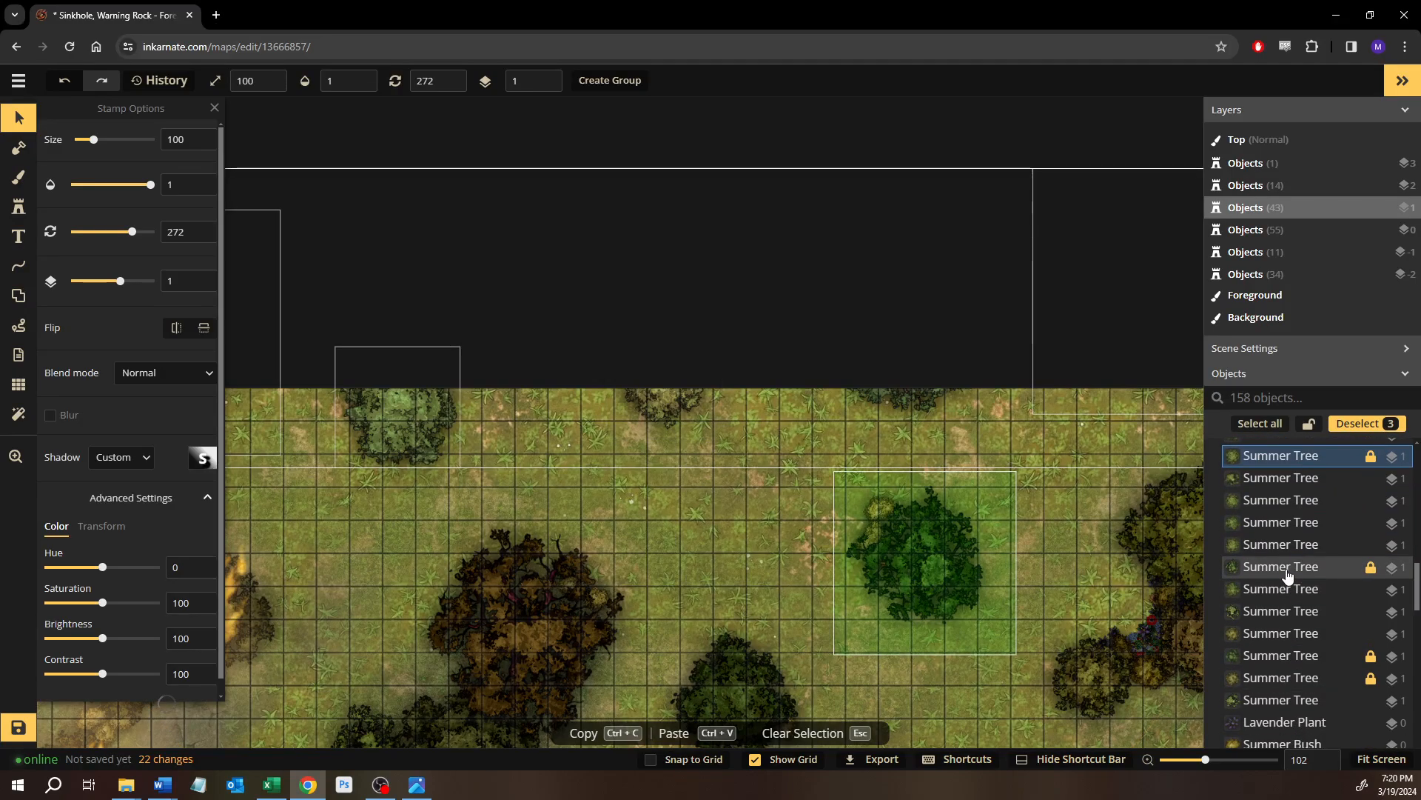
shift+click(1286, 656)
shift+click(1286, 678)
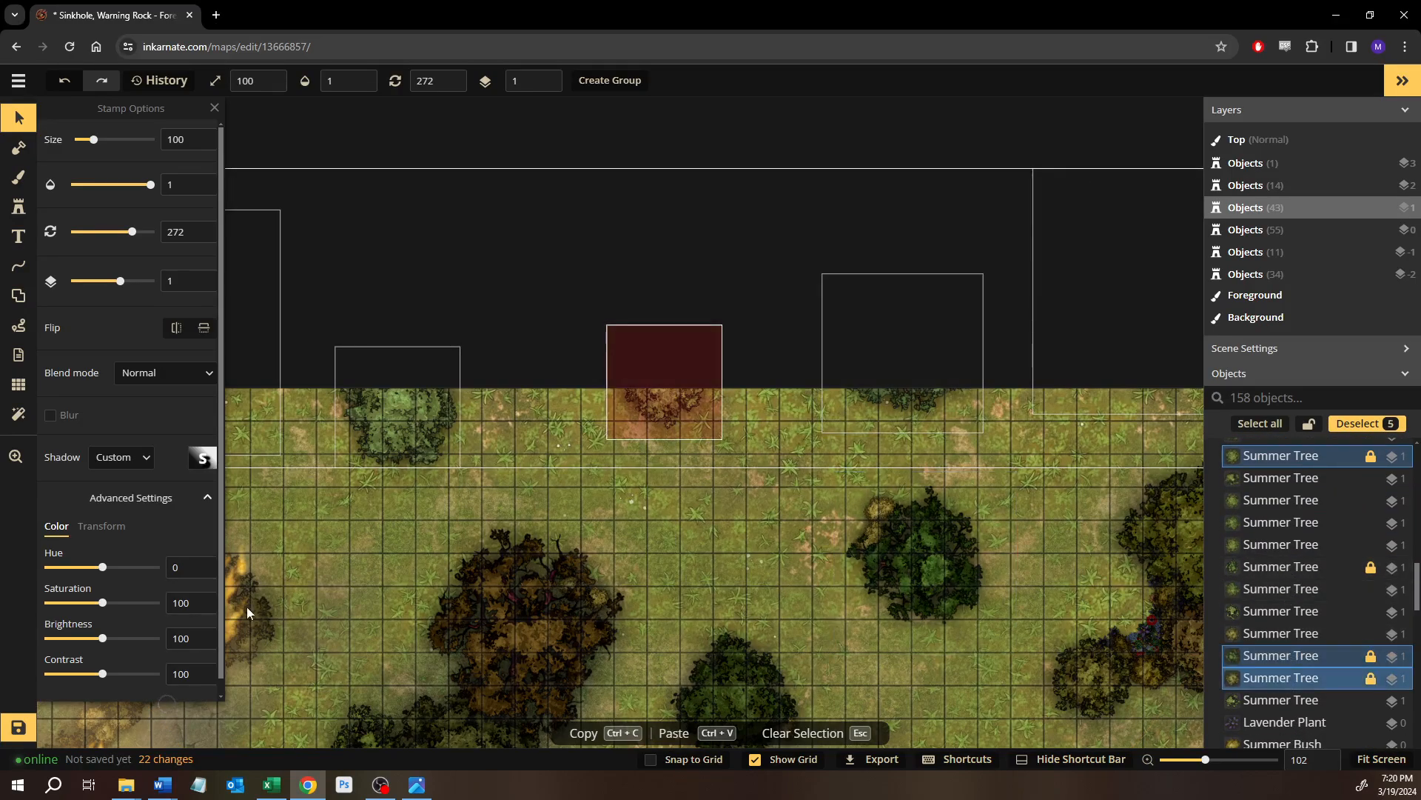
click(81, 638)
click(126, 674)
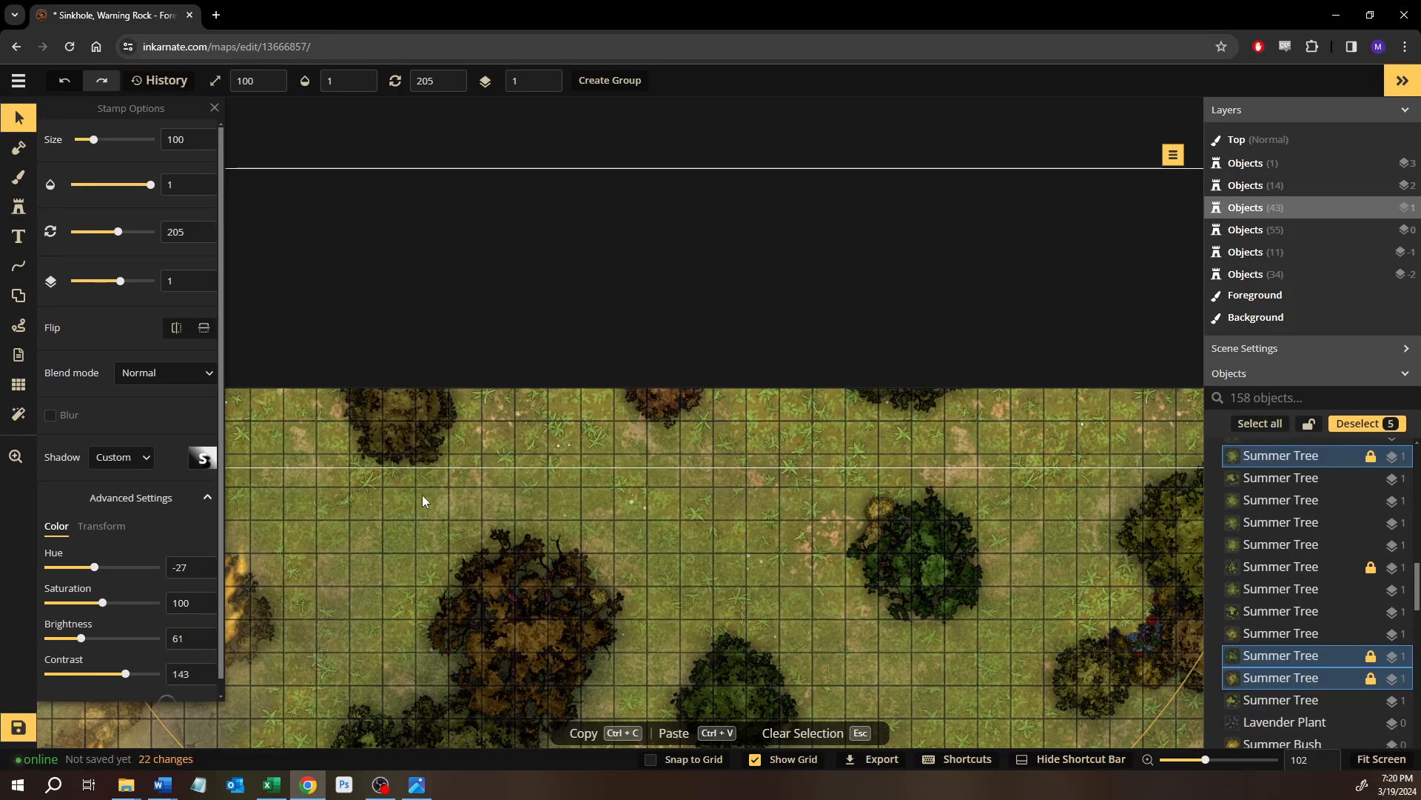
Char the large tree in the map's upper-left corner and the tree below it with hue -32, brightness 67 and contrast 141.
scroll(422, 501, down, 2)
scroll(422, 502, left, 5)
click(471, 405)
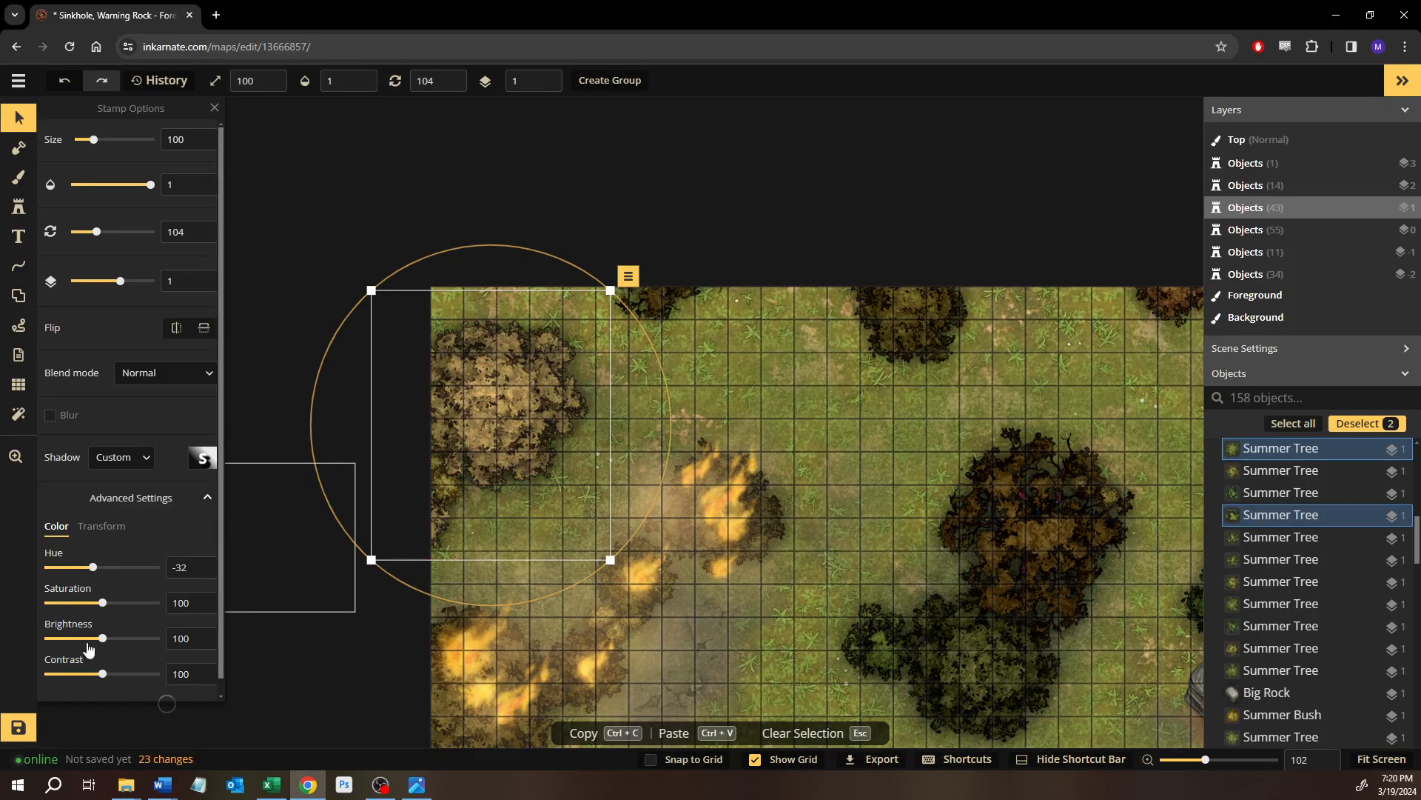
click(123, 673)
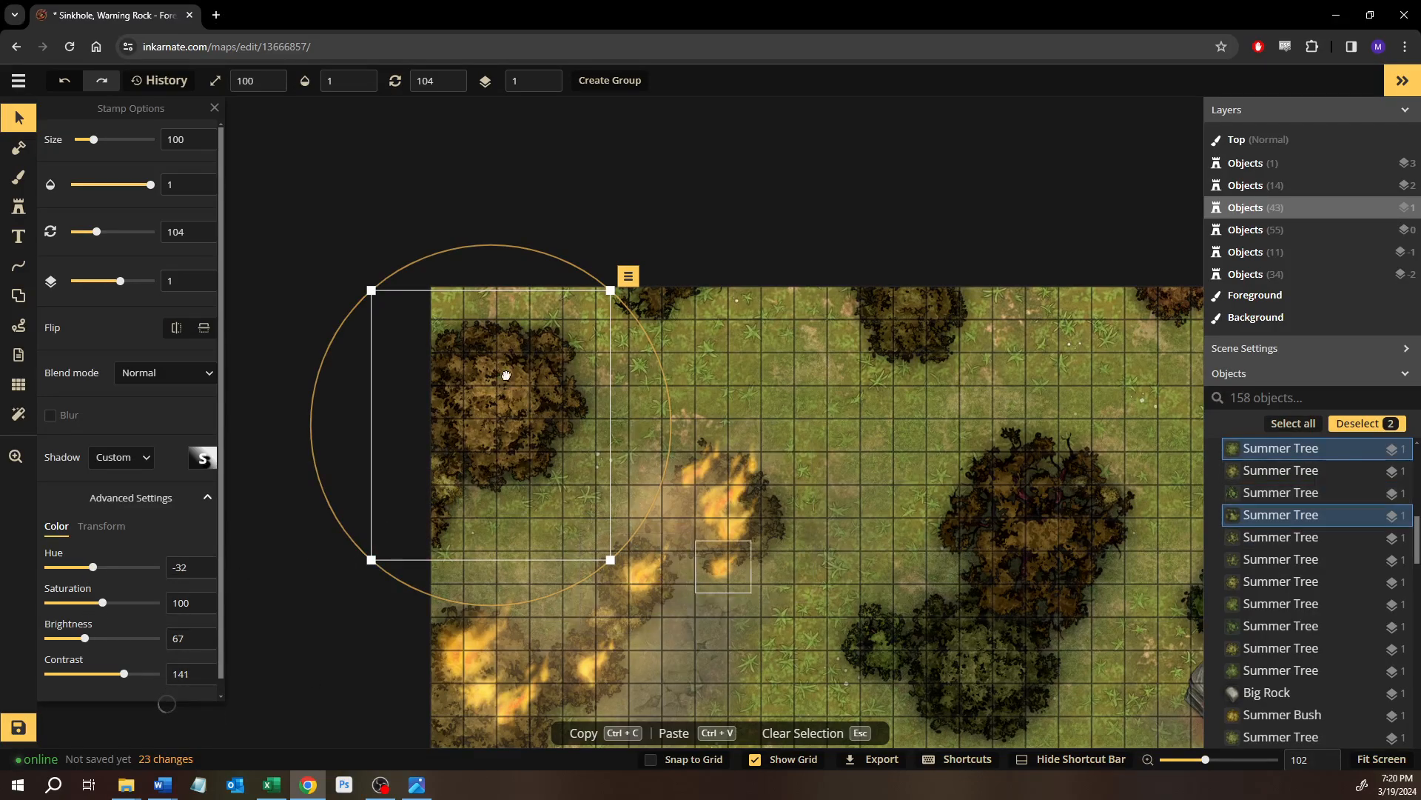
Char the trees, fallen tree and stump in the map's lower-left corner with hue -15, brightness 70 and contrast 151.
drag(724, 568, 468, 295)
click(590, 561)
scroll(595, 518, left, 5)
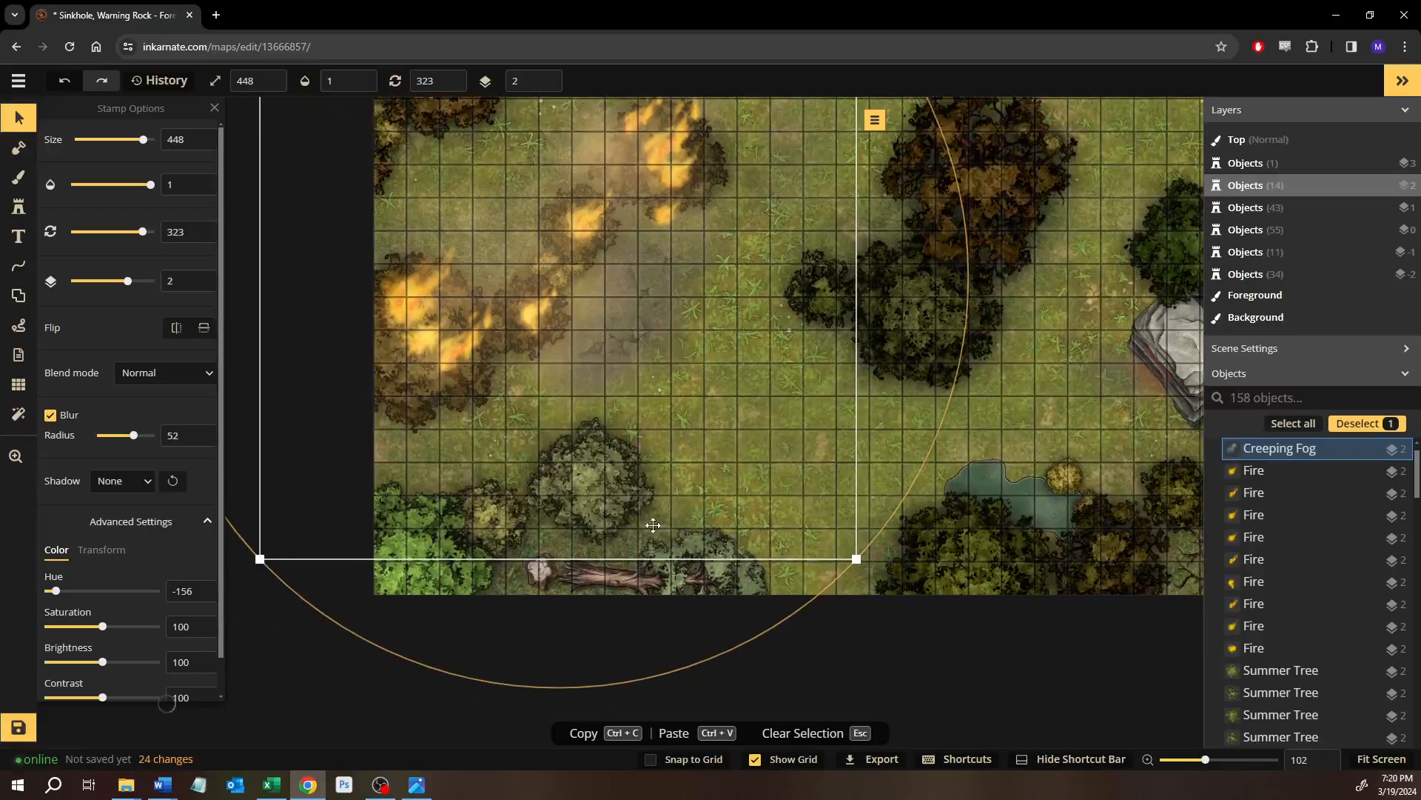
click(601, 481)
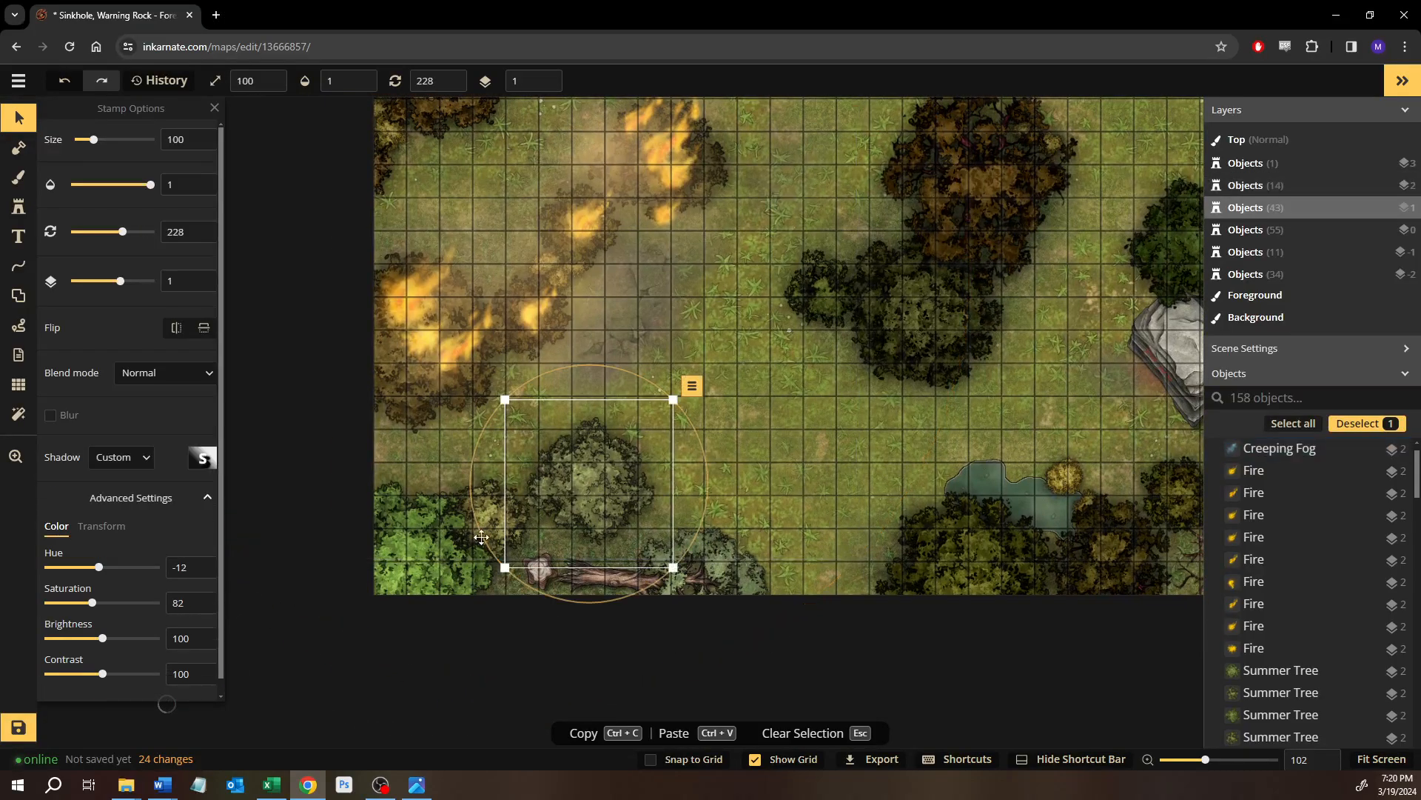
shift+click(413, 556)
shift+click(740, 571)
shift+click(589, 577)
shift+click(541, 571)
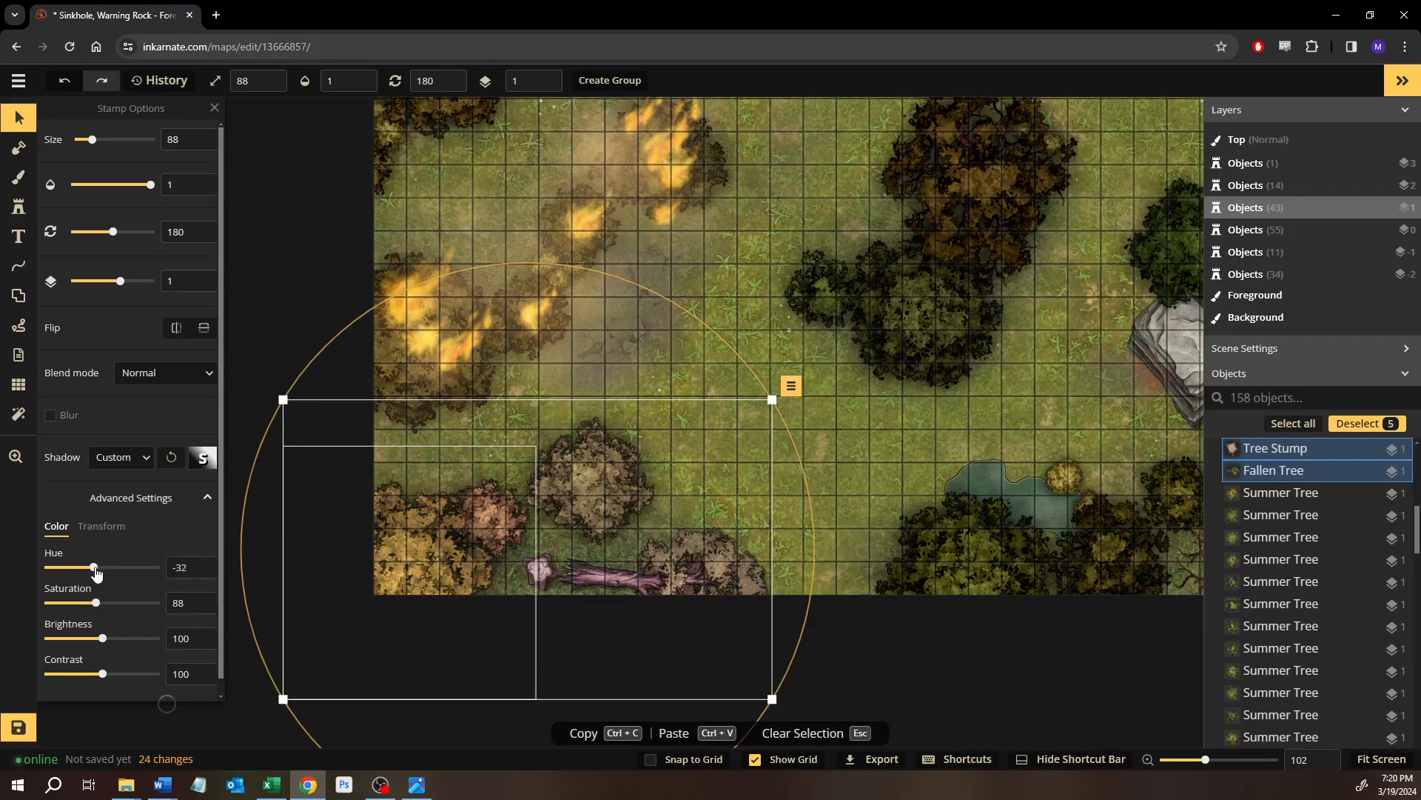
click(87, 638)
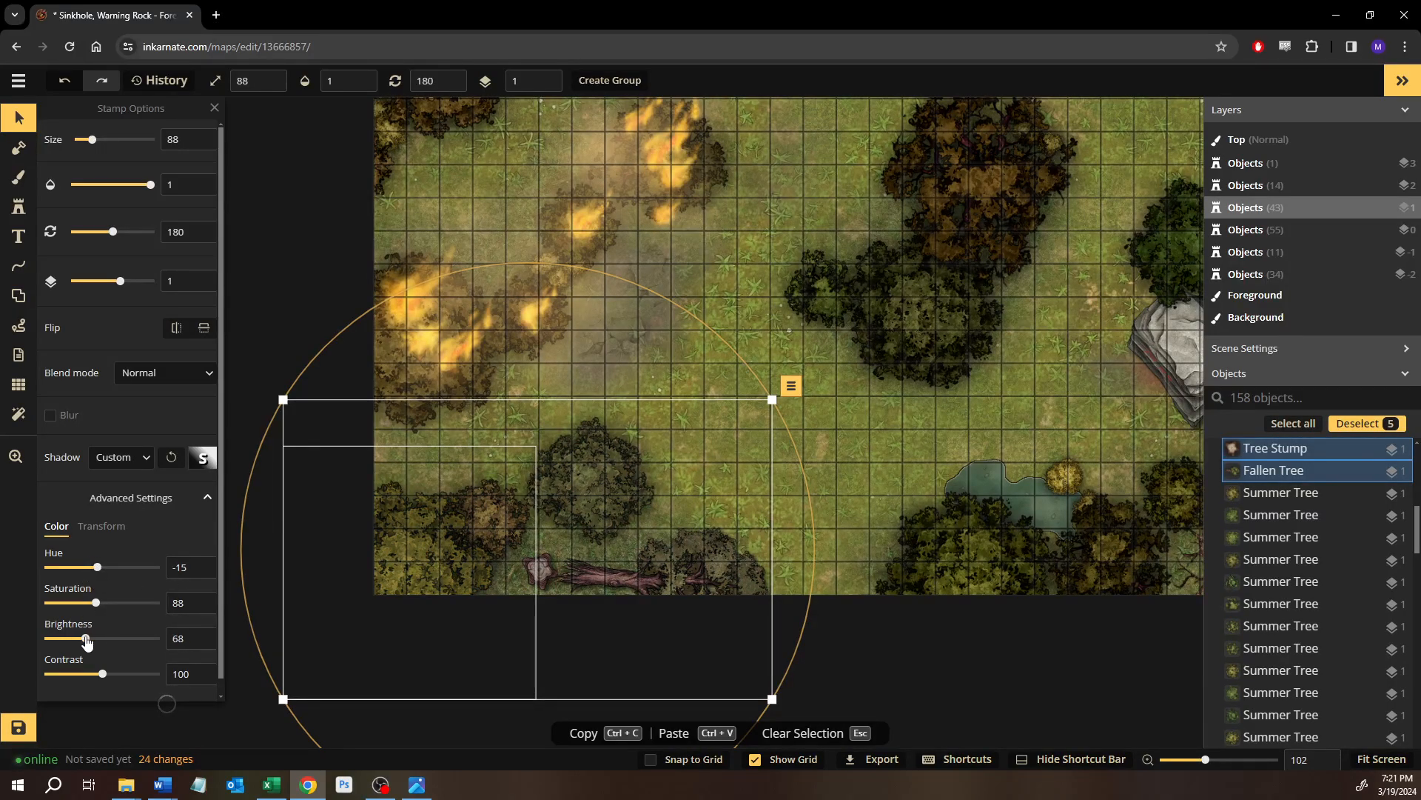
click(130, 674)
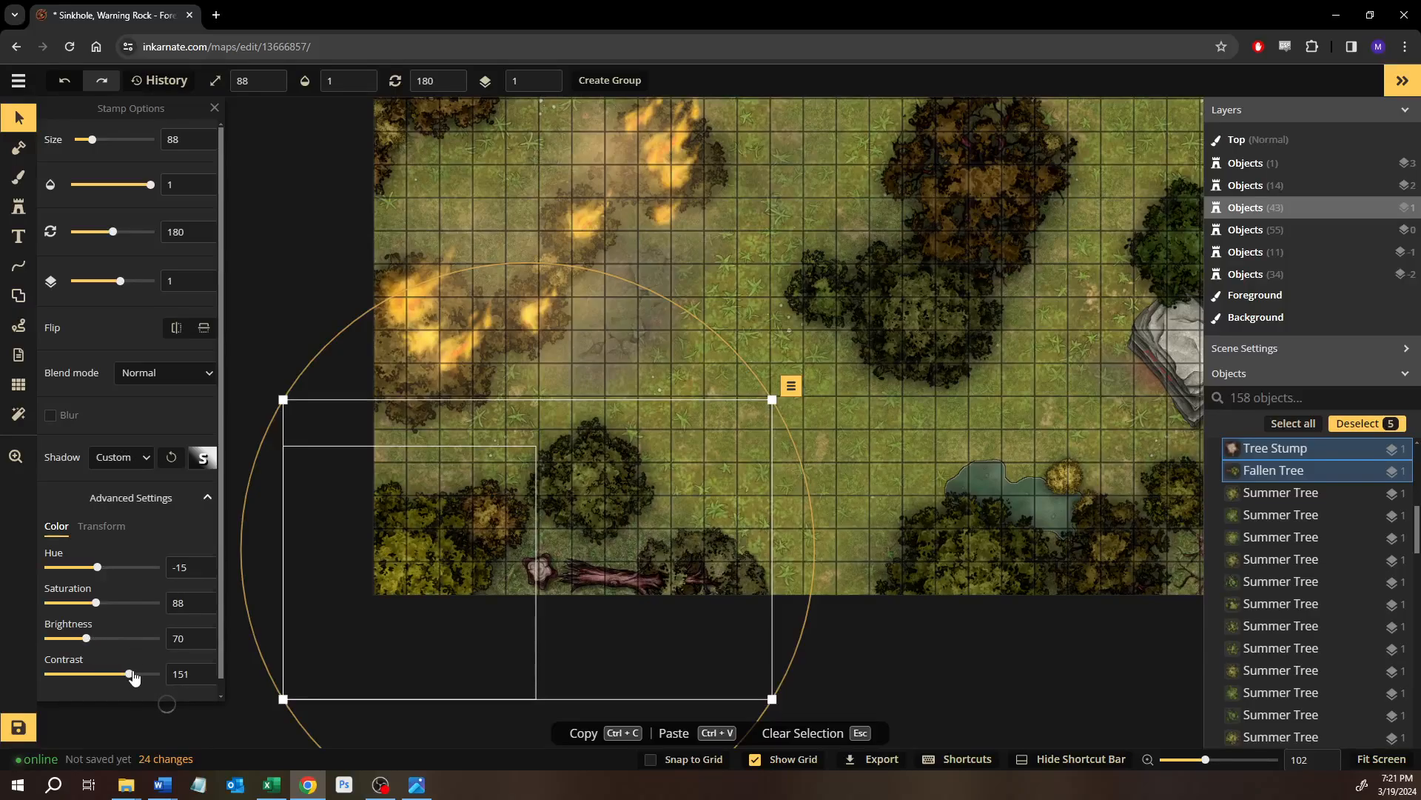
Char the bare dying tree at the lower map edge with brightness 63 and contrast 147.
click(950, 404)
drag(1080, 365, 610, 424)
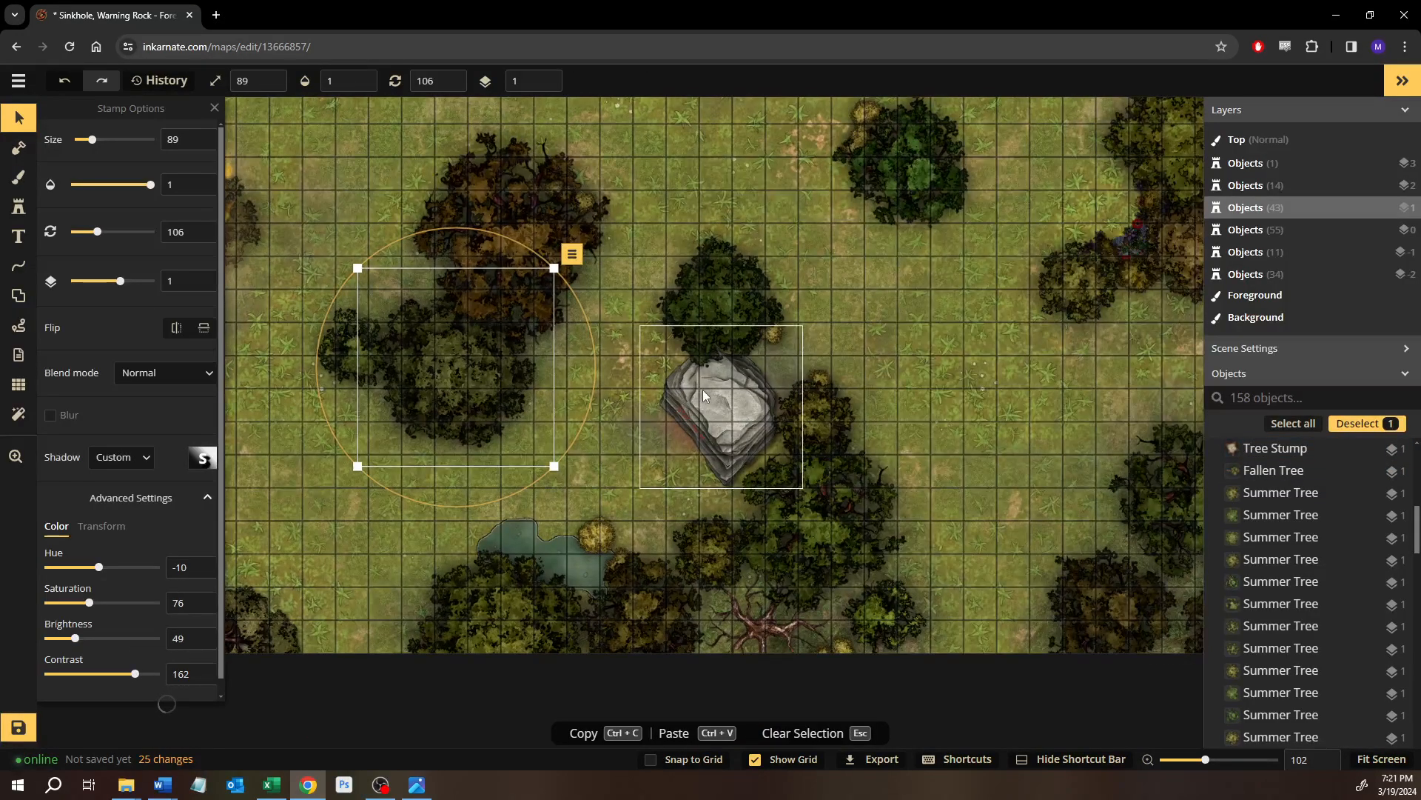
scroll(704, 390, down, 4)
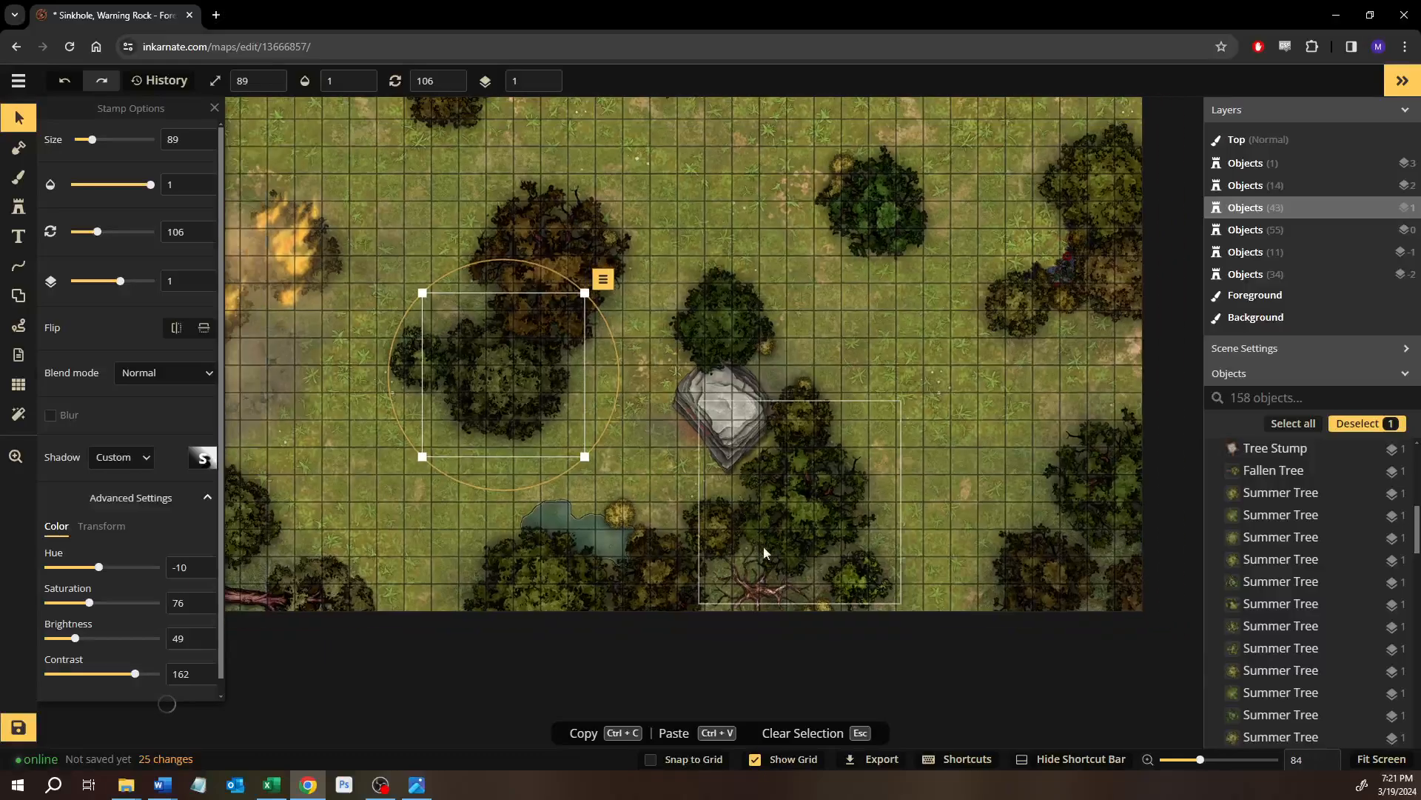
drag(860, 432, 894, 399)
click(787, 564)
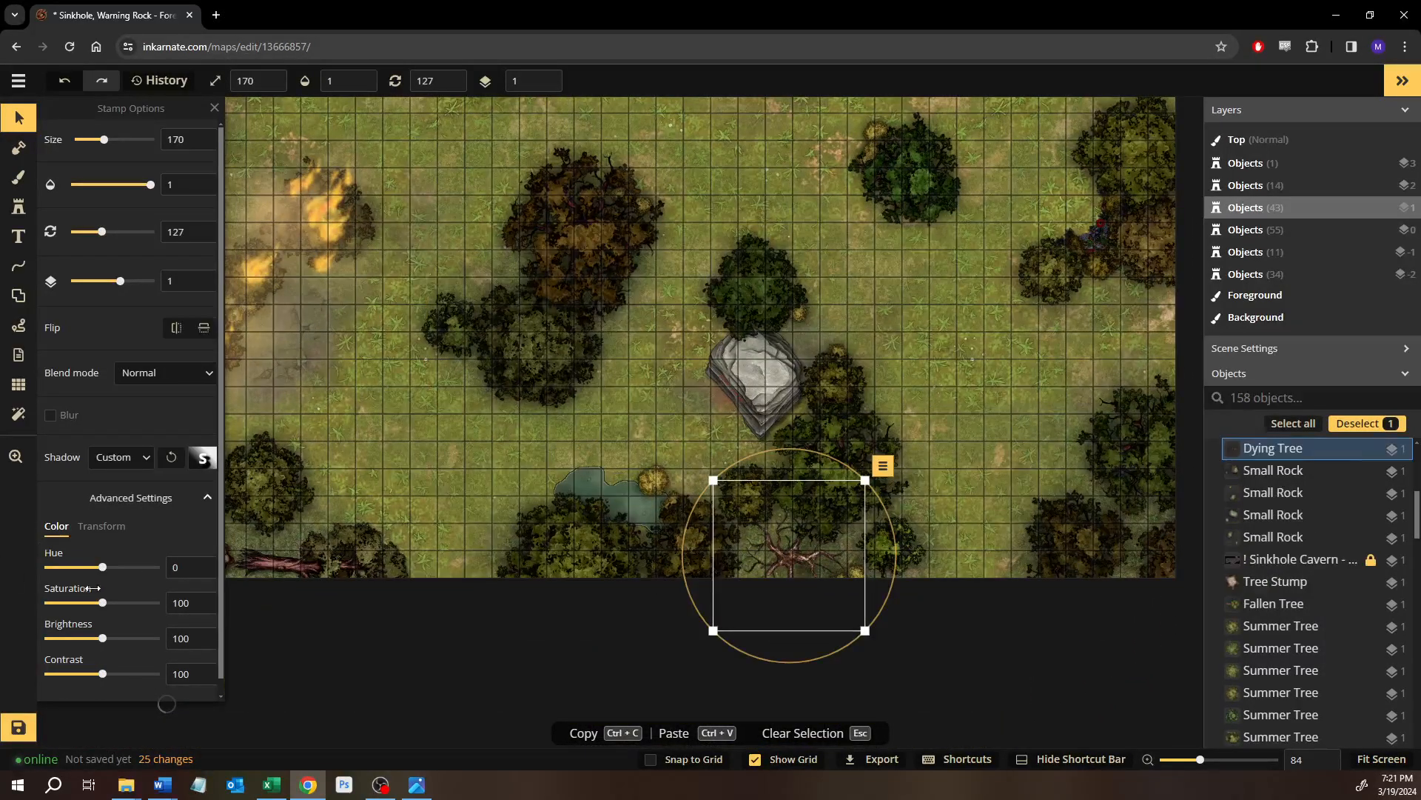
click(83, 639)
click(122, 674)
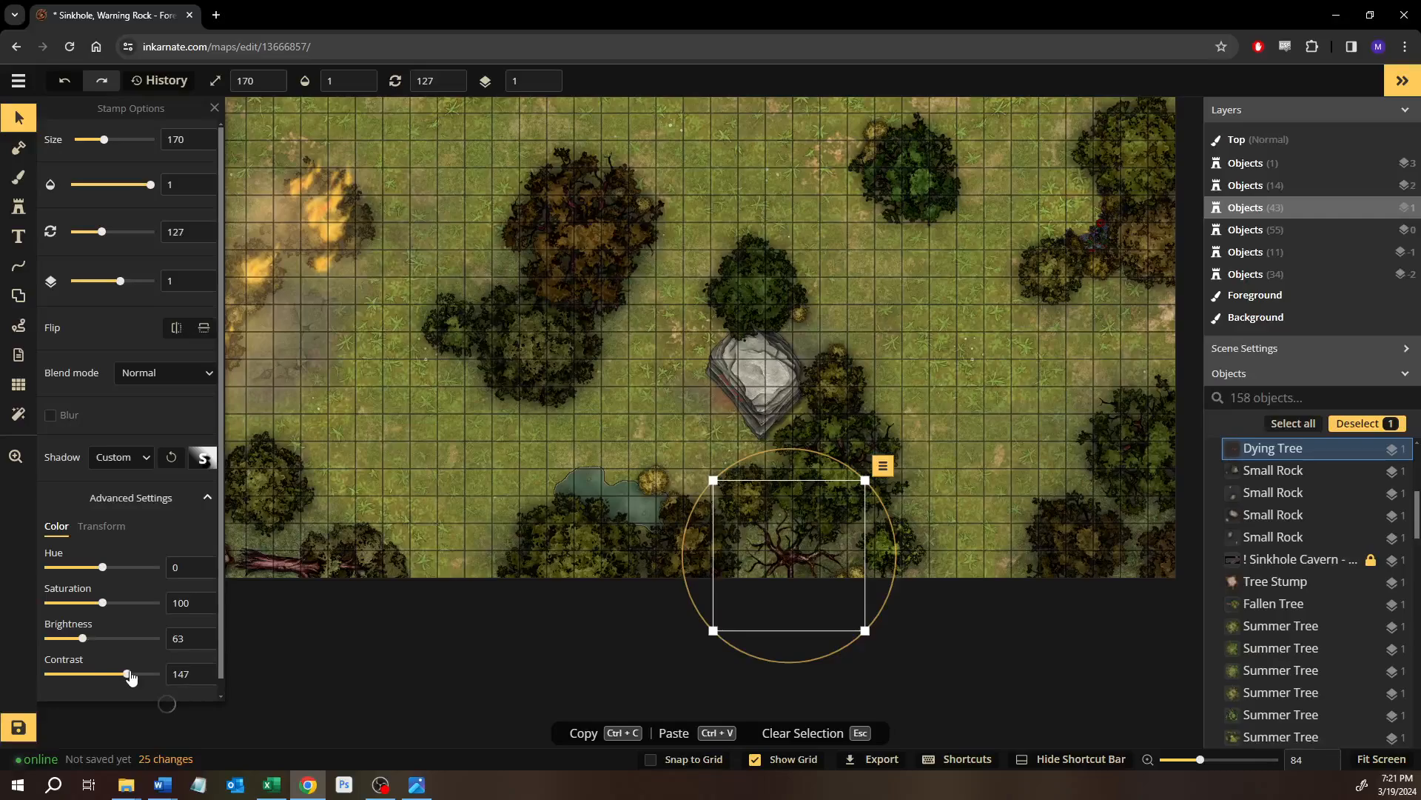
click(1004, 348)
scroll(895, 307, down, 4)
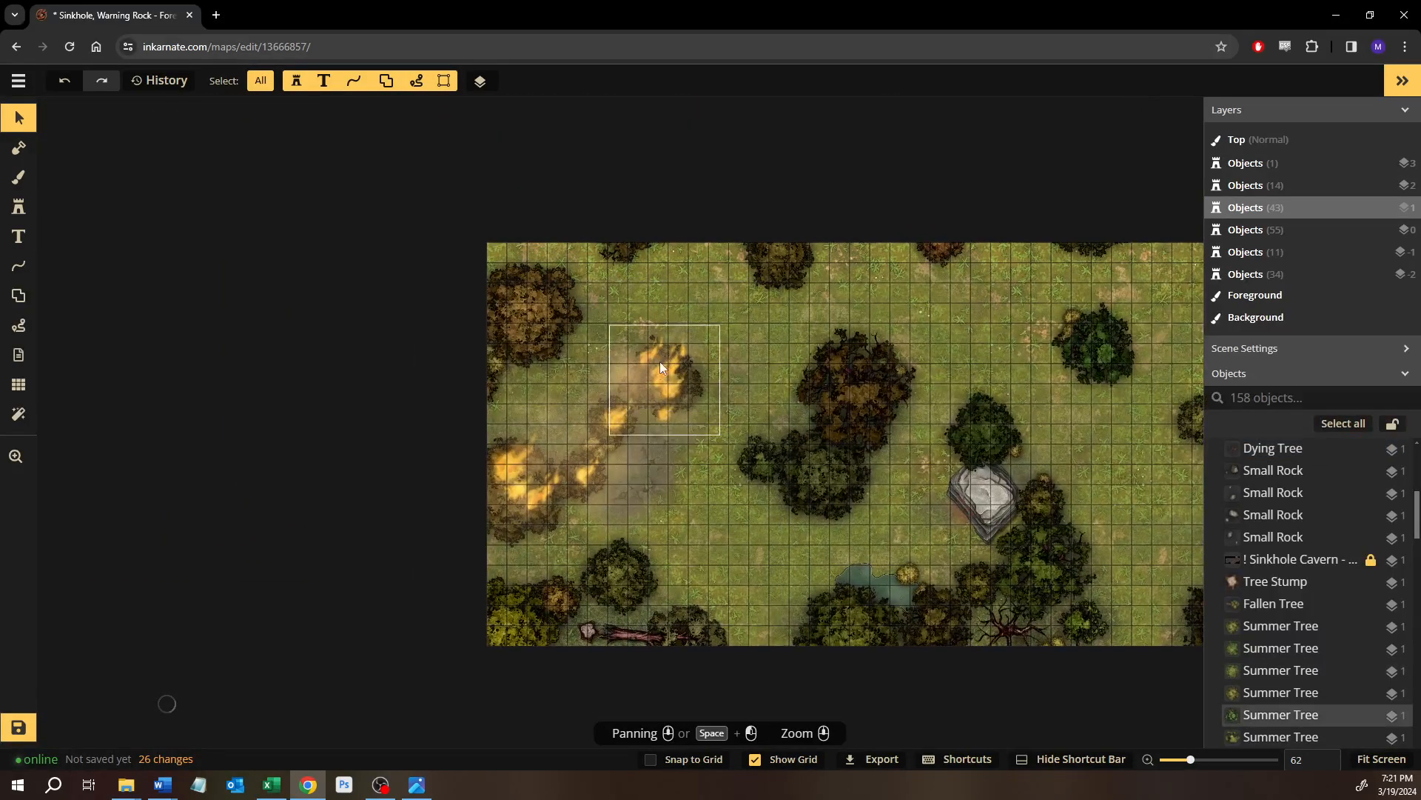
click(664, 376)
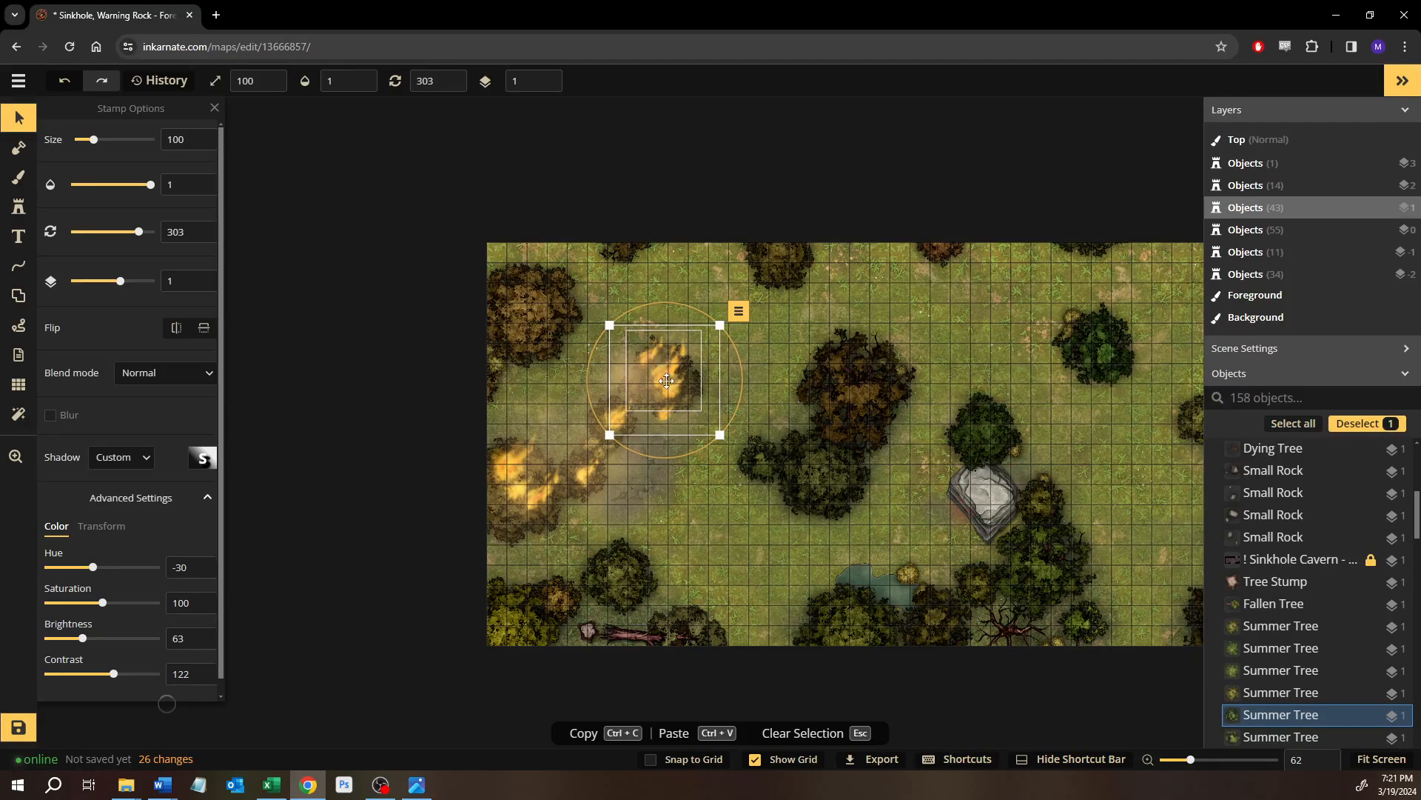
click(507, 465)
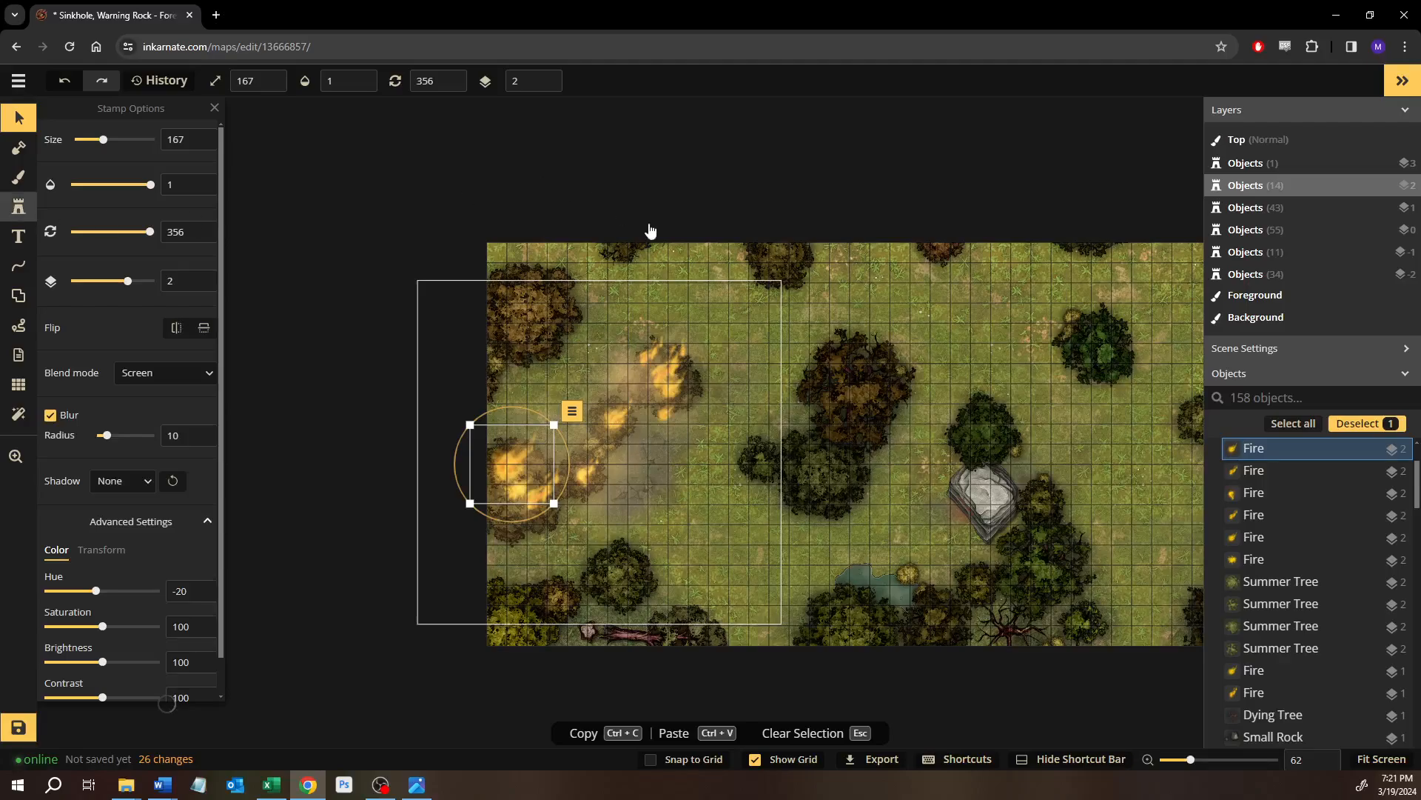
key(Delete)
click(19, 206)
click(198, 501)
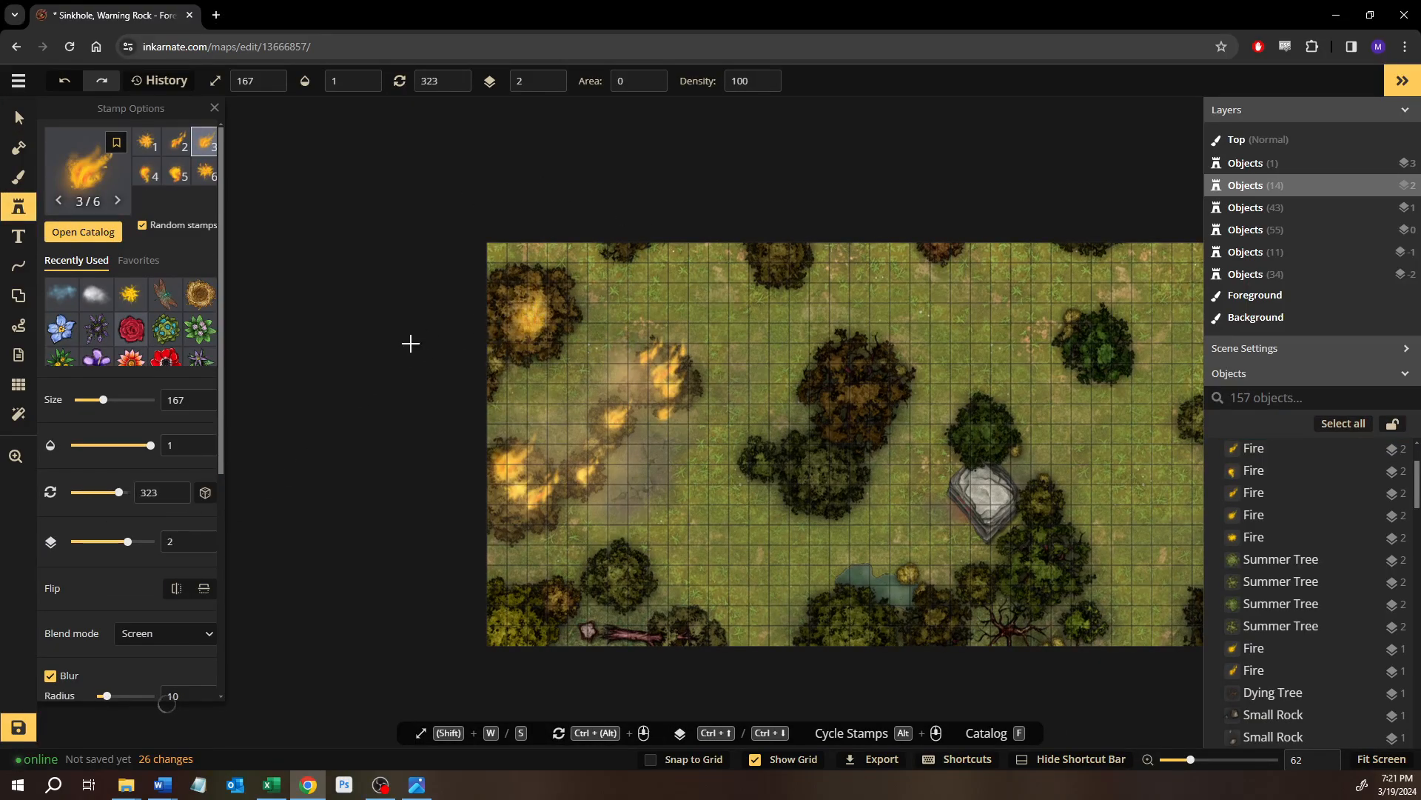
click(18, 116)
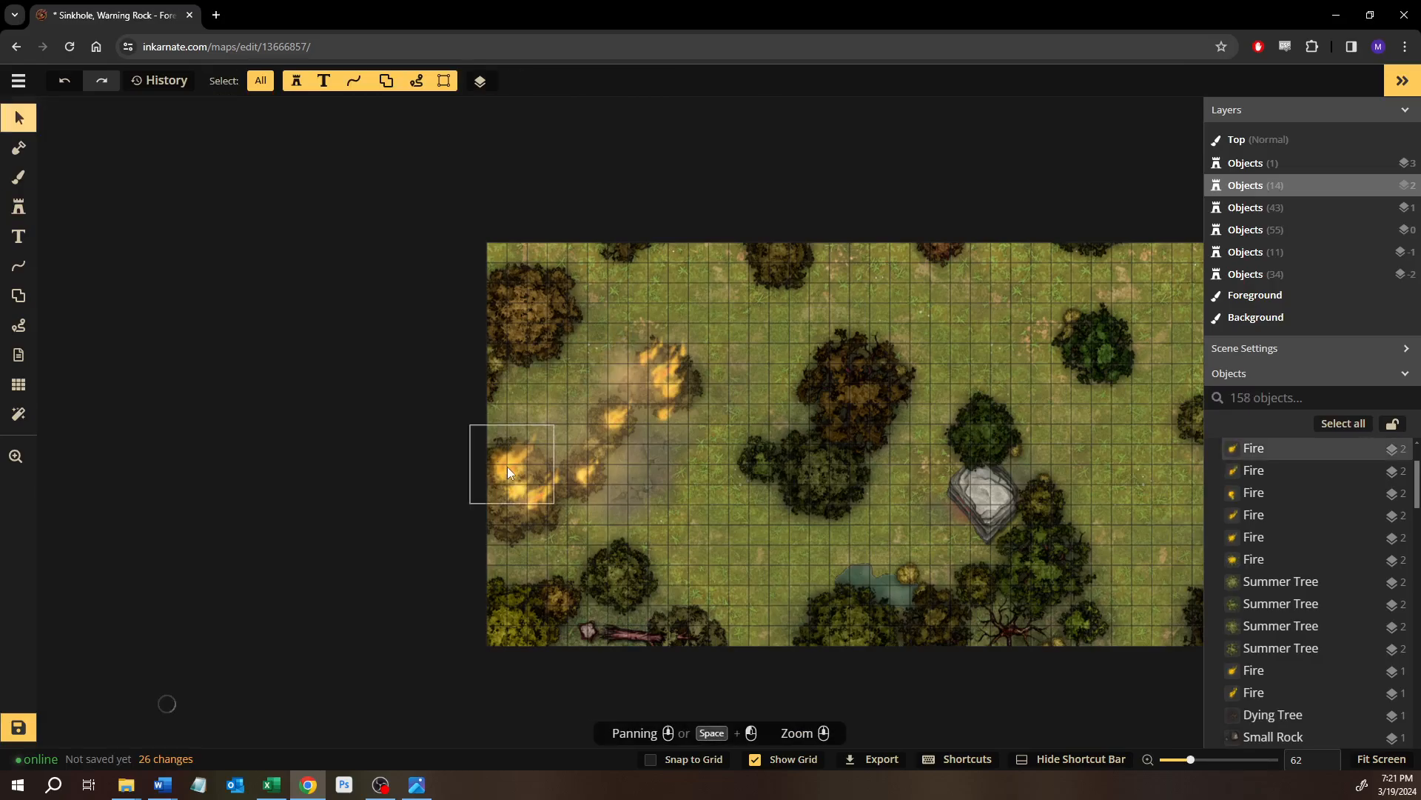
Reuse the left-edge fire's stamp settings to place fires of size 167 on the upper-left corner tree and the large brown central tree.
click(508, 467)
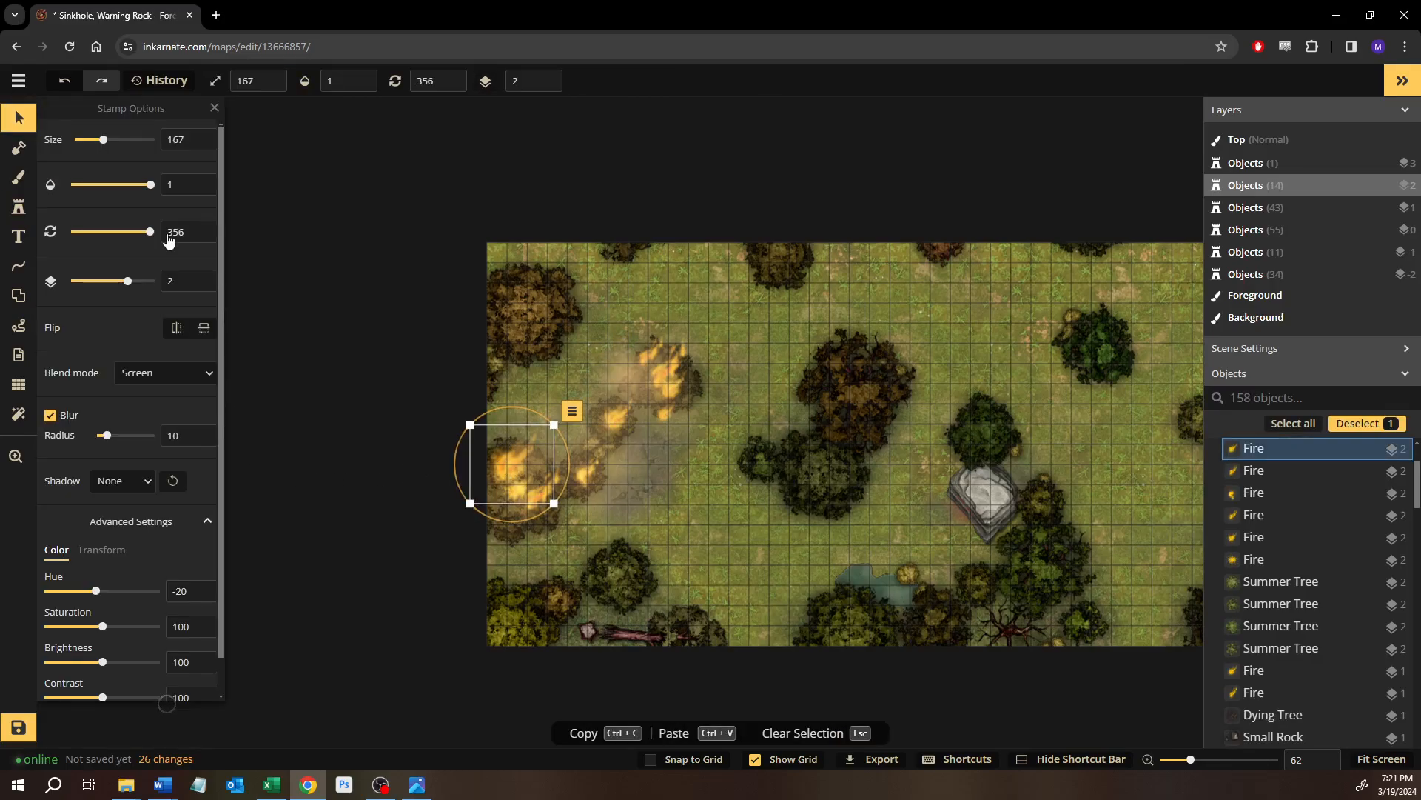
click(19, 206)
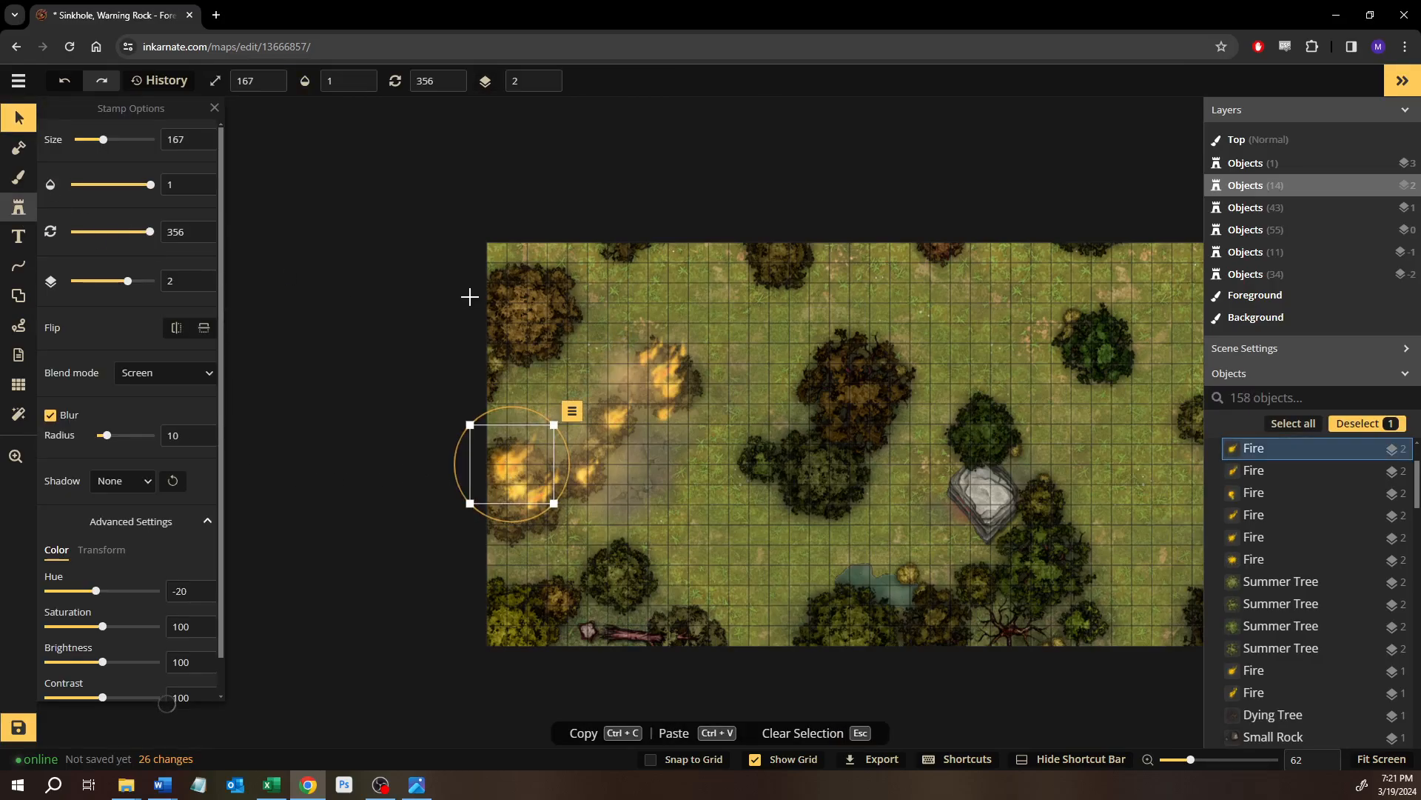
click(533, 305)
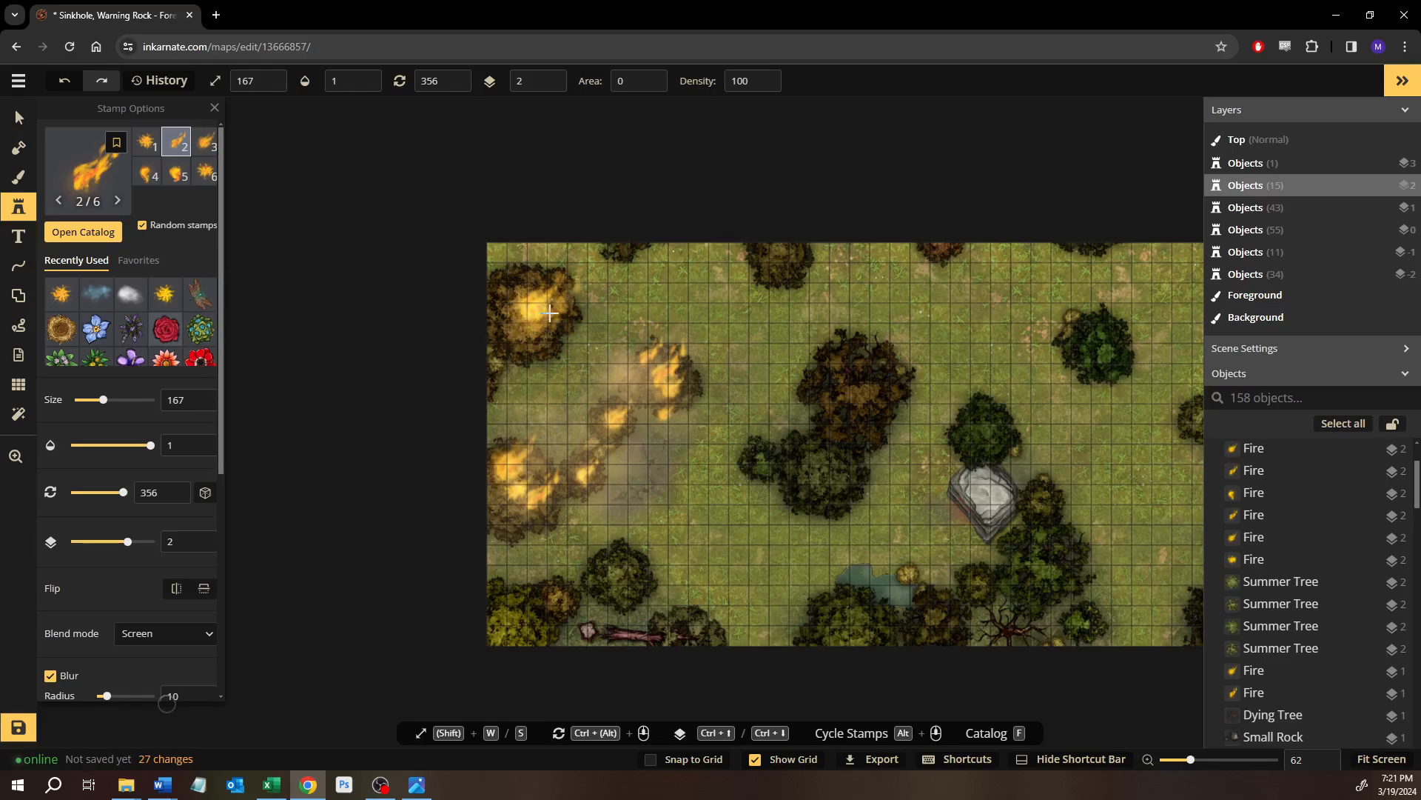
click(502, 341)
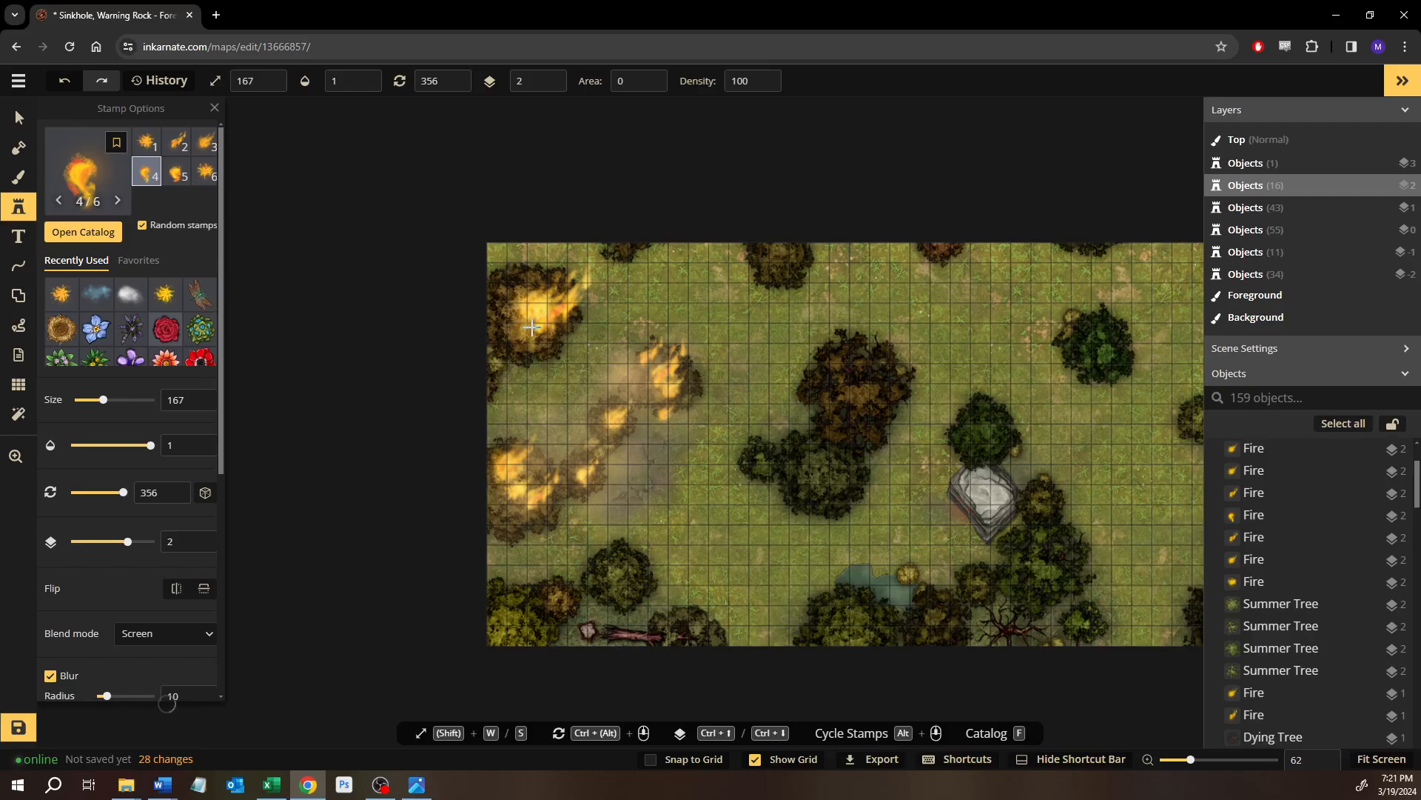
click(671, 367)
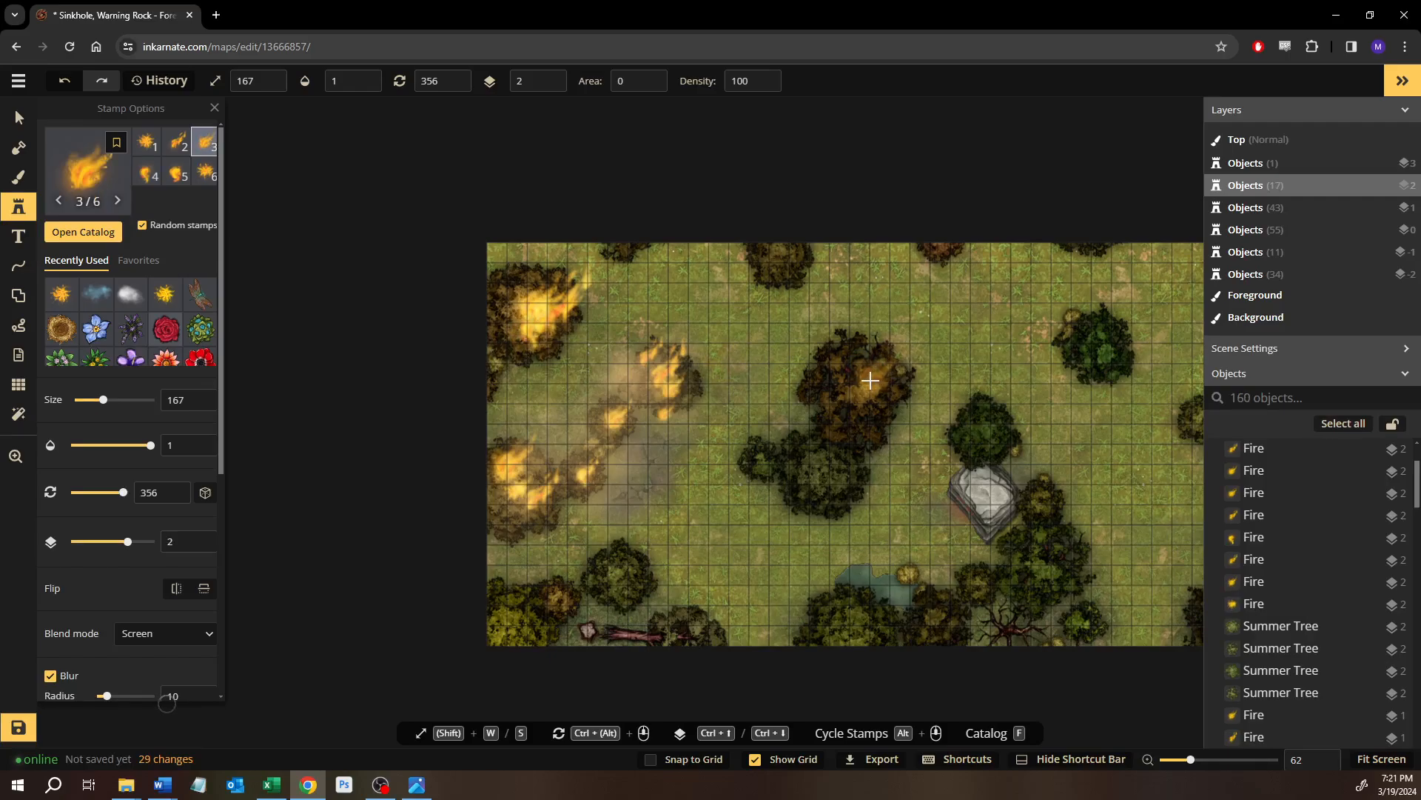
click(873, 396)
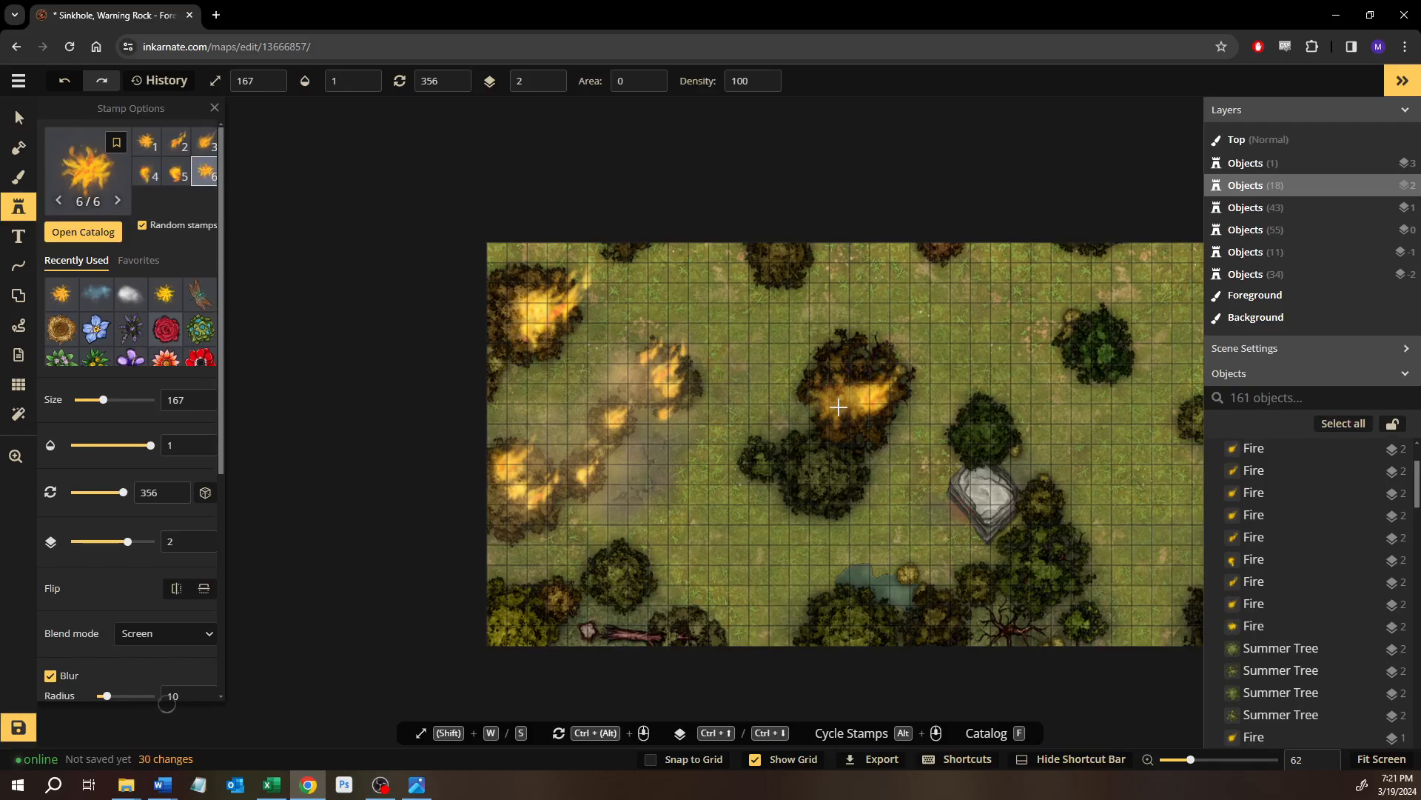
Place fires on the dark tree below the burning central tree, the small tree beside it and the small tree near the bare roots.
click(826, 475)
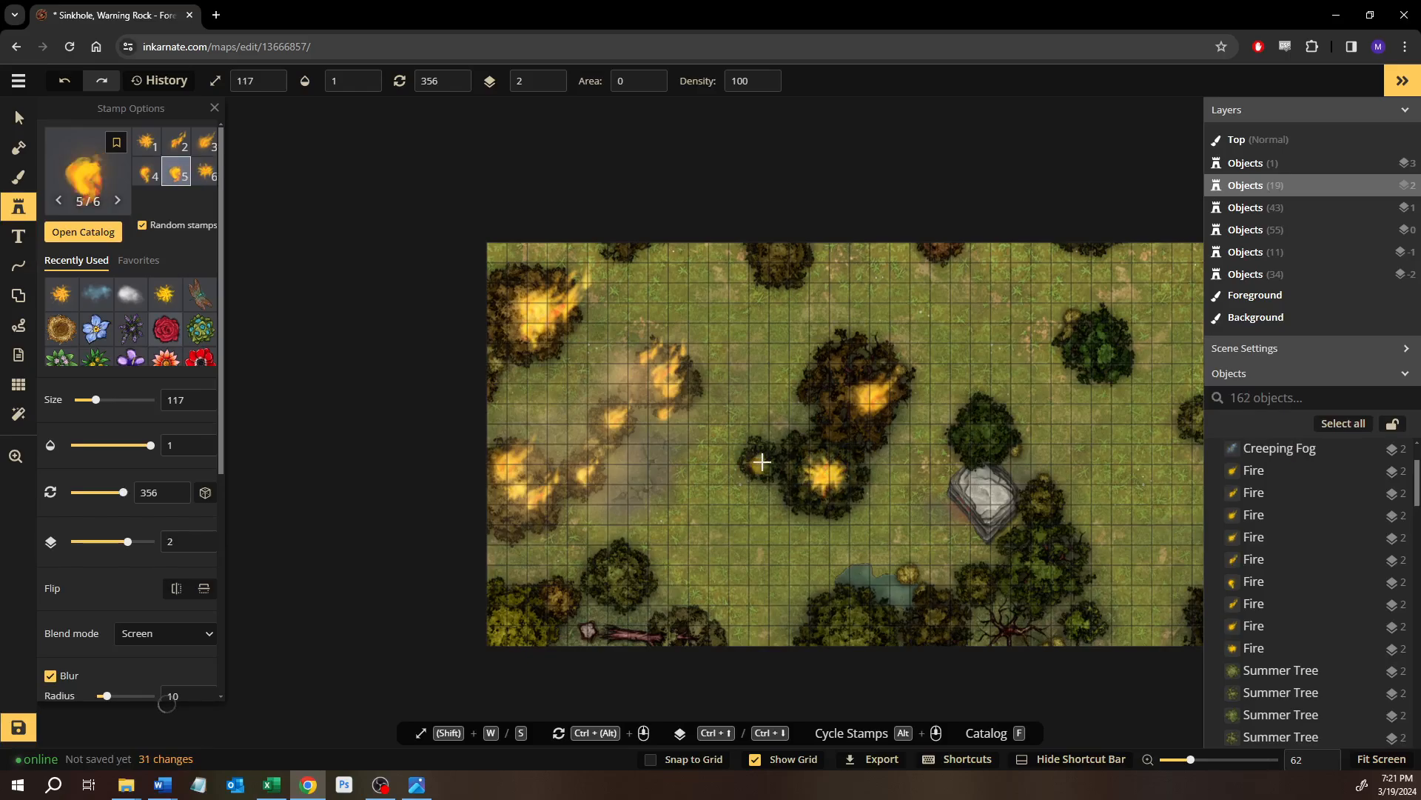
click(768, 465)
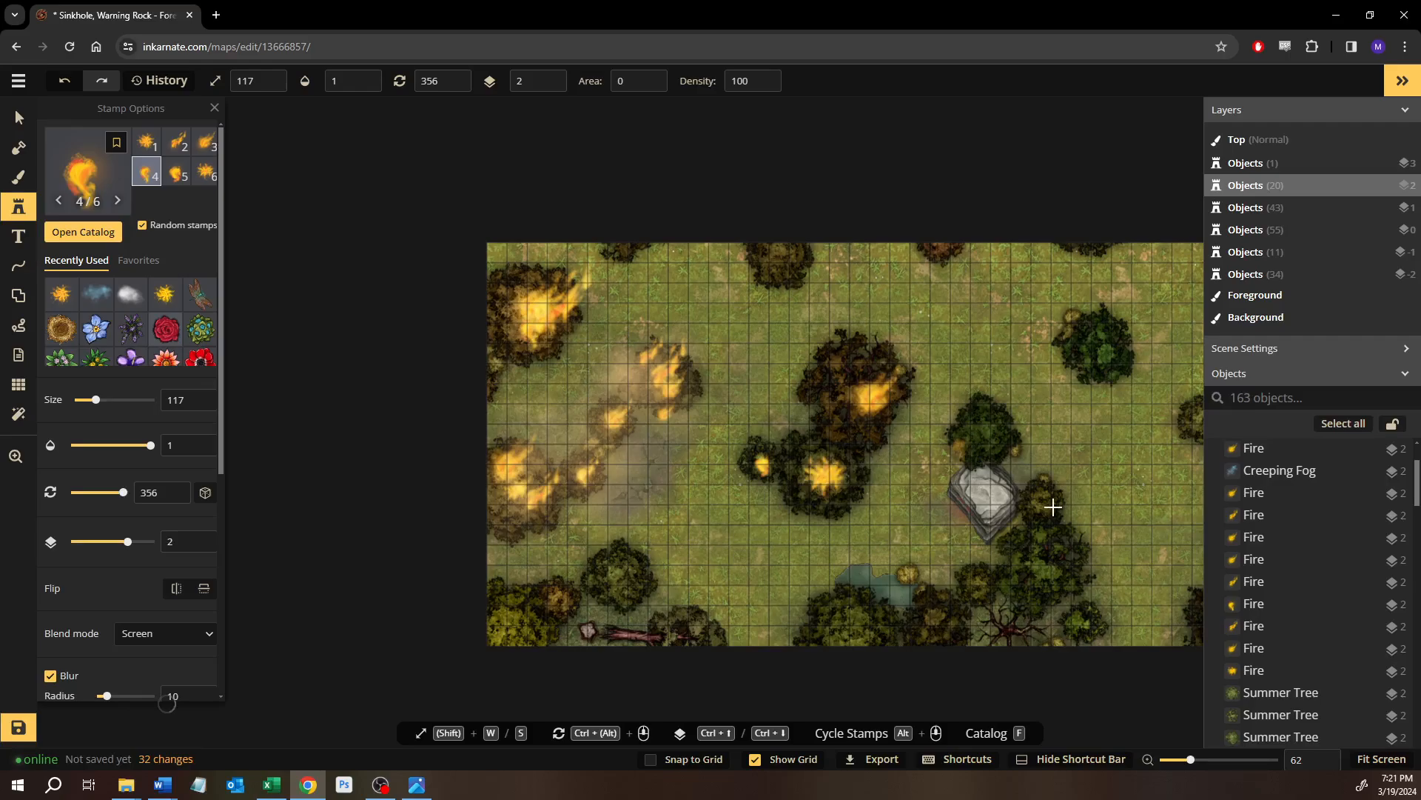
click(1084, 626)
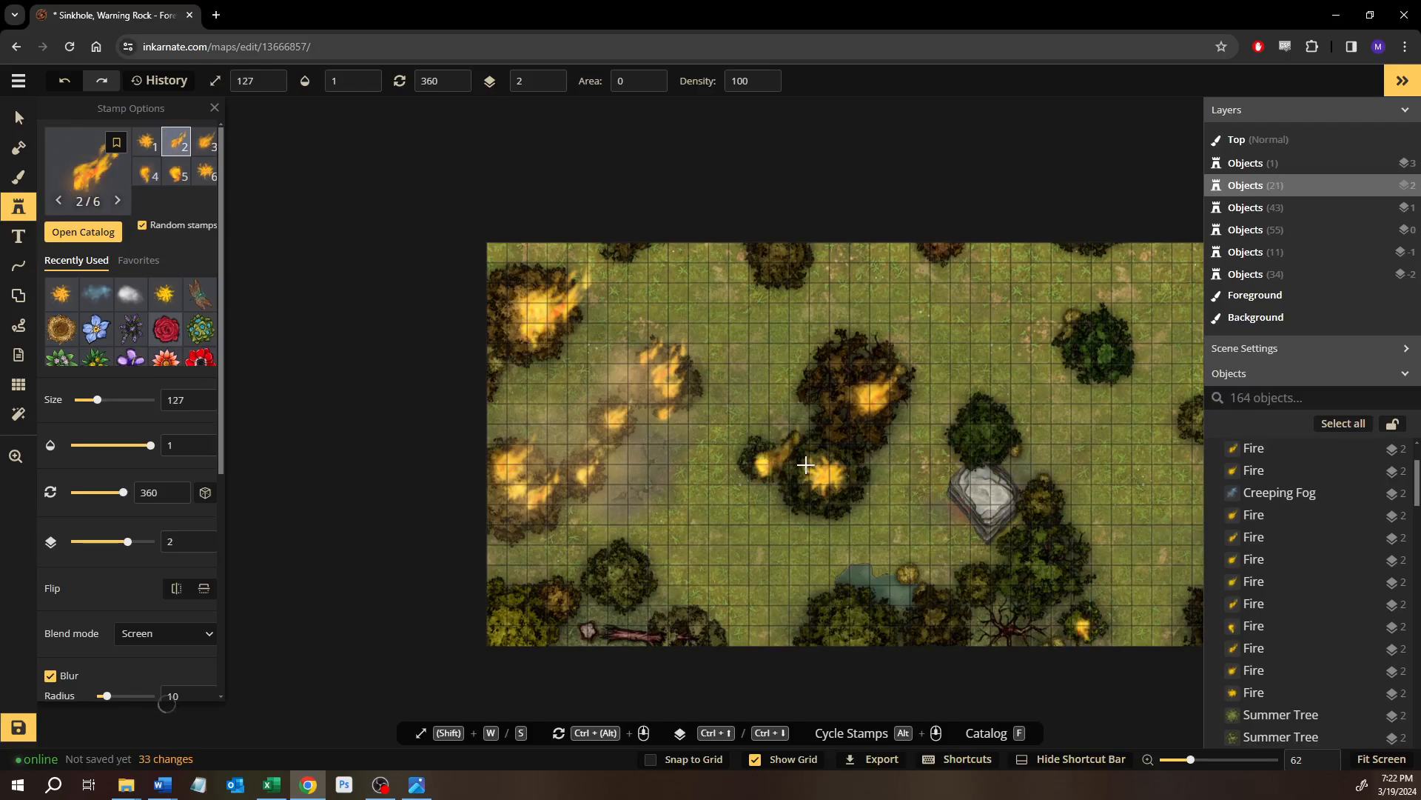
Extend the fire between the central trees and add a fire of size 137 to the large tree by the pond.
click(835, 453)
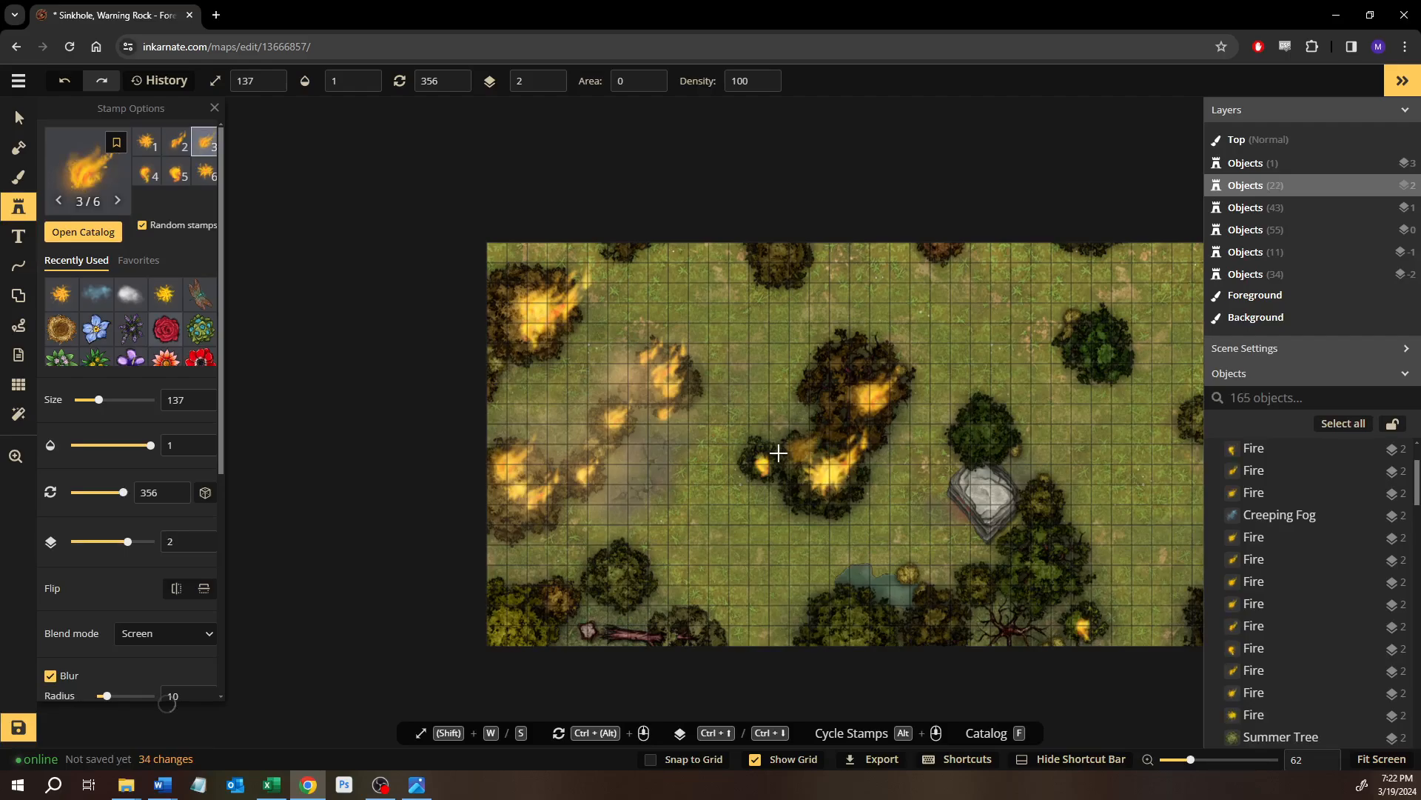
click(871, 434)
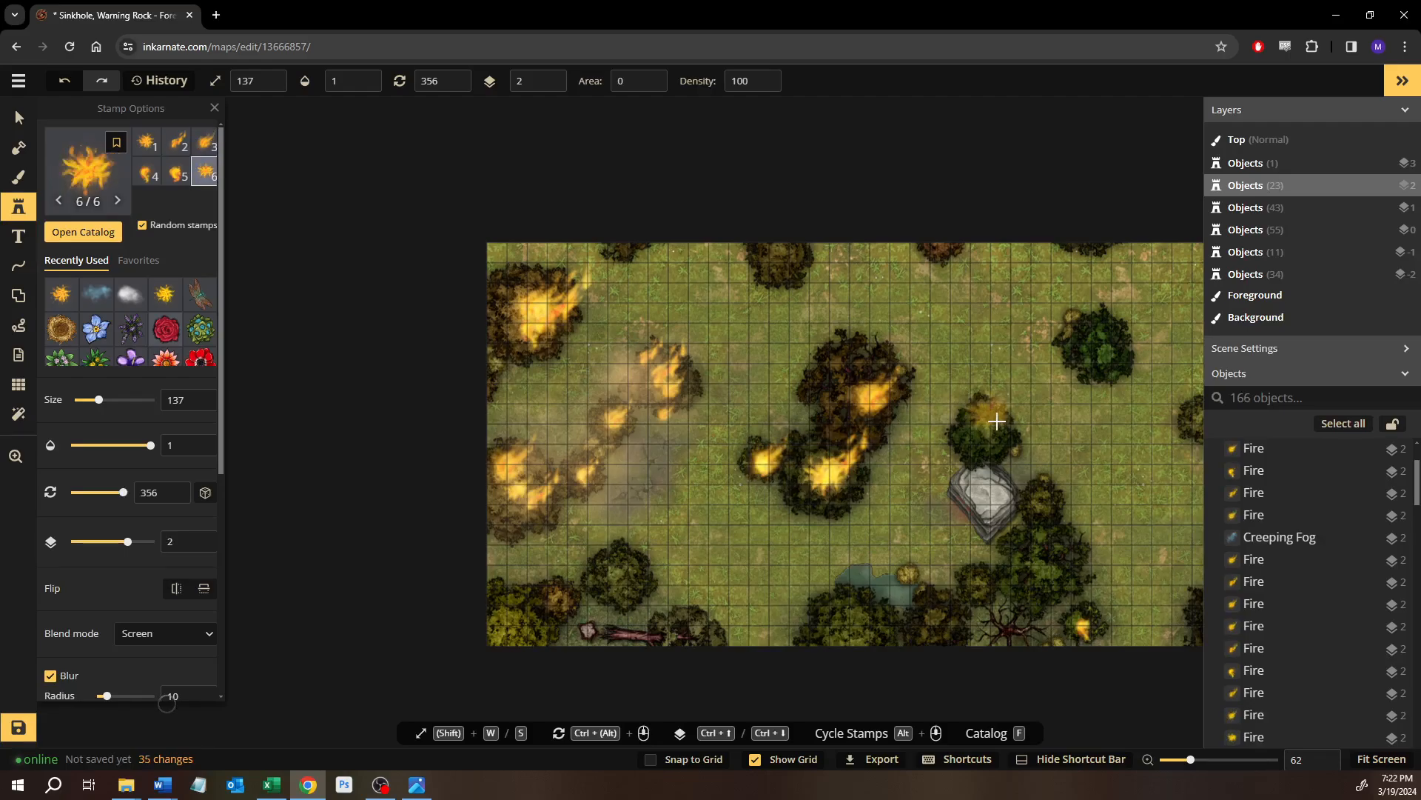
click(864, 627)
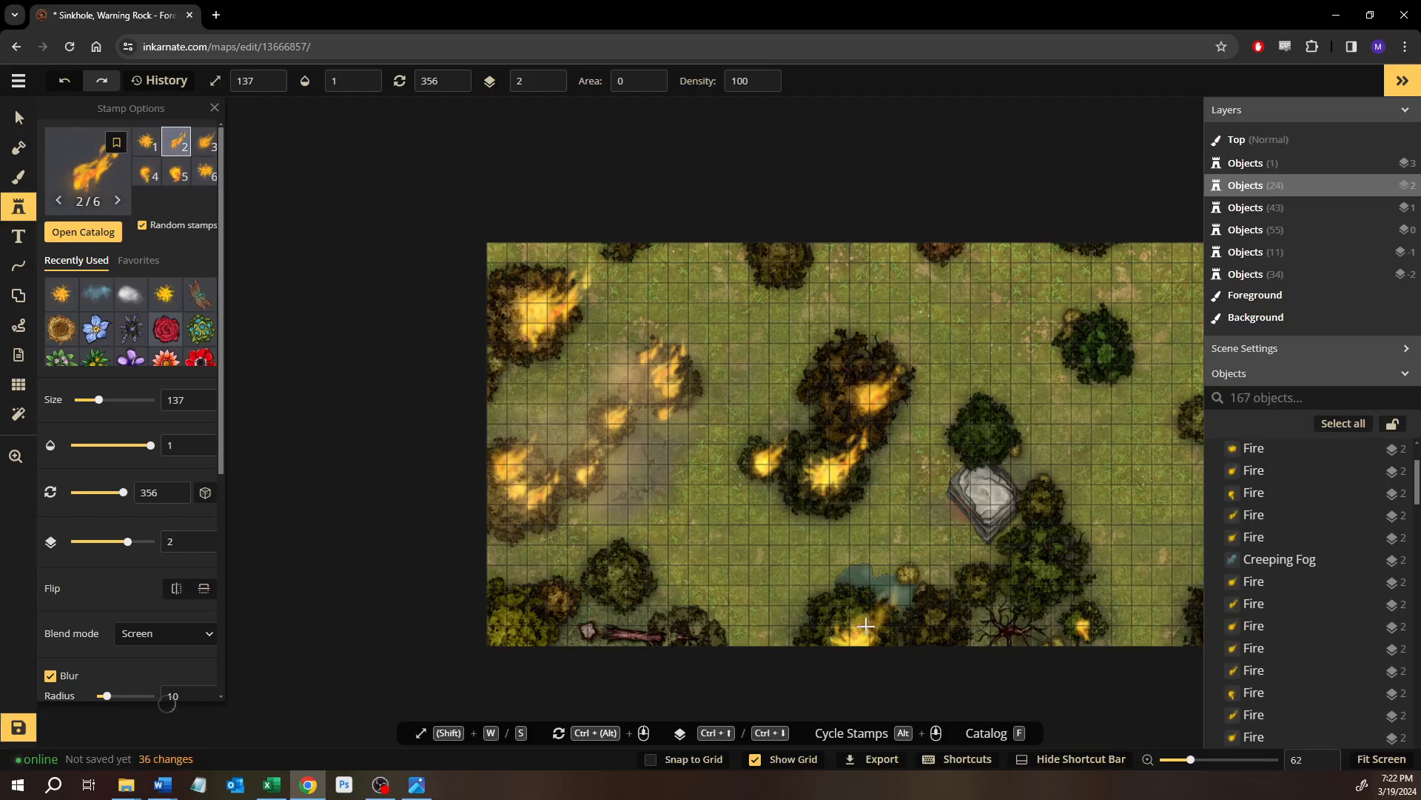
Place fires of size 137 on the trees at the map's upper right edge and two on the green tree west of them.
click(961, 502)
drag(863, 518, 684, 581)
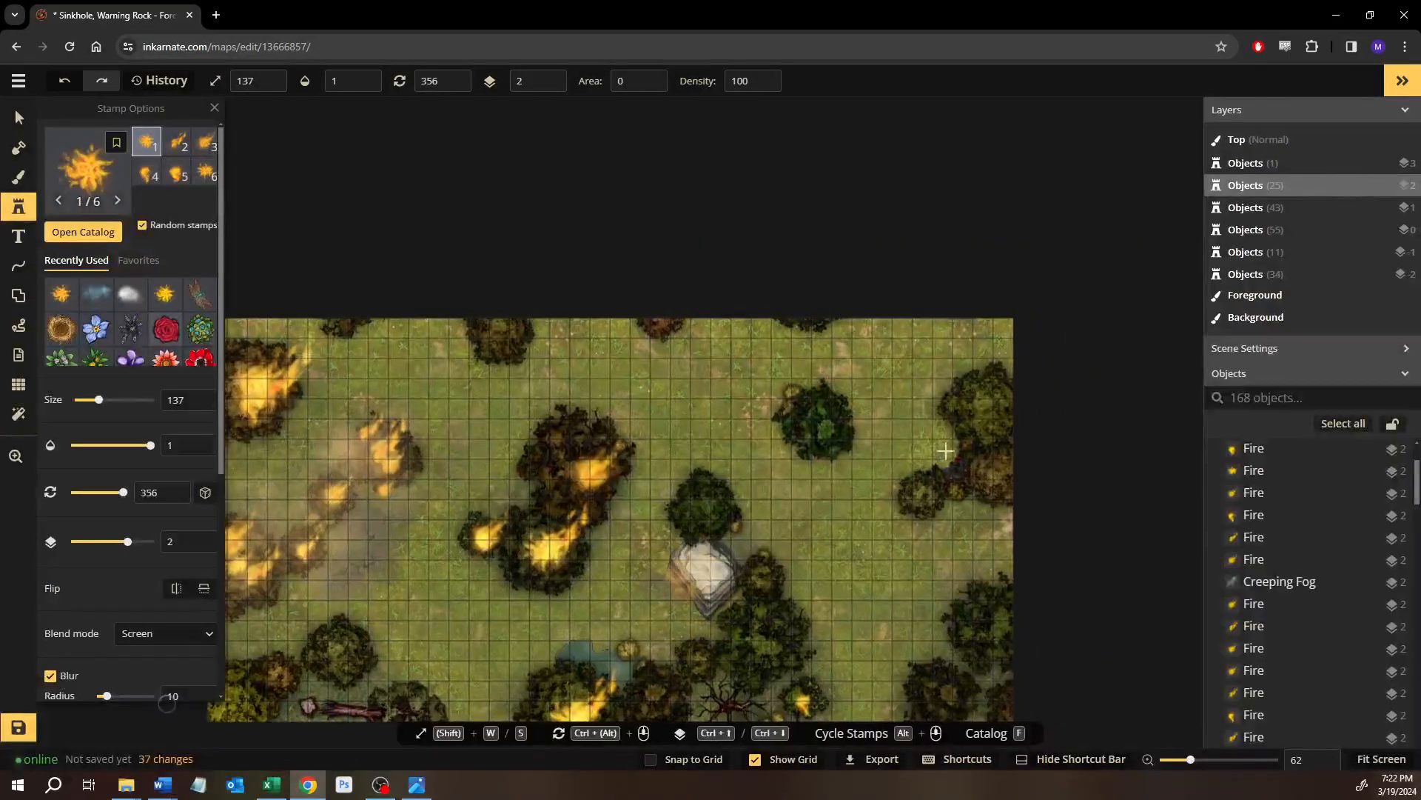
click(204, 145)
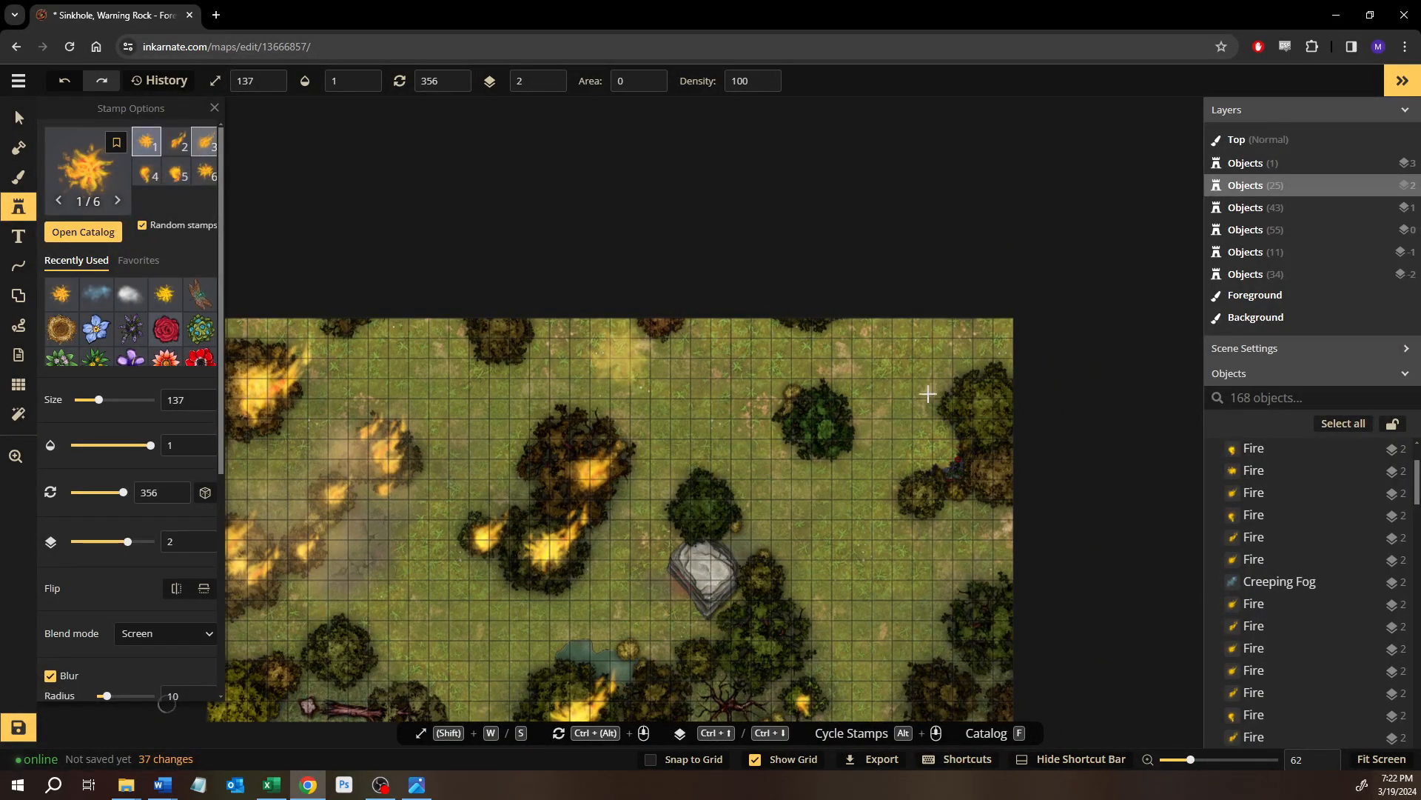
click(1012, 461)
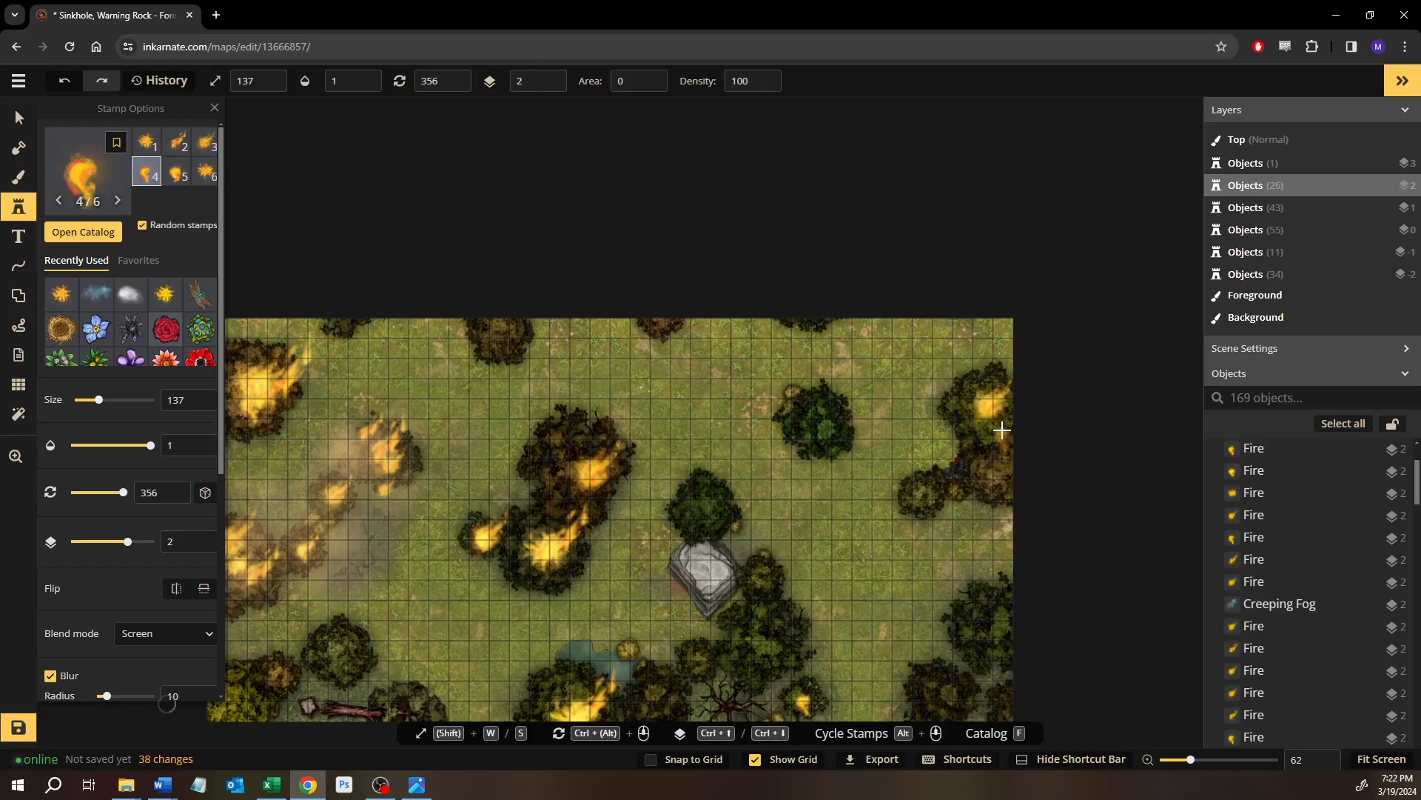
click(995, 417)
click(971, 624)
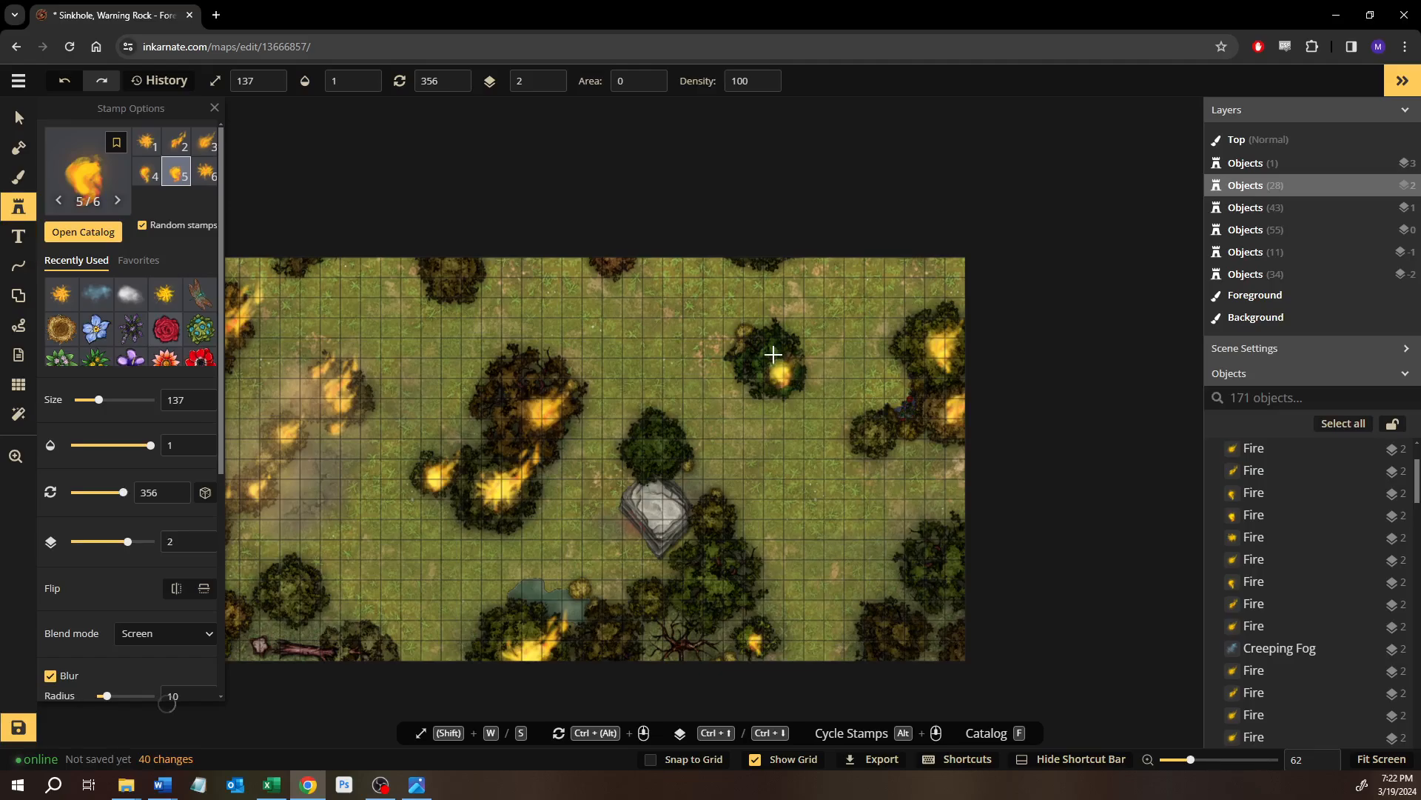
click(772, 354)
click(755, 328)
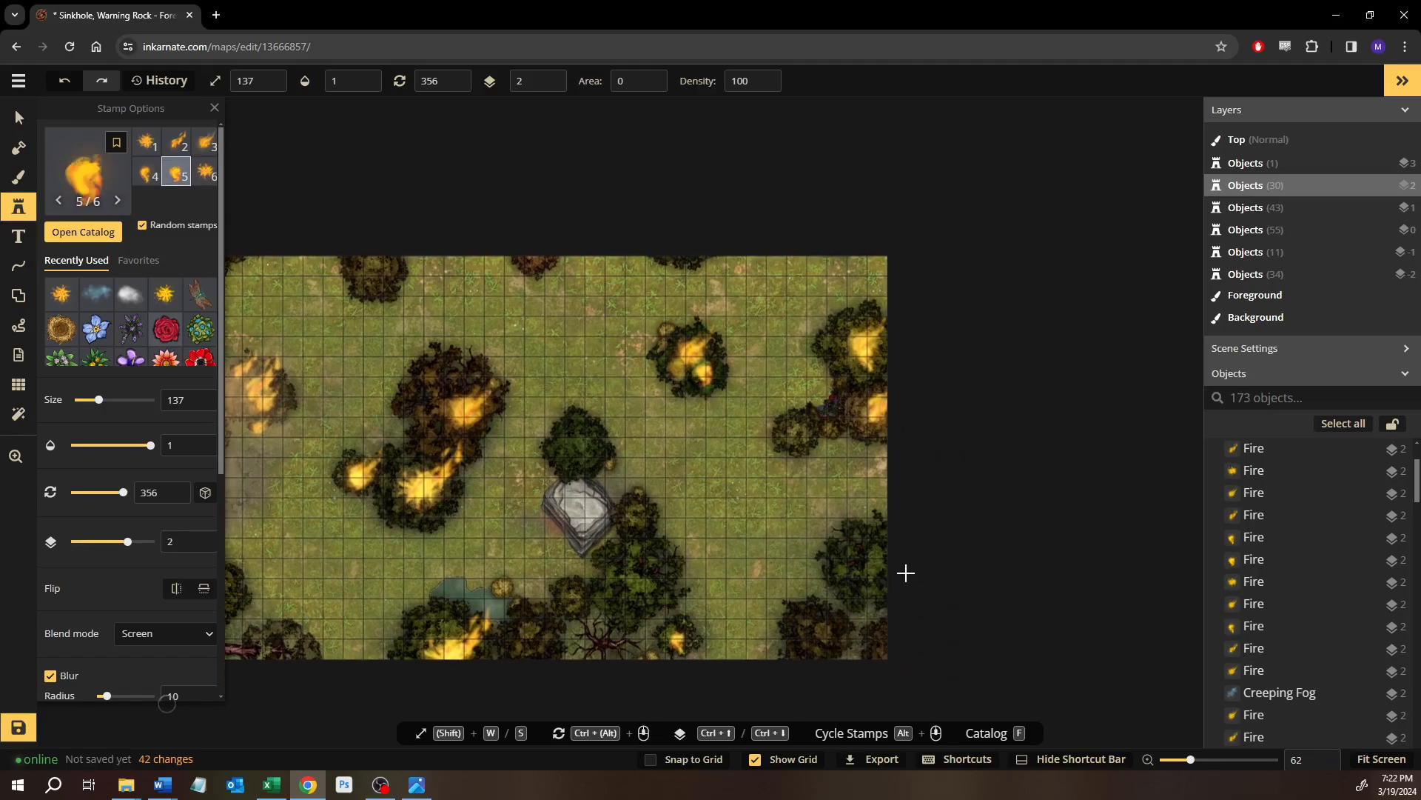
Place fires on the lower right-edge tree, the corner tree and the tree beside it, adding a size 117 flame to the last.
click(859, 544)
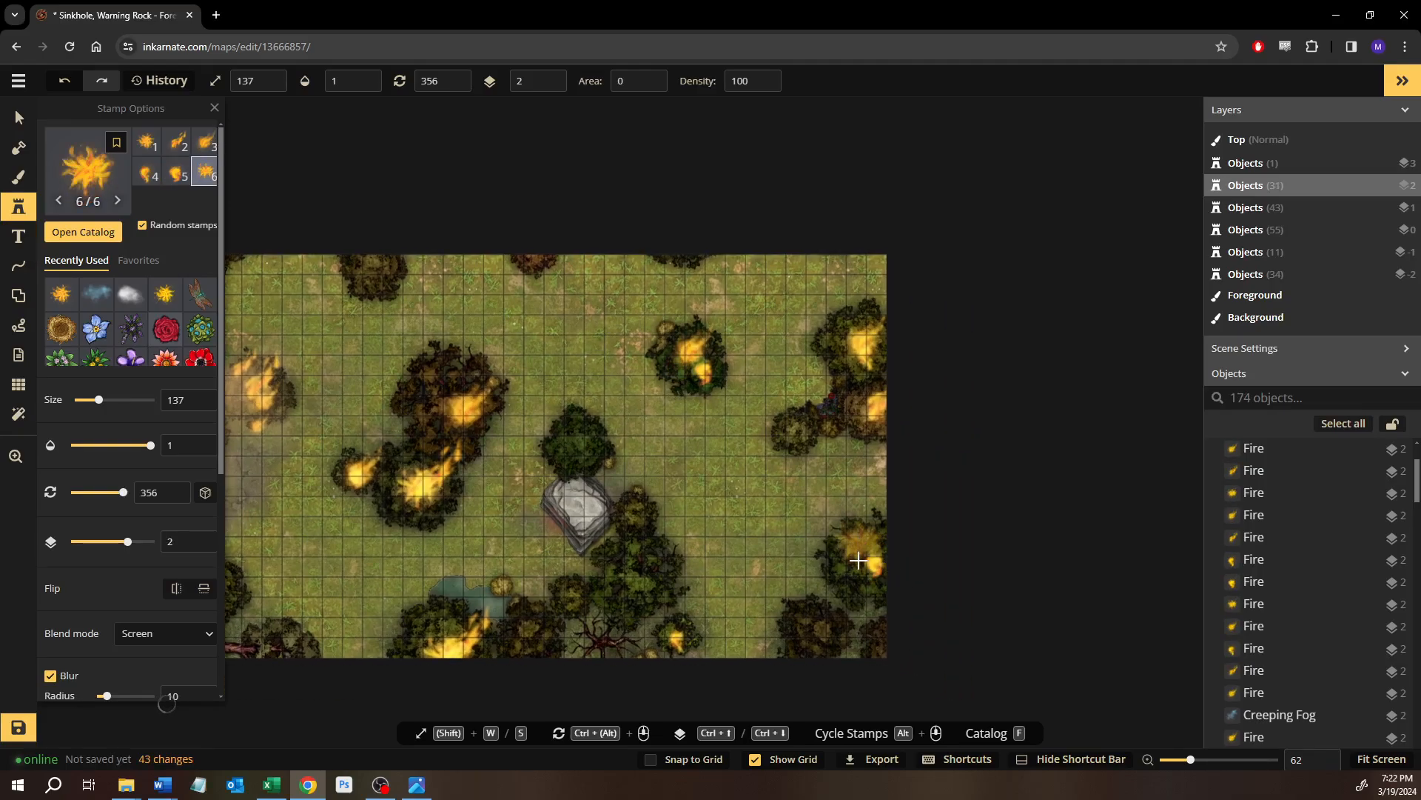
click(888, 633)
click(831, 627)
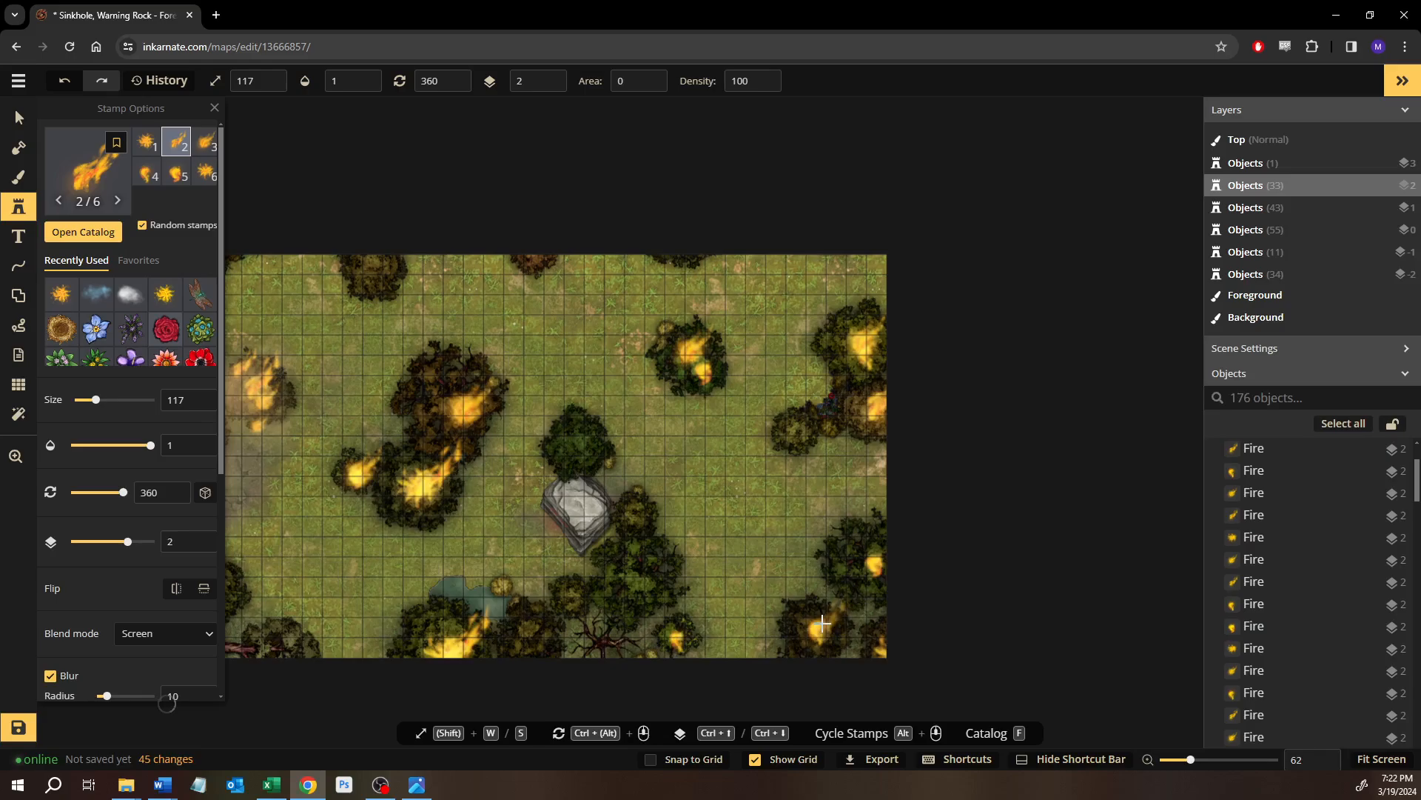
alt+scroll(624, 576, down, 3)
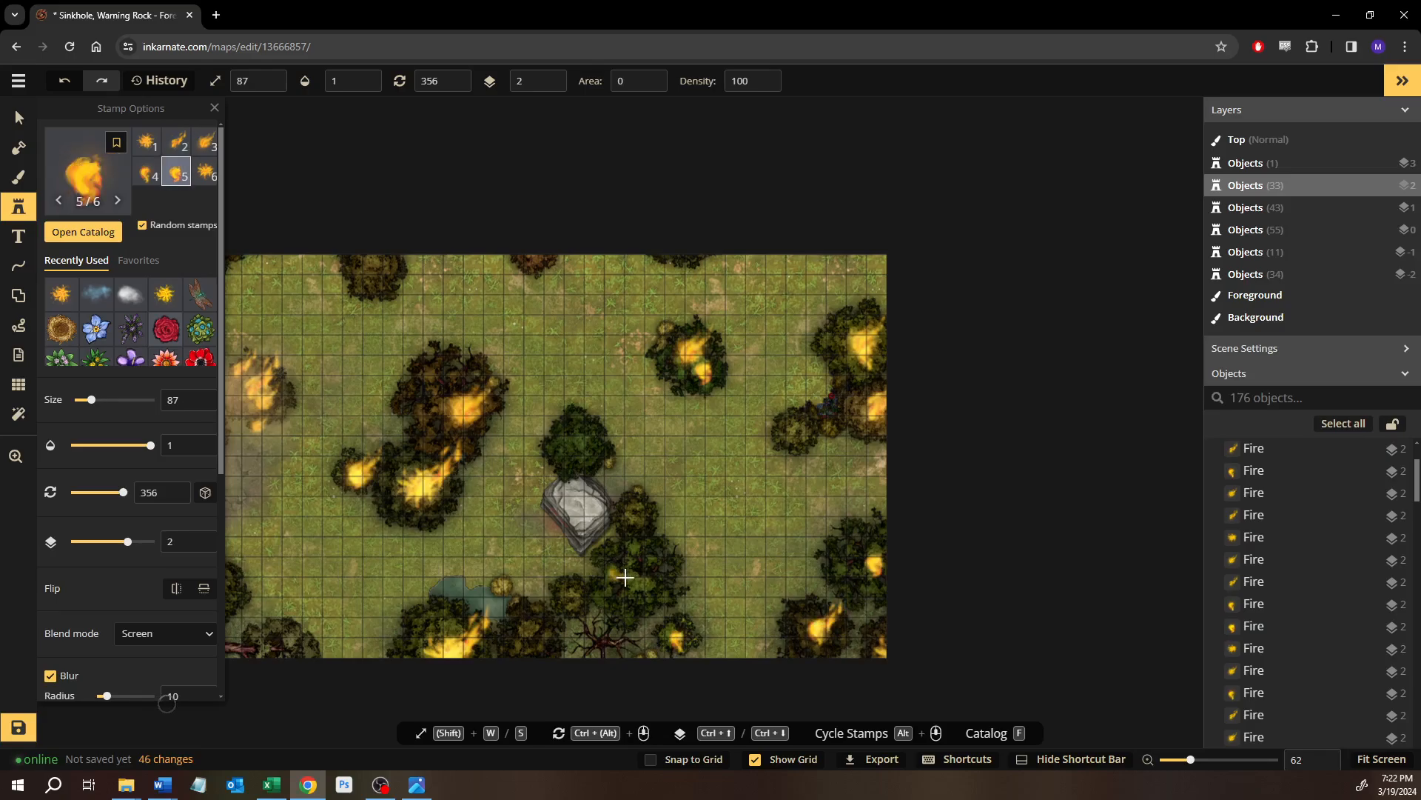
Place a size 87 fire on the large tree below the rock and several on the green tree above it, the last size 57.
click(632, 579)
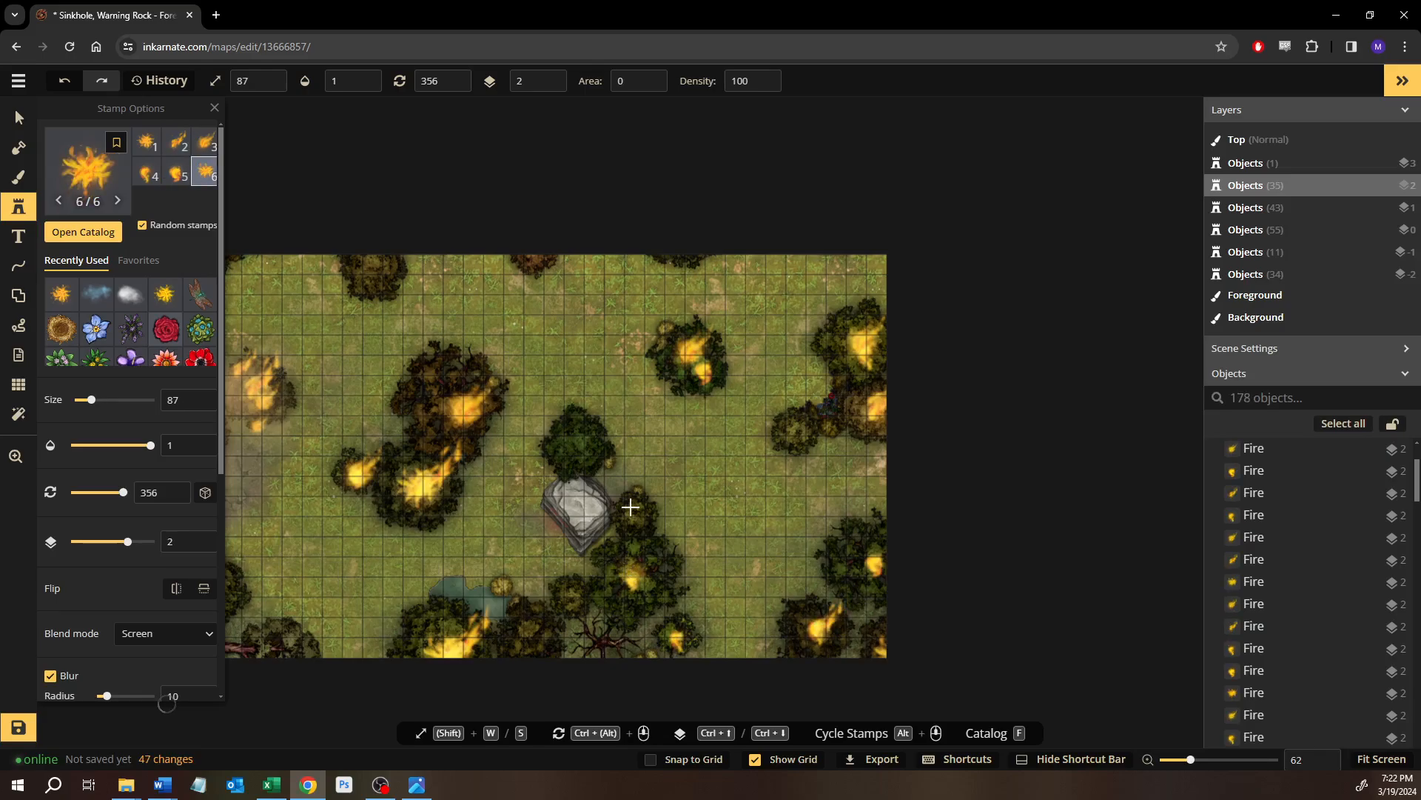
click(576, 434)
click(583, 428)
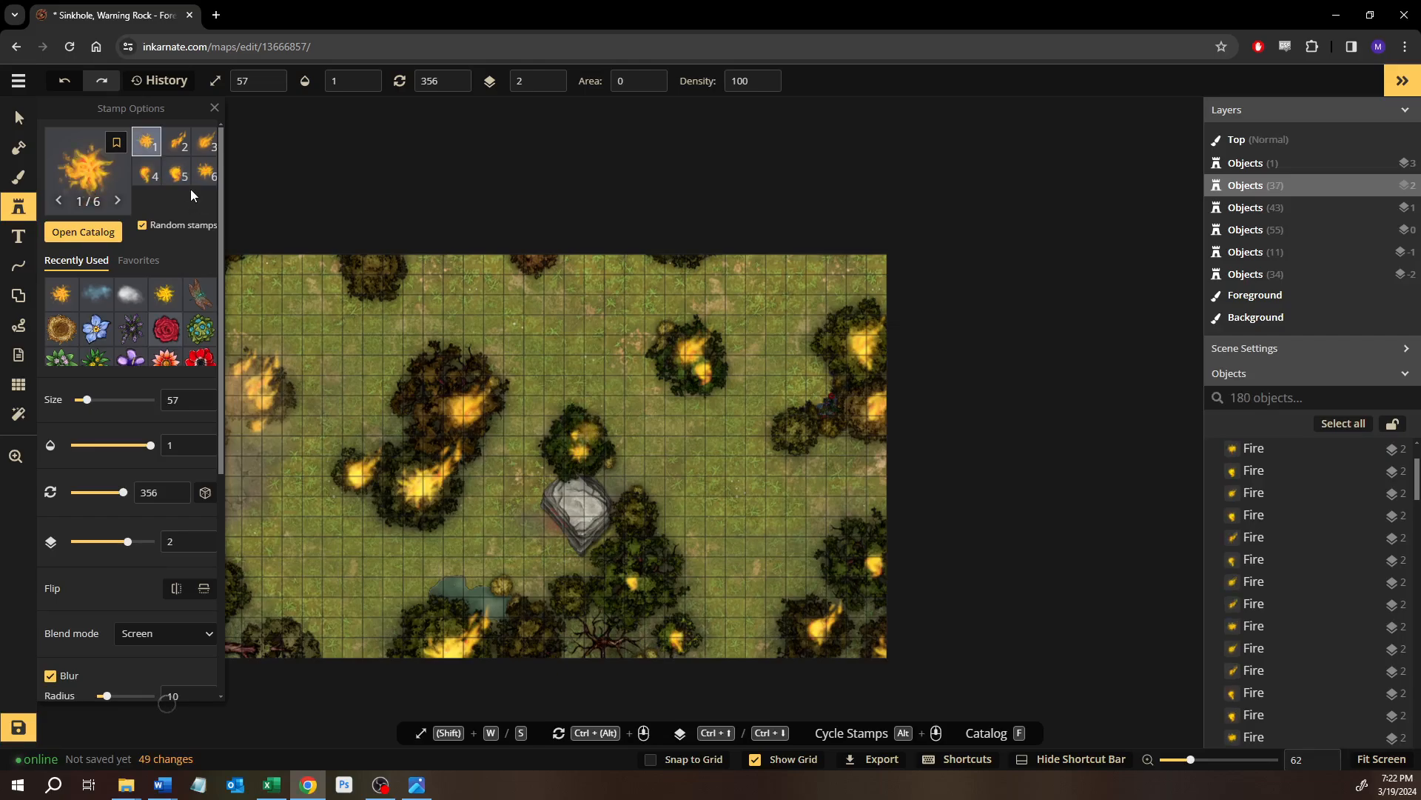
click(207, 143)
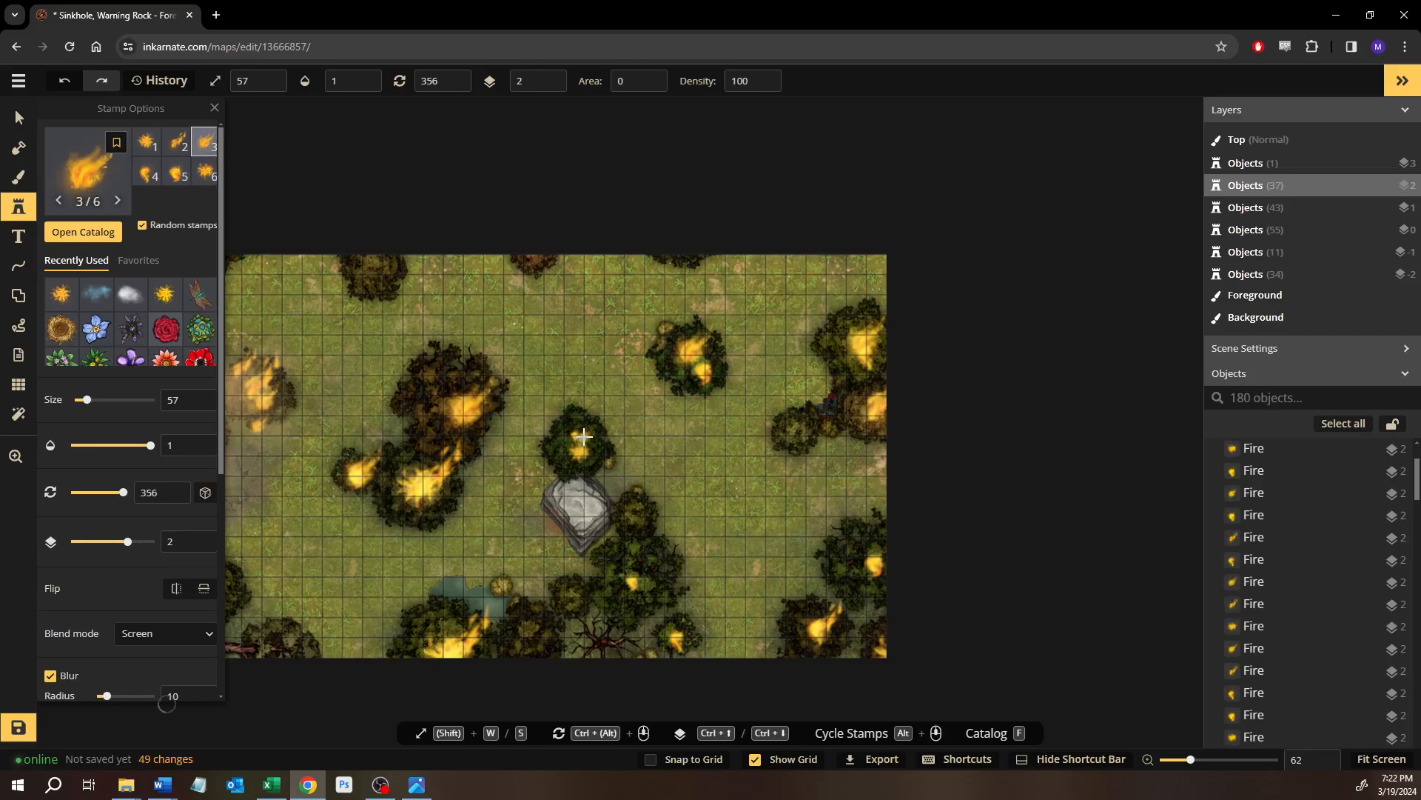
click(581, 436)
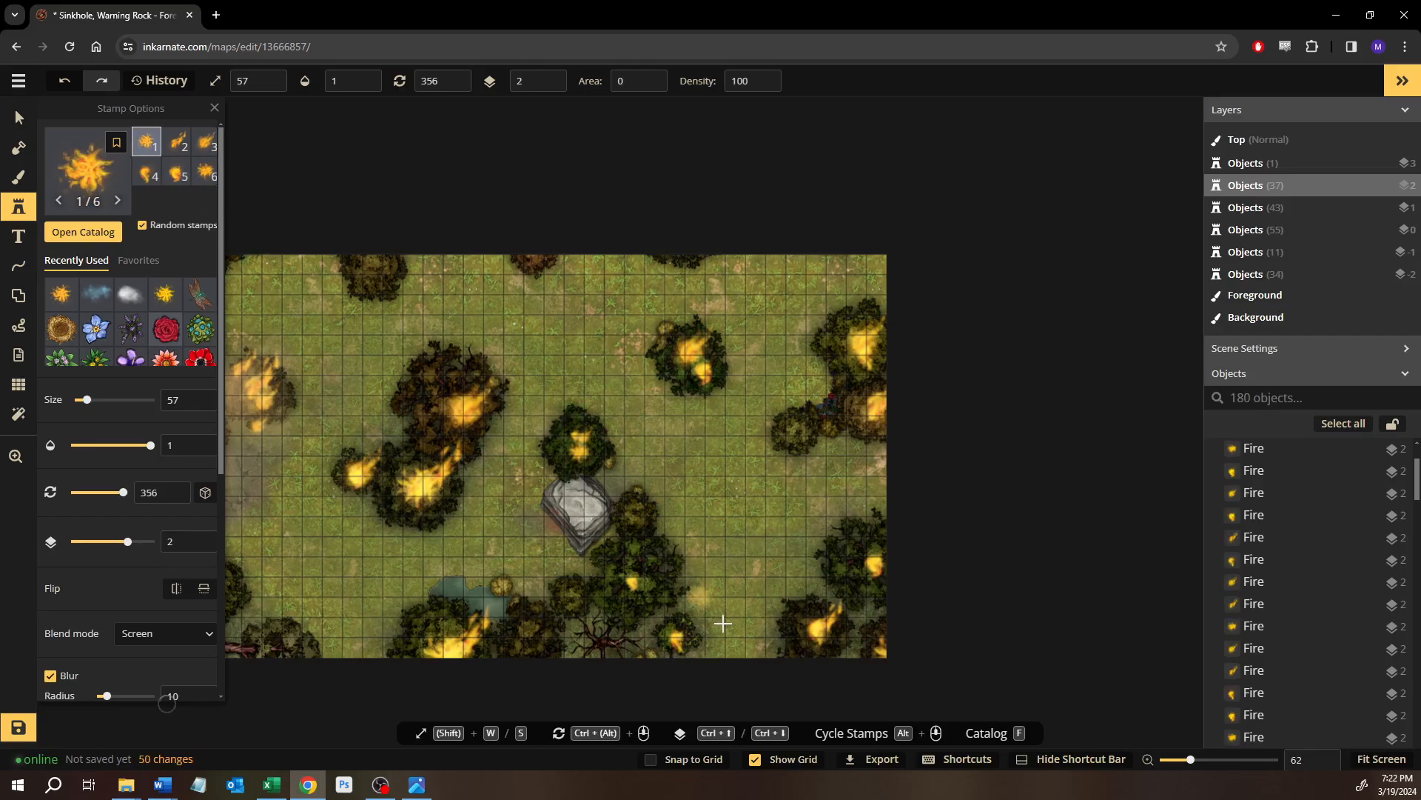
Place fires on the brown tree between the pond tree and the bare roots, and a size 117 flame on the small tree above it.
click(528, 641)
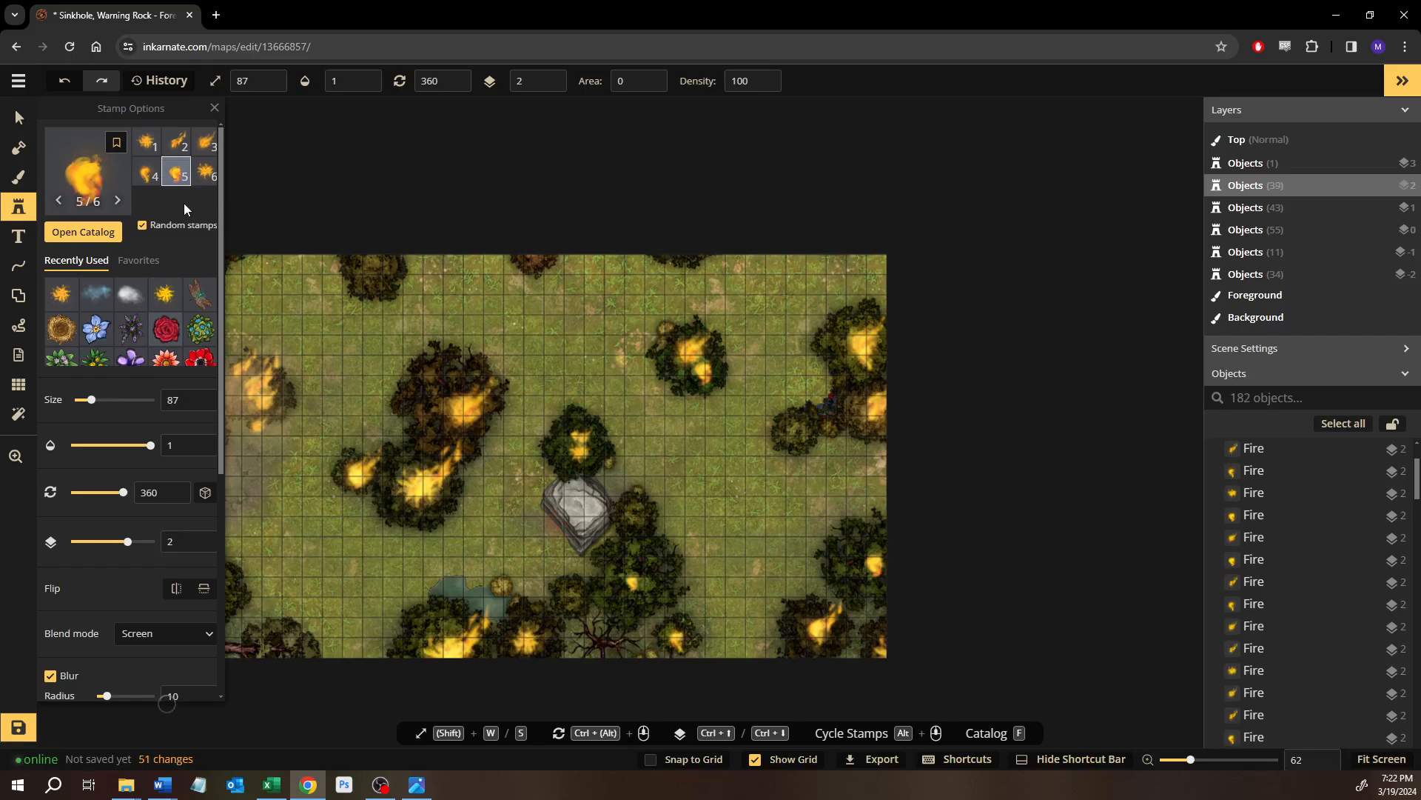
click(177, 142)
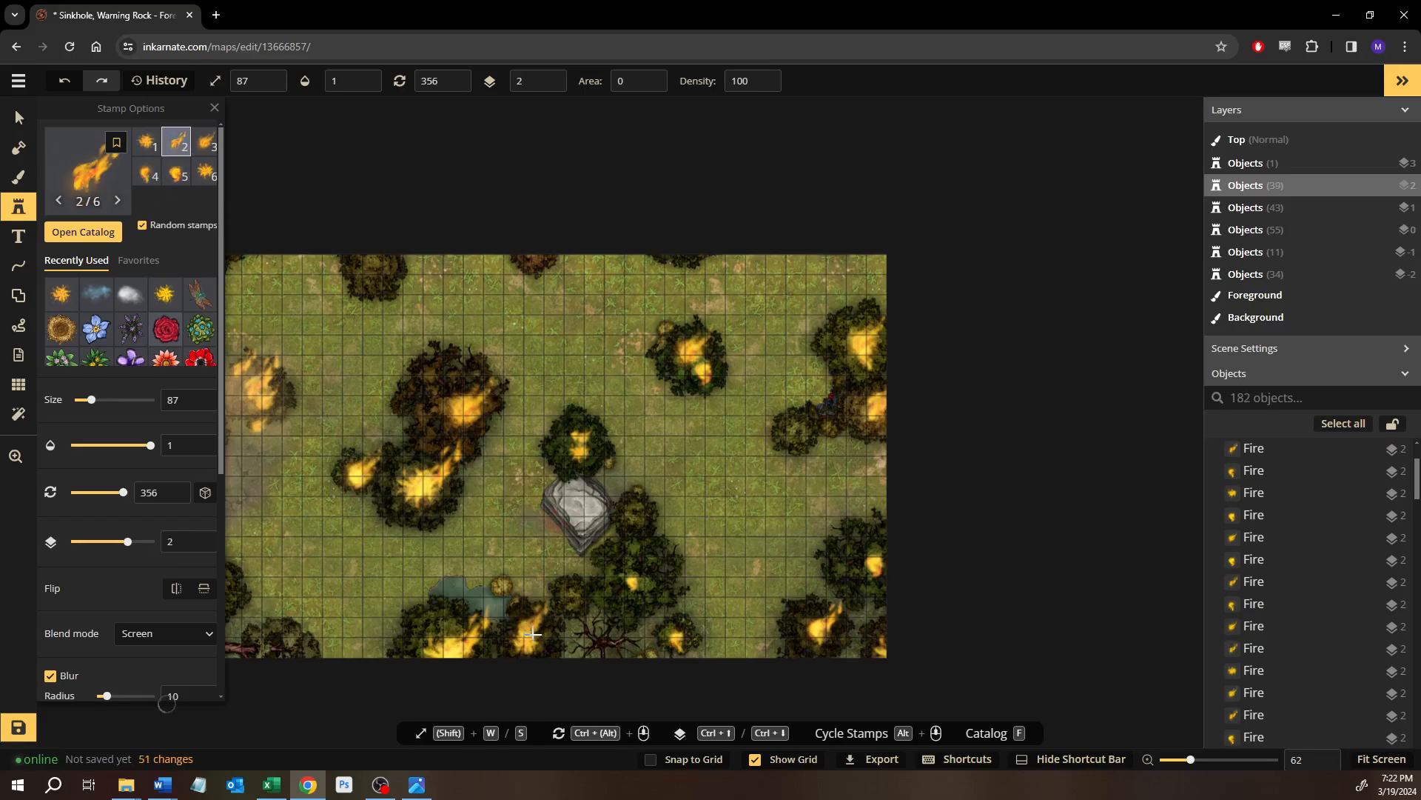
click(576, 592)
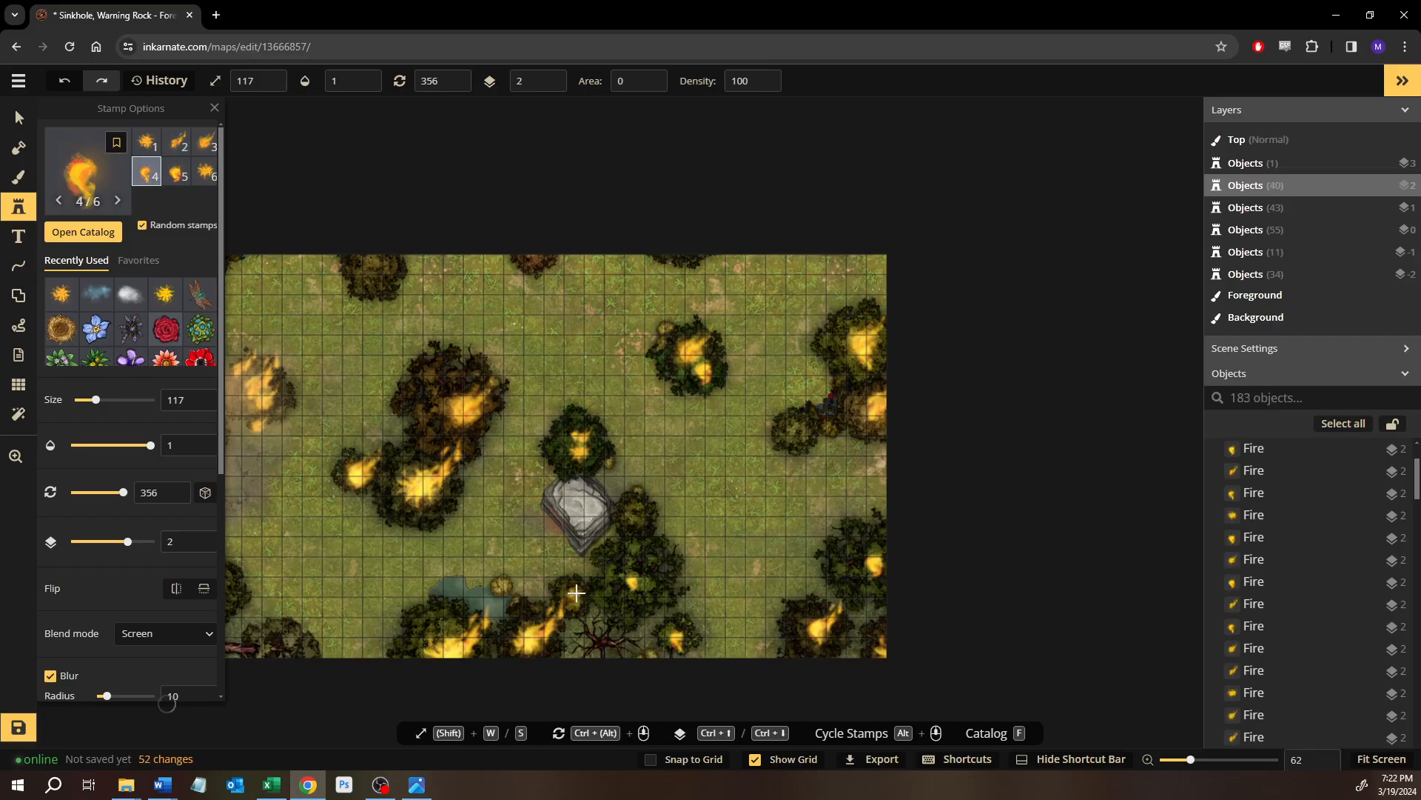
click(210, 148)
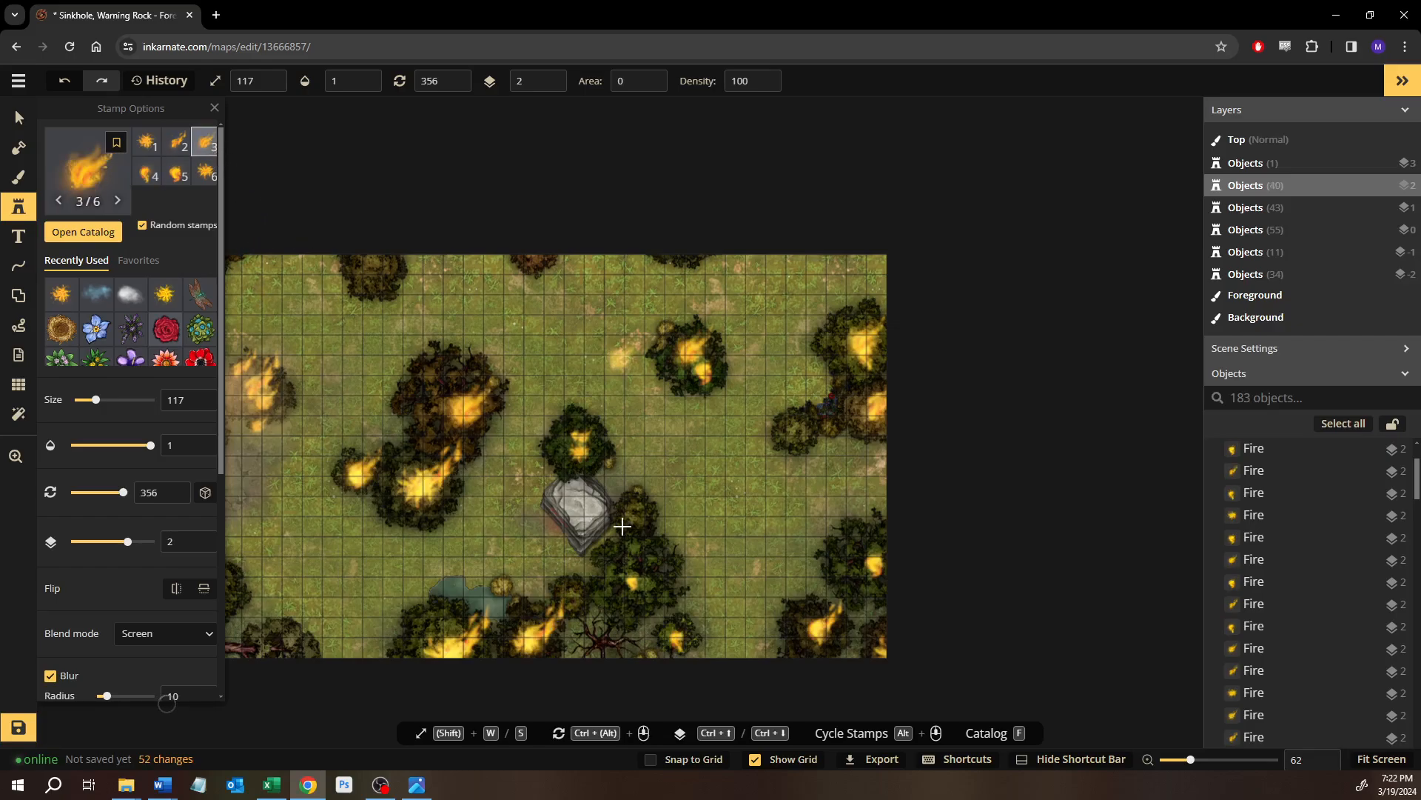
click(577, 596)
Place fires on the two westernmost trees along the upper map edge, using size 67 for the smaller one.
scroll(657, 373, left, 5)
scroll(658, 374, up, 2)
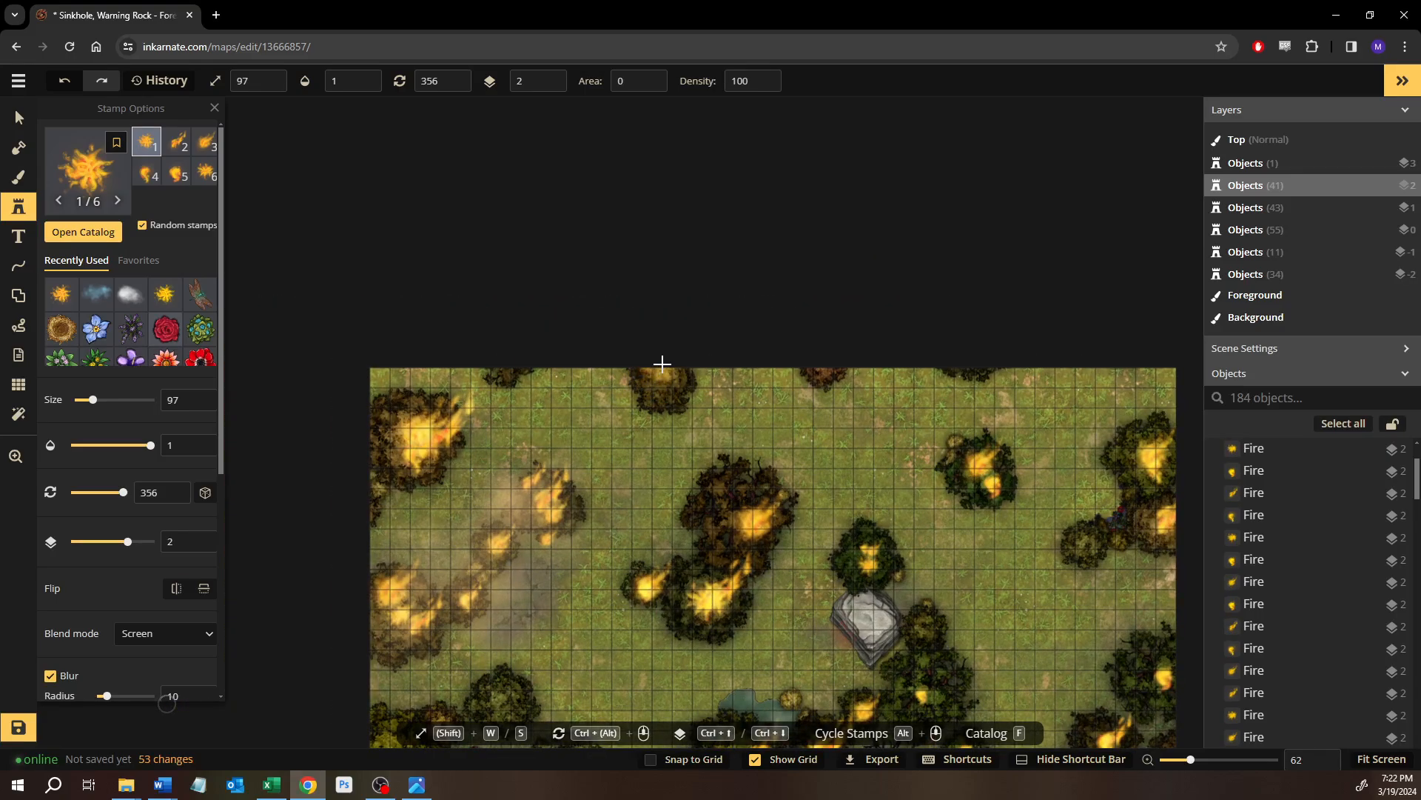
click(594, 366)
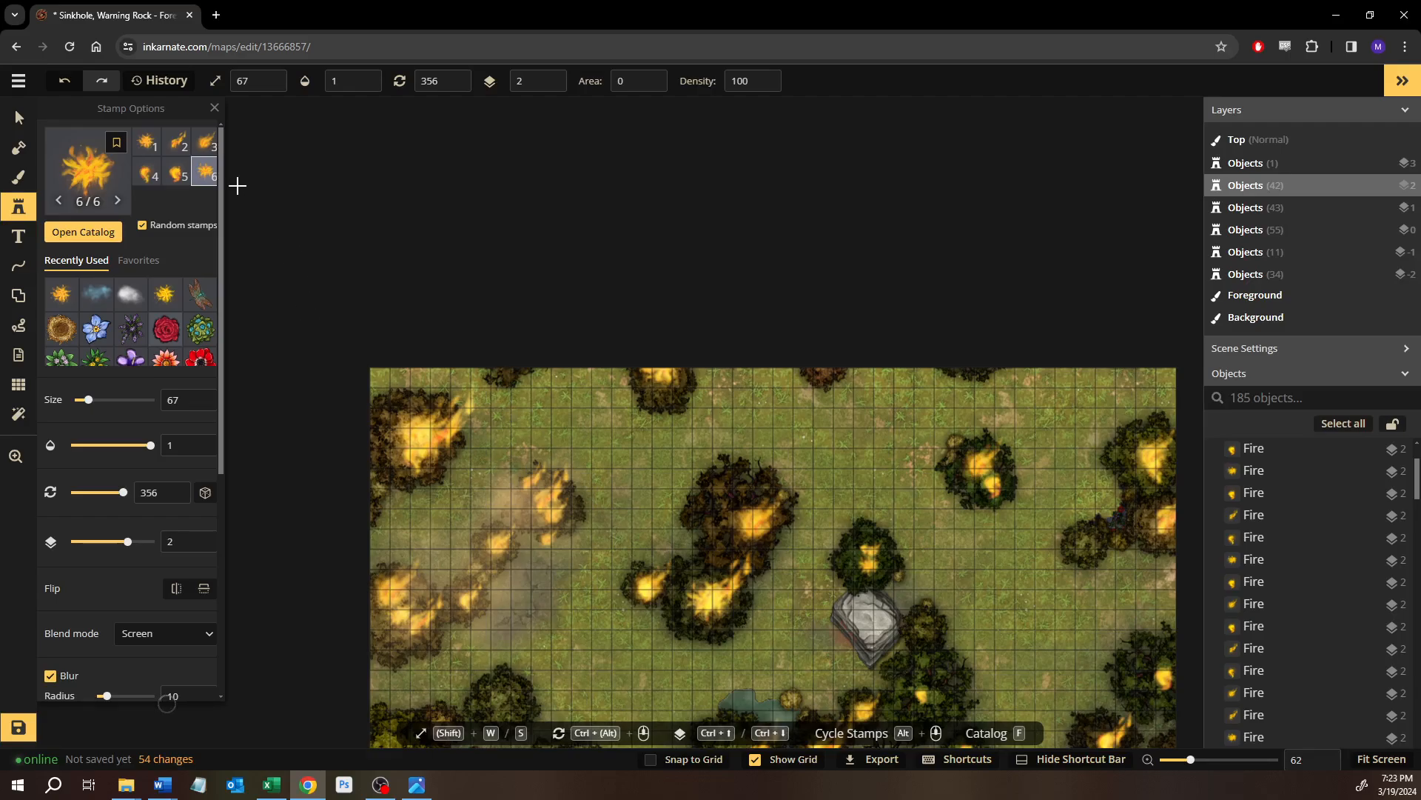
click(210, 142)
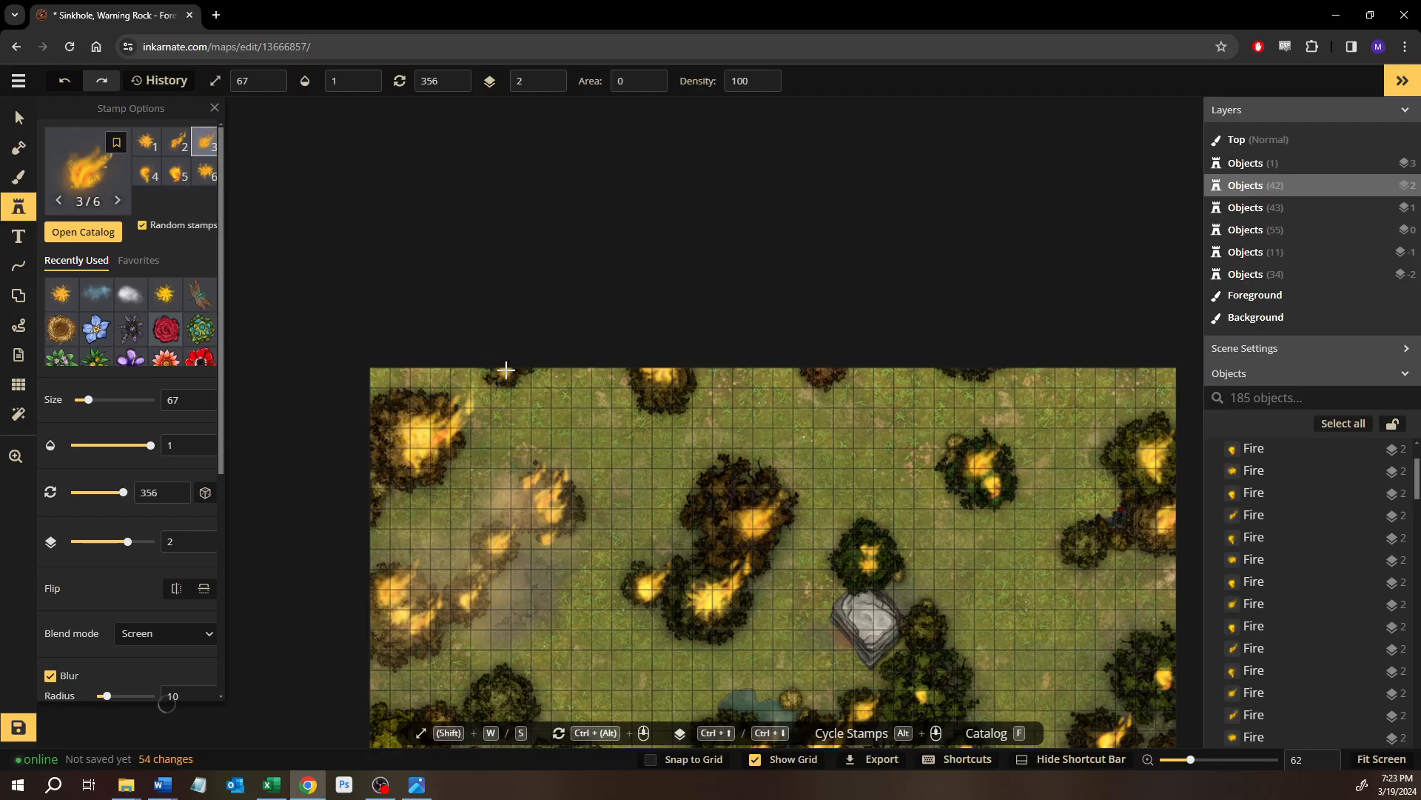
click(932, 366)
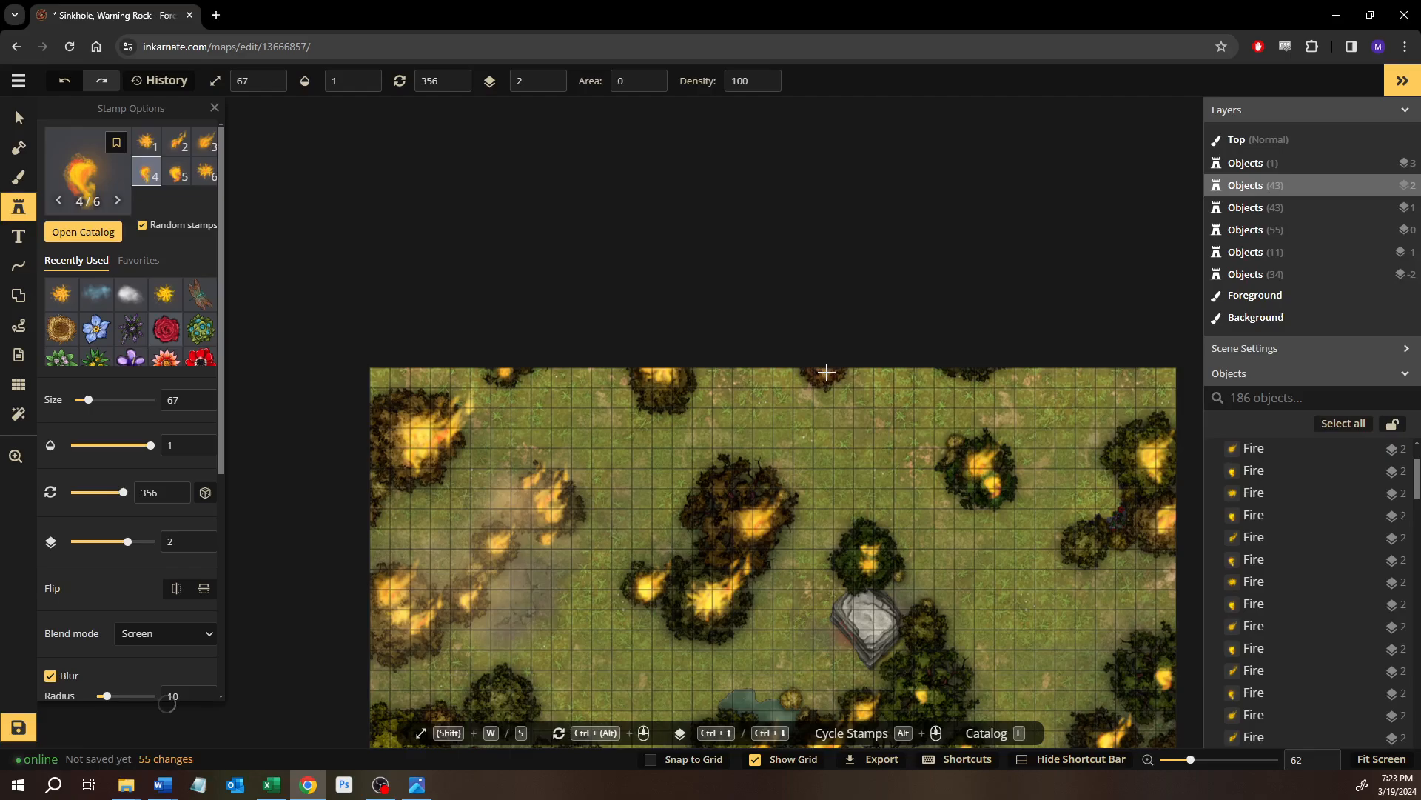
Place fires on the two small trees farther east along the upper map edge and a size 97 fire on the small tree beside the rock.
click(993, 364)
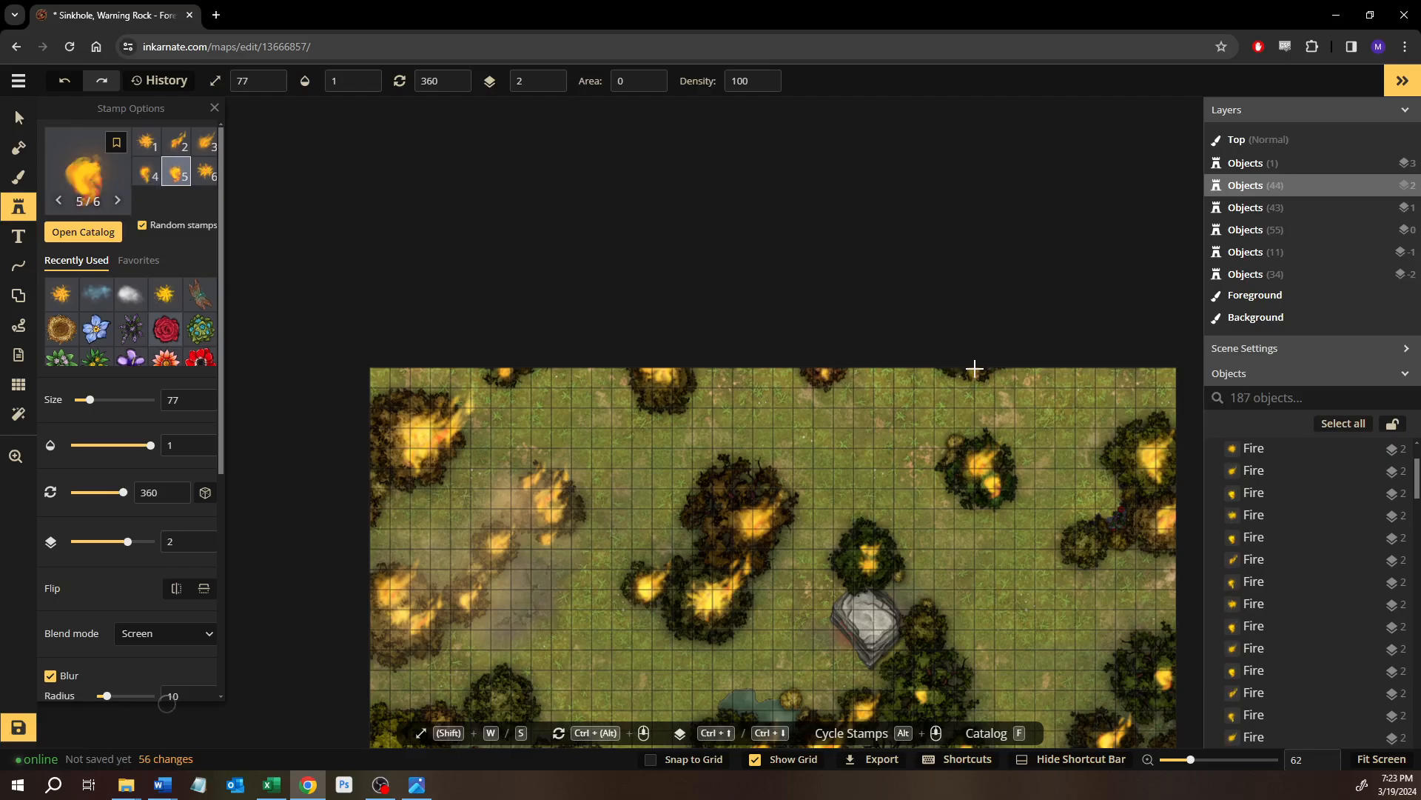
click(974, 368)
click(1040, 569)
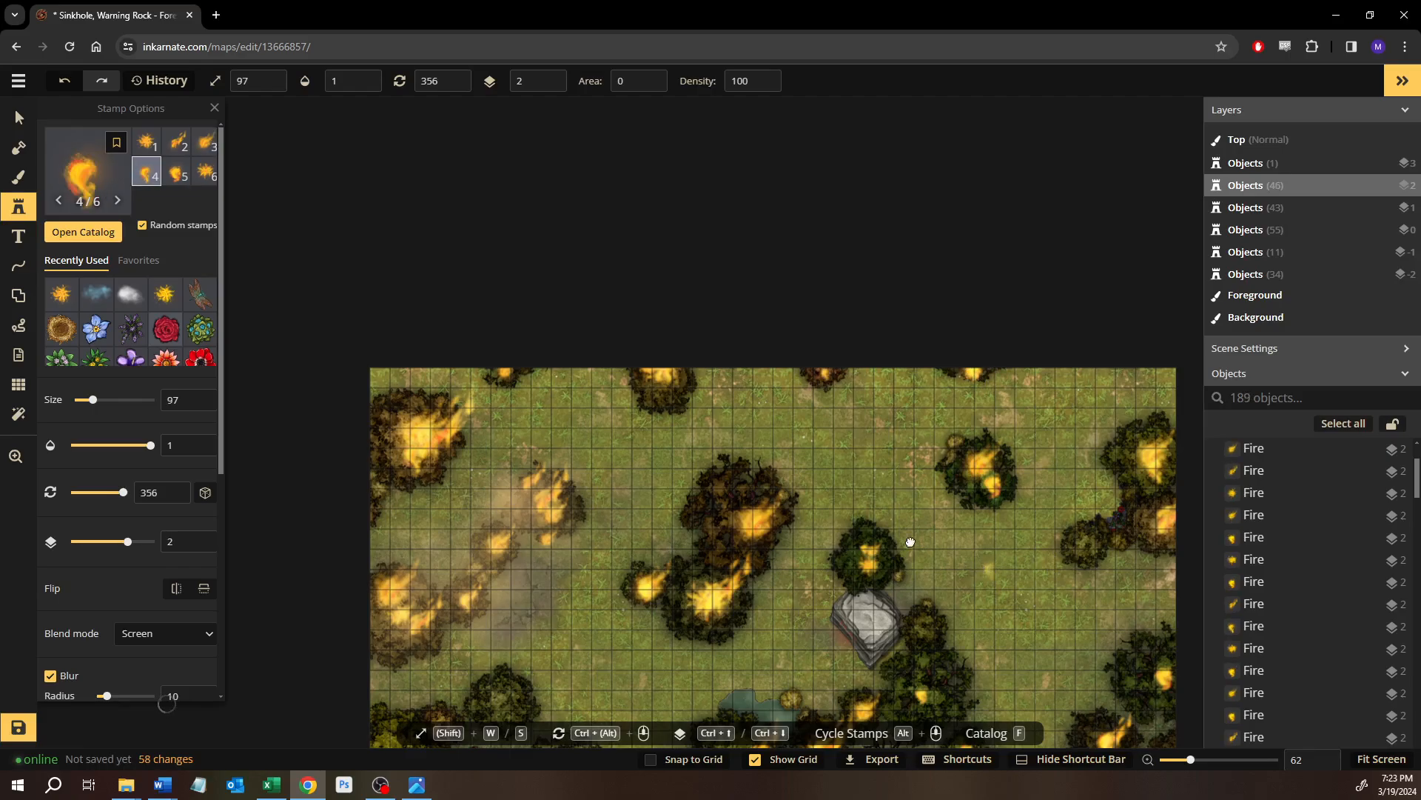
scroll(920, 549, down, 3)
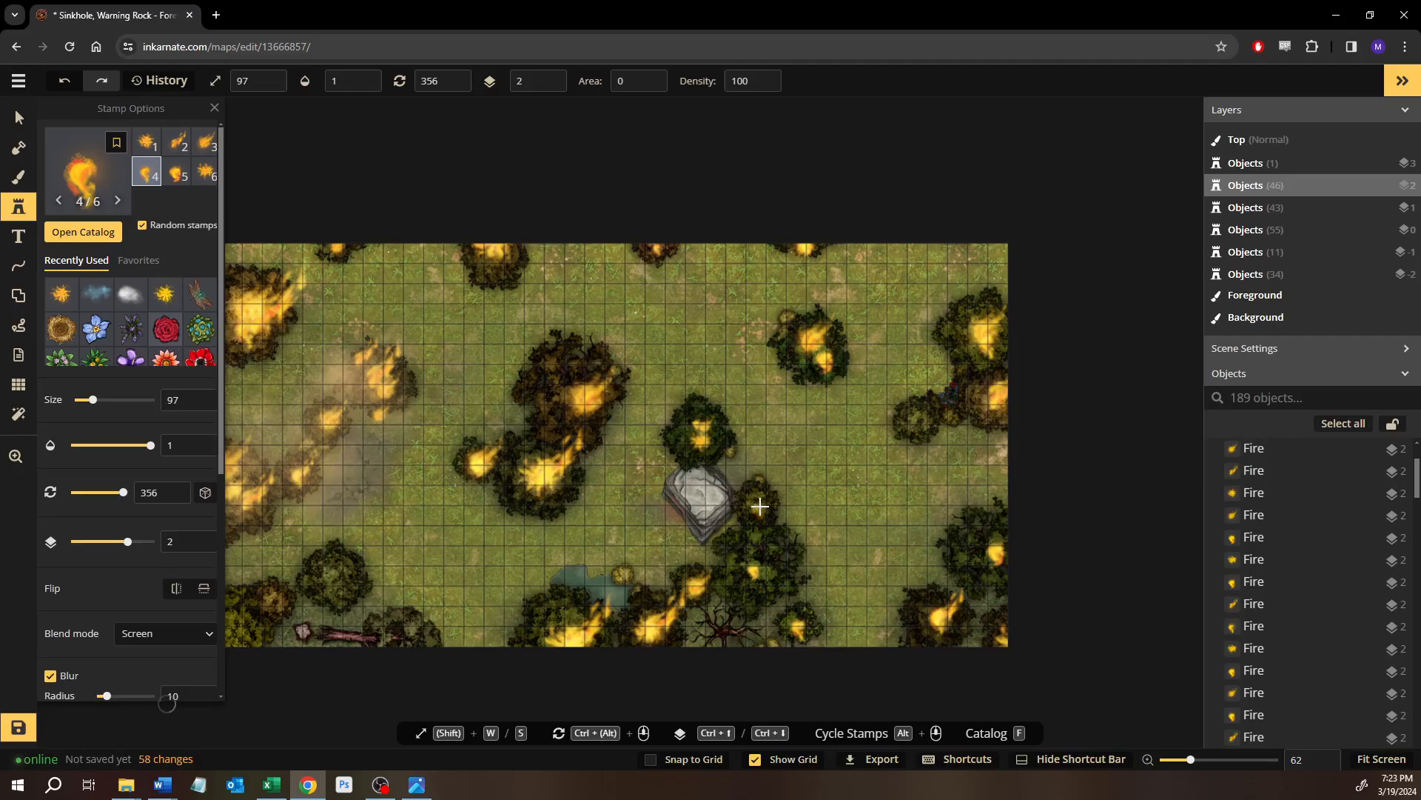
click(760, 506)
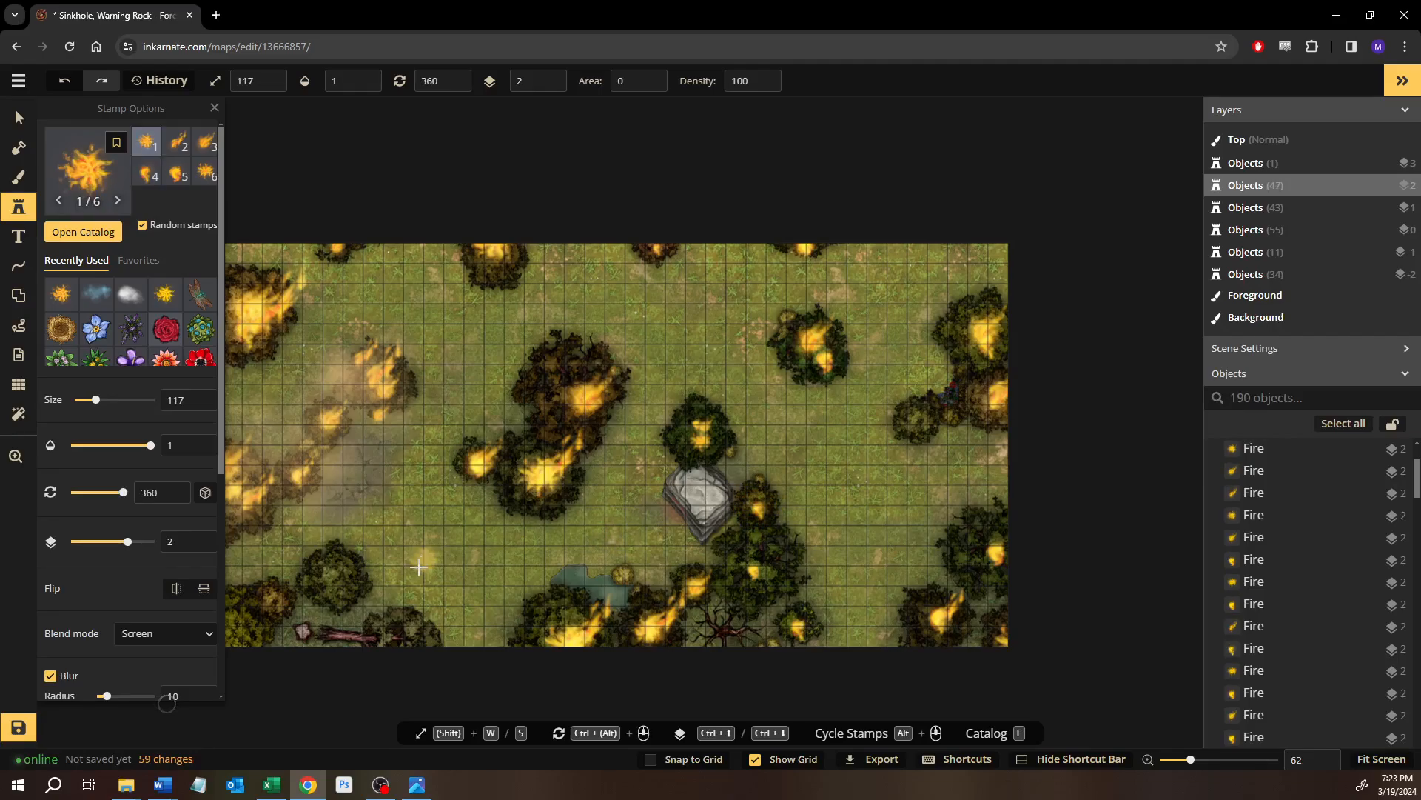
Place small fires of sizes 27 and 17 on the tree at the end of the fallen log on the lower map edge.
drag(393, 577, 590, 507)
scroll(474, 561, up, 5)
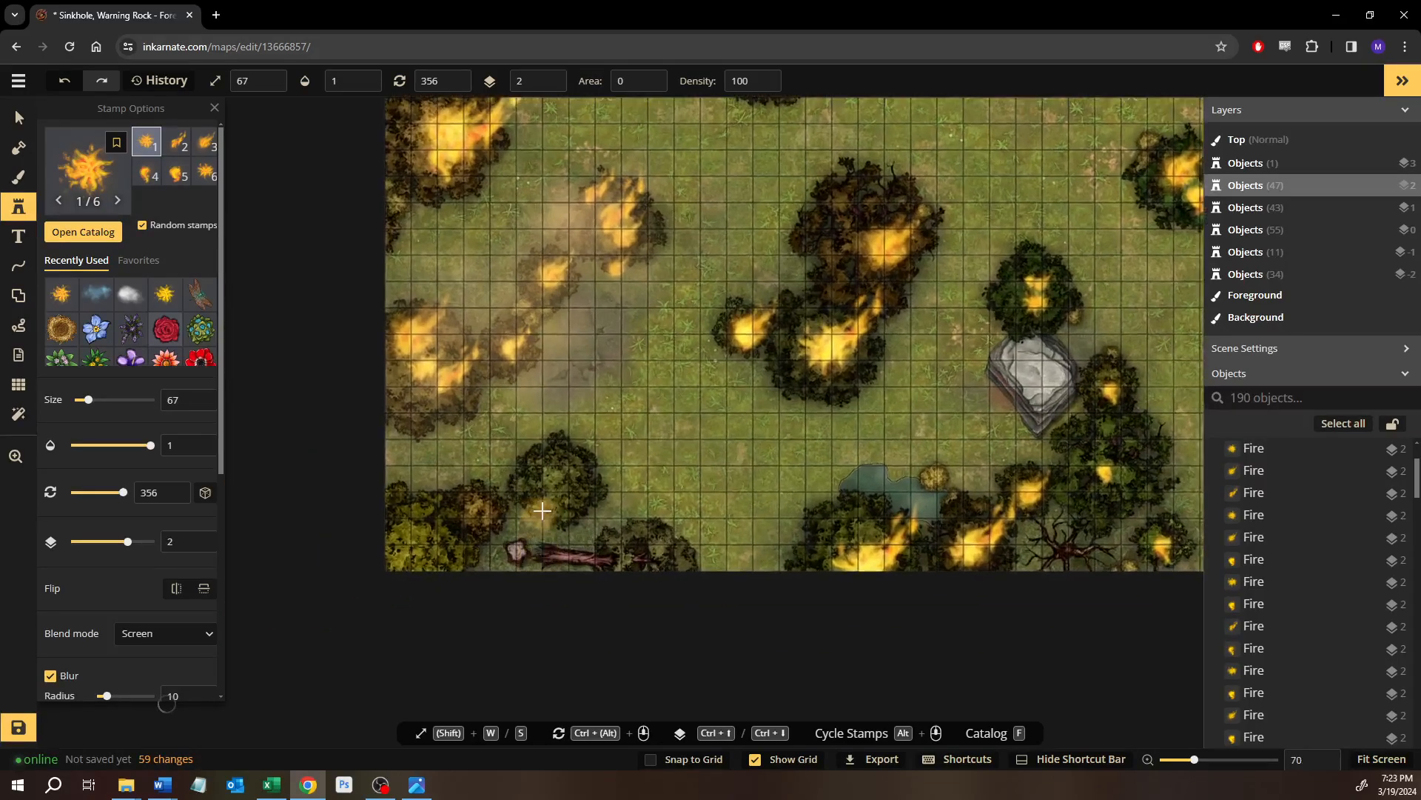
scroll(546, 513, up, 5)
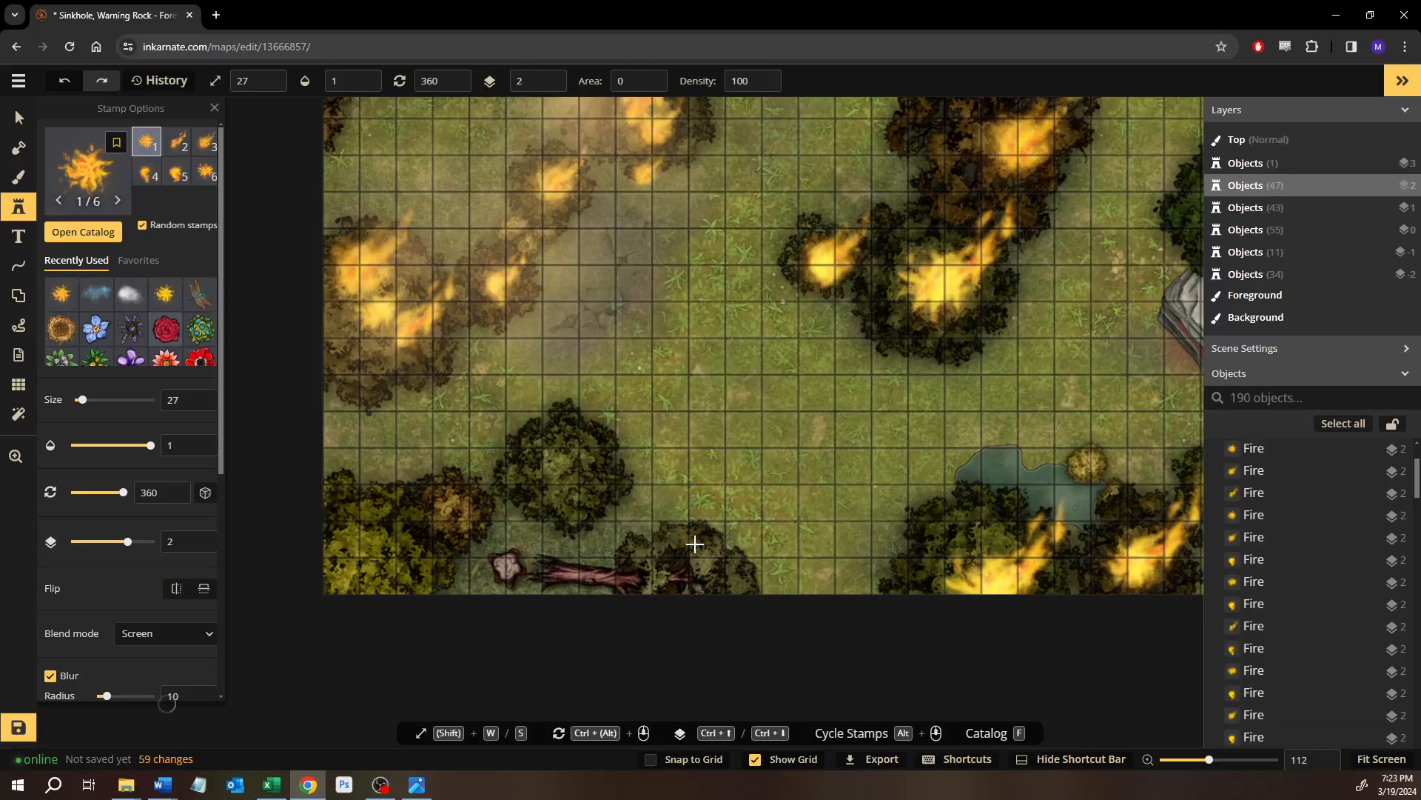
click(651, 555)
click(703, 550)
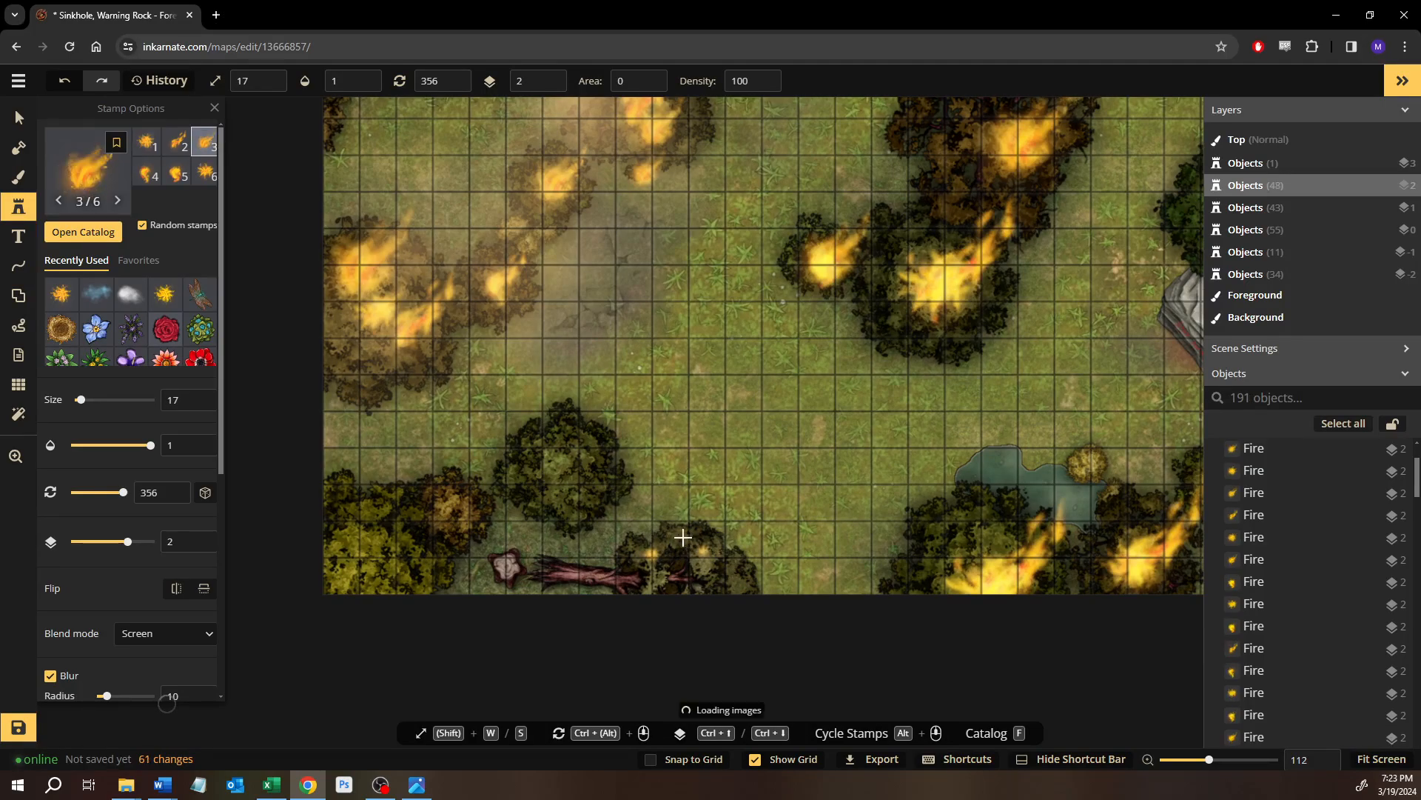
click(682, 536)
click(591, 459)
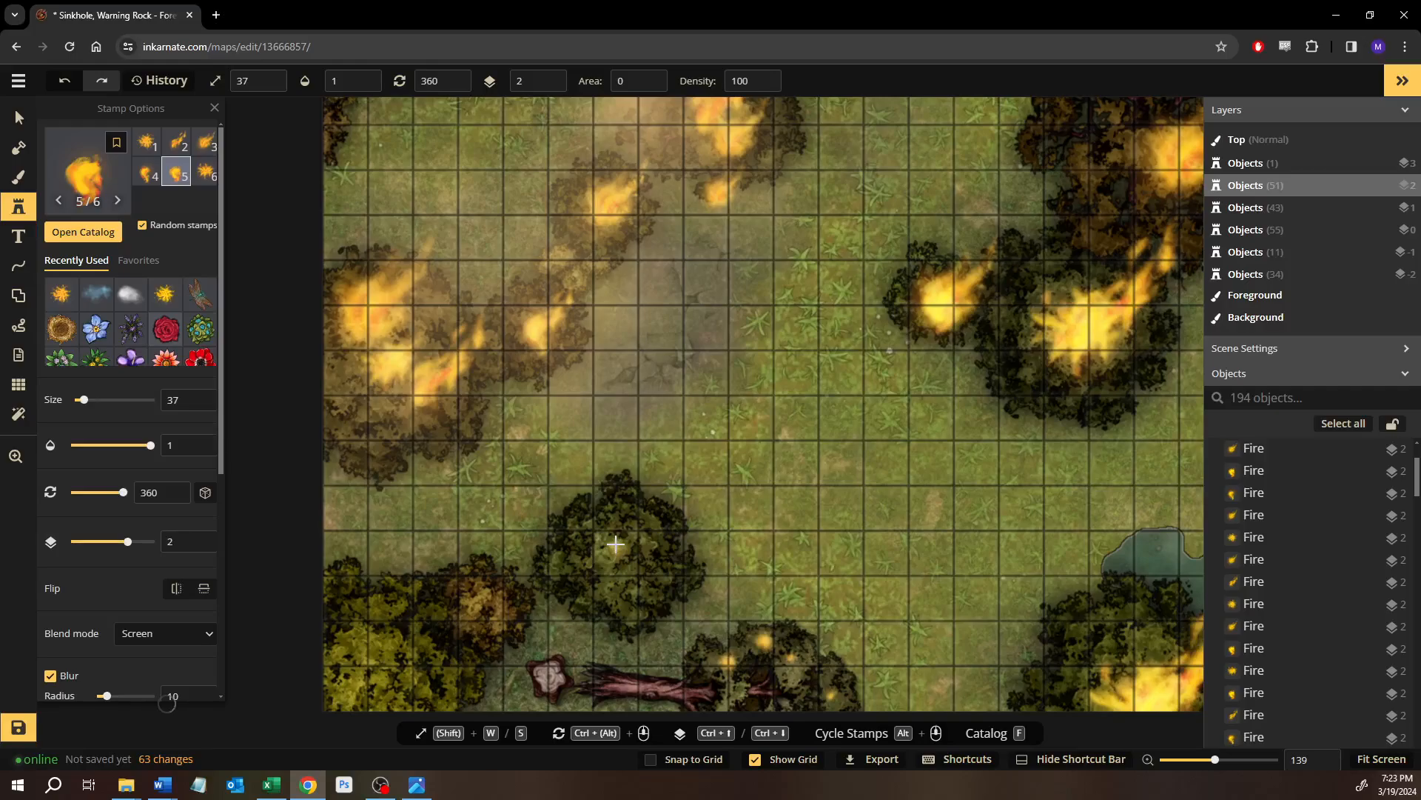
Place small fire stamps on the lone tree and the brown bush near the map's lower-left corner.
click(633, 544)
click(624, 550)
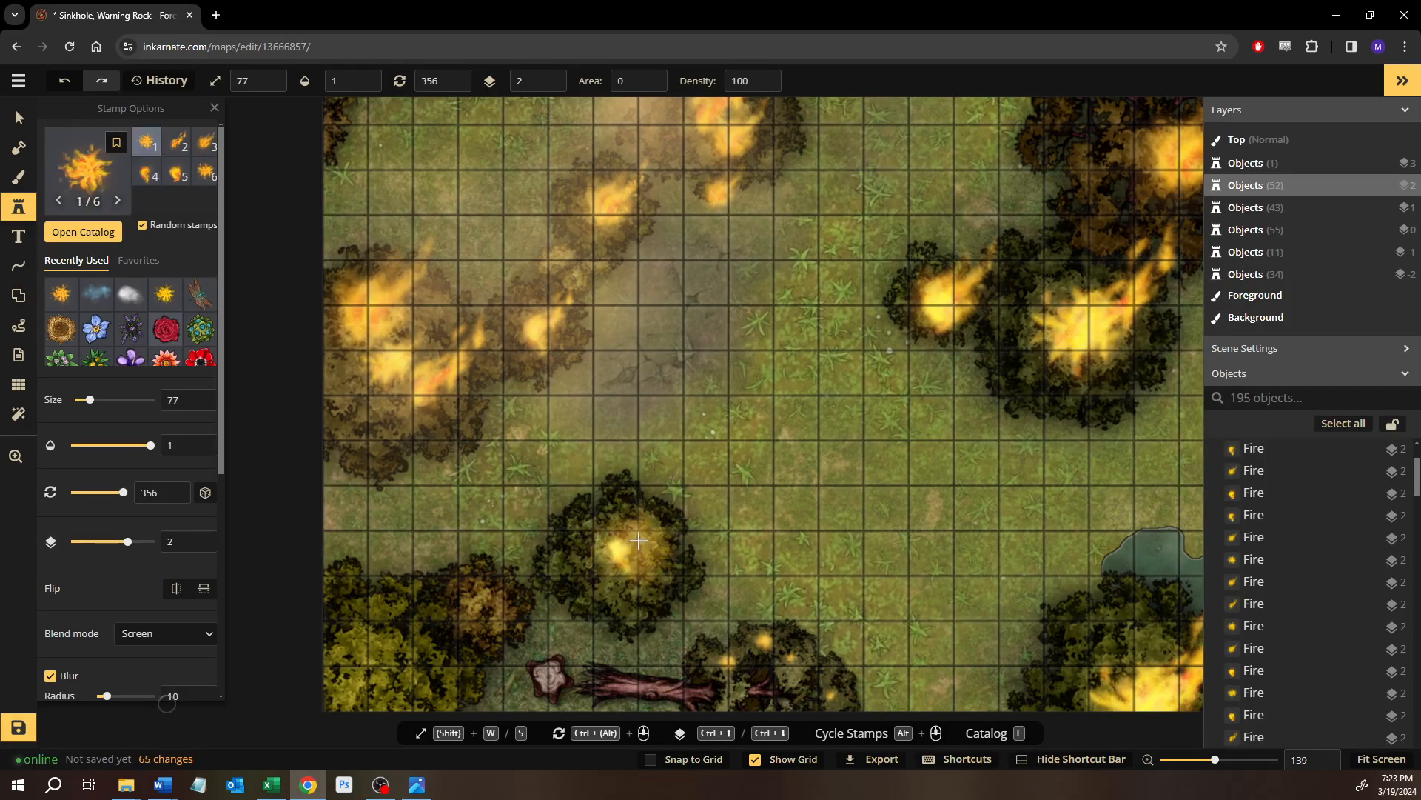
click(503, 604)
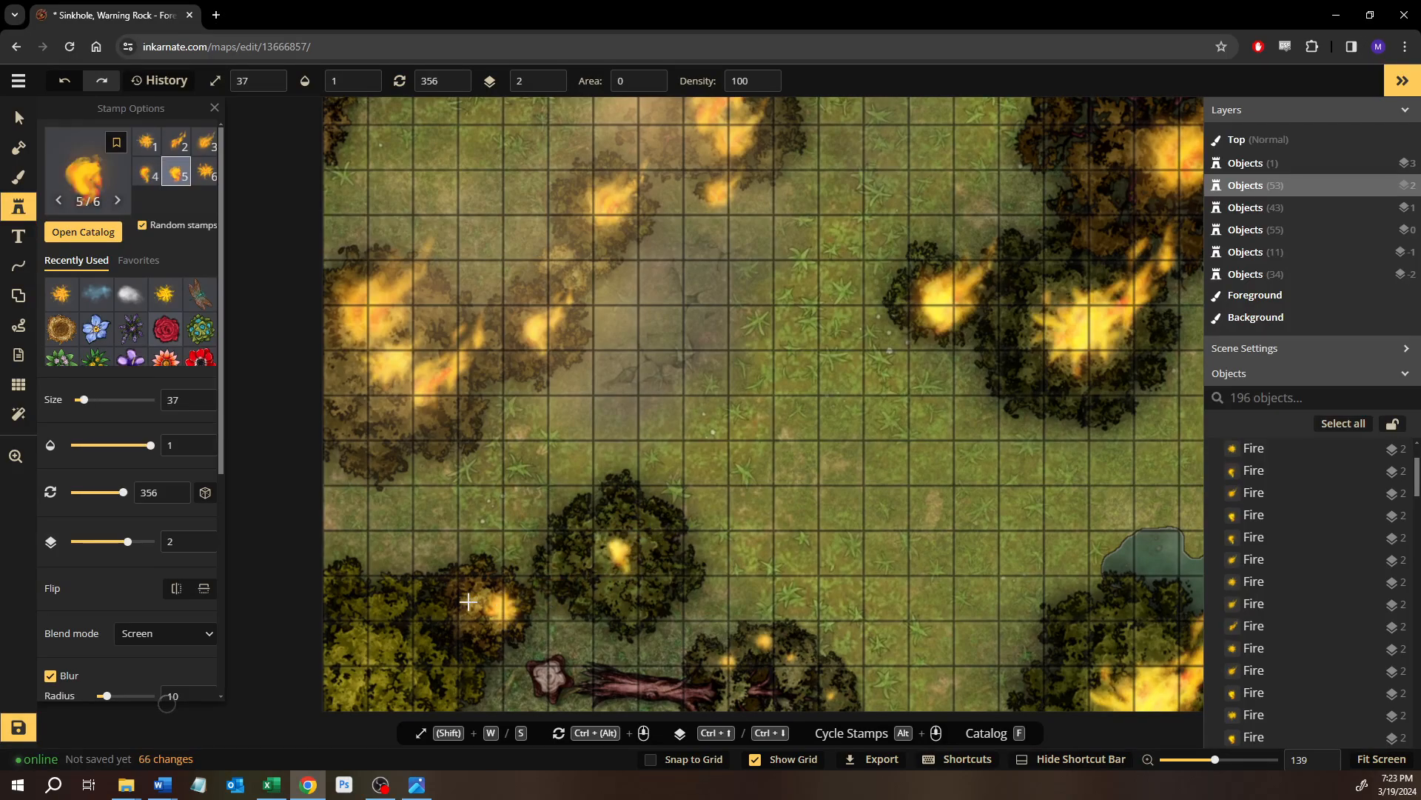
click(388, 641)
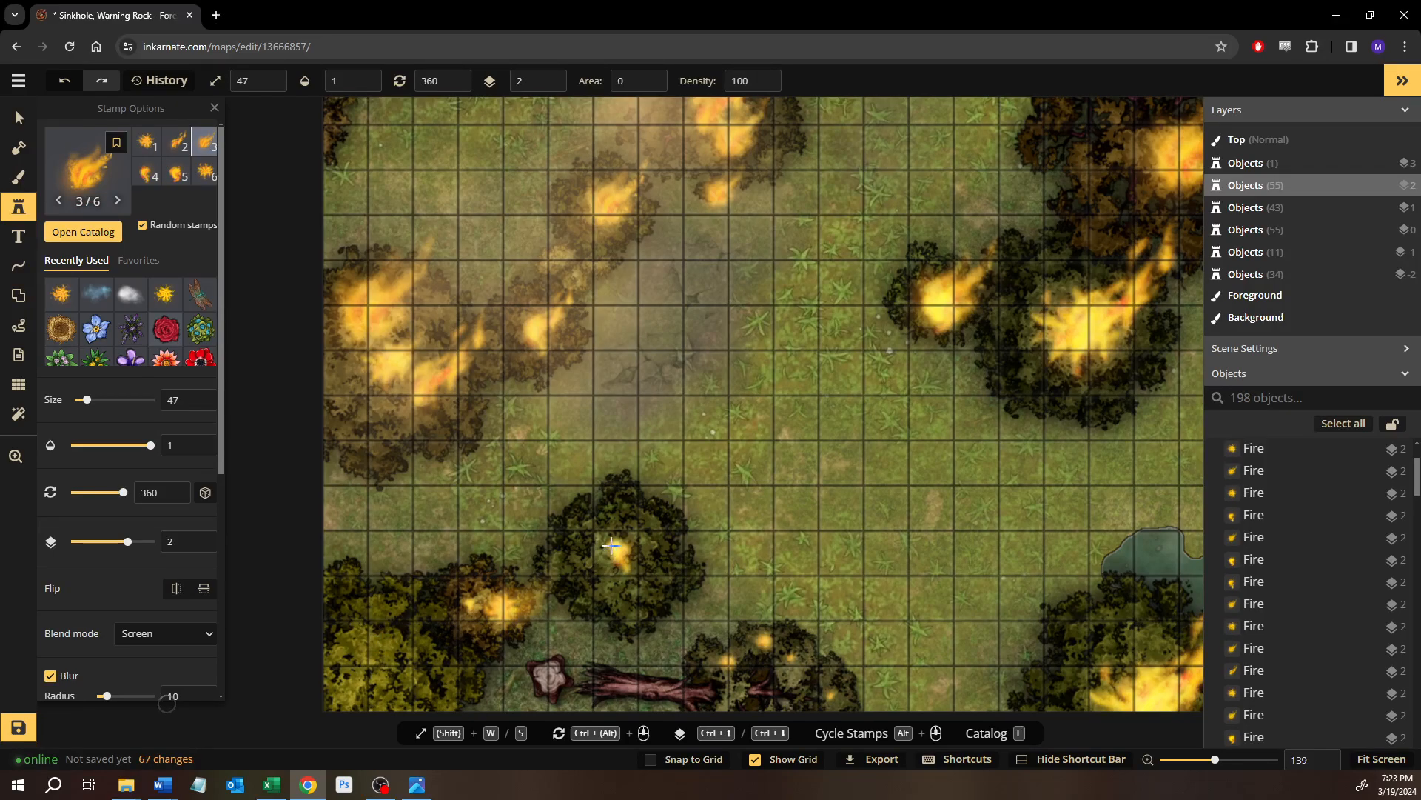
Enlarge the fire stamp to size 117 and add larger flames to the lone tree and the yellow-green tree in the lower-left corner.
key(shift+w)
key(shift+w)
key(shift+w)
key(shift+w)
key(shift+w)
key(shift+w)
key(shift+w)
click(461, 650)
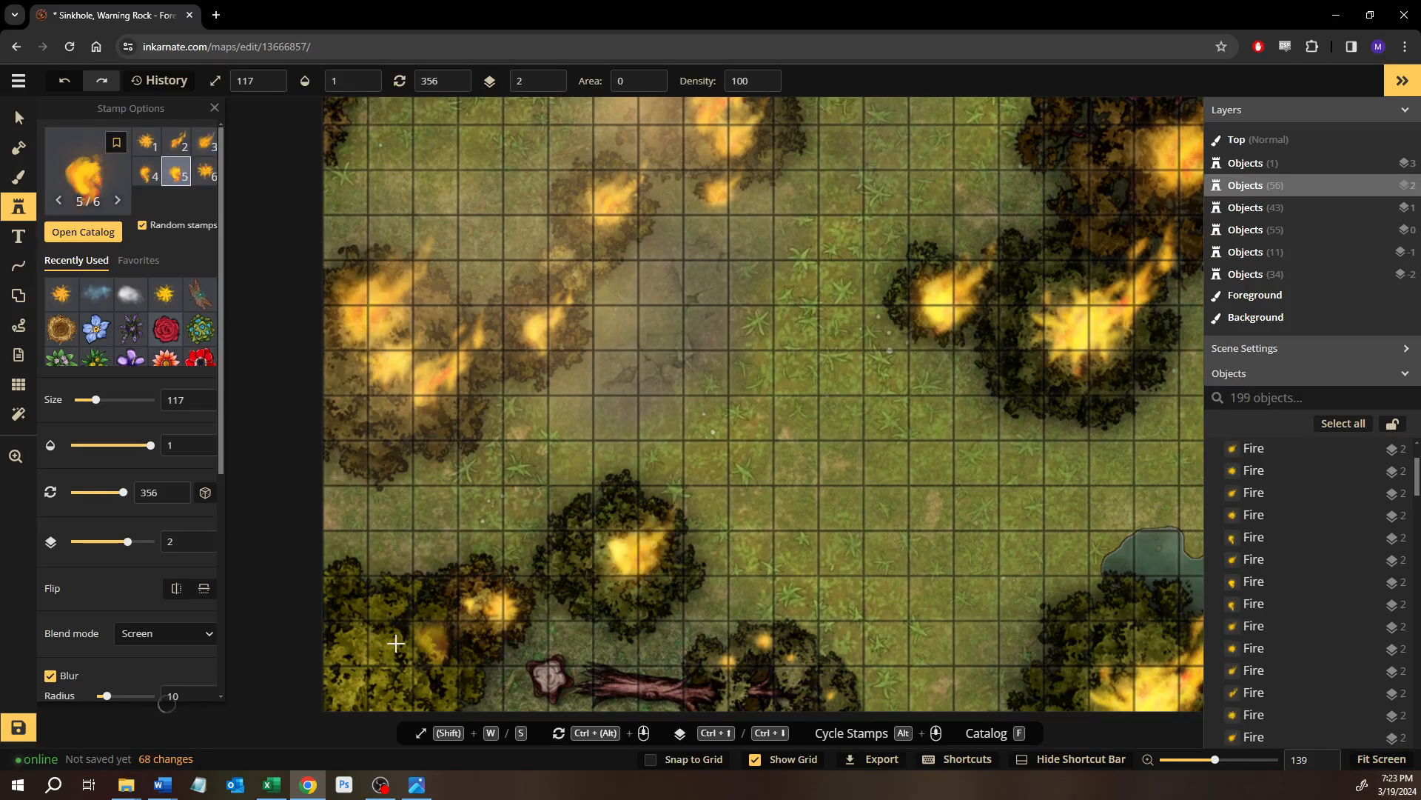
click(615, 352)
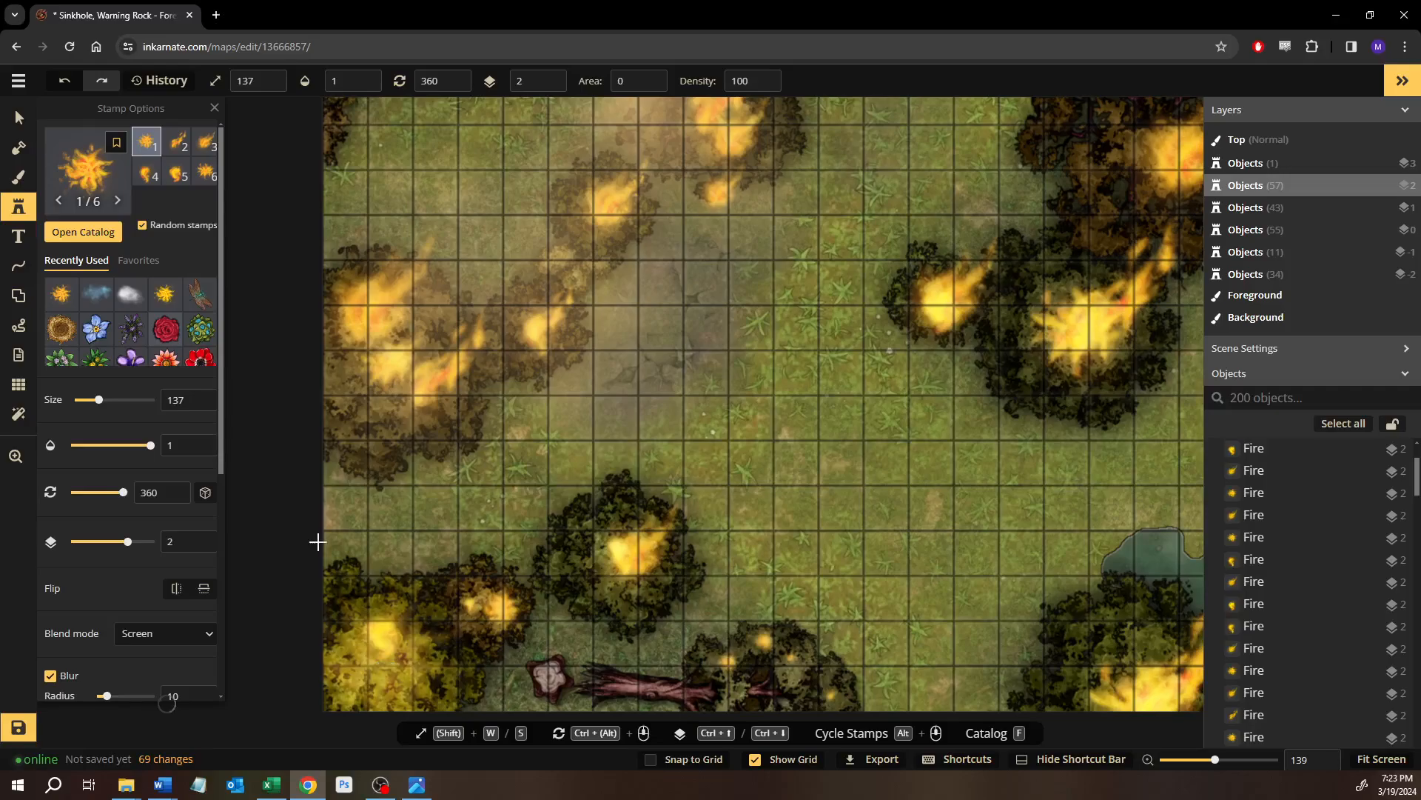
click(179, 148)
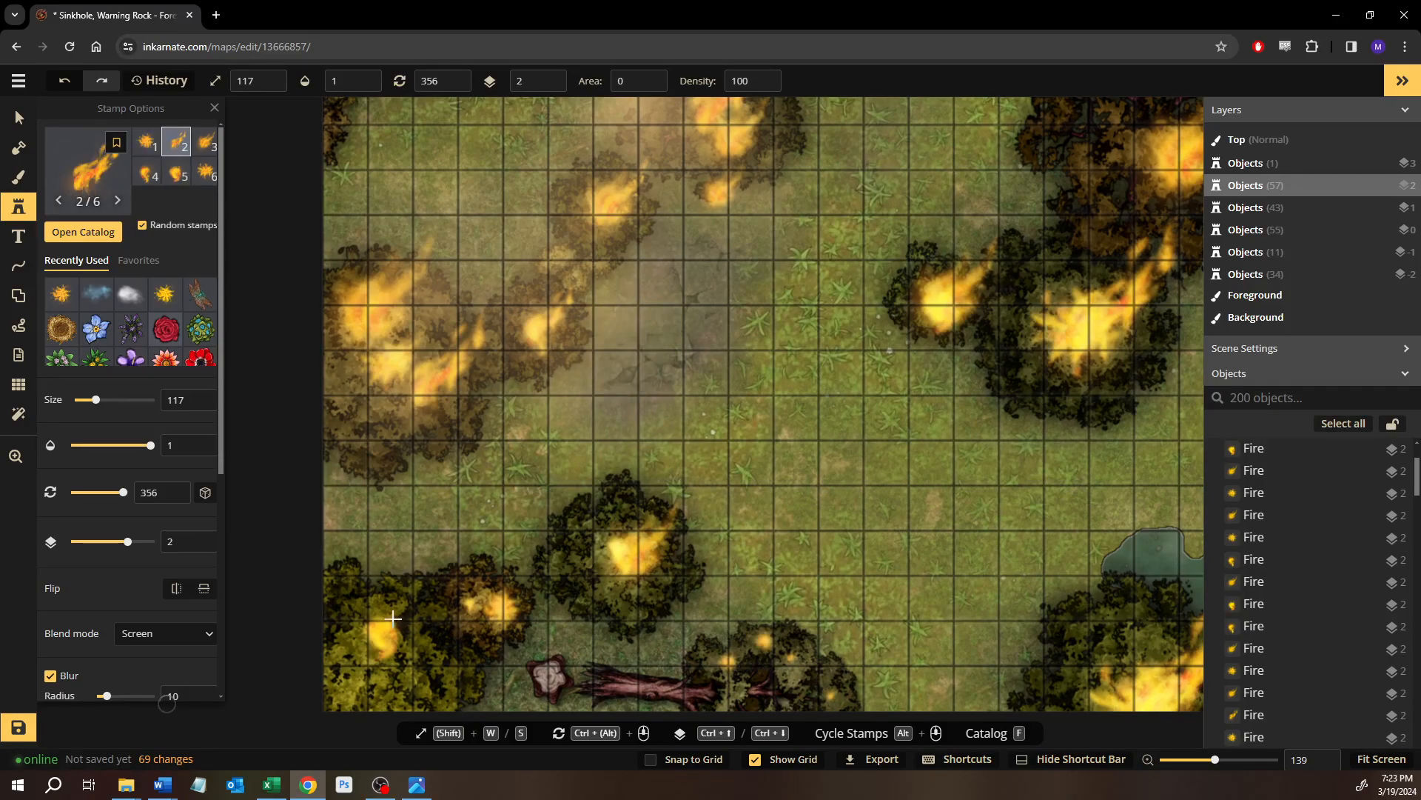
click(625, 519)
Place size 117 fire stamps on the small bush near the map's east edge and the dark tree below the rock.
scroll(625, 519, down, 5)
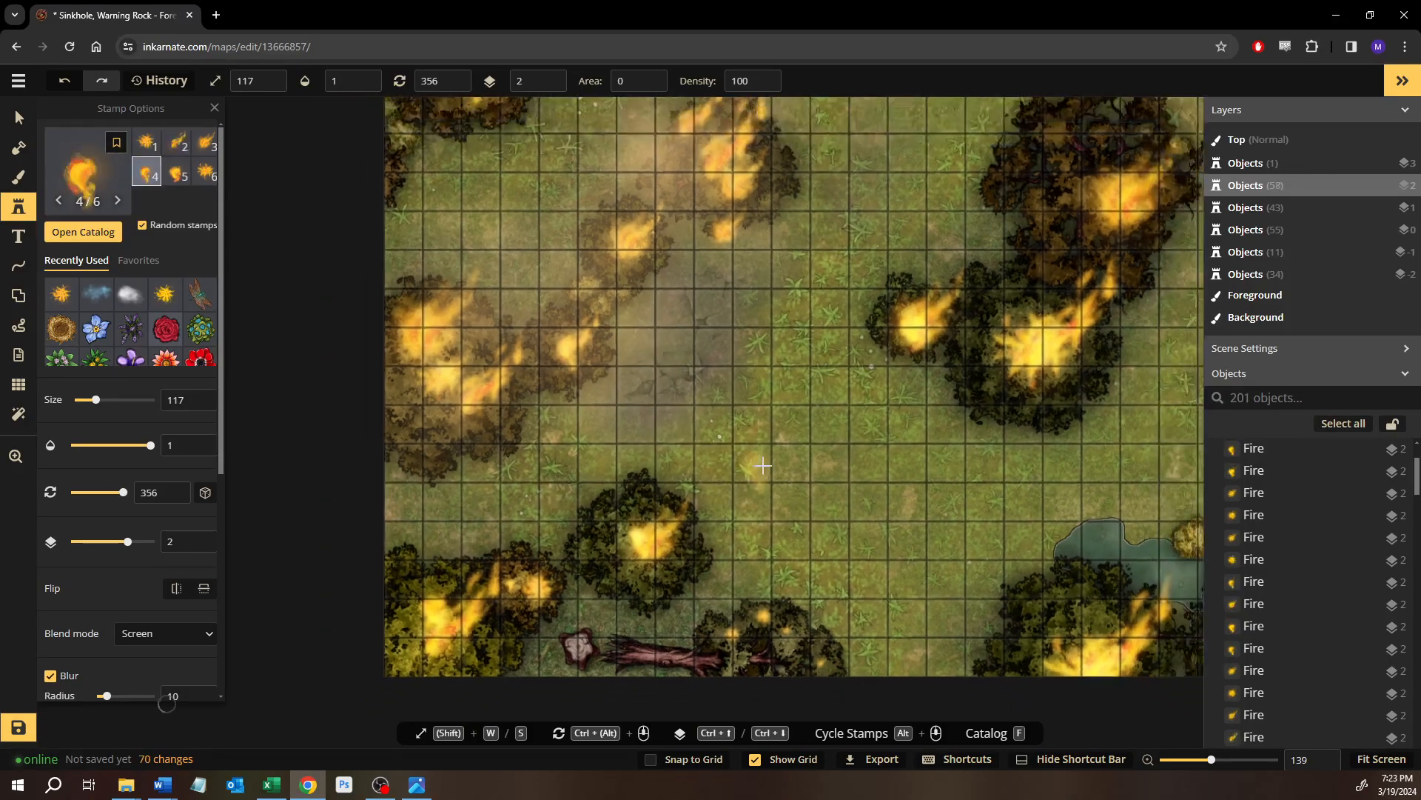
scroll(756, 446, down, 2)
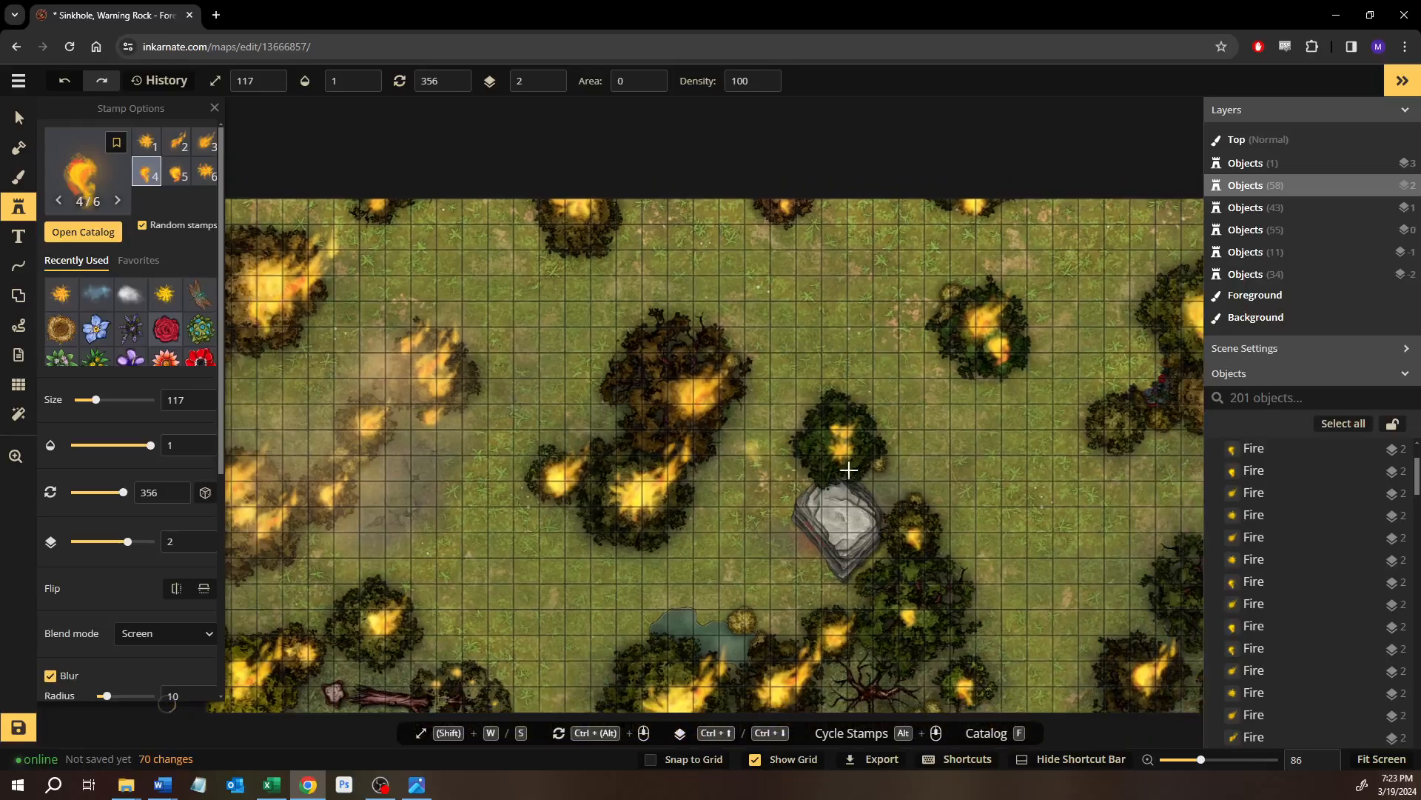
scroll(920, 416, up, 2)
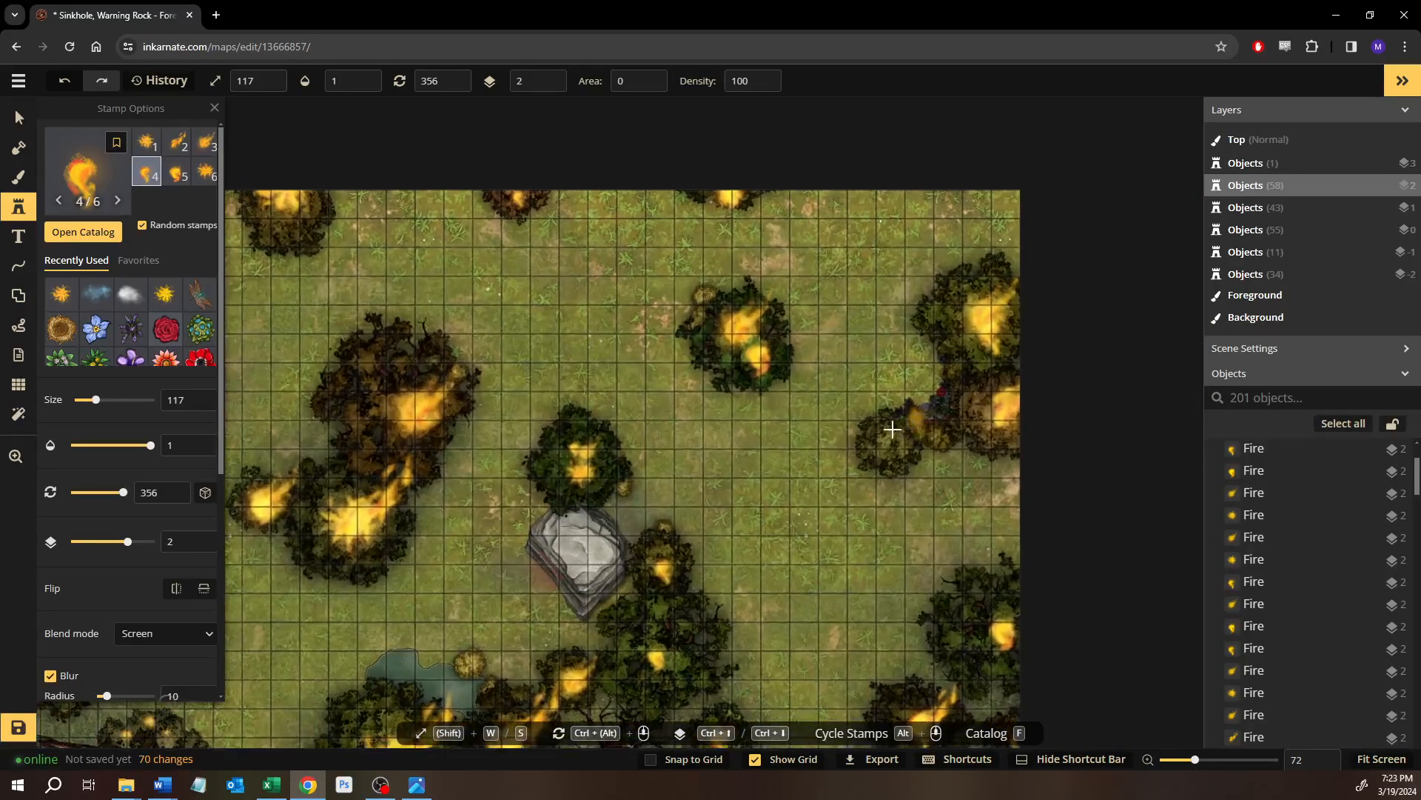
click(839, 462)
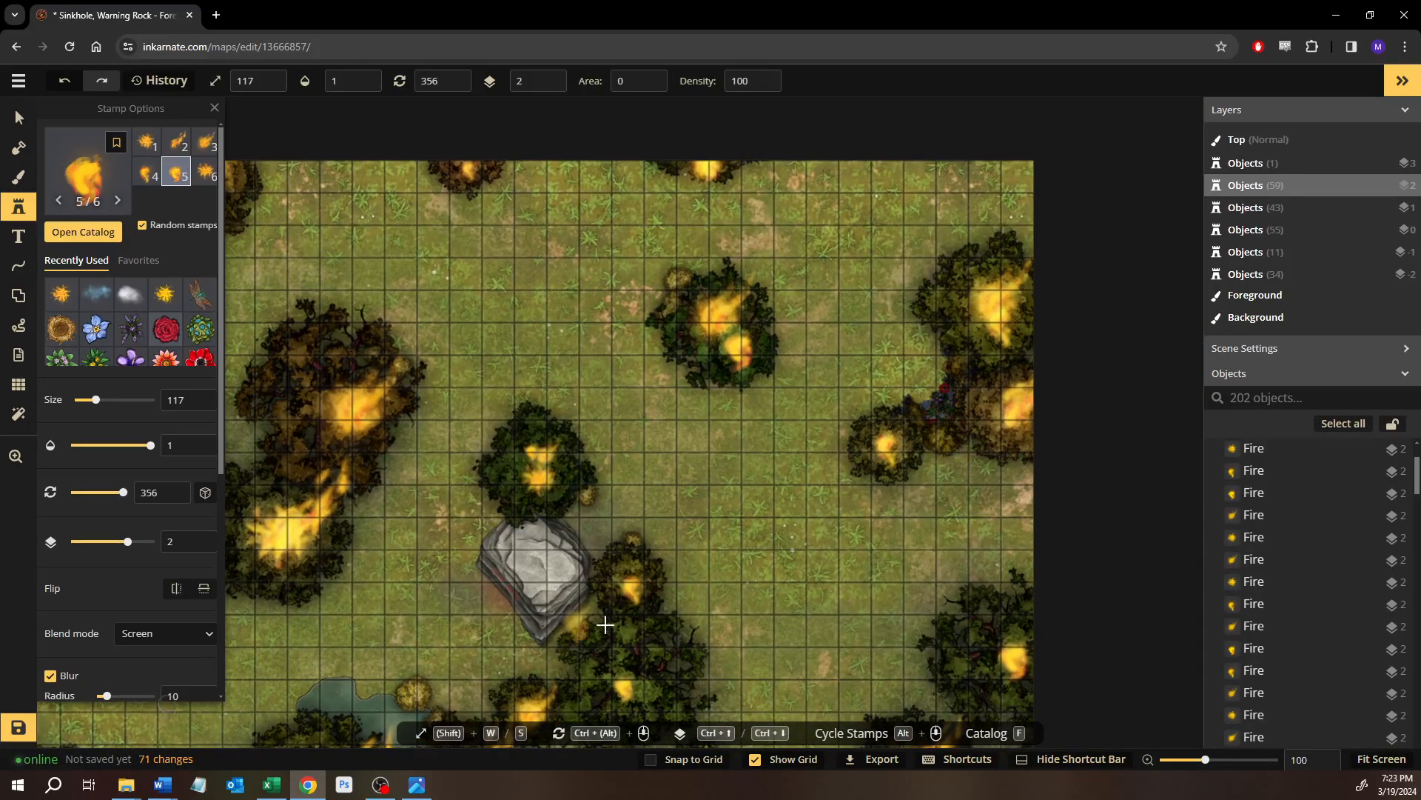
click(61, 299)
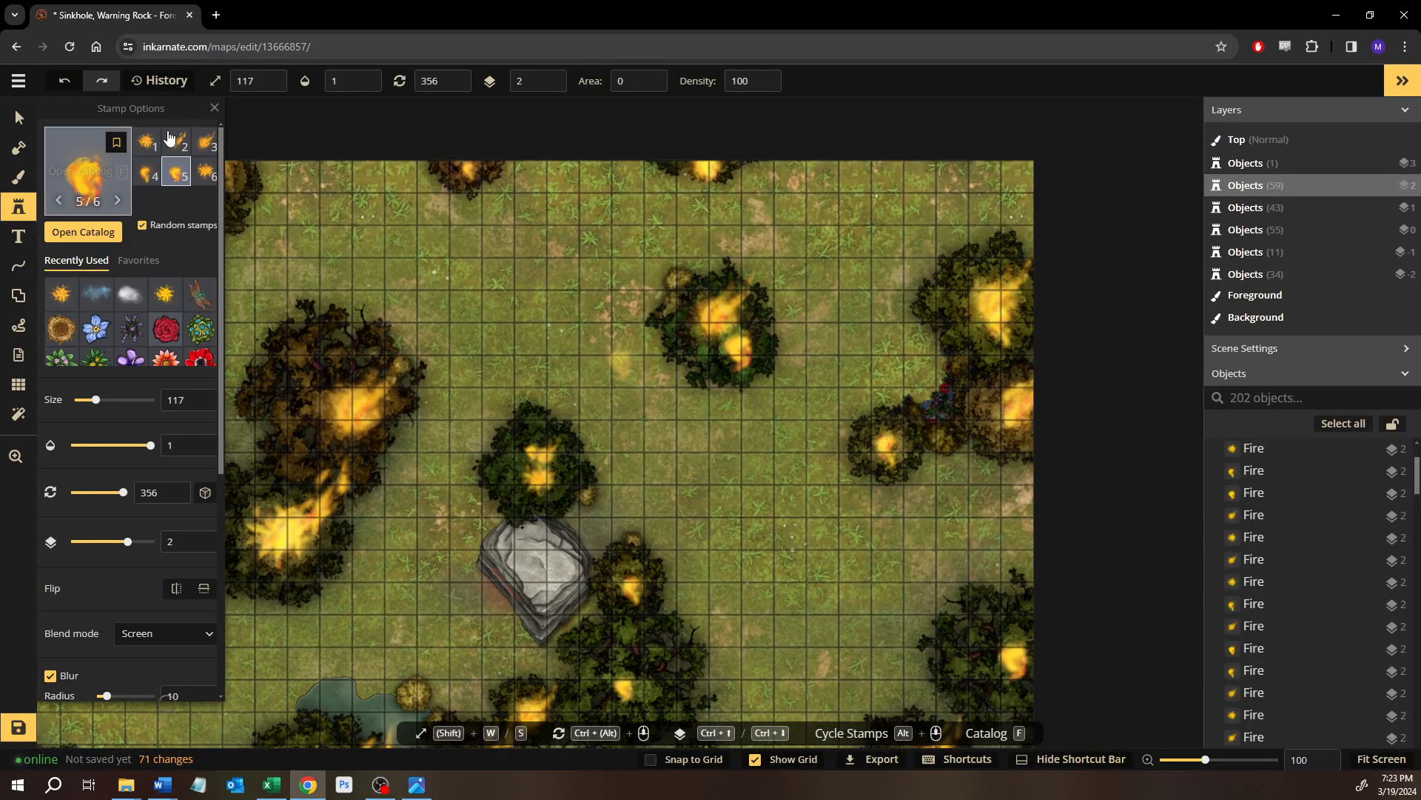
click(645, 676)
scroll(589, 481, down, 3)
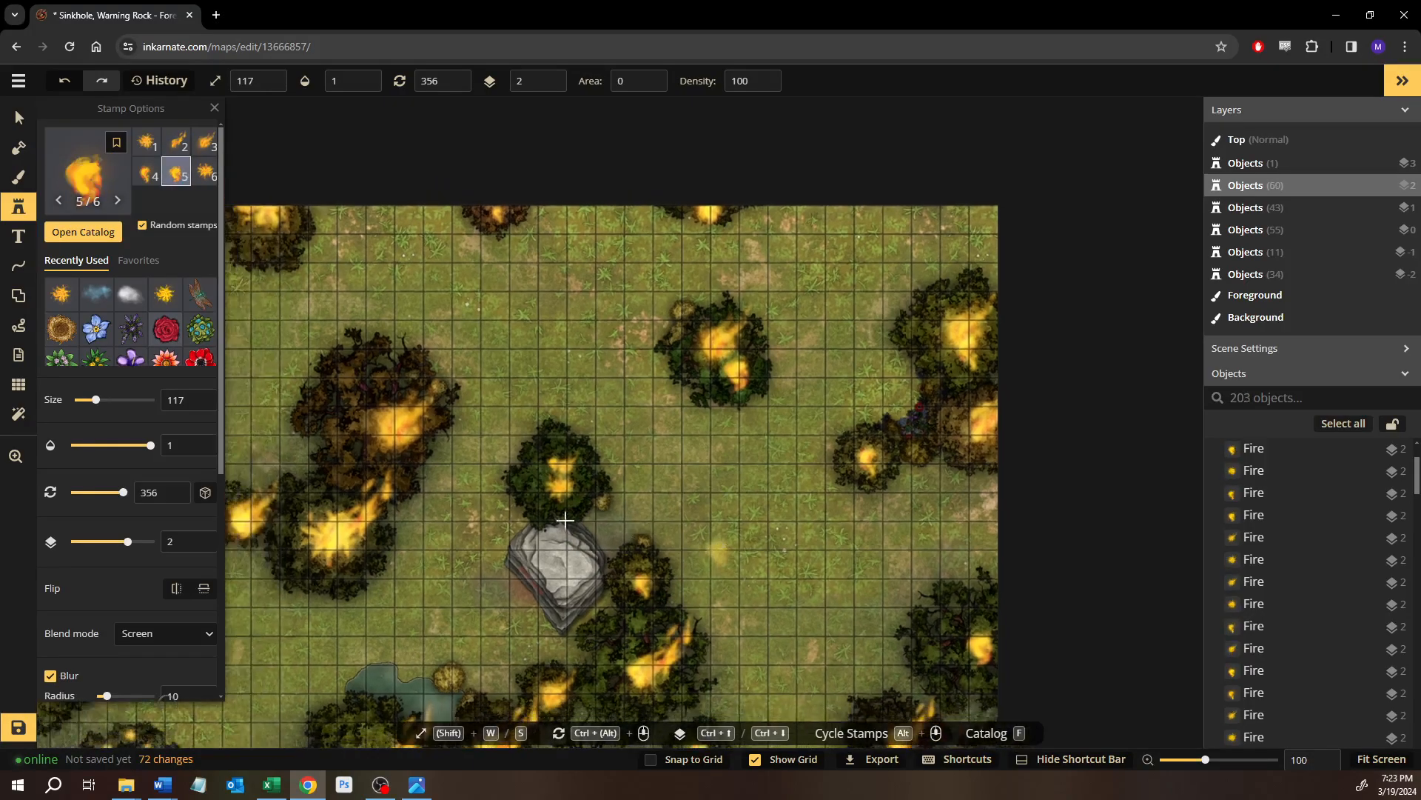
scroll(585, 481, down, 2)
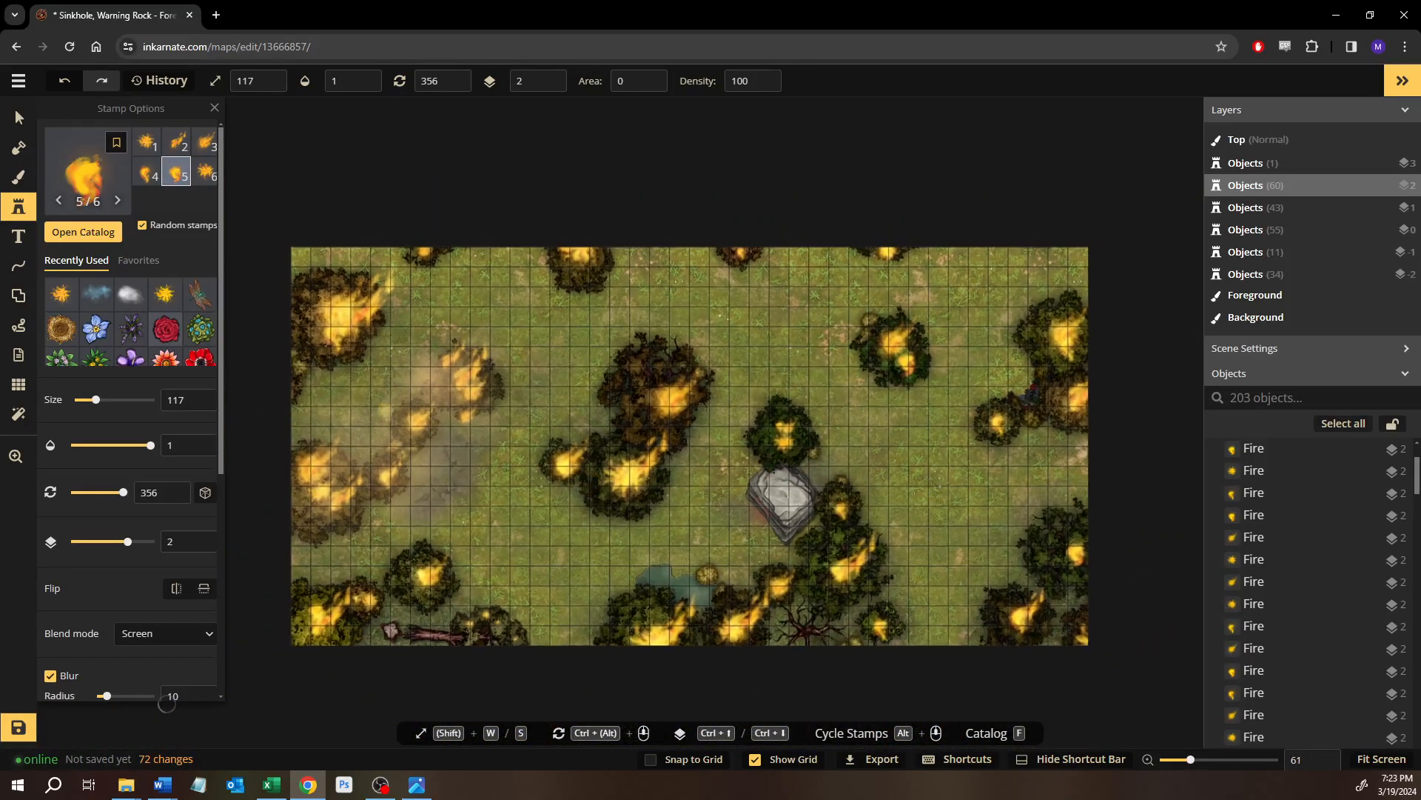
Reuse the existing smoke cloud's stamp at size 448 to cover the central burning trees, the pond area and the east edge.
click(447, 471)
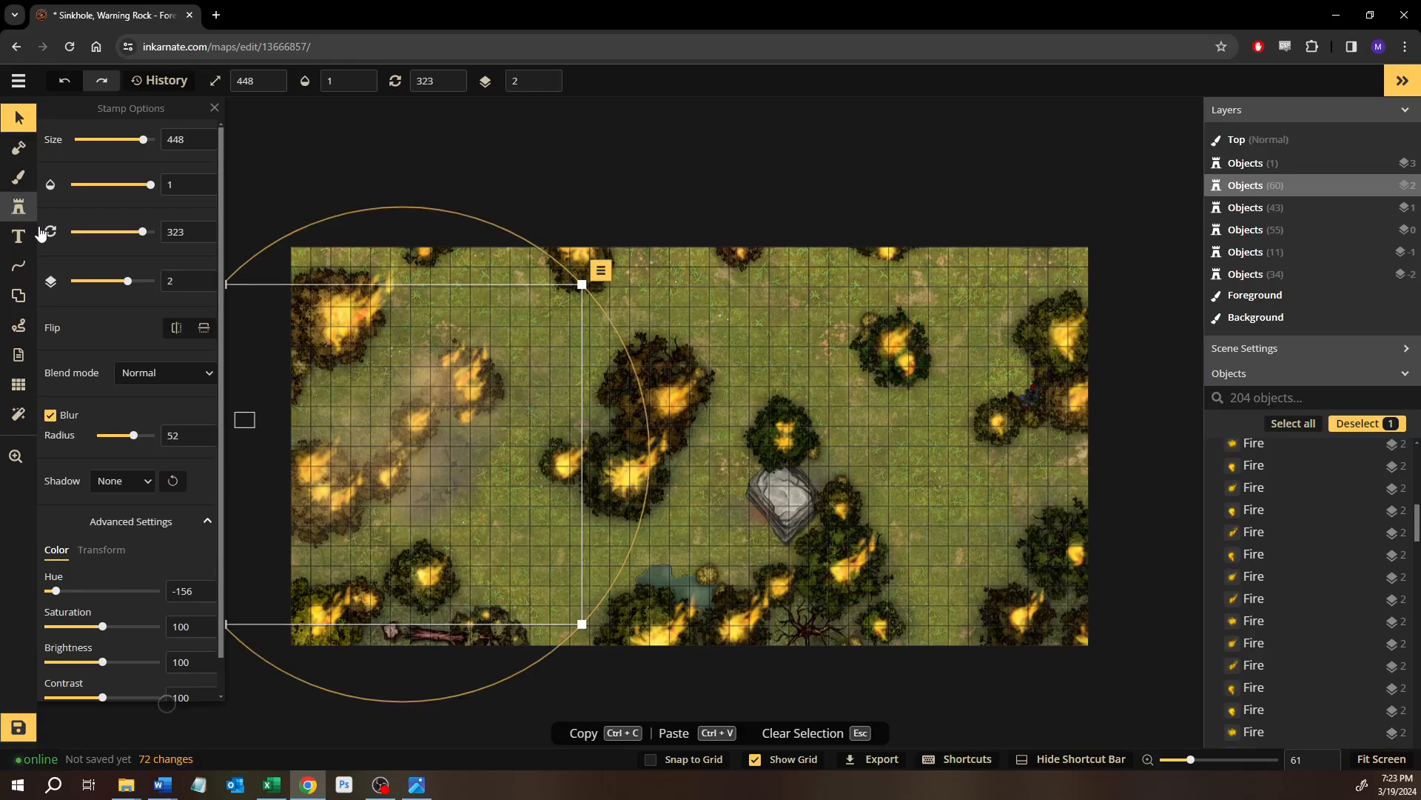
click(18, 207)
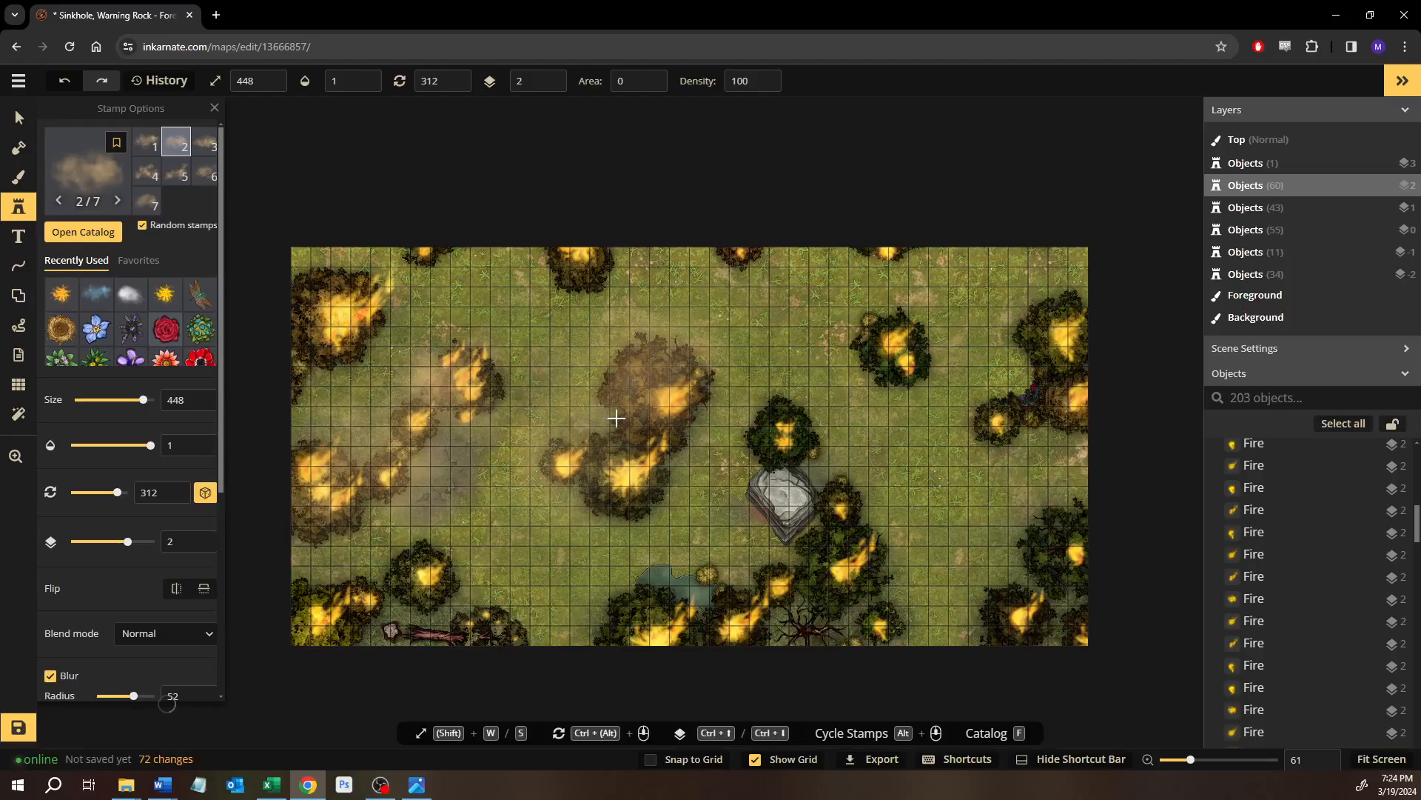
click(624, 422)
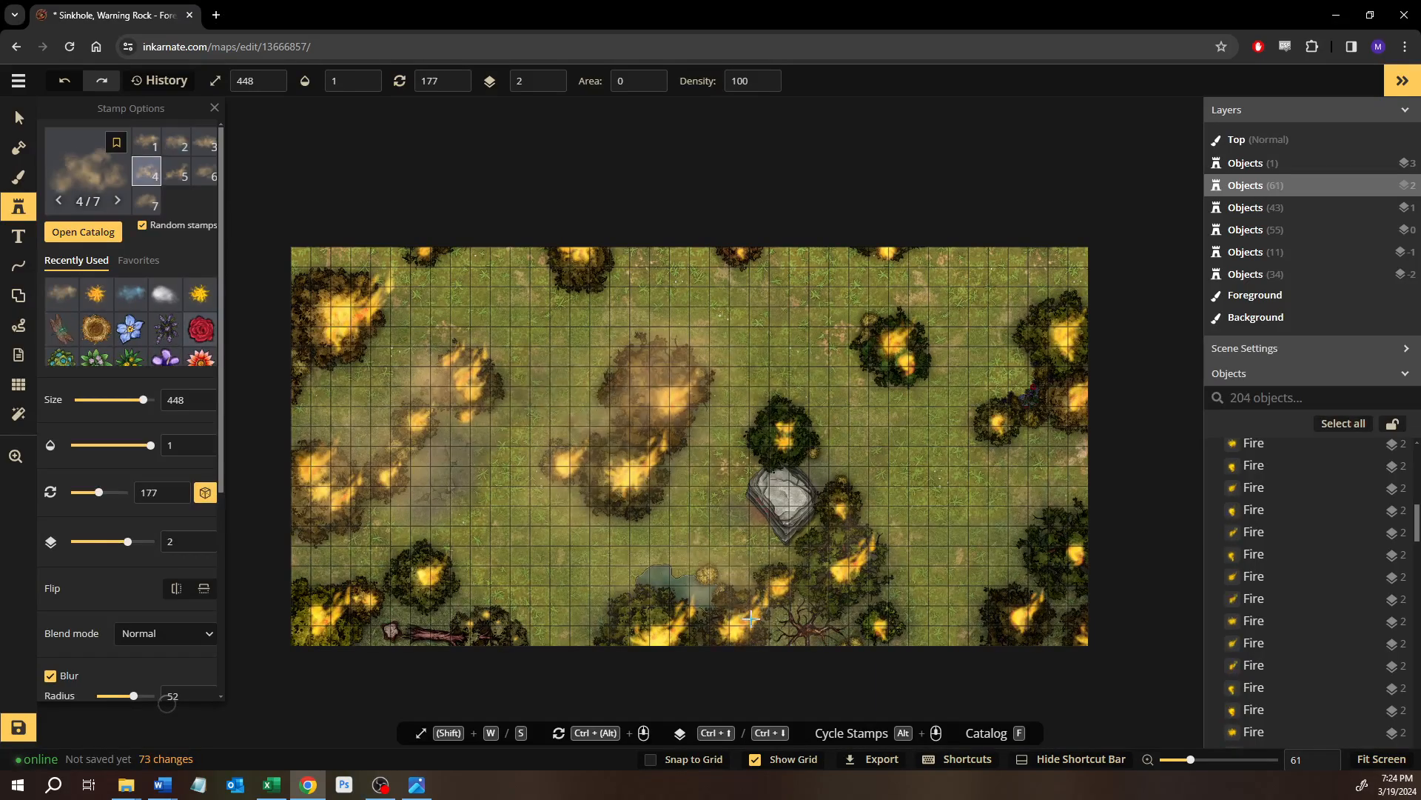
click(1048, 390)
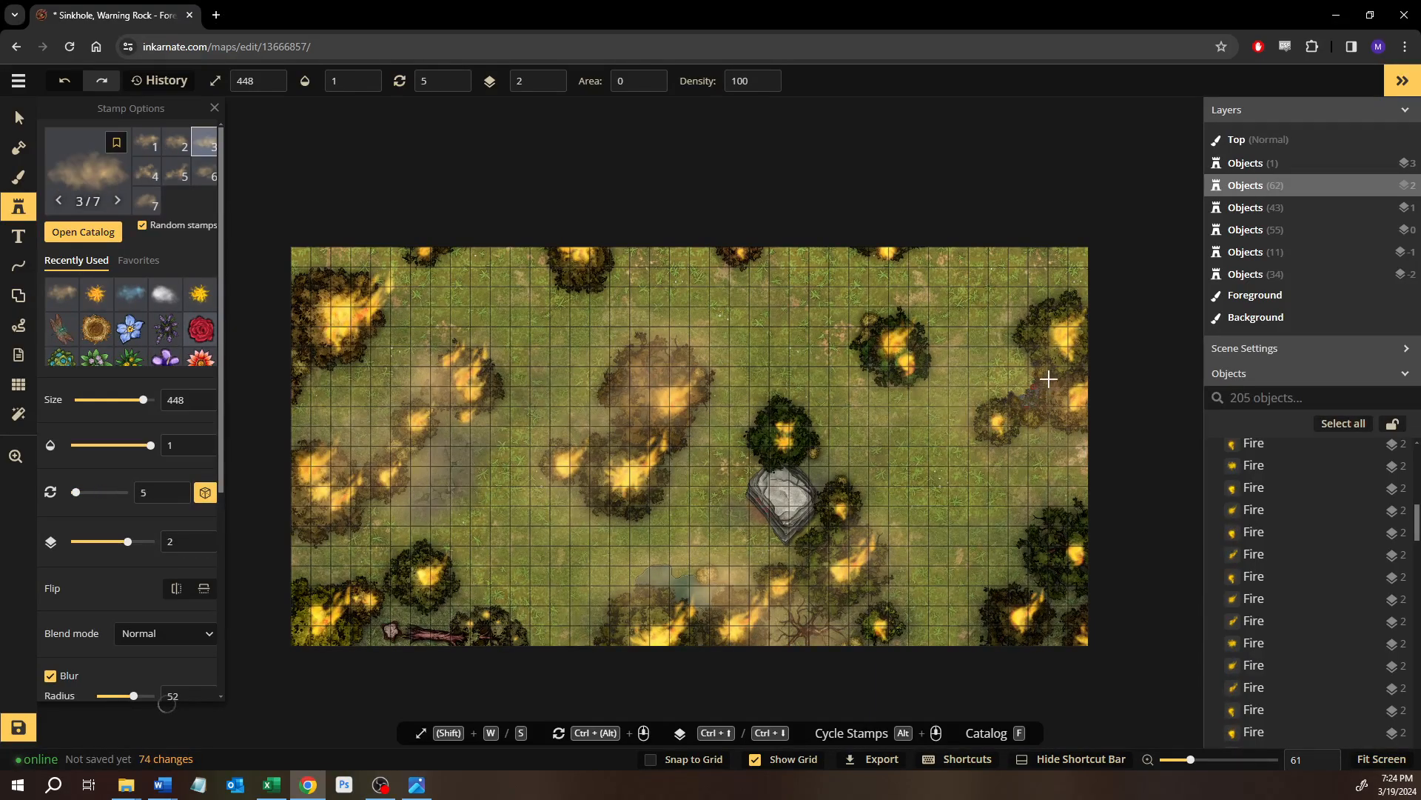
click(1042, 422)
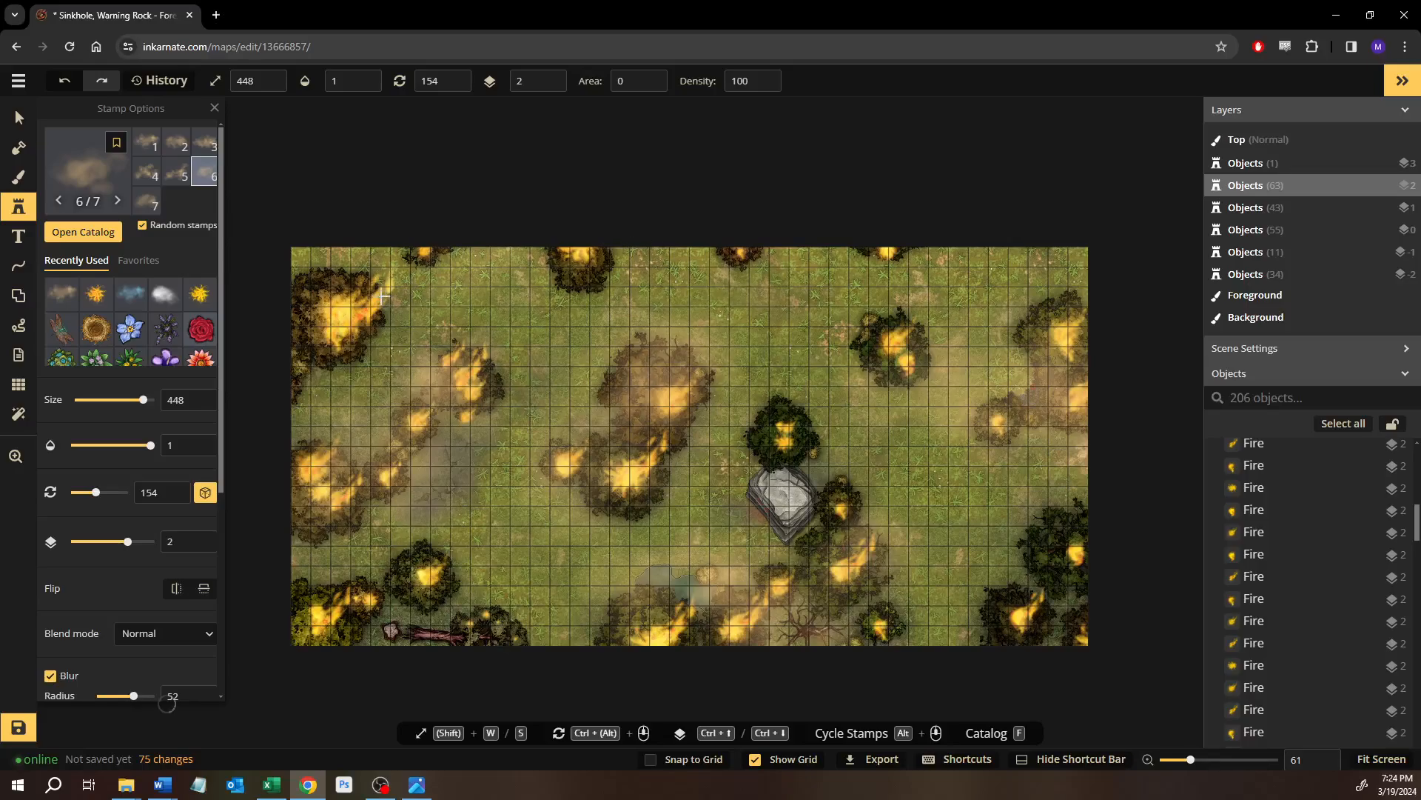
Place size 448 smoke clouds over the burning trees in the map's northwest, southeast and southwest corners.
click(349, 294)
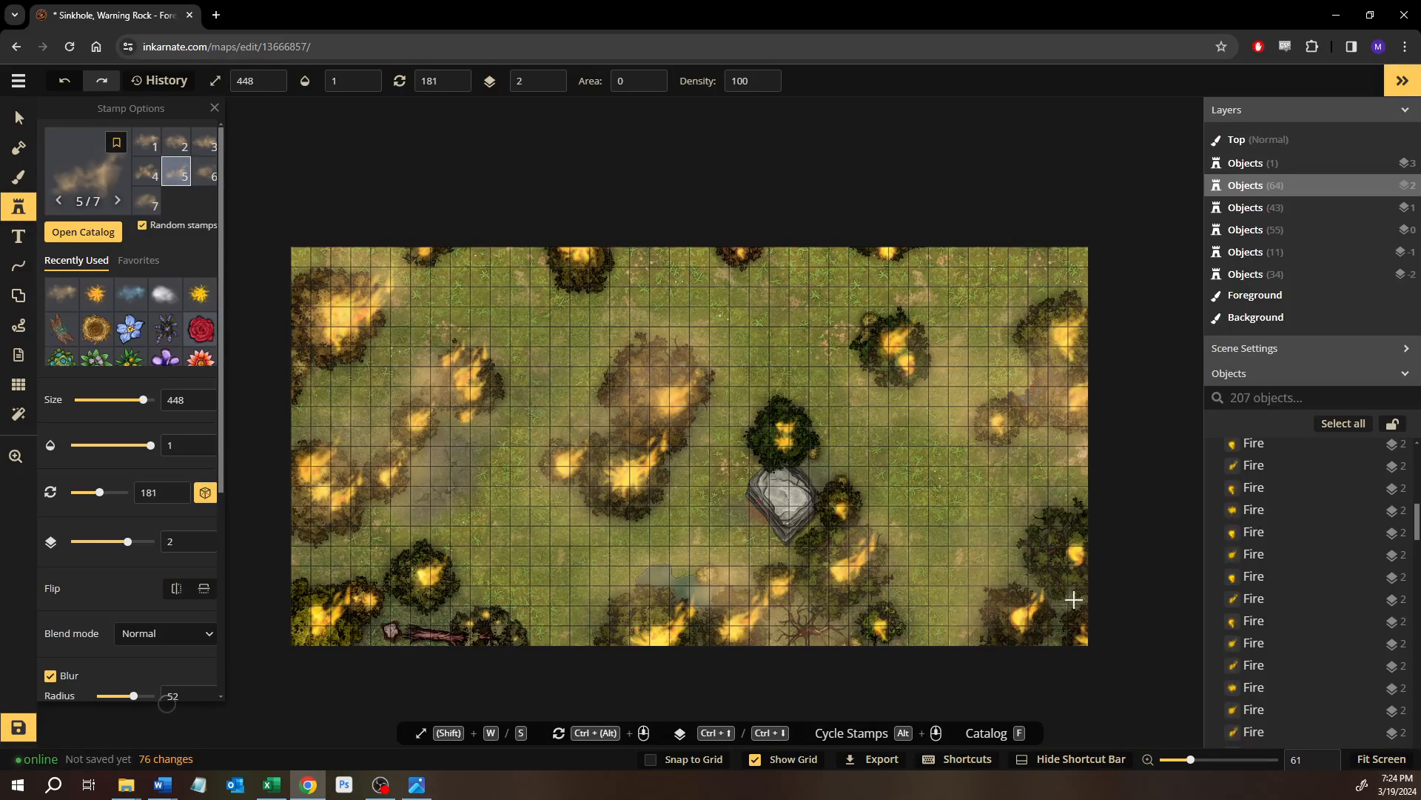
click(546, 511)
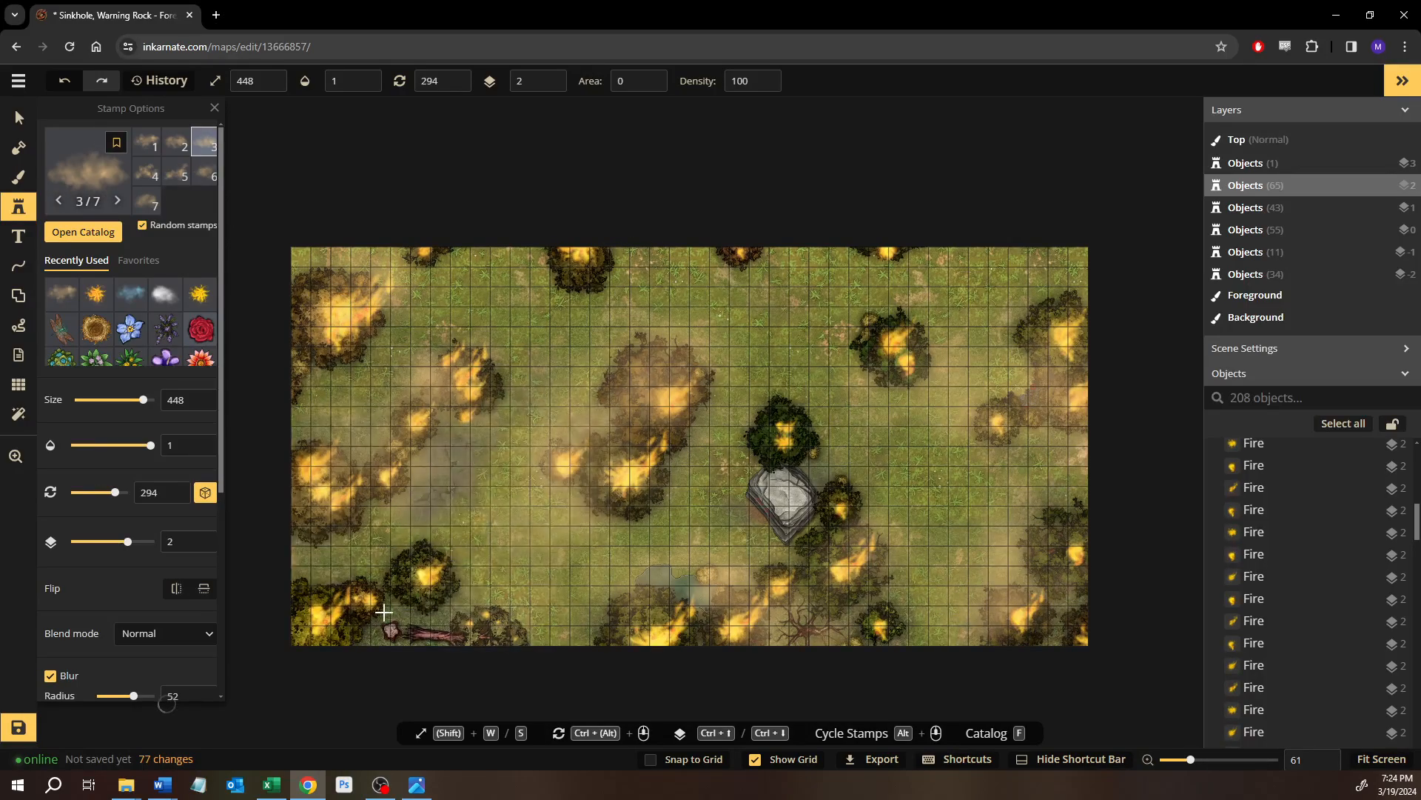
click(346, 631)
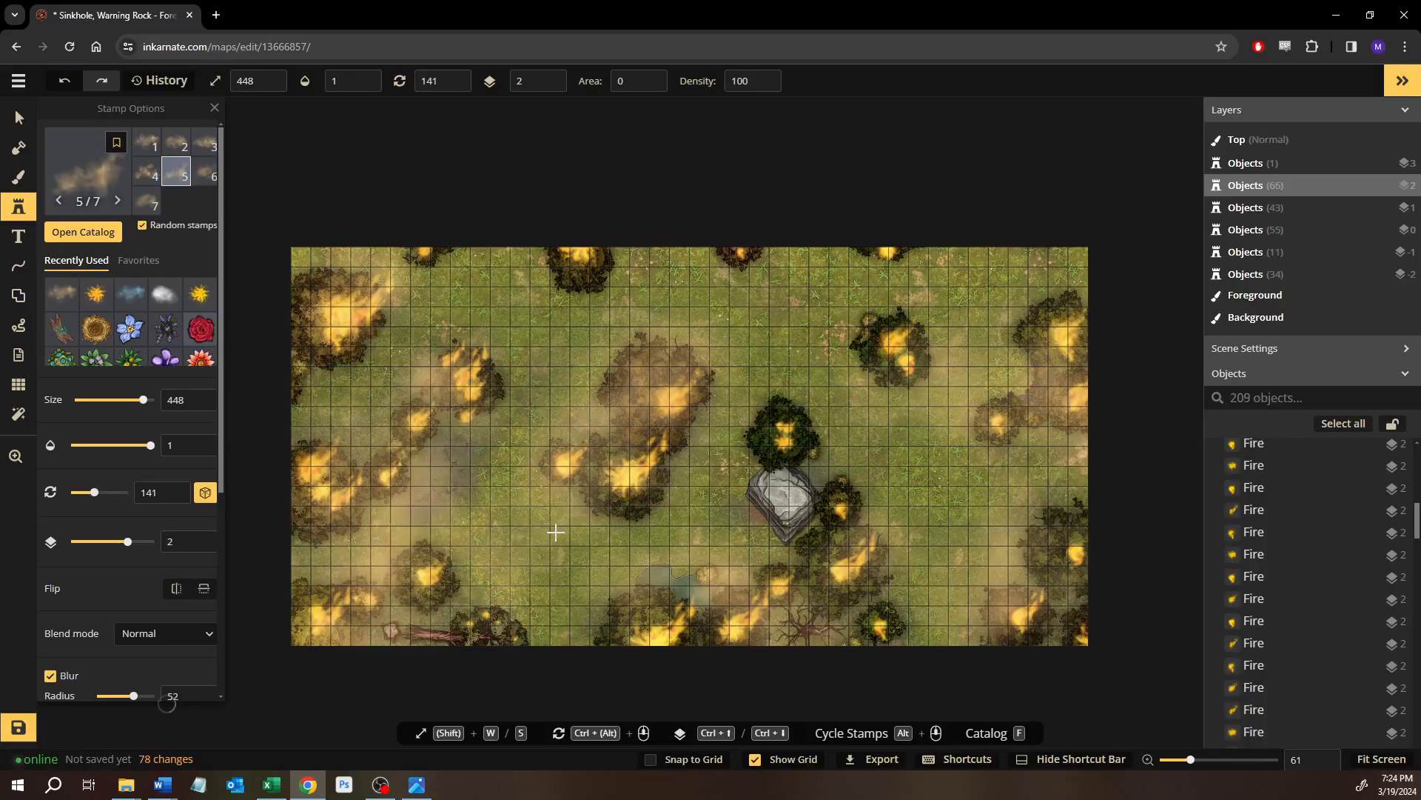
click(598, 440)
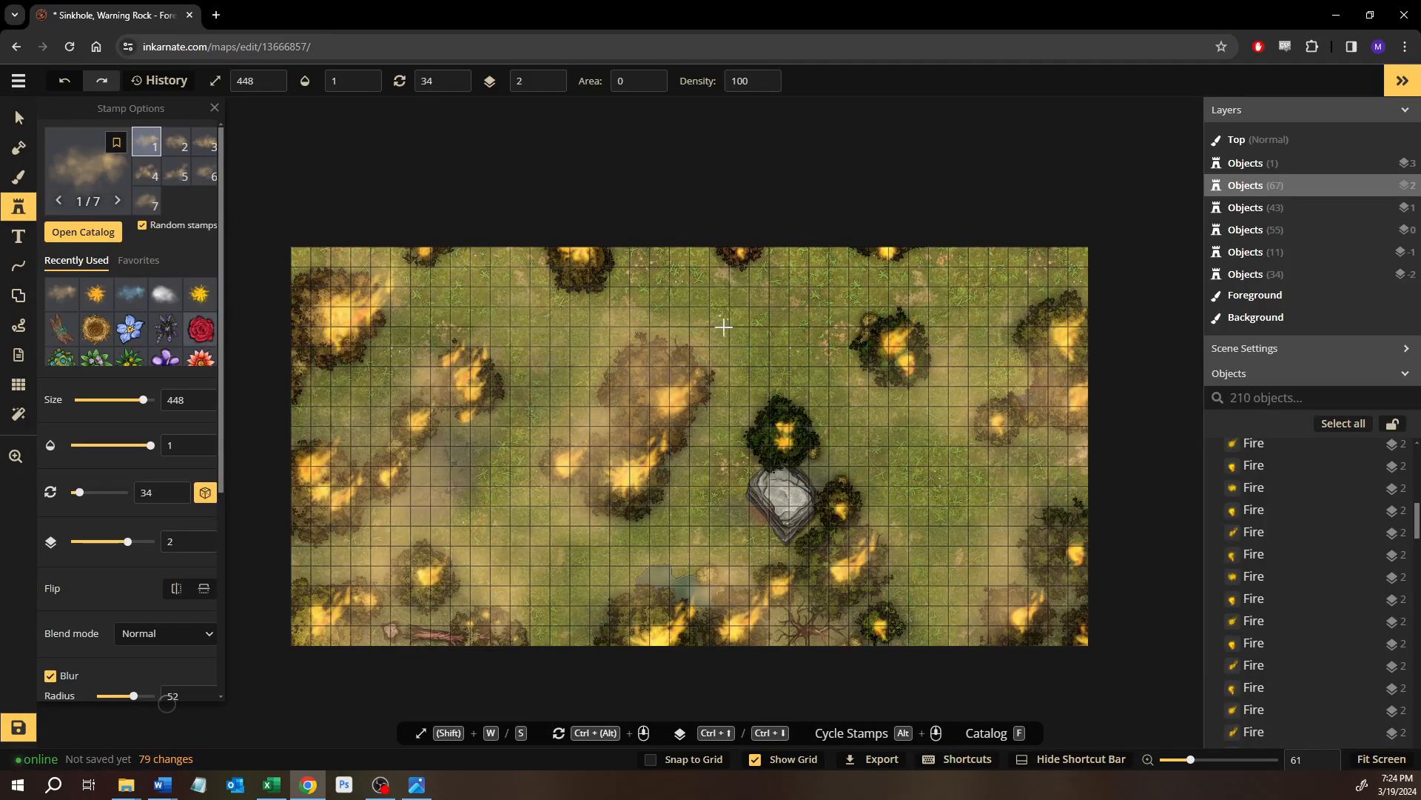
Spread more size 448 smoke clouds over the open grass east of the rock and along the map's north side.
click(802, 323)
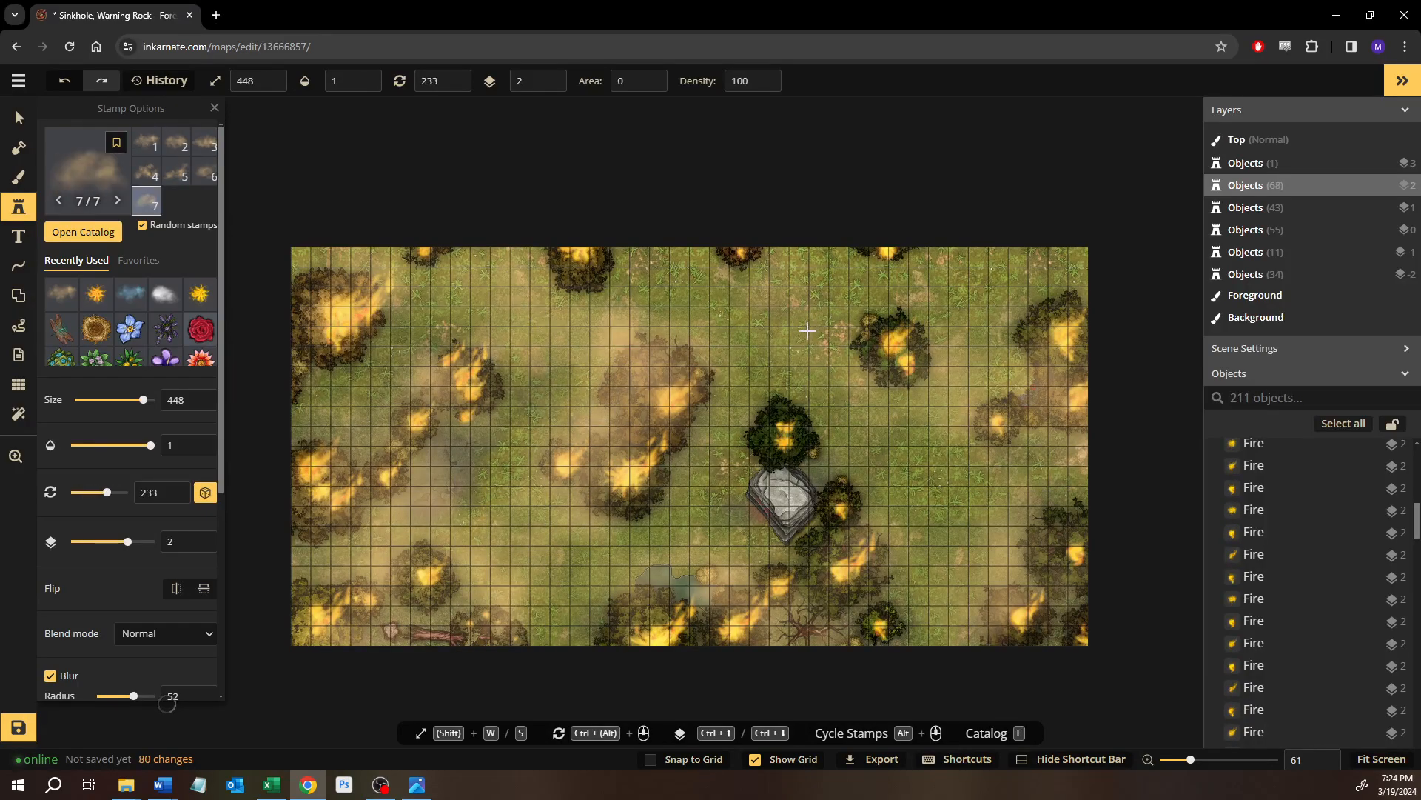
click(935, 510)
click(939, 469)
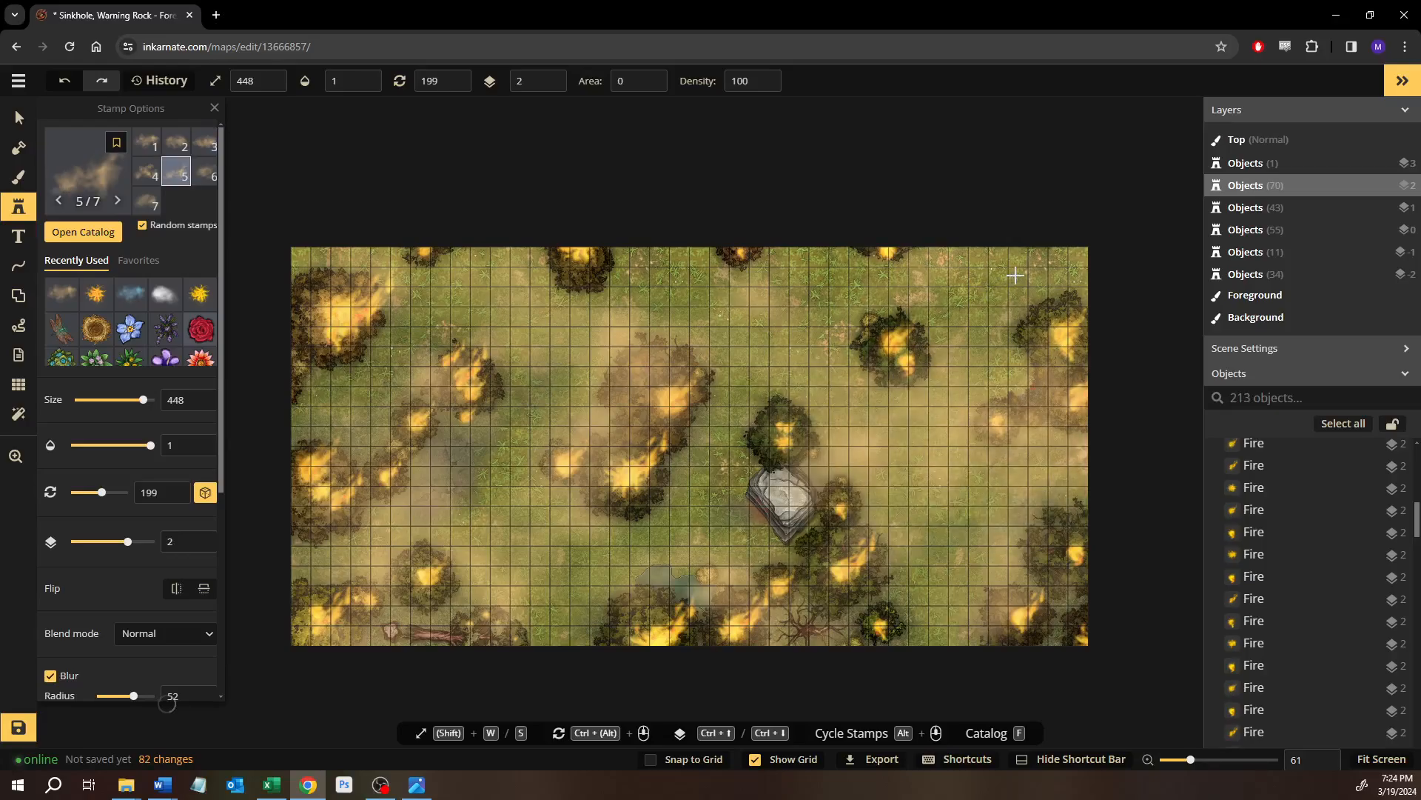
click(673, 269)
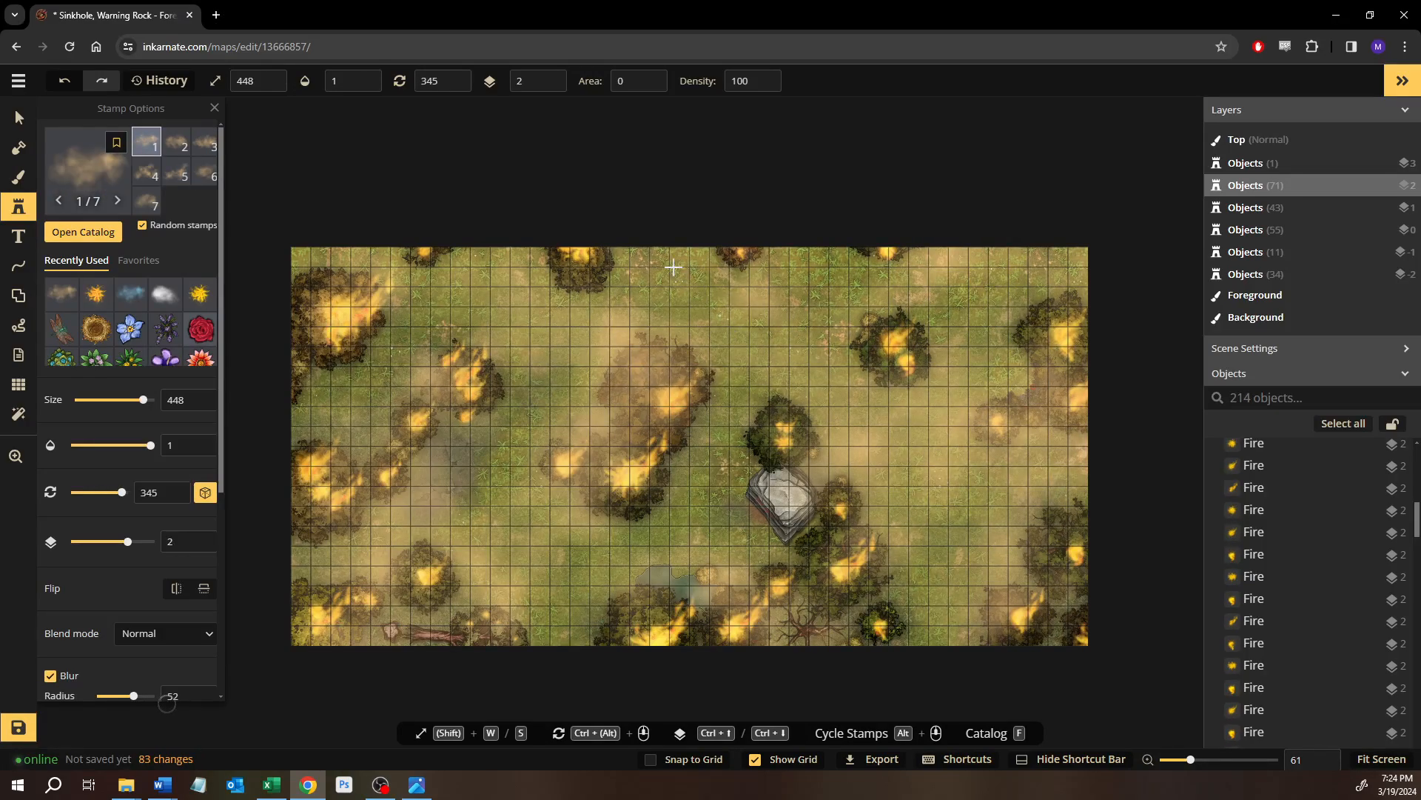
click(625, 335)
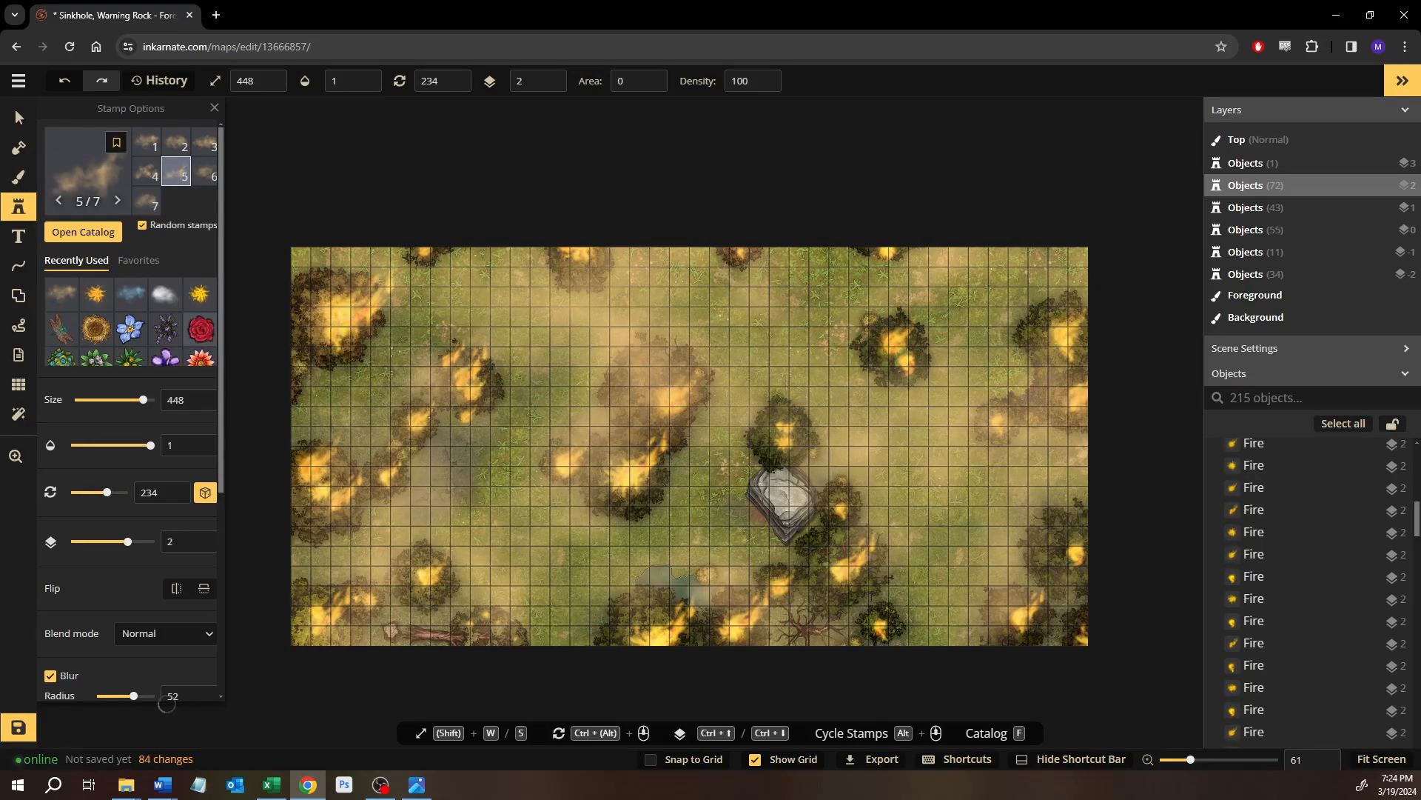
Set up a background brush with the bright green grass texture, darkened to brightness 32 with contrast 119.
click(19, 176)
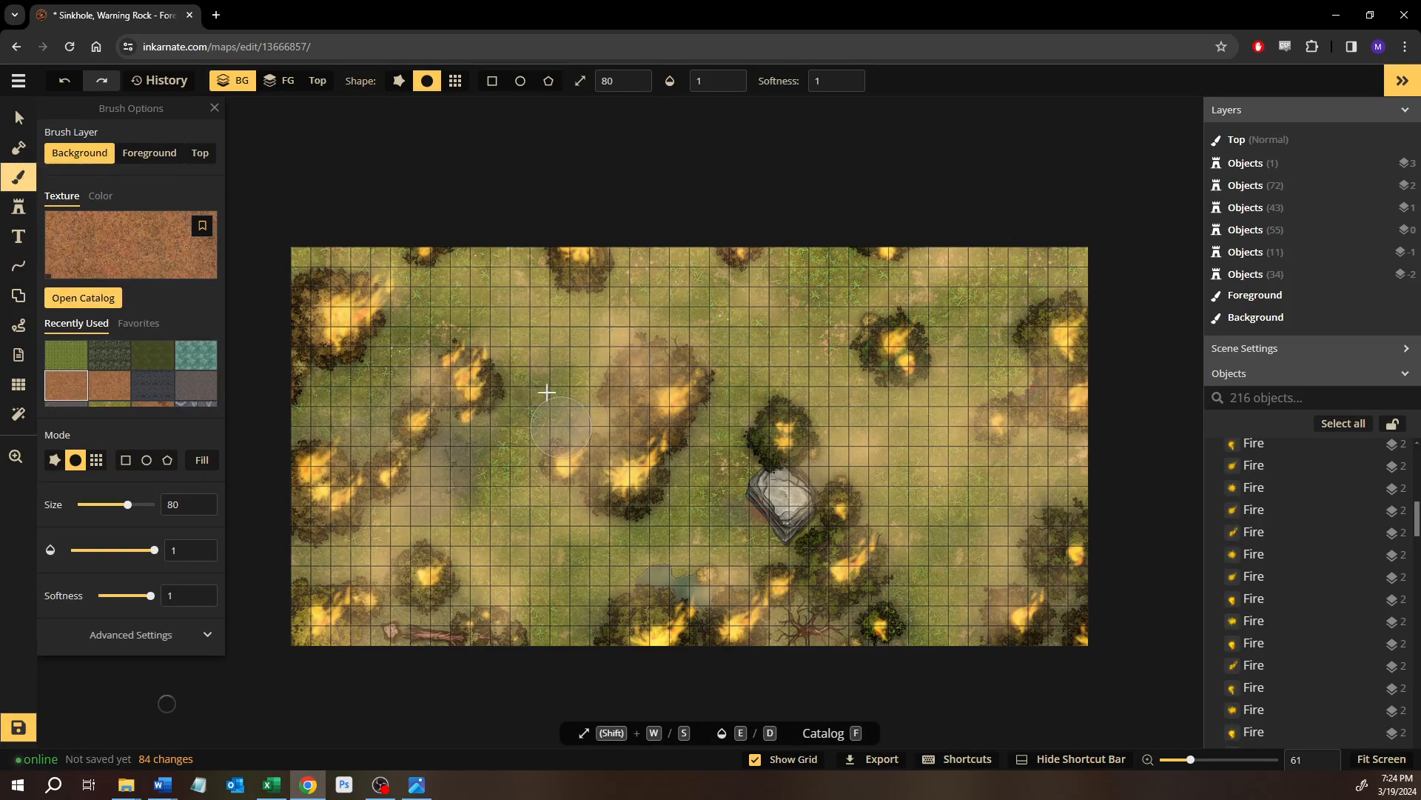
click(66, 354)
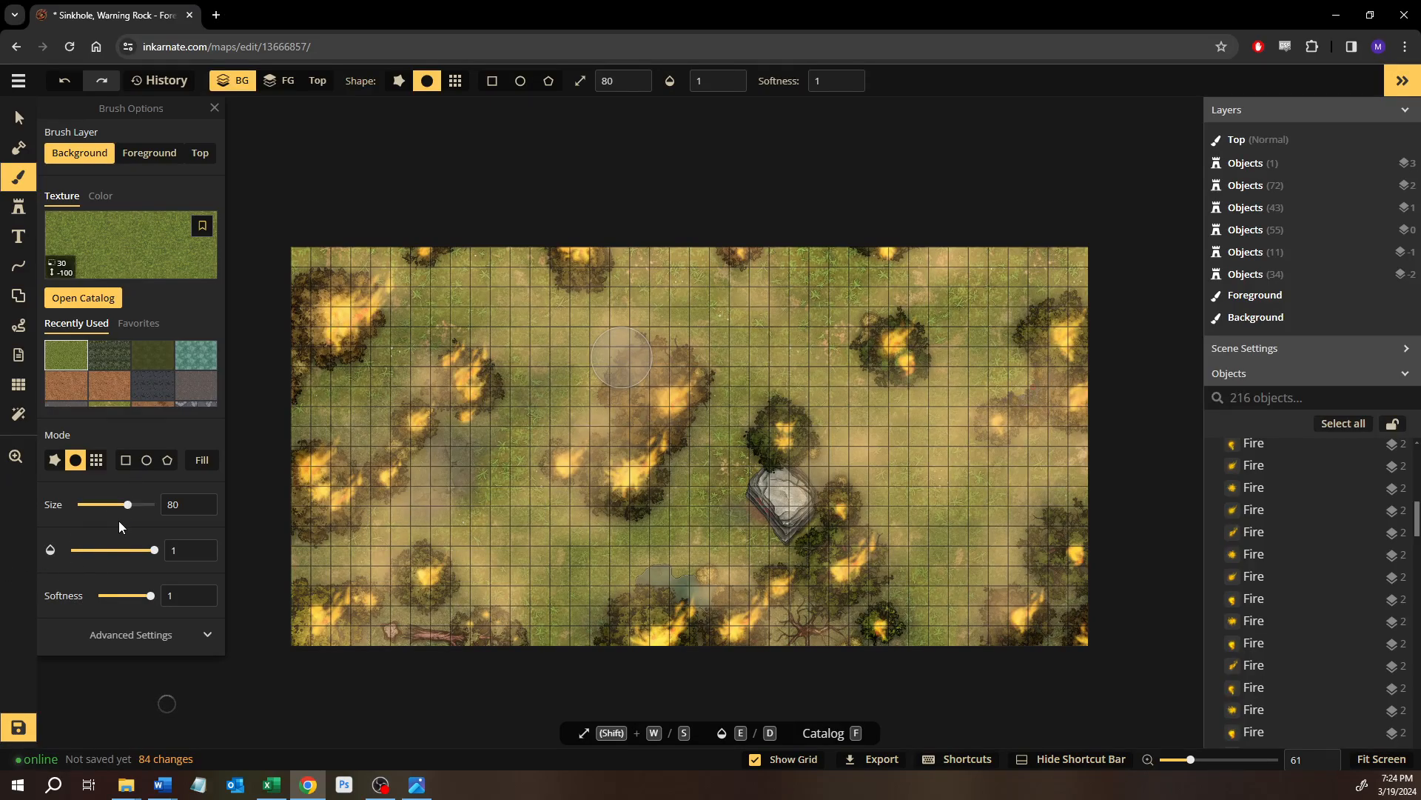
click(128, 638)
scroll(154, 589, down, 2)
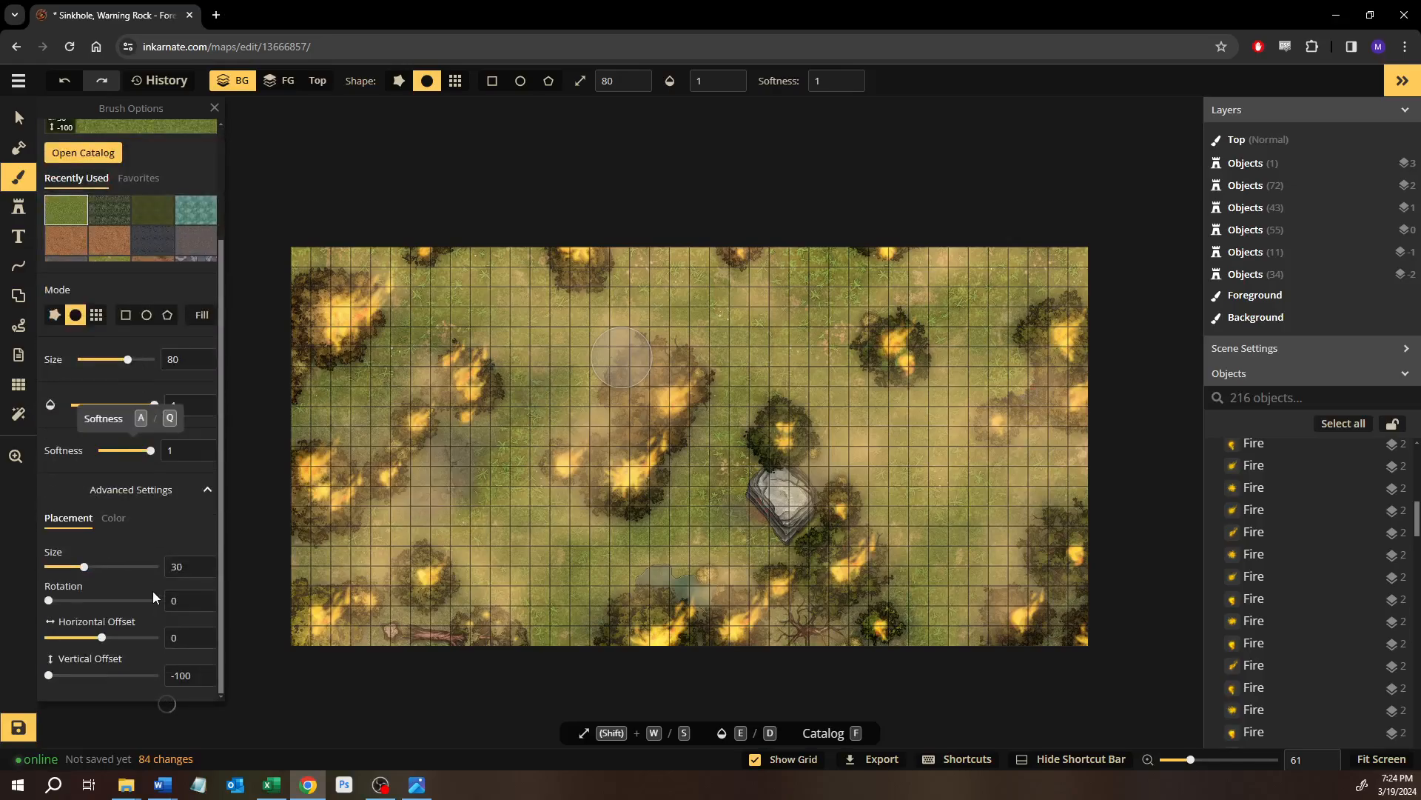
click(114, 519)
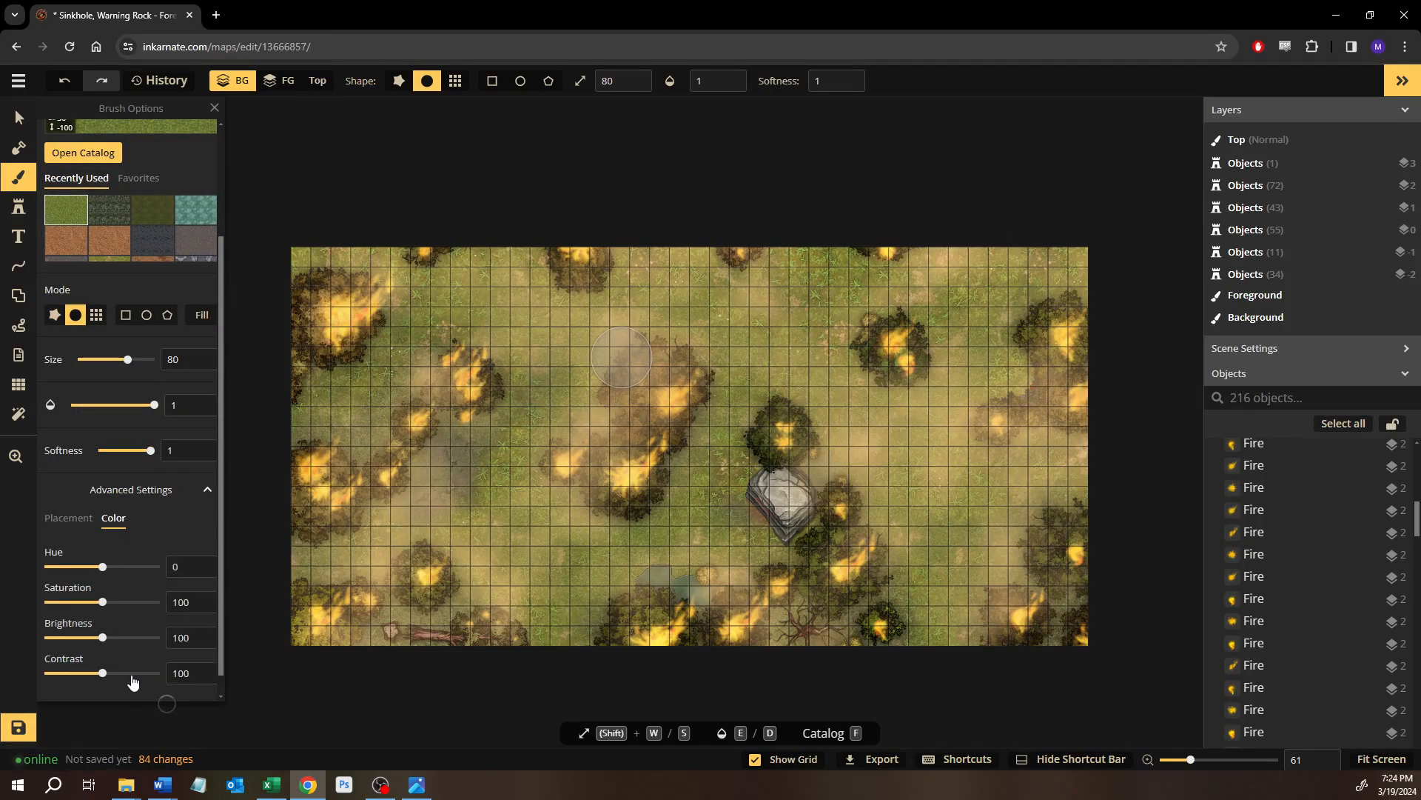
drag(101, 641, 92, 645)
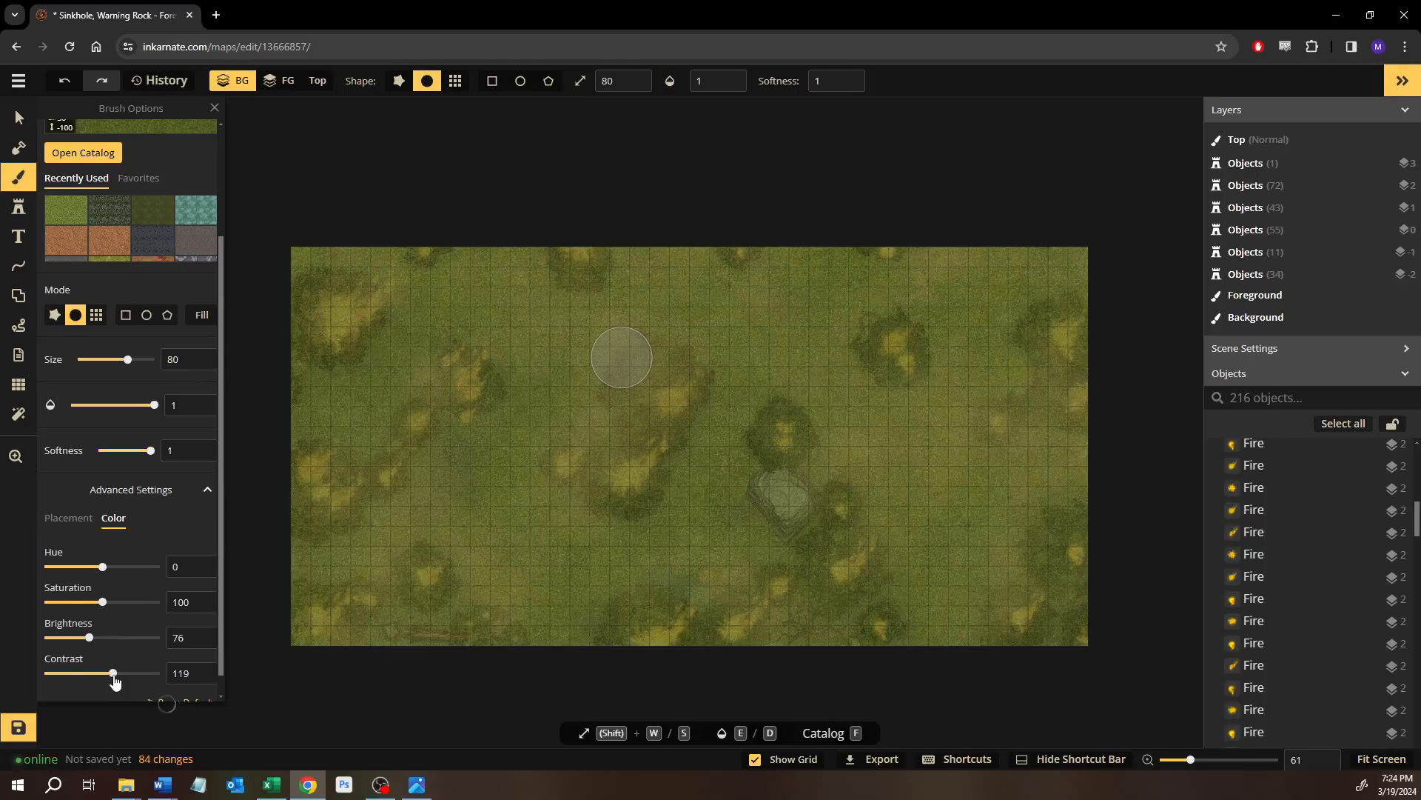
click(66, 638)
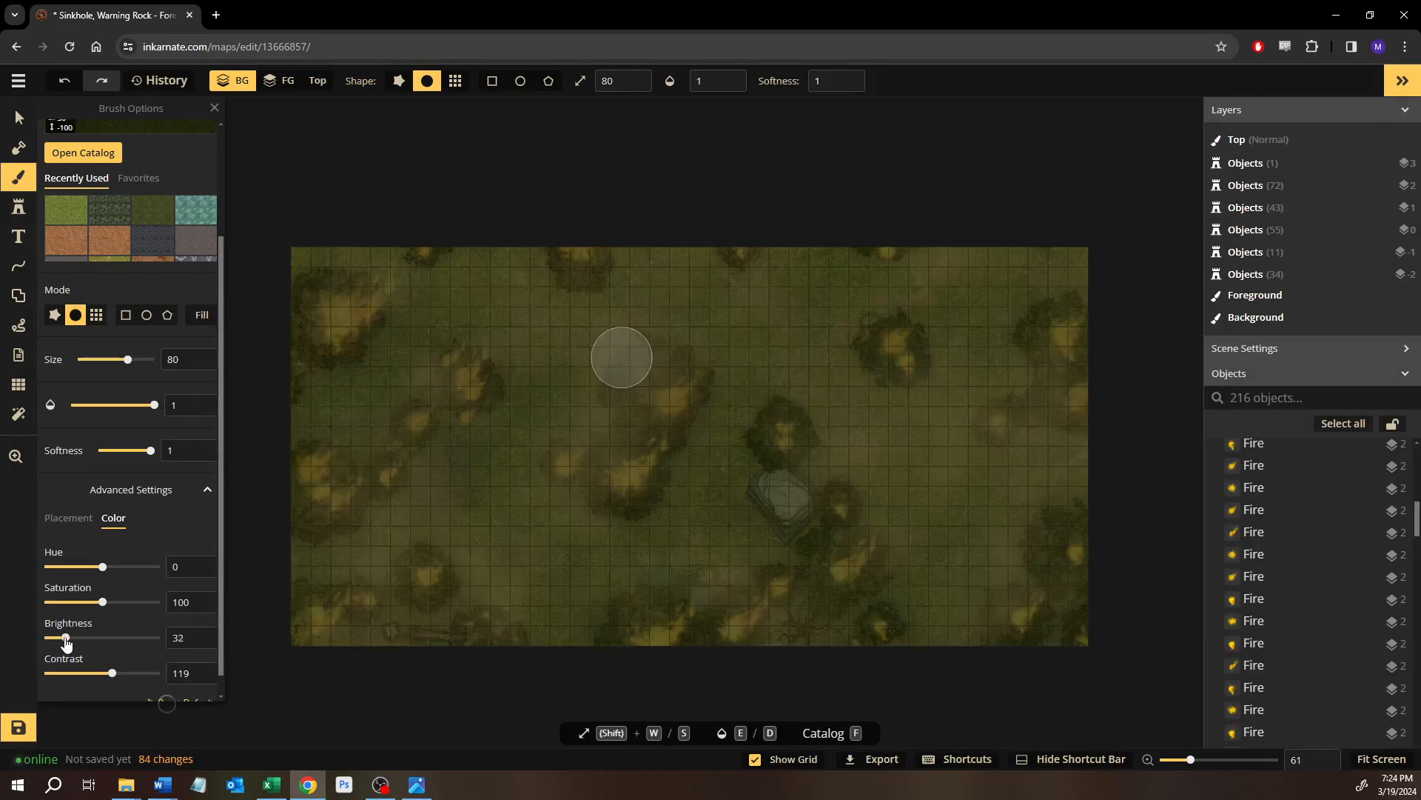
Lower the brush opacity to 0.41 and paint dark grass on the background near the northwest burning trees.
scroll(517, 428, up, 5)
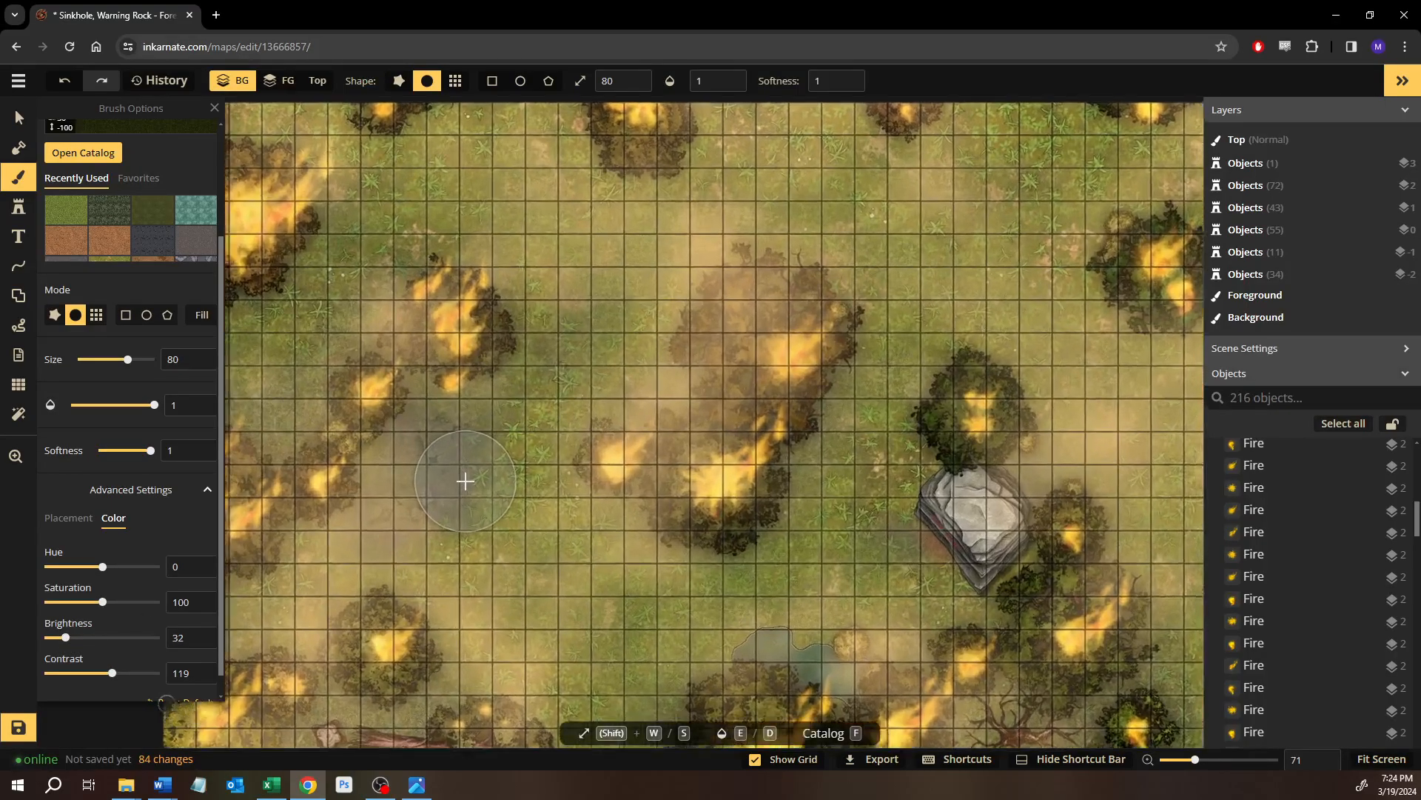
scroll(465, 481, up, 10)
click(117, 405)
drag(444, 355, 888, 419)
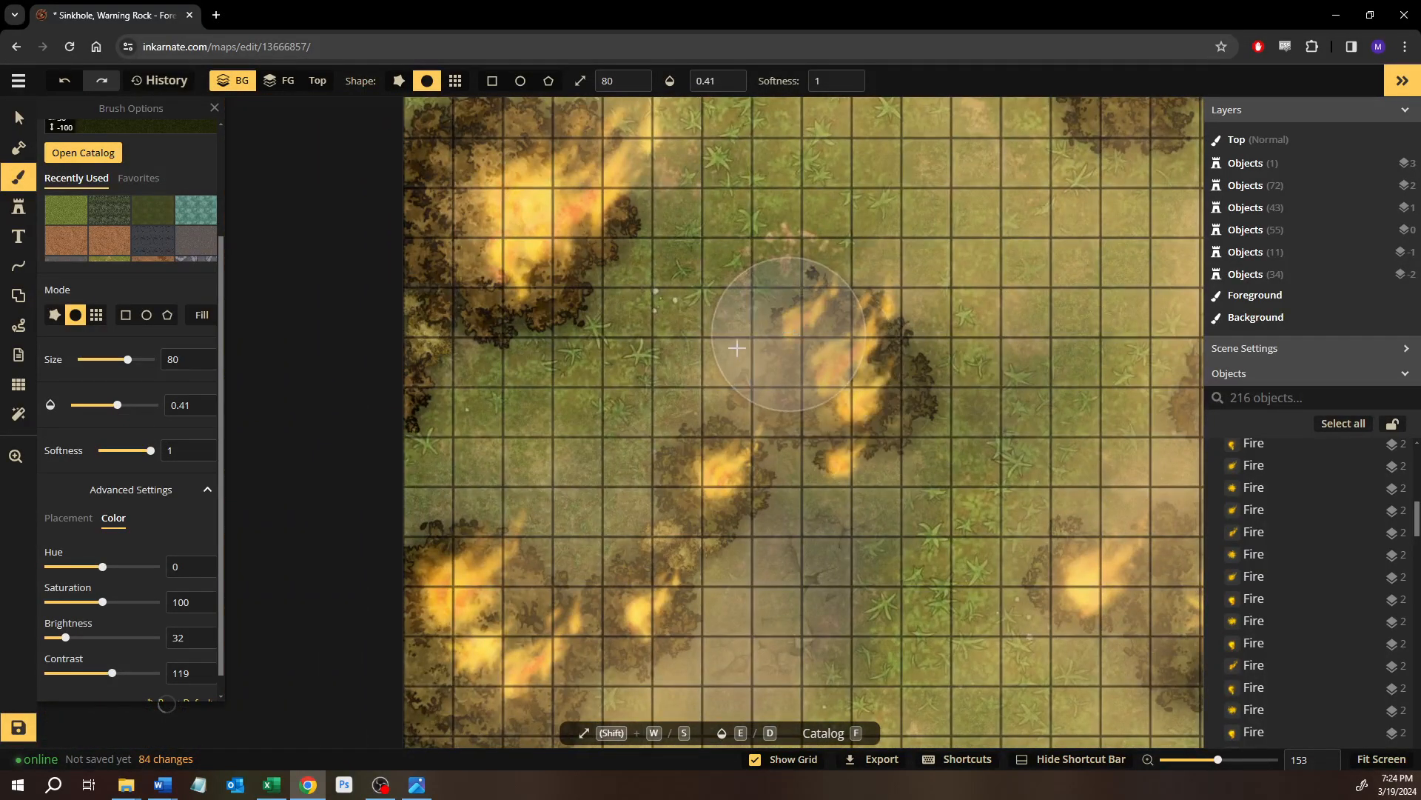
mouse_move(667, 444)
mouse_down()
mouse_move(616, 509)
mouse_move(622, 357)
mouse_up()
Switch the brush to the foreground layer and paint dark grass around the burning trees on the map's west and southwest sides.
scroll(72, 201, up, 2)
click(149, 152)
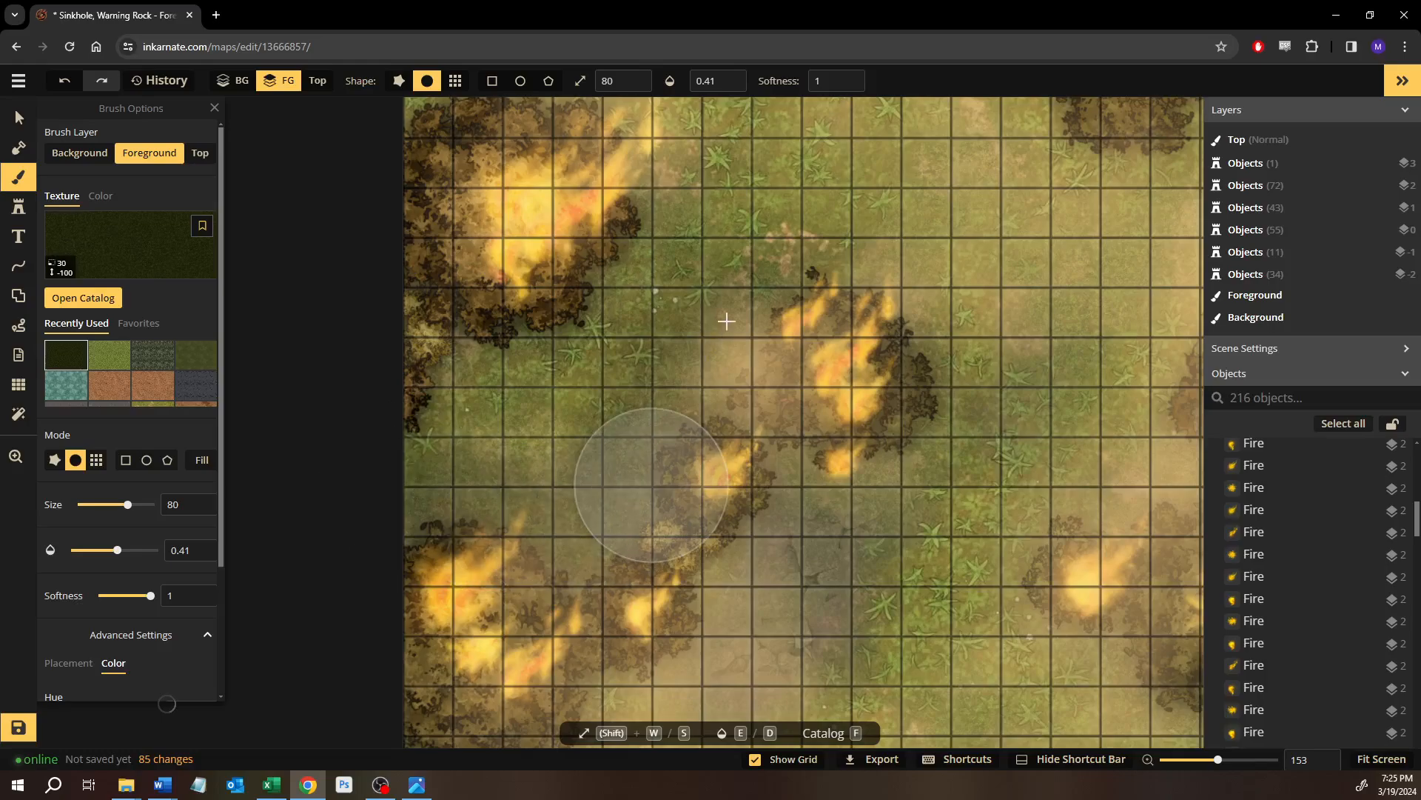
click(899, 568)
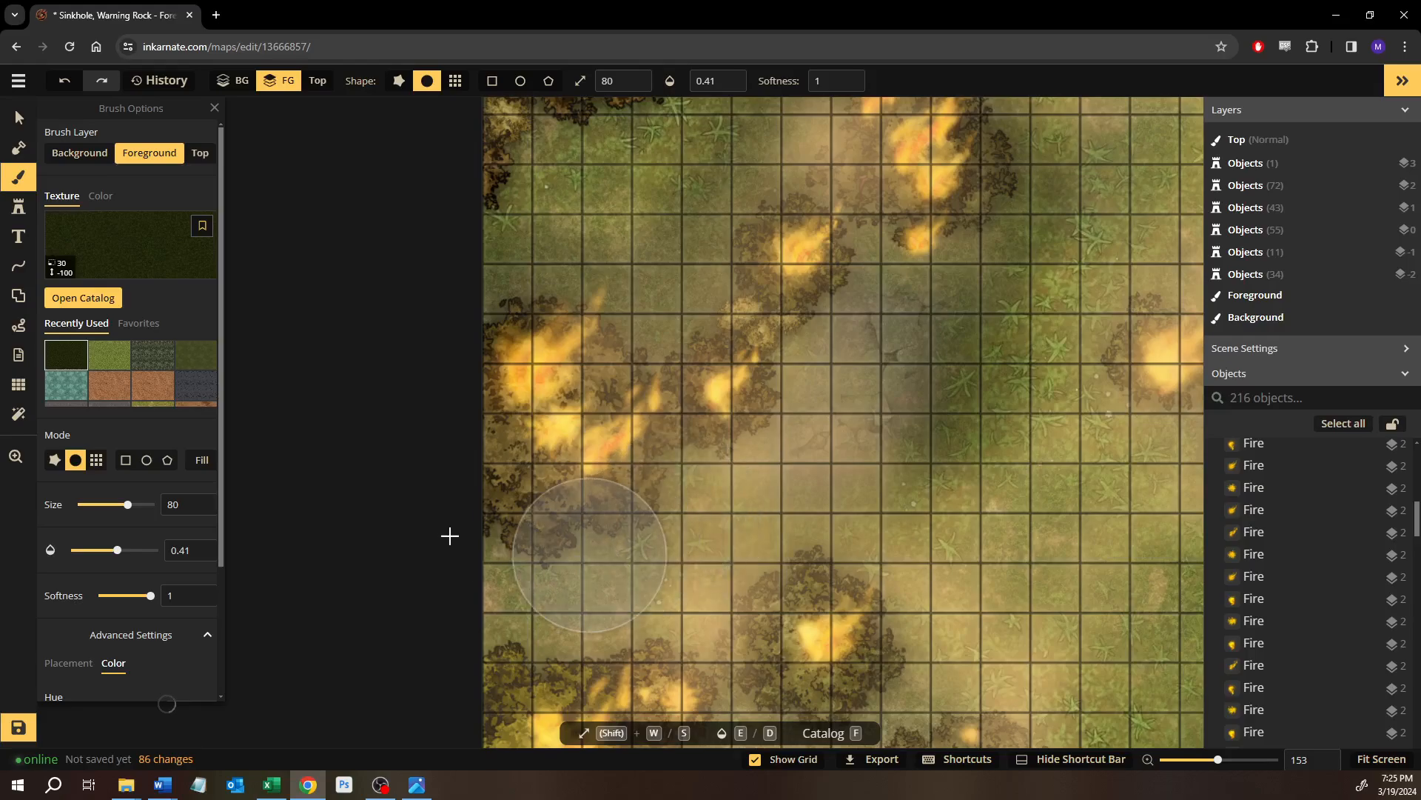
click(508, 540)
scroll(544, 482, down, 3)
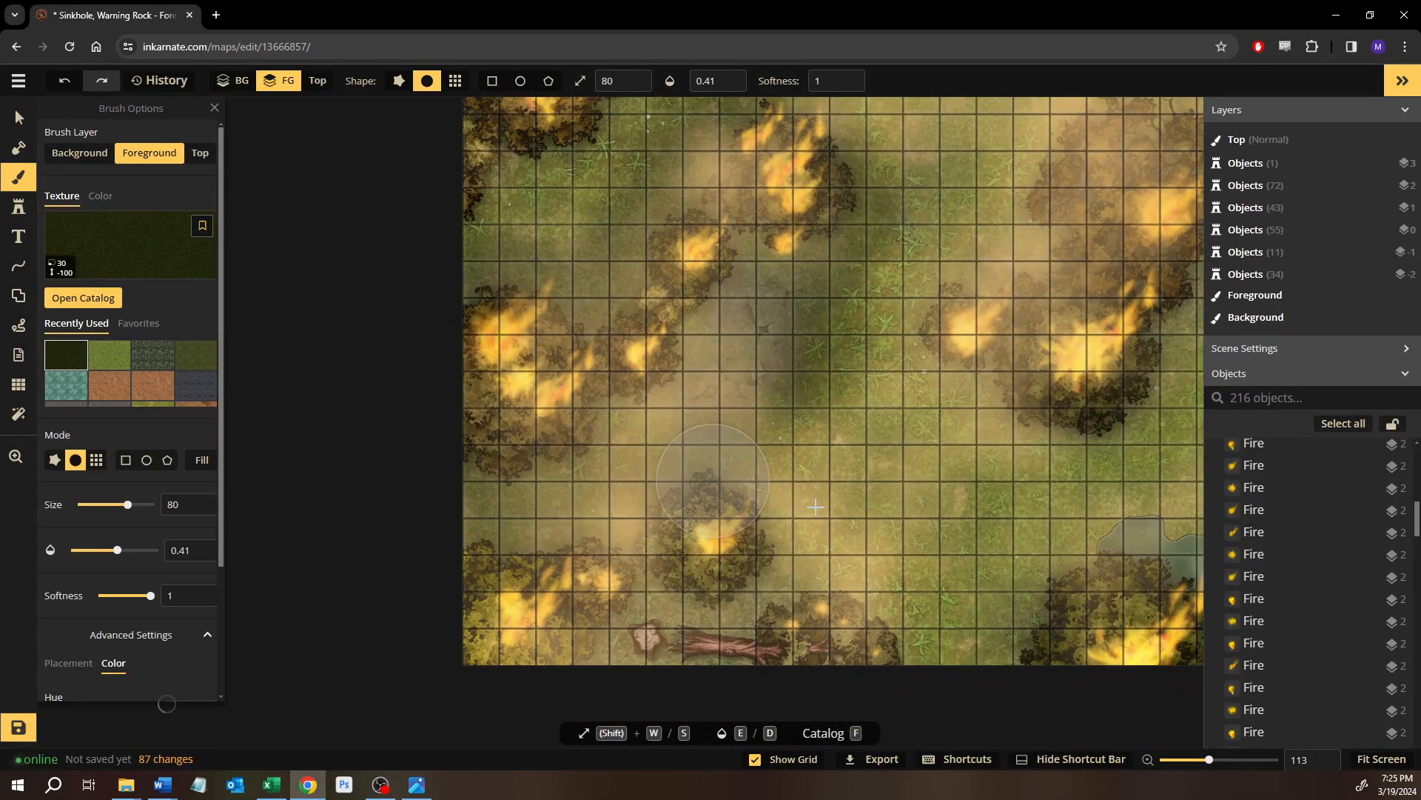
click(916, 609)
Paint more dark foreground grass over the open ground across the map's south, east and north sides.
scroll(733, 605, down, 1)
scroll(761, 633, up, 1)
mouse_move(792, 570)
mouse_down()
mouse_move(800, 544)
mouse_move(881, 548)
mouse_move(1067, 497)
mouse_move(511, 481)
mouse_up()
mouse_move(683, 453)
mouse_down()
mouse_move(710, 511)
mouse_move(730, 651)
mouse_move(809, 589)
mouse_up()
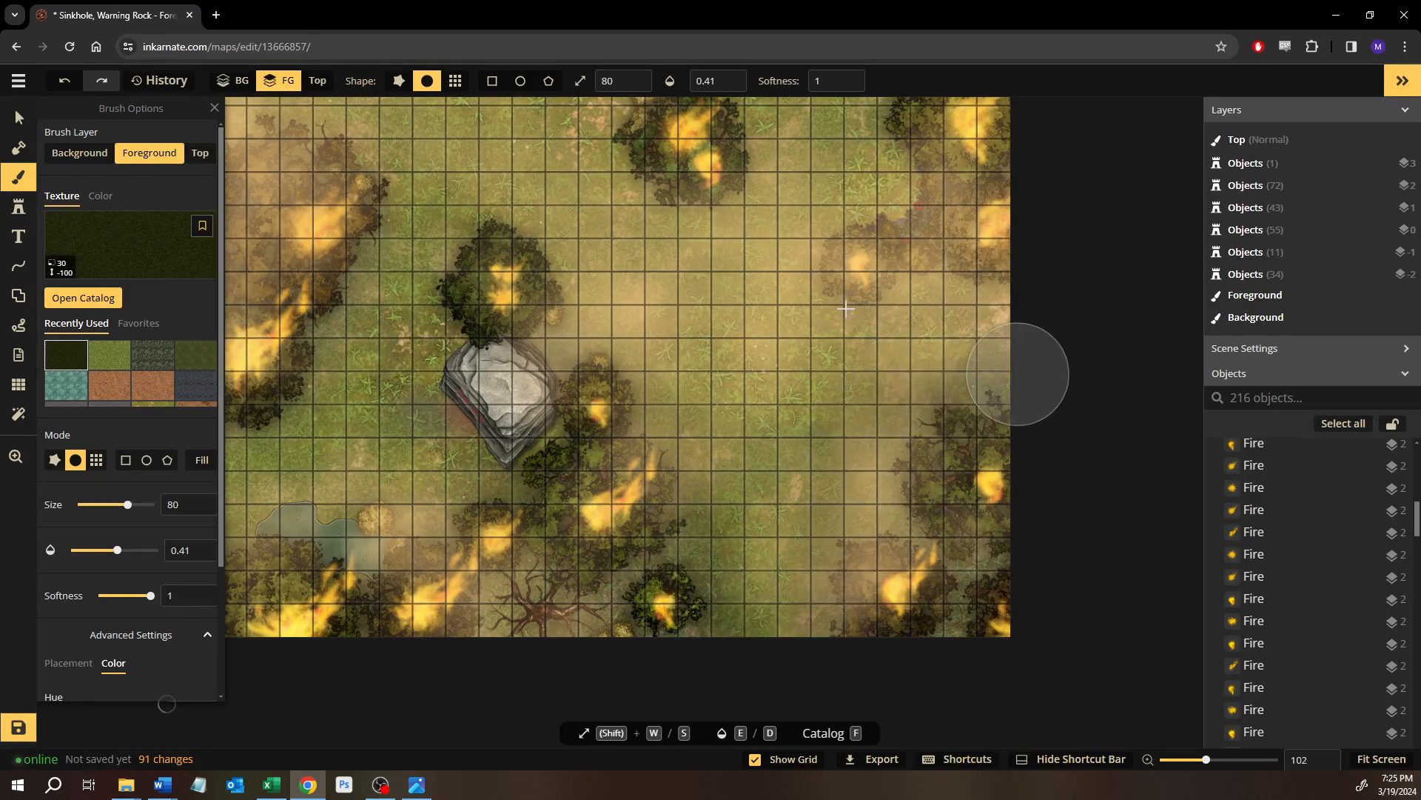
drag(848, 298, 799, 540)
mouse_move(753, 496)
mouse_down()
mouse_move(822, 542)
mouse_move(881, 527)
mouse_up()
mouse_move(952, 270)
mouse_down()
mouse_move(909, 273)
mouse_move(815, 356)
mouse_move(824, 425)
mouse_move(699, 386)
mouse_move(620, 445)
mouse_move(572, 426)
mouse_move(591, 447)
mouse_move(680, 459)
mouse_move(724, 417)
mouse_move(727, 361)
mouse_move(621, 319)
mouse_move(568, 352)
mouse_move(581, 419)
mouse_move(536, 339)
mouse_move(627, 382)
mouse_move(711, 341)
mouse_up()
mouse_move(765, 236)
mouse_down()
mouse_move(752, 276)
mouse_move(873, 280)
mouse_move(721, 273)
mouse_move(599, 303)
mouse_move(476, 261)
mouse_move(778, 270)
mouse_move(390, 283)
mouse_up()
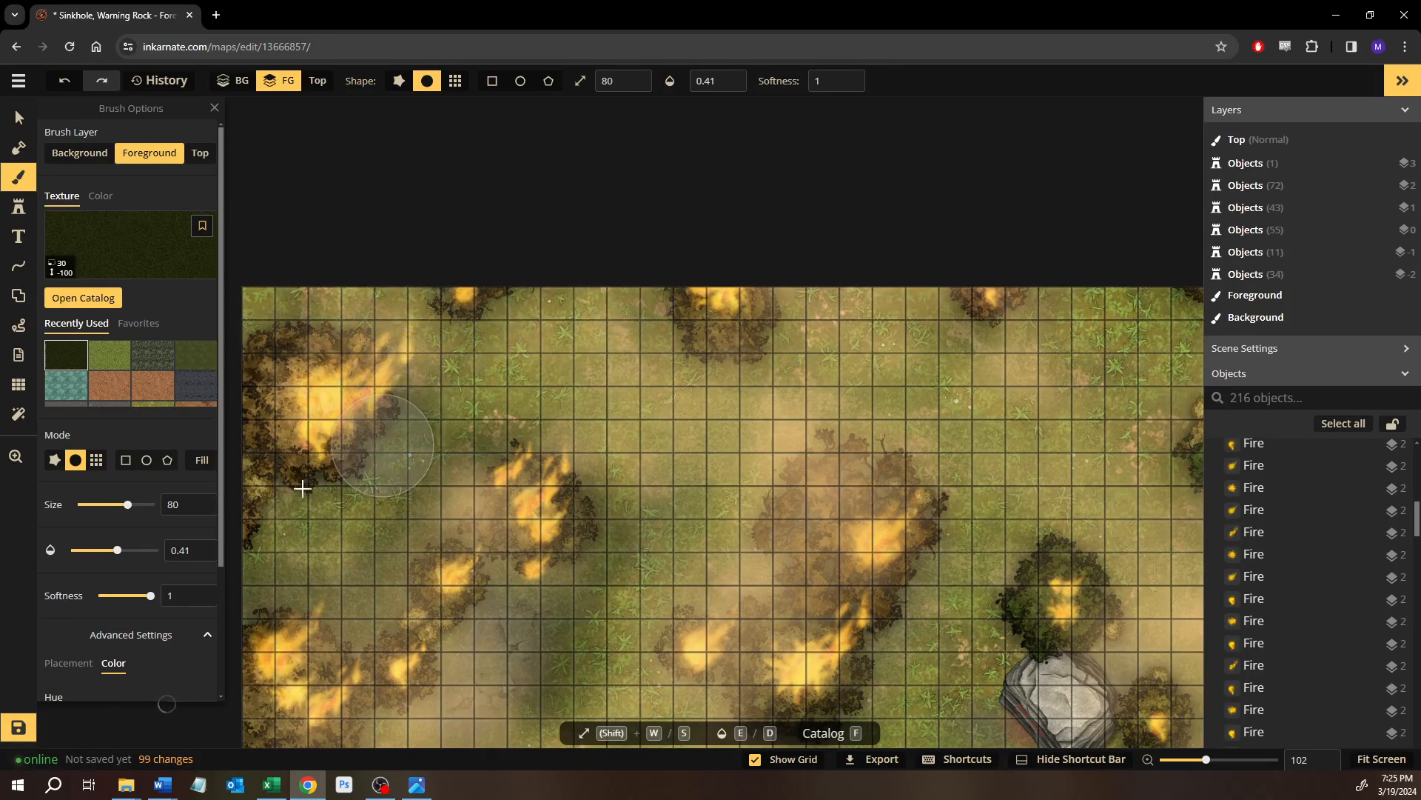
Darken the foreground grass between the burning trees in the map's northwest and centre.
drag(543, 452, 374, 317)
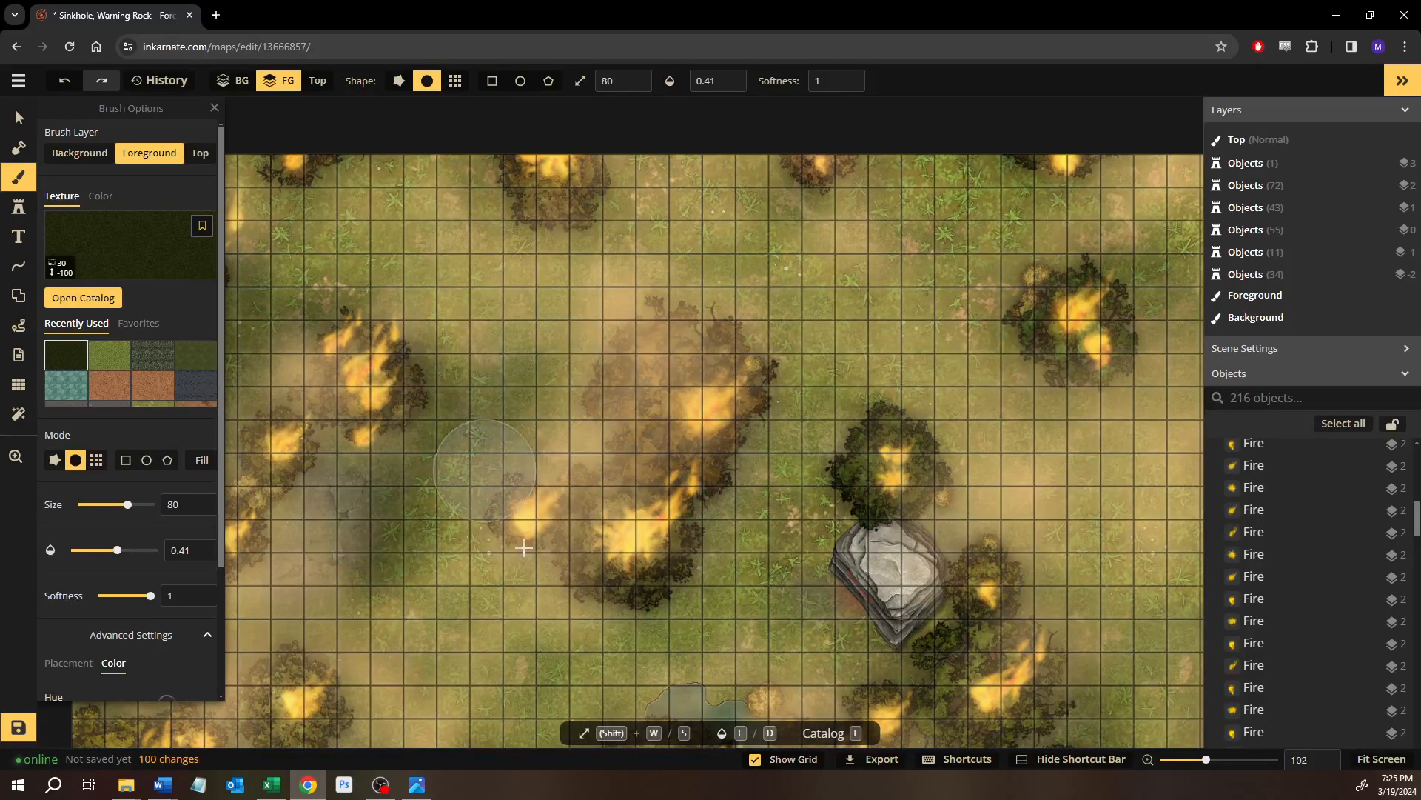
mouse_move(769, 433)
mouse_down()
mouse_move(755, 389)
mouse_move(715, 348)
mouse_up()
scroll(688, 326, down, 3)
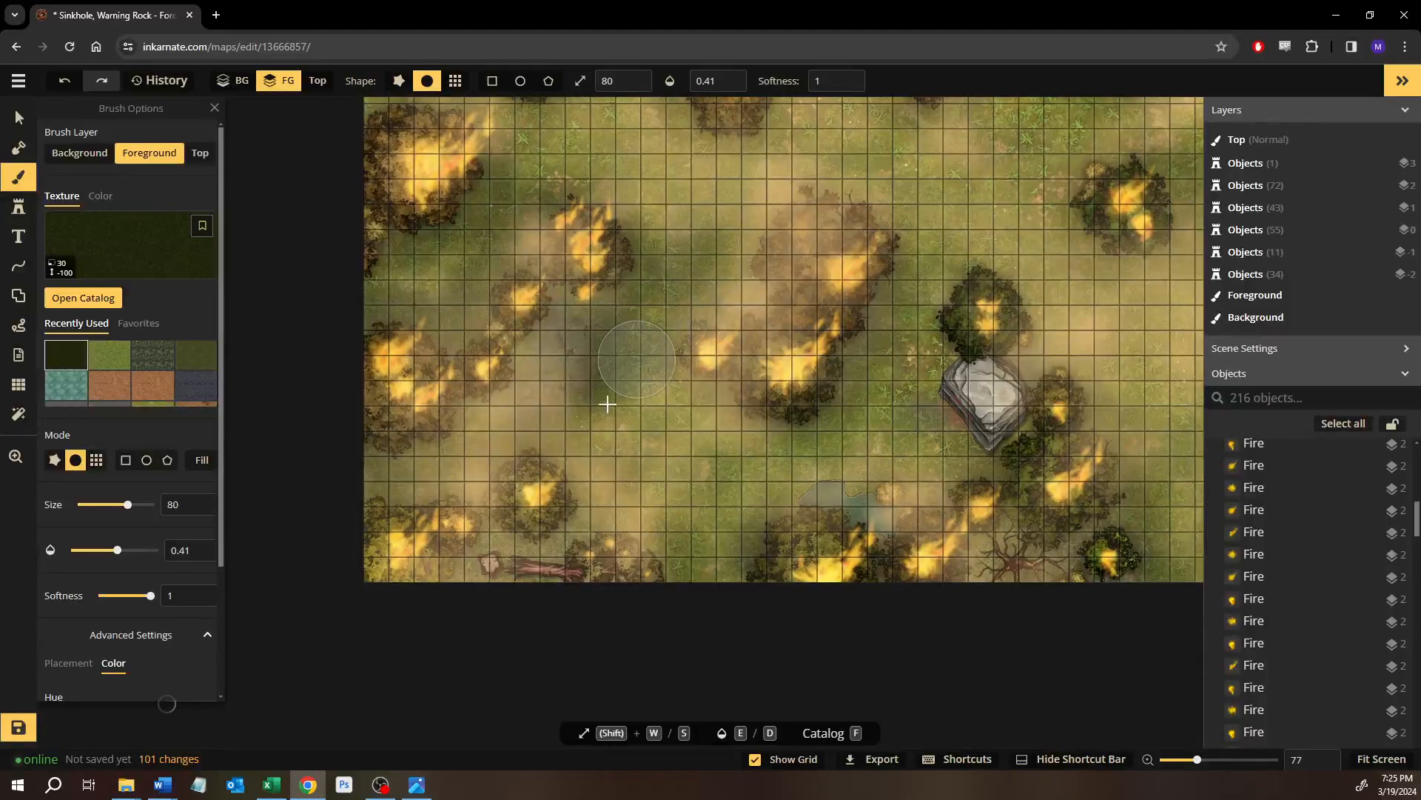
drag(590, 403, 469, 444)
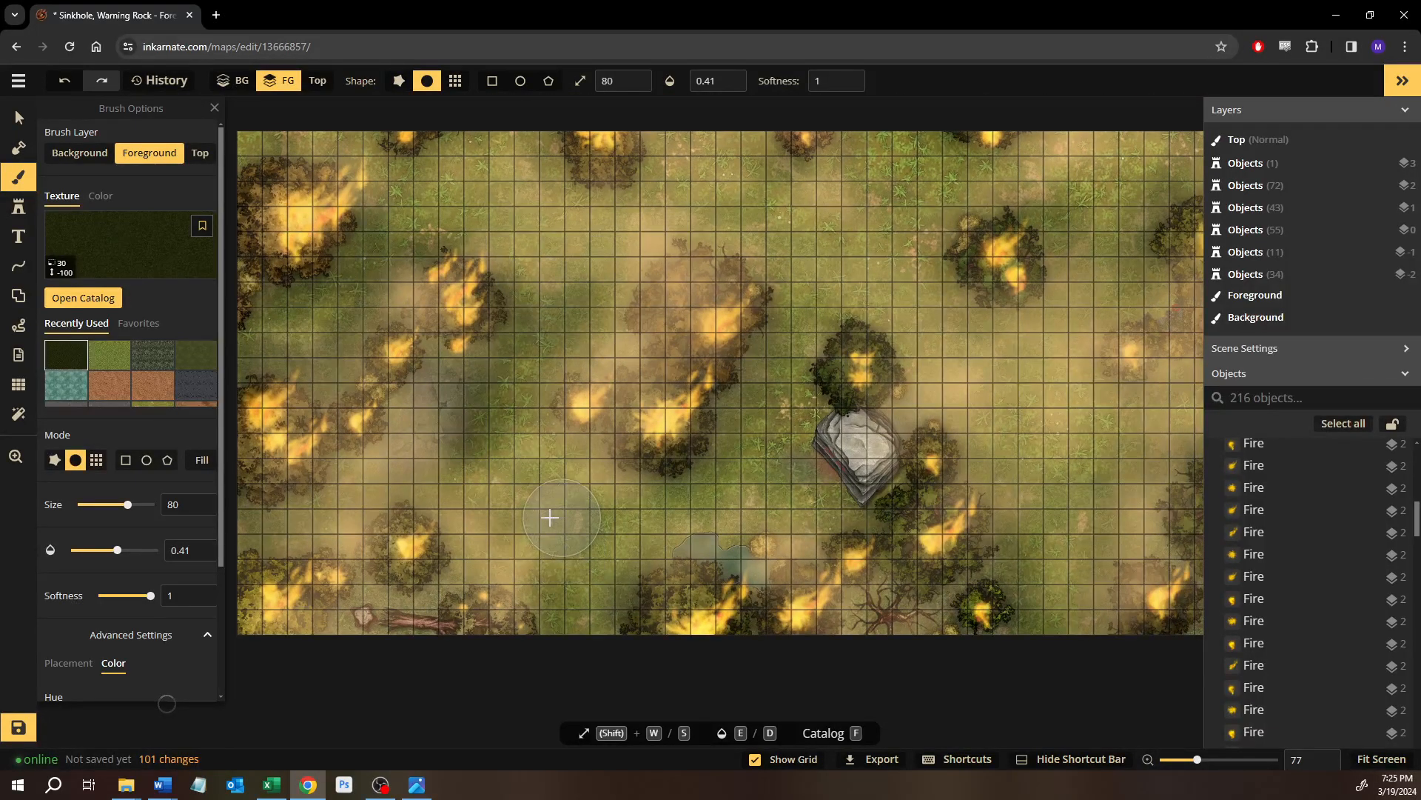
Enlarge the brush to size 200 and sweep dark grass across the whole map at opacity 0.41.
key(w)
key(w)
key(w)
key(w)
key(w)
key(w)
key(w)
key(w)
key(w)
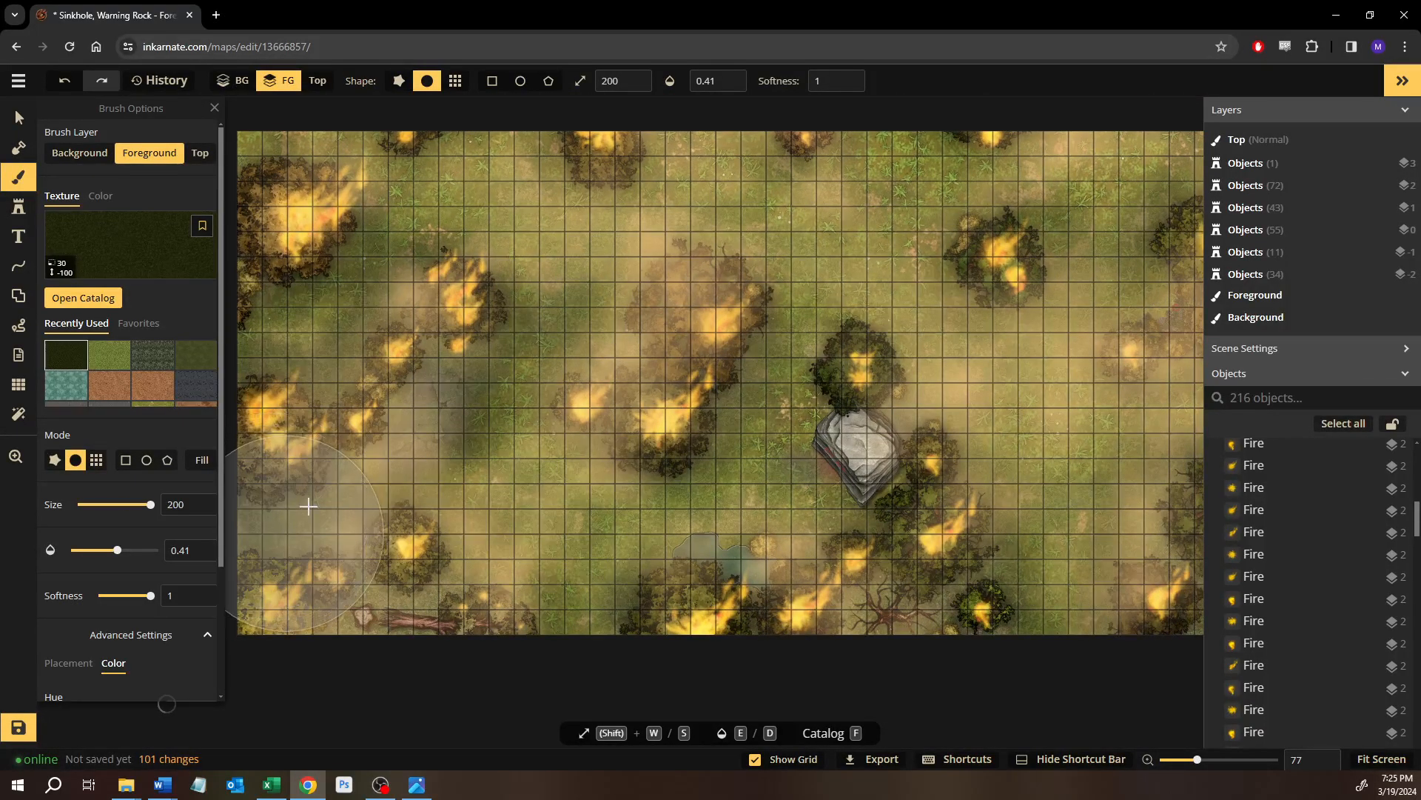
scroll(348, 363, down, 4)
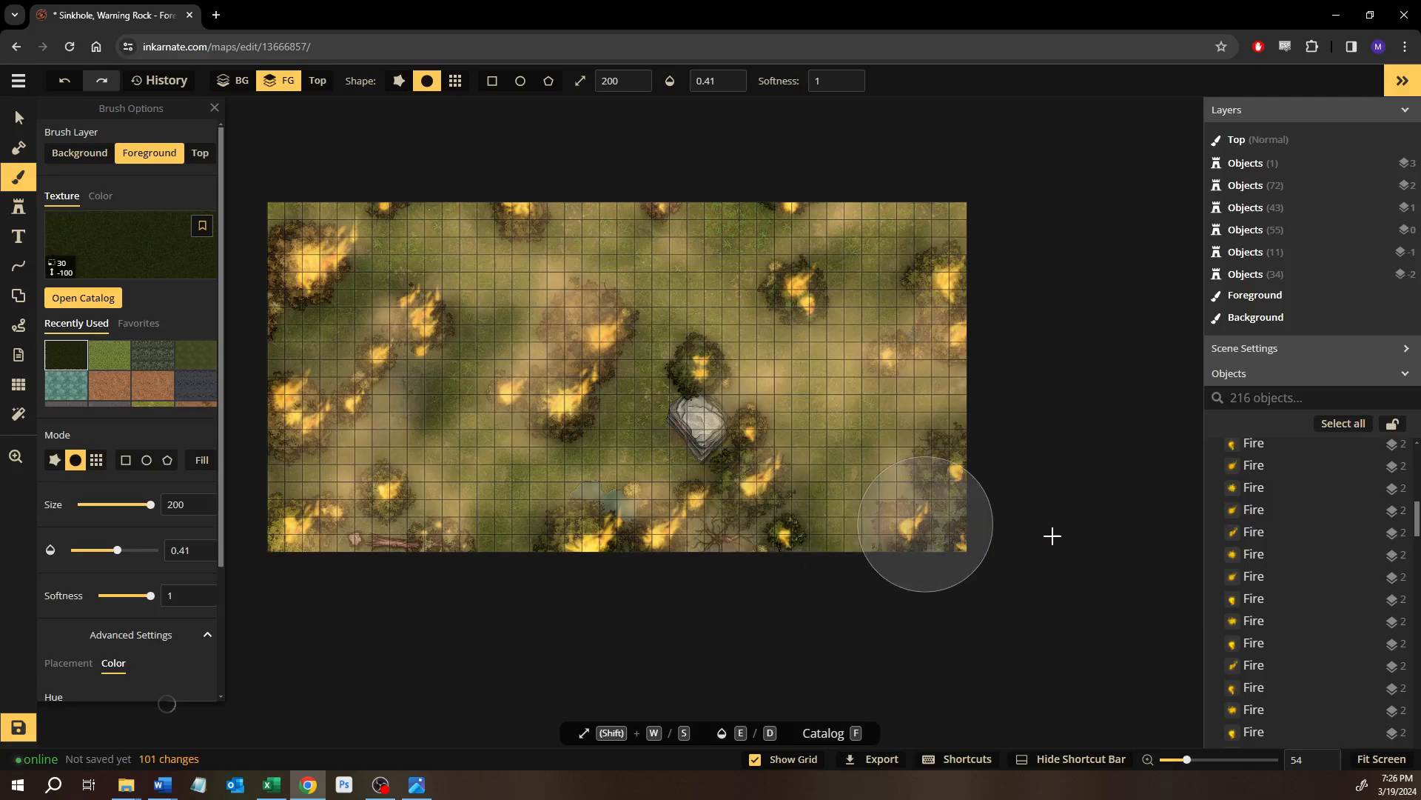
click(1009, 536)
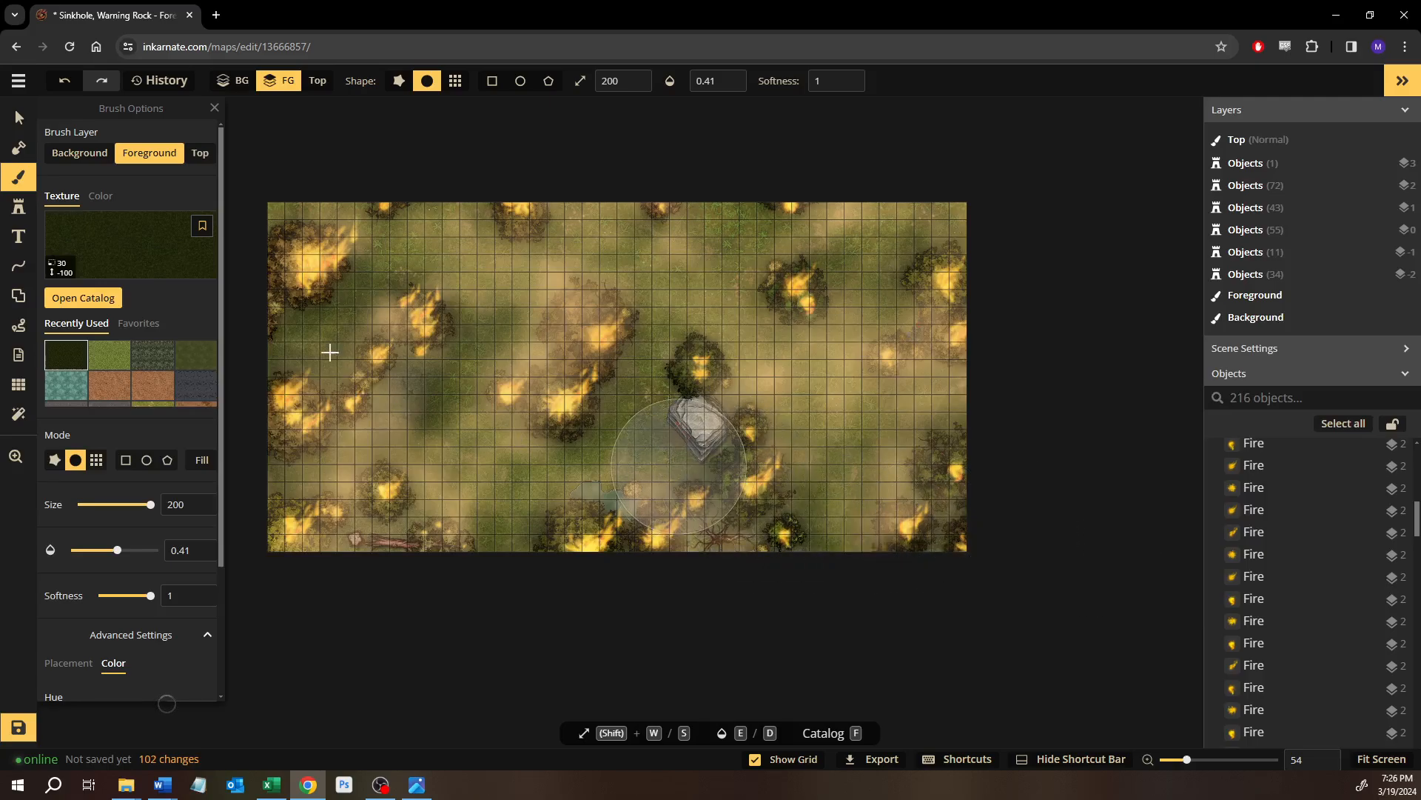
Stop painting, leave no object selected and save the forest fire map.
click(20, 118)
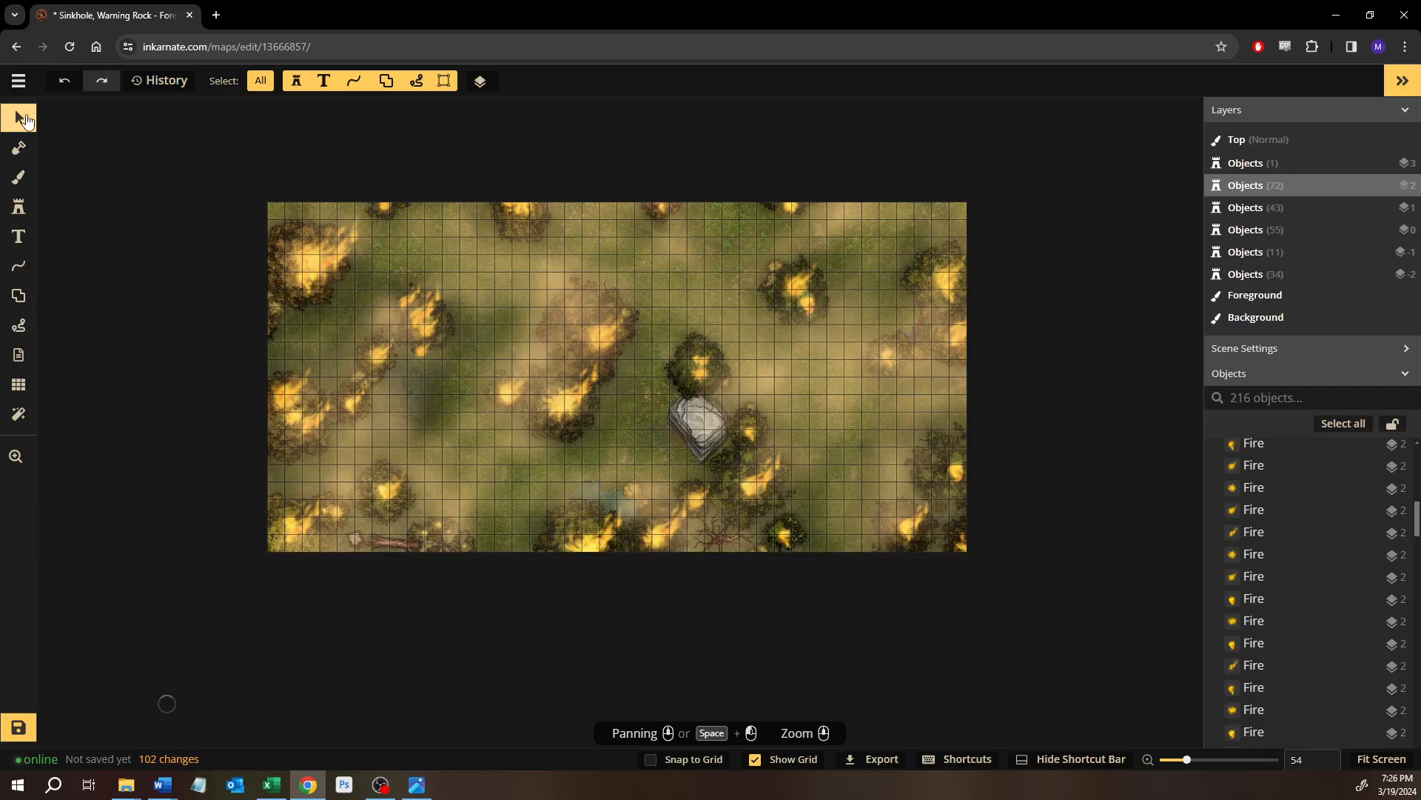
click(189, 557)
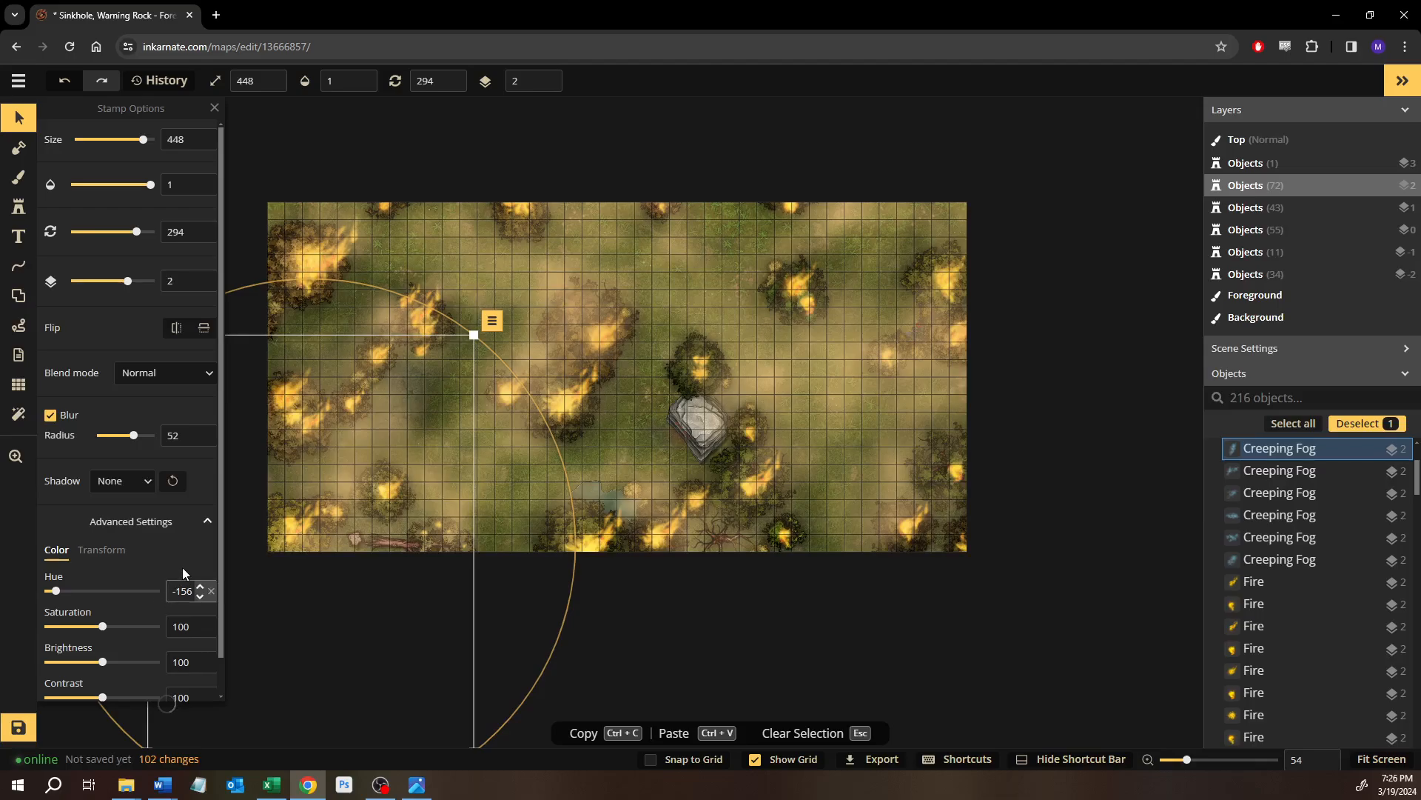
scroll(741, 471, down, 1)
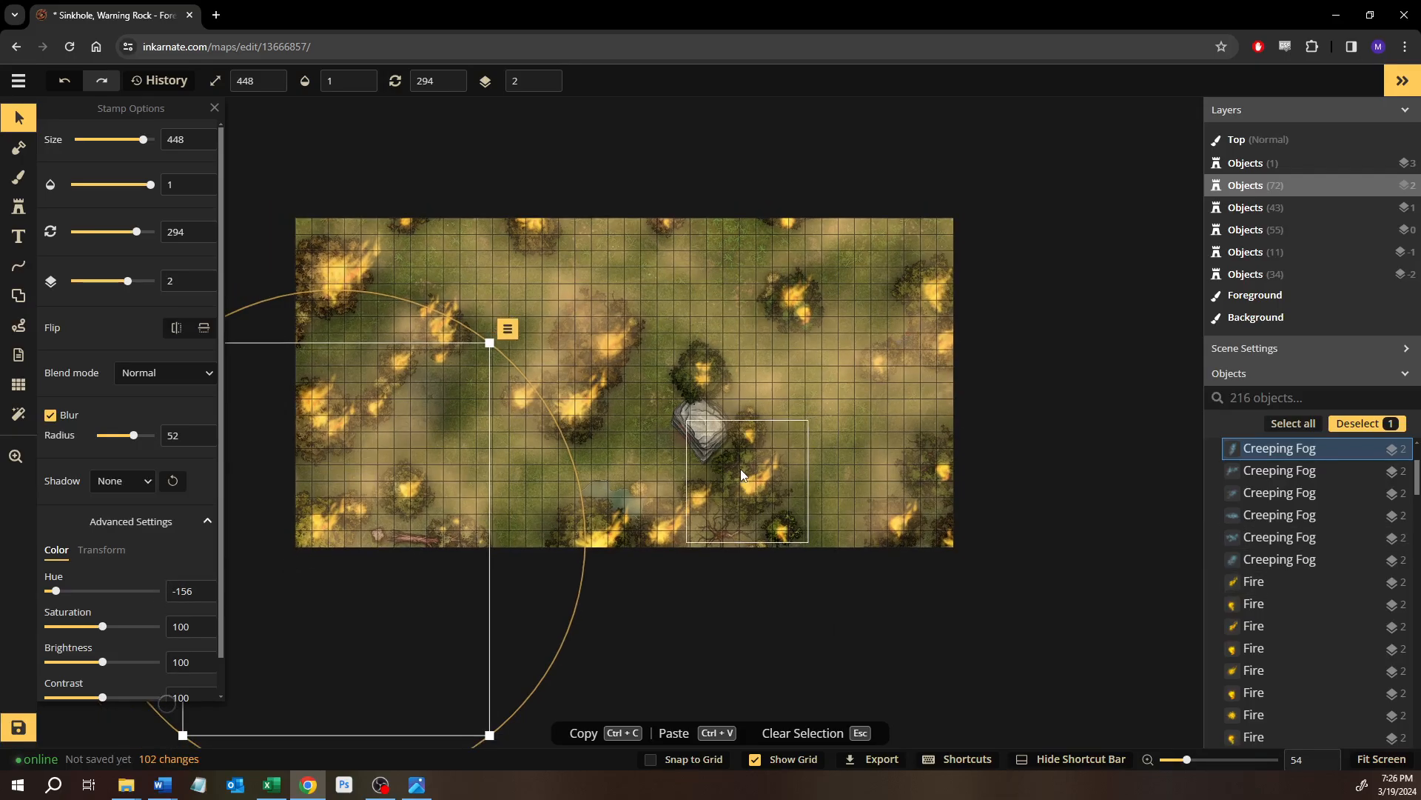
scroll(741, 469, down, 2)
click(1081, 150)
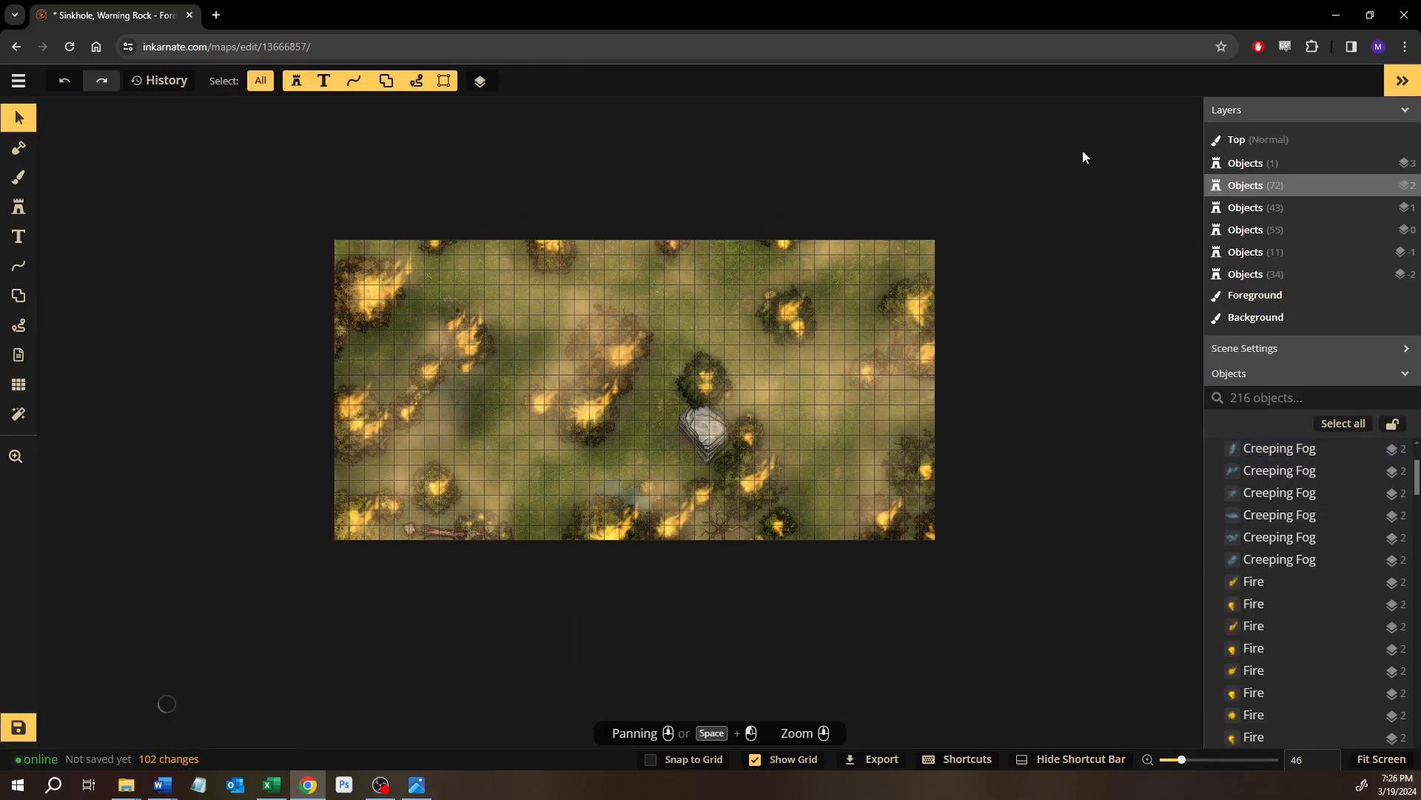
scroll(829, 577, down, 1)
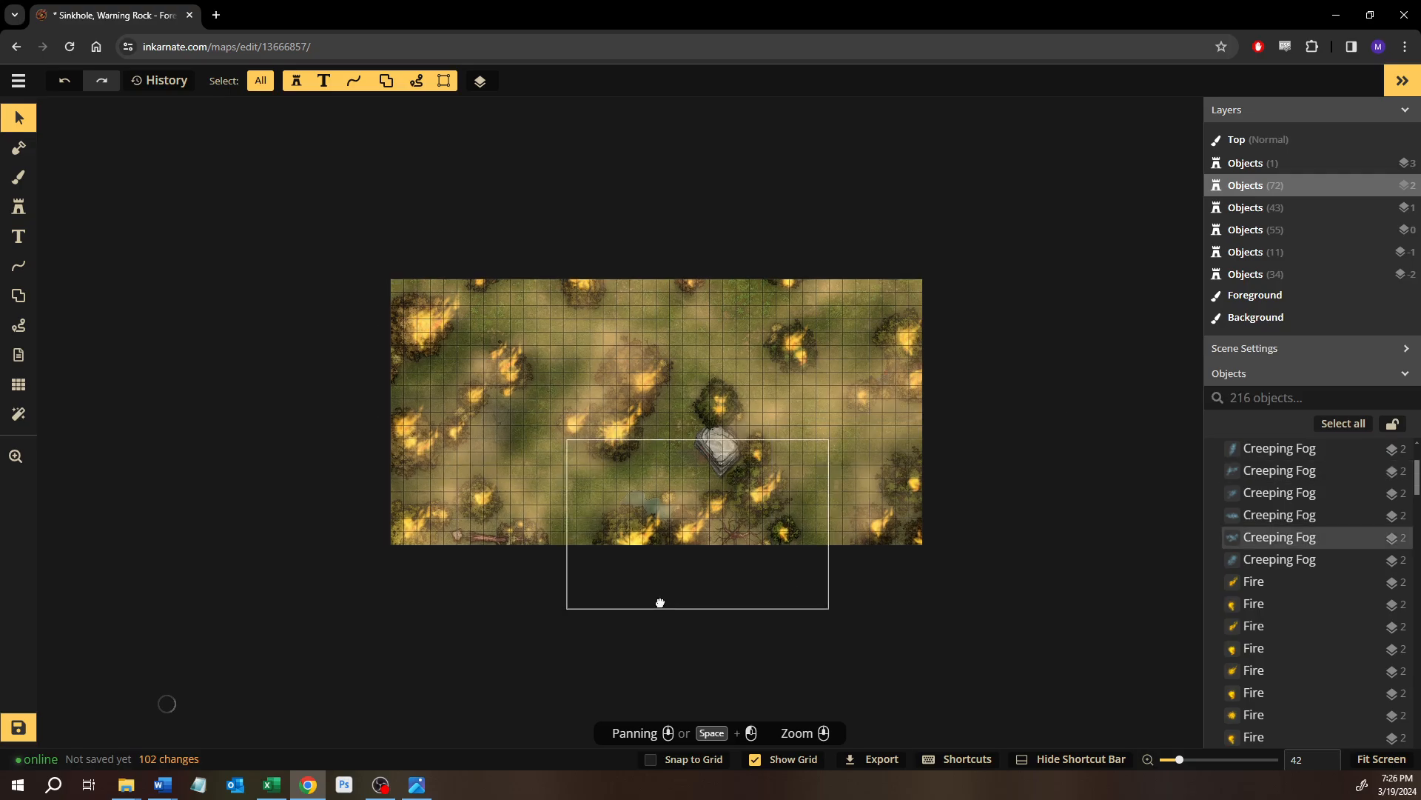
scroll(662, 603, right, 3)
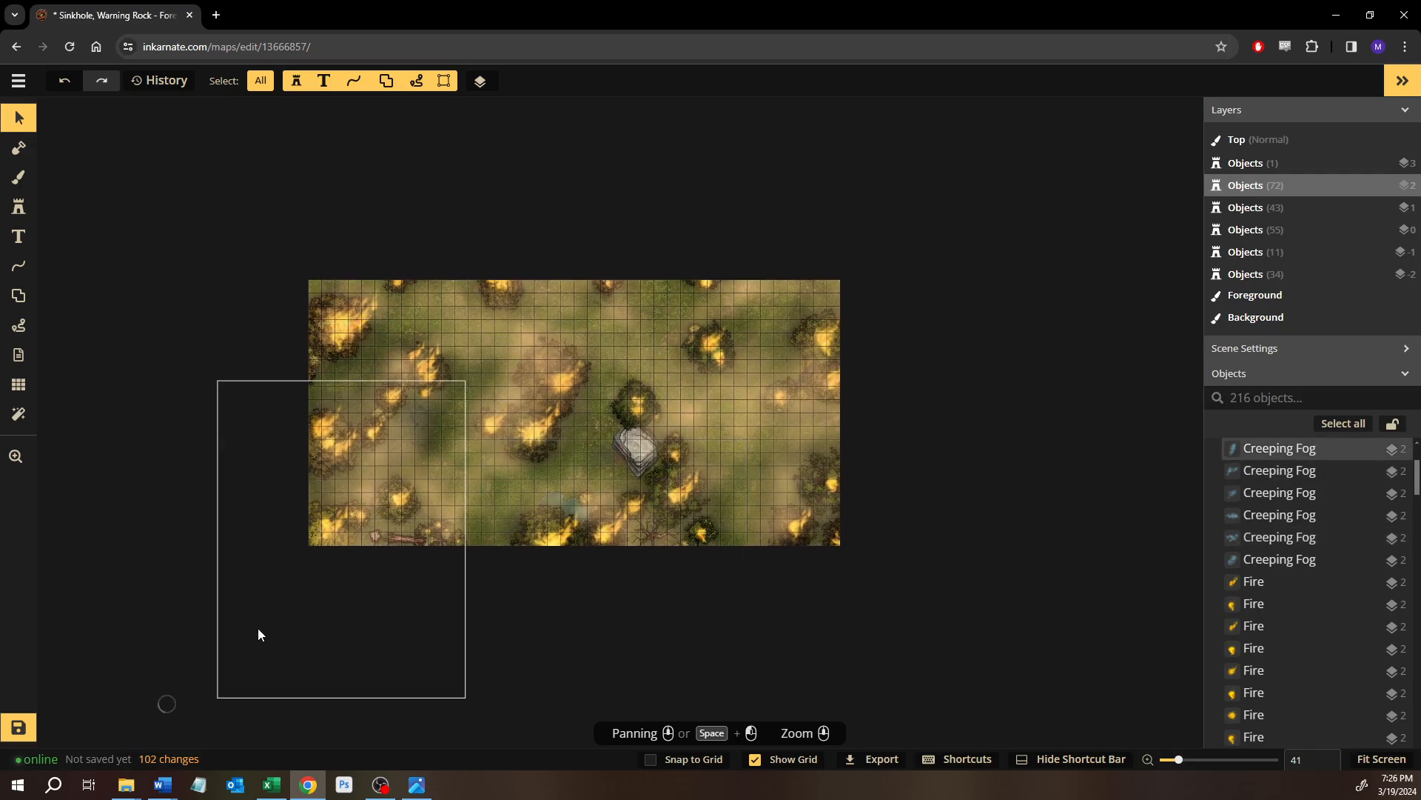
click(30, 733)
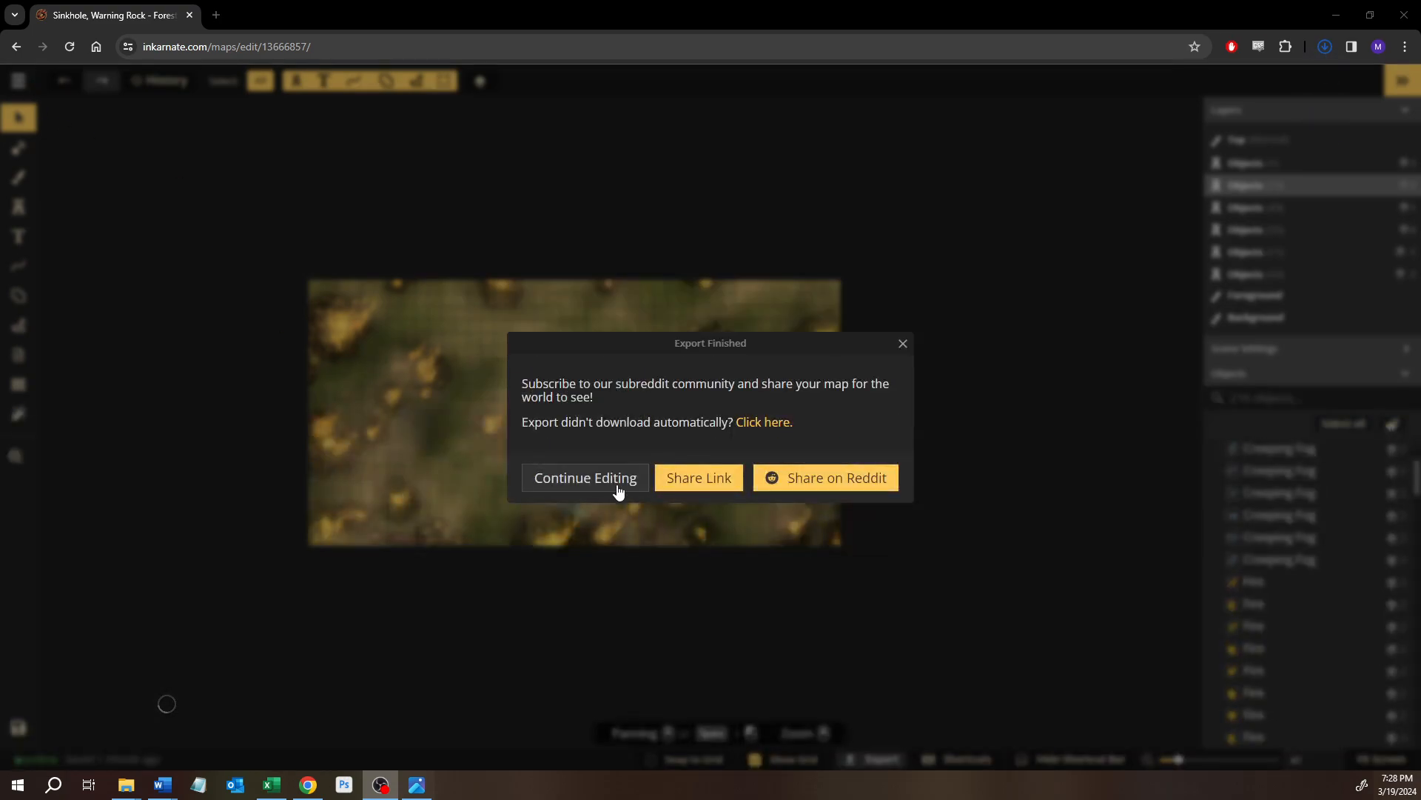
Dismiss the finished export and open the Jungle Ruins map from the map list.
click(617, 492)
click(18, 82)
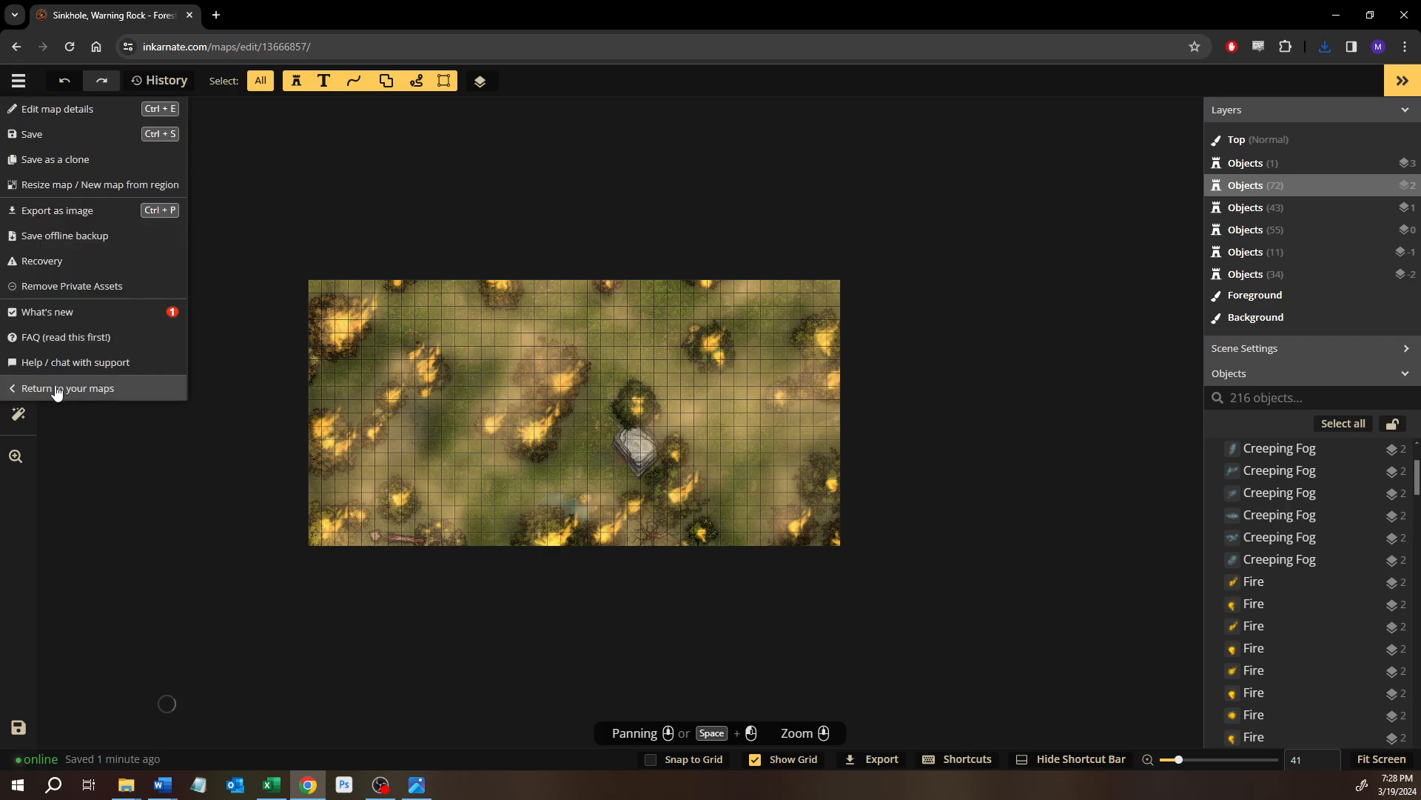
click(80, 388)
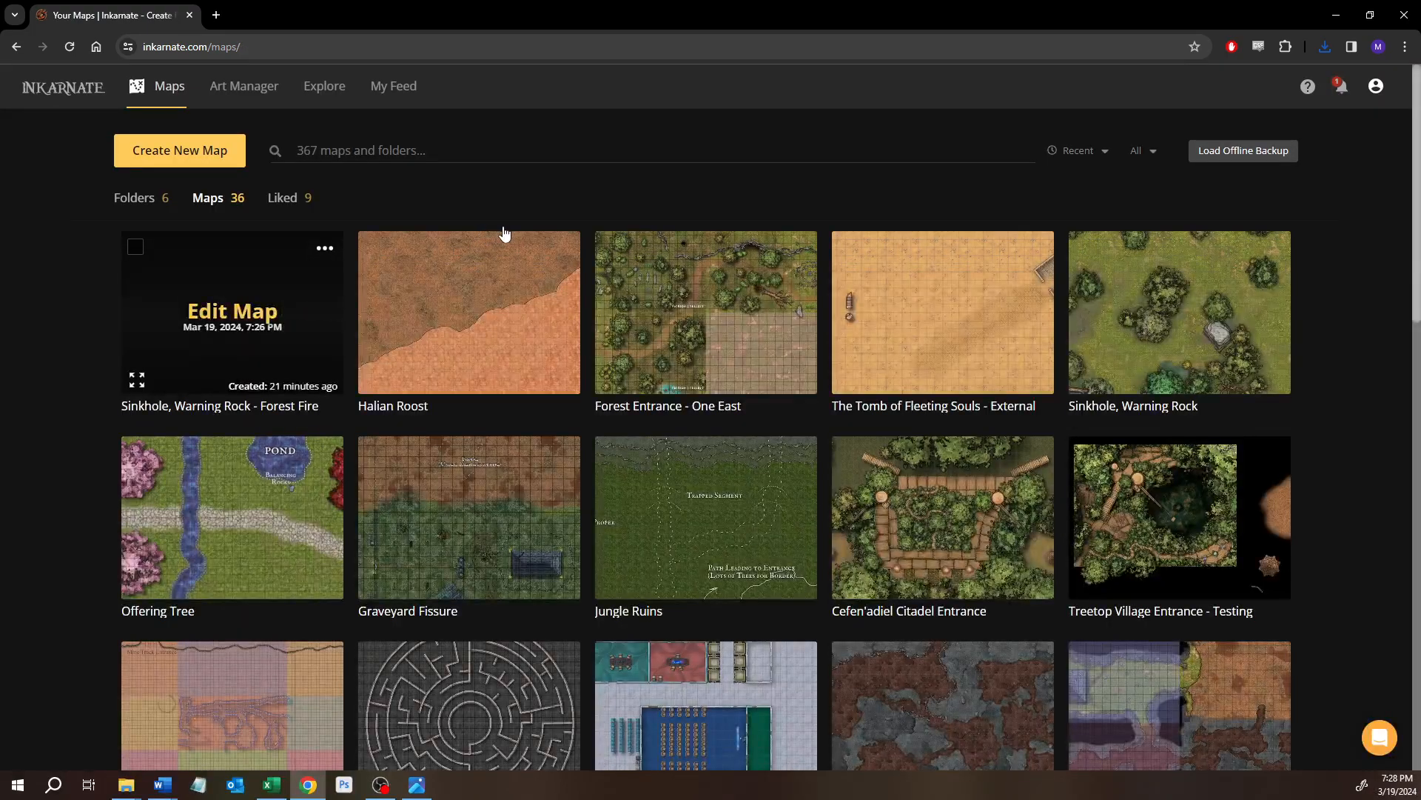
click(707, 514)
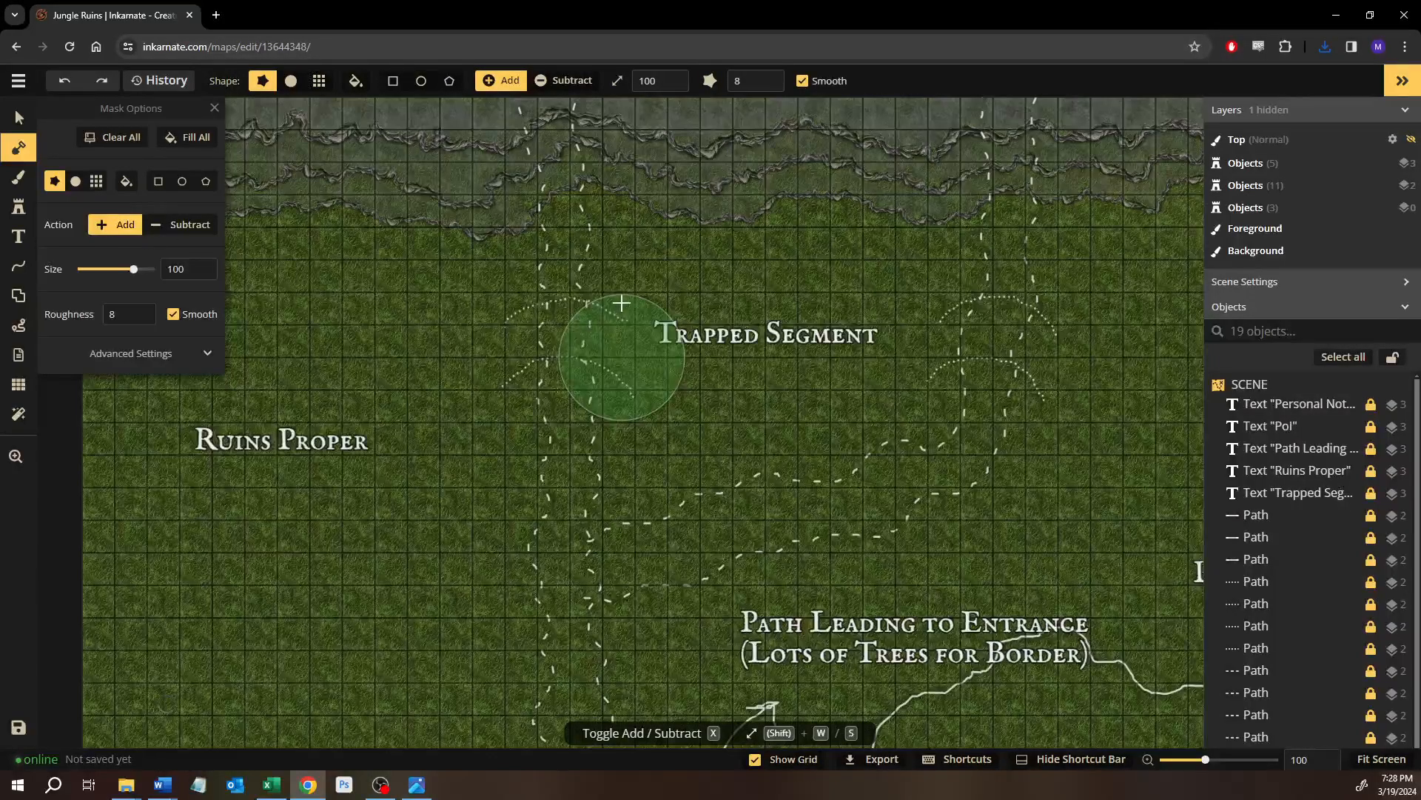
Examine the cliff lines along the map's north edge where the dashed trails cross them.
scroll(607, 244, down, 1)
scroll(599, 326, up, 3)
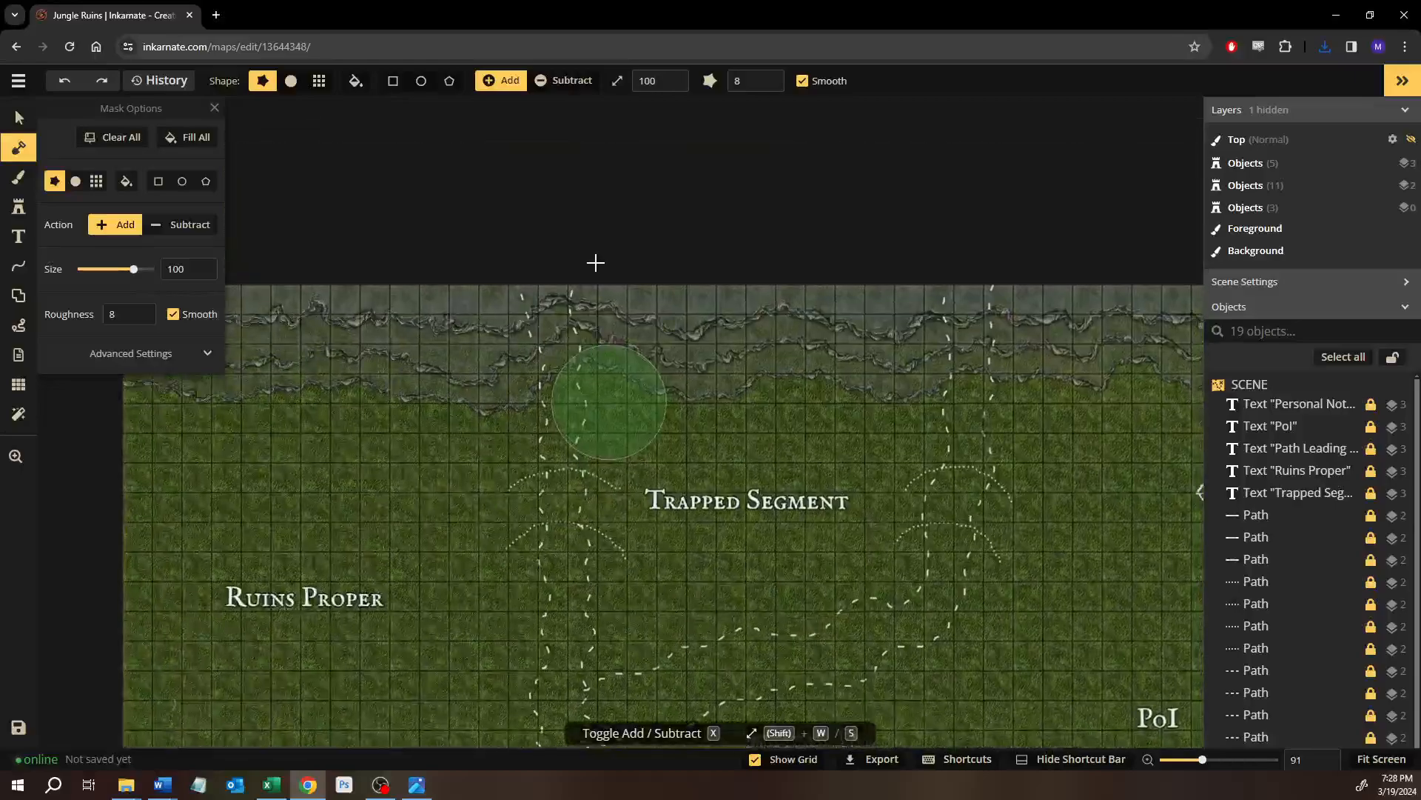
scroll(564, 293, up, 5)
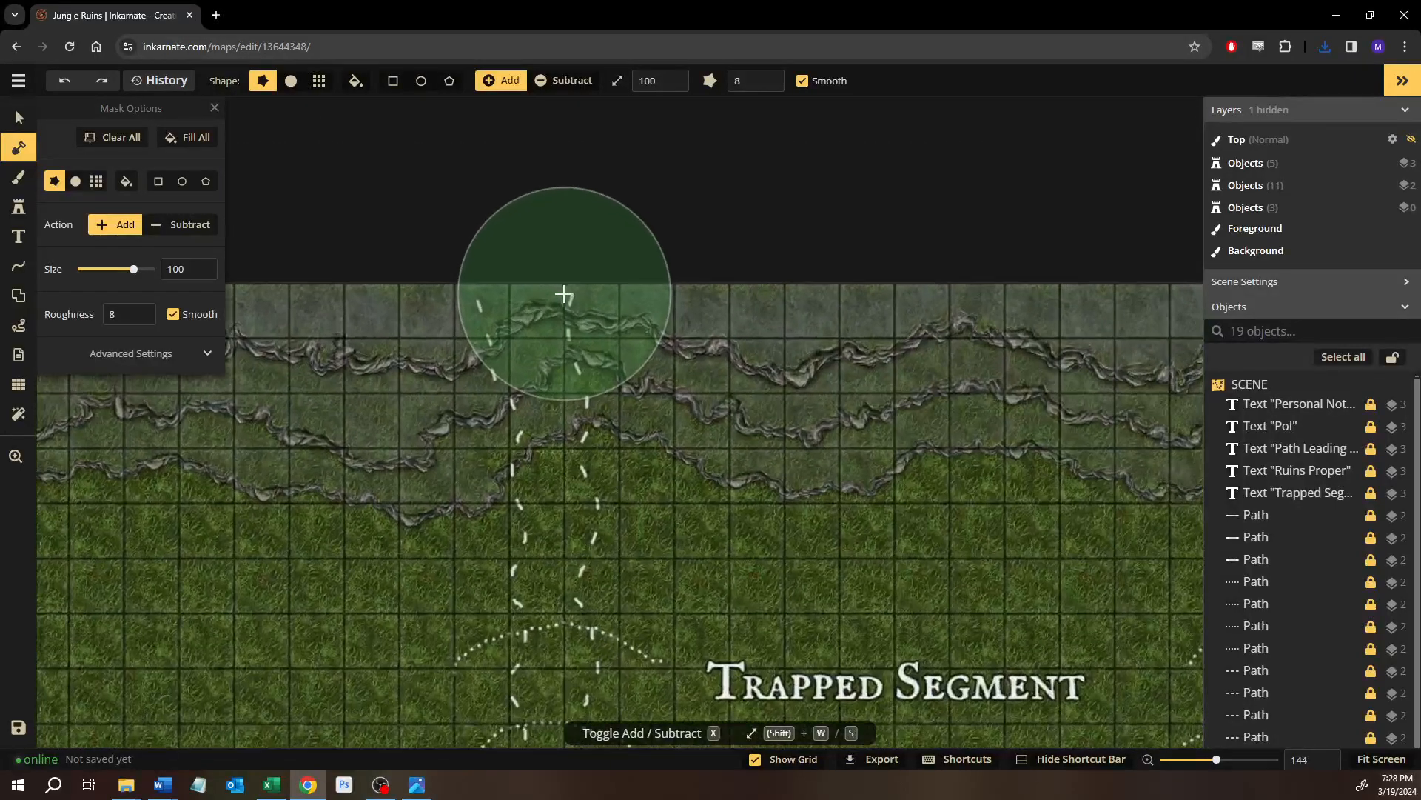
scroll(564, 293, up, 5)
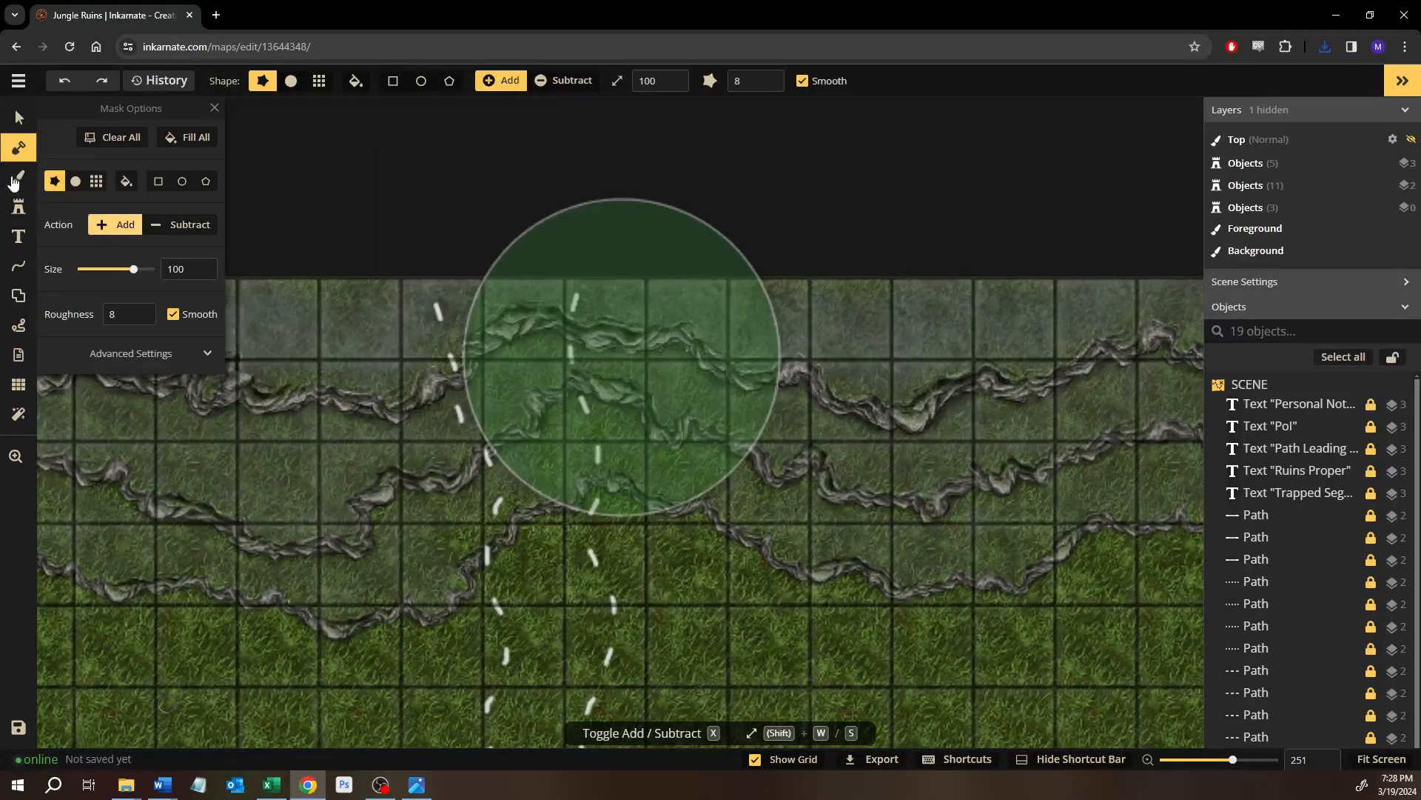
scroll(554, 396, down, 3)
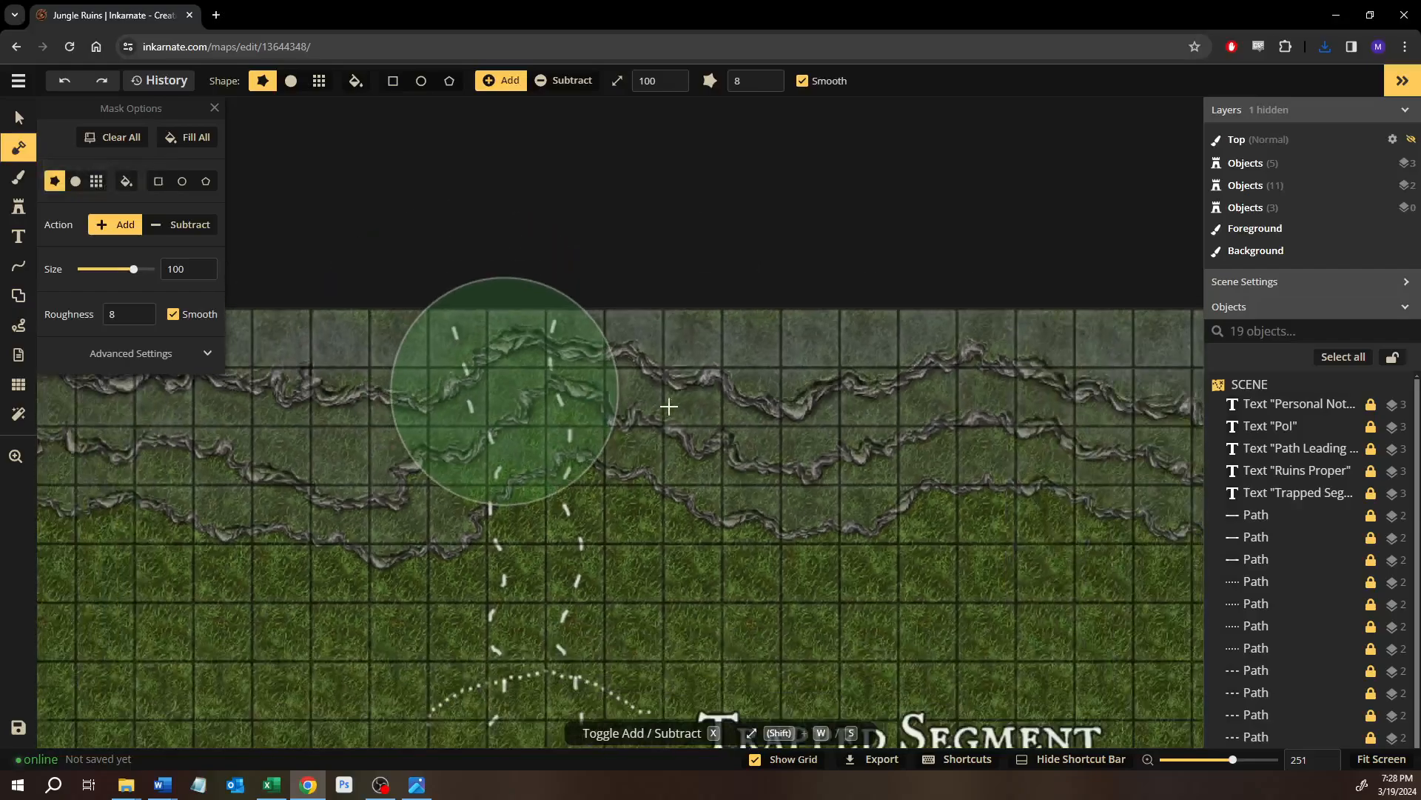
scroll(740, 370, down, 2)
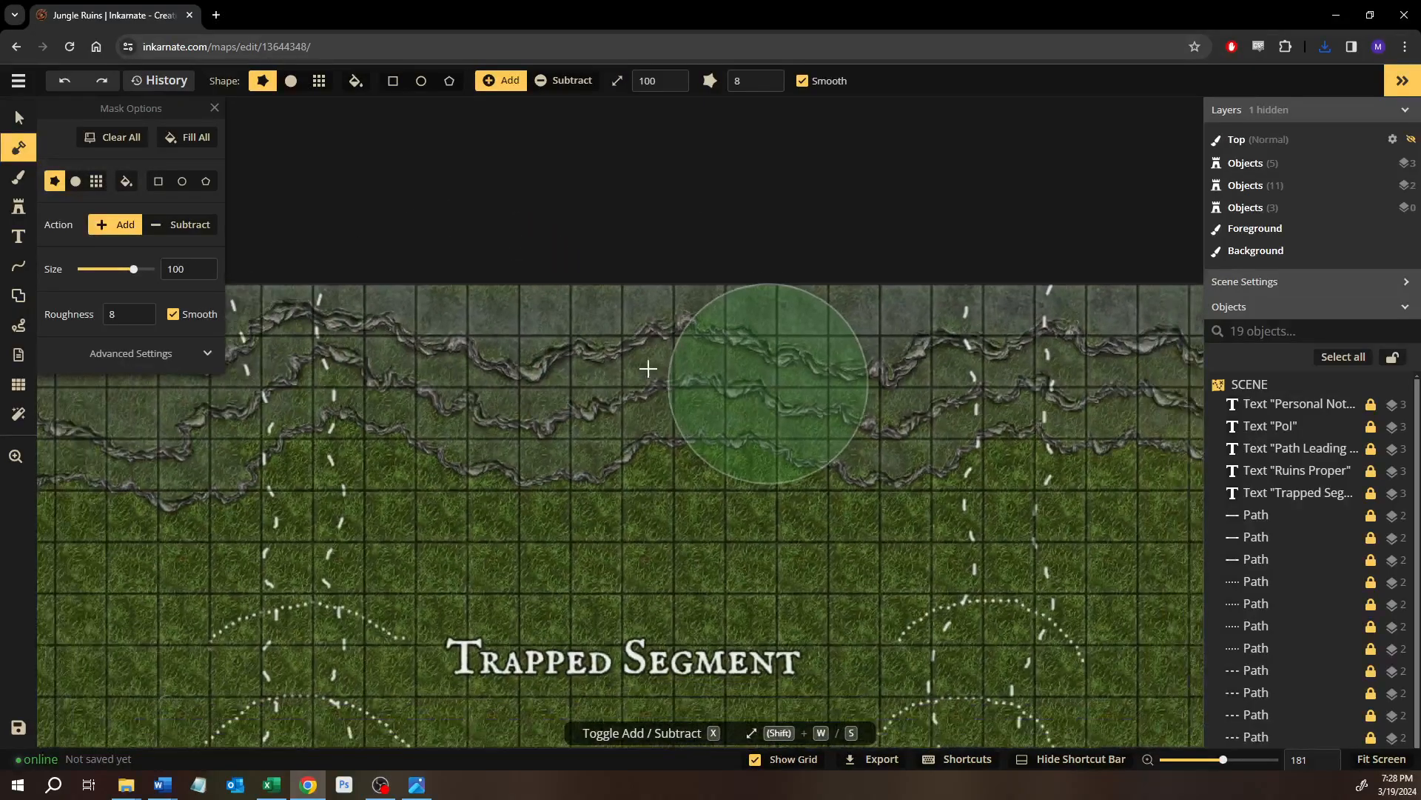
drag(764, 368, 875, 368)
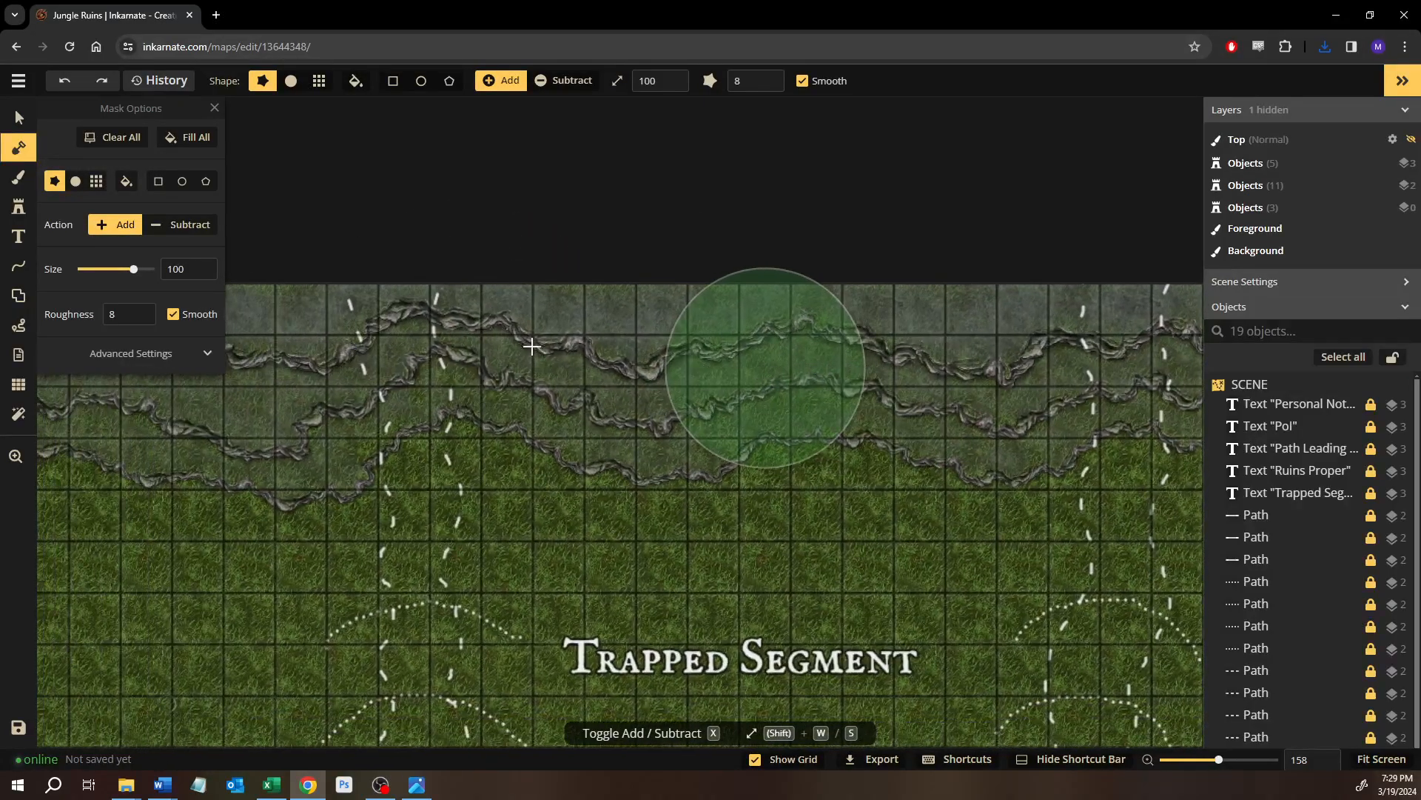
Select the northernmost cliff line and open its nodes for editing.
click(22, 296)
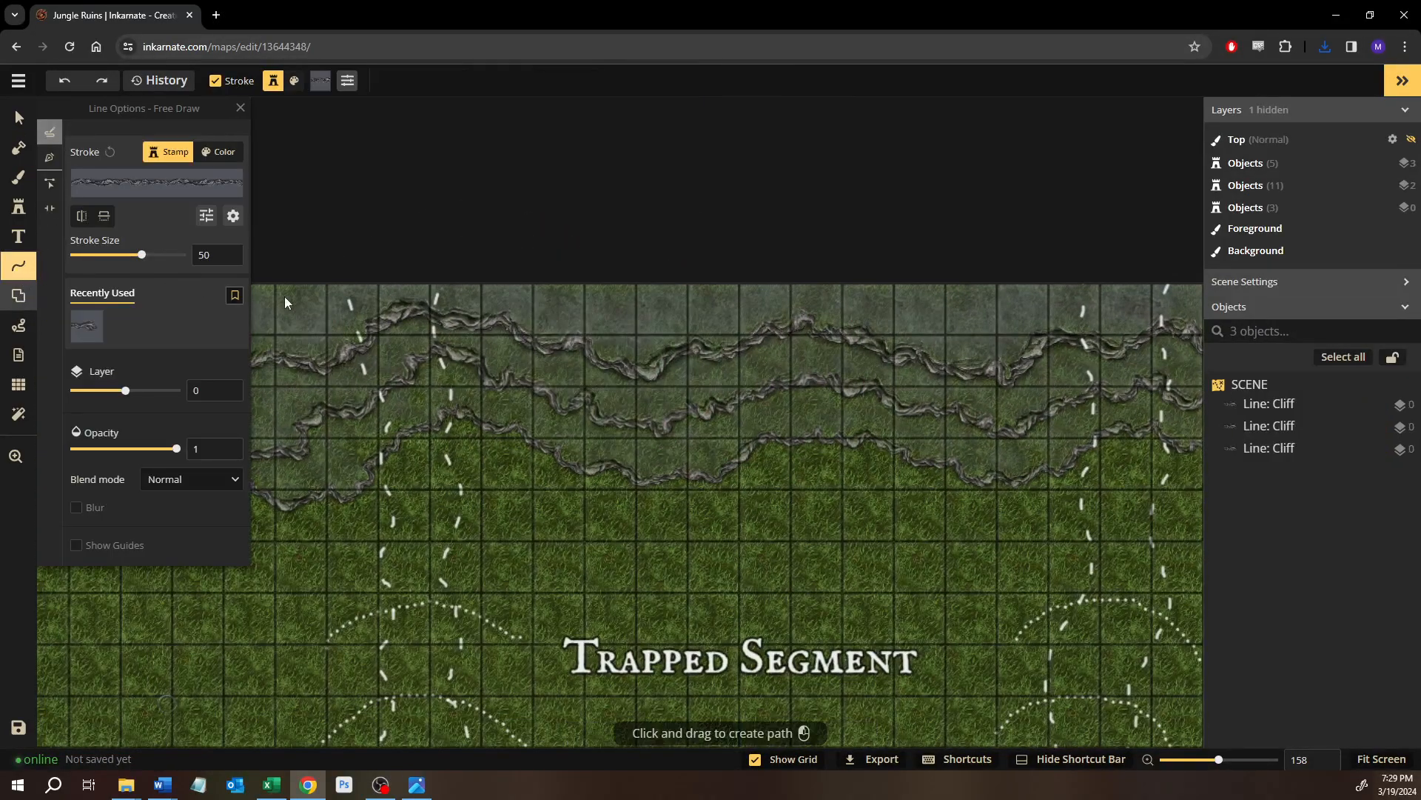
click(8, 117)
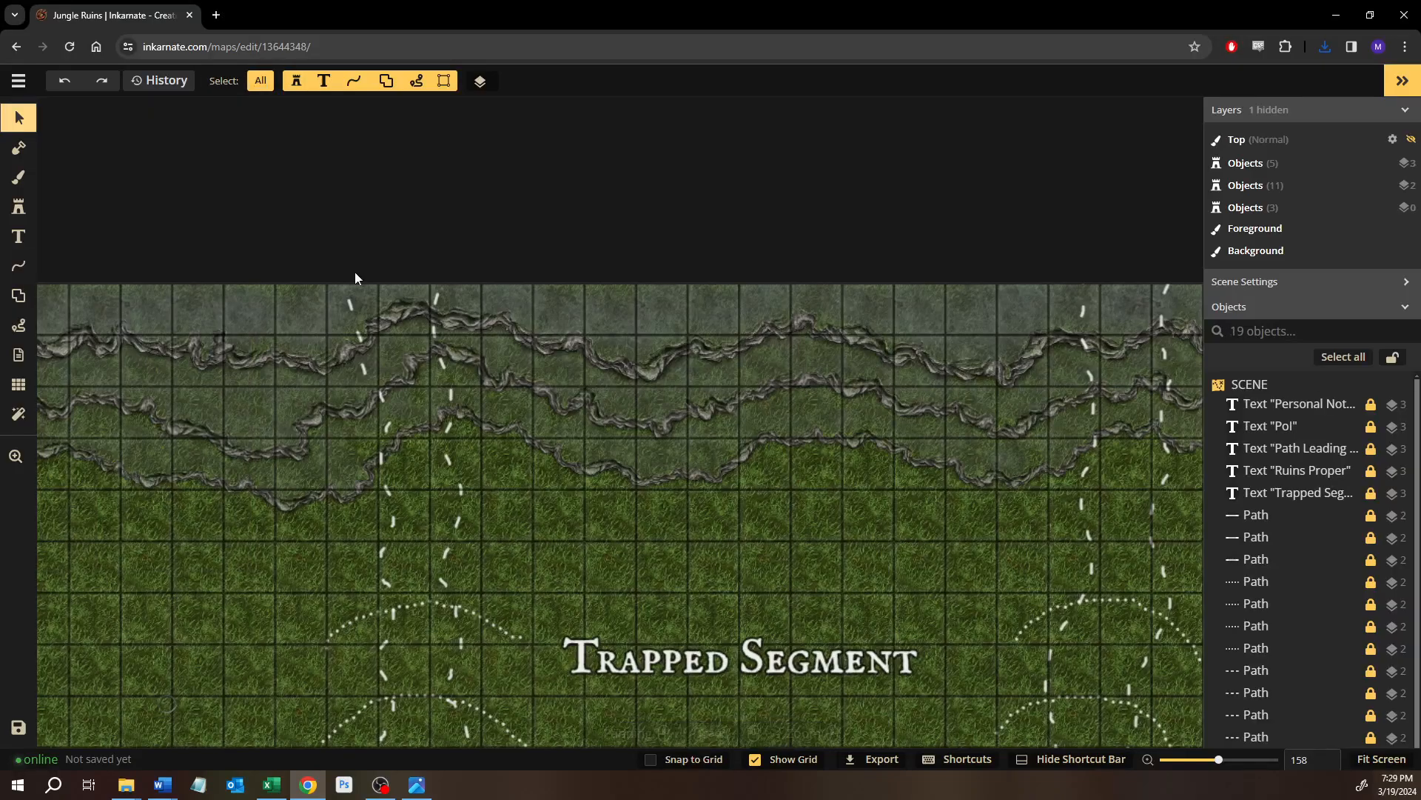
click(610, 361)
drag(610, 361, 770, 417)
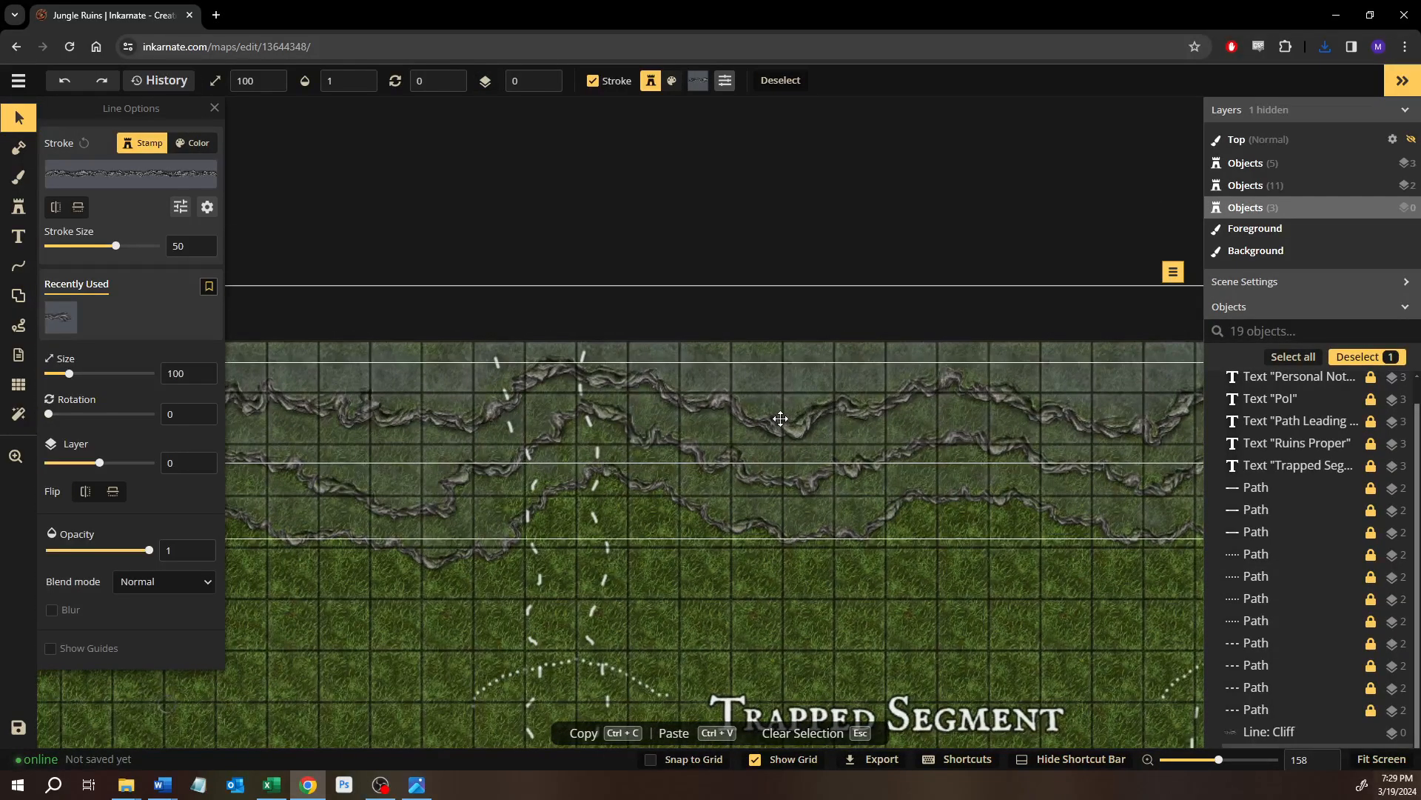
right_click(753, 368)
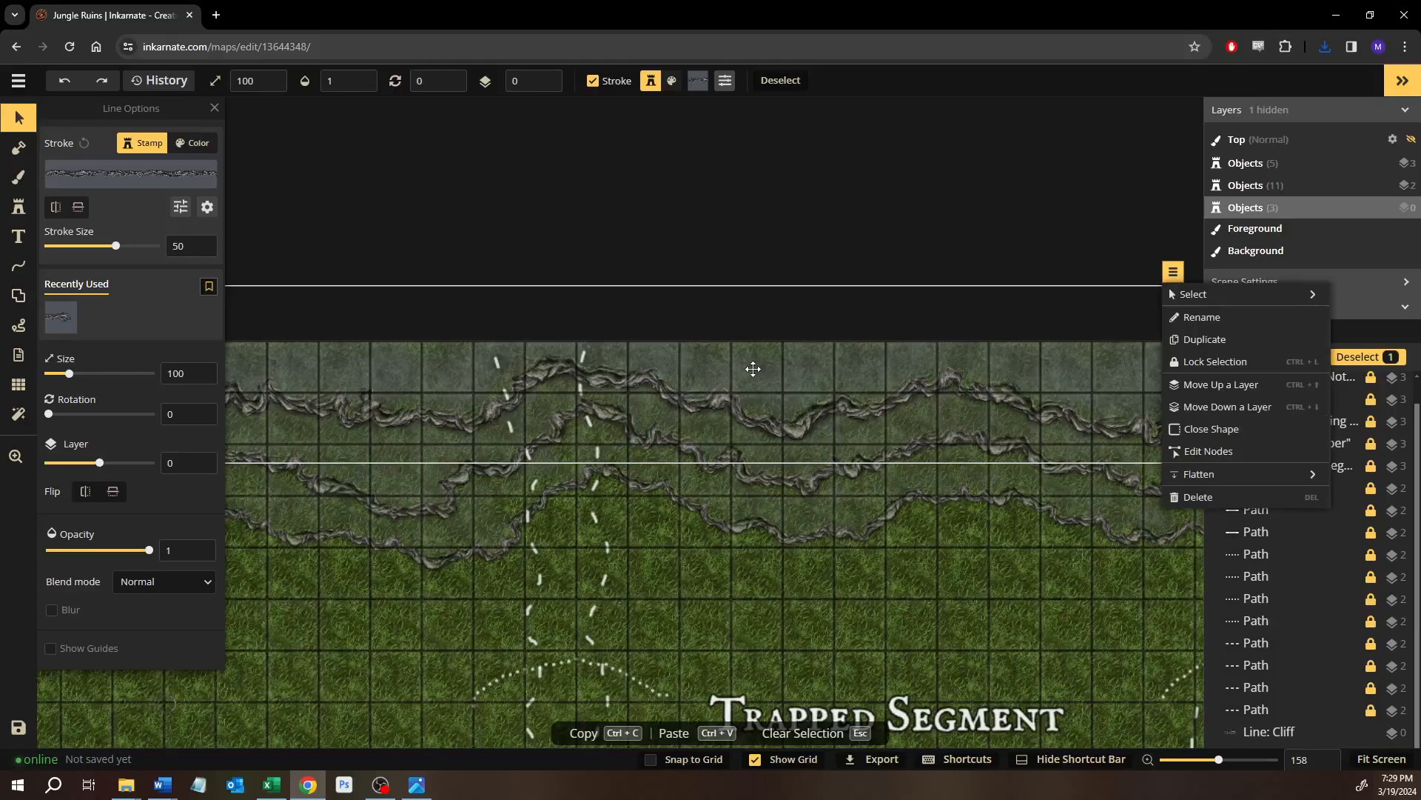
click(1214, 451)
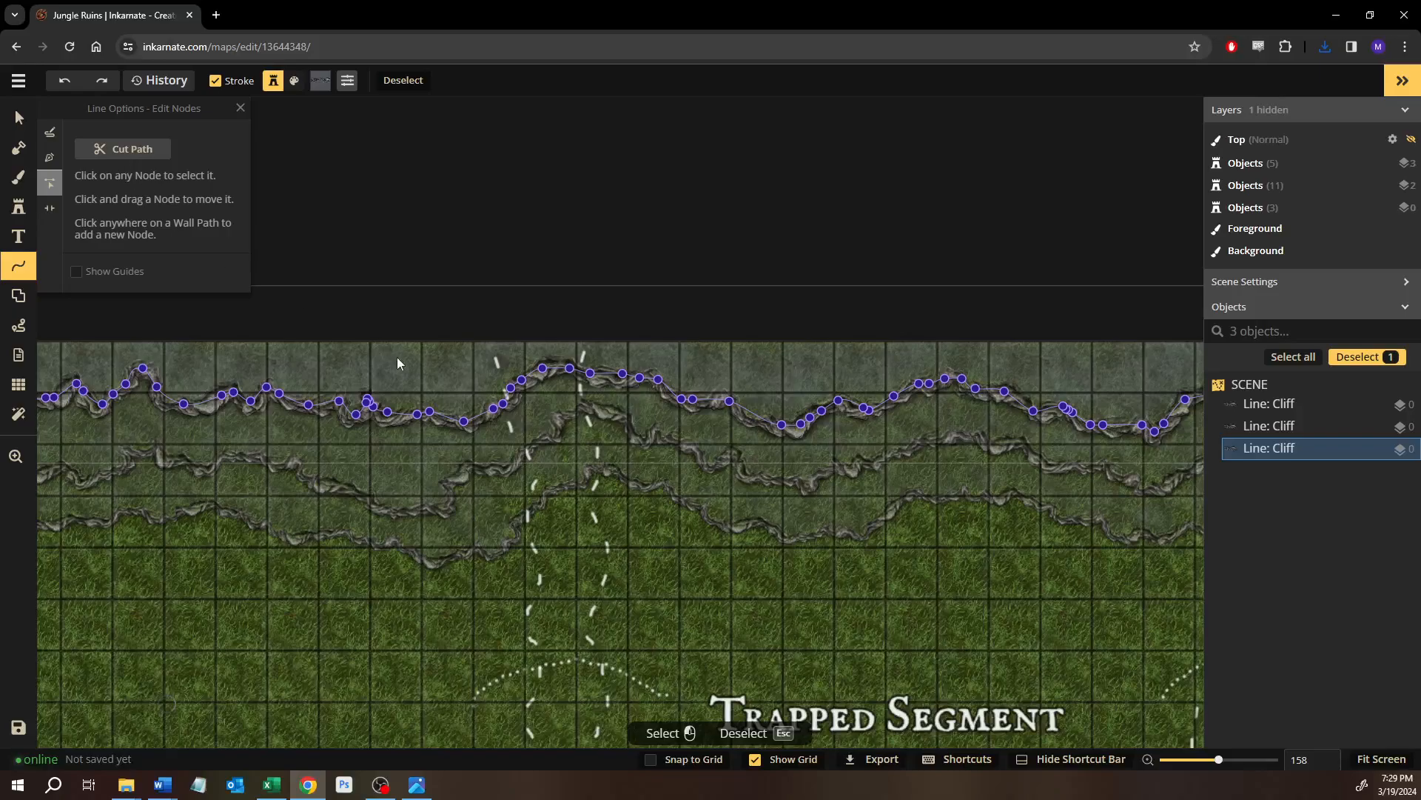
Cut the northernmost cliff line at two neighbouring edges between the dashed trail lines to open a gap.
scroll(504, 408, up, 8)
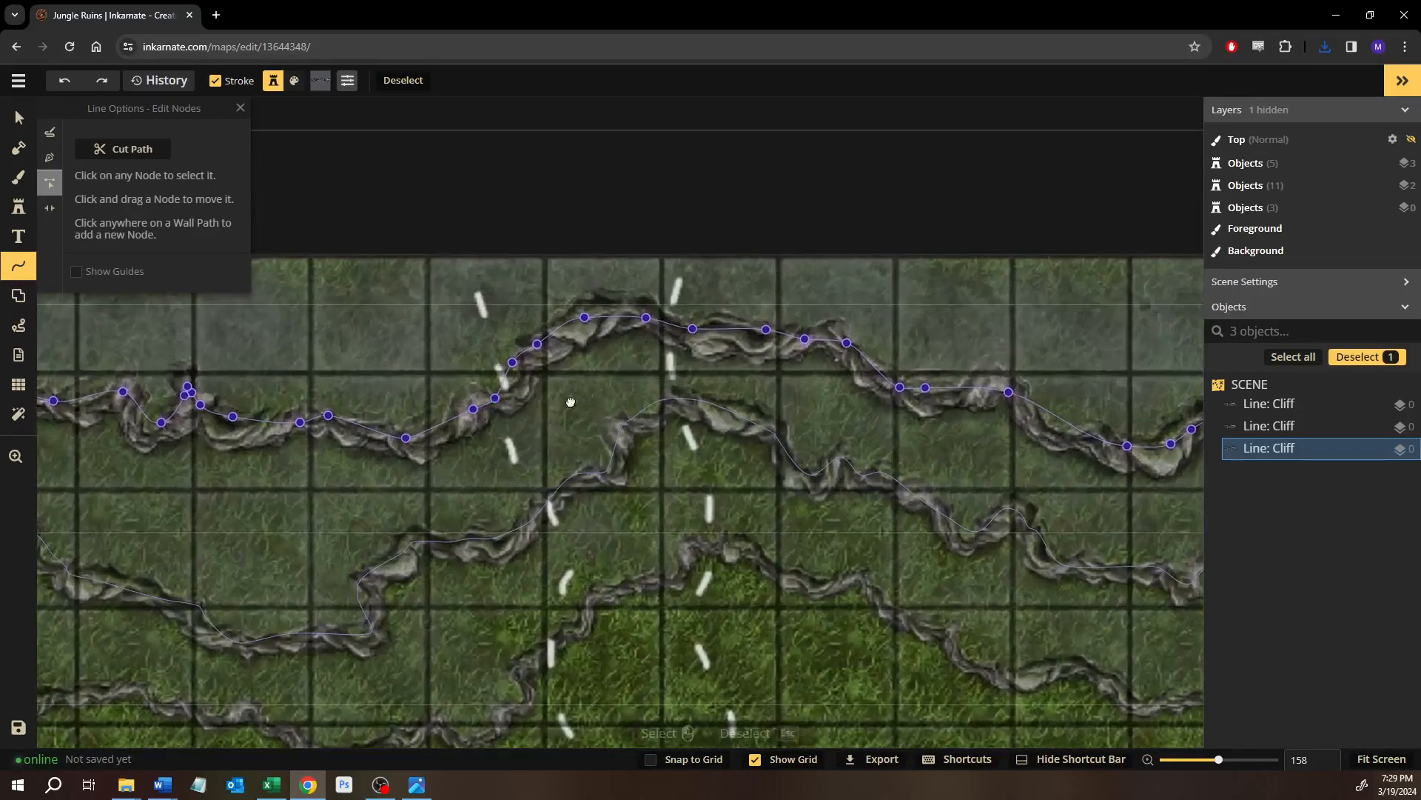
scroll(514, 466, up, 2)
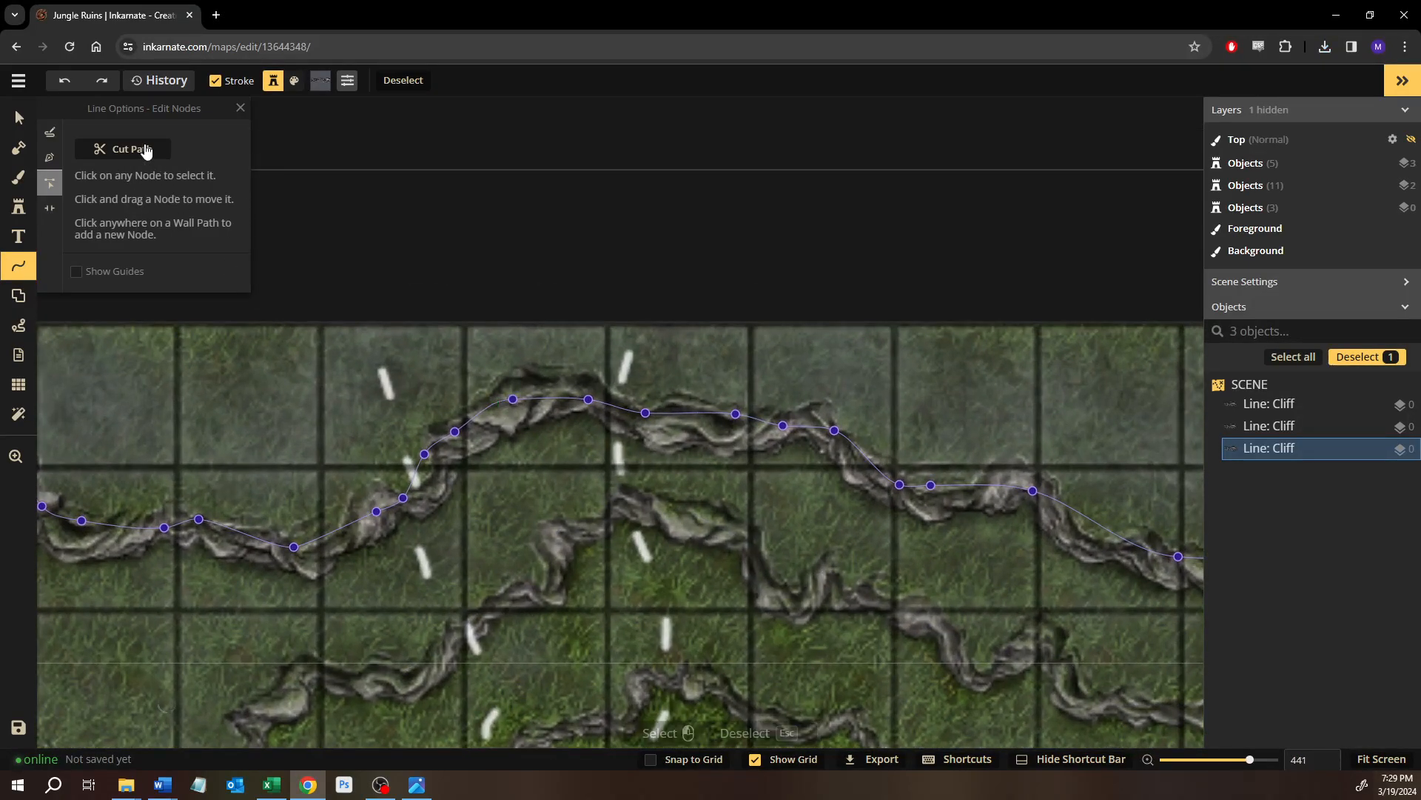
click(123, 149)
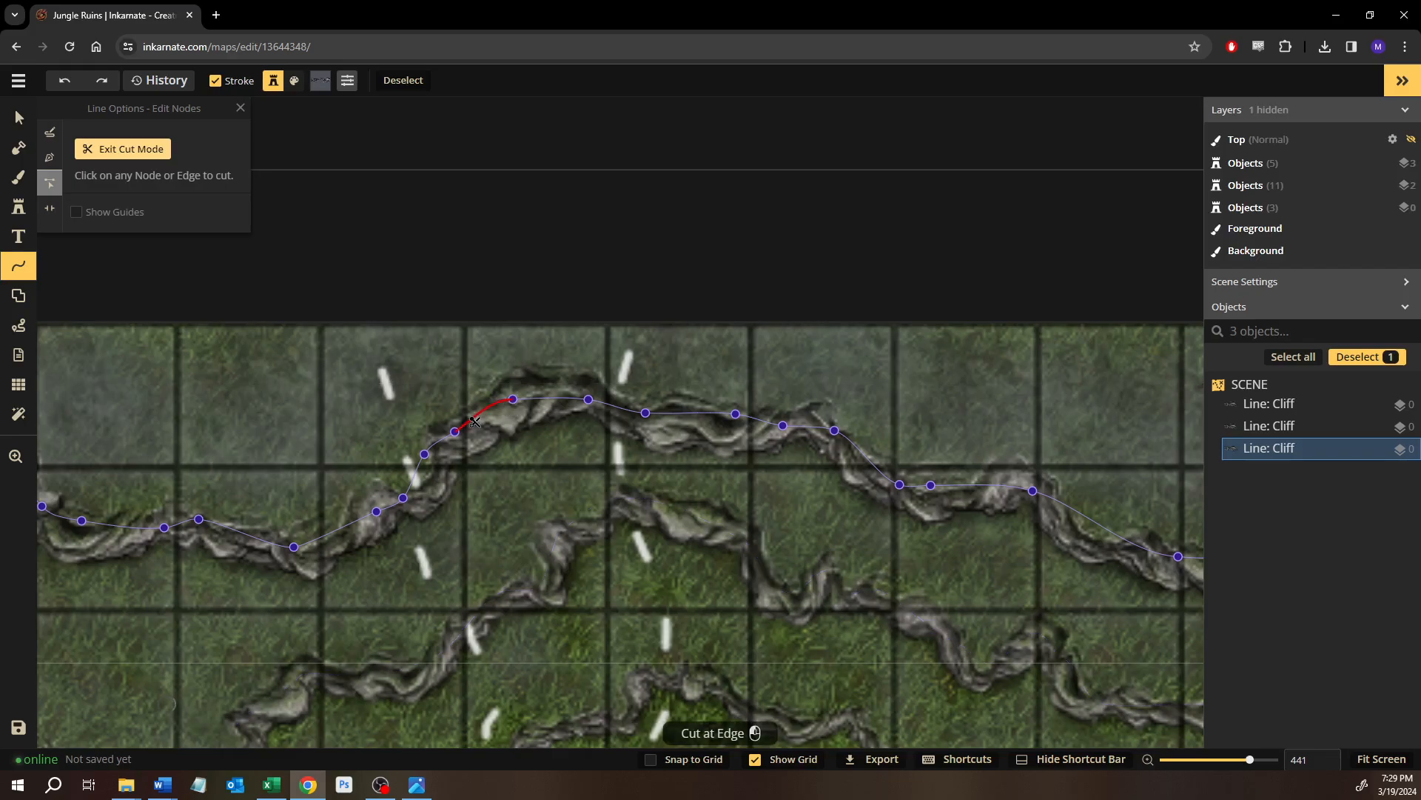
click(518, 414)
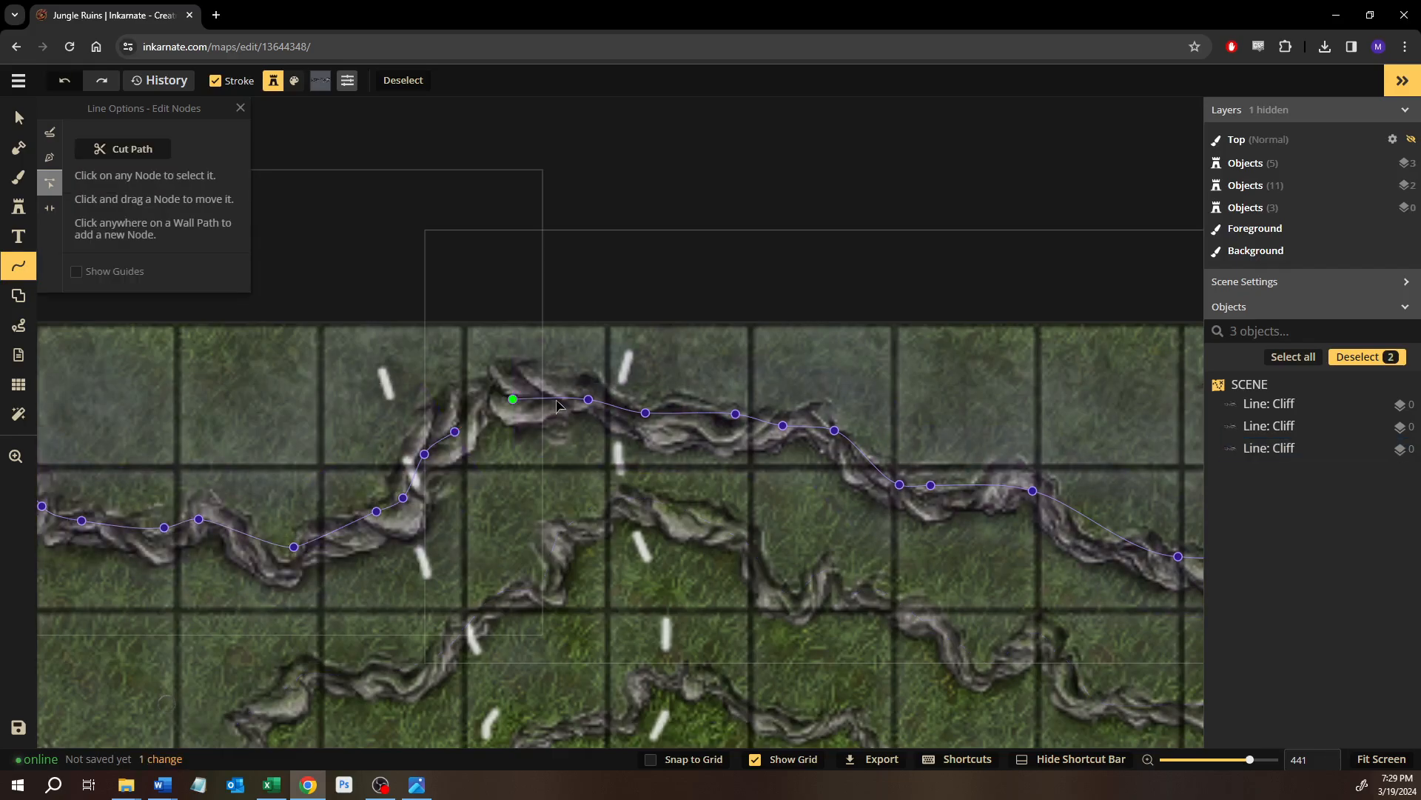
key(c)
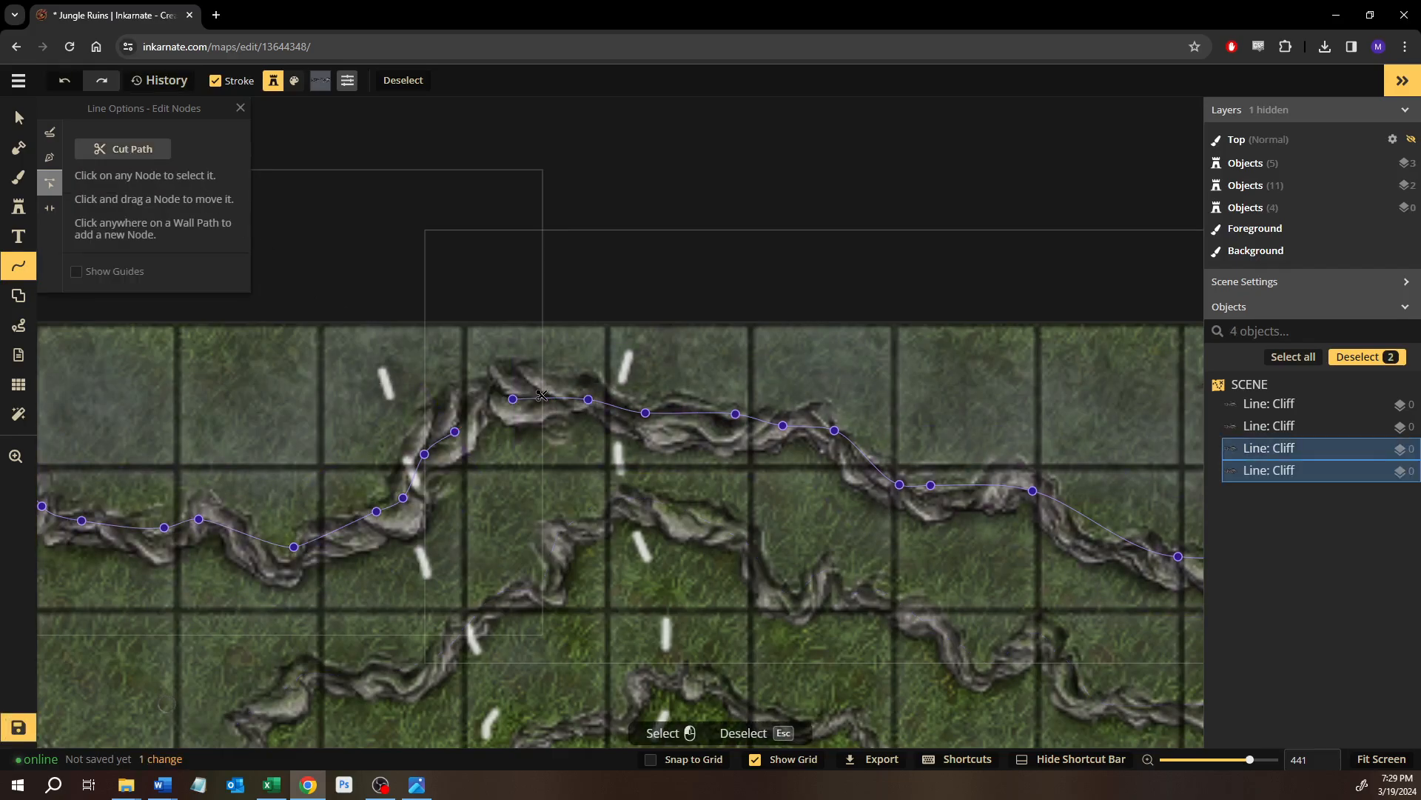
click(548, 401)
Cut the last edge off the western piece of the northernmost cliff line to widen the gap.
click(574, 505)
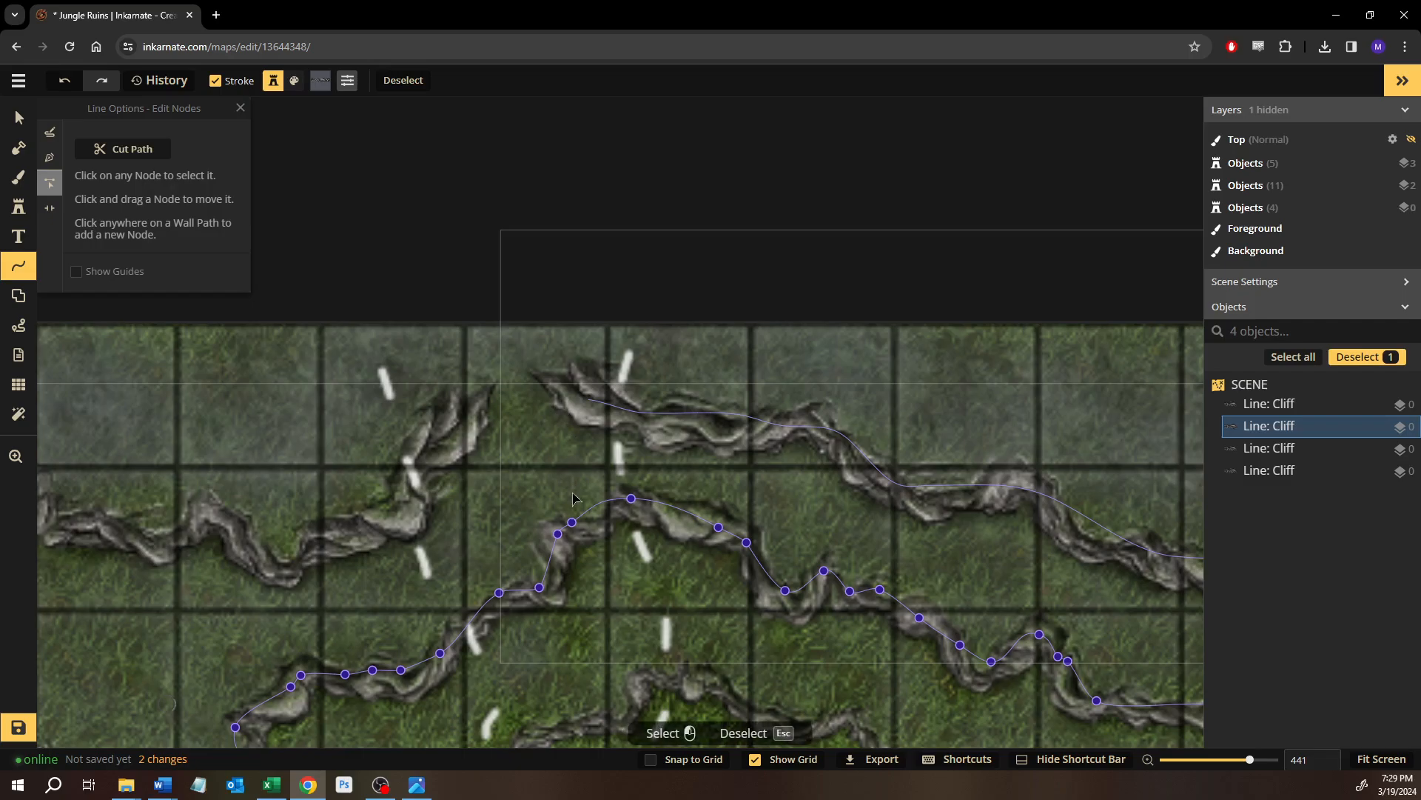
drag(544, 634, 131, 214)
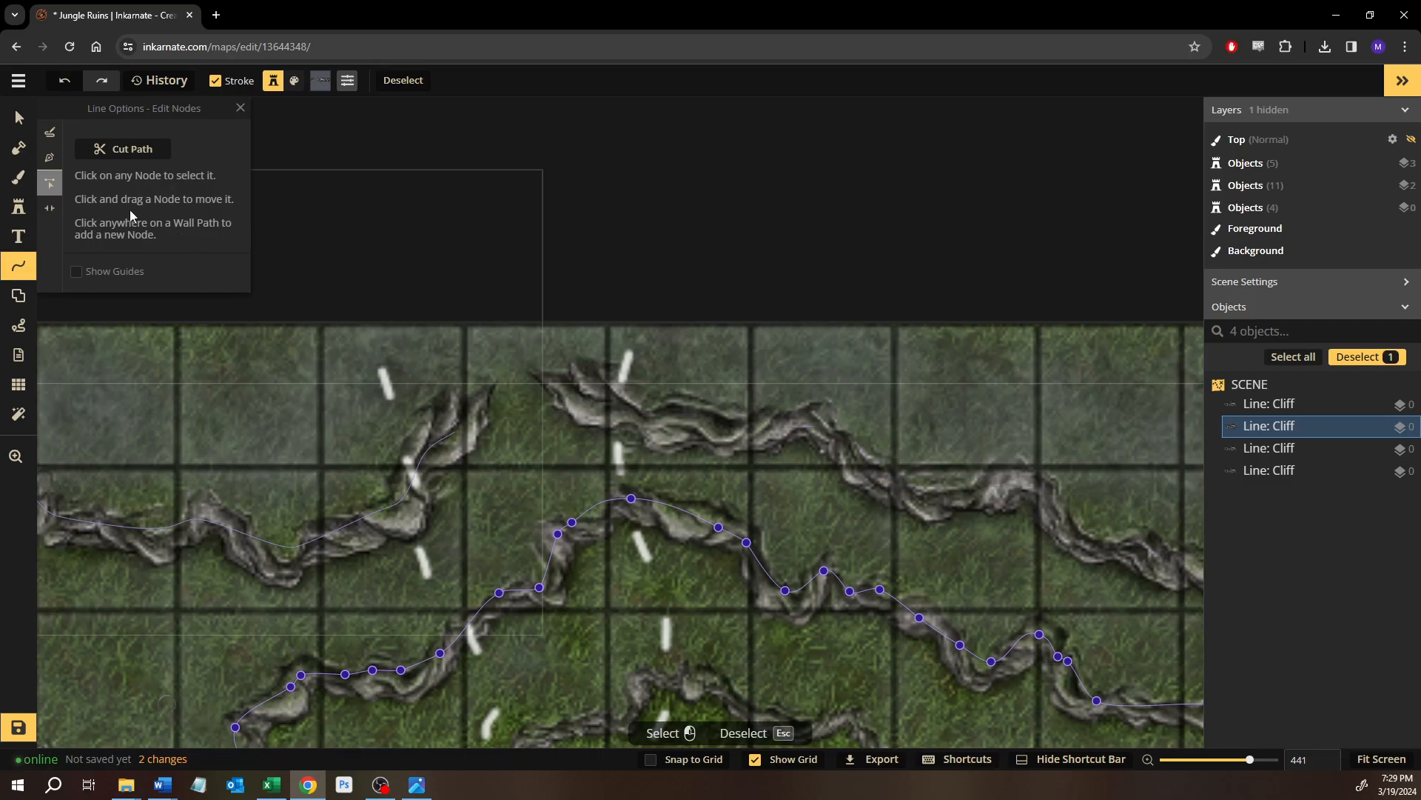
click(106, 156)
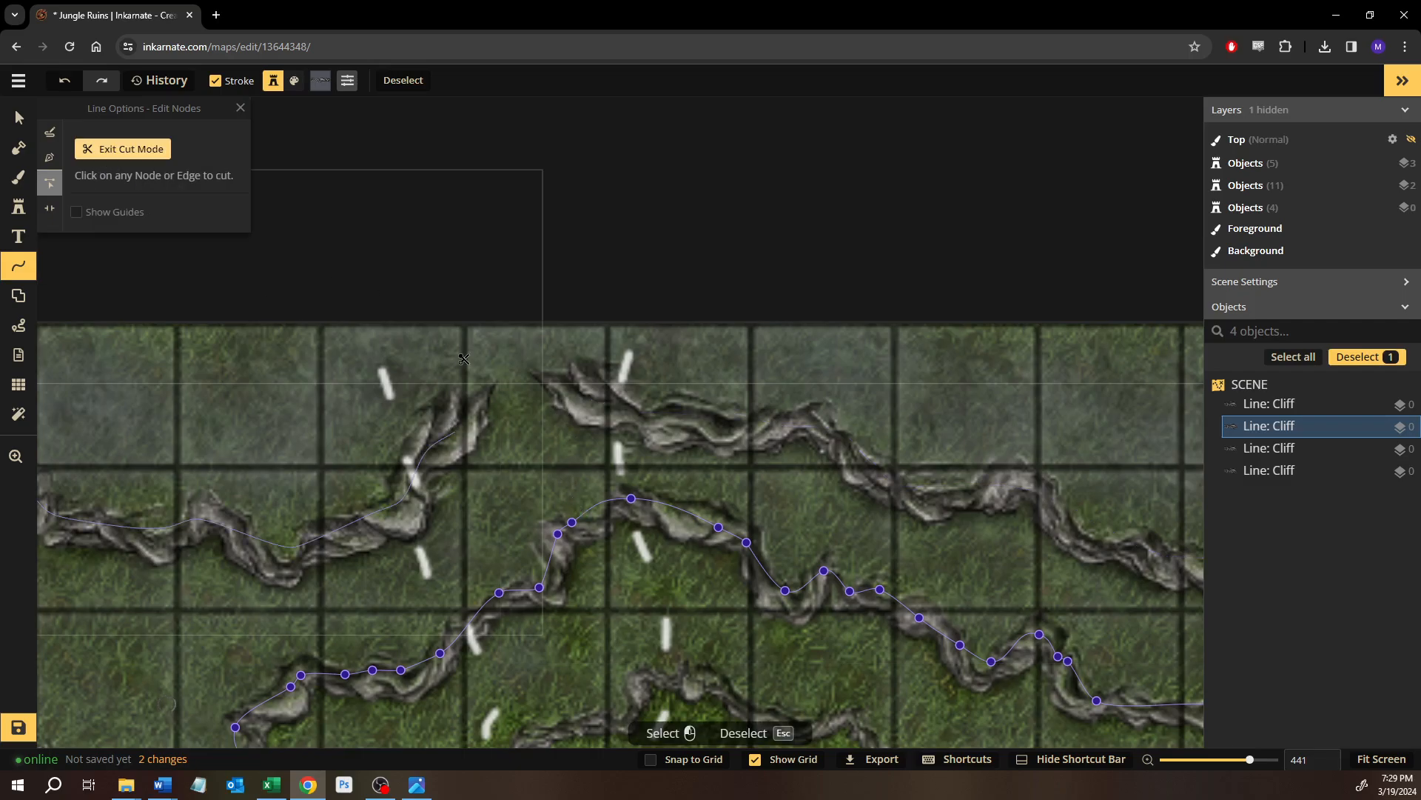
click(441, 439)
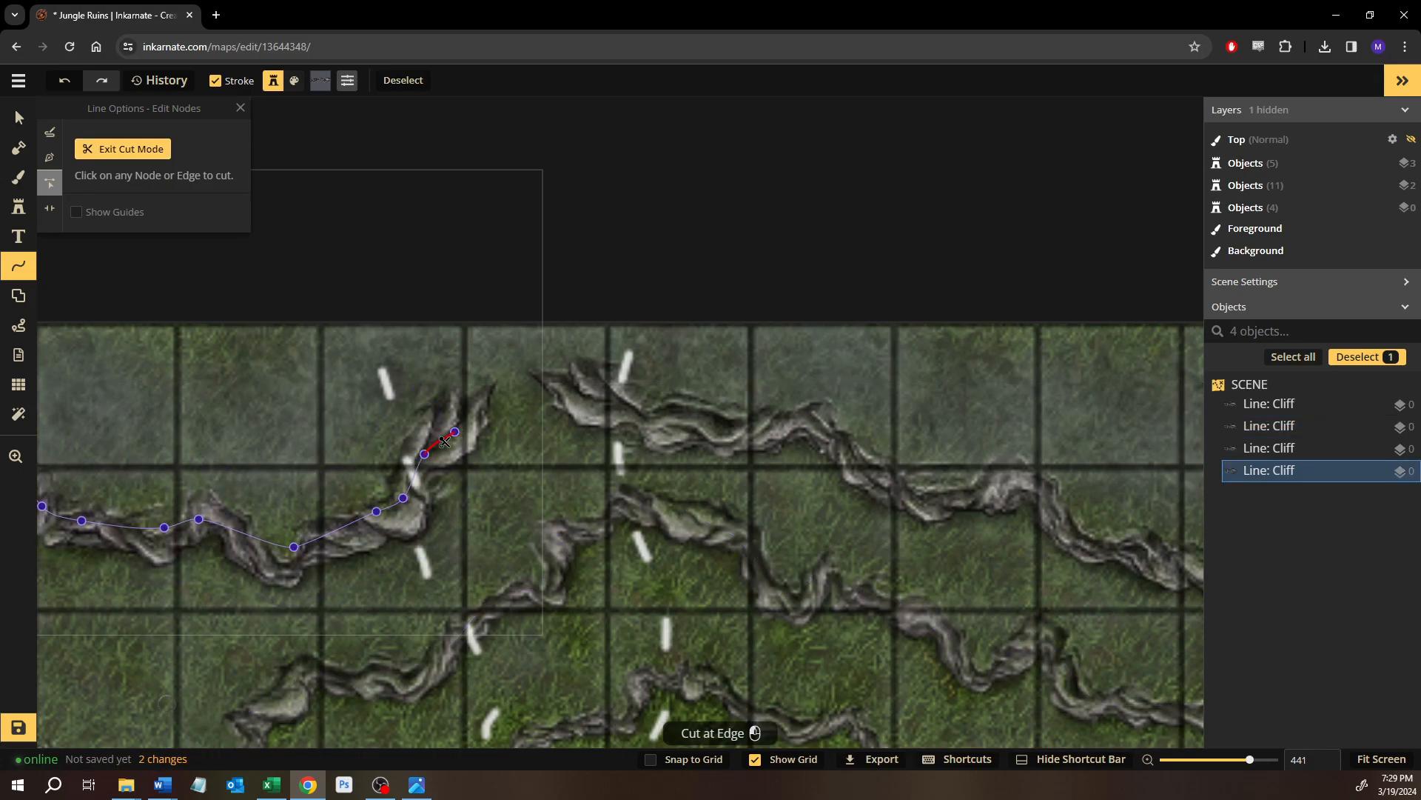
click(448, 438)
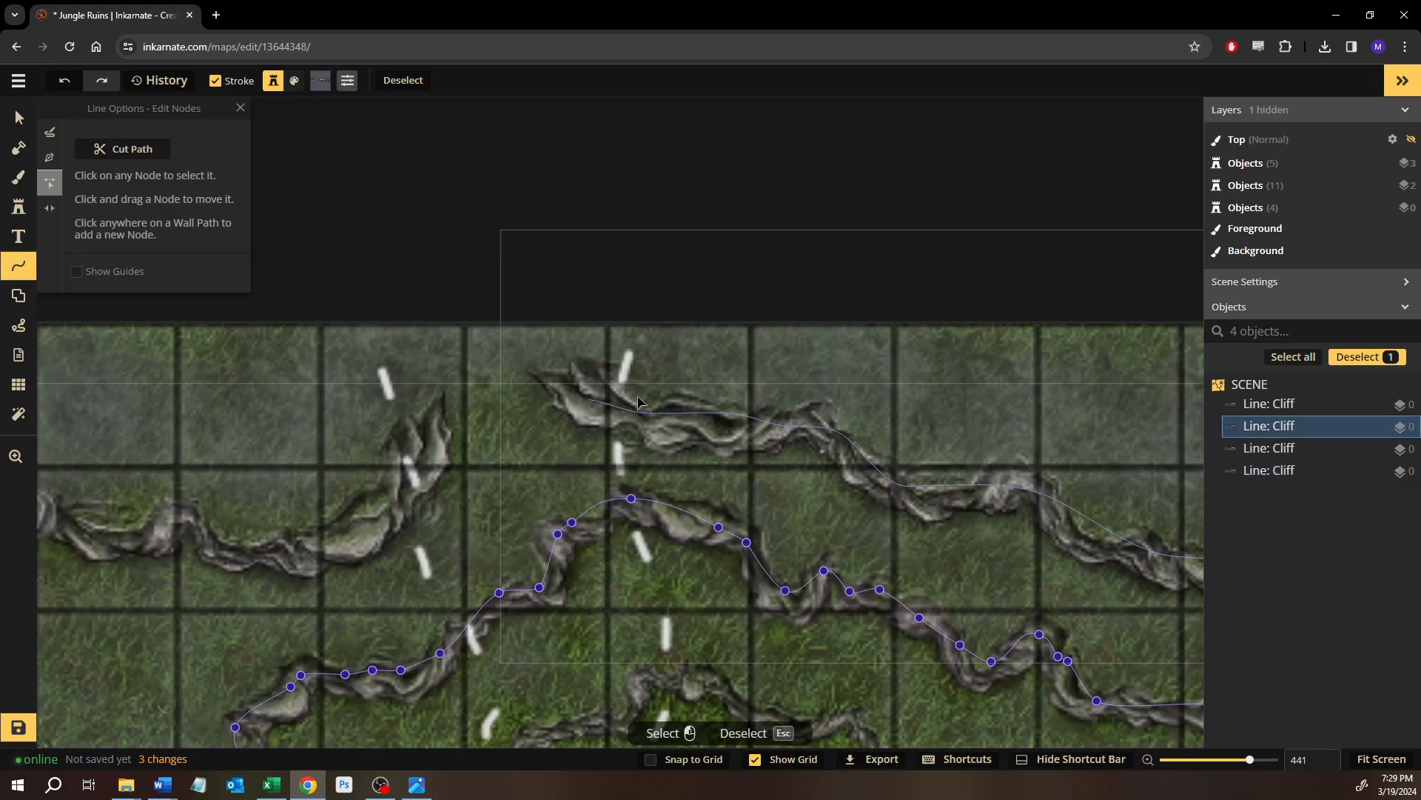
Select the eastern piece of the cut cliff line and leave path cutting for the Select tool.
click(646, 416)
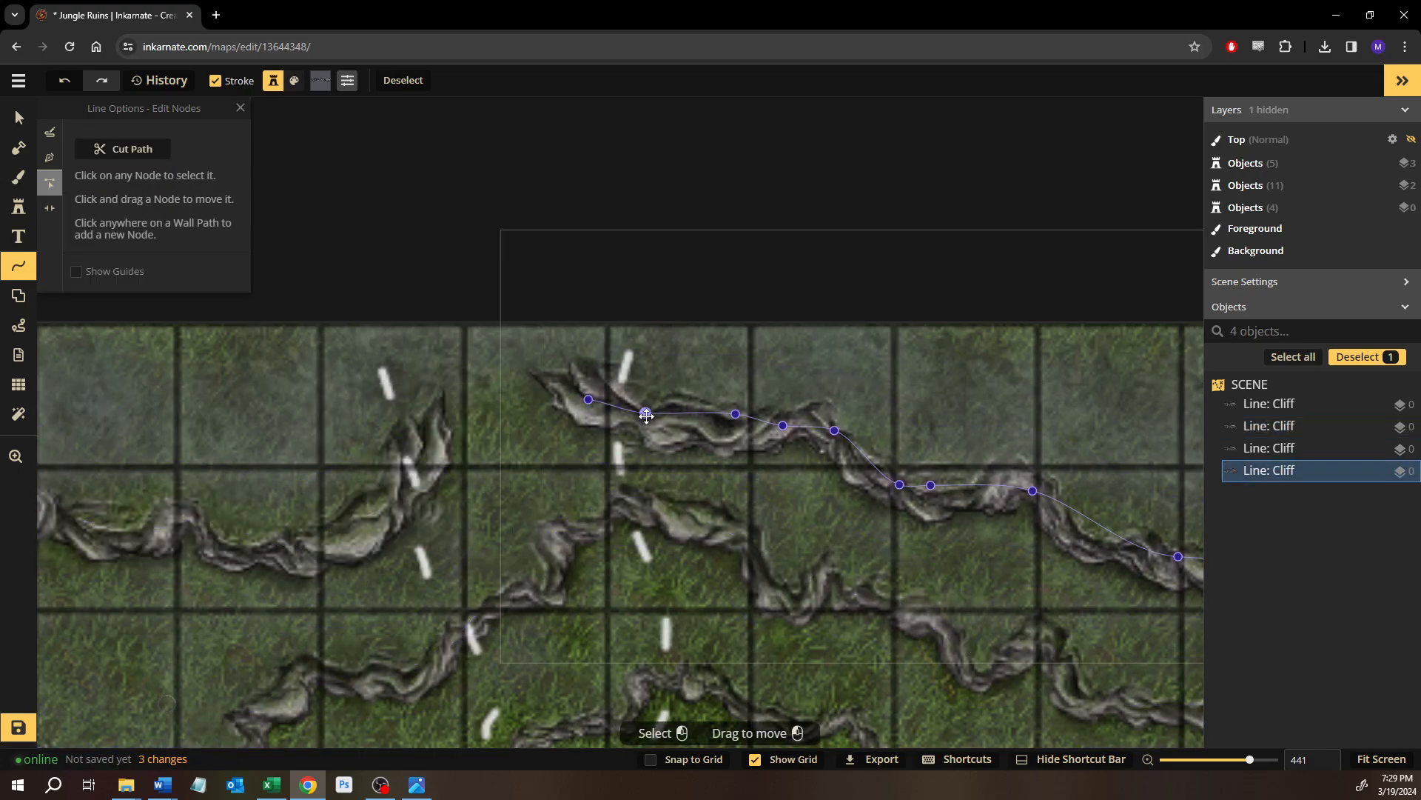
click(118, 149)
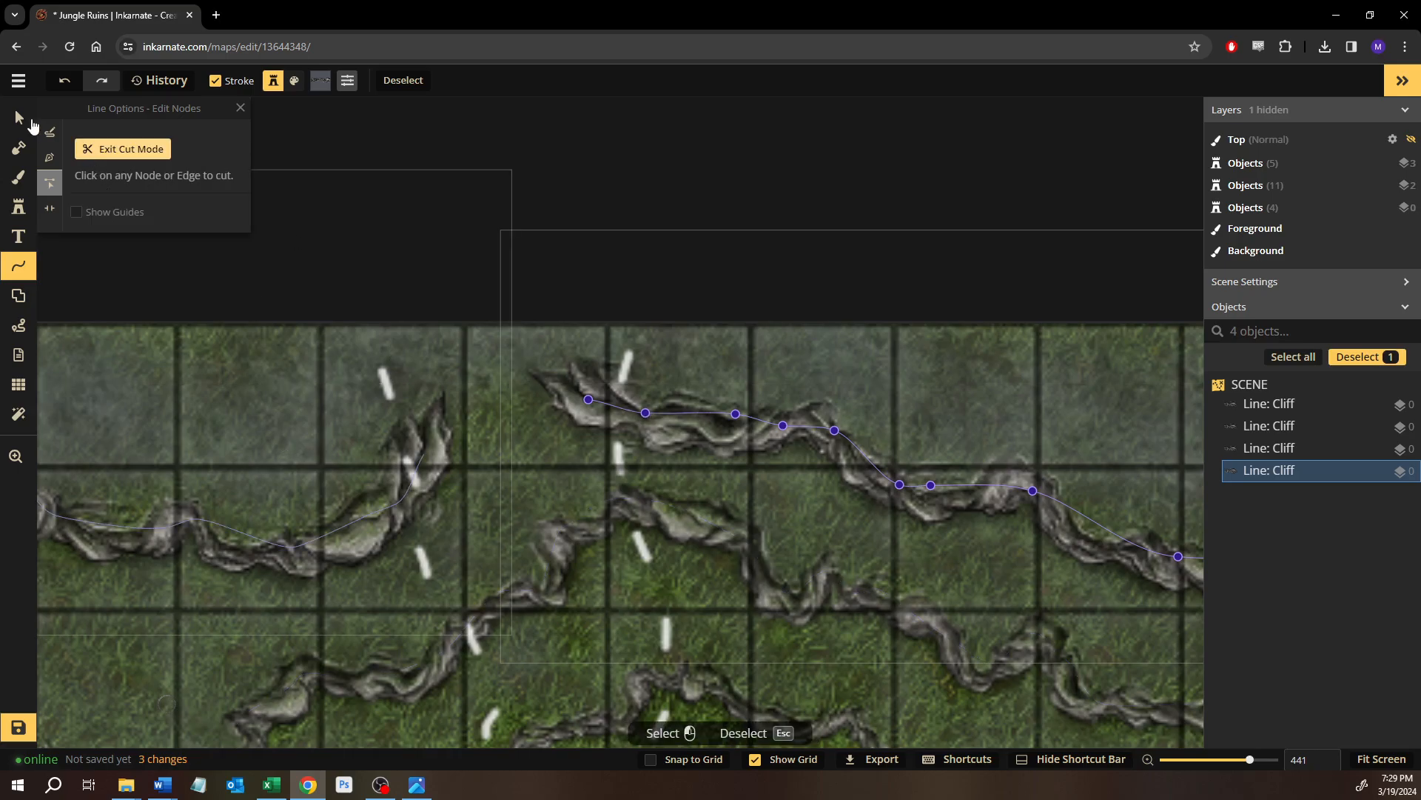
key(v)
Examine the cut cliff line's two pieces and the dashed trails running south past the Trapped Segment label.
scroll(442, 229, down, 3)
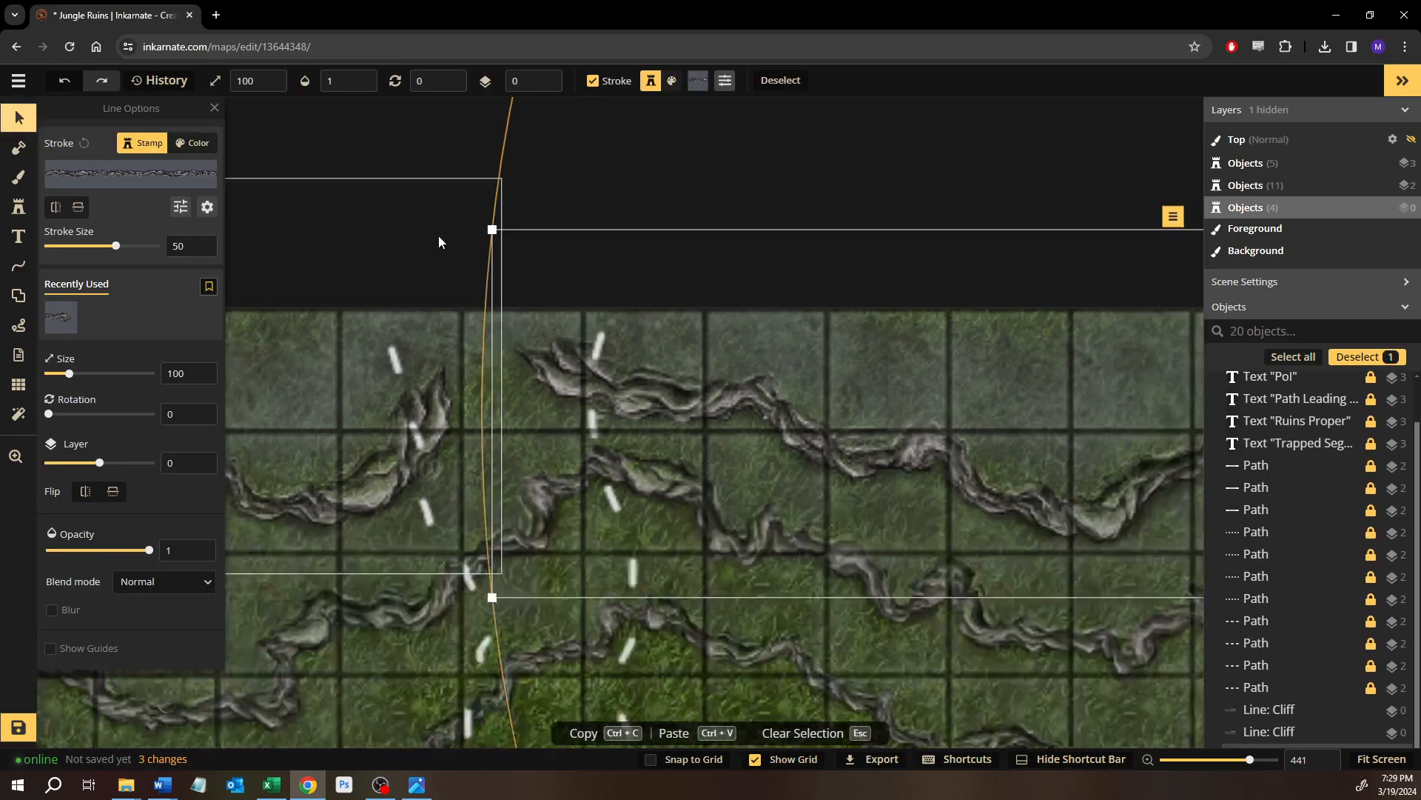
scroll(550, 303, down, 3)
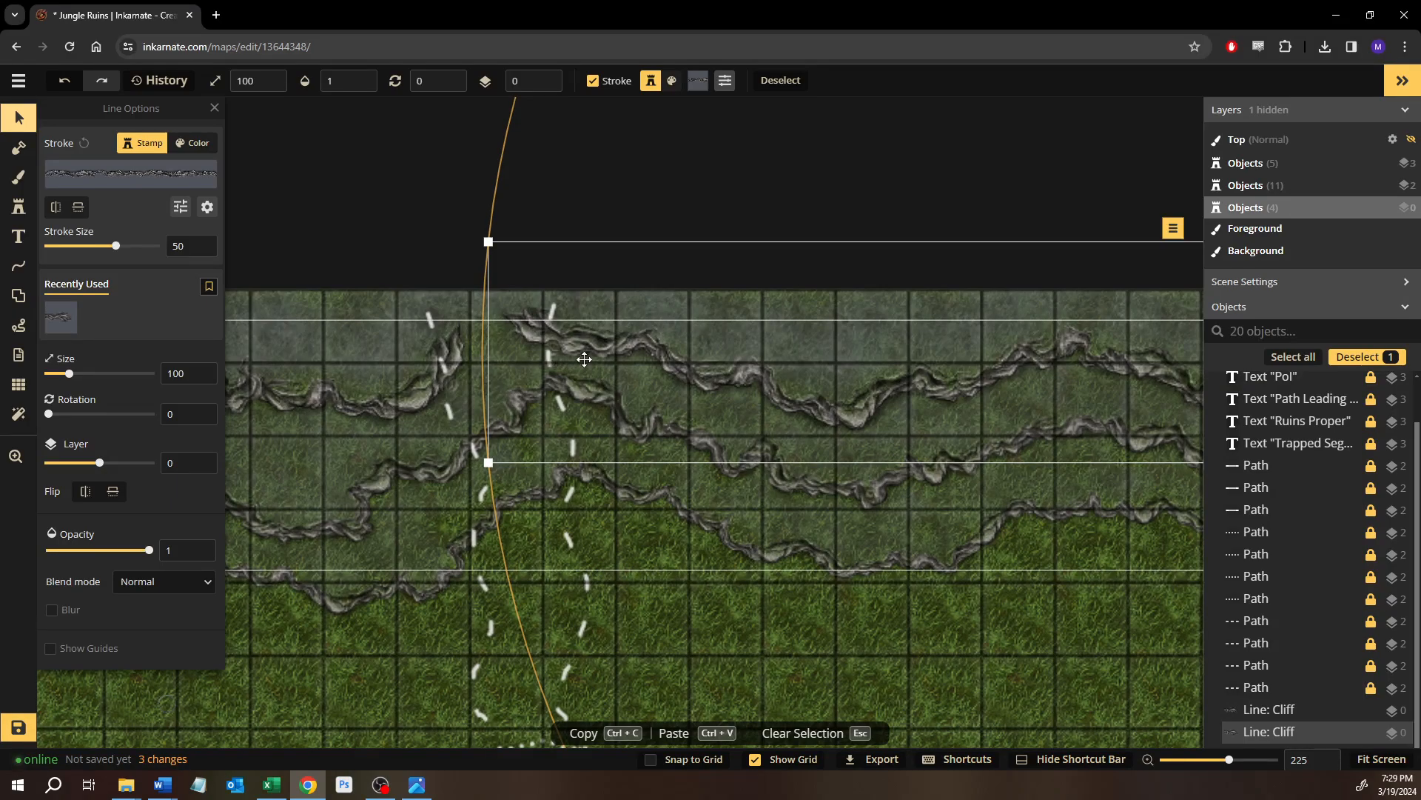
scroll(402, 339, down, 3)
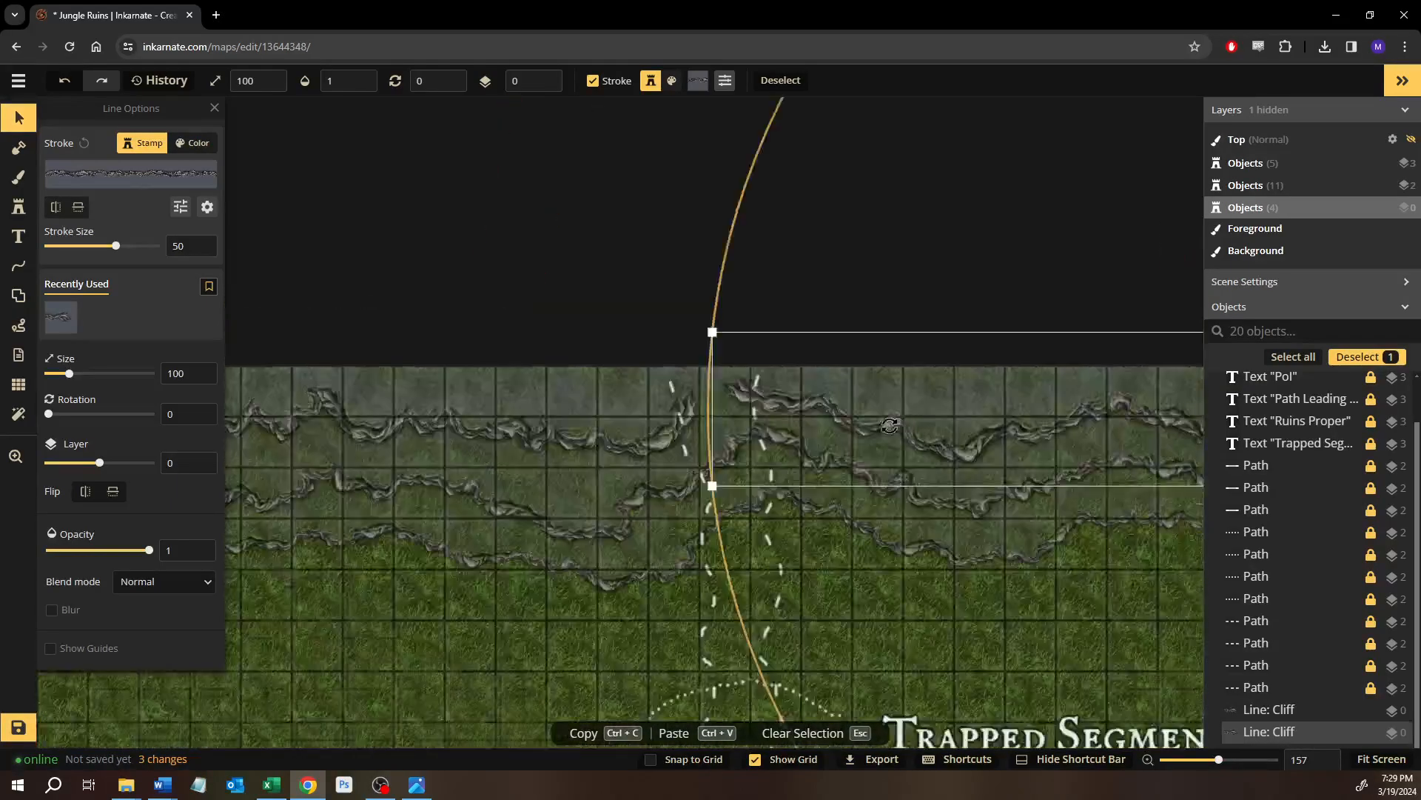
click(609, 428)
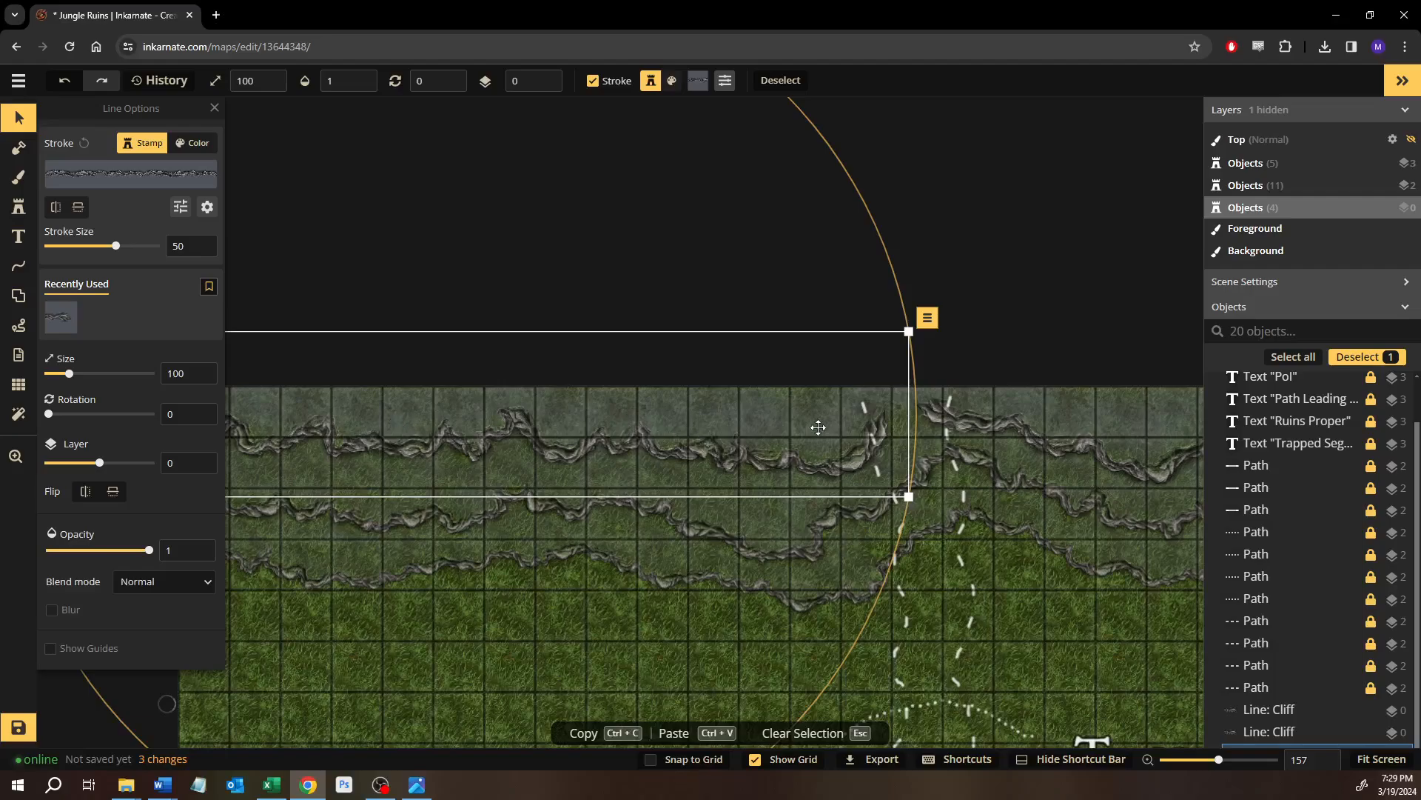
scroll(810, 419, right, 5)
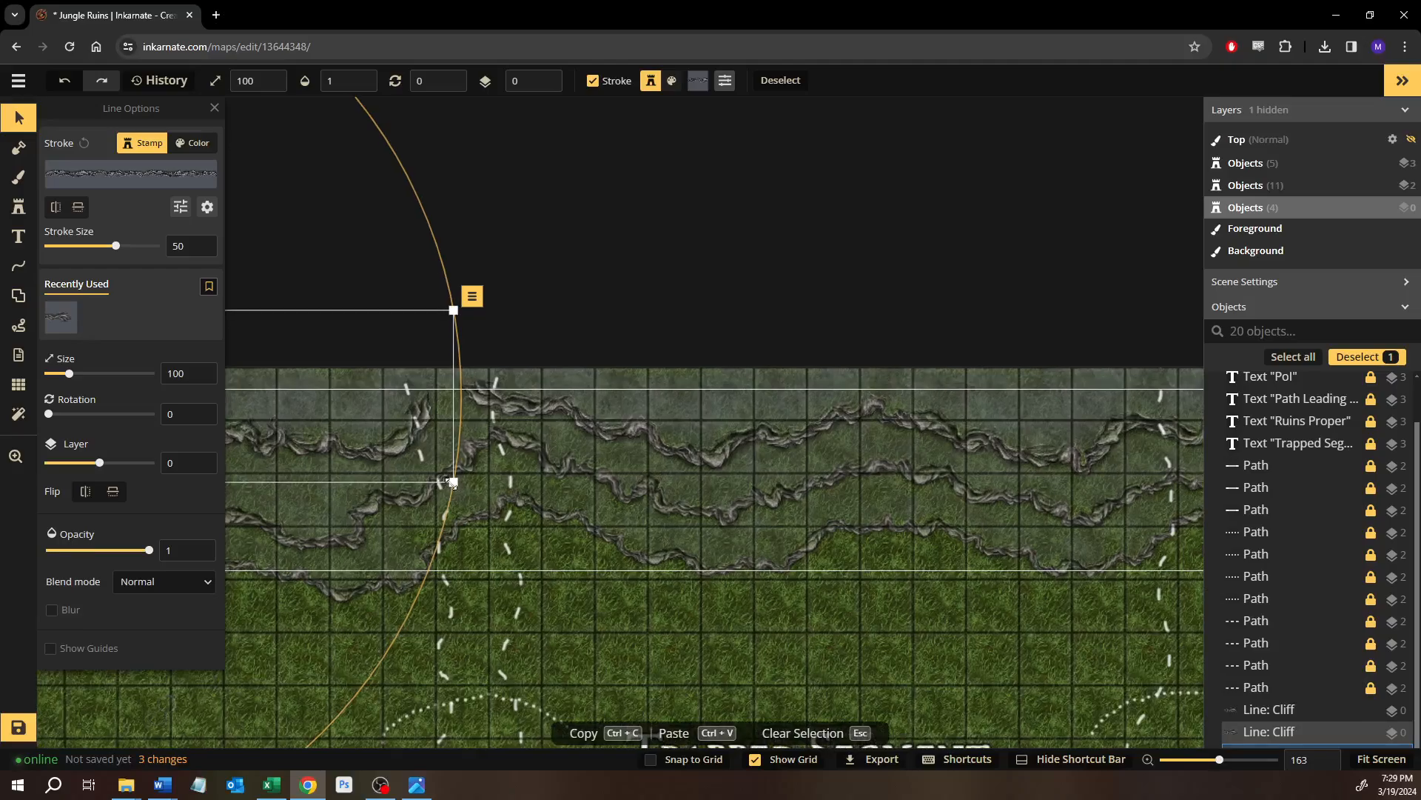
scroll(518, 422, down, 3)
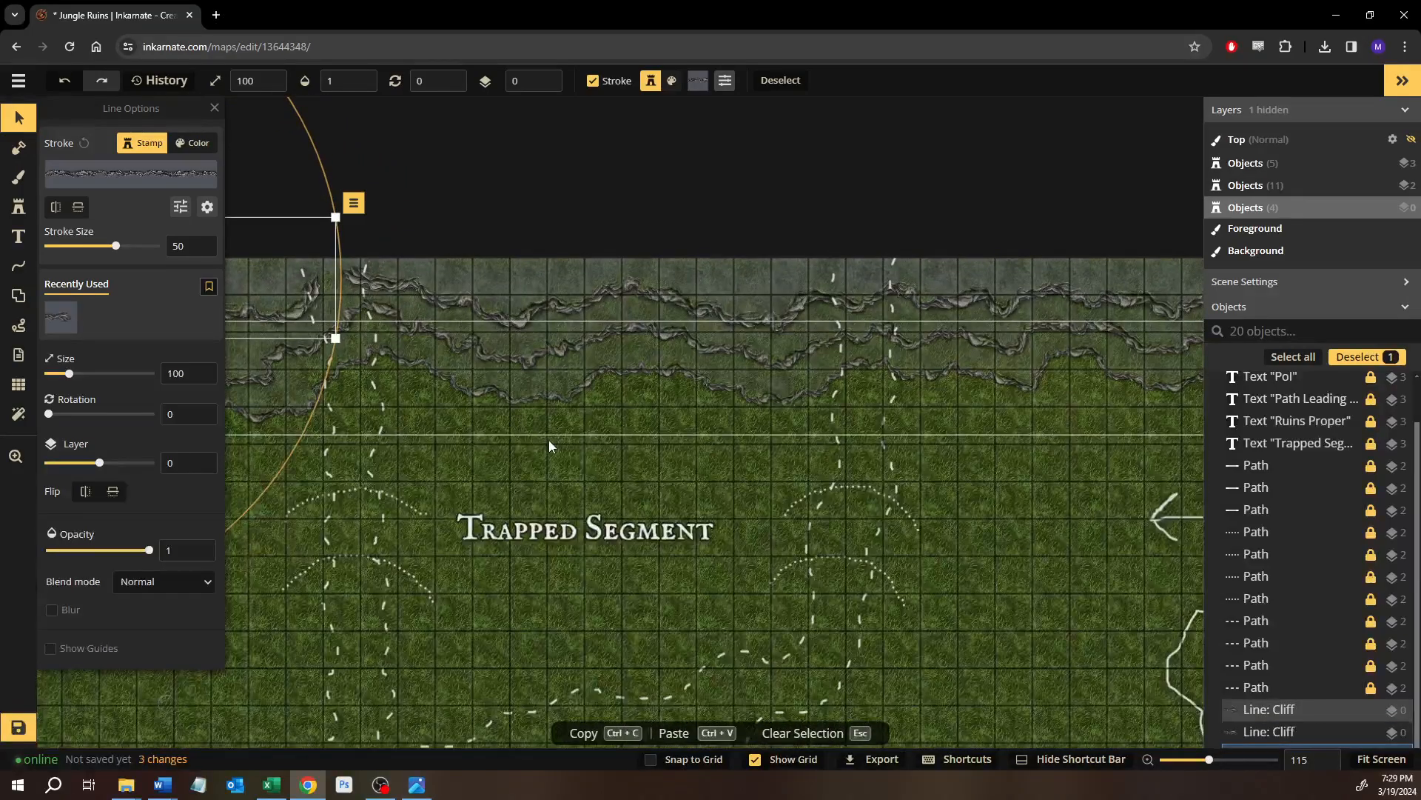
scroll(544, 442, down, 2)
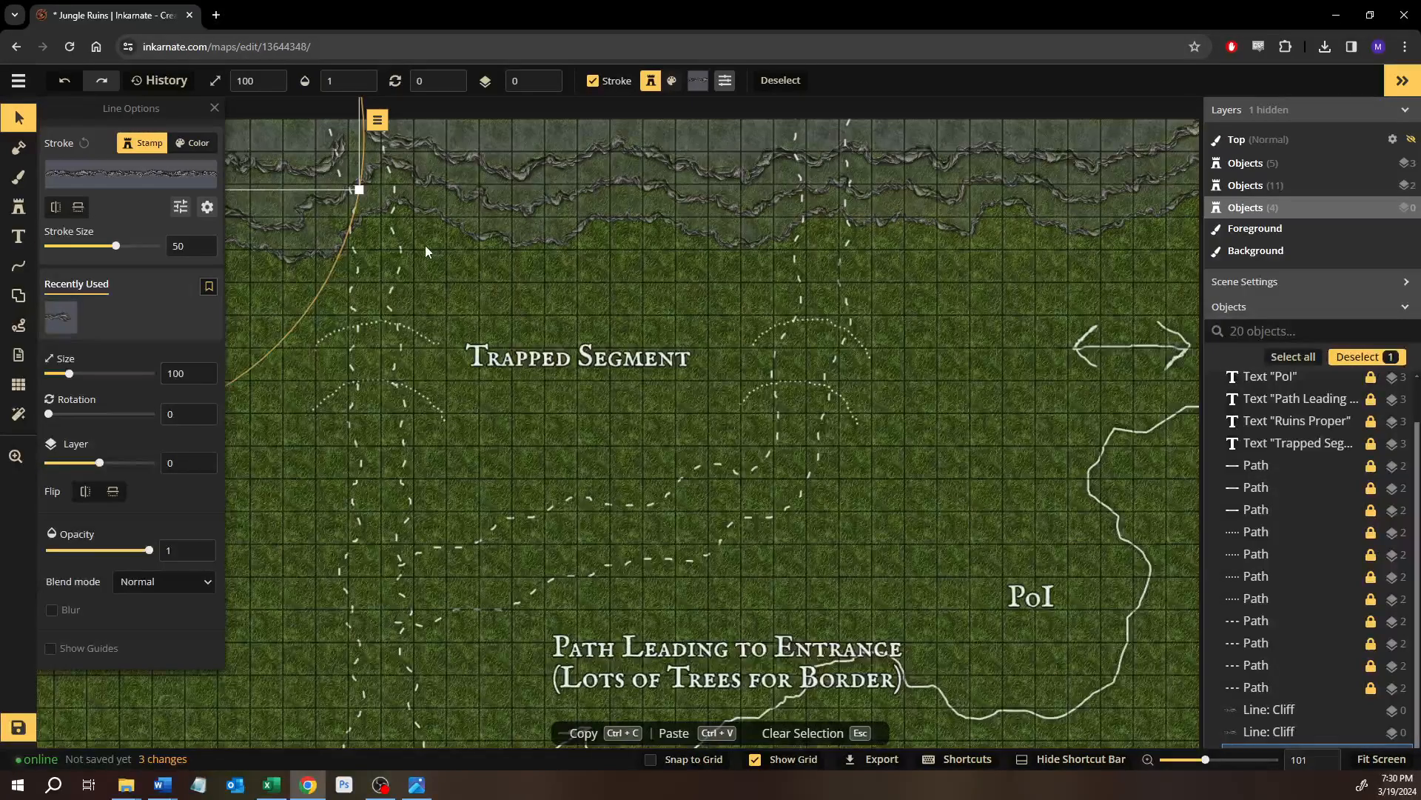
scroll(396, 543, down, 1)
scroll(363, 304, up, 4)
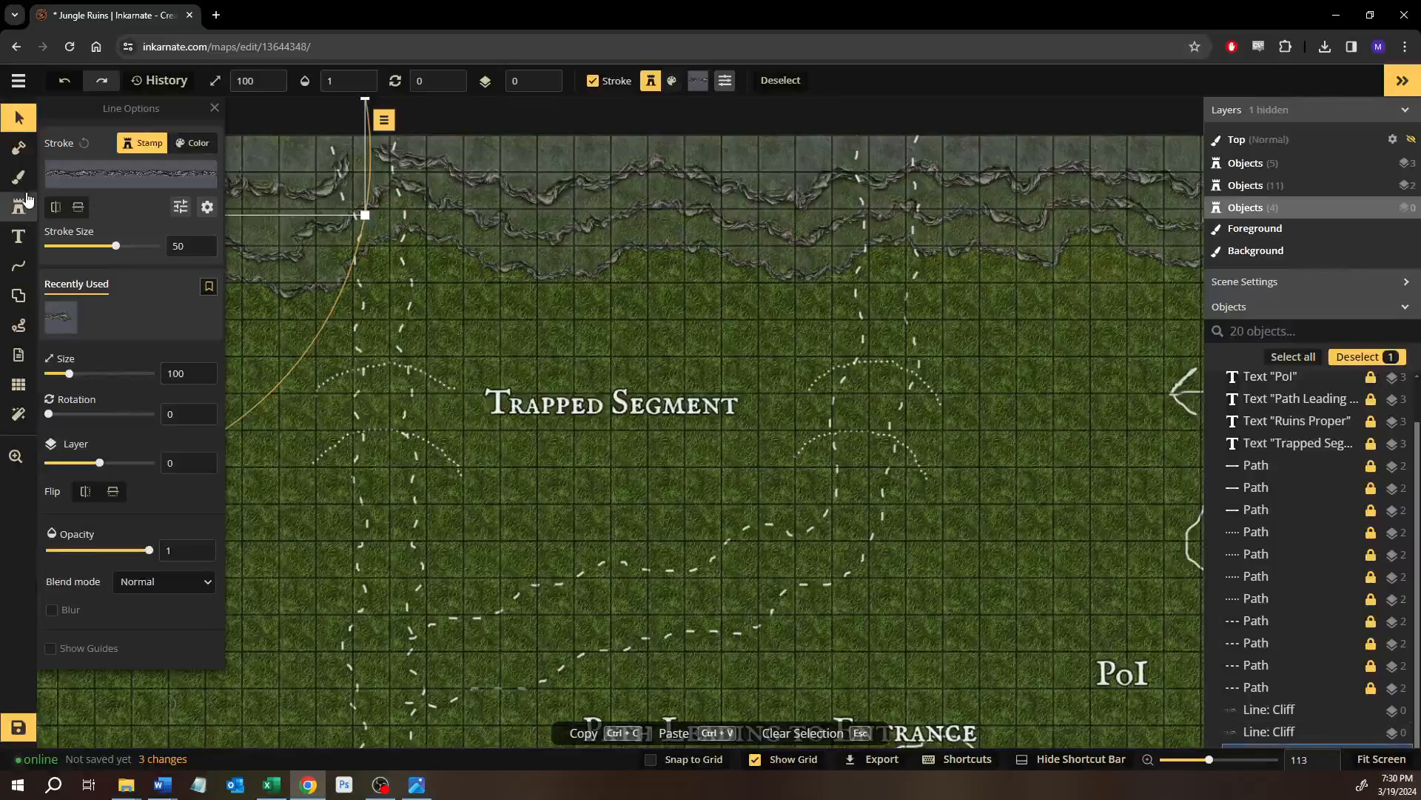
Set up the Mask tool to subtract with a brush size of 30 for the trail at the cliff gap.
key(m)
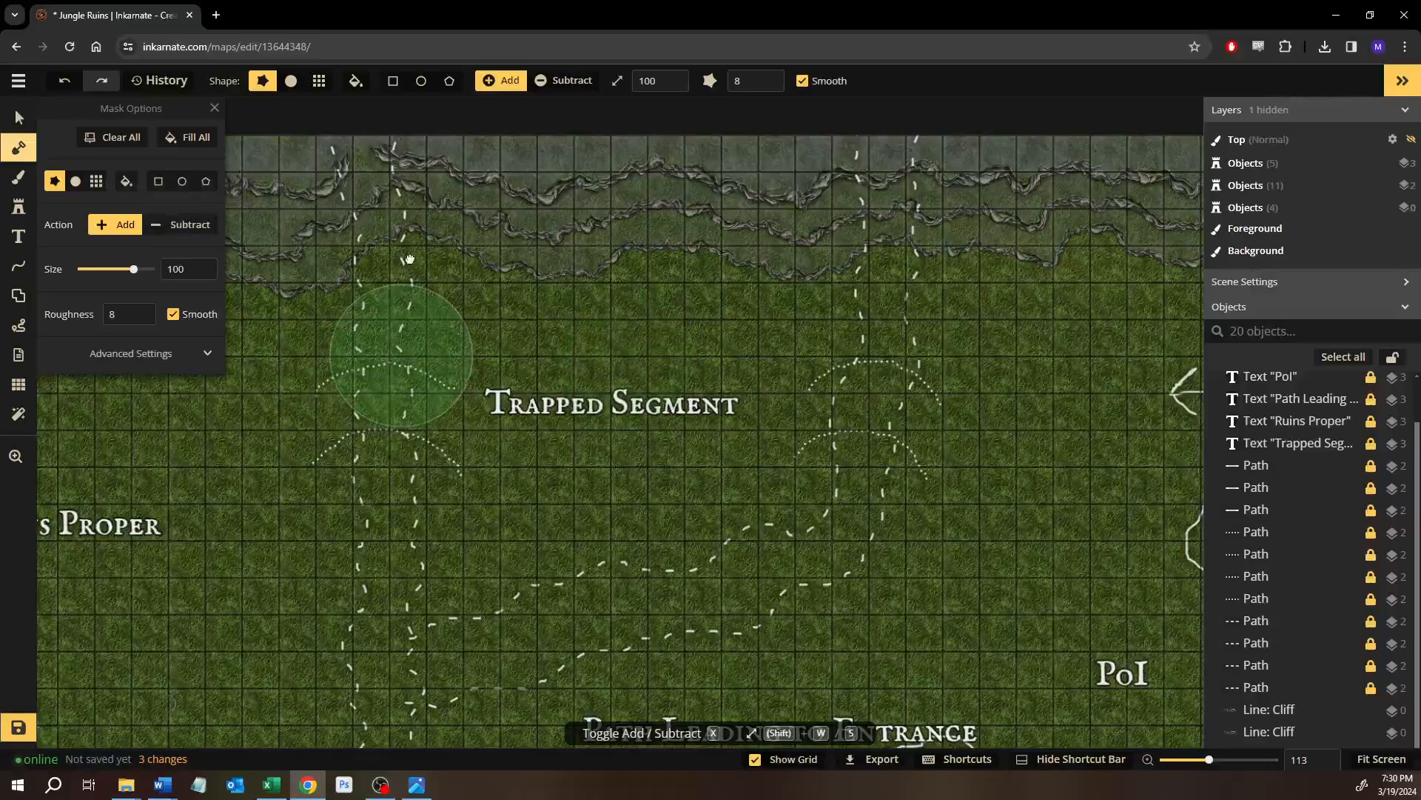
scroll(415, 355, up, 4)
scroll(471, 345, up, 8)
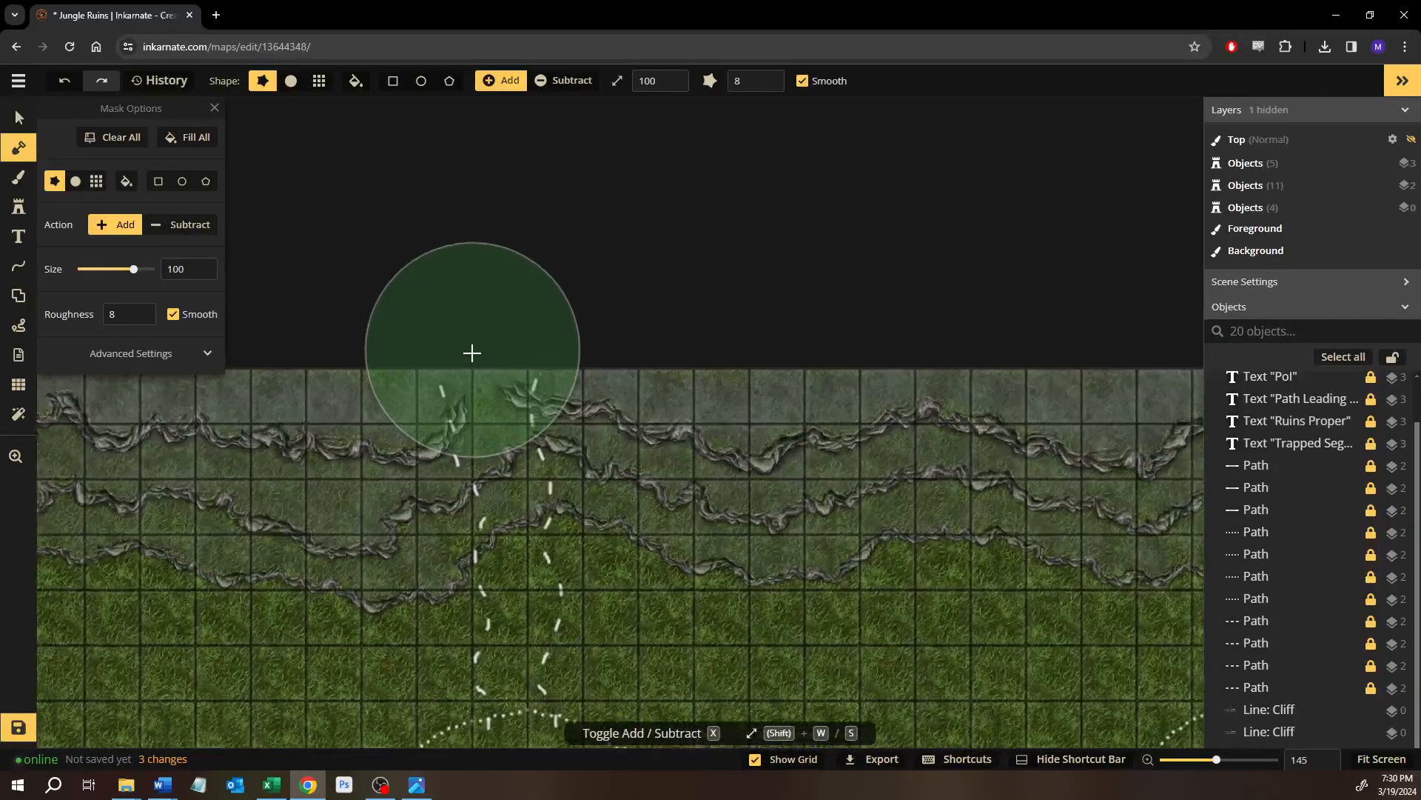
scroll(489, 481, down, 3)
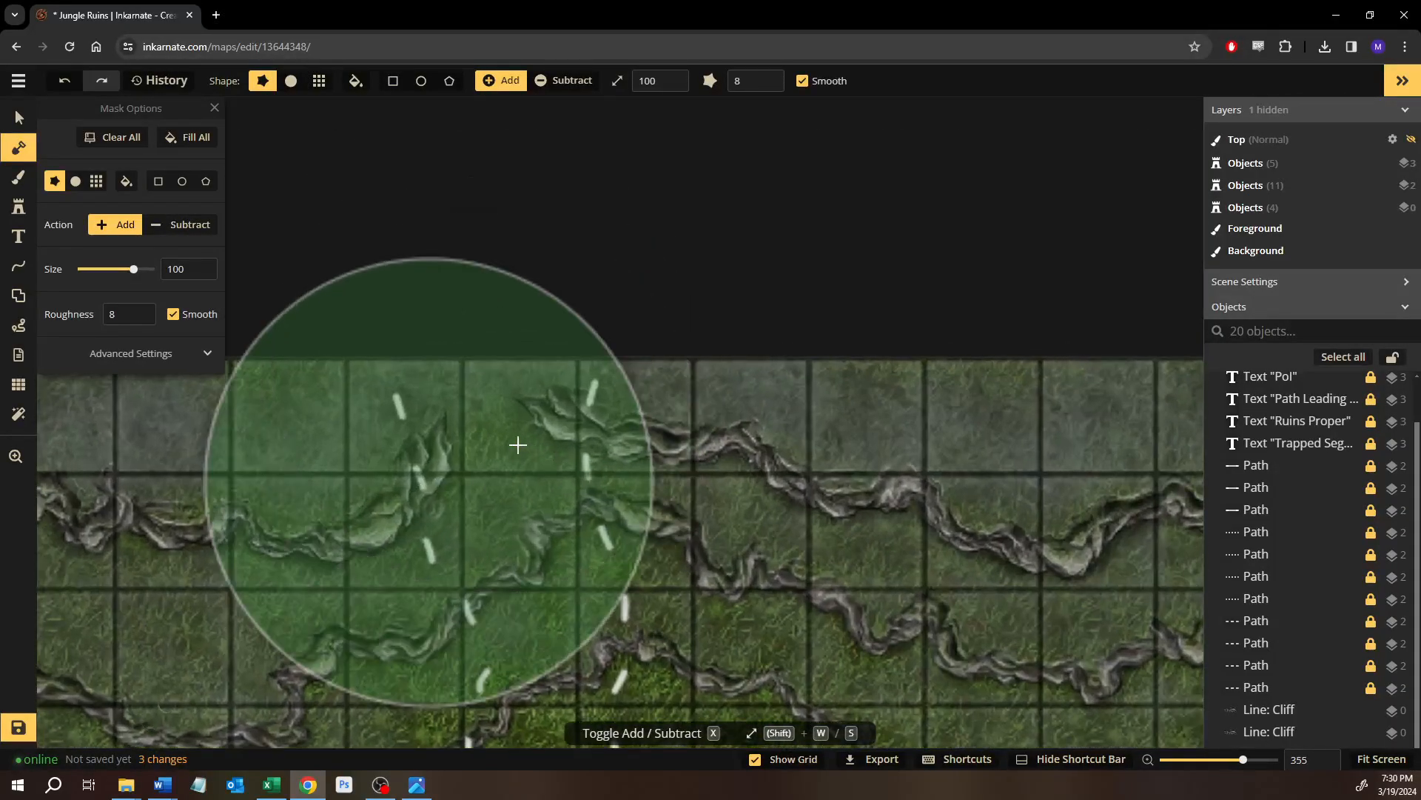
scroll(520, 535, down, 4)
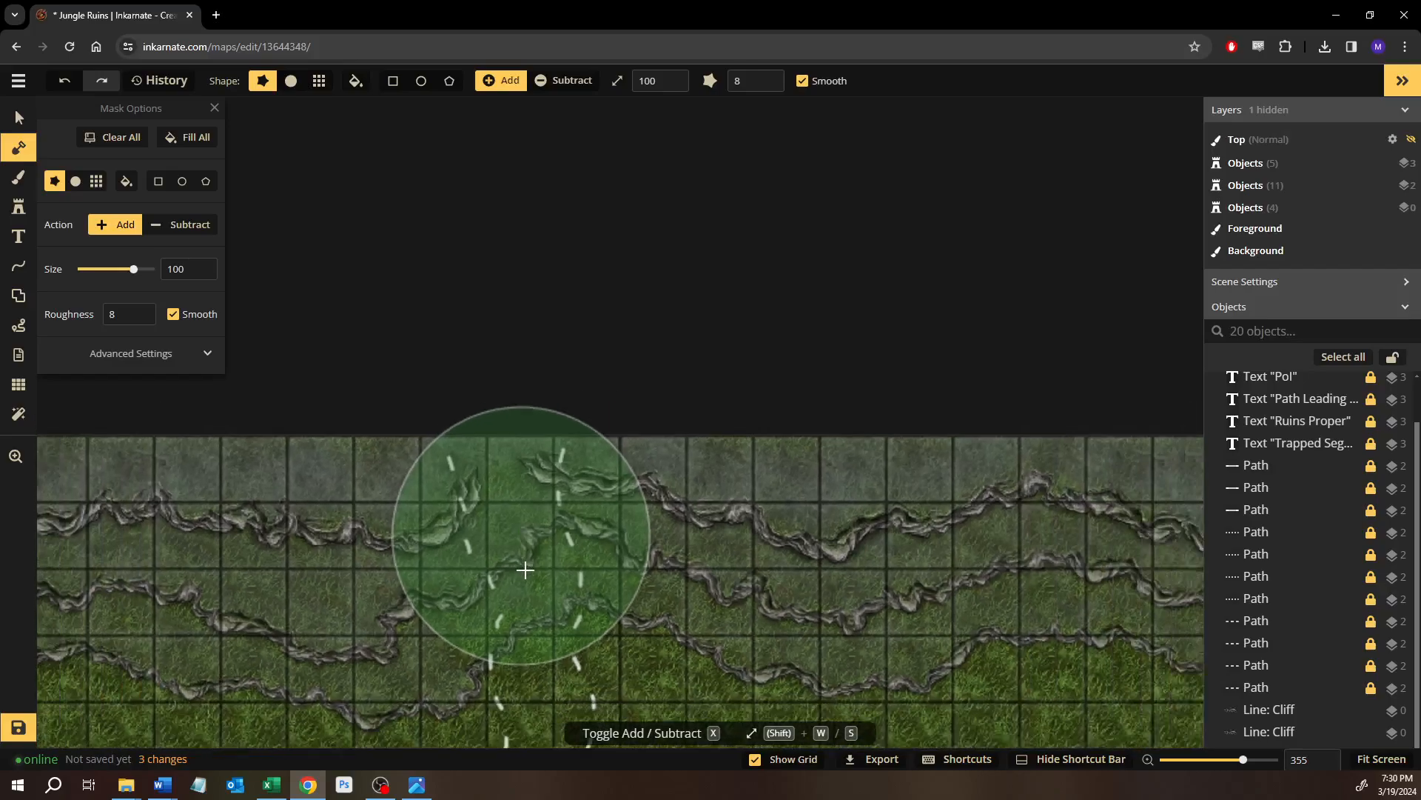
scroll(496, 464, up, 3)
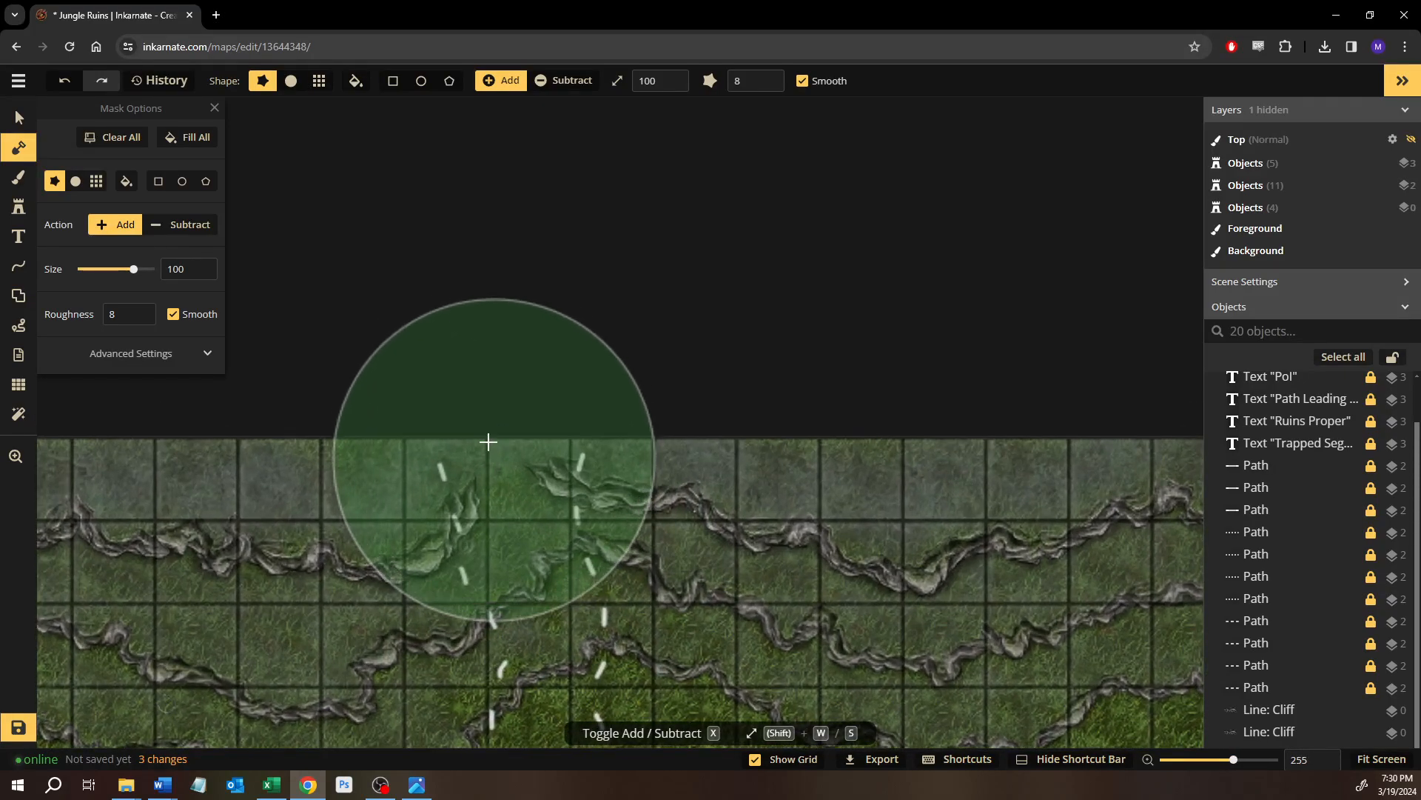
key(shift+s)
key(shift+s)
key(shift+s)
key(shift+s)
key(shift+s)
key(shift+s)
key(shift+s)
click(180, 224)
Try a rough-edged subtract stroke from the cliff gap southward, and undo it.
mouse_move(525, 490)
mouse_down()
mouse_move(488, 452)
mouse_move(513, 494)
mouse_move(529, 595)
mouse_move(578, 632)
mouse_up()
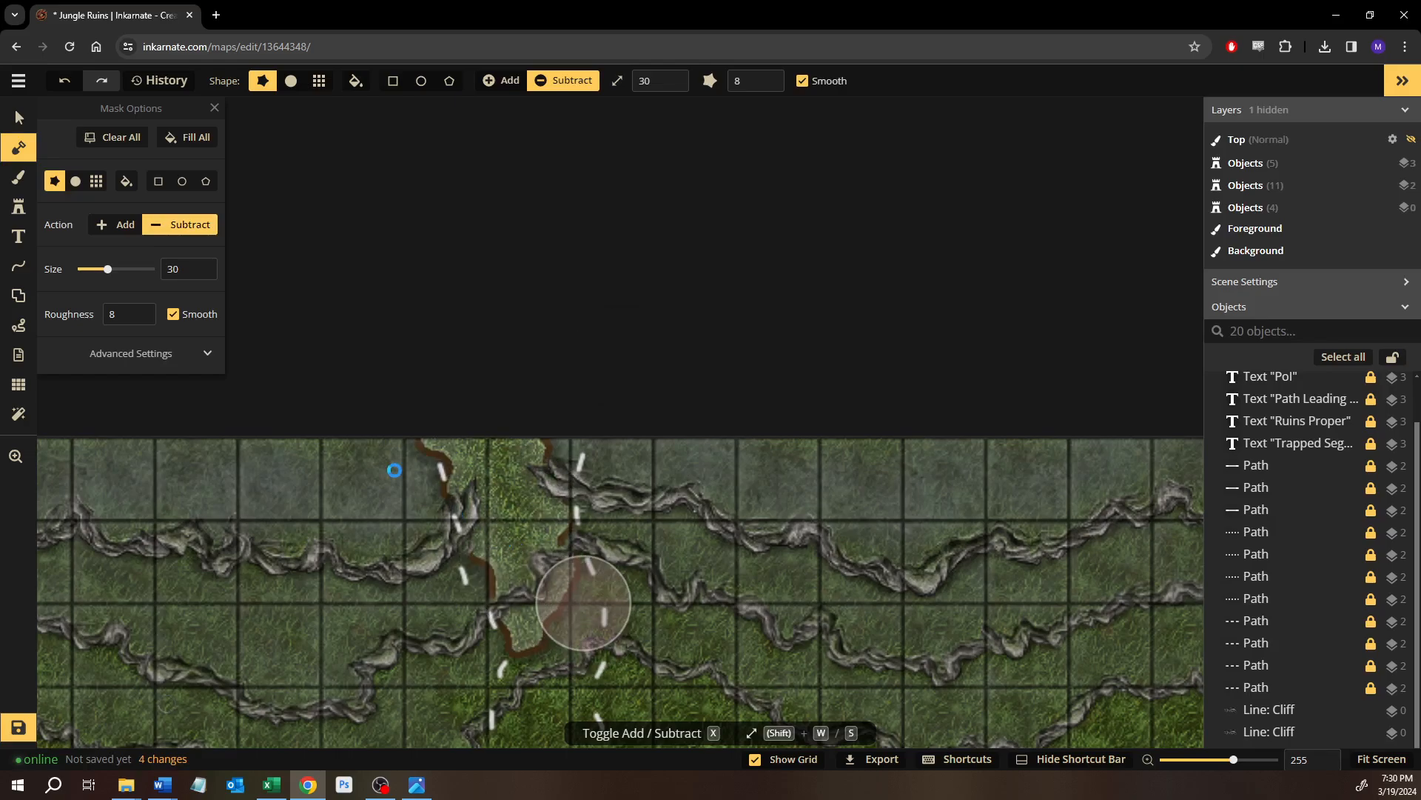
key(ctrl+z)
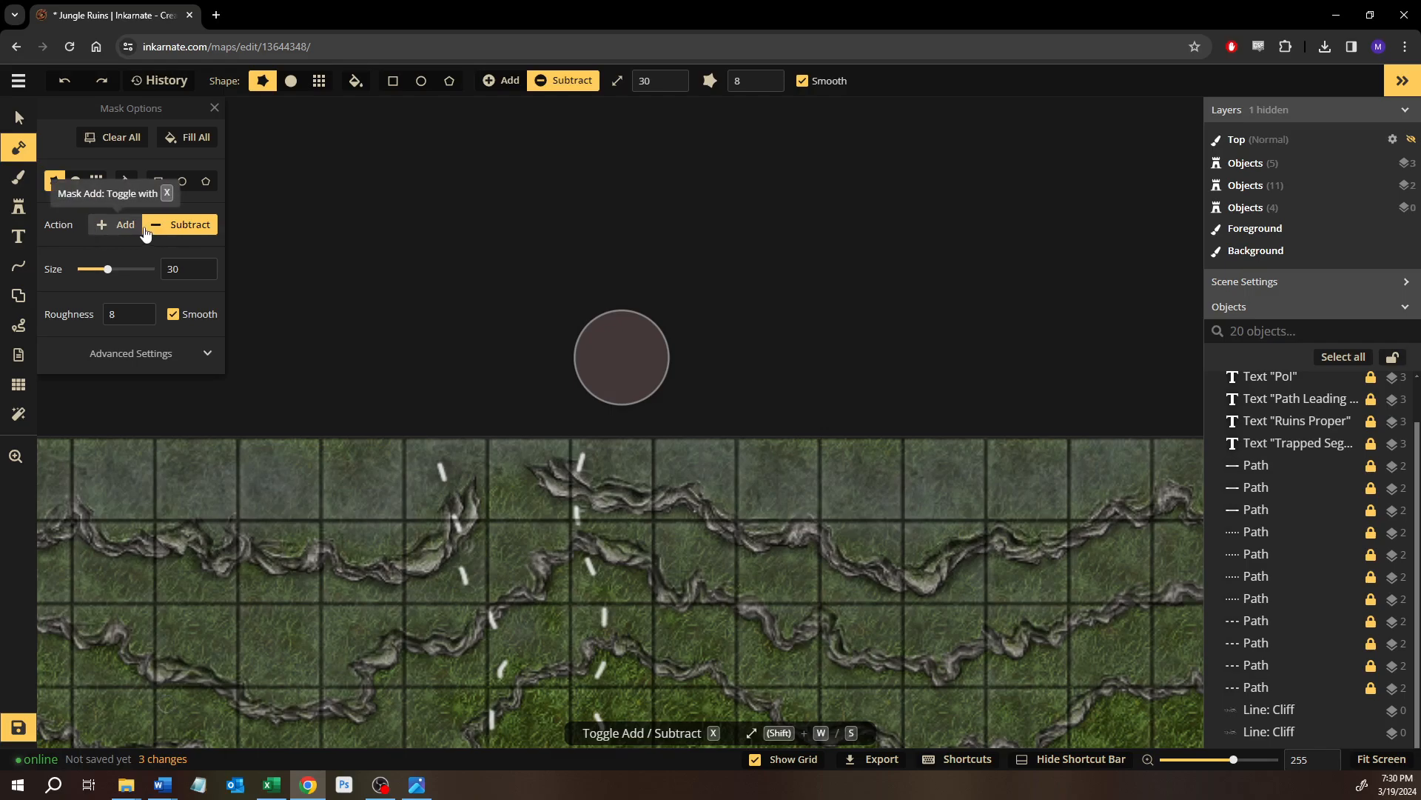
Subtract the trail's western side from the cliff gap south past the cliffs, using the circle mask brush at size 23.
click(77, 182)
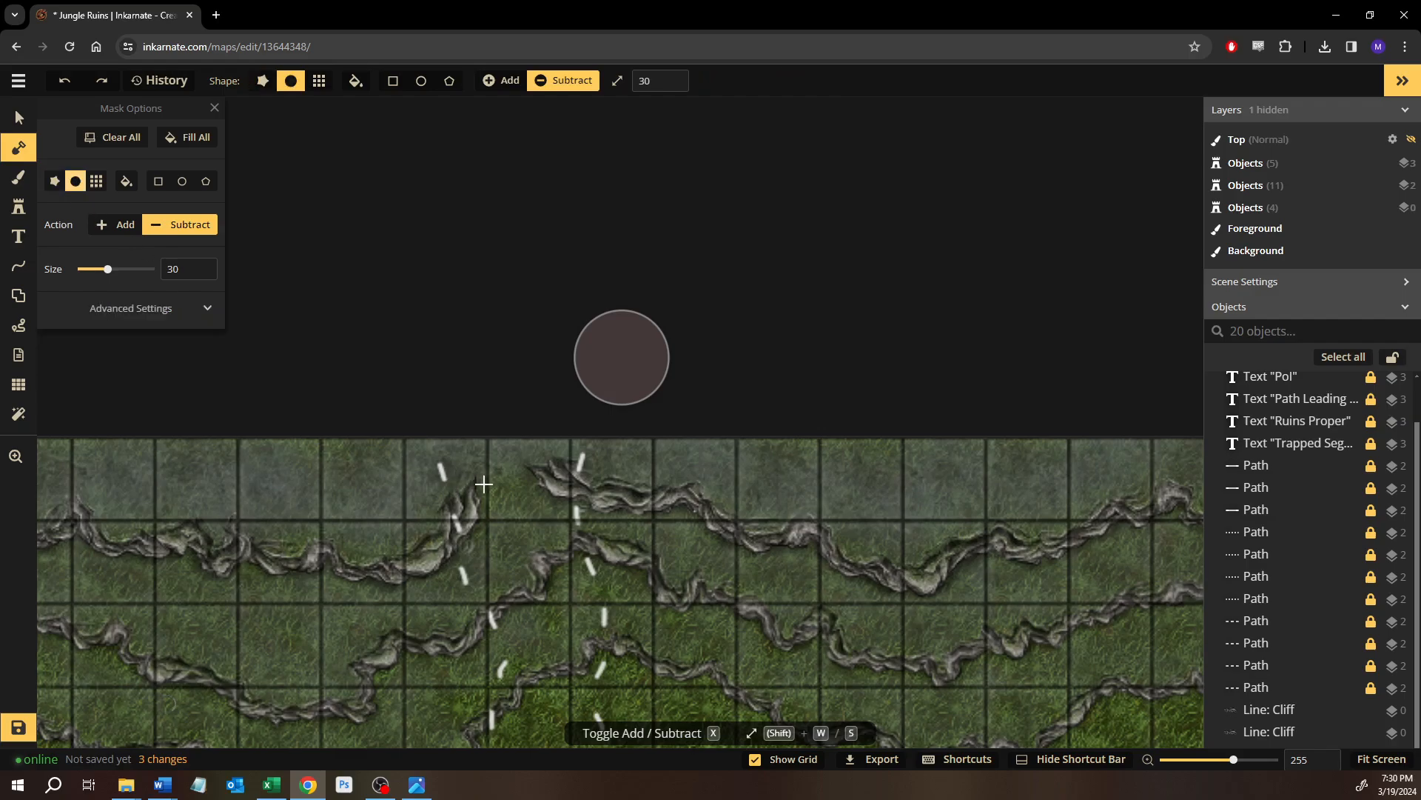
key(shift+s)
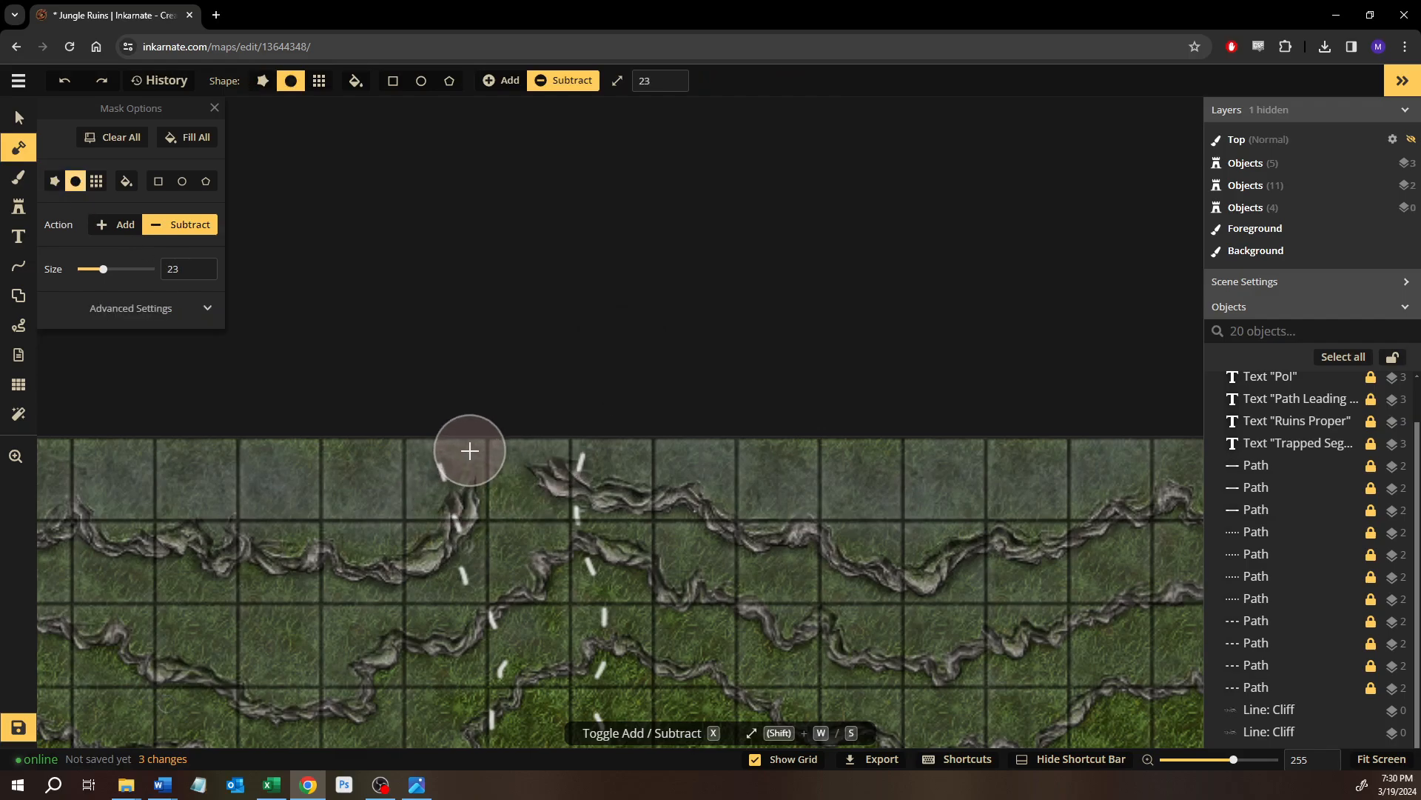
mouse_move(481, 468)
mouse_down()
mouse_move(498, 577)
mouse_move(539, 656)
mouse_move(526, 733)
mouse_up()
drag(516, 569, 527, 312)
mouse_move(551, 430)
mouse_down()
mouse_move(557, 478)
mouse_move(533, 559)
mouse_move(559, 592)
mouse_move(543, 710)
mouse_up()
drag(523, 551, 523, 445)
Extend the subtracted trail along its western dashed line from the dotted arcs to the map's south edge.
scroll(523, 444, down, 5)
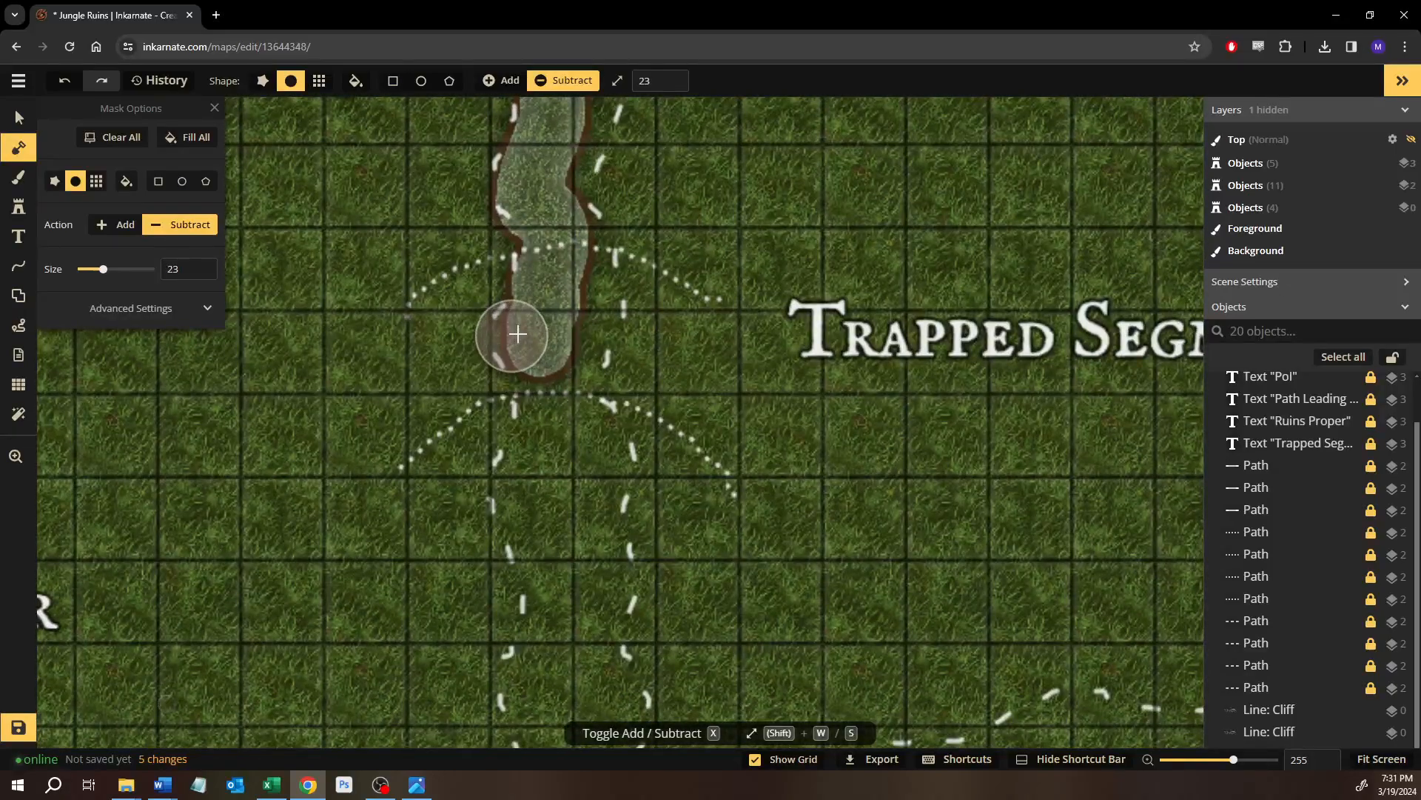
mouse_move(524, 356)
mouse_down()
mouse_move(549, 691)
mouse_move(559, 641)
mouse_move(461, 295)
mouse_move(449, 338)
mouse_move(437, 318)
mouse_move(435, 338)
mouse_move(449, 453)
mouse_move(414, 519)
mouse_move(433, 614)
mouse_up()
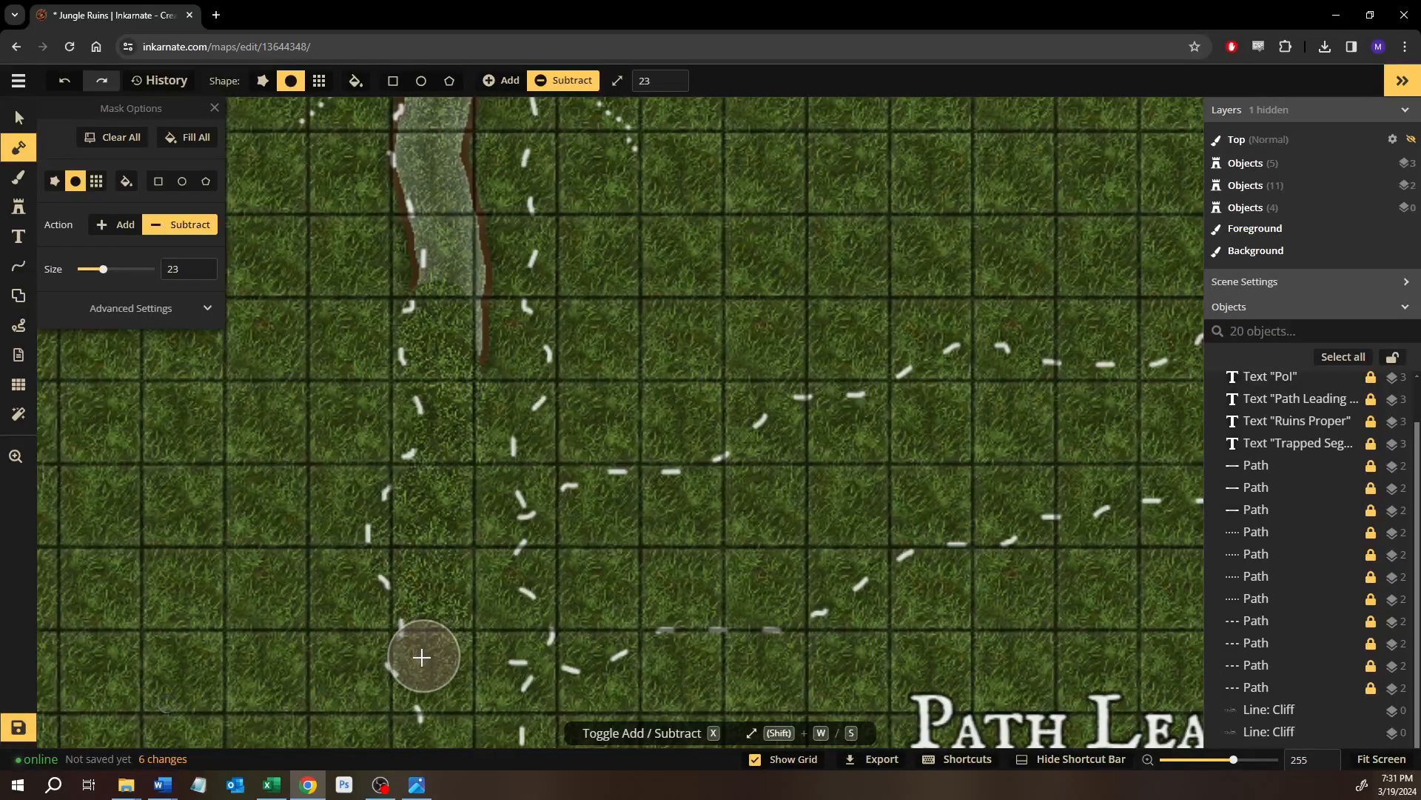
scroll(413, 485, down, 5)
mouse_move(400, 222)
mouse_down()
mouse_move(426, 331)
mouse_move(431, 402)
mouse_move(413, 462)
mouse_move(439, 523)
mouse_move(391, 640)
mouse_move(434, 734)
mouse_move(422, 727)
mouse_move(476, 683)
mouse_up()
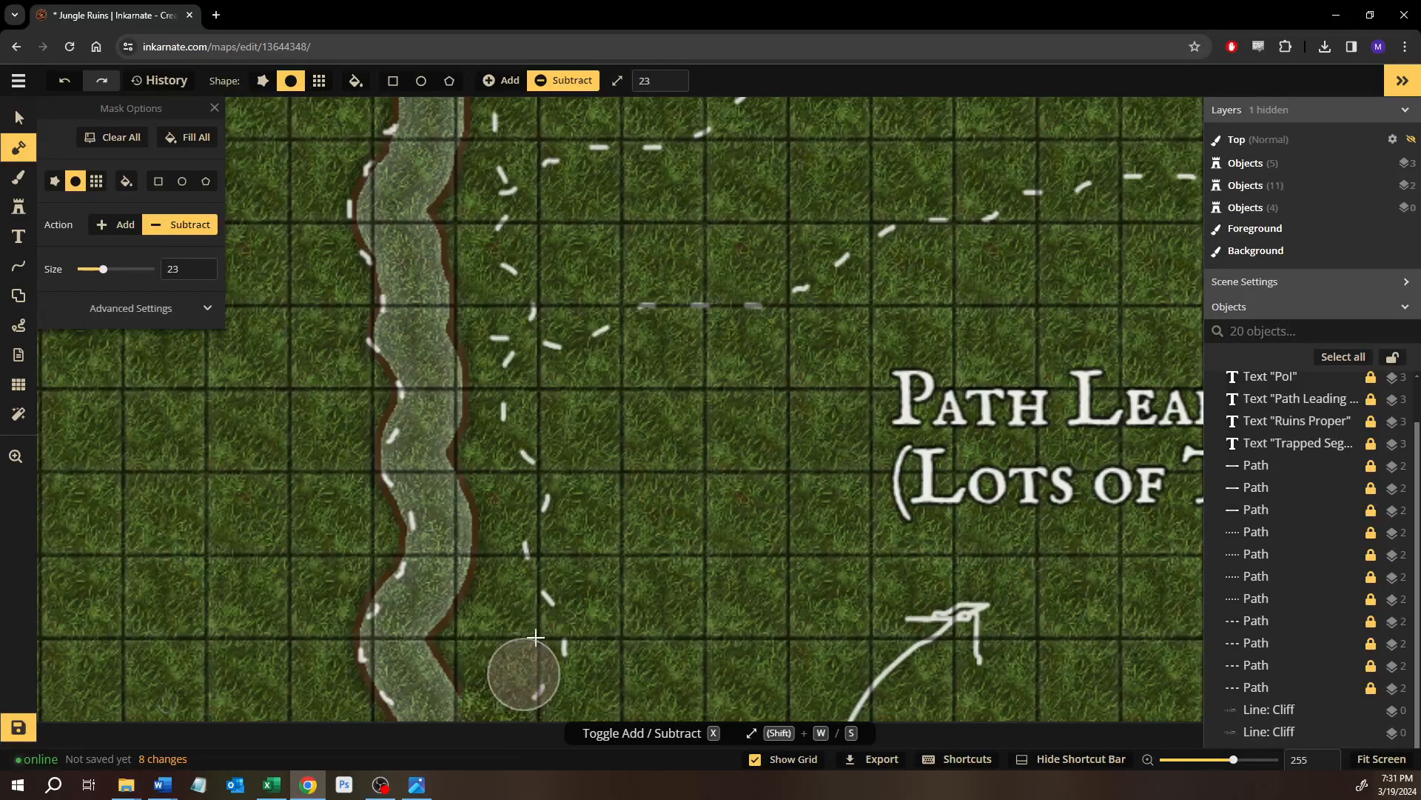
Subtract the trail's eastern side northward from the map's south to the dotted arcs, clearing the leftover patch between both sides.
mouse_move(509, 485)
mouse_down()
mouse_move(477, 445)
mouse_move(469, 388)
mouse_move(488, 330)
mouse_move(526, 296)
mouse_up()
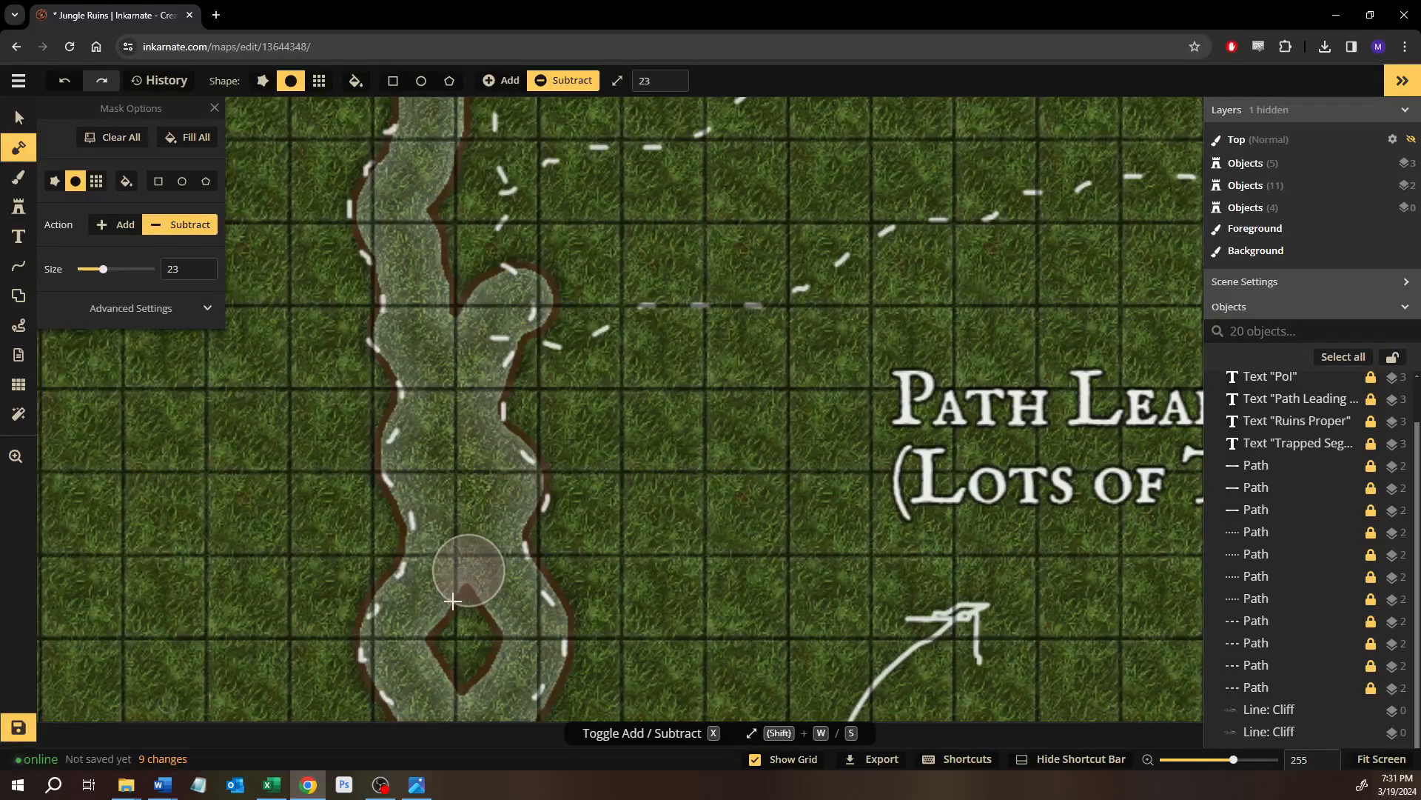
drag(481, 663, 503, 607)
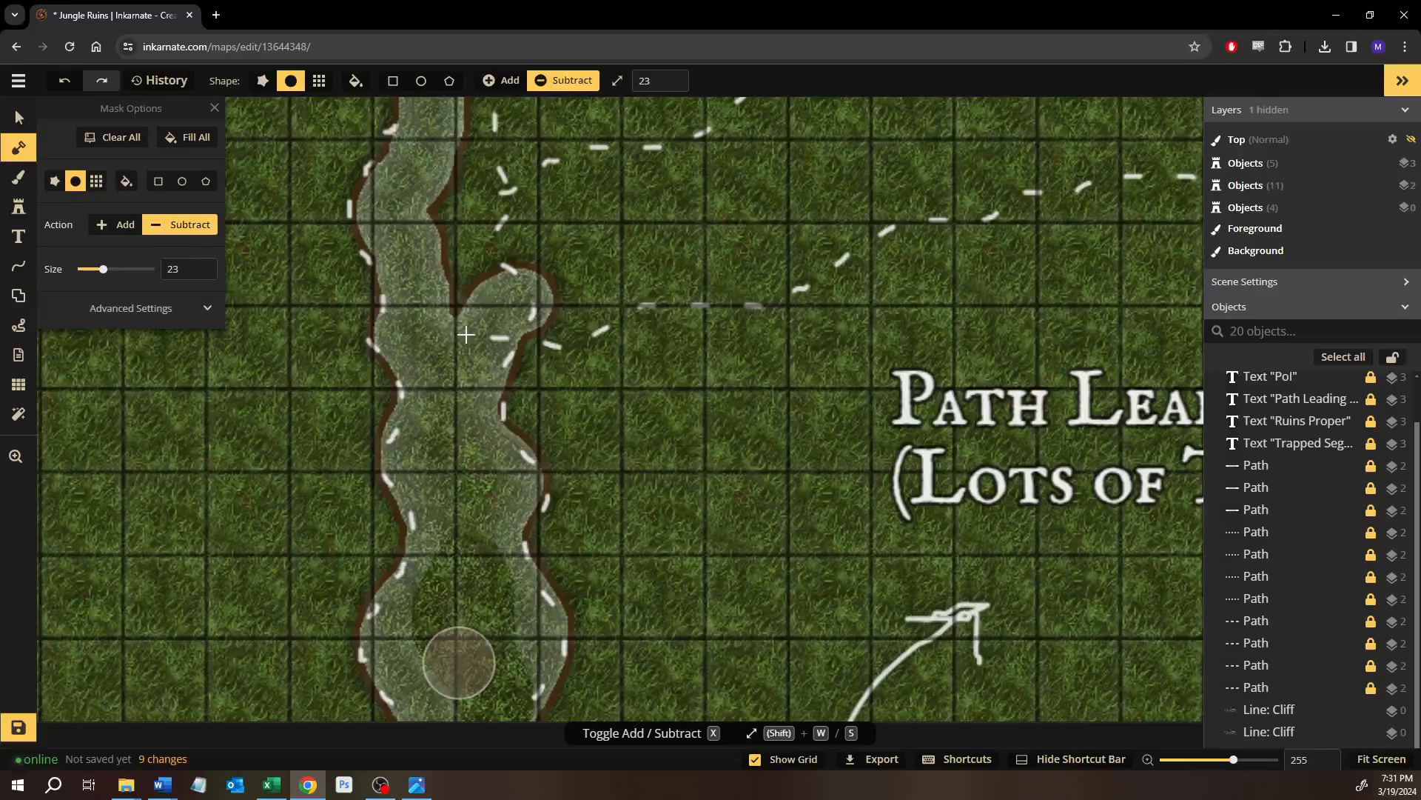
scroll(474, 444, up, 5)
mouse_move(426, 531)
mouse_down()
mouse_move(440, 311)
mouse_move(392, 437)
mouse_move(396, 388)
mouse_move(375, 524)
mouse_move(435, 405)
mouse_move(414, 219)
mouse_move(429, 175)
mouse_move(392, 103)
mouse_move(374, 449)
mouse_move(399, 482)
mouse_move(391, 407)
mouse_move(415, 326)
mouse_move(362, 242)
mouse_move(361, 275)
mouse_up()
scroll(378, 481, up, 5)
scroll(362, 296, up, 5)
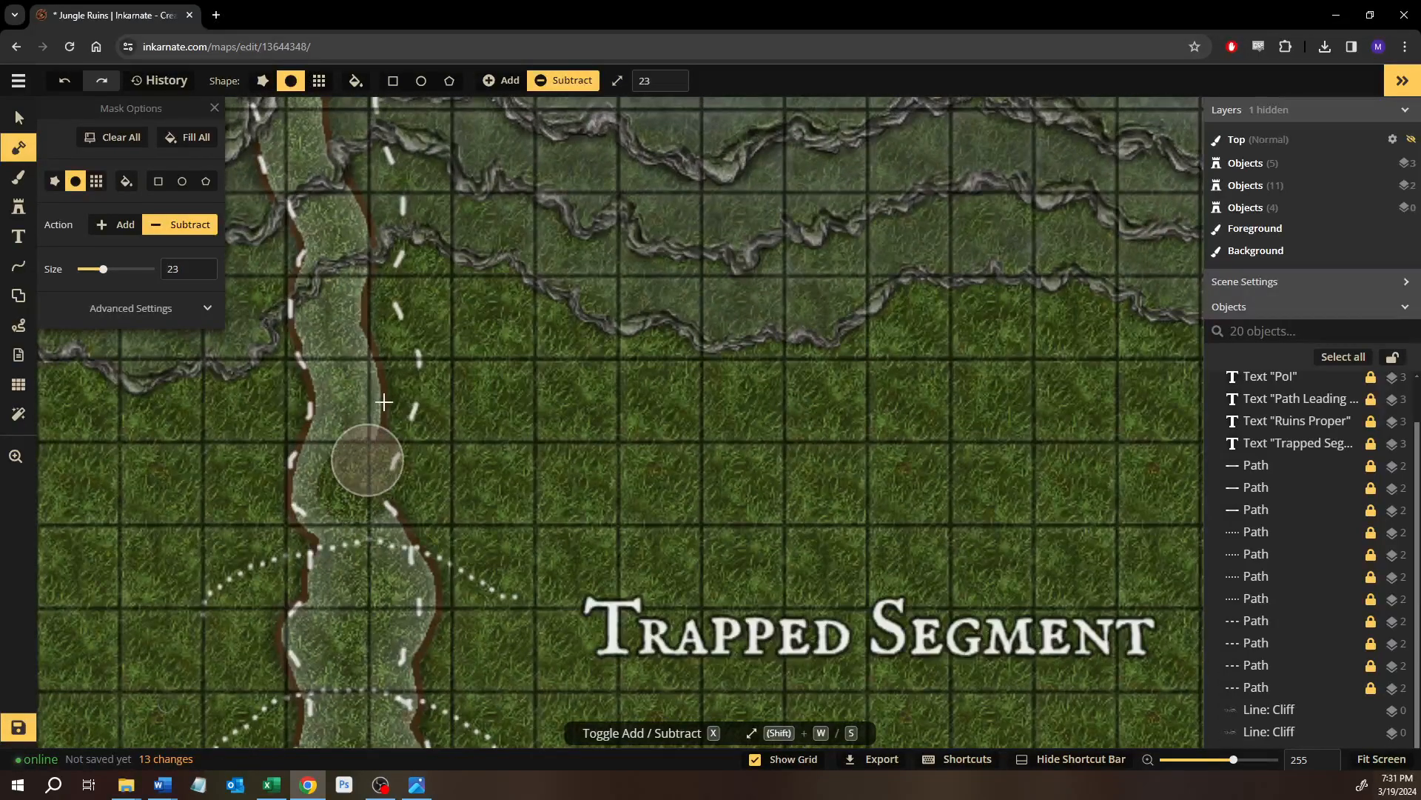
Subtract the trail's eastern side through the three cliff lines up to the map's north edge.
mouse_move(383, 357)
mouse_down()
mouse_move(354, 304)
mouse_move(369, 220)
mouse_move(342, 155)
mouse_up()
scroll(391, 445, up, 3)
scroll(391, 445, up, 2)
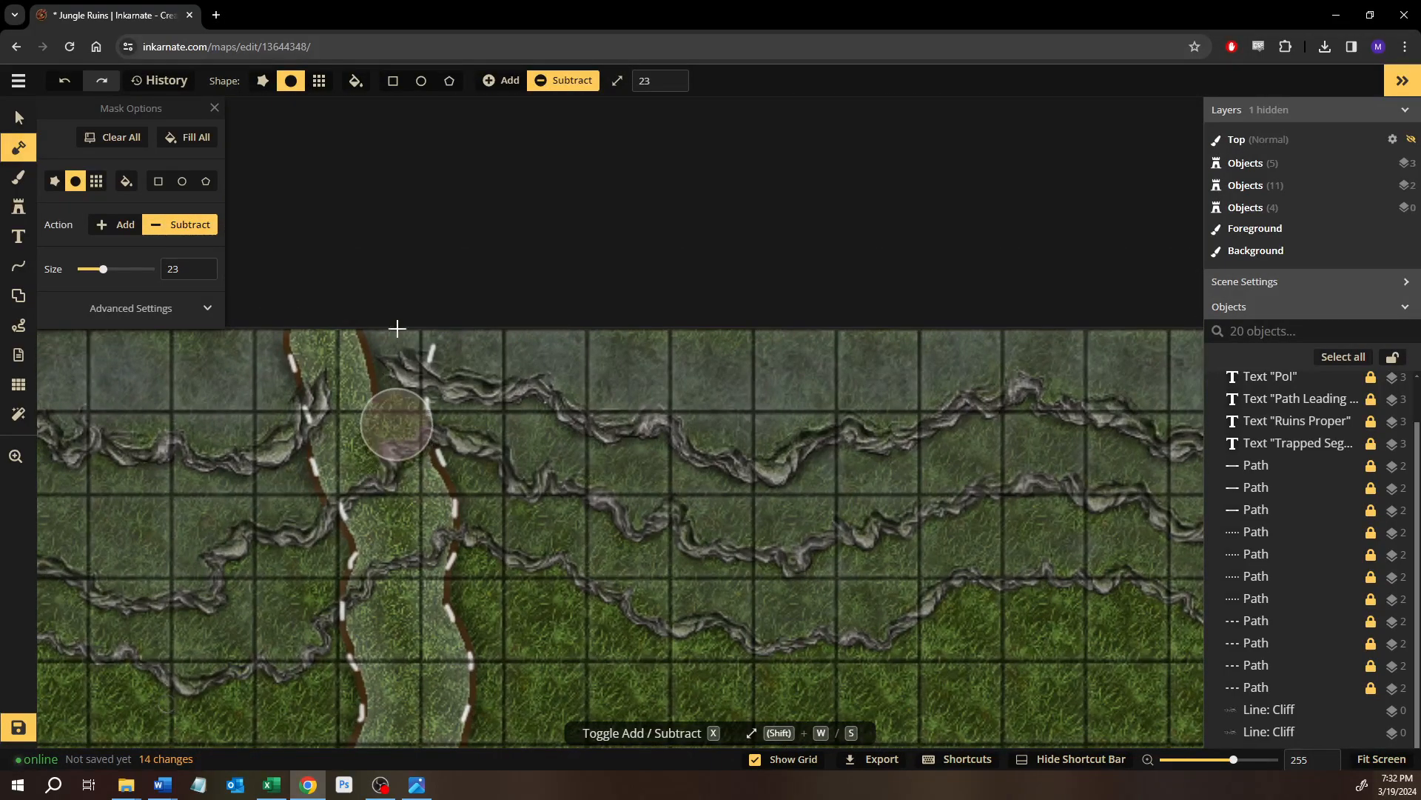
mouse_move(394, 320)
mouse_down()
mouse_move(386, 398)
mouse_move(347, 462)
mouse_up()
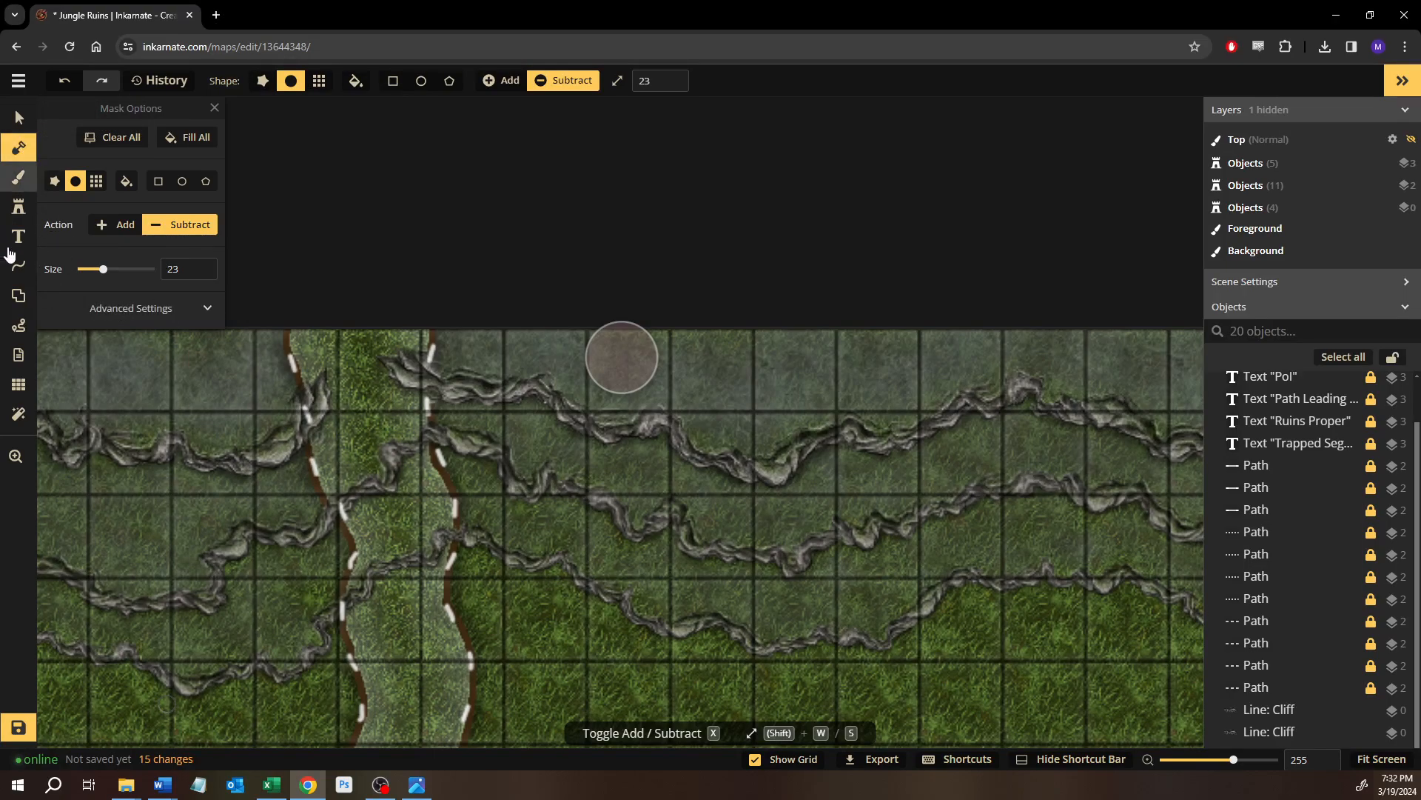
Edit the nodes of the northernmost cliff west of the trail, moving its end node to the trail's western edge at the map's north border.
click(16, 111)
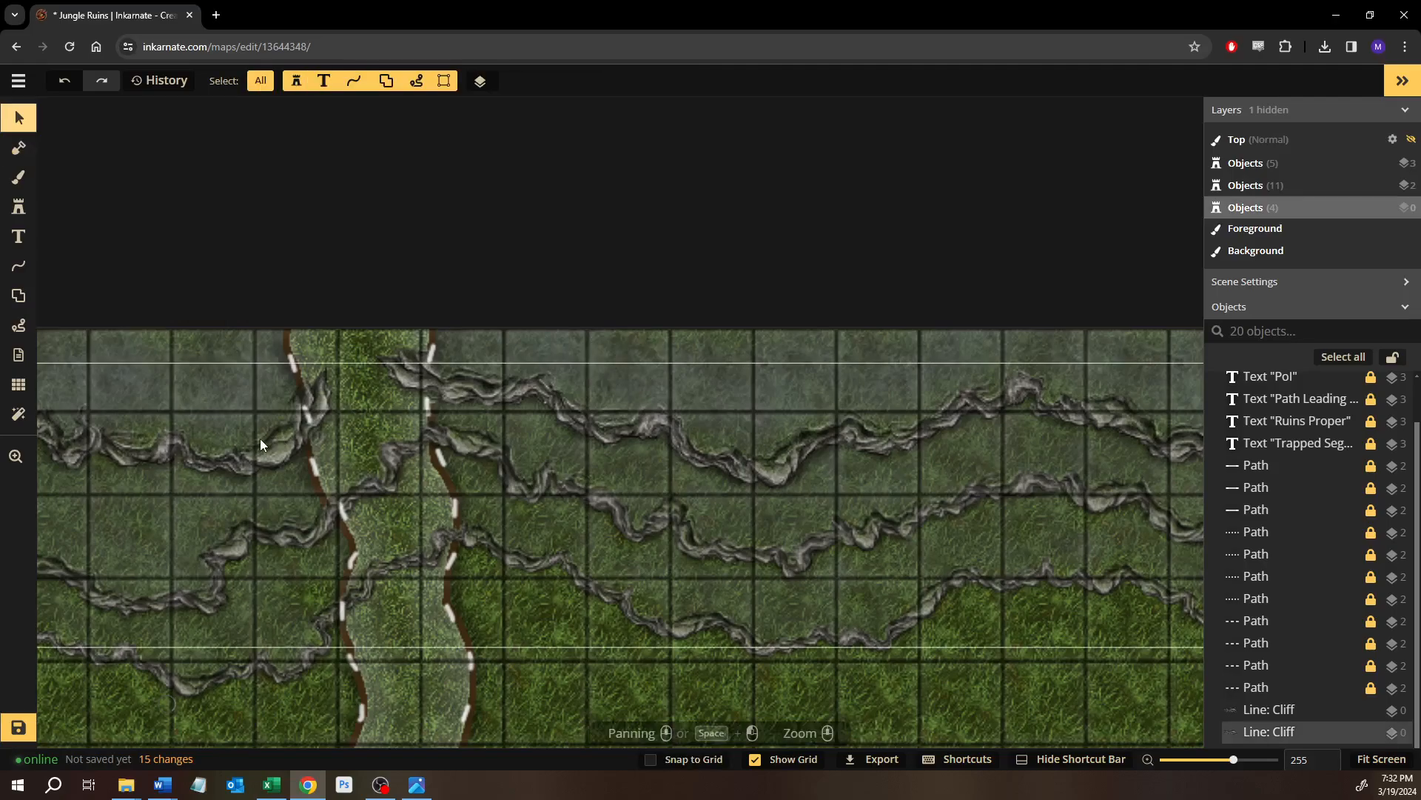
drag(204, 351, 429, 344)
right_click(456, 419)
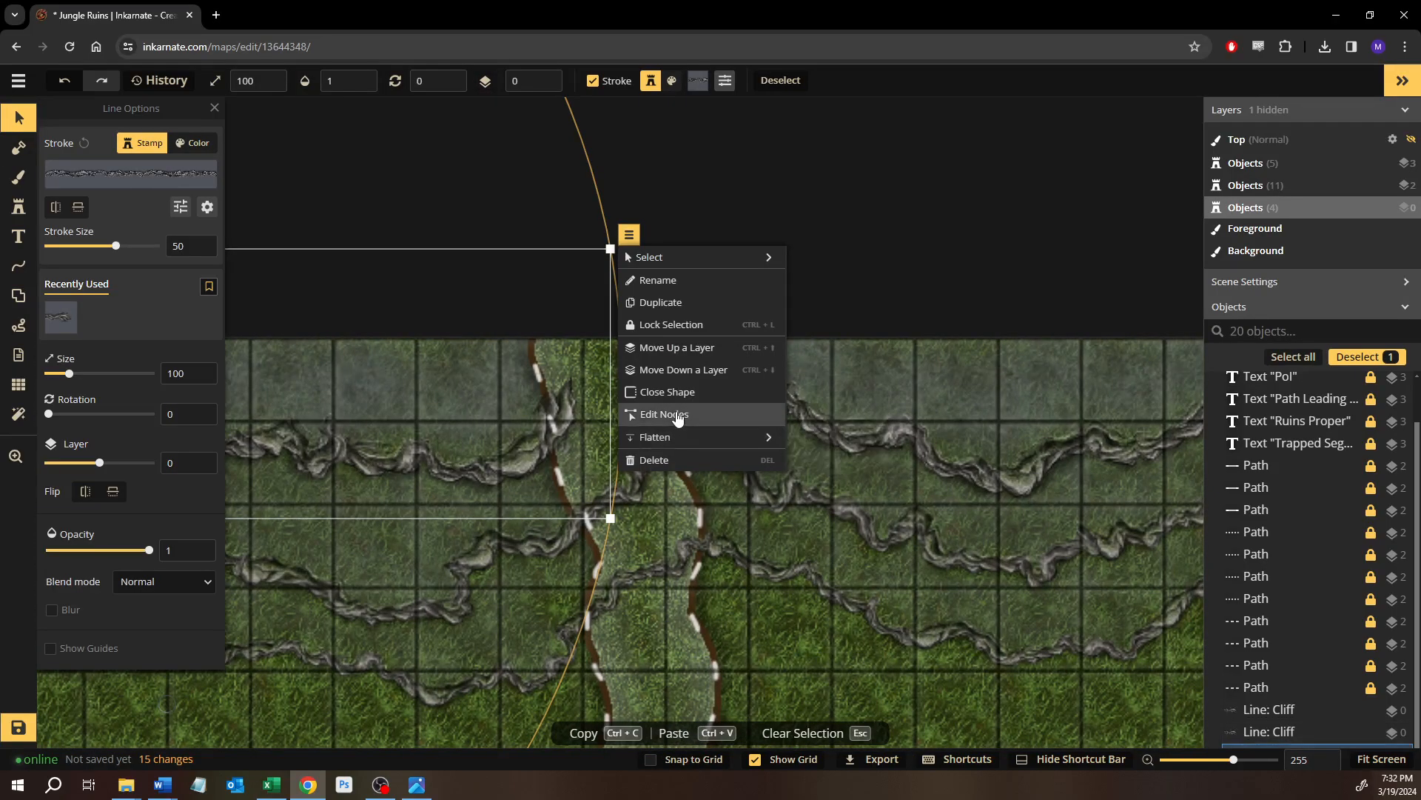
click(670, 436)
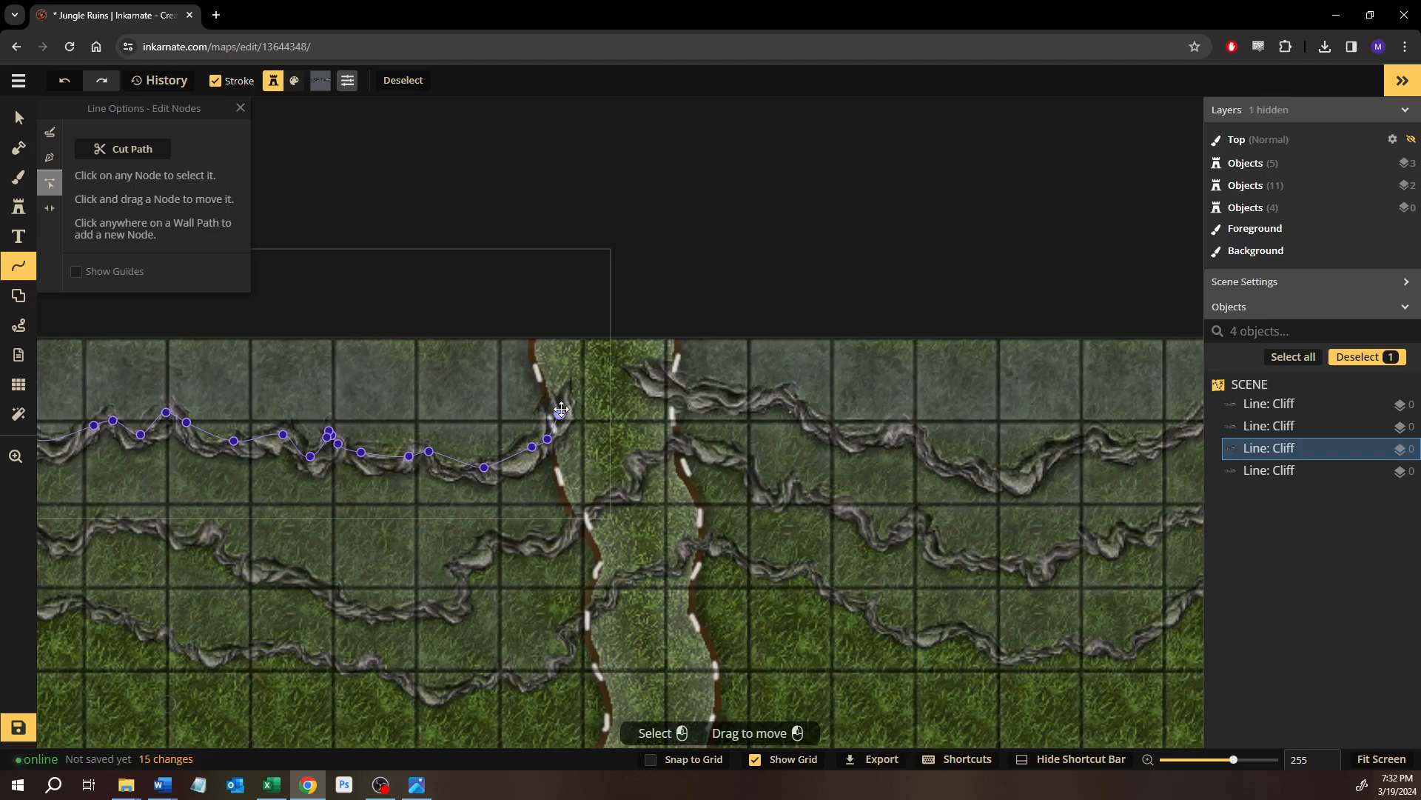
drag(566, 396, 536, 344)
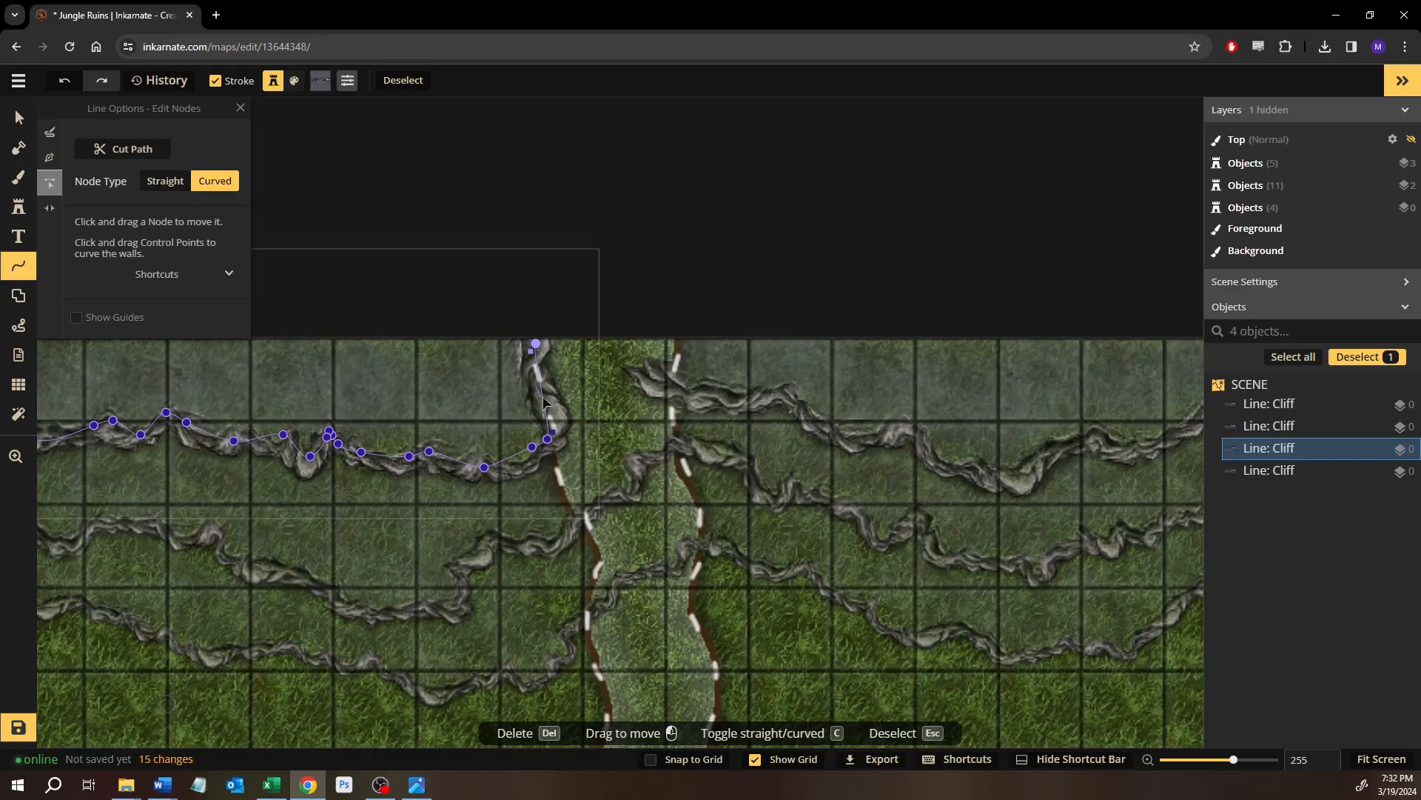
key(Escape)
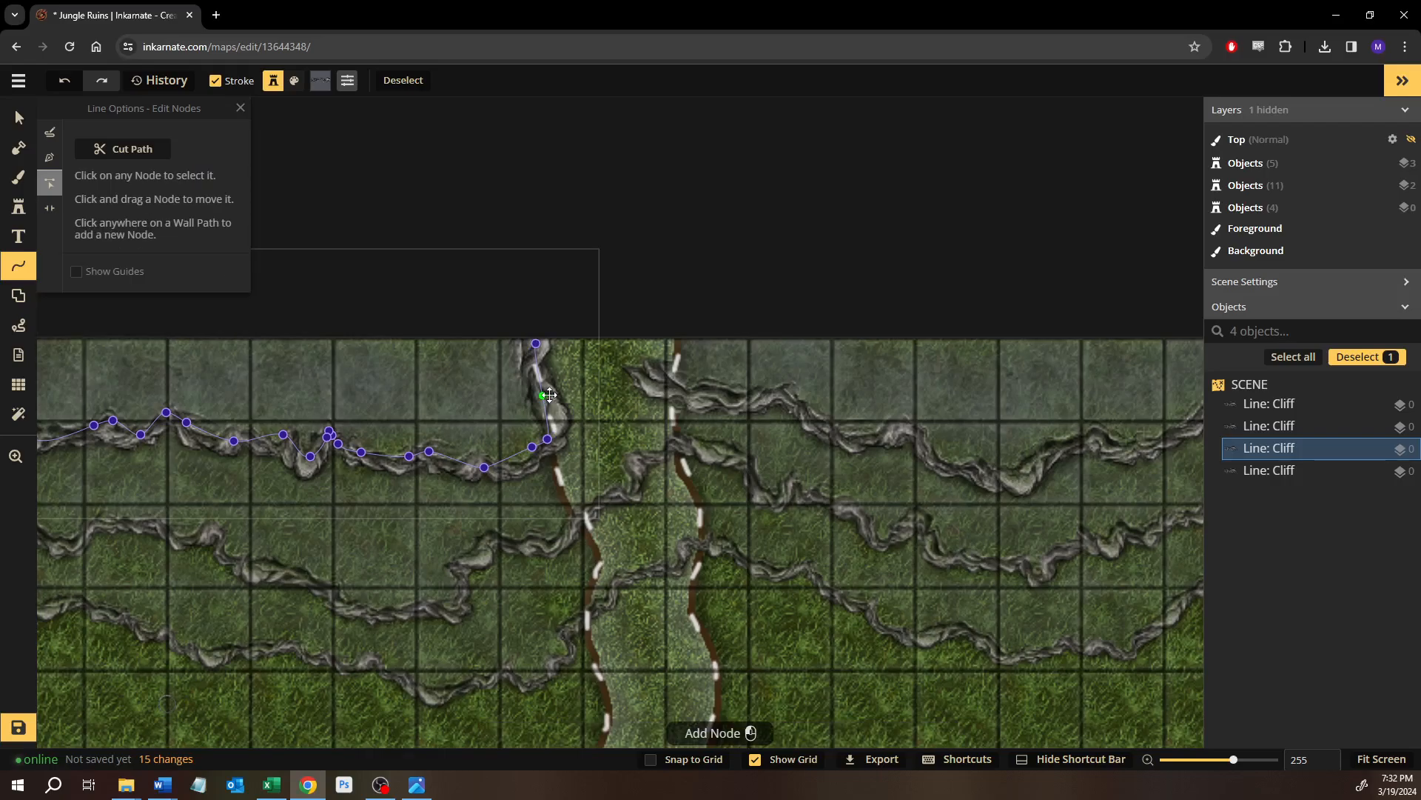
Add a node on that cliff's new end section and align it with the trail's western dashed line.
click(550, 394)
drag(560, 406, 548, 399)
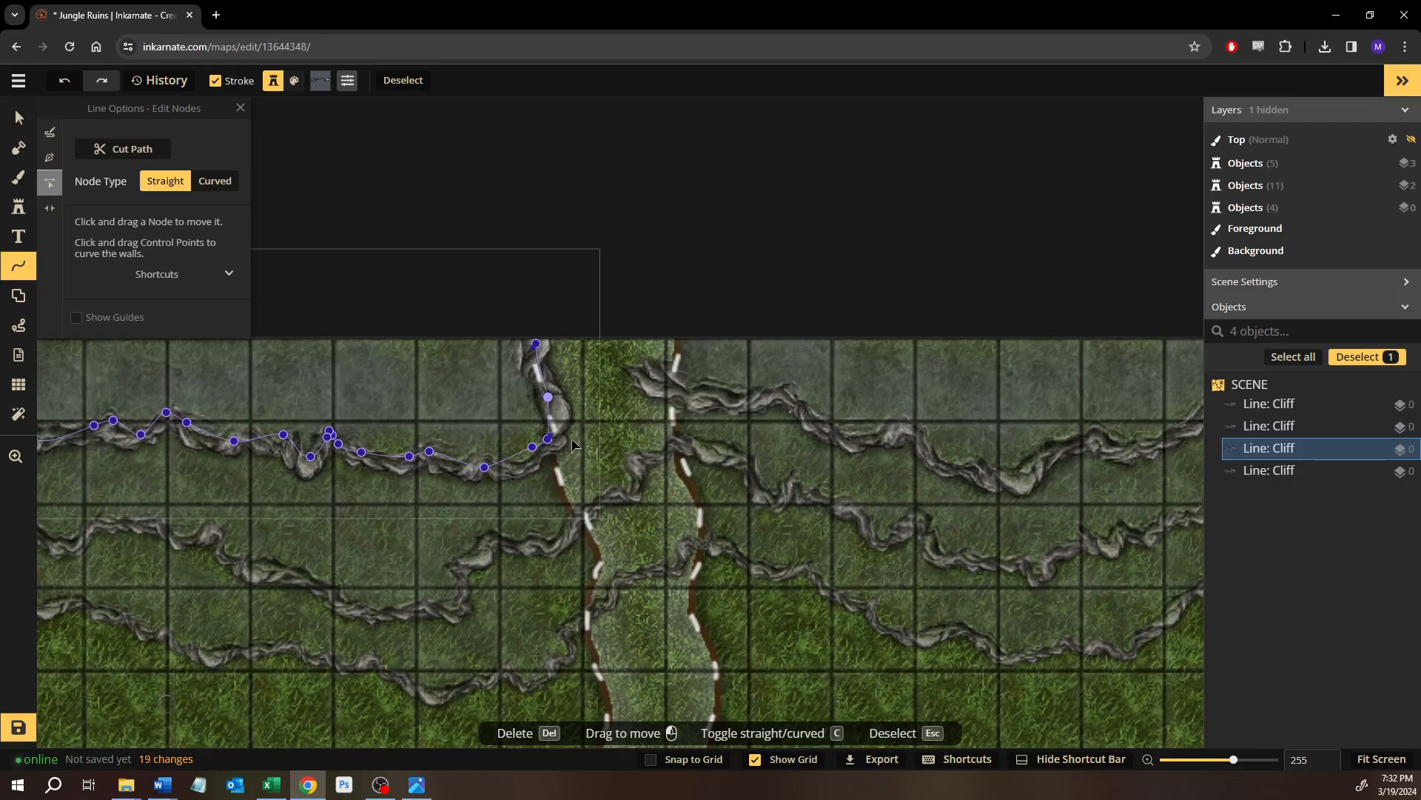
key(Escape)
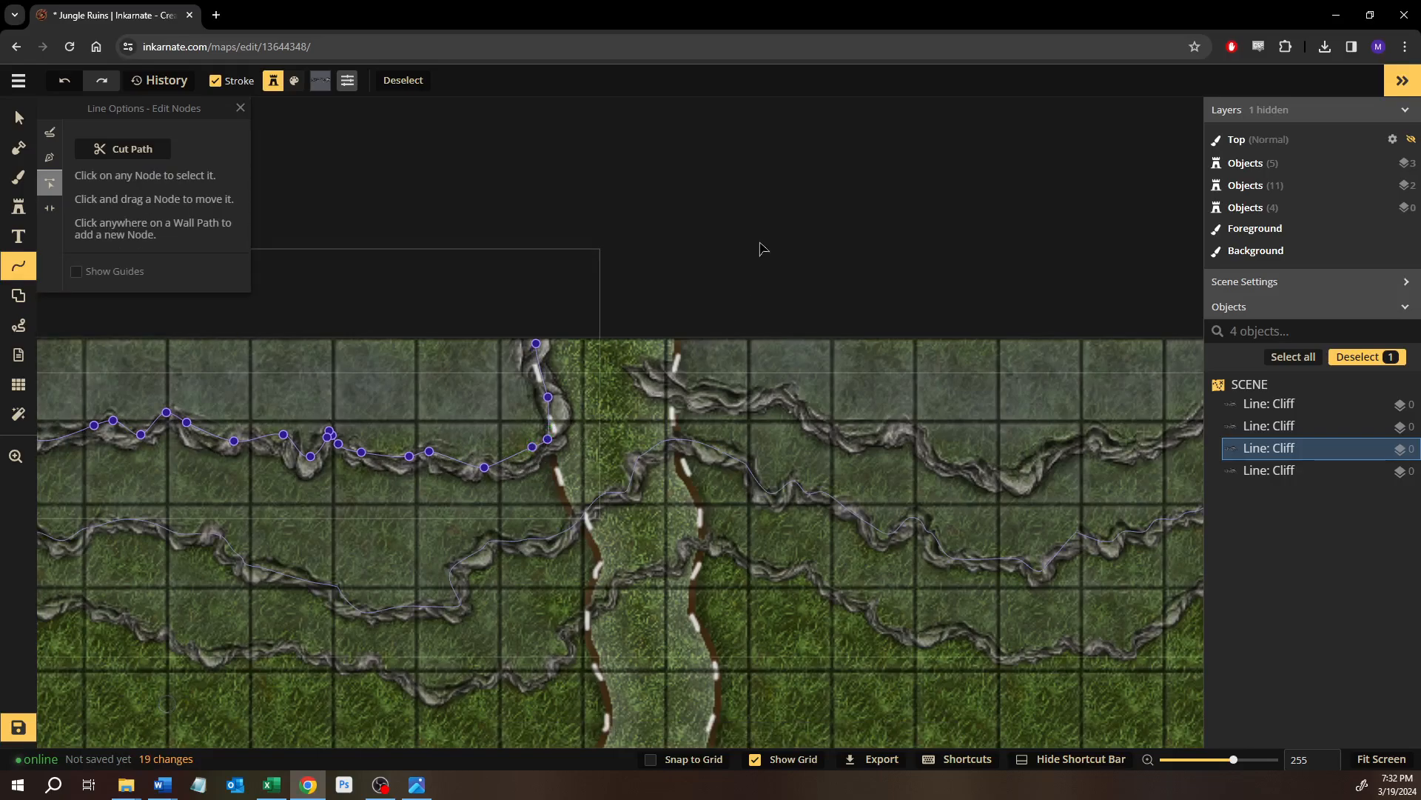
Cut the middle cliff line where it enters the trail's western side.
click(467, 735)
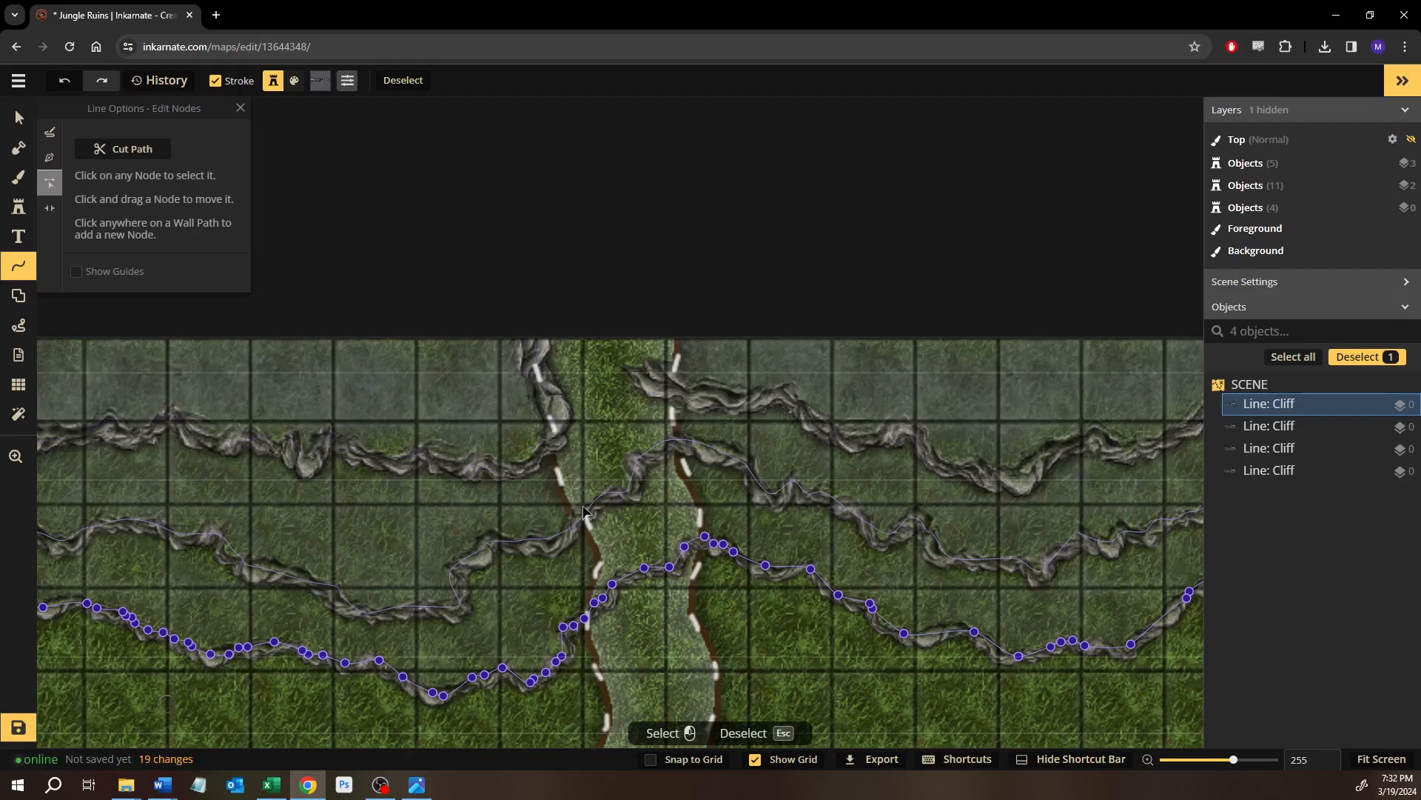
click(132, 151)
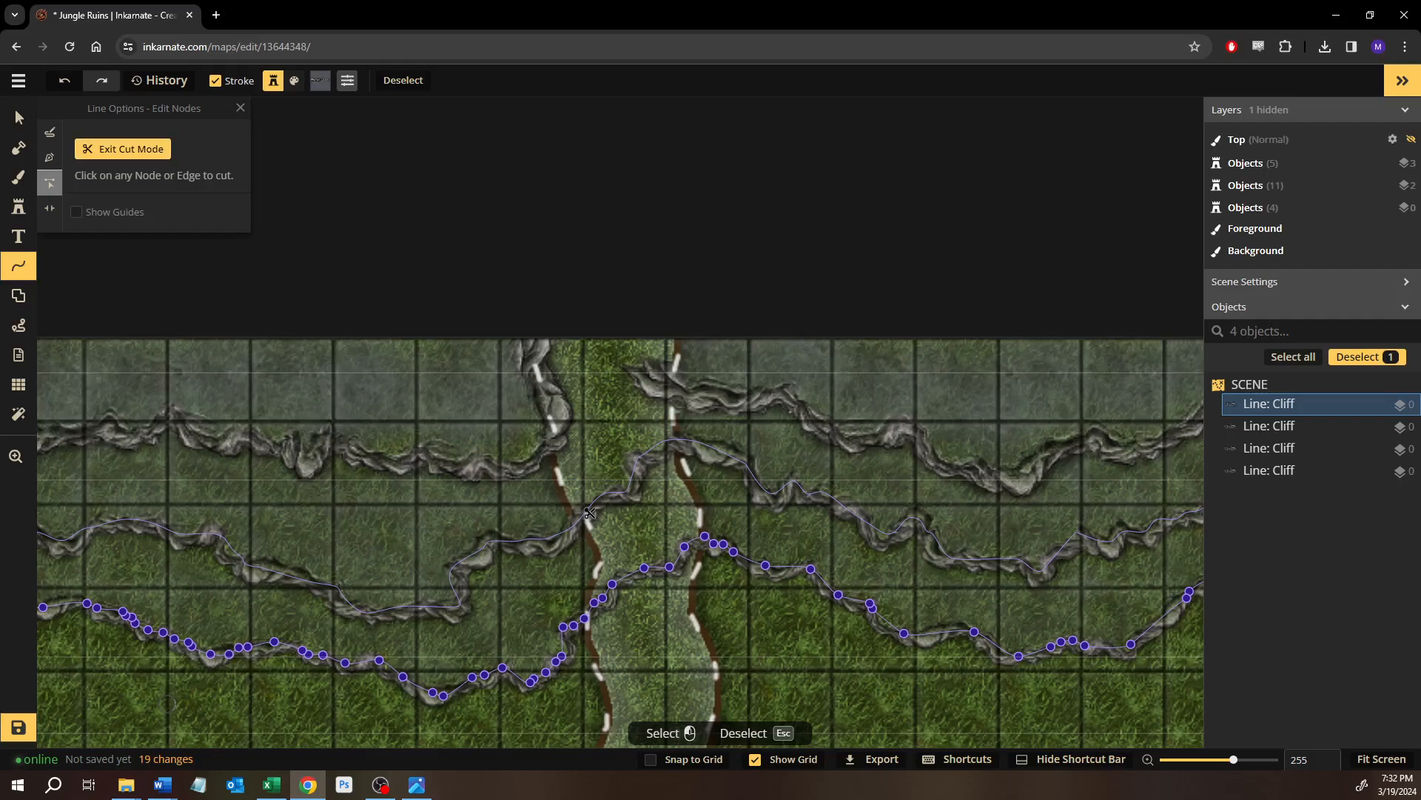
click(589, 512)
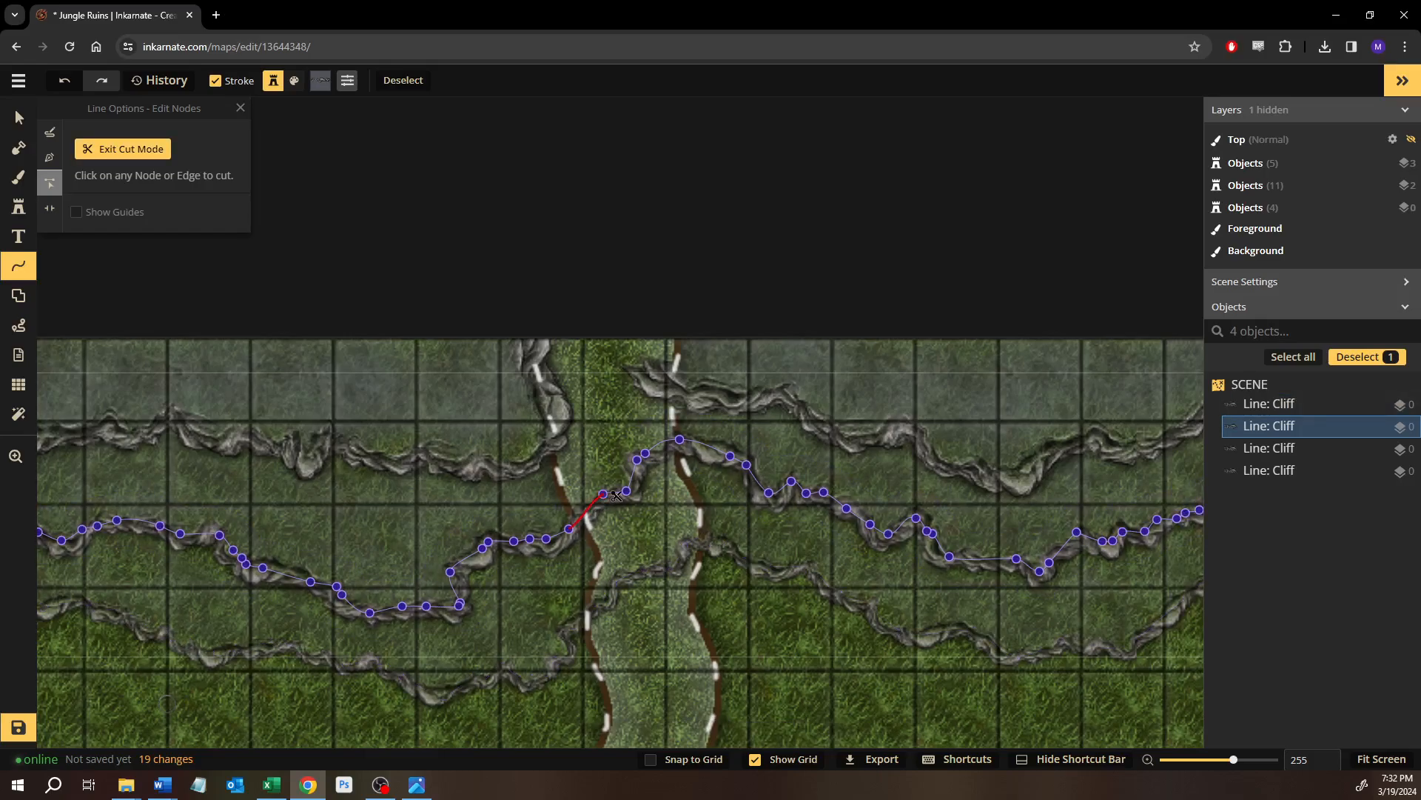
click(619, 495)
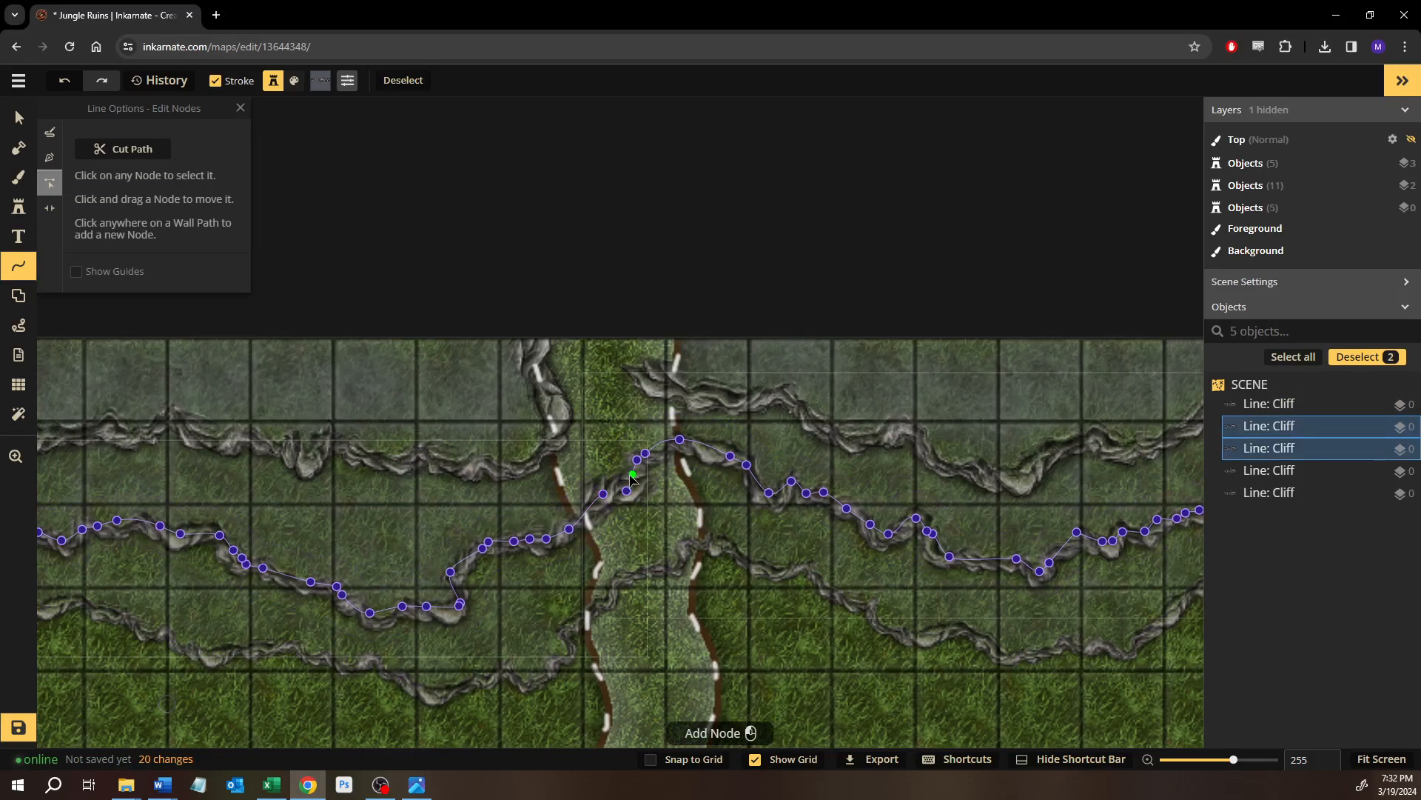
Cut the middle cliff line again near the trail's eastern side, isolating the section that crosses the trail.
click(111, 151)
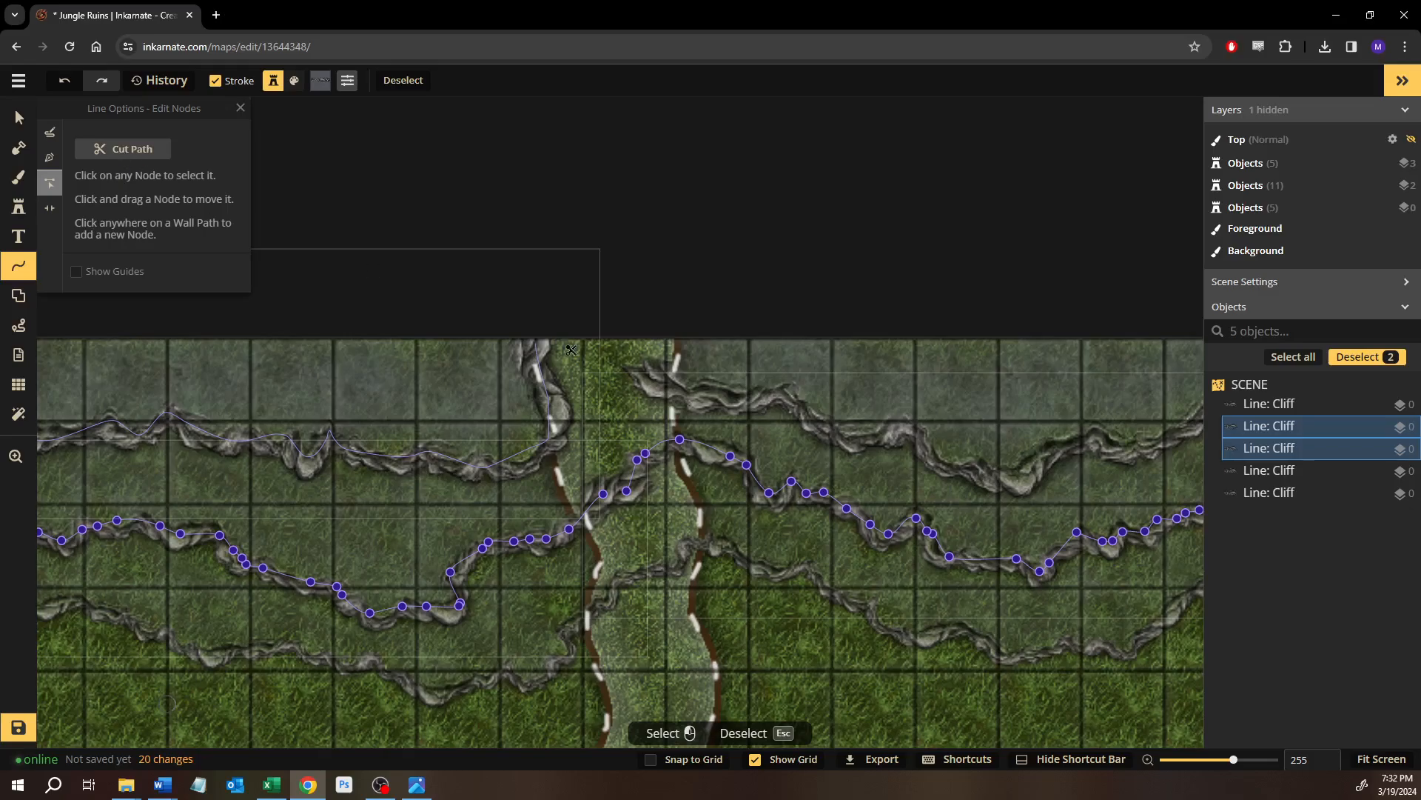
click(628, 487)
click(961, 759)
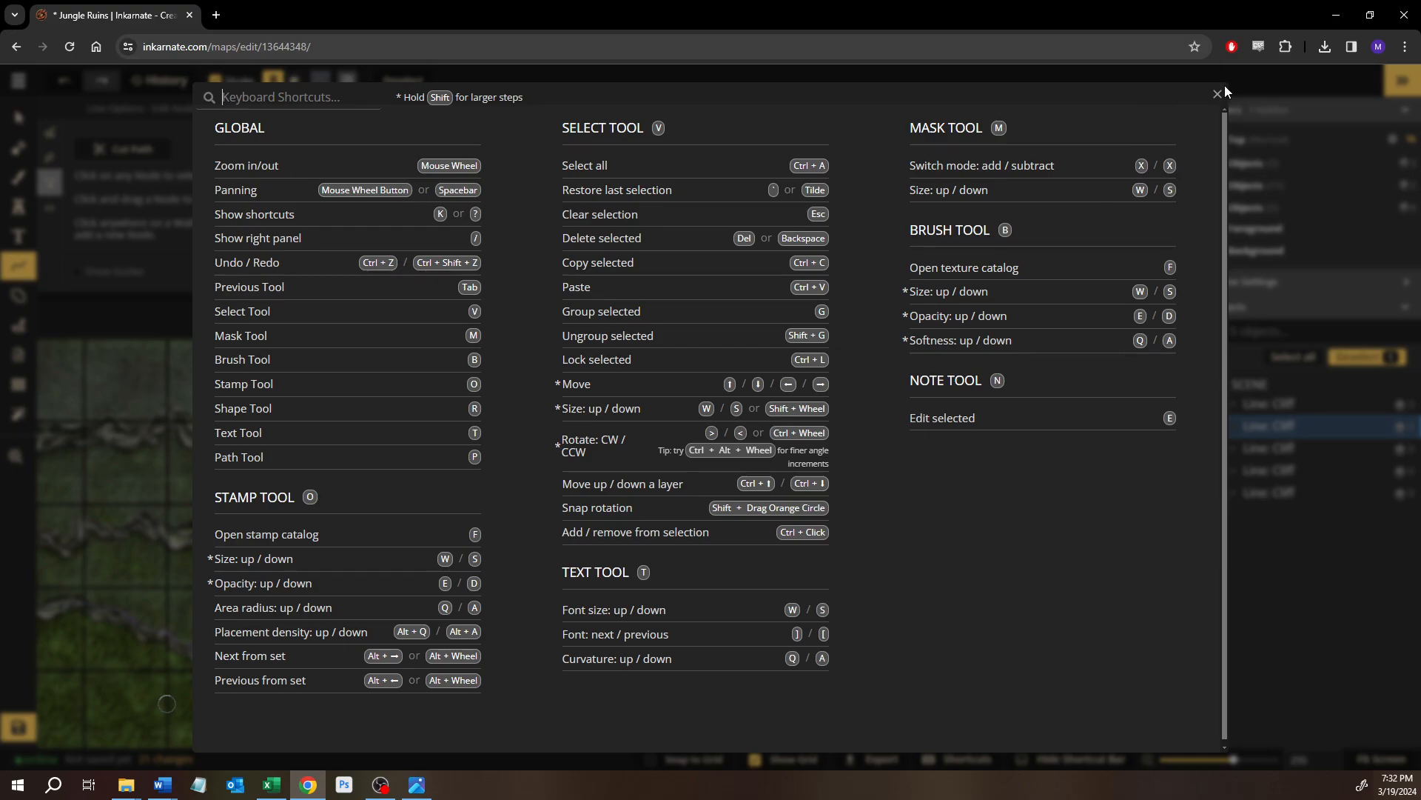
key(Escape)
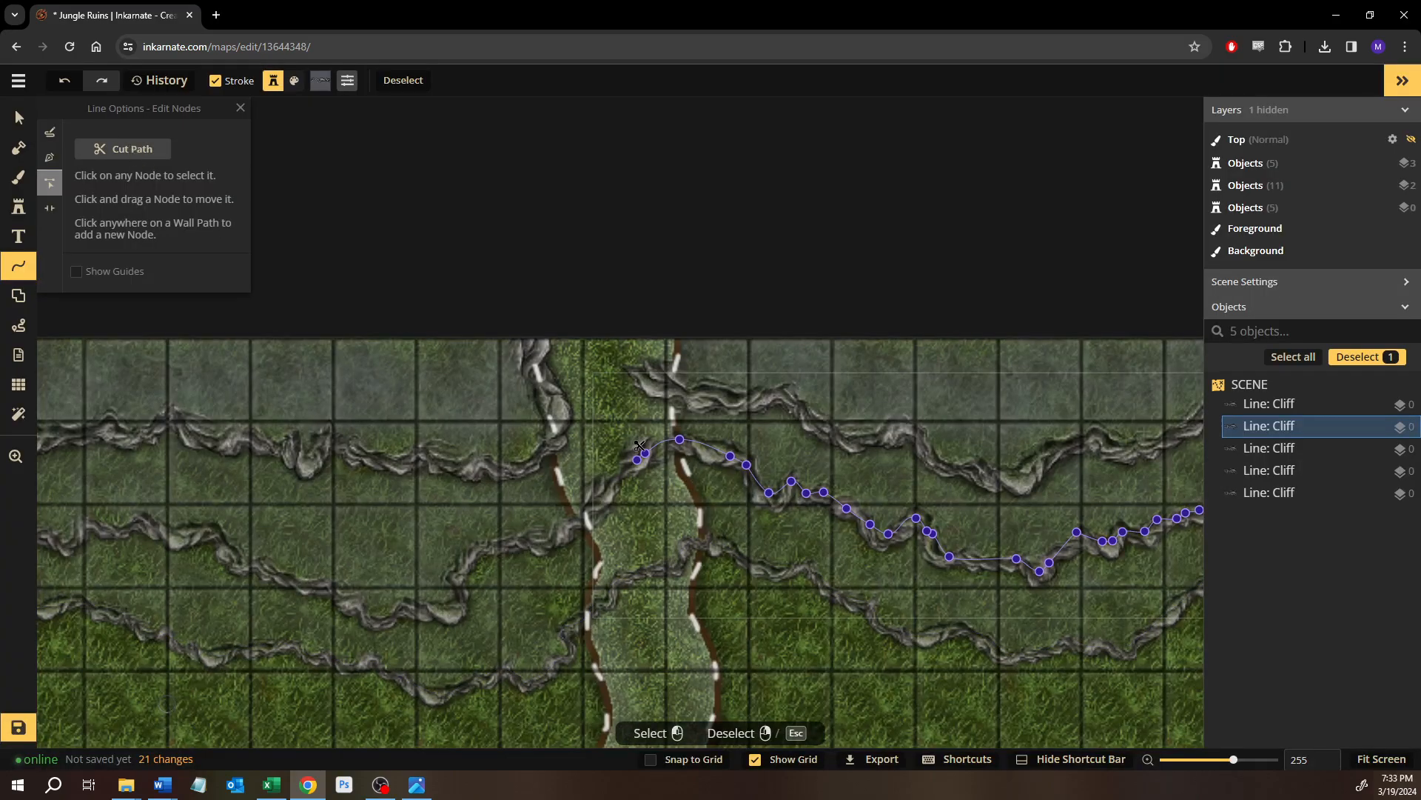
click(655, 460)
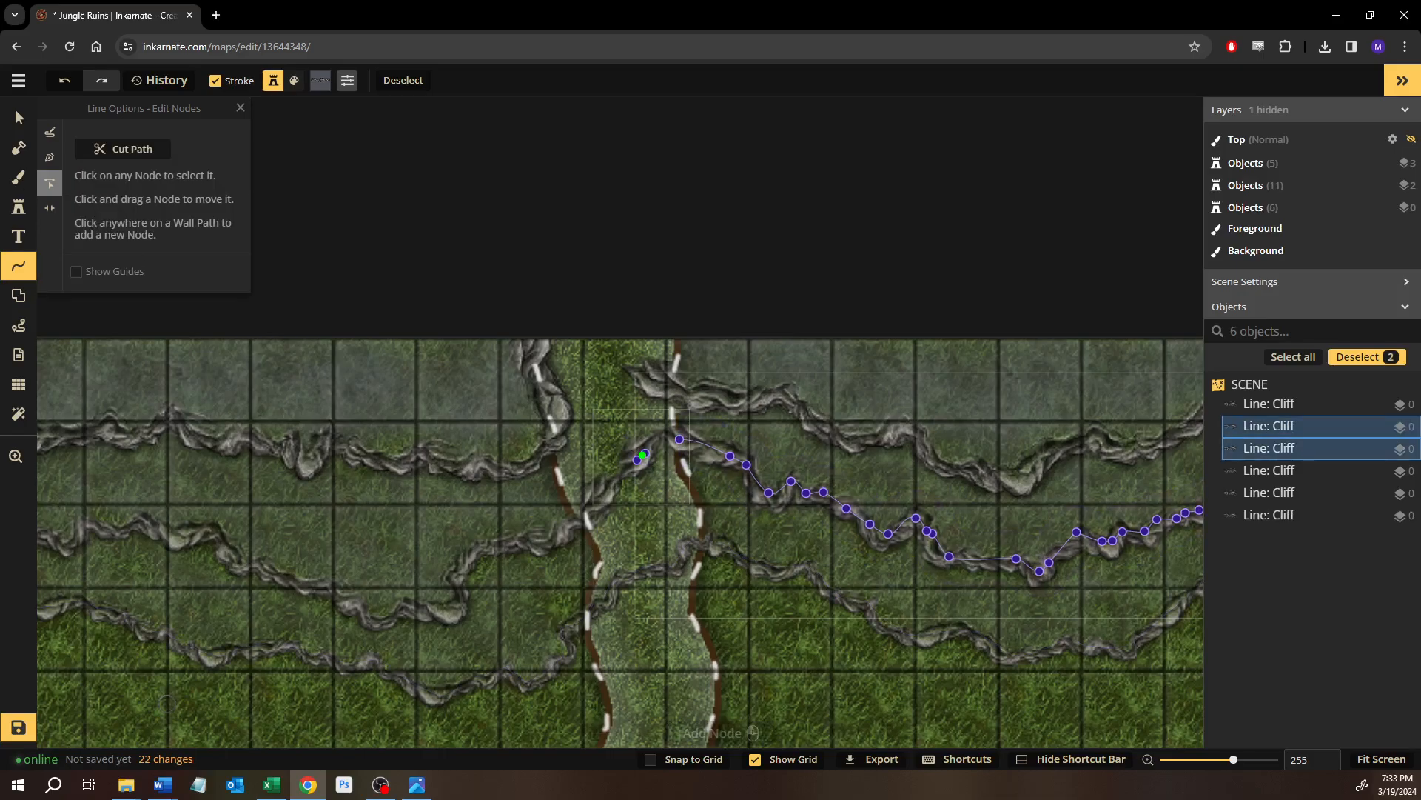
Delete the cut section of the middle cliff that crosses the trail.
key(v)
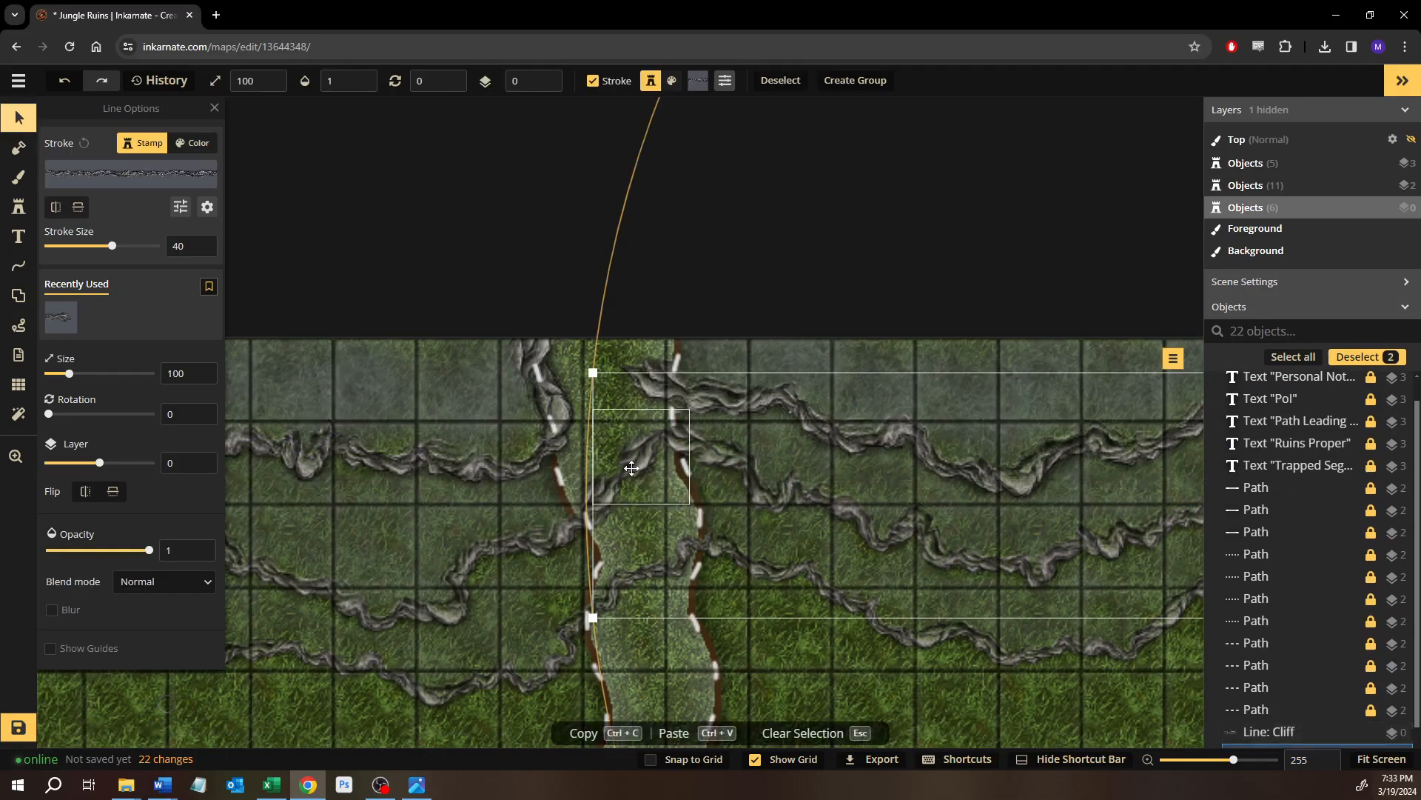
click(635, 466)
drag(636, 465, 644, 499)
key(Delete)
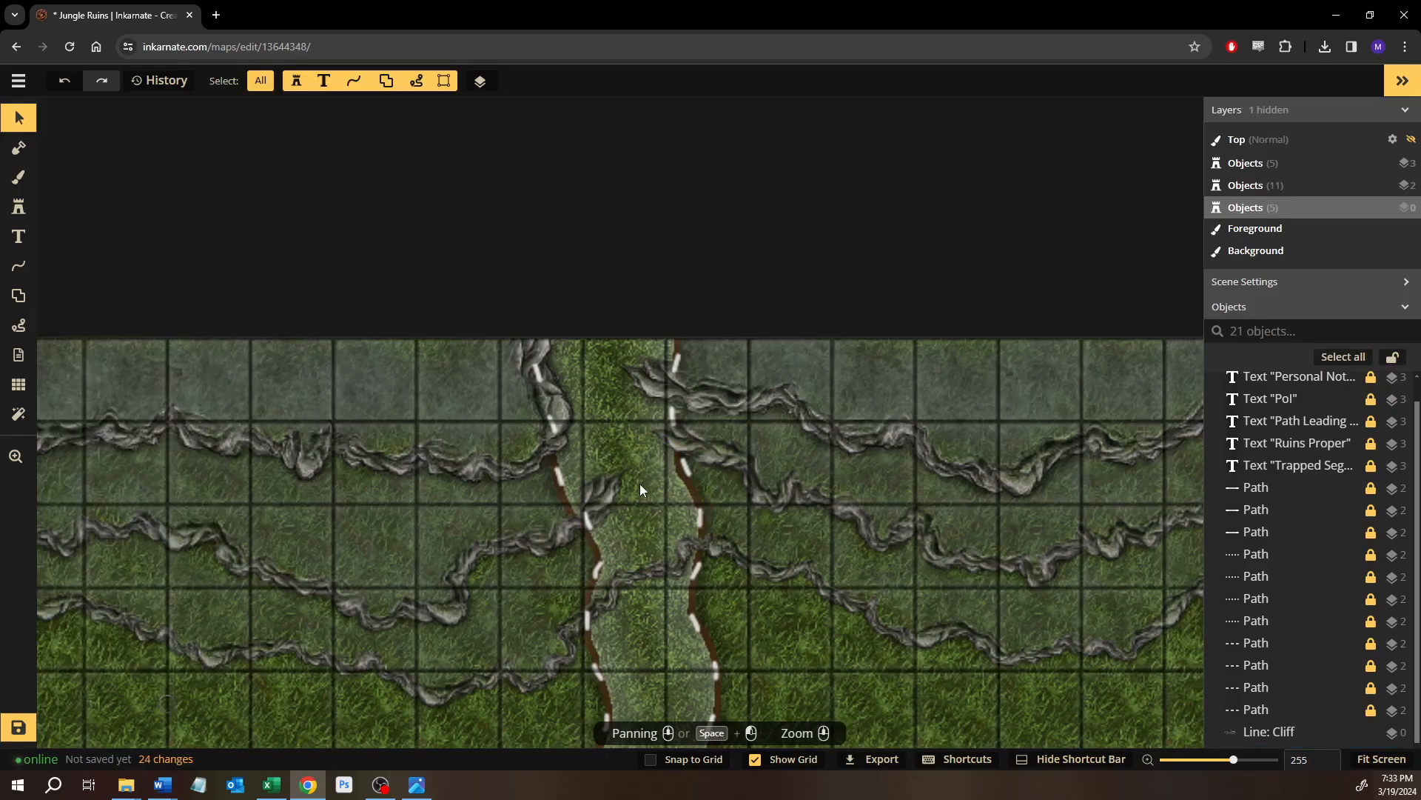
Move the end node of the northernmost cliff east of the trail to the north border at the eastern dashed line, and curve its end.
right_click(736, 382)
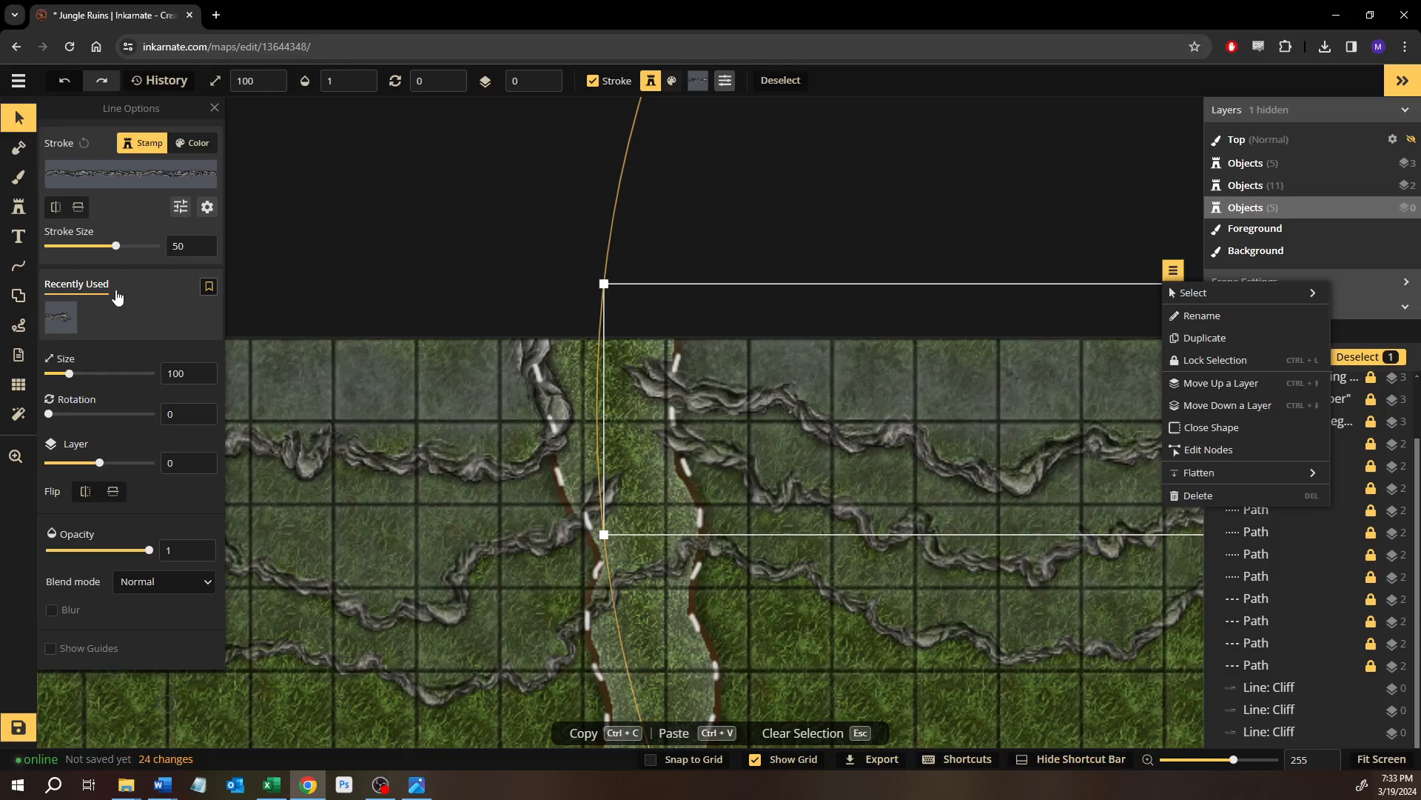
click(1208, 449)
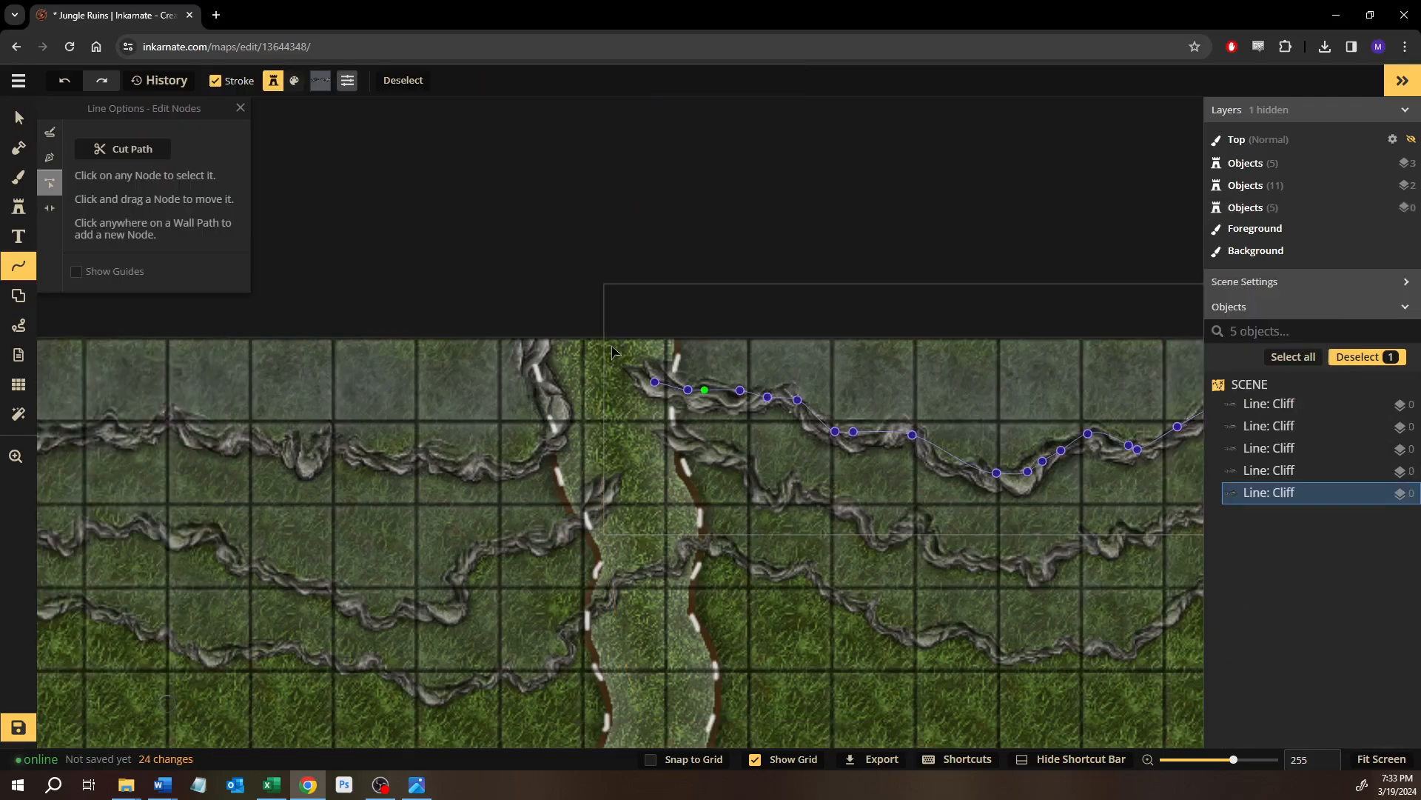
click(655, 382)
drag(677, 342, 690, 393)
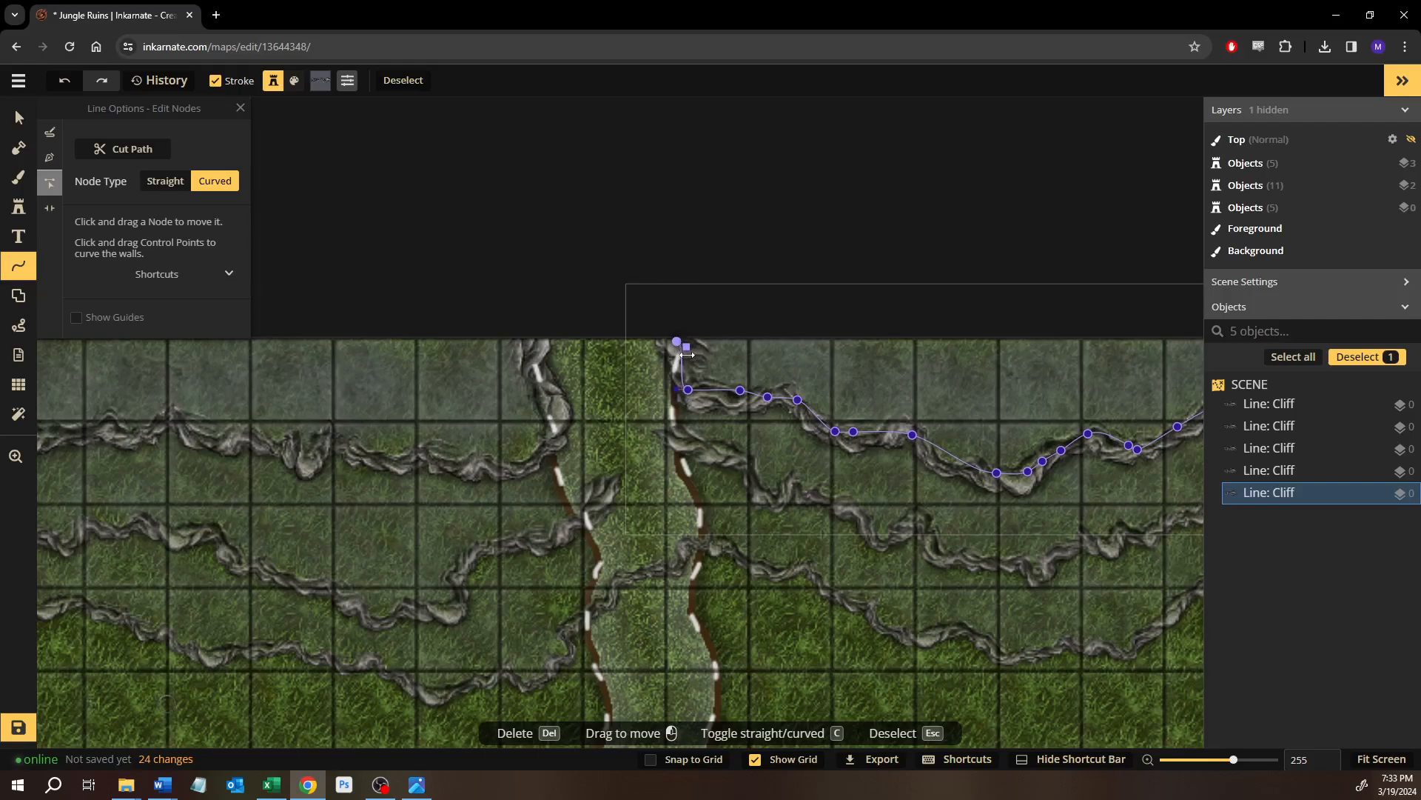
click(694, 362)
drag(674, 370, 665, 372)
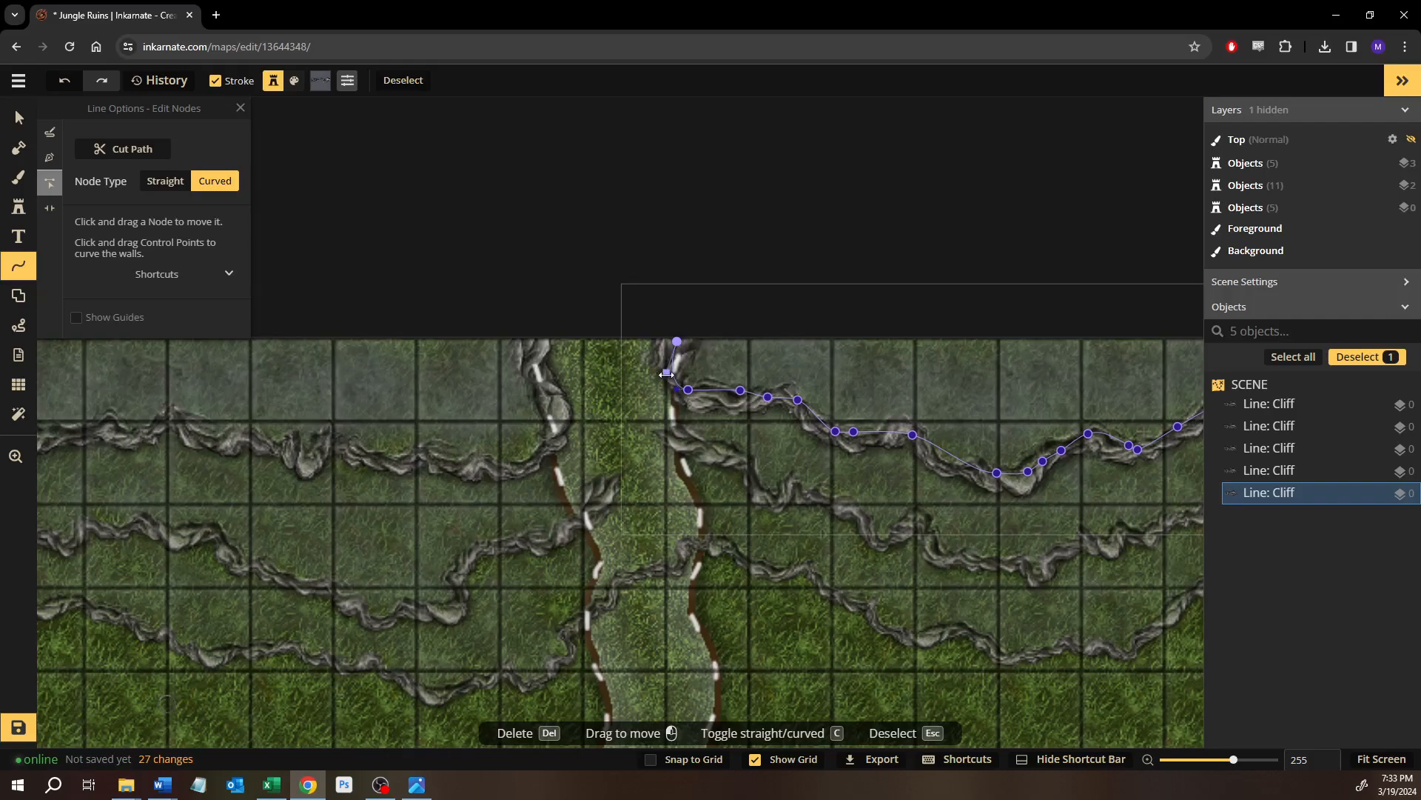
Move the end node of the middle cliff west of the trail up along the western dashed line to meet the northern cliff.
drag(640, 526, 342, 406)
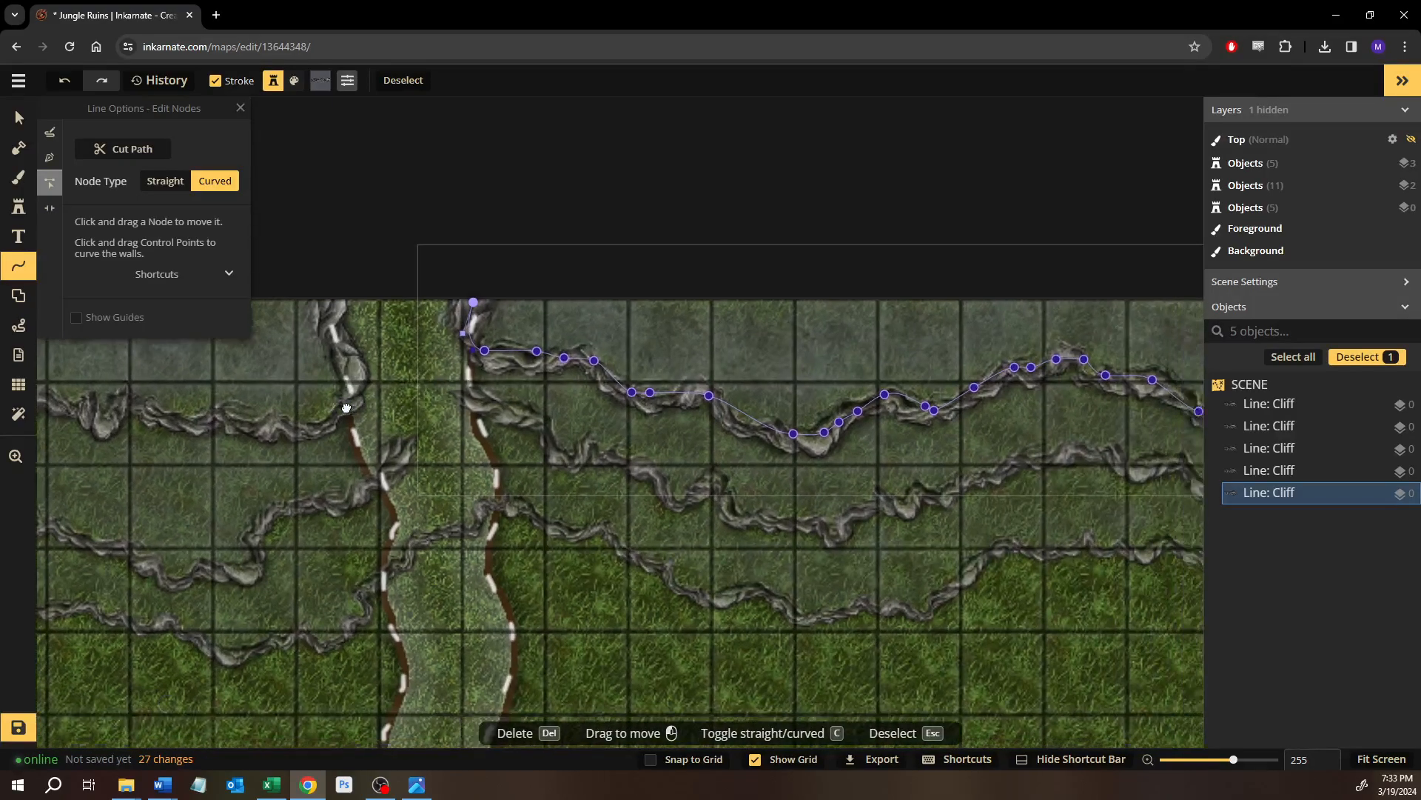
scroll(868, 410, right, 10)
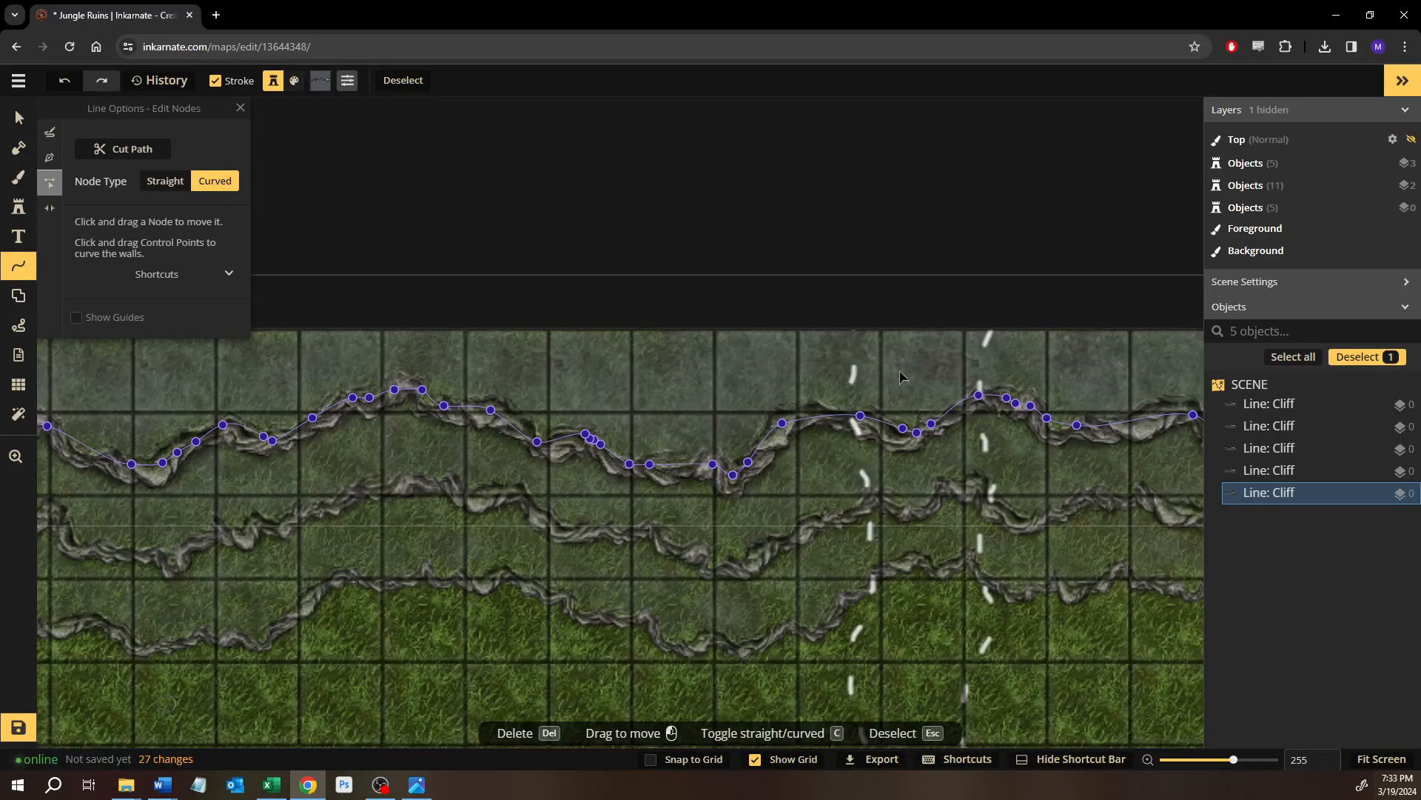
scroll(453, 458, left, 10)
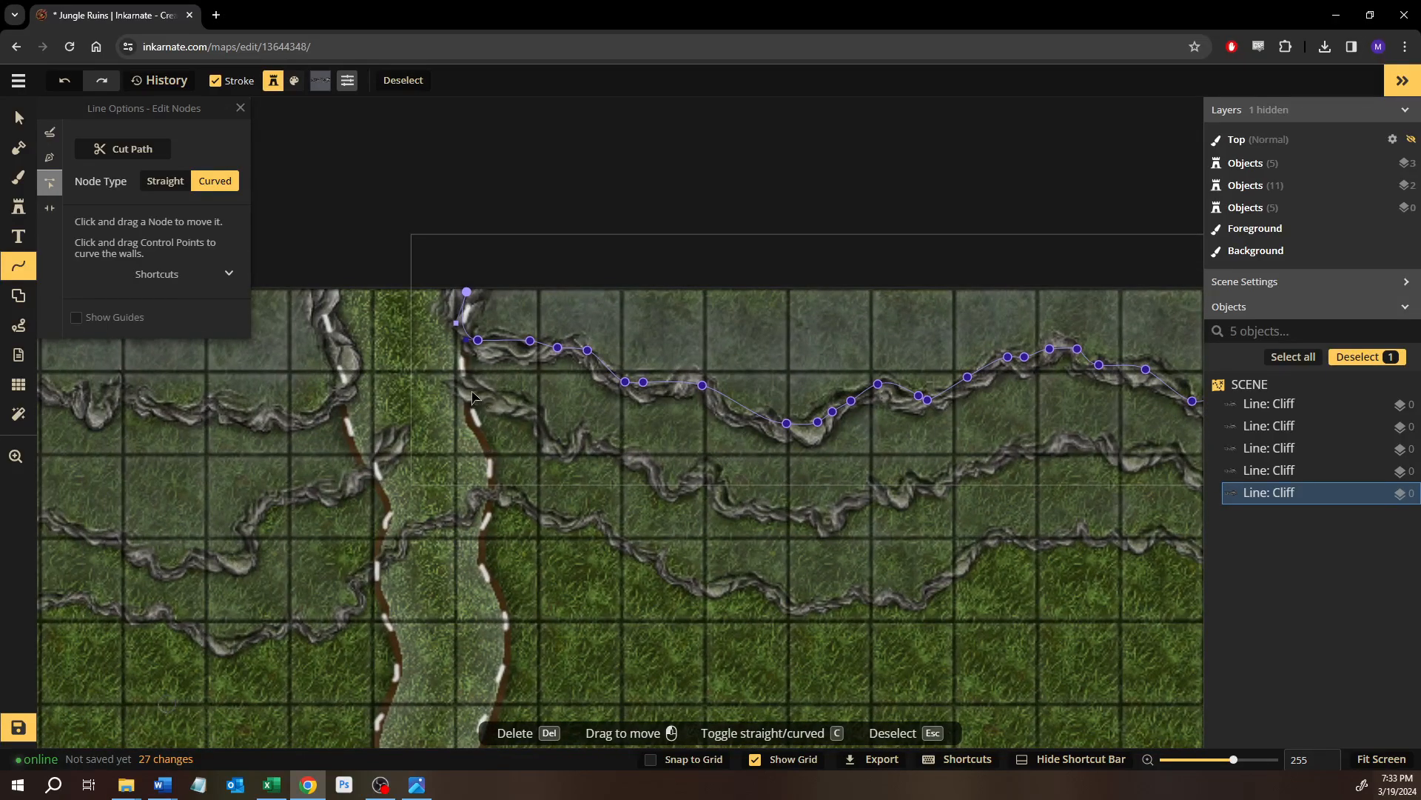
key(Escape)
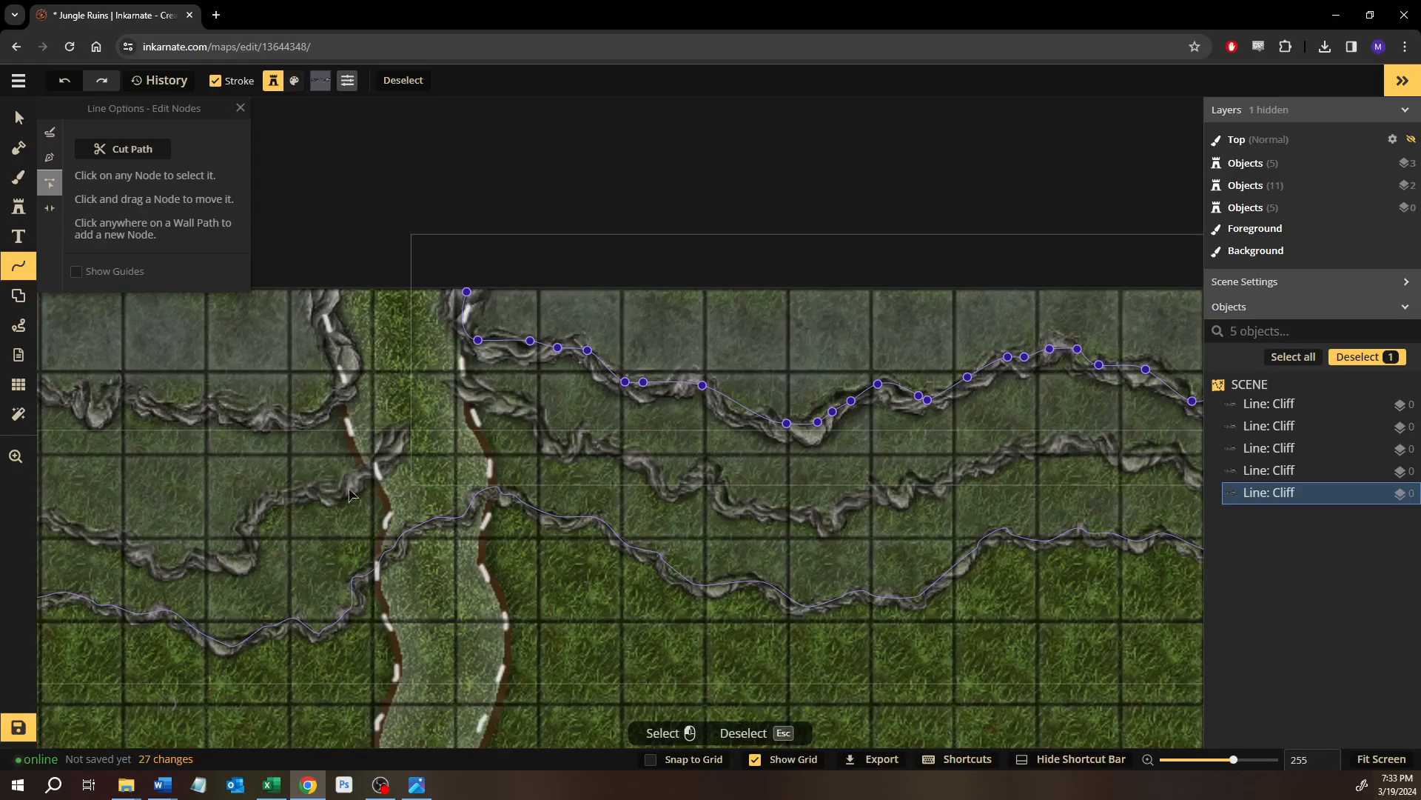
click(251, 482)
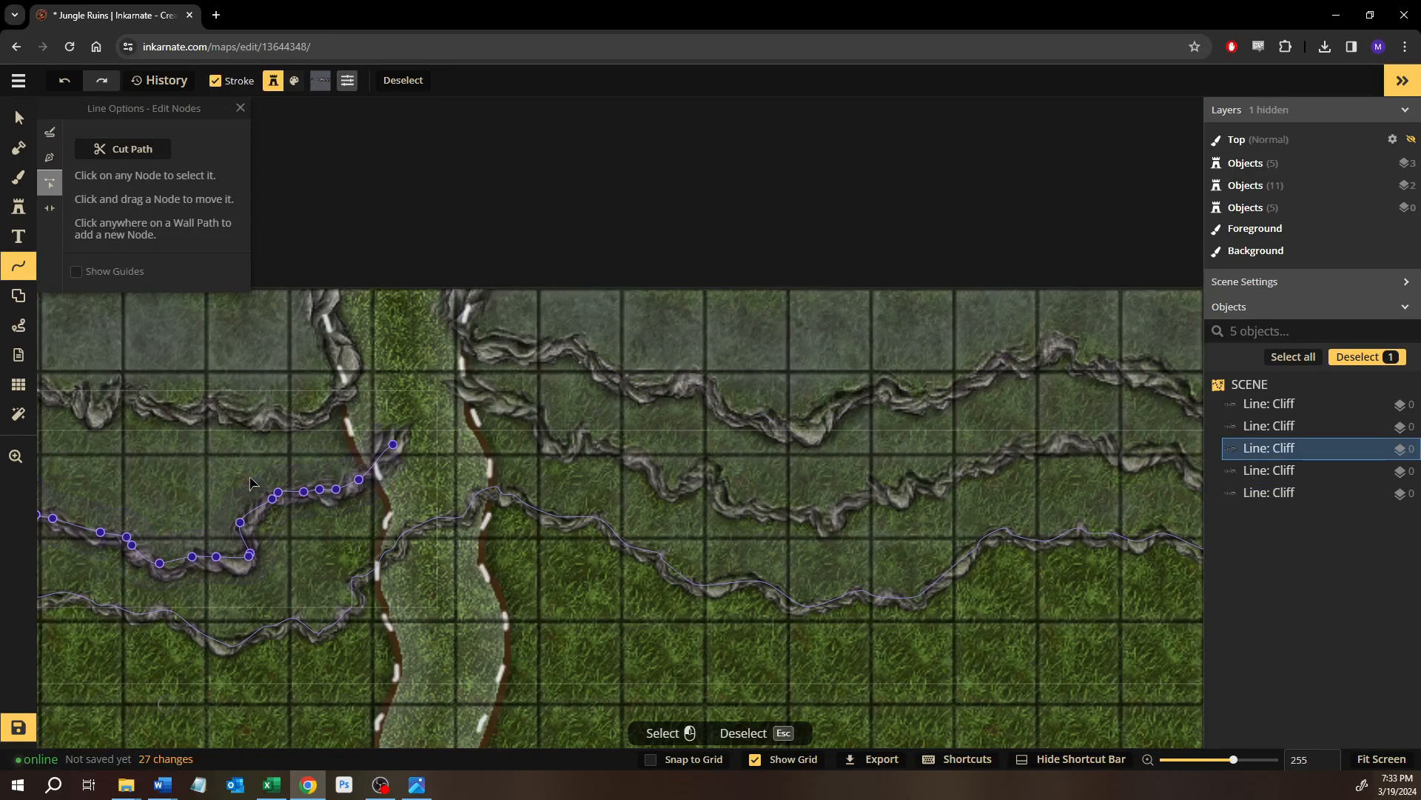
click(393, 444)
drag(393, 445, 347, 408)
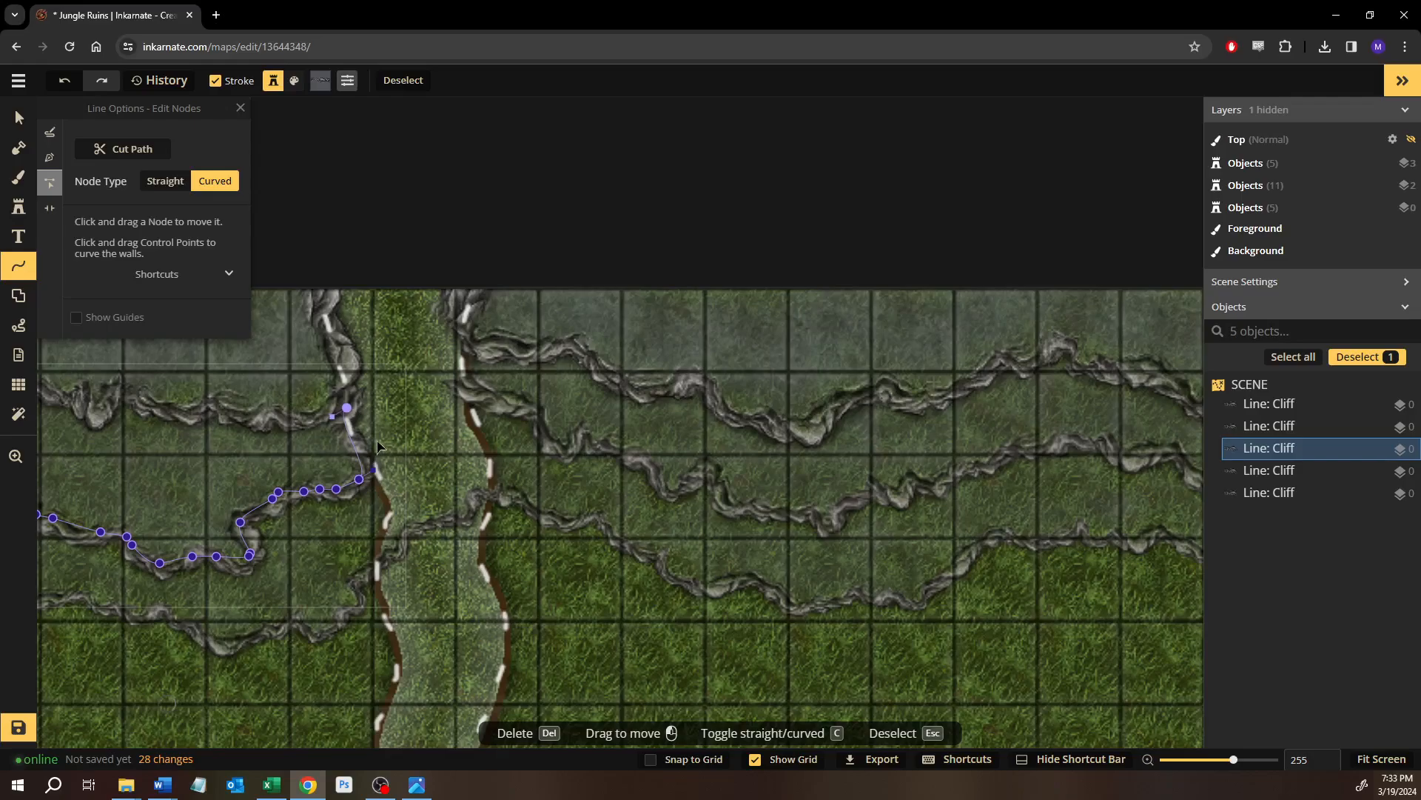
click(416, 449)
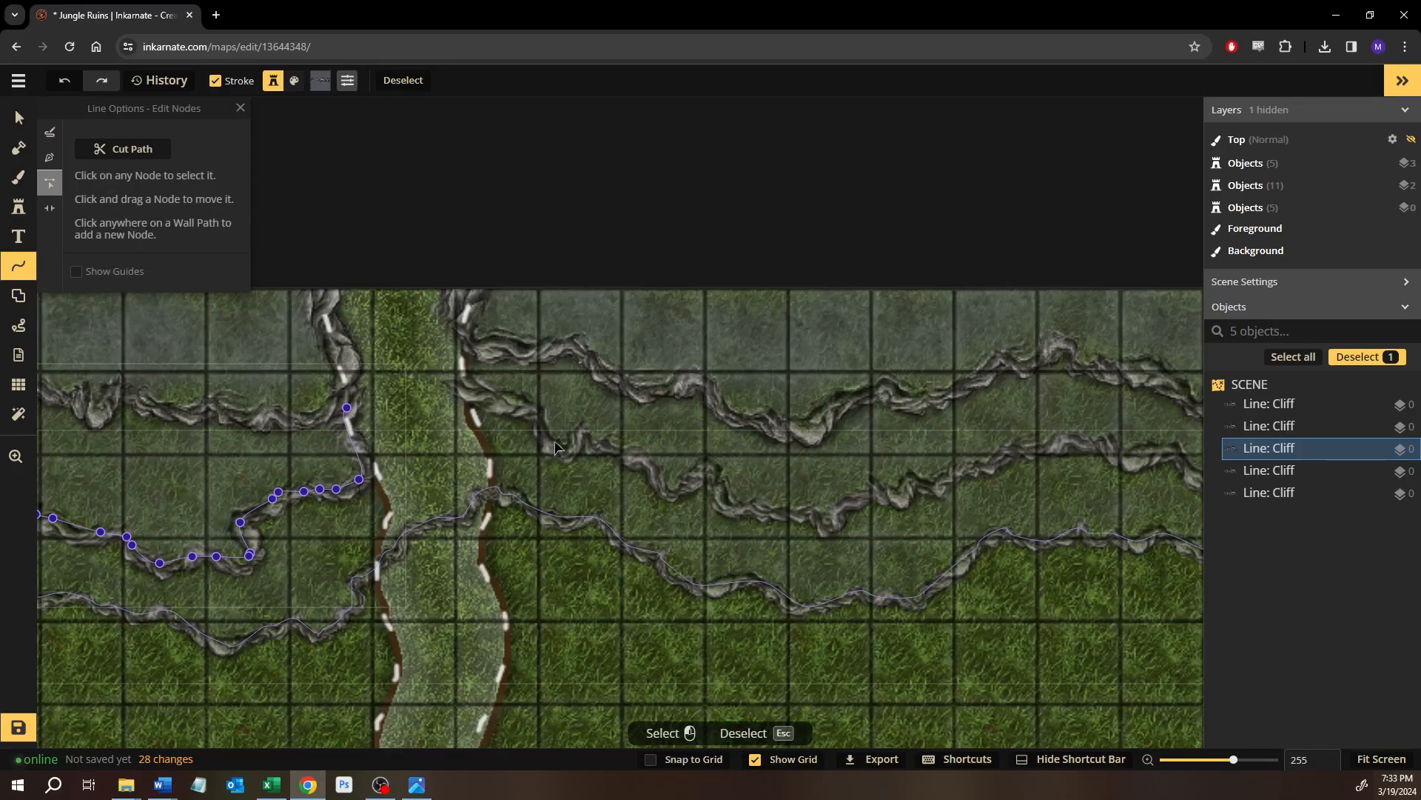
Add a straight node near the trail-side end of the middle cliff east of the trail.
click(577, 448)
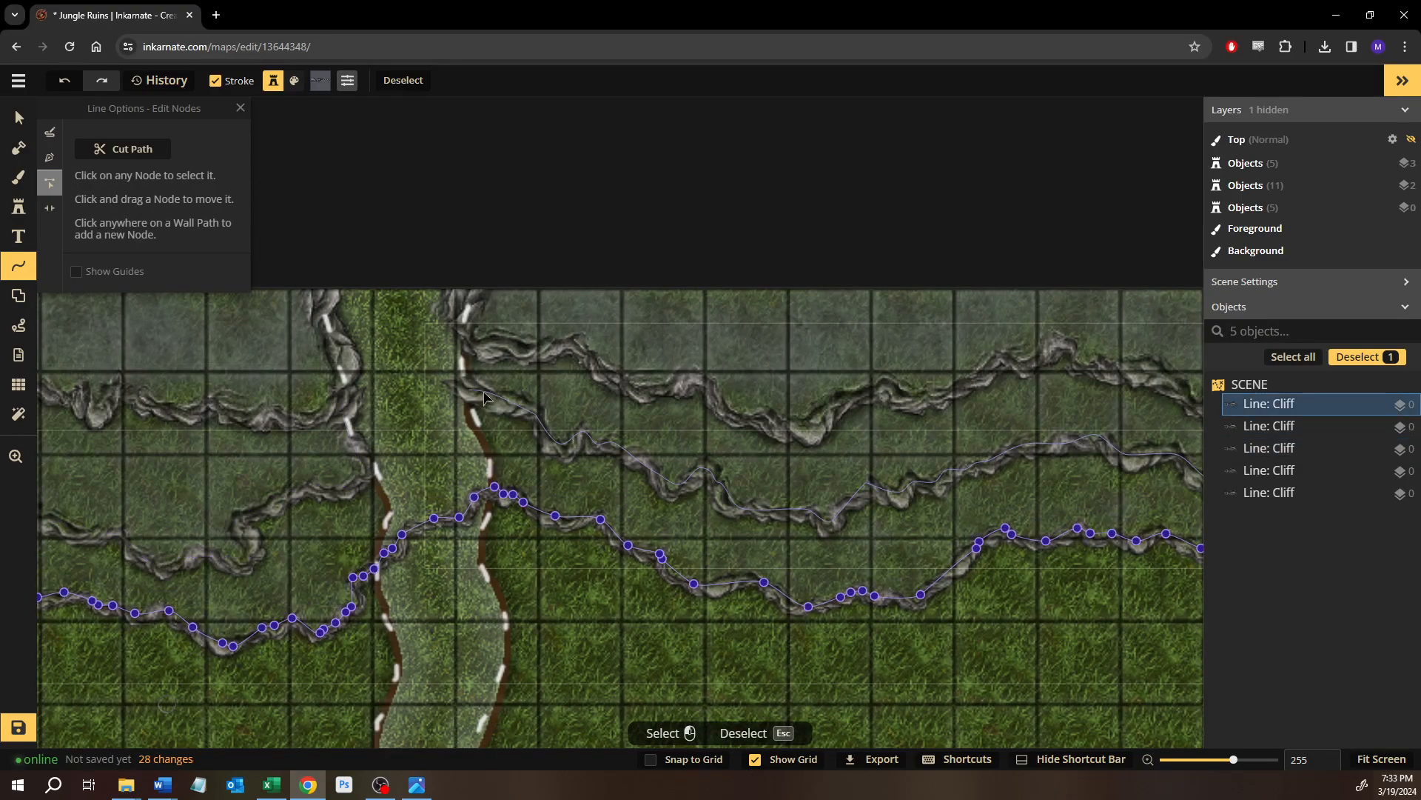
click(538, 431)
click(538, 431)
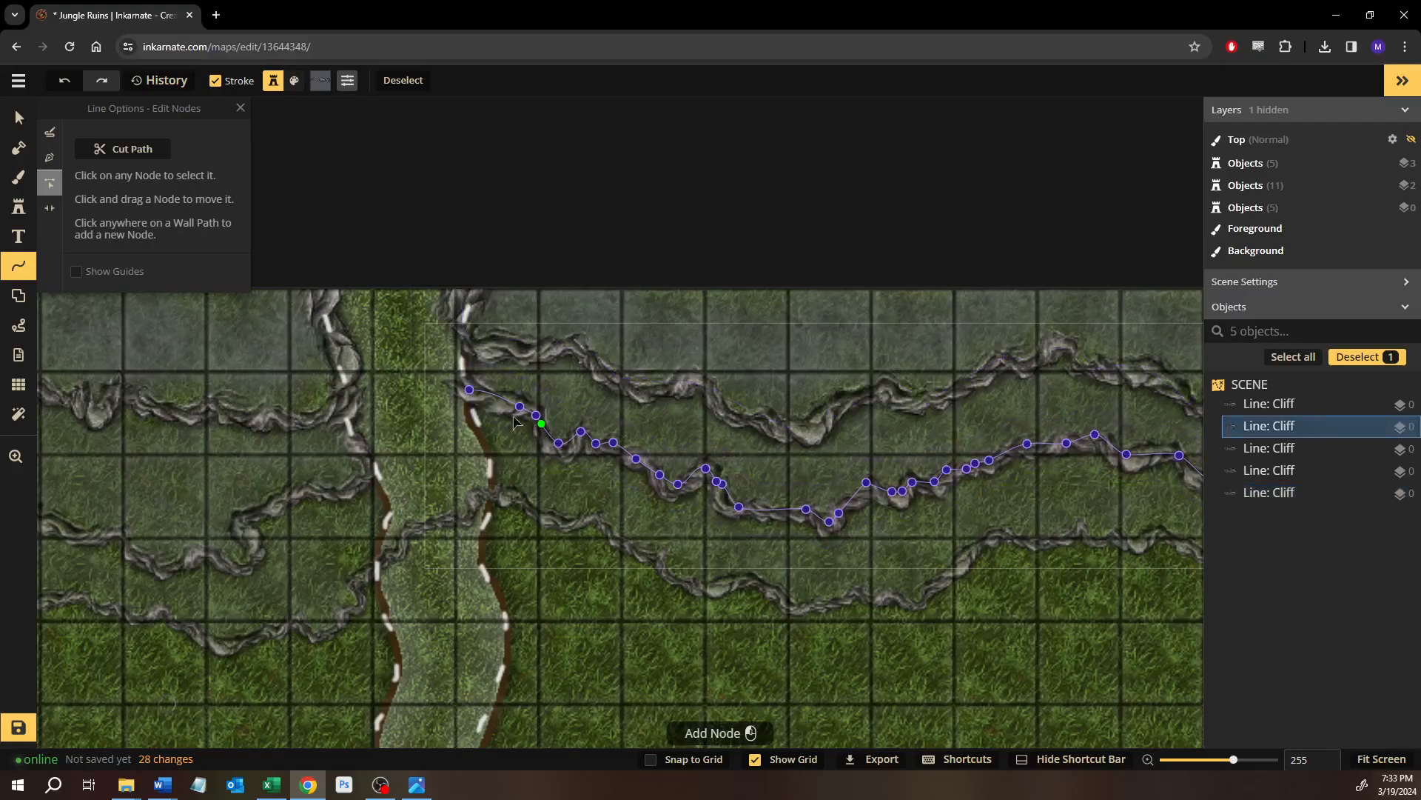
click(482, 390)
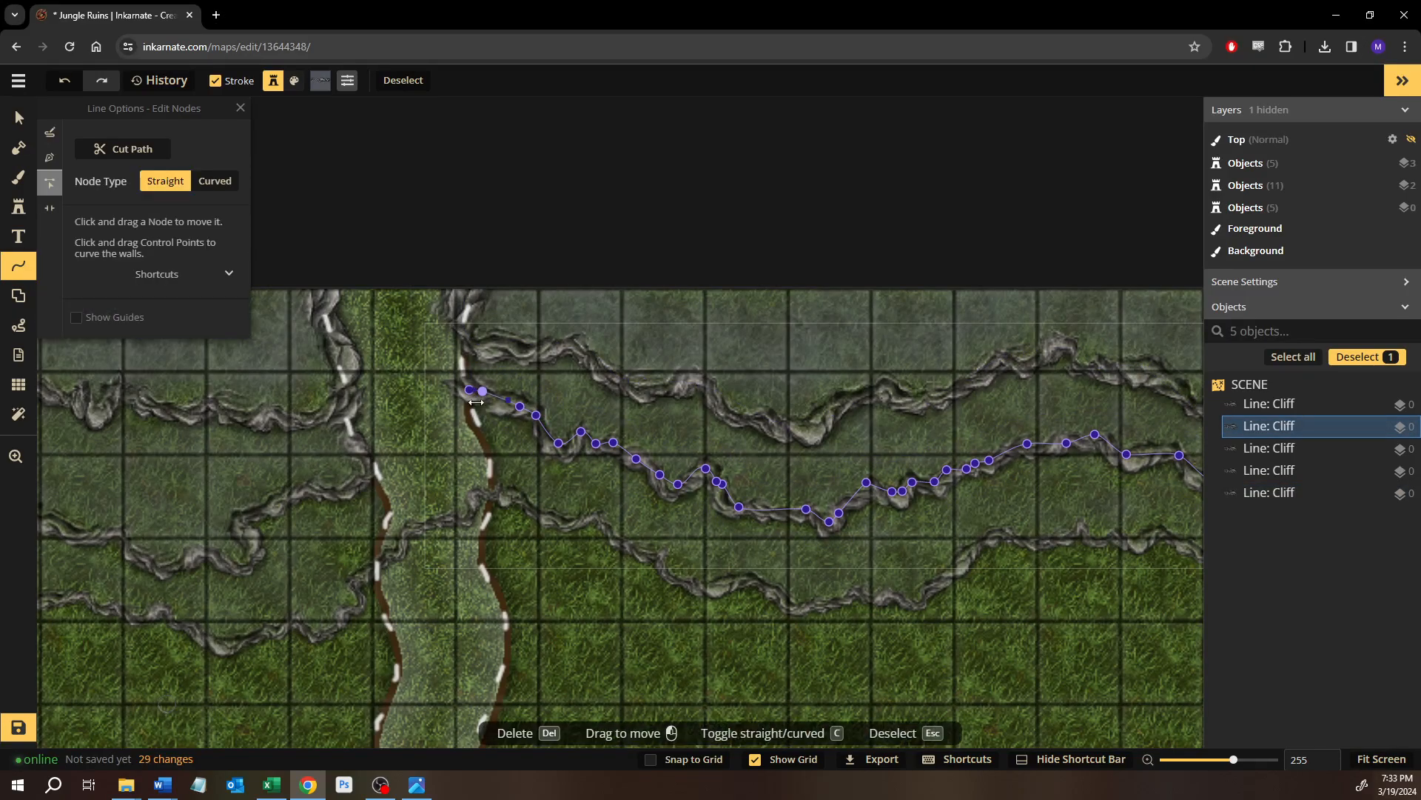
scroll(474, 403, up, 3)
scroll(471, 409, up, 5)
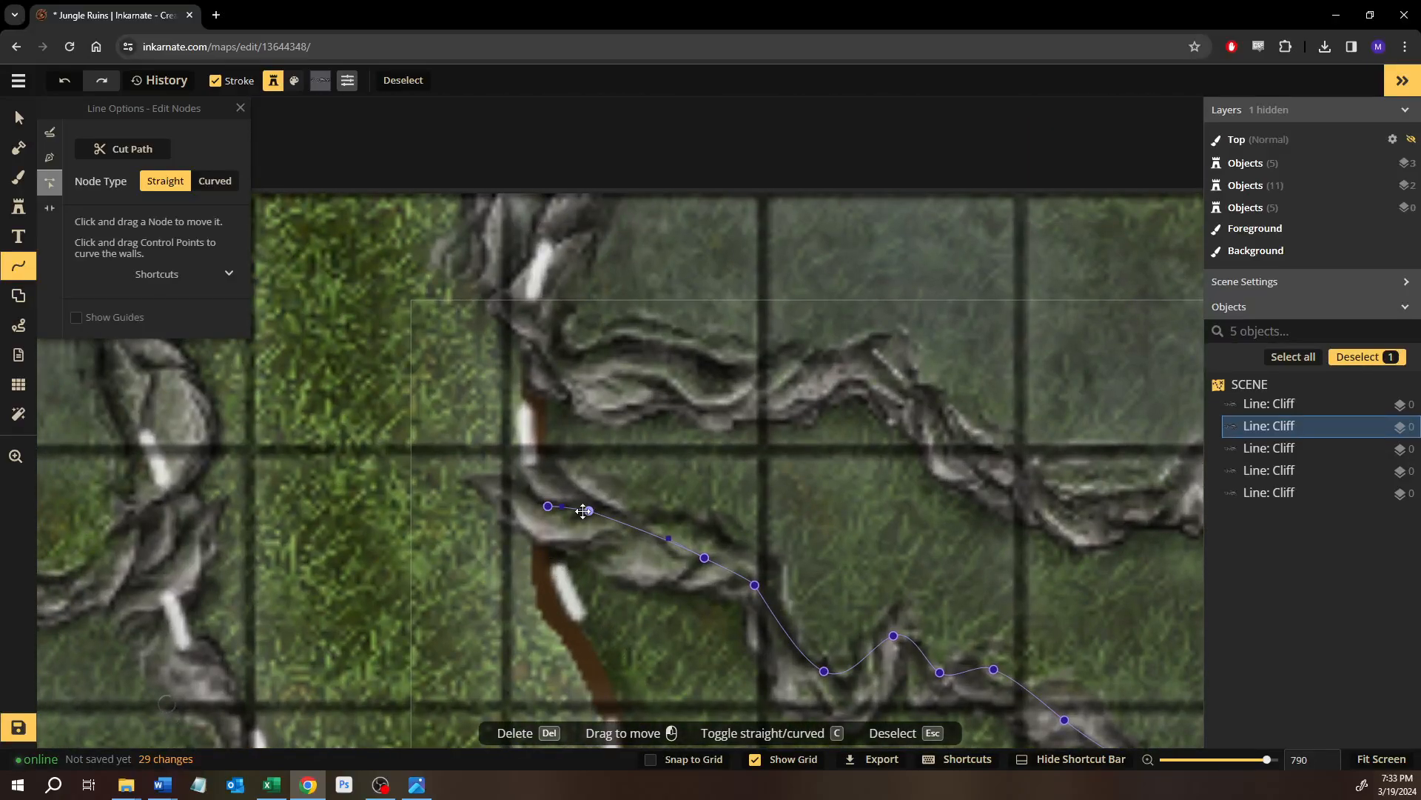
Move the middle cliff's end node up to the northern cliff, align its added node with the eastern dashed line, and adjust the end's curve.
drag(547, 506, 536, 383)
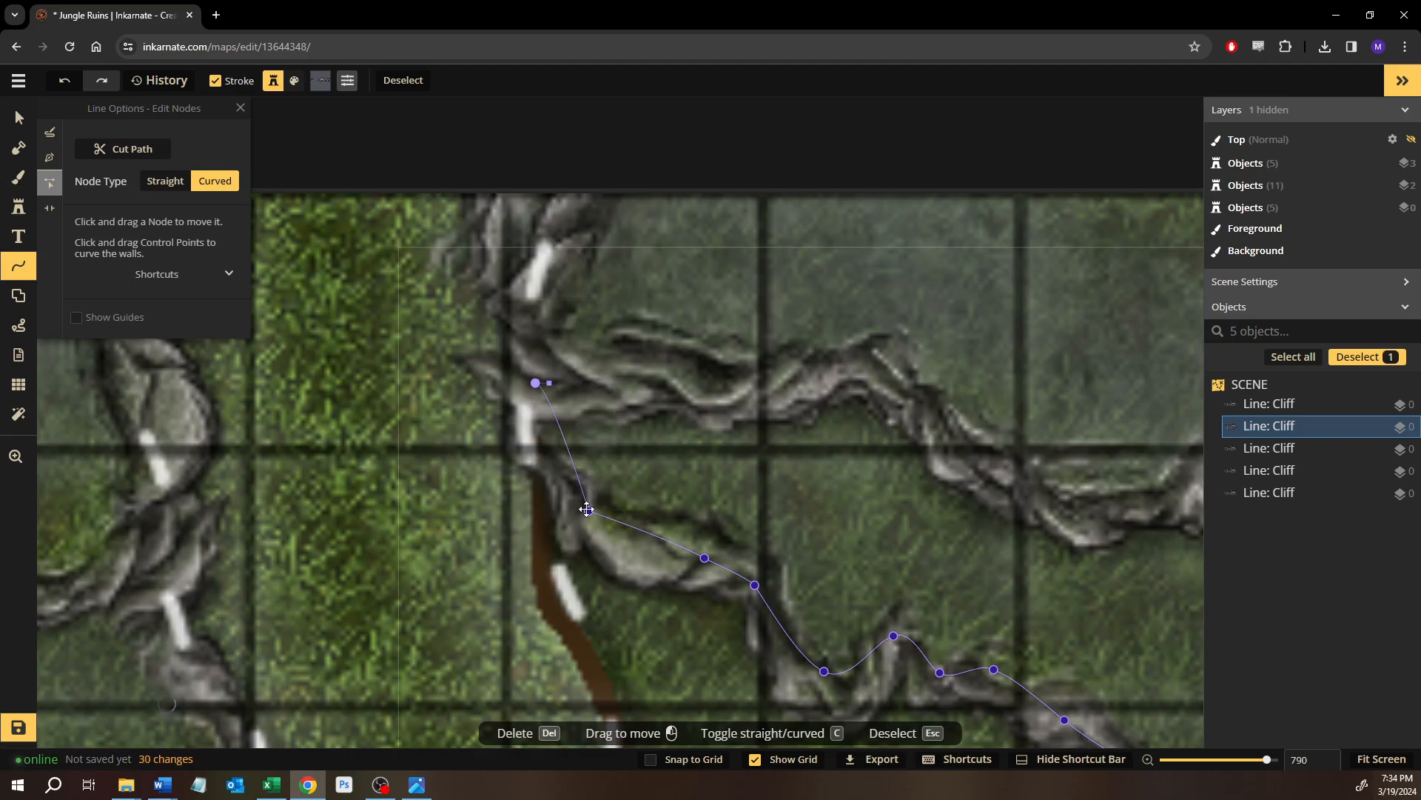
drag(582, 511, 550, 516)
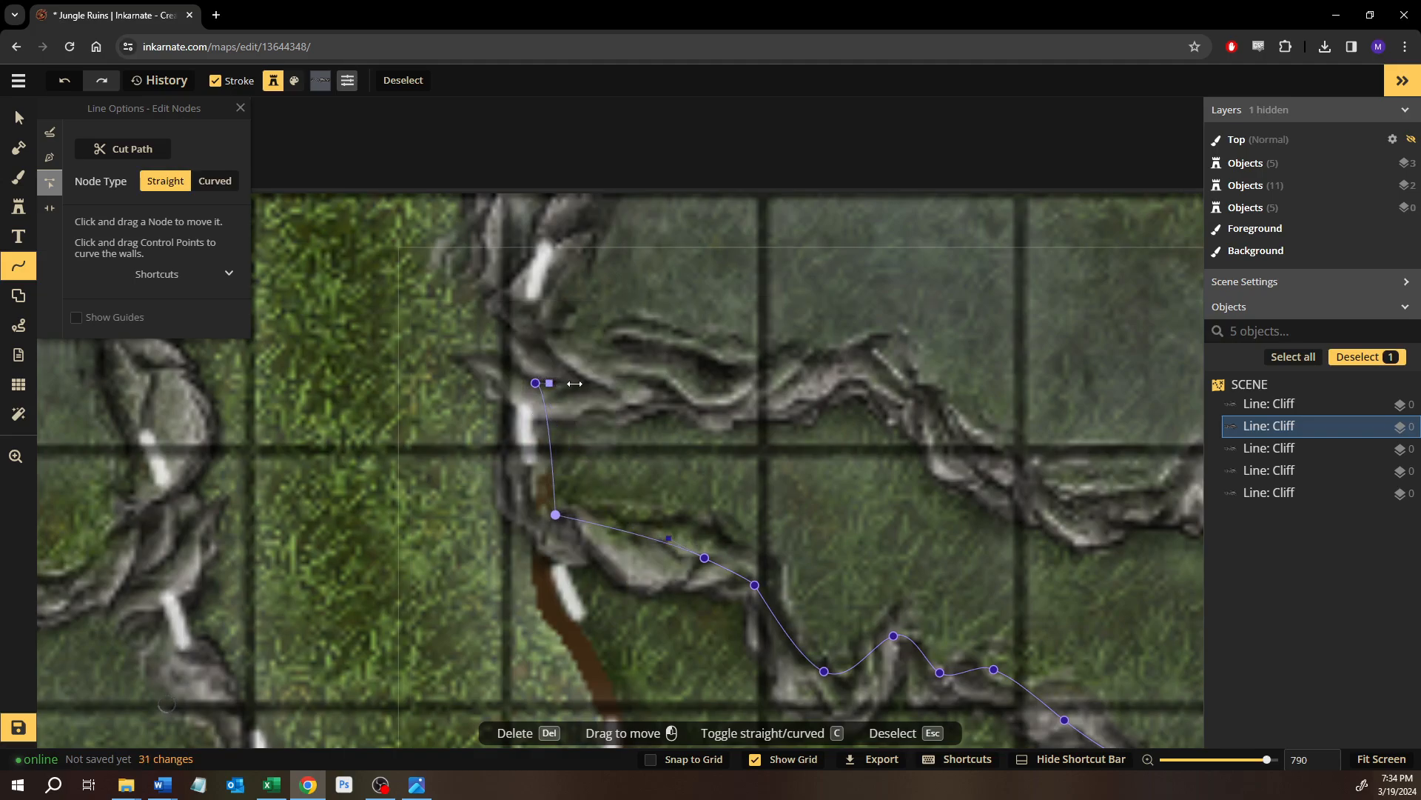
drag(534, 380, 608, 372)
click(549, 380)
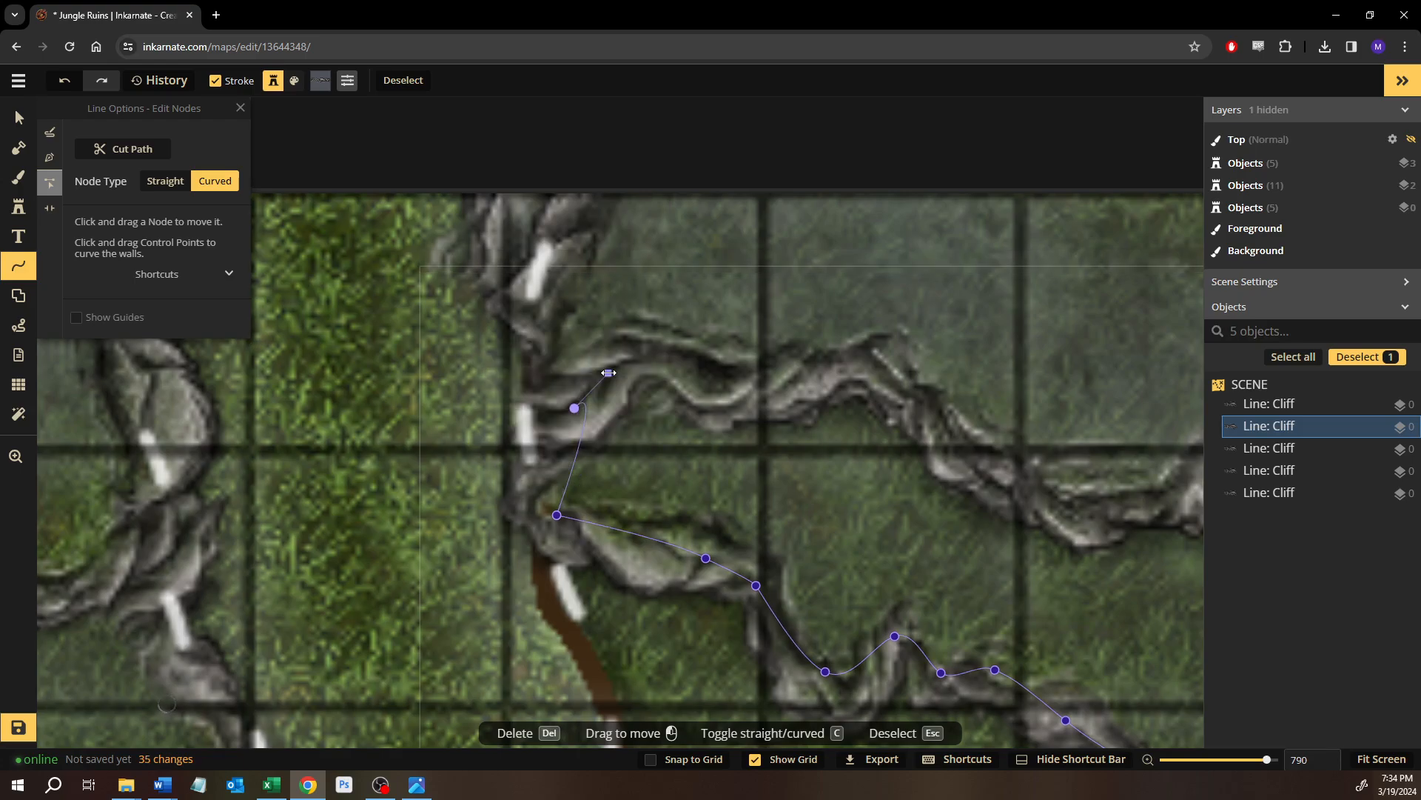
scroll(735, 518, down, 8)
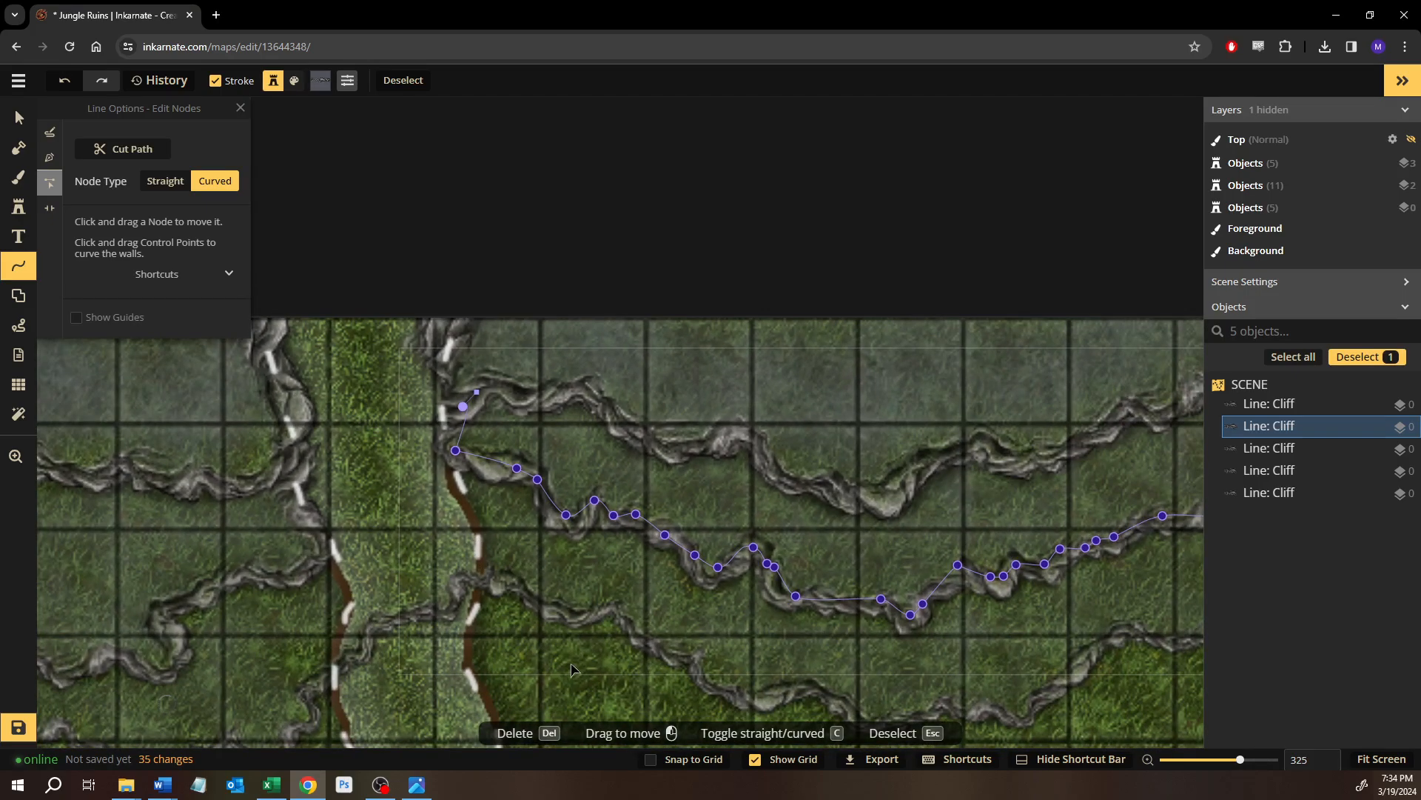
Cut the southernmost cliff line near the trail's western and eastern sides, isolating the section that crosses the trail.
click(571, 670)
drag(624, 524, 754, 394)
click(122, 149)
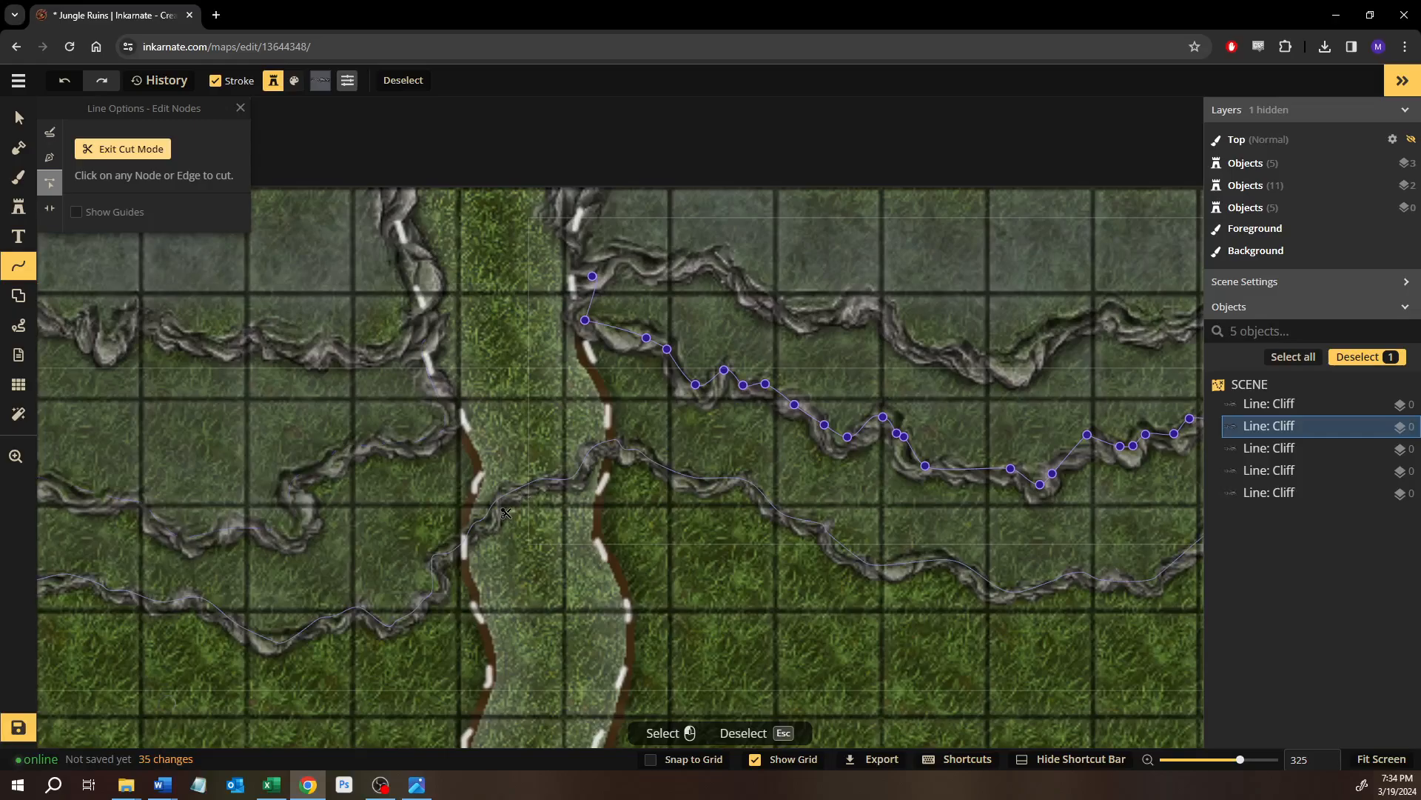
click(505, 504)
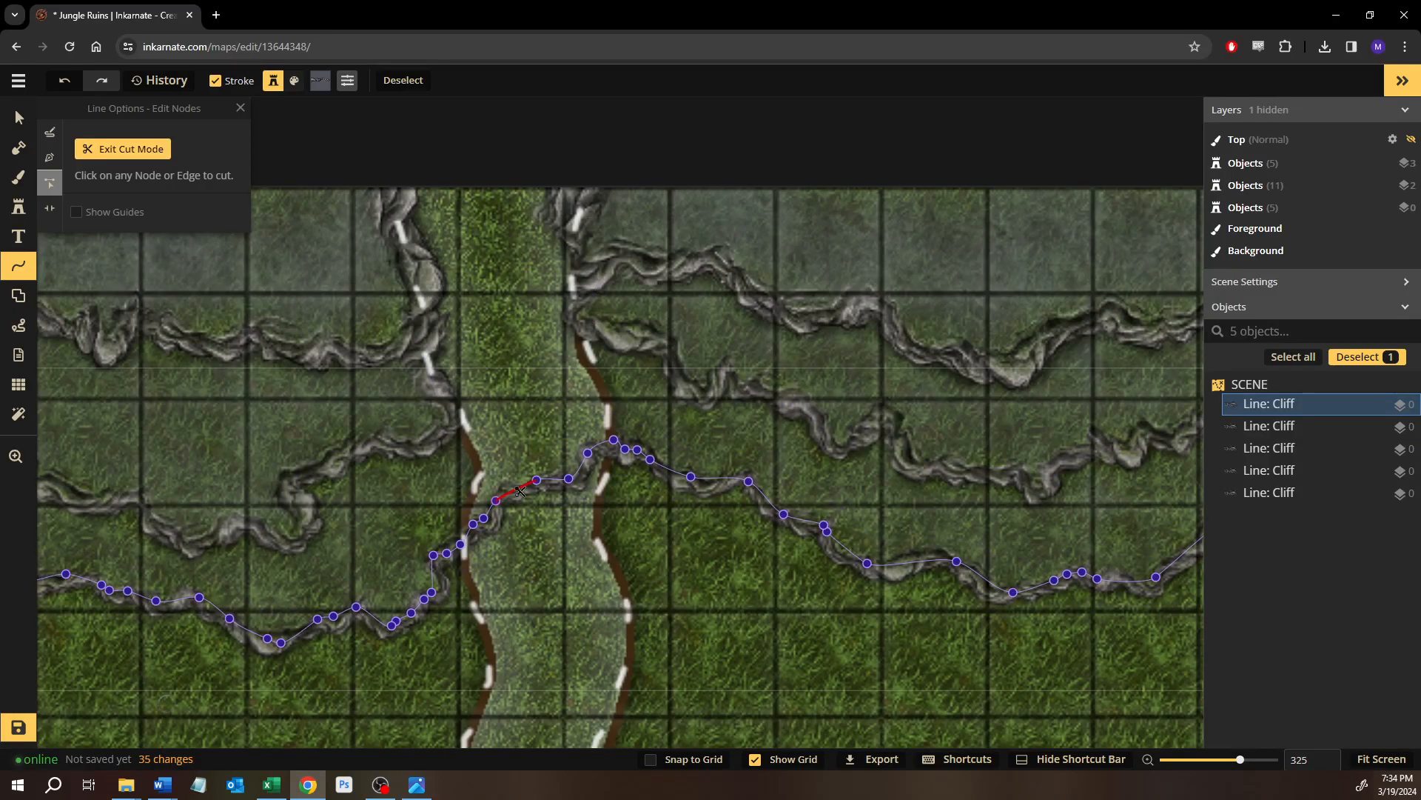
click(515, 492)
click(123, 149)
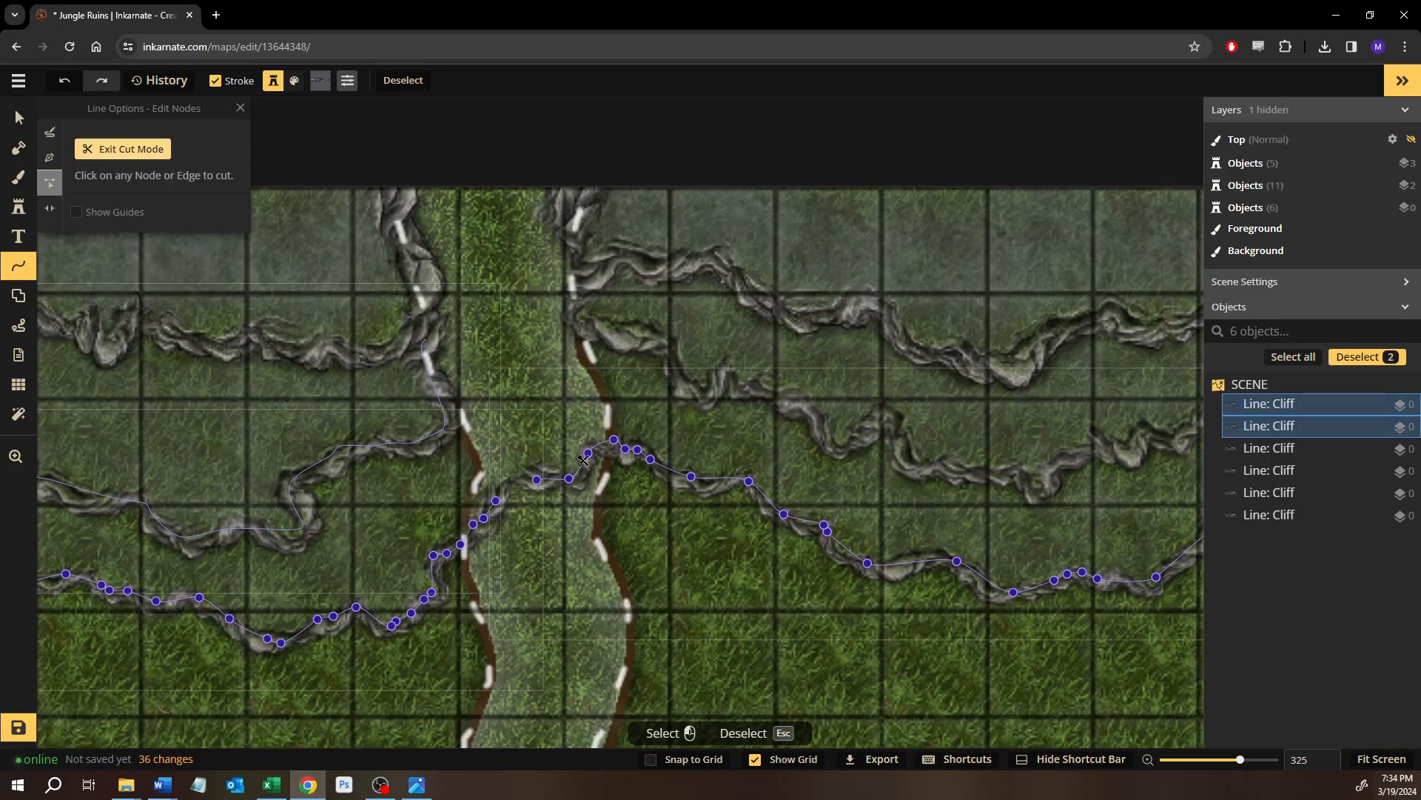
click(580, 469)
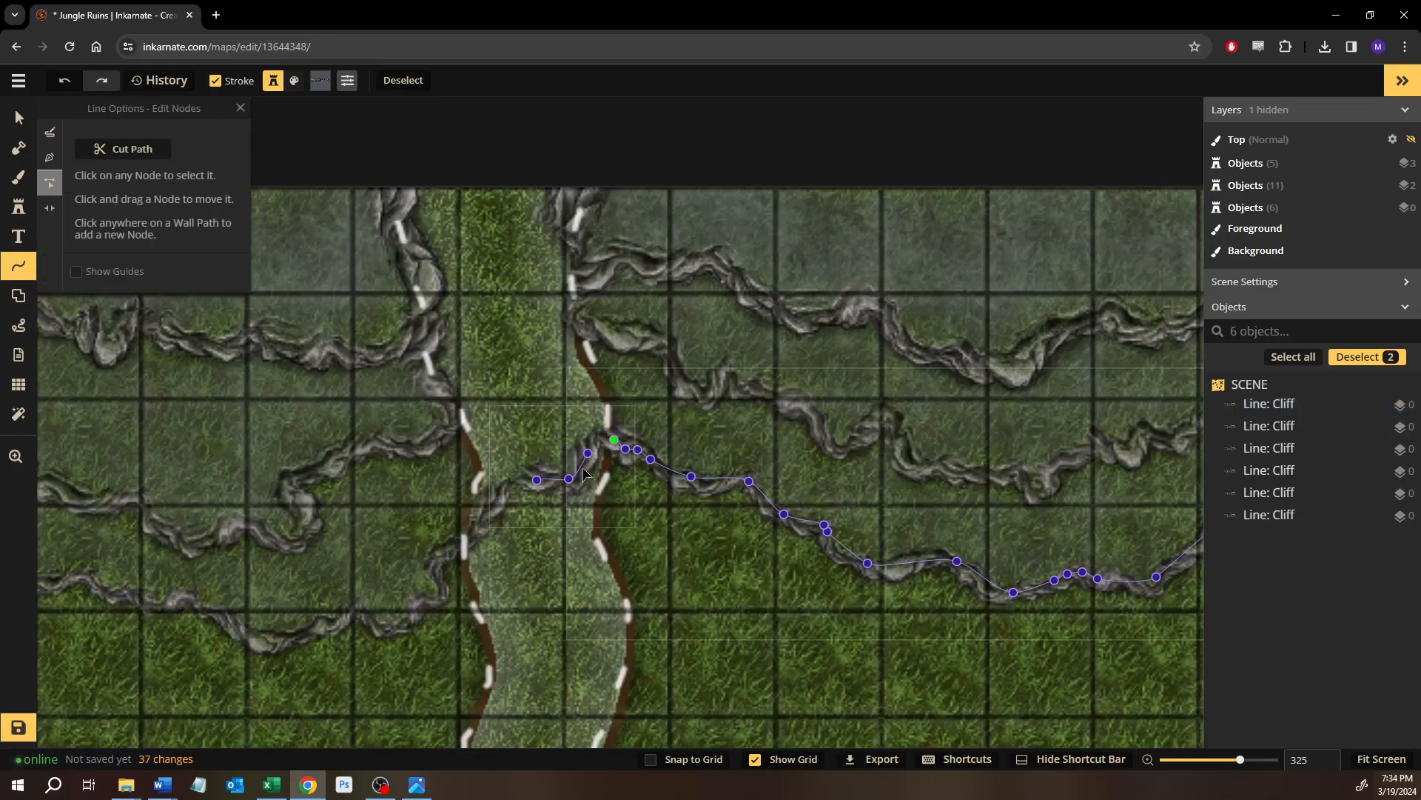
Delete the cut section of the southernmost cliff that crosses the trail.
key(v)
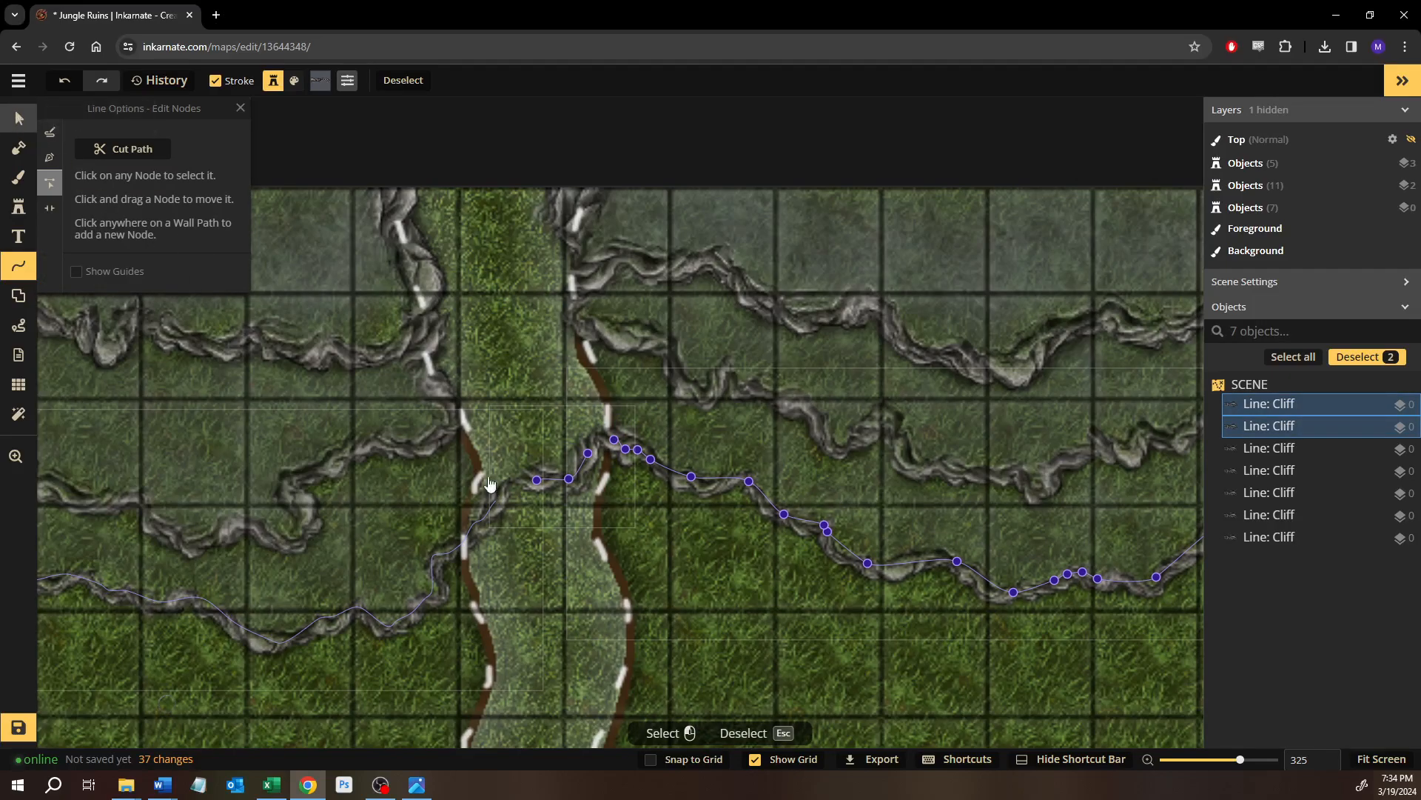
click(551, 474)
key(Delete)
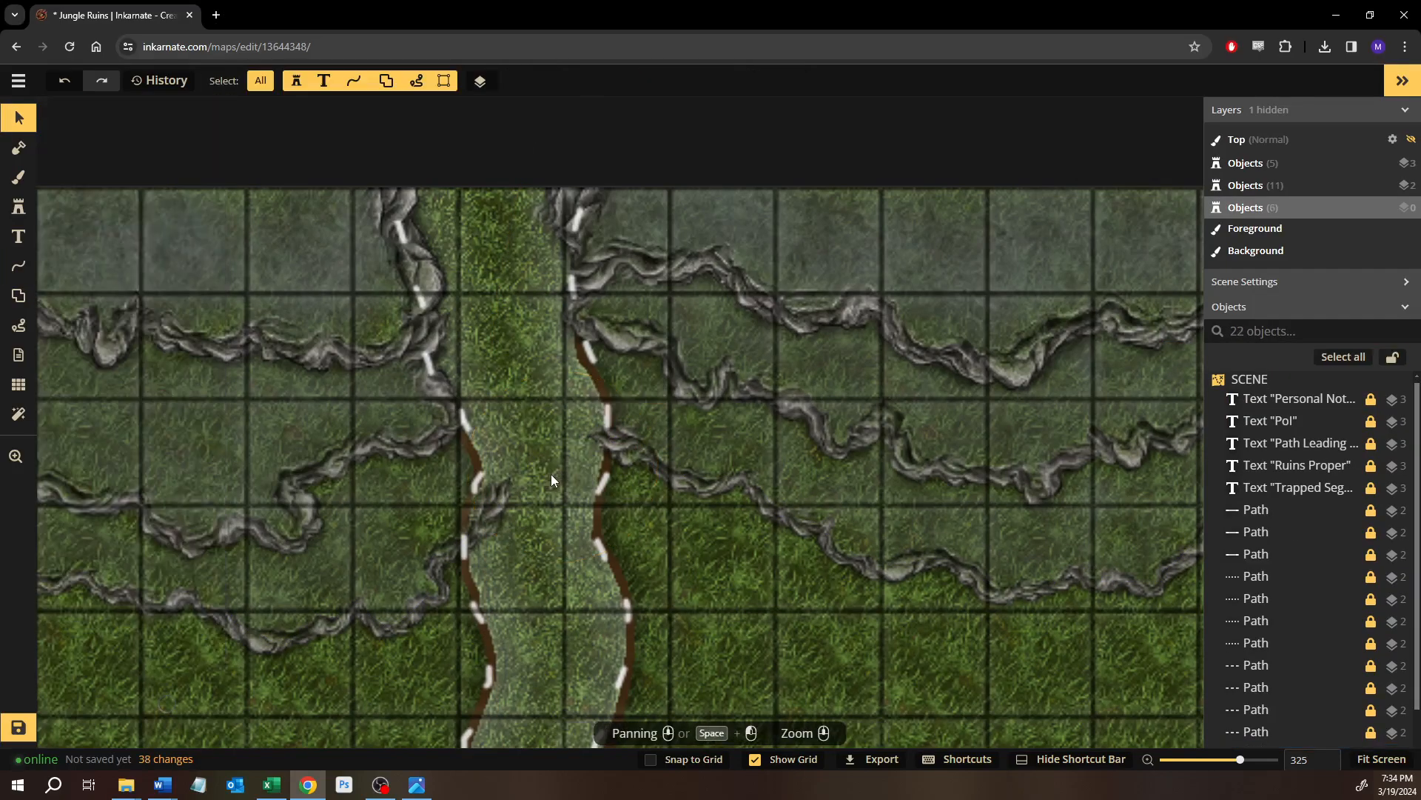
Move the southernmost cliff's end nodes west of the trail up along the western dashed line to meet the middle cliff, and deselect it.
click(471, 525)
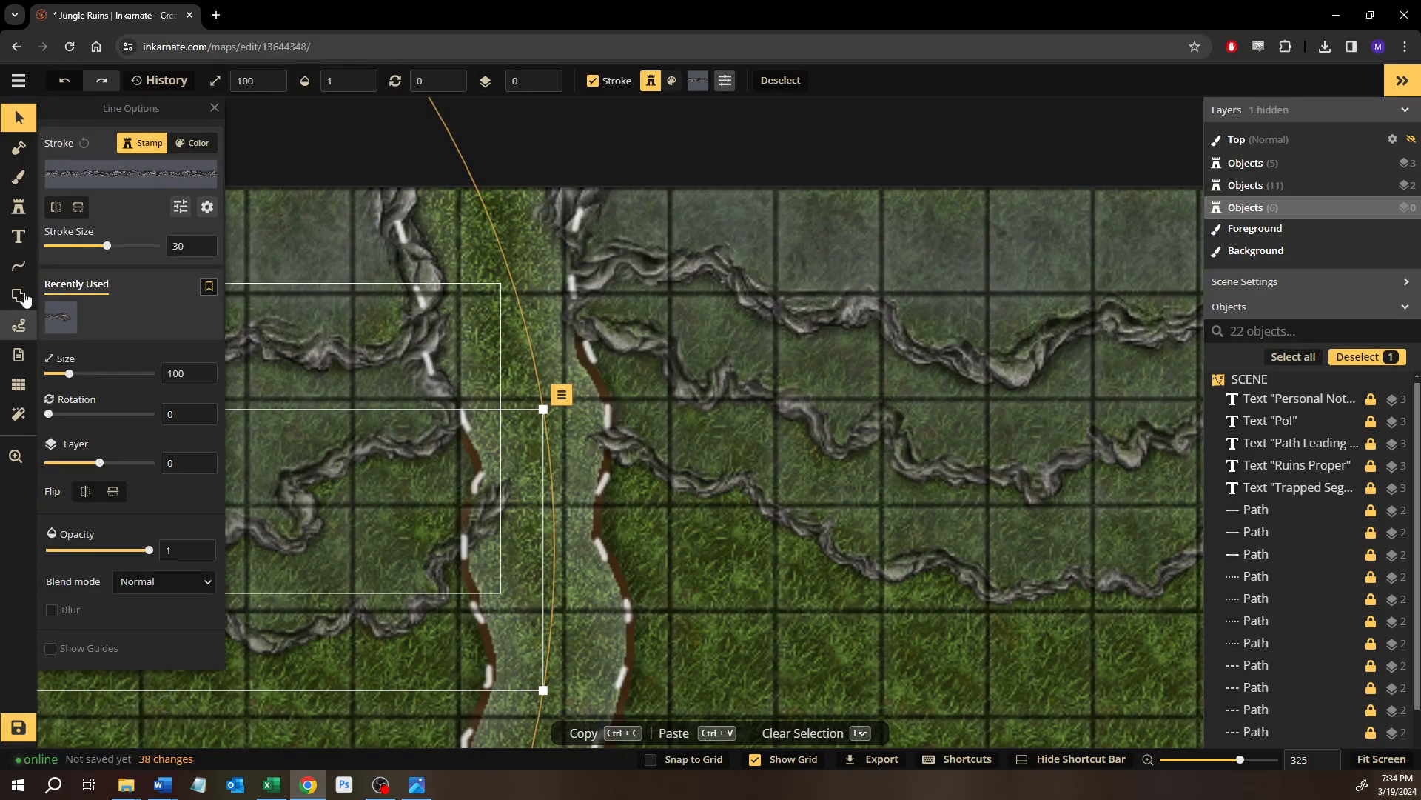
right_click(472, 552)
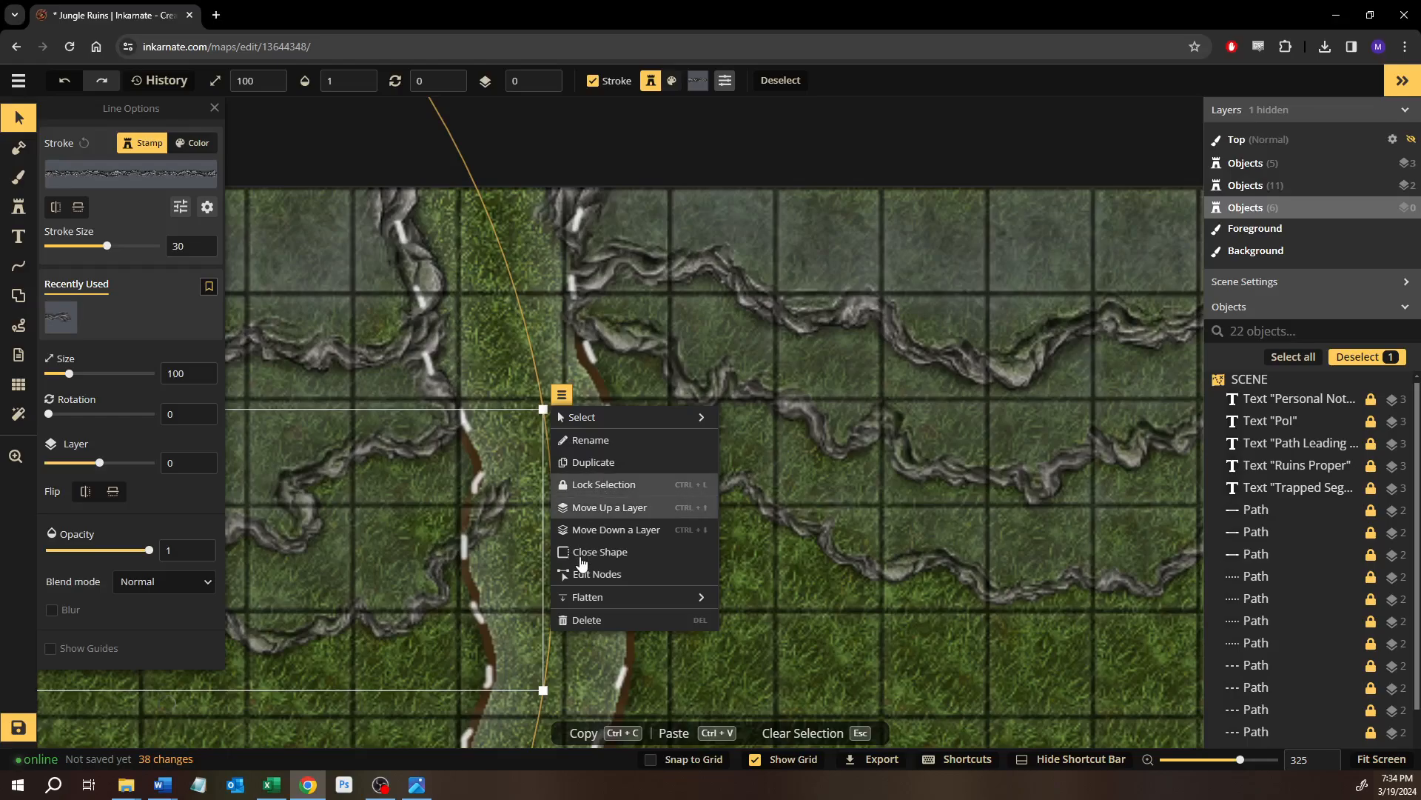
double_click(492, 498)
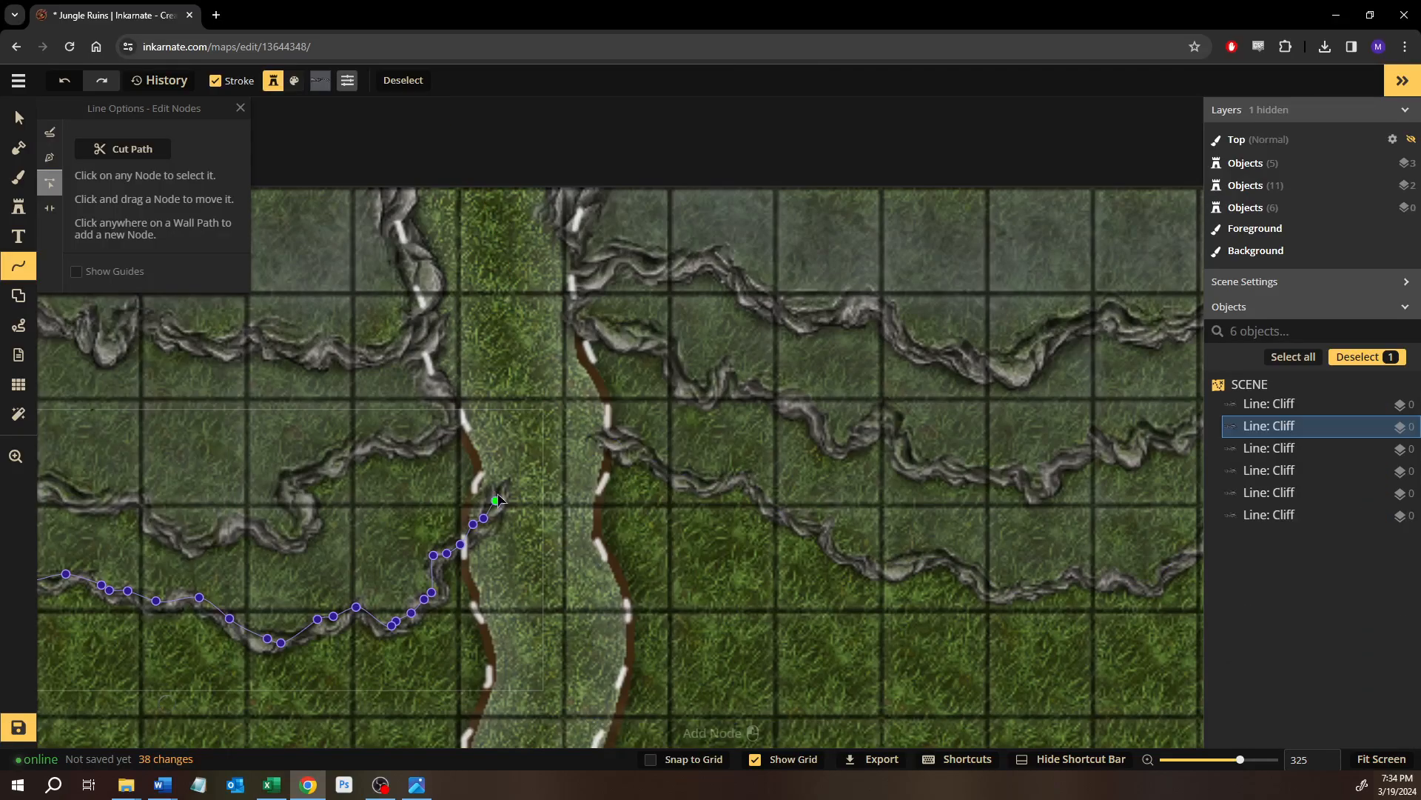
drag(467, 441, 462, 429)
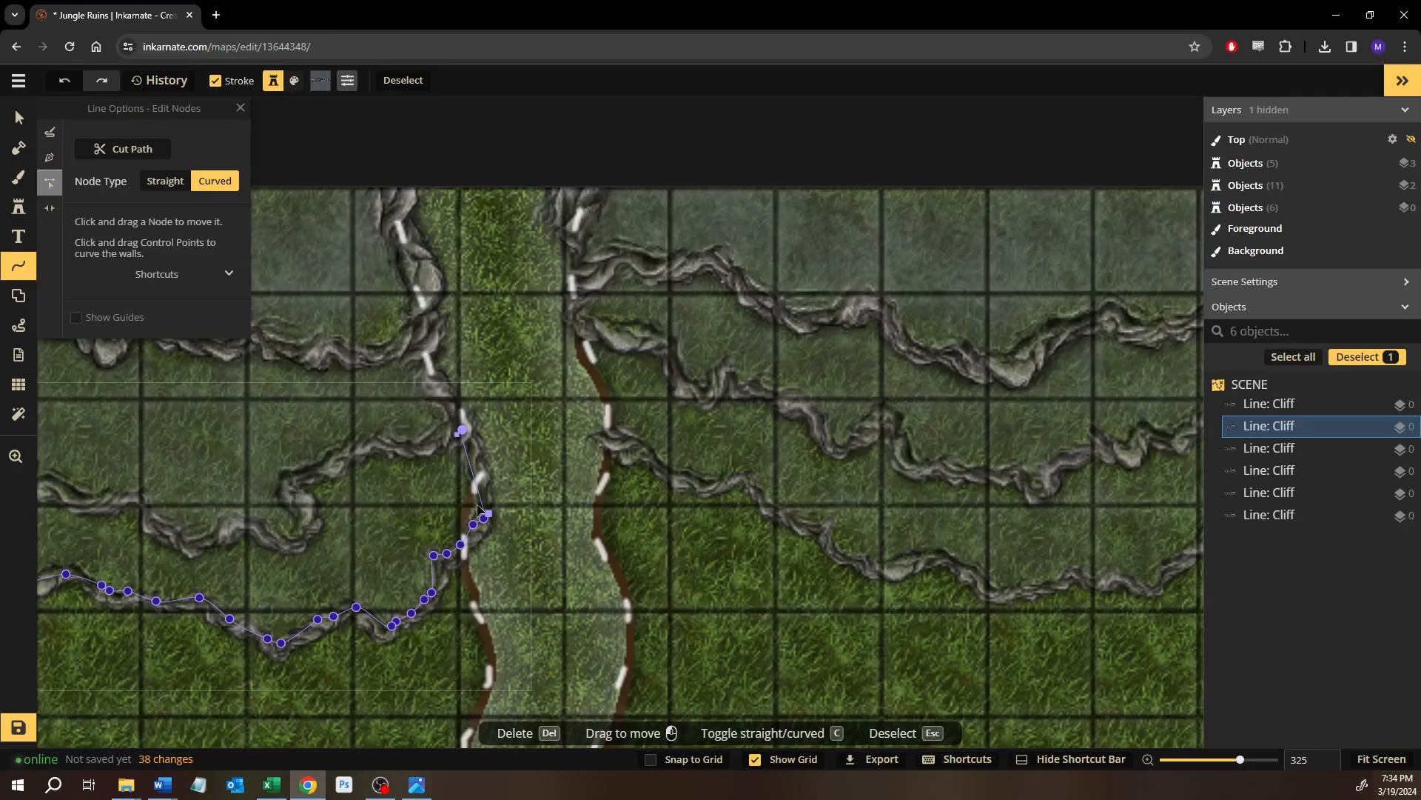
drag(482, 516, 473, 502)
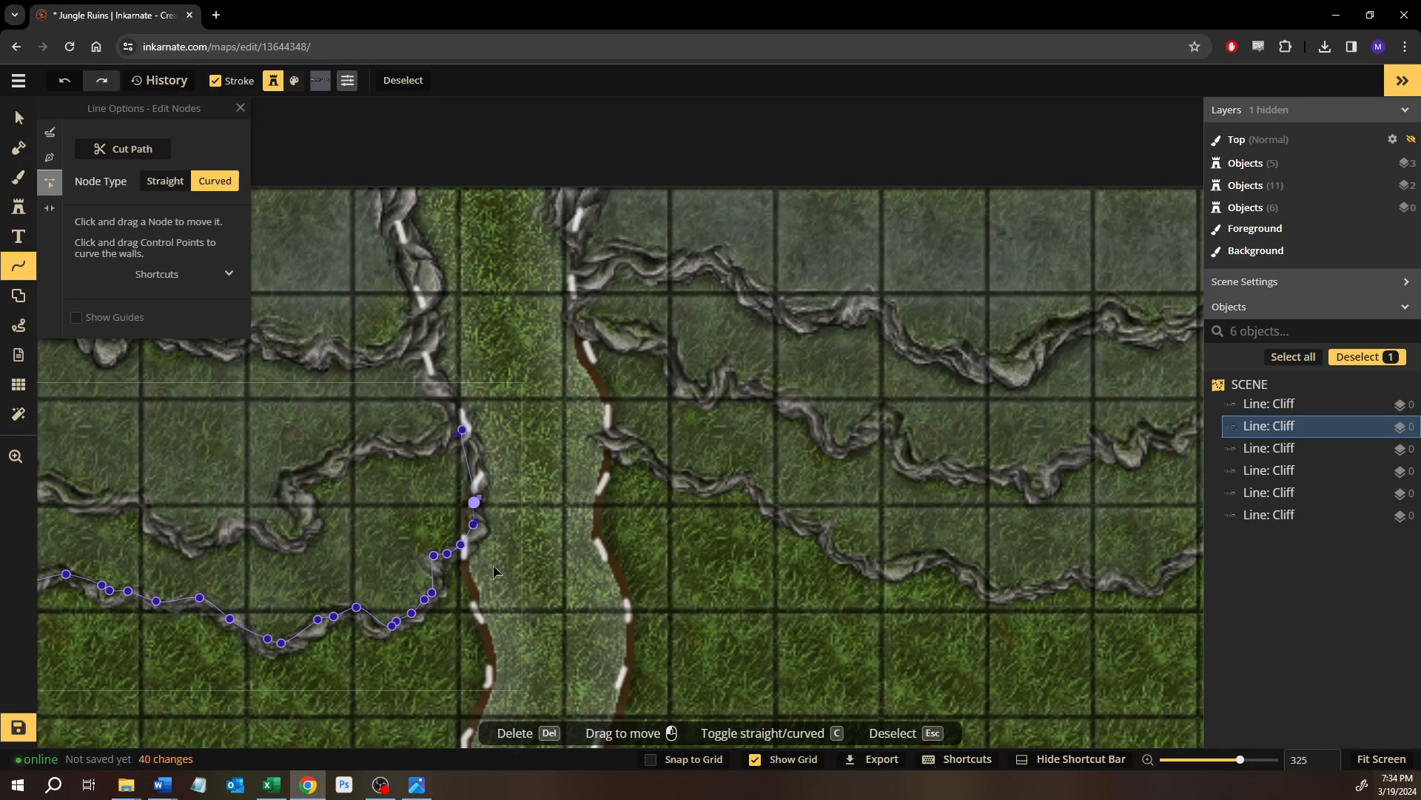
click(465, 524)
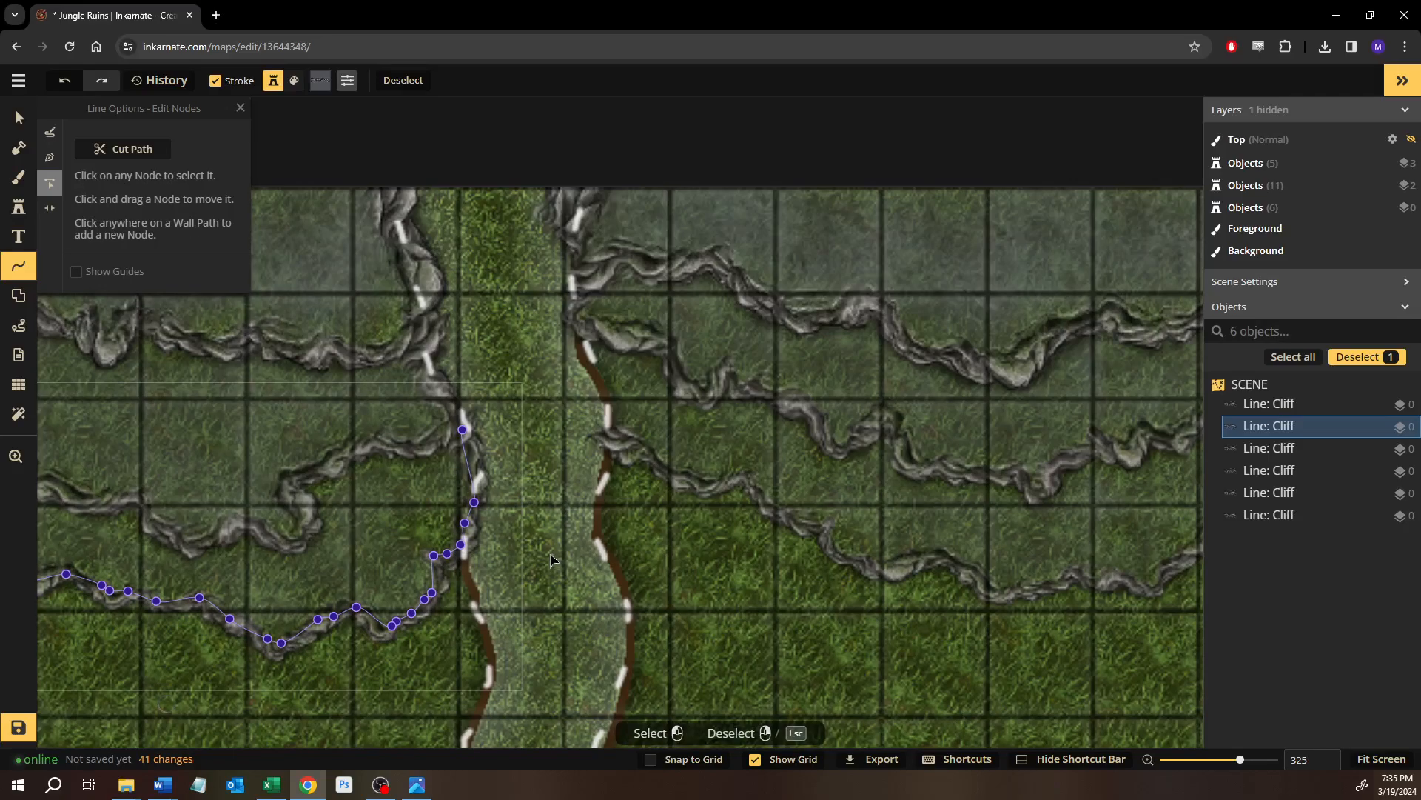
scroll(551, 561, down, 5)
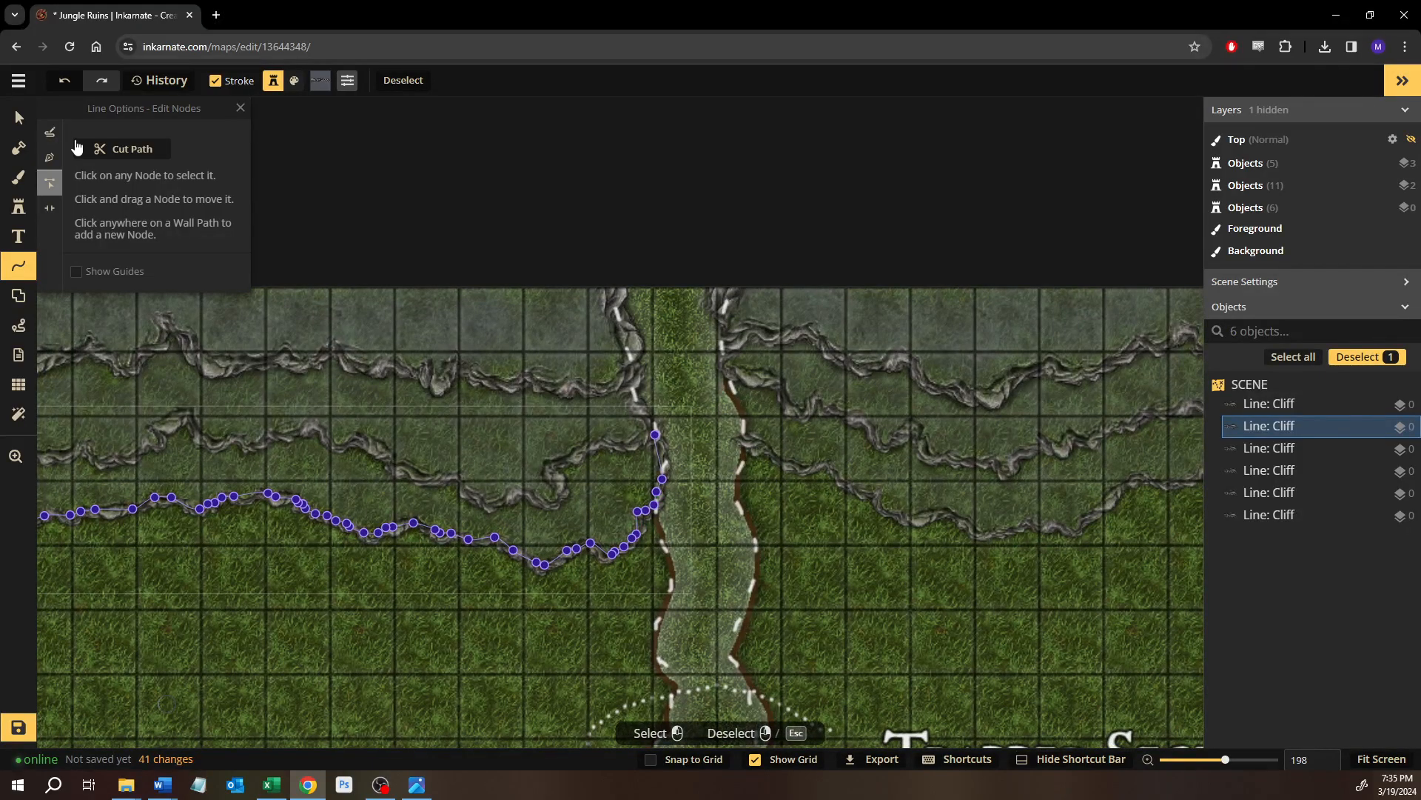
click(19, 117)
click(394, 669)
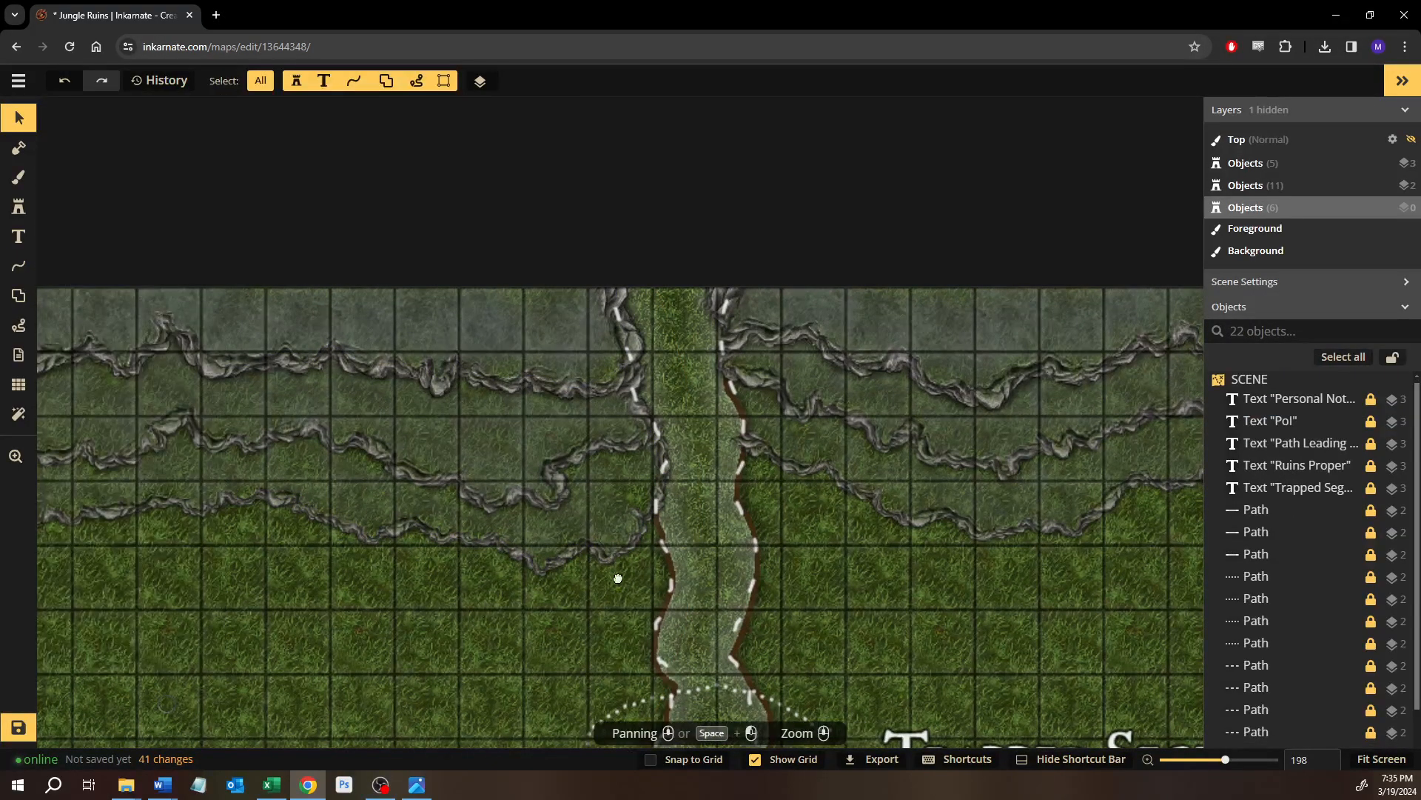
Move the end node of the southernmost cliff east of the trail up the eastern dashed line to meet the middle cliff.
drag(597, 581, 759, 501)
drag(582, 485, 914, 481)
drag(1177, 481, 593, 606)
scroll(563, 446, up, 5)
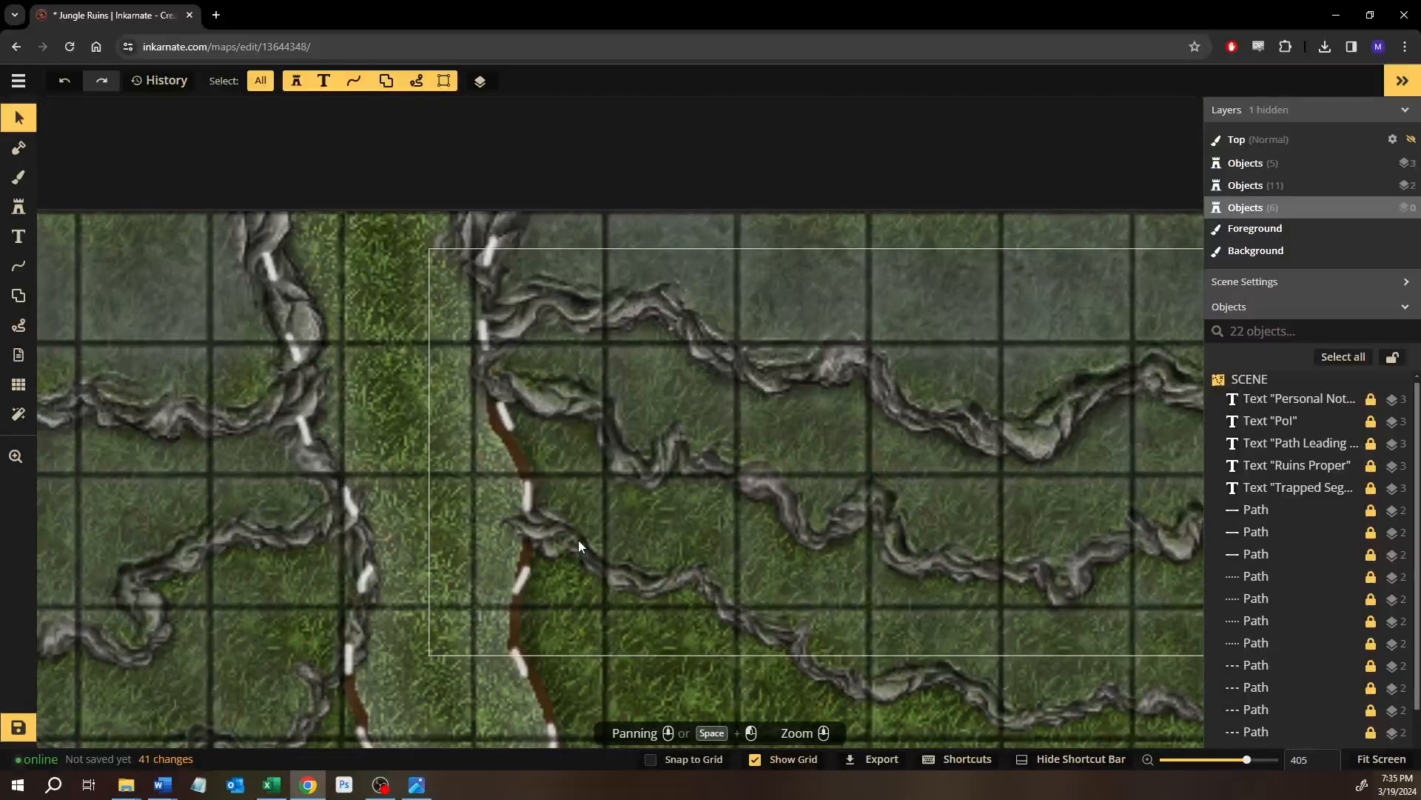
click(648, 629)
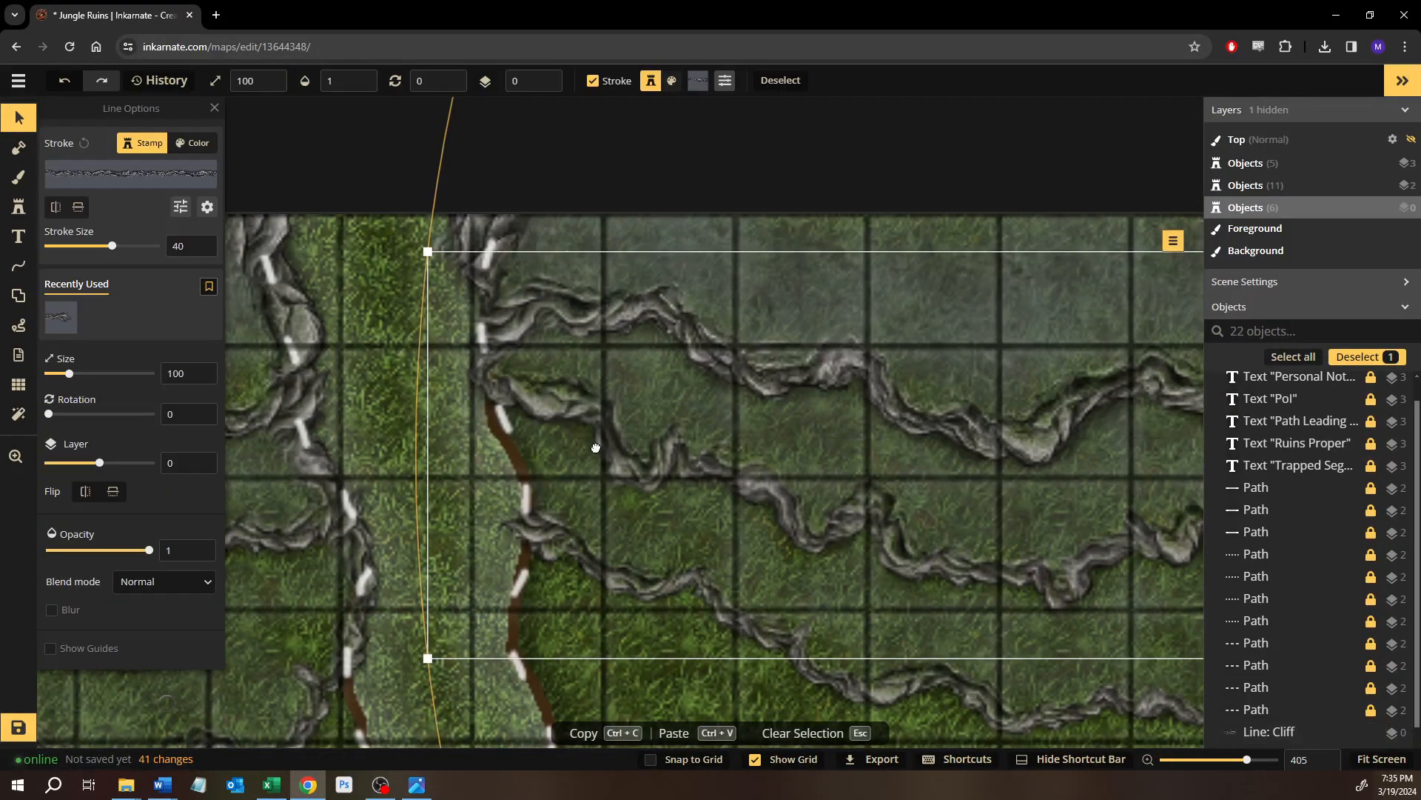
scroll(724, 533, down, 2)
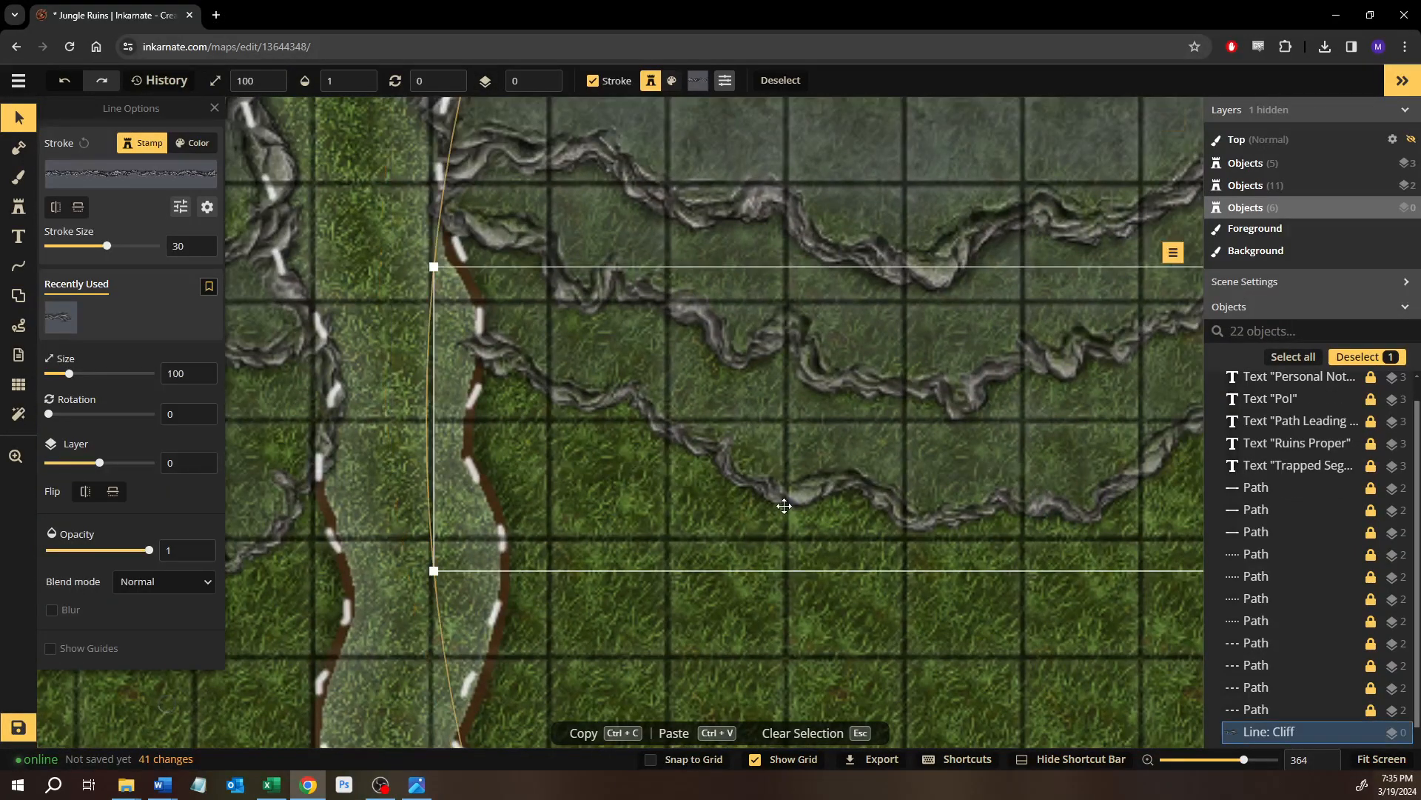
right_click(782, 518)
click(1249, 440)
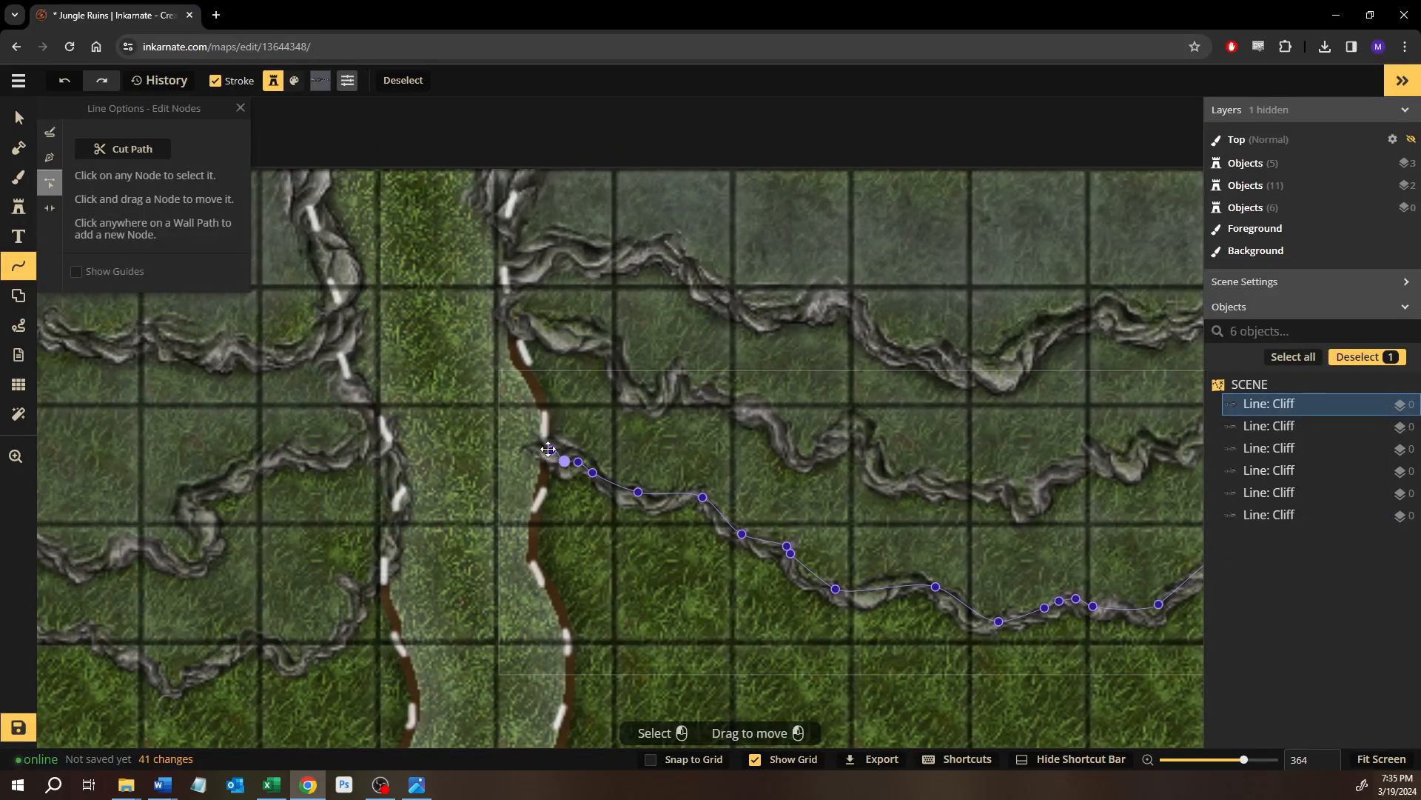
drag(552, 450, 512, 339)
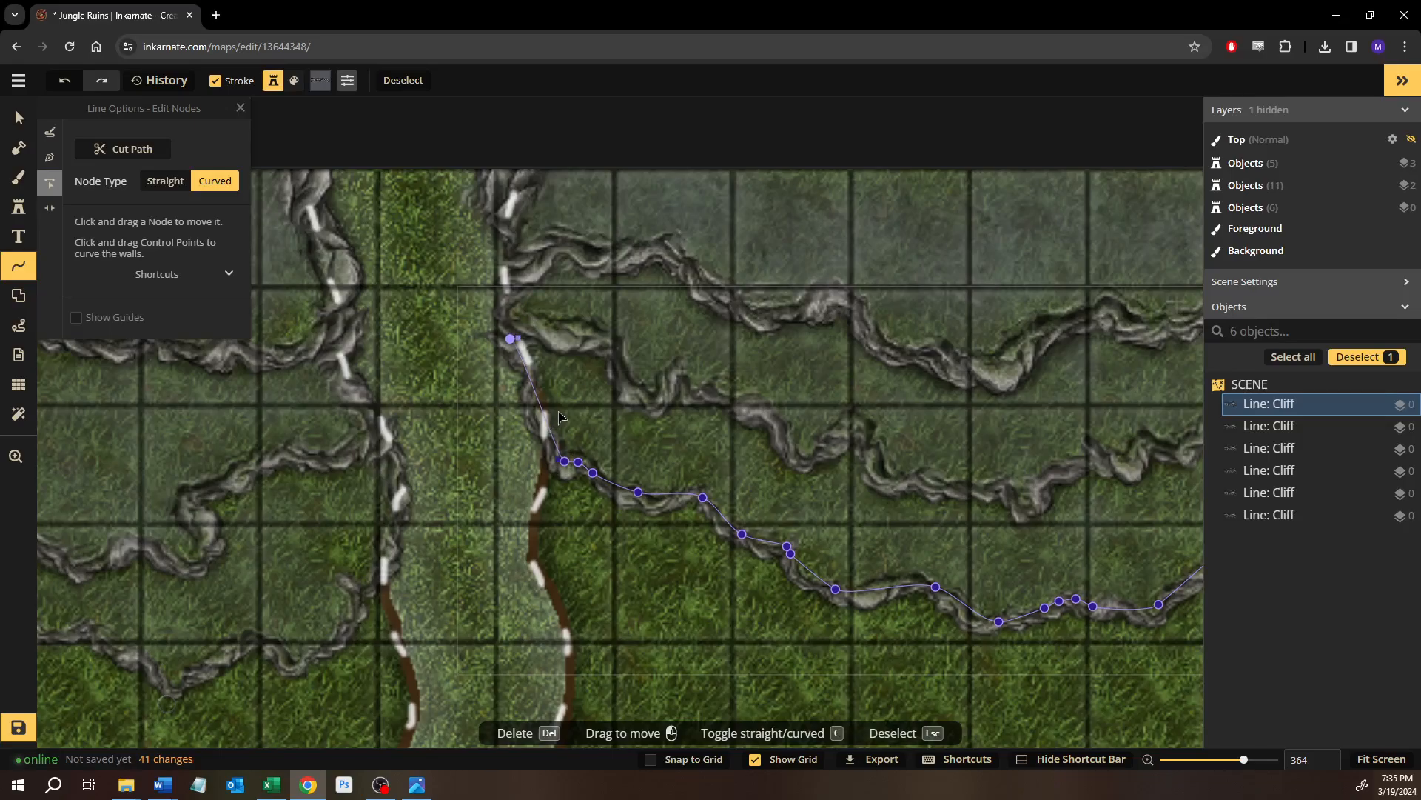
Add a node to the southernmost cliff's raised section, shift it slightly east at the trail's edge, and deselect the cliff.
key(Escape)
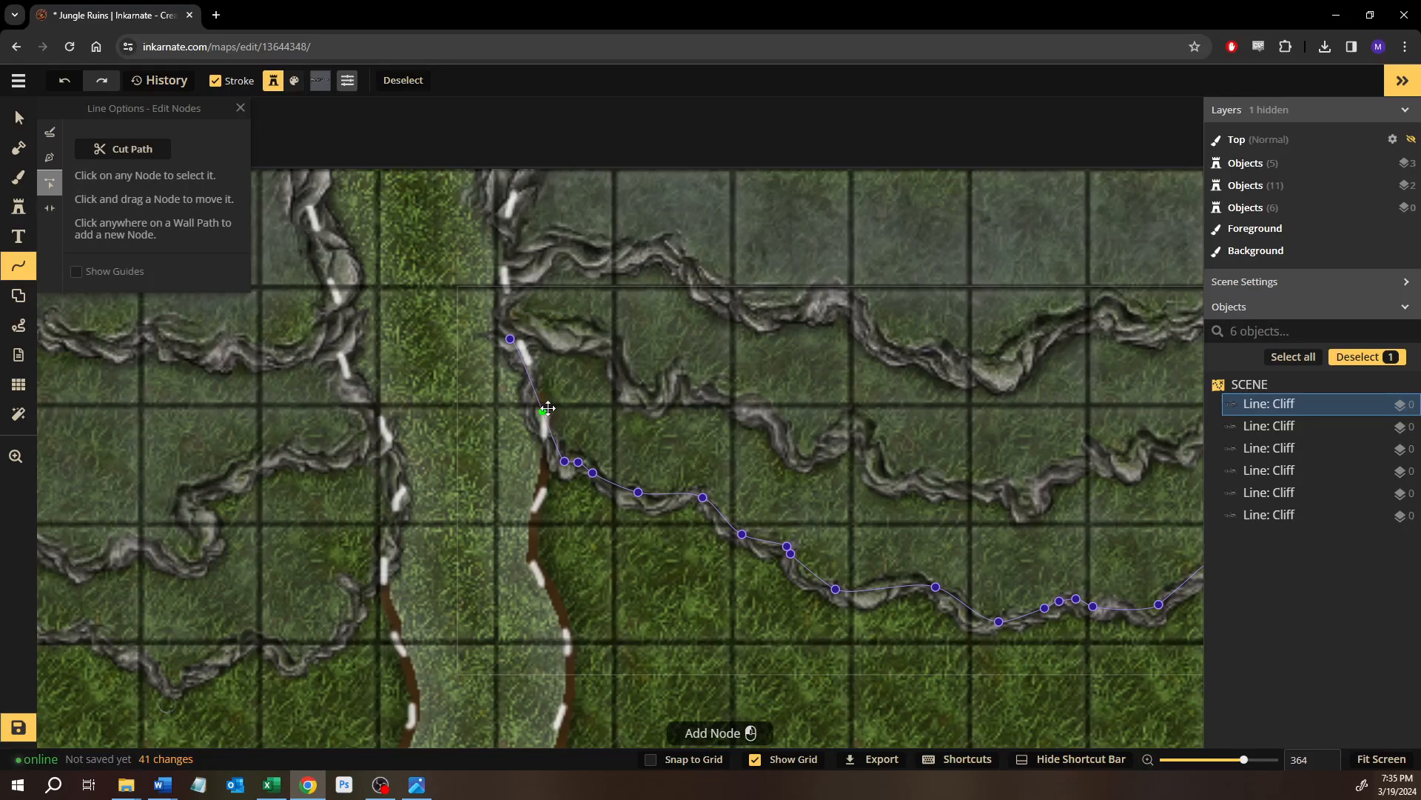
click(543, 411)
drag(553, 405, 552, 406)
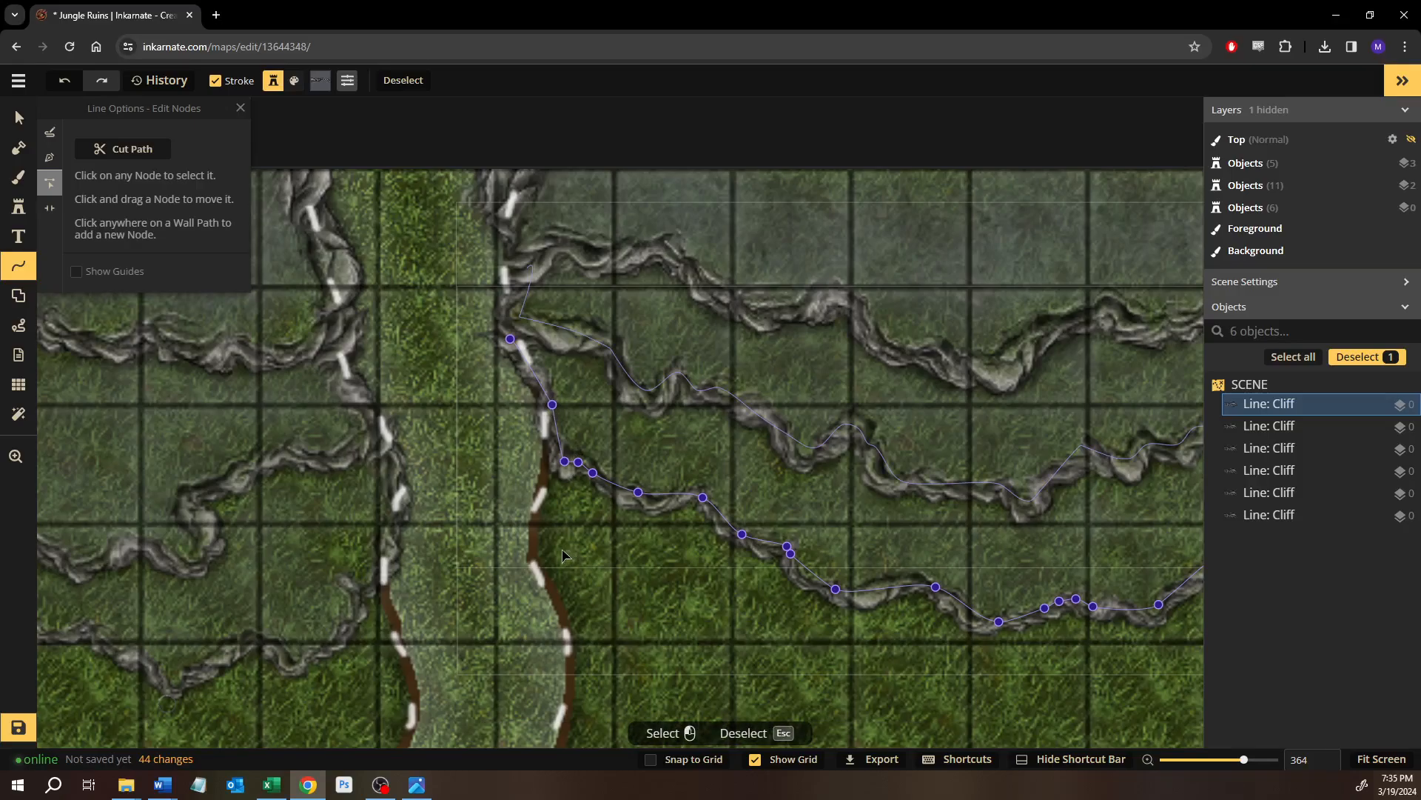
scroll(563, 555, down, 6)
scroll(466, 412, up, 3)
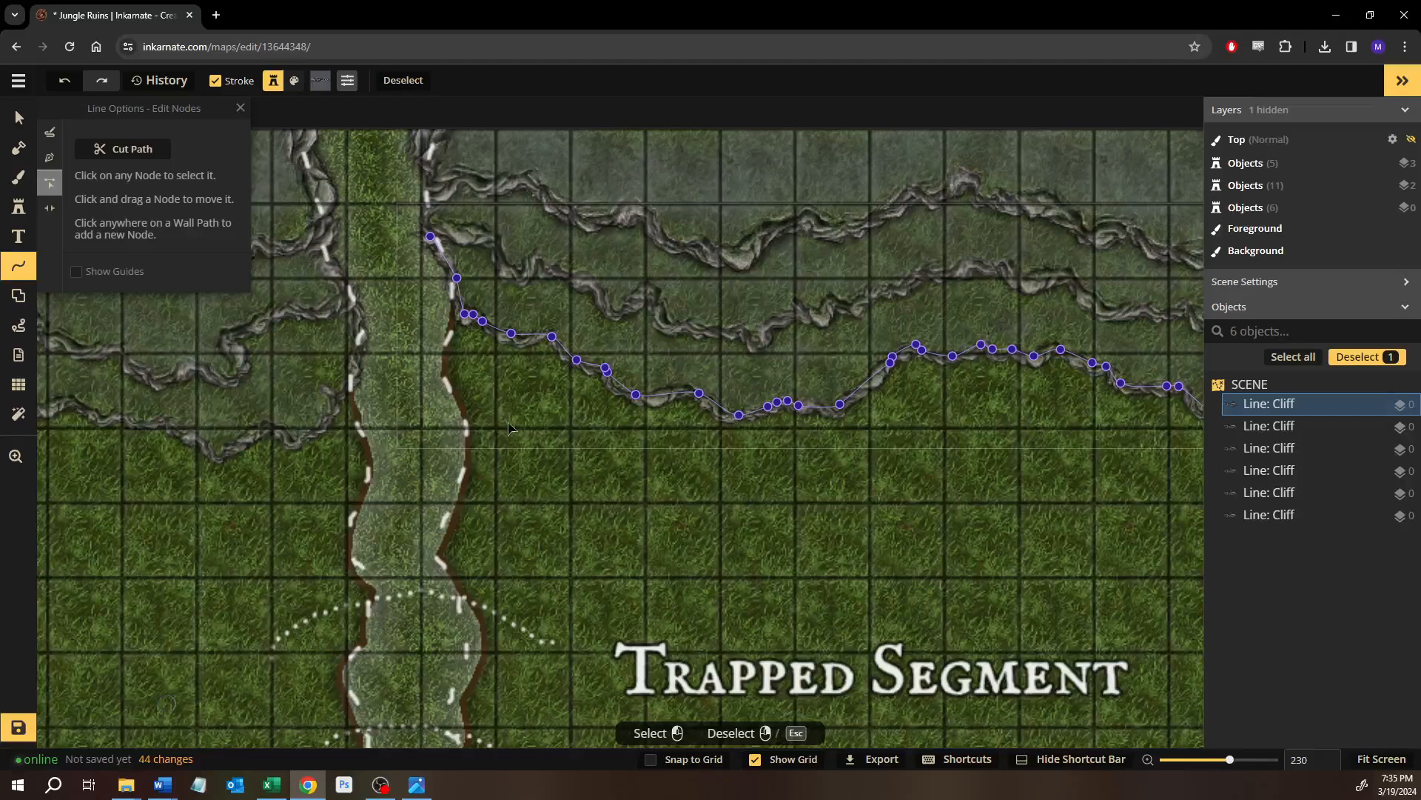
click(827, 406)
key(Escape)
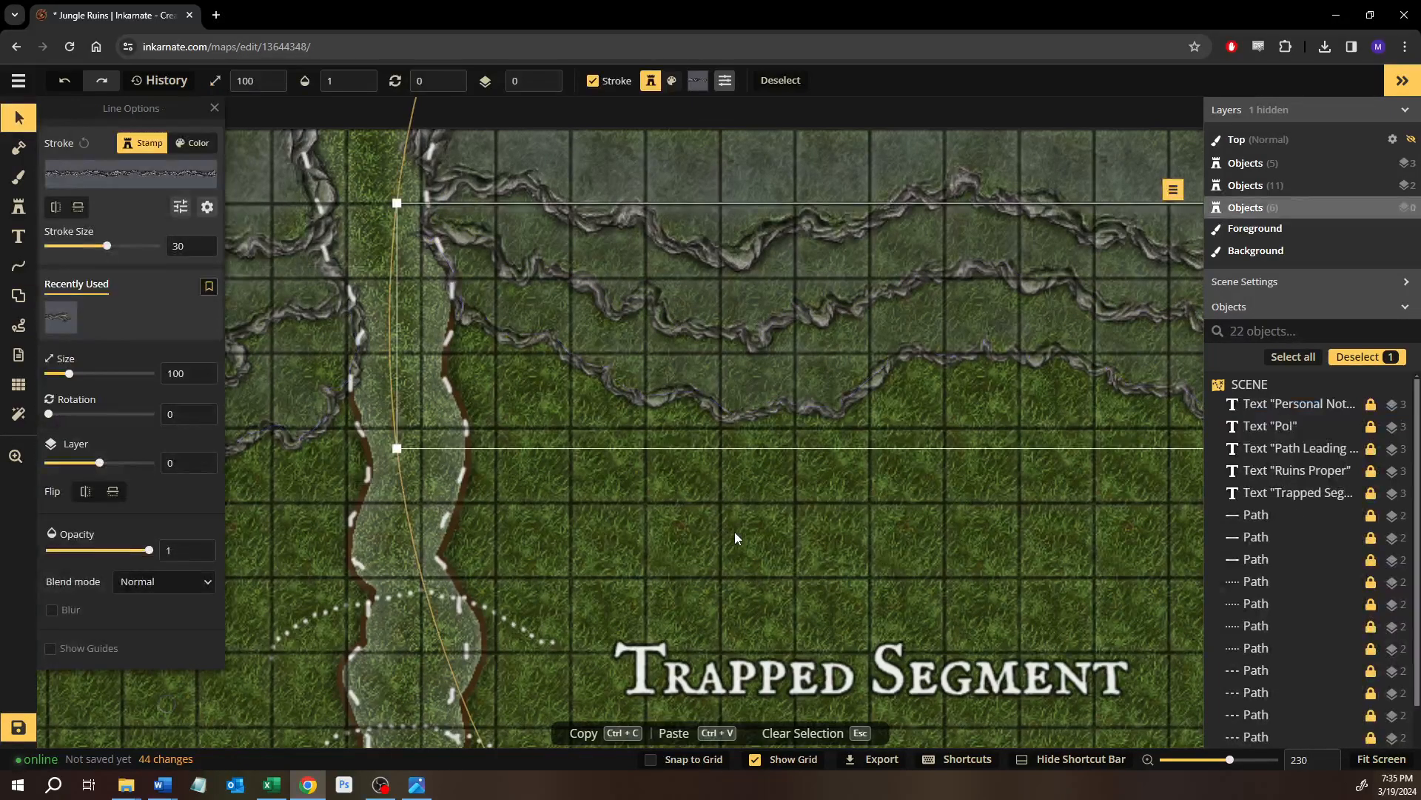
key(Escape)
Examine where the three cliff lines cross the second dashed trail farther east along the north border.
scroll(804, 548, down, 4)
drag(341, 508, 288, 515)
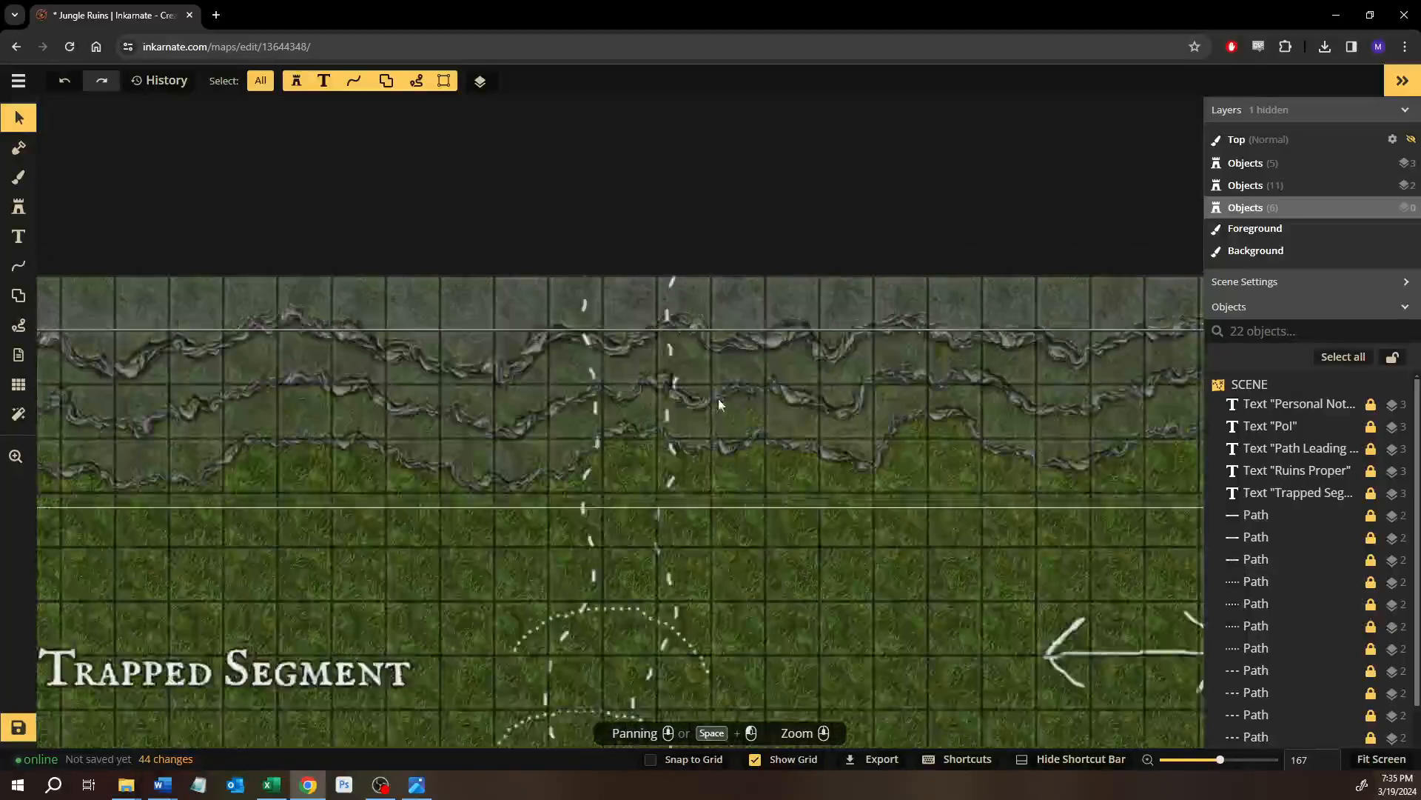
drag(718, 399, 476, 429)
scroll(472, 402, up, 3)
scroll(468, 398, up, 3)
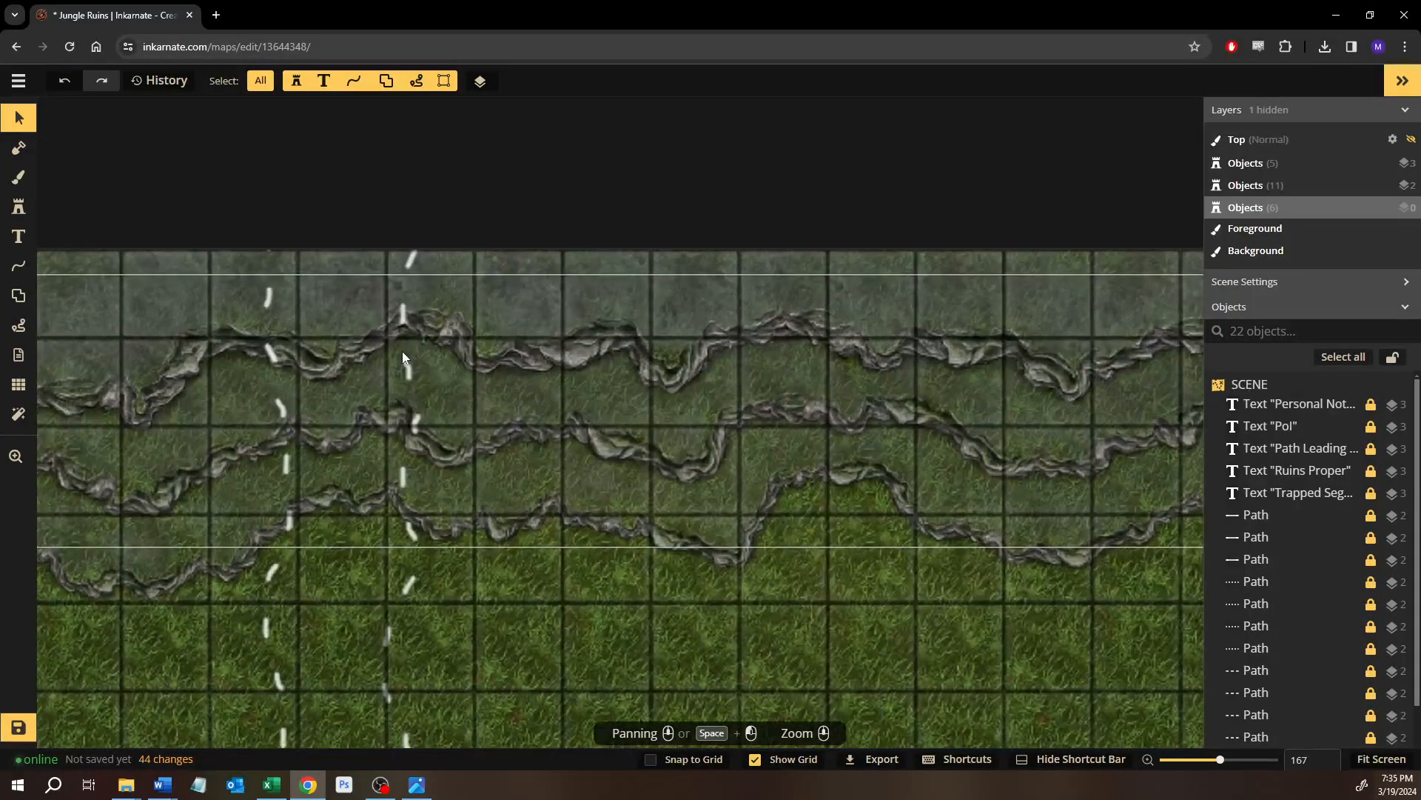
drag(408, 392, 605, 446)
scroll(541, 462, up, 1)
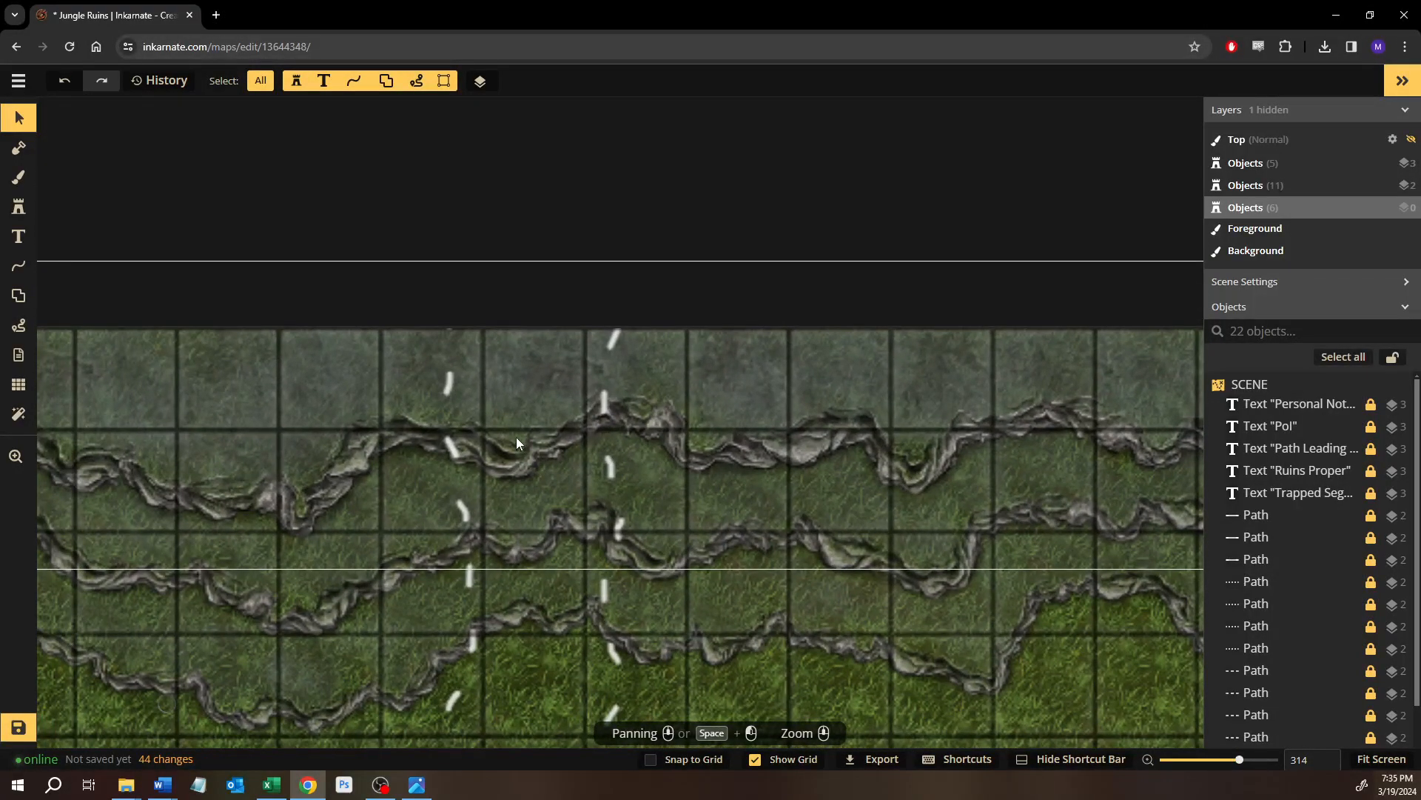
scroll(549, 497, left, 10)
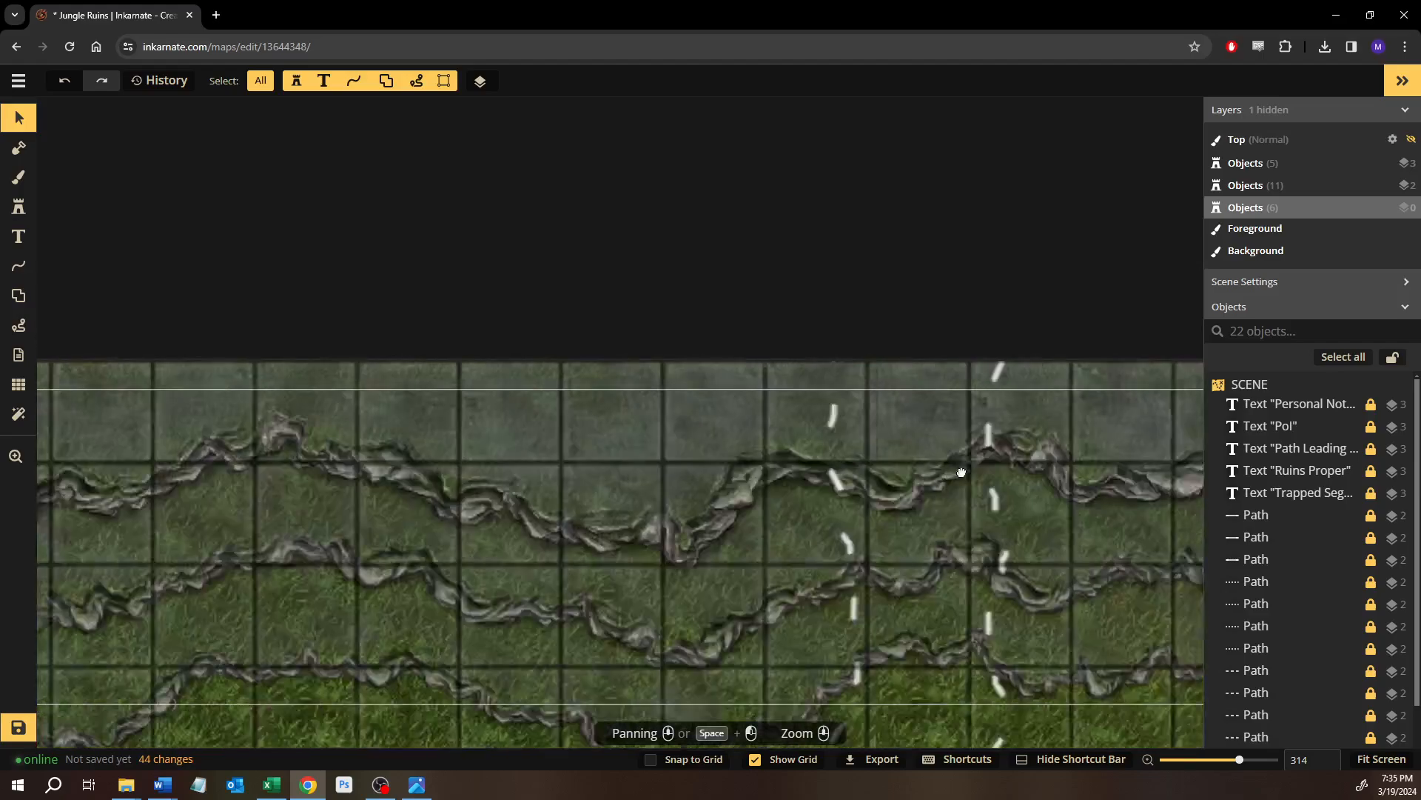
Compare the cliff openings at the finished western trail with the uncut cliffs crossing the second dashed trail.
scroll(390, 472, left, 10)
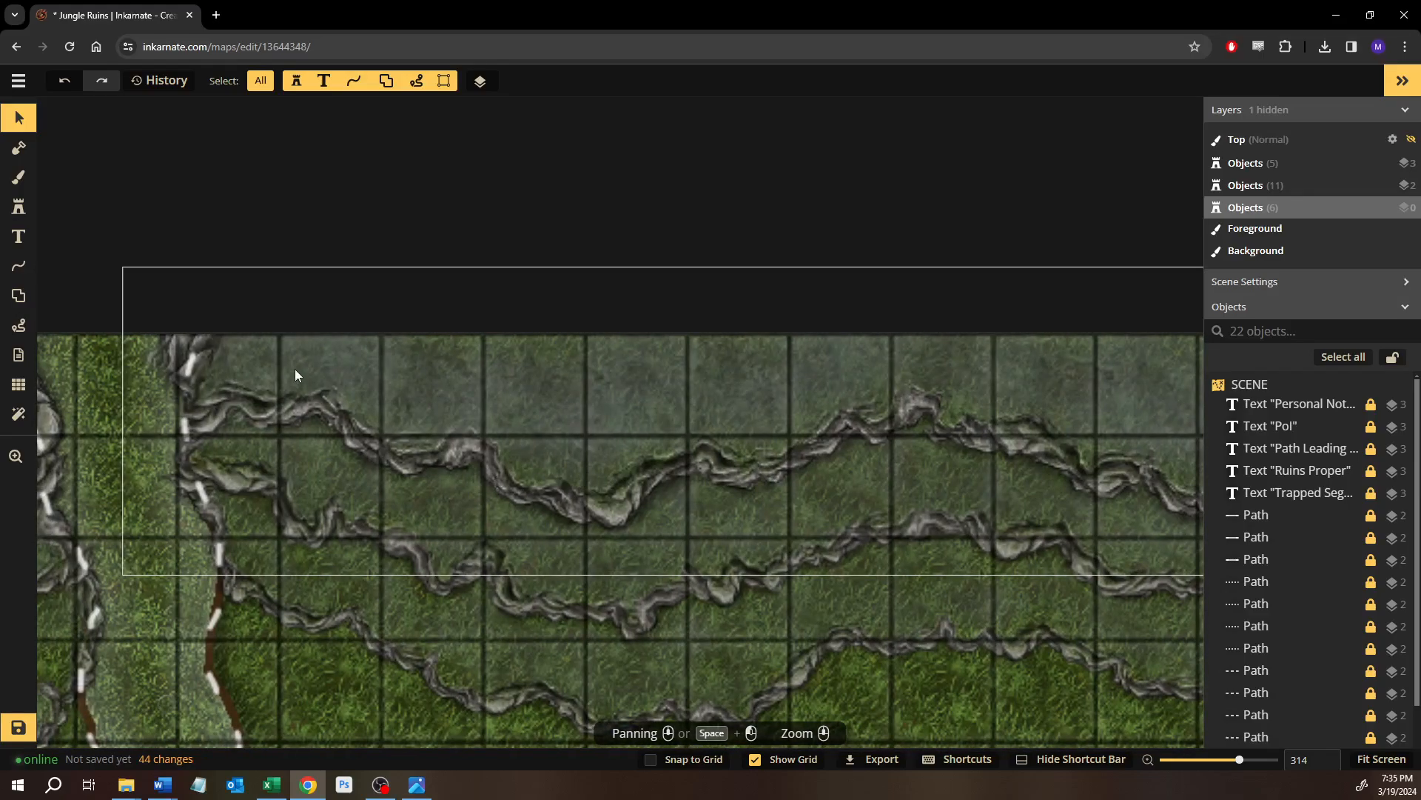
scroll(489, 600, up, 2)
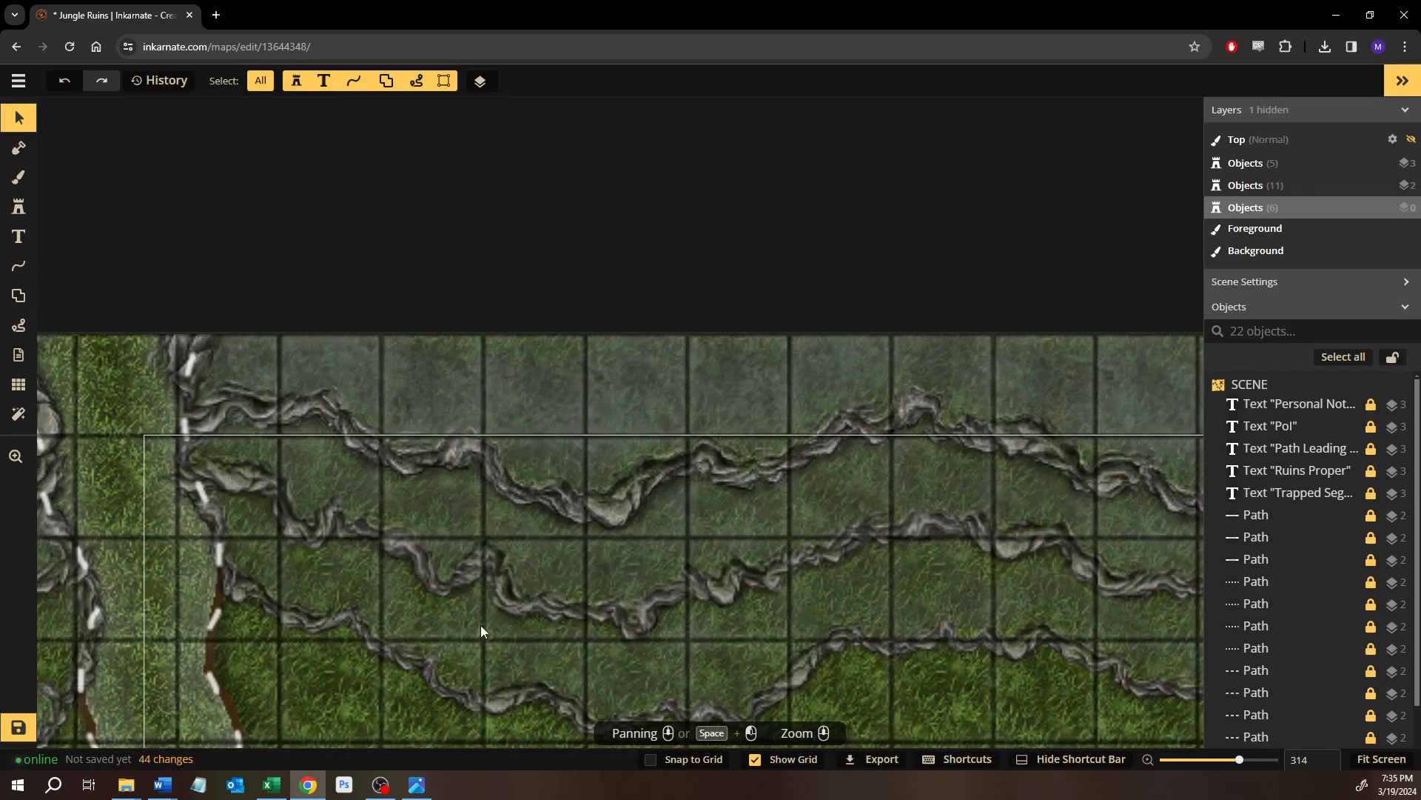
scroll(254, 454, left, 10)
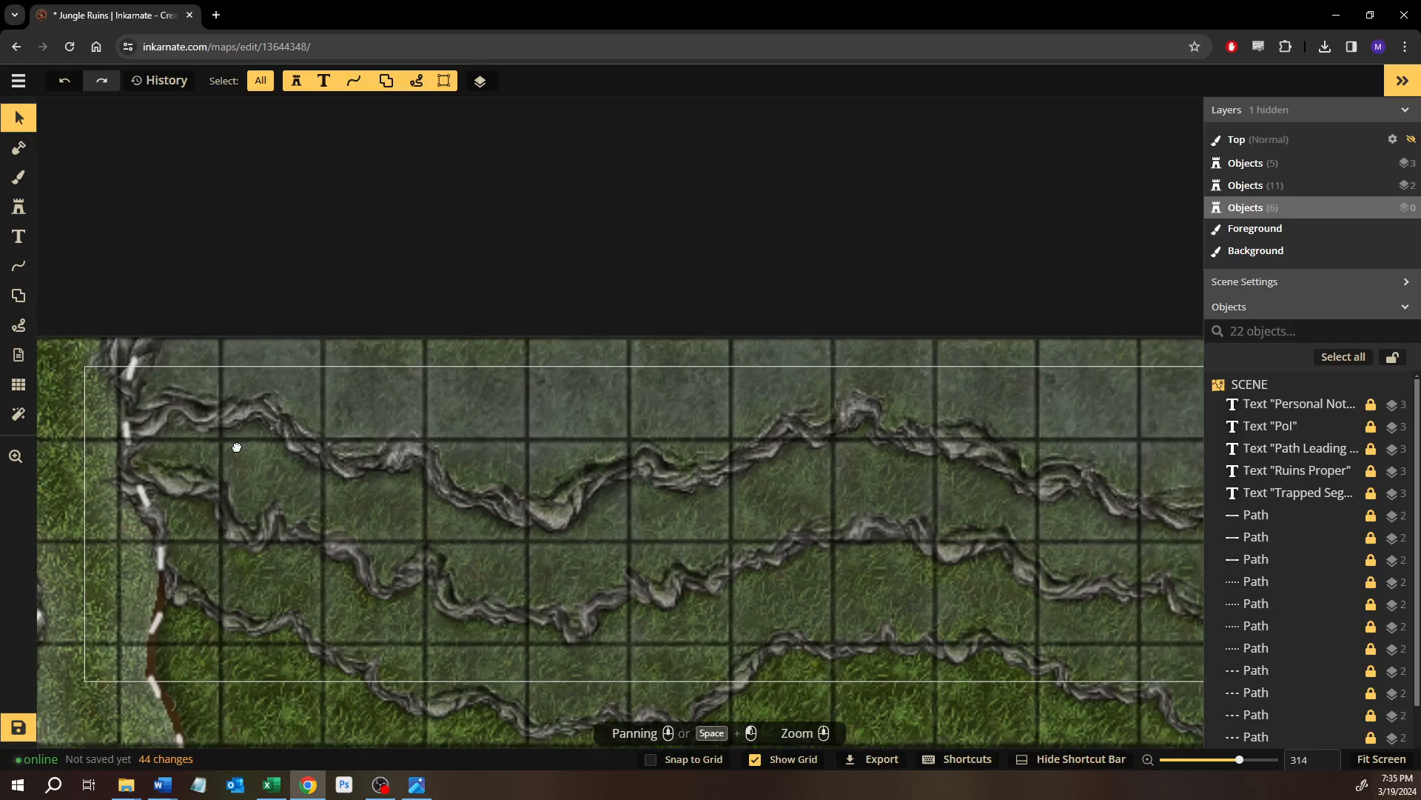
scroll(528, 490, down, 1)
scroll(528, 490, right, 10)
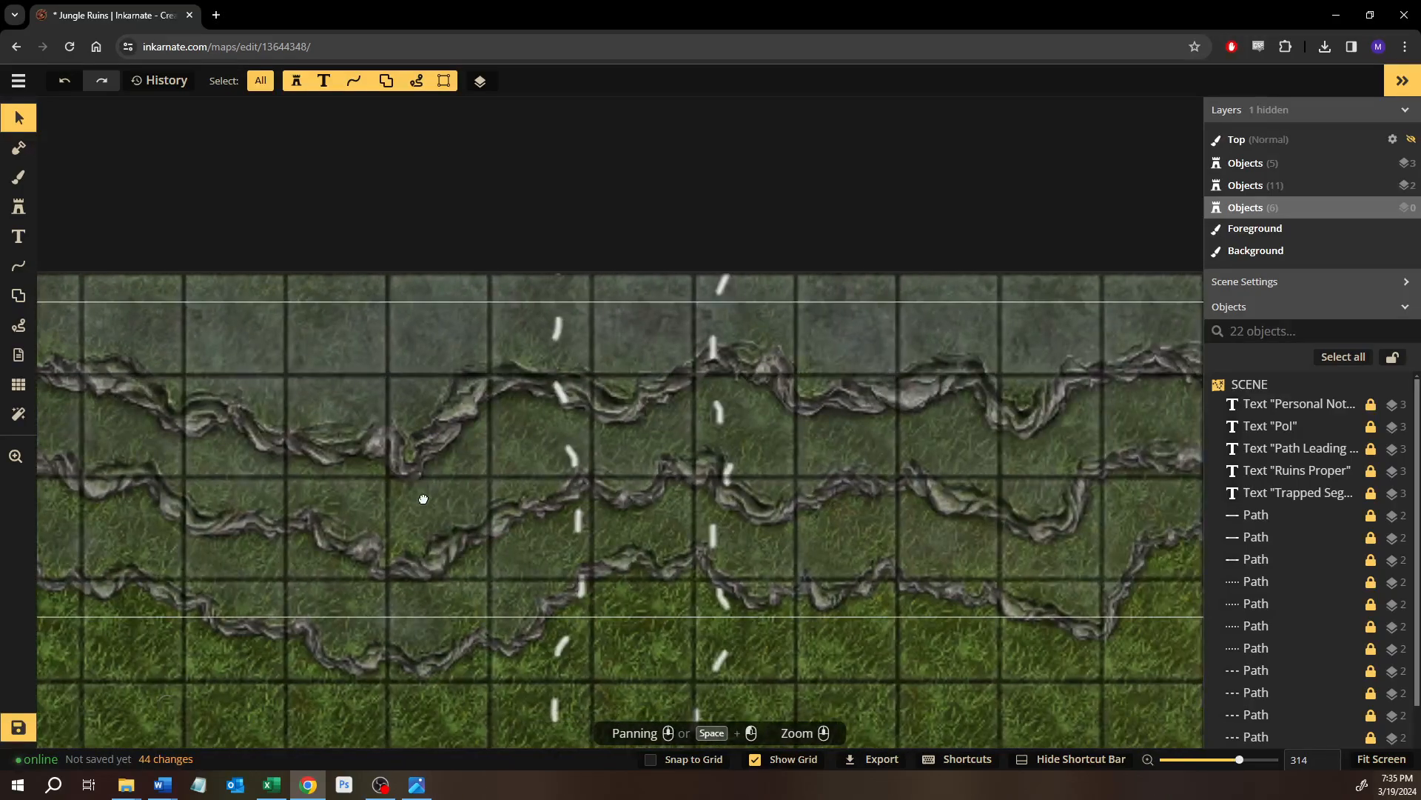
scroll(511, 512, left, 3)
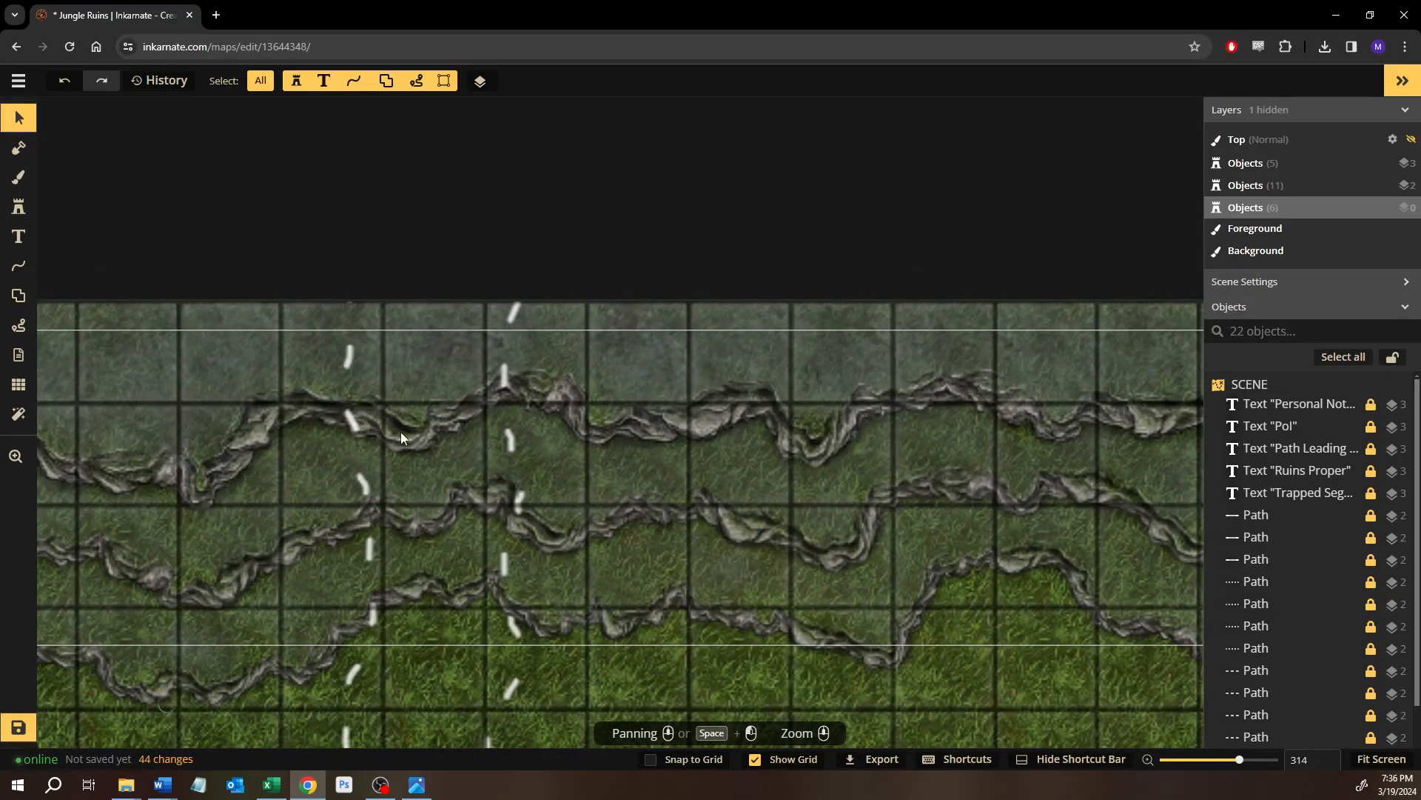
scroll(466, 423, left, 1)
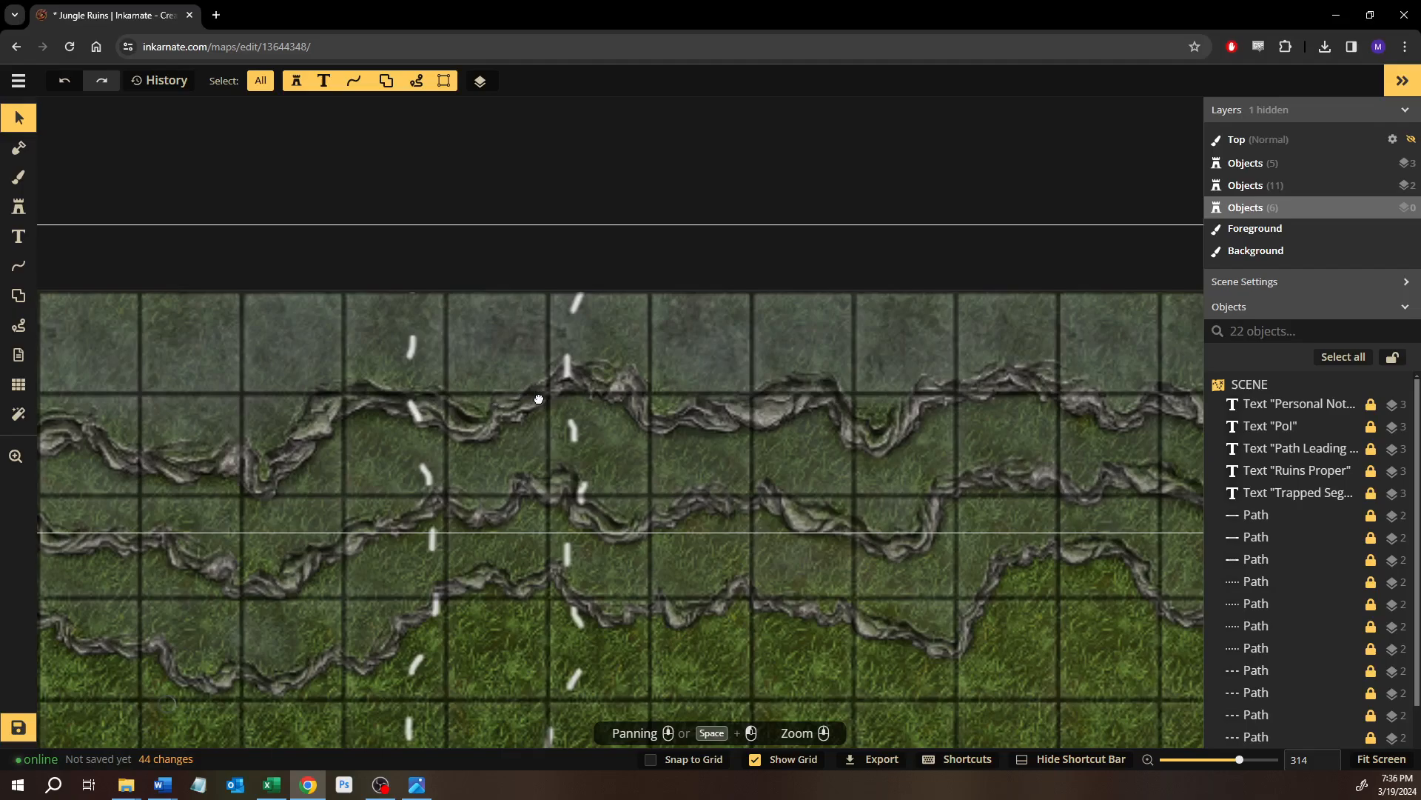
scroll(538, 400, left, 1)
With the mask subtracting at size 23, carve a strip inside the second trail's western dashed line from the north border southward.
click(19, 147)
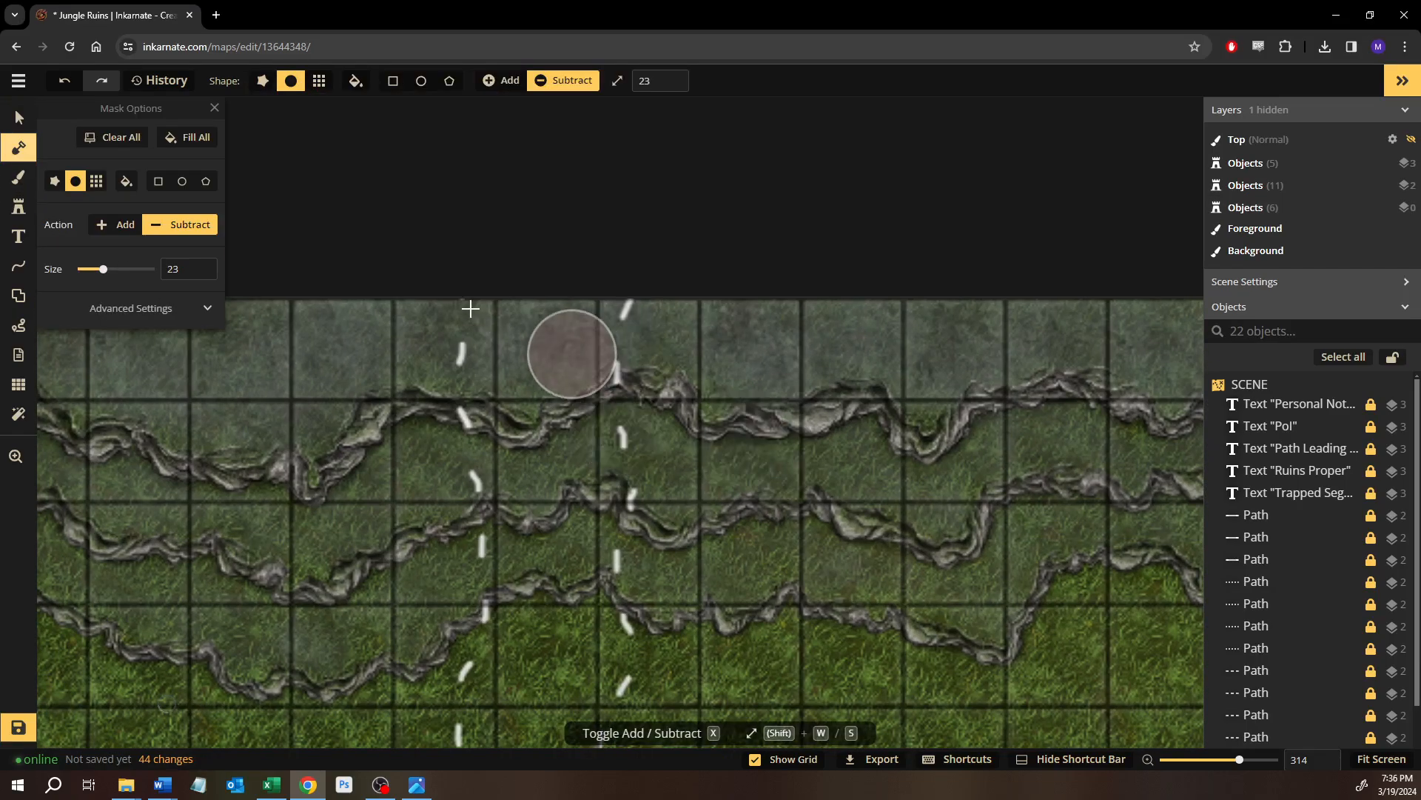
scroll(522, 312, down, 5)
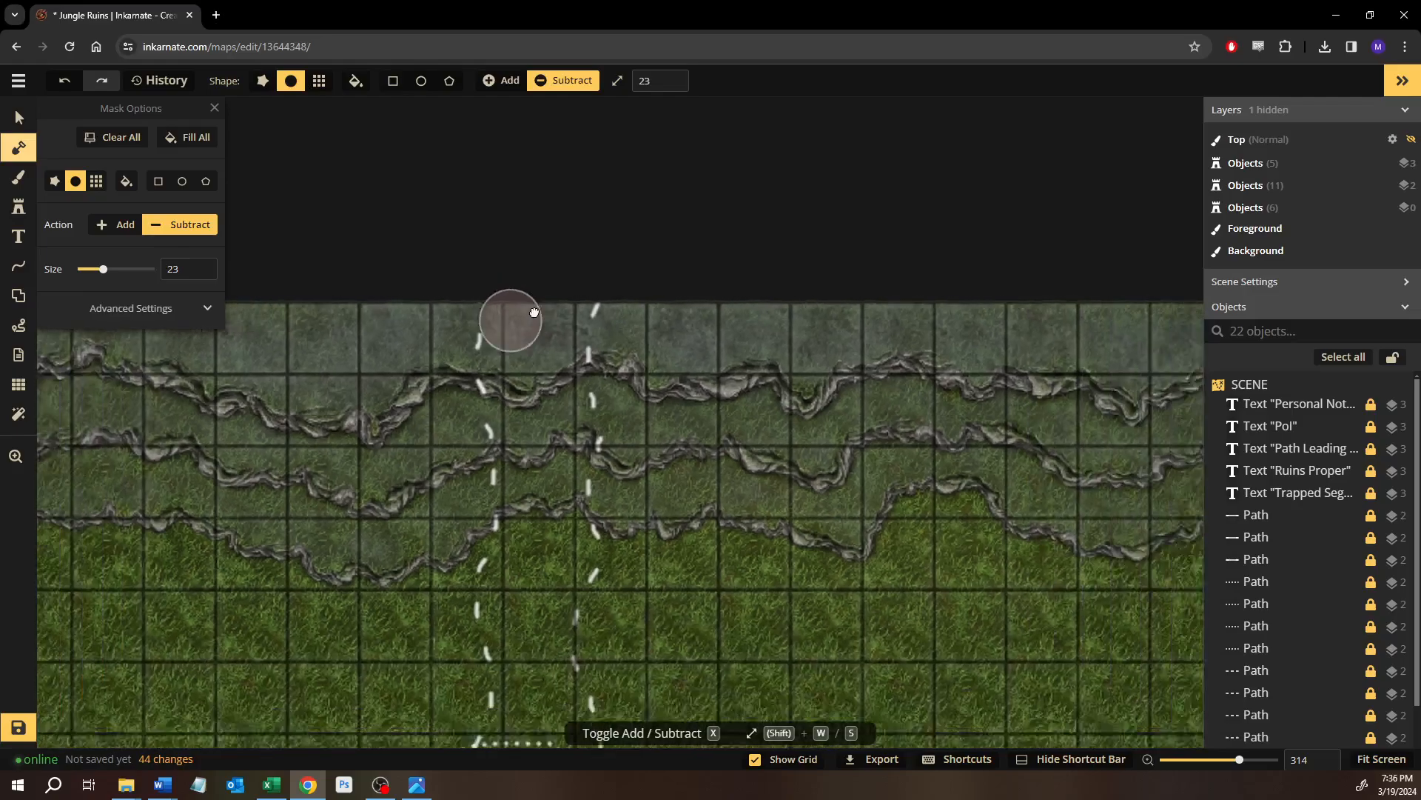
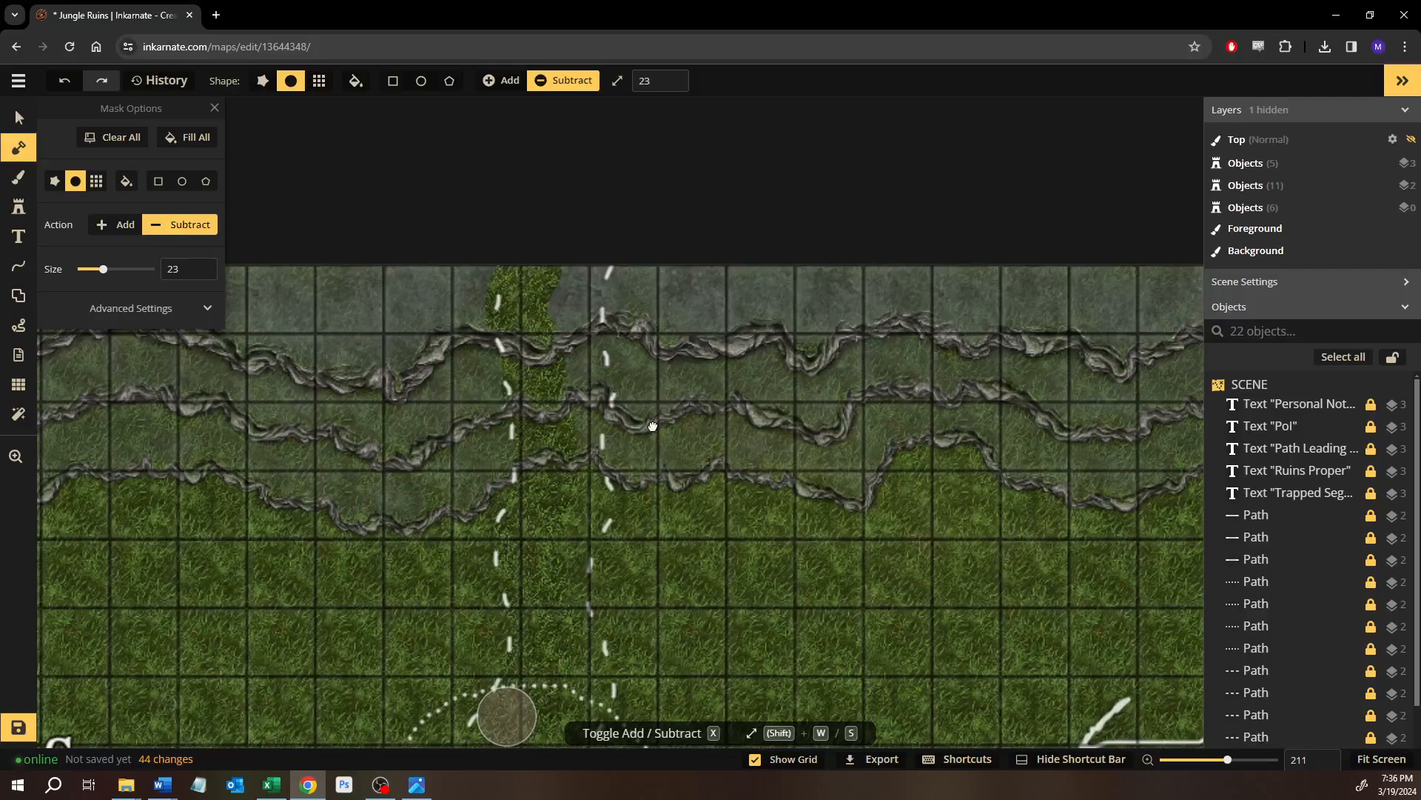
scroll(651, 428, up, 5)
mouse_move(683, 397)
mouse_down()
mouse_move(666, 476)
mouse_move(678, 470)
mouse_move(682, 410)
mouse_move(634, 520)
mouse_up()
scroll(690, 418, up, 2)
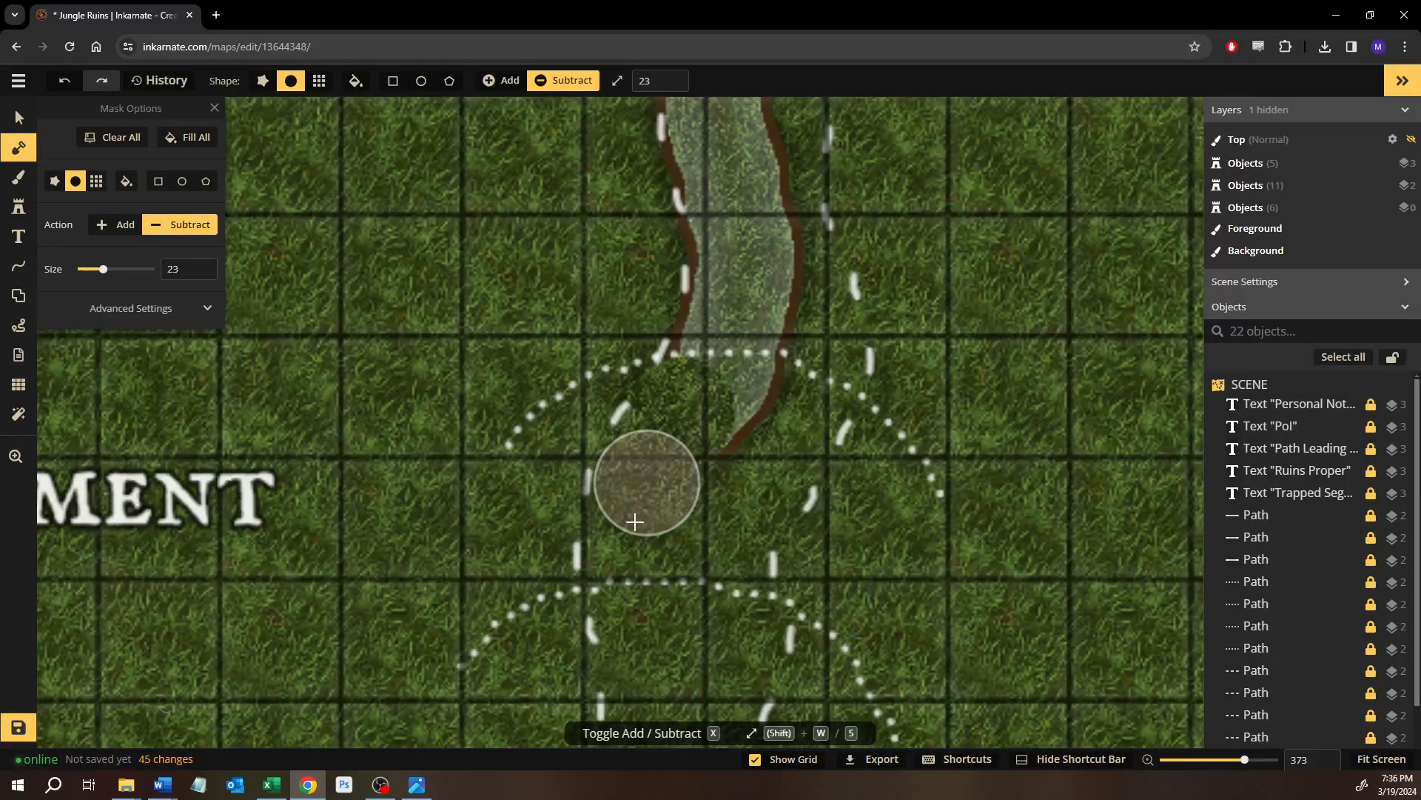
mouse_move(650, 682)
mouse_down()
mouse_move(673, 533)
mouse_move(651, 349)
mouse_move(698, 206)
mouse_move(698, 254)
mouse_up()
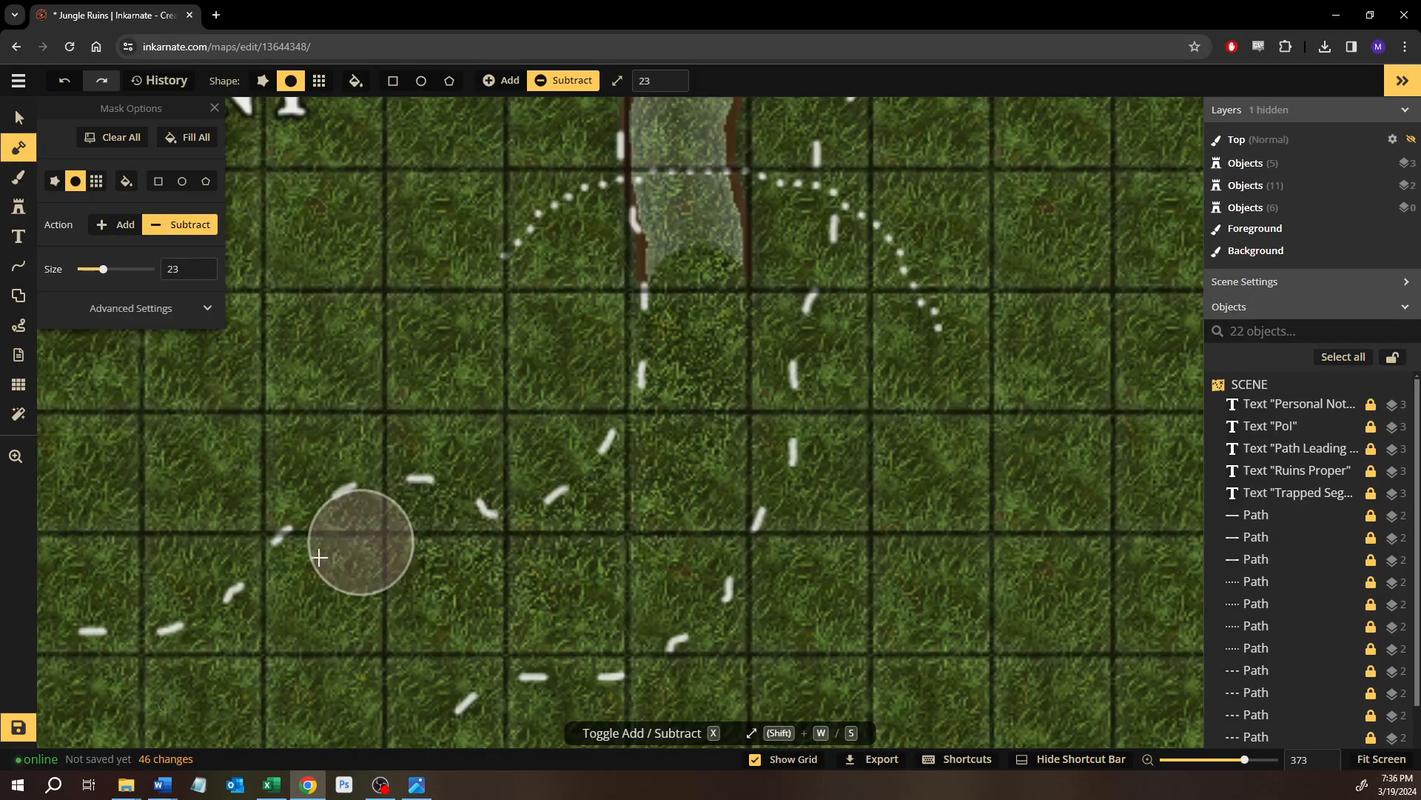
Continue the carved strip along the trail's northern dashed line southwest until it joins the wide main trail.
key(ctrl+y)
mouse_move(276, 619)
mouse_down()
mouse_move(543, 571)
mouse_move(1026, 370)
mouse_up()
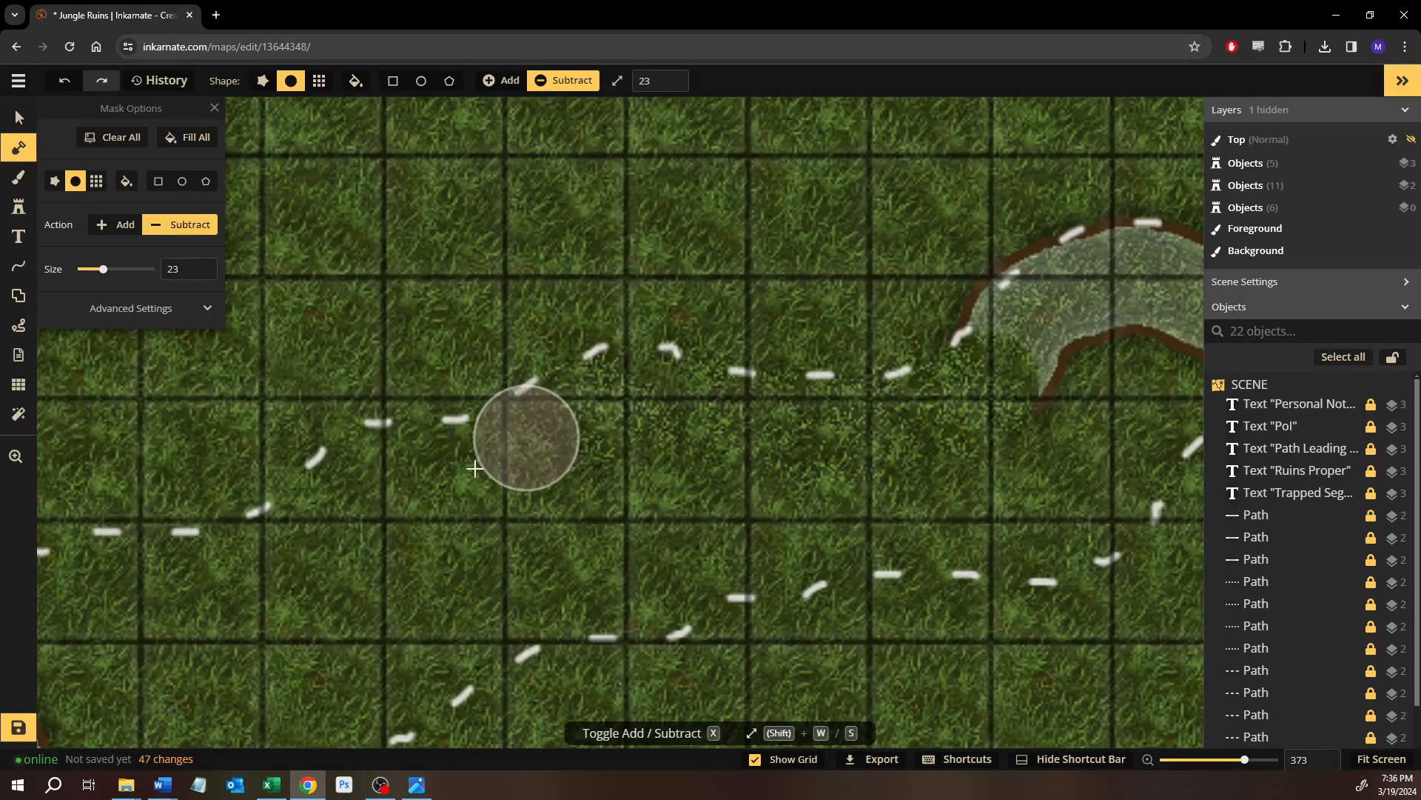
key(ctrl+y)
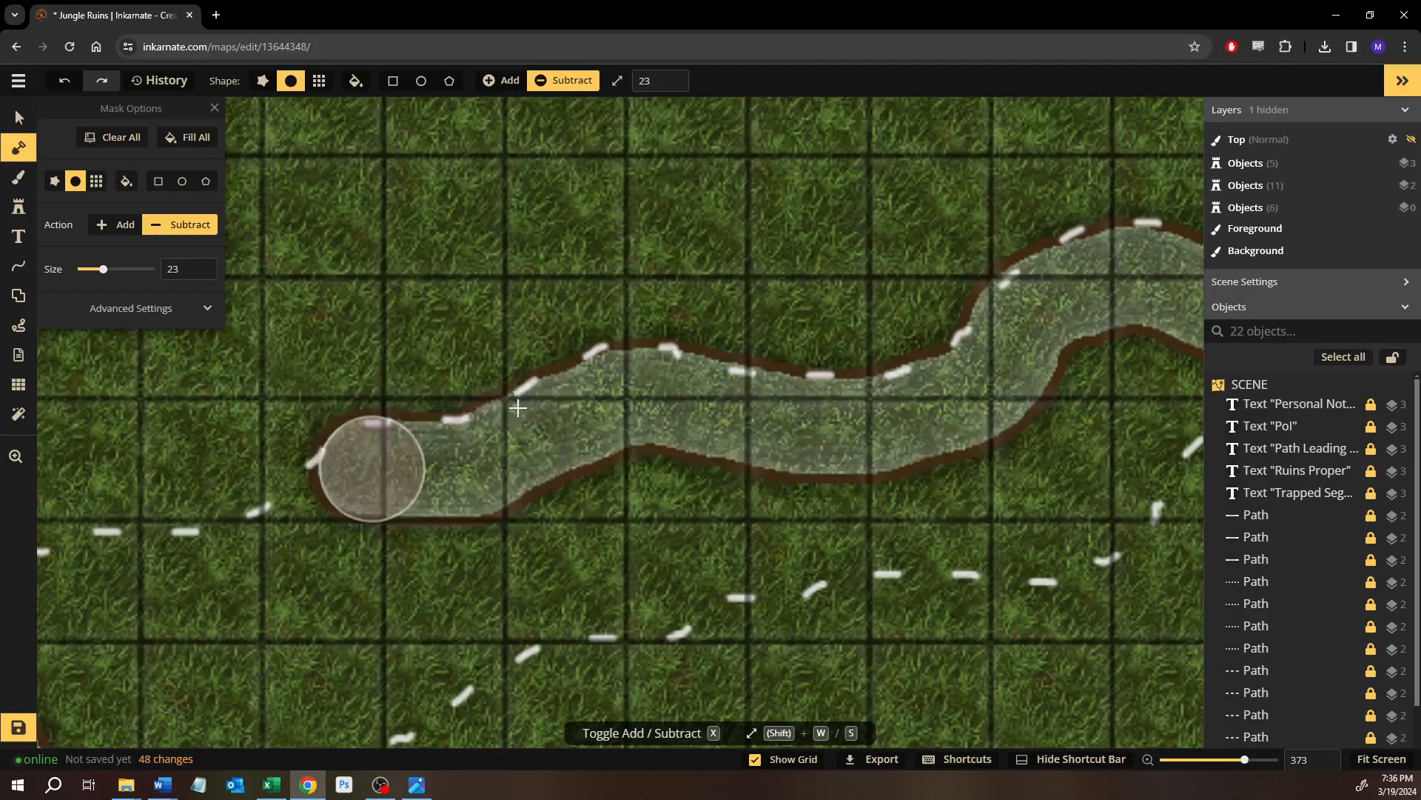
drag(523, 406, 960, 152)
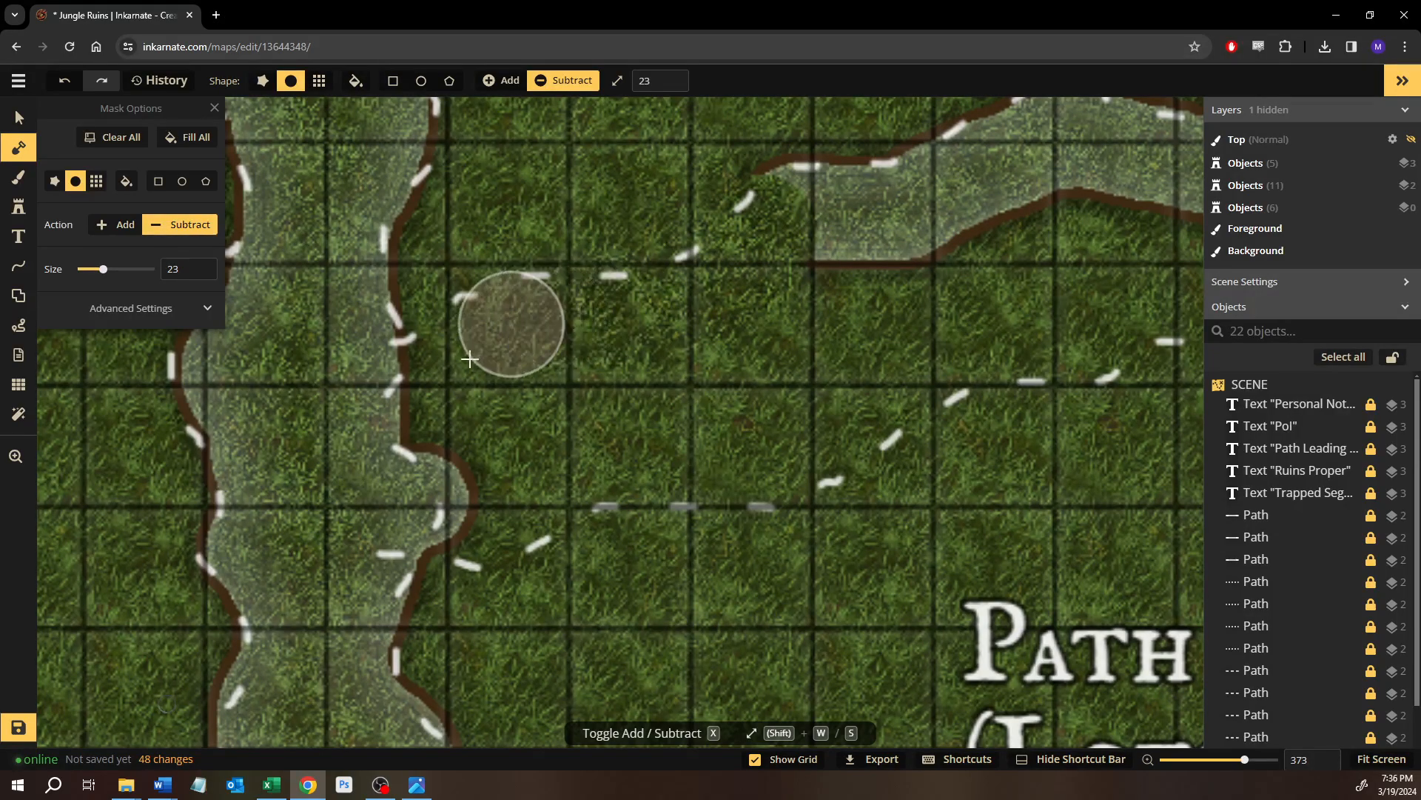
key(ctrl+y)
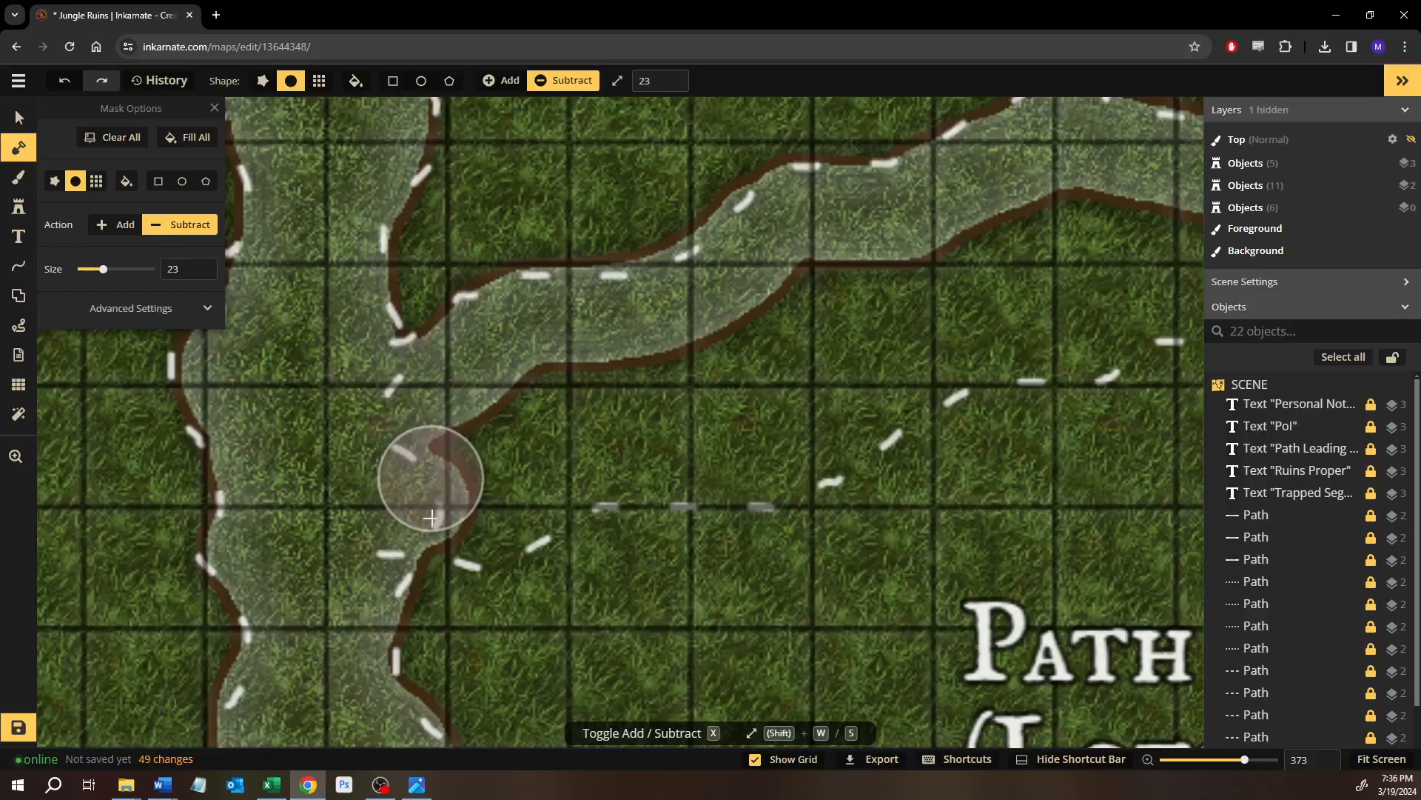
Carve from the main trail junction along the southern dashed line and clear the area between the trail's two edges.
drag(443, 516, 477, 523)
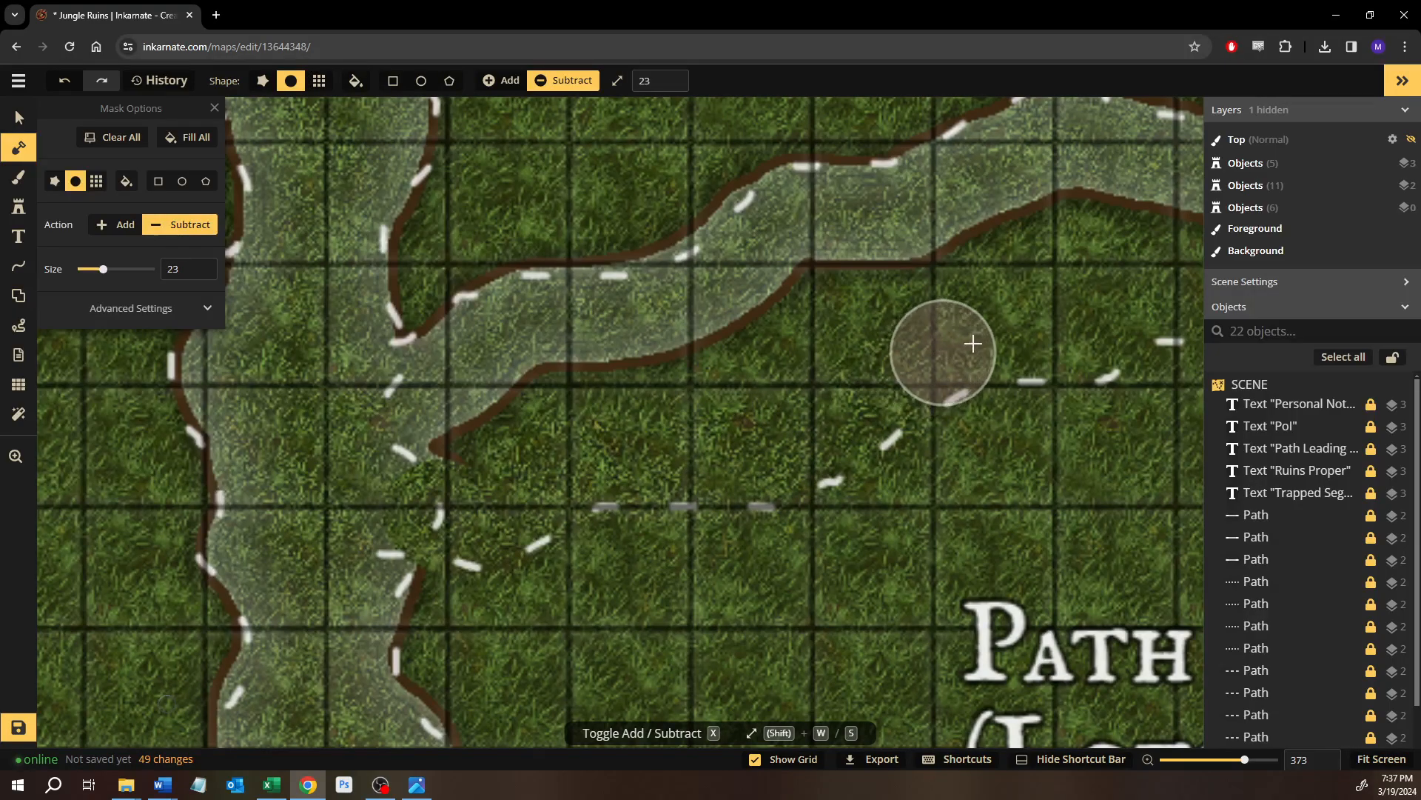
mouse_move(1162, 272)
mouse_down()
mouse_move(1186, 231)
mouse_move(975, 280)
mouse_move(914, 270)
mouse_move(668, 352)
mouse_move(462, 452)
mouse_move(630, 365)
mouse_move(835, 362)
mouse_move(915, 273)
mouse_move(751, 323)
mouse_move(1088, 241)
mouse_move(1121, 214)
mouse_move(1047, 247)
mouse_up()
scroll(803, 362, up, 3)
scroll(682, 387, down, 4)
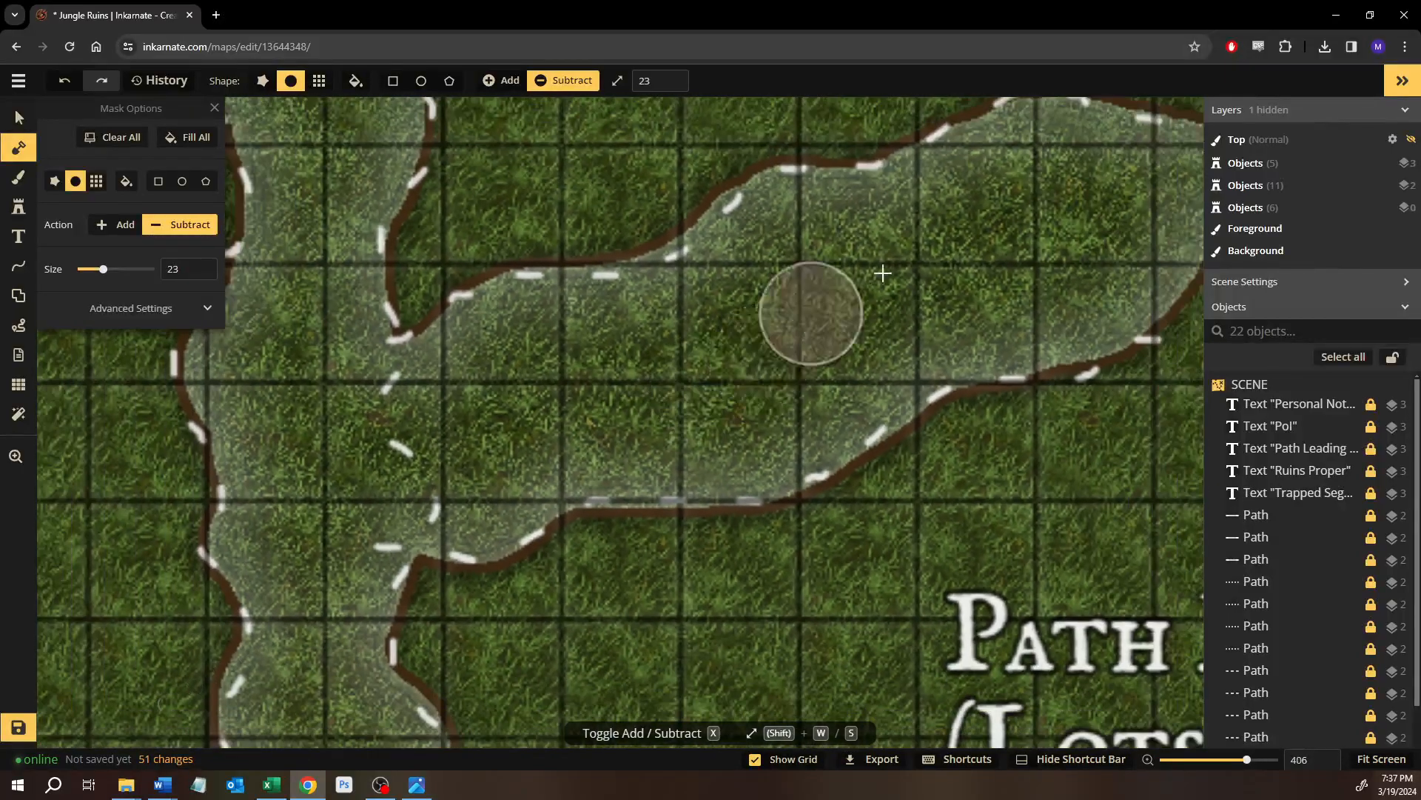
drag(445, 460, 398, 483)
drag(809, 320, 391, 415)
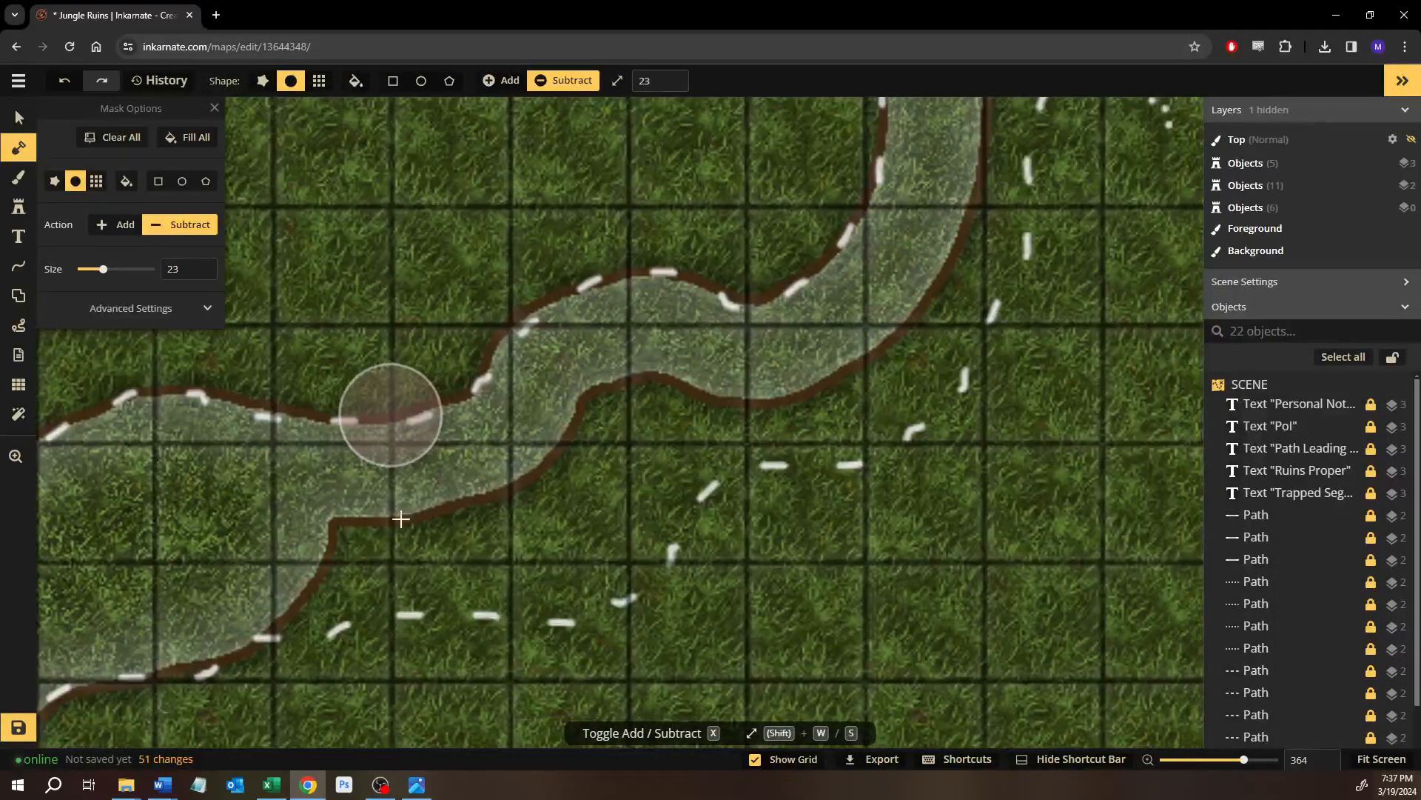
Carve farther northeast along the southern dashed line around the bend, clearing the remaining ground between the edges.
mouse_move(285, 593)
mouse_down()
mouse_move(574, 572)
mouse_move(606, 565)
mouse_move(651, 506)
mouse_up()
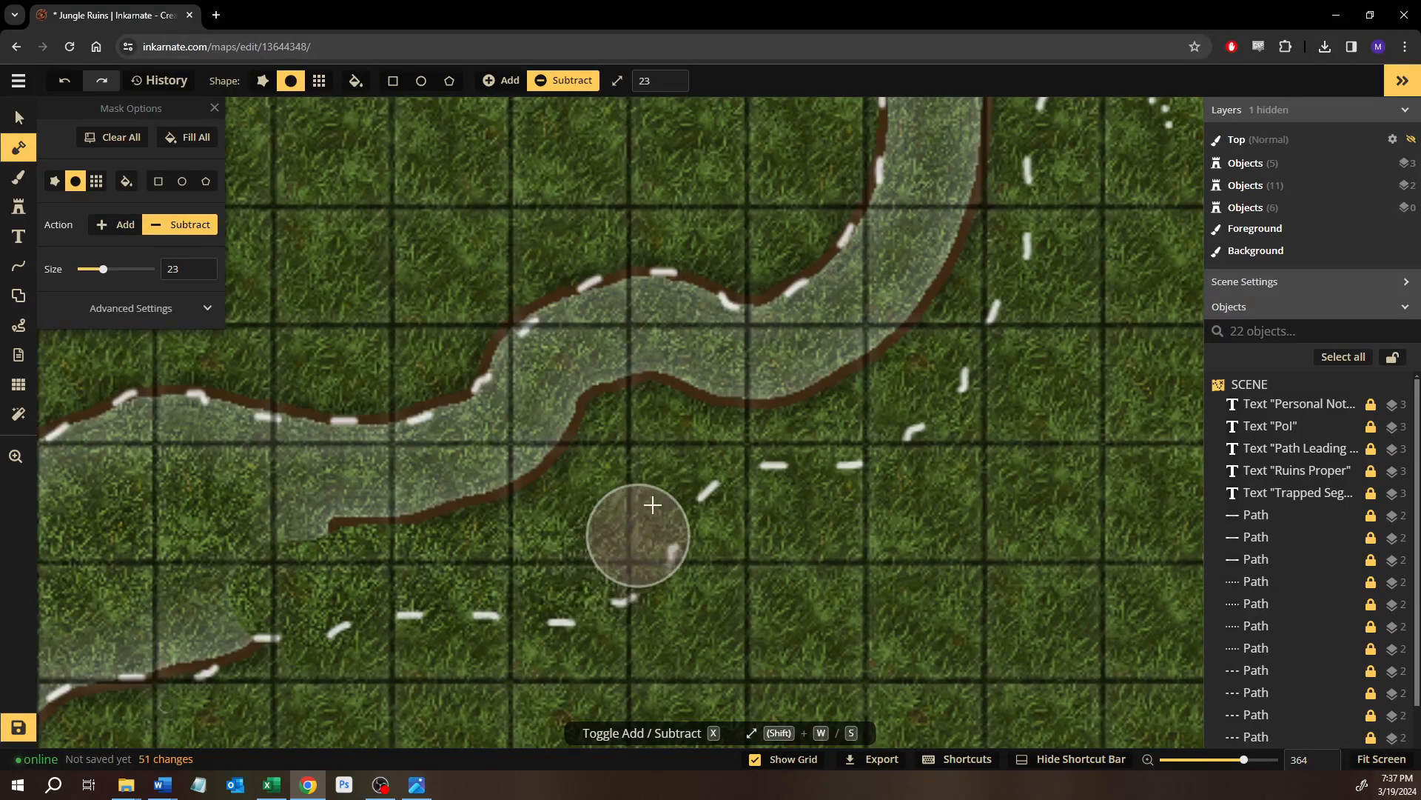
mouse_move(699, 433)
mouse_down()
mouse_move(857, 408)
mouse_move(923, 338)
mouse_up()
mouse_move(953, 291)
mouse_down()
mouse_move(984, 199)
mouse_move(945, 190)
mouse_up()
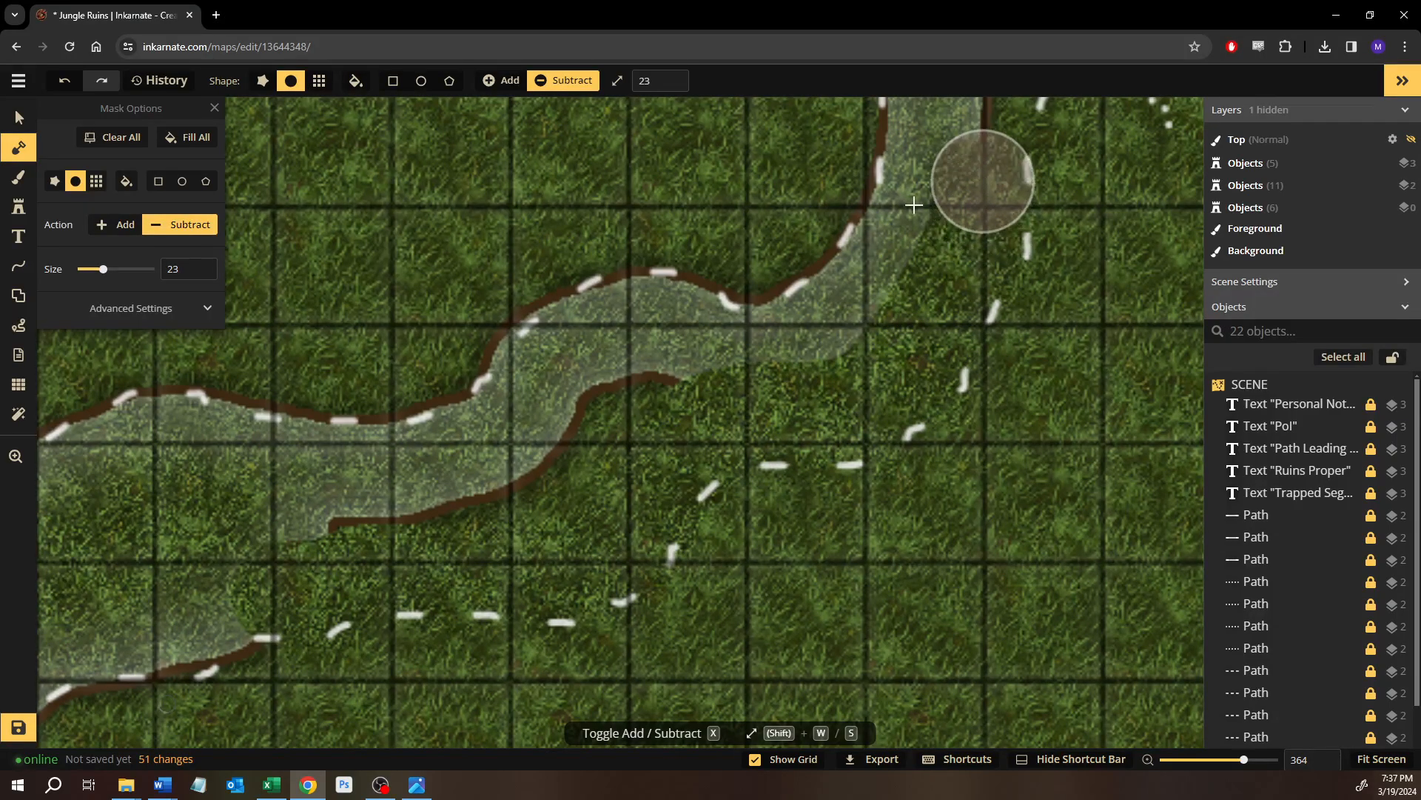
mouse_move(391, 536)
mouse_down()
mouse_move(290, 540)
mouse_move(525, 489)
mouse_move(661, 376)
mouse_move(612, 439)
mouse_move(597, 446)
mouse_move(714, 321)
mouse_move(755, 300)
mouse_up()
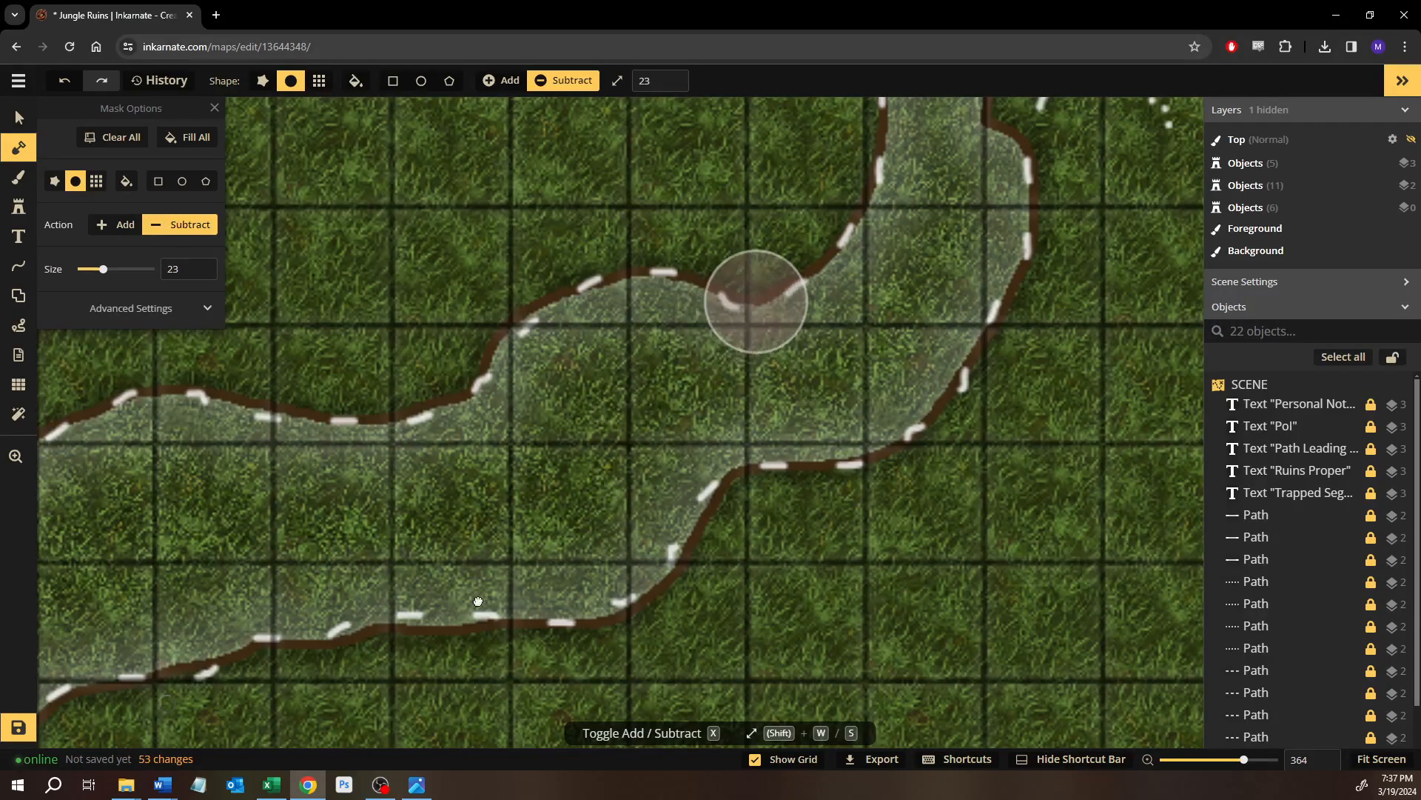
drag(622, 389, 289, 703)
mouse_move(466, 476)
mouse_down()
mouse_move(498, 657)
mouse_move(555, 673)
mouse_move(590, 594)
mouse_up()
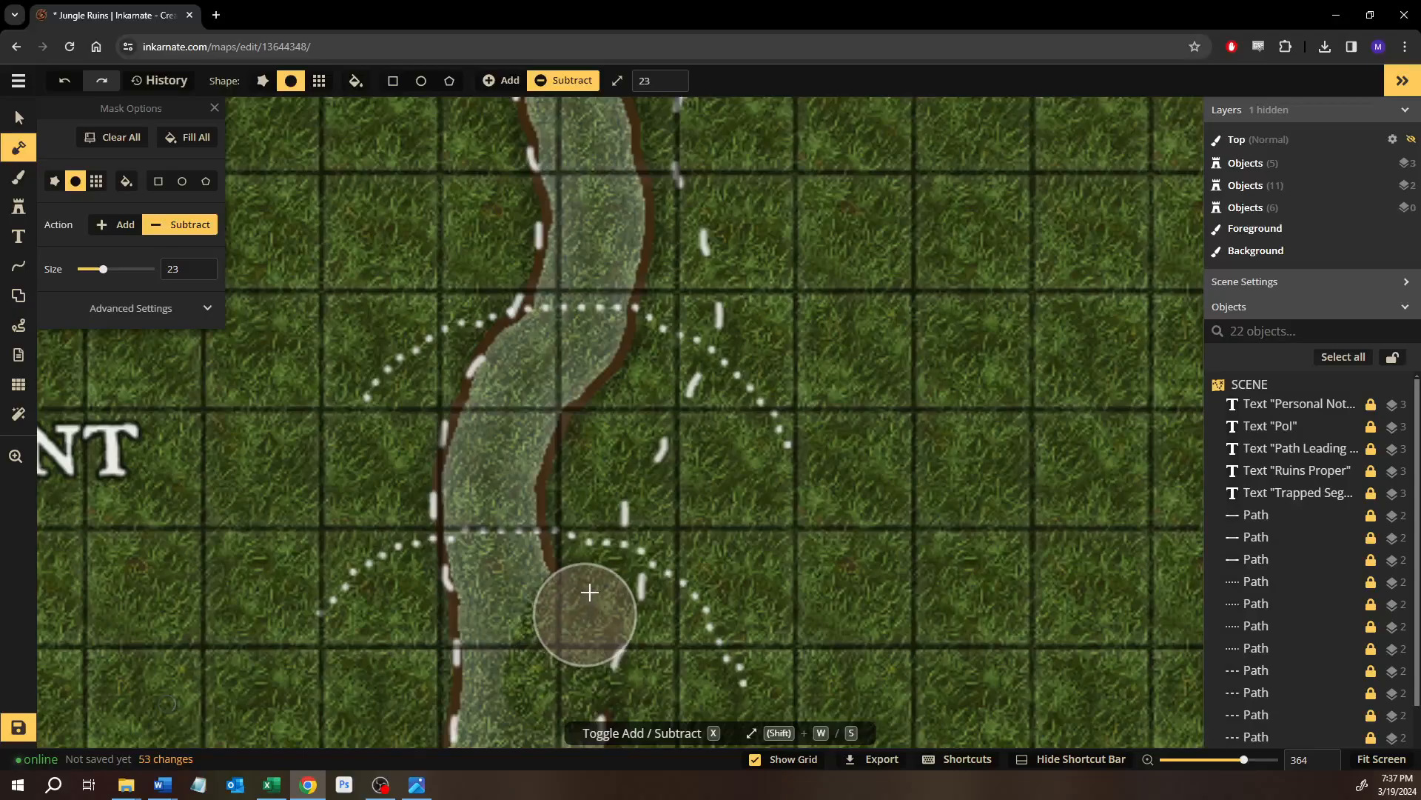
mouse_move(600, 480)
mouse_down()
mouse_move(639, 412)
mouse_move(619, 444)
mouse_up()
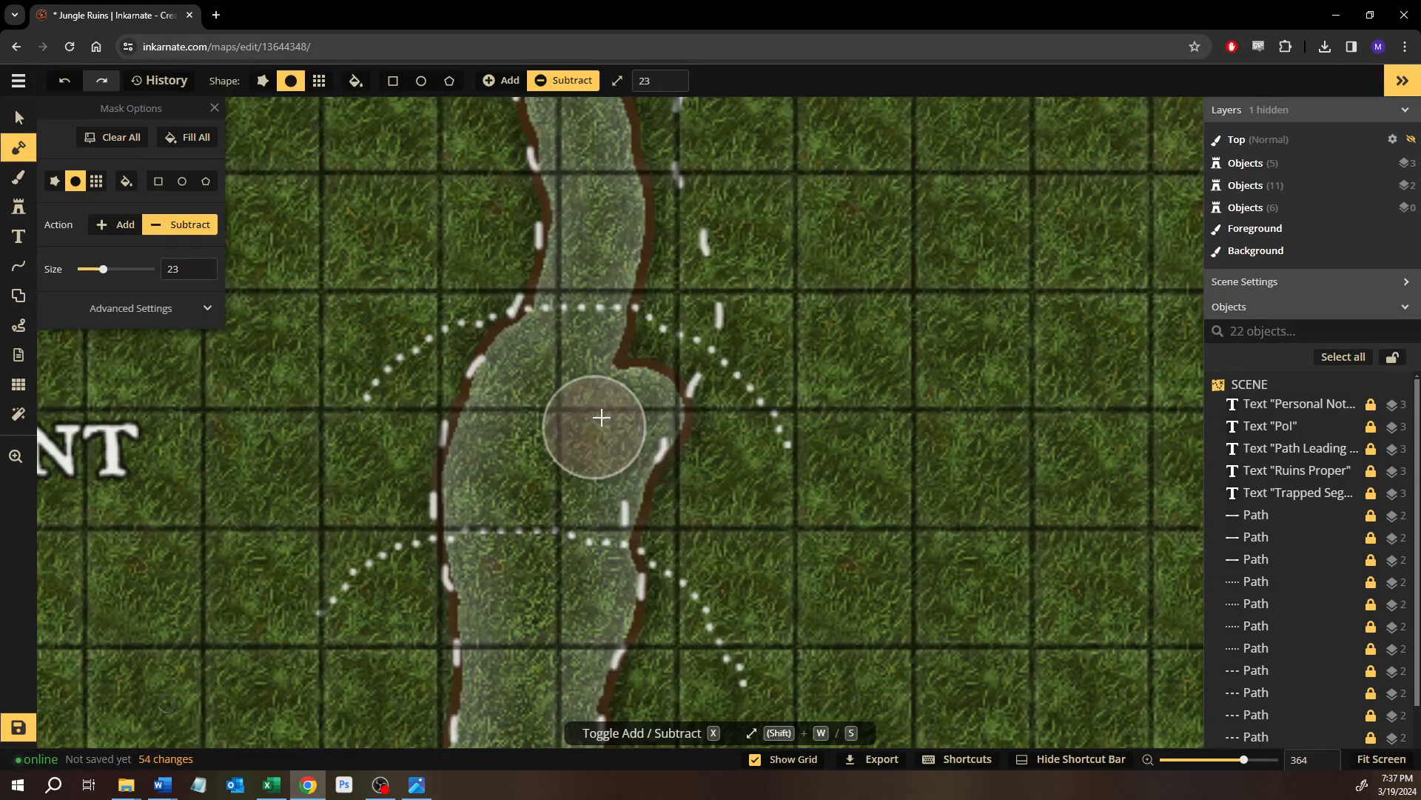
key(ctrl+z)
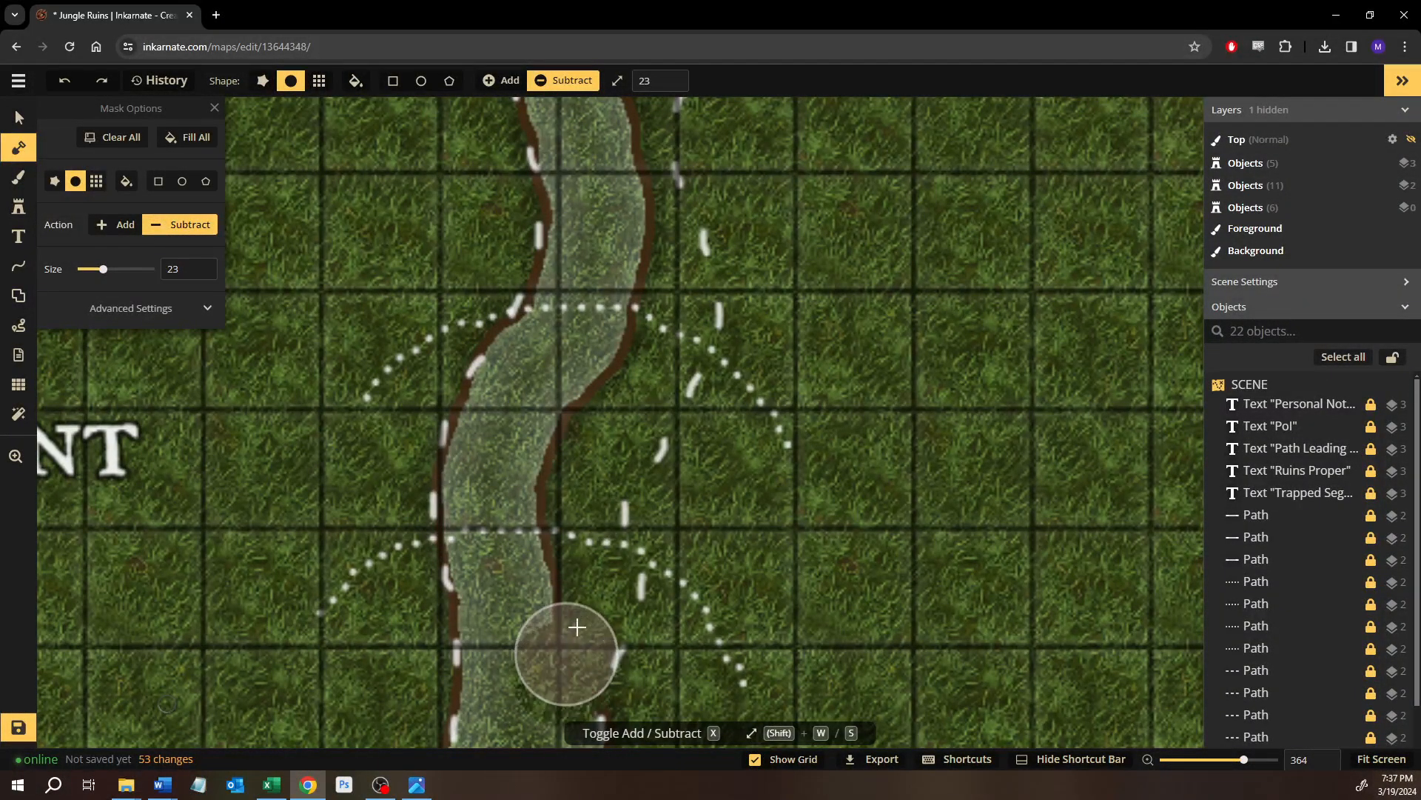
Carve the trail's eastern side along its dashed line northward past the dotted arcs to just south of the cliffs.
mouse_move(581, 526)
mouse_down()
mouse_move(581, 470)
mouse_move(622, 424)
mouse_move(627, 383)
mouse_move(672, 307)
mouse_move(633, 189)
mouse_up()
scroll(615, 250, up, 2)
drag(619, 346, 607, 511)
scroll(607, 511, up, 3)
scroll(675, 324, up, 2)
drag(676, 321, 652, 559)
scroll(652, 559, down, 2)
scroll(668, 395, down, 2)
drag(647, 371, 650, 570)
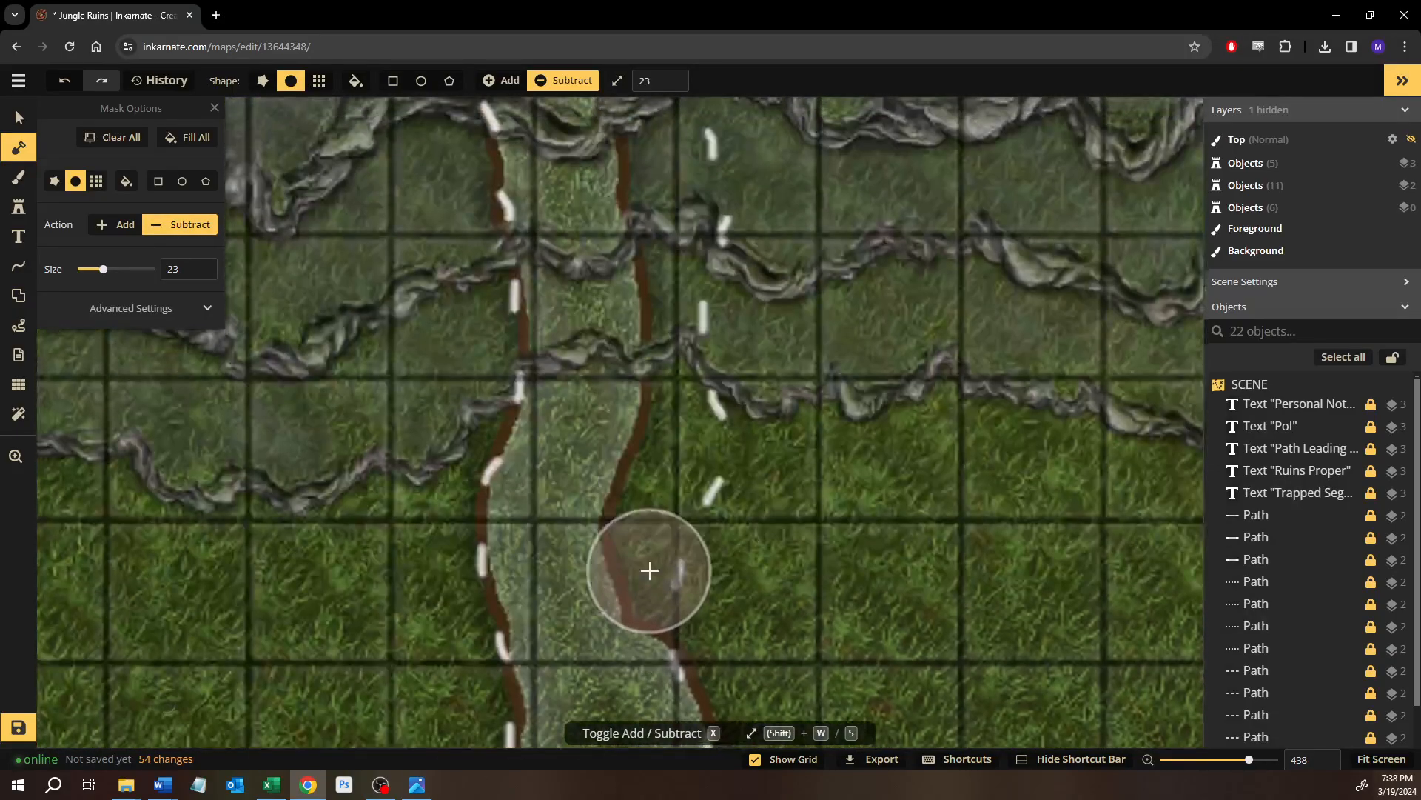
Carve the trail's eastern side through the three cliff crossings up to the north border, filling its full dashed width.
click(616, 608)
mouse_move(614, 570)
mouse_down()
mouse_move(660, 436)
mouse_move(644, 411)
mouse_move(634, 289)
mouse_move(619, 345)
mouse_up()
scroll(619, 345, up, 3)
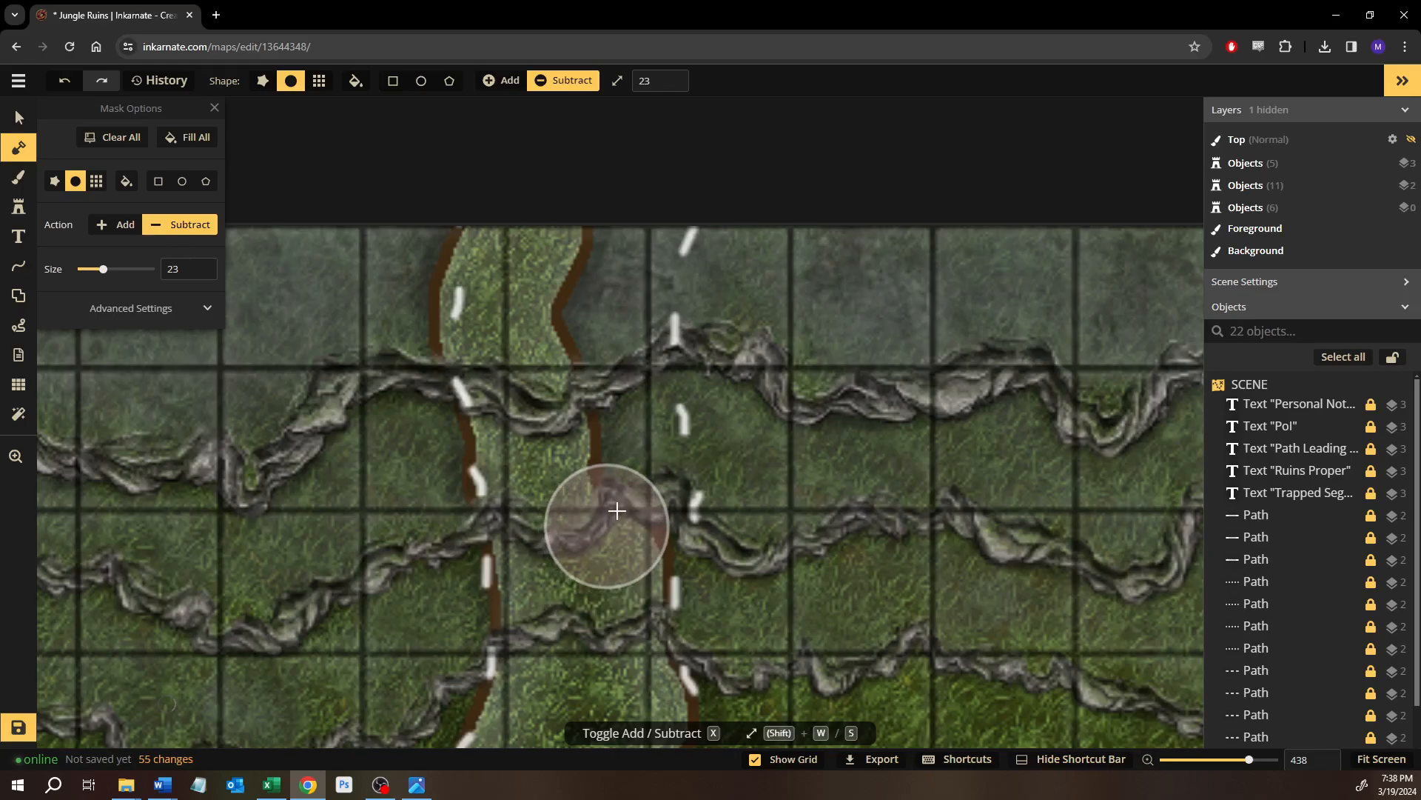
mouse_move(627, 481)
mouse_down()
mouse_move(610, 299)
mouse_move(635, 155)
mouse_up()
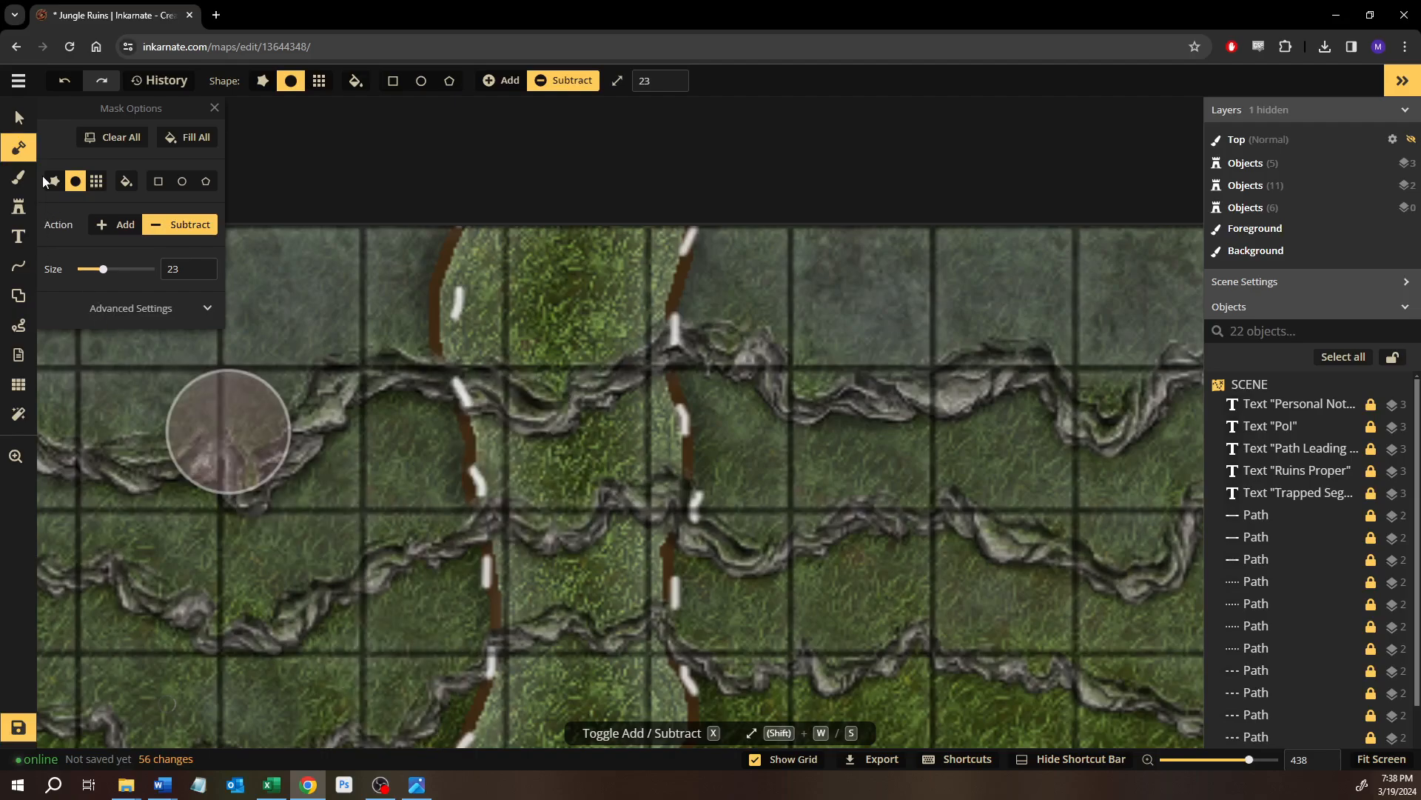
Cut the northernmost cliff near both edges of the second trail and delete the piece spanning the trail.
click(31, 115)
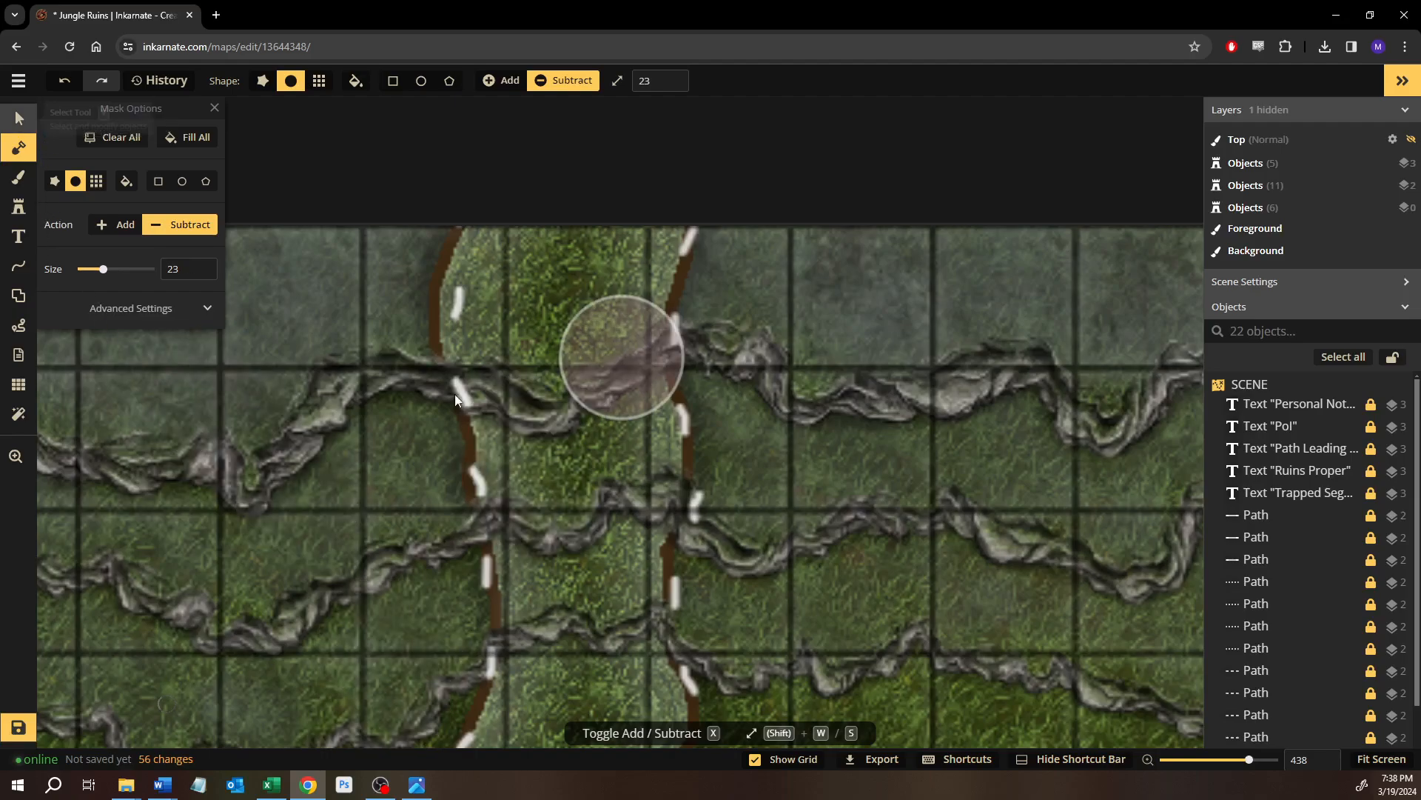
click(412, 401)
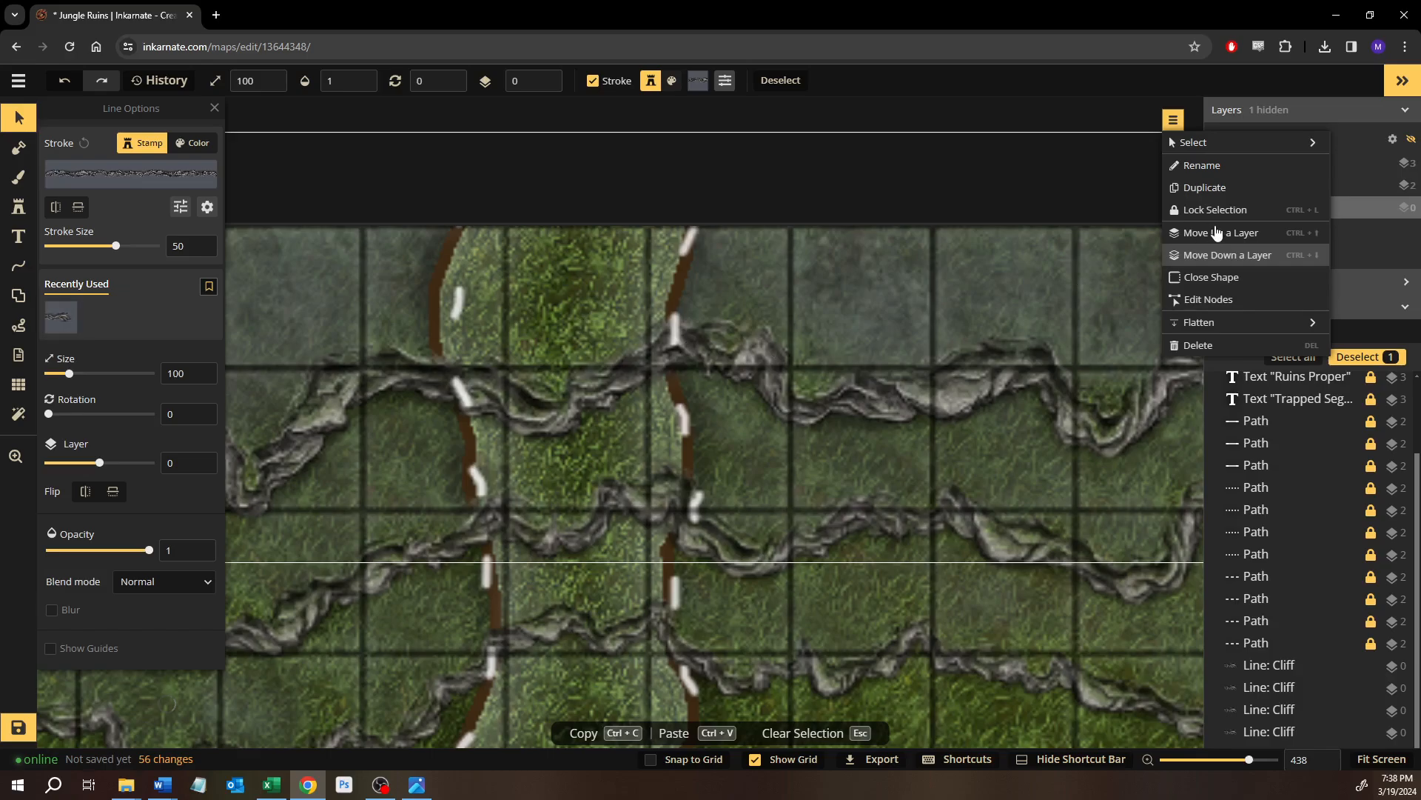
click(1229, 300)
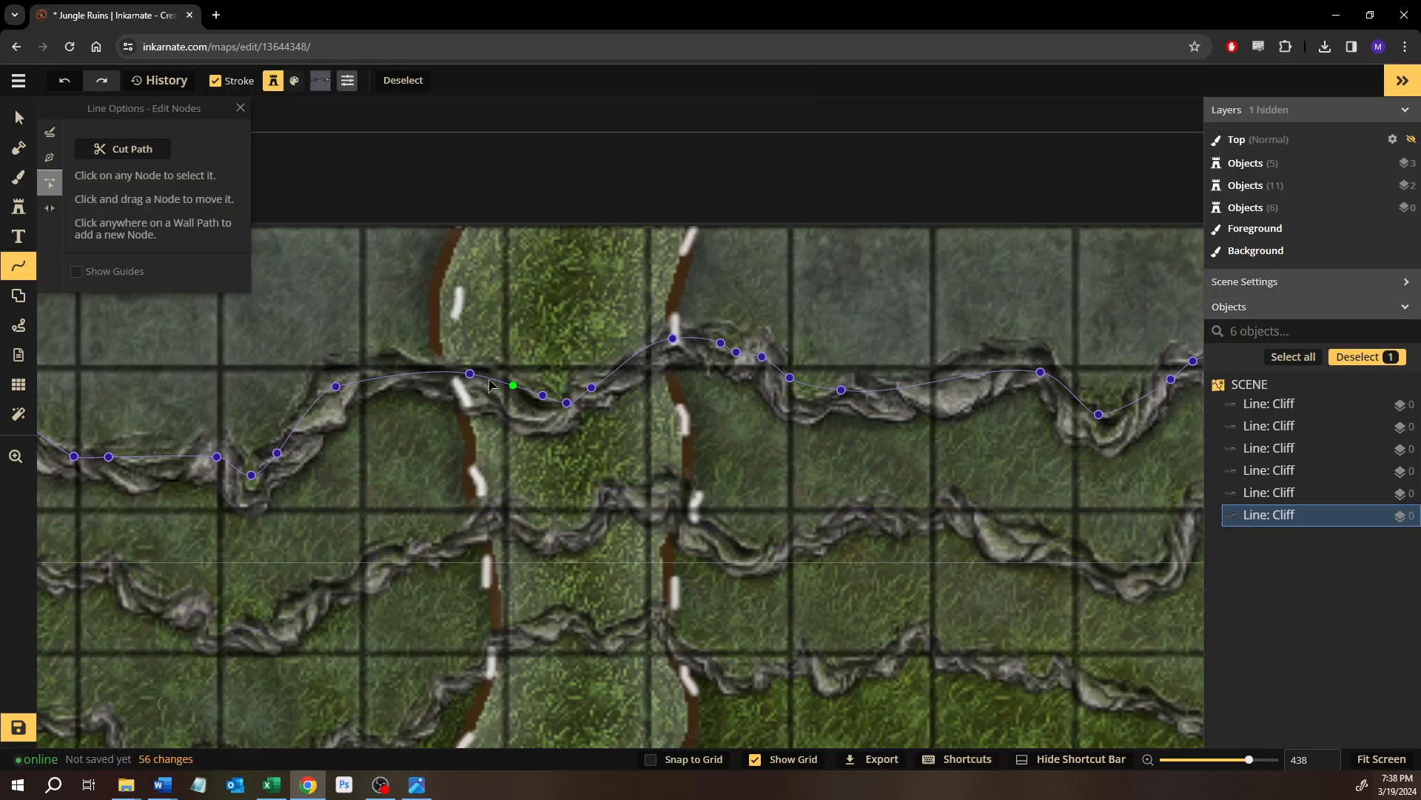
click(124, 150)
click(526, 396)
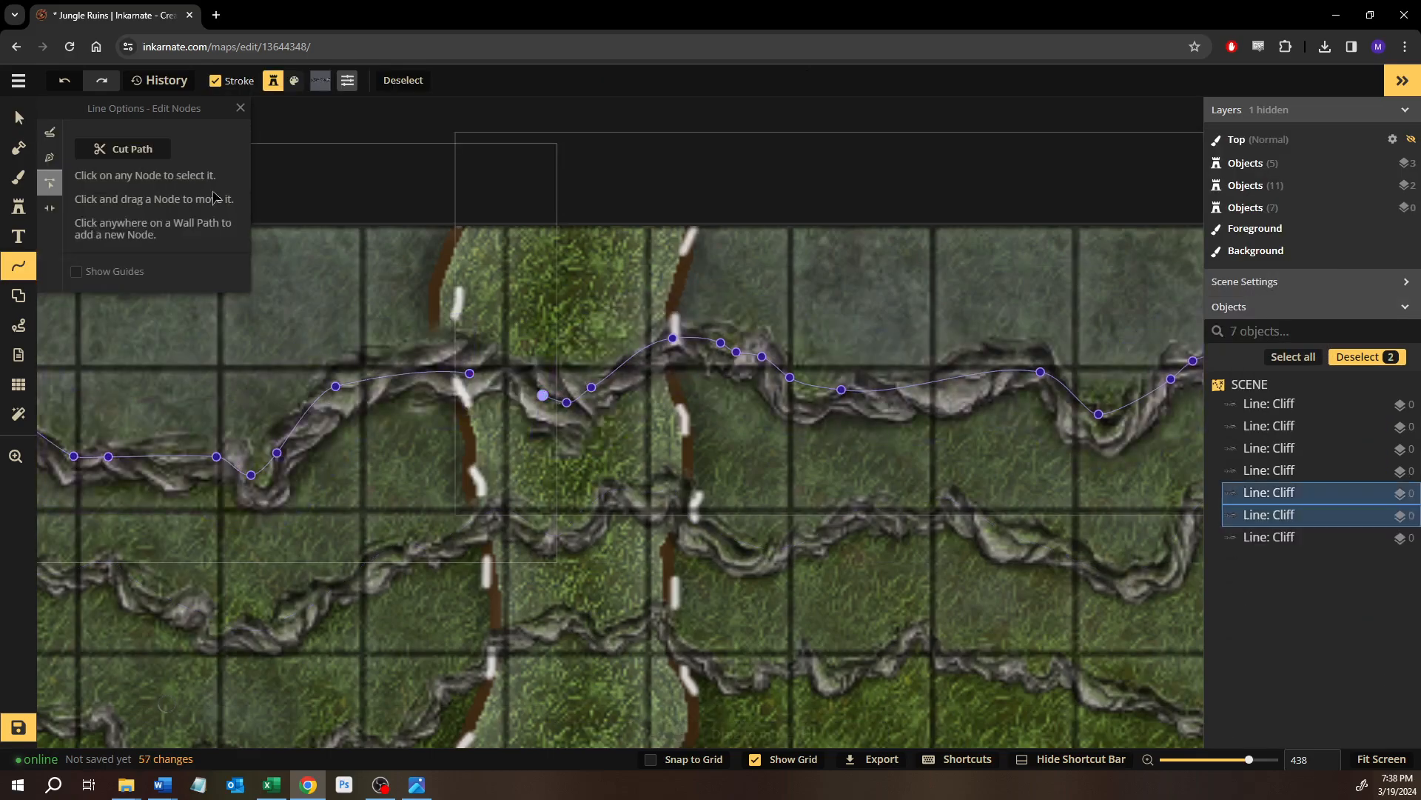
click(126, 151)
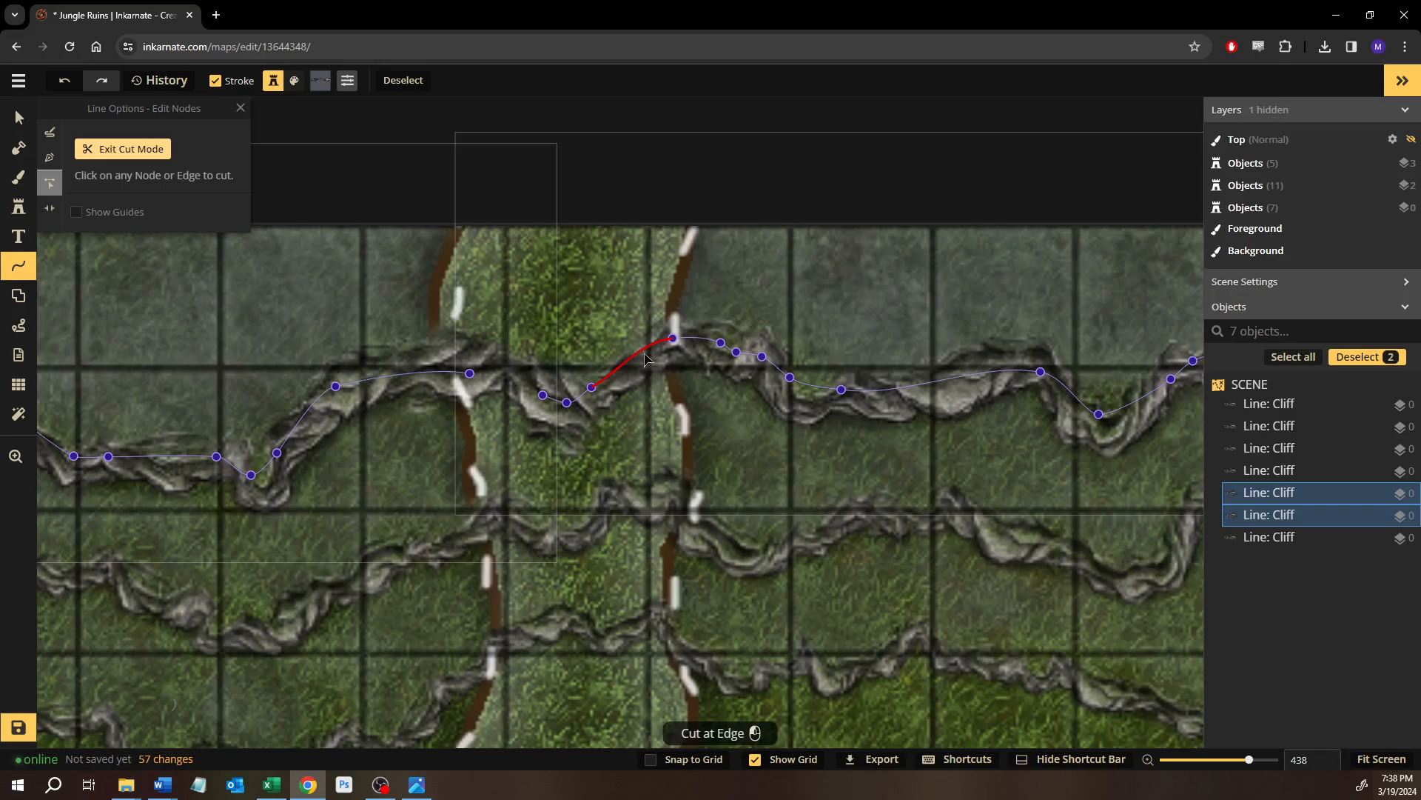
click(646, 359)
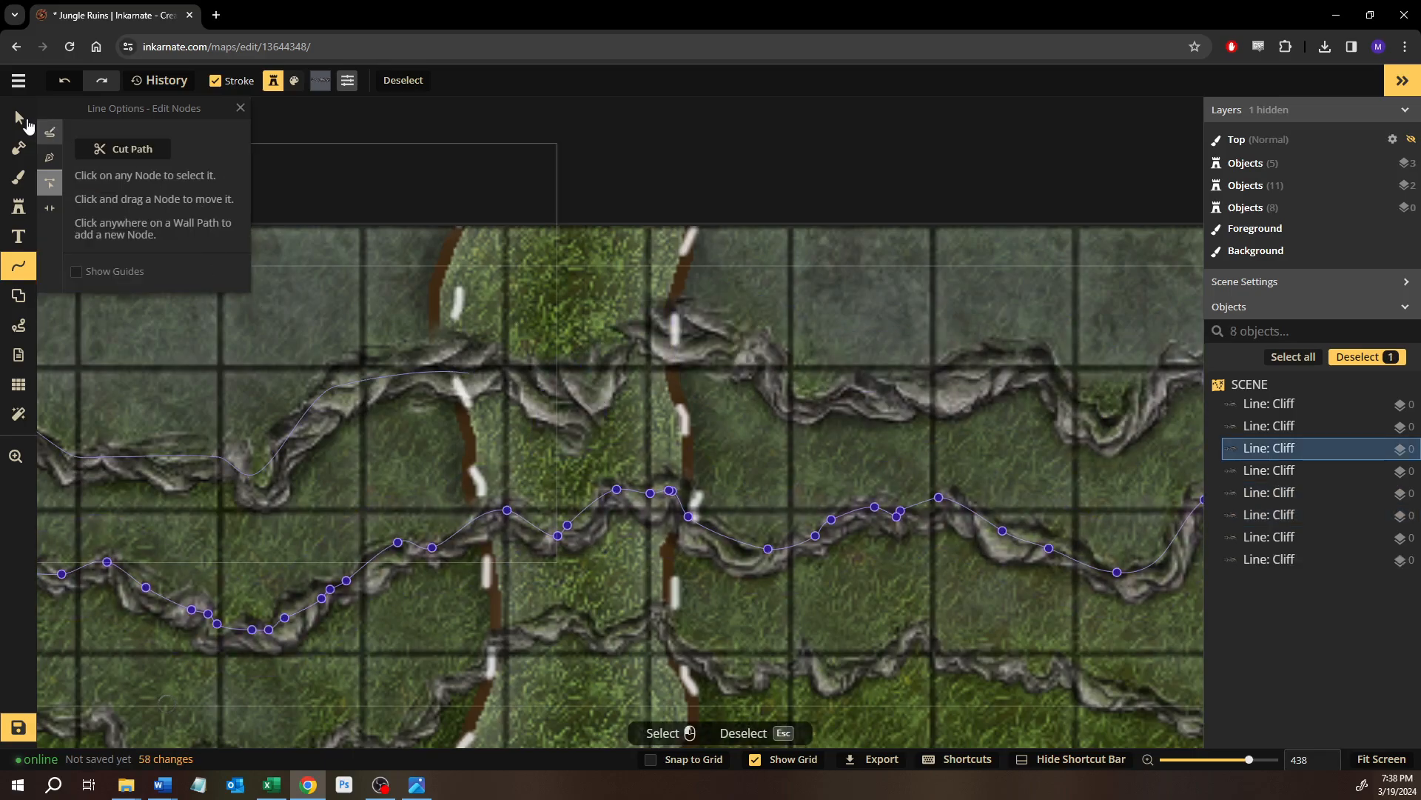
key(Escape)
key(Escape)
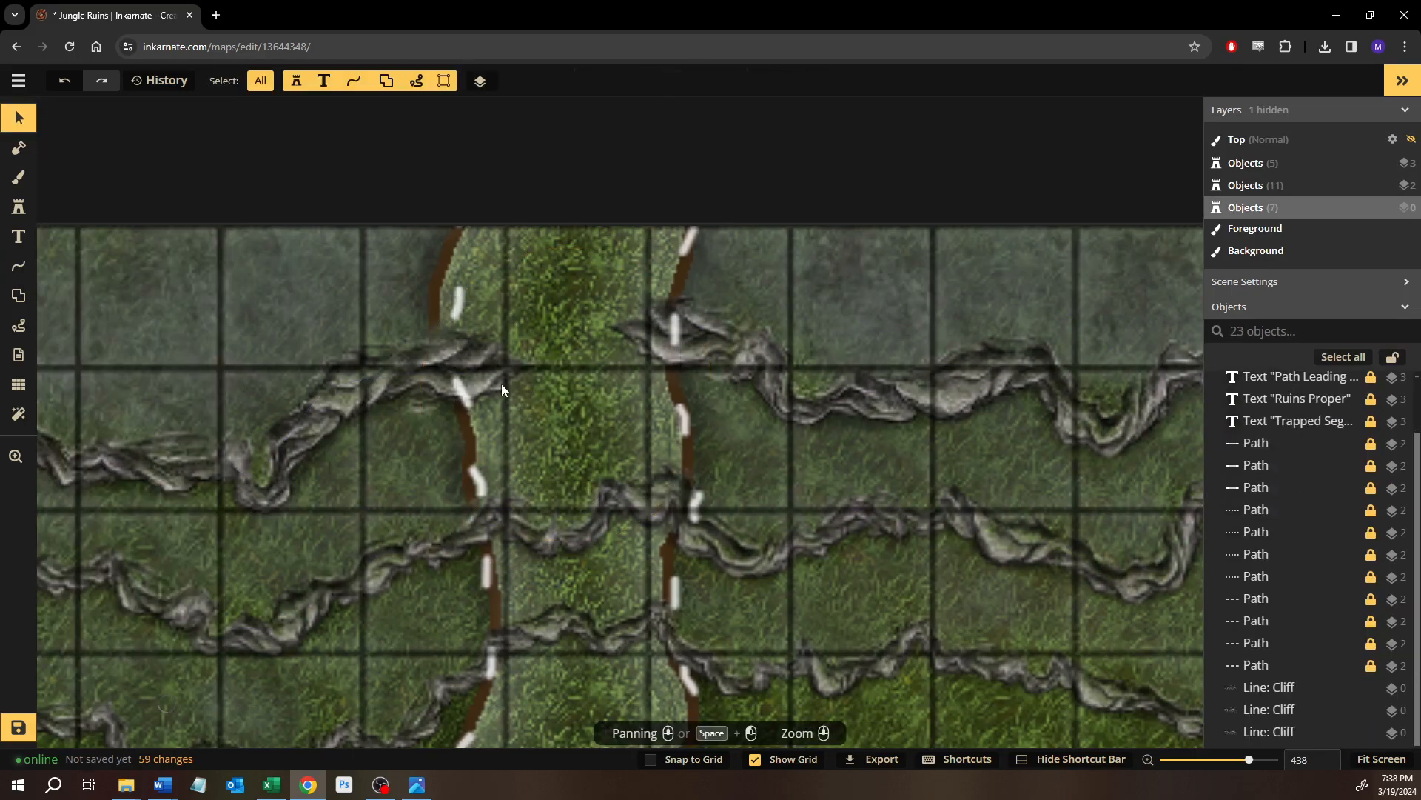
Edit the nodes of the northernmost cliff's western piece and extend its end node north along the trail's western edge to the map border.
click(433, 383)
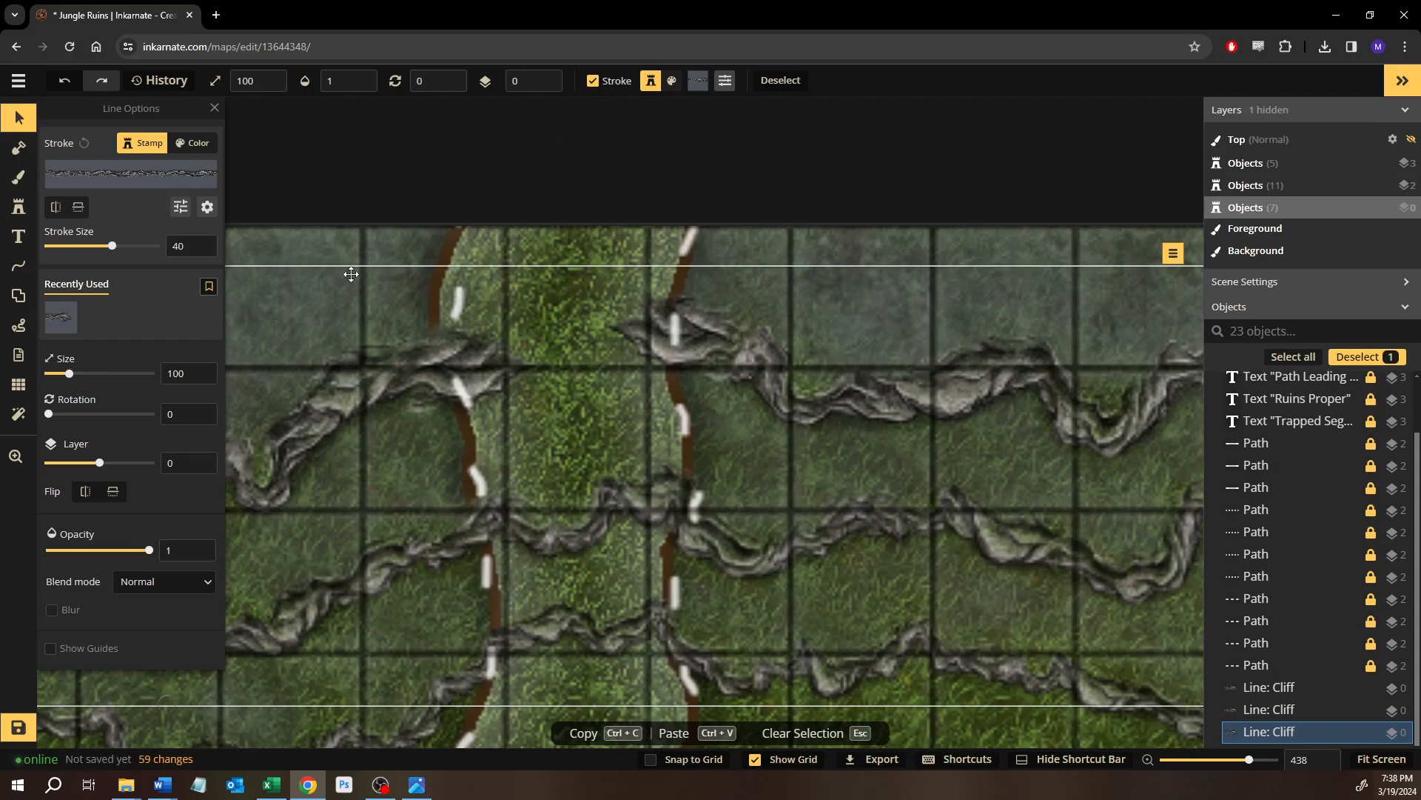
click(349, 240)
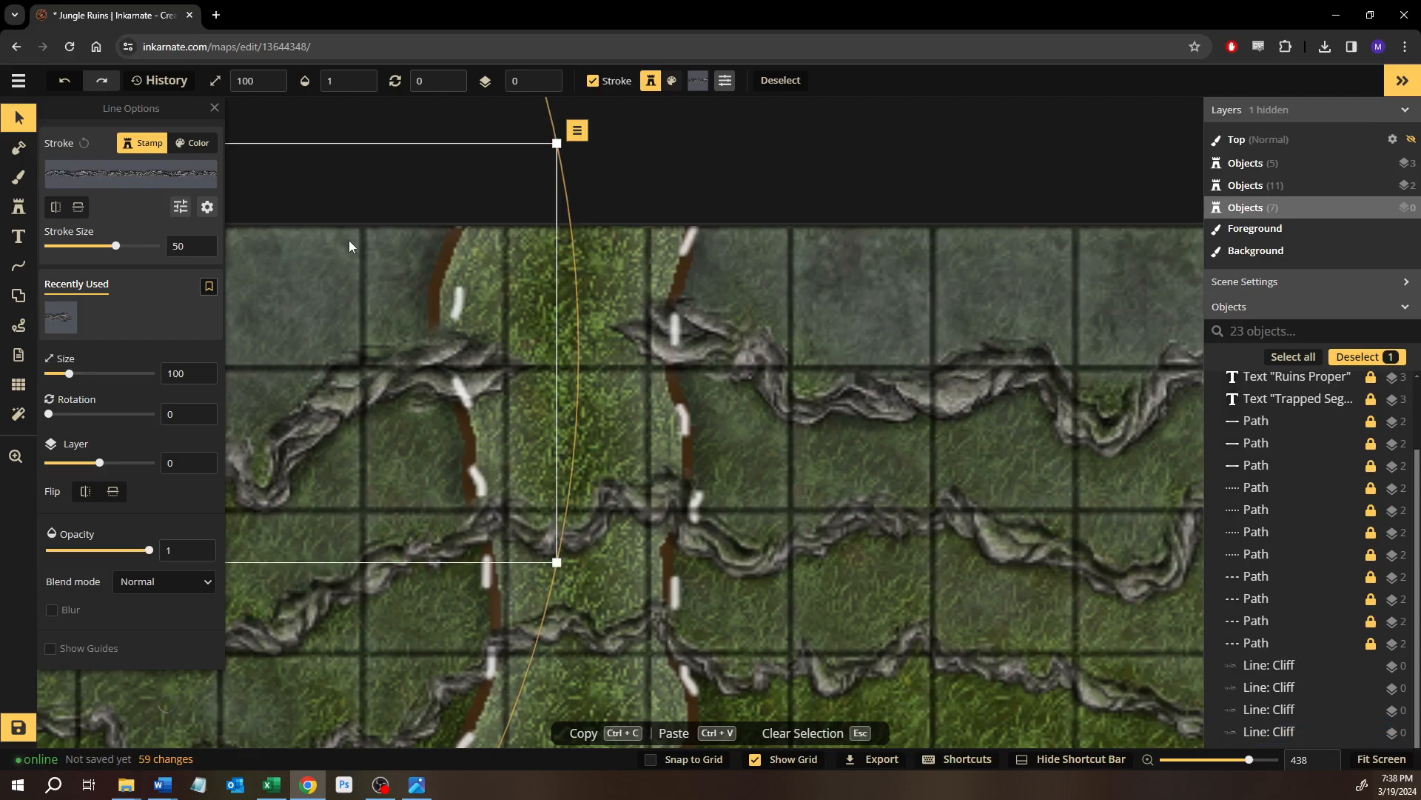
click(578, 129)
click(626, 310)
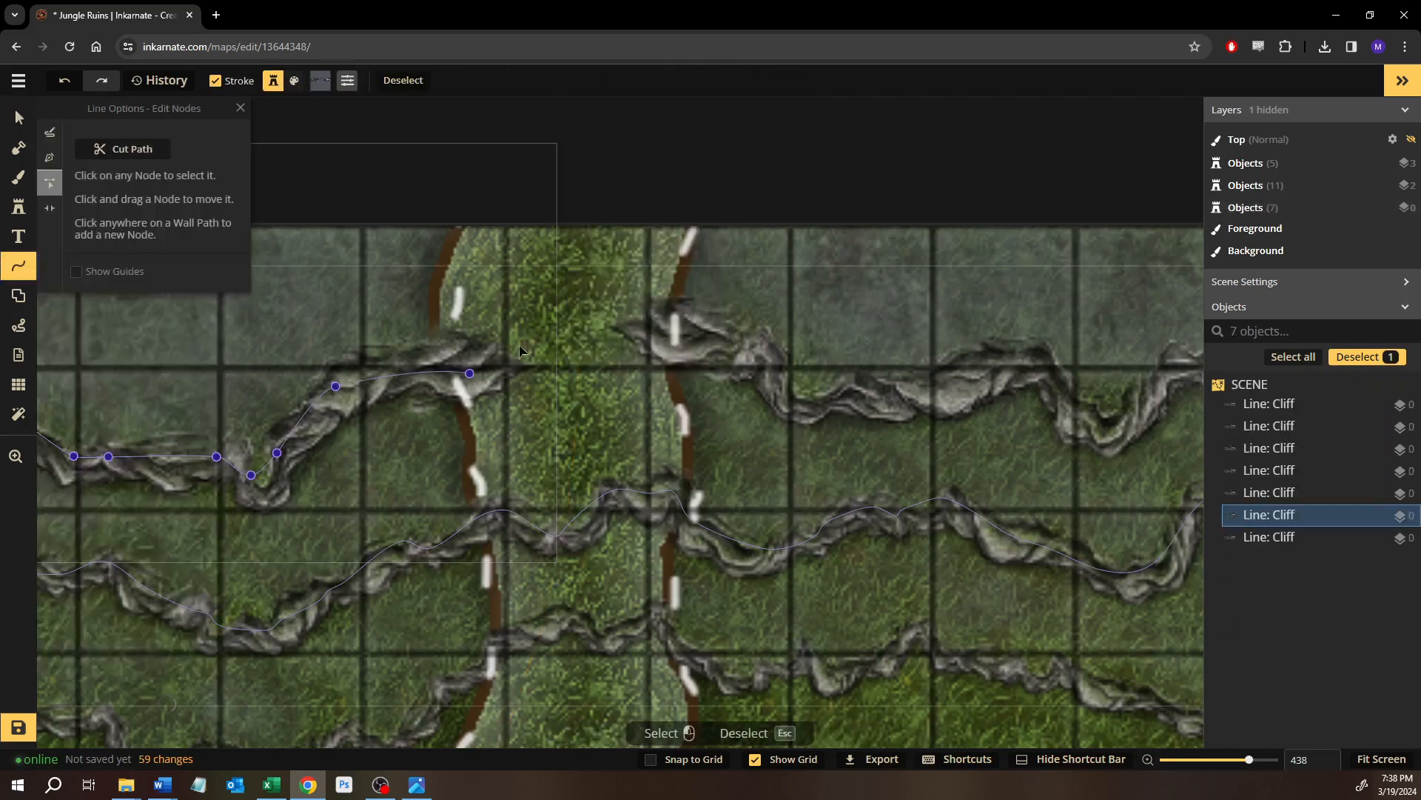
click(461, 373)
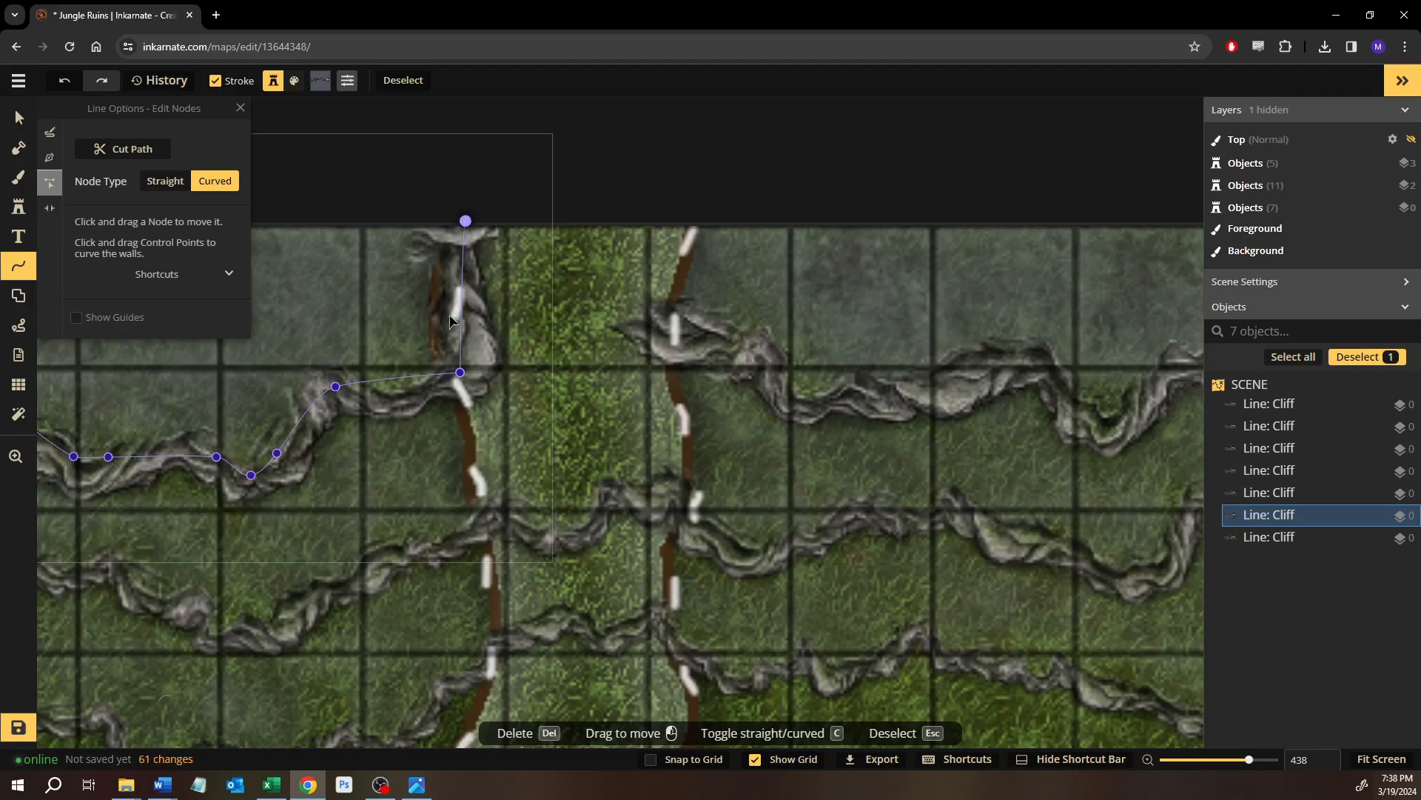
key(Escape)
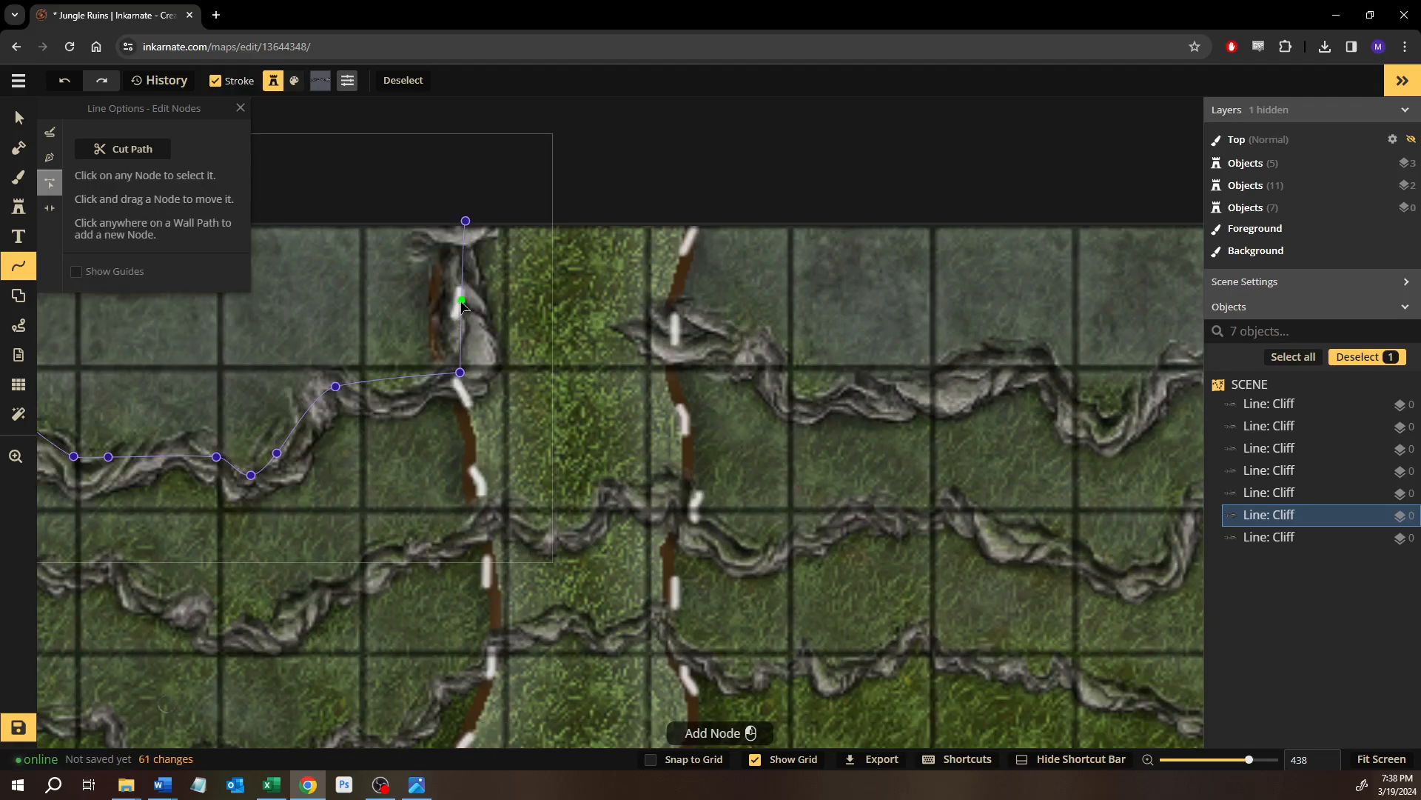
Add two nodes to the new vertical section to follow the trail's curved western edge, and pull the end node beyond the north border.
drag(461, 301, 440, 302)
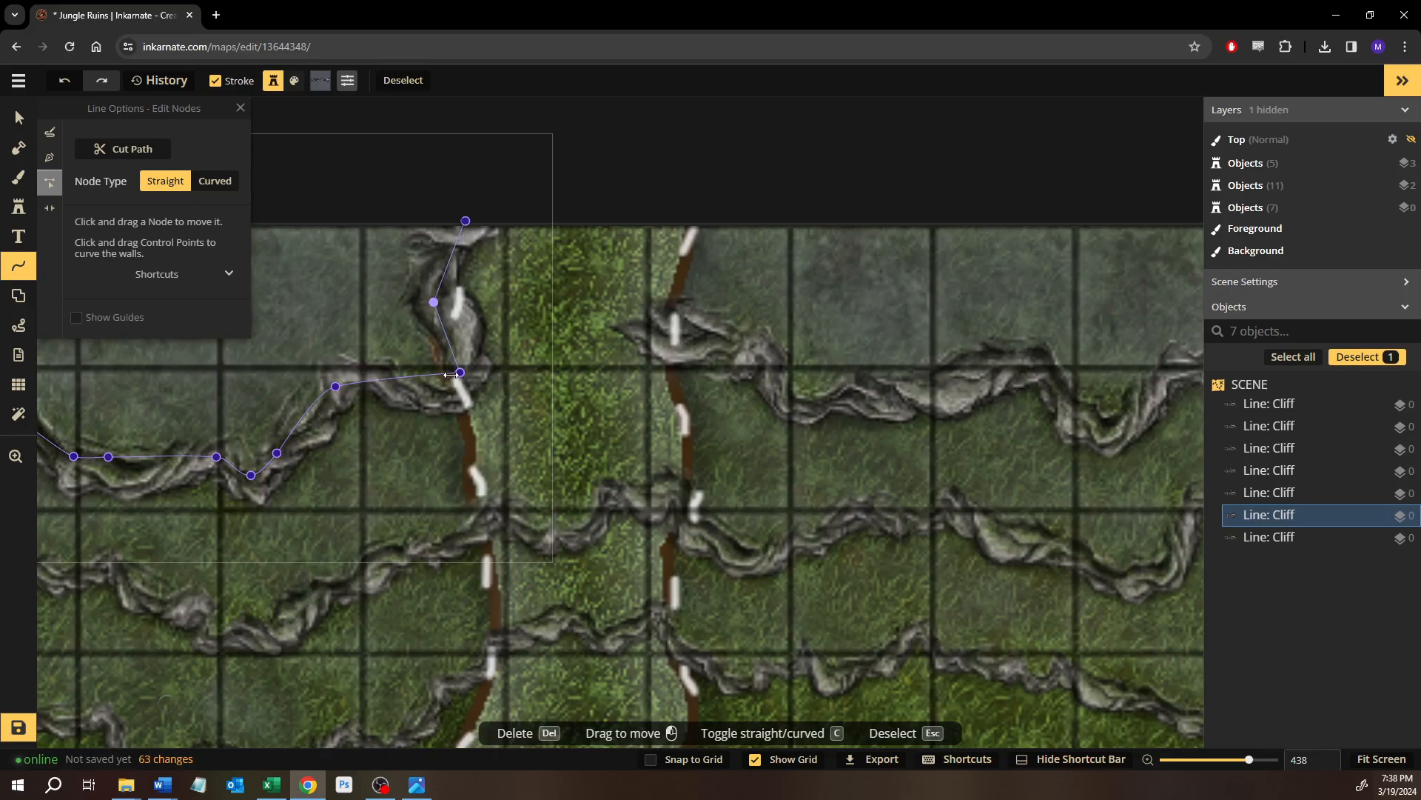
key(c)
drag(469, 174, 493, 136)
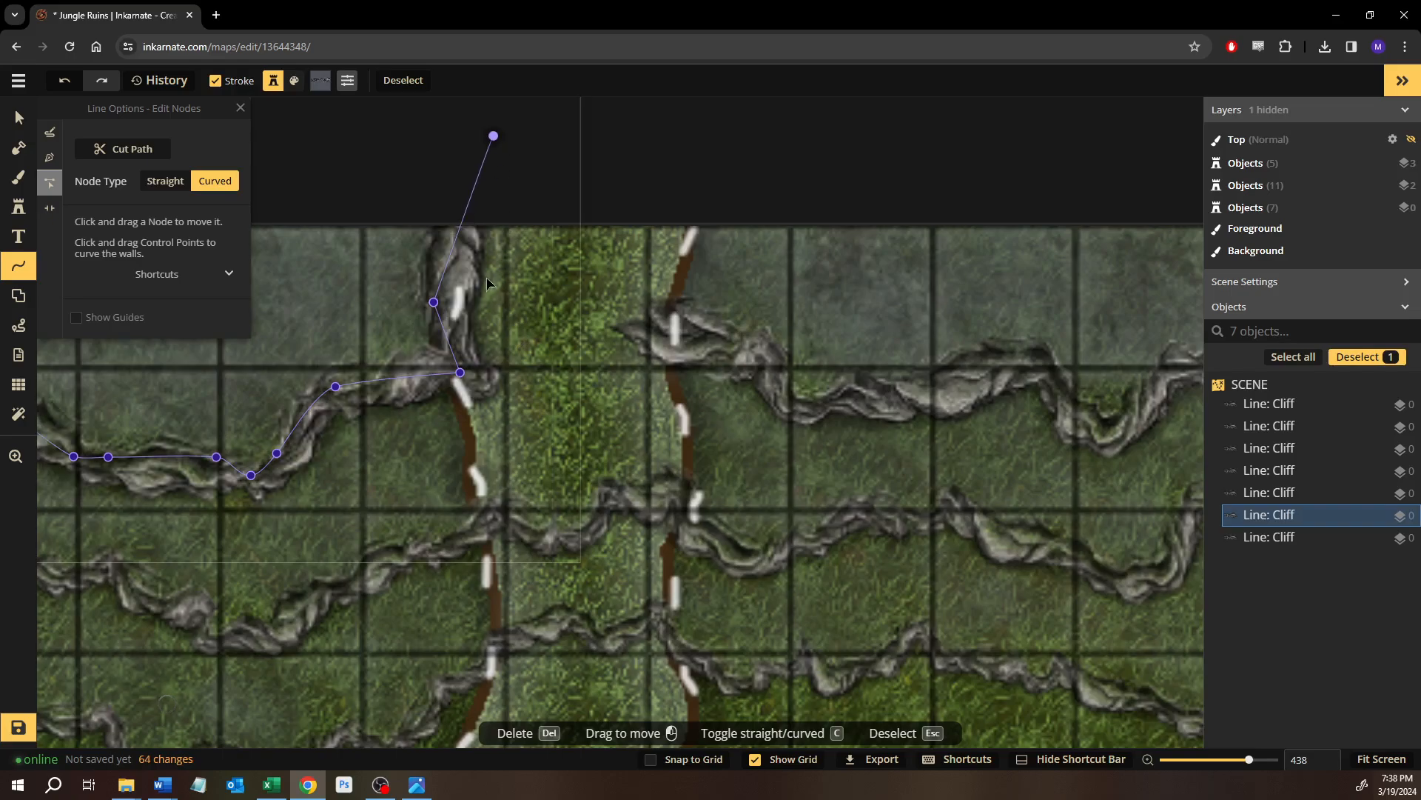
key(Escape)
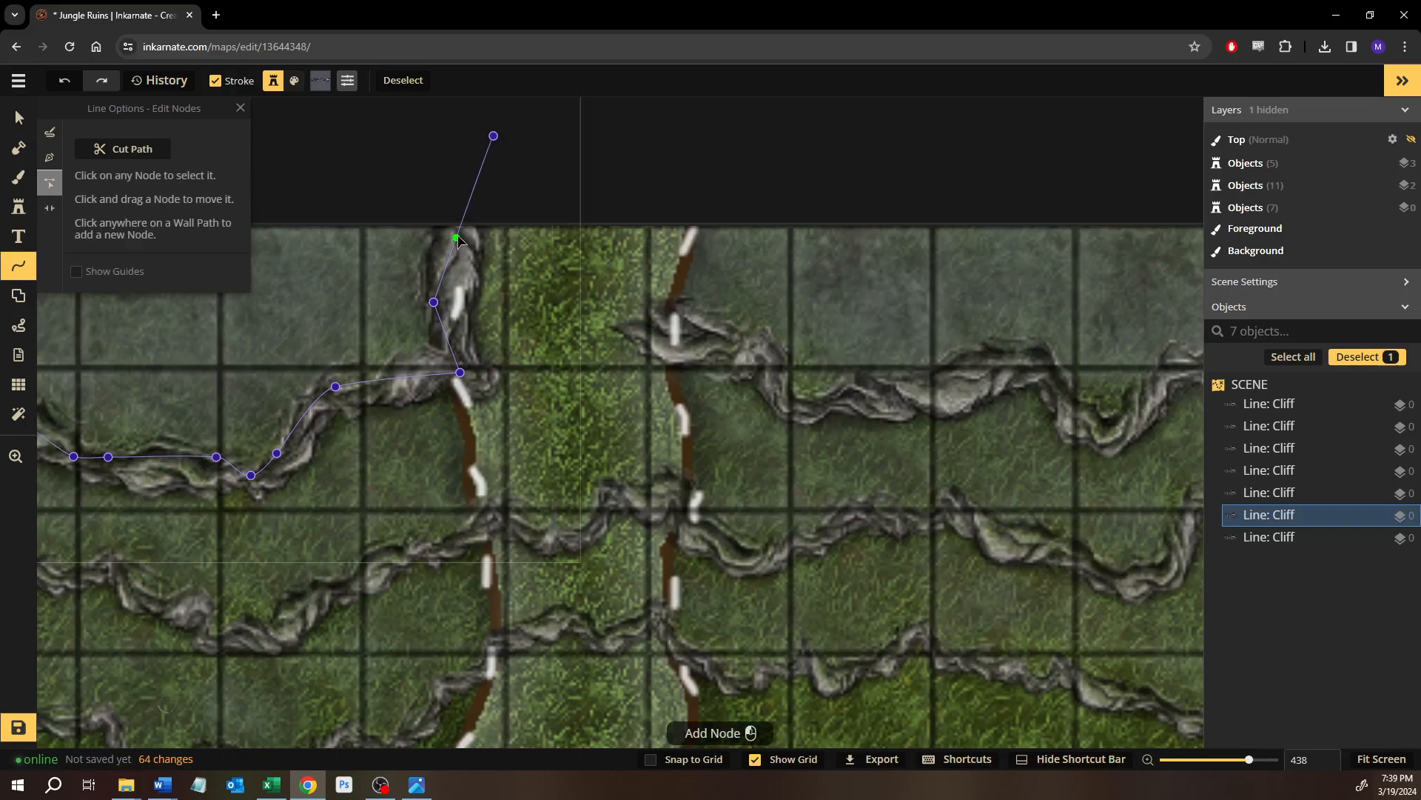
click(459, 237)
drag(468, 239, 467, 239)
Bend the northernmost cliff's eastern piece north along the trail's eastern edge past the map border, adding a node to follow the dashed line.
drag(583, 321, 723, 352)
scroll(614, 358, right, 4)
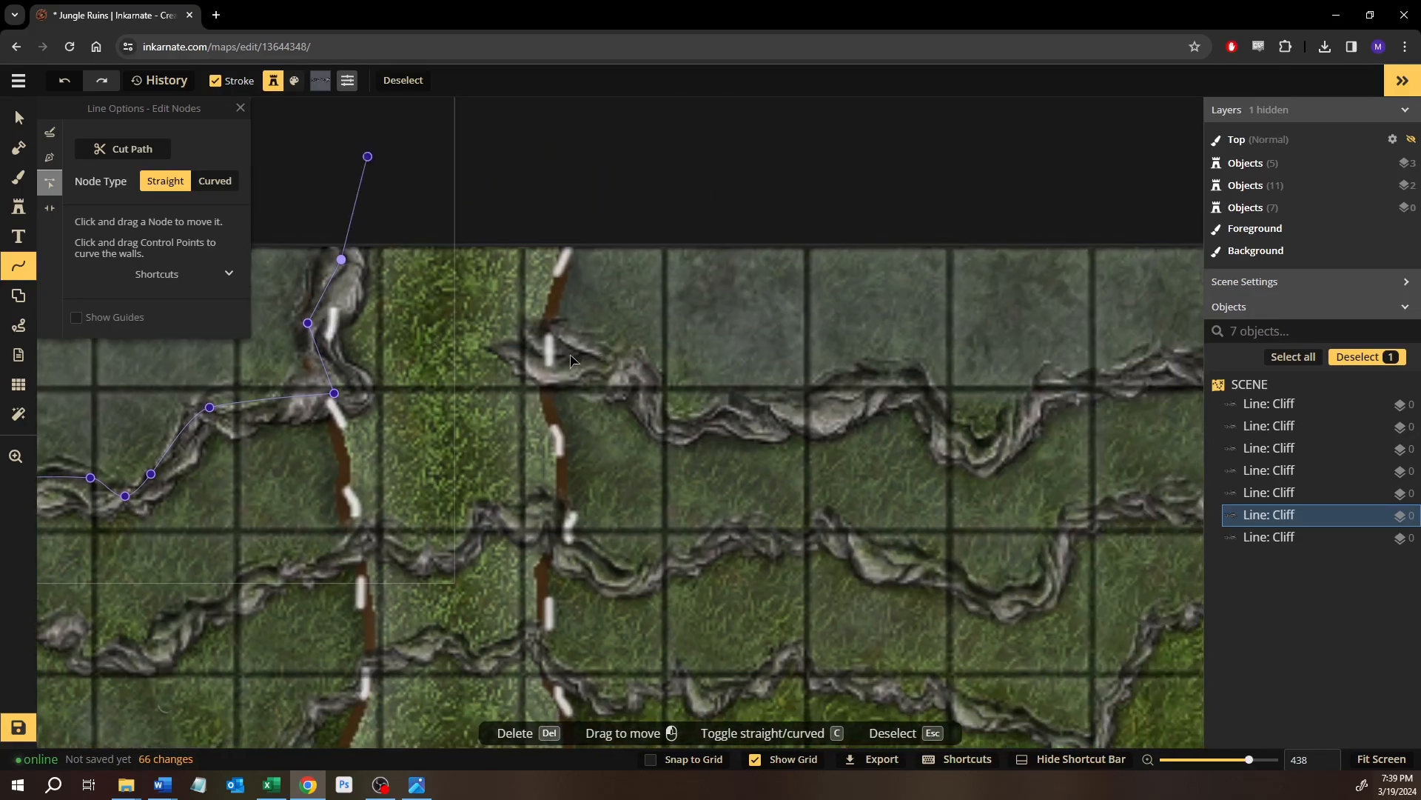
click(587, 358)
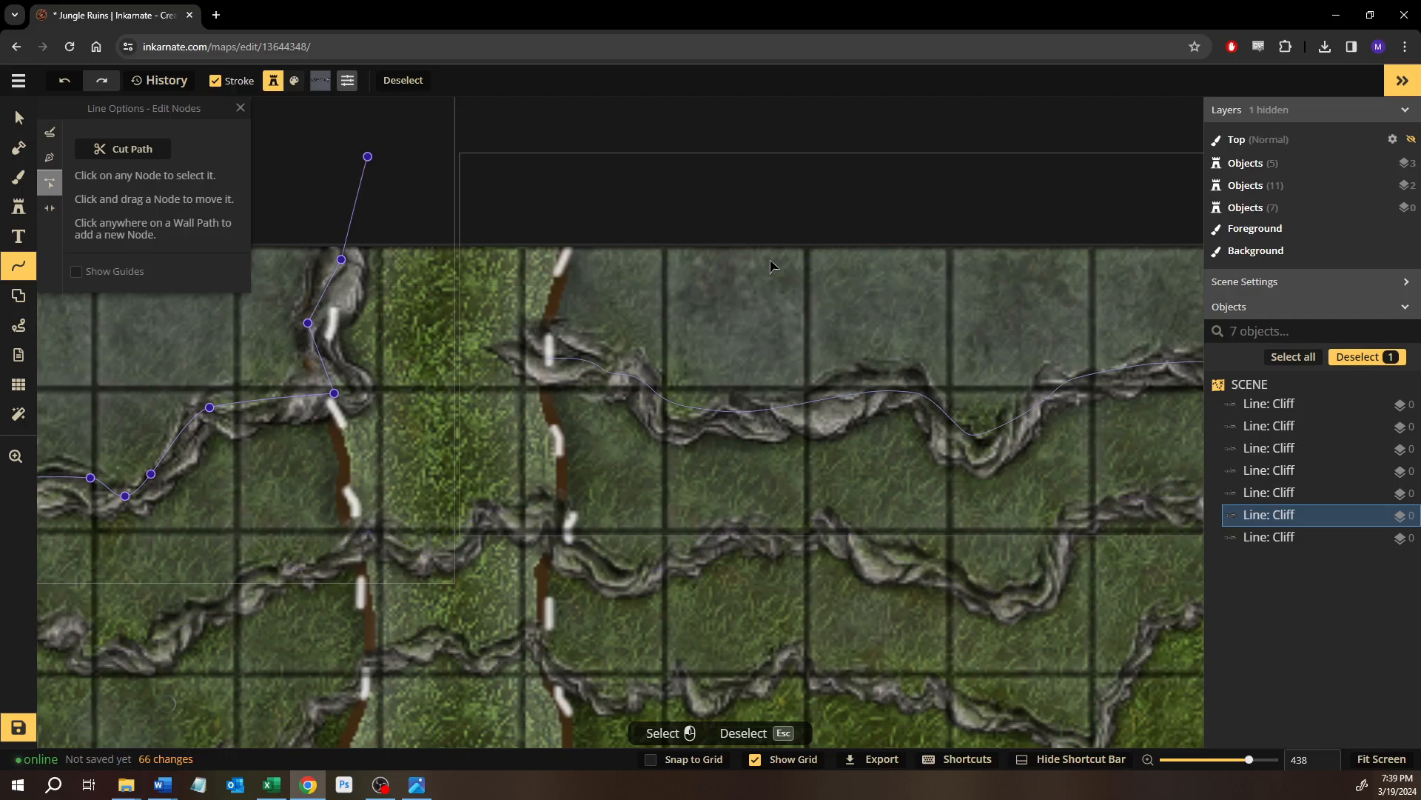
click(779, 404)
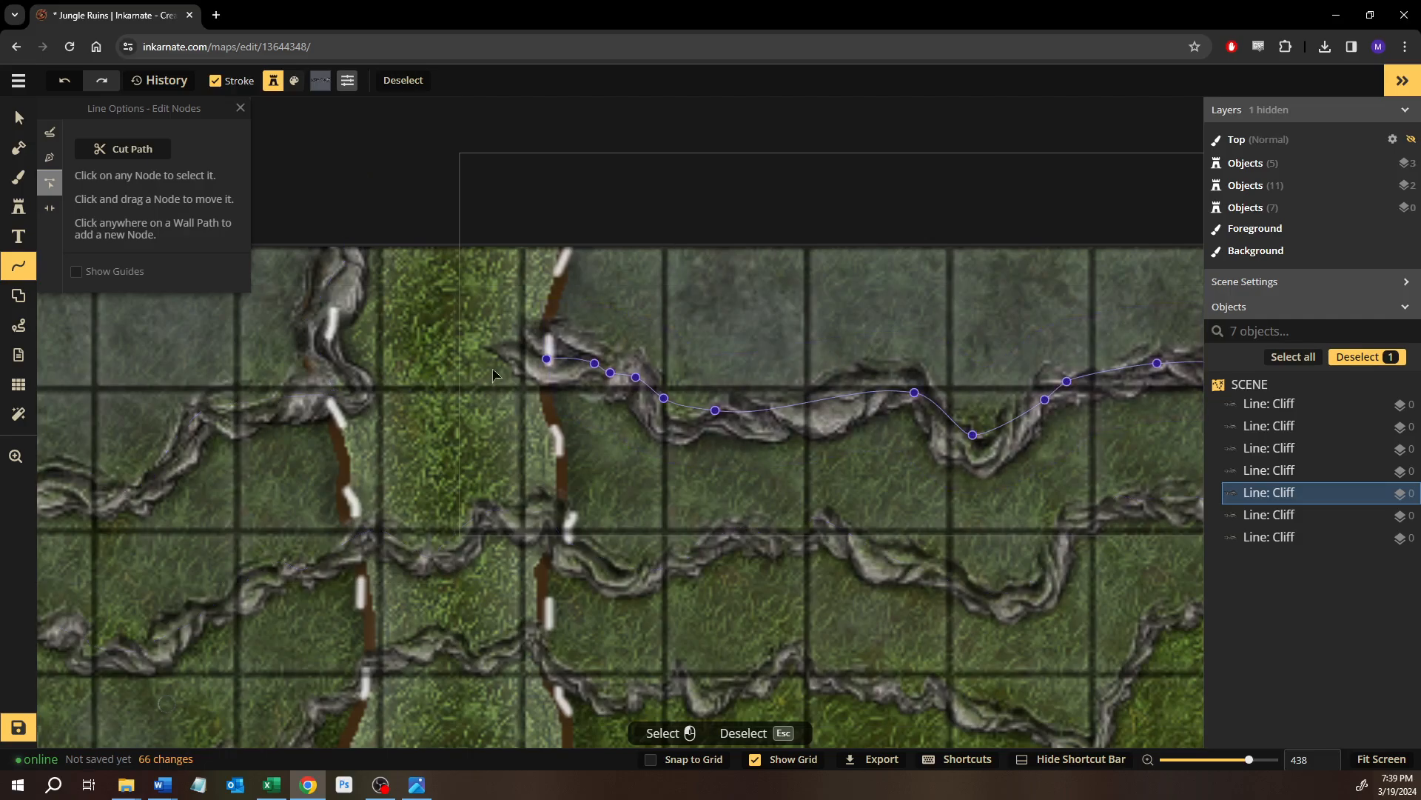
click(548, 359)
key(c)
drag(539, 313, 576, 168)
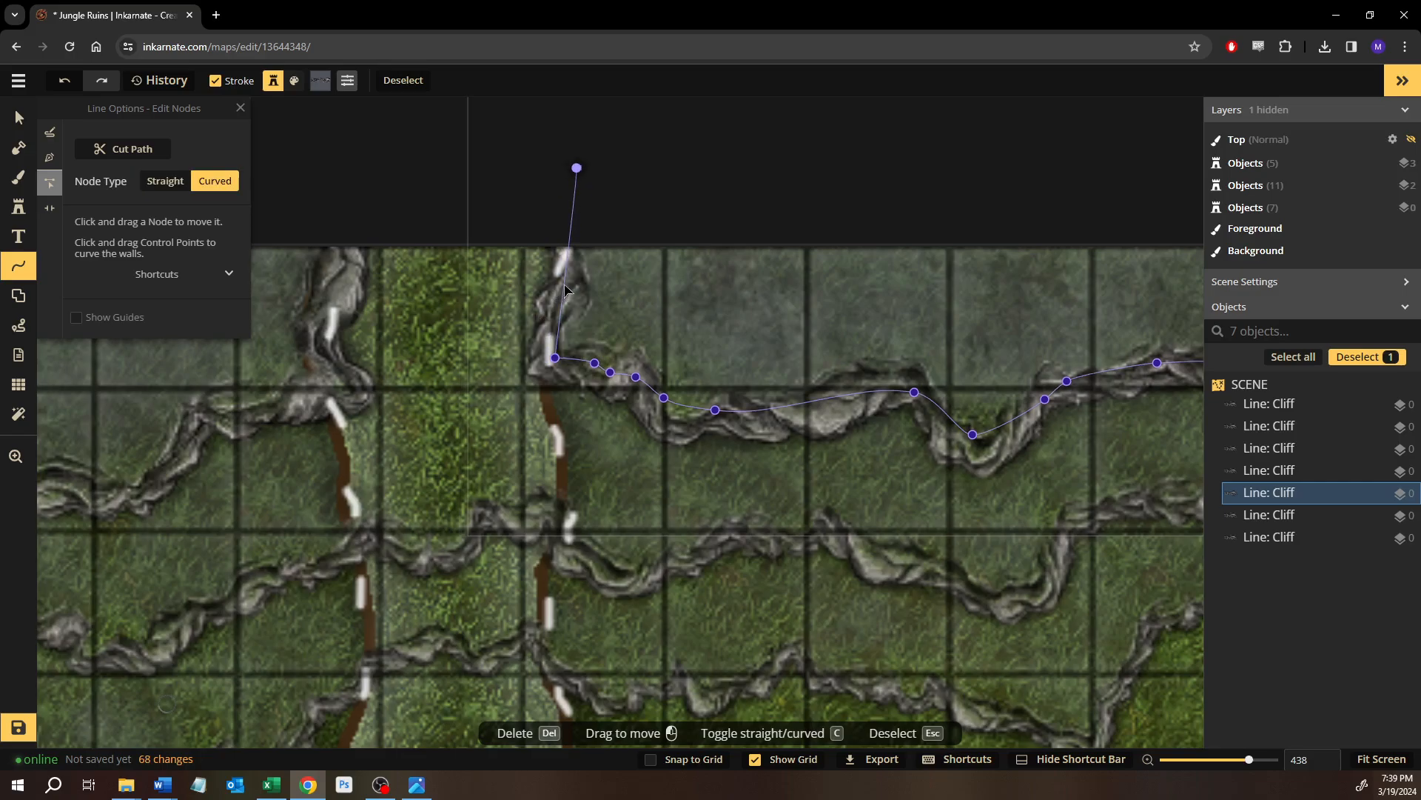
drag(561, 288, 550, 289)
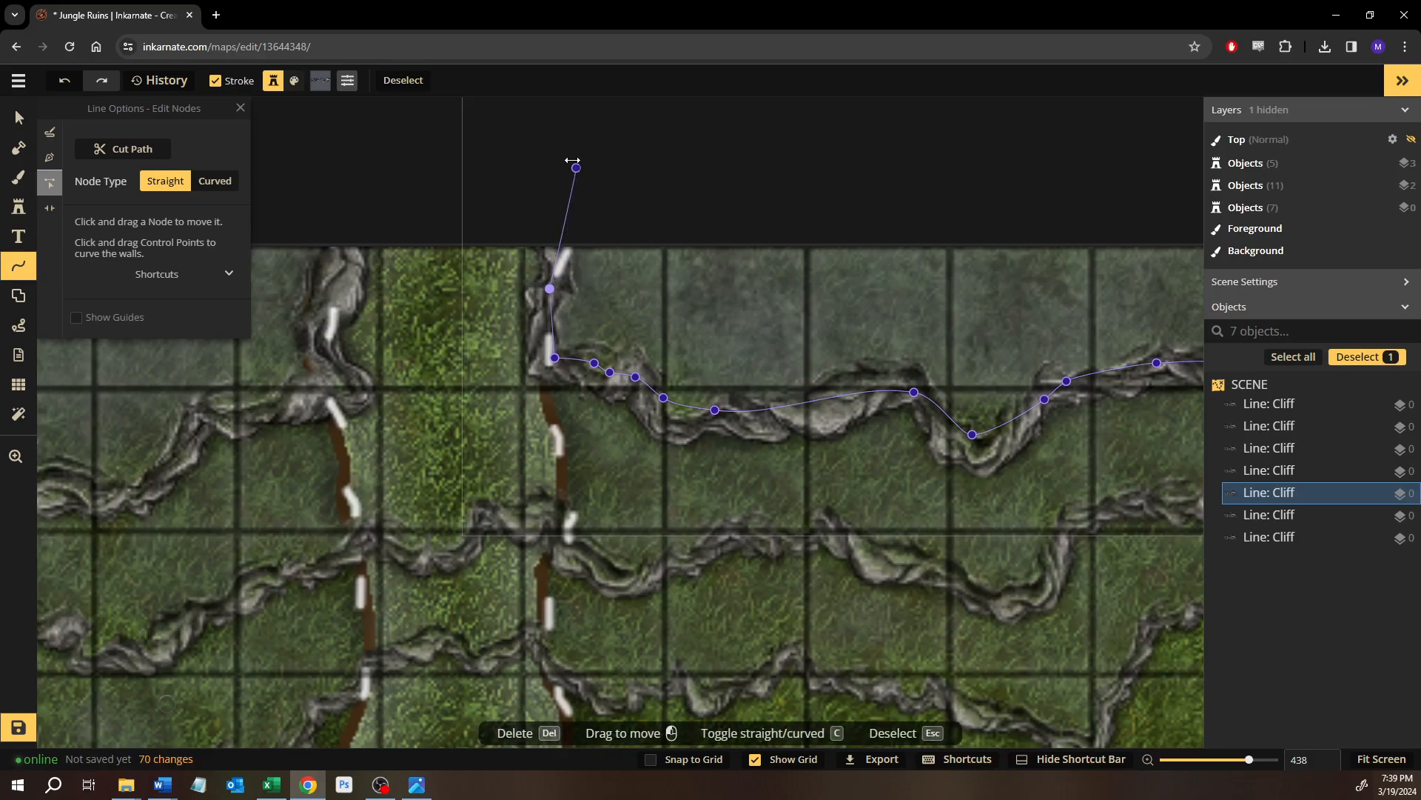
drag(576, 167, 606, 192)
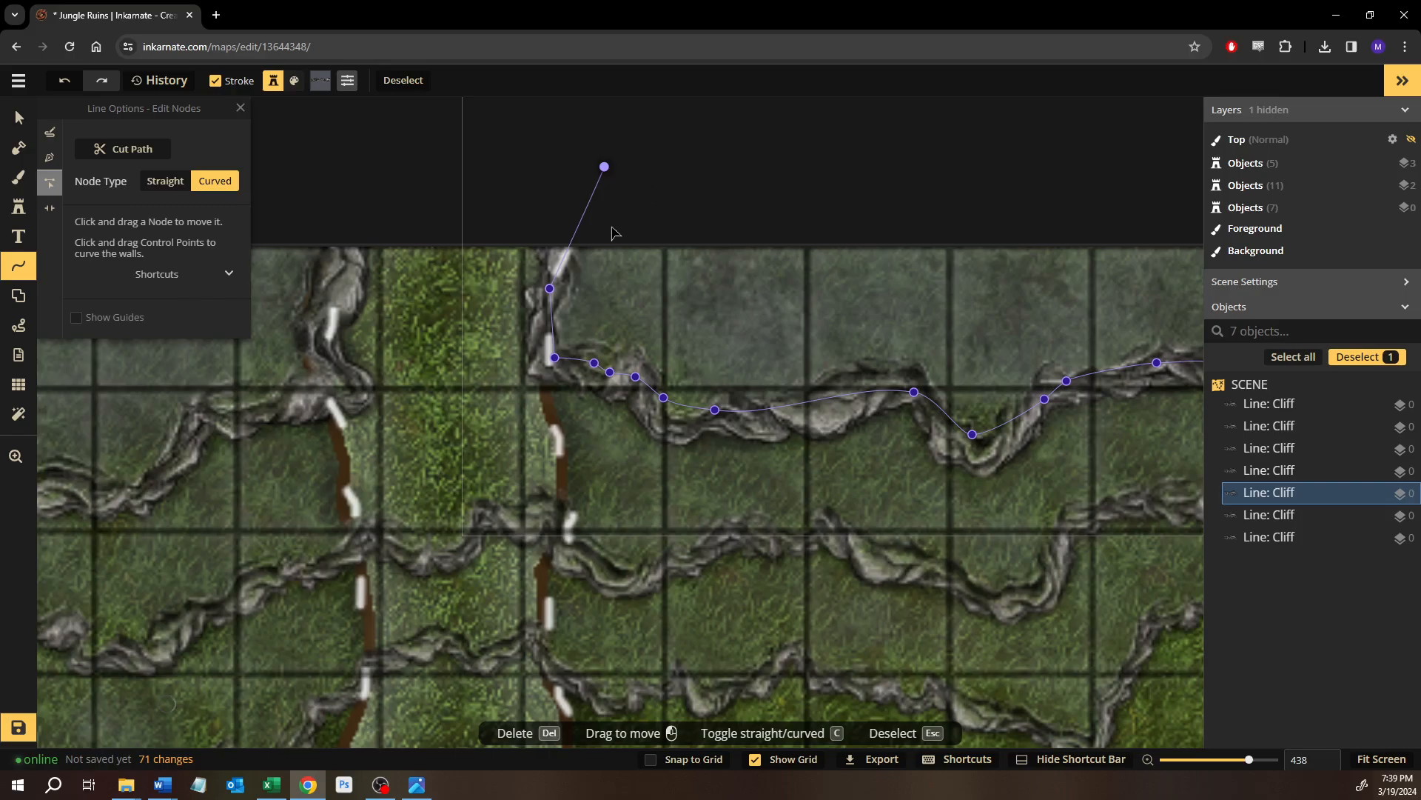
Cut the second cliff from the north where it meets the trail's western edge.
scroll(570, 222, right, 2)
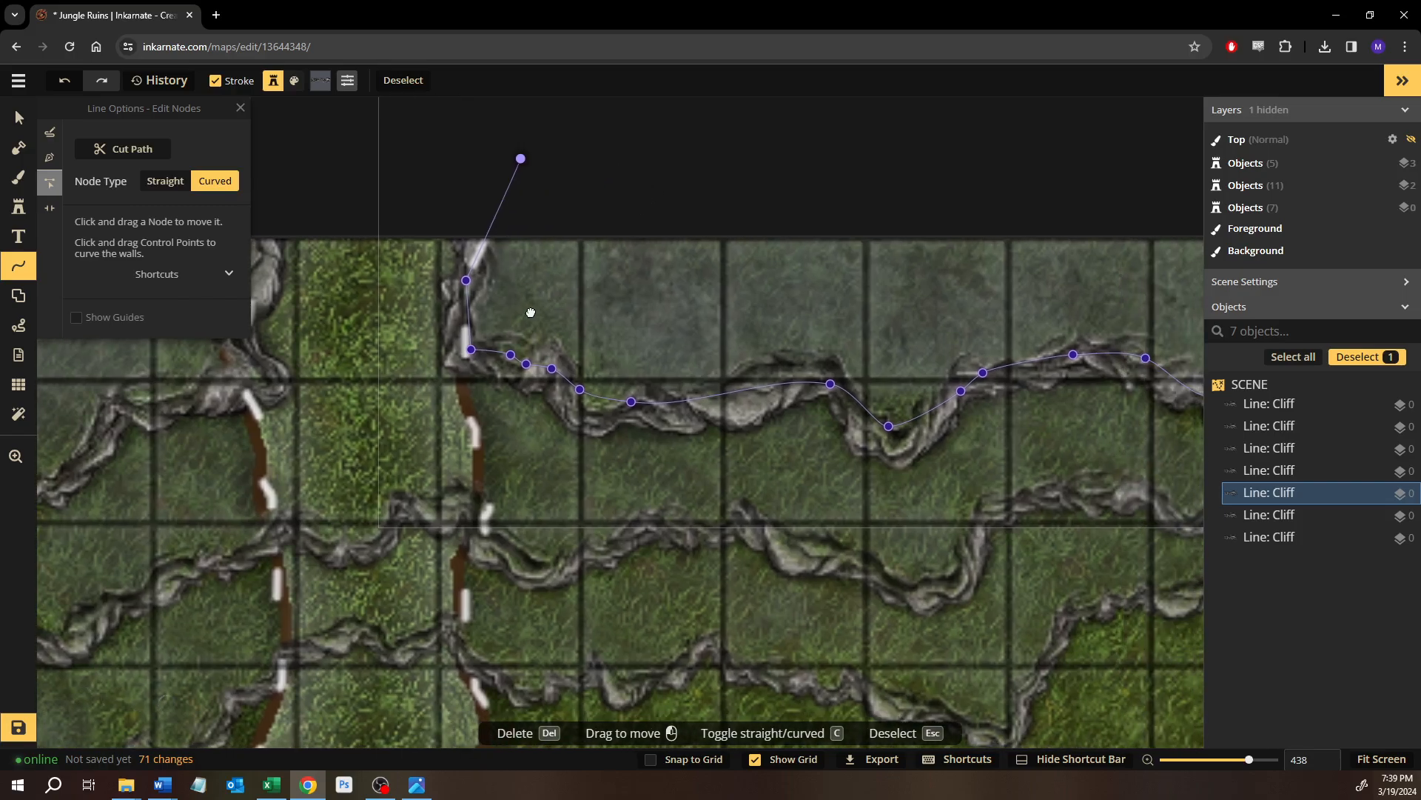
scroll(532, 312, right, 2)
scroll(667, 259, right, 3)
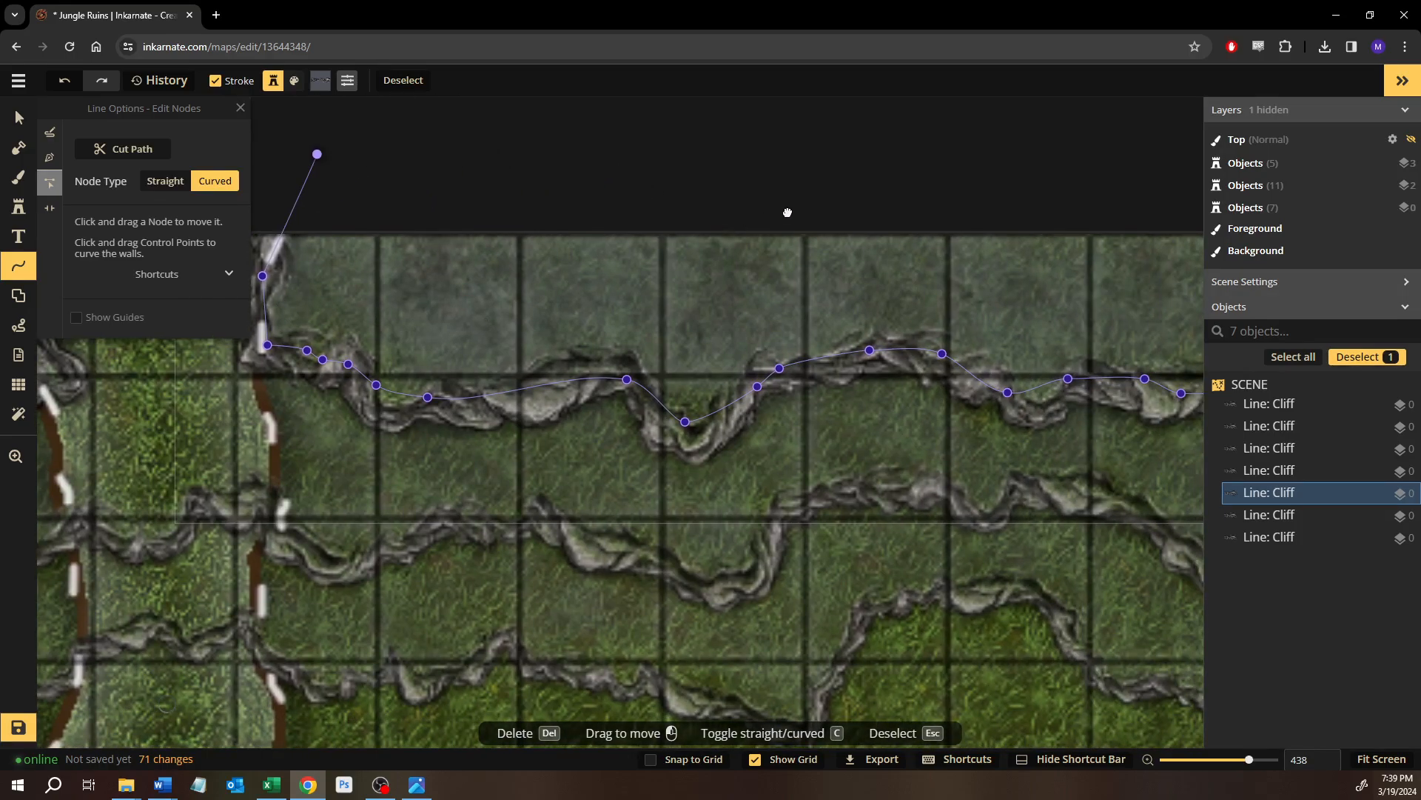
scroll(592, 326, left, 8)
scroll(444, 407, down, 3)
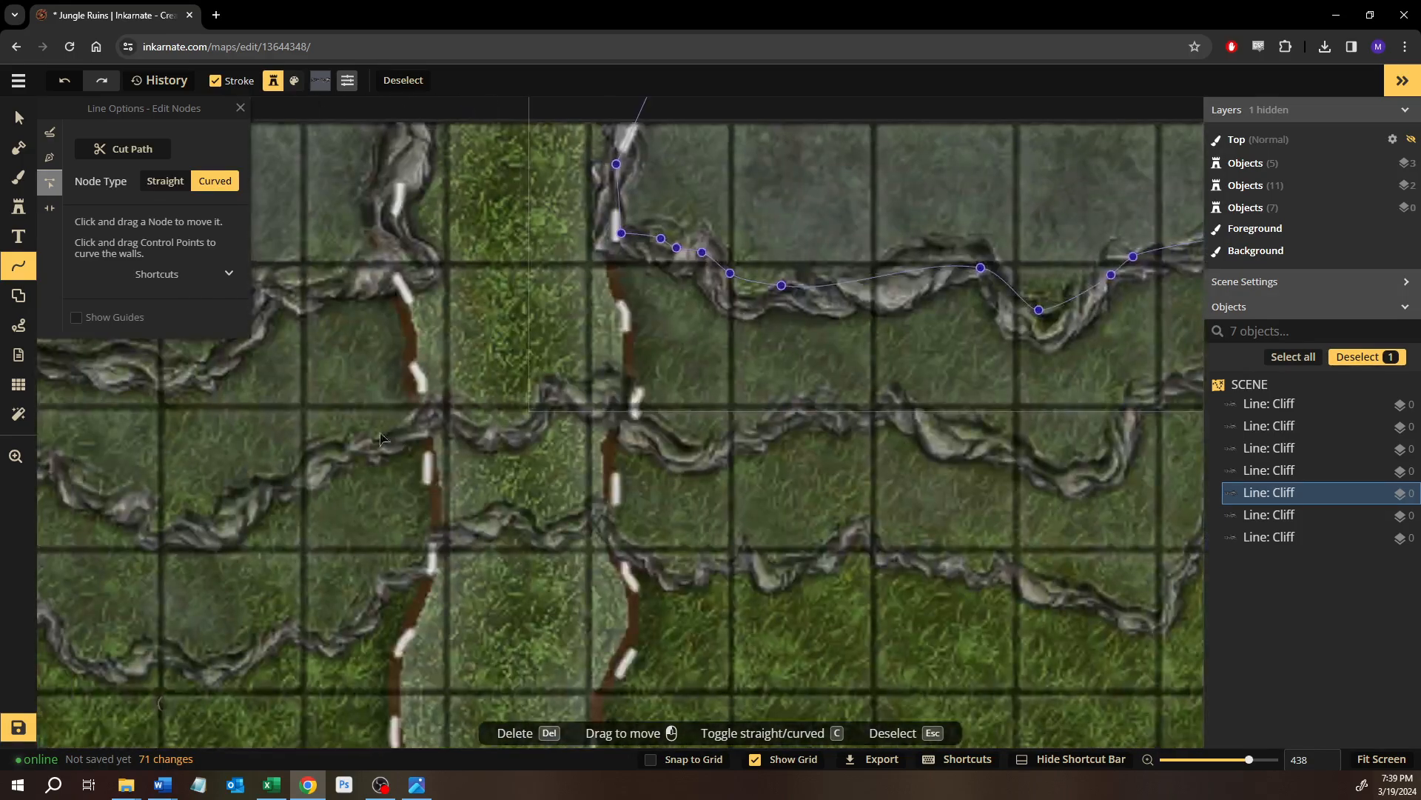
click(445, 455)
click(486, 411)
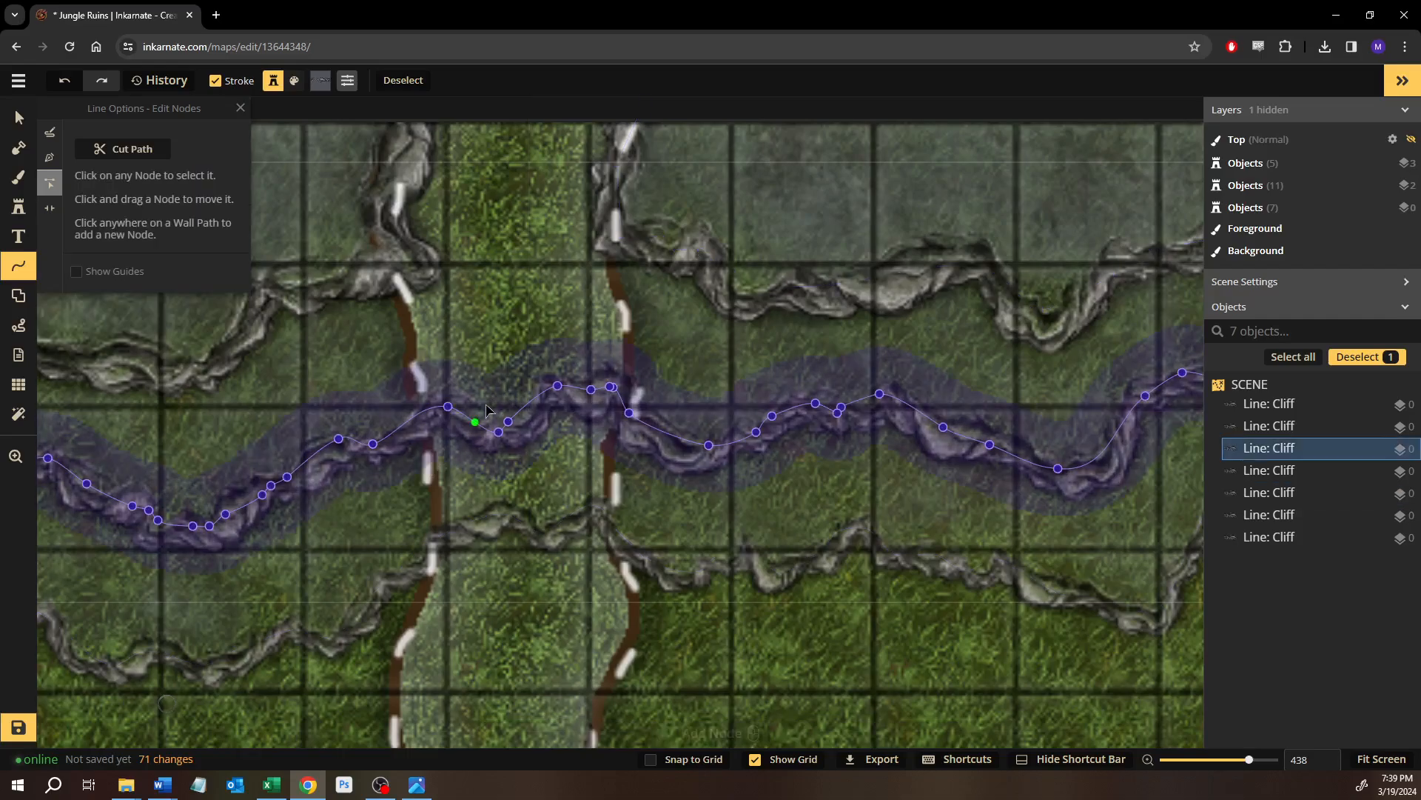
click(123, 152)
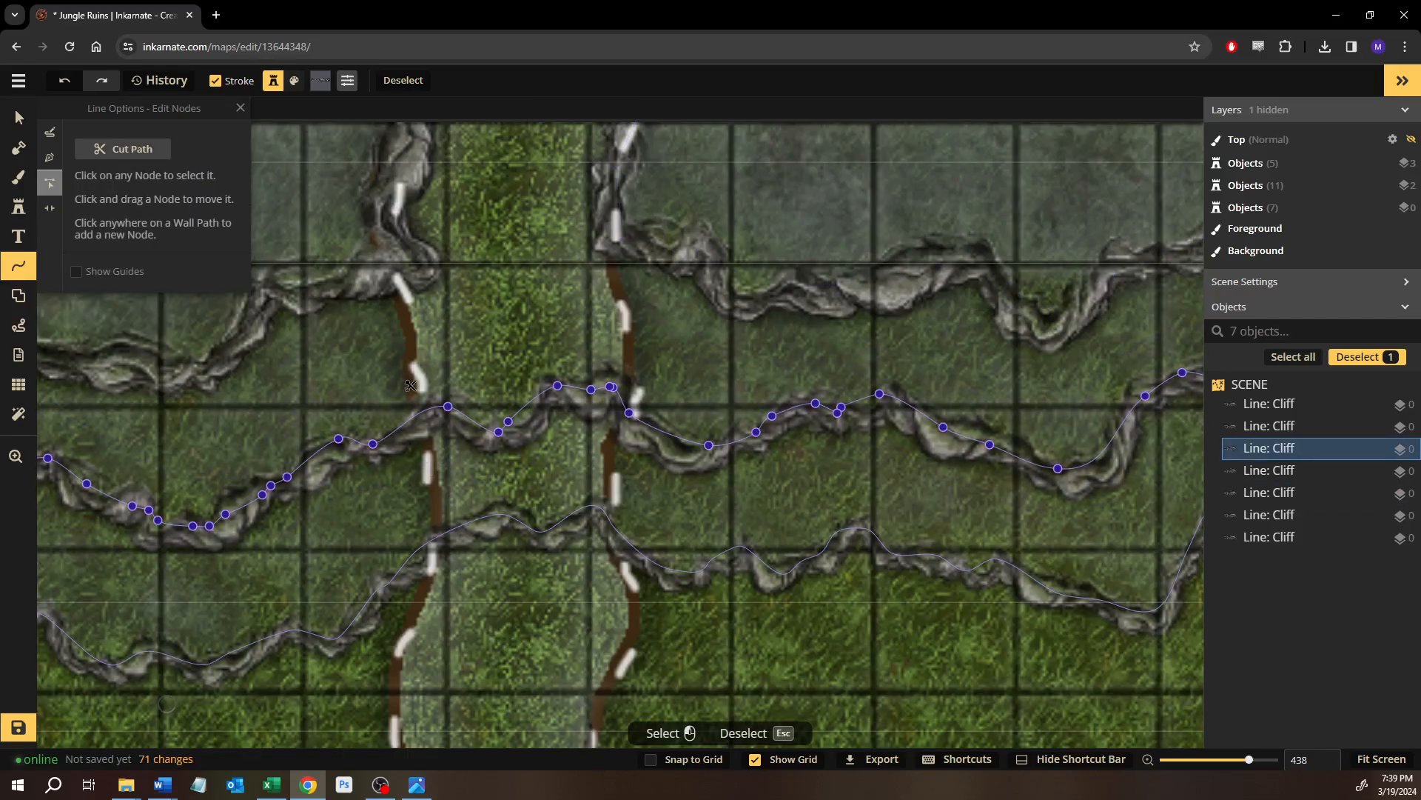
click(446, 424)
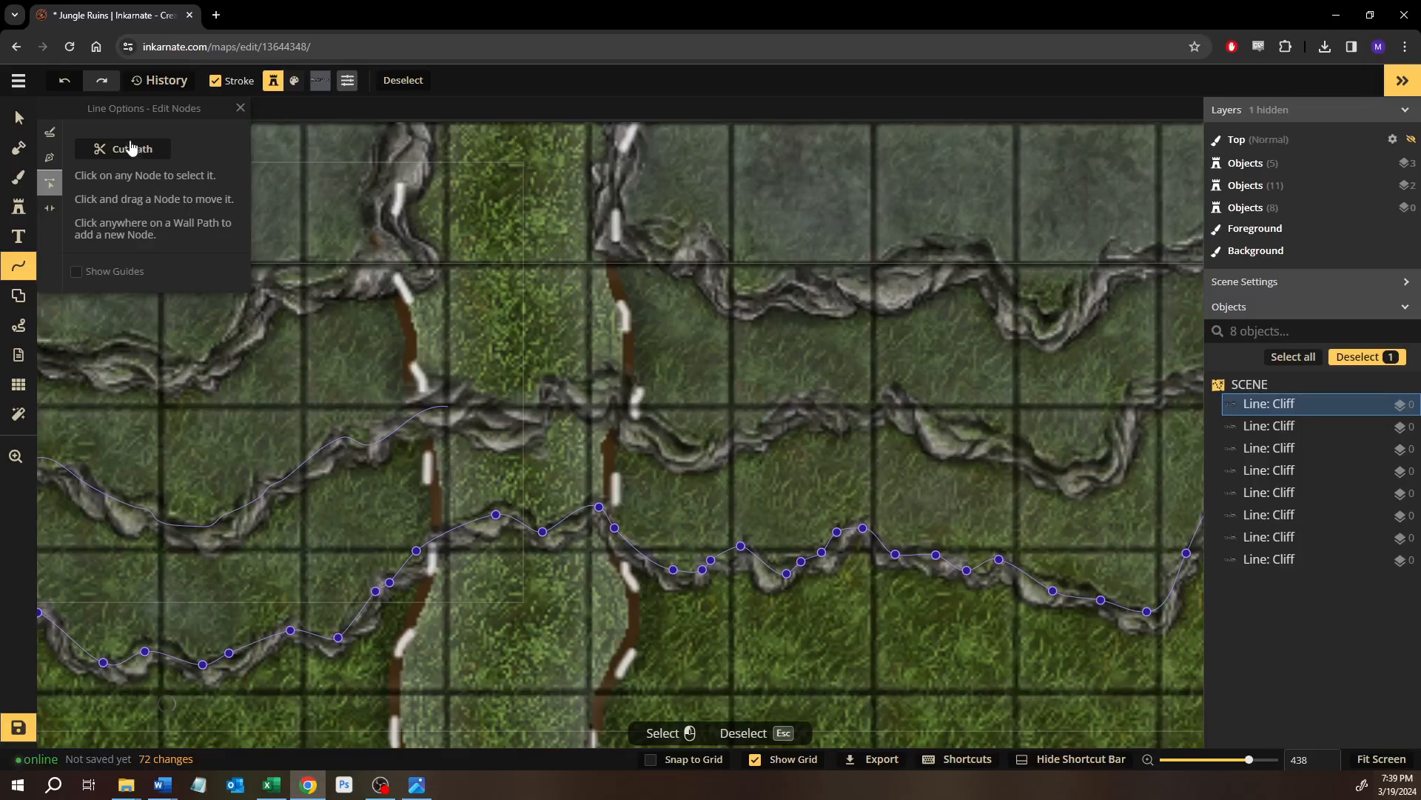
Cut the second cliff near the trail's eastern edge and delete the piece spanning the trail.
click(588, 391)
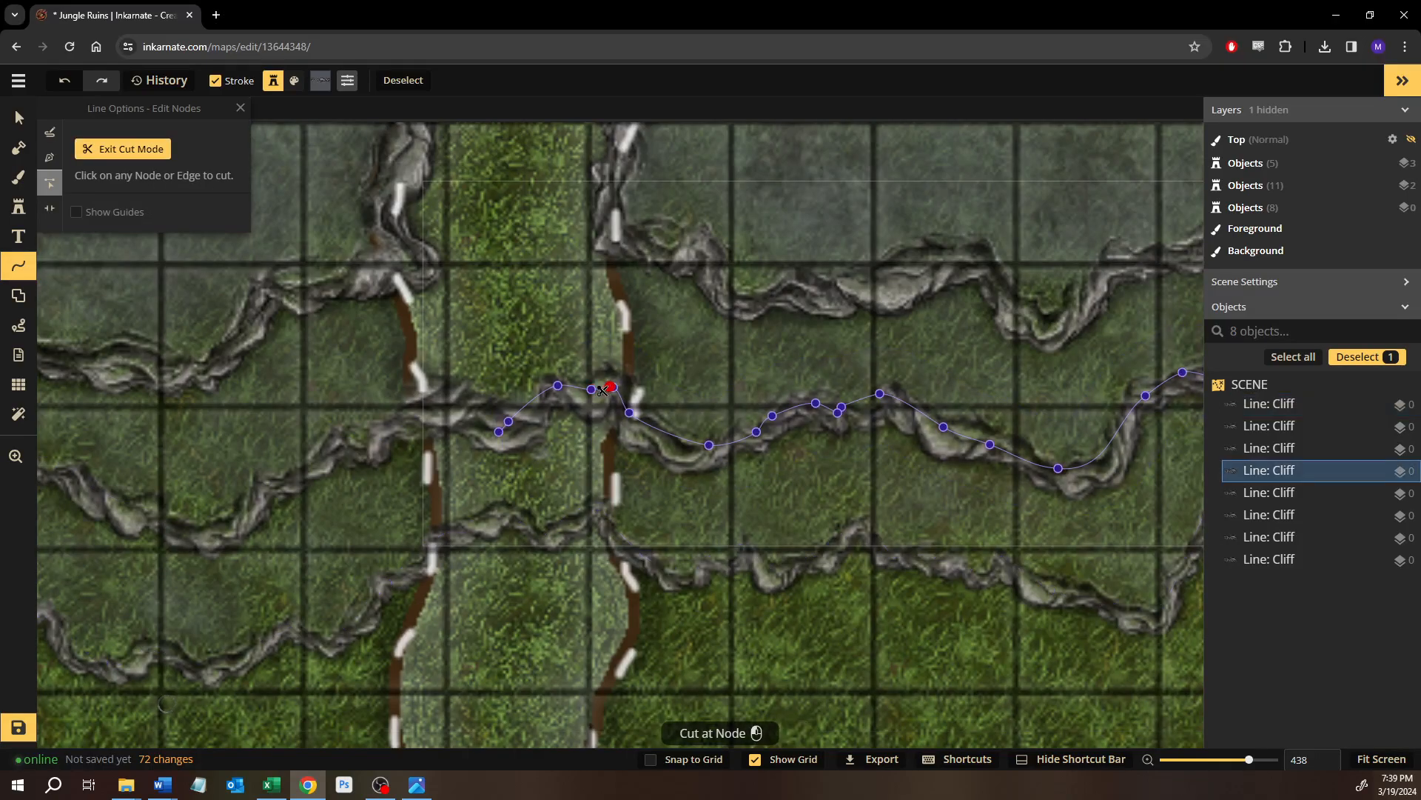
click(600, 396)
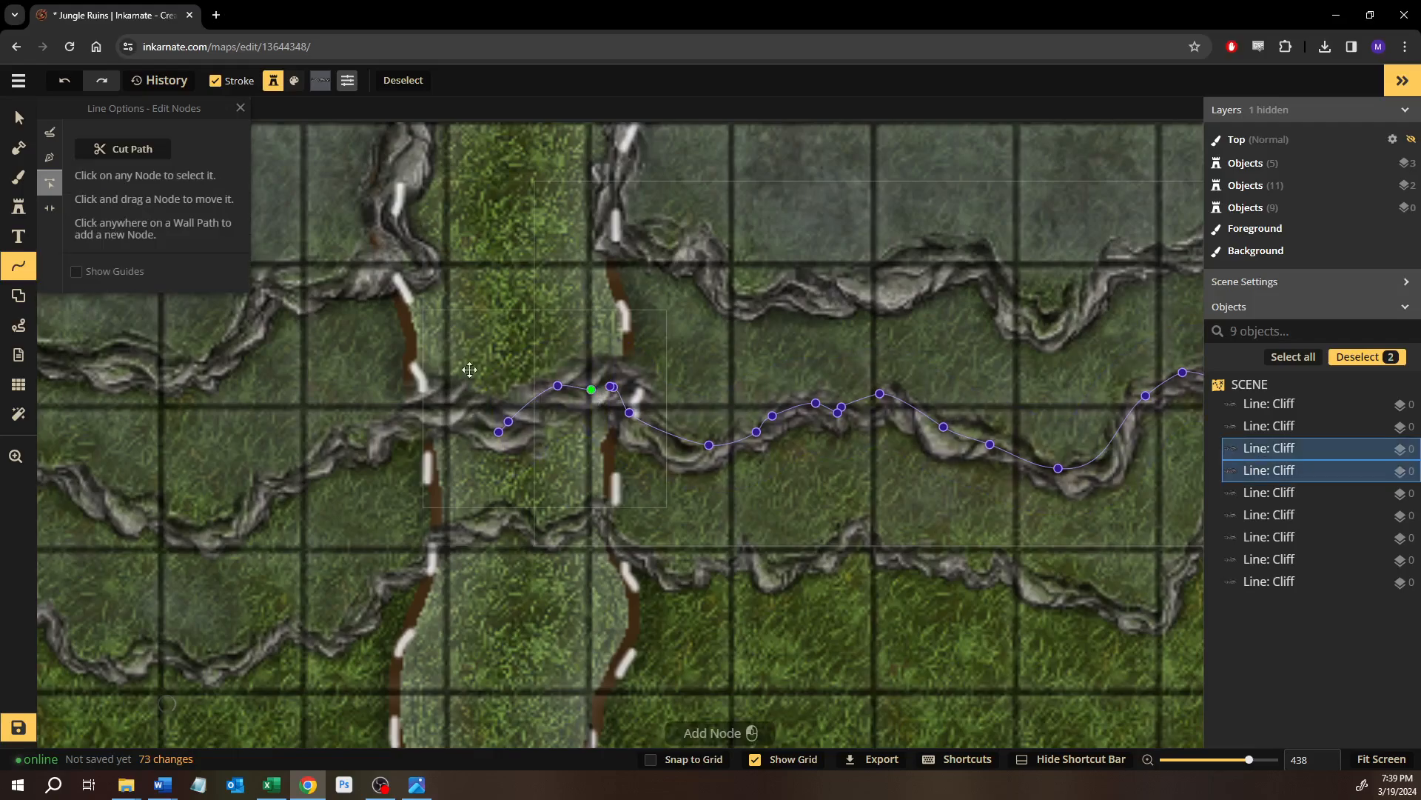
key(v)
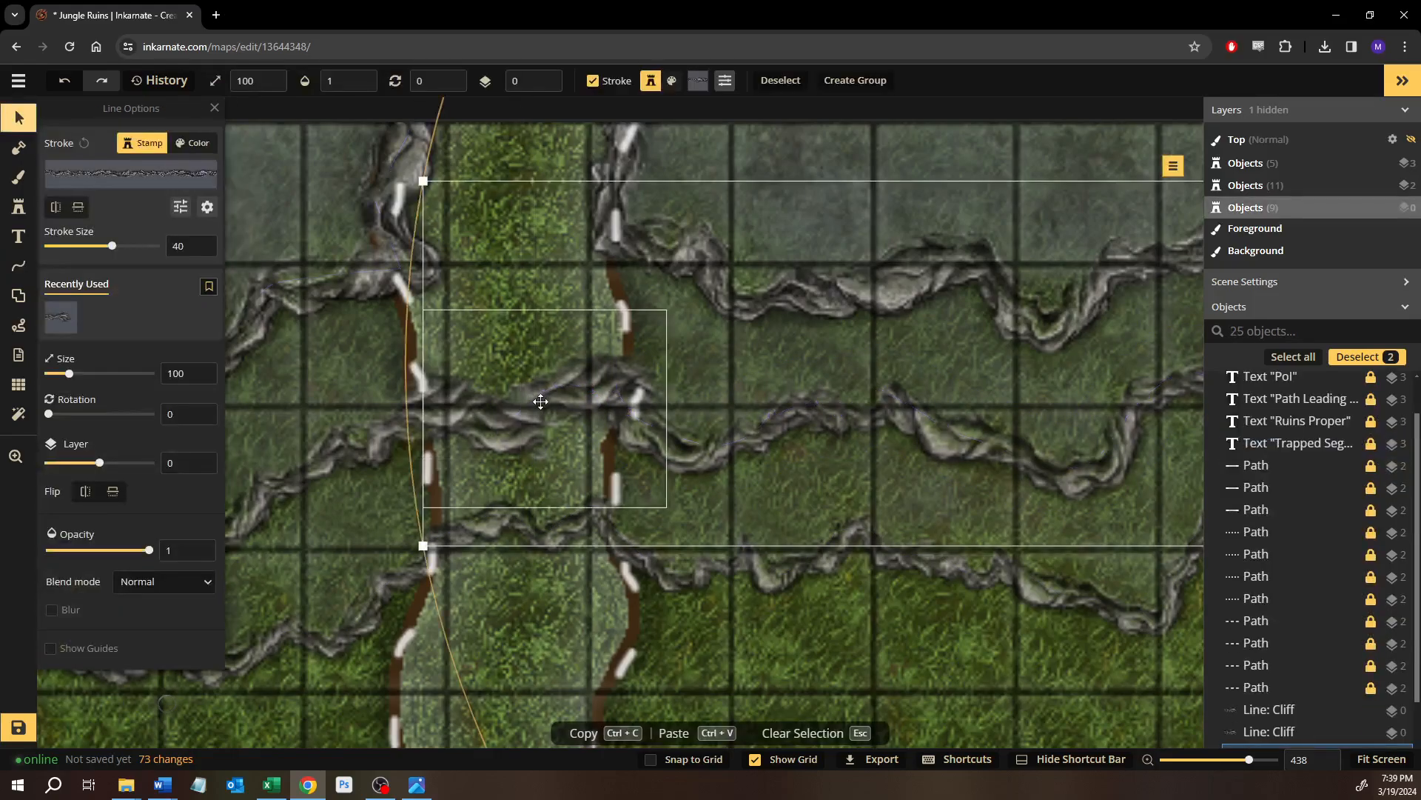
click(540, 400)
key(Delete)
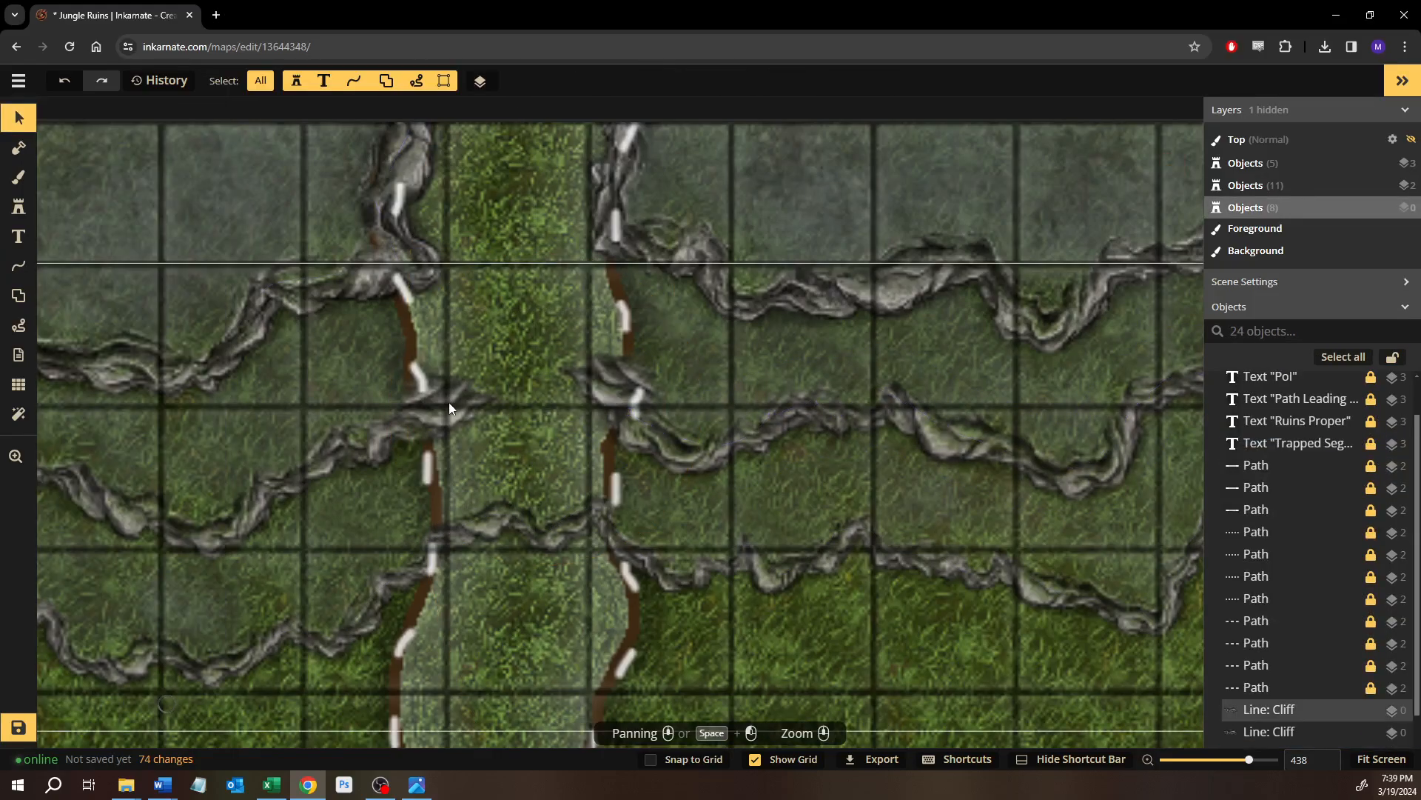
Bend the second cliff's western piece north along the trail's western edge until its end node meets the northernmost cliff.
click(372, 356)
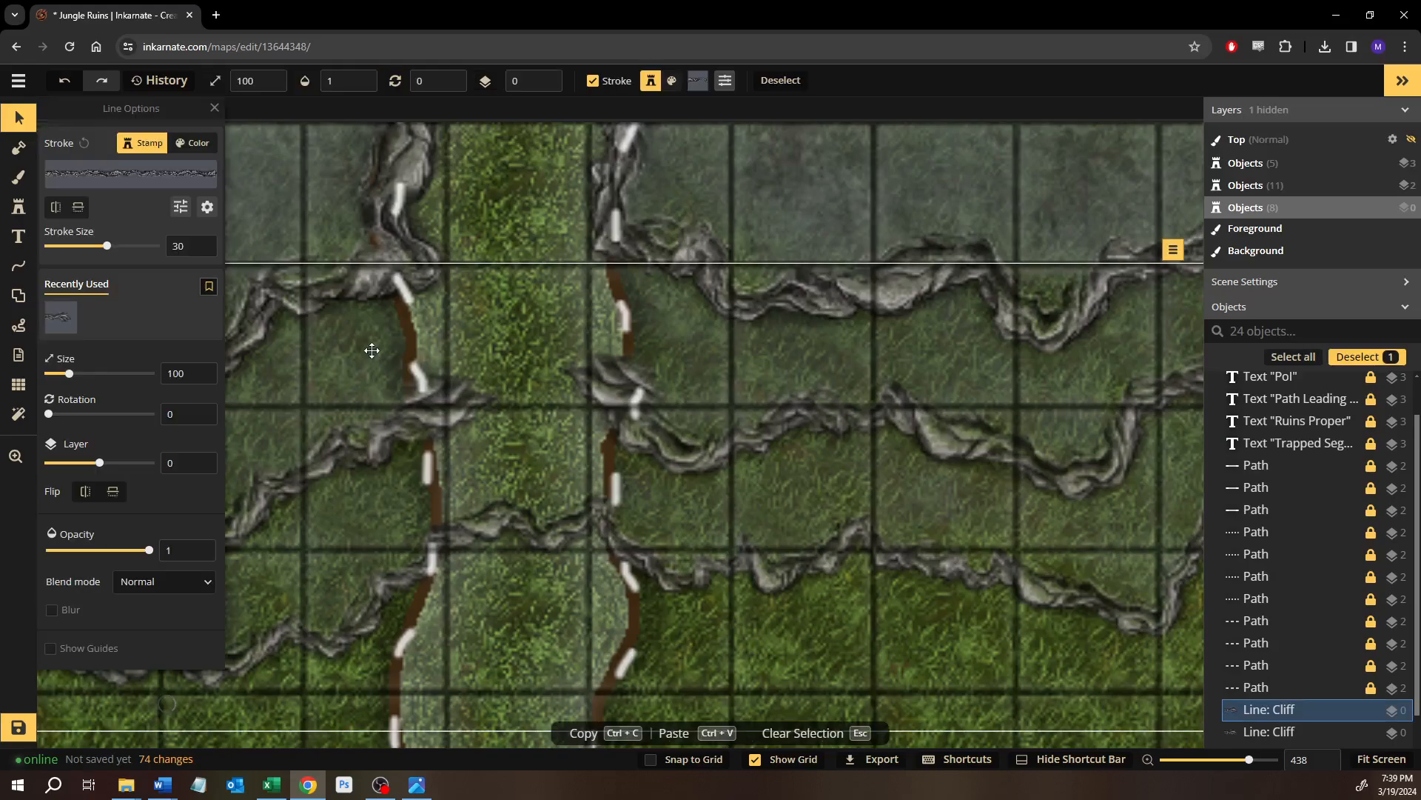
right_click(881, 354)
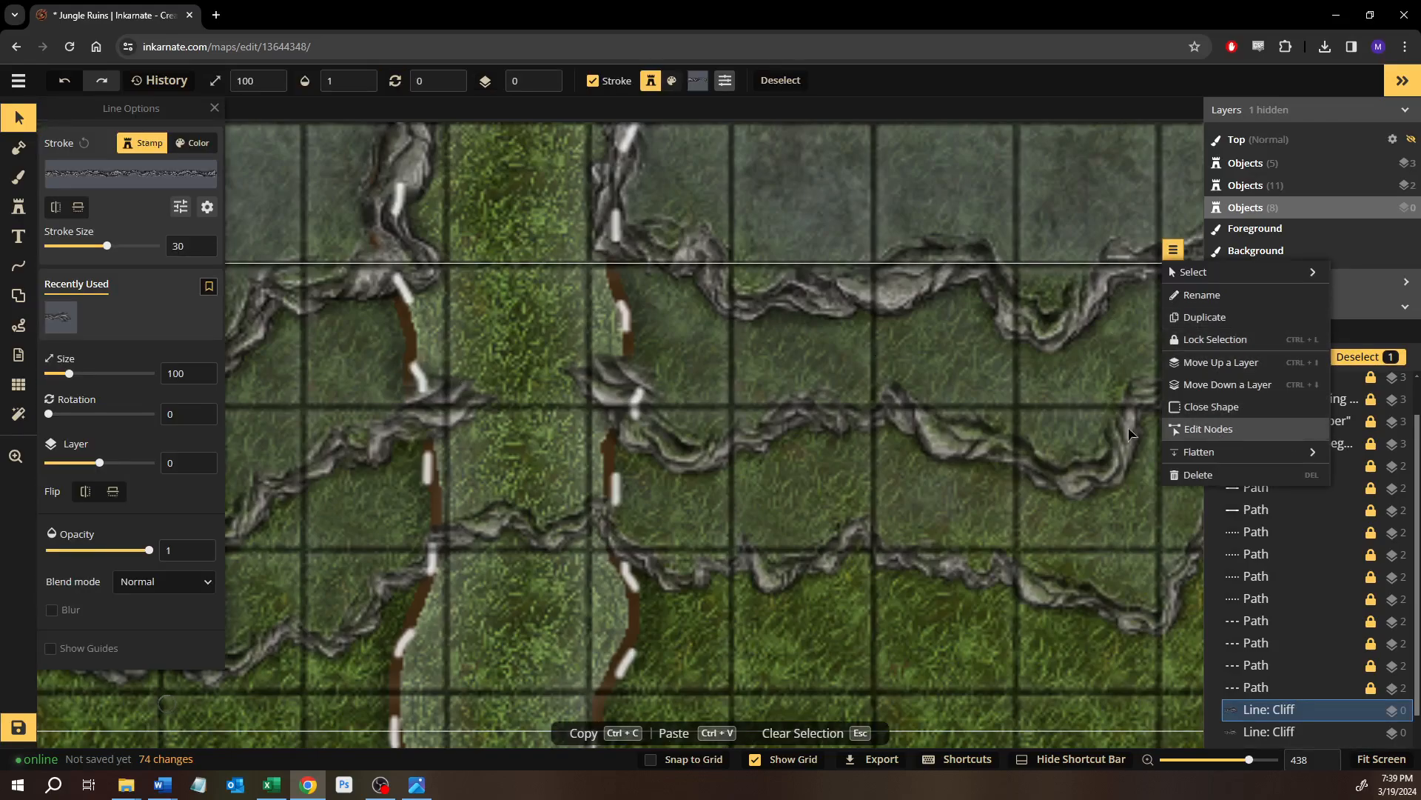
click(1208, 429)
click(375, 408)
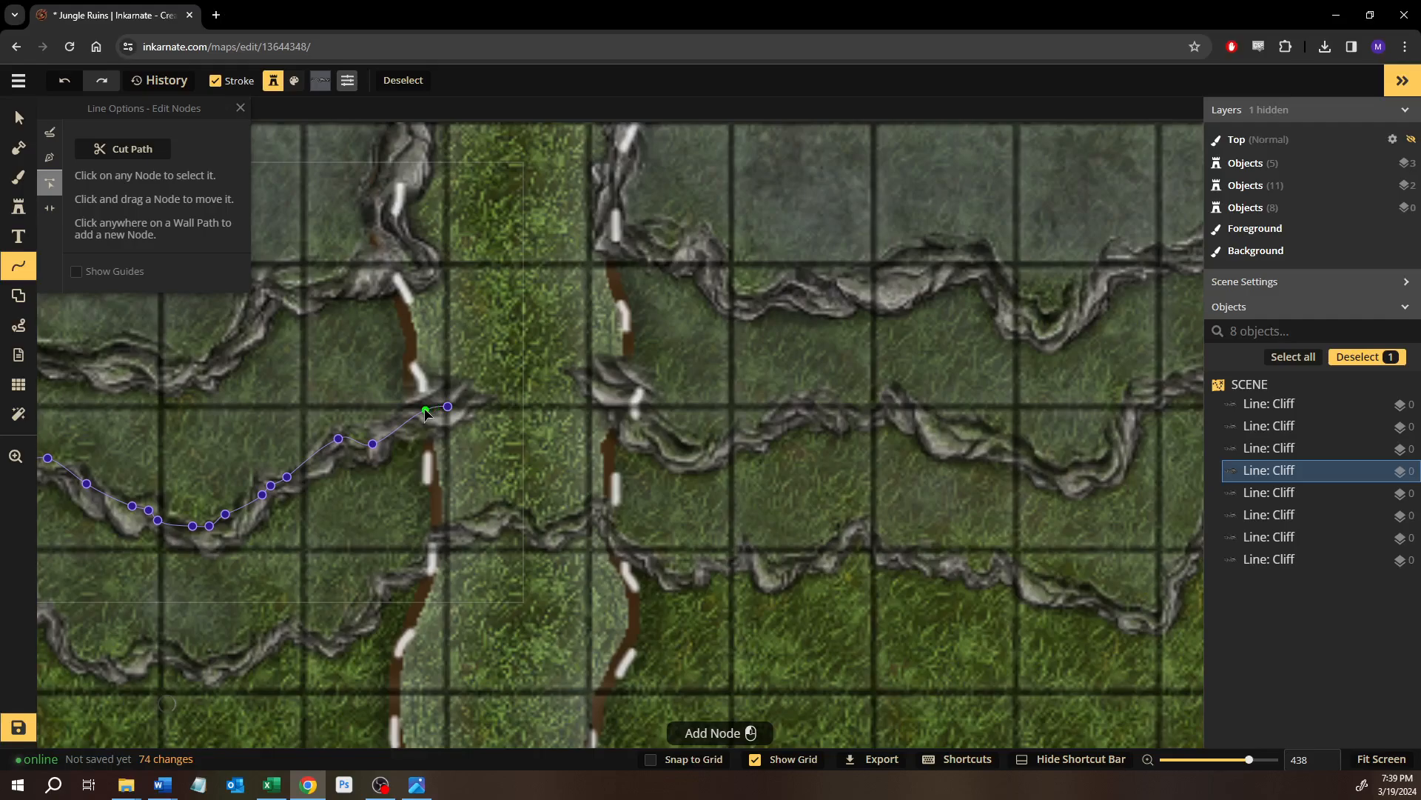
click(446, 409)
key(c)
drag(403, 323, 418, 367)
drag(413, 314, 399, 281)
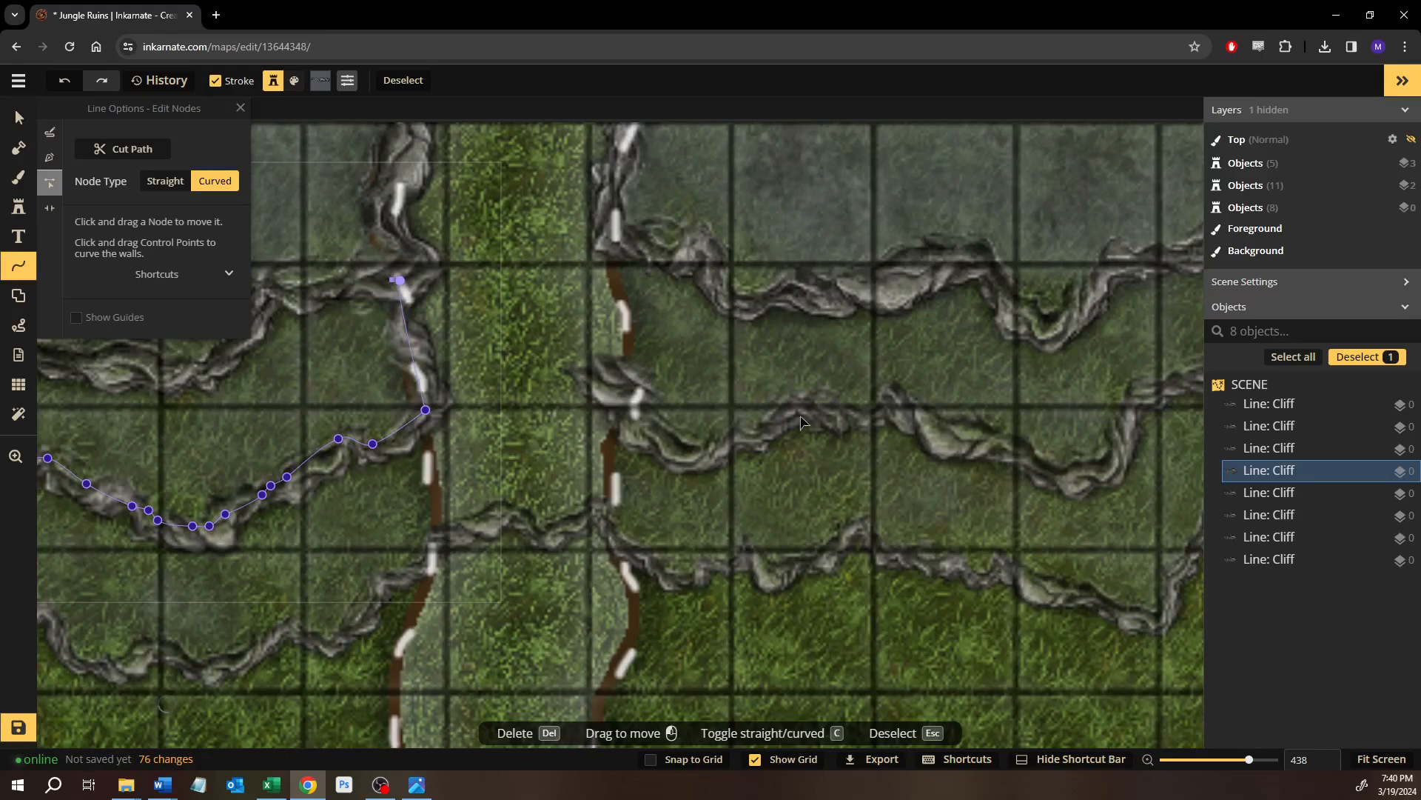
key(Escape)
Bend the second cliff's eastern piece north along the trail's eastern edge to the northernmost cliff, adding a node to follow the dashed line.
click(837, 363)
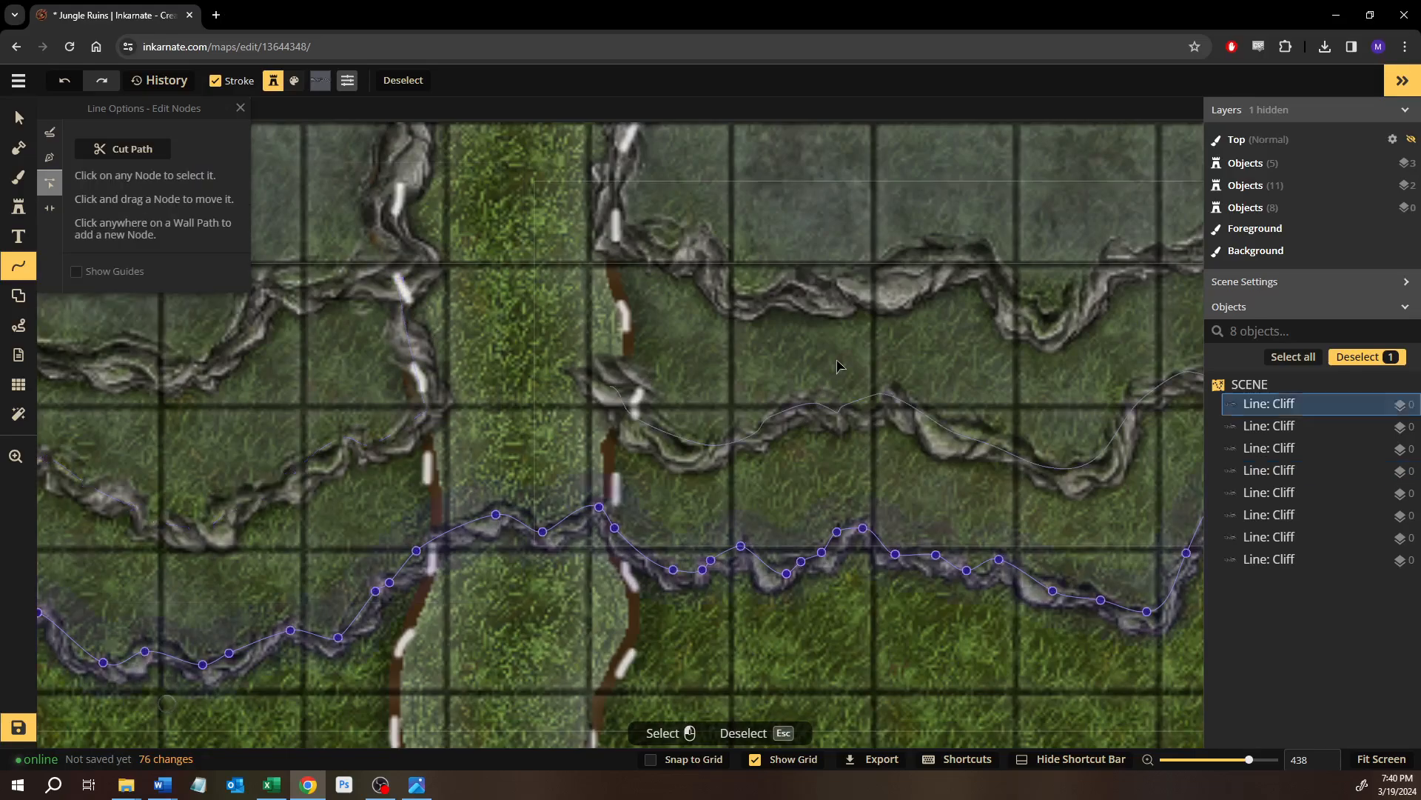
click(624, 406)
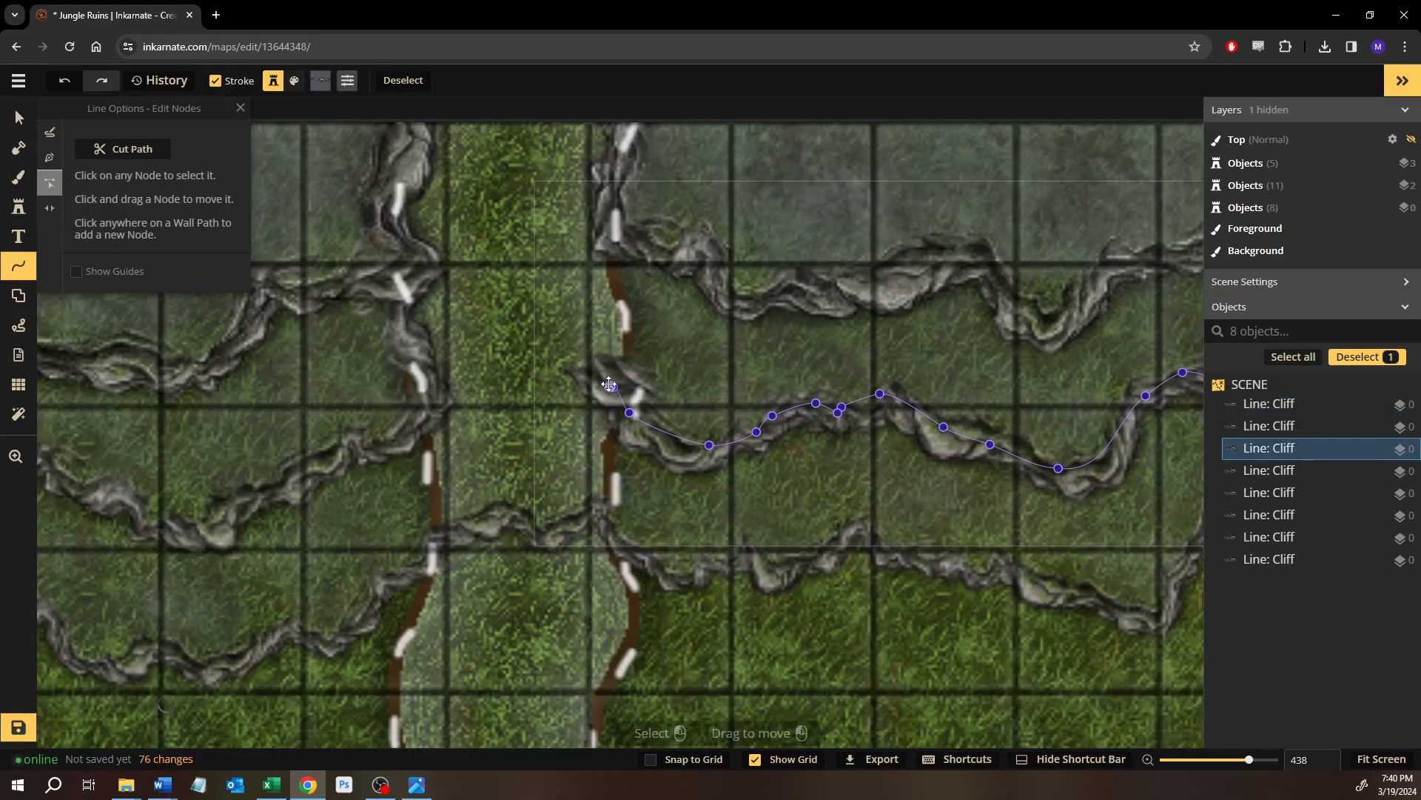
click(627, 328)
drag(625, 341, 609, 242)
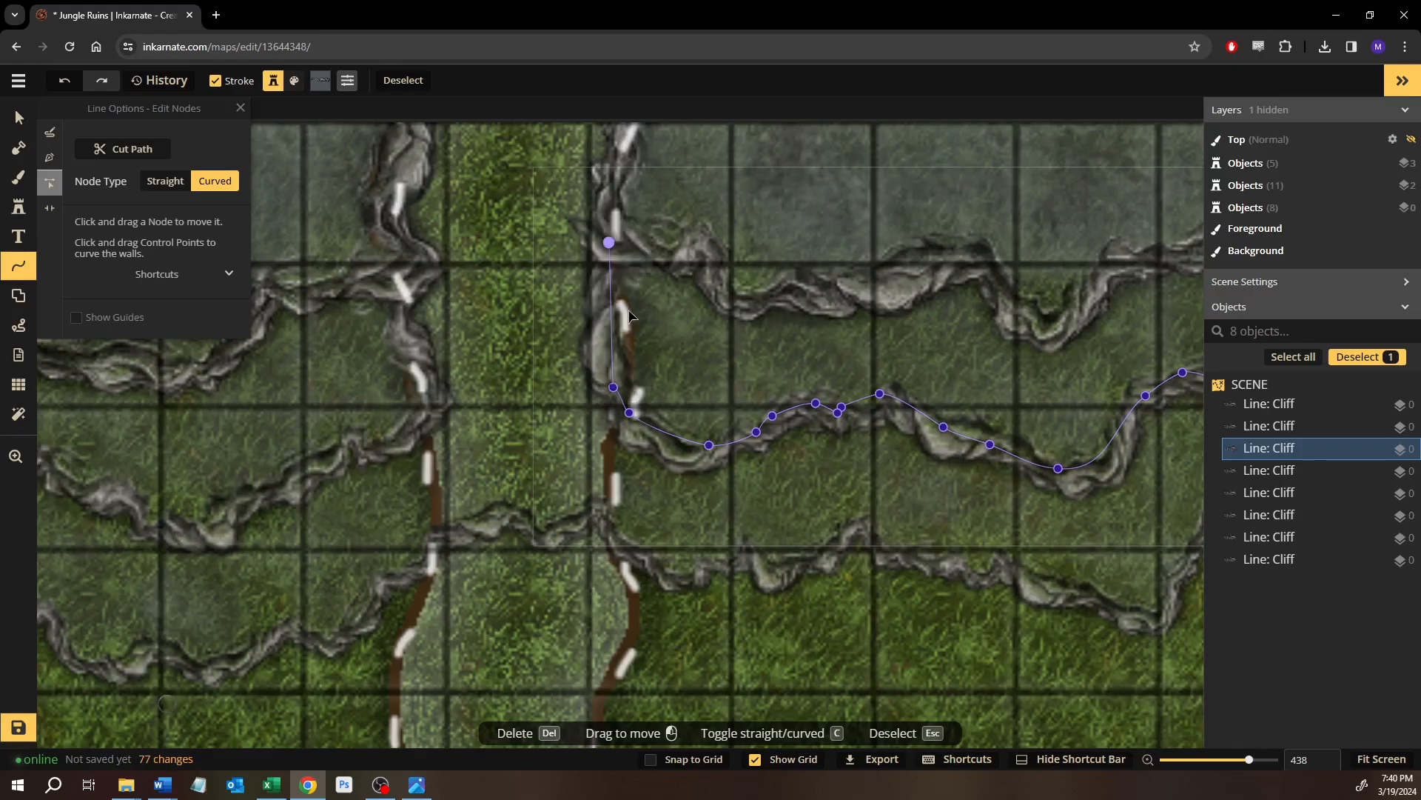
key(Escape)
drag(611, 321, 636, 323)
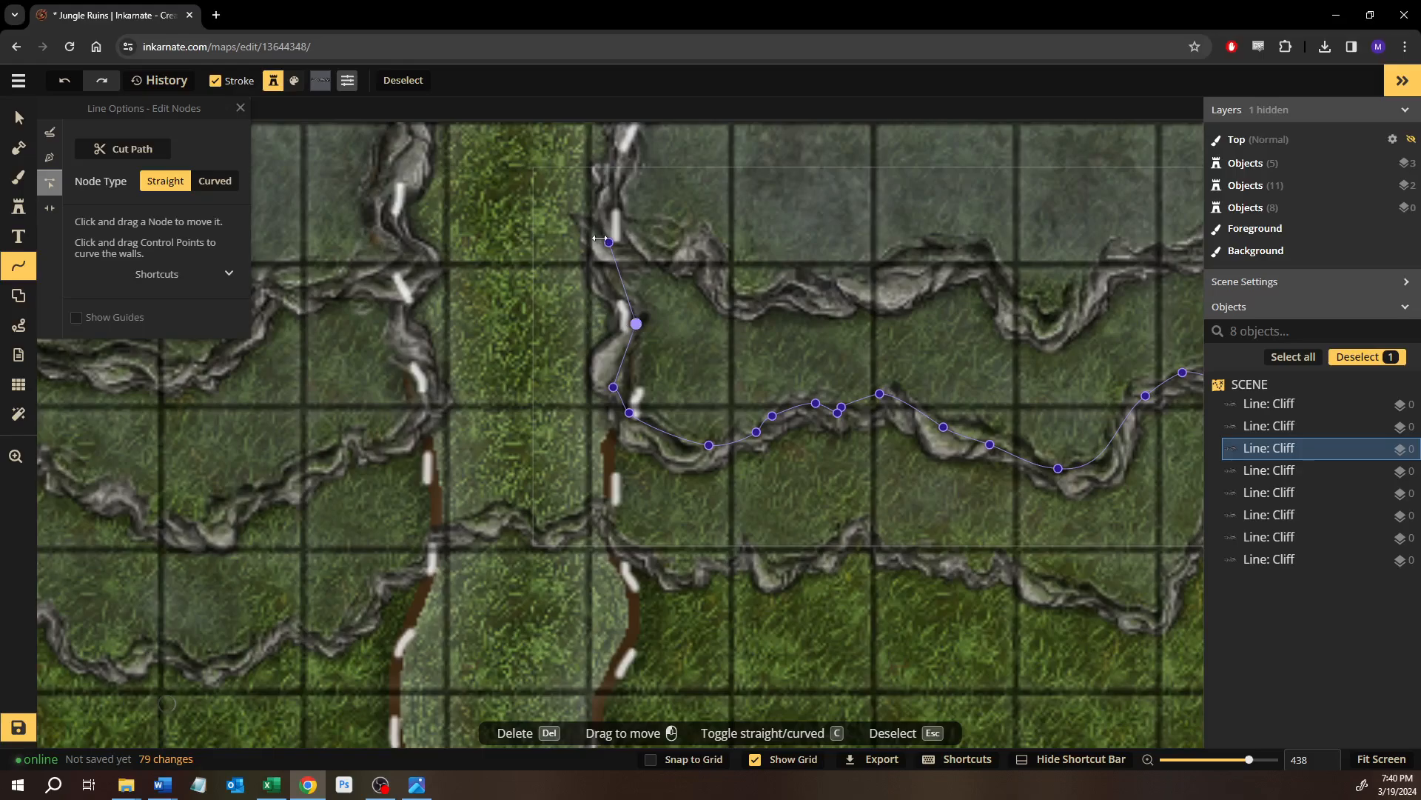
click(638, 250)
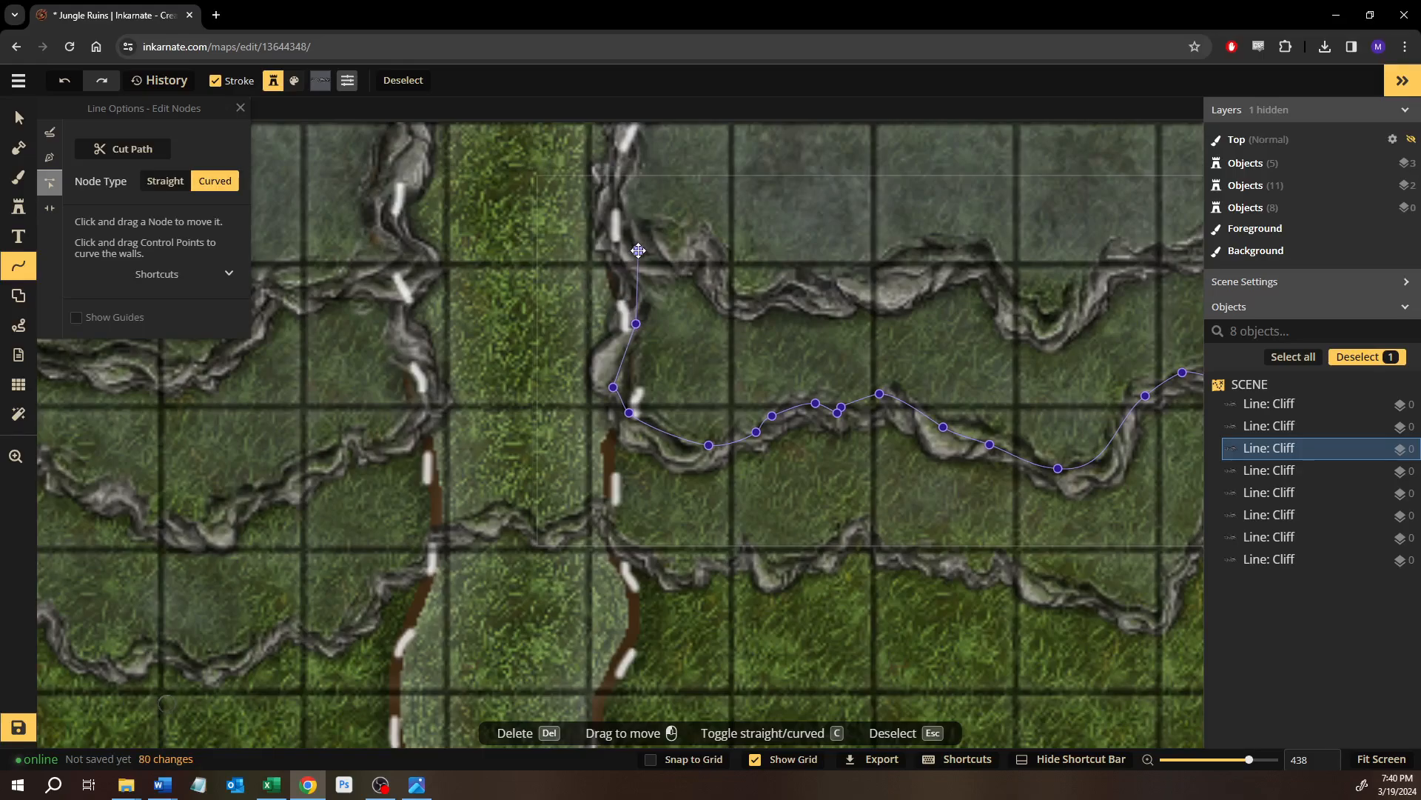
click(630, 265)
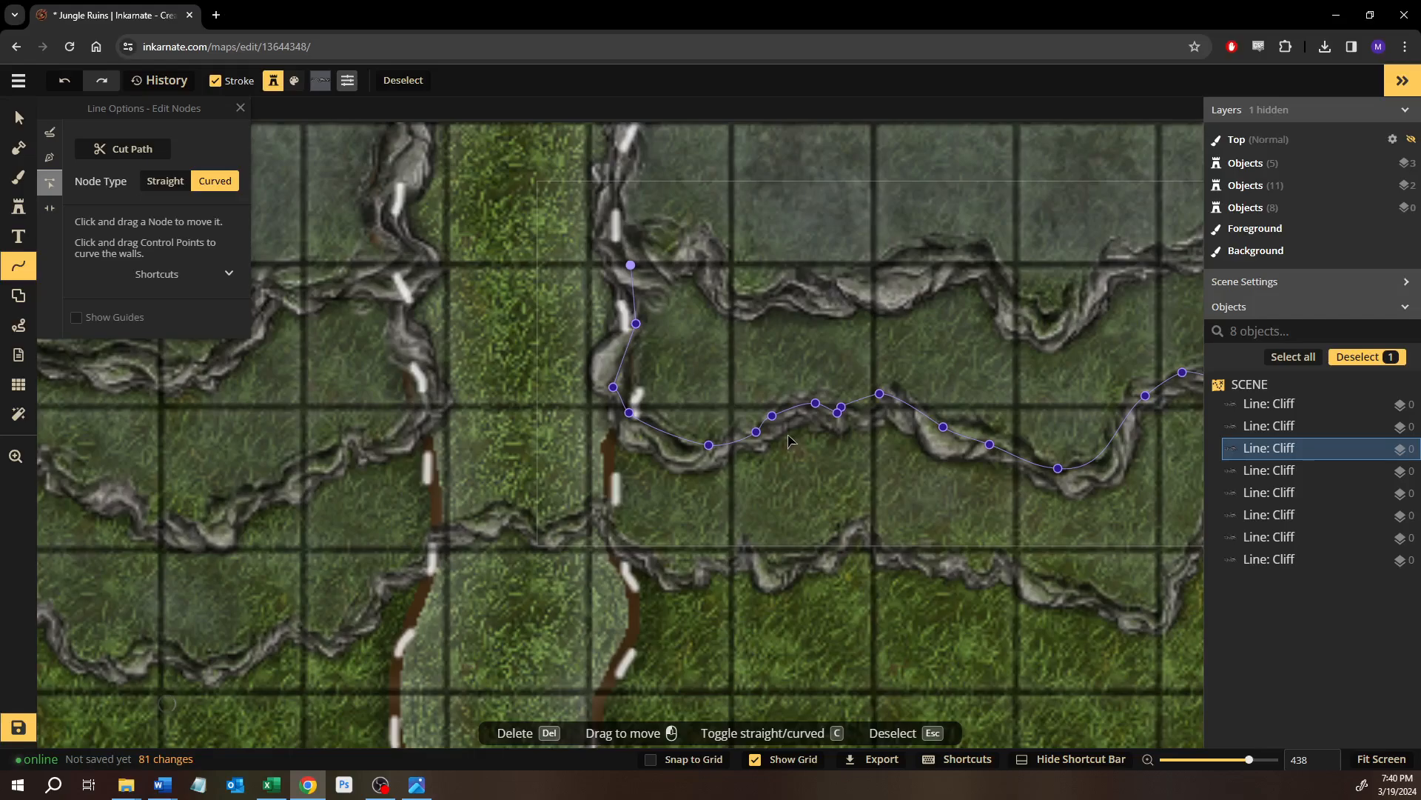
scroll(590, 405, down, 4)
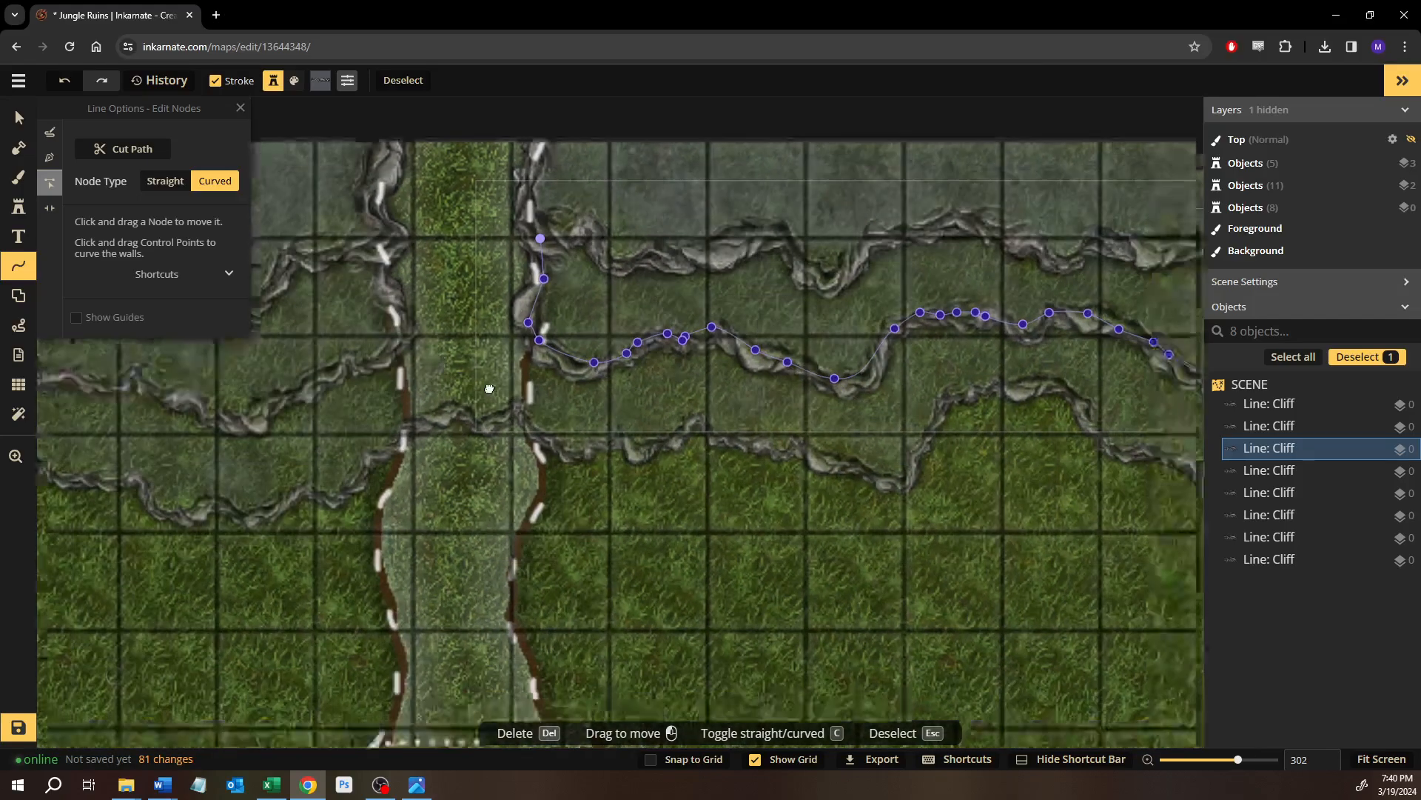
Cut the third cliff from the north at the two edges crossing the trail, leaving separate western and eastern pieces.
drag(490, 389, 556, 407)
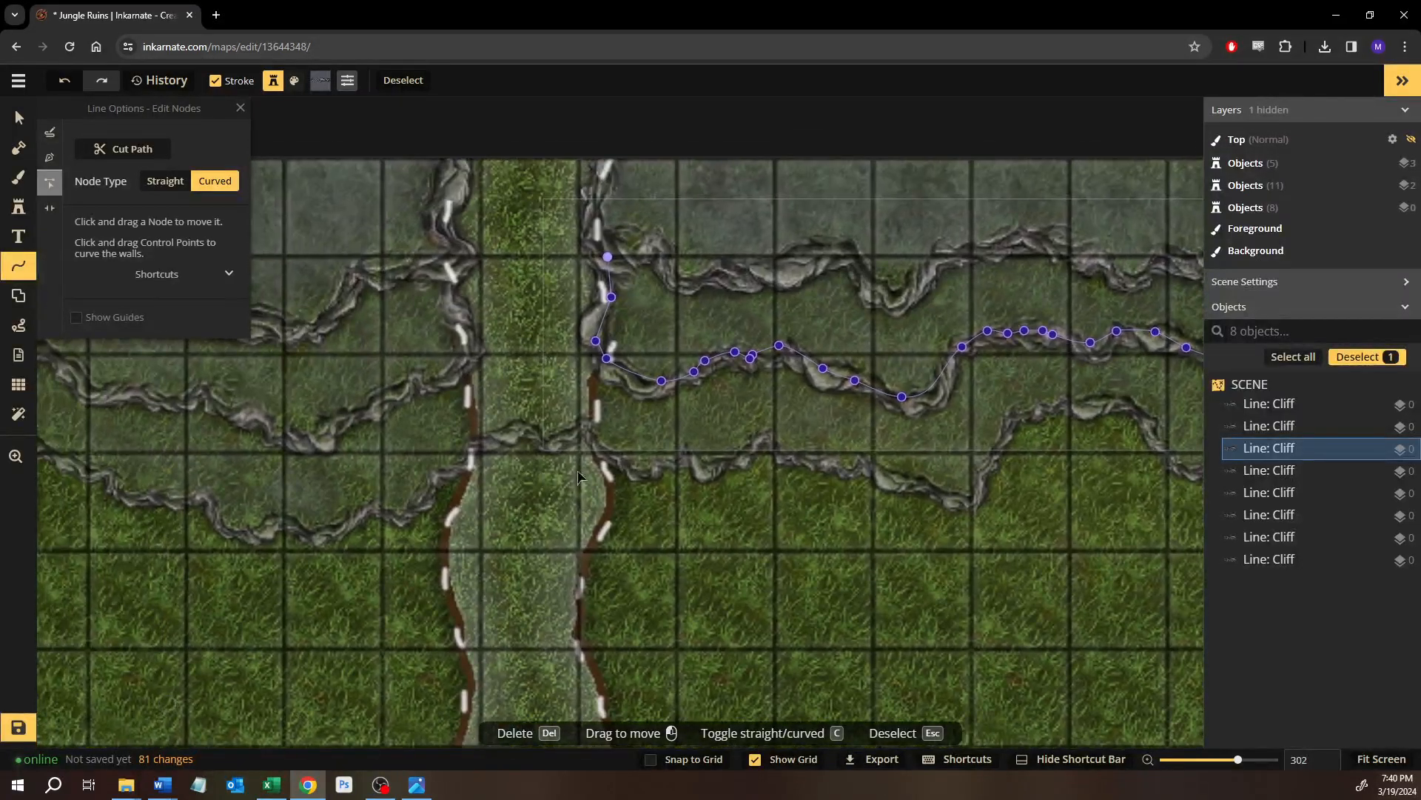
click(616, 473)
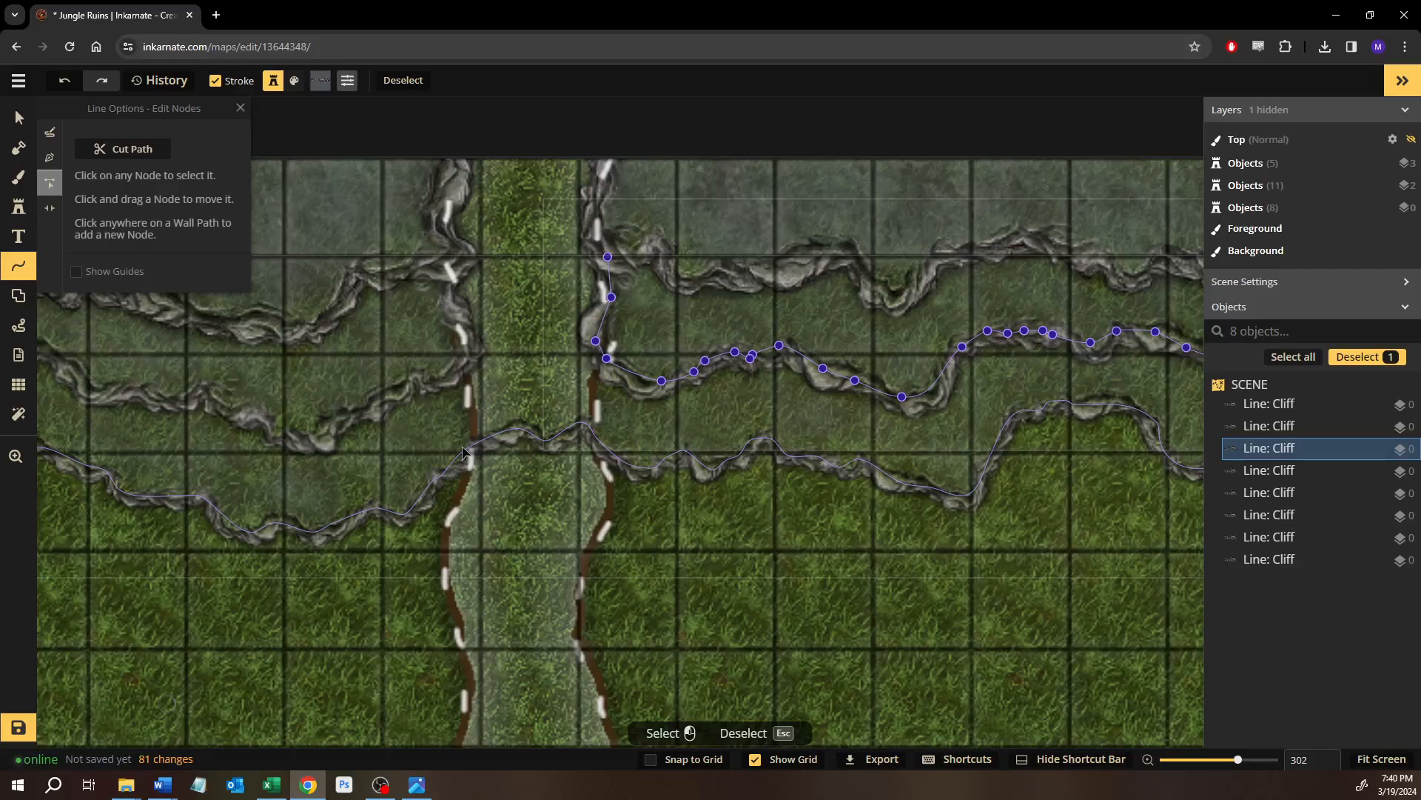
click(155, 161)
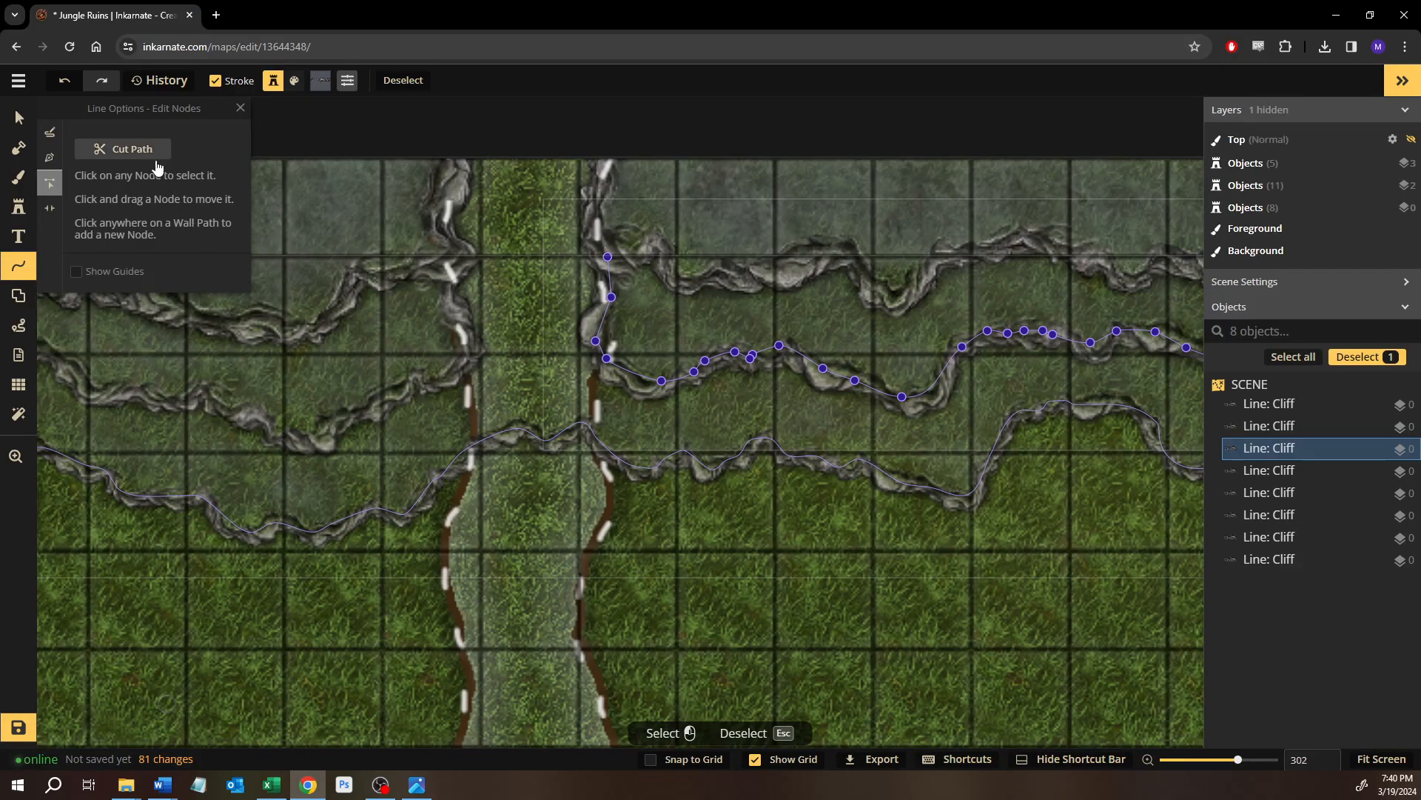
click(509, 431)
scroll(507, 436, up, 4)
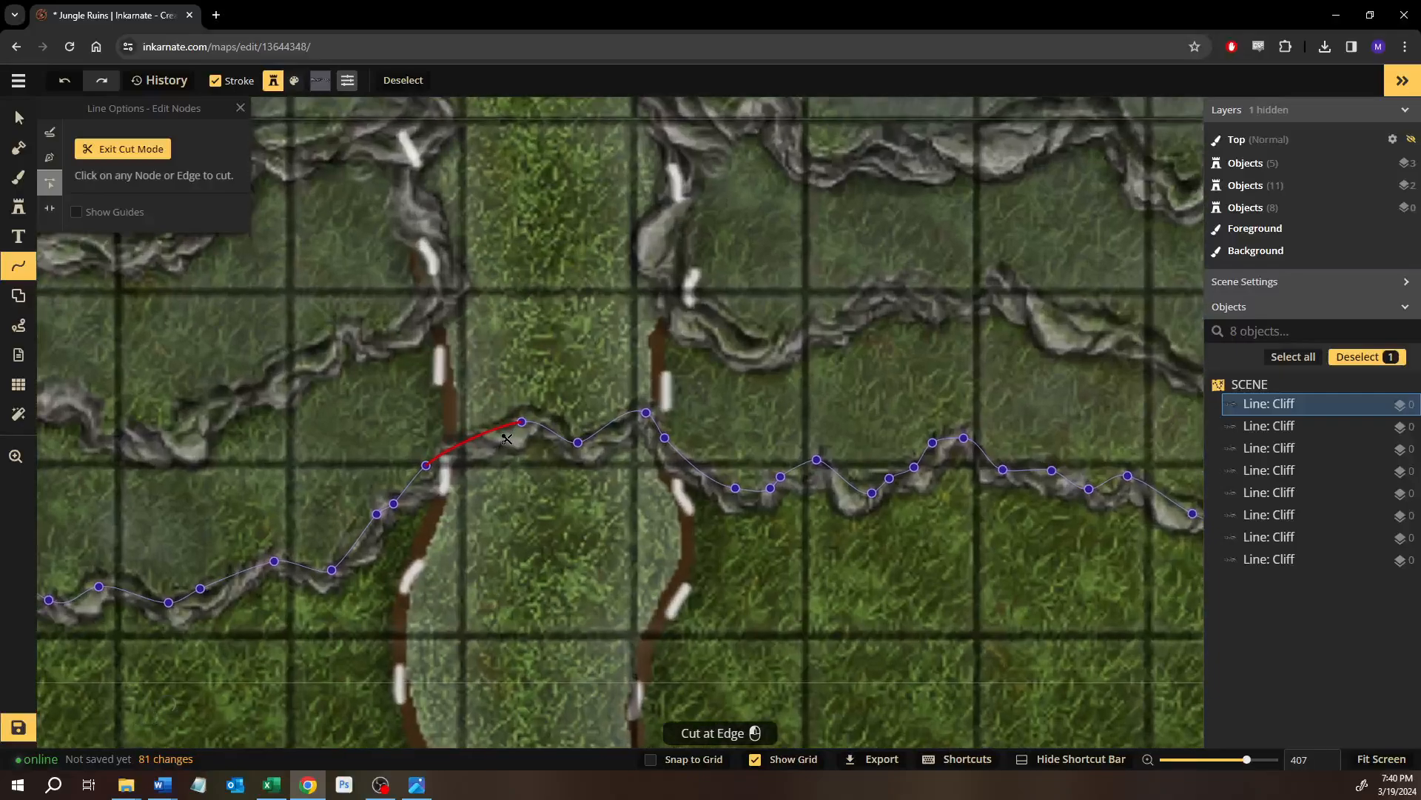
scroll(506, 439, up, 5)
click(548, 420)
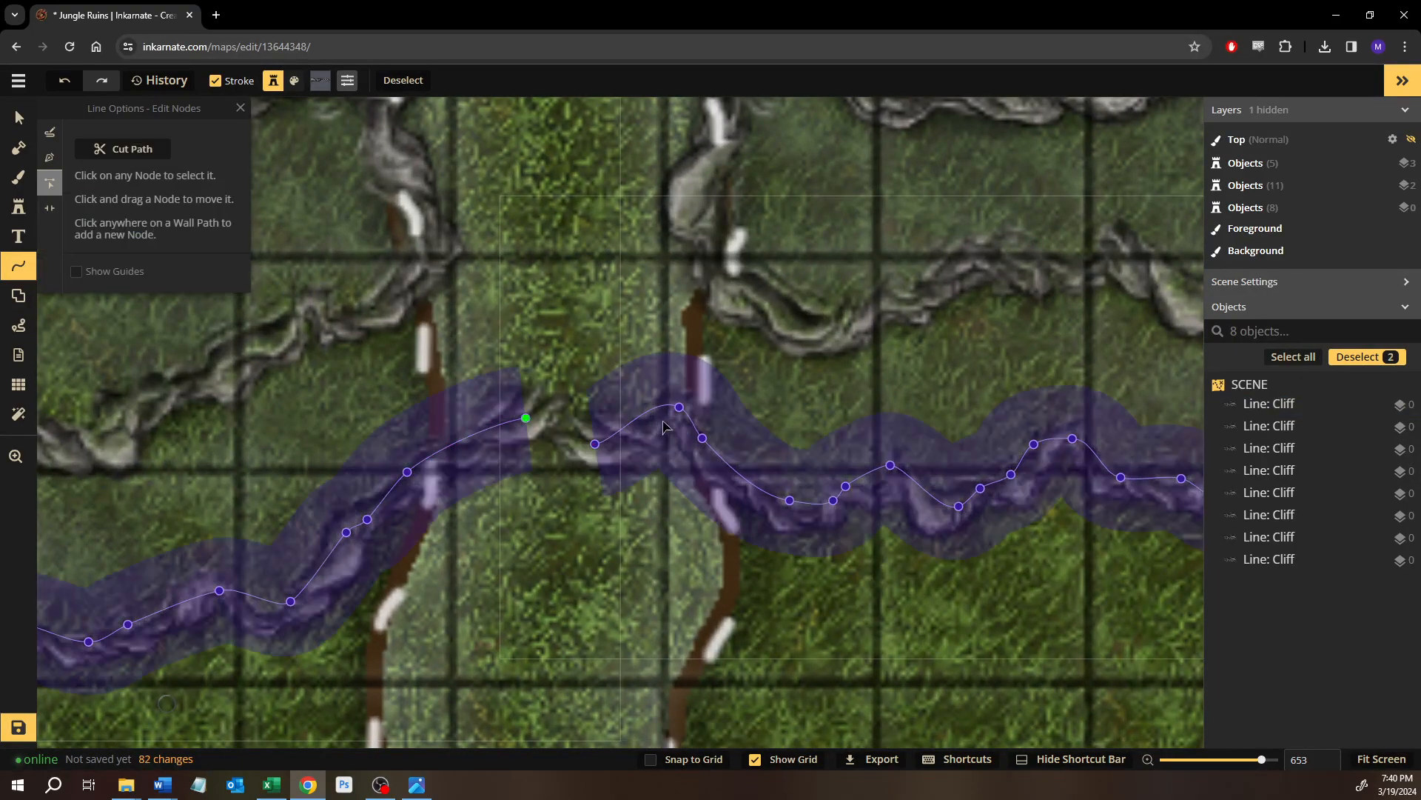
click(152, 152)
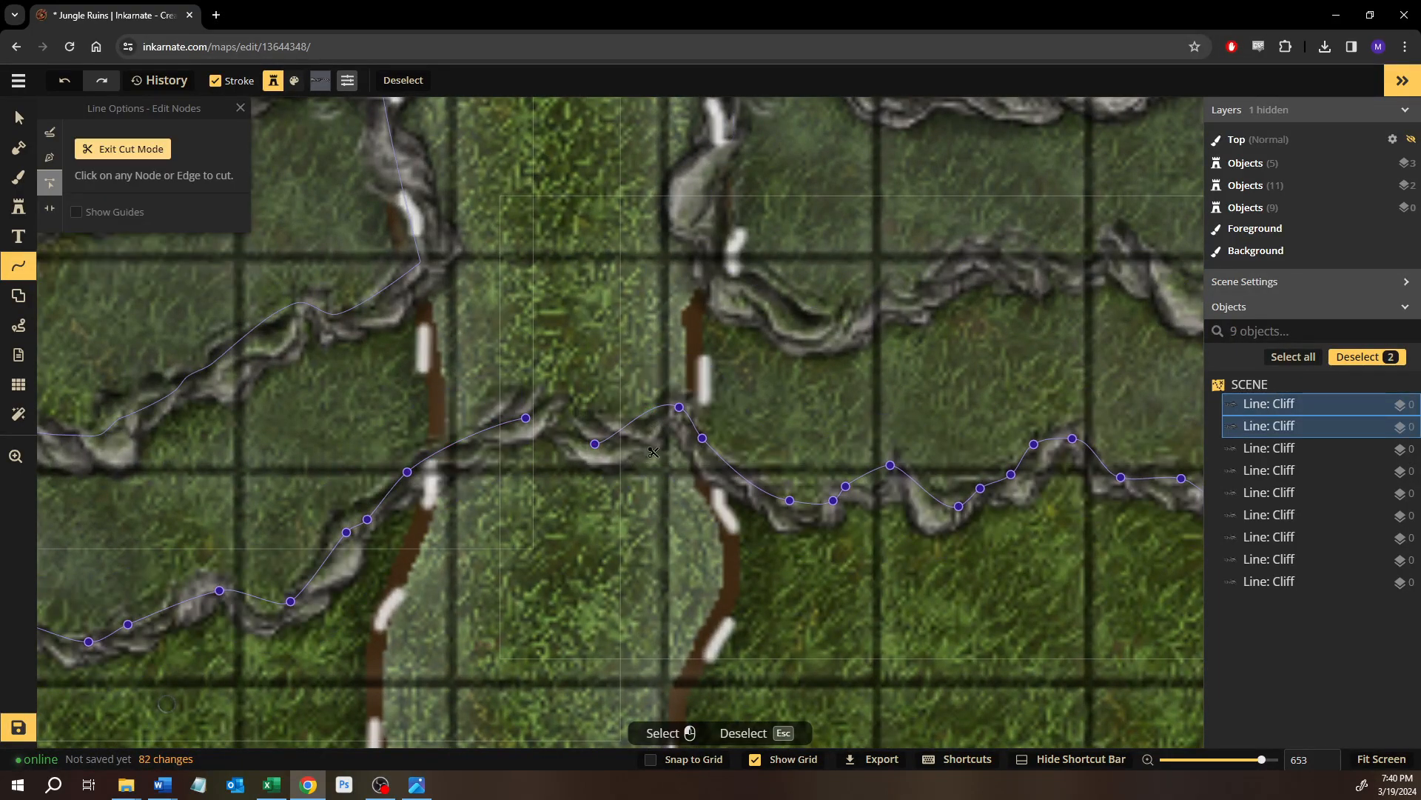
click(644, 416)
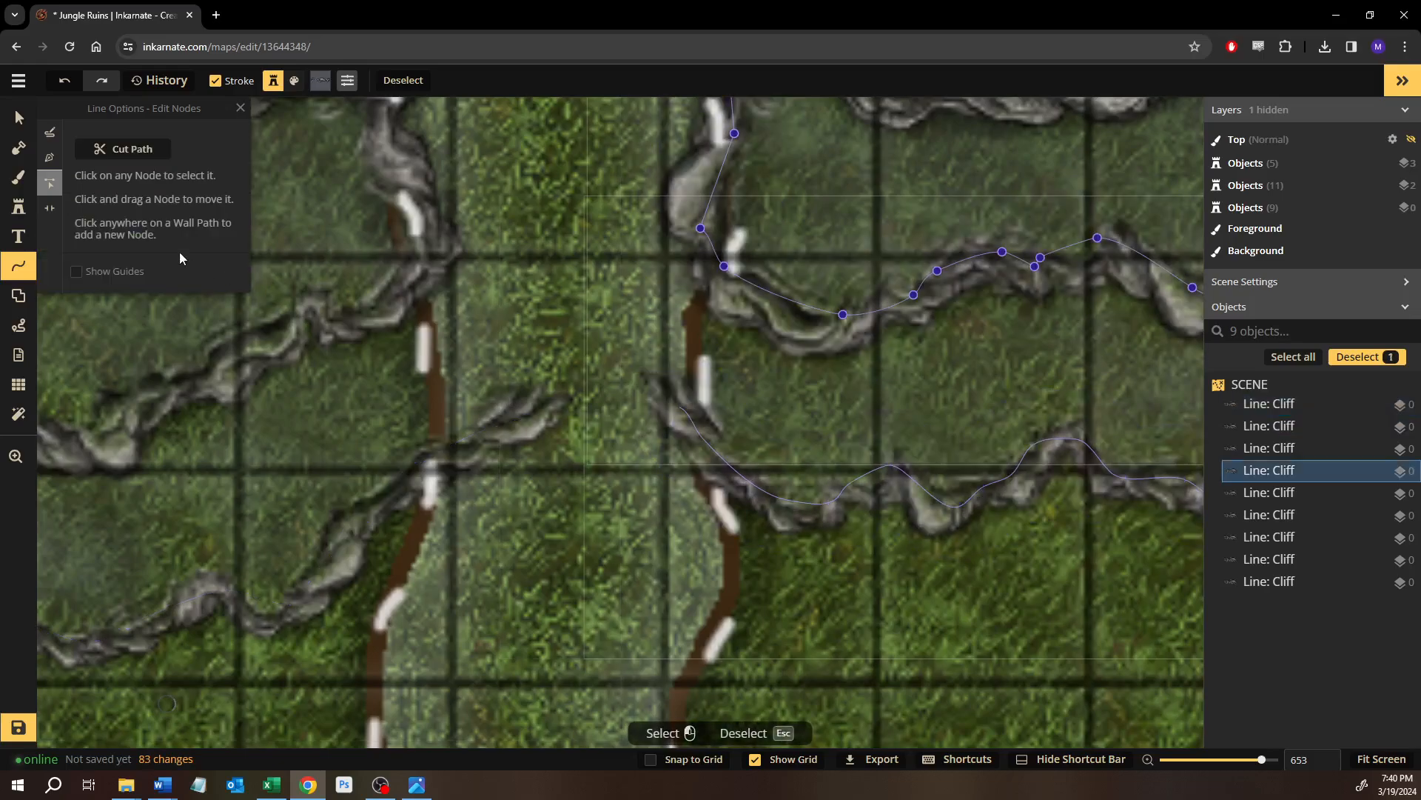
Bend the third cliff's western piece north along the trail's western edge until its end node meets the second cliff.
click(19, 117)
click(472, 452)
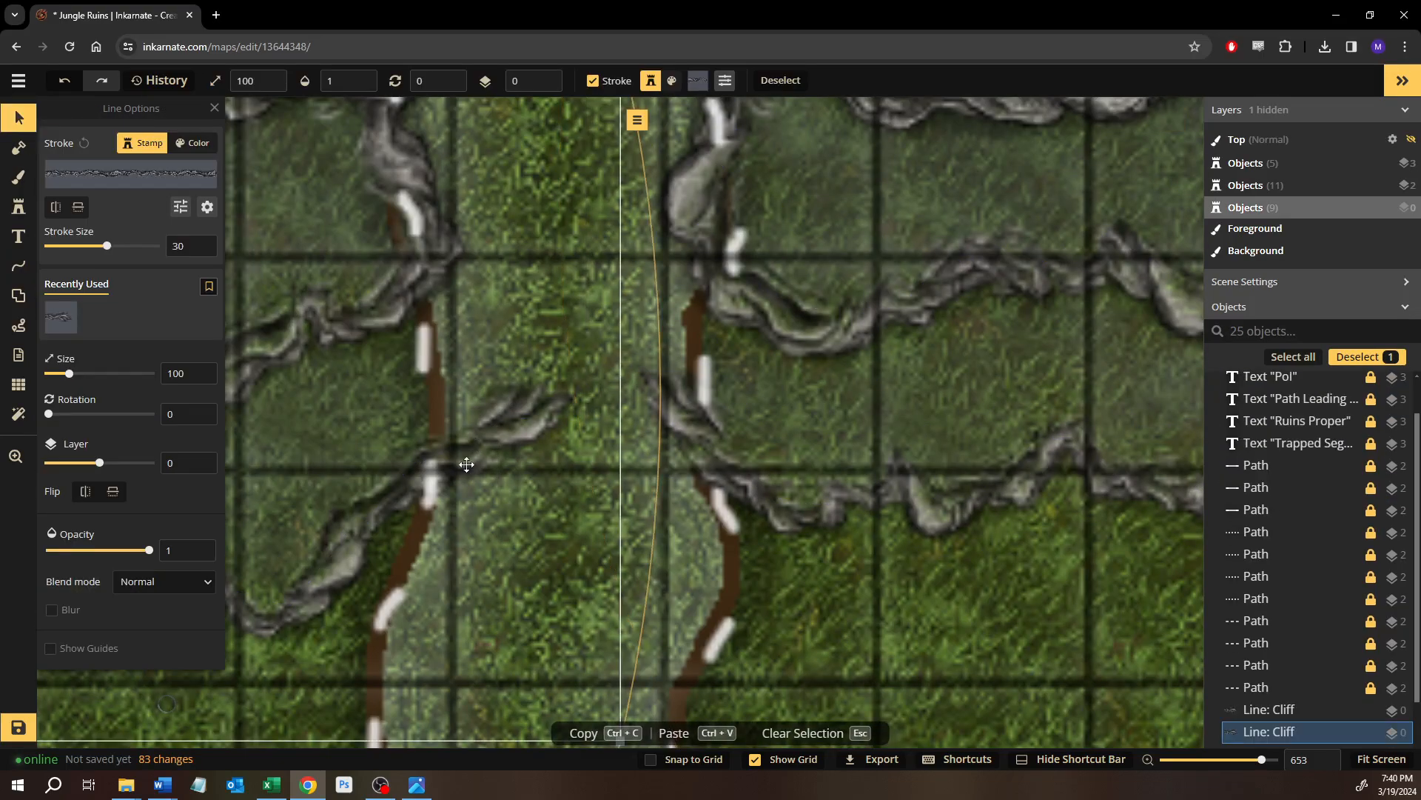
right_click(461, 491)
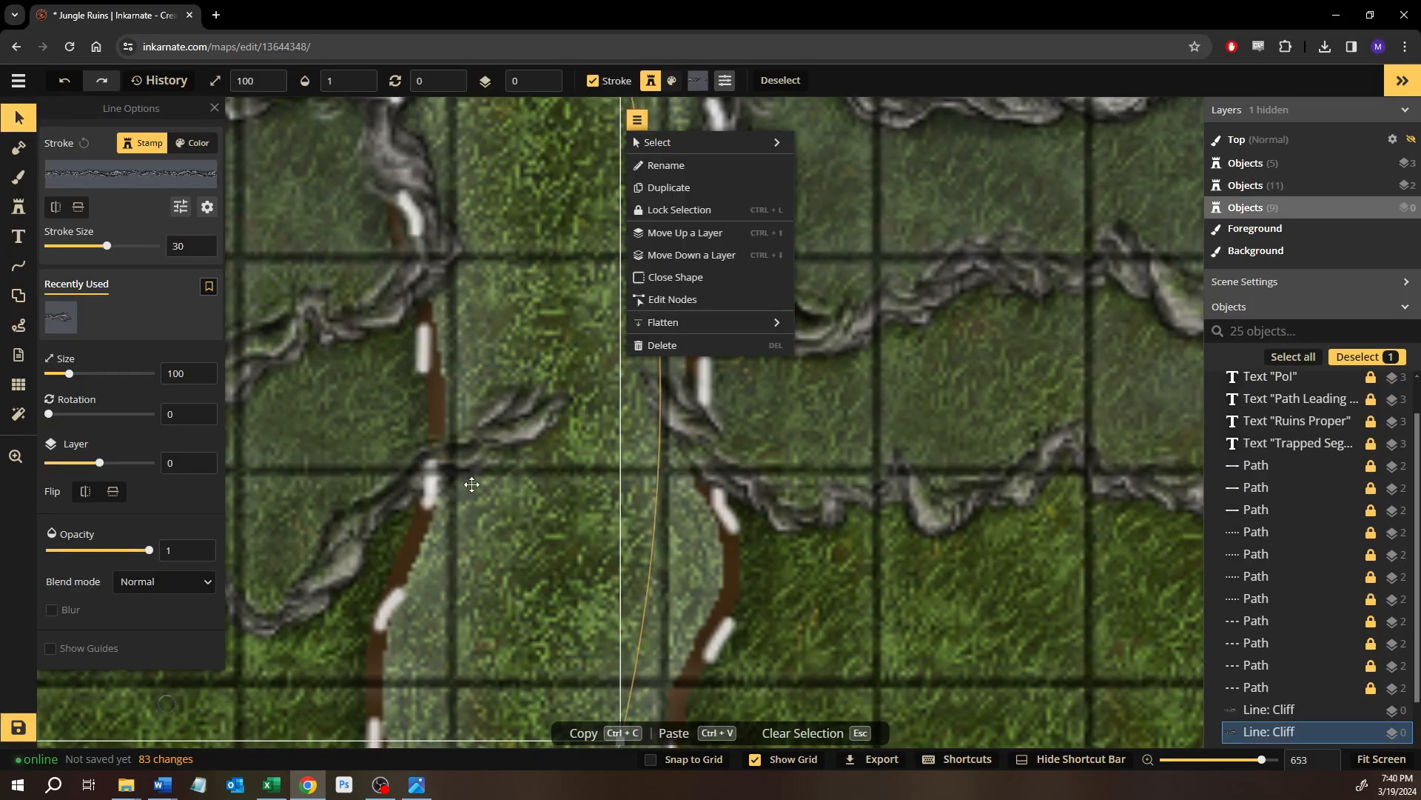
click(668, 303)
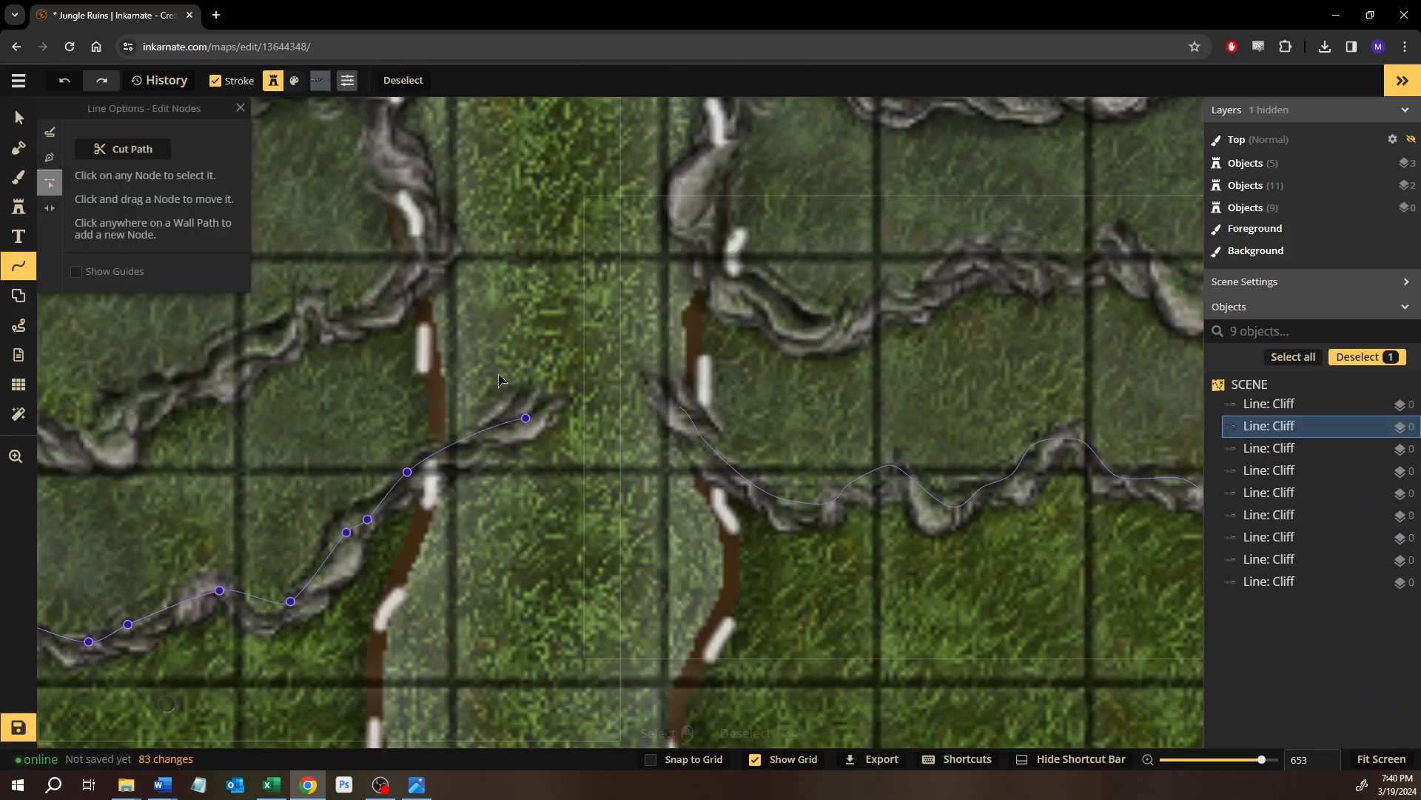
click(526, 418)
drag(407, 472, 407, 306)
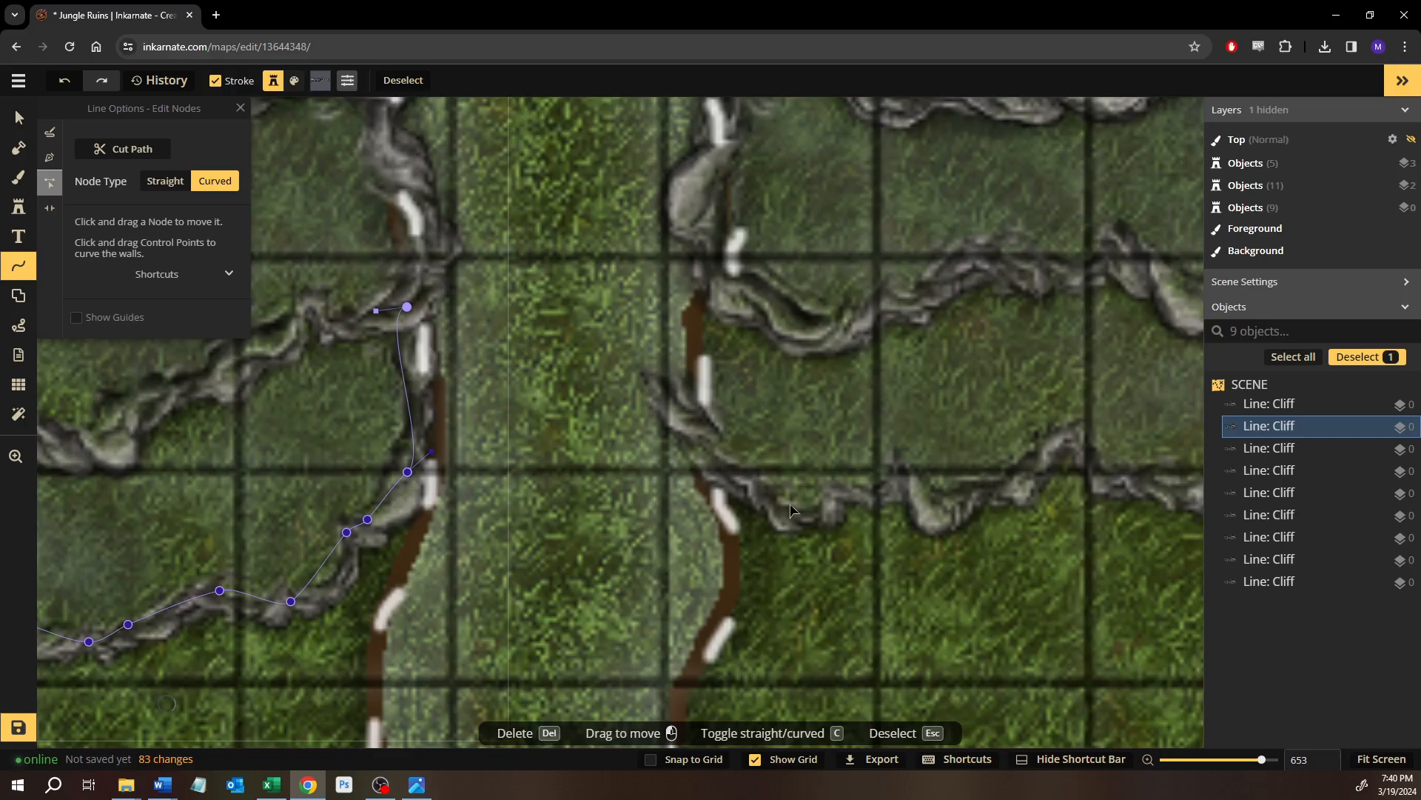
key(Escape)
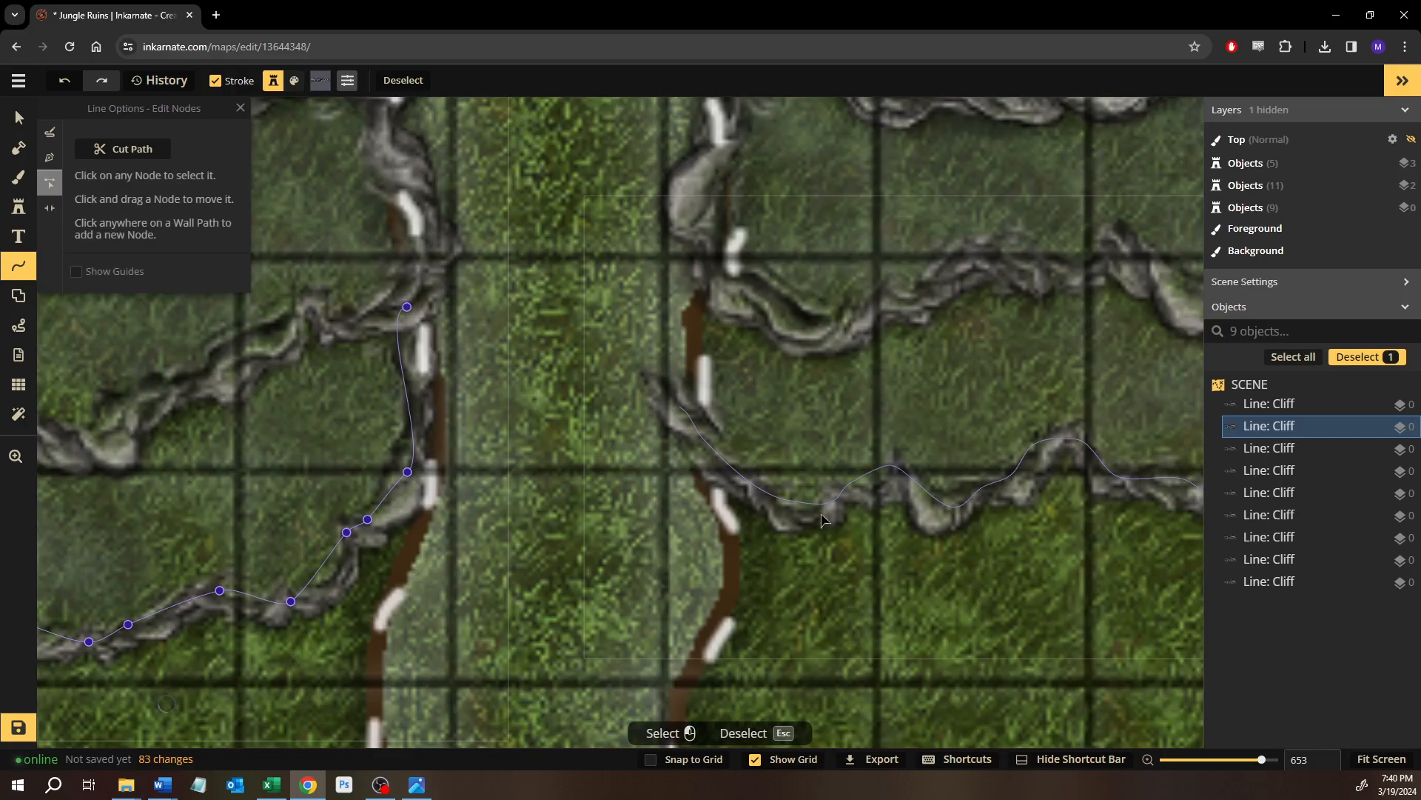
Bend the third cliff's eastern piece north along the trail's eastern edge to the second cliff, and deselect it.
click(690, 420)
drag(680, 406, 797, 385)
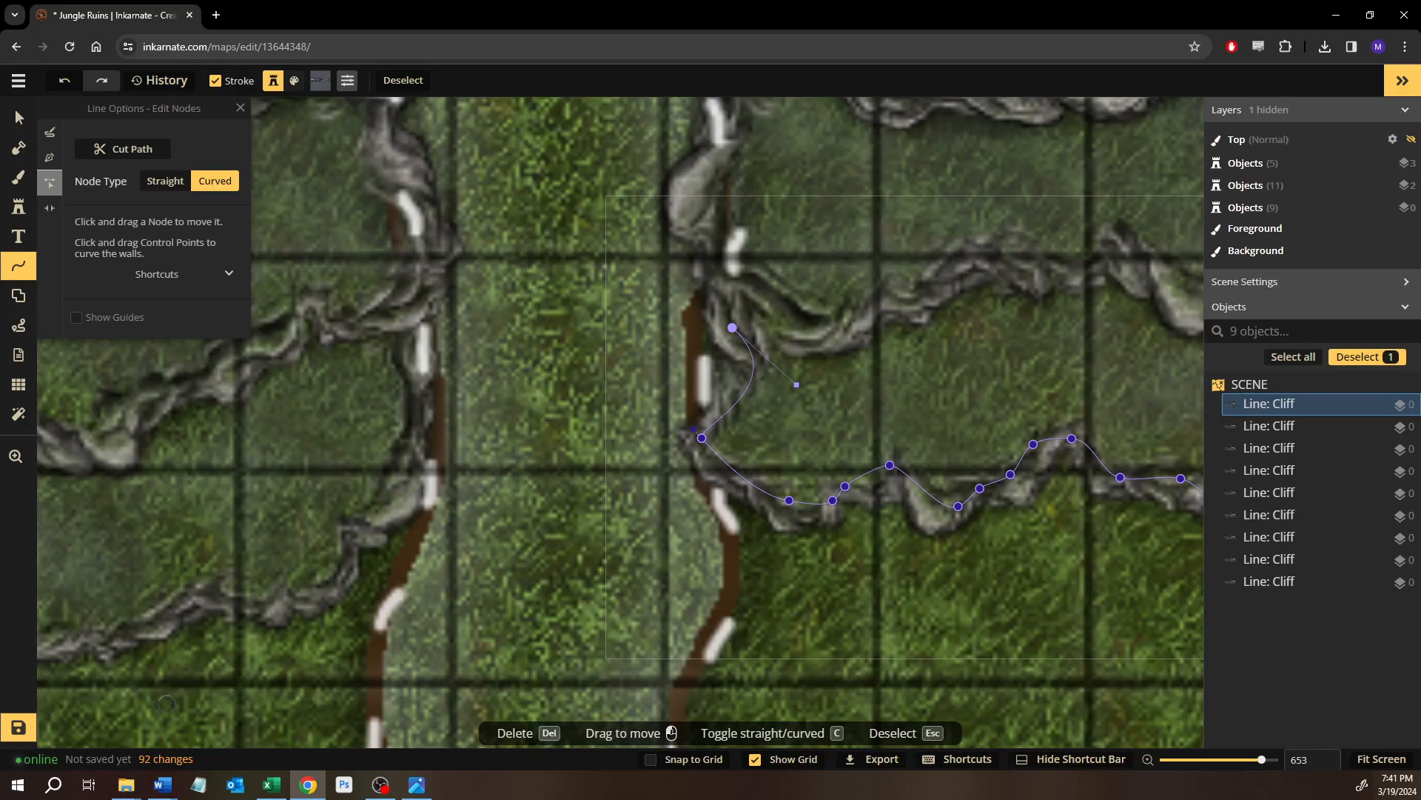
click(18, 117)
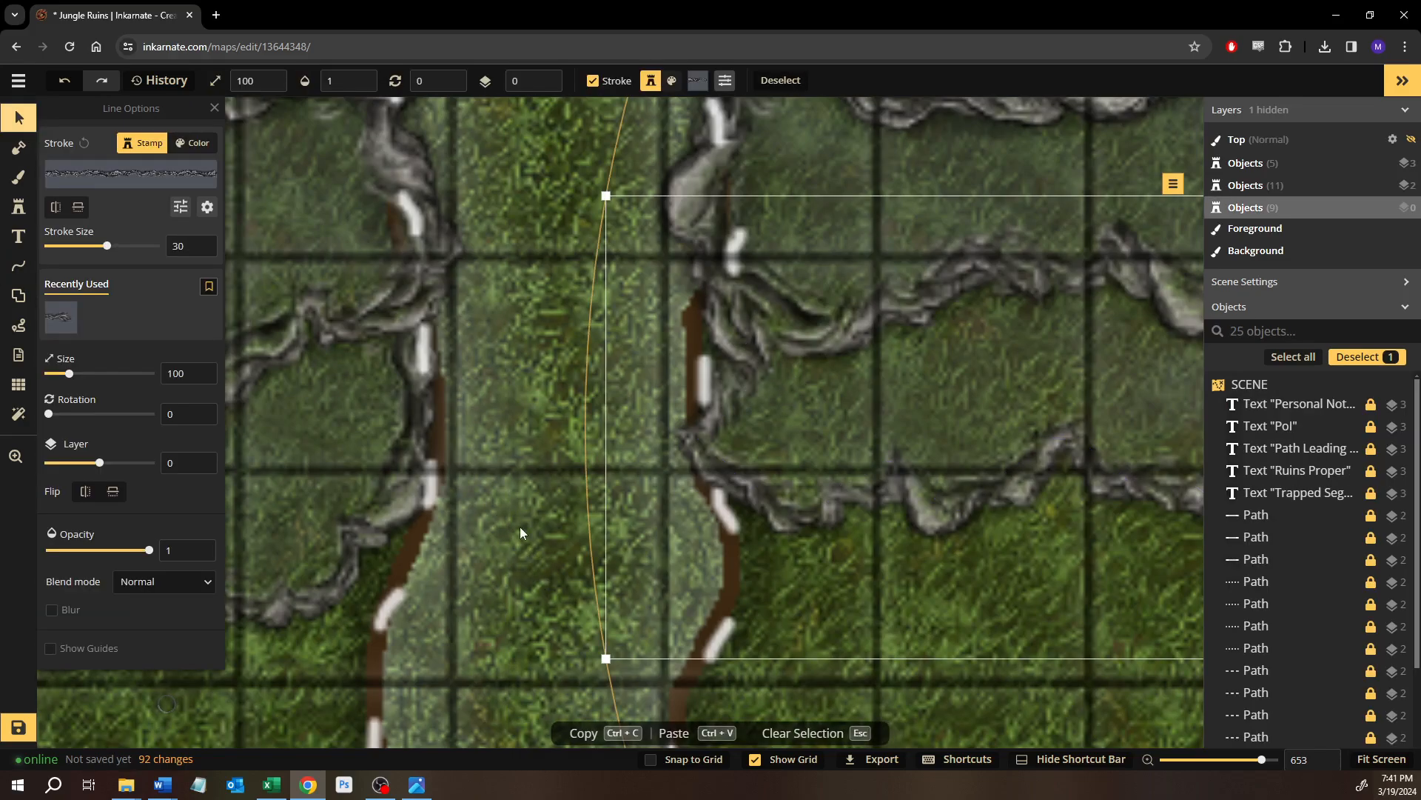
scroll(518, 522, down, 10)
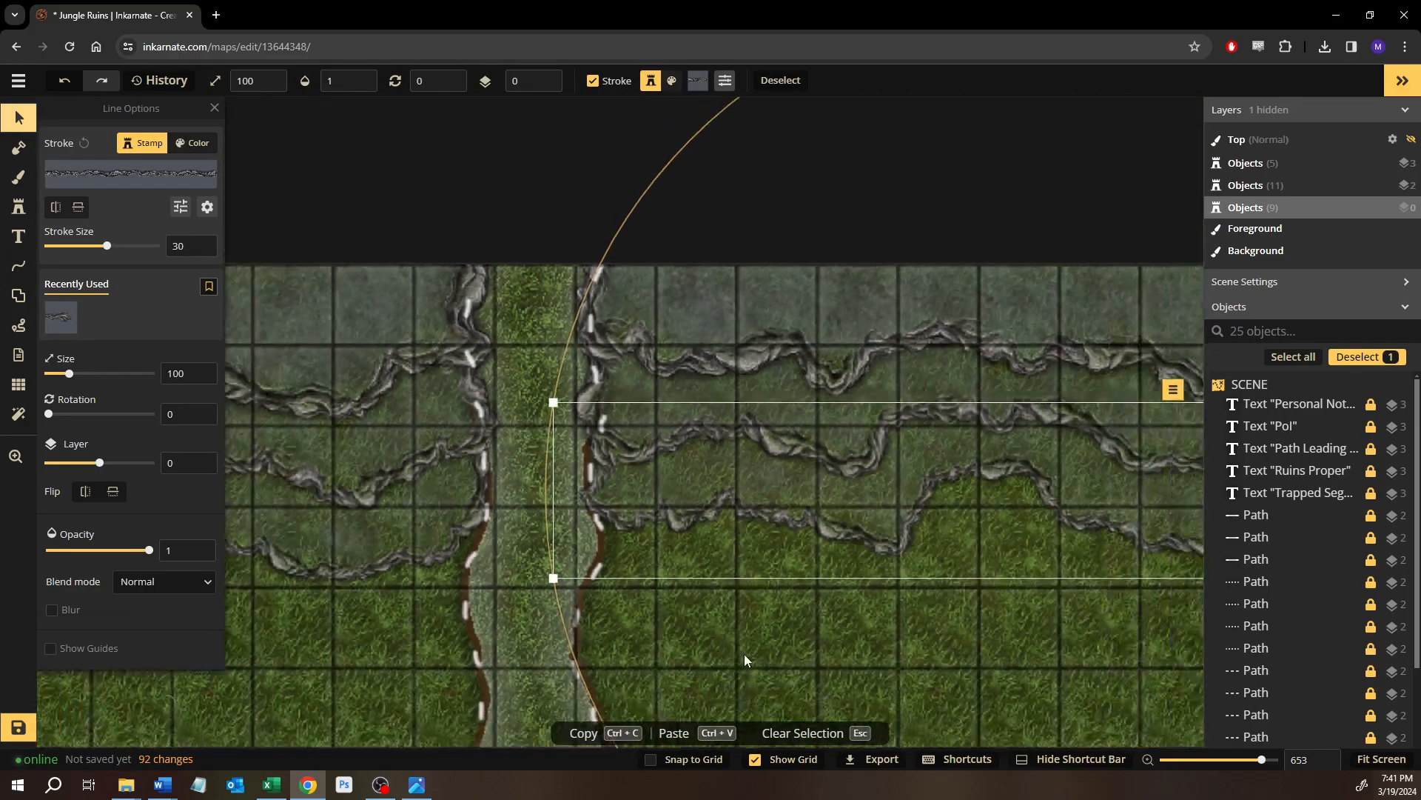
click(744, 654)
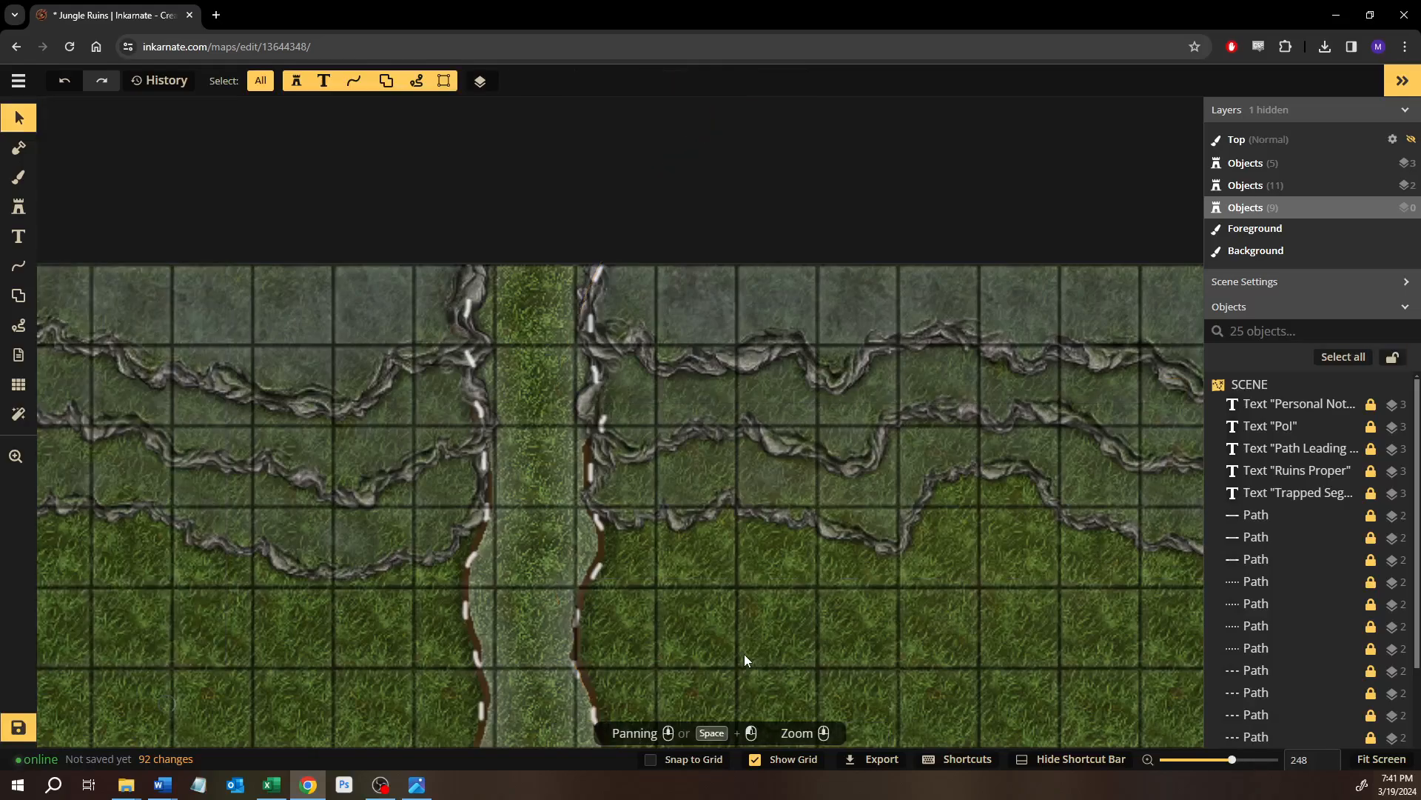
Delete the two dashed paths that outline the eastern trail and its branch to the southwest.
scroll(626, 603, down, 3)
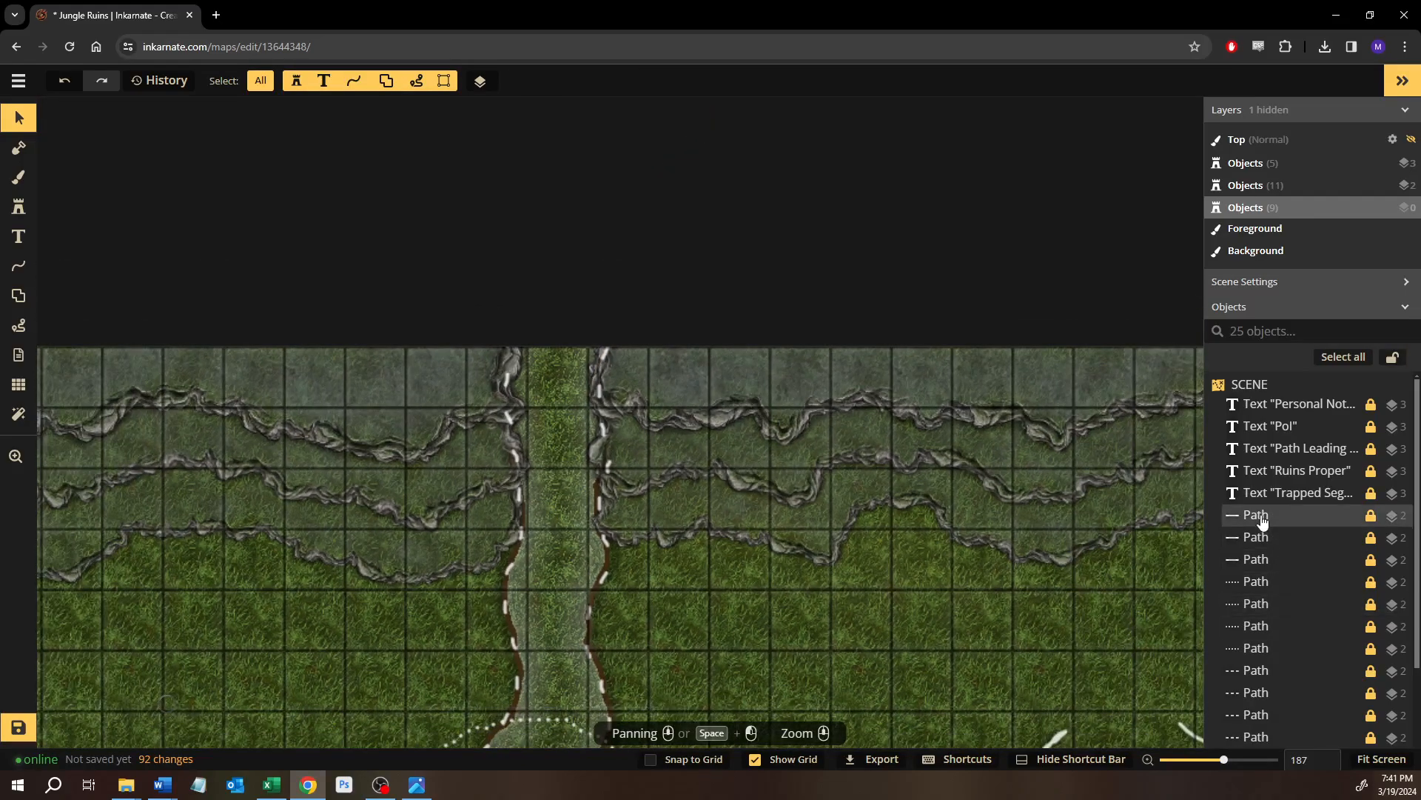
scroll(1259, 614, down, 2)
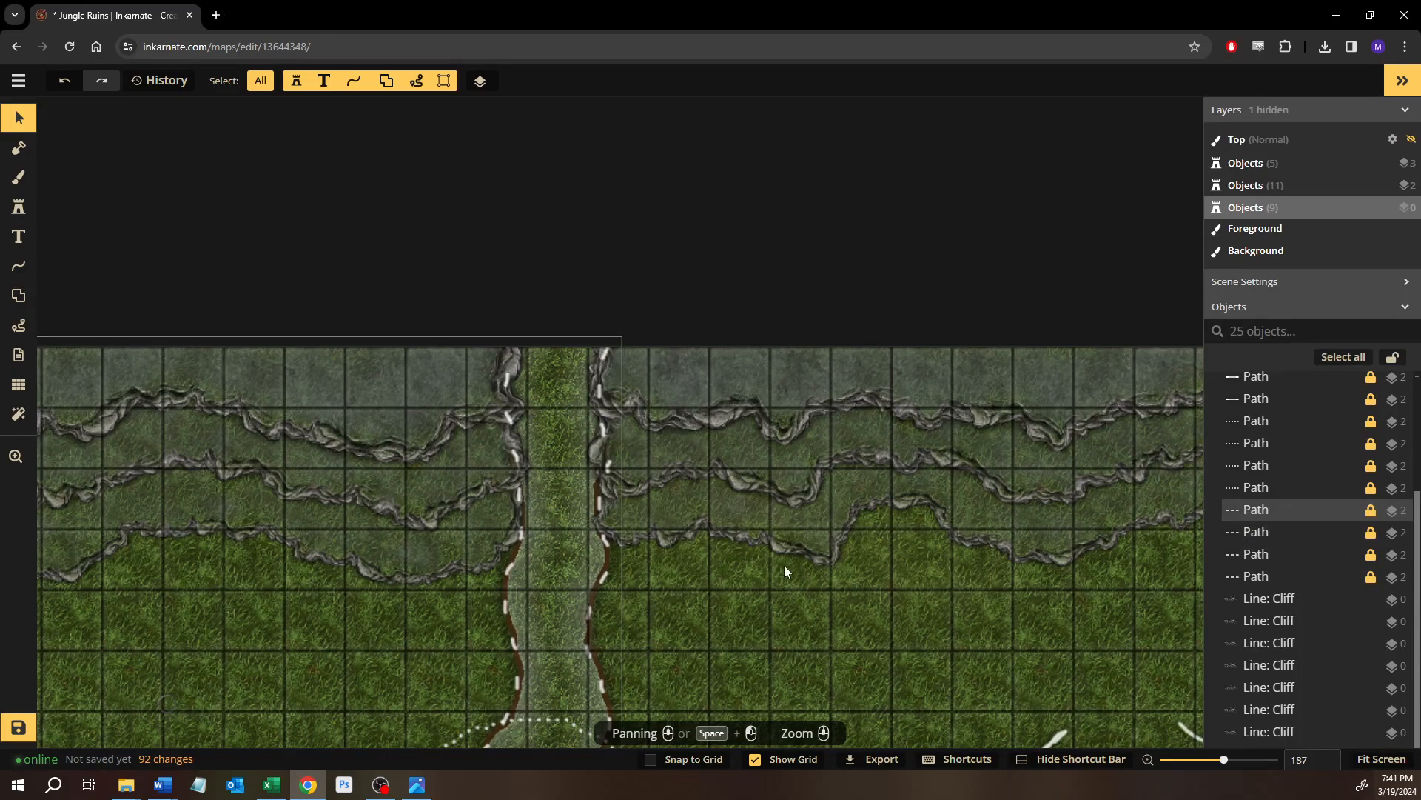
scroll(803, 564, down, 3)
drag(673, 545, 821, 406)
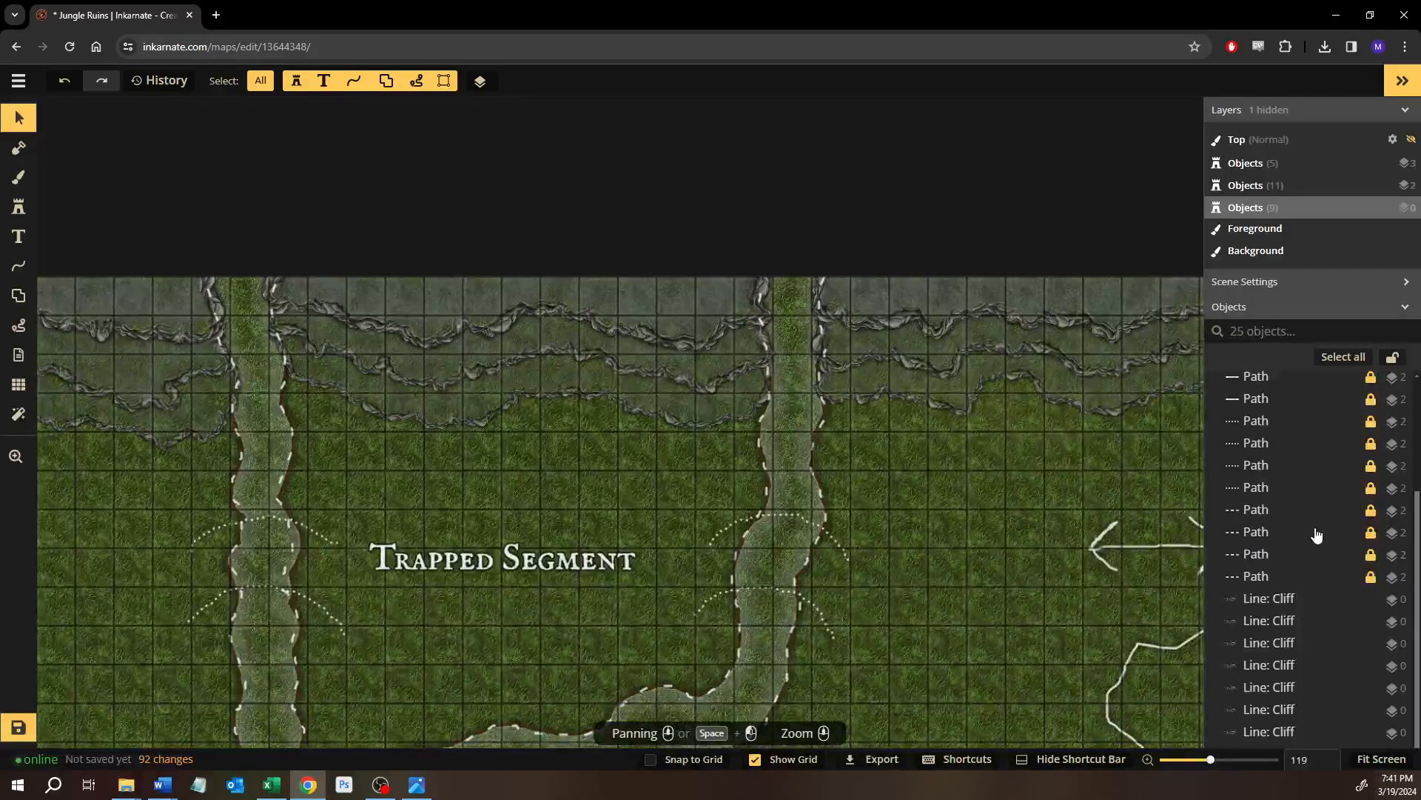
click(1286, 511)
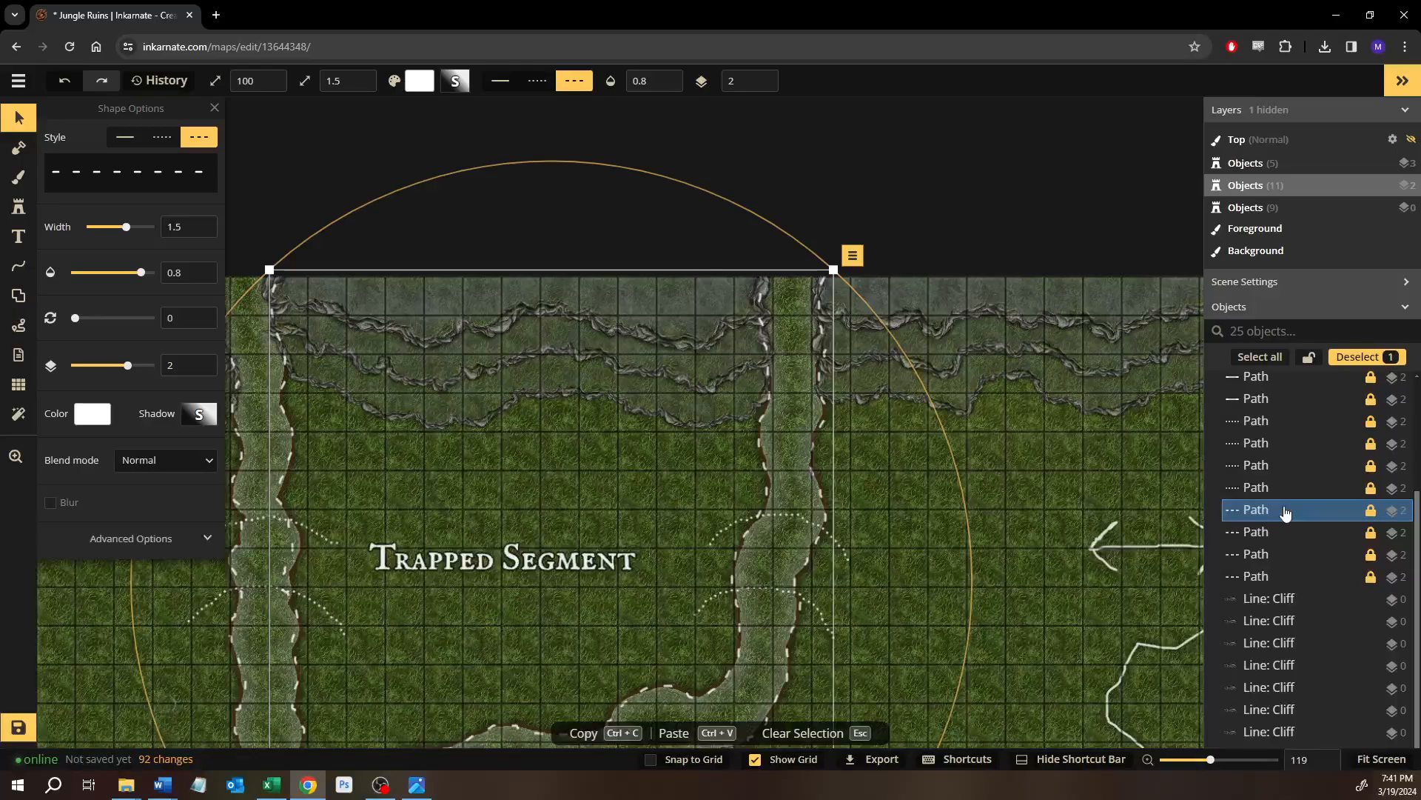
key(Delete)
click(1245, 532)
key(Delete)
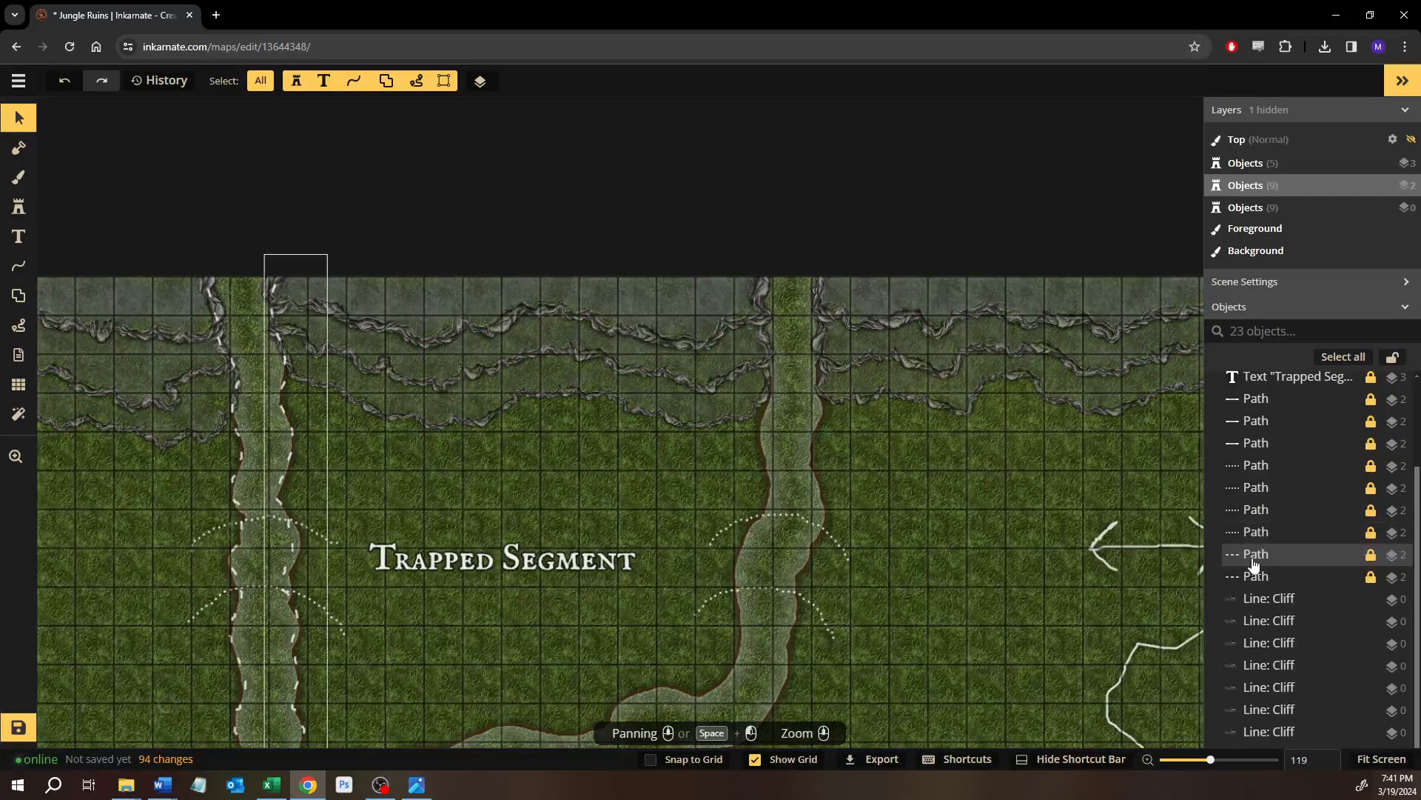
Delete the two remaining dashed paths that outline the western trail.
click(1253, 564)
key(Delete)
click(1249, 575)
key(Delete)
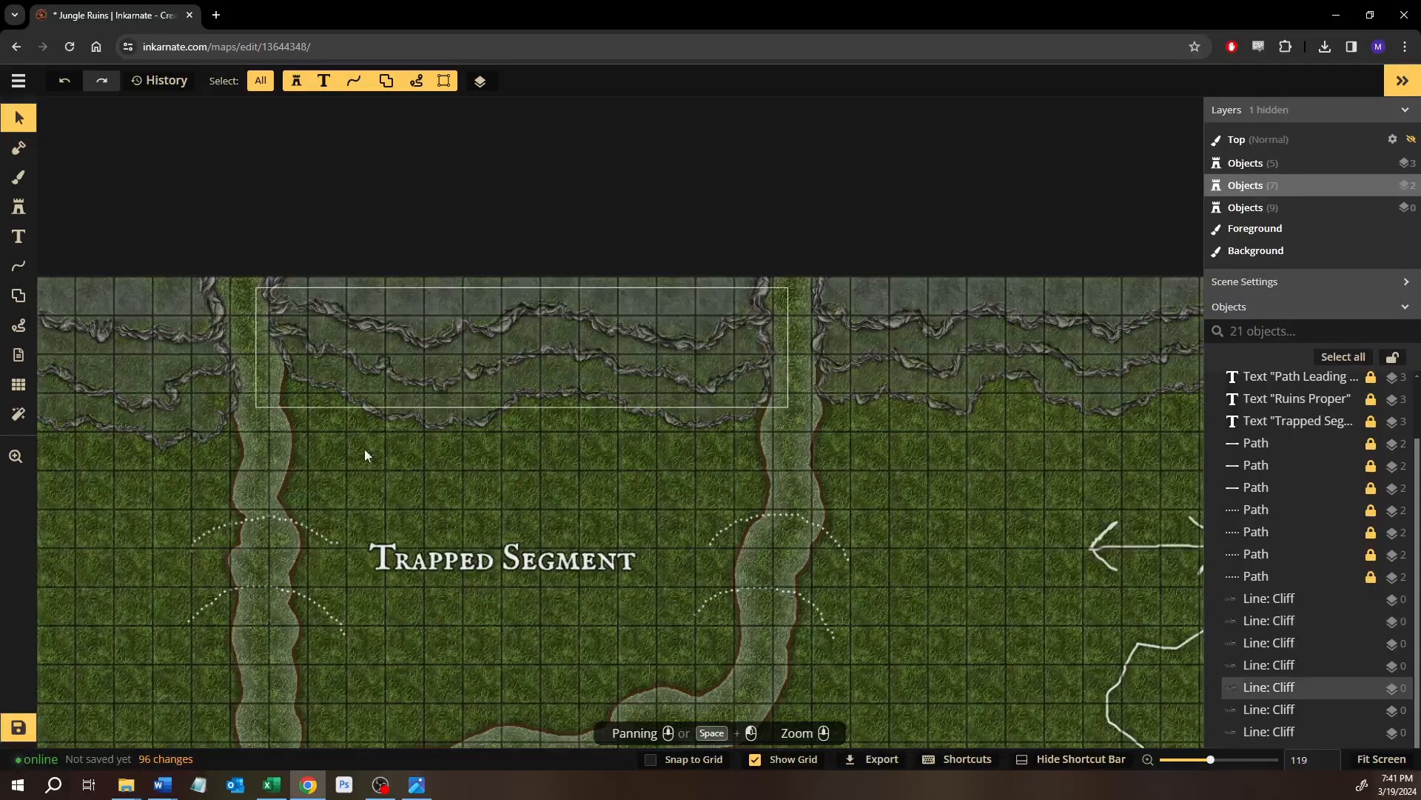
Examine both trails from the cliffs down to the southern map edge, including the Trapped Segment and the junction.
scroll(622, 403, down, 5)
scroll(622, 402, left, 5)
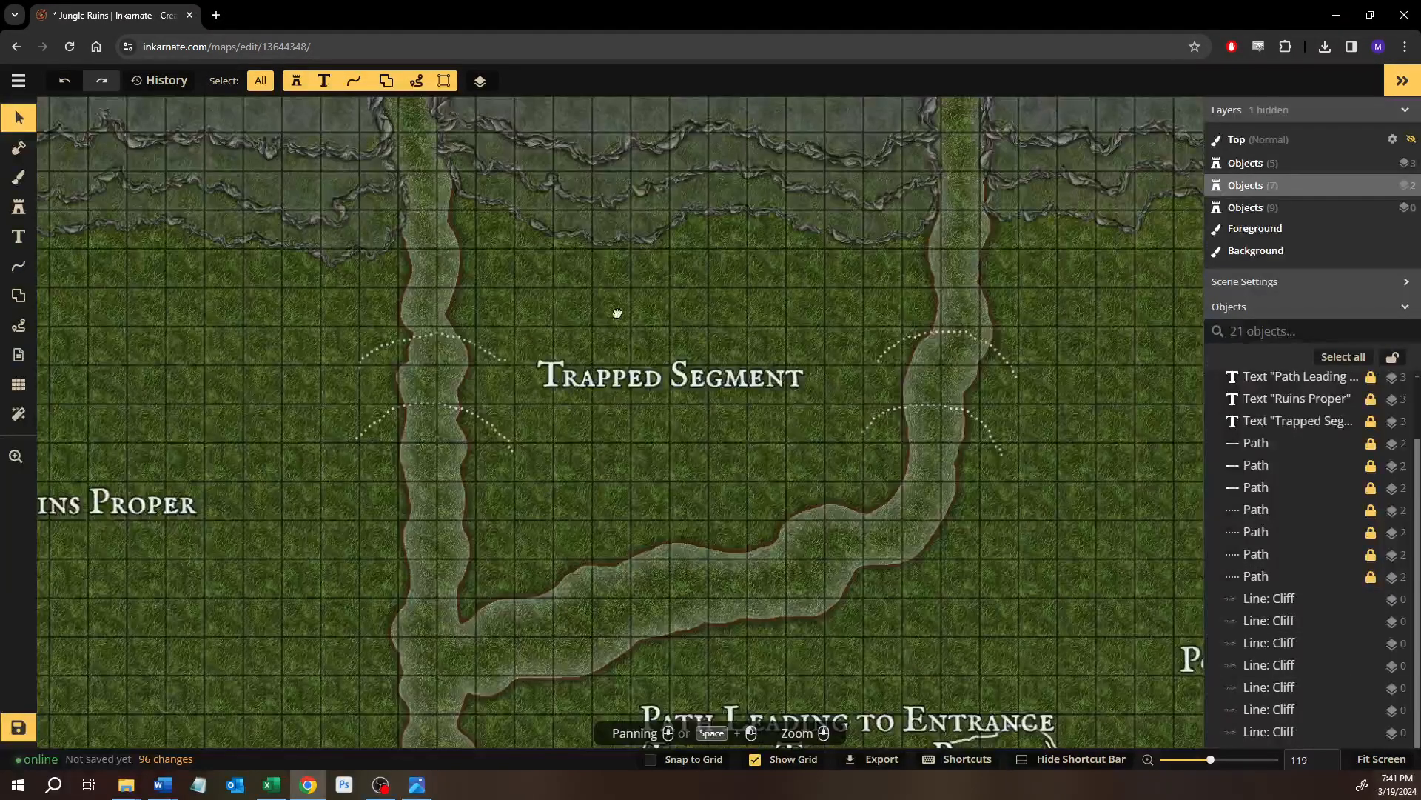
scroll(612, 321, down, 5)
scroll(613, 321, left, 2)
scroll(668, 286, up, 5)
scroll(669, 286, right, 2)
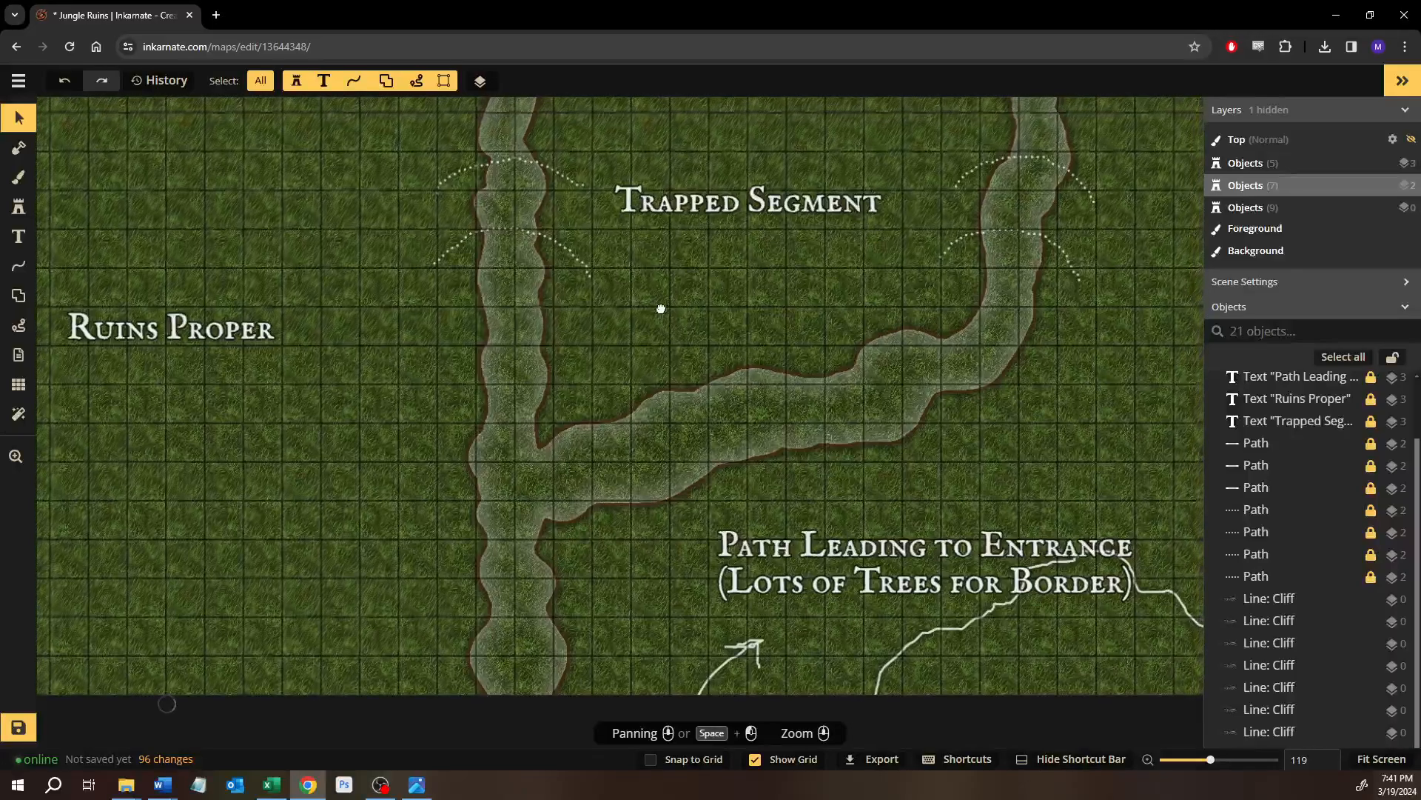
scroll(434, 479, down, 5)
scroll(434, 480, left, 1)
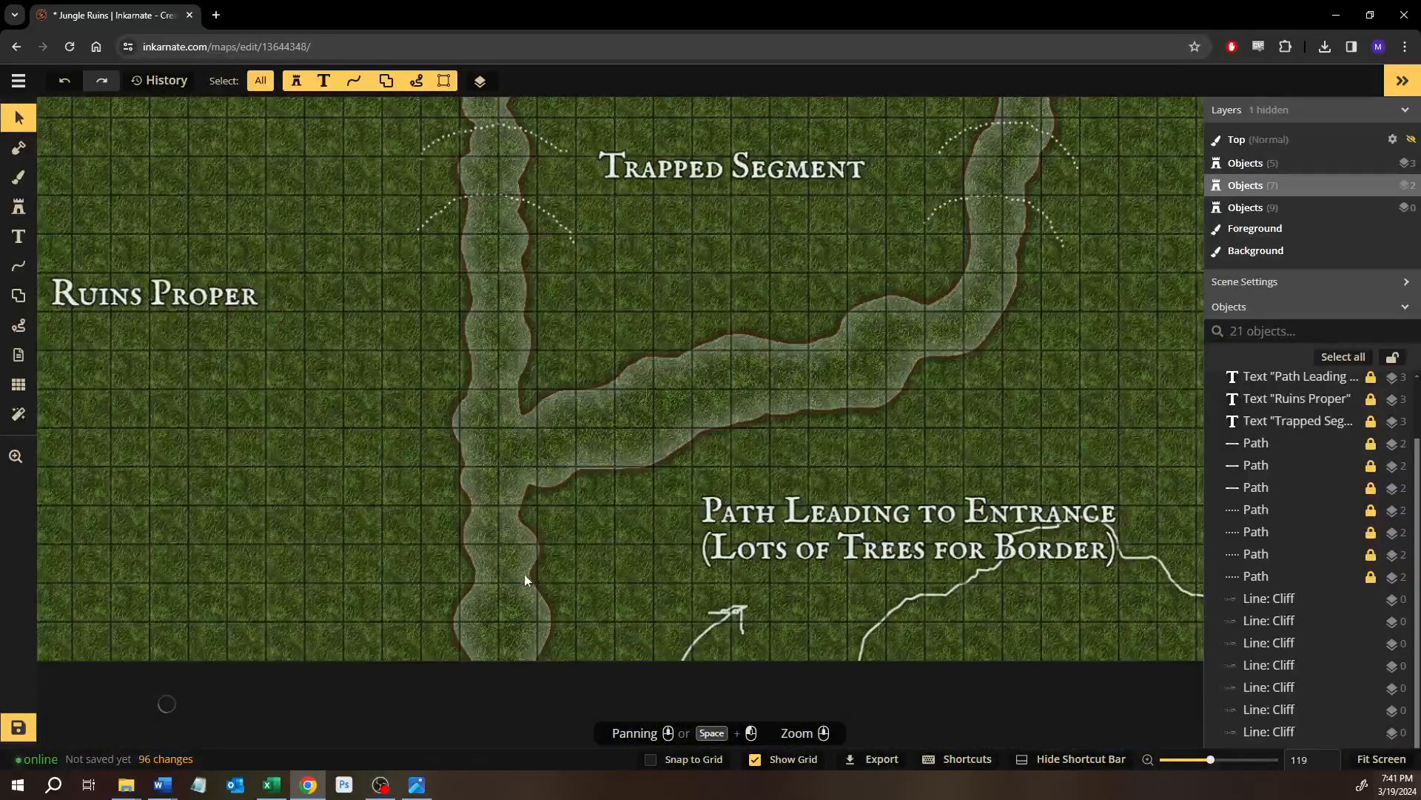
scroll(650, 471, up, 5)
scroll(650, 470, right, 3)
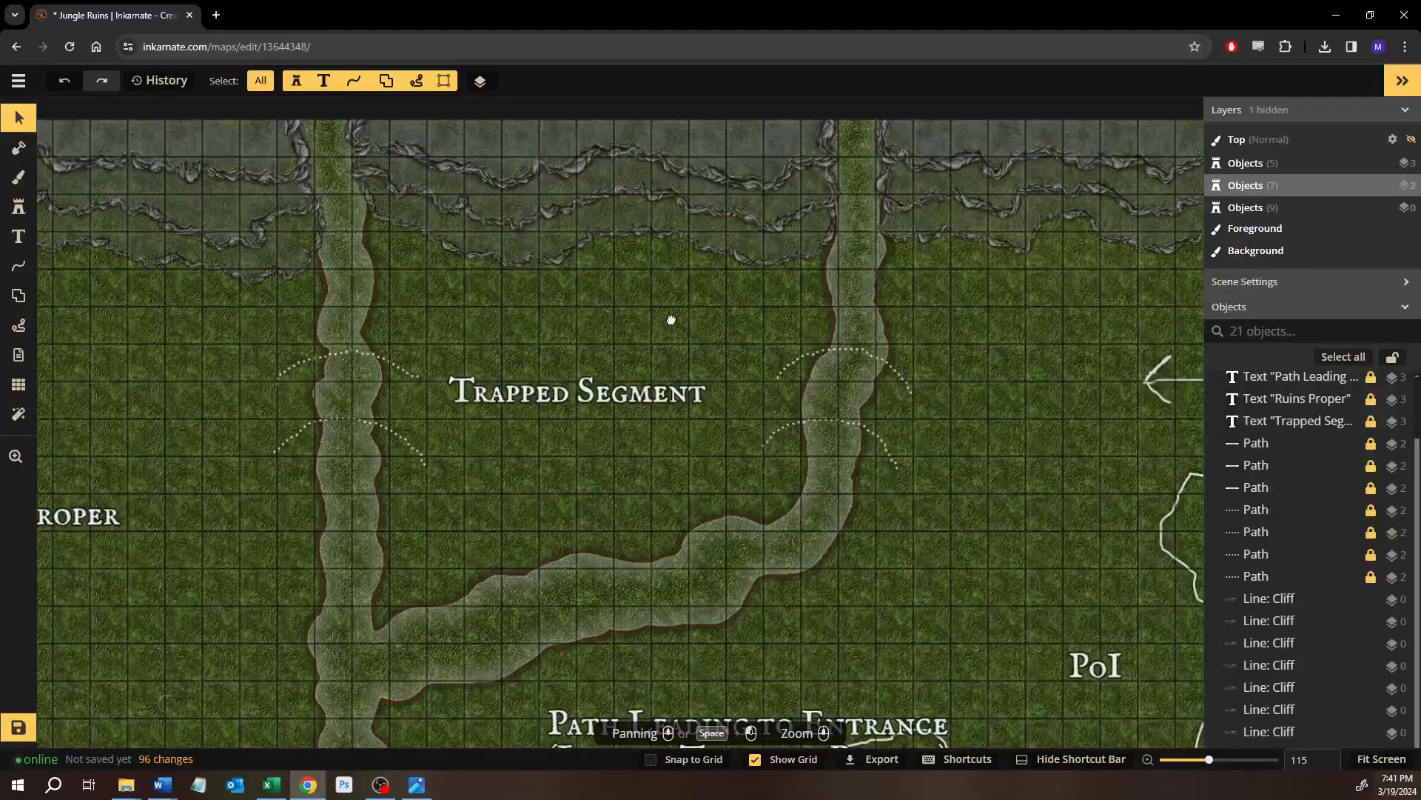
scroll(670, 325, down, 5)
scroll(671, 324, left, 1)
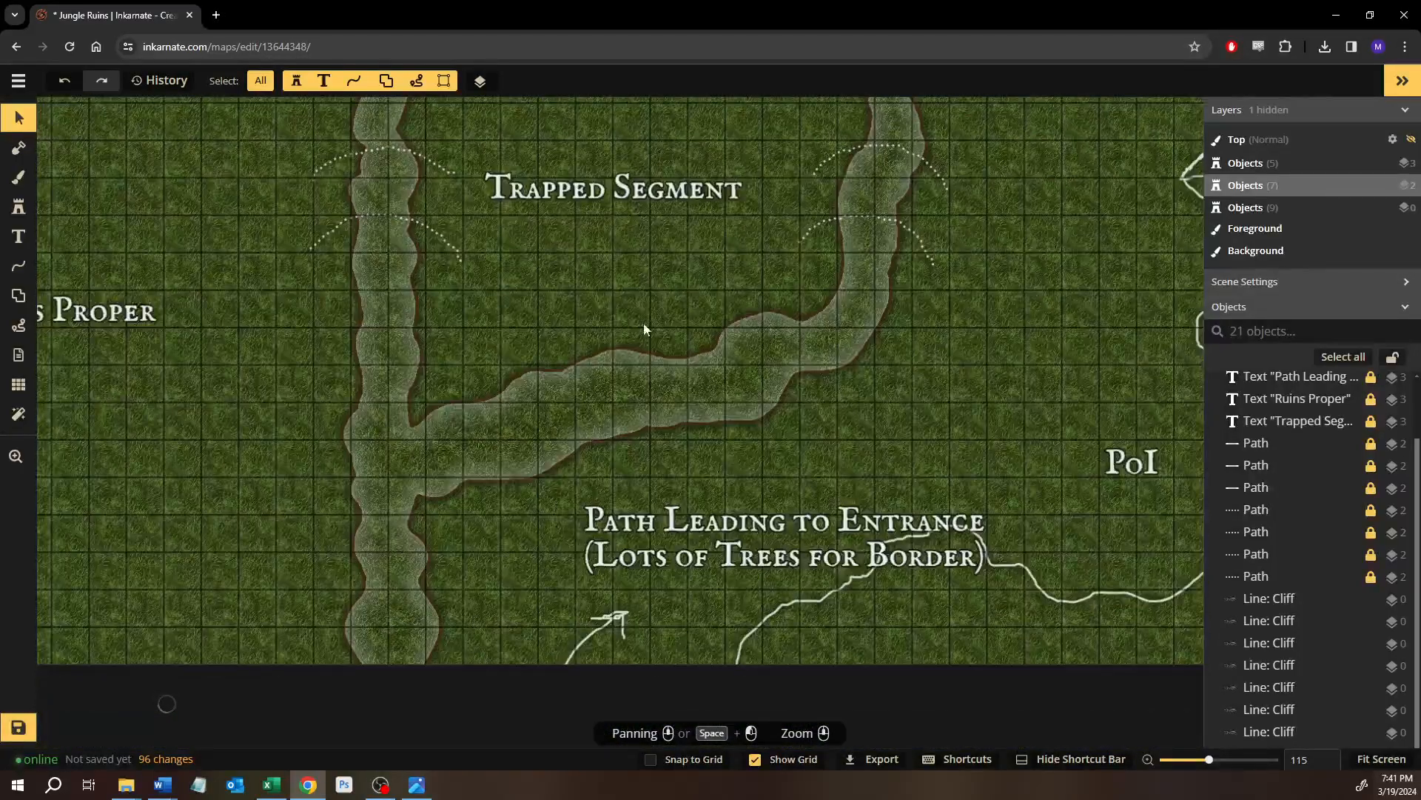
scroll(592, 422, up, 8)
scroll(593, 422, right, 3)
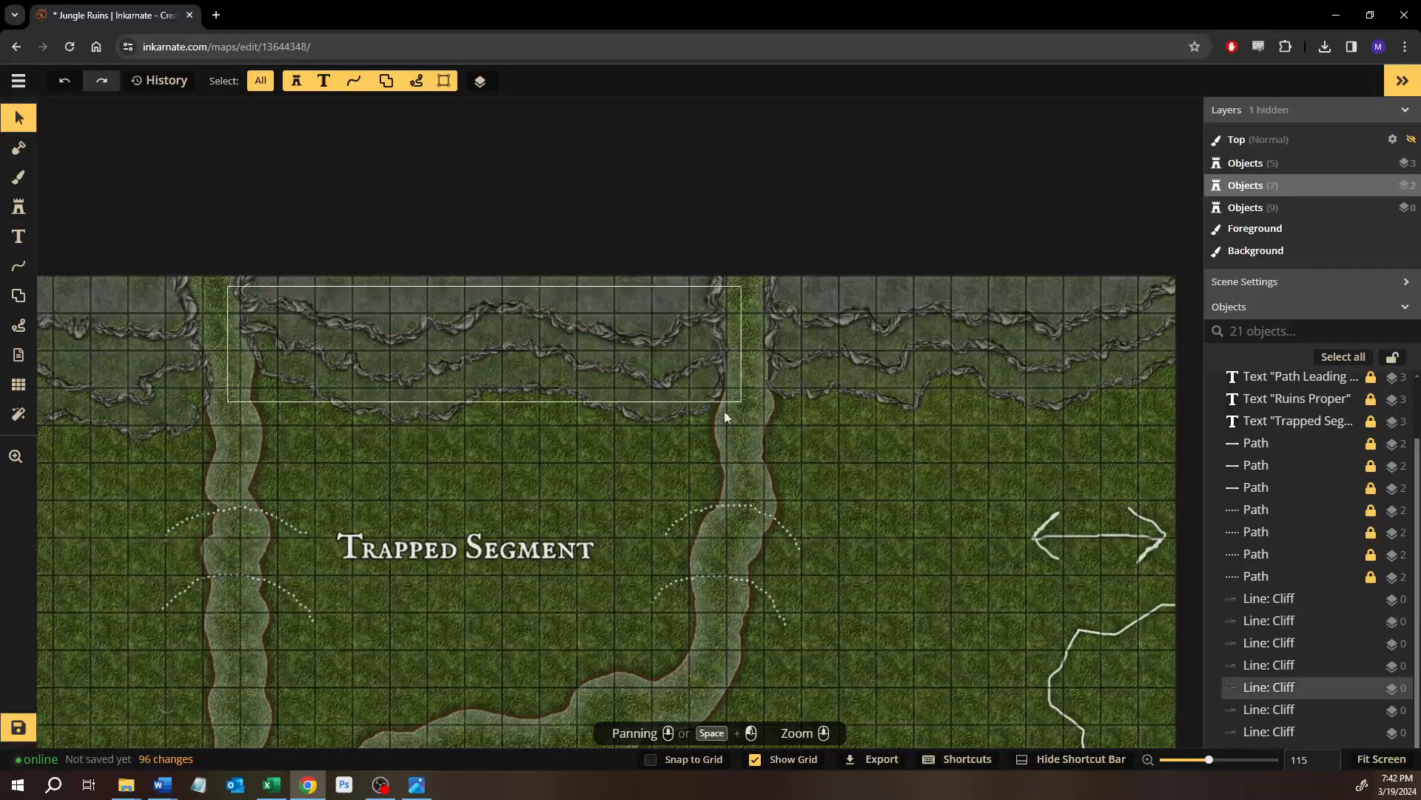
scroll(739, 254, down, 5)
scroll(680, 380, left, 5)
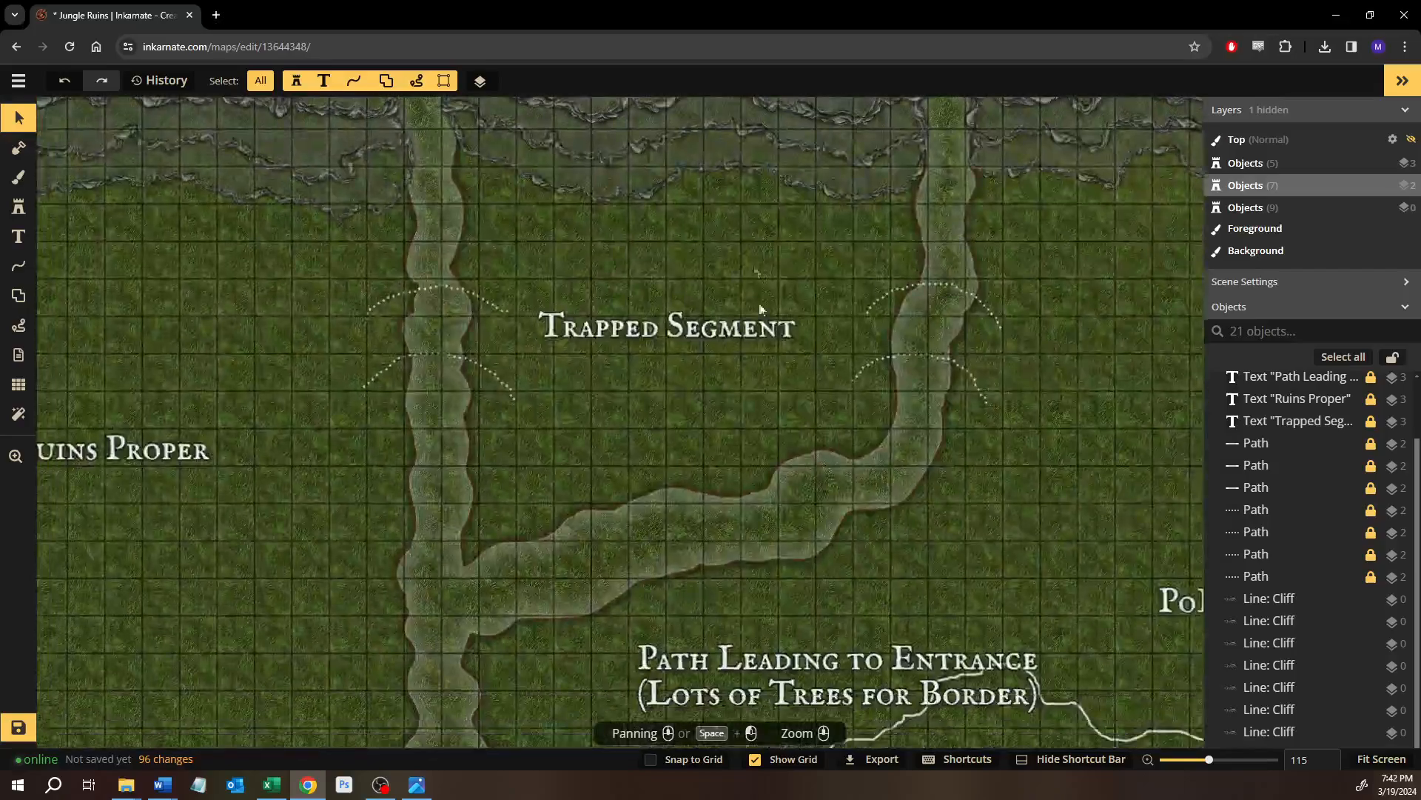
drag(680, 381, 584, 412)
Open the Fantasy Battlemaps 2.0 stamp catalog and locate the Jungle pack.
click(19, 207)
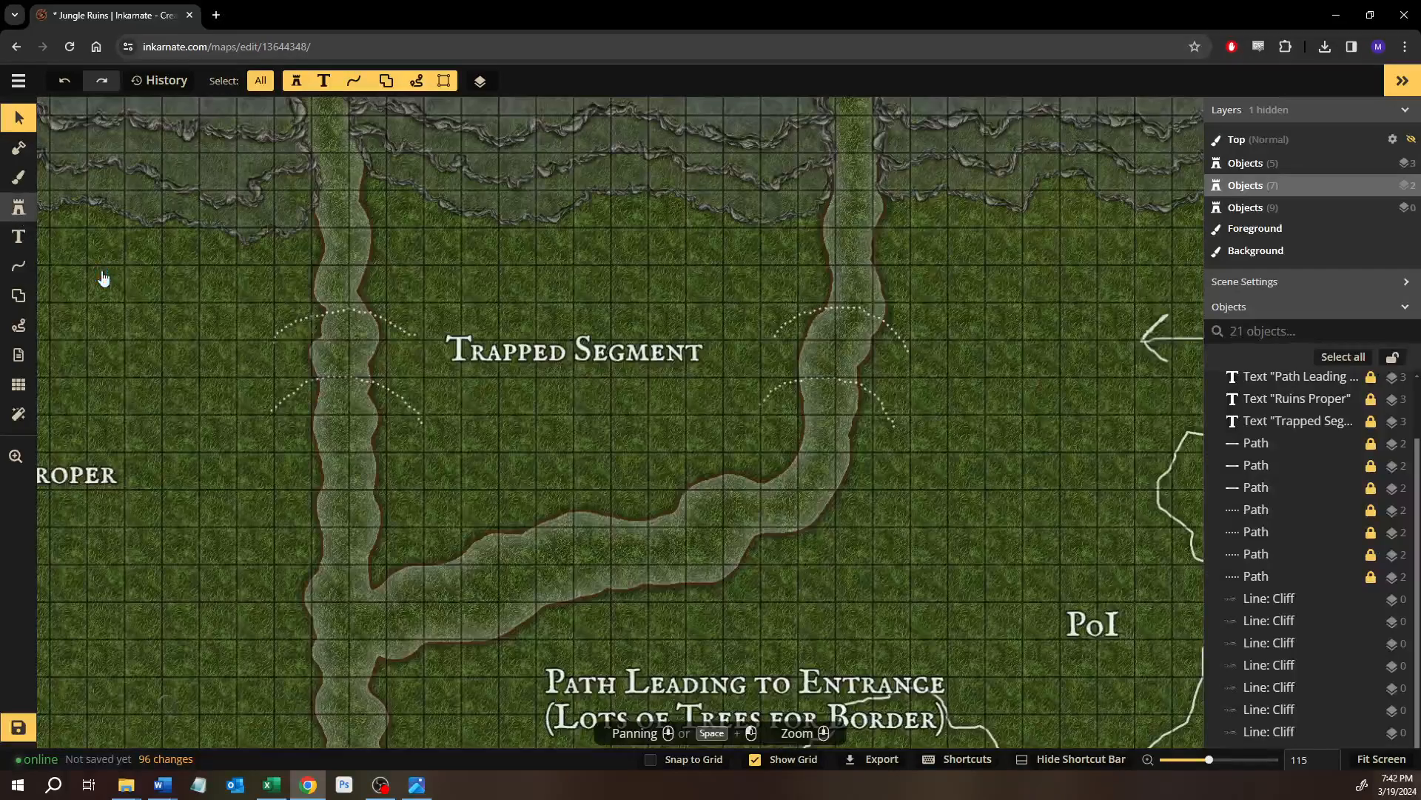
click(83, 232)
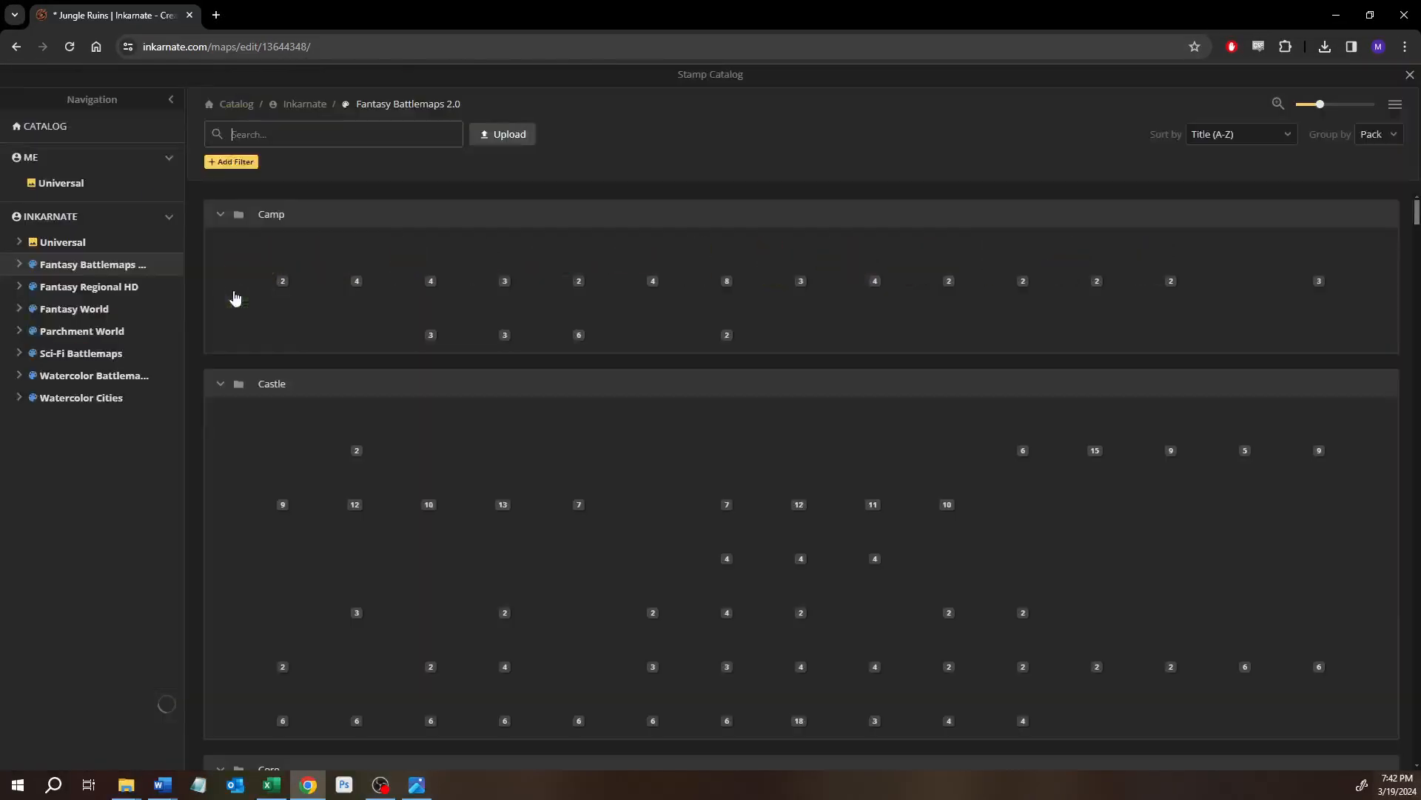
scroll(431, 429, down, 15)
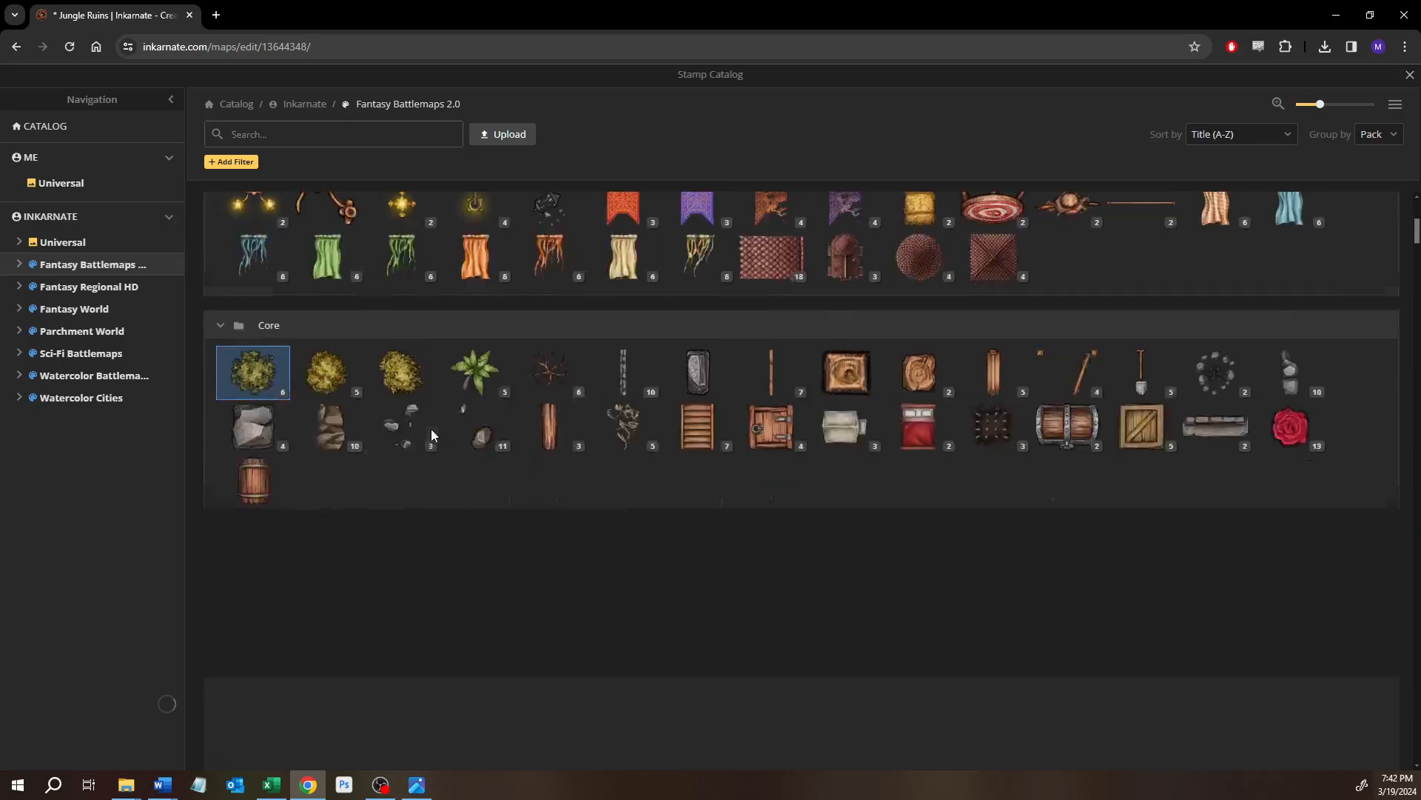
scroll(448, 422, down, 5)
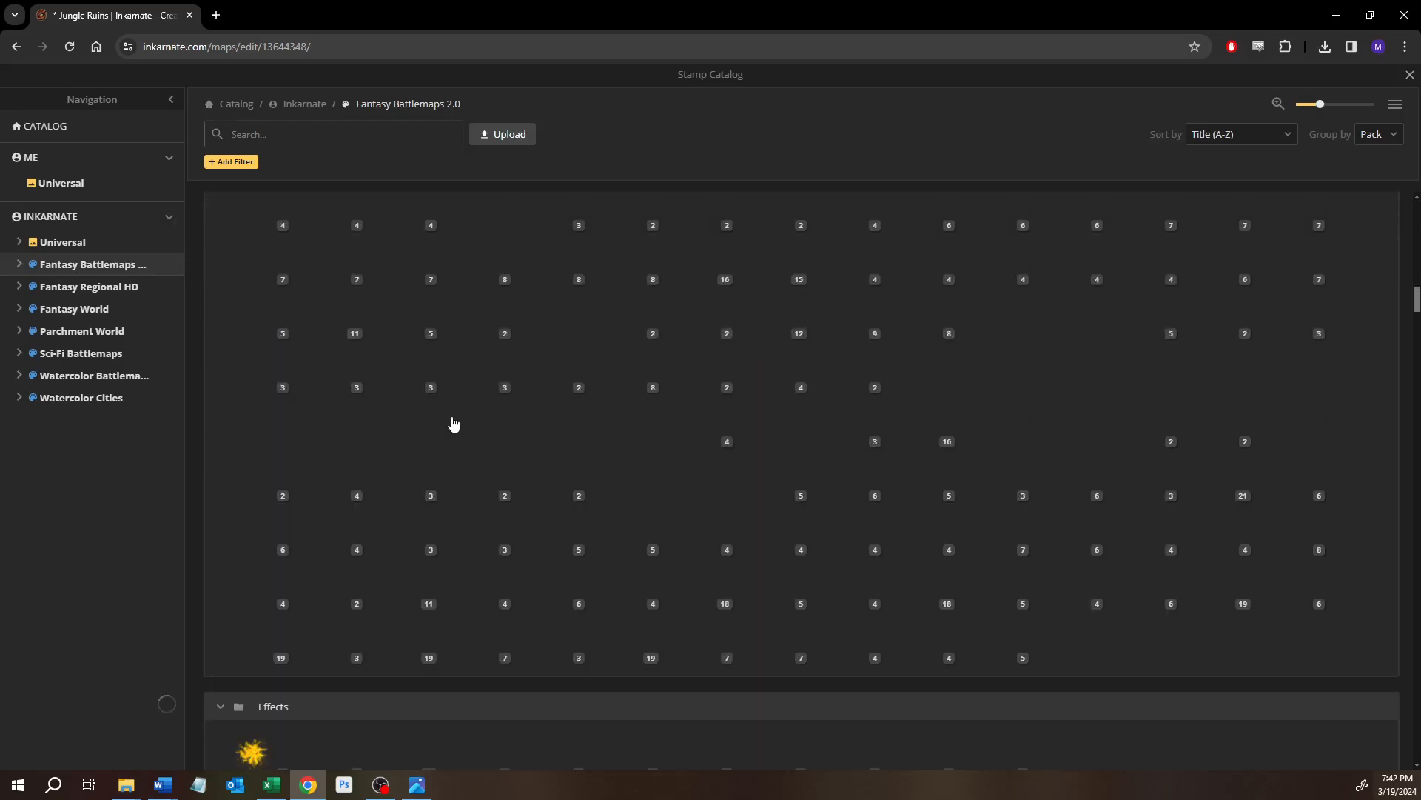
scroll(453, 423, down, 15)
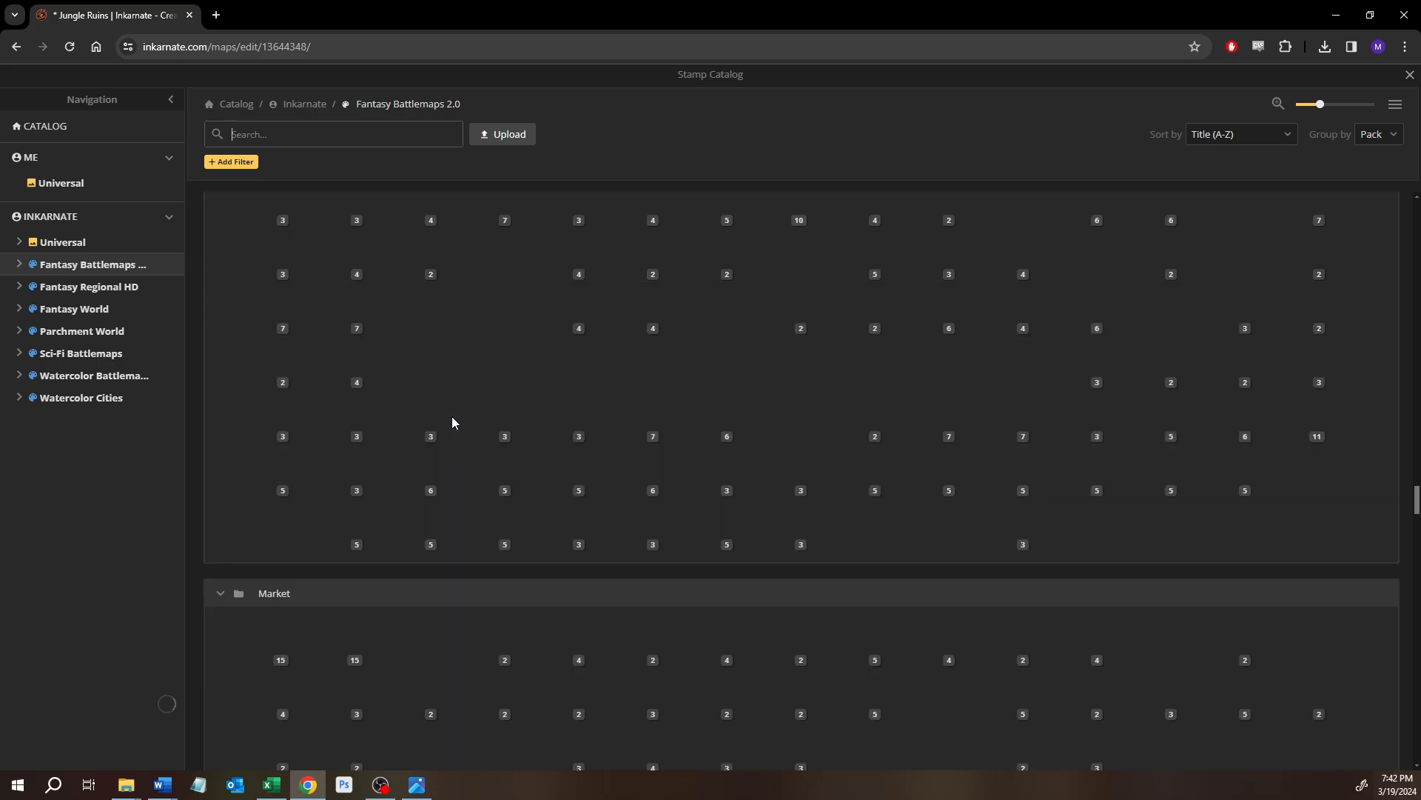
scroll(451, 504, down, 5)
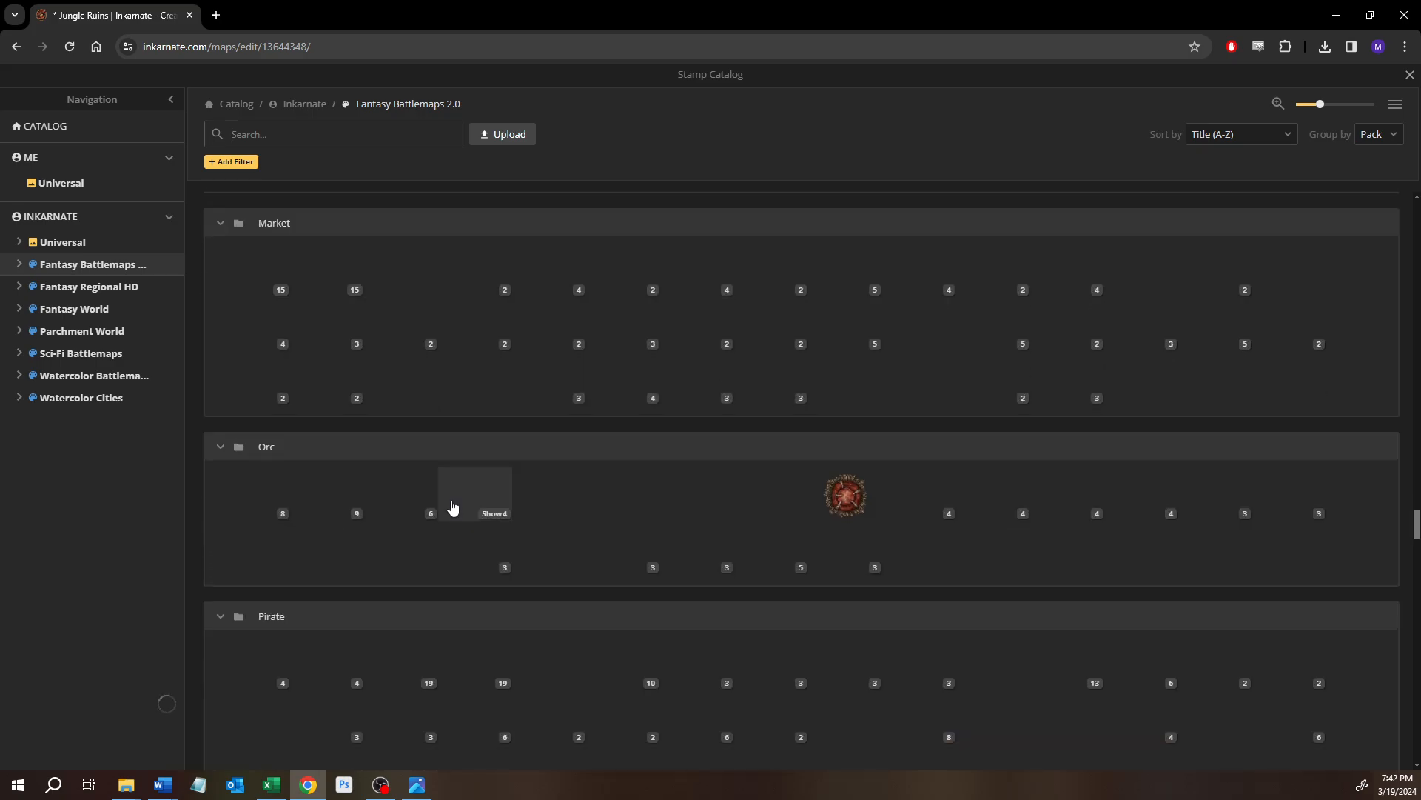
scroll(450, 500, down, 10)
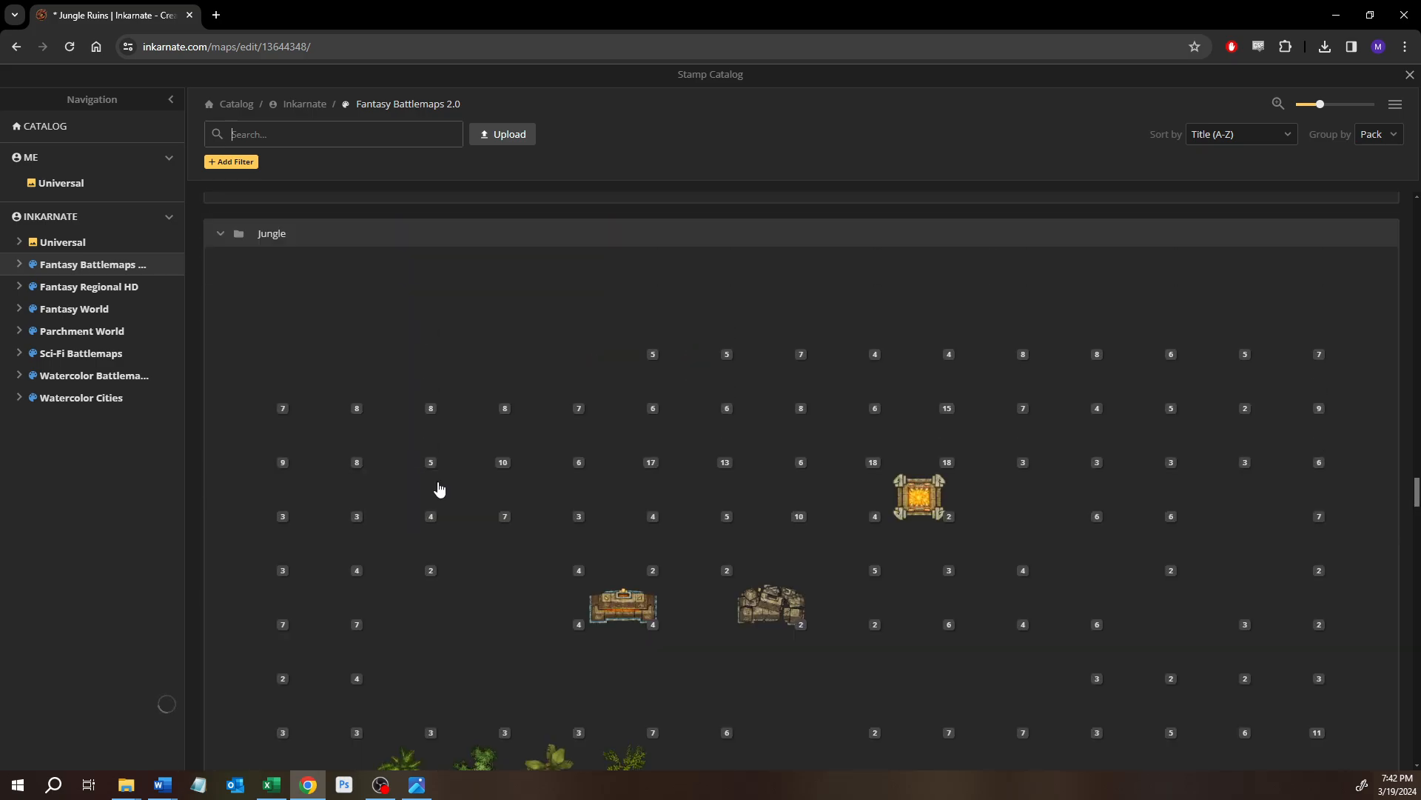
scroll(435, 485, down, 1)
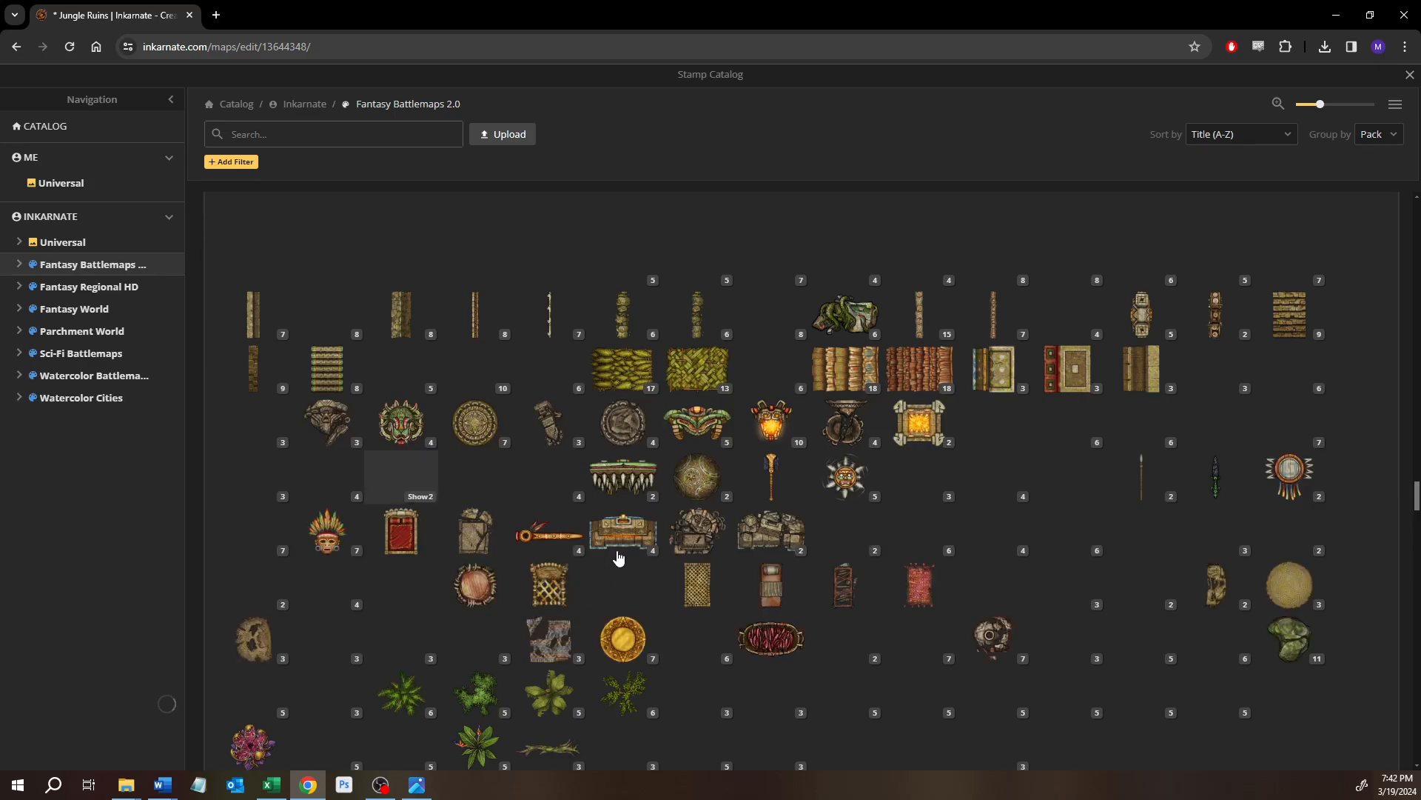
Examine the stamps in the Jungle pack, including the Ritual Masks, Jungle Table and Temple Stairs.
mouse_move(616, 548)
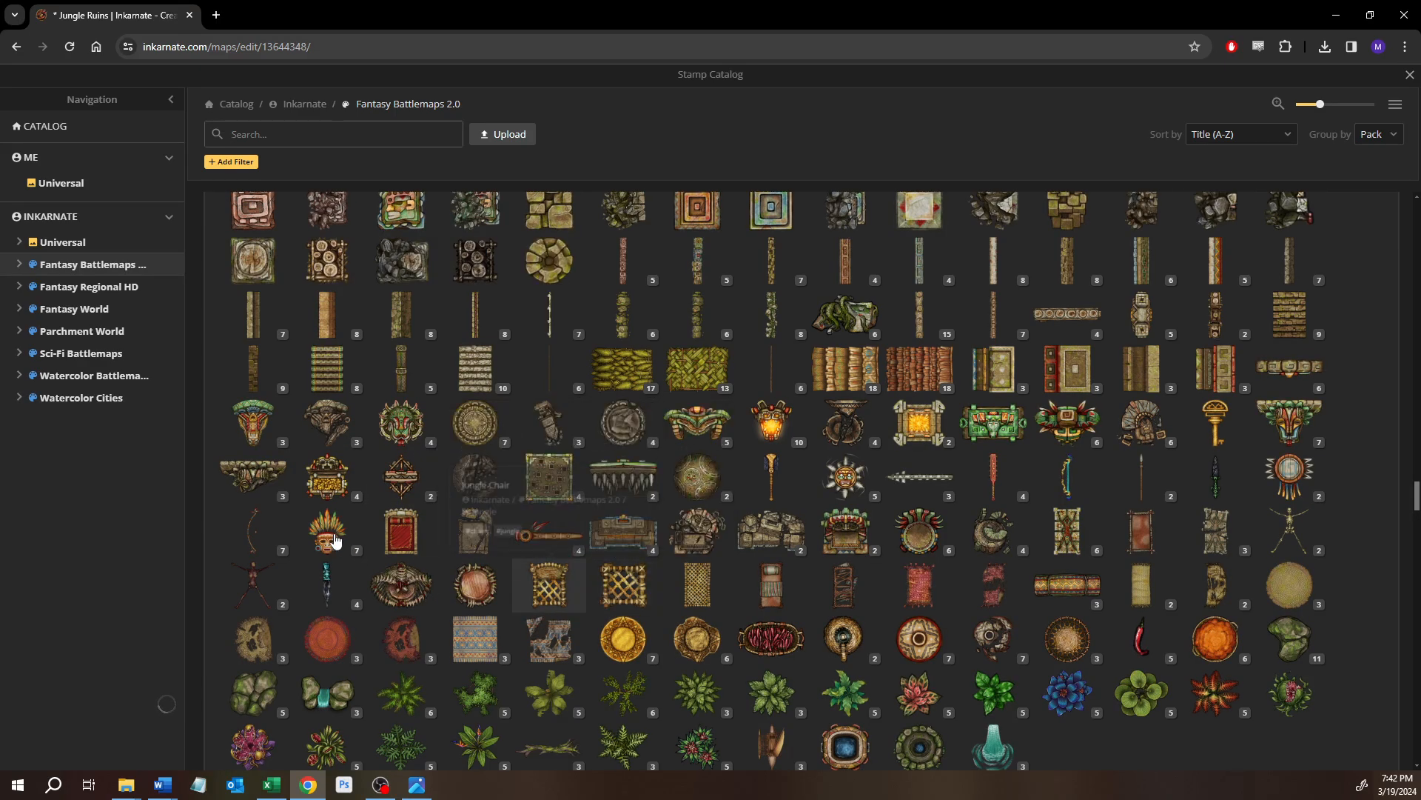
mouse_move(329, 538)
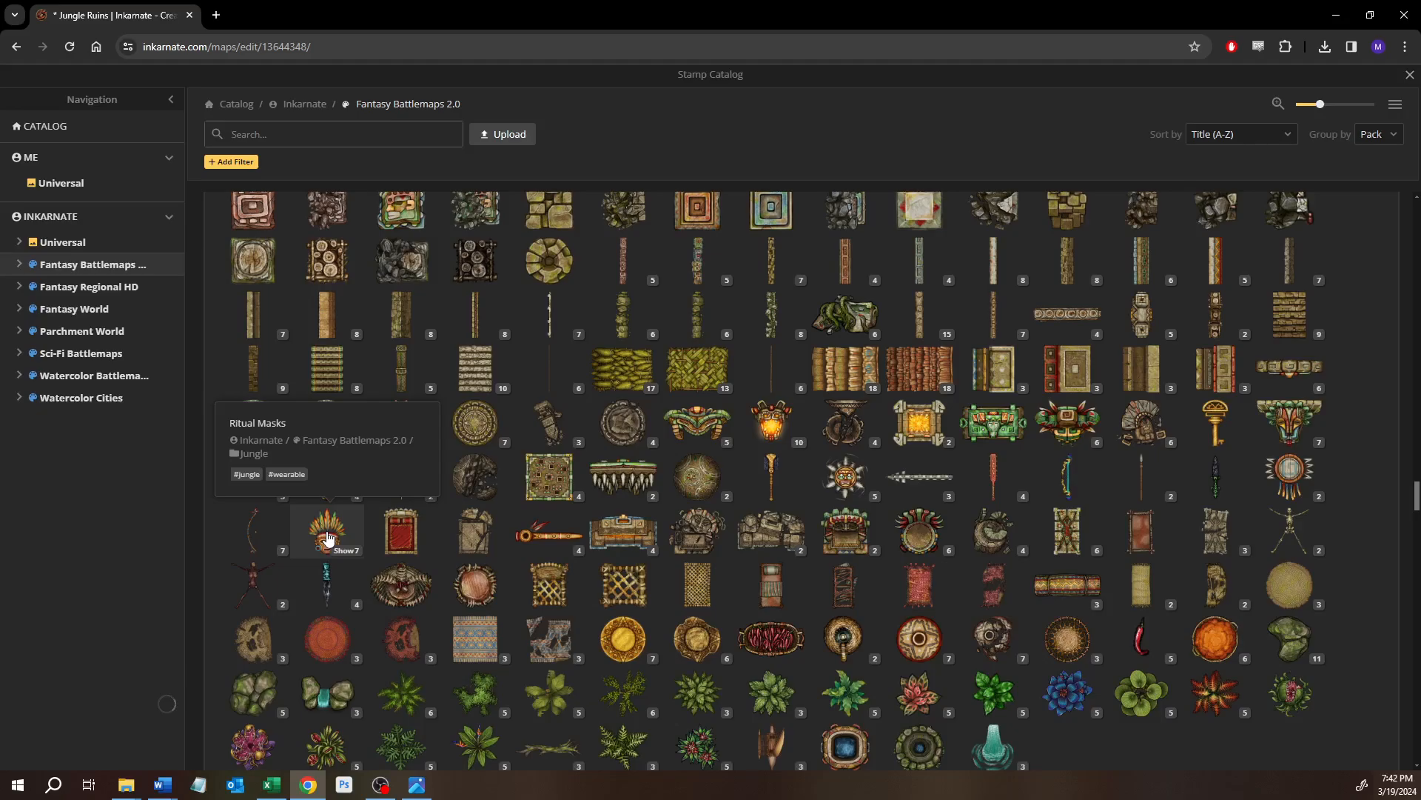
mouse_move(1002, 438)
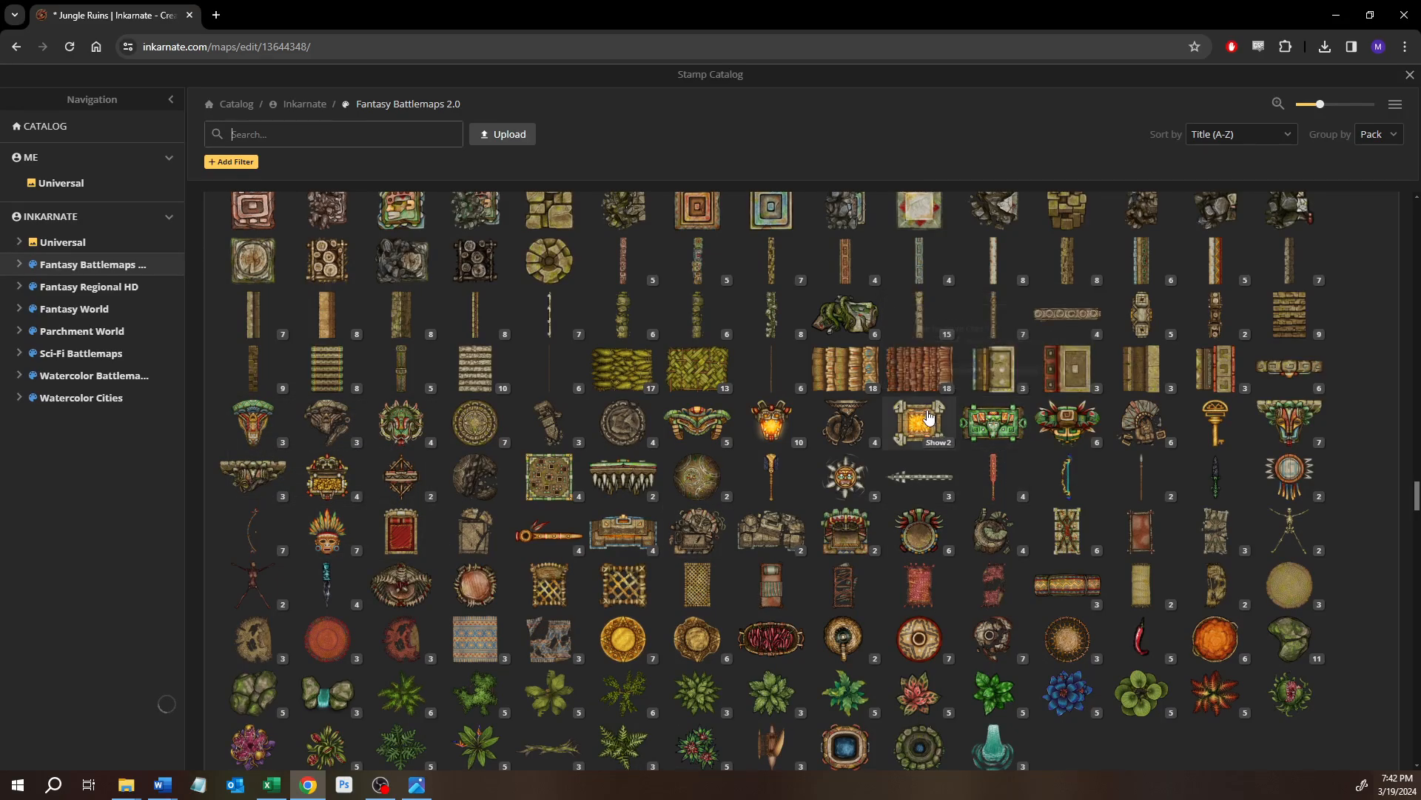
mouse_move(930, 417)
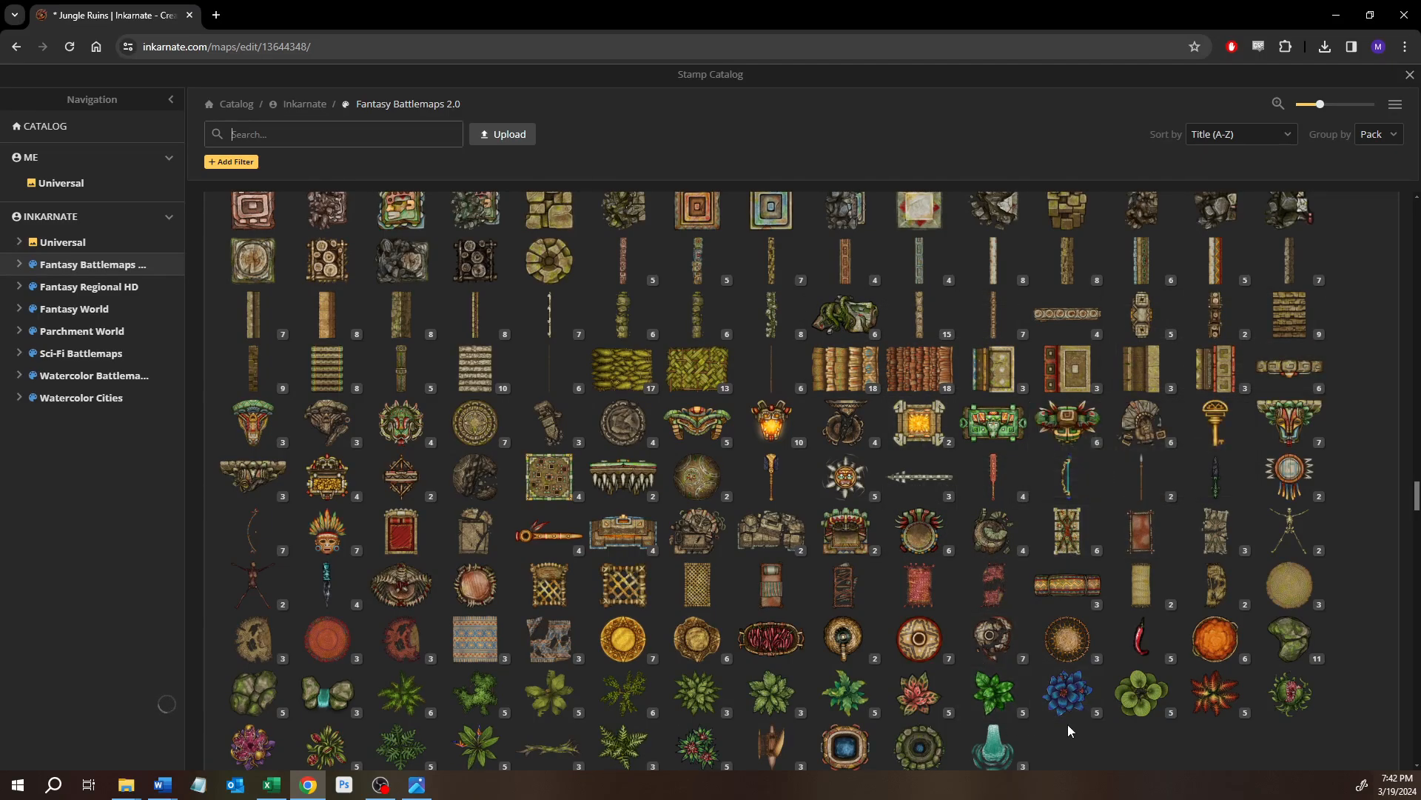
mouse_move(1056, 724)
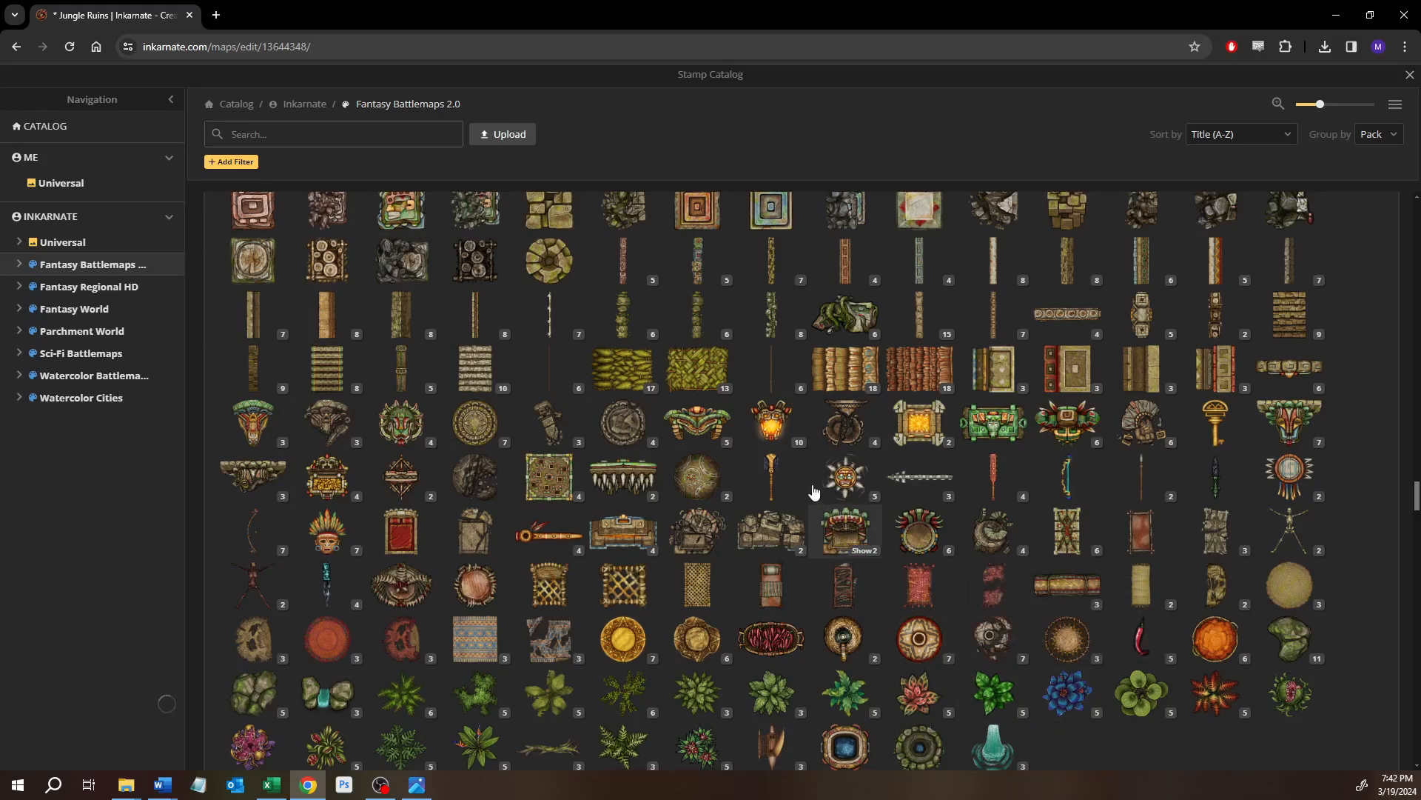
mouse_move(709, 602)
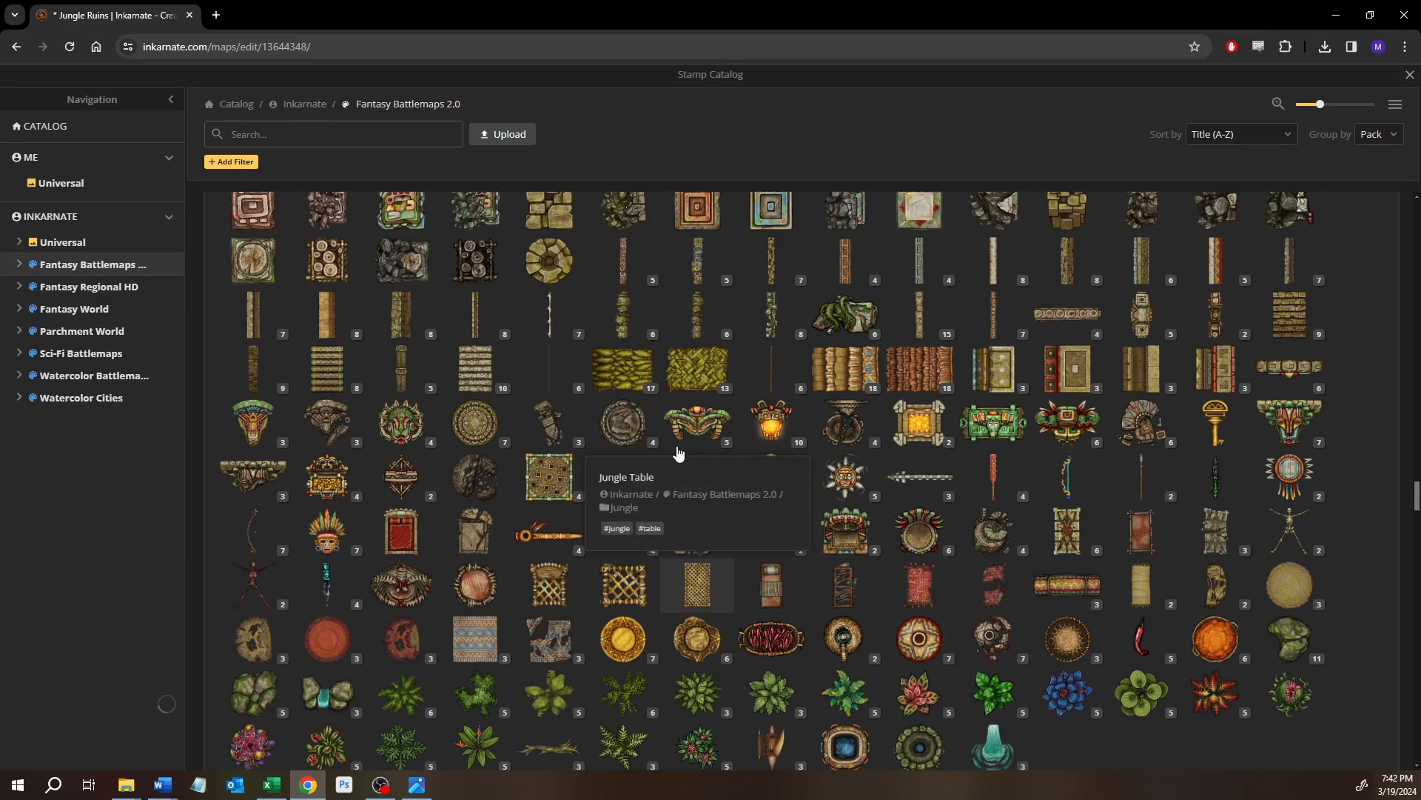
scroll(677, 455, up, 1)
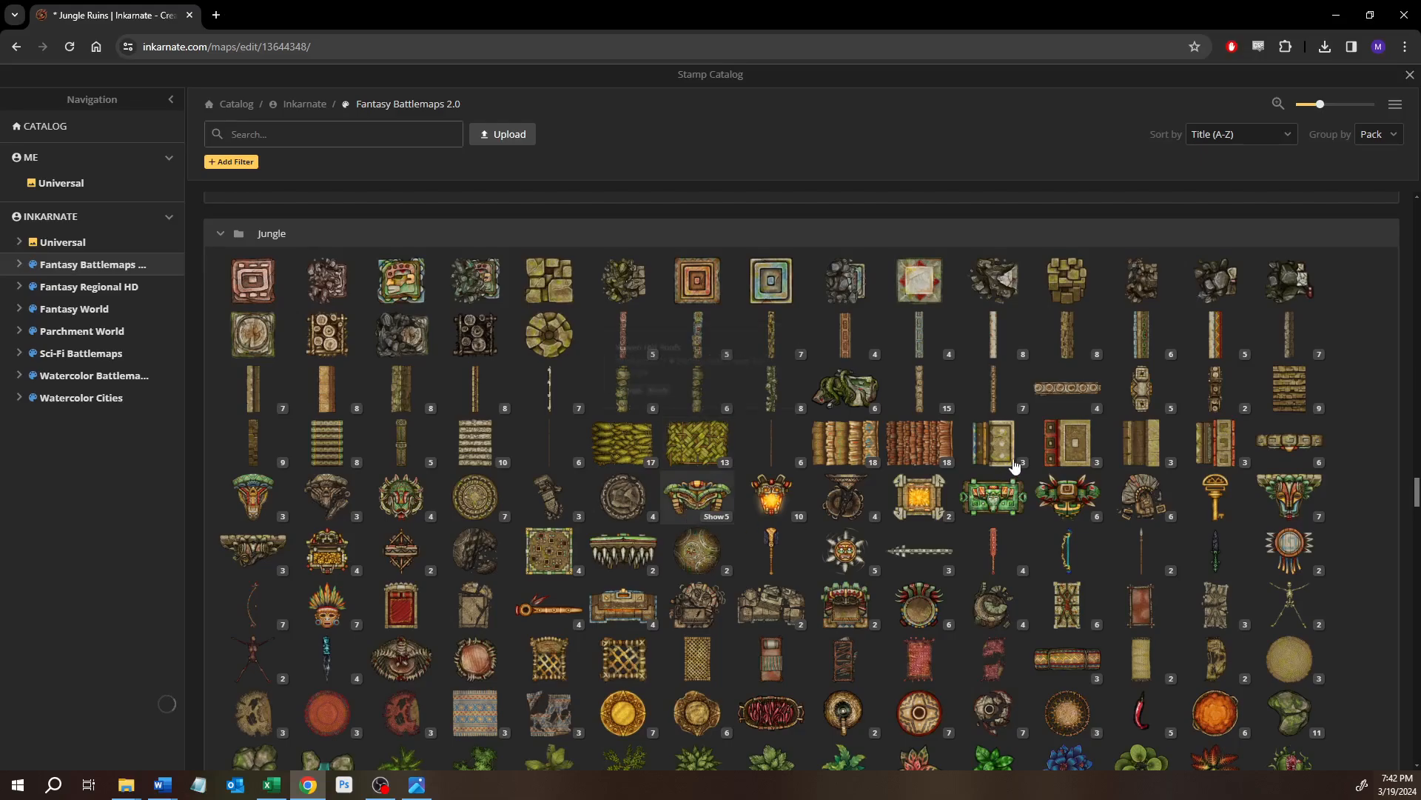
mouse_move(1297, 396)
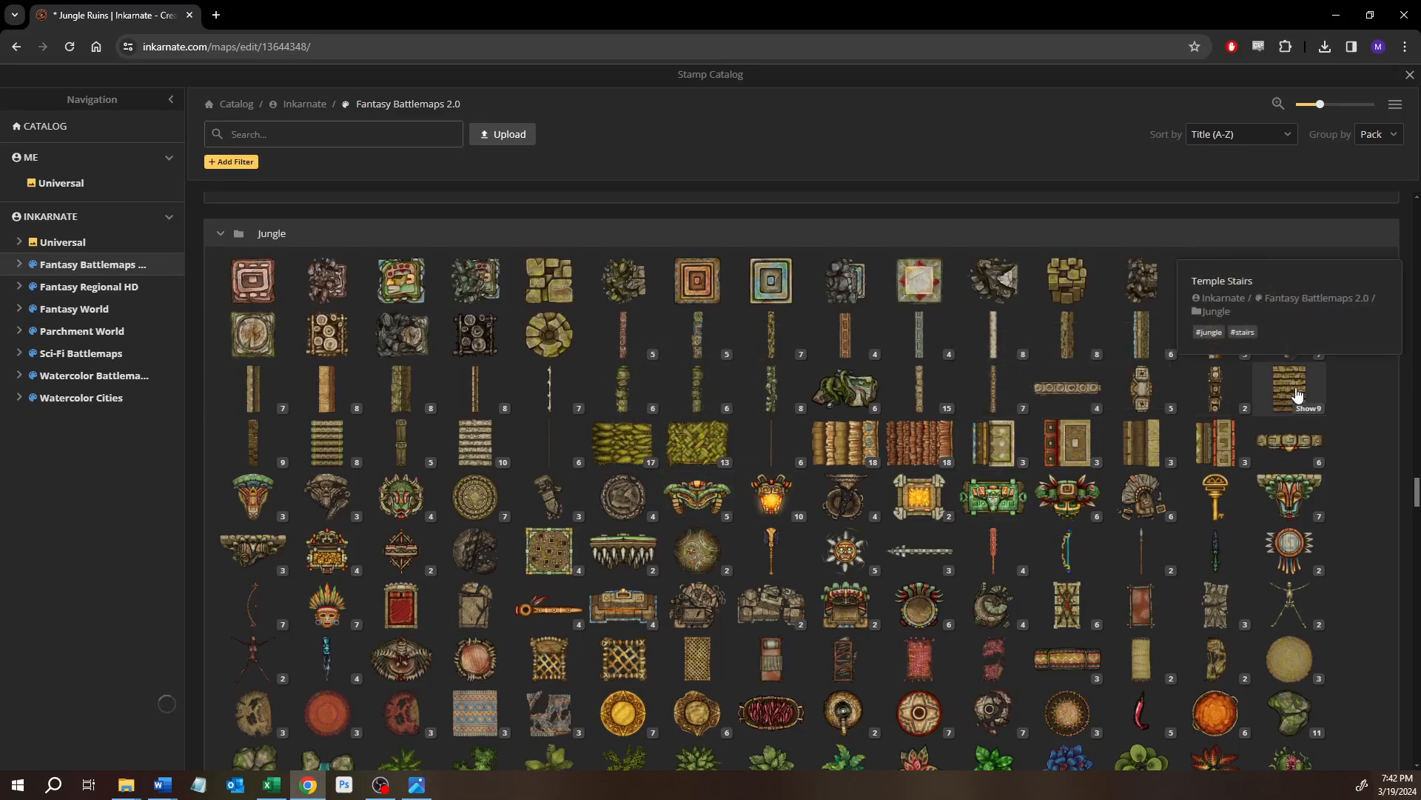
mouse_move(1074, 289)
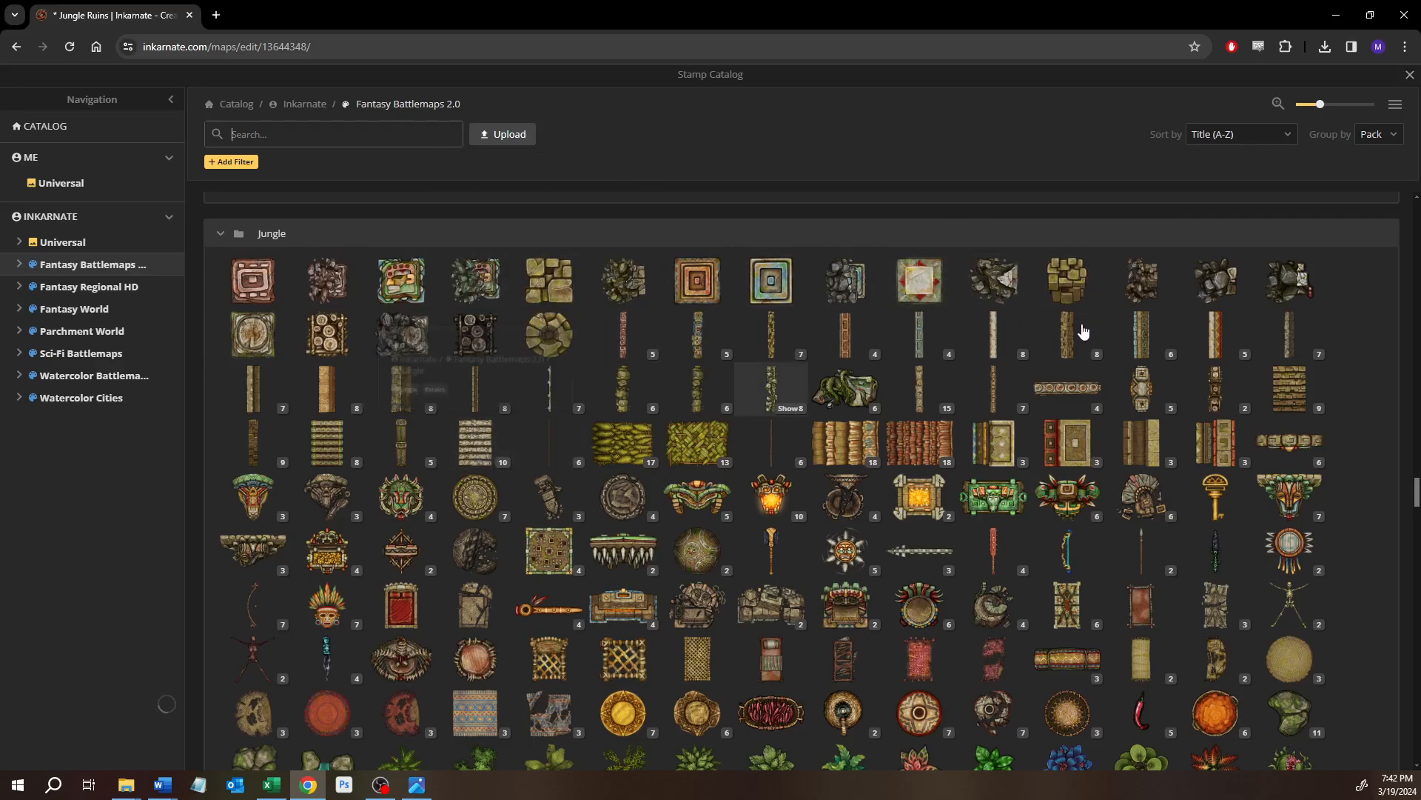
mouse_move(1081, 332)
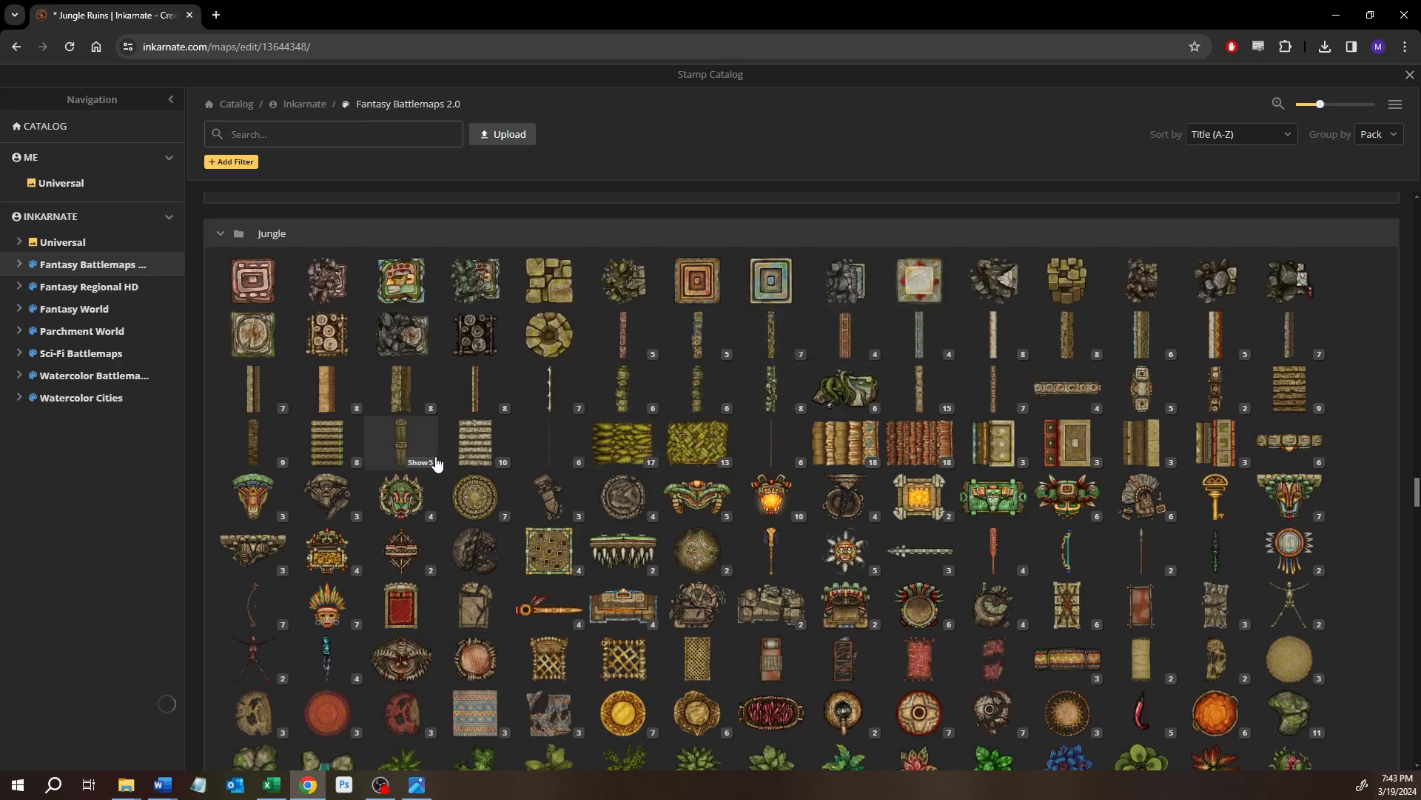
mouse_move(450, 458)
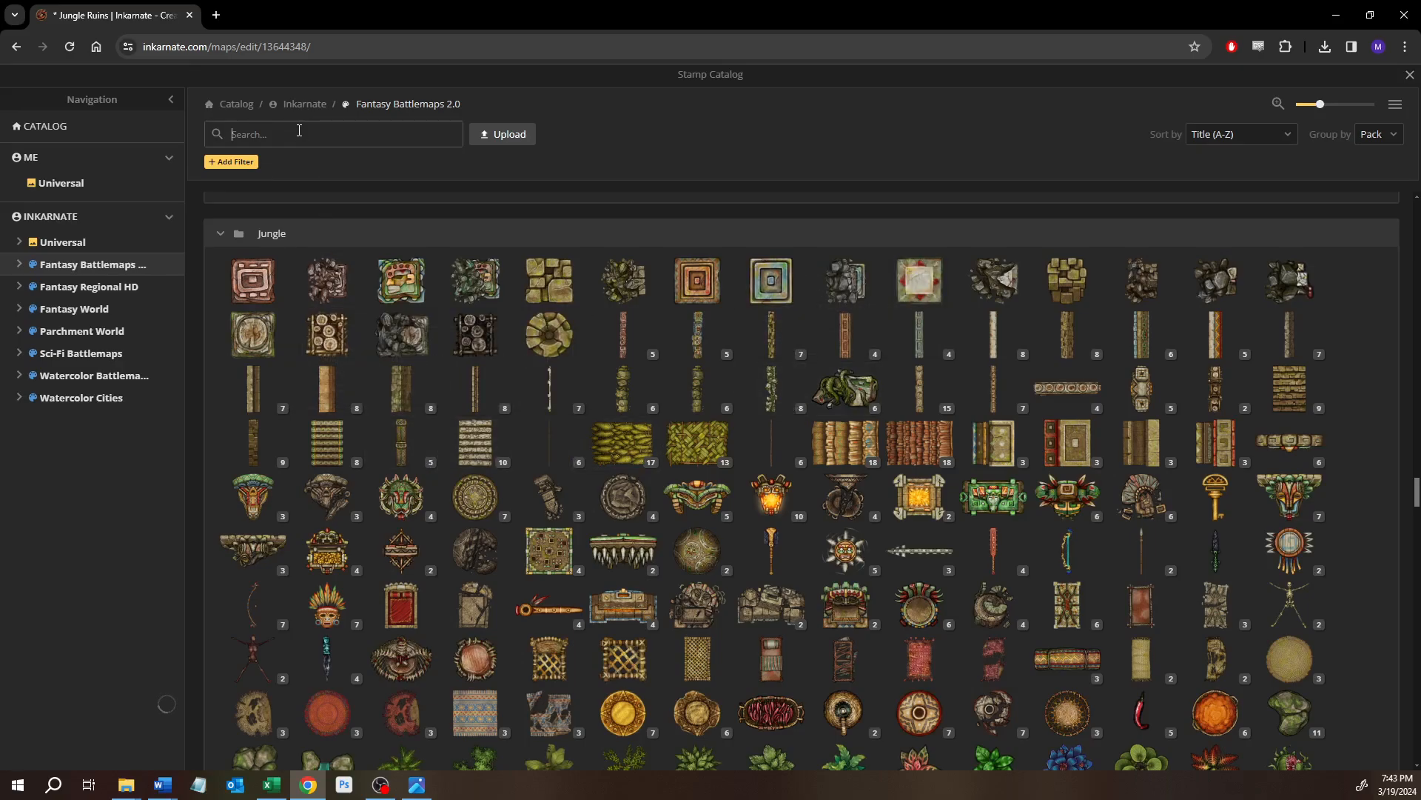
Search the stamp catalog for "bridge", review the matching stamps in each pack, and clear the search.
text(bre)
key(BackSpace)
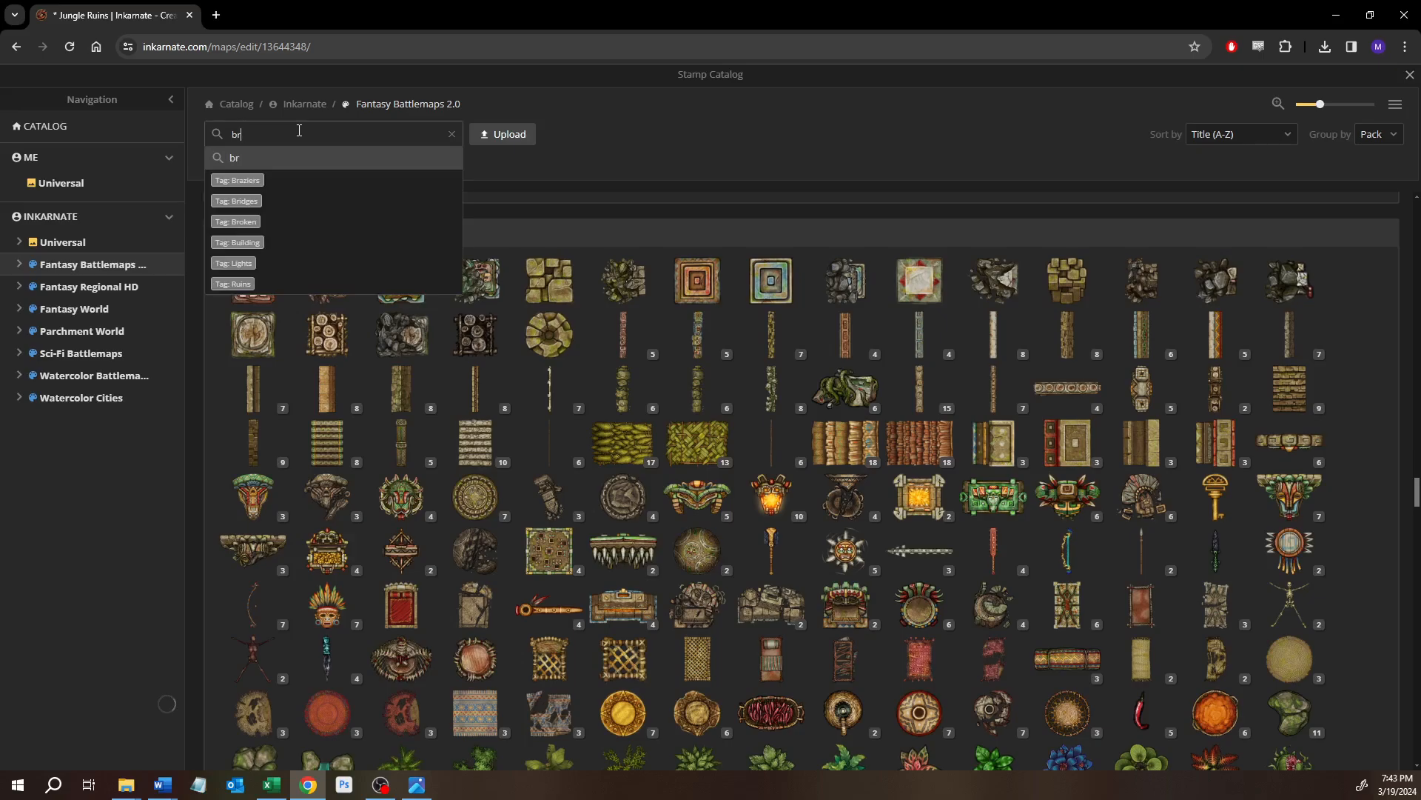
text(idge)
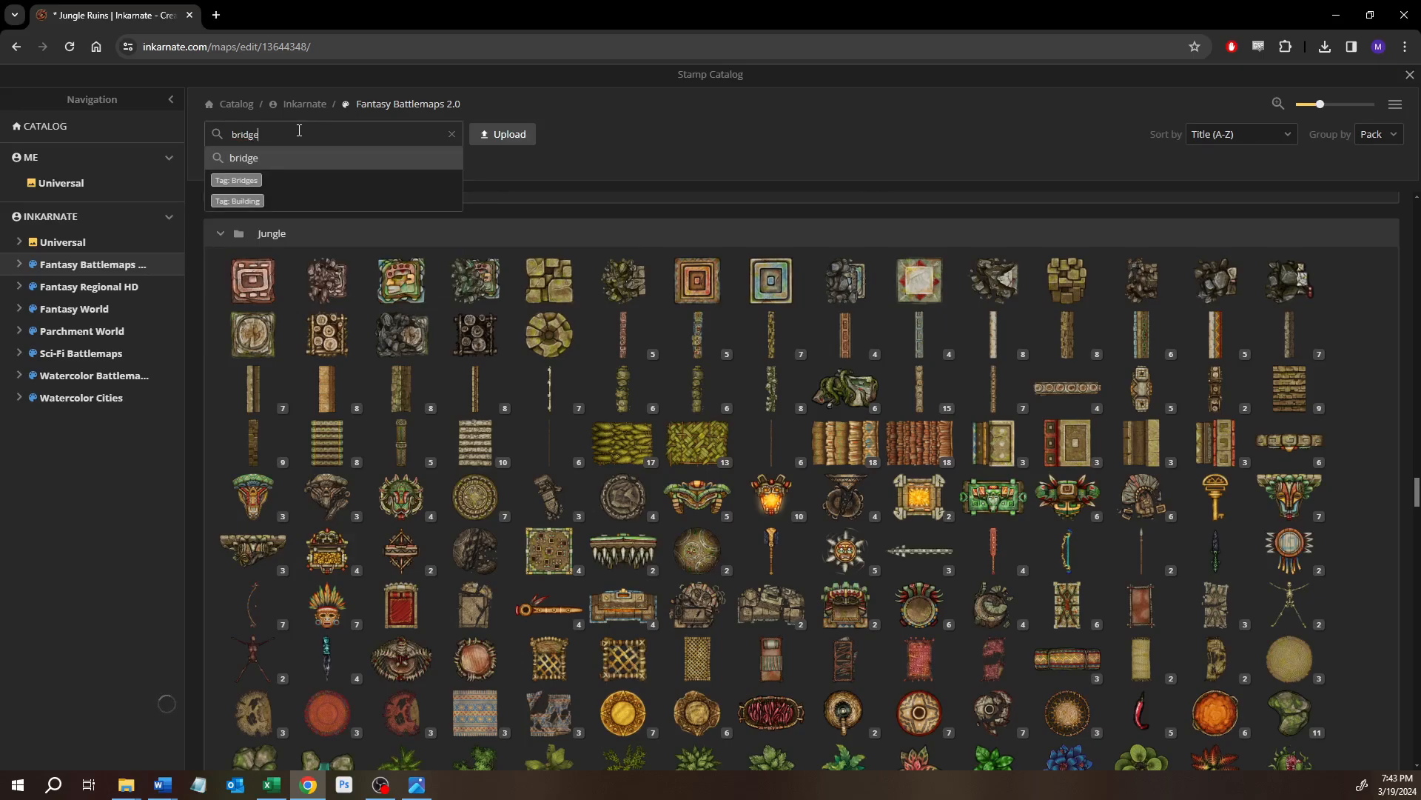
key(Return)
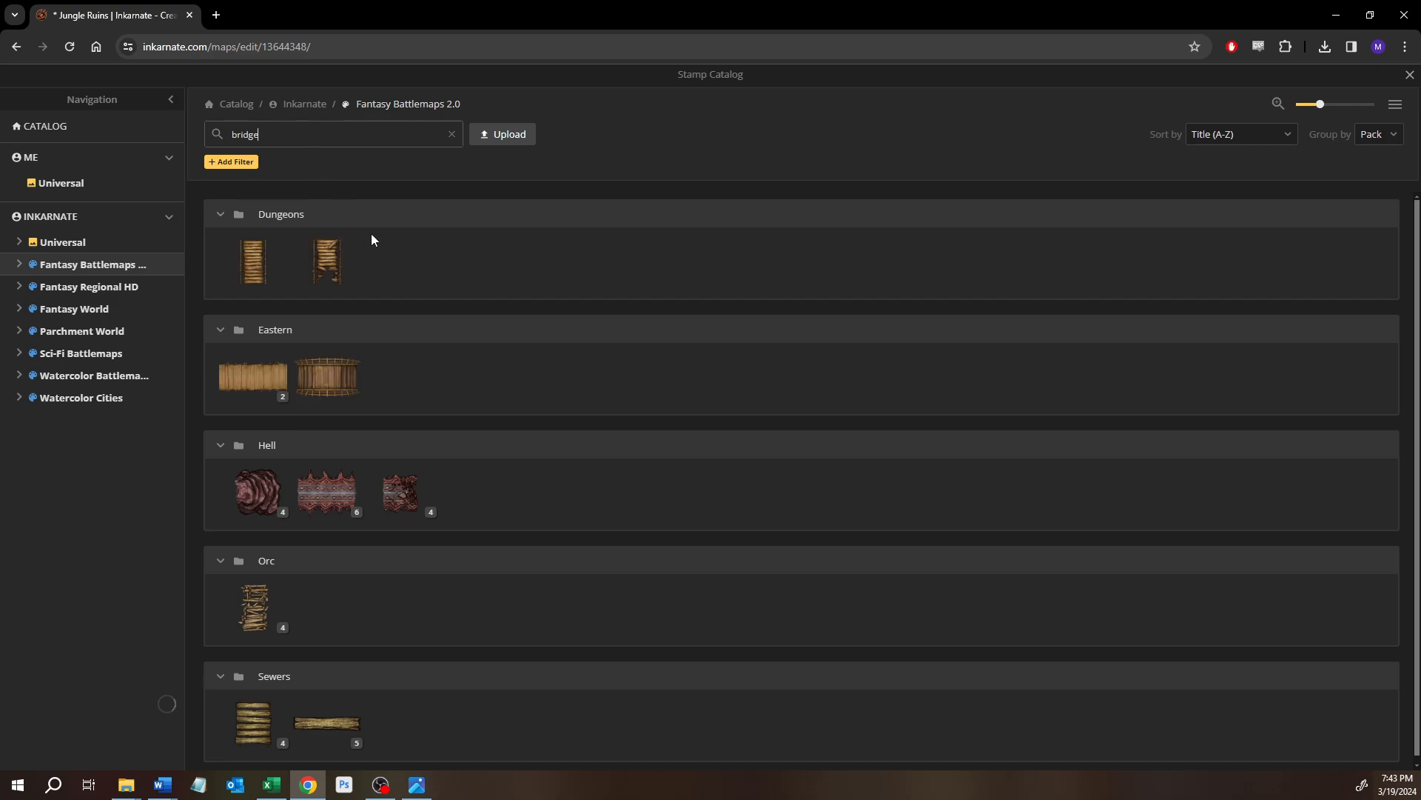
scroll(449, 474, down, 1)
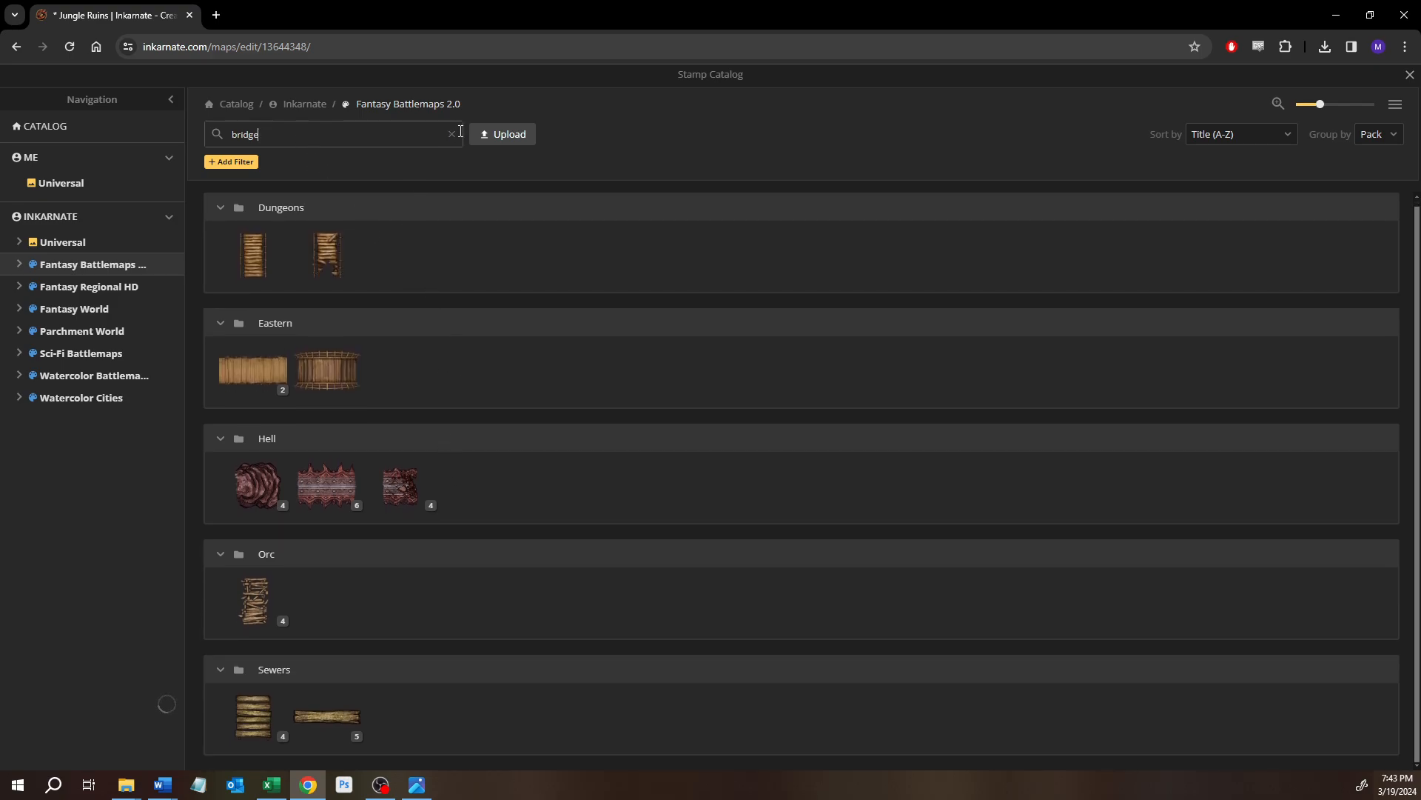
key(Escape)
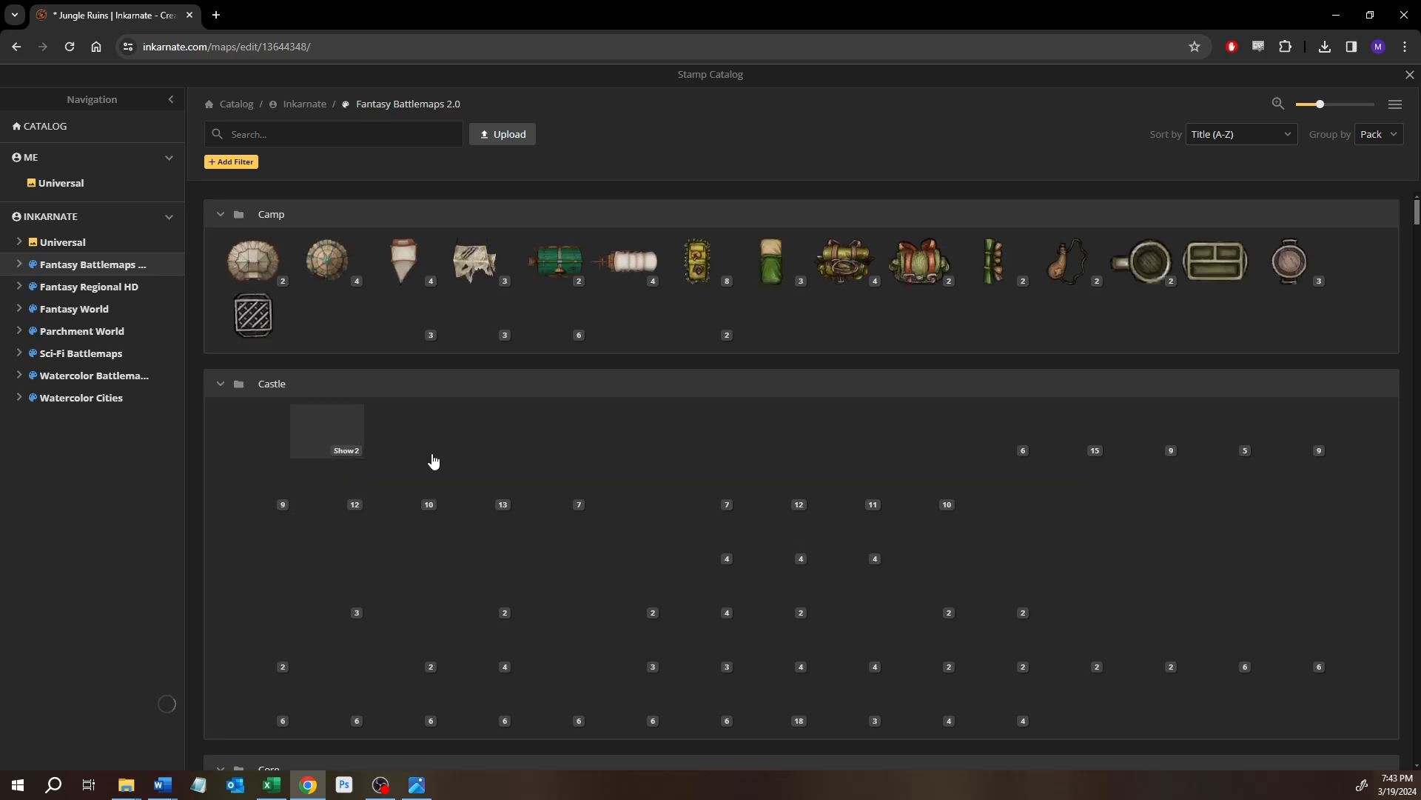
Return to the Jungle pack and choose the ornate stone stairs with coloured side borders as the stamp for the Trapped Segment area.
scroll(706, 510, down, 20)
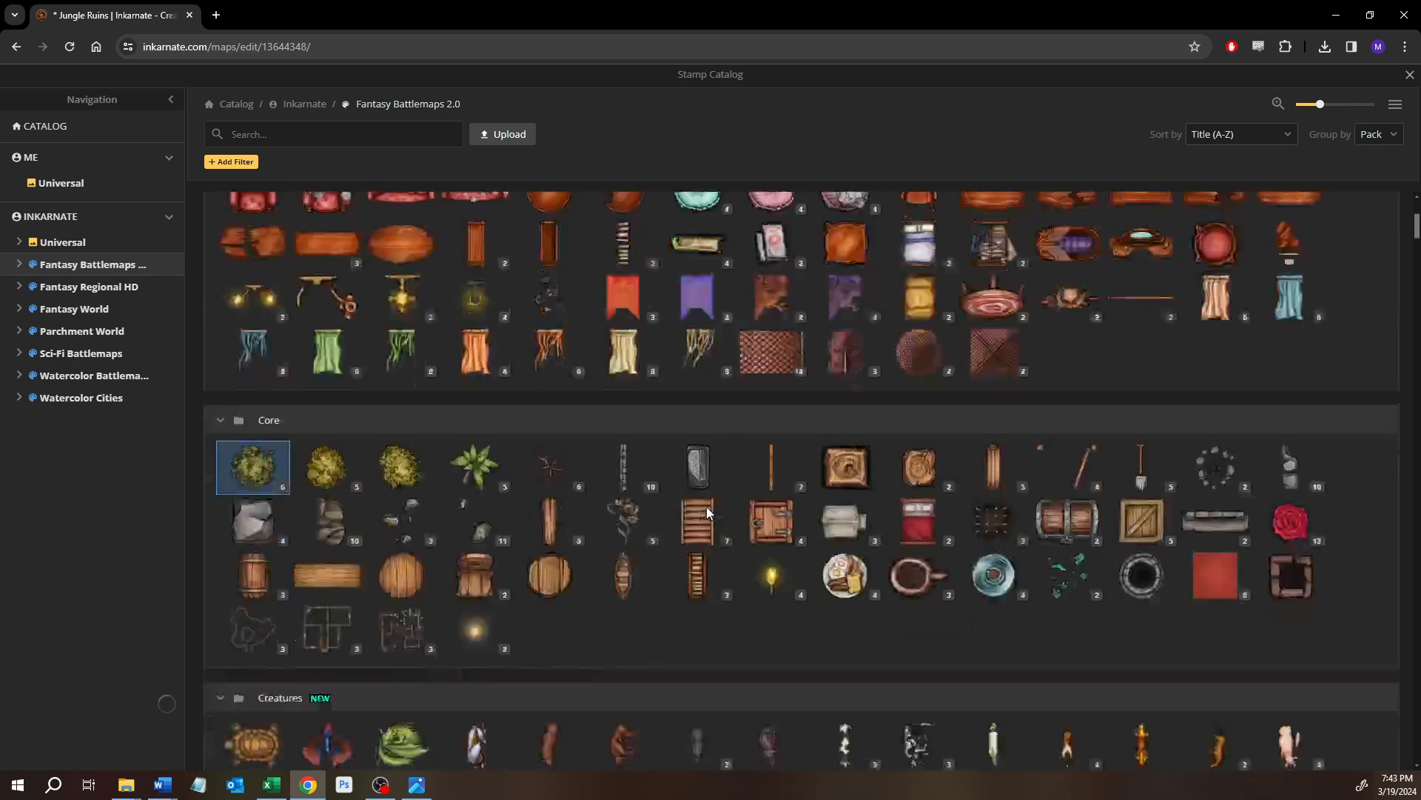
scroll(706, 511, down, 12)
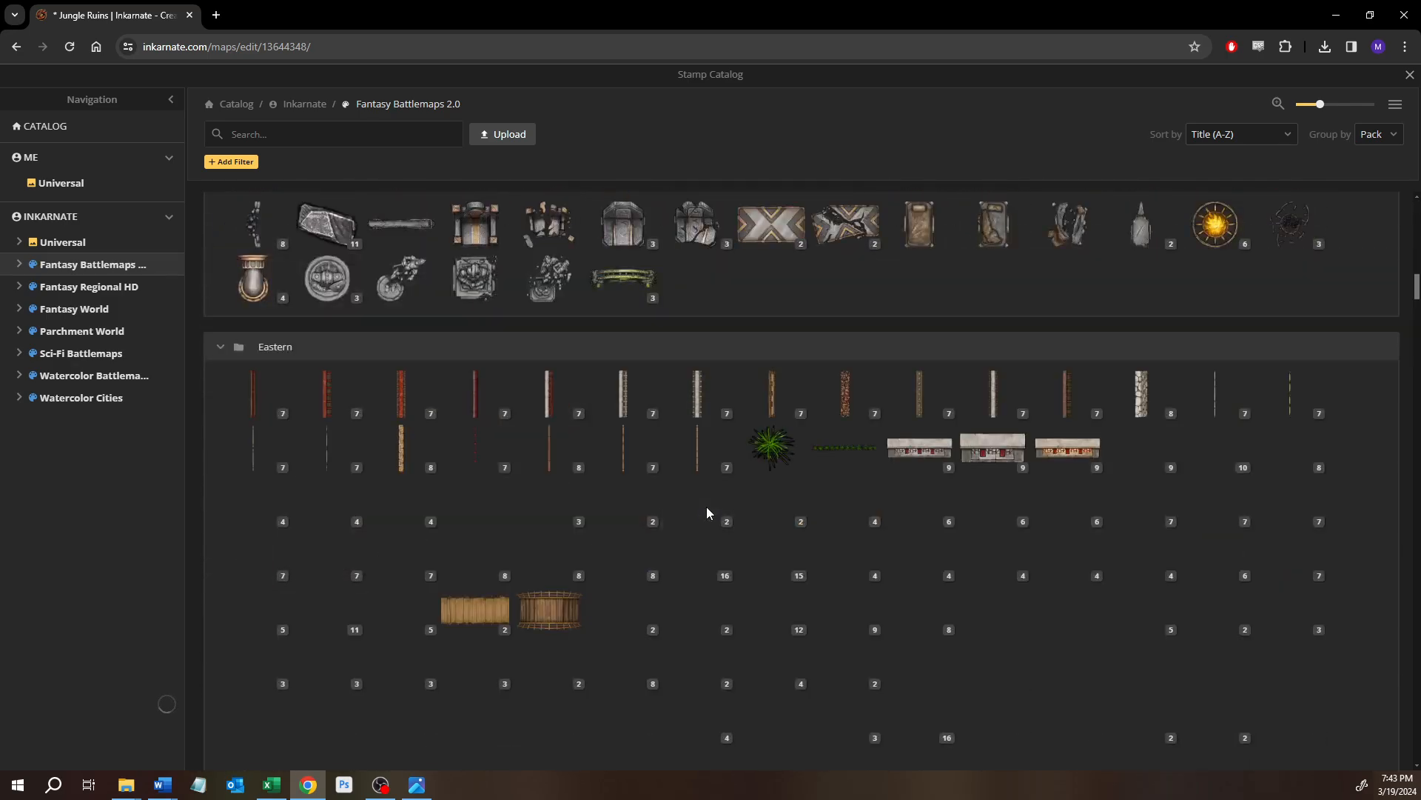
scroll(707, 513, down, 20)
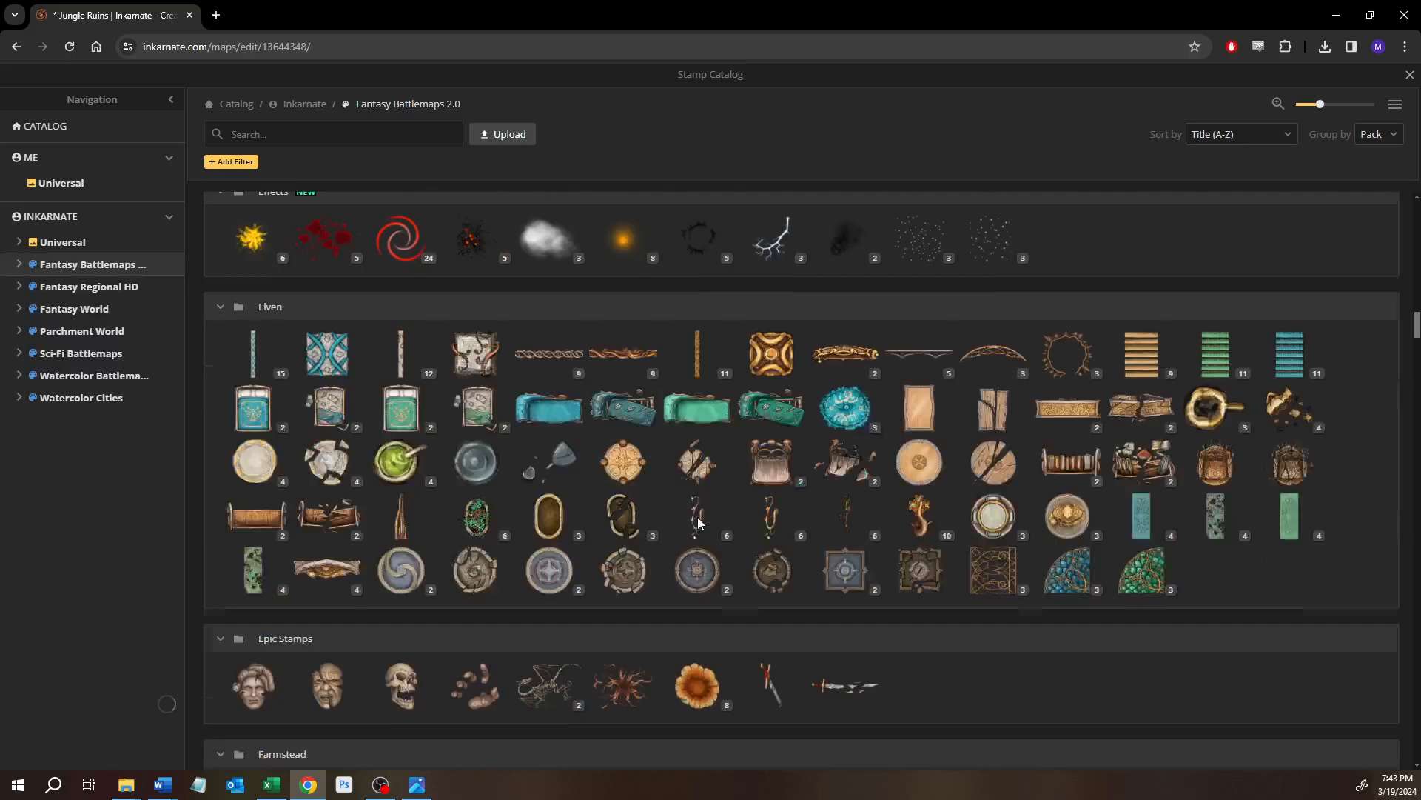
scroll(697, 522, down, 15)
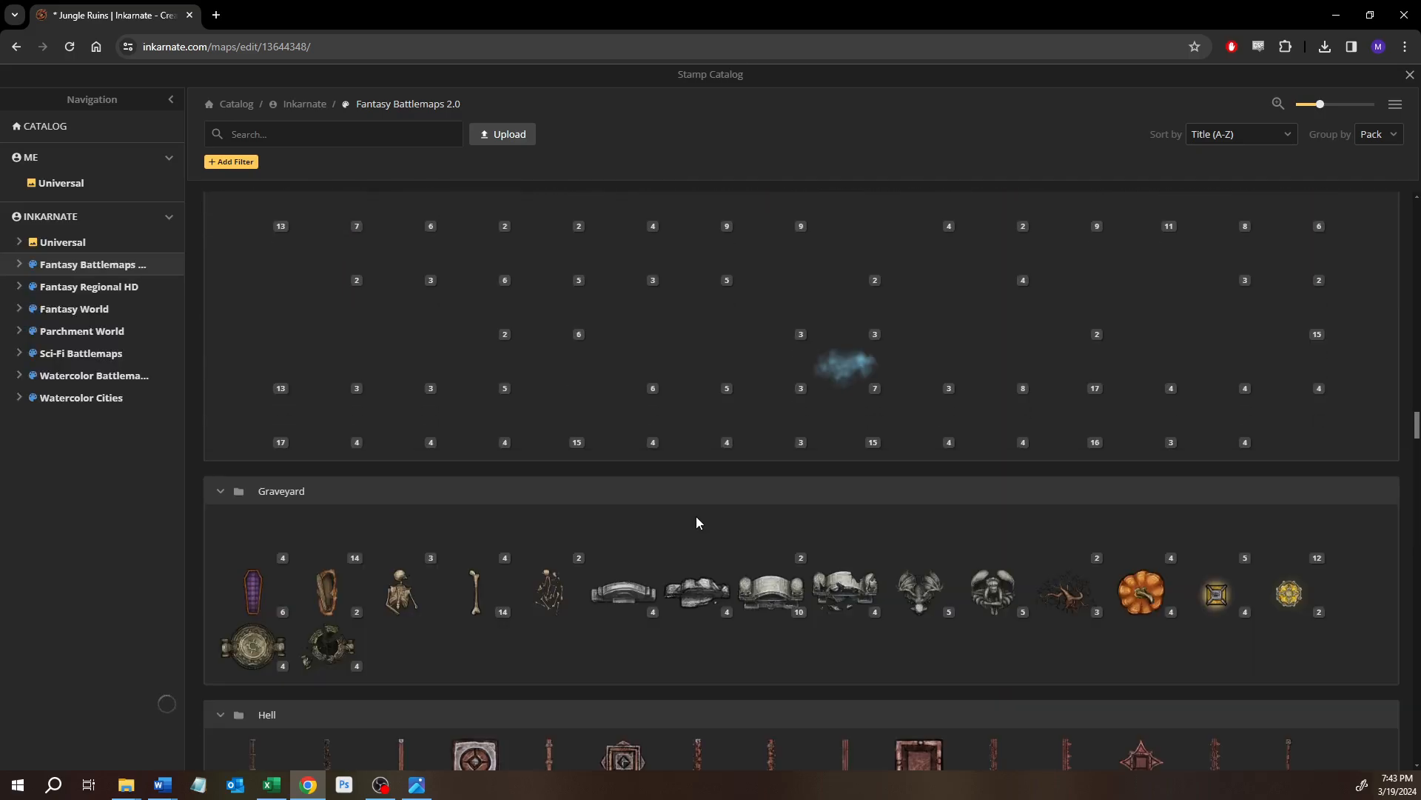
scroll(697, 524, down, 20)
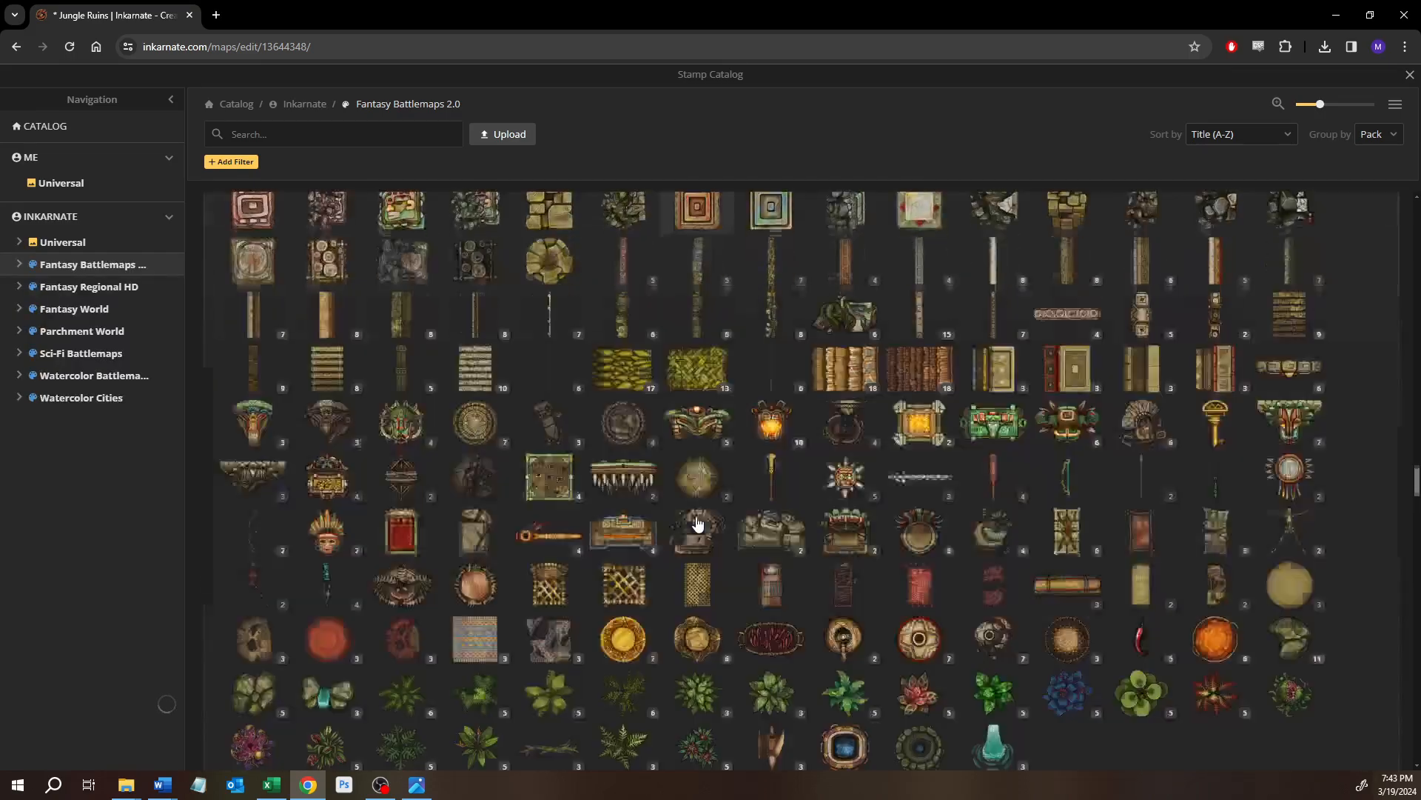
scroll(644, 474, up, 5)
scroll(399, 556, down, 1)
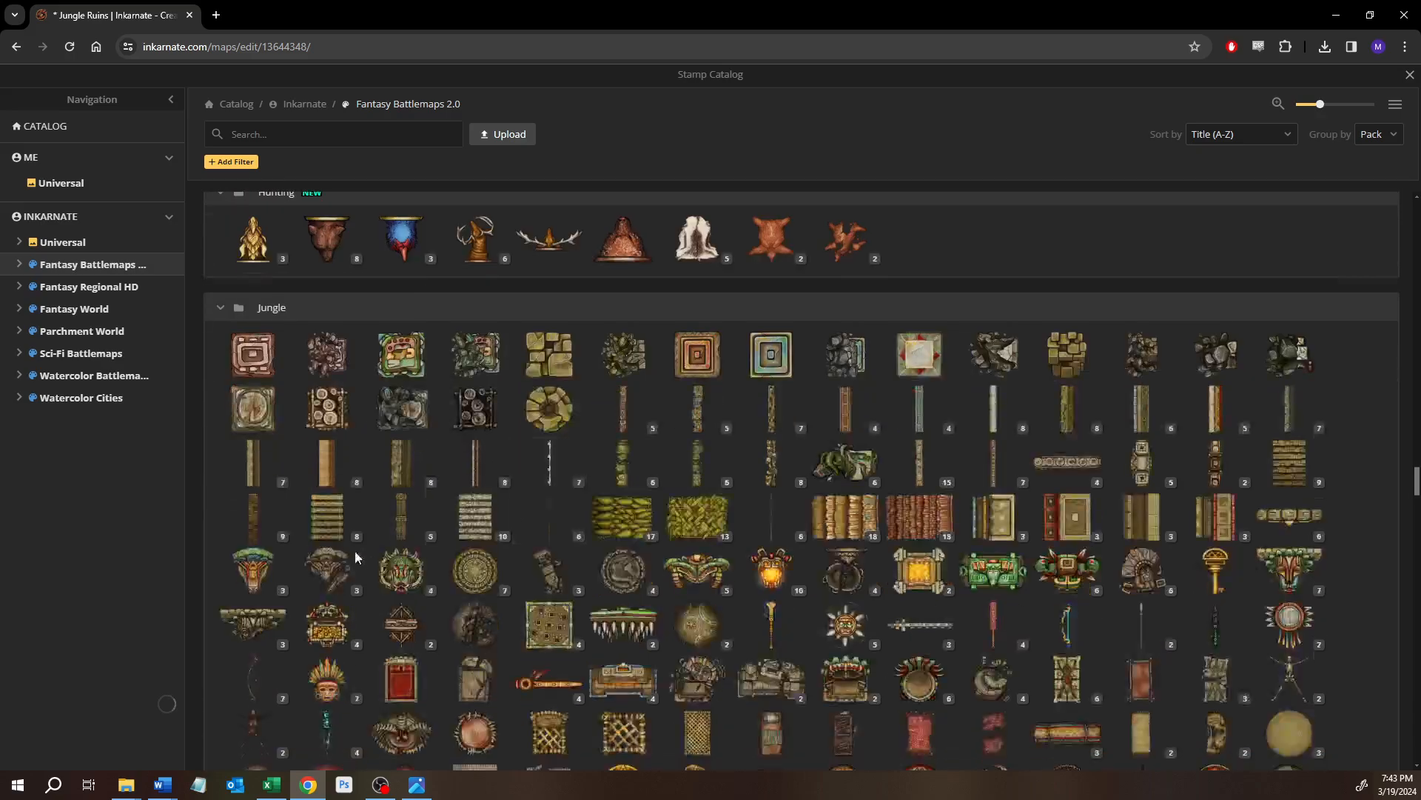
click(329, 515)
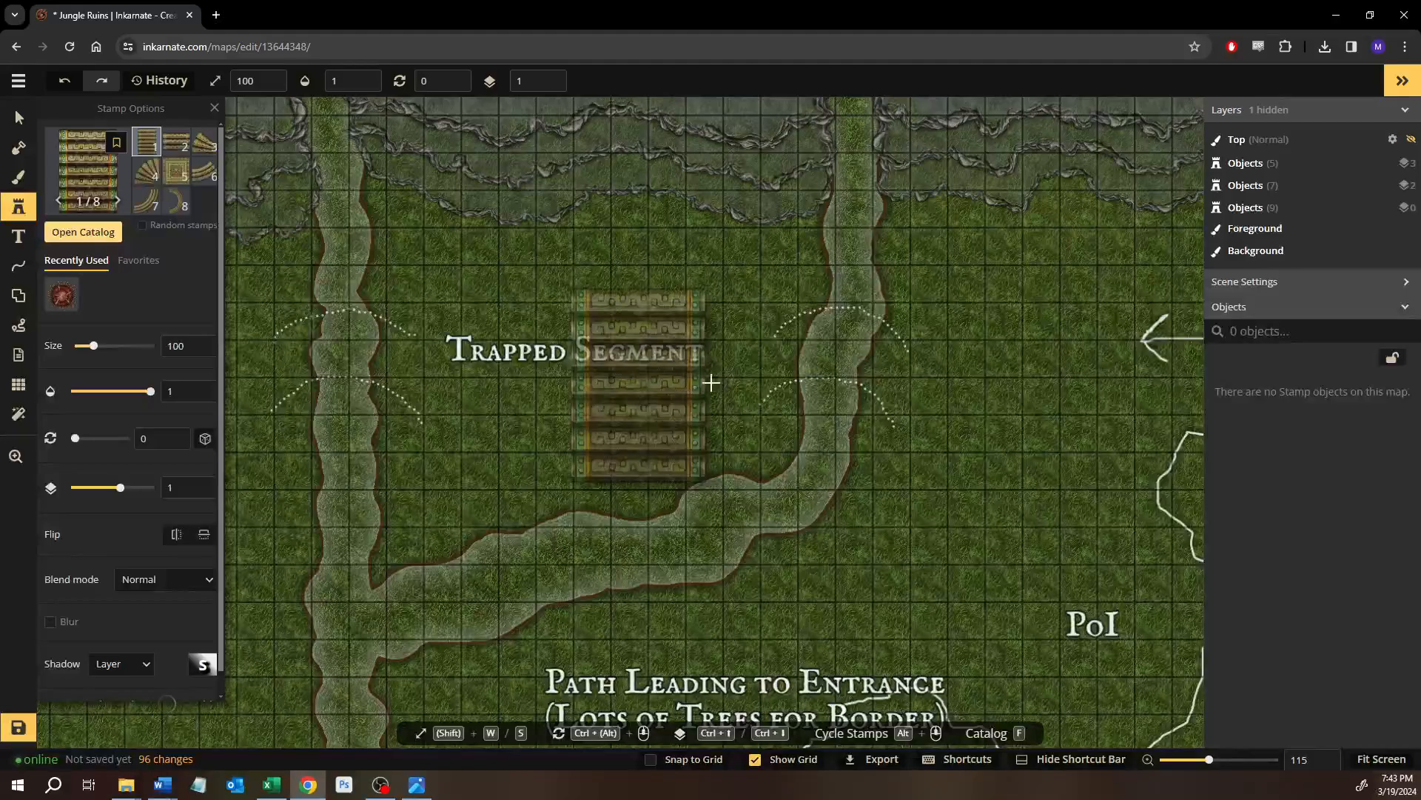
scroll(757, 367, up, 5)
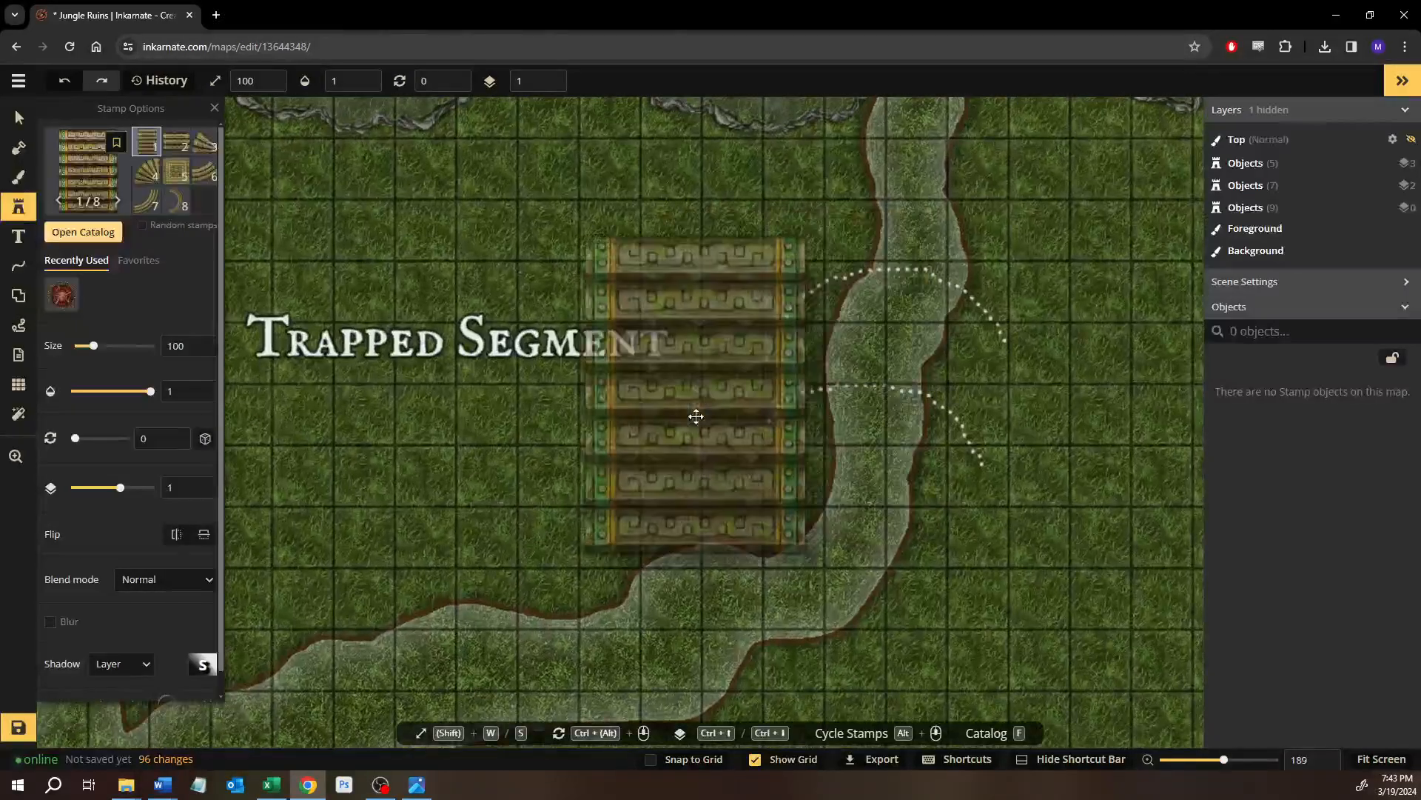
Place the long Snake Stairs stamp at size 100 beside the Trapped Segment label.
click(692, 403)
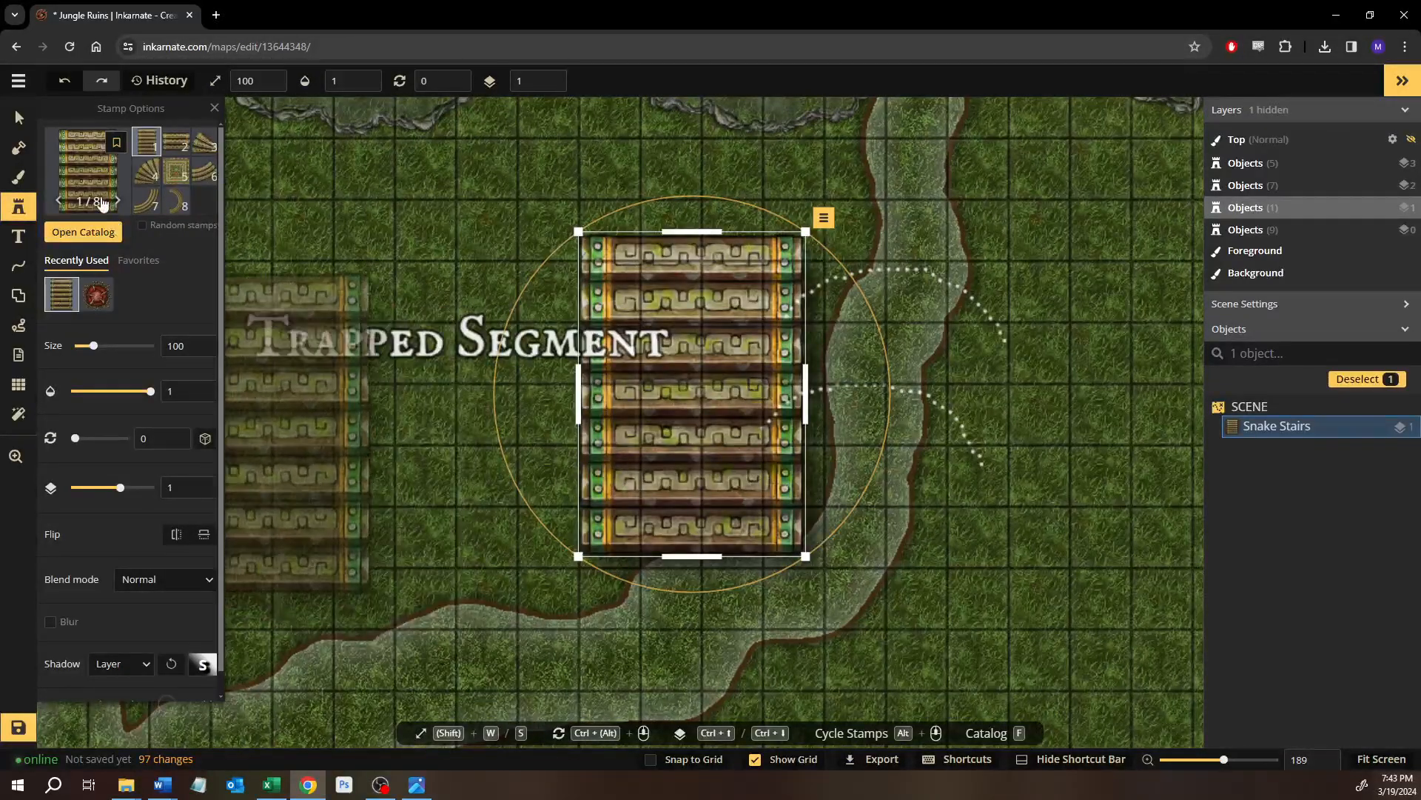
key(v)
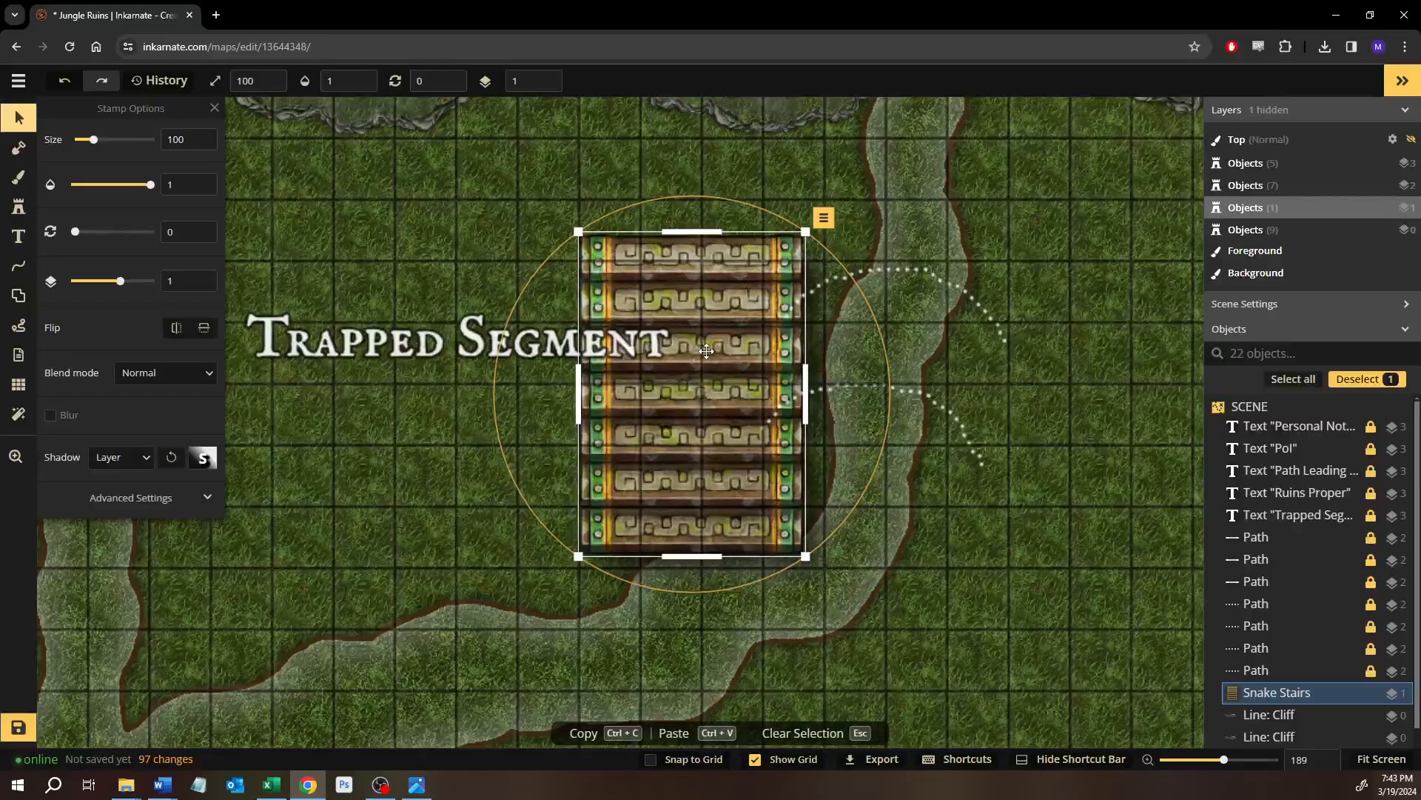
scroll(733, 320, up, 1)
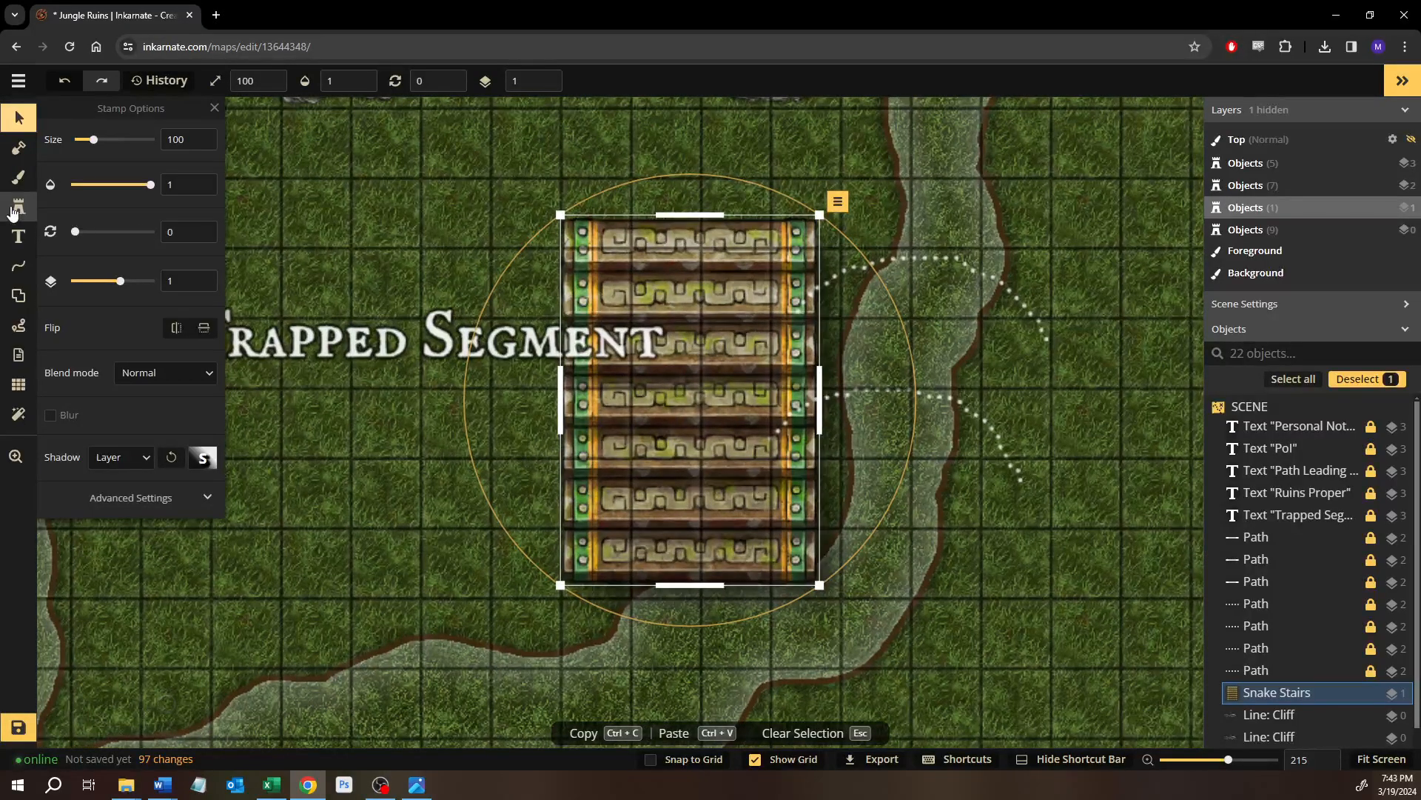
Place the short three-step Snake Stairs variant and the Snake Stairs Platform above it, west of the long staircase.
click(23, 210)
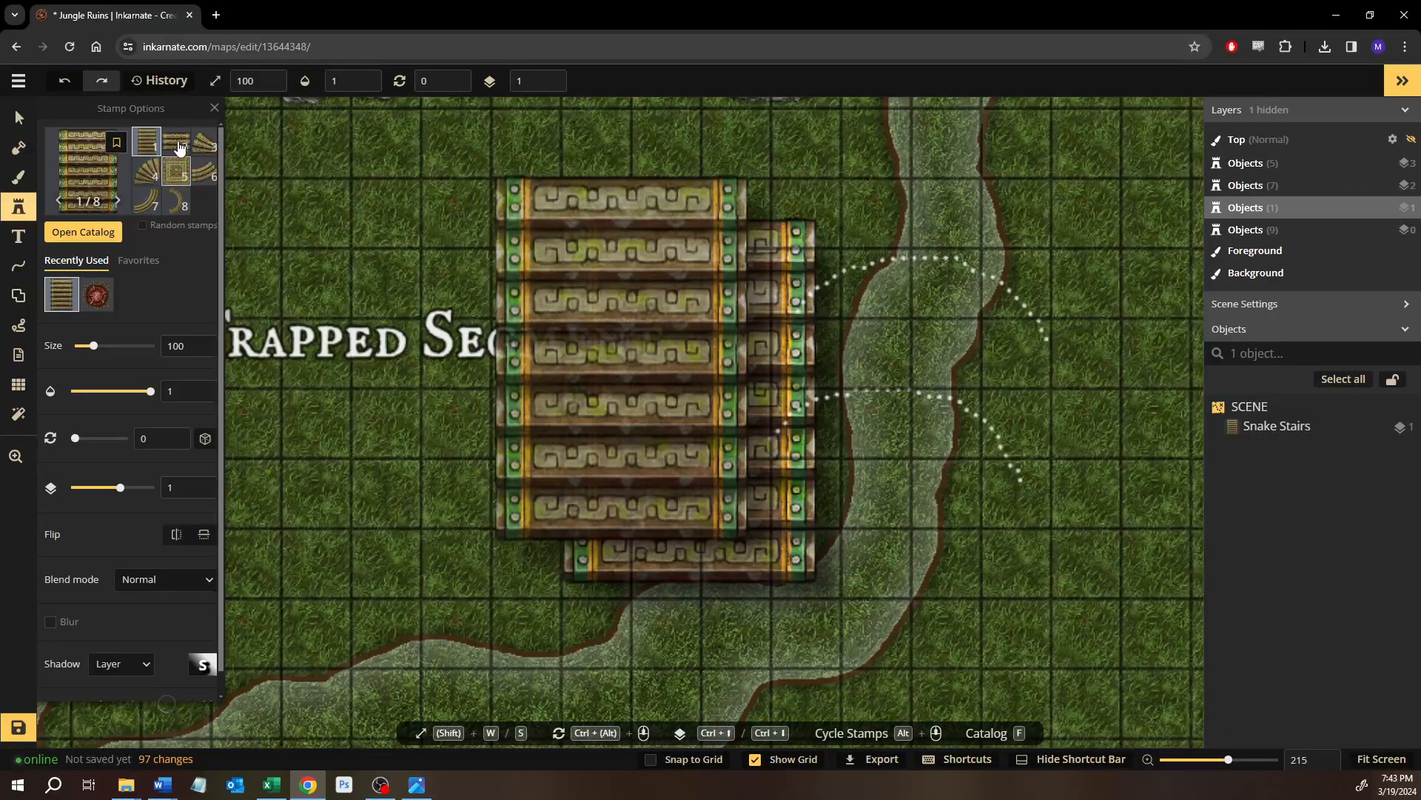
scroll(279, 191, down, 1)
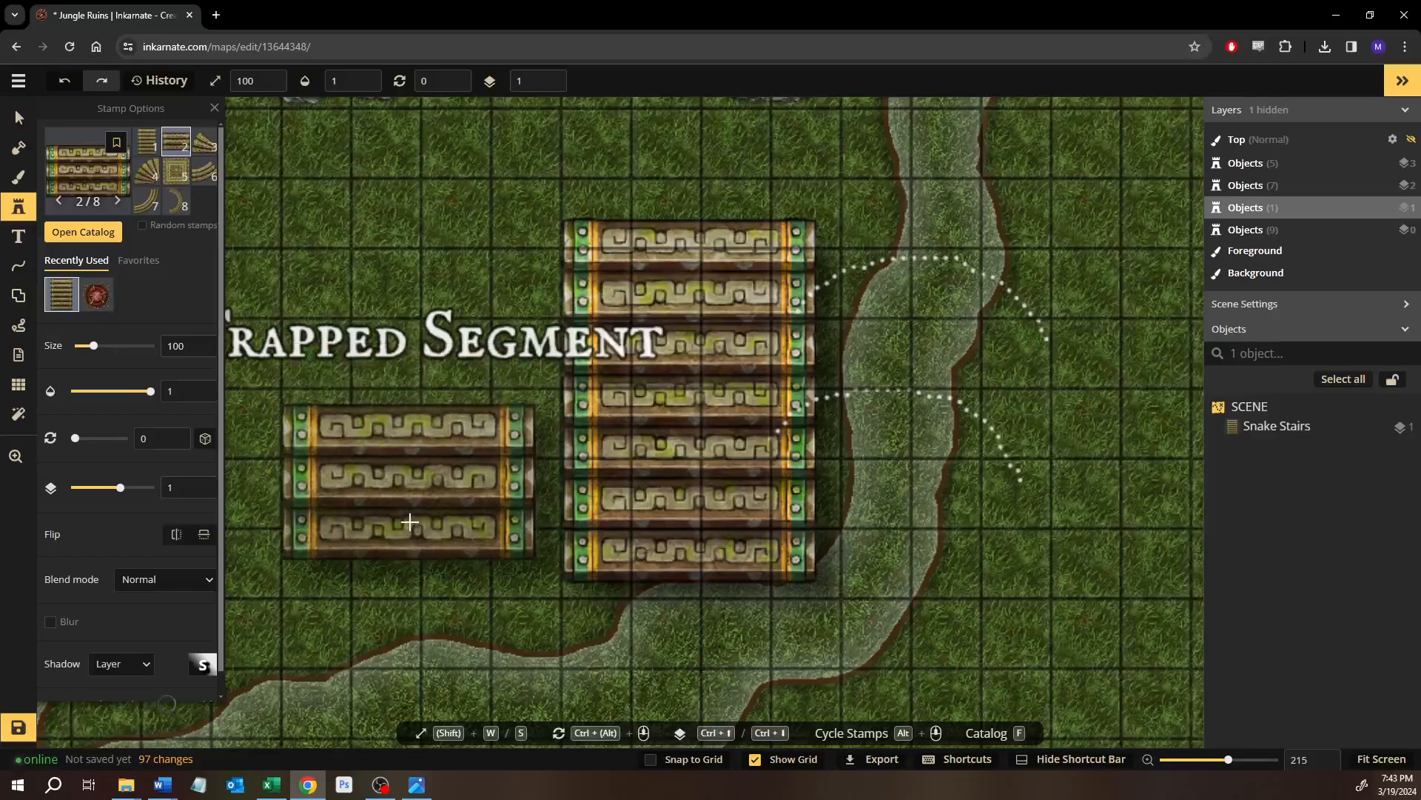
click(408, 517)
scroll(279, 232, down, 3)
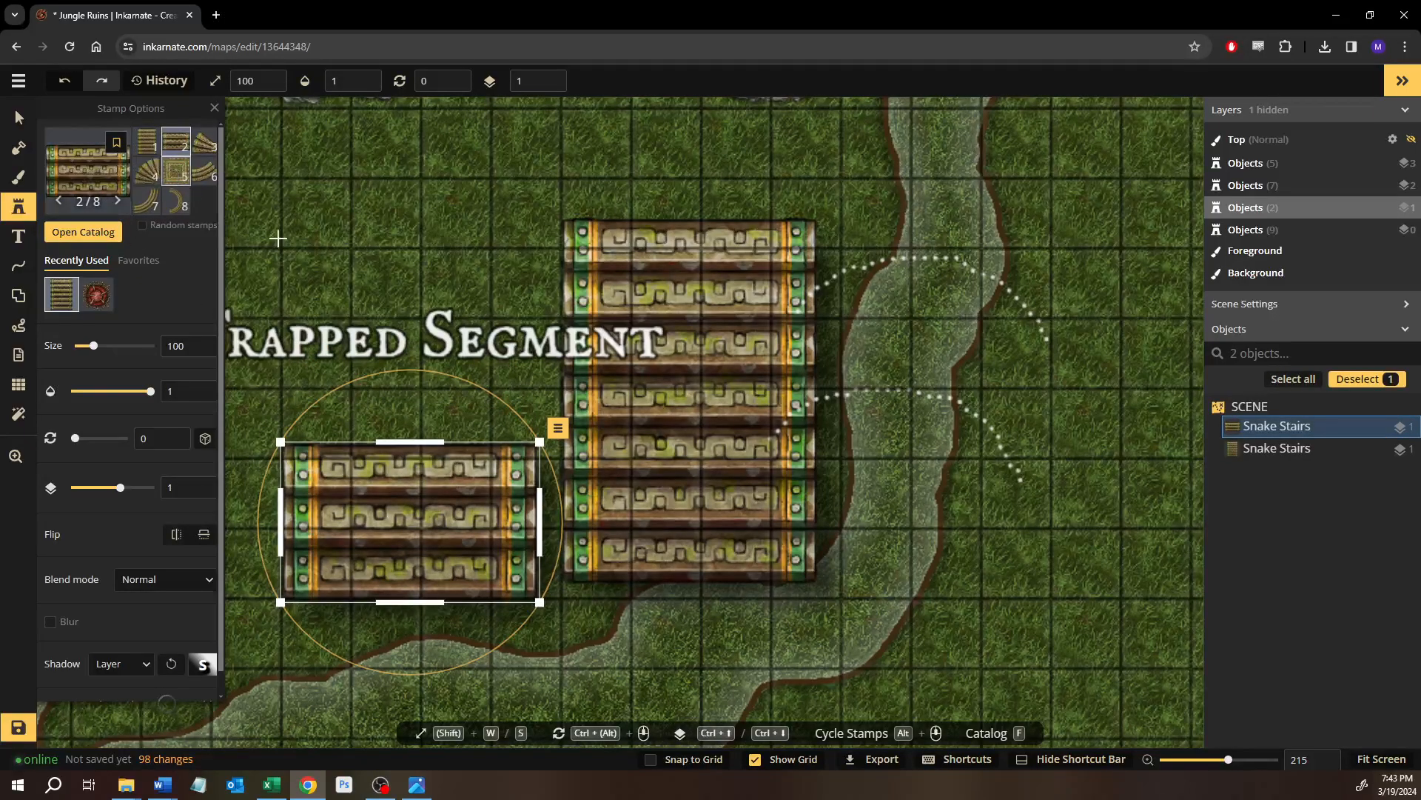
click(407, 293)
Delete the long Snake Stairs stamp.
click(17, 119)
click(708, 446)
key(Delete)
Move the Snake Stairs Platform down so its lower edge meets the top of the short stairs.
scroll(631, 407, up, 4)
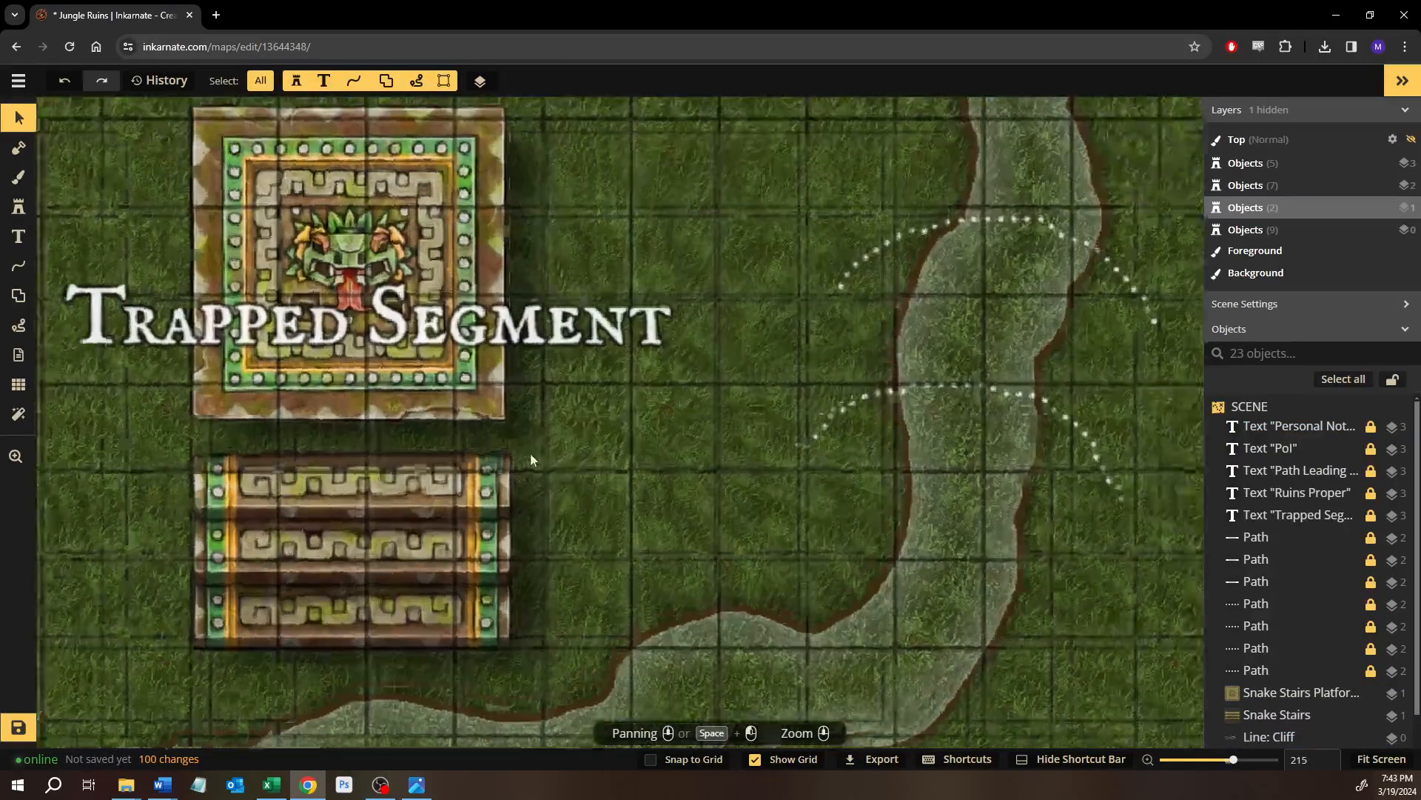
click(393, 385)
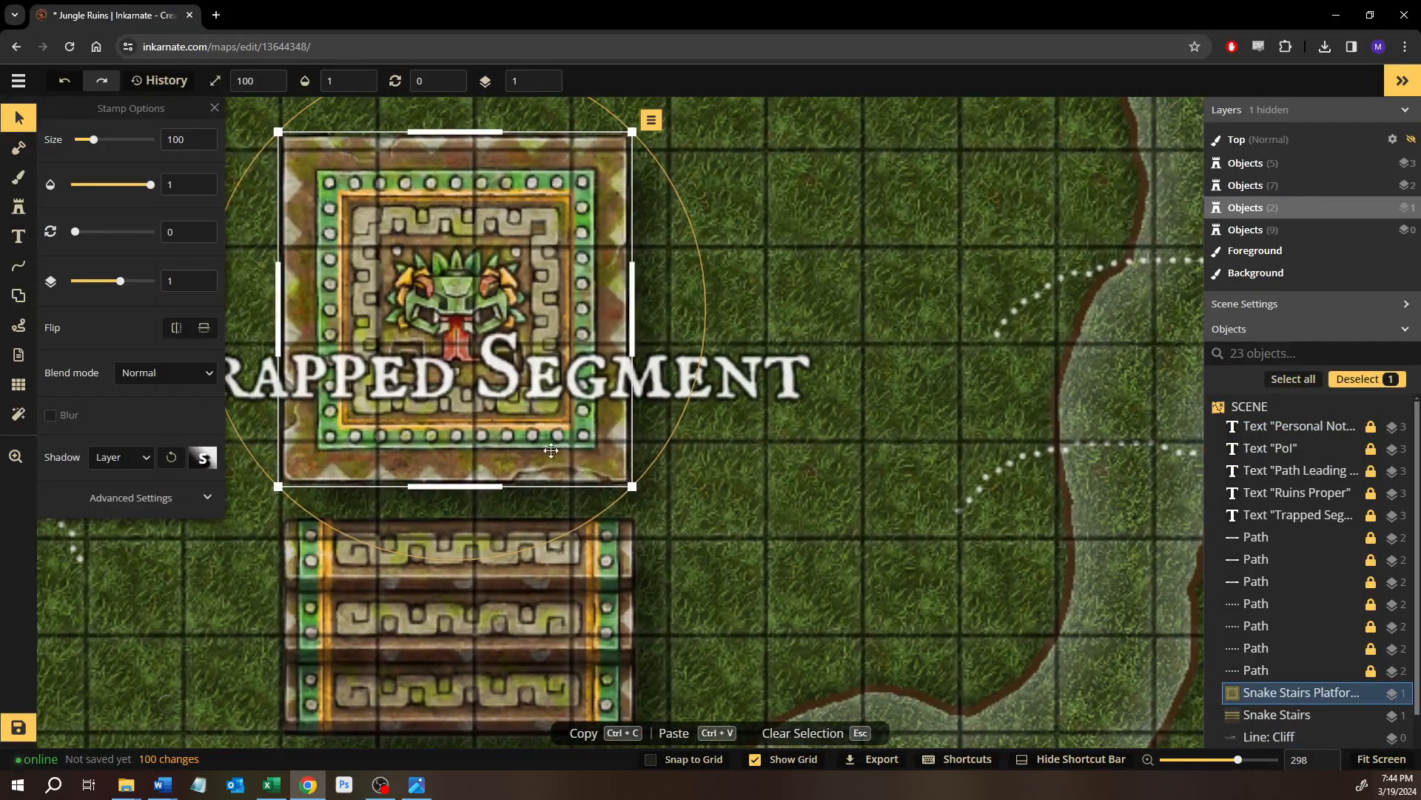
drag(551, 450, 549, 480)
scroll(690, 509, down, 5)
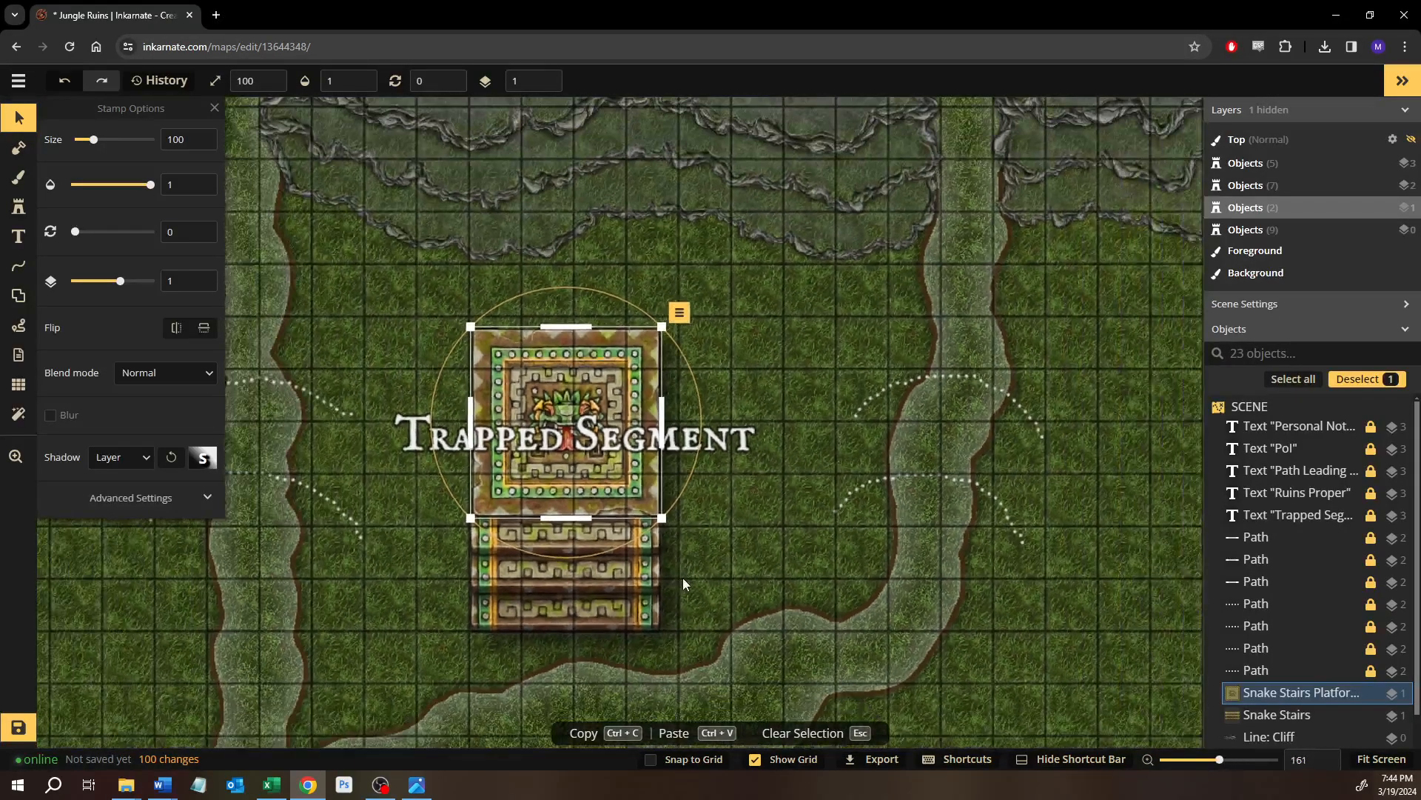
click(684, 585)
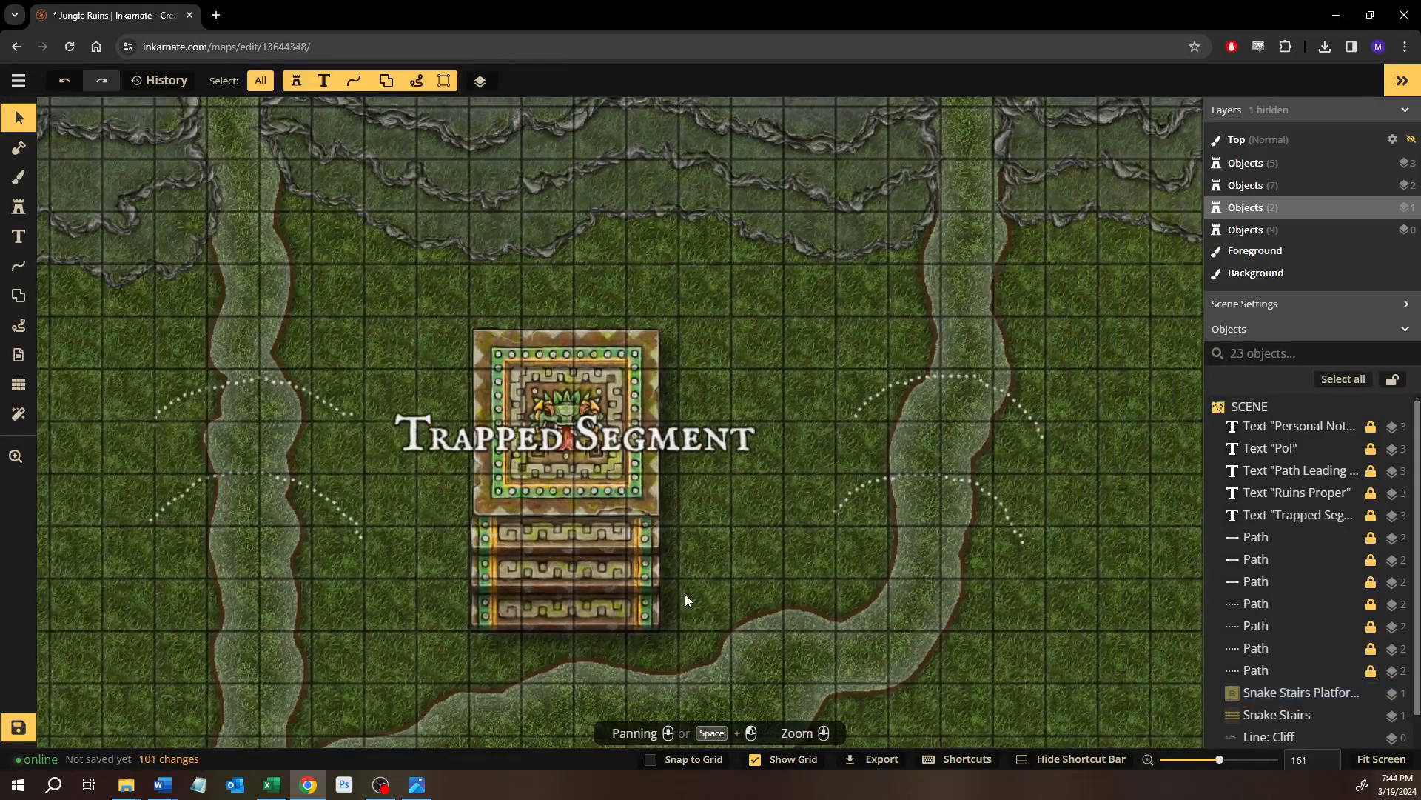
Duplicate the short Snake Stairs, rotate the copy to 180 degrees and align it against the platform's upper edge.
click(620, 588)
key(ctrl+c)
key(ctrl+v)
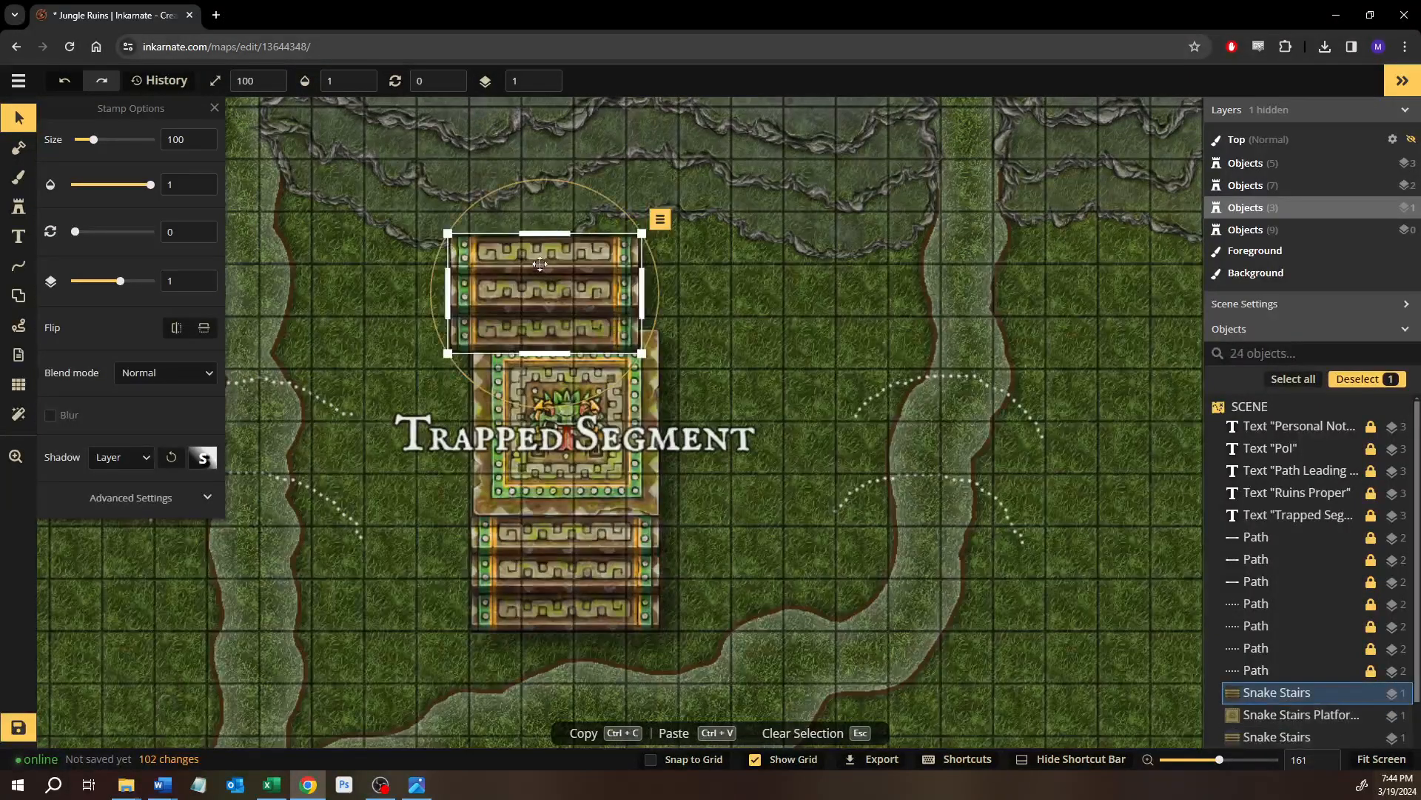
drag(583, 389, 525, 392)
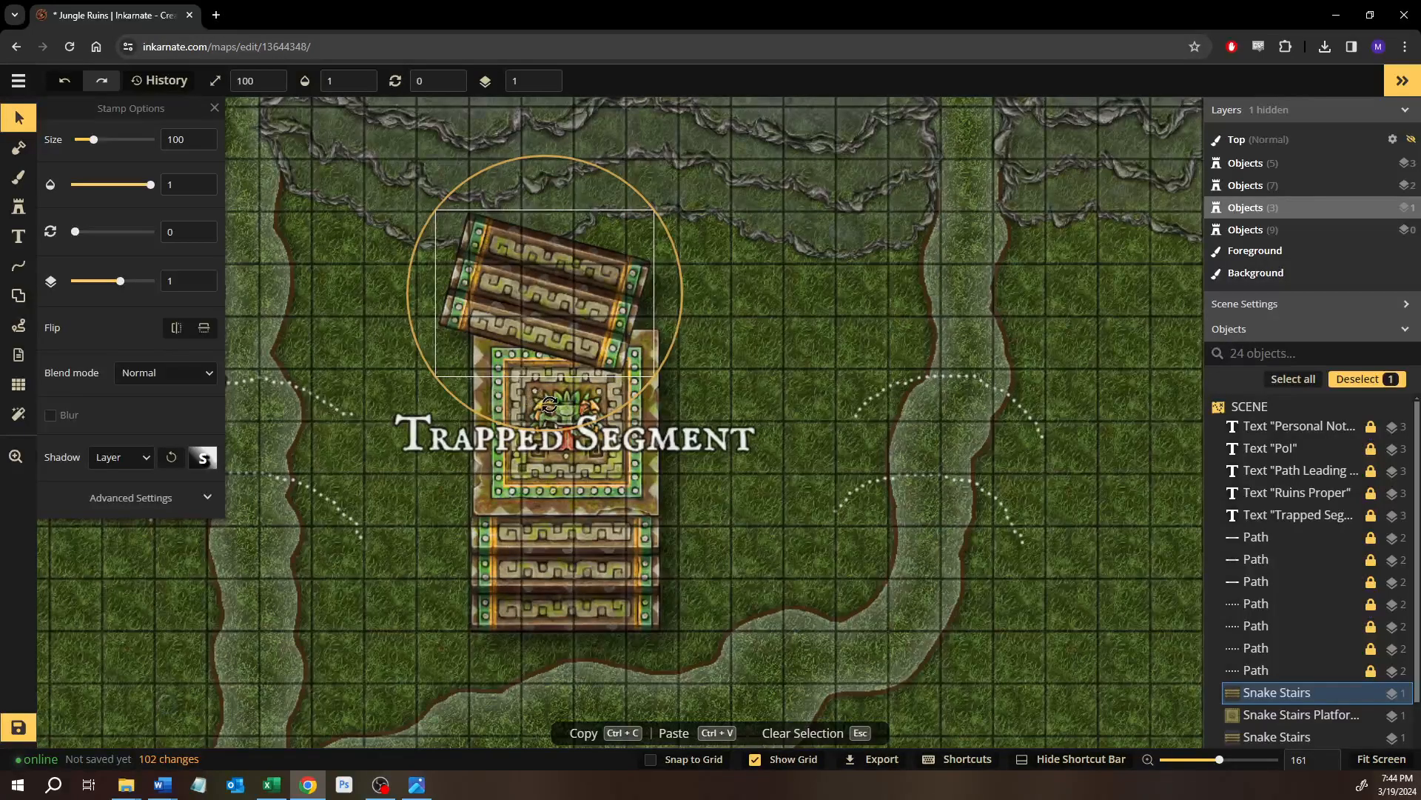
drag(550, 404, 547, 185)
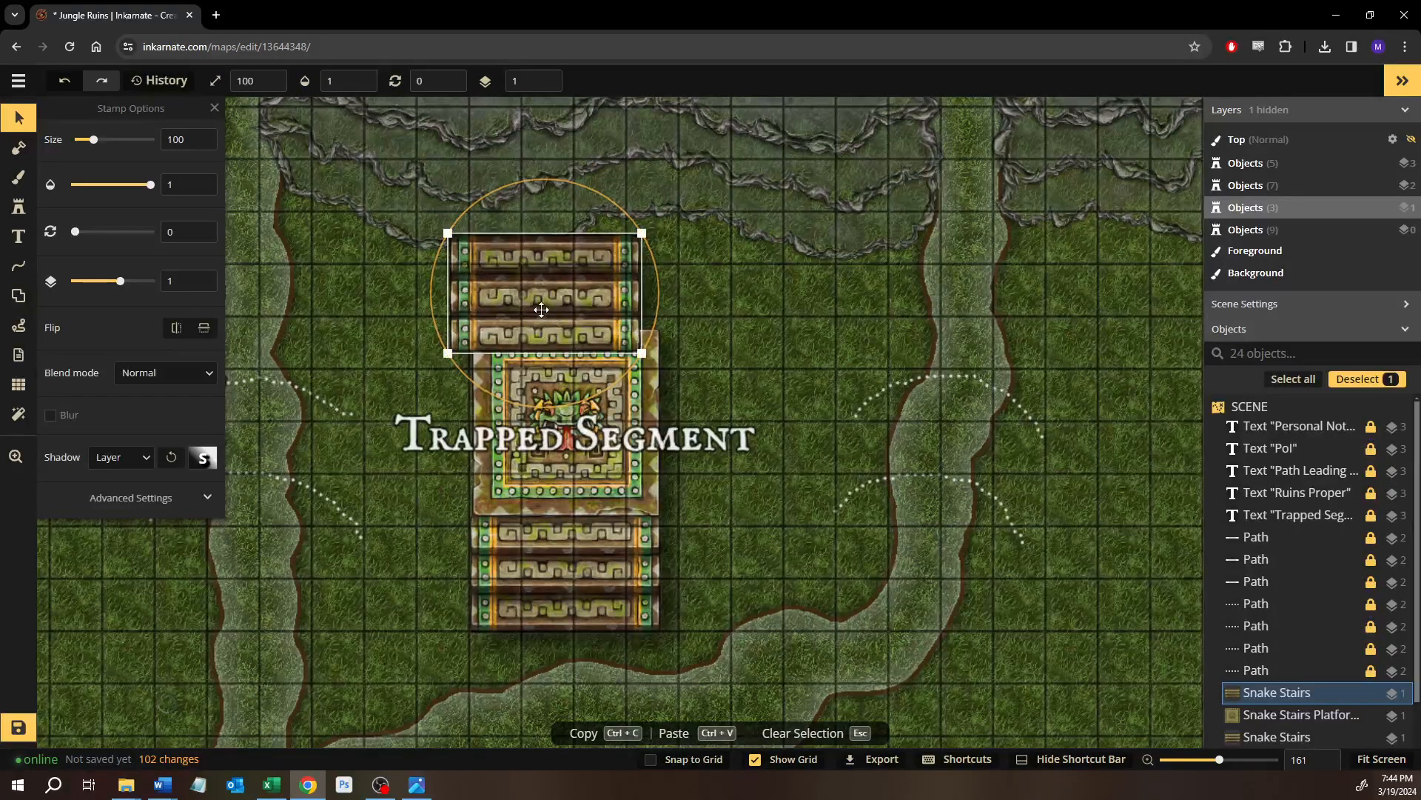
drag(542, 309, 562, 288)
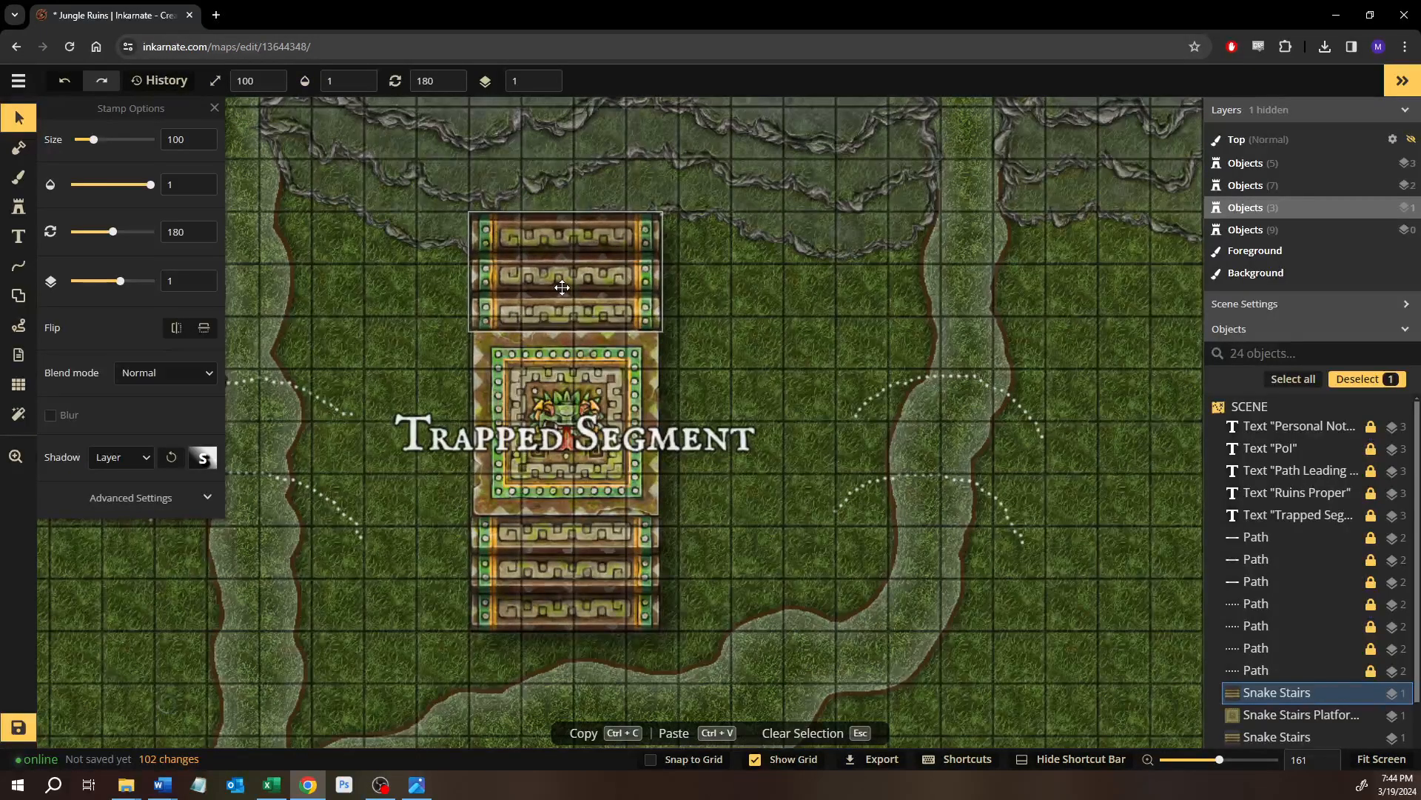
click(757, 332)
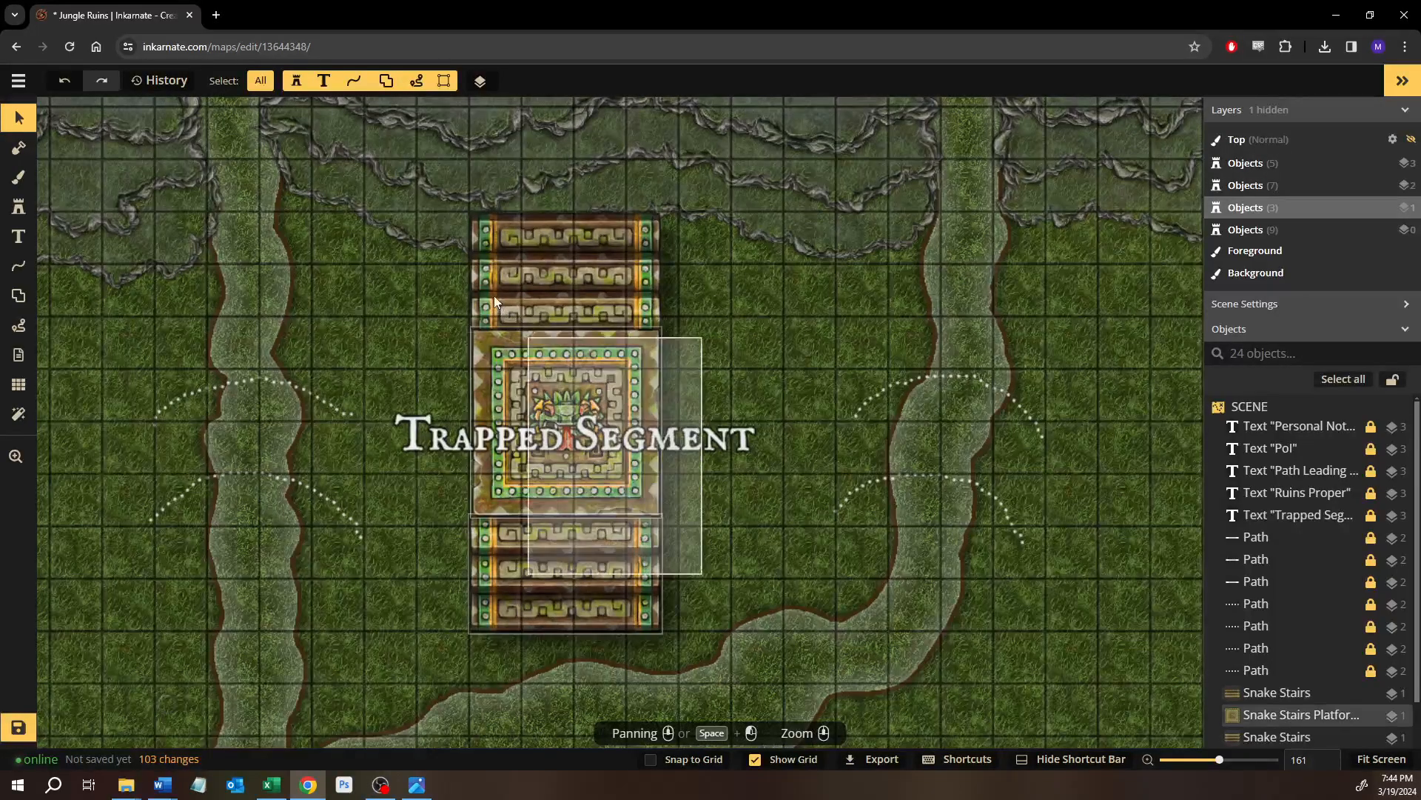
Scale the platform and both Snake Stairs to size 50 and lay them sideways across the path east of the label.
click(655, 231)
drag(661, 215, 581, 406)
drag(906, 412, 1012, 444)
scroll(1013, 444, up, 4)
drag(858, 259, 631, 442)
drag(910, 418, 968, 484)
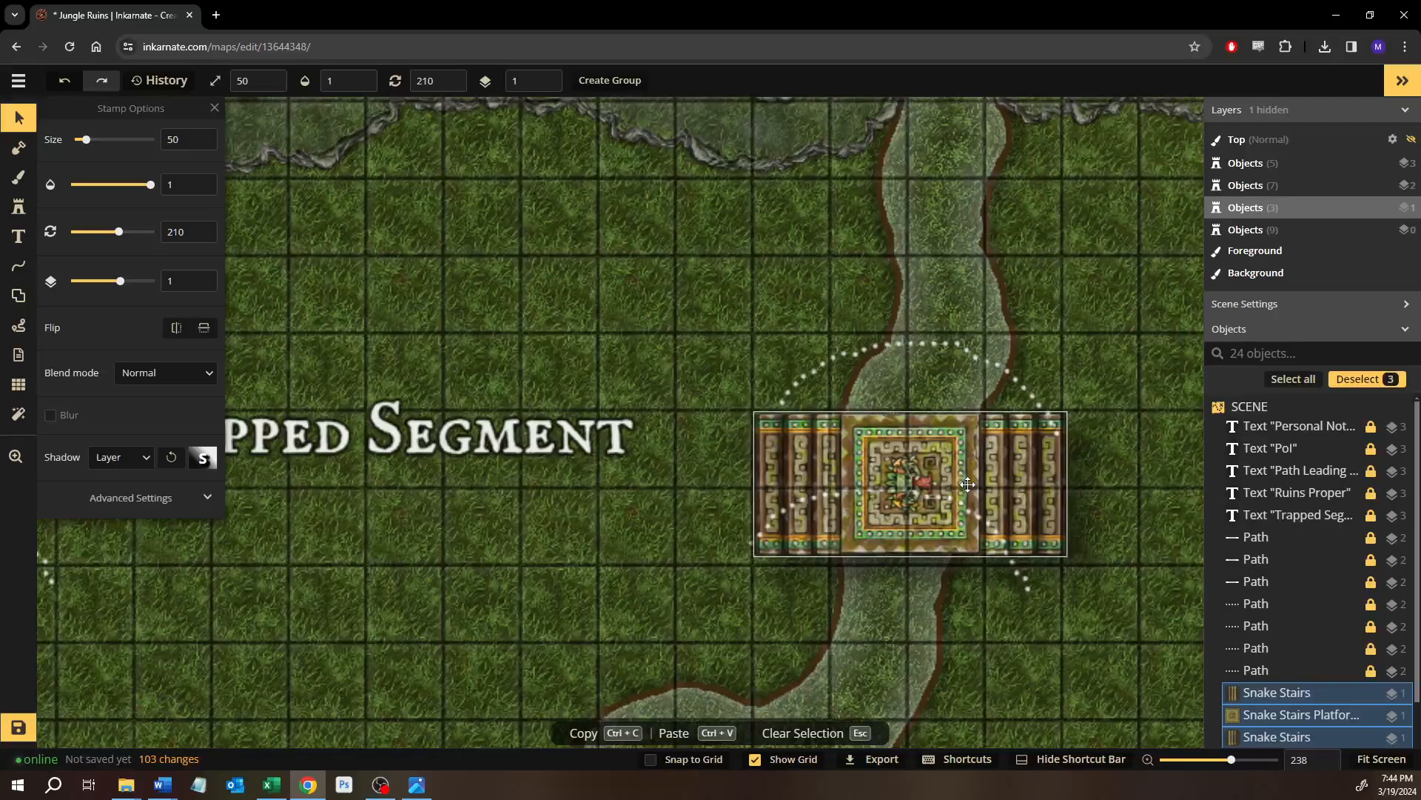
click(1106, 308)
scroll(1104, 314, down, 5)
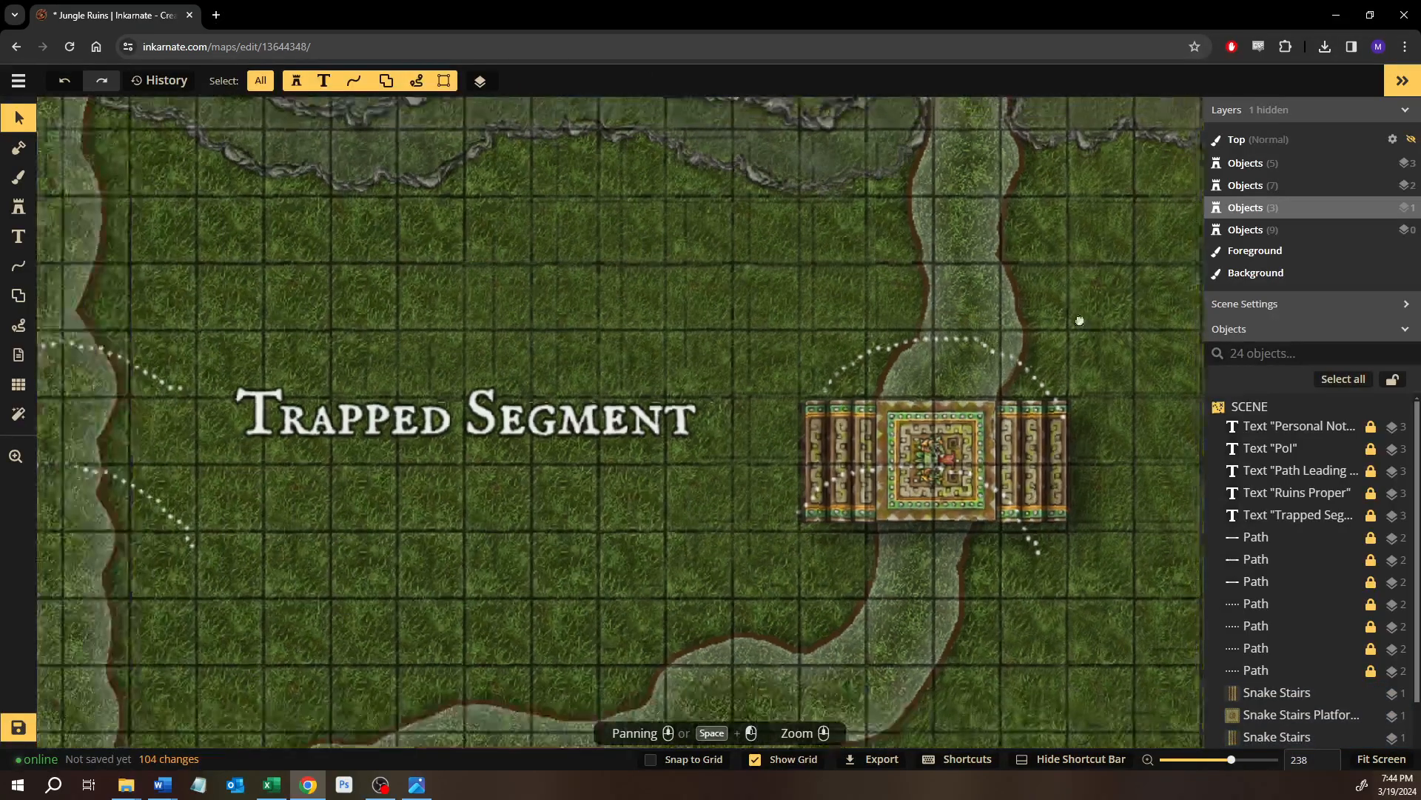
scroll(851, 261, down, 4)
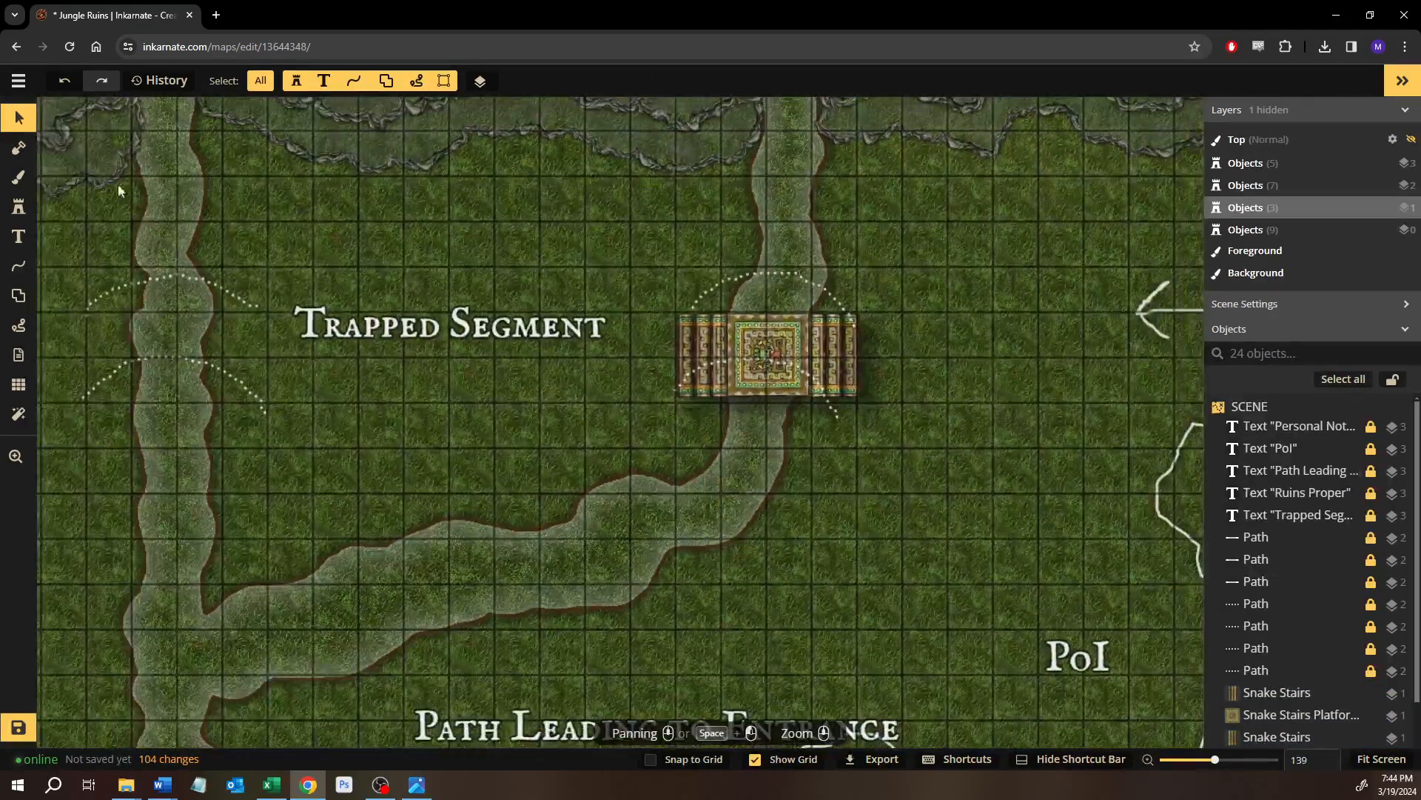
Choose the stone Hut Stairs from the Jungle stamps and place the long version at size 50 southwest of the snake staircase.
click(17, 209)
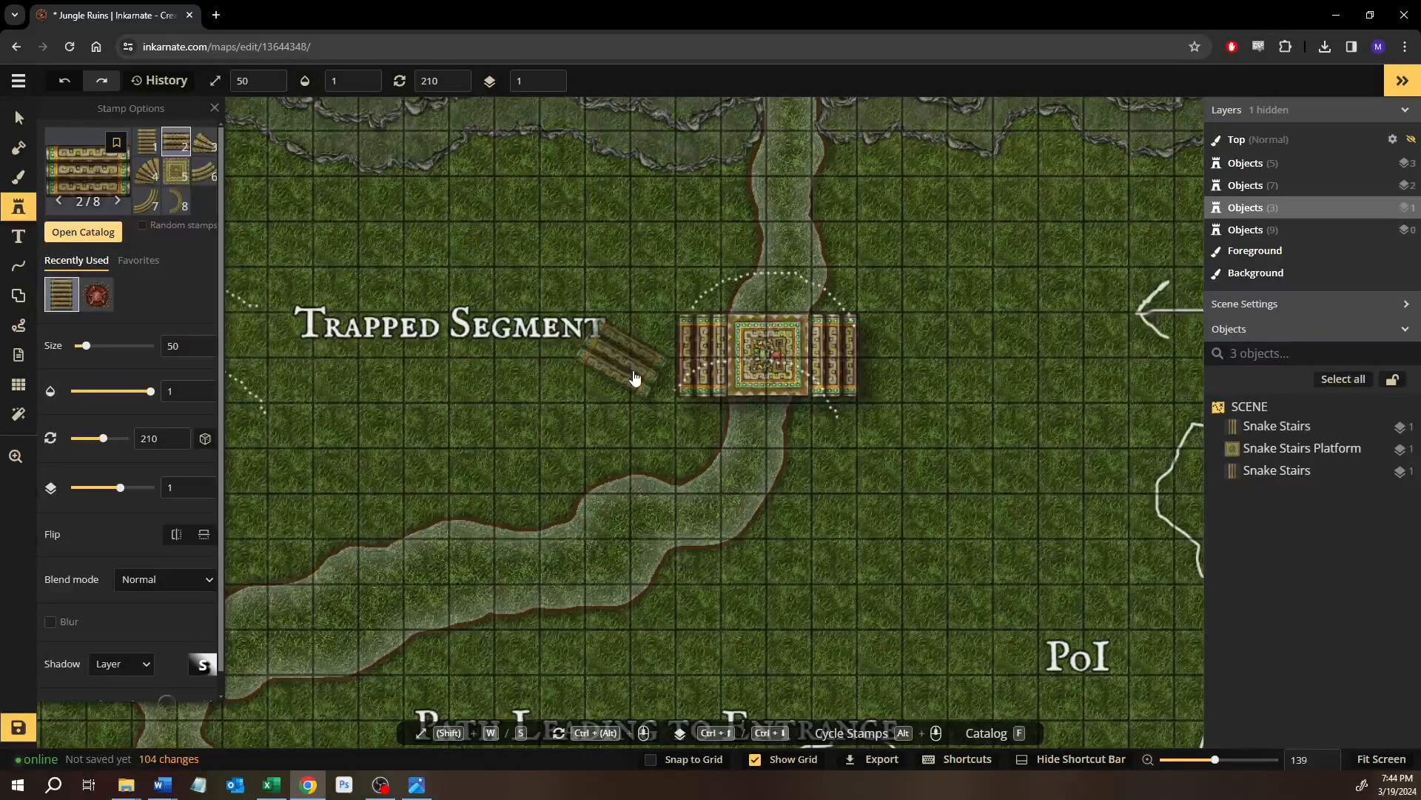
key(f)
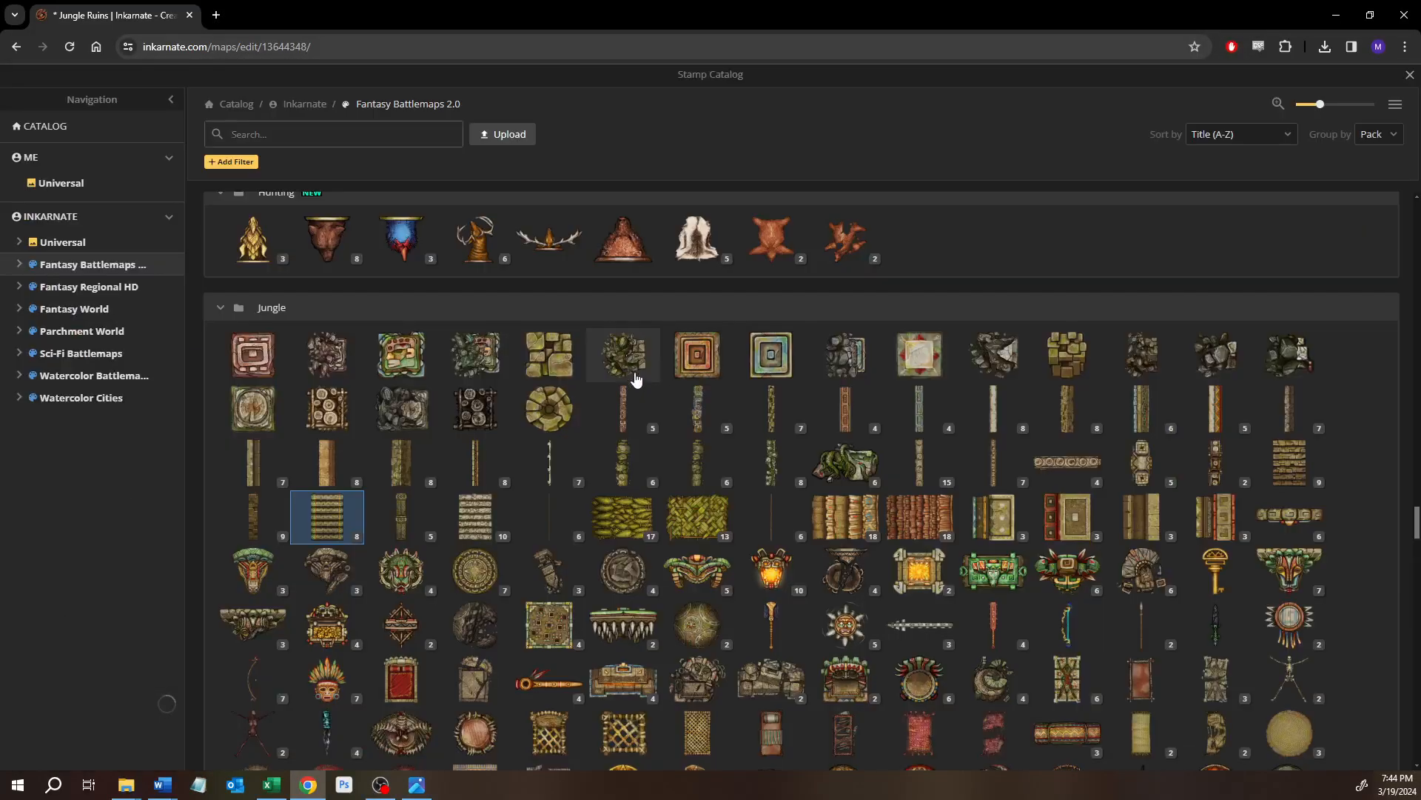
click(506, 495)
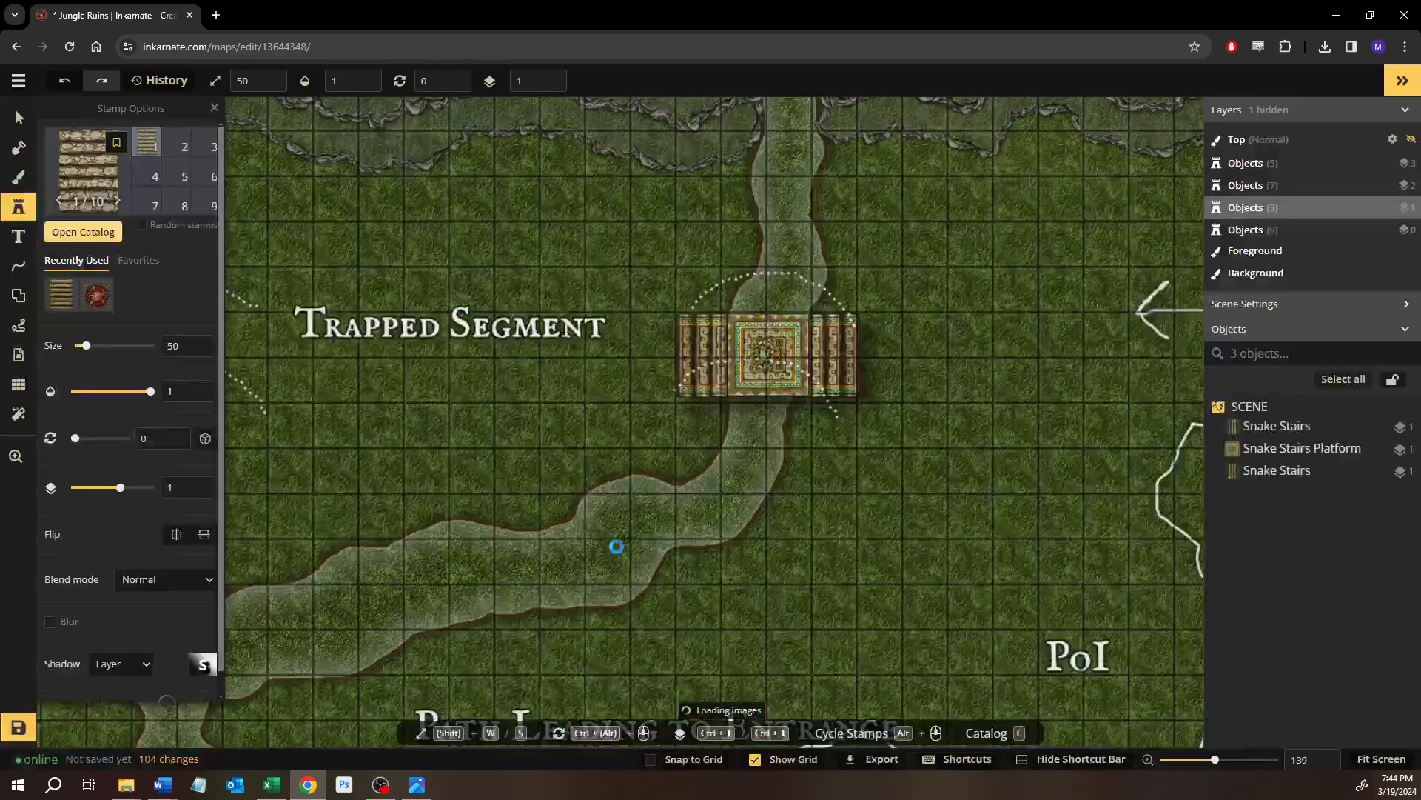
scroll(607, 447, up, 2)
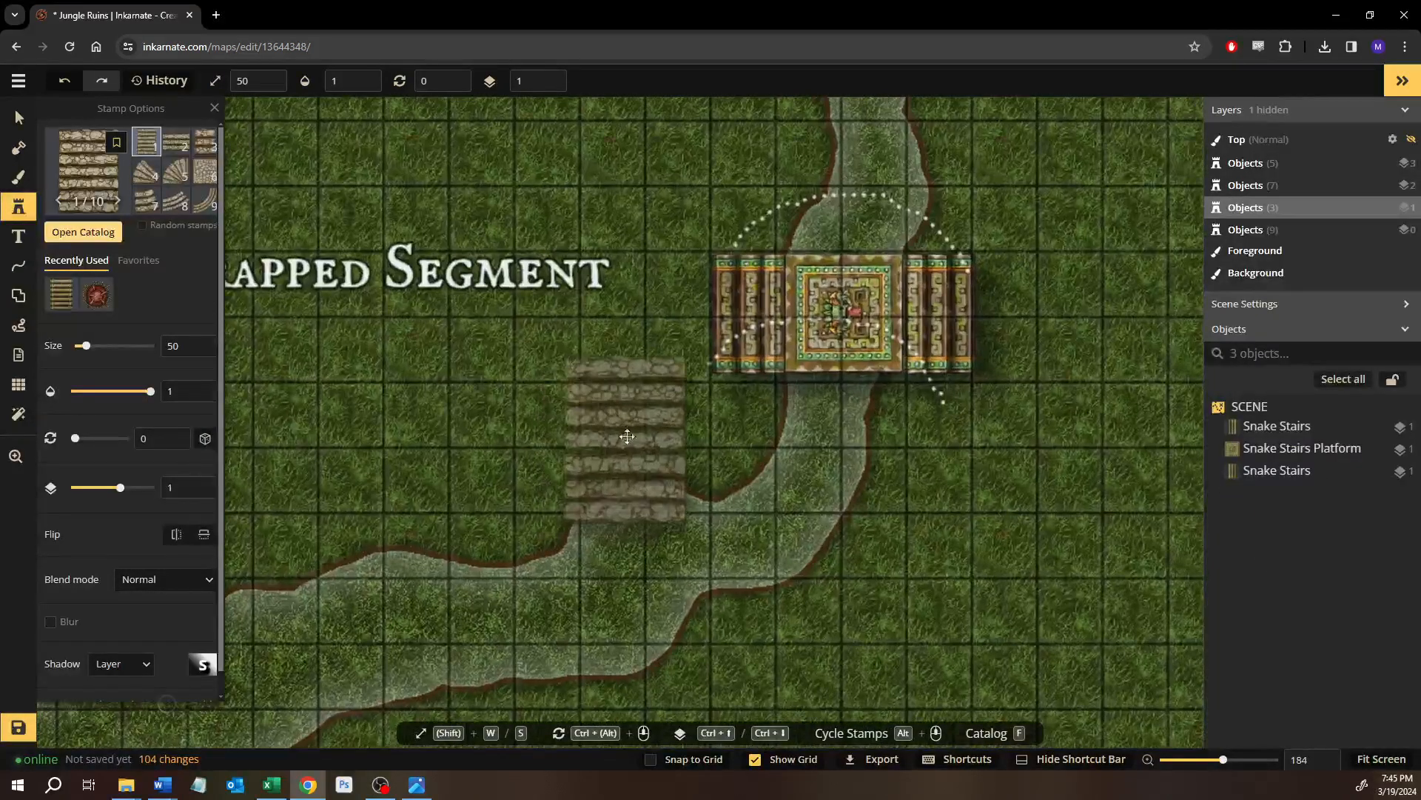
click(626, 435)
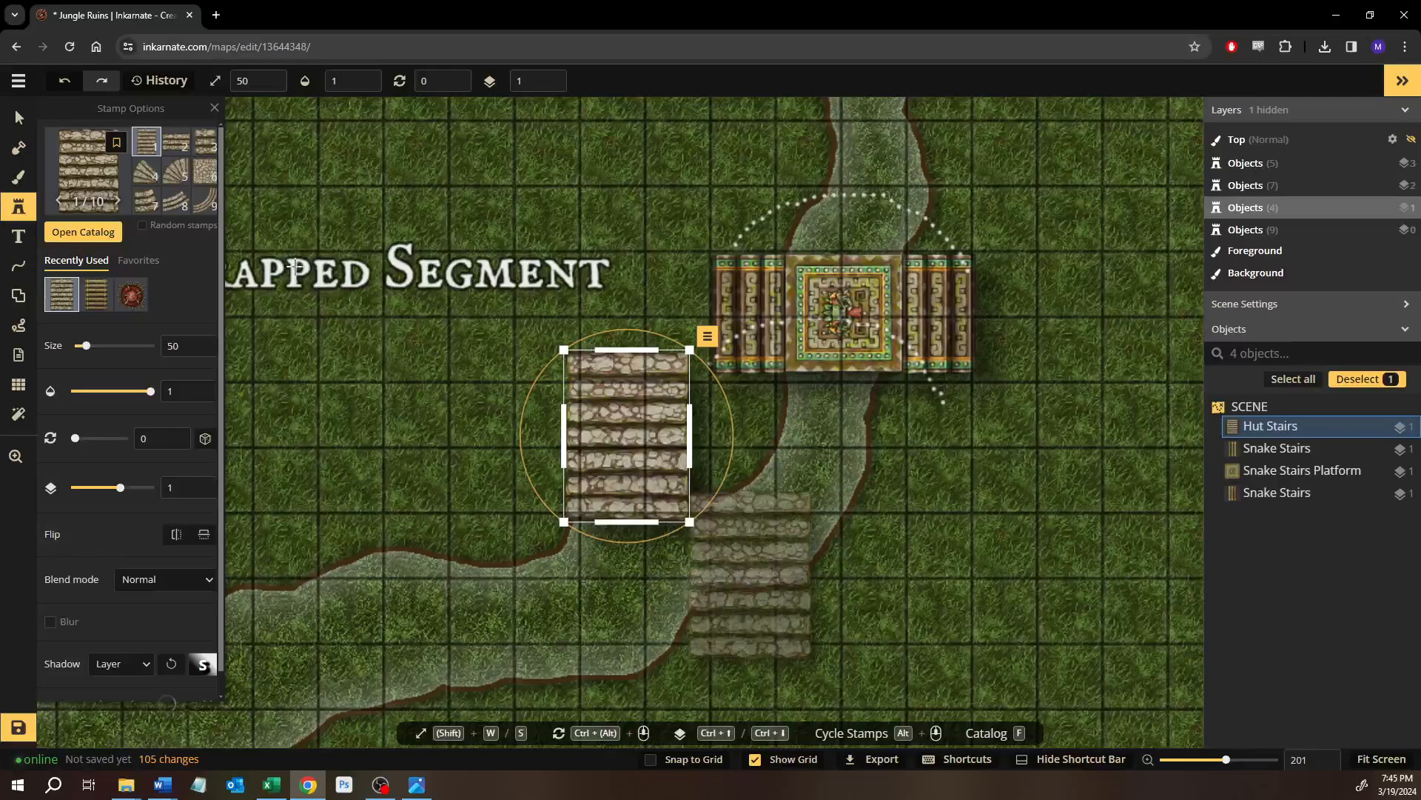
Place the short three-step Hut Stairs variant west of the long one, with the square stone platform variant directly above it.
click(205, 171)
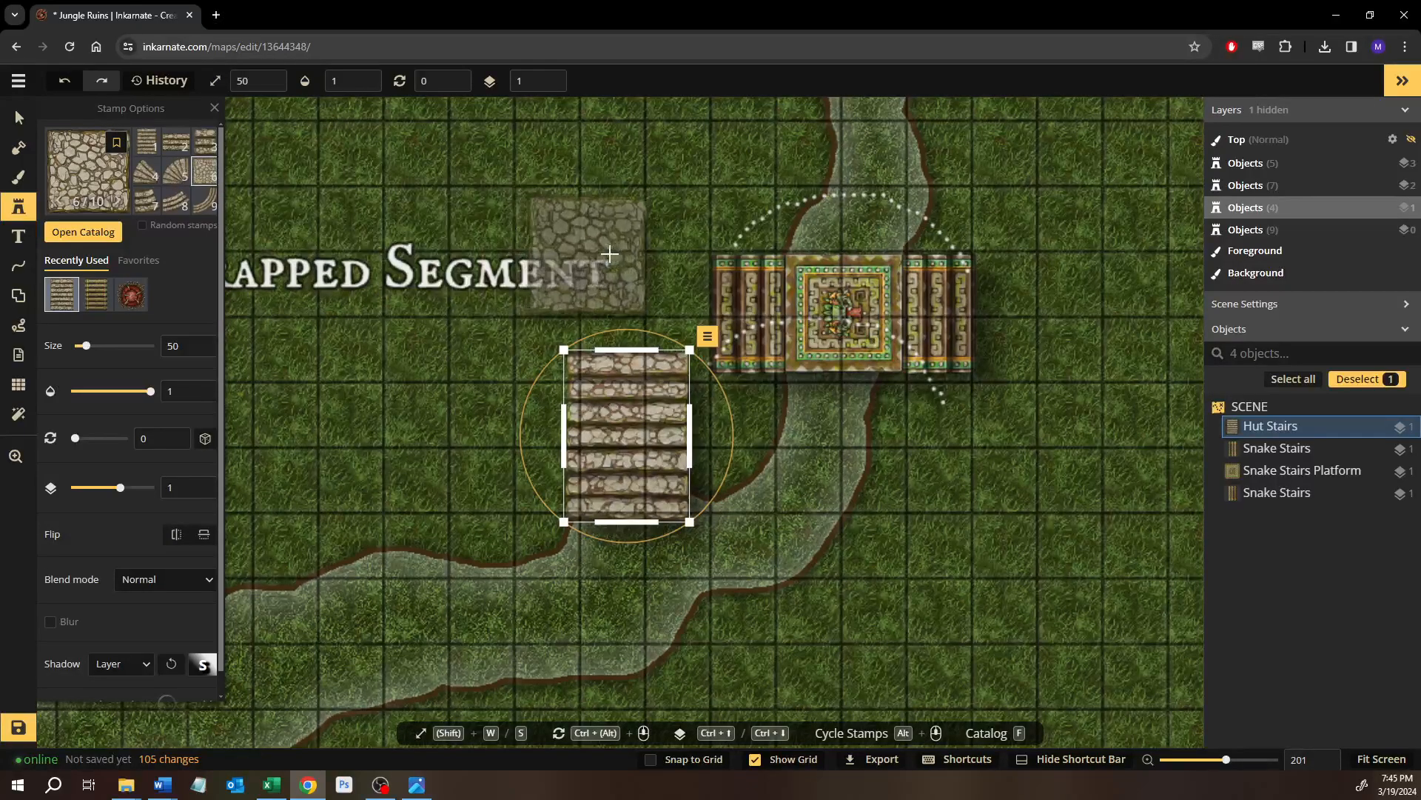
scroll(609, 254, up, 2)
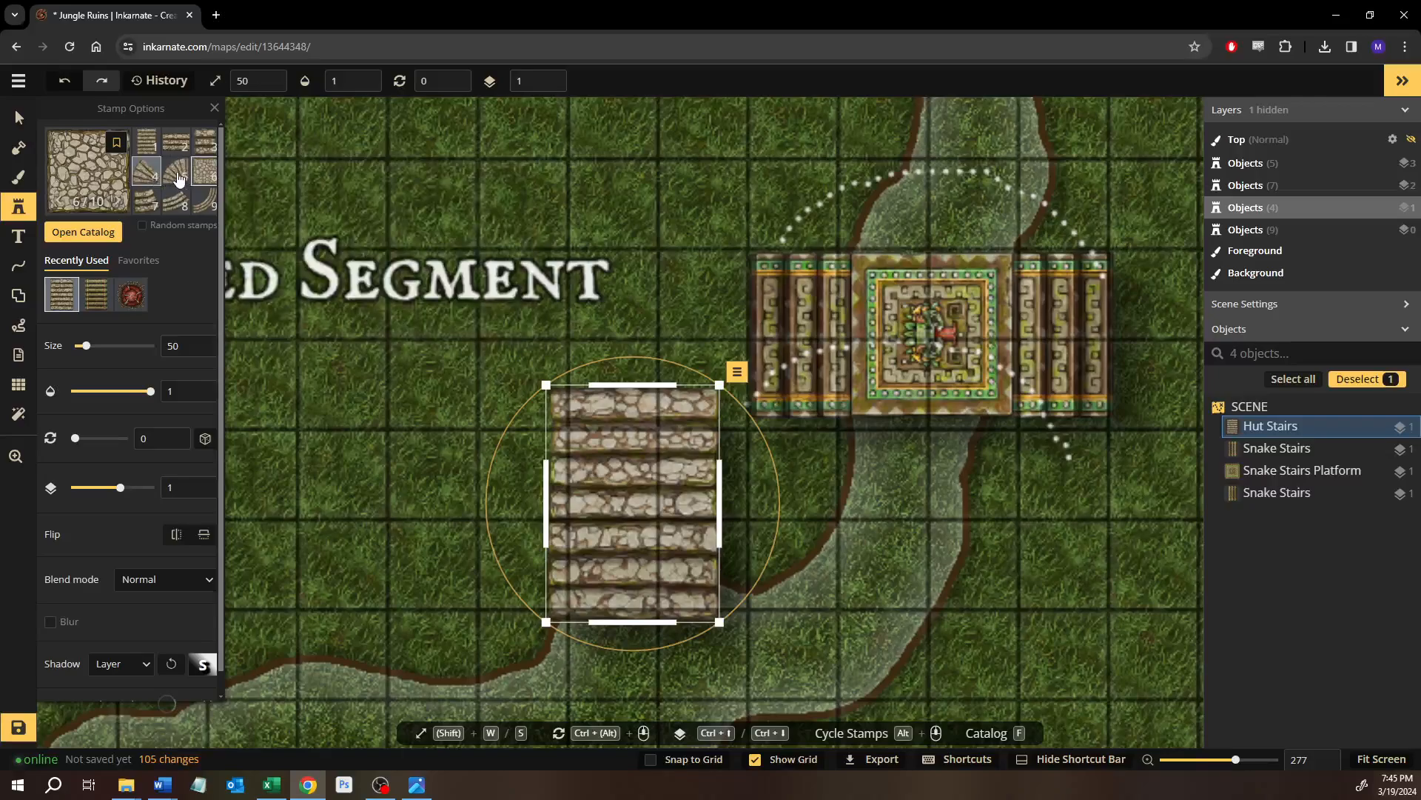
click(191, 146)
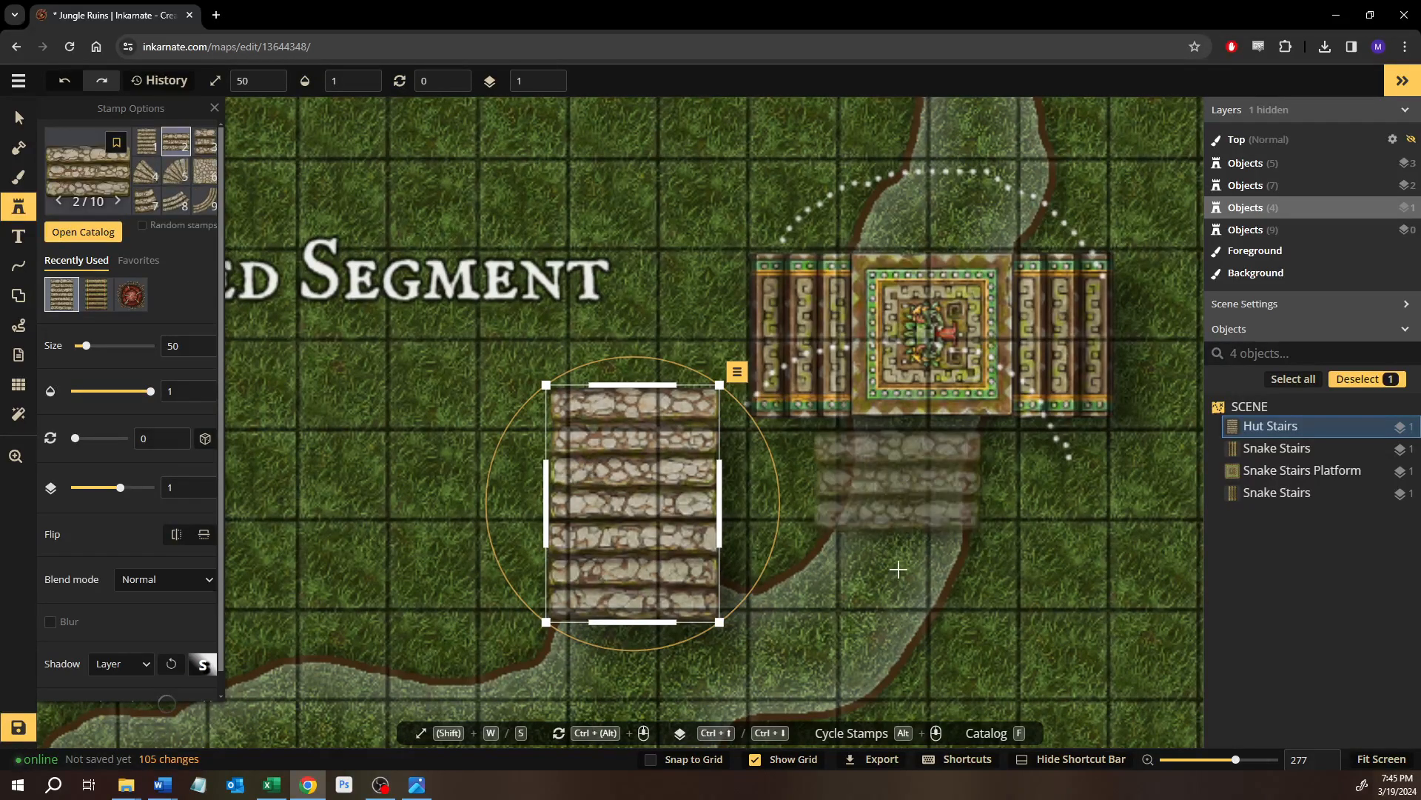
drag(334, 559, 444, 523)
click(451, 528)
click(209, 180)
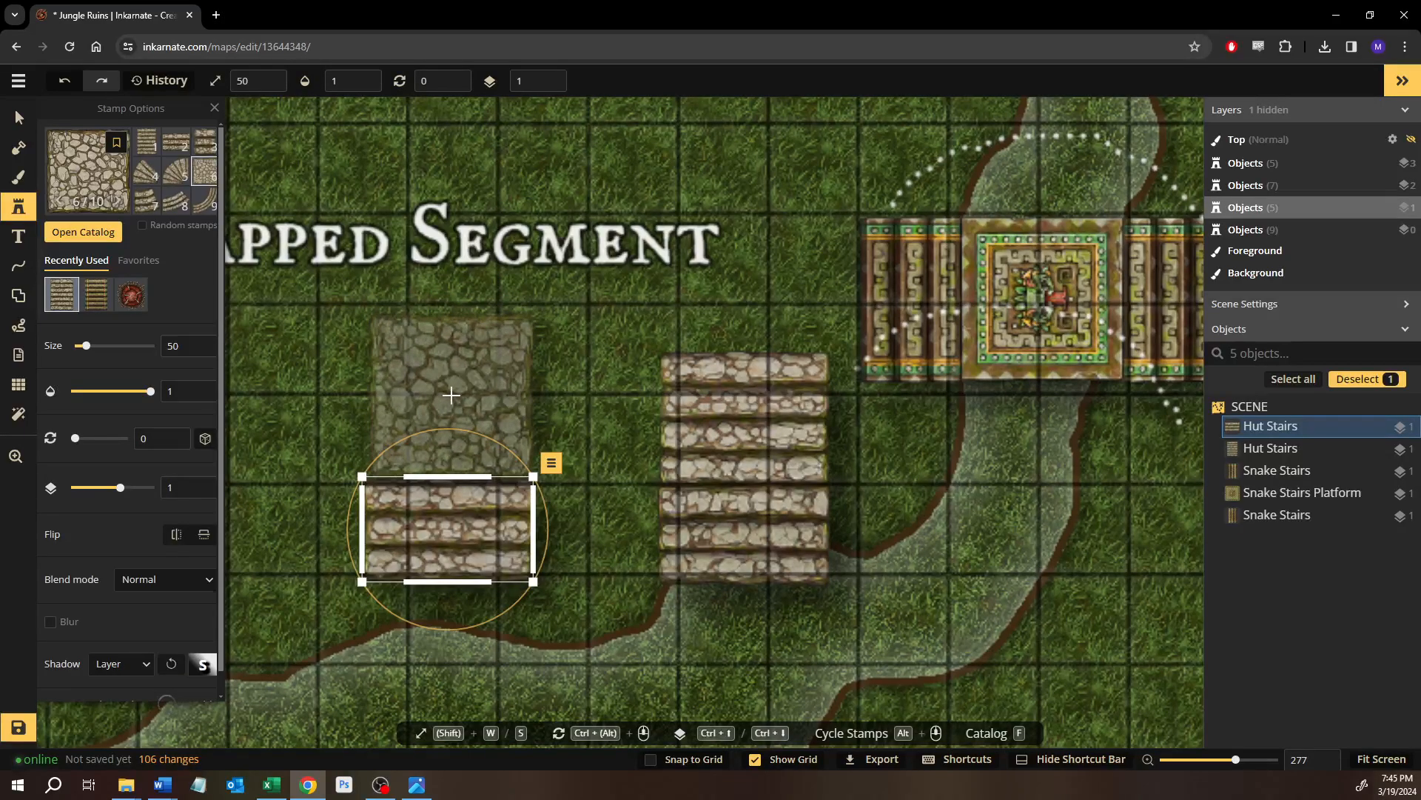
click(452, 395)
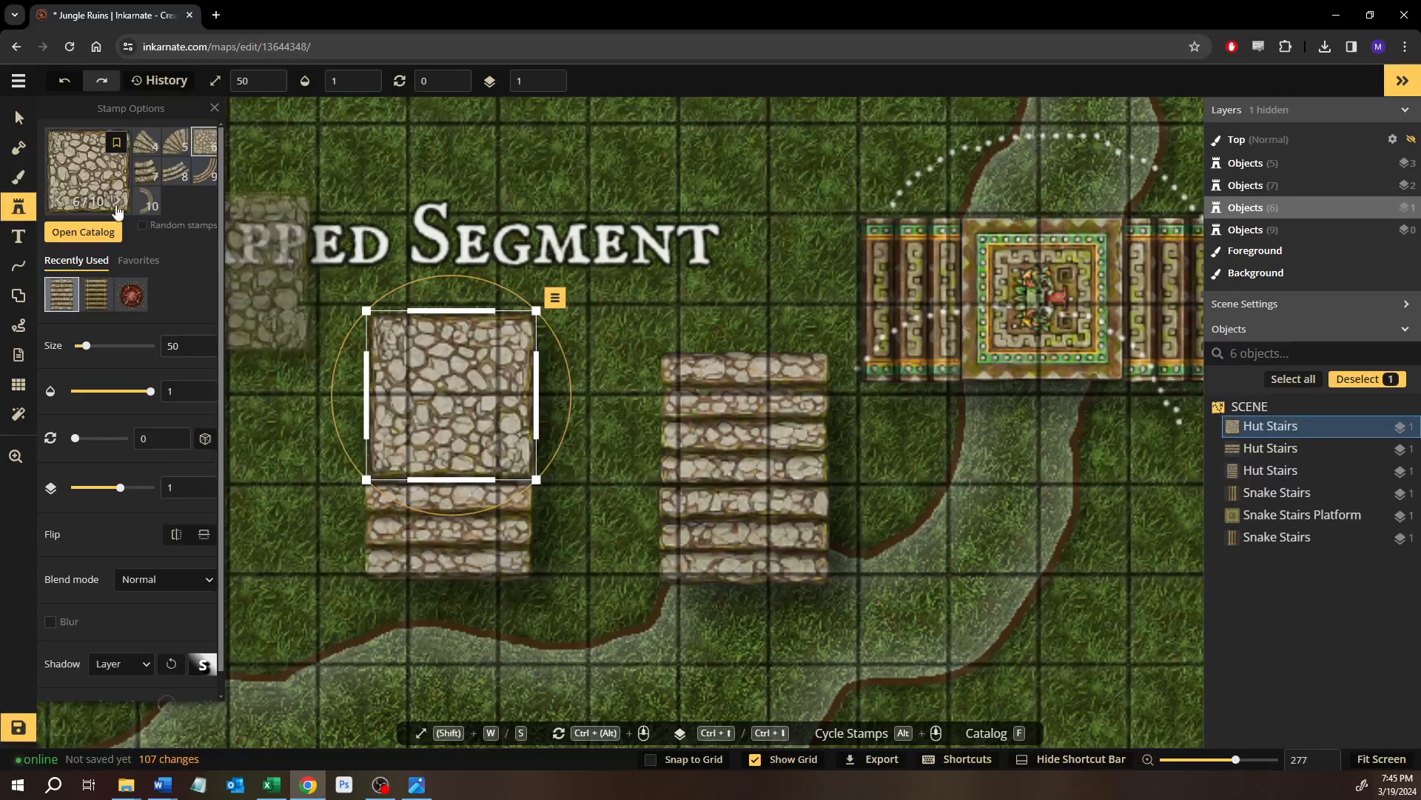
Align the short Hut Stairs with the lower edge of the stone platform and reduce the stairs to size 48.
scroll(190, 176, down, 1)
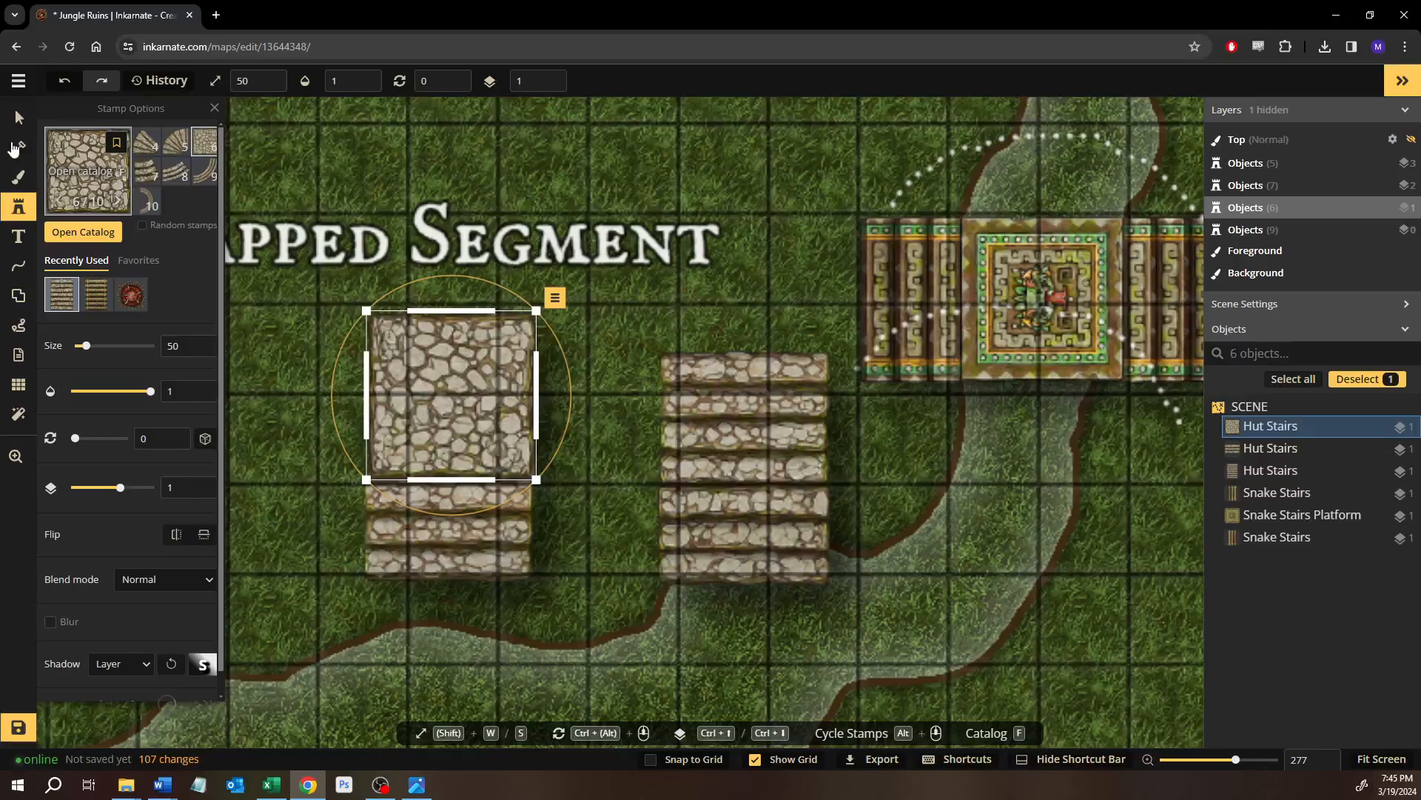
click(18, 124)
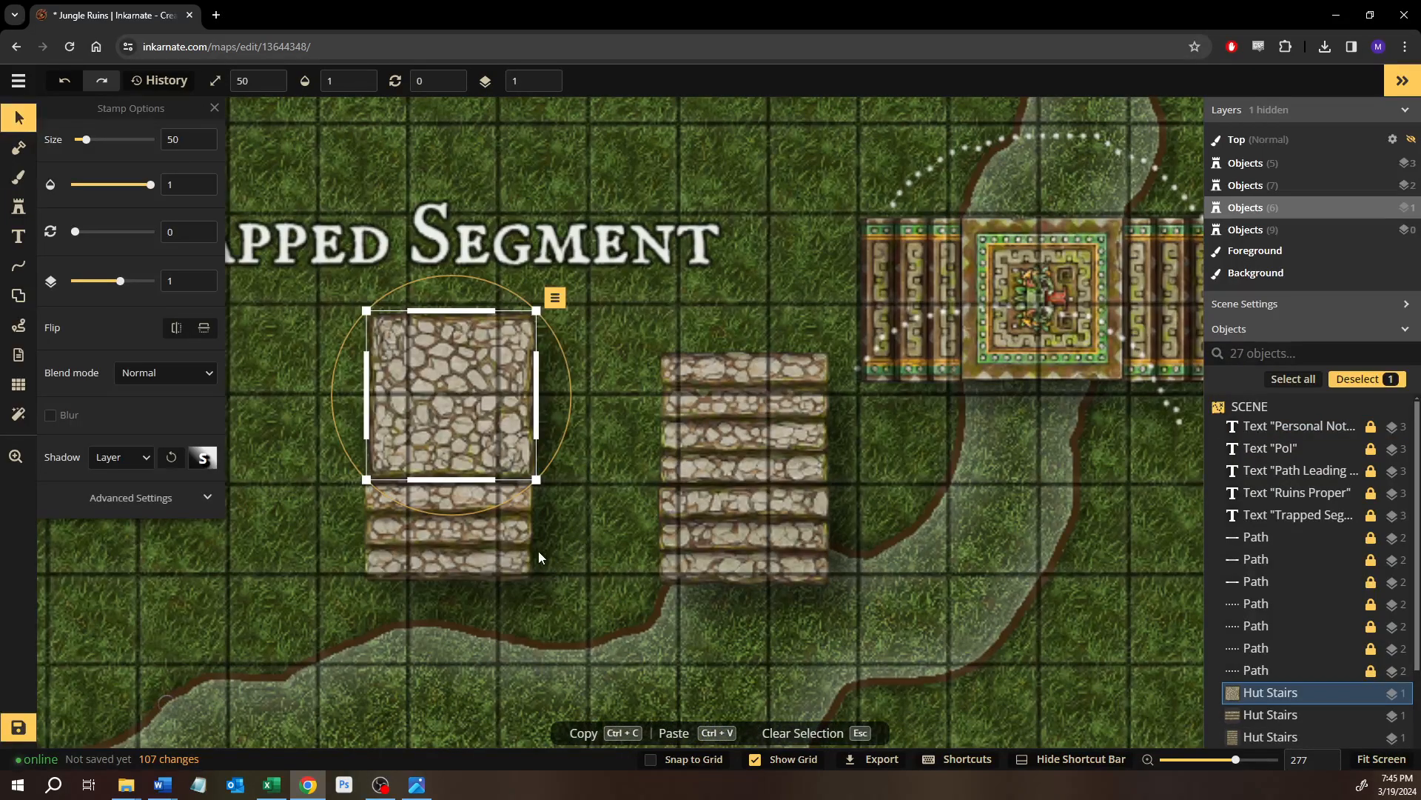
click(546, 557)
click(480, 526)
drag(486, 519, 484, 519)
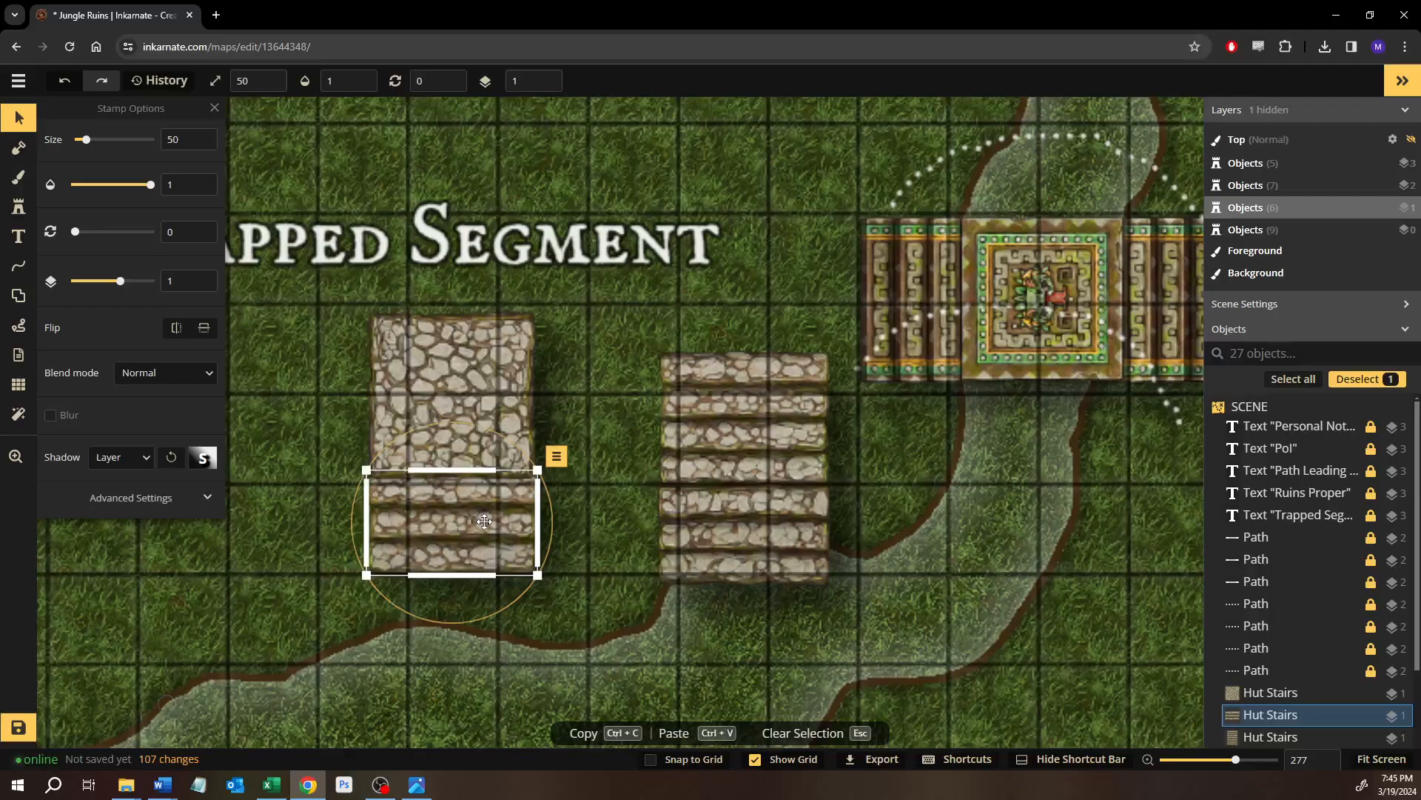
click(540, 527)
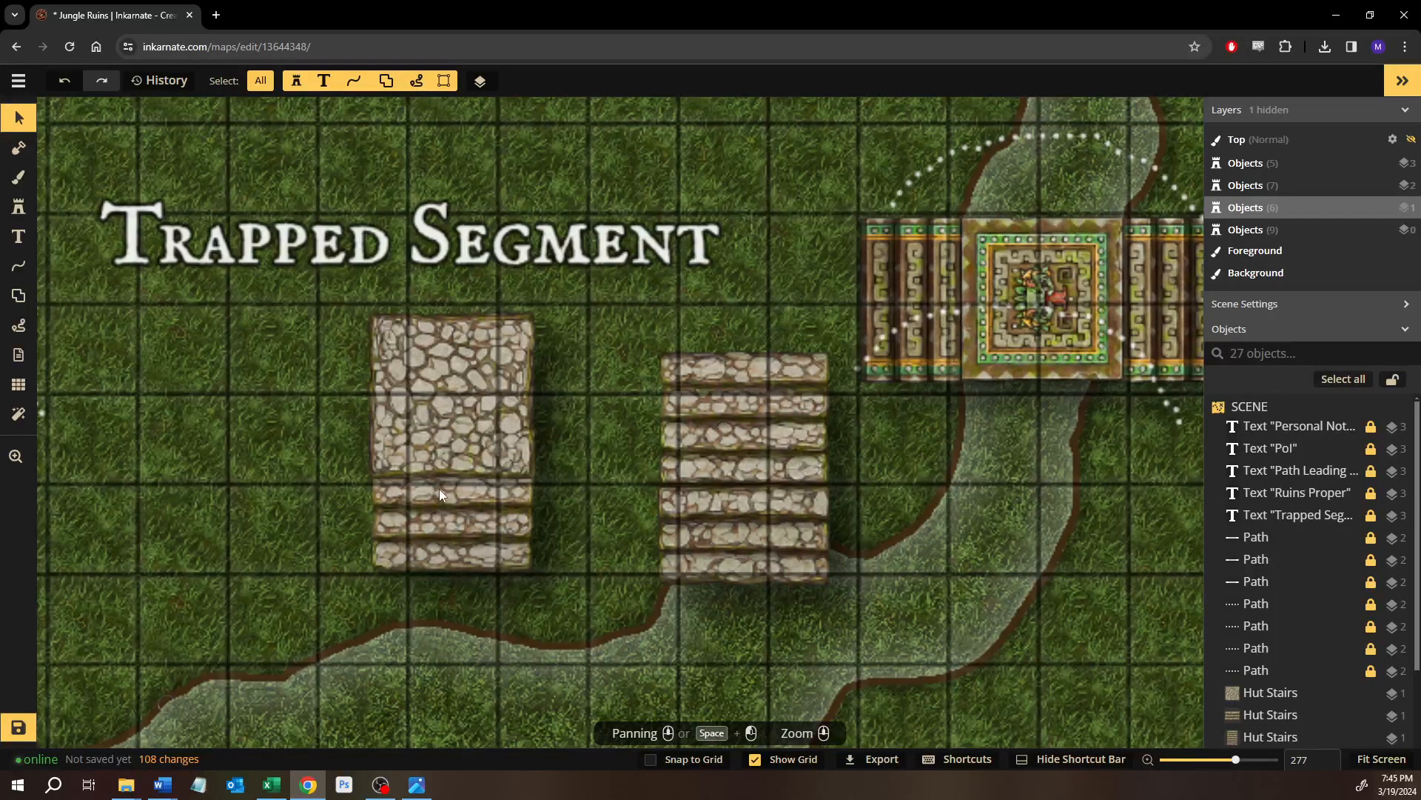
Delete the three-piece snake staircase on the path and the long Hut Stairs.
drag(894, 185, 1149, 343)
key(Delete)
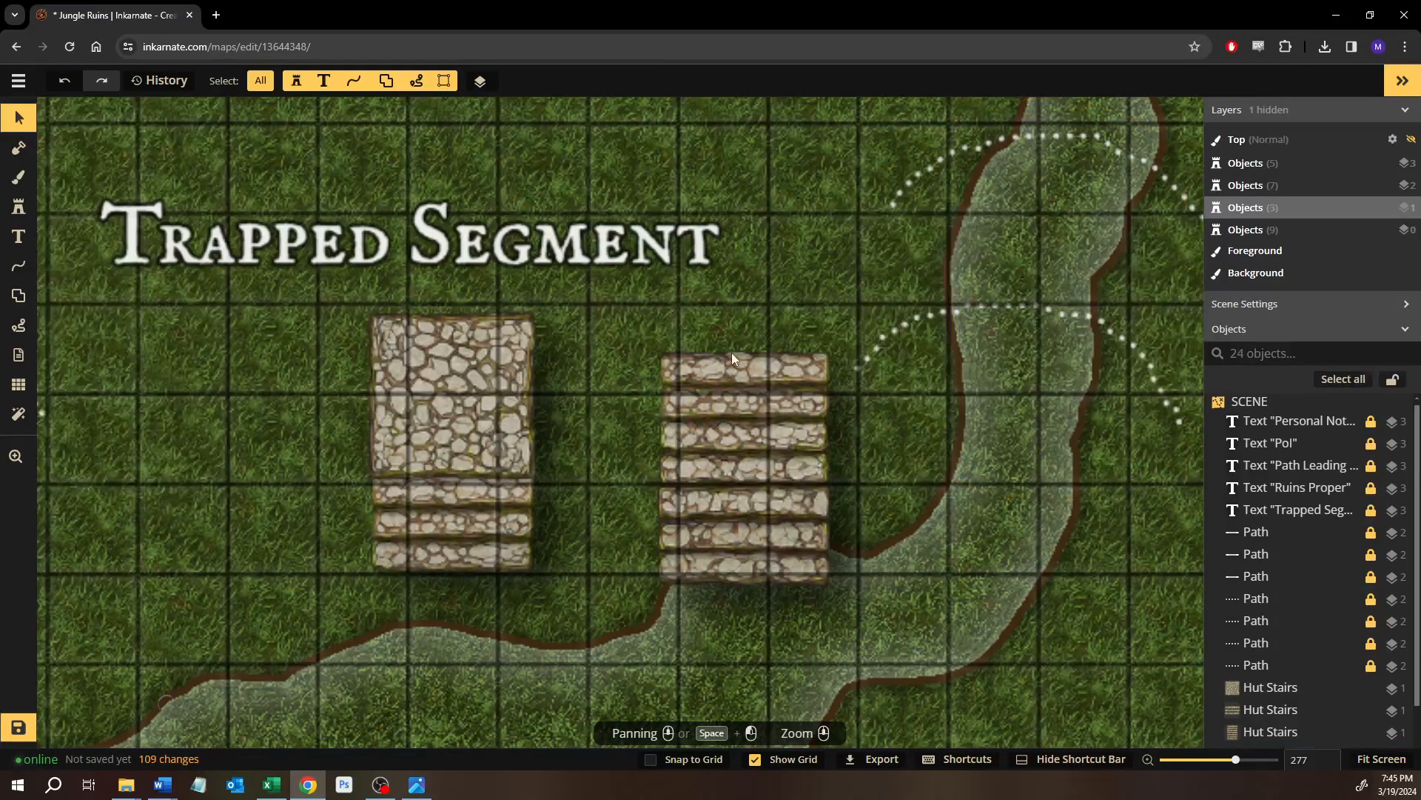
click(803, 571)
key(Delete)
Duplicate the short Hut Stairs below the stone platform and place the copy above the platform.
click(476, 545)
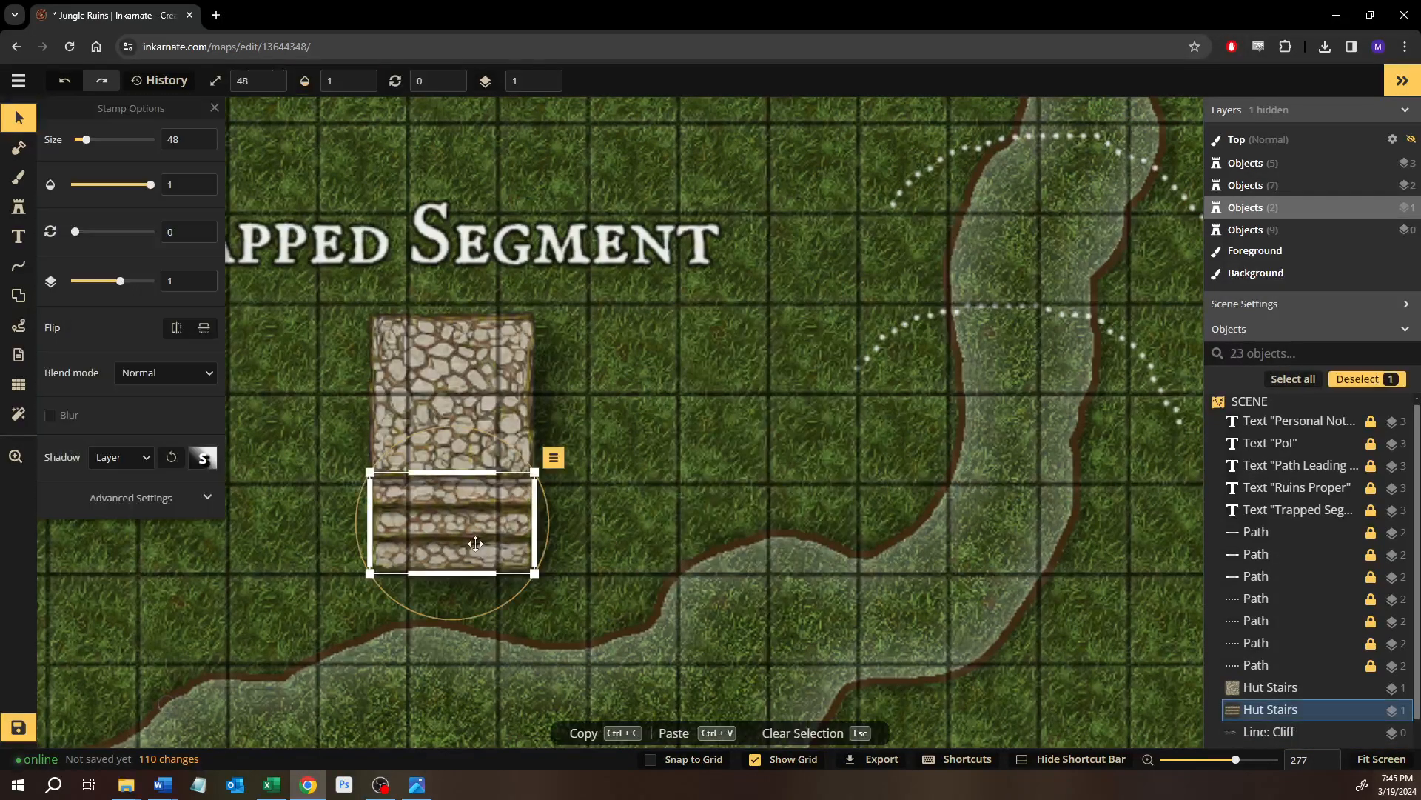
scroll(652, 465, up, 4)
scroll(652, 465, left, 3)
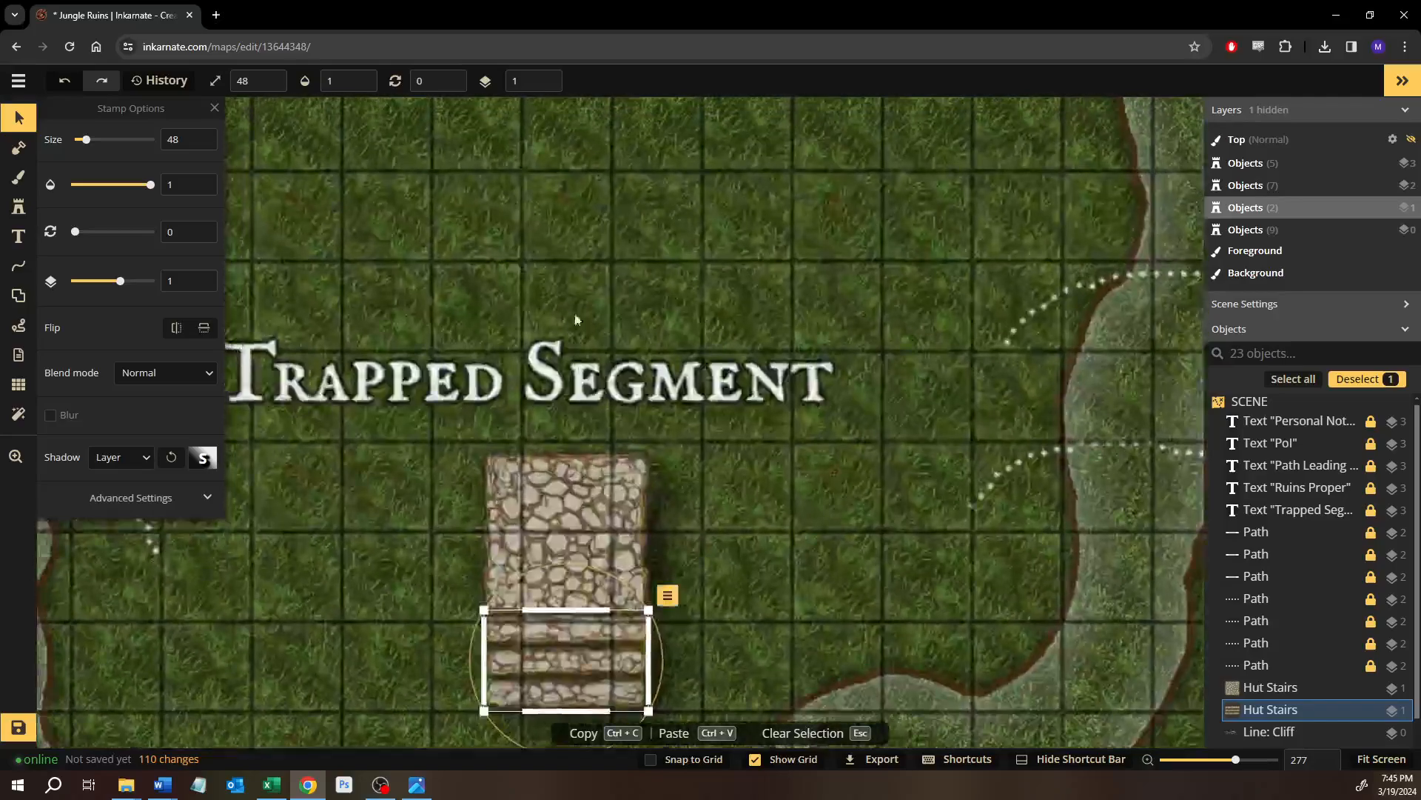
key(ctrl+c)
key(ctrl+v)
click(548, 298)
Rotate the copied stairs to 180, fit them against the platform's upper edge, and put them on layer 0.
drag(541, 182, 492, 373)
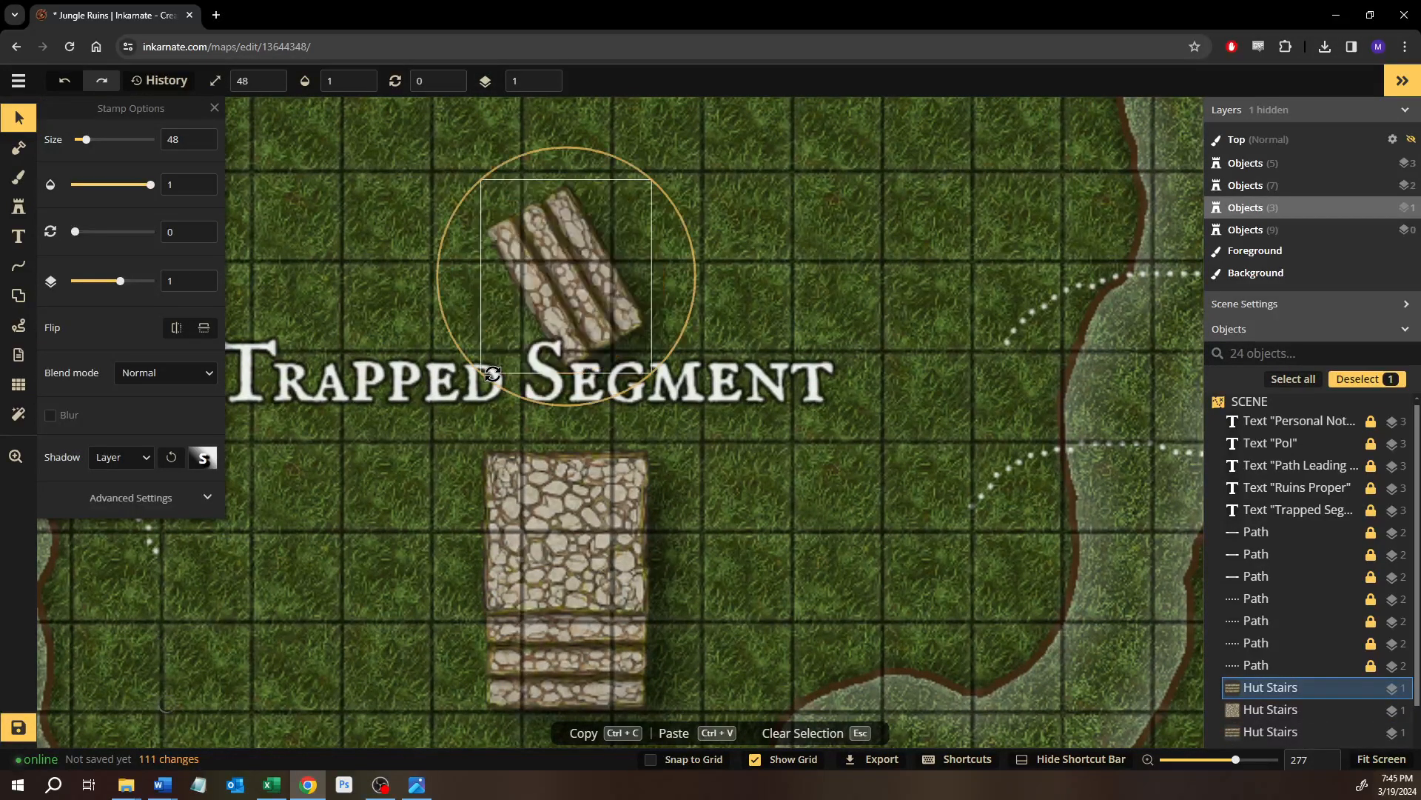
drag(555, 408, 610, 422)
drag(565, 314, 565, 412)
key(bracketleft)
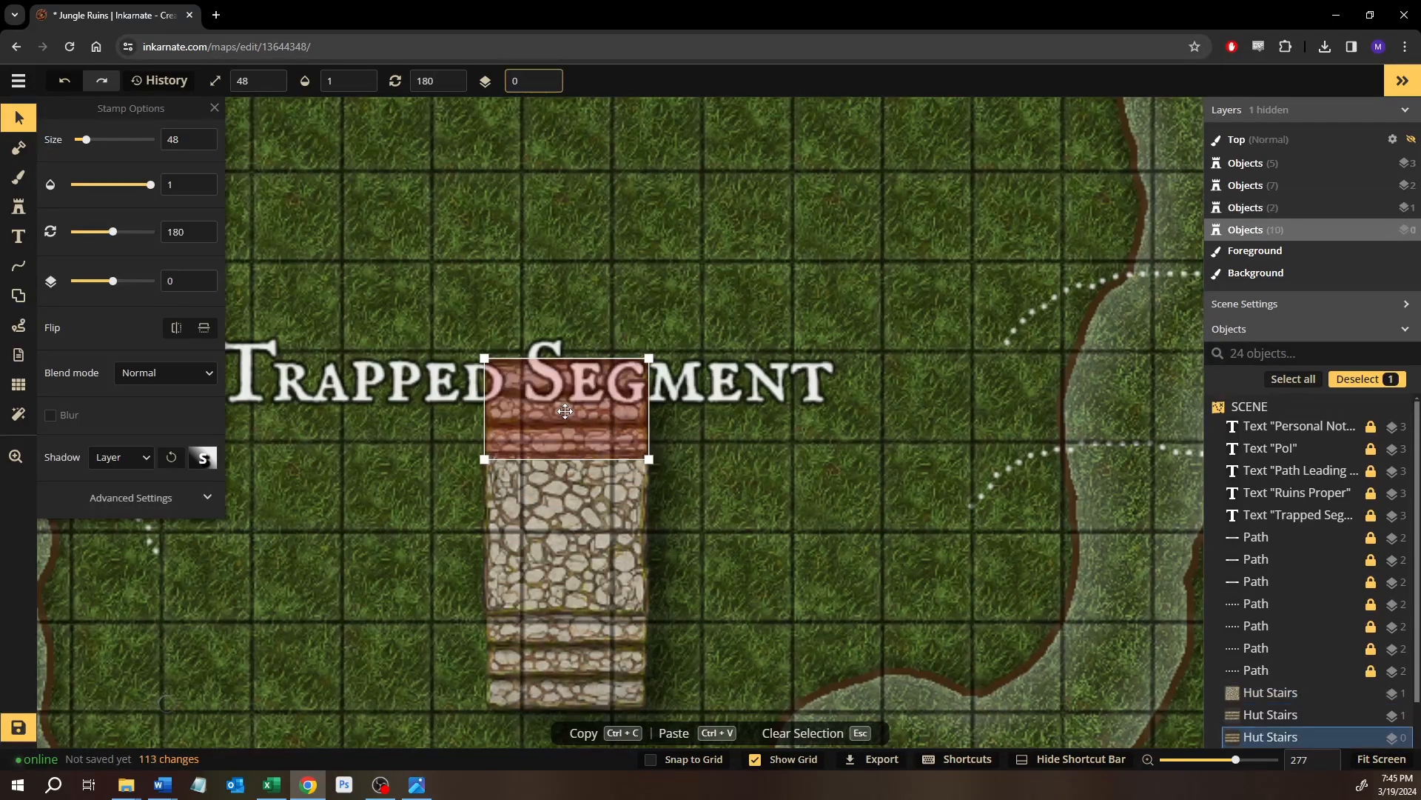
click(590, 380)
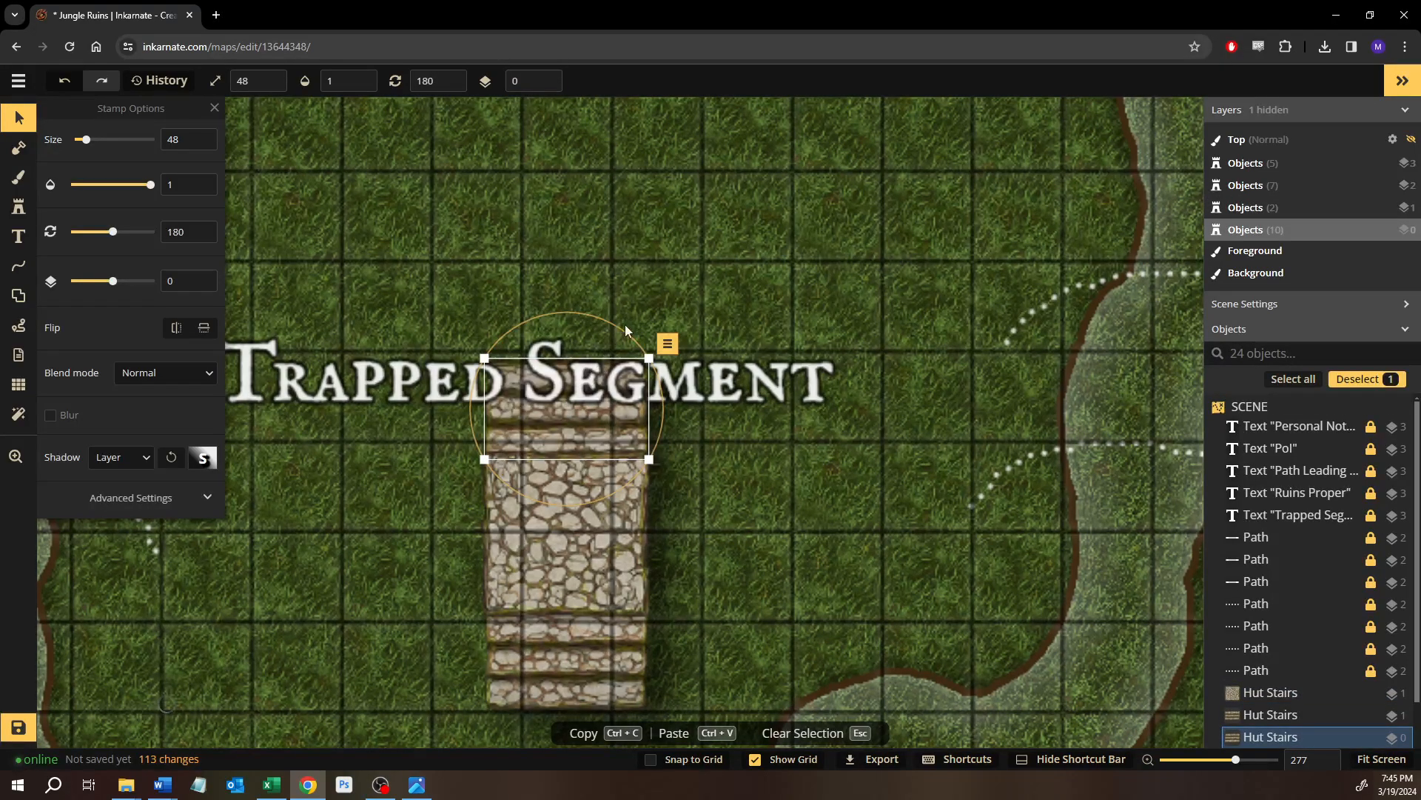
click(700, 252)
Turn the whole three-piece staircase sideways to rotation 213 and place a copy across the eastern path.
scroll(686, 267, down, 5)
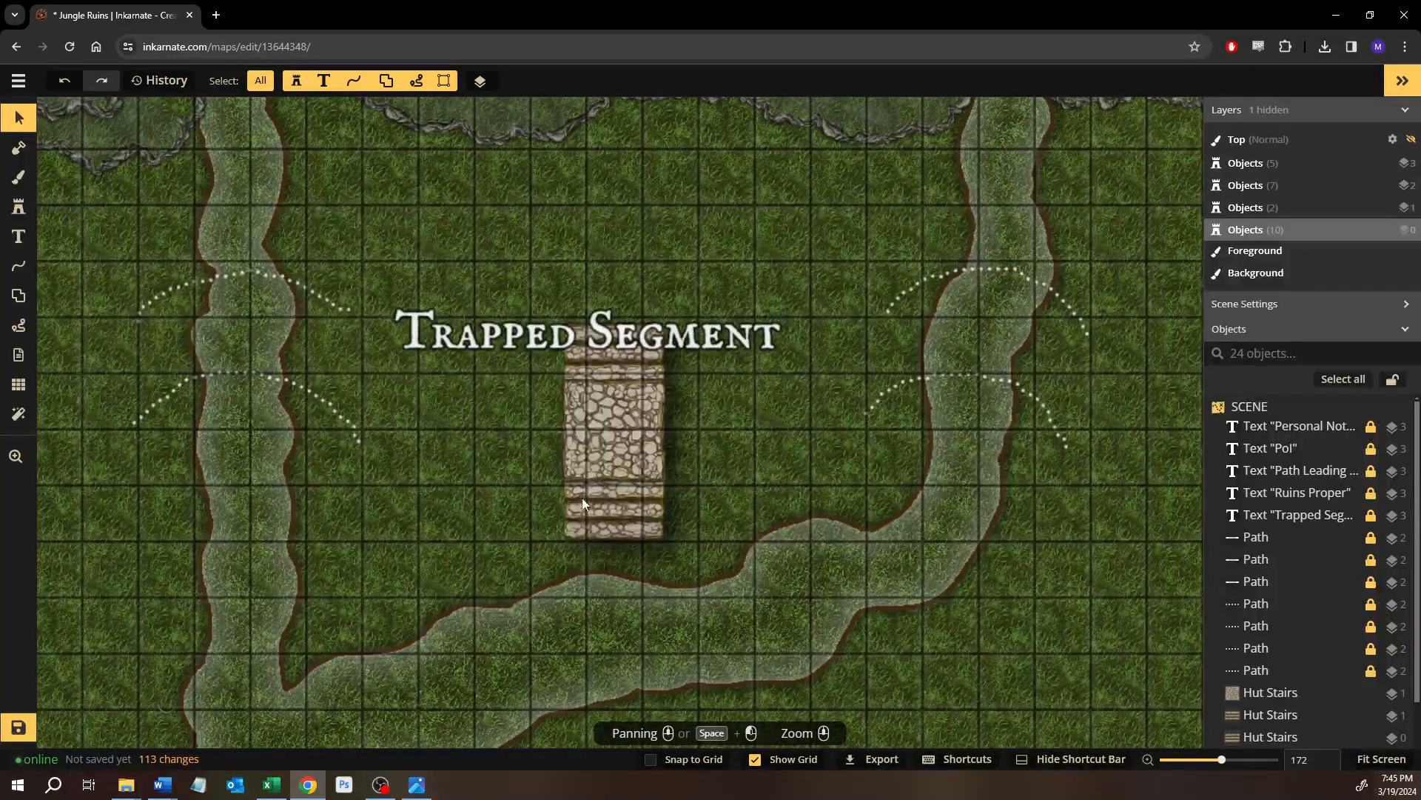
drag(721, 286, 567, 544)
drag(596, 303, 519, 447)
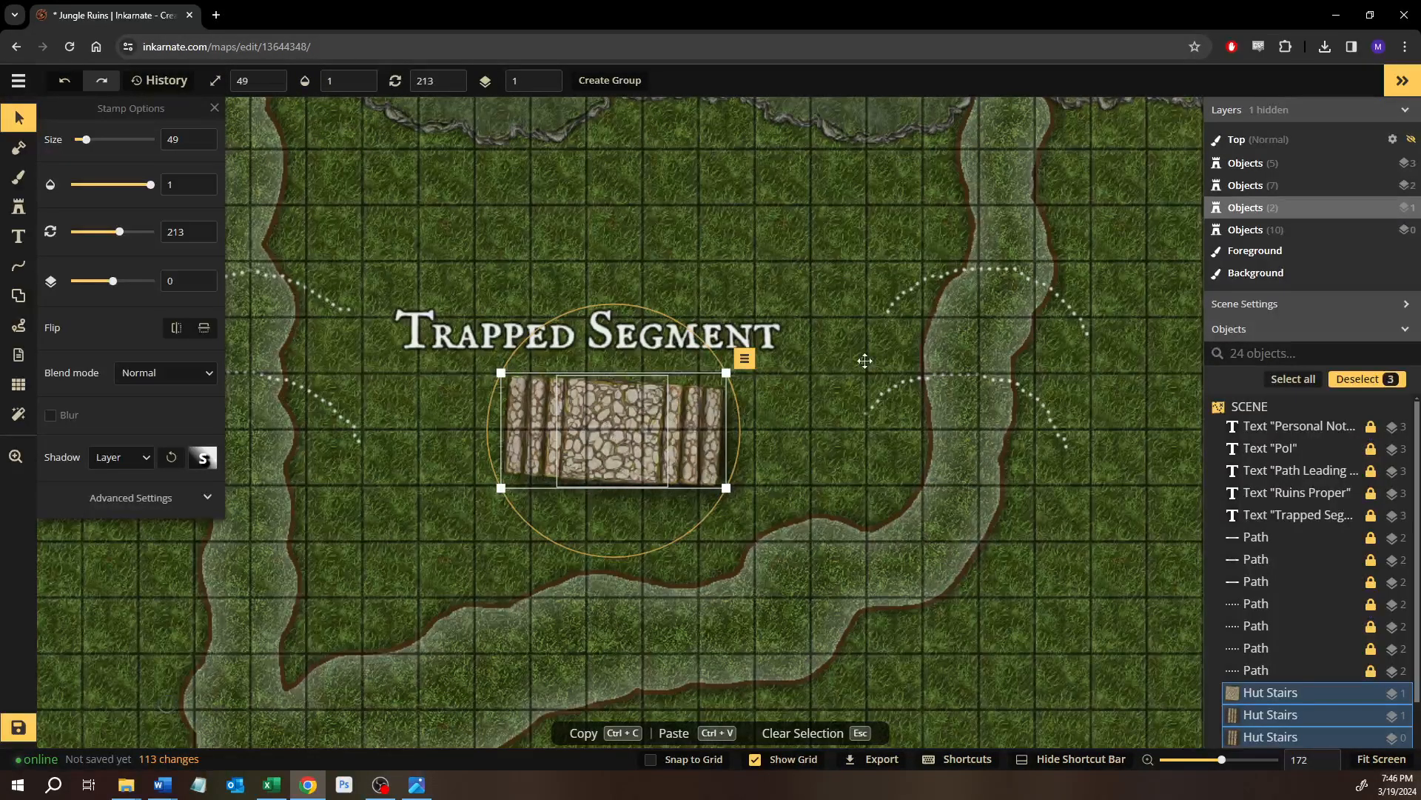
key(ctrl+v)
drag(969, 361, 970, 378)
click(526, 290)
Move the original three-piece staircase onto the western path at its upper dotted arc and tilt it to rotation 199.
drag(535, 333, 717, 342)
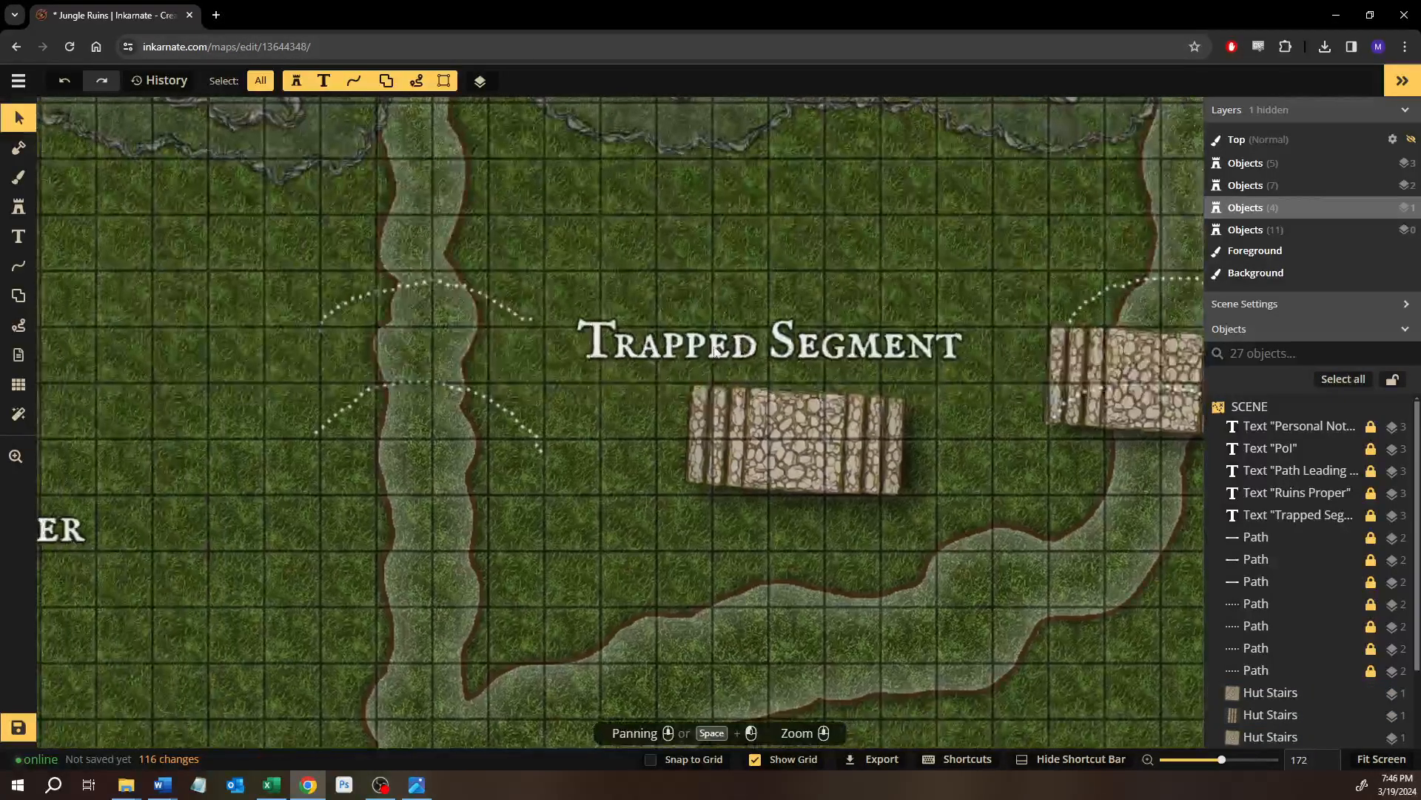
drag(895, 488, 903, 486)
drag(850, 331, 828, 326)
drag(830, 421, 441, 288)
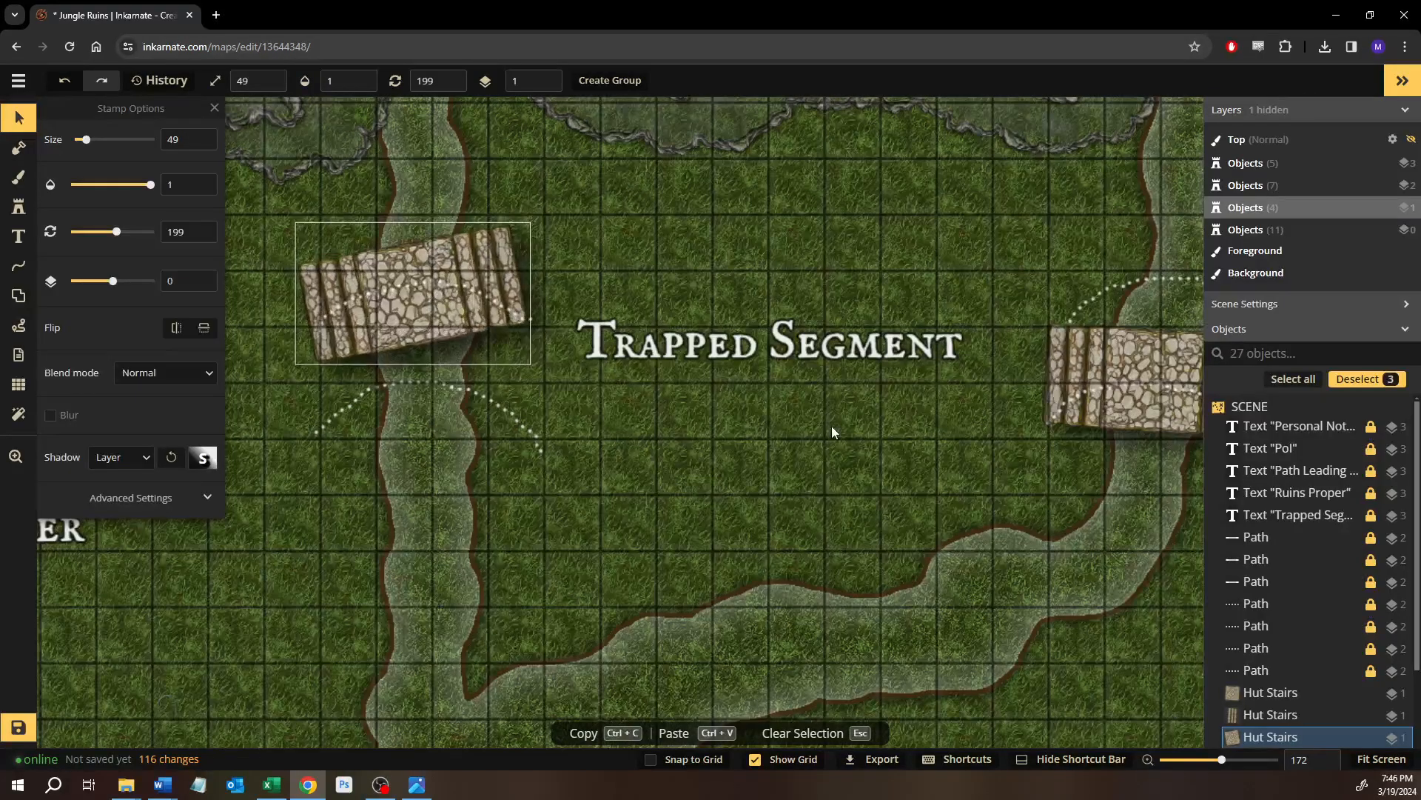
click(829, 425)
Shrink the eastern staircase as a whole to size 36 and center it across the path between the two dotted arcs.
scroll(824, 419, down, 3)
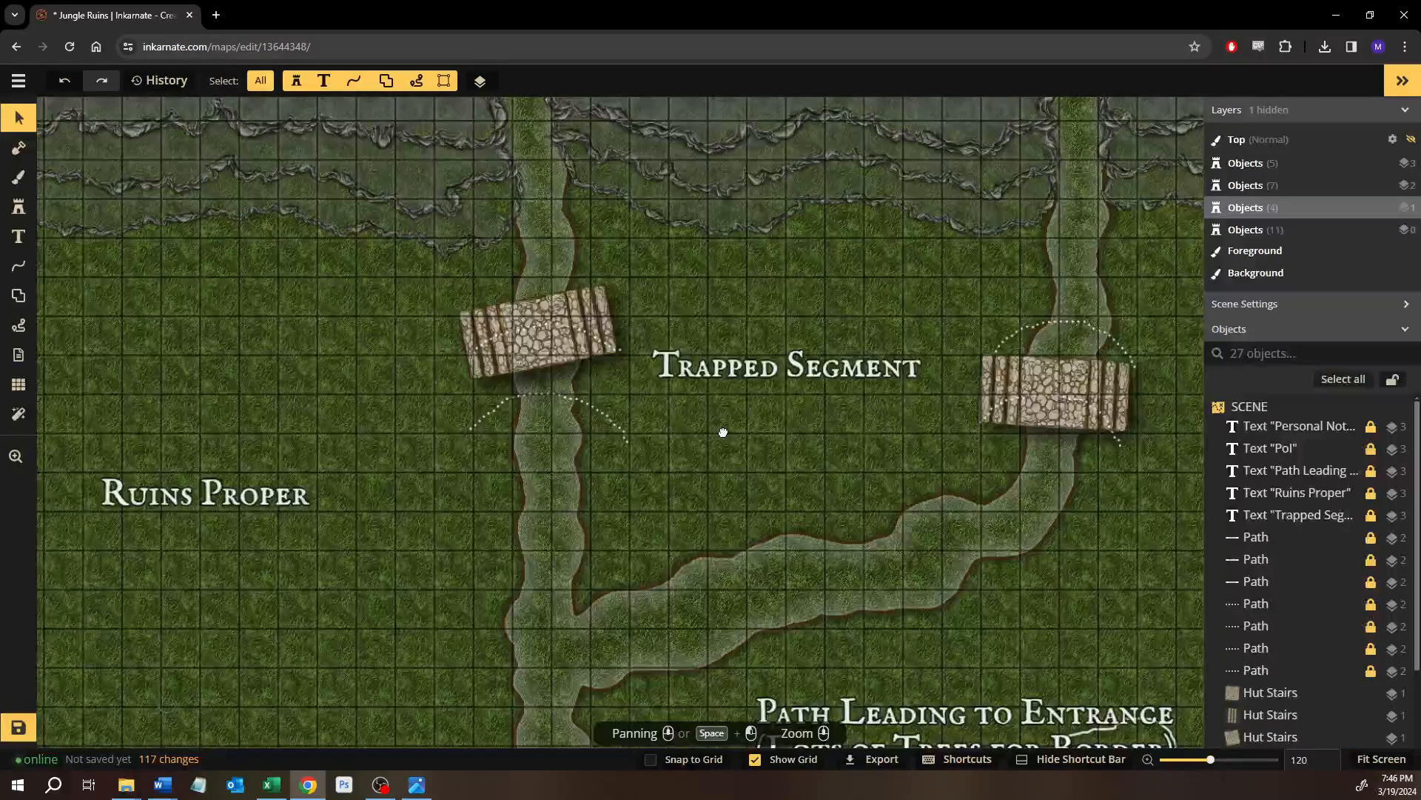
drag(852, 417, 699, 432)
scroll(886, 437, up, 3)
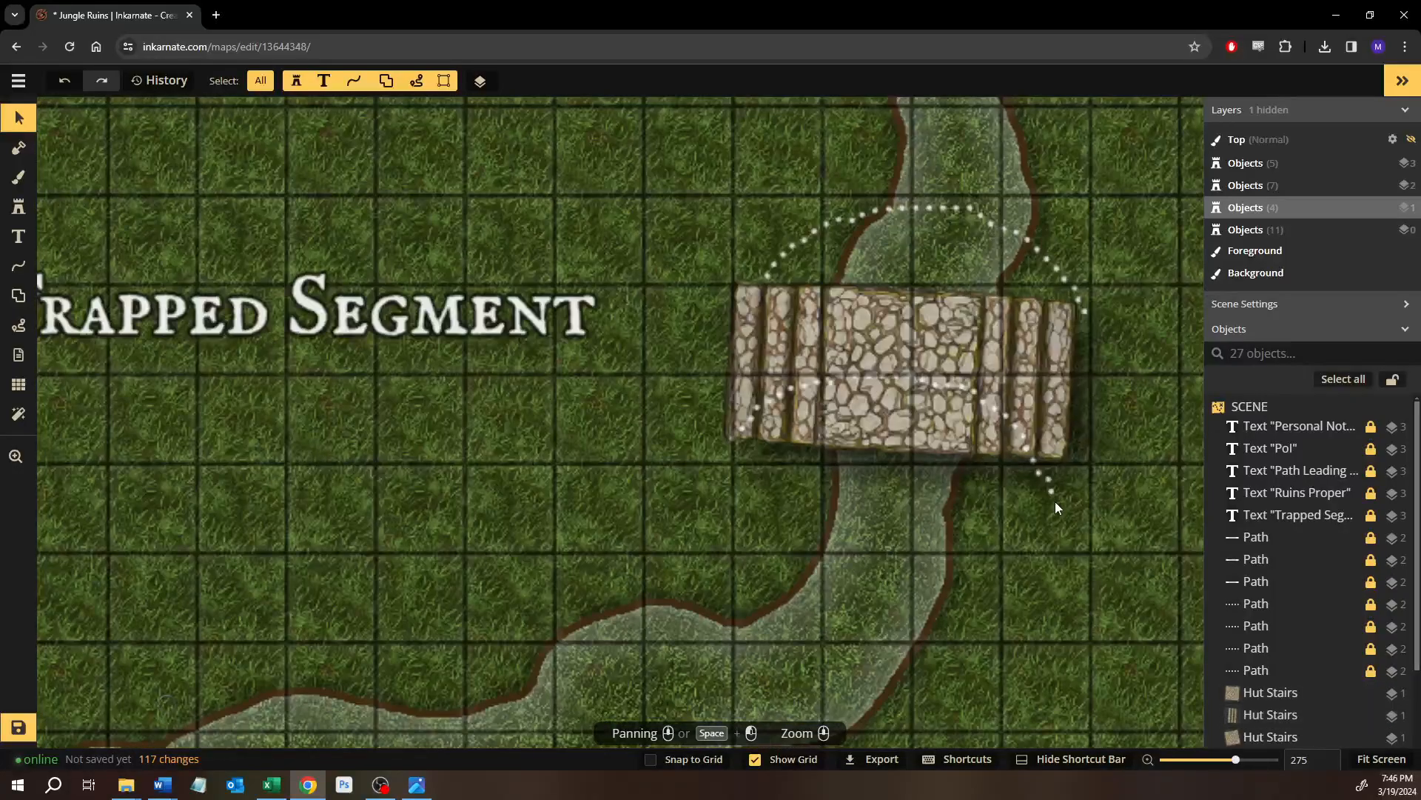
scroll(1055, 500, down, 1)
click(744, 296)
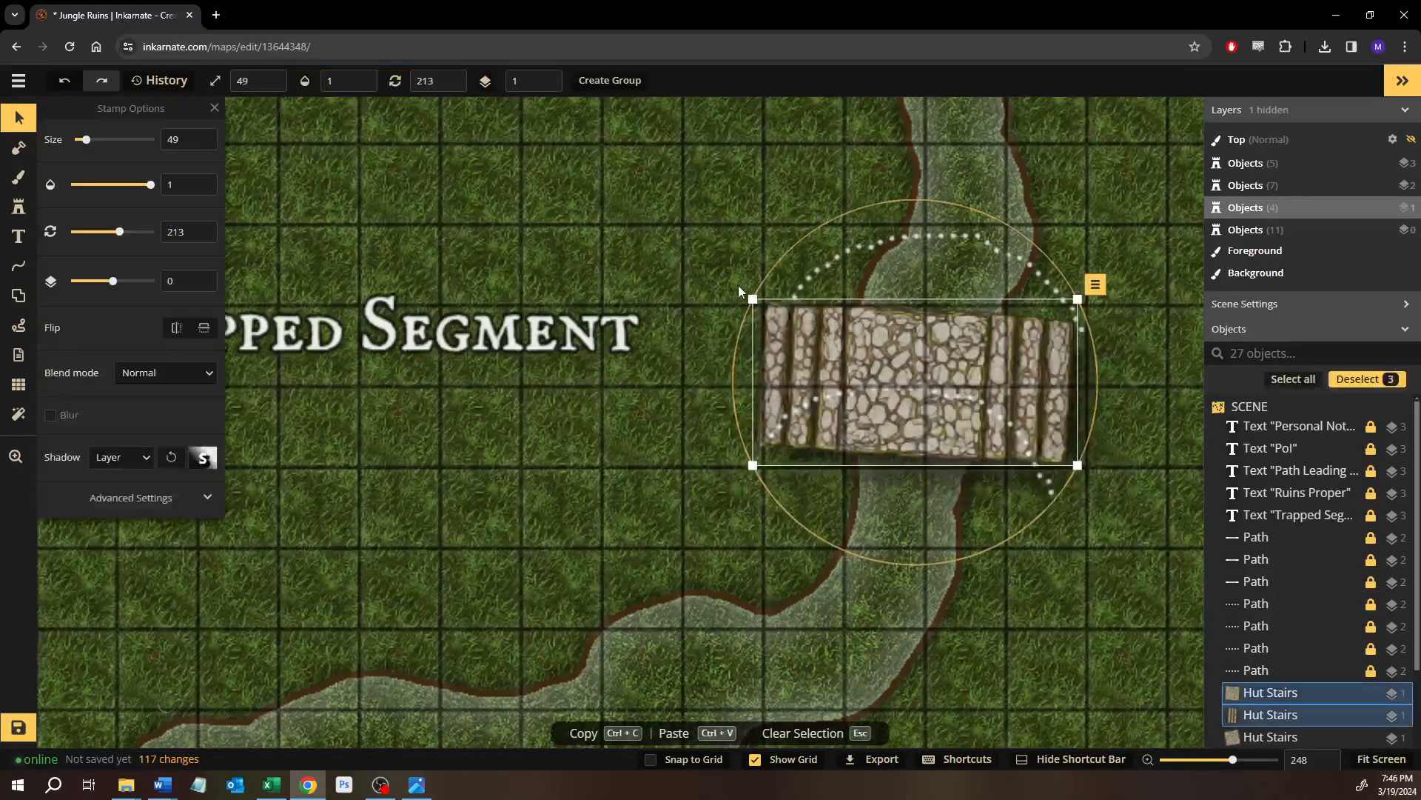
drag(745, 294, 788, 371)
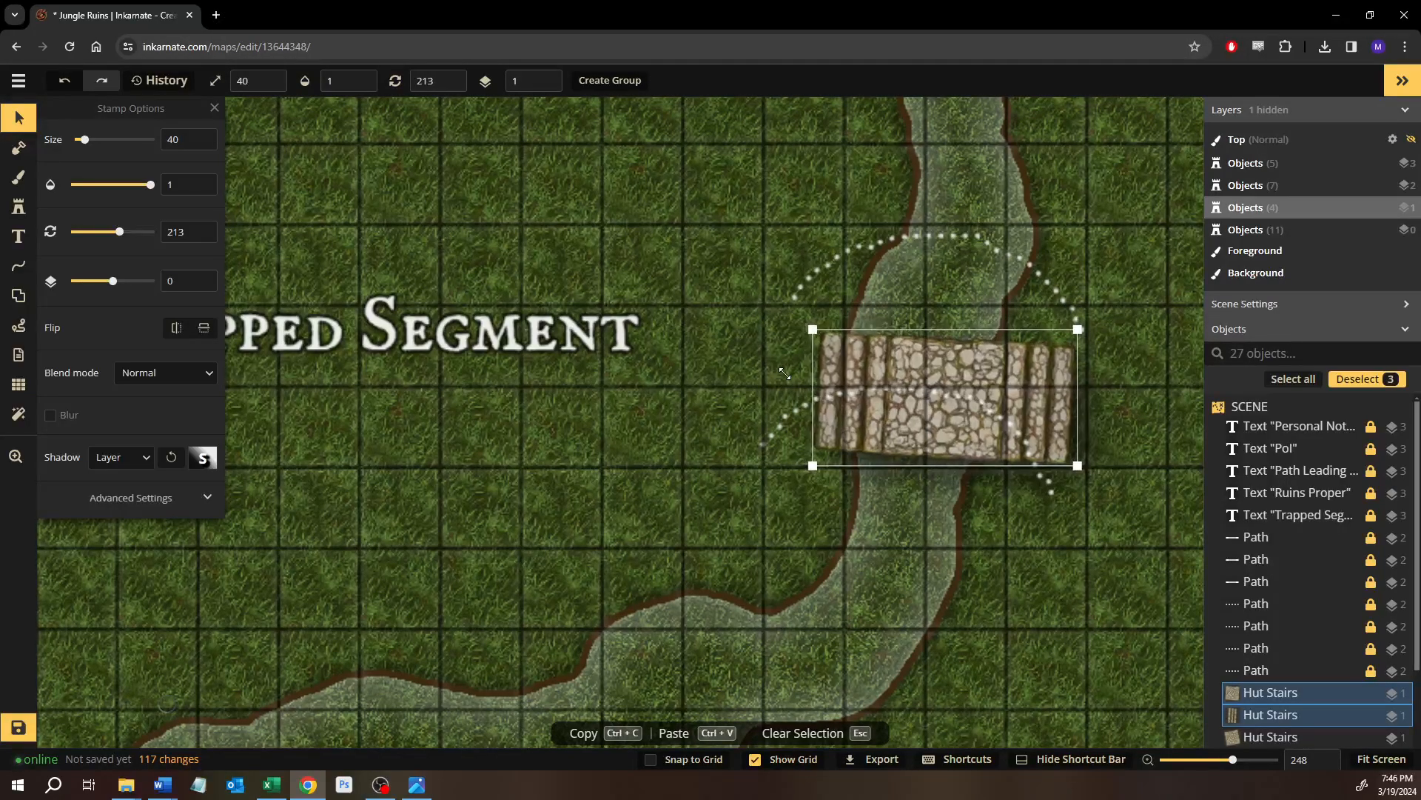
drag(932, 368, 911, 335)
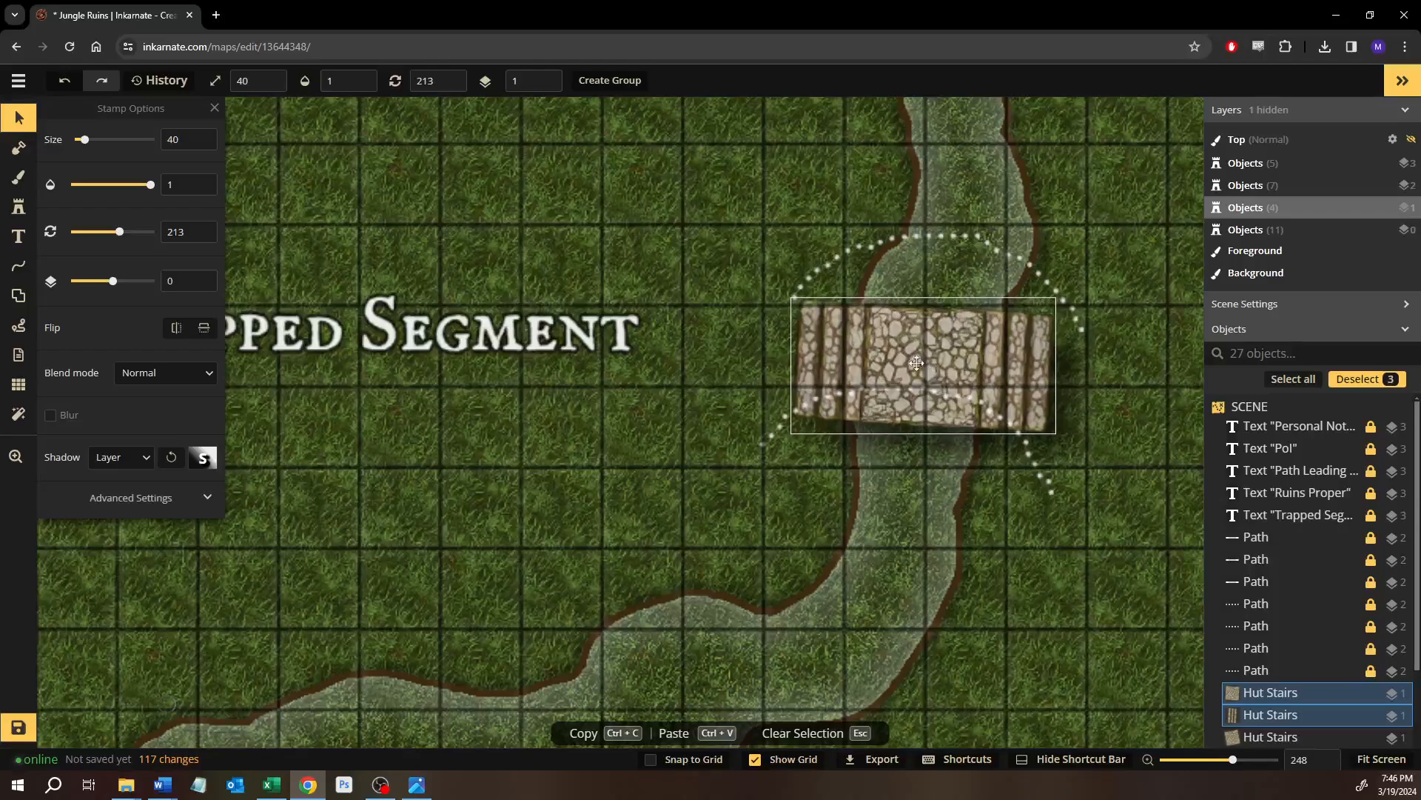
drag(1036, 430, 966, 352)
click(803, 284)
drag(737, 255, 1042, 420)
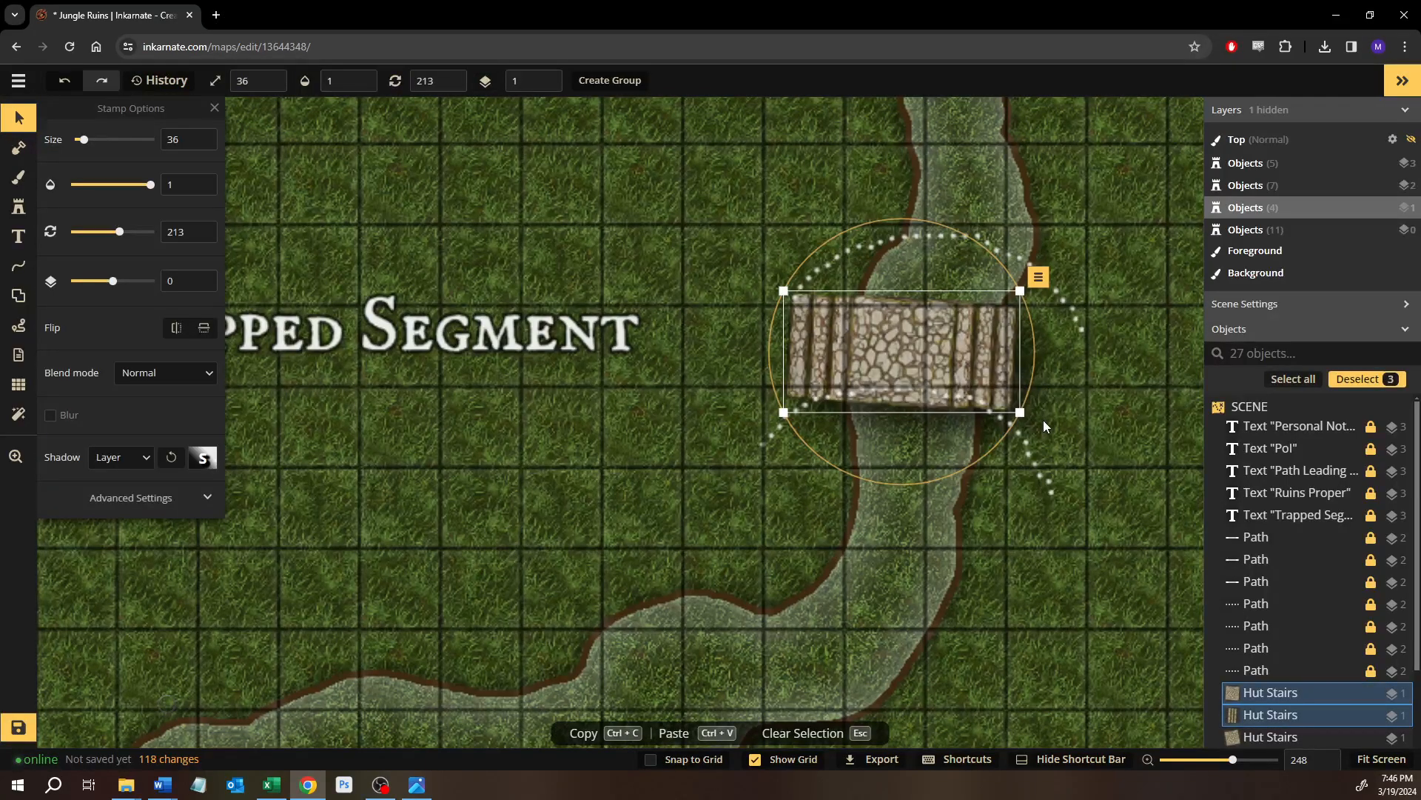
click(489, 463)
Try setting the size value of the western staircase's three pieces to 36, and undo the change.
scroll(487, 454, down, 3)
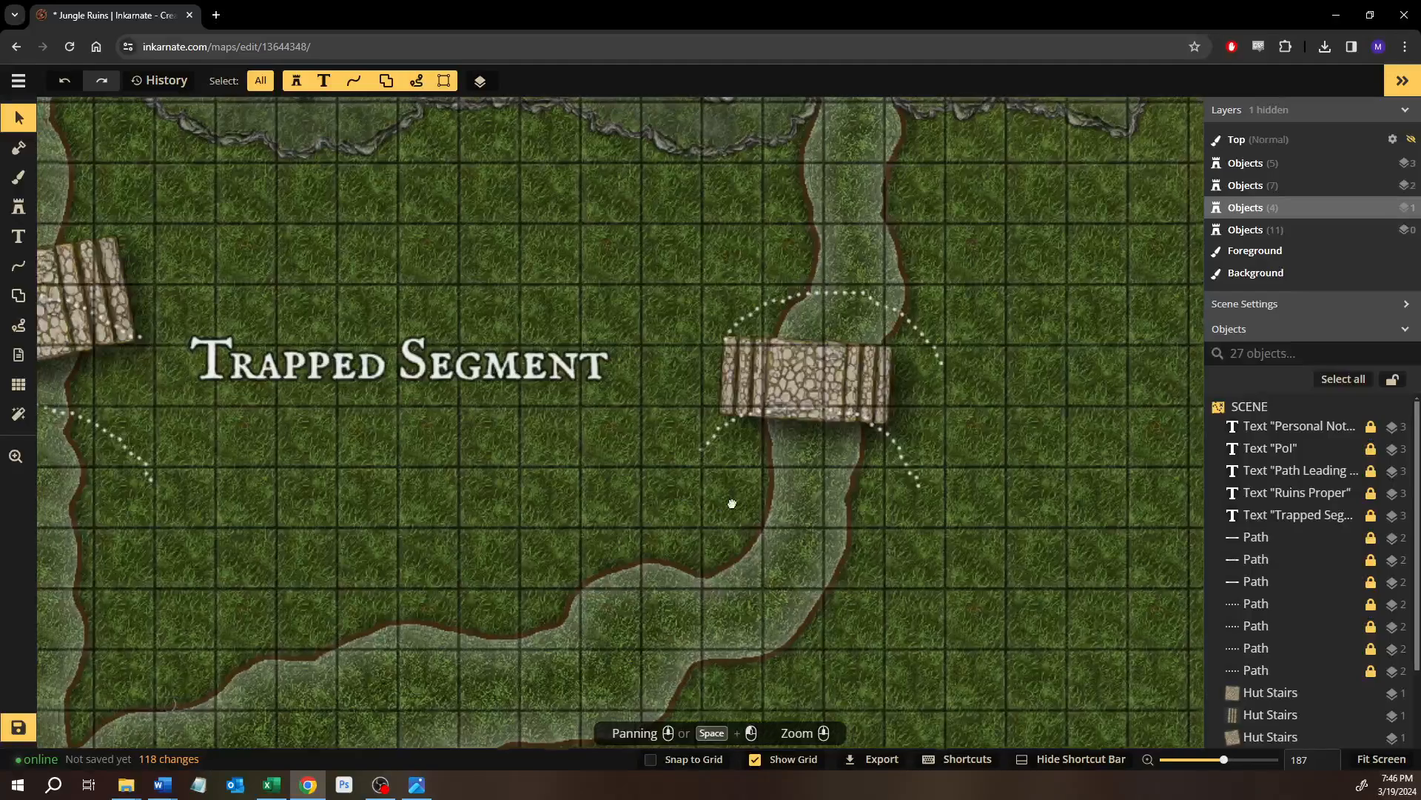
drag(732, 503, 1043, 571)
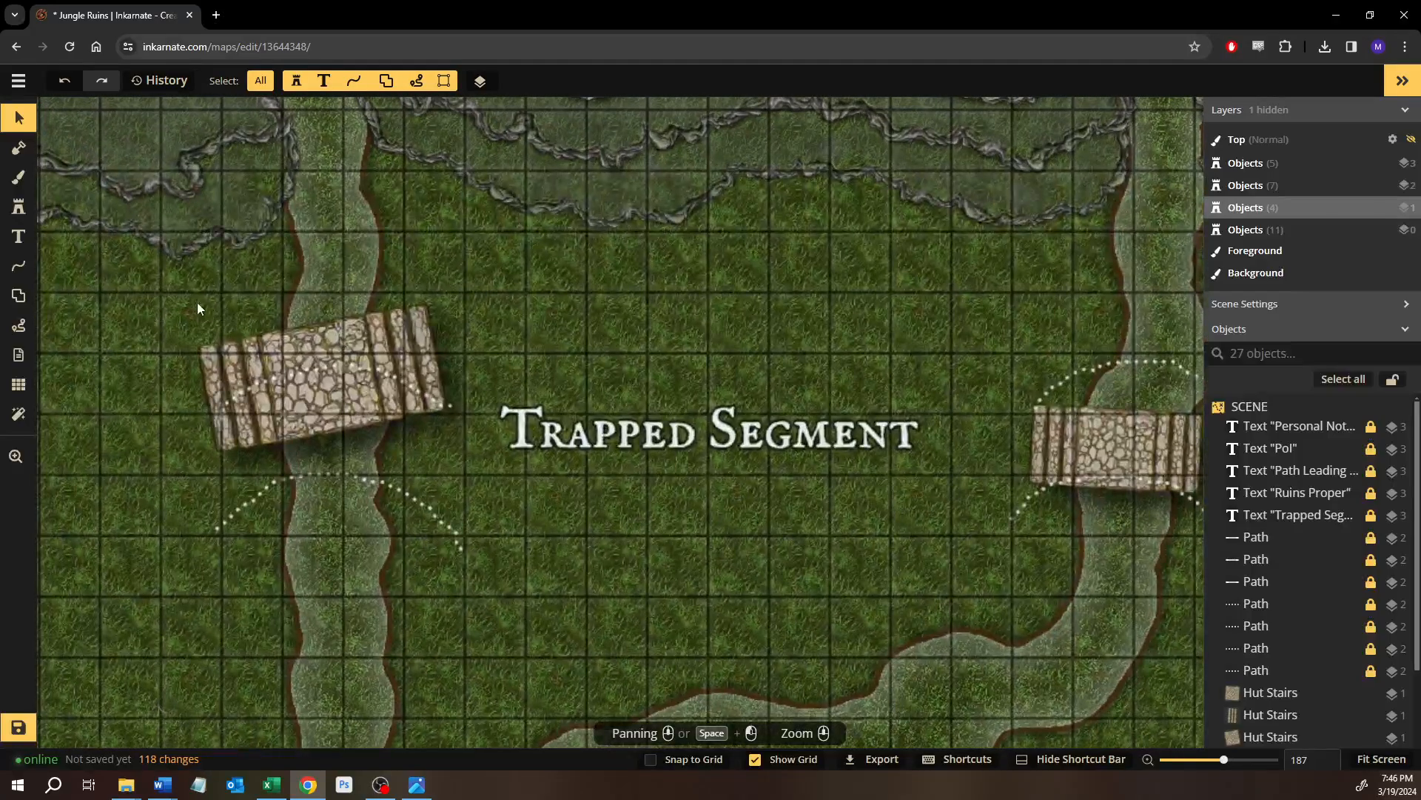
click(424, 425)
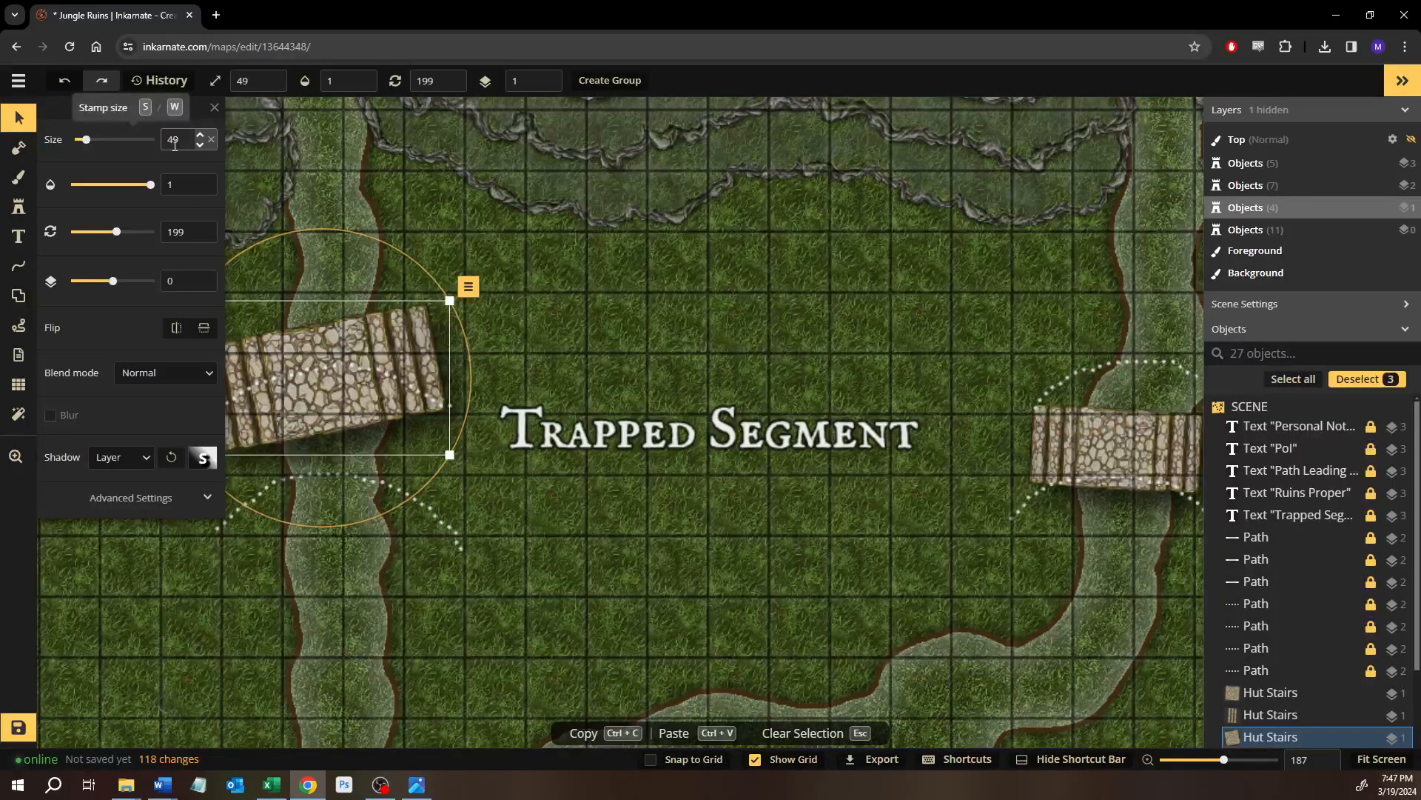
key(BackSpace)
key(BackSpace)
text(36)
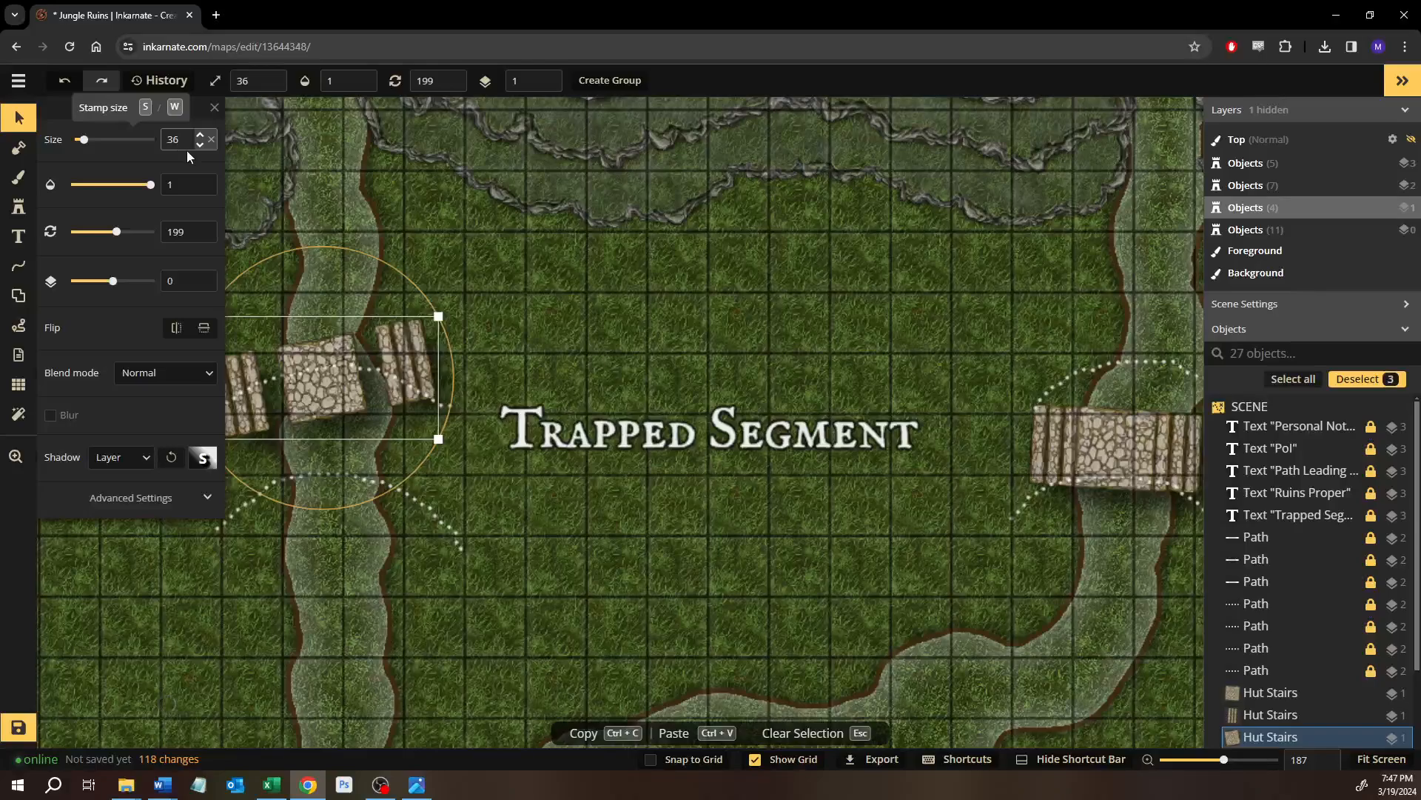
key(BackSpace)
key(BackSpace)
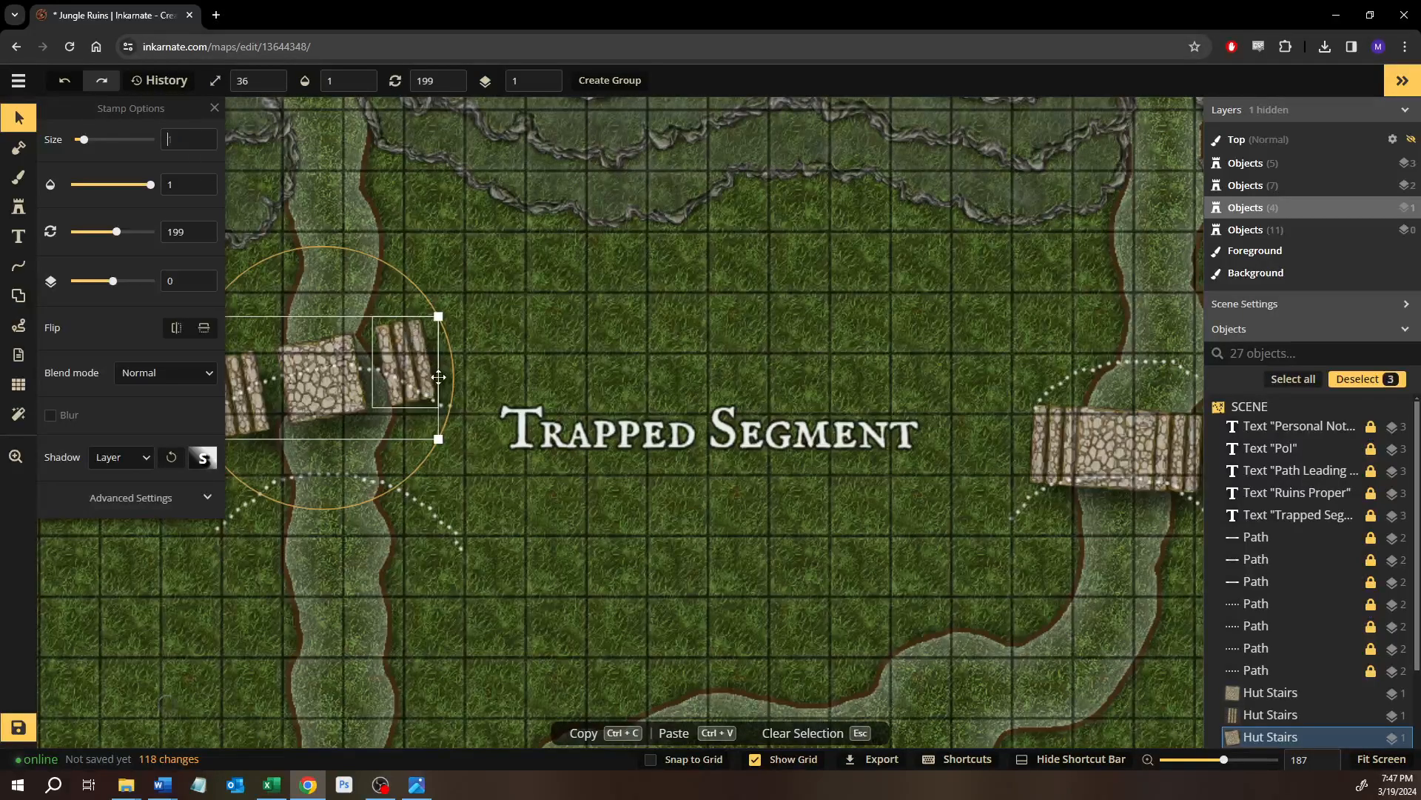
click(579, 255)
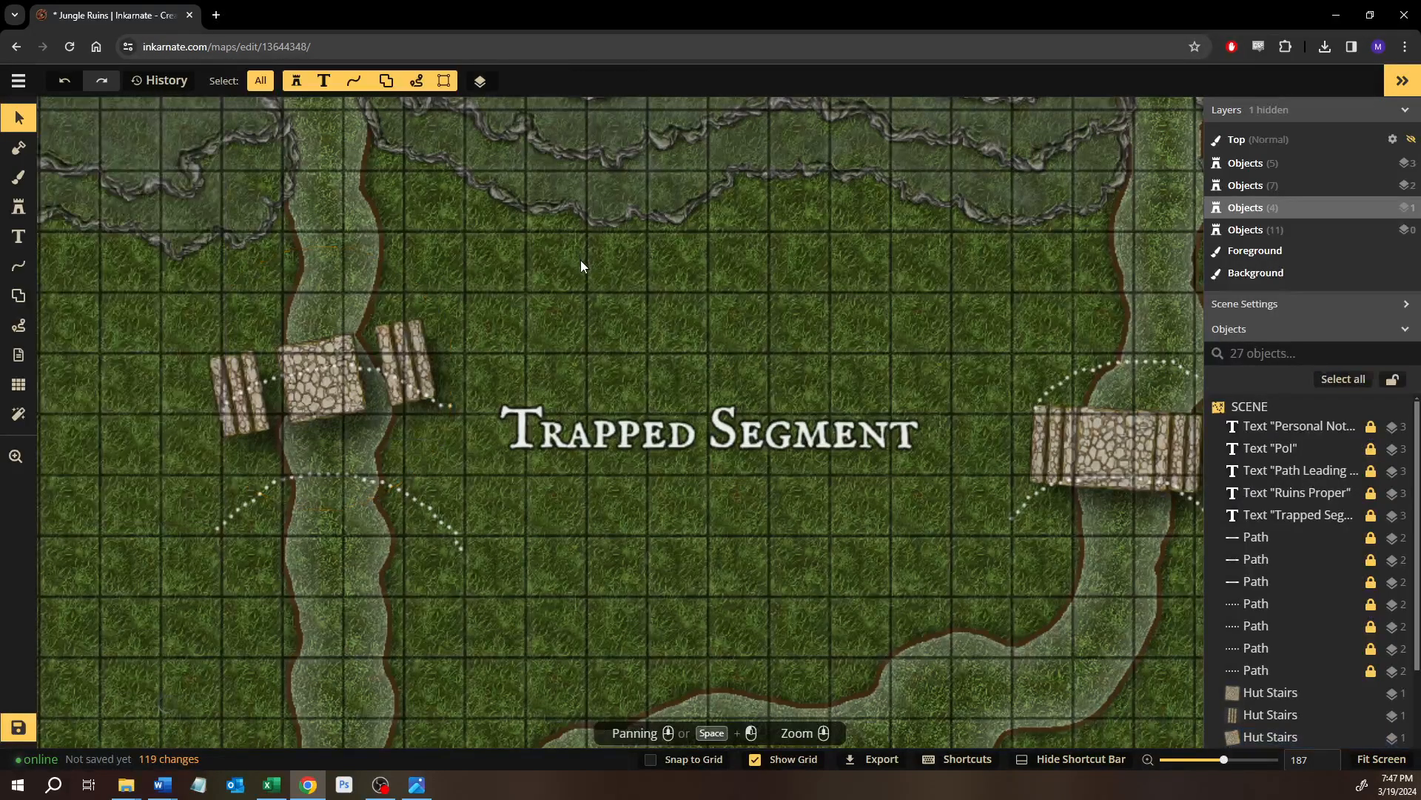
key(ctrl+z)
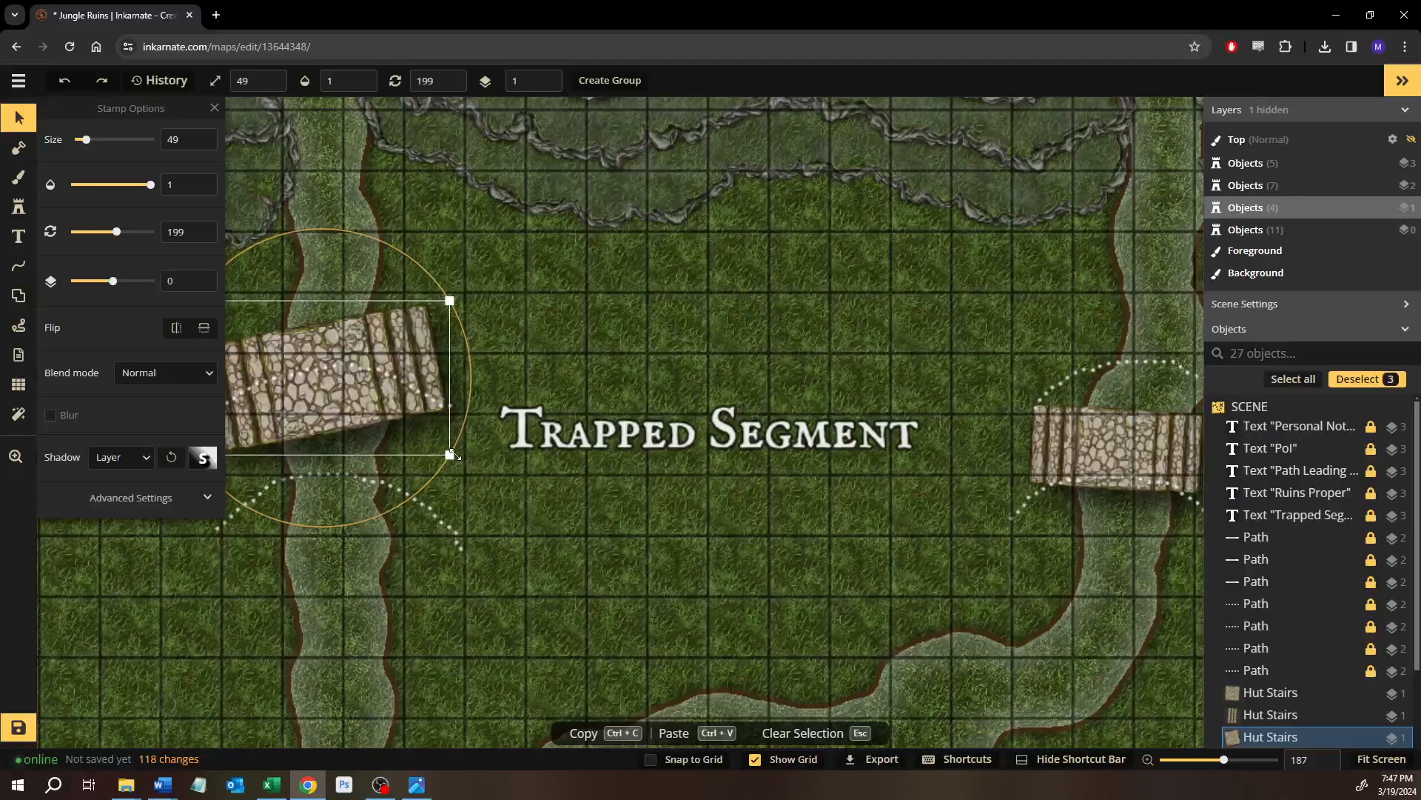
Scale the western staircase down as a whole to about the eastern one's size and center it across the path.
drag(440, 452, 382, 425)
drag(318, 362, 396, 263)
drag(382, 369, 362, 377)
click(651, 540)
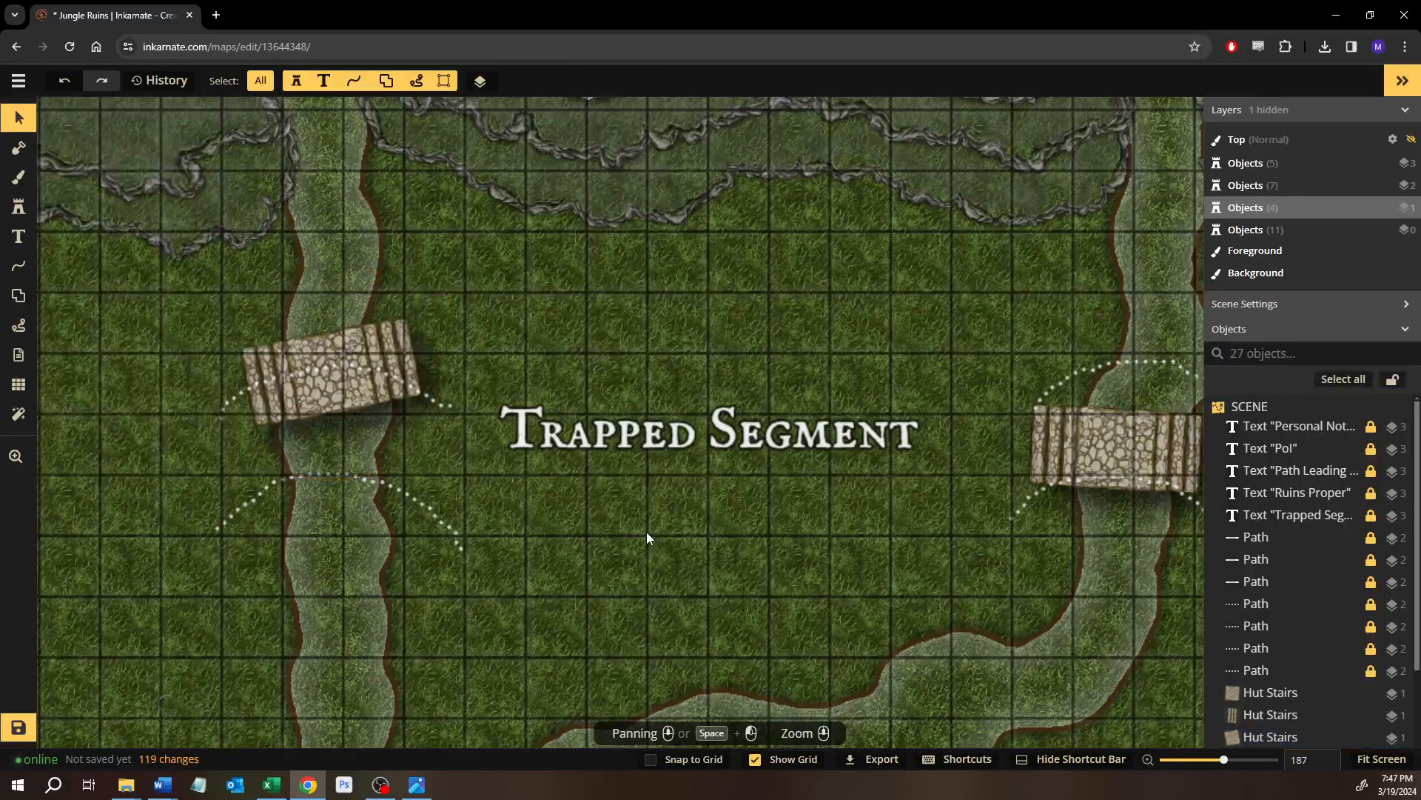
Delete the four dotted arc paths around the two staircases.
scroll(647, 532, down, 4)
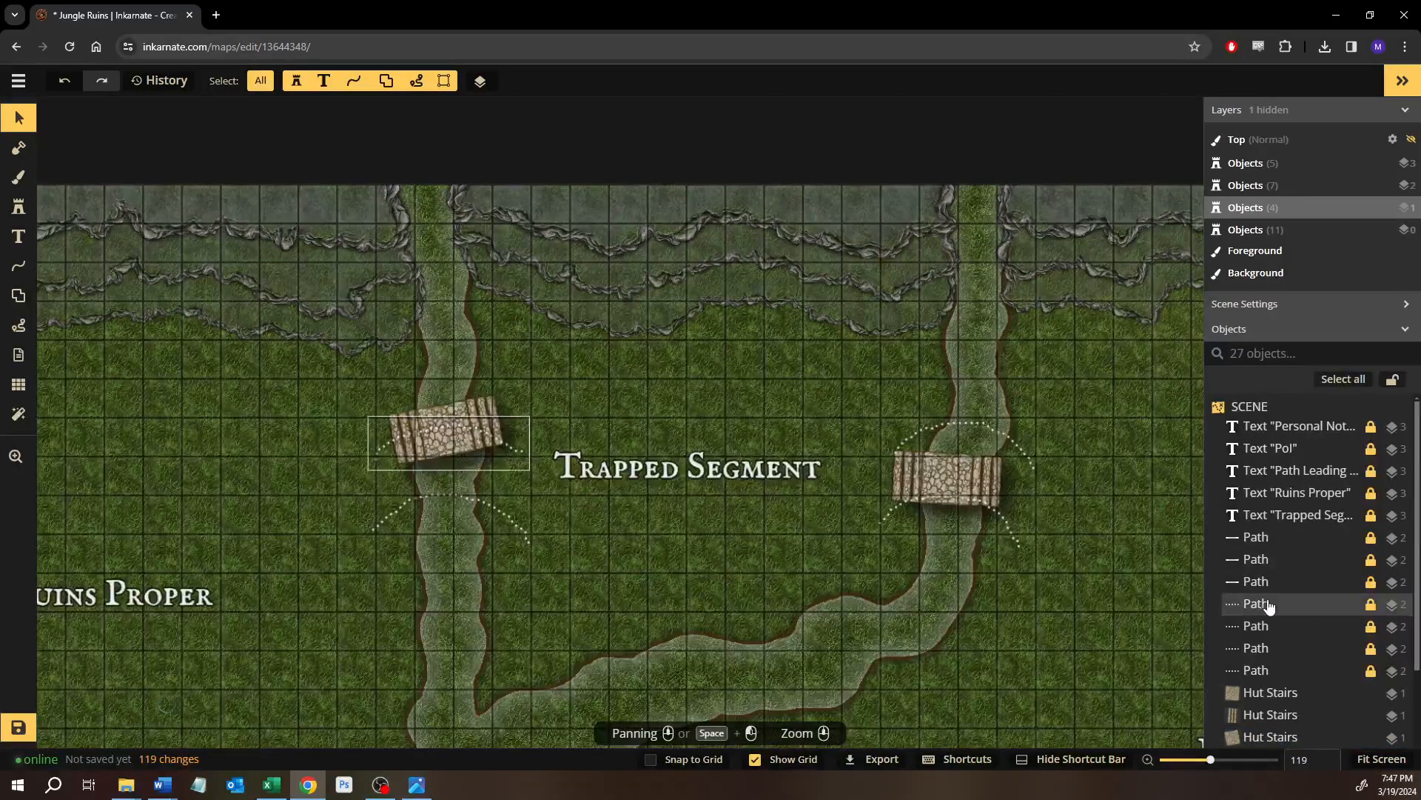
click(1265, 608)
shift+click(1258, 628)
shift+click(1262, 672)
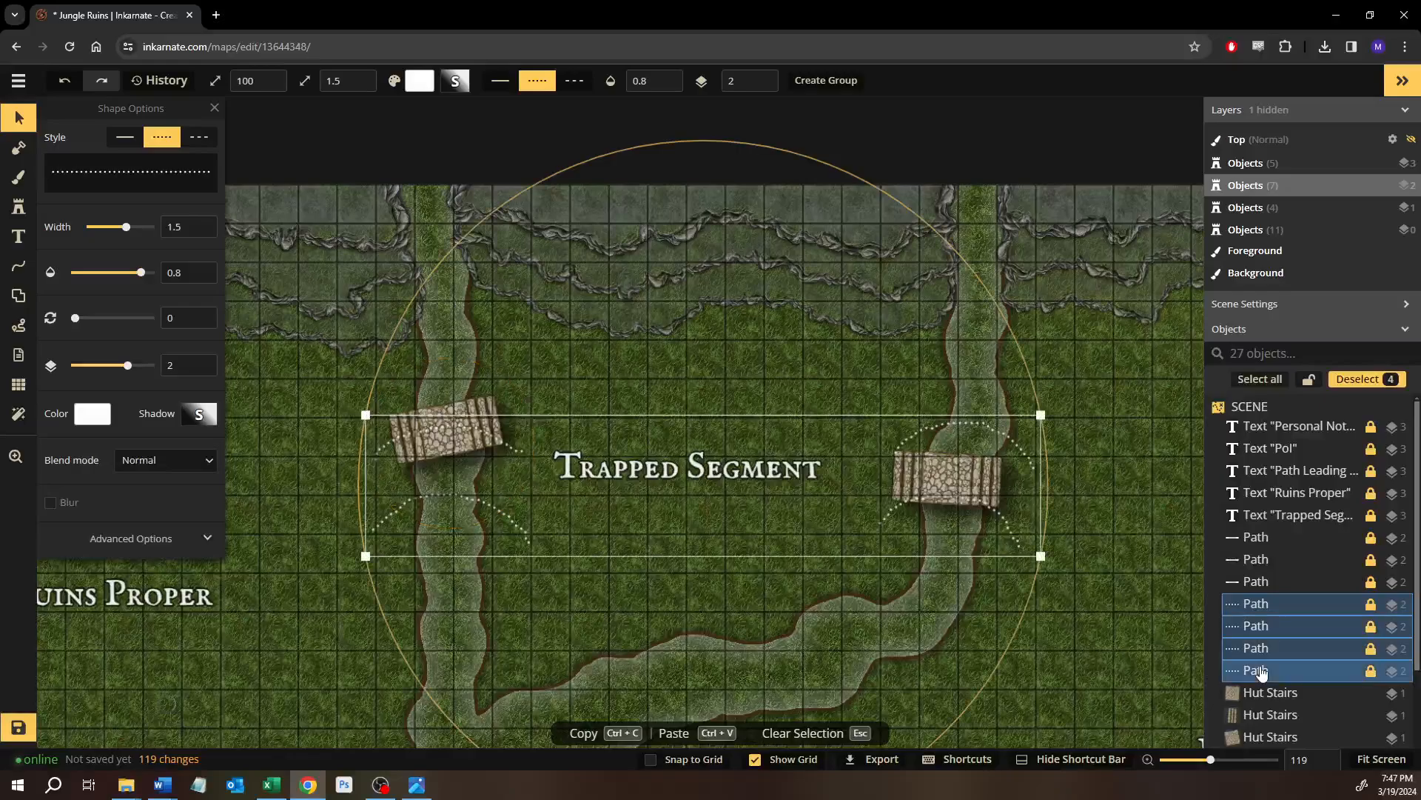
key(Delete)
Look through the foliage stamps in the Jungle pack and choose Jungle Trees for placement near the PoI area.
scroll(1044, 592, down, 3)
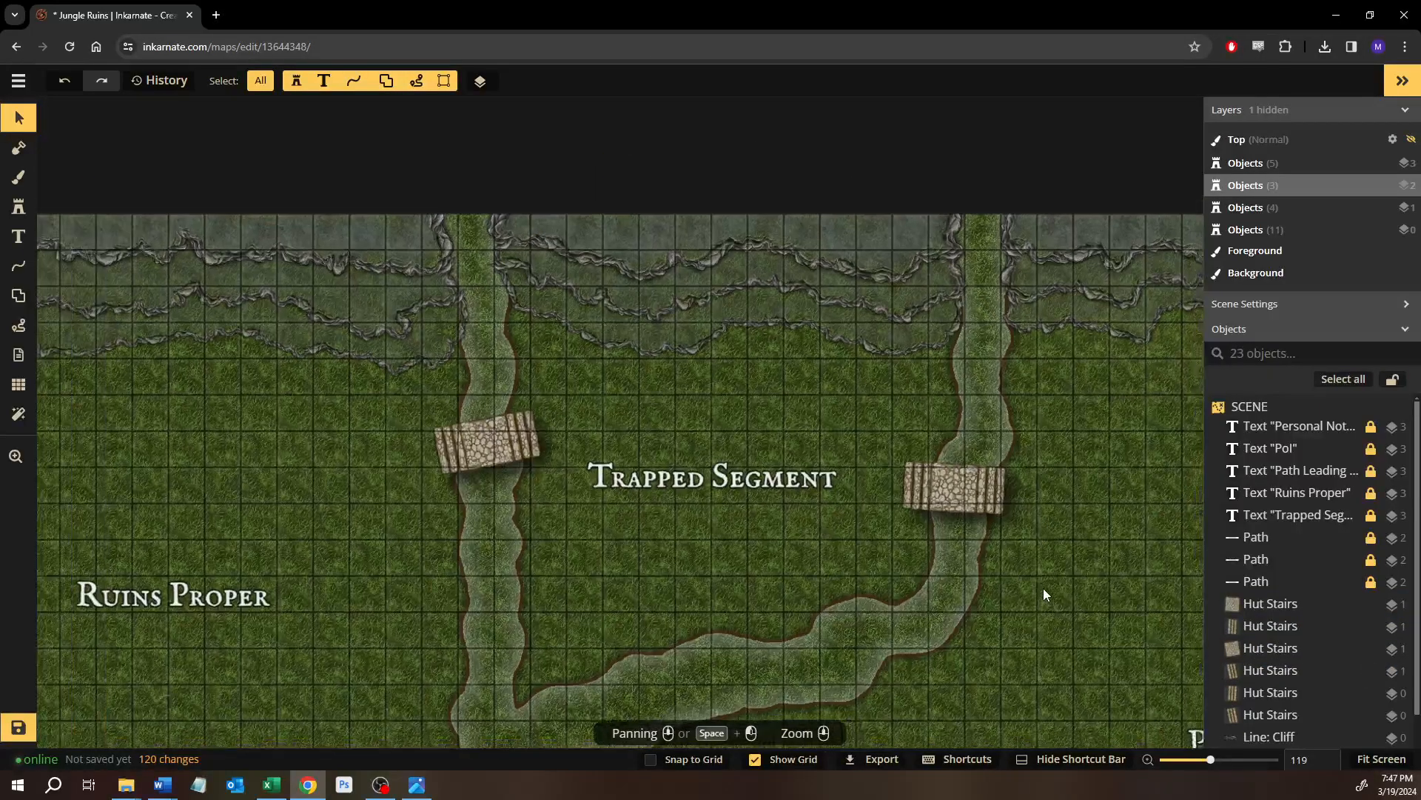
drag(803, 370, 512, 105)
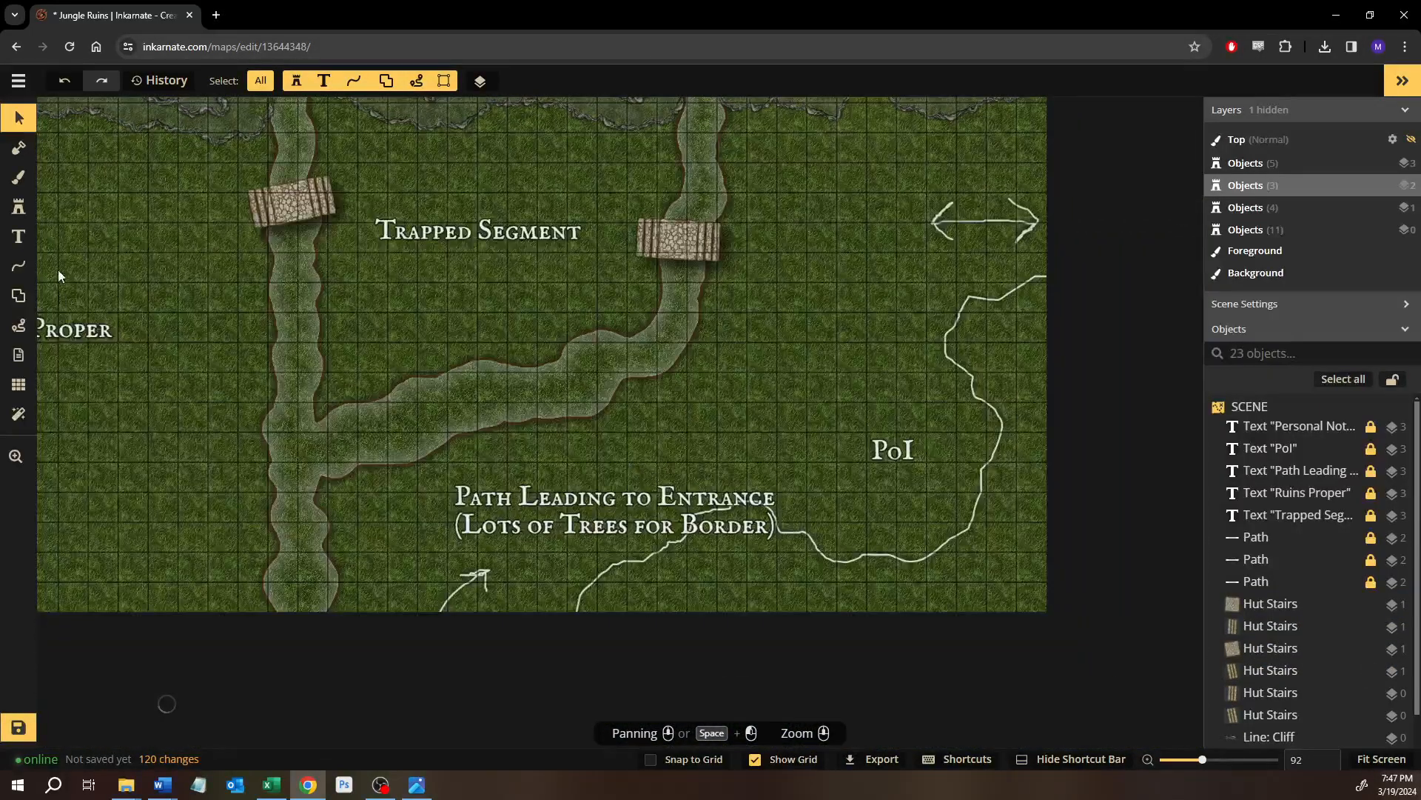
click(19, 207)
key(f)
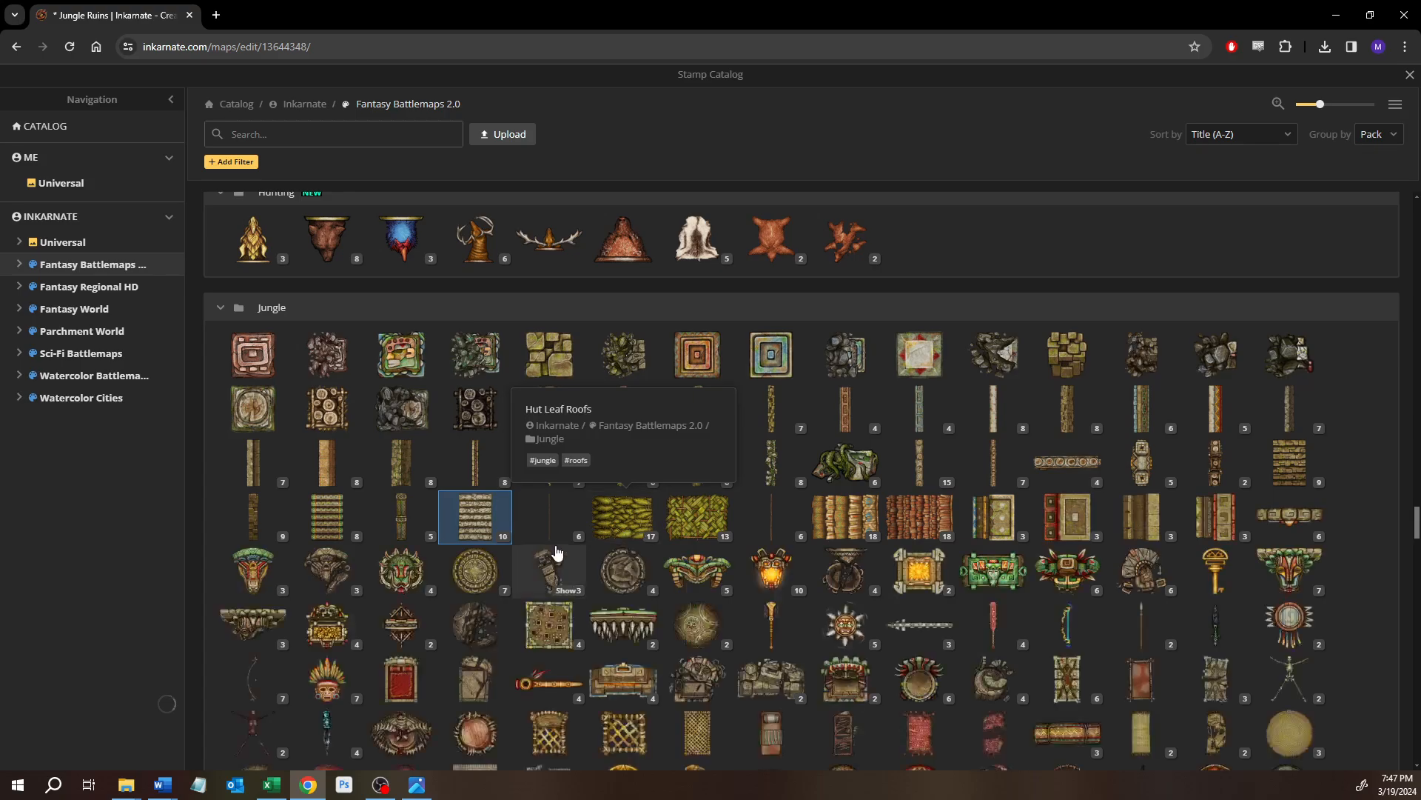
scroll(644, 545, down, 1)
scroll(645, 548, down, 2)
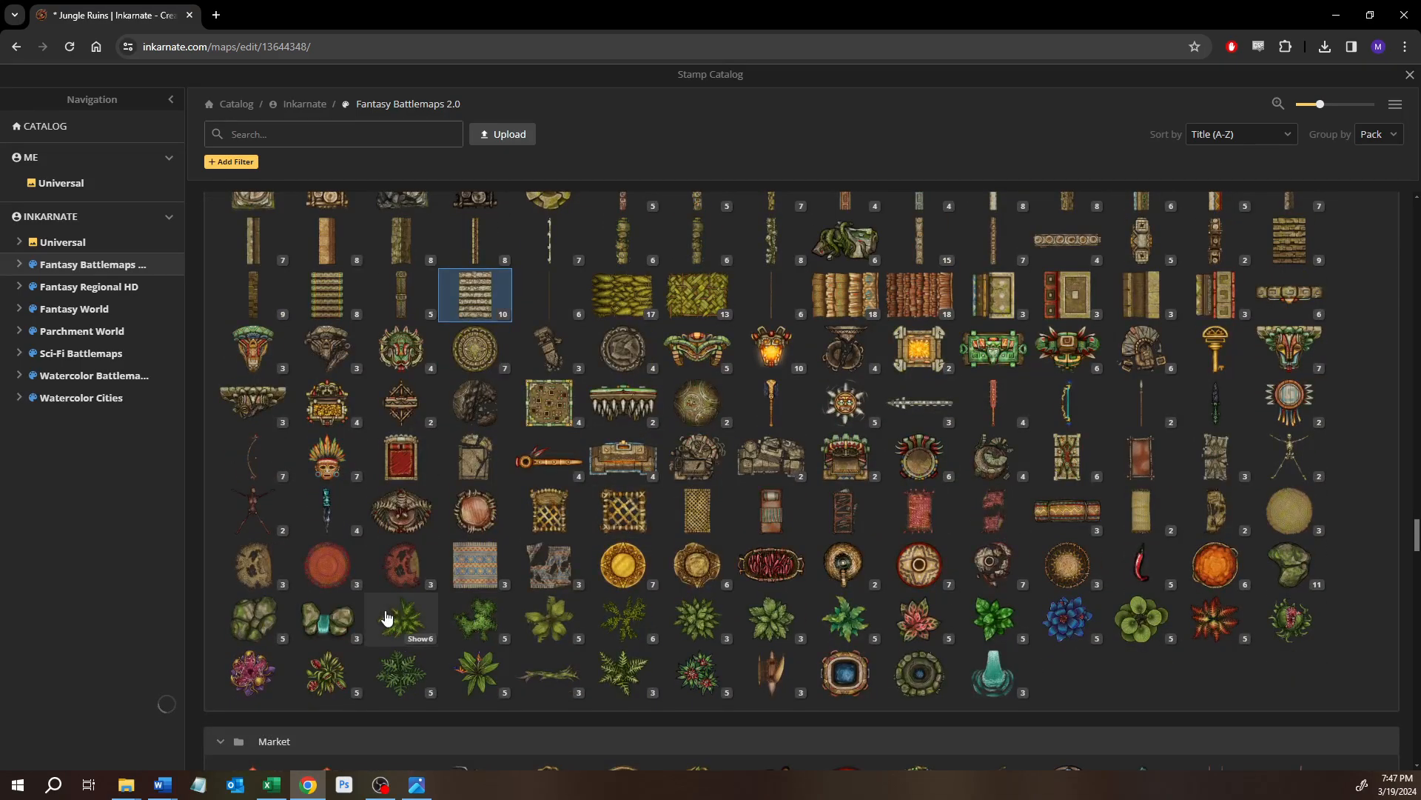
mouse_move(387, 617)
mouse_move(472, 619)
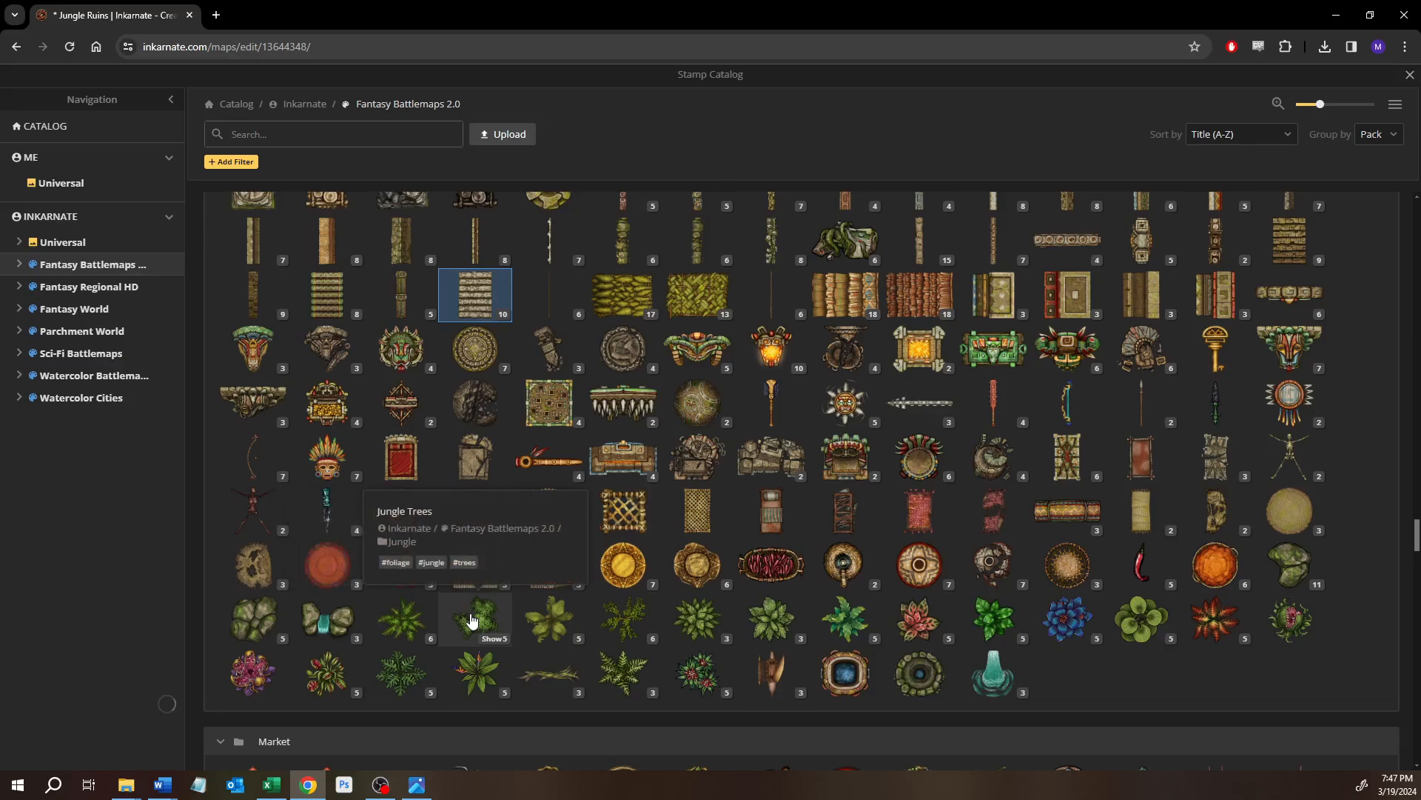
mouse_move(571, 609)
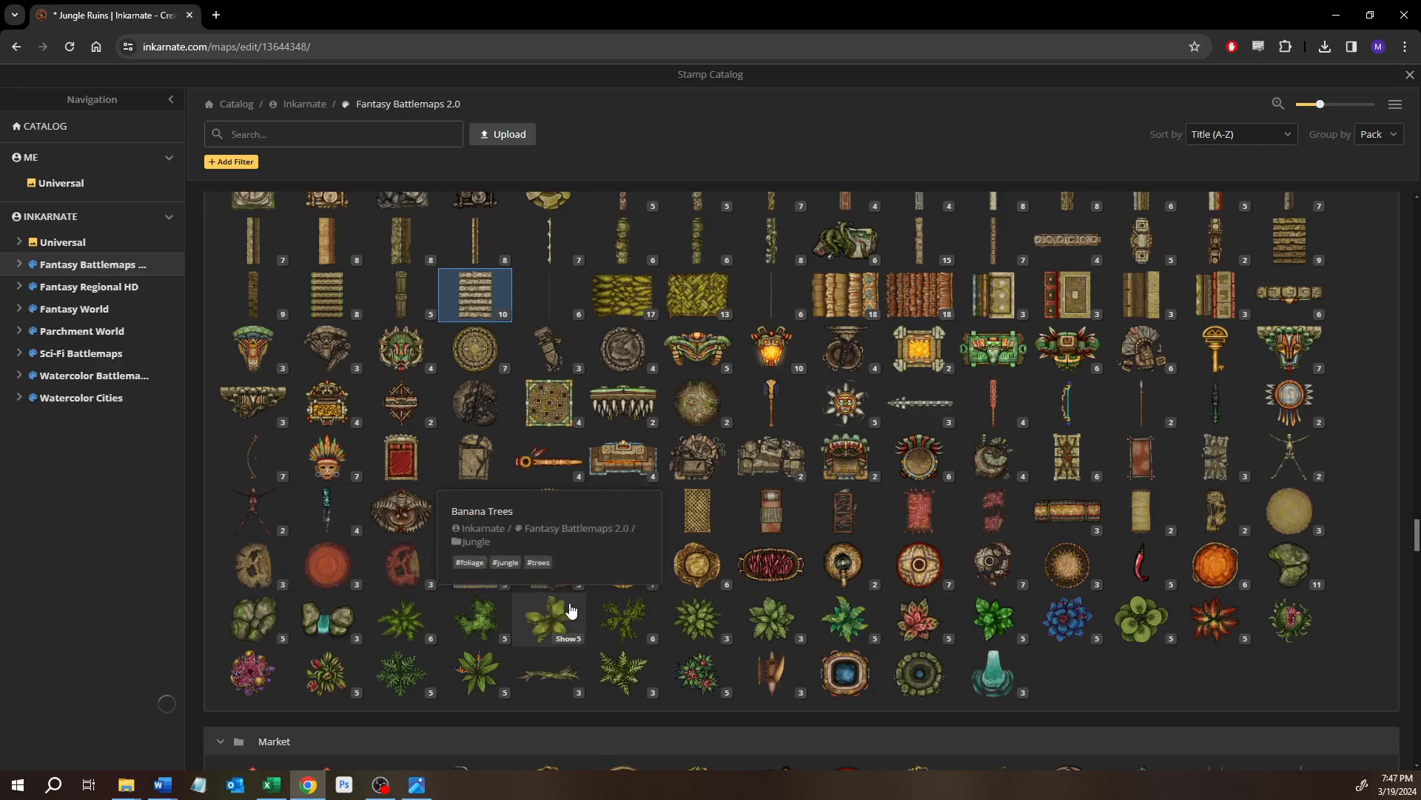
mouse_move(624, 616)
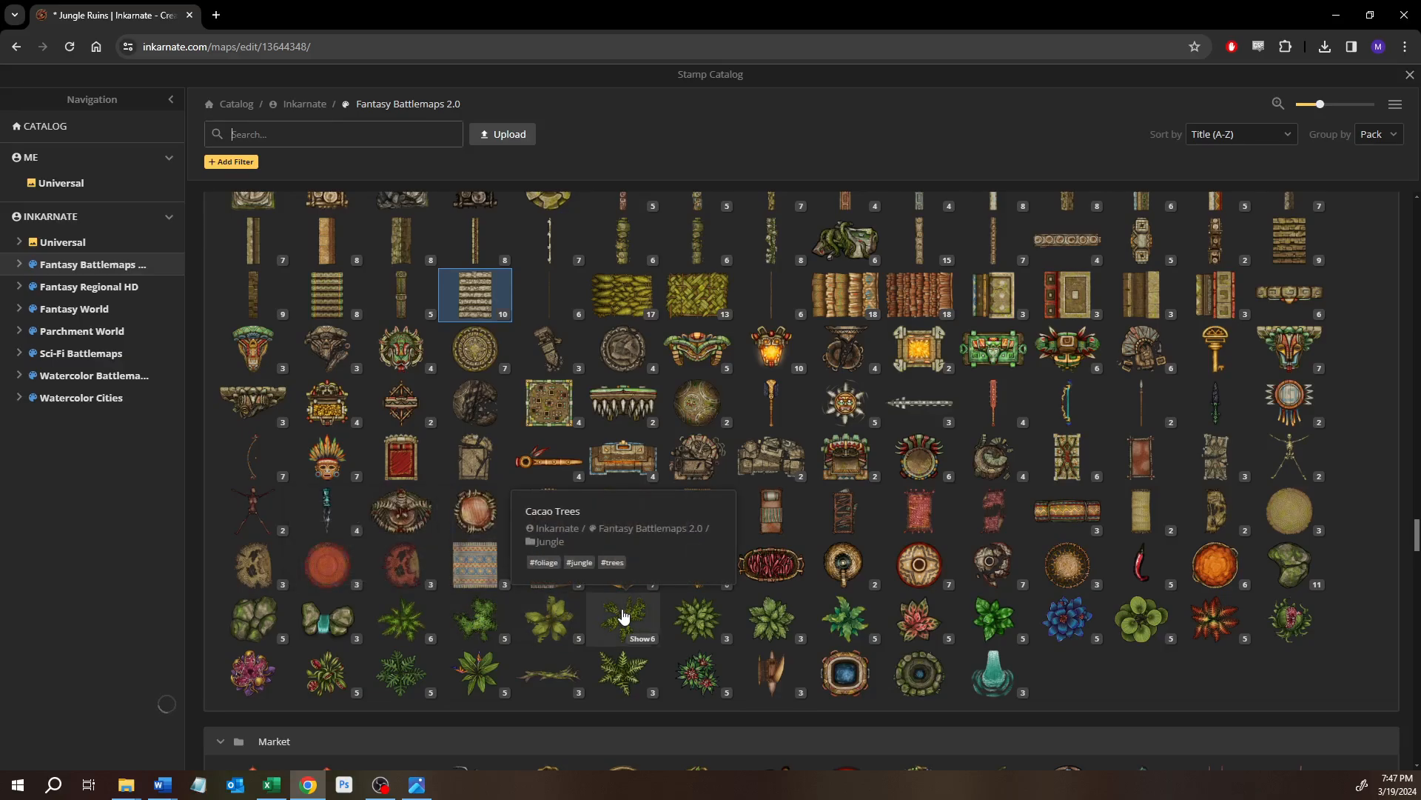
mouse_move(694, 615)
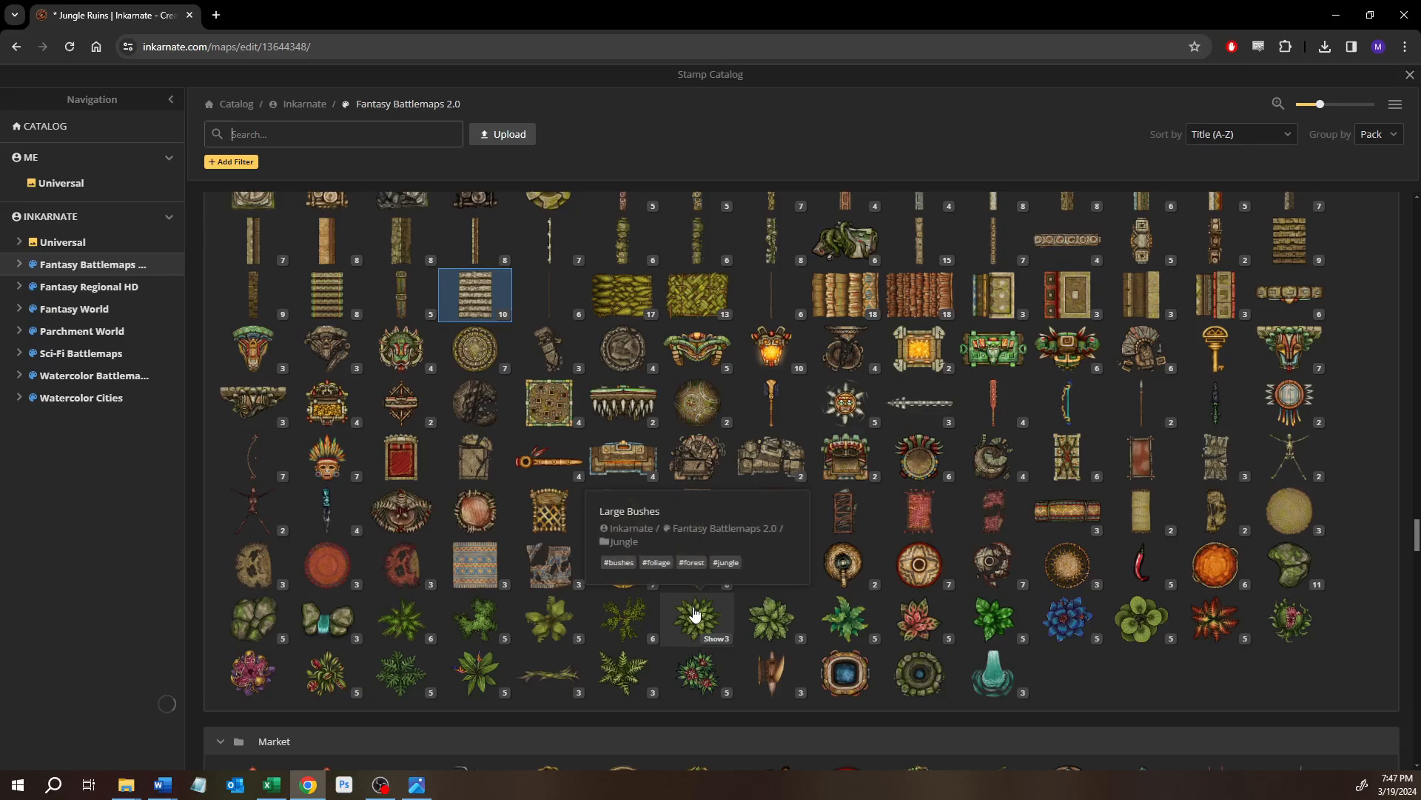
click(475, 617)
Place two Jungle Trees at size 96, one north of the PoI label and one beside the entrance path label, and save the map.
key(w)
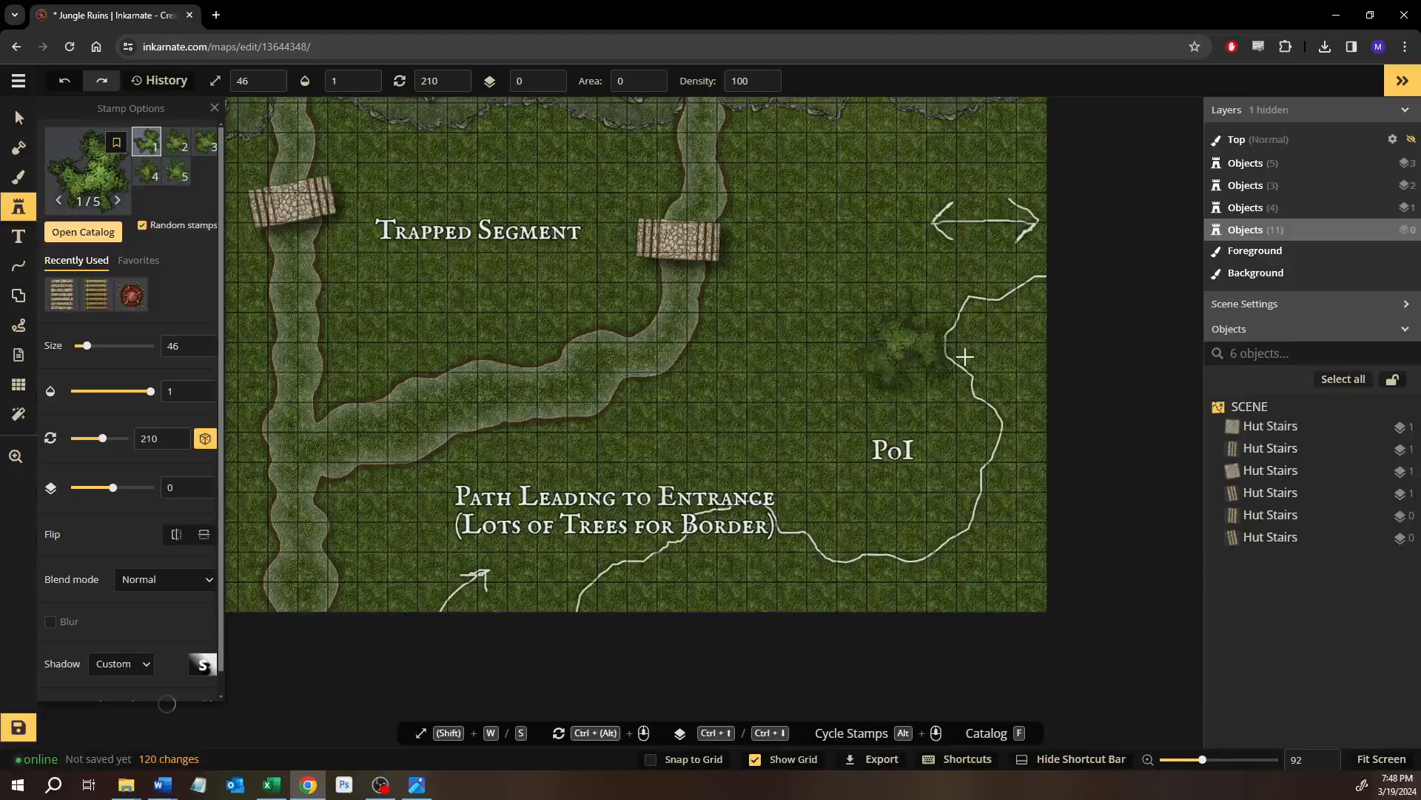
key(w)
key(w)
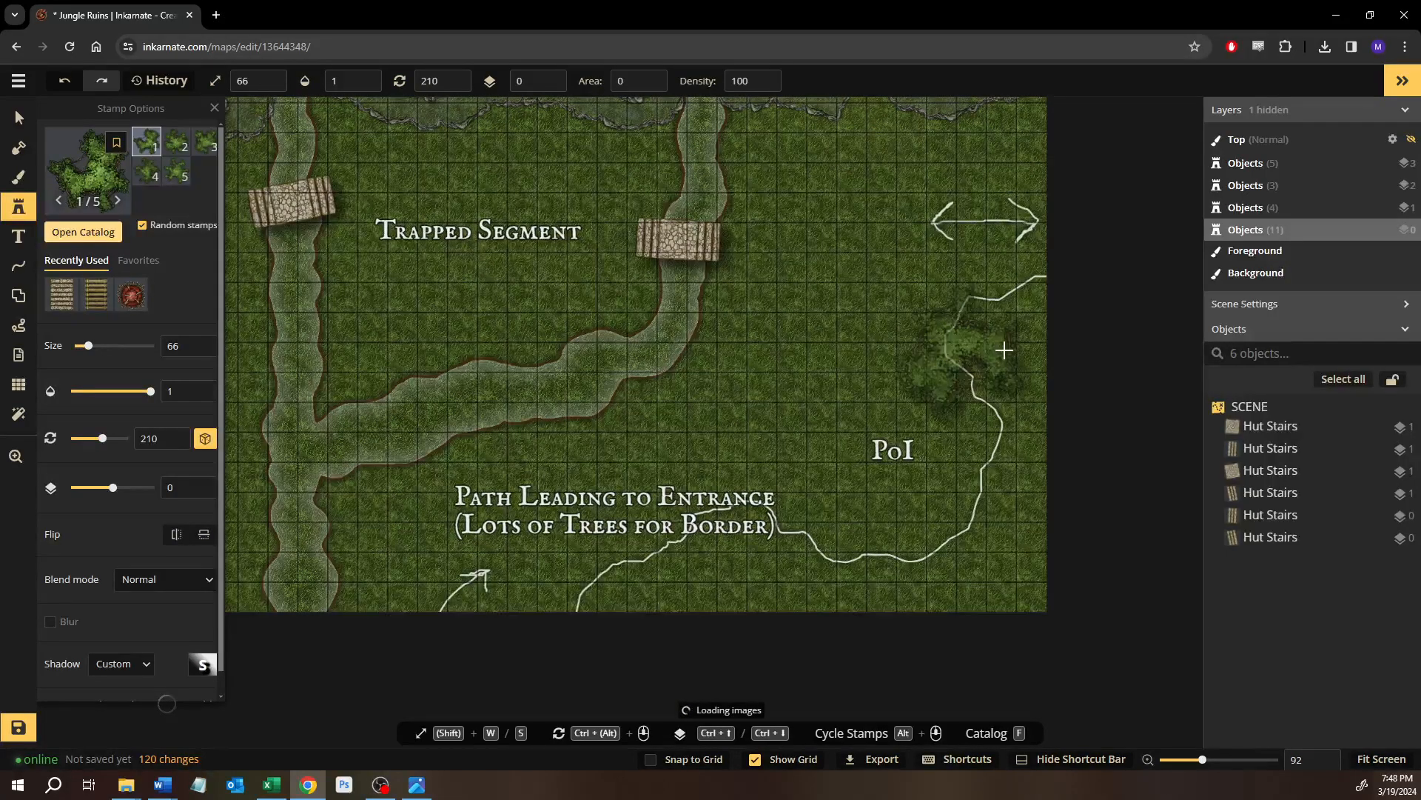
click(990, 355)
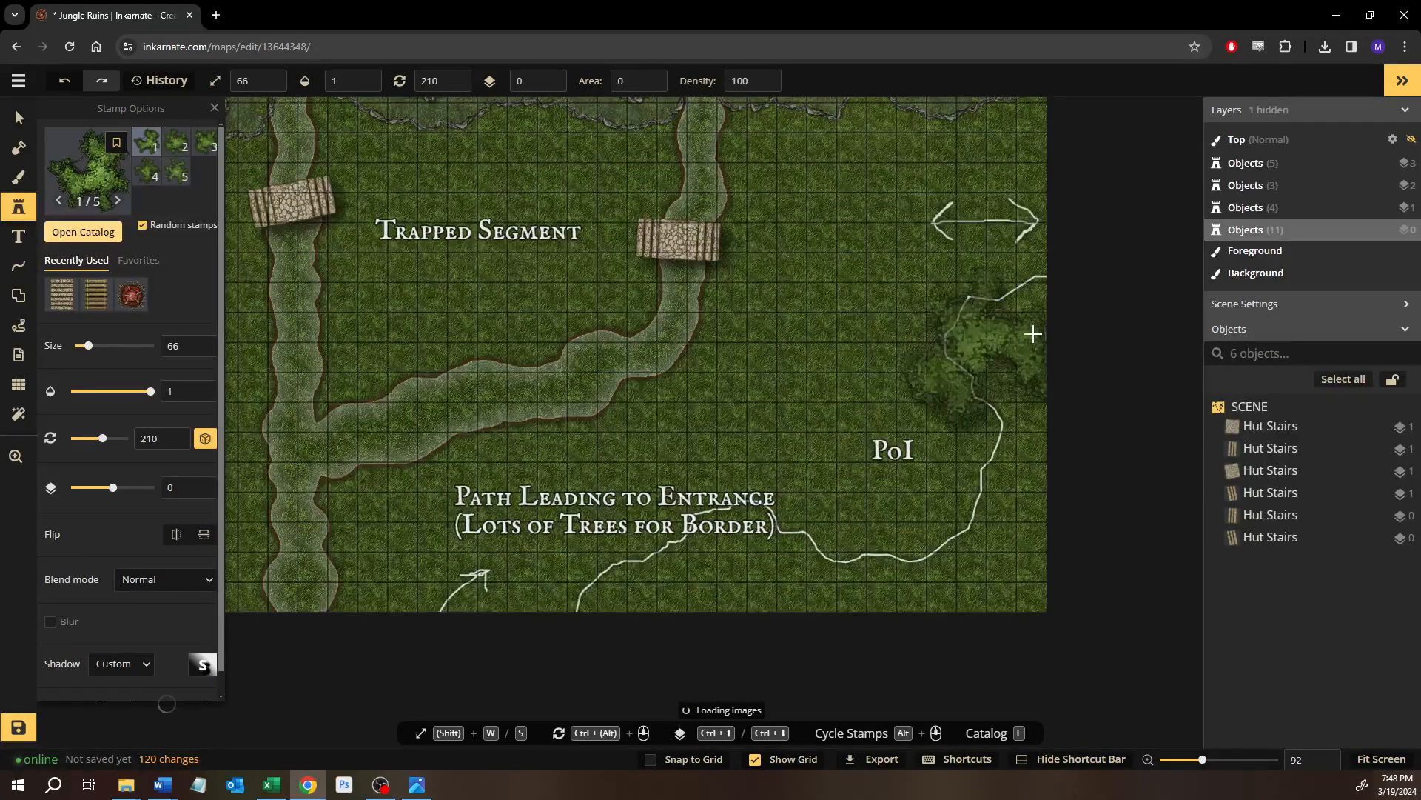
click(733, 378)
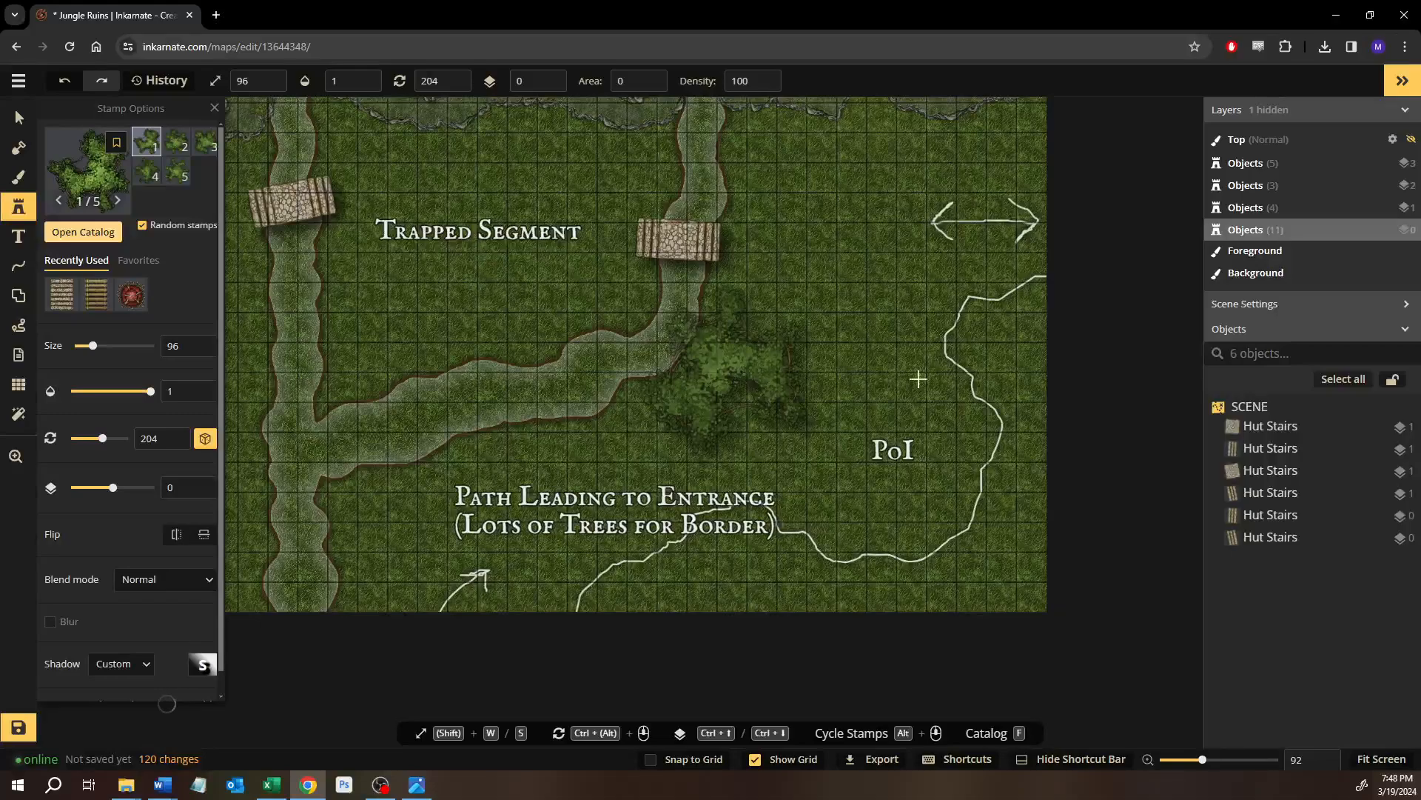
click(1007, 328)
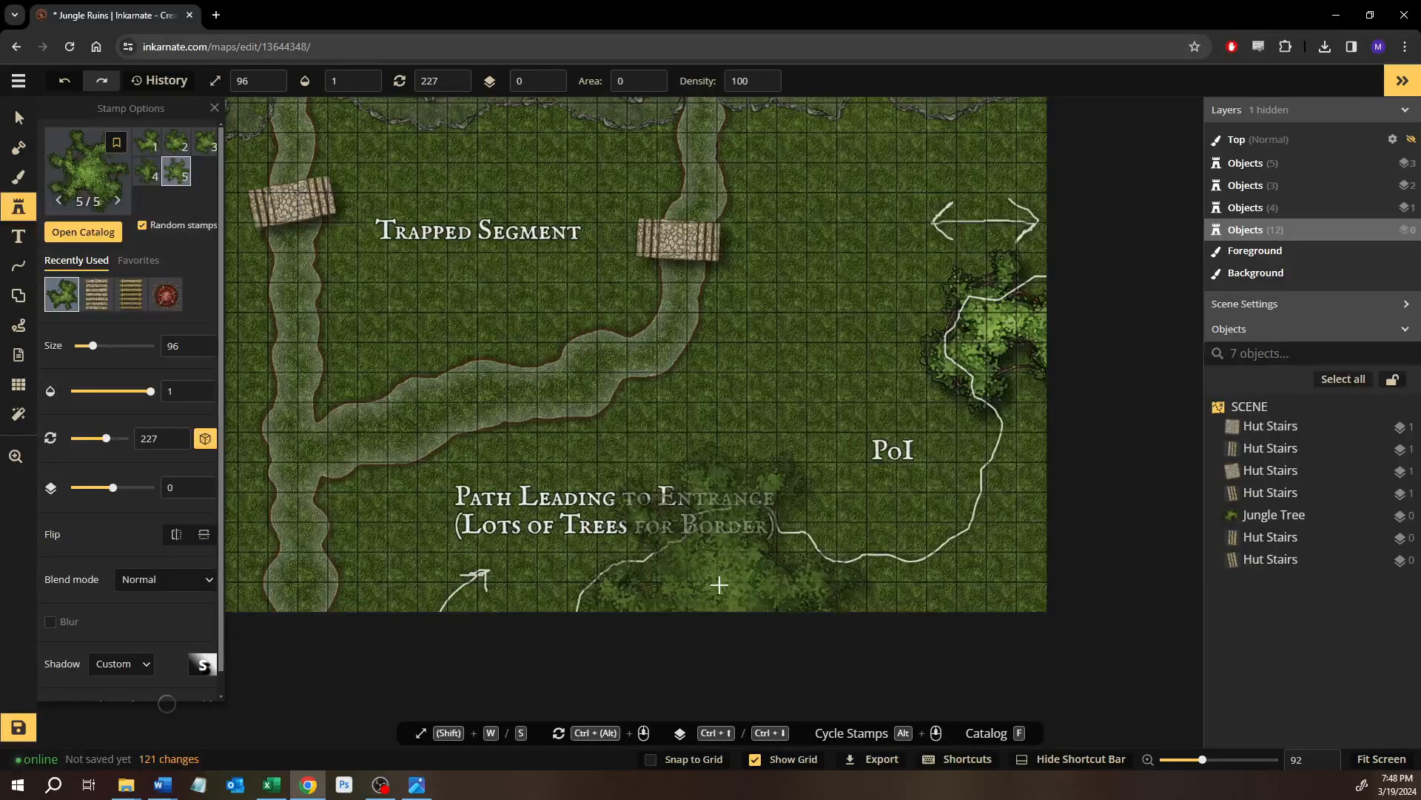
click(630, 361)
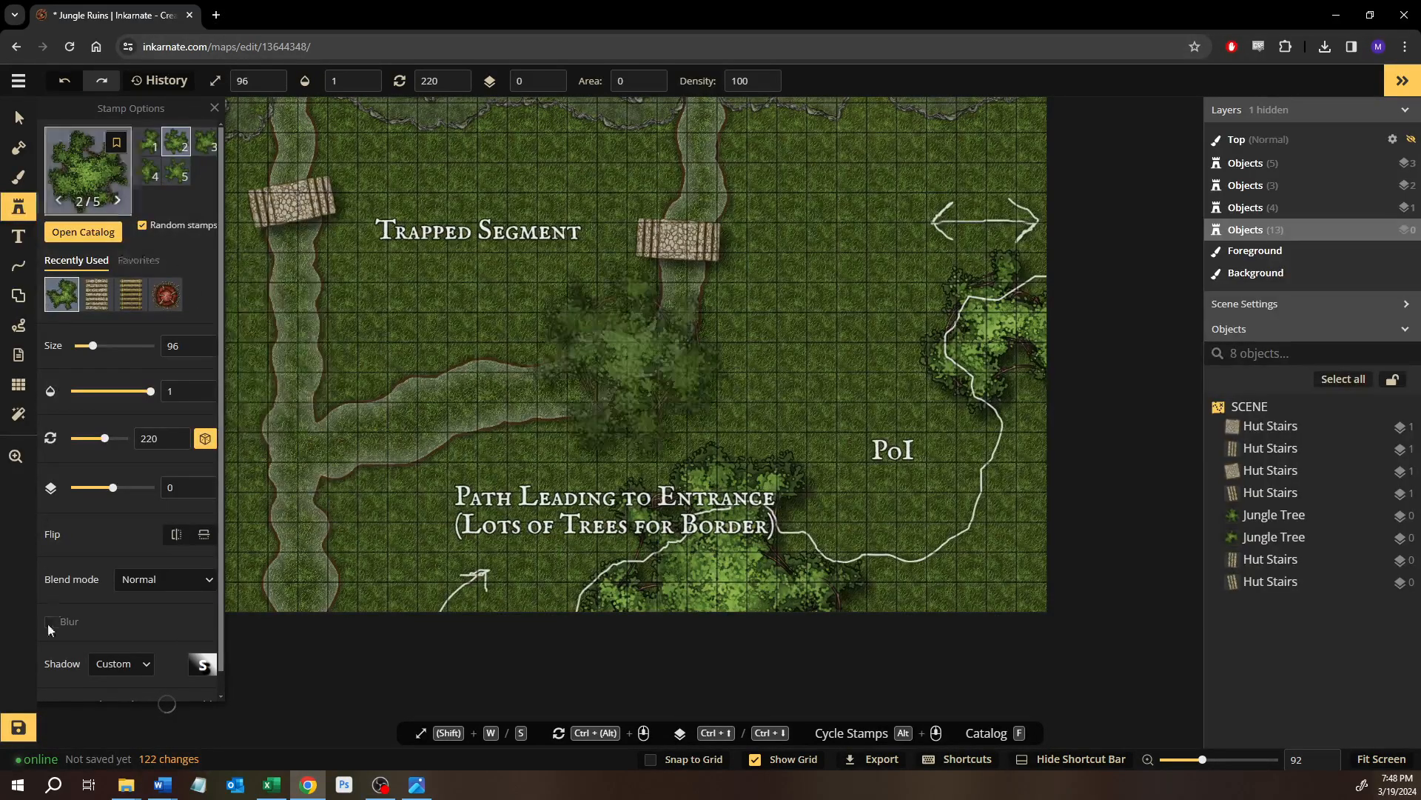
click(19, 724)
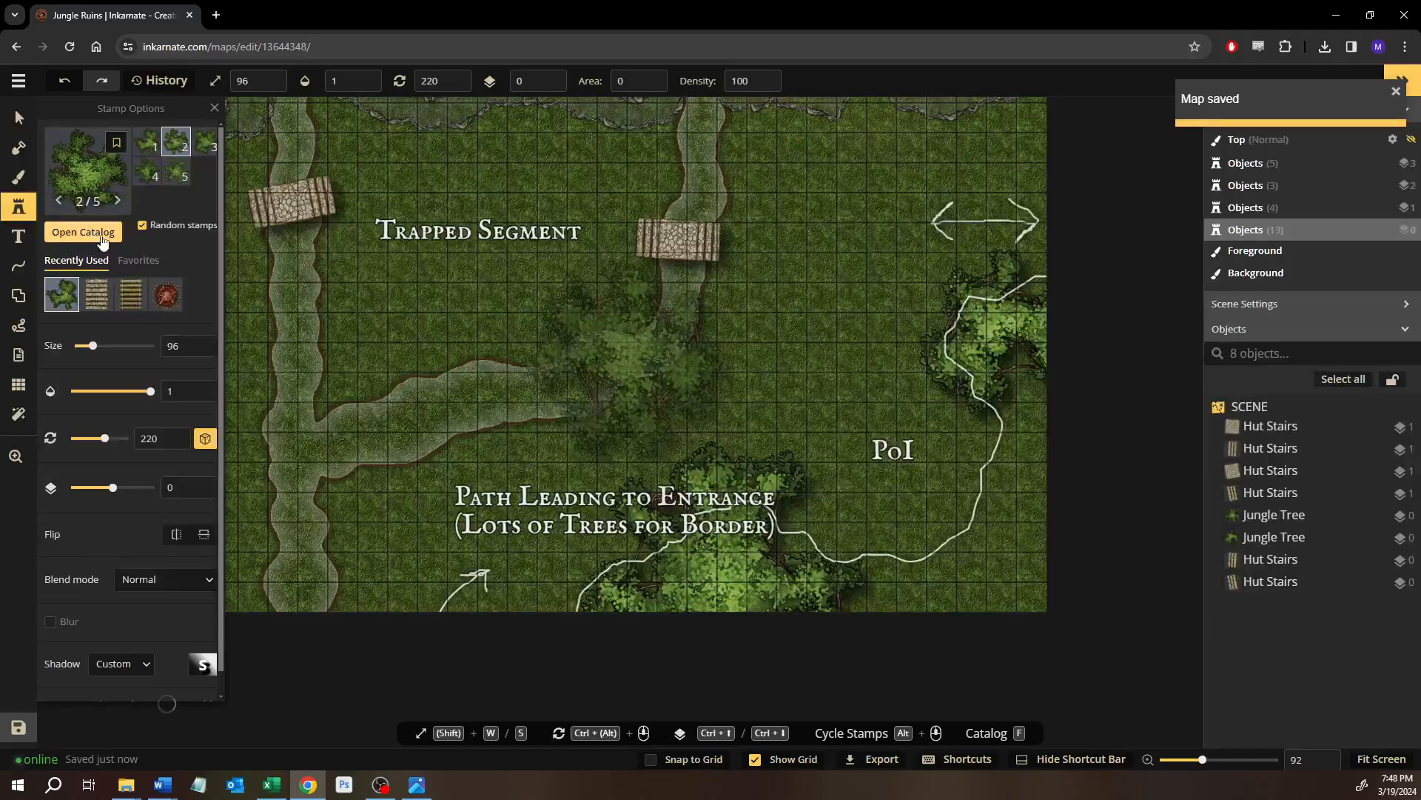
Try placing a Banana Tree at size 46 just south of the jungle tree near the PoI.
click(83, 232)
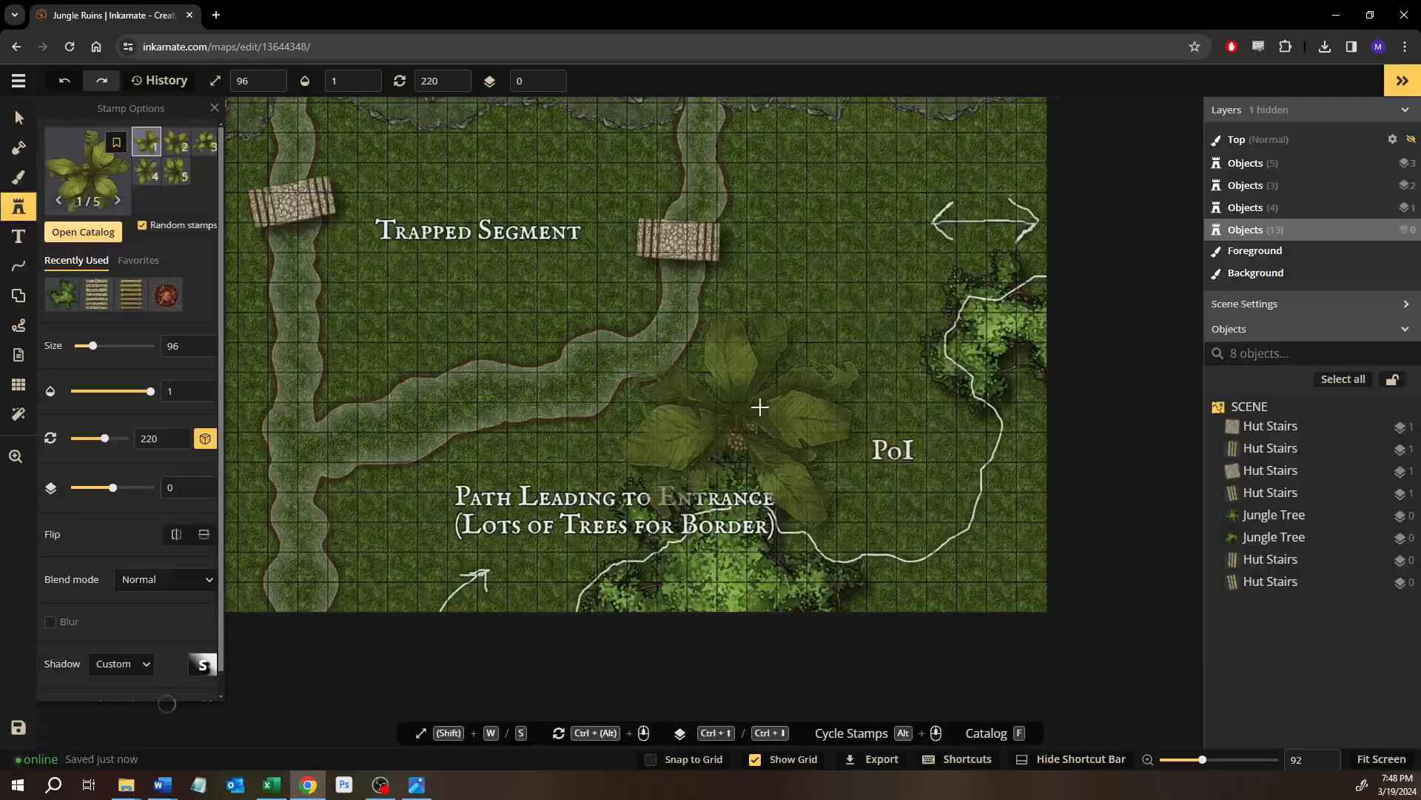
scroll(777, 413, down, 1)
key(s)
key(s)
key(s)
key(s)
key(s)
key(s)
key(s)
key(s)
key(s)
key(s)
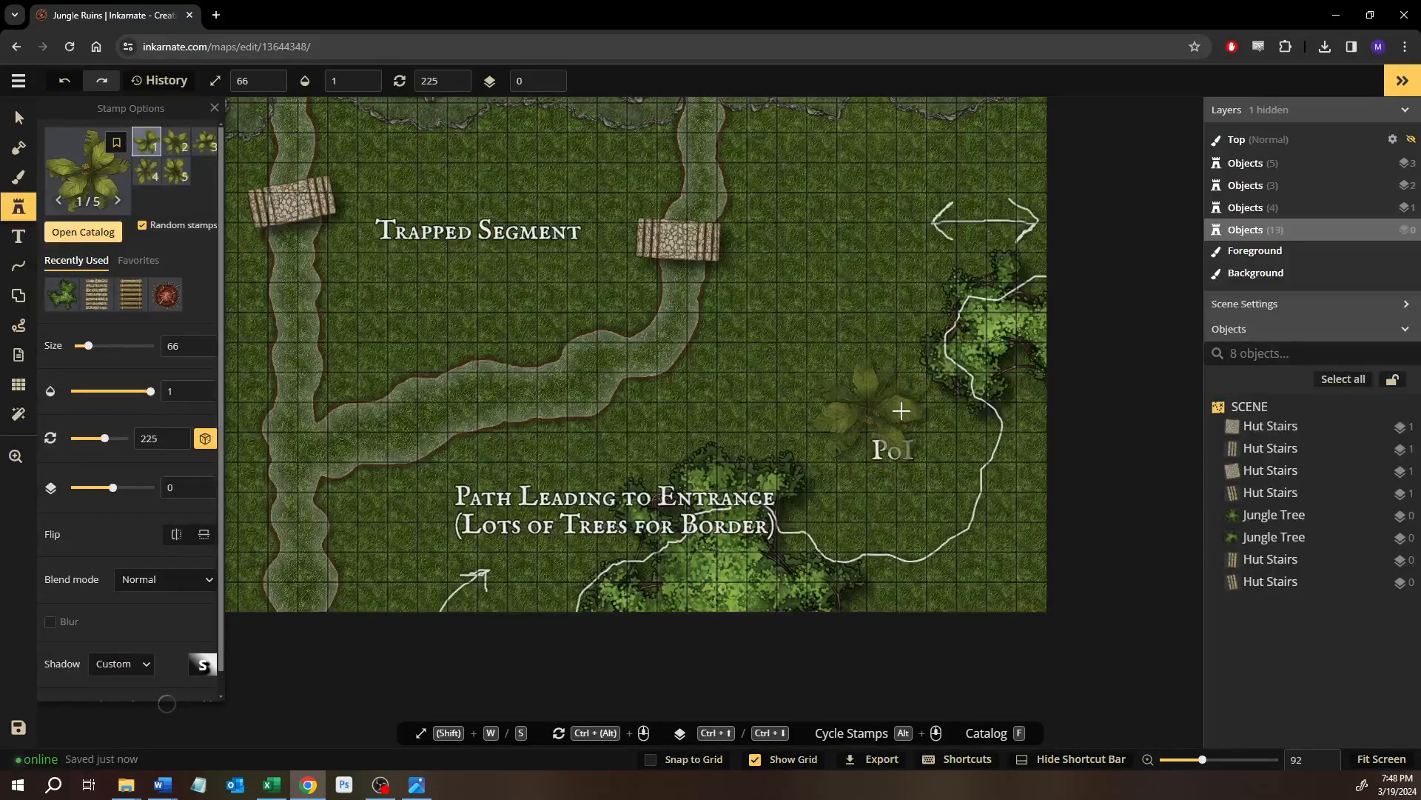
scroll(1015, 406, up, 1)
click(1015, 406)
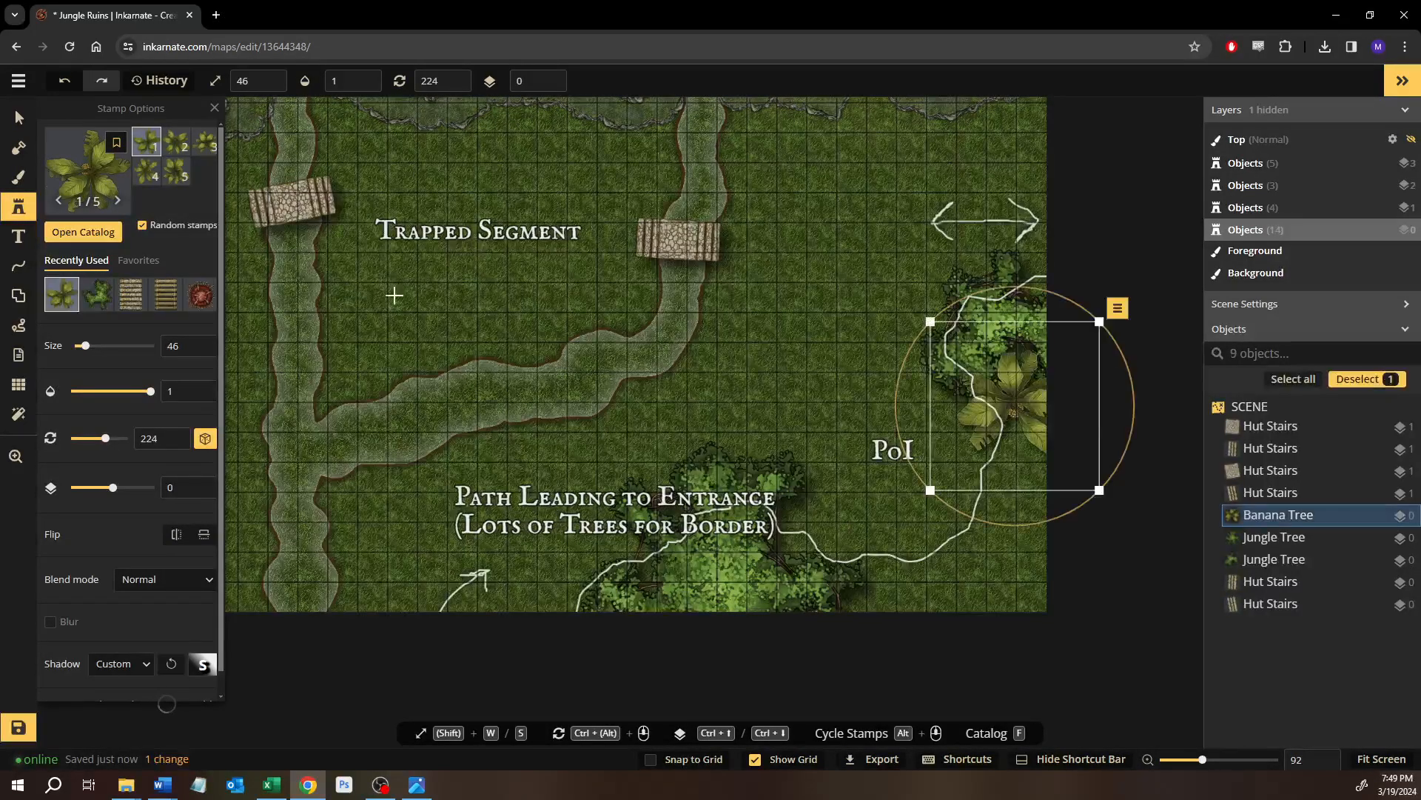
Lower the banana tree to layer -1, shift it slightly, and delete it.
key(ctrl+Down)
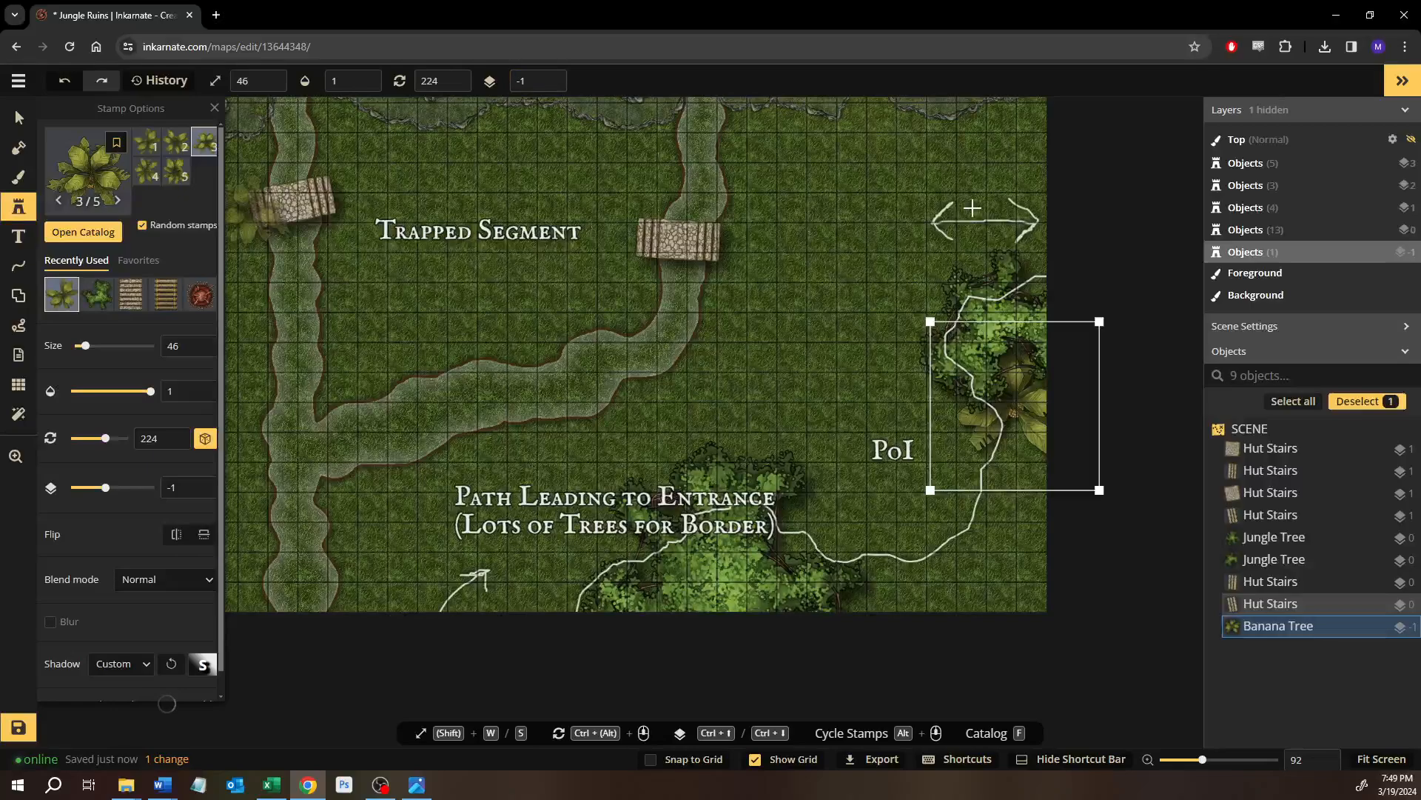
mouse_move(1027, 403)
drag(1025, 400, 1013, 399)
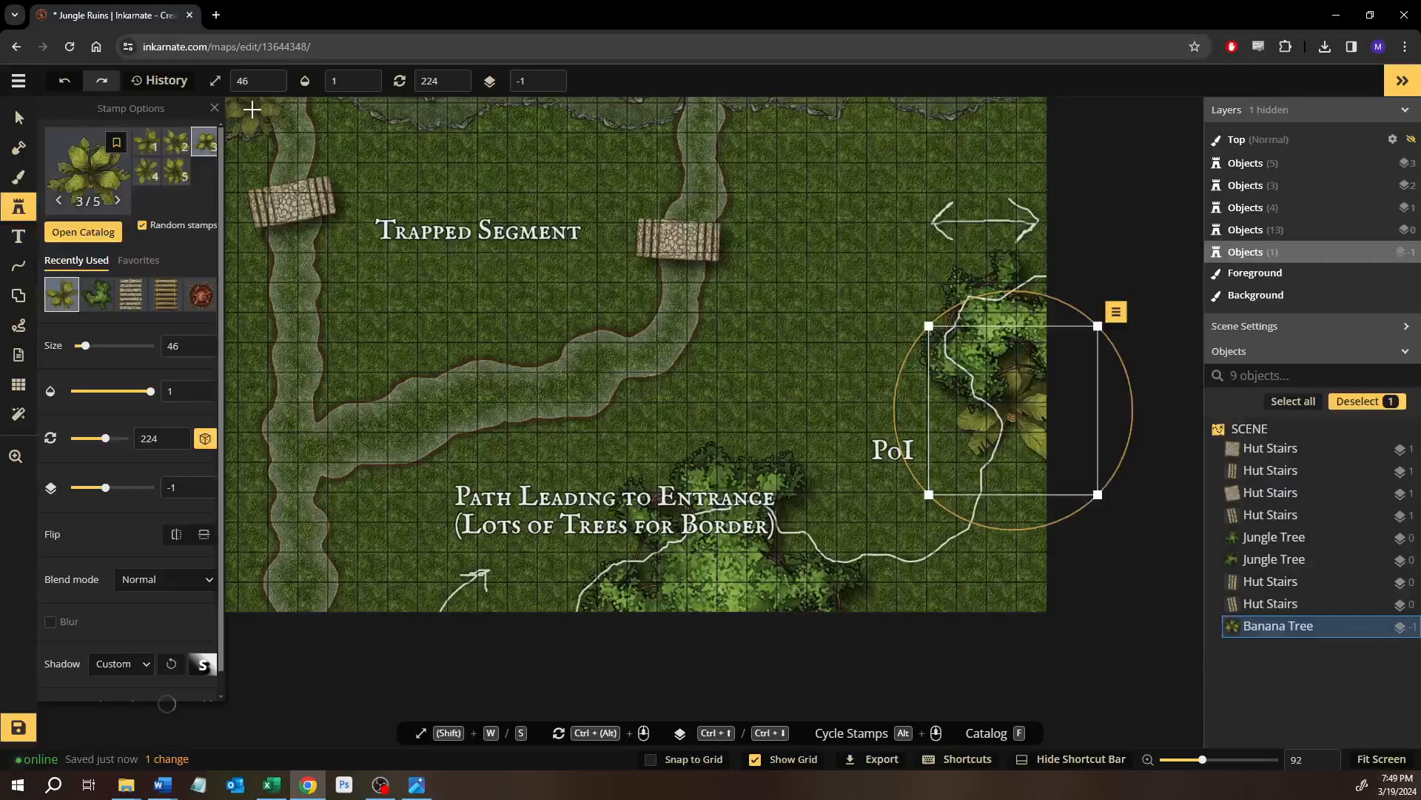
key(Delete)
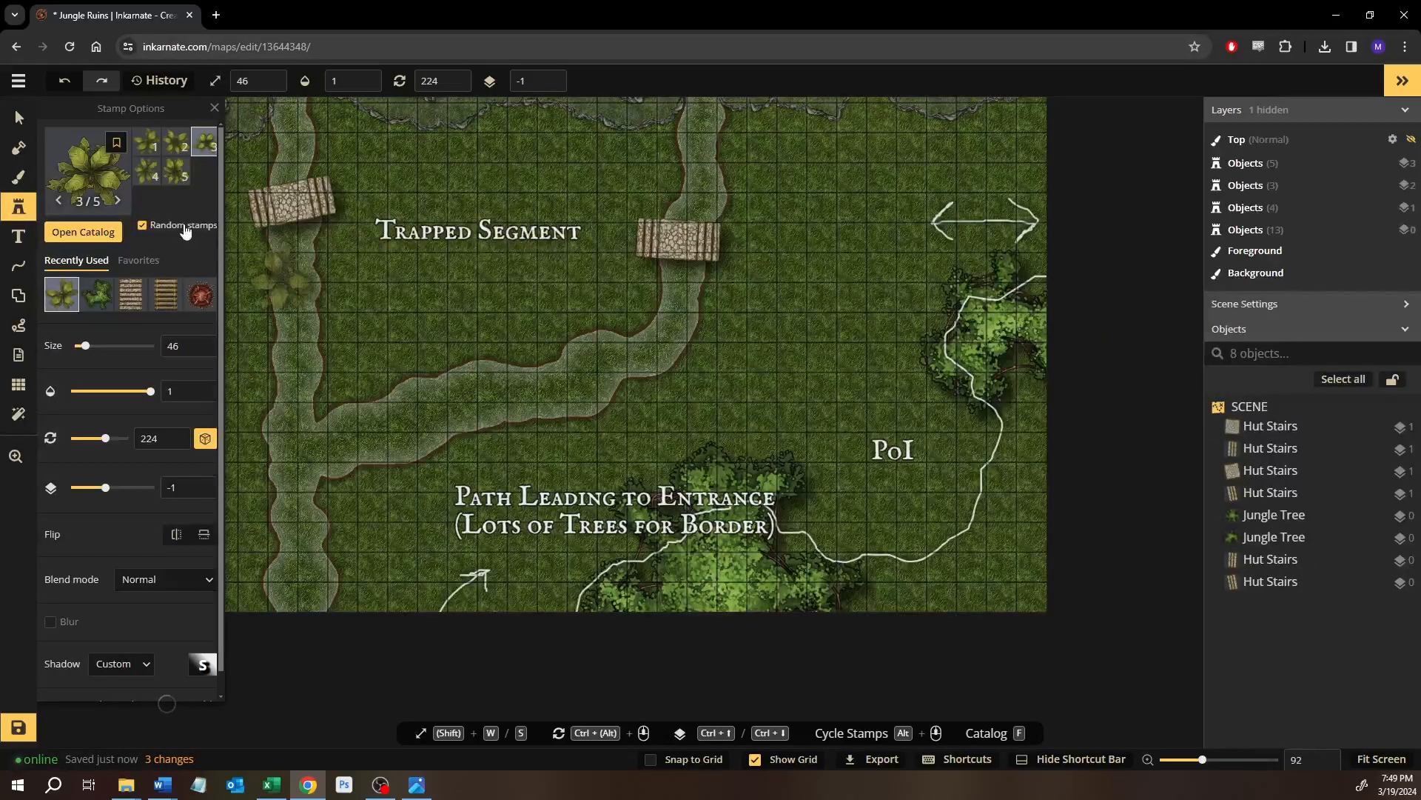
Place two Large Bushes at size 45 on layer -1, one on each side of the eastern branch where the paths fork.
key(f)
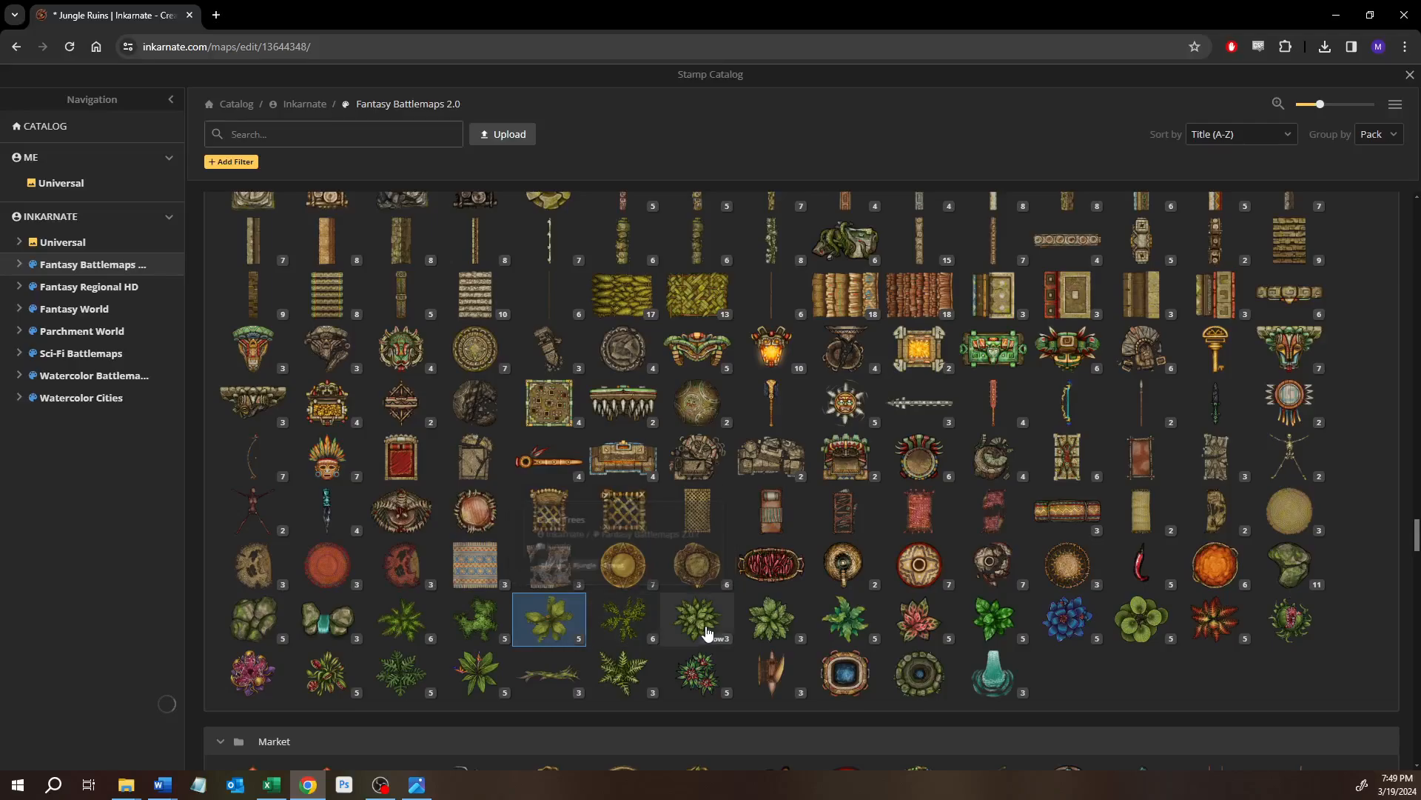
mouse_move(707, 633)
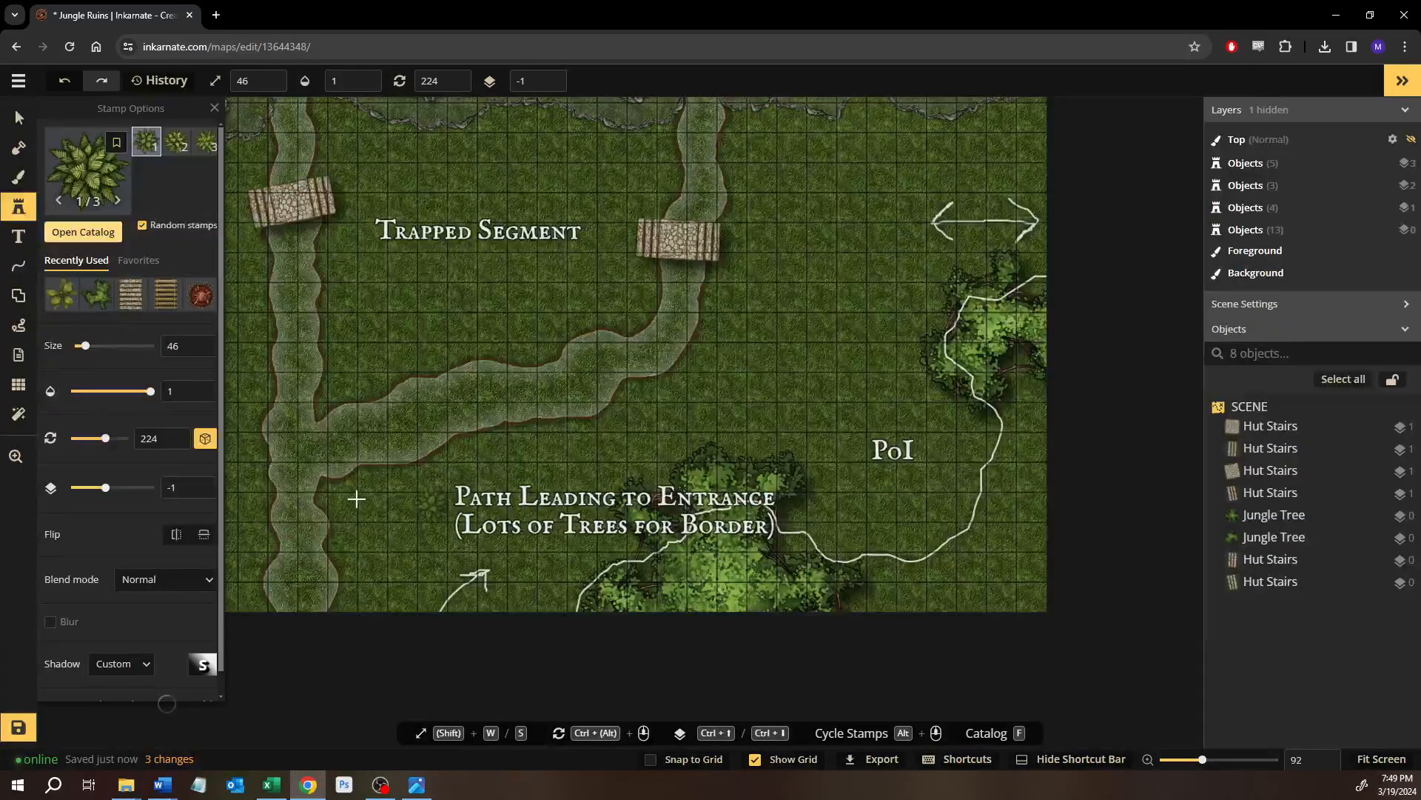
scroll(356, 499, up, 5)
key(w)
key(w)
key(w)
key(w)
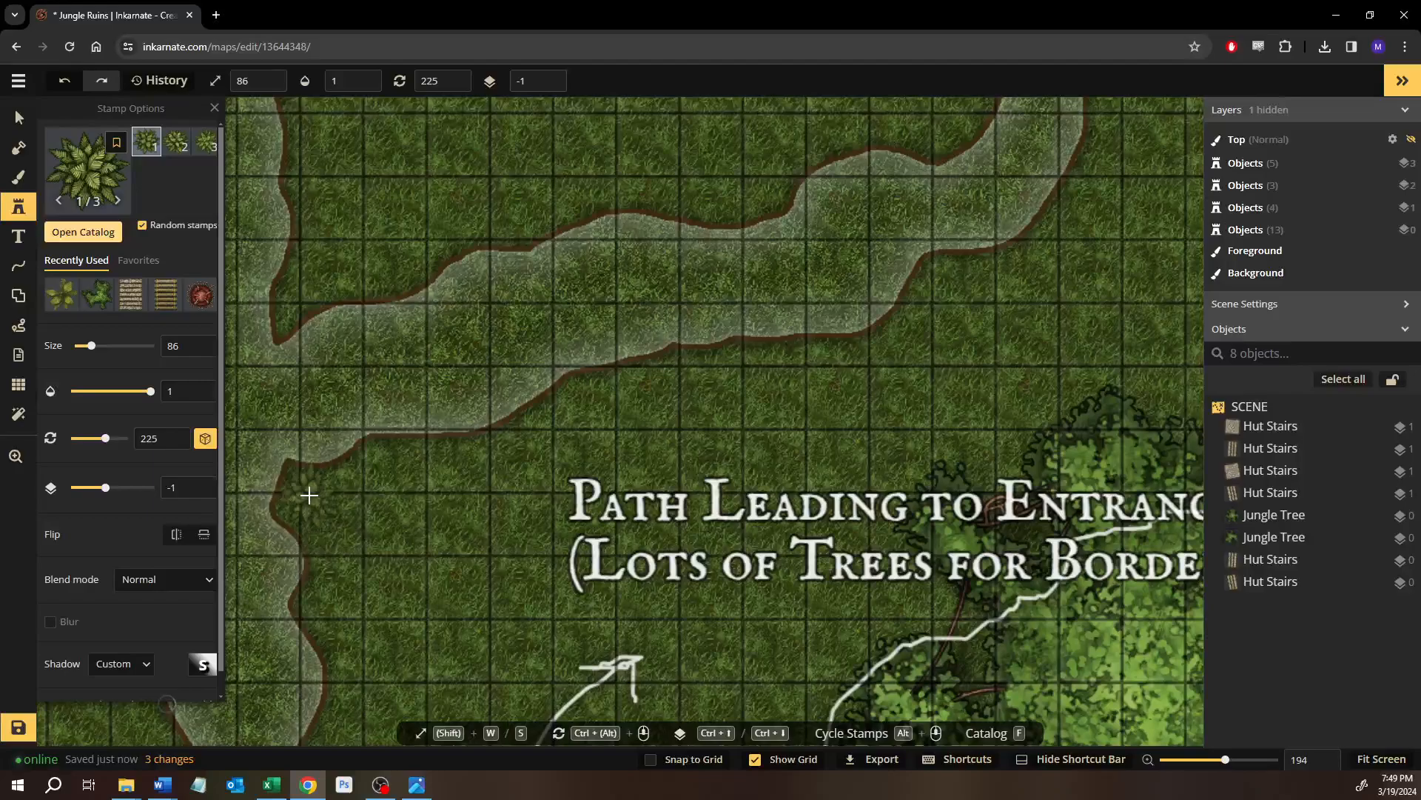
key(s)
key(s)
key(s)
key(s)
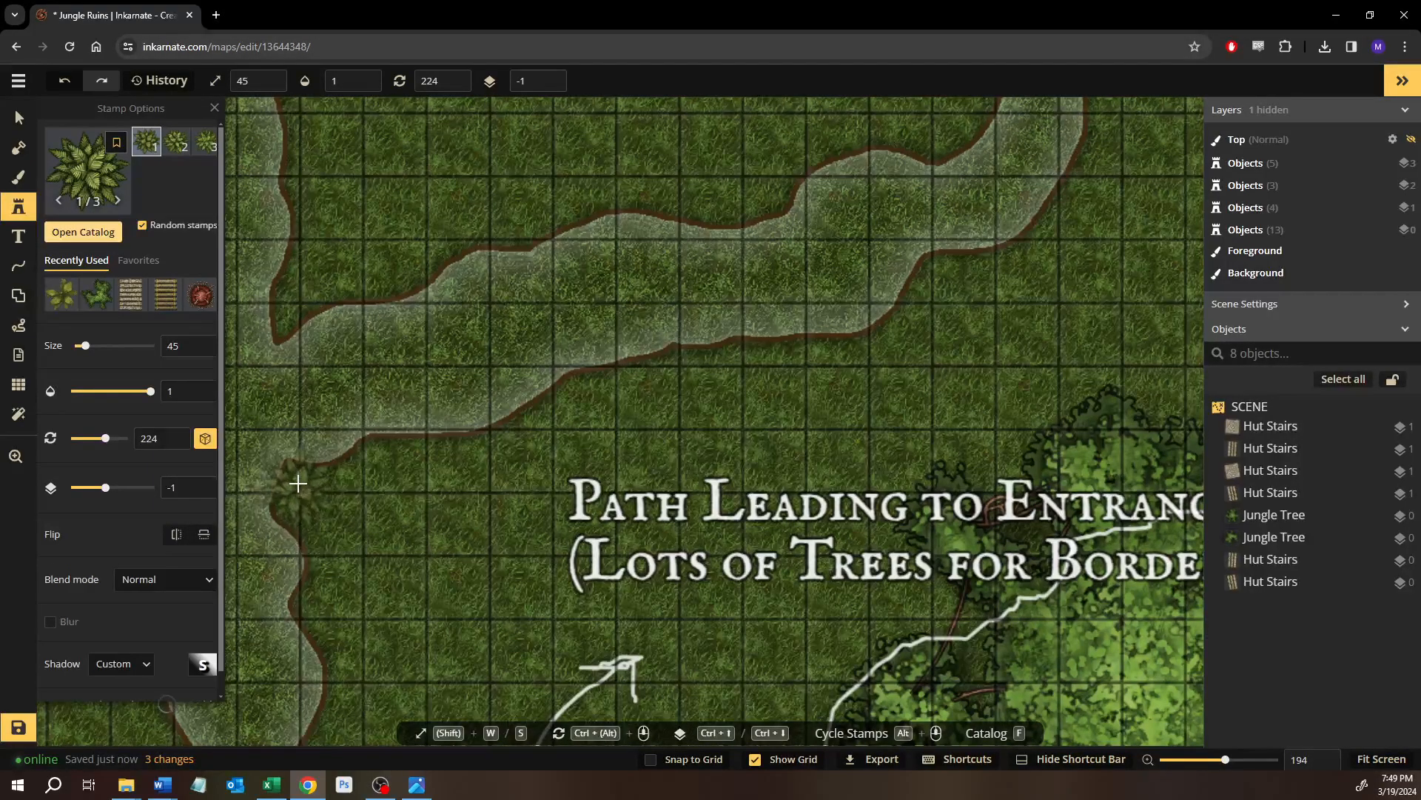
click(298, 485)
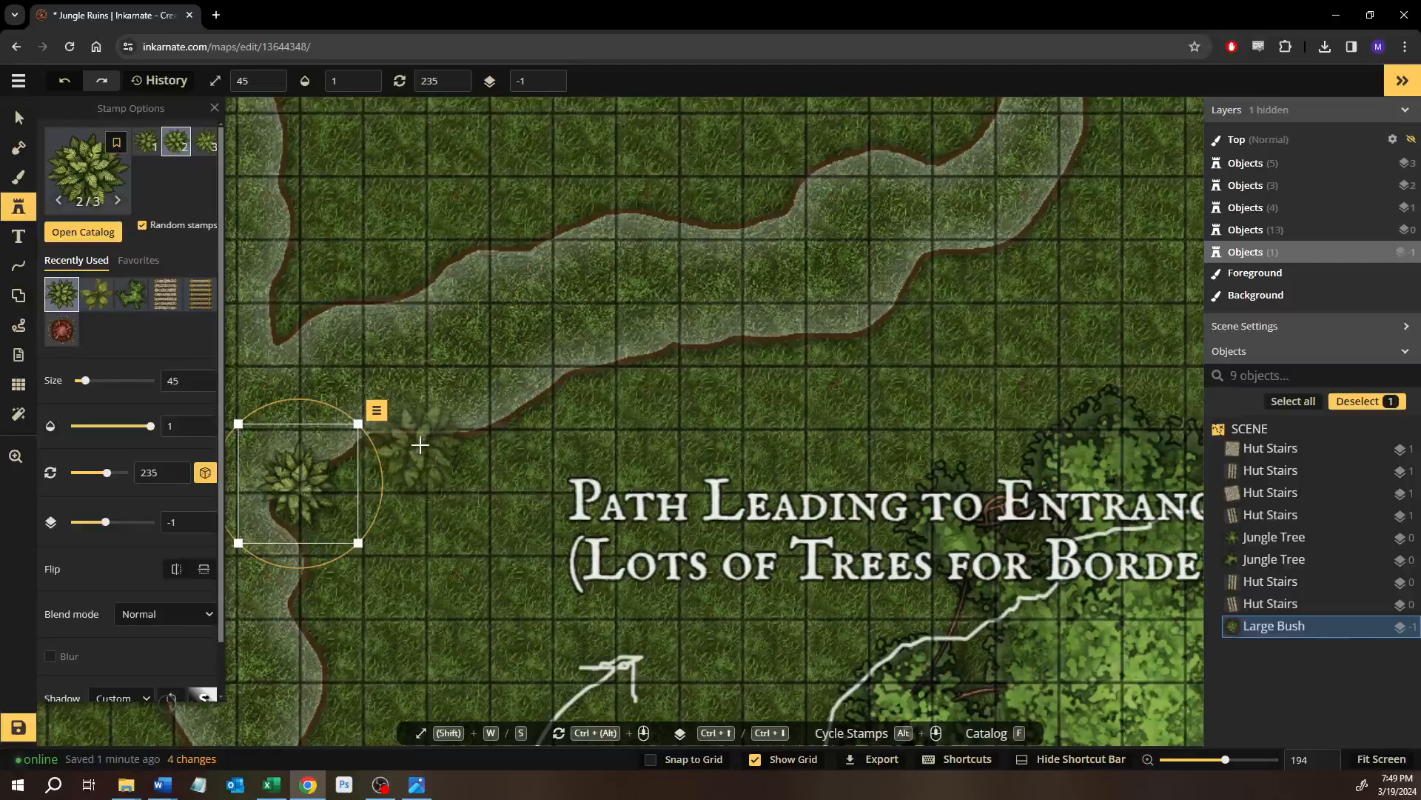
drag(416, 444, 691, 349)
drag(360, 317, 315, 273)
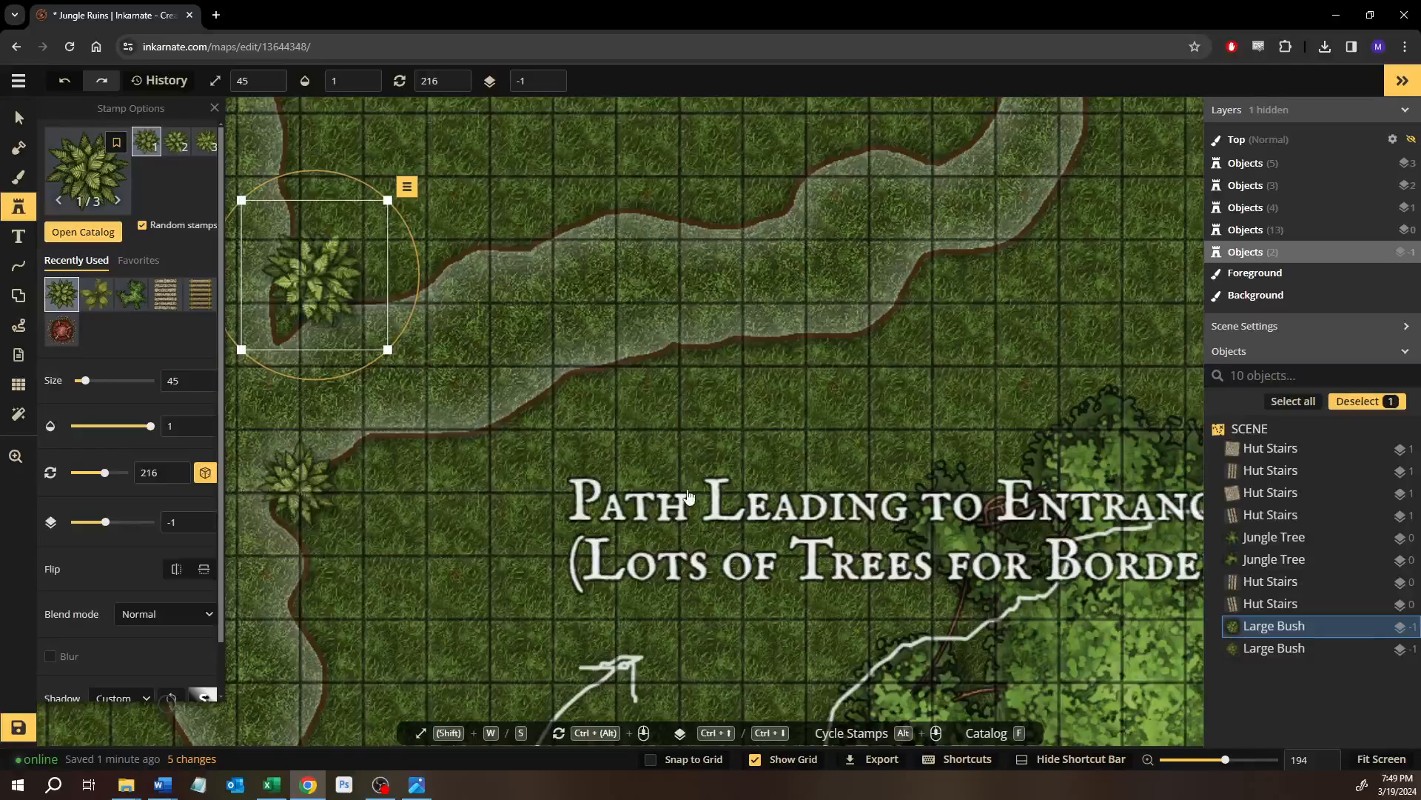
Place two jungle Plants at size 35 on layer -1, one at the eastern path's lower bend and one just north of its staircase.
key(f)
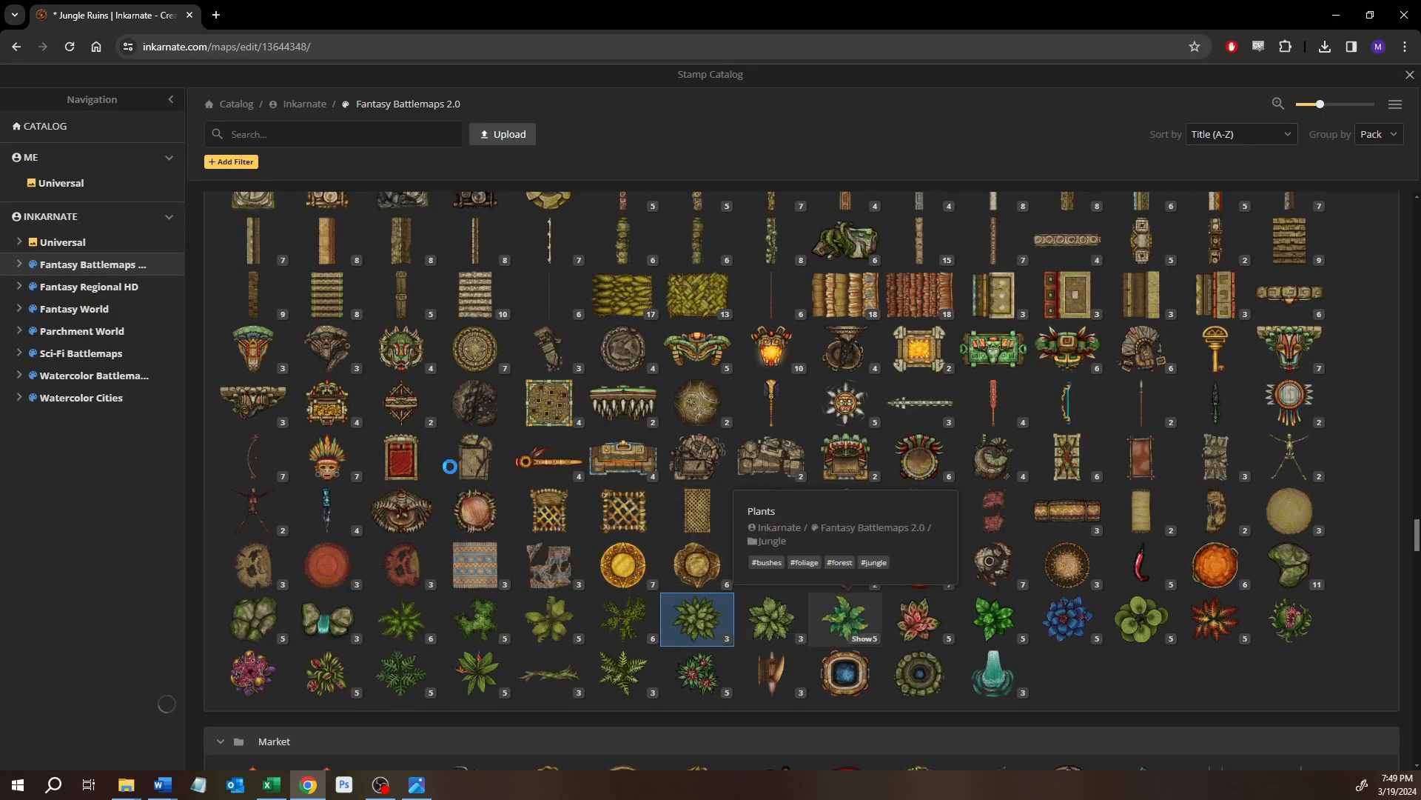
click(842, 620)
key(s)
key(s)
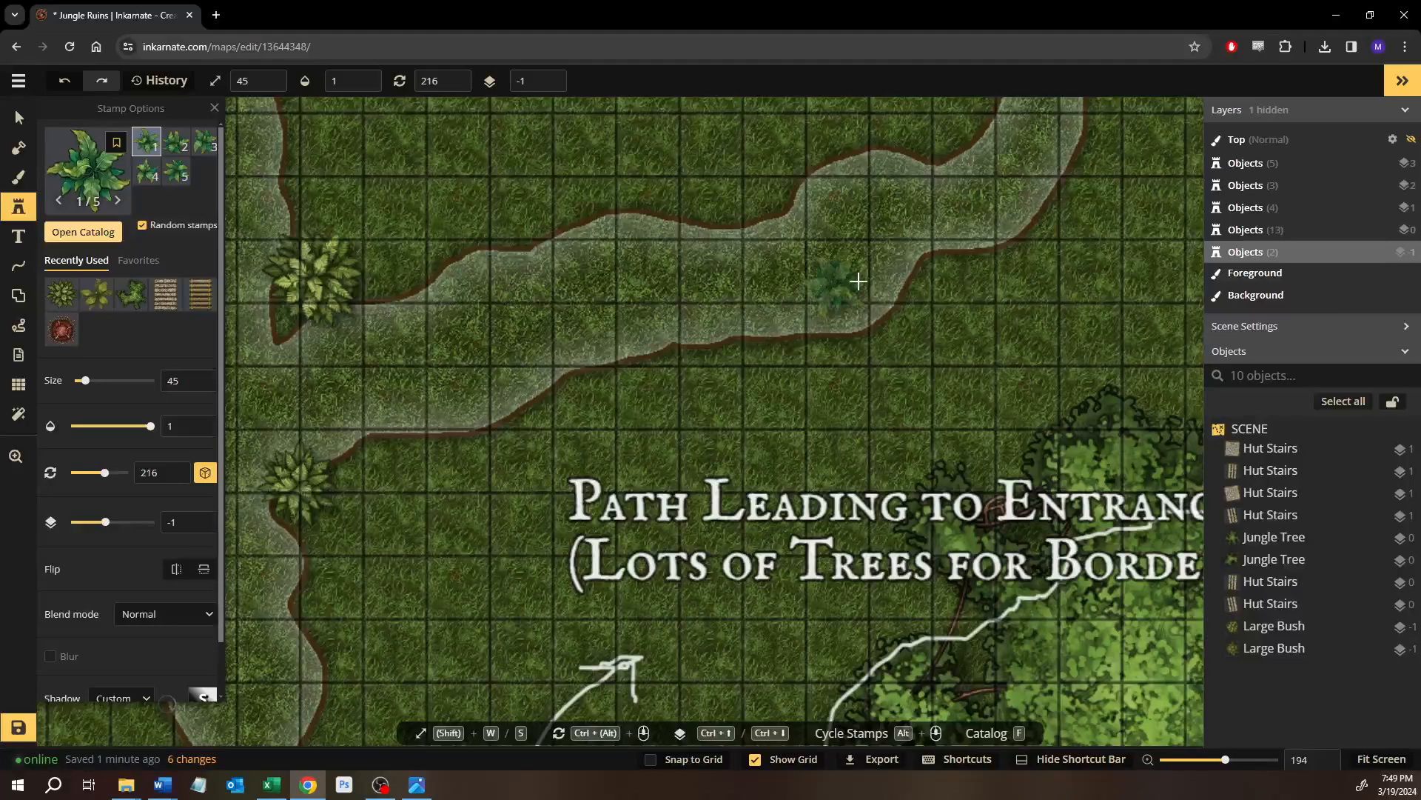
click(930, 262)
drag(925, 267, 752, 415)
drag(736, 286, 675, 610)
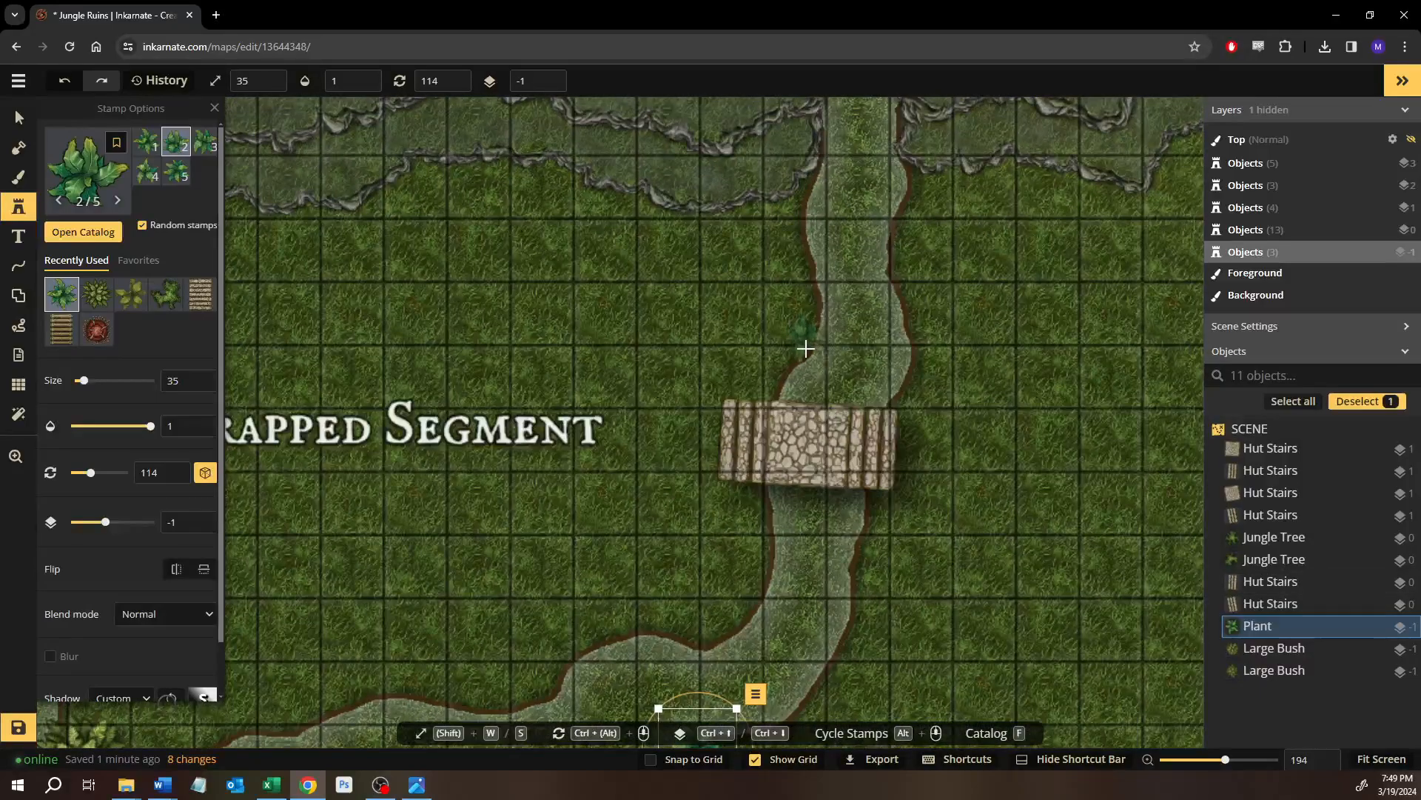
click(805, 348)
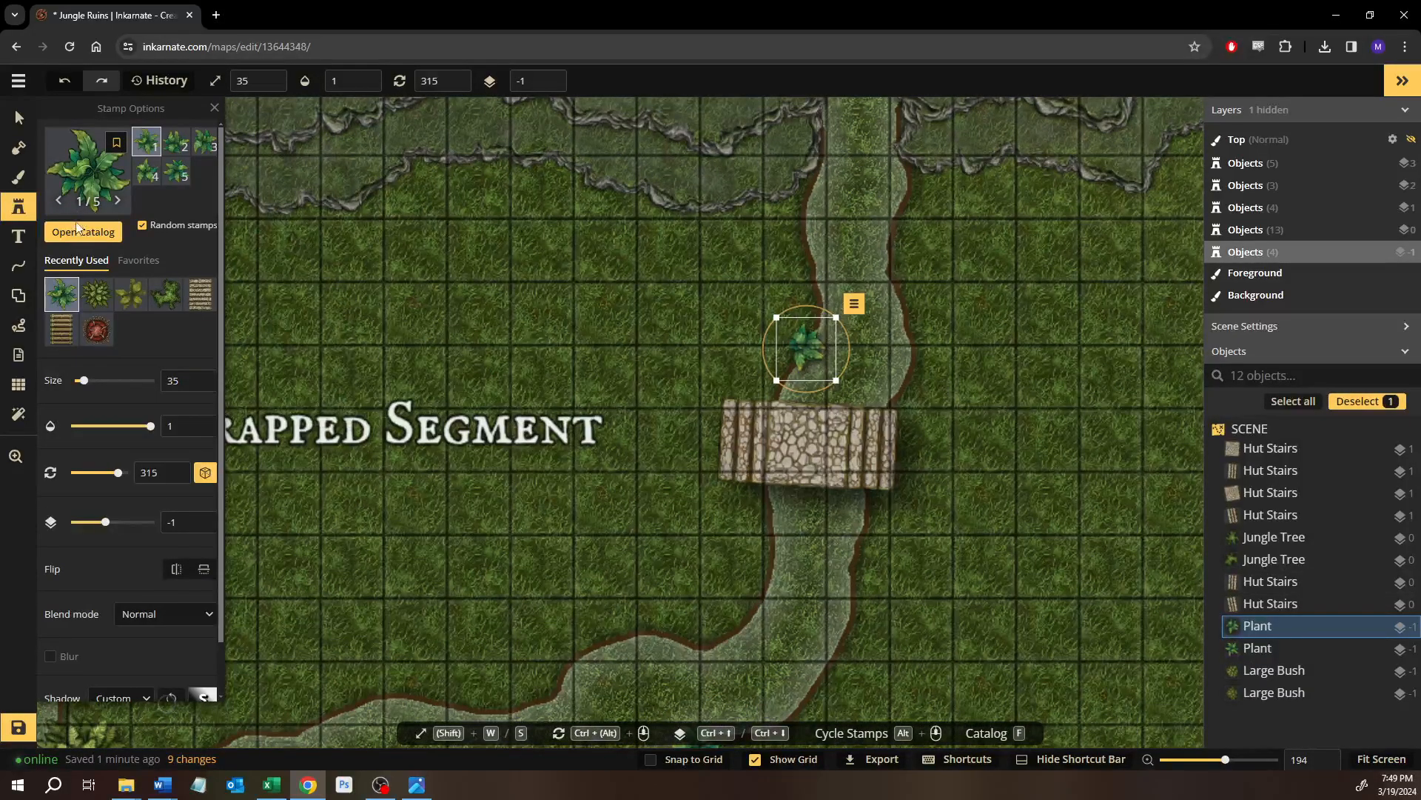
Place an Orchid at size 21 on layer -2 in the tip of the path fork, partly under the large bush.
key(f)
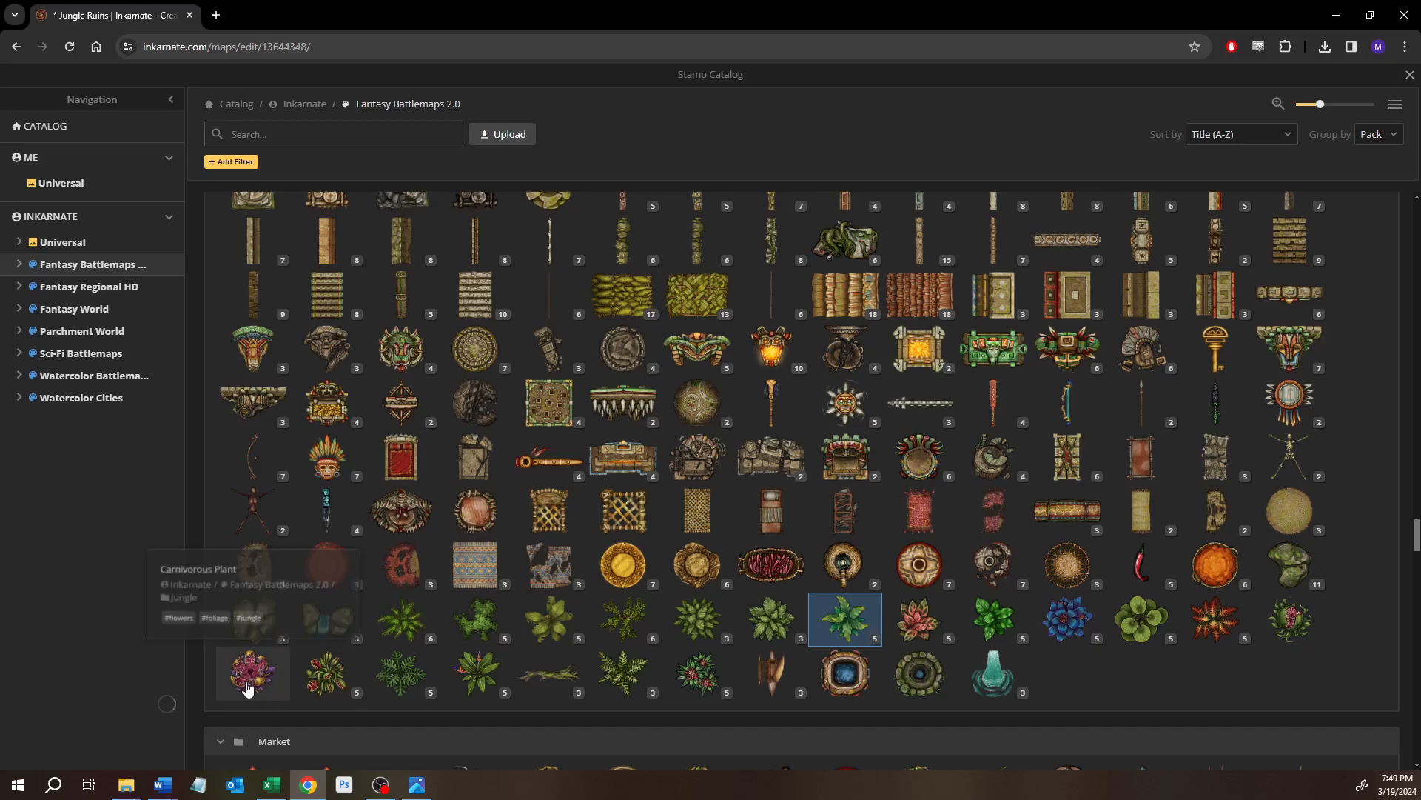
click(465, 680)
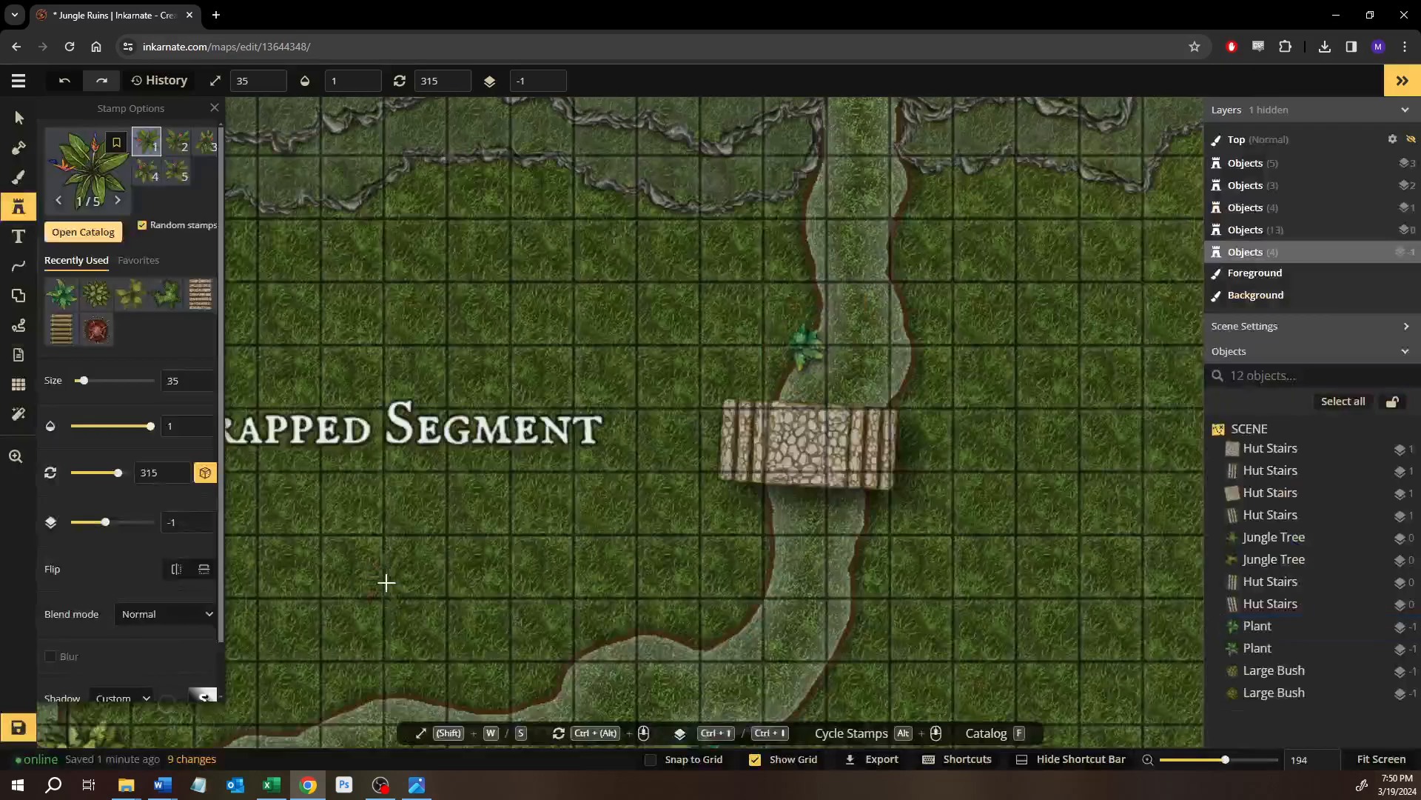
scroll(856, 385, down, 3)
scroll(527, 508, up, 2)
scroll(666, 485, up, 3)
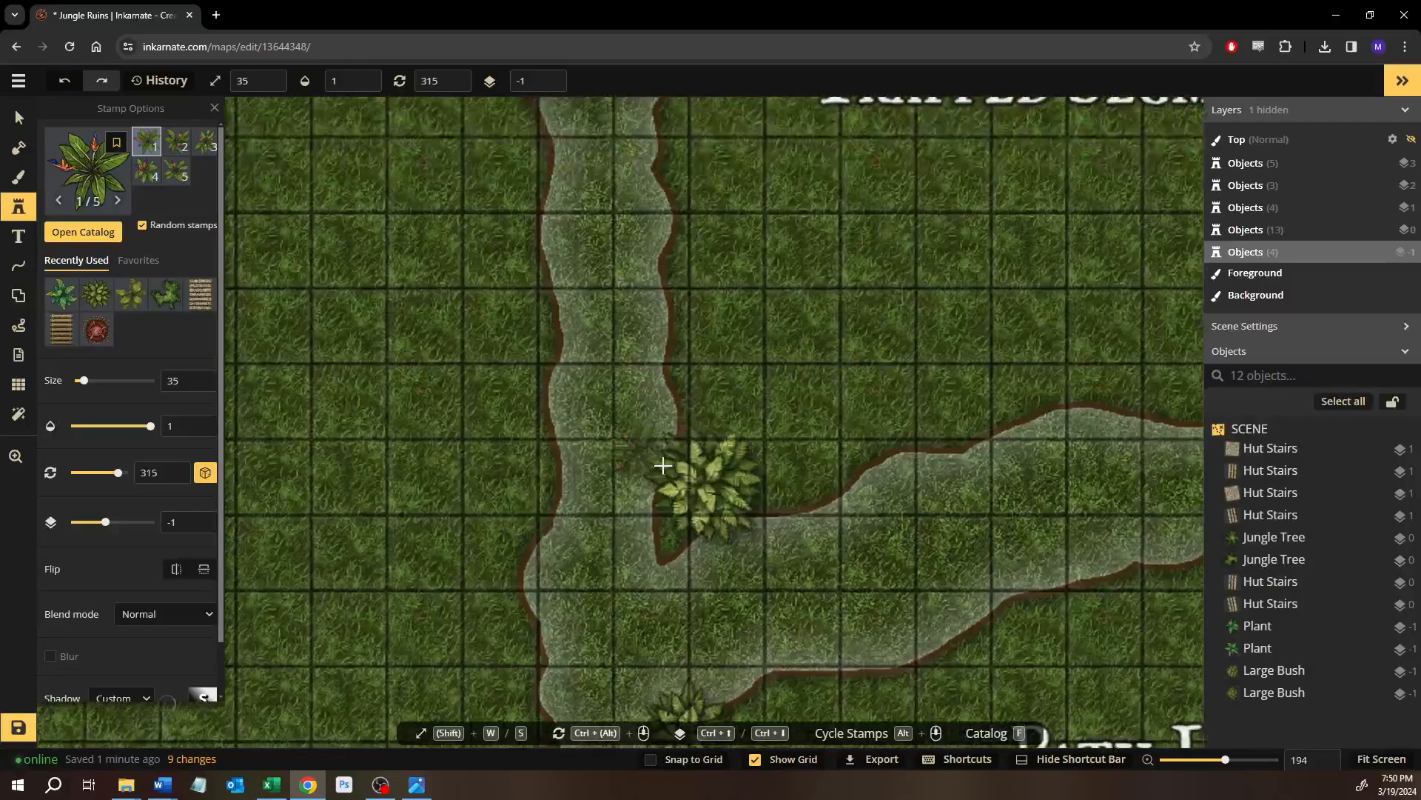
scroll(667, 485, up, 5)
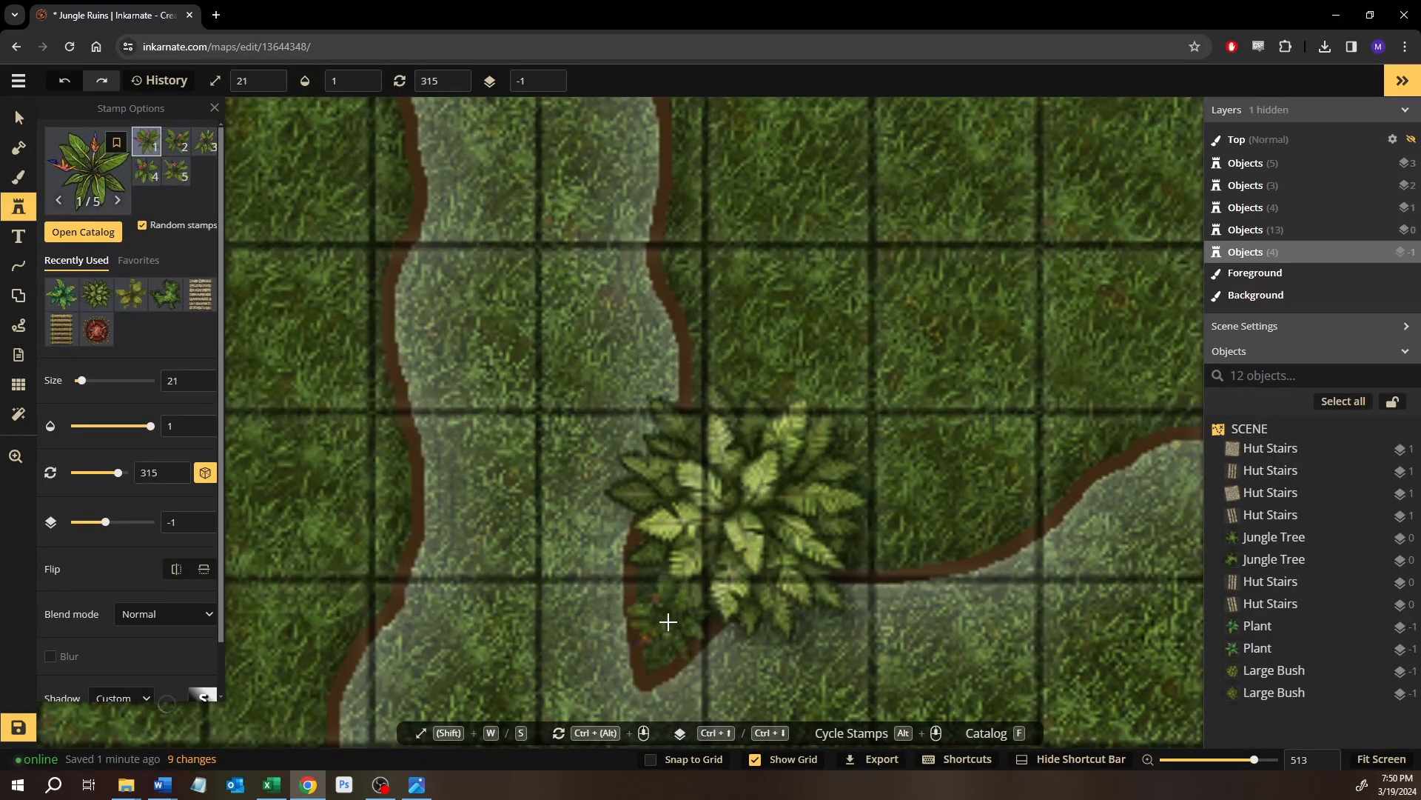
click(718, 659)
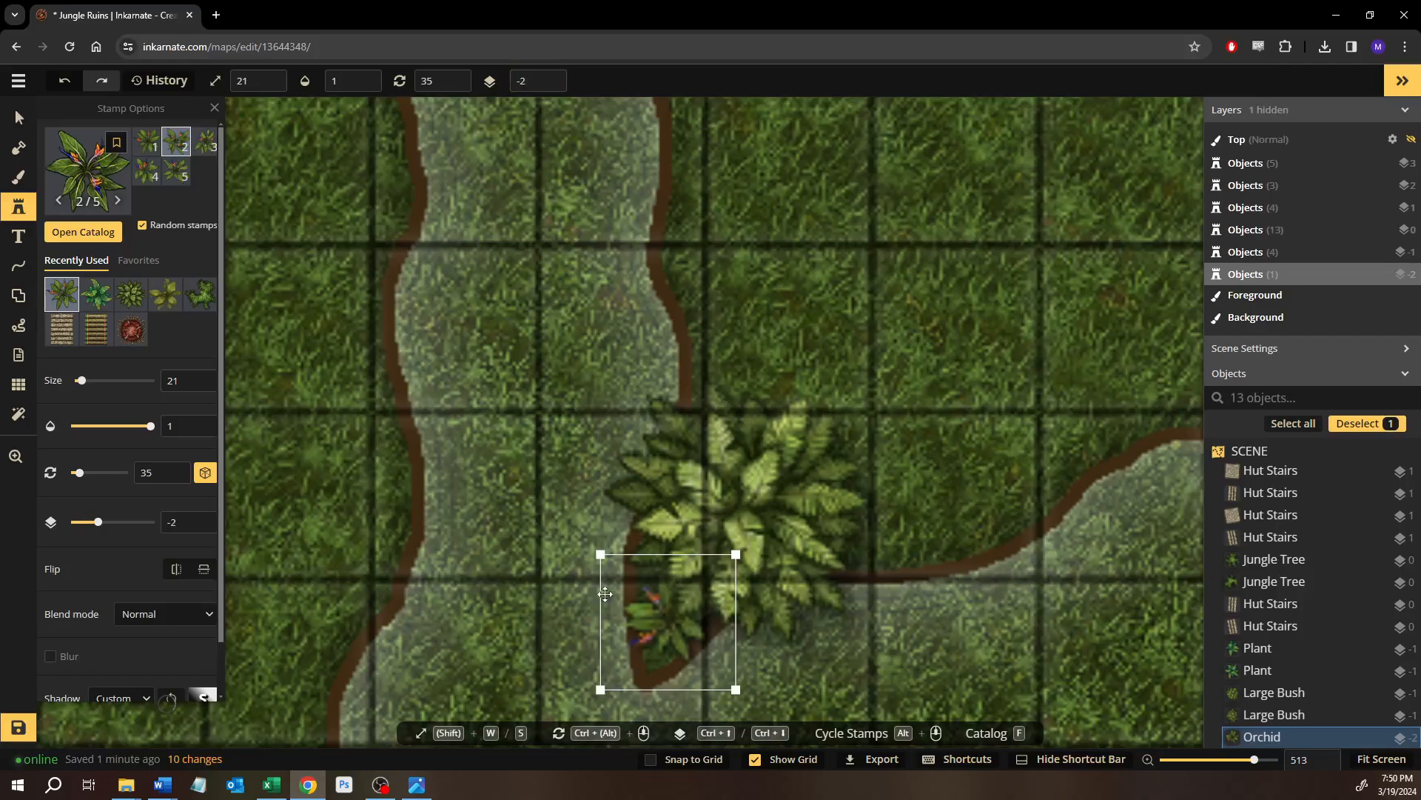
Reuse the fork's Large Bush stamp at size 45 on layer -1 and place one beside the path just south of the eastern staircase.
click(19, 118)
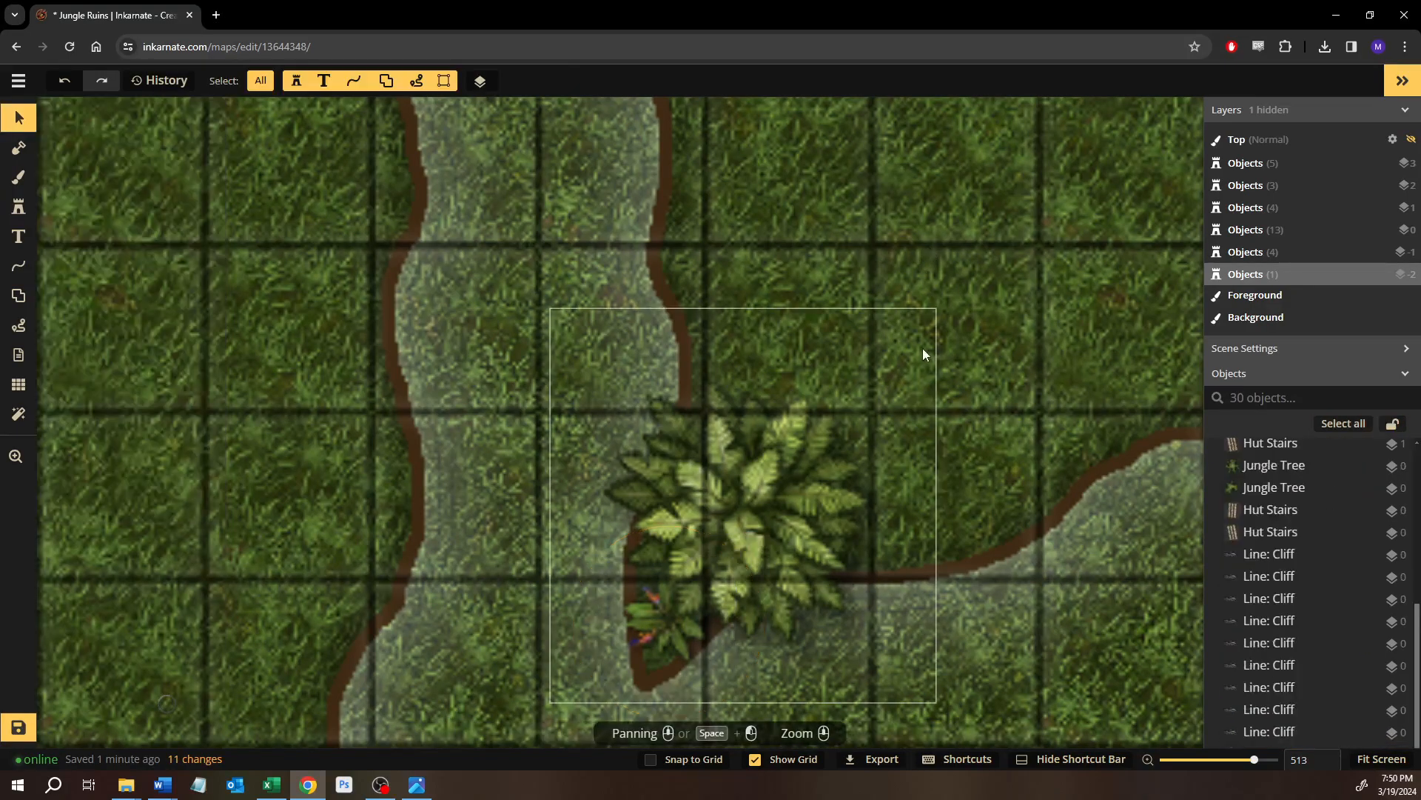
scroll(922, 354, down, 2)
click(792, 441)
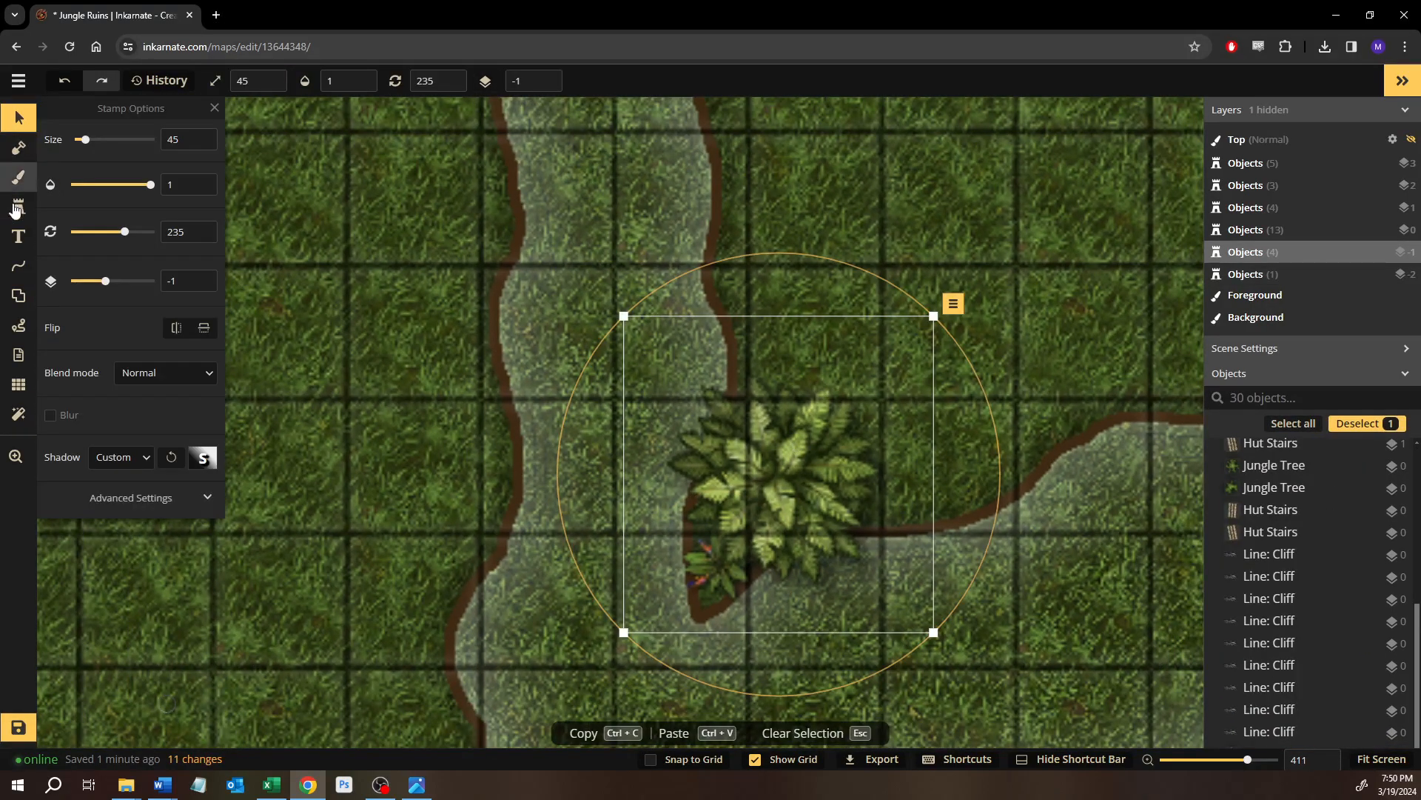
click(18, 207)
scroll(322, 255, down, 2)
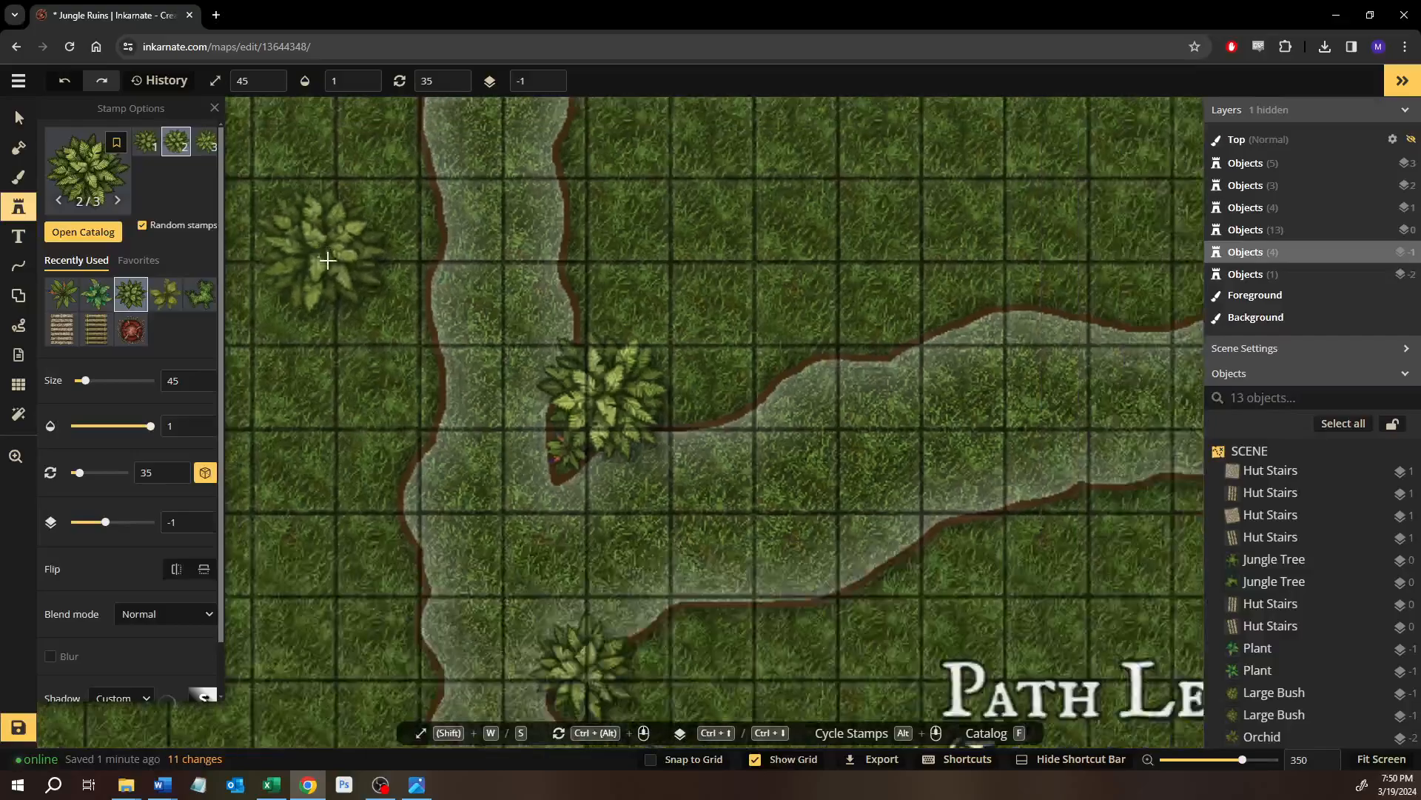
scroll(326, 257, down, 5)
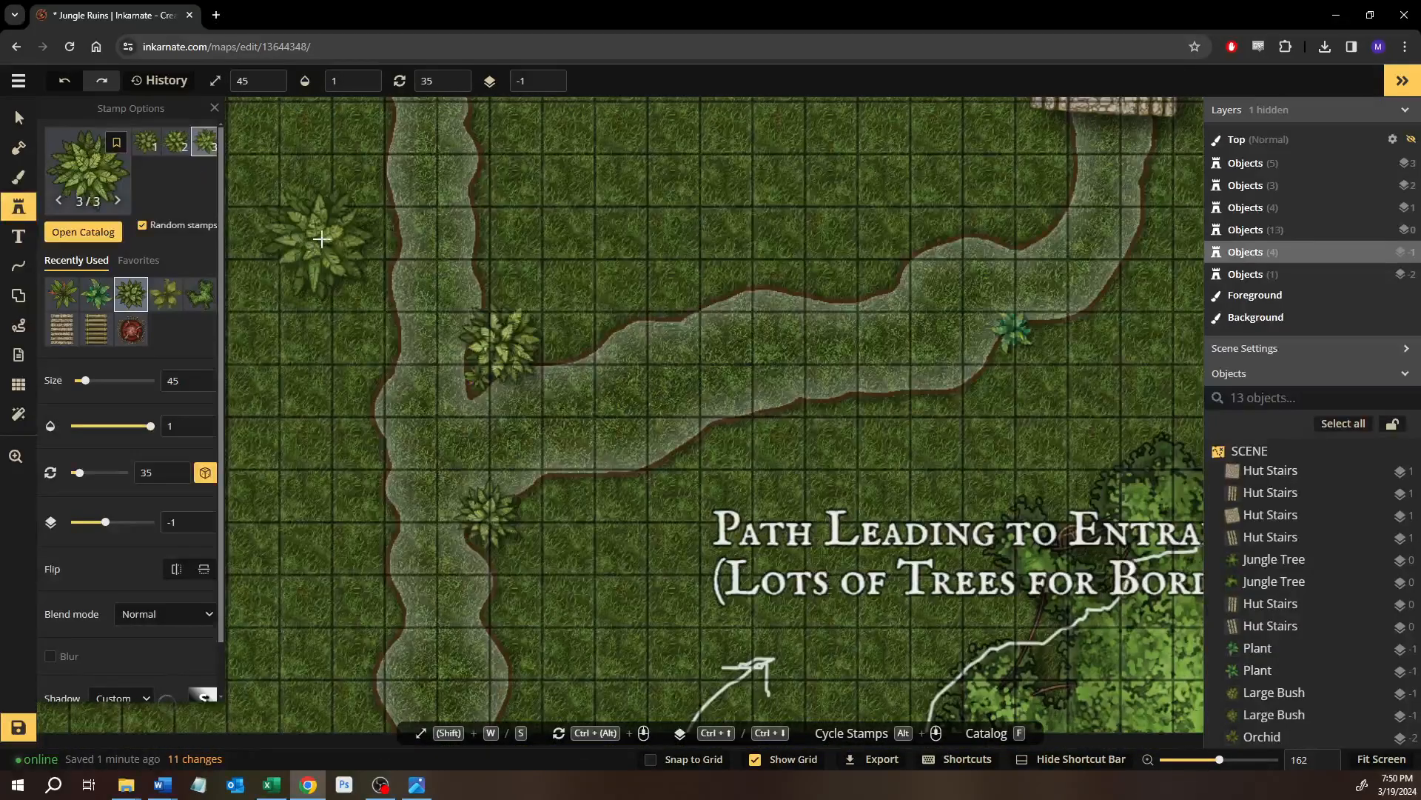
drag(471, 449, 552, 175)
drag(551, 412, 381, 500)
drag(840, 365, 884, 319)
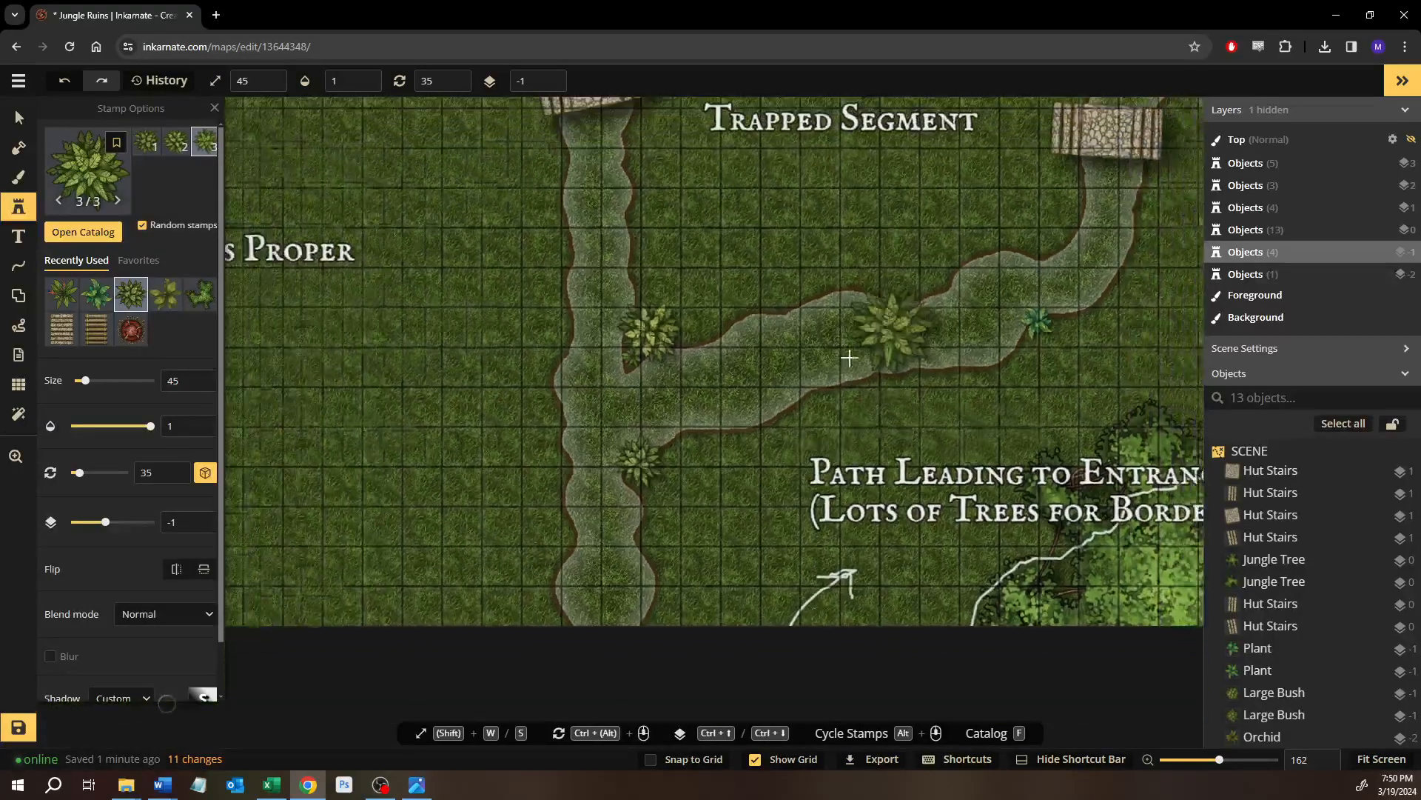
scroll(884, 319, up, 5)
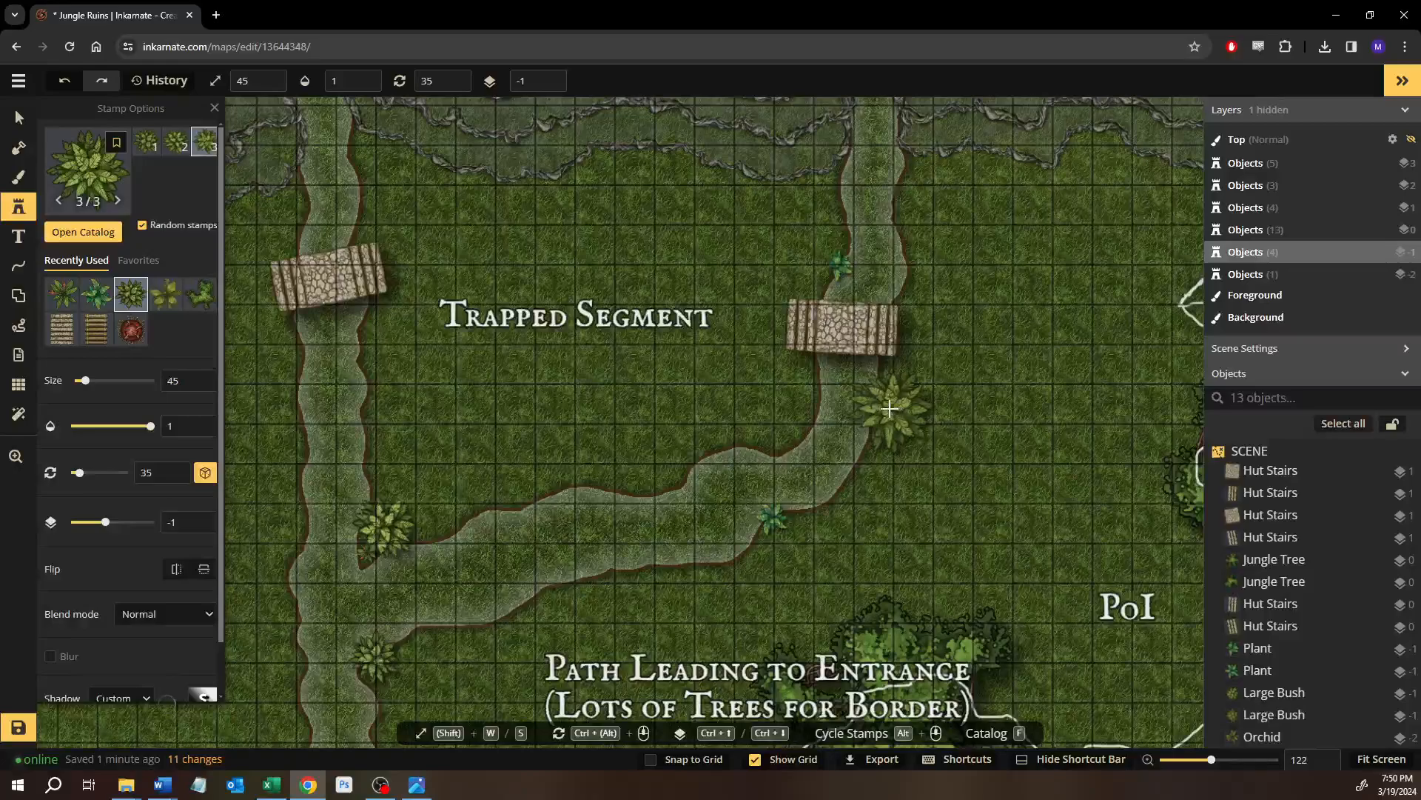
click(889, 408)
scroll(814, 381, down, 5)
scroll(735, 352, down, 2)
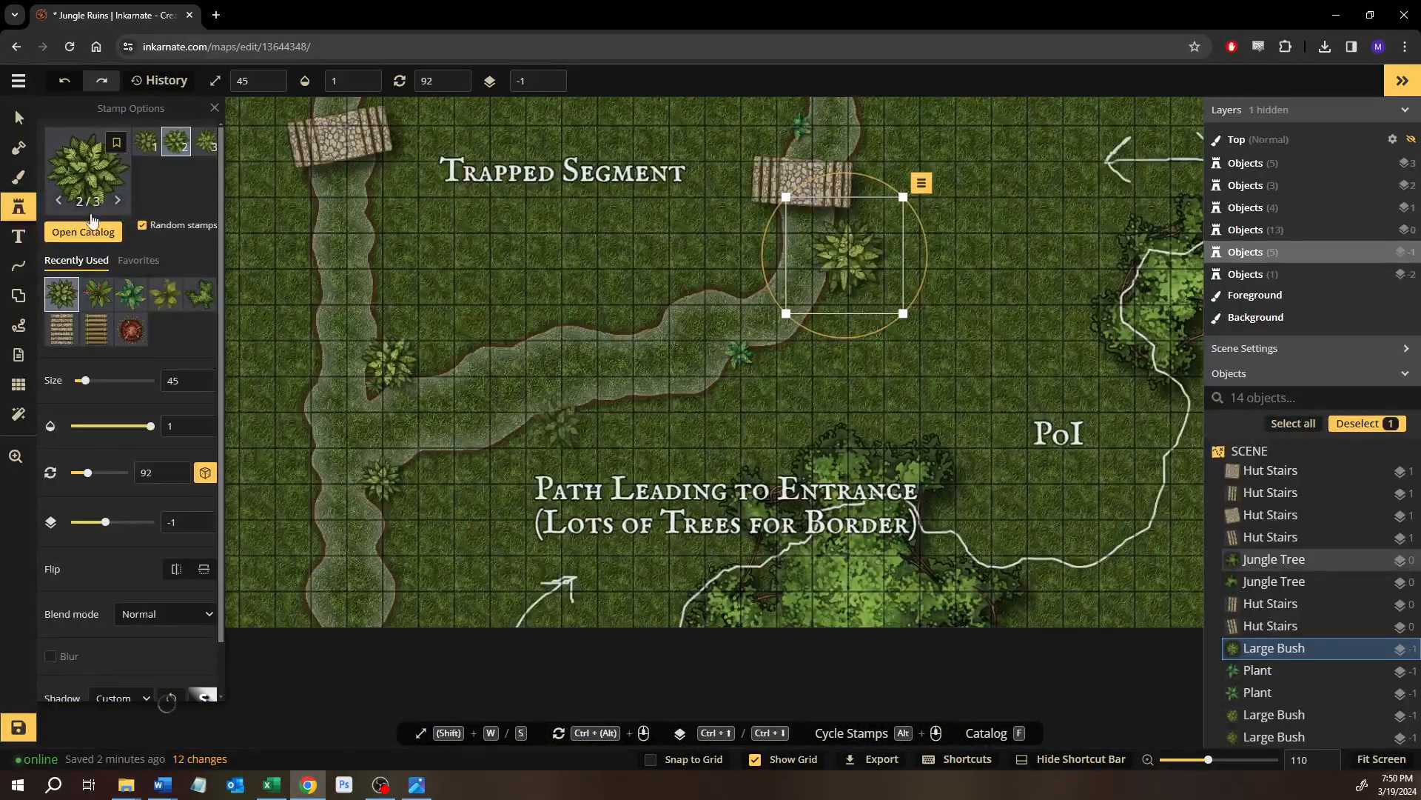
Pick the jungle Fern stamp and place two at size 45 on layer -1 around the large bush just south of the path fork.
key(f)
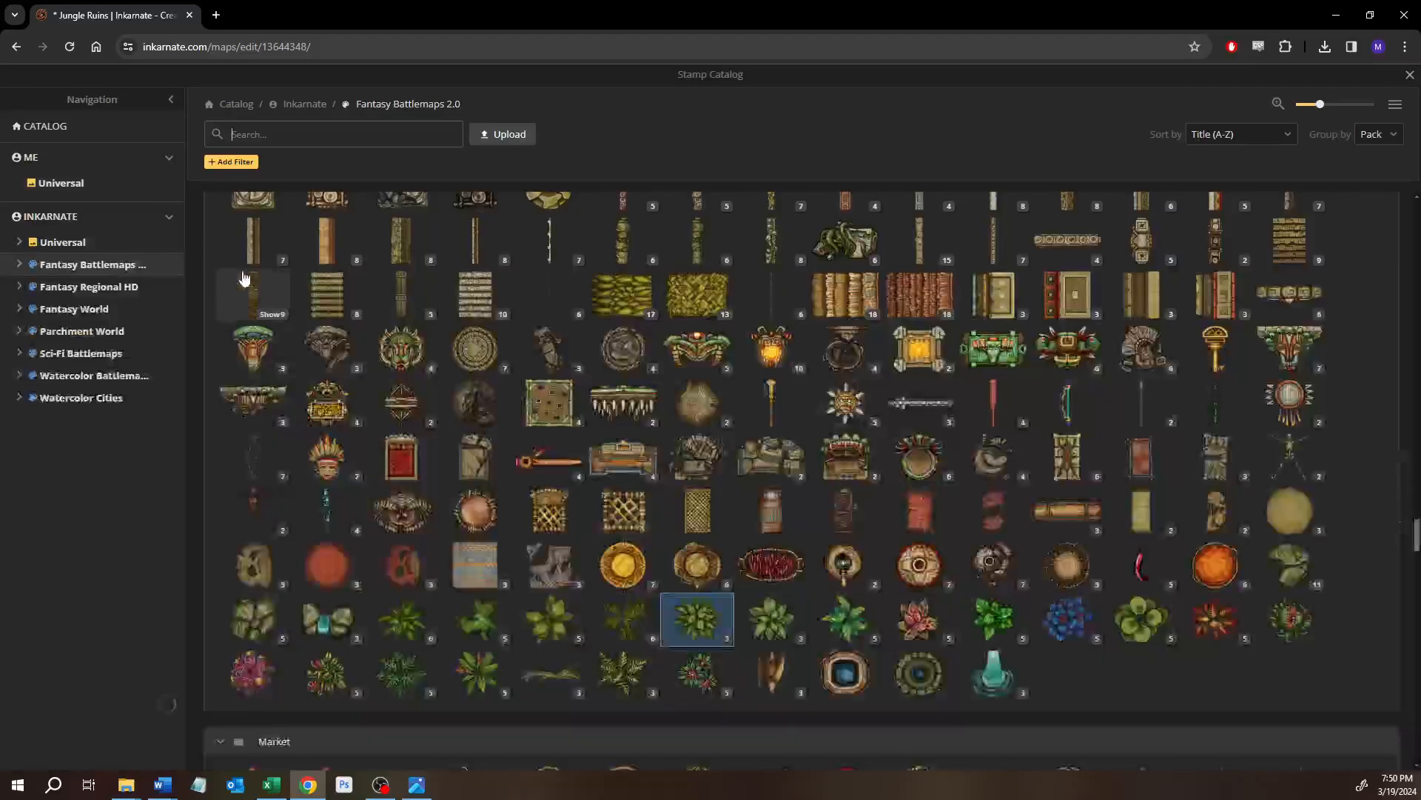
mouse_move(391, 567)
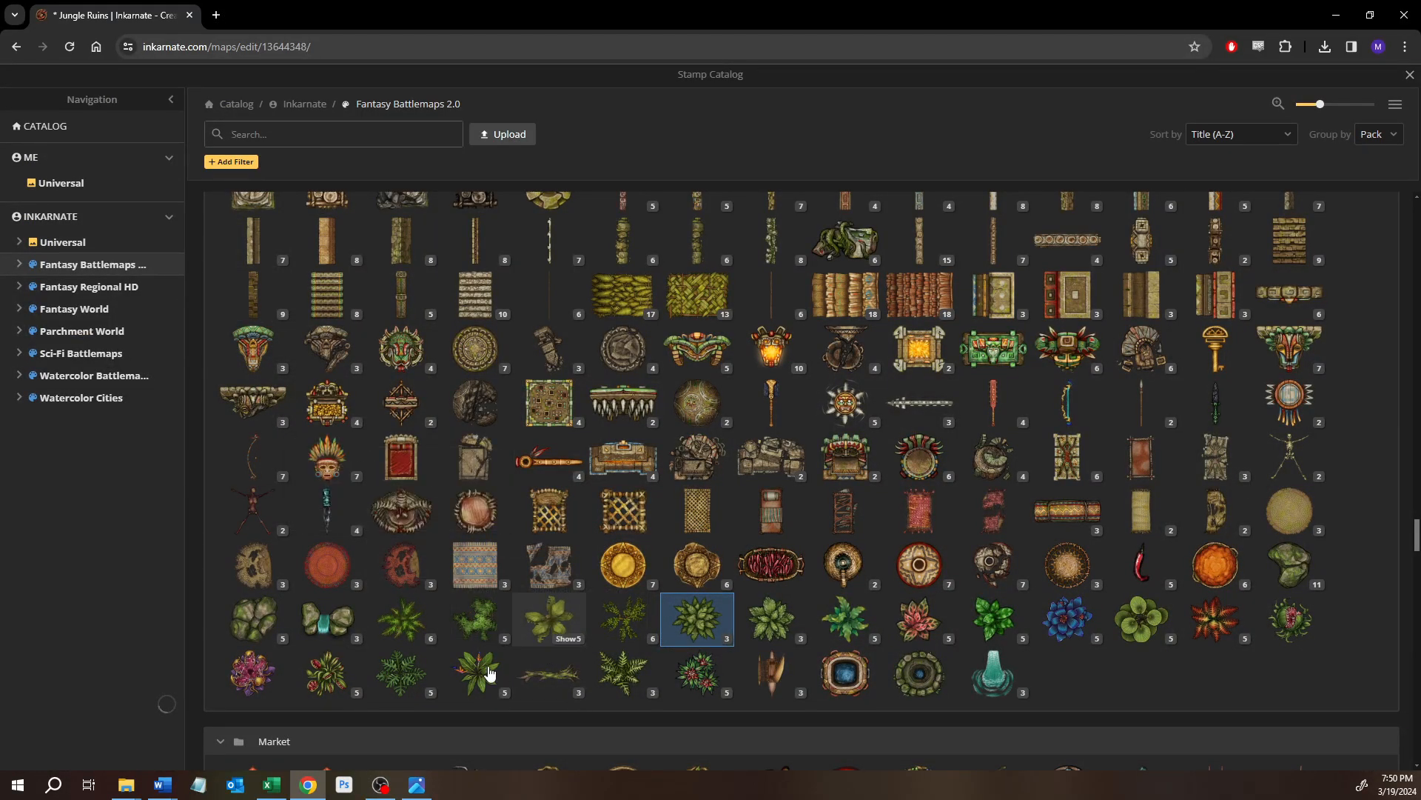
mouse_move(404, 671)
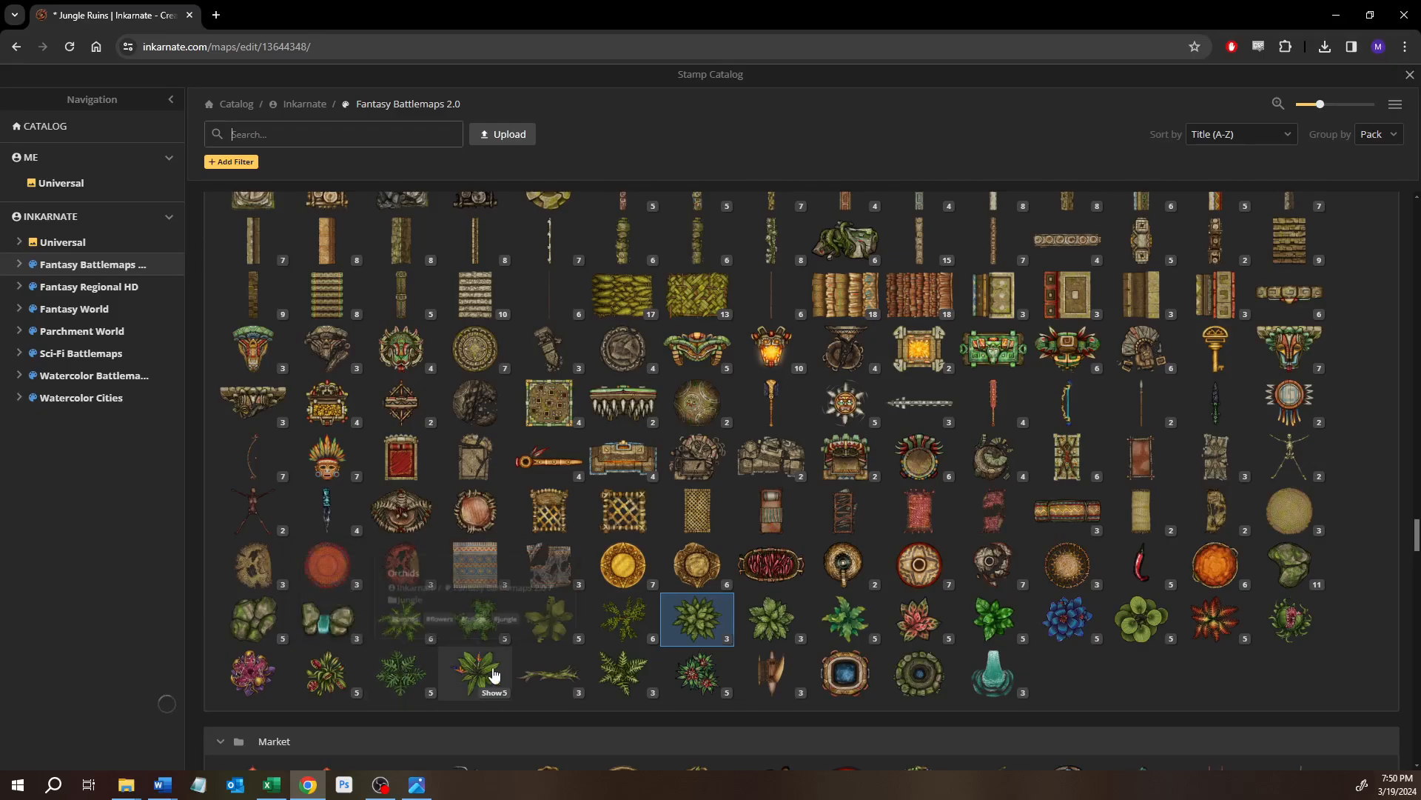
mouse_move(615, 679)
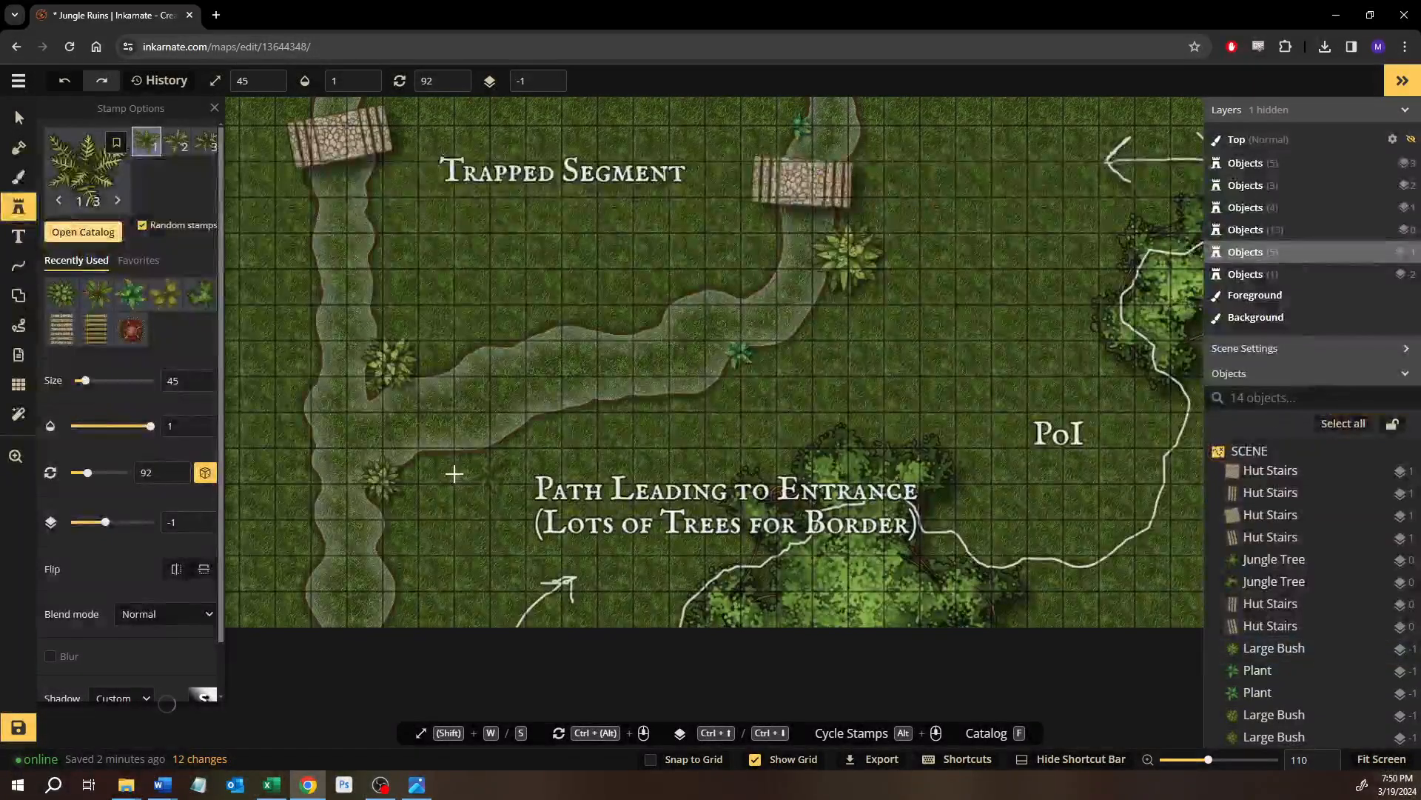
scroll(437, 474, up, 5)
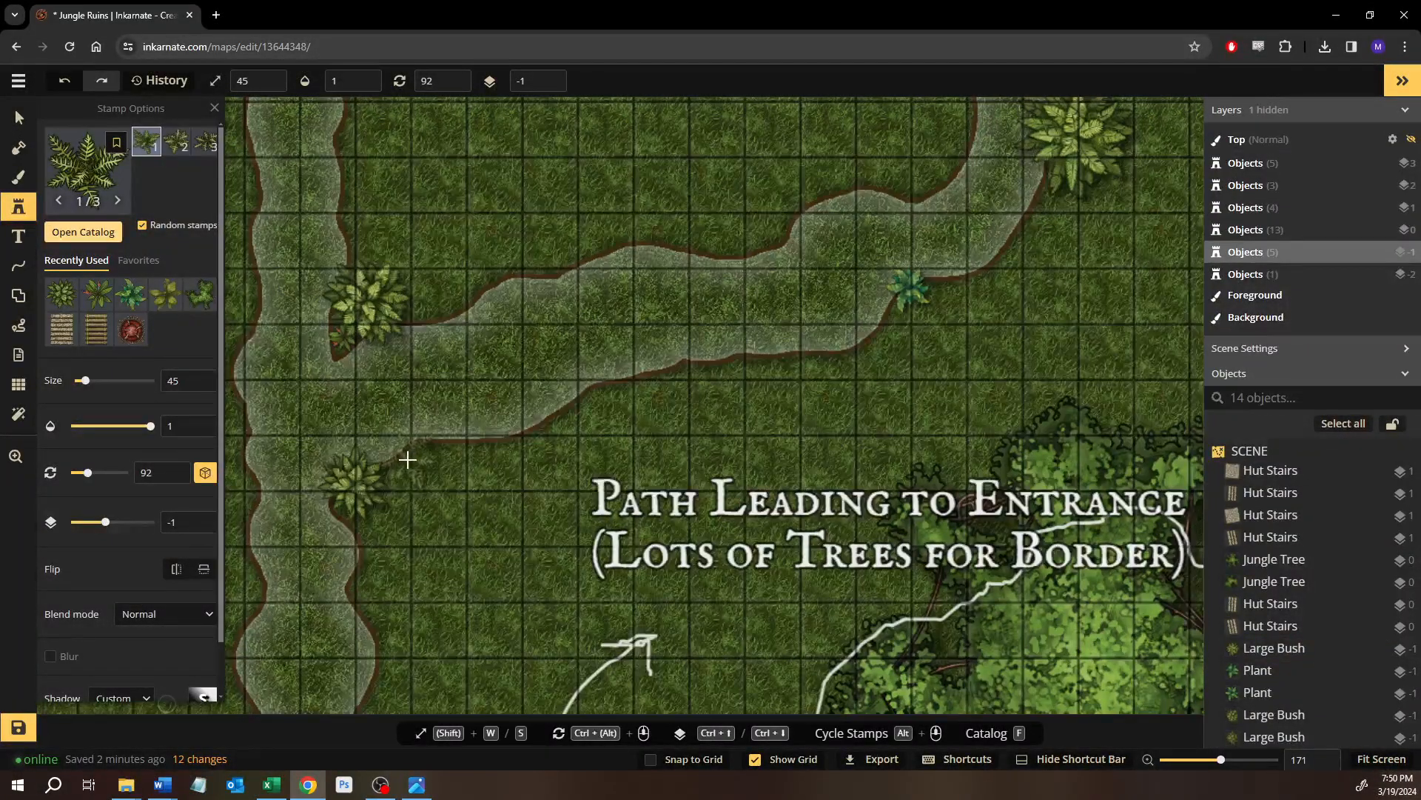
click(407, 460)
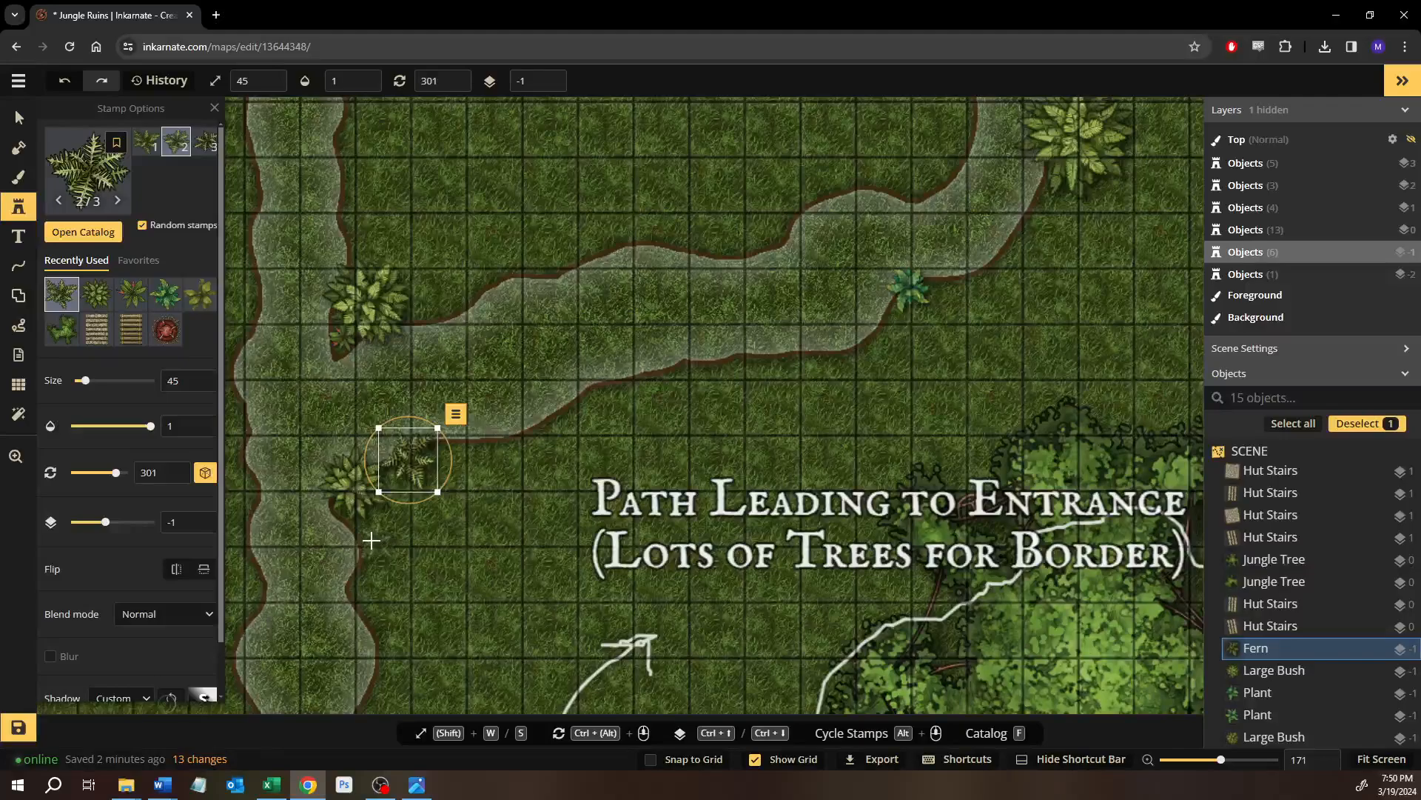
click(371, 540)
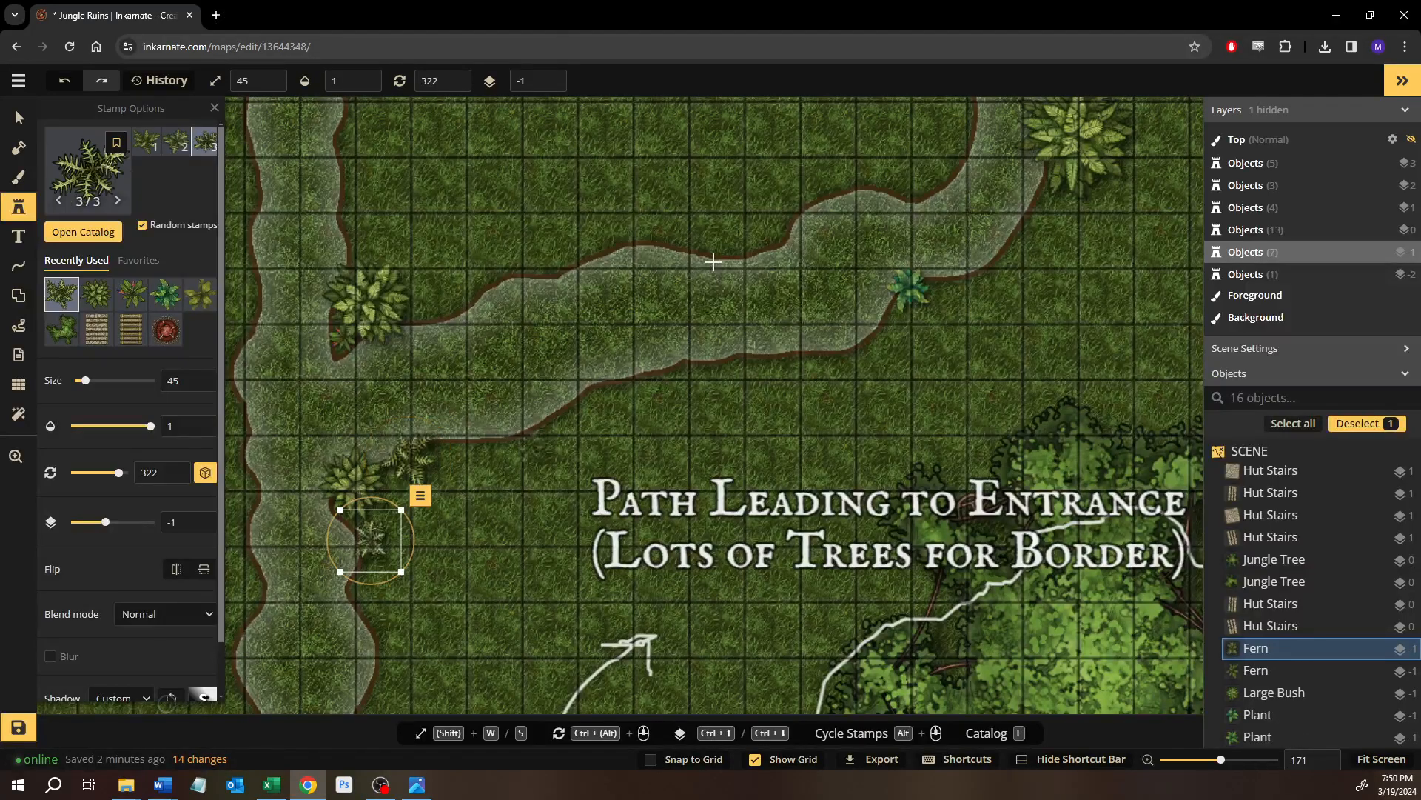
Place two more Ferns at size 45 on layer -1, one on the eastern path's northern edge and one beside the path north of its staircase.
click(781, 239)
drag(644, 305, 384, 641)
scroll(869, 269, down, 2)
drag(868, 243, 759, 379)
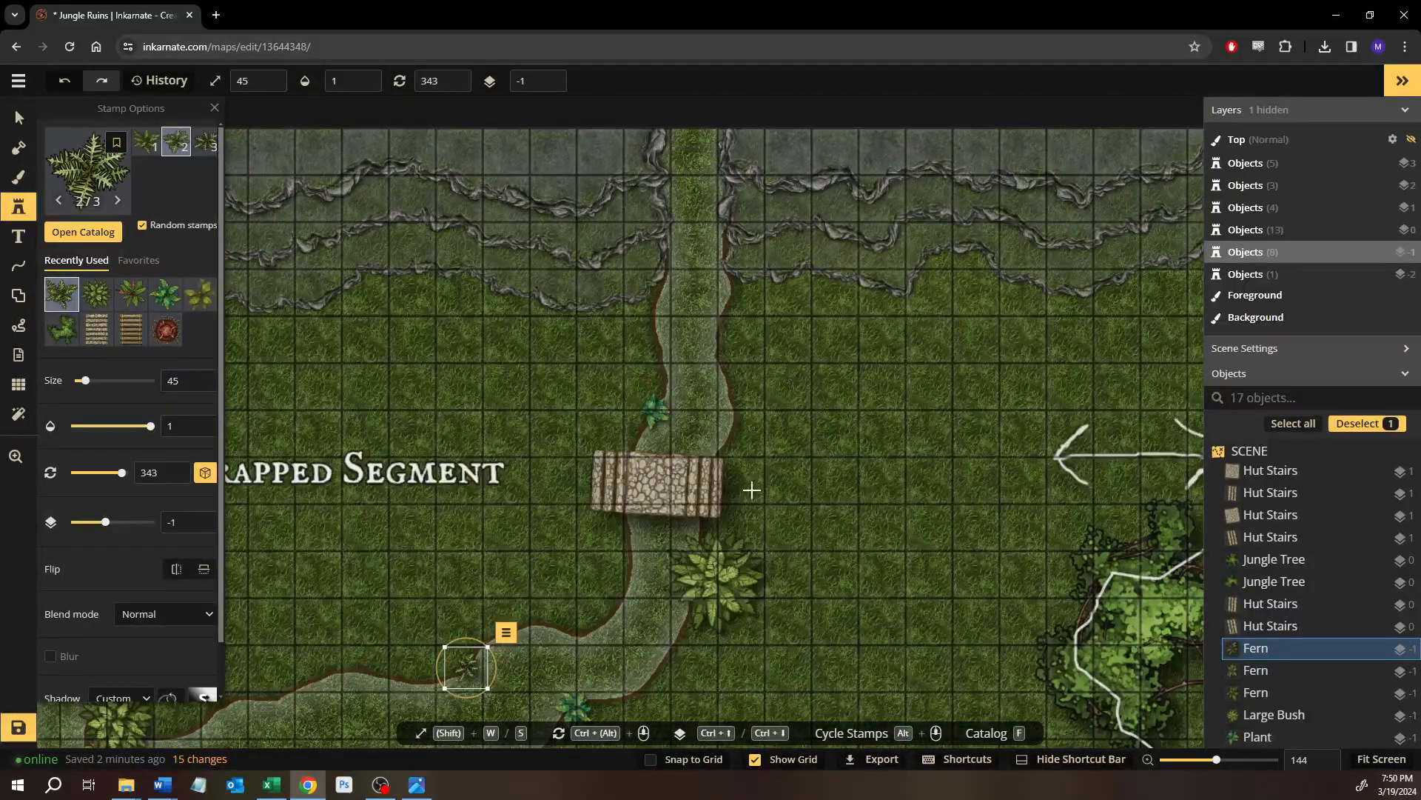
click(727, 356)
drag(801, 276, 848, 90)
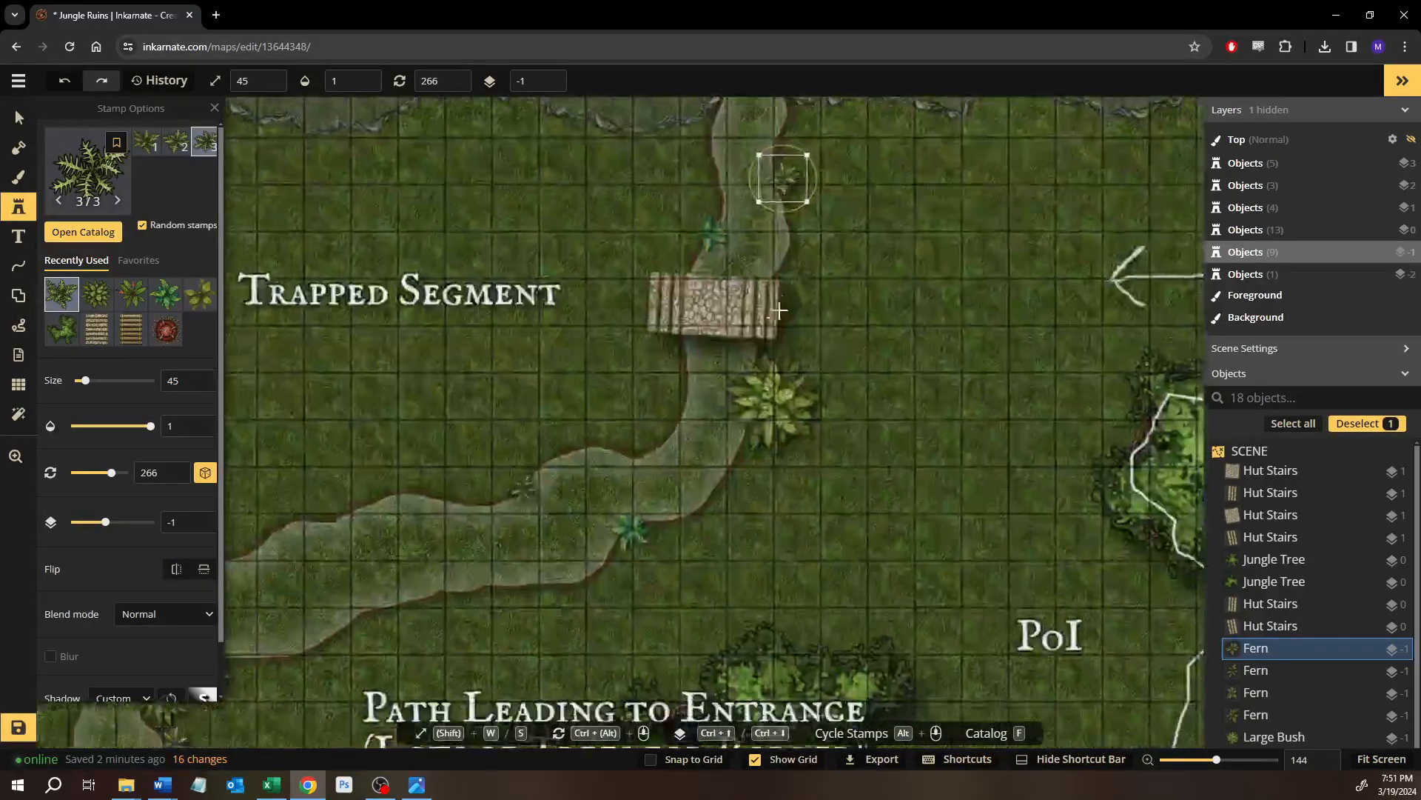
scroll(620, 460, up, 1)
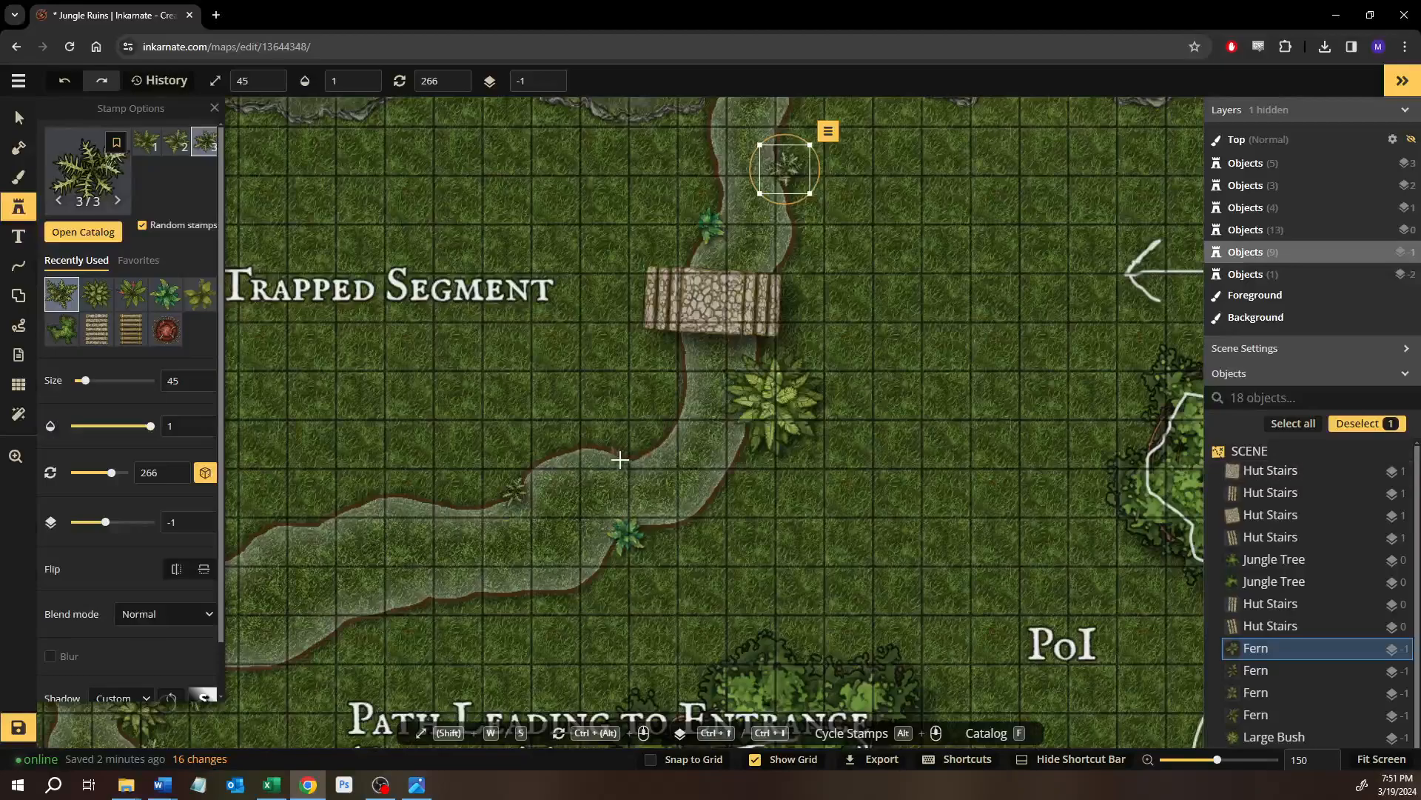
scroll(621, 459, down, 1)
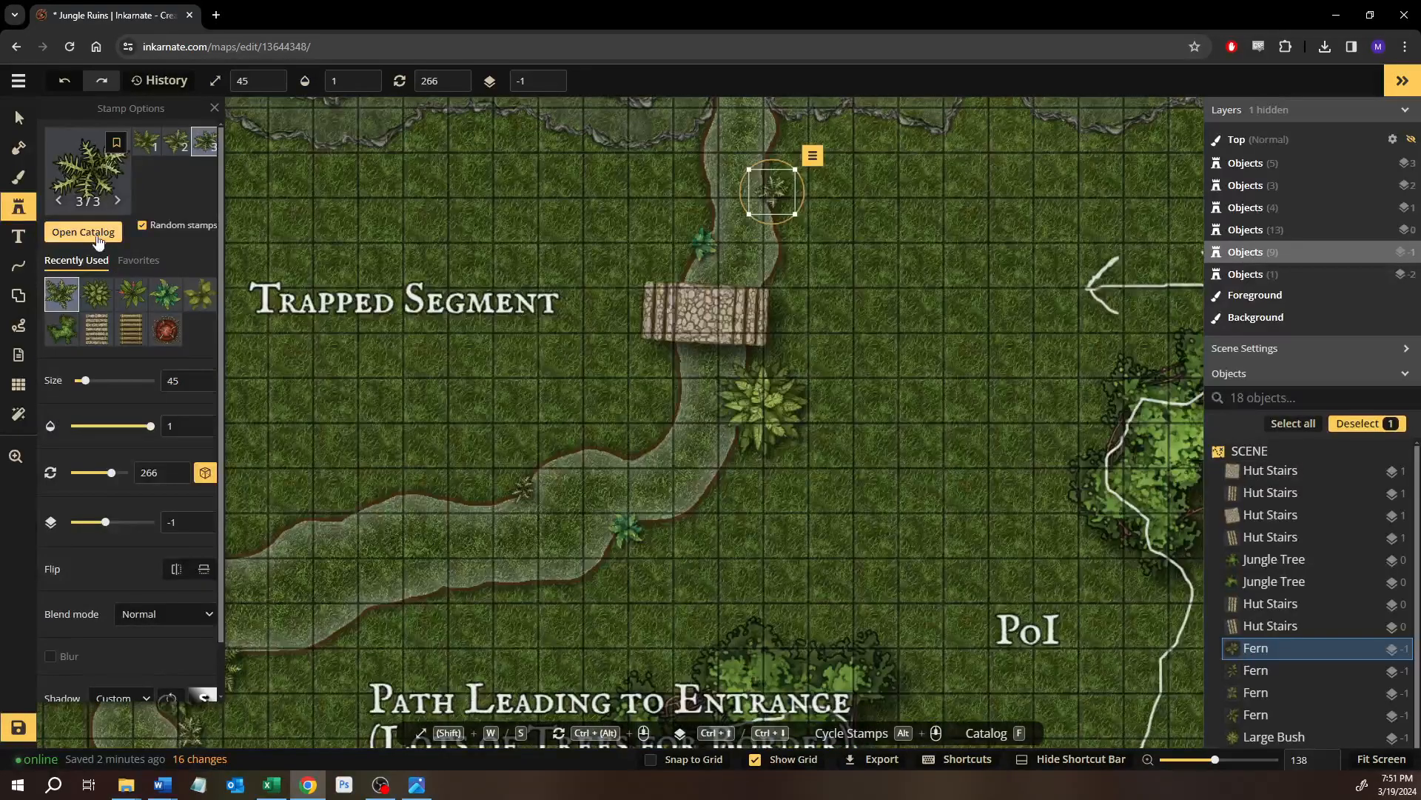
Expand the jungle Floor Traps group in the stamp catalog and pick its second trap variant.
key(f)
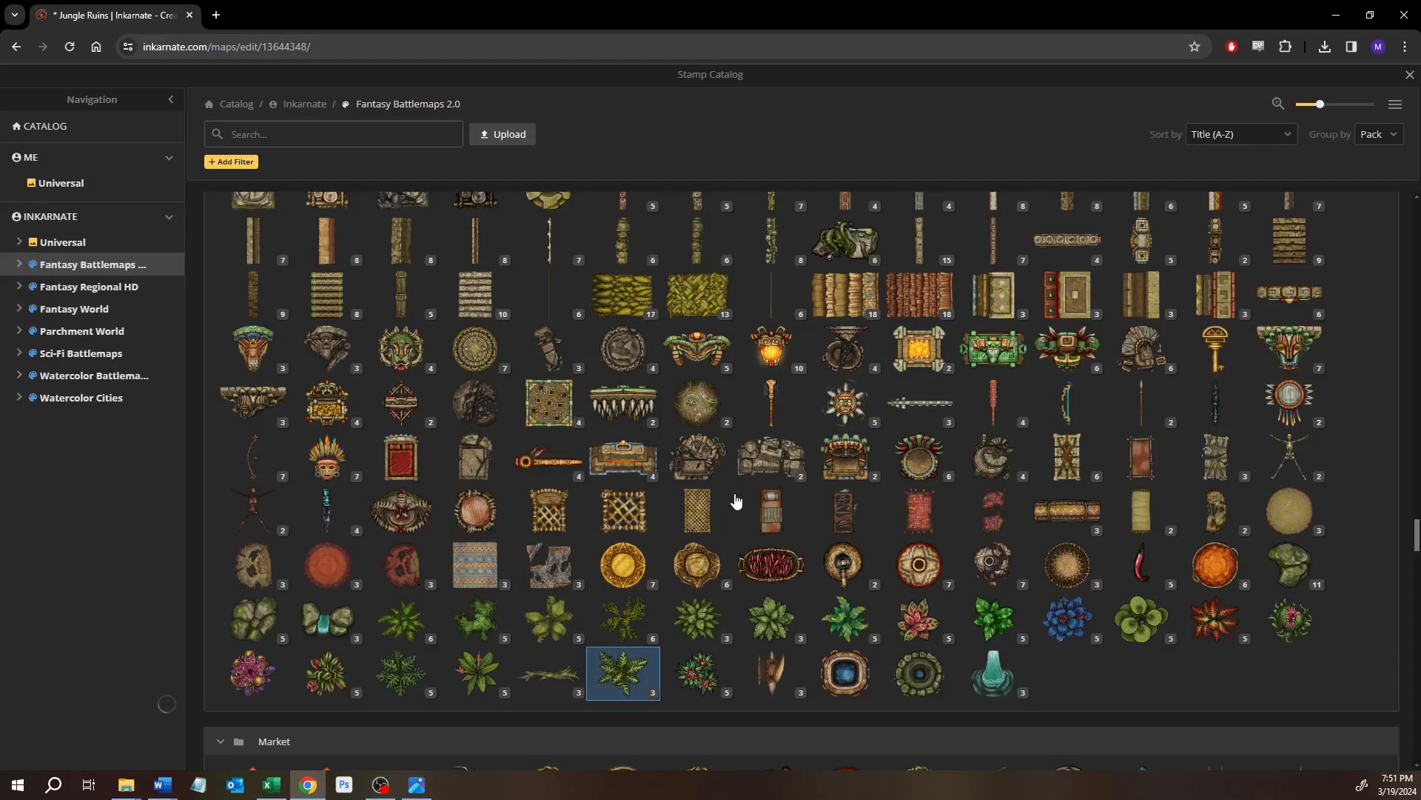
mouse_move(614, 402)
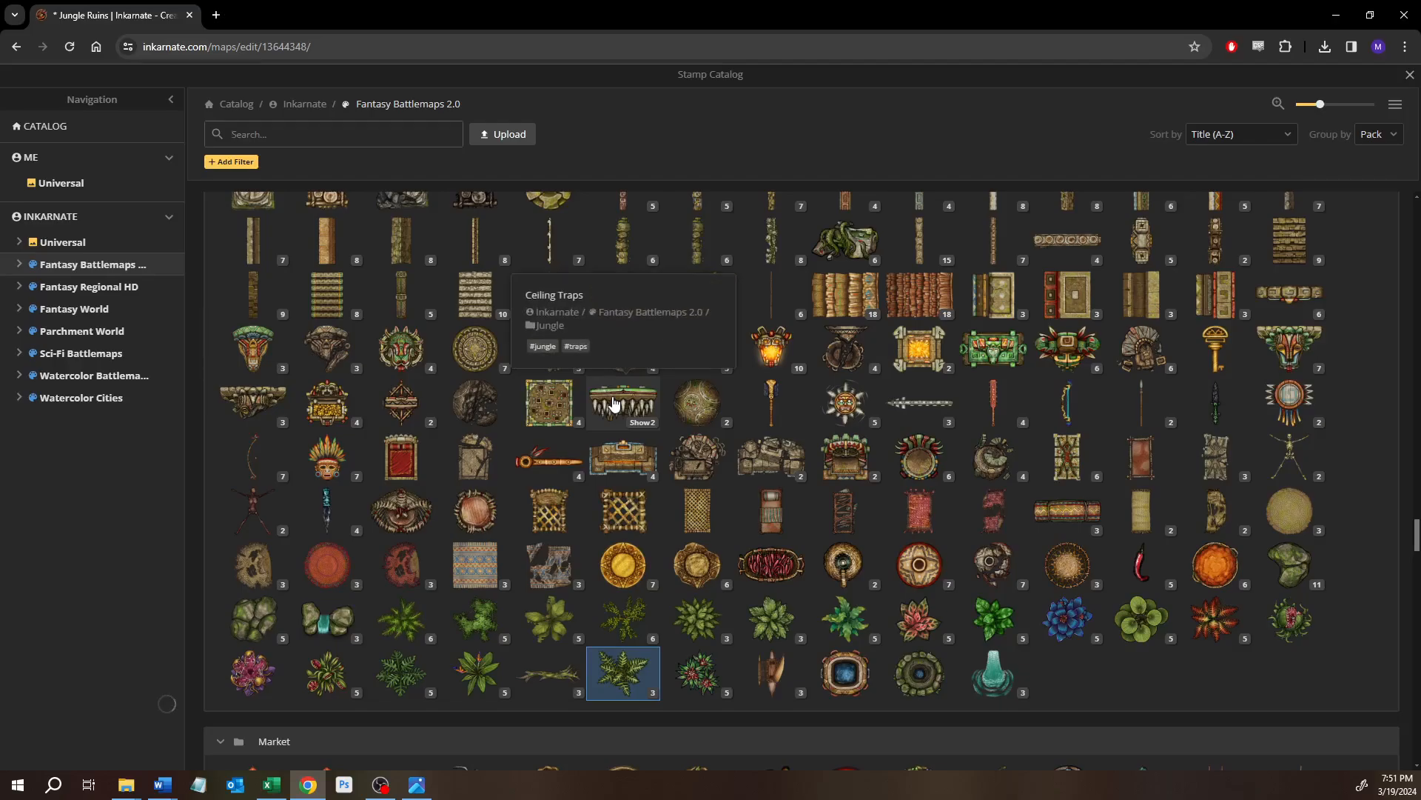
mouse_move(556, 408)
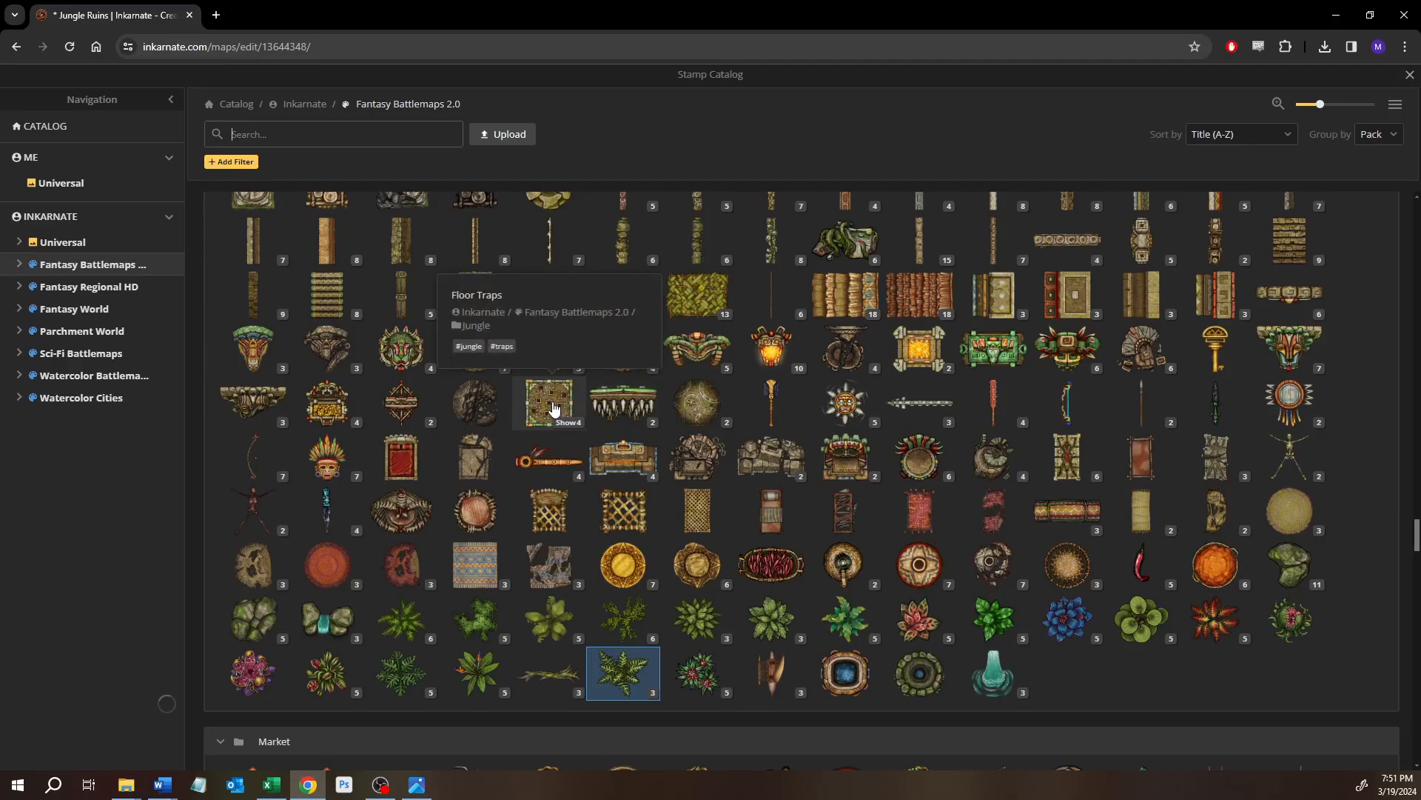
click(565, 423)
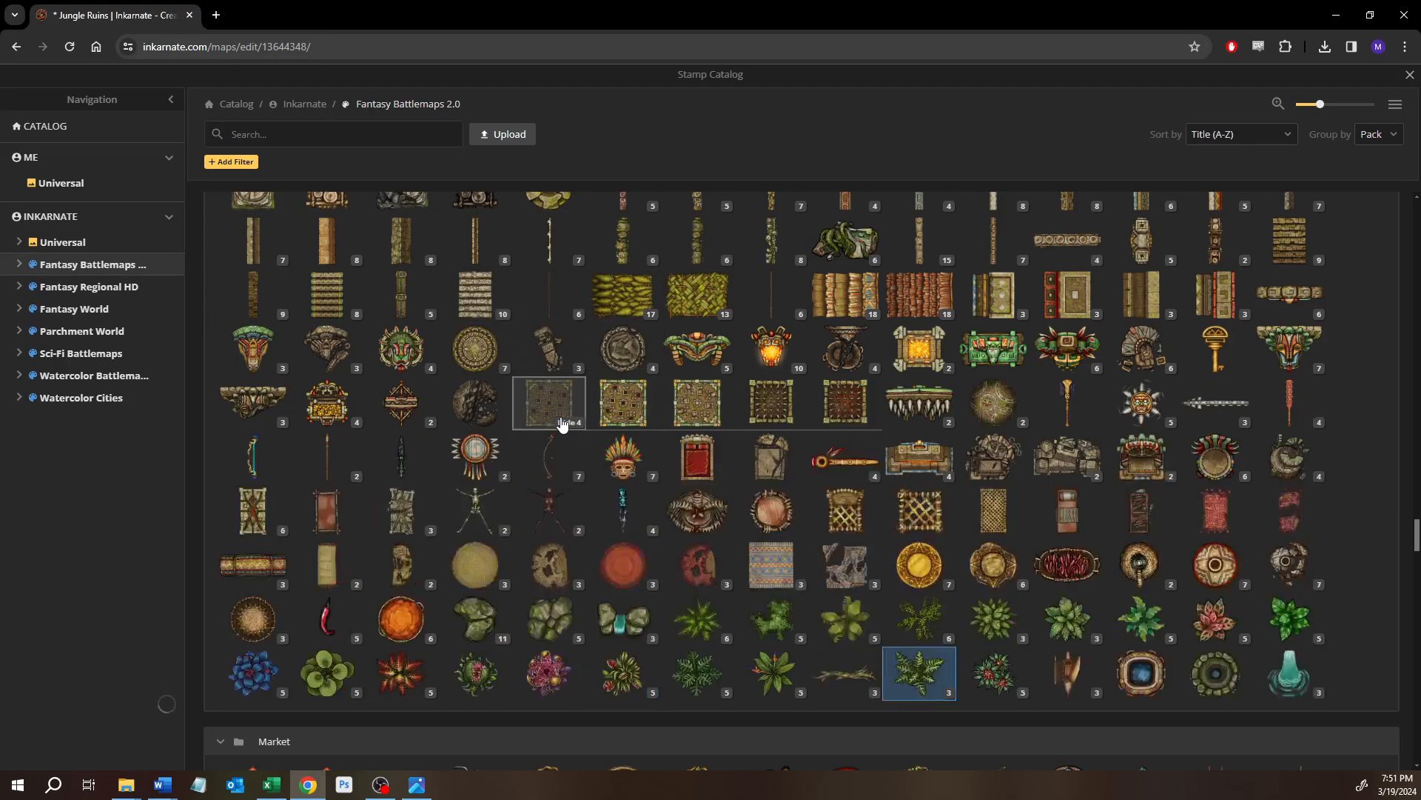
mouse_move(761, 406)
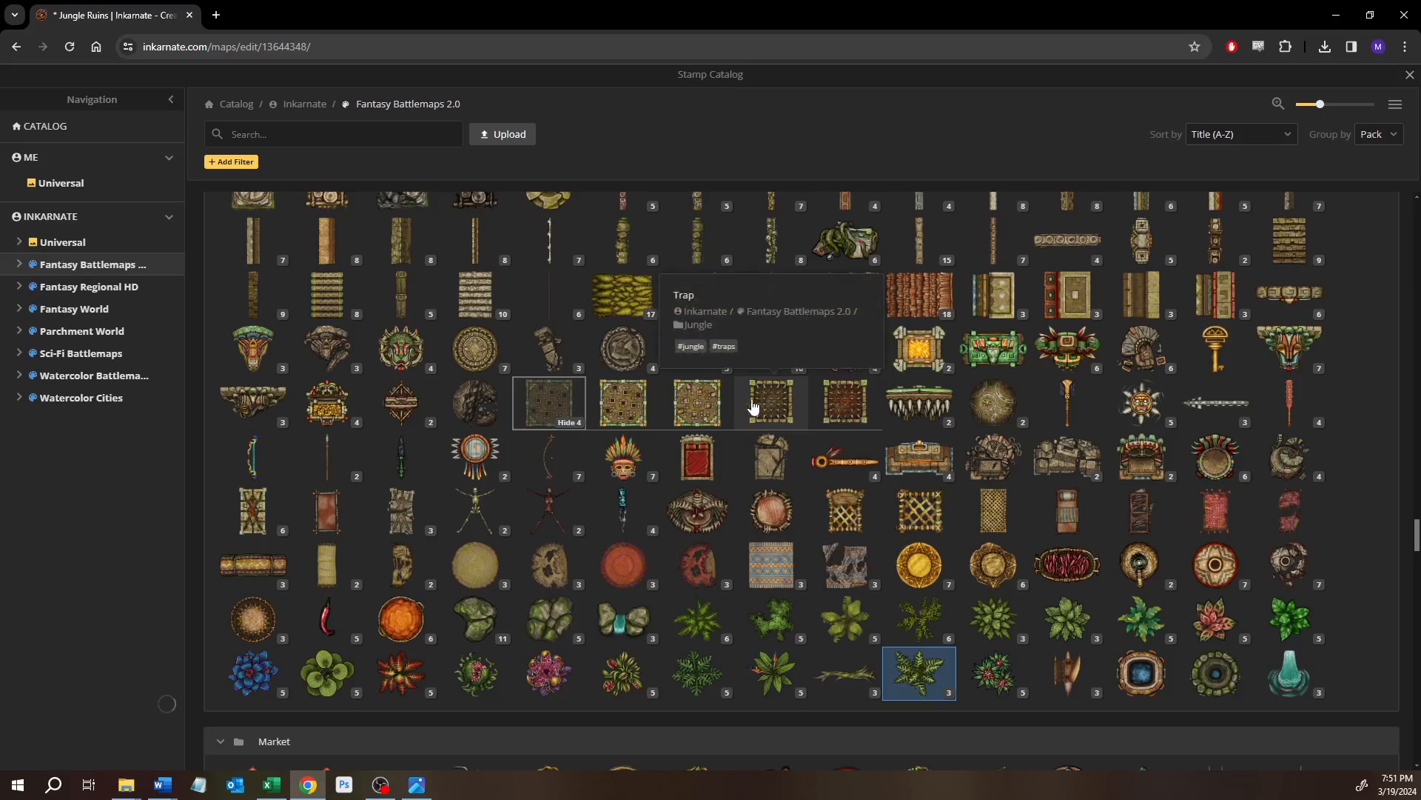
mouse_move(710, 405)
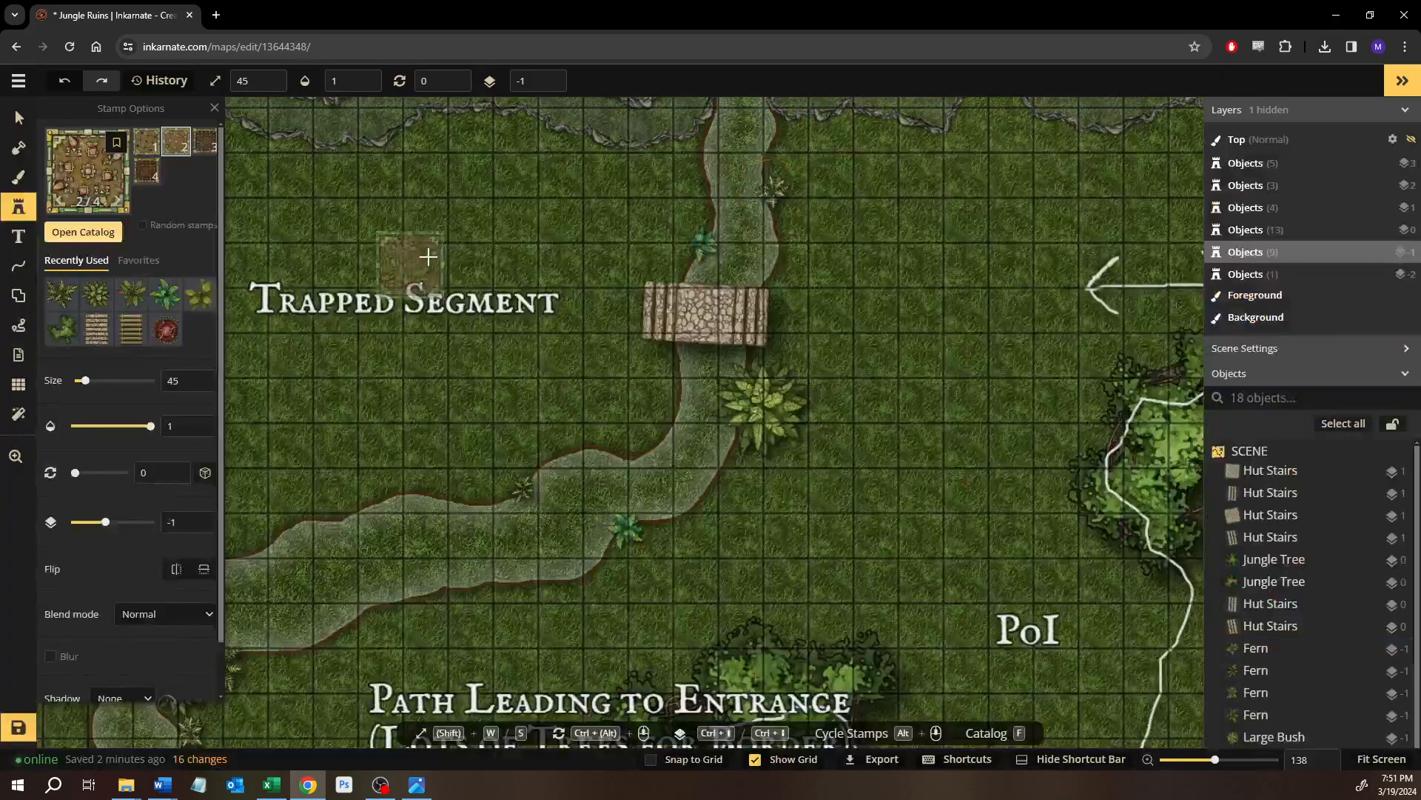
Enlarge the floor trap stamp to size 58 so that it spans two by two grid squares.
scroll(381, 311, up, 5)
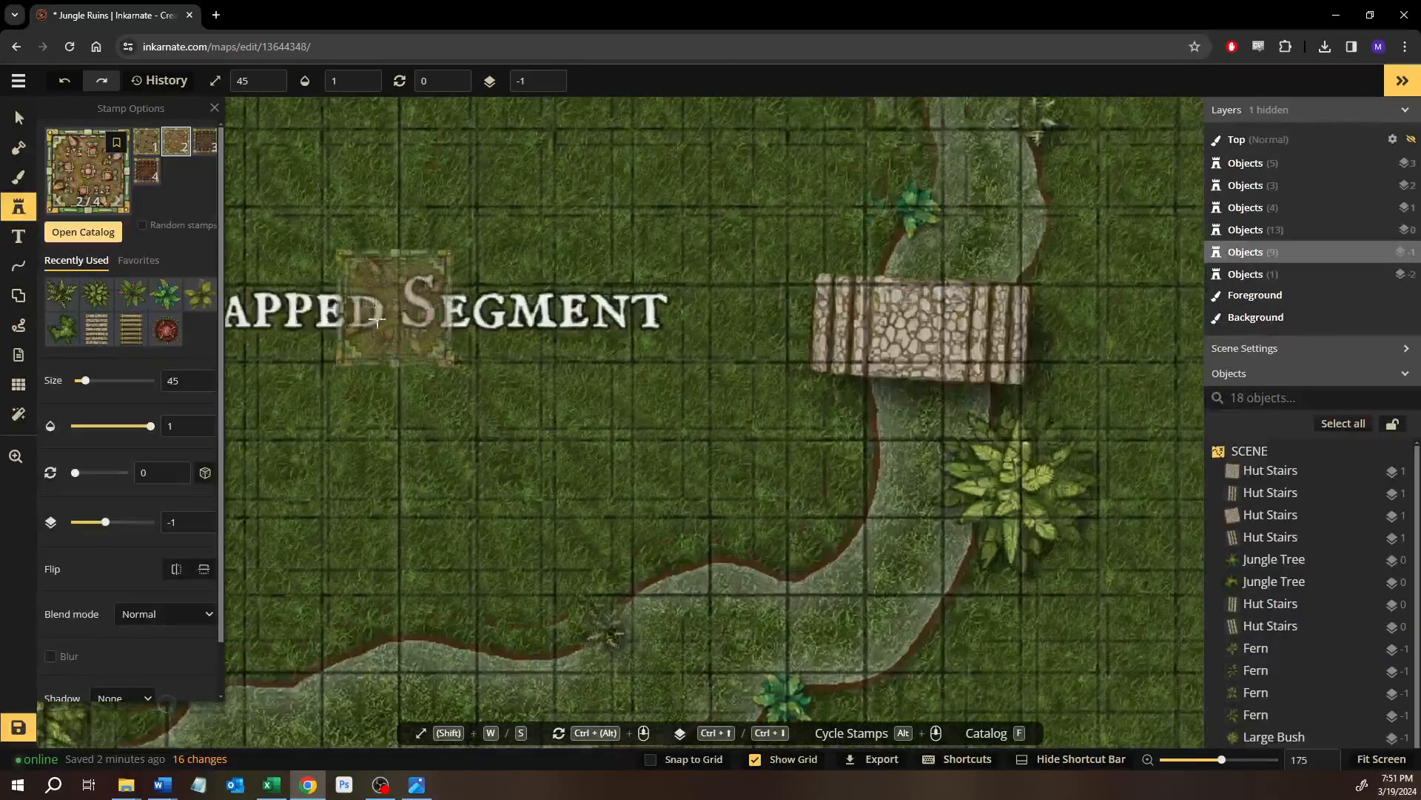
drag(378, 322, 603, 454)
scroll(595, 449, up, 3)
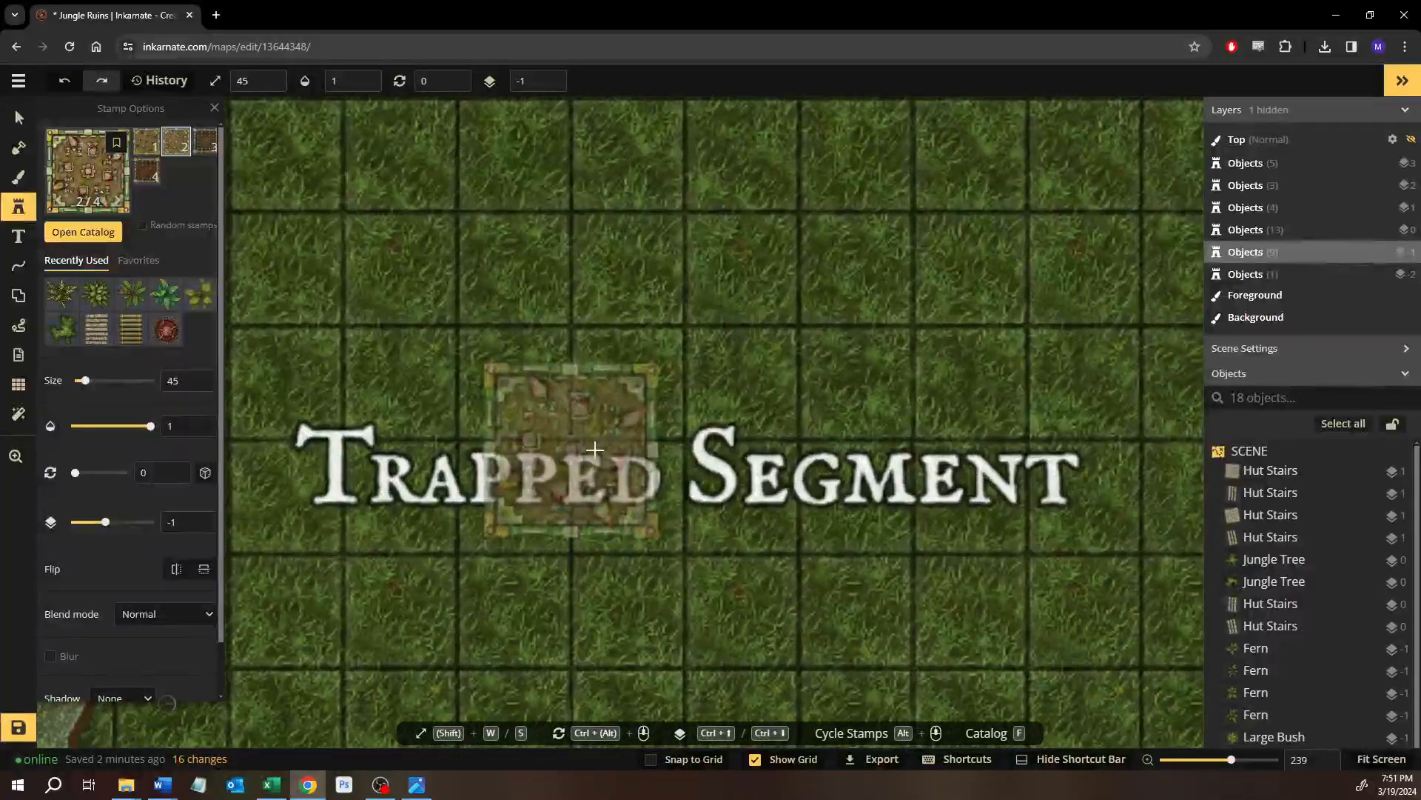
scroll(595, 448, up, 3)
key(w)
key(w)
key(w)
key(w)
key(w)
key(w)
key(w)
key(w)
key(w)
key(w)
key(w)
key(w)
key(w)
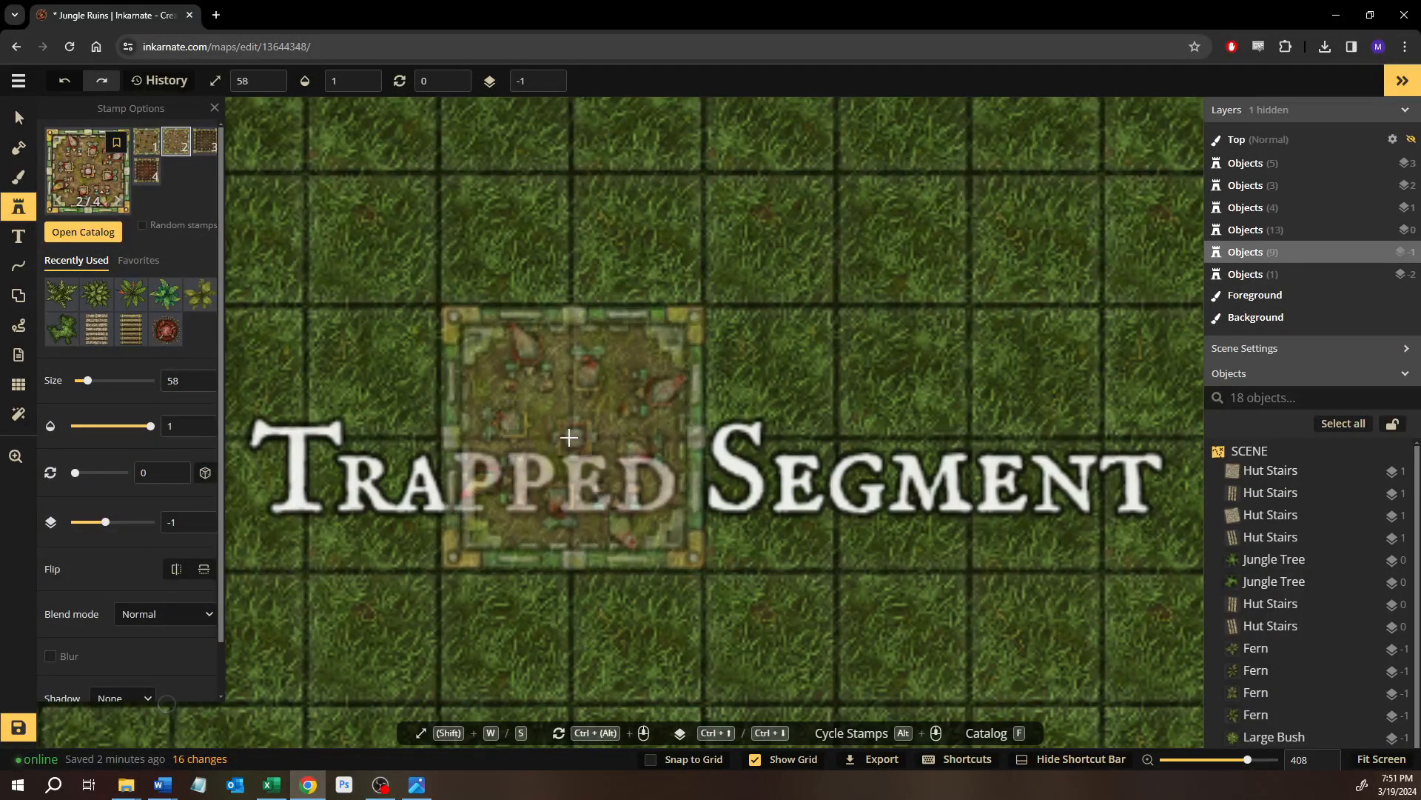
Switch the trap stamp to the third variant with metal spikes and preview it over the Trapped Segment area.
click(206, 143)
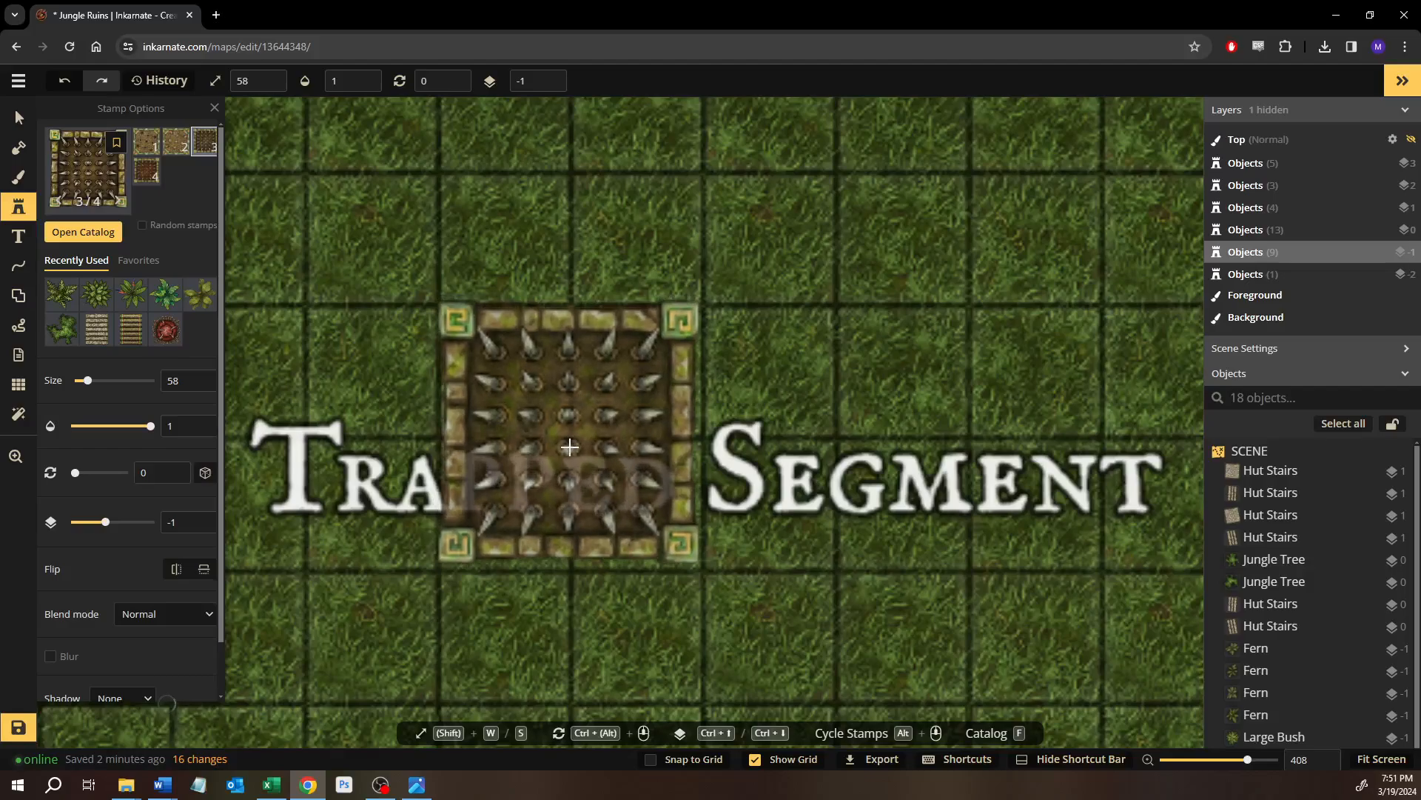
scroll(577, 428, down, 10)
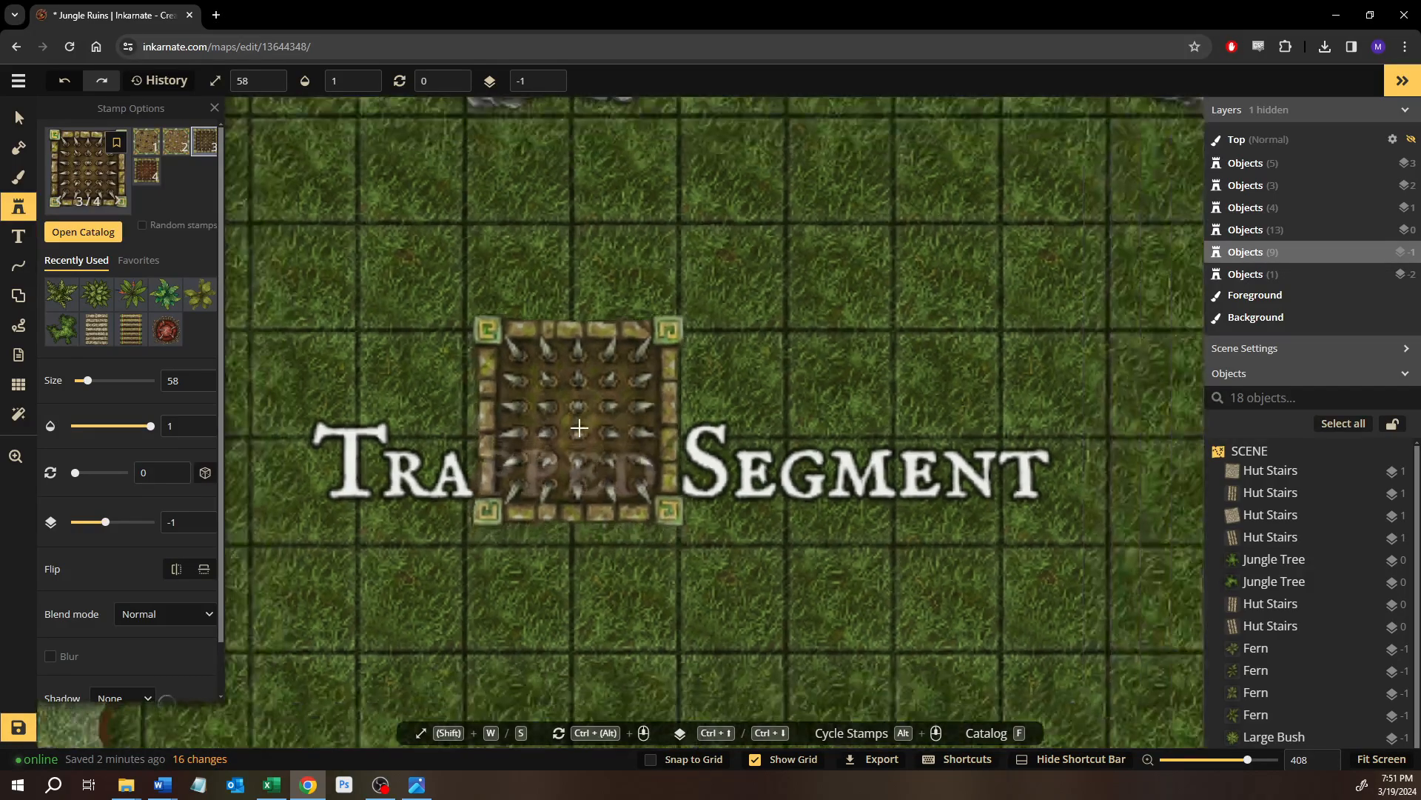
scroll(556, 407, up, 2)
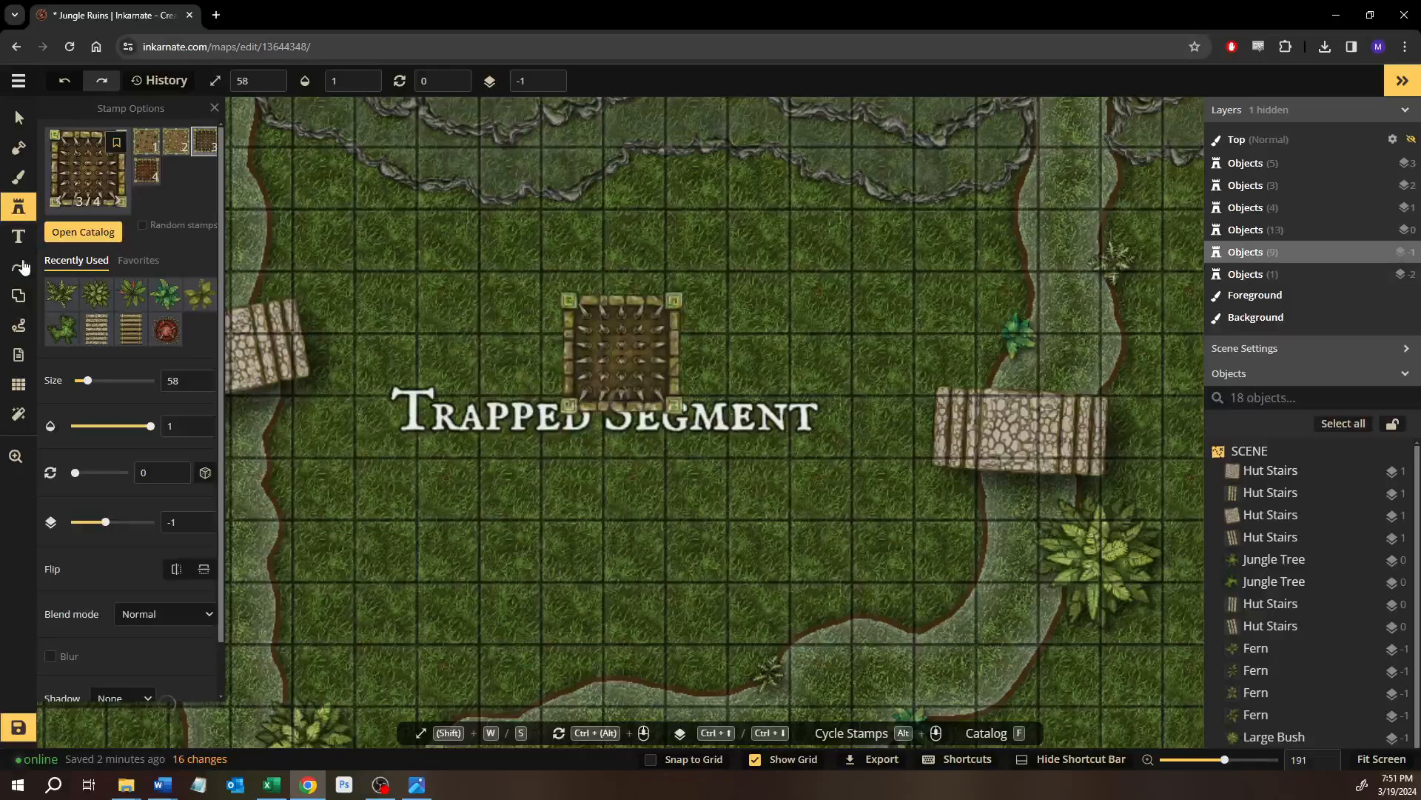
Set the line Pen's stroke to the intact Ancient Temple wall from the Jungle path pack and enable grid snapping.
click(18, 265)
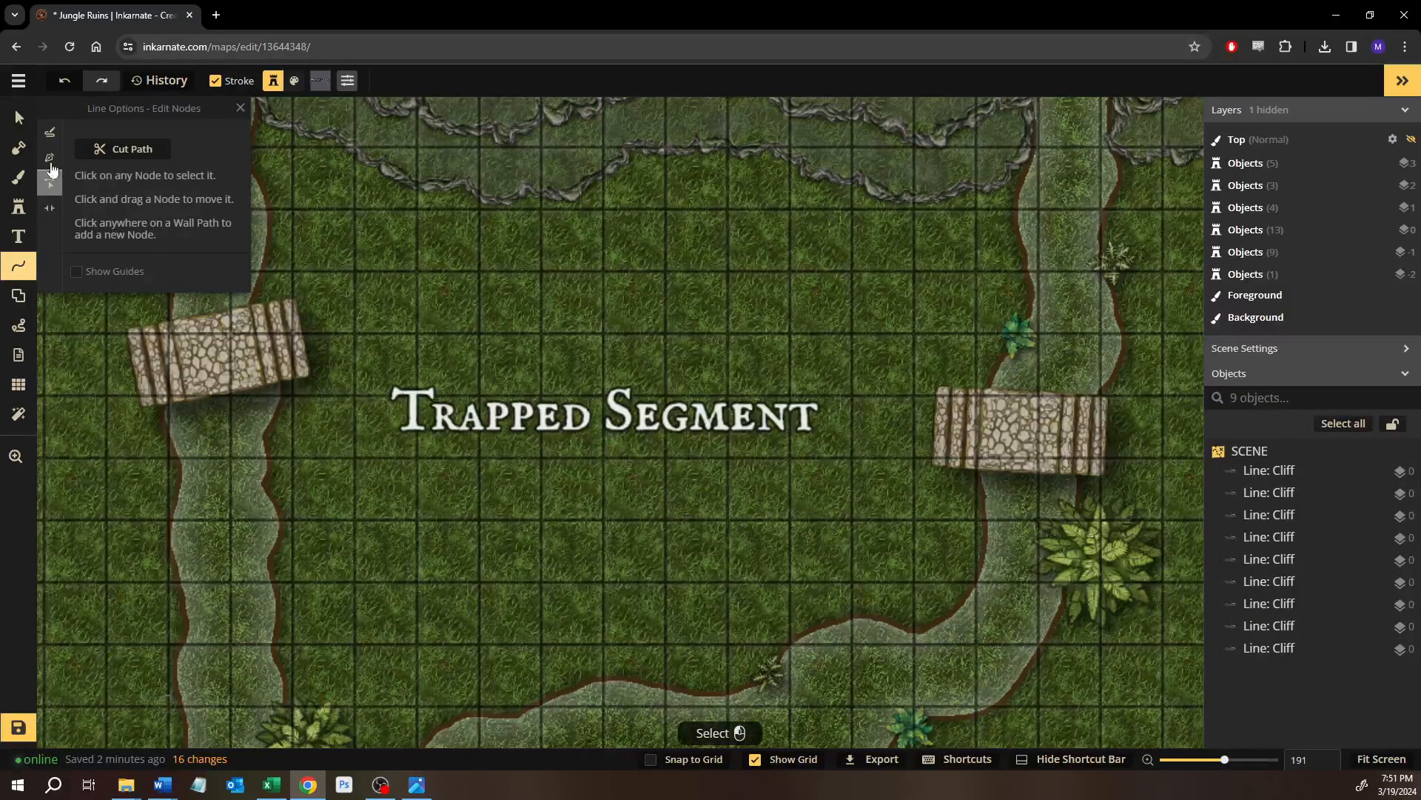
click(50, 157)
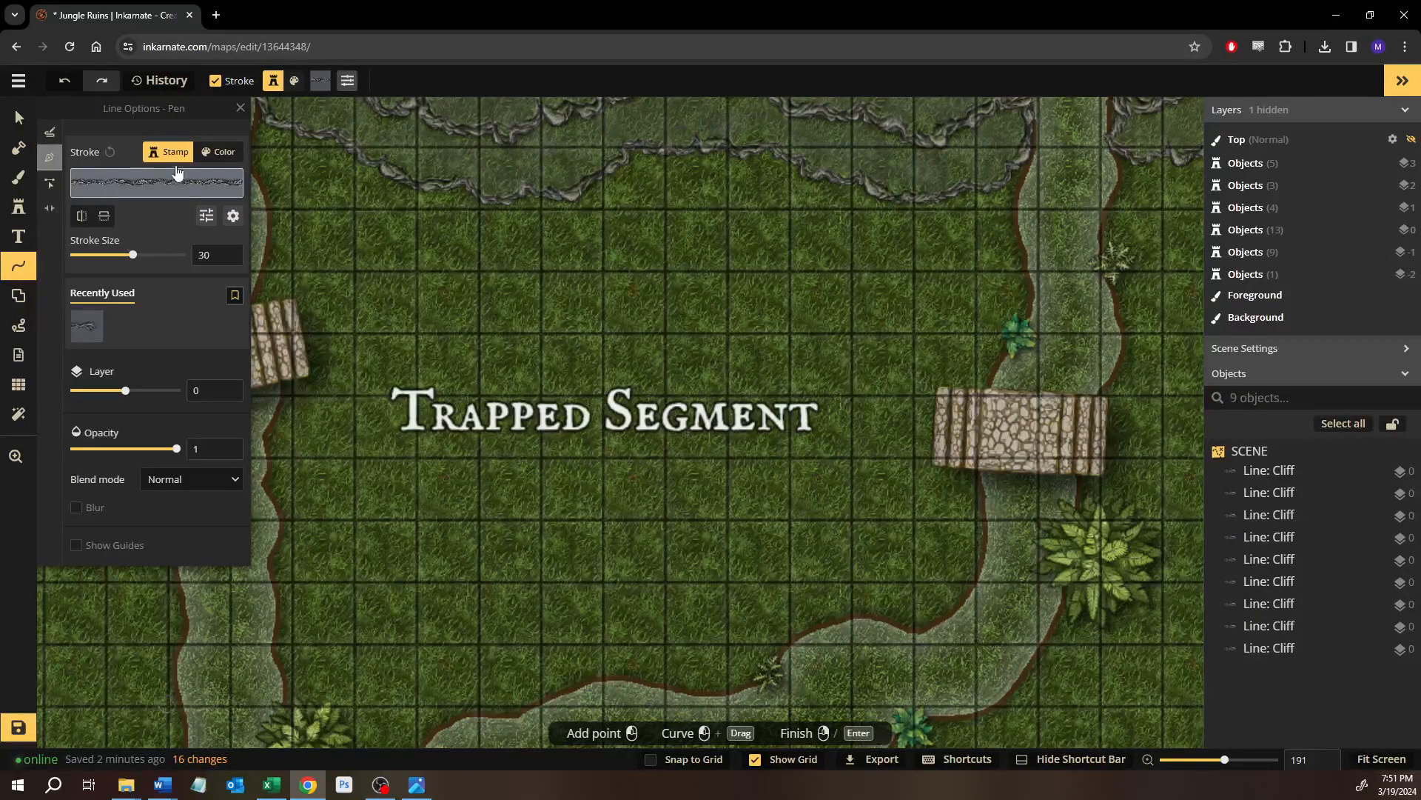
click(190, 145)
scroll(358, 392, down, 10)
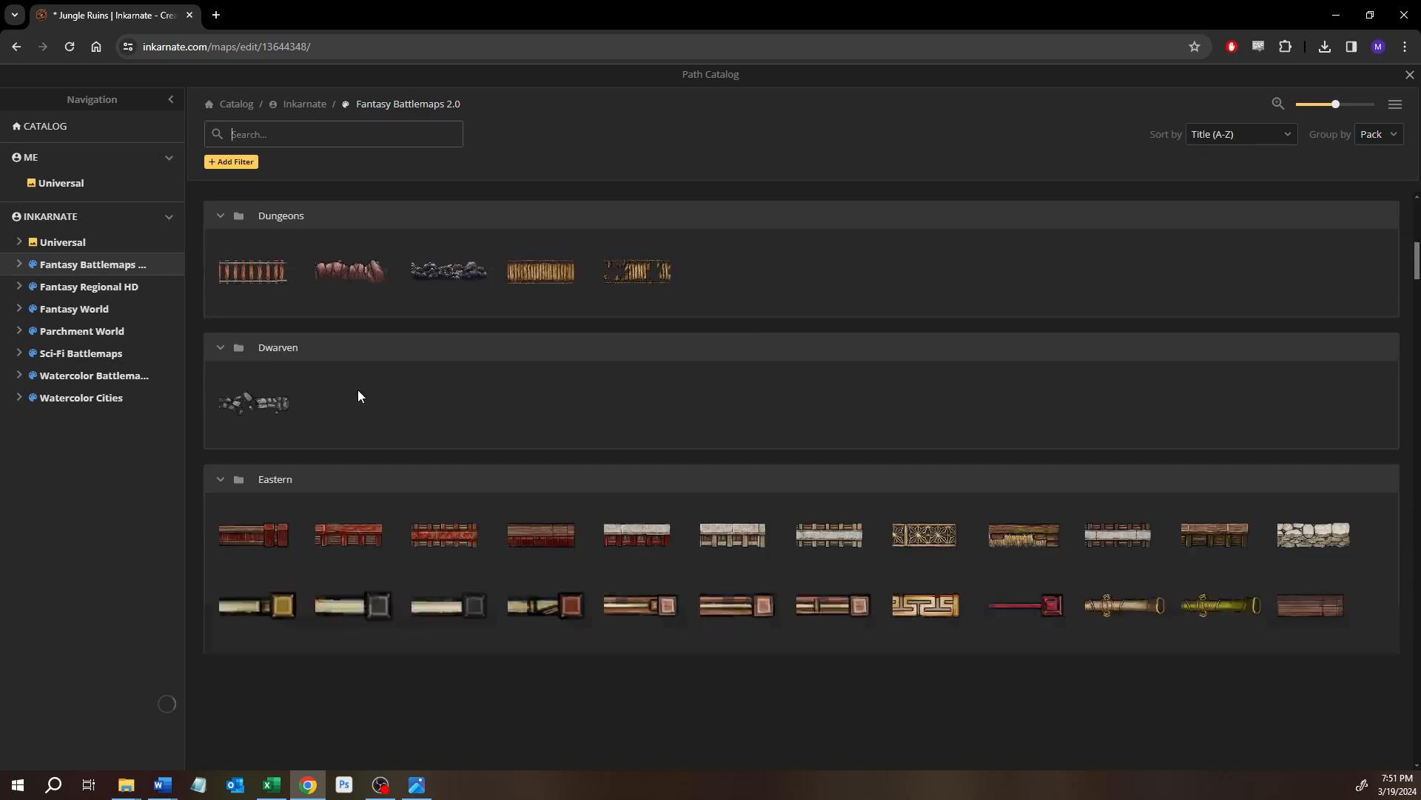
scroll(357, 389, down, 5)
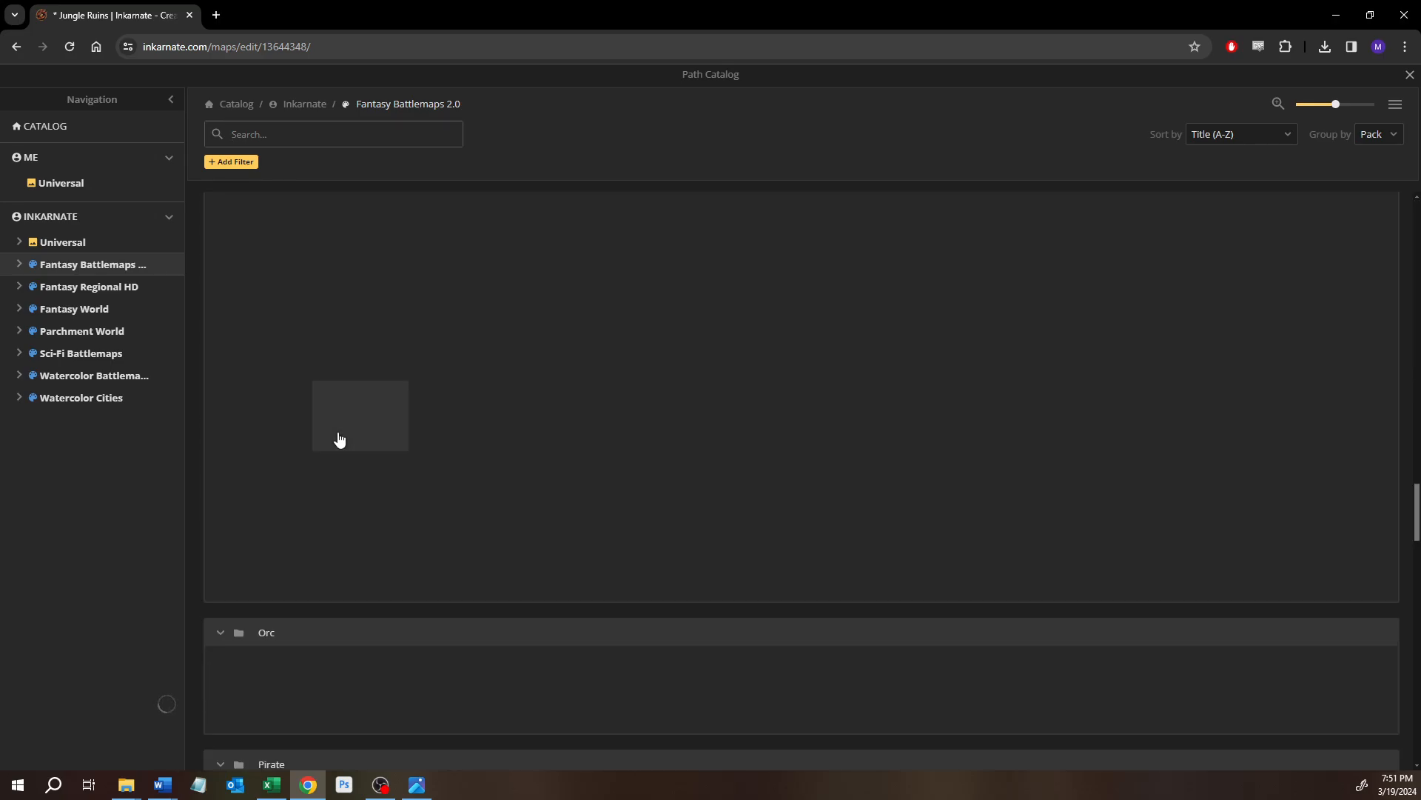
scroll(342, 442, down, 1)
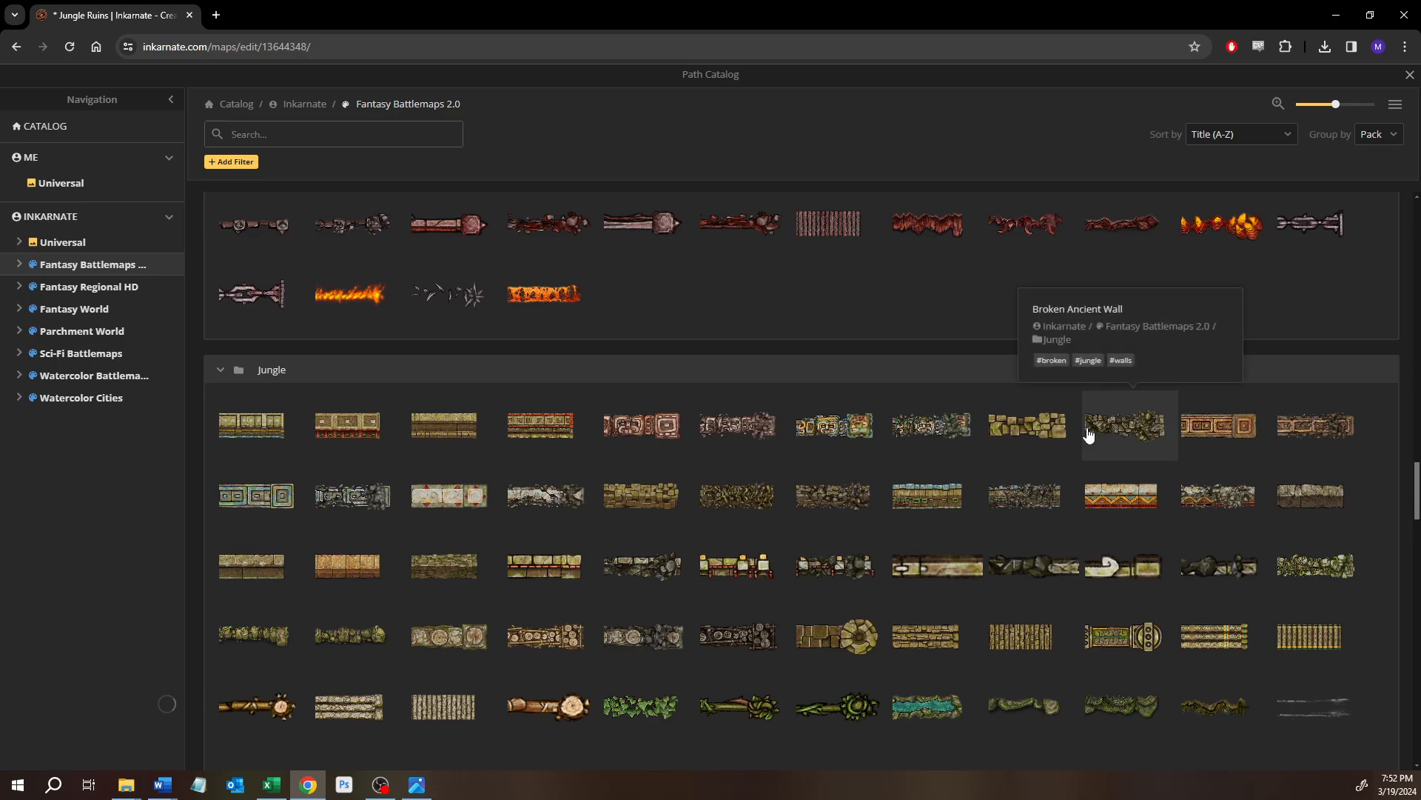
click(1034, 425)
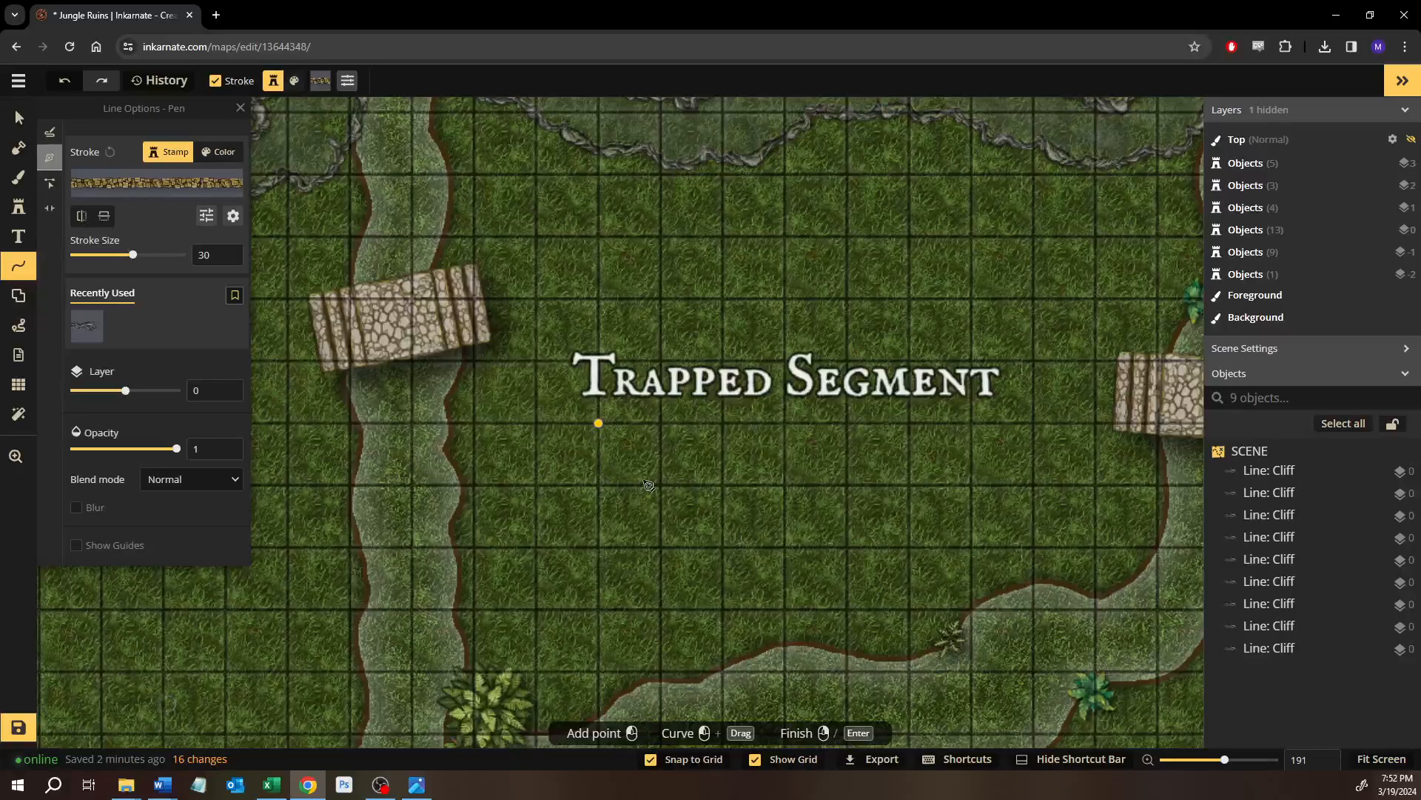
Draw a vertical Ancient Temple wall two grid squares long between the Trapped Segment label and the eastern staircase, at stroke size 30.
drag(894, 499, 612, 549)
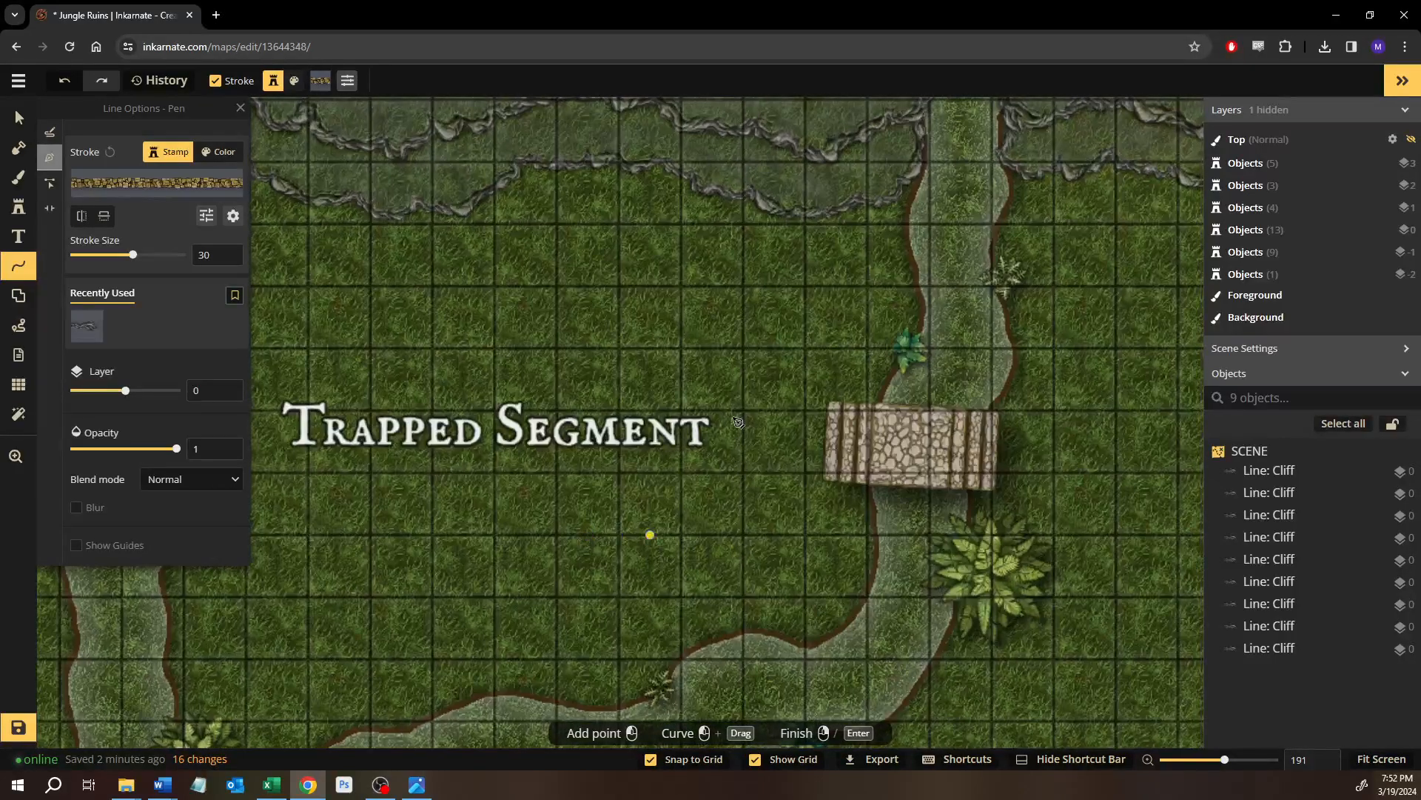
click(744, 368)
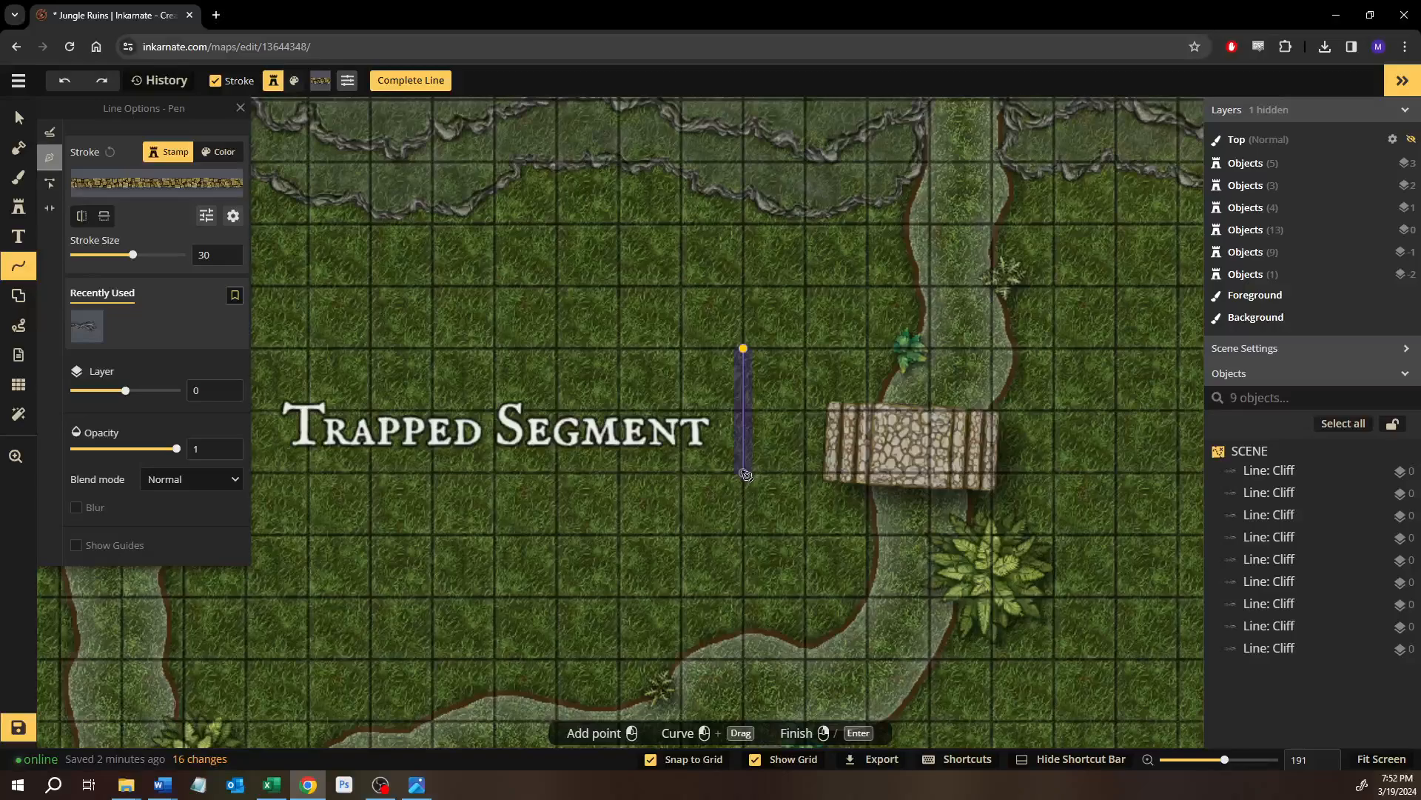
double_click(769, 483)
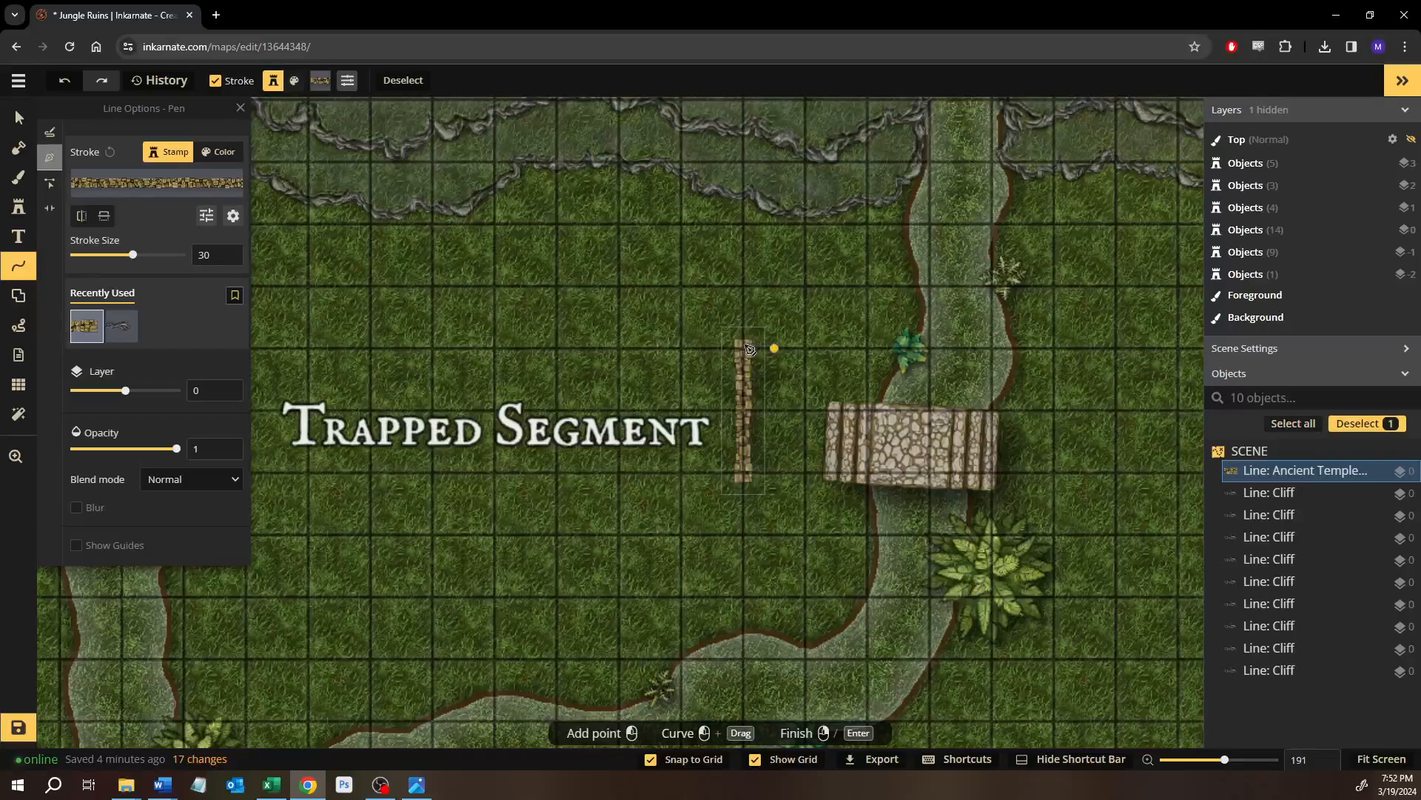
Draw a second vertical Ancient Temple wall one grid square long from the northern end of the existing wall.
click(612, 365)
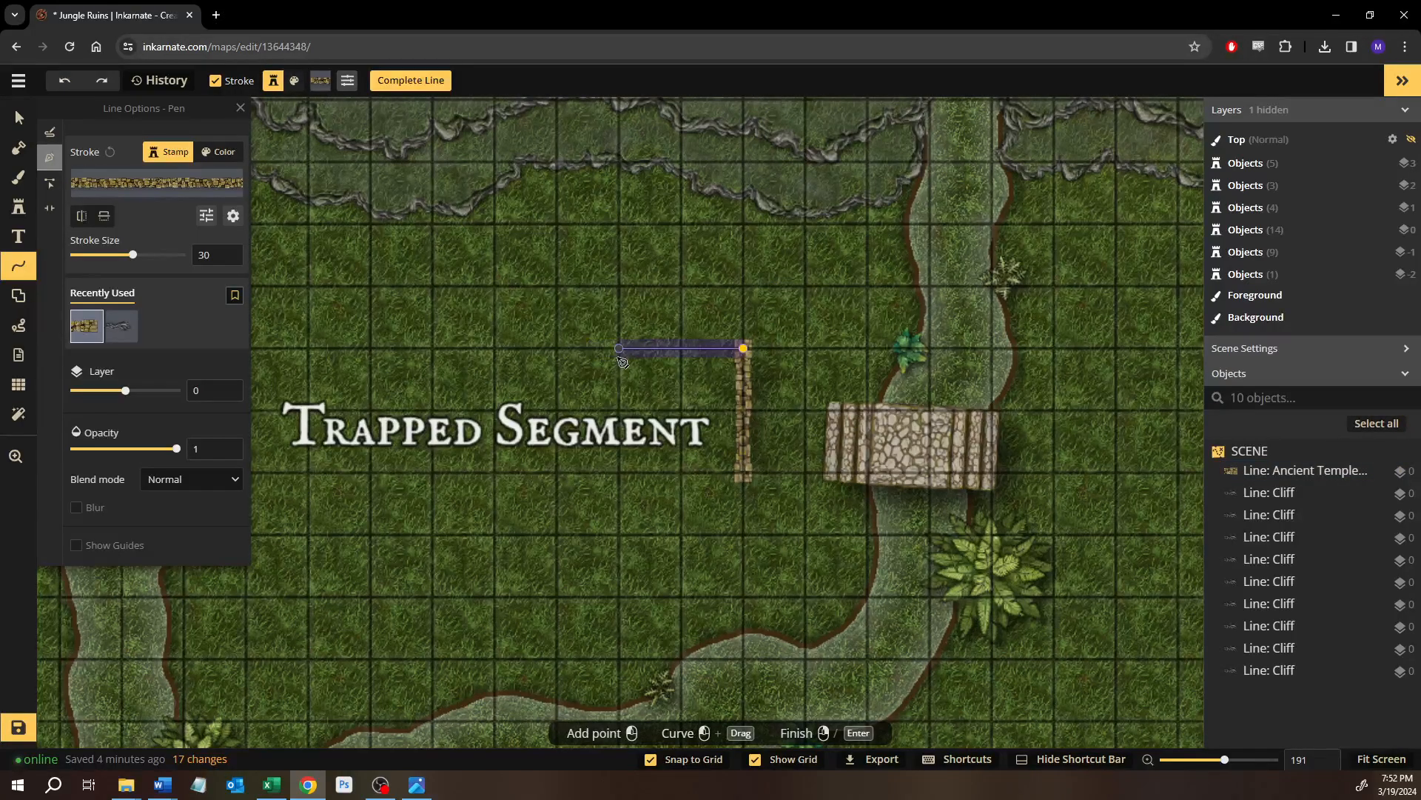
key(Escape)
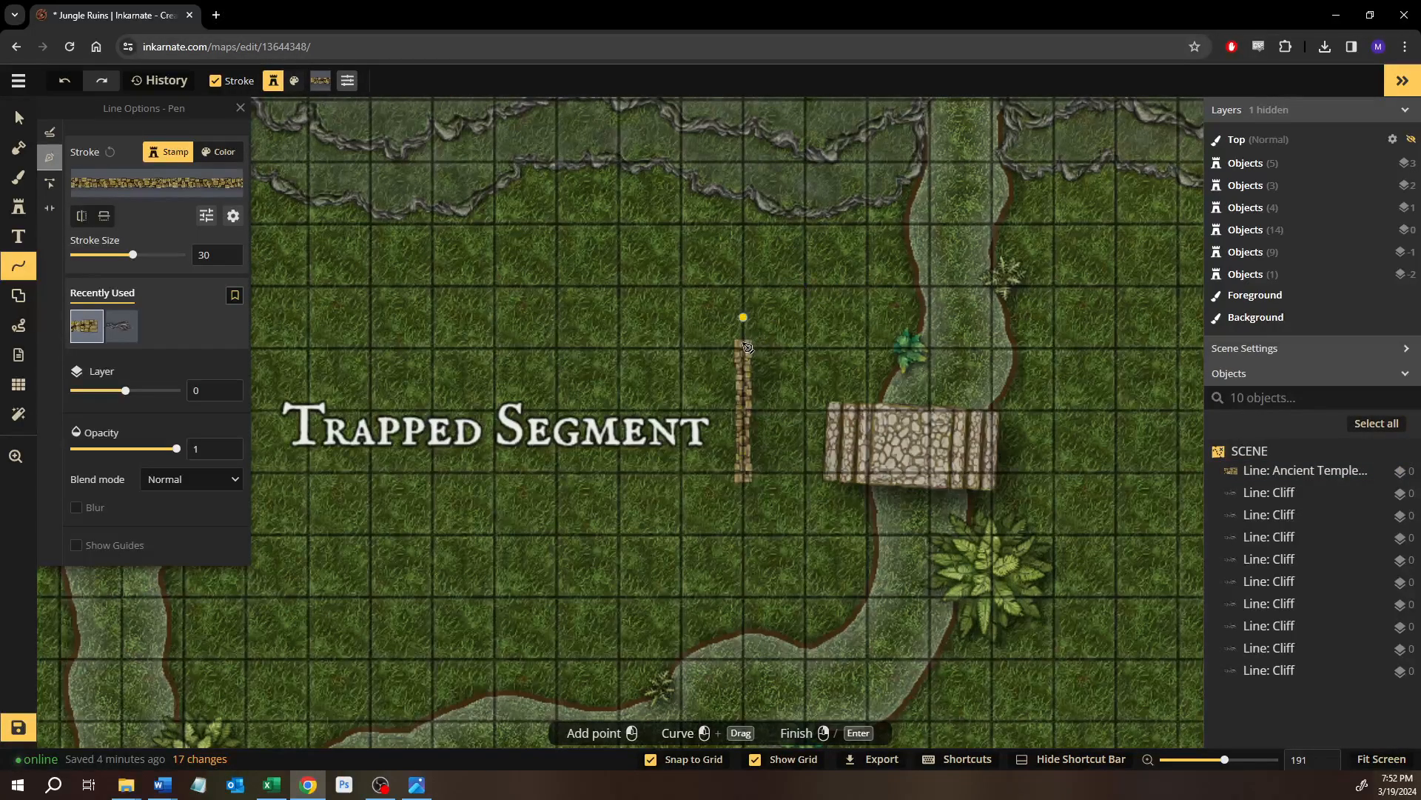
click(746, 308)
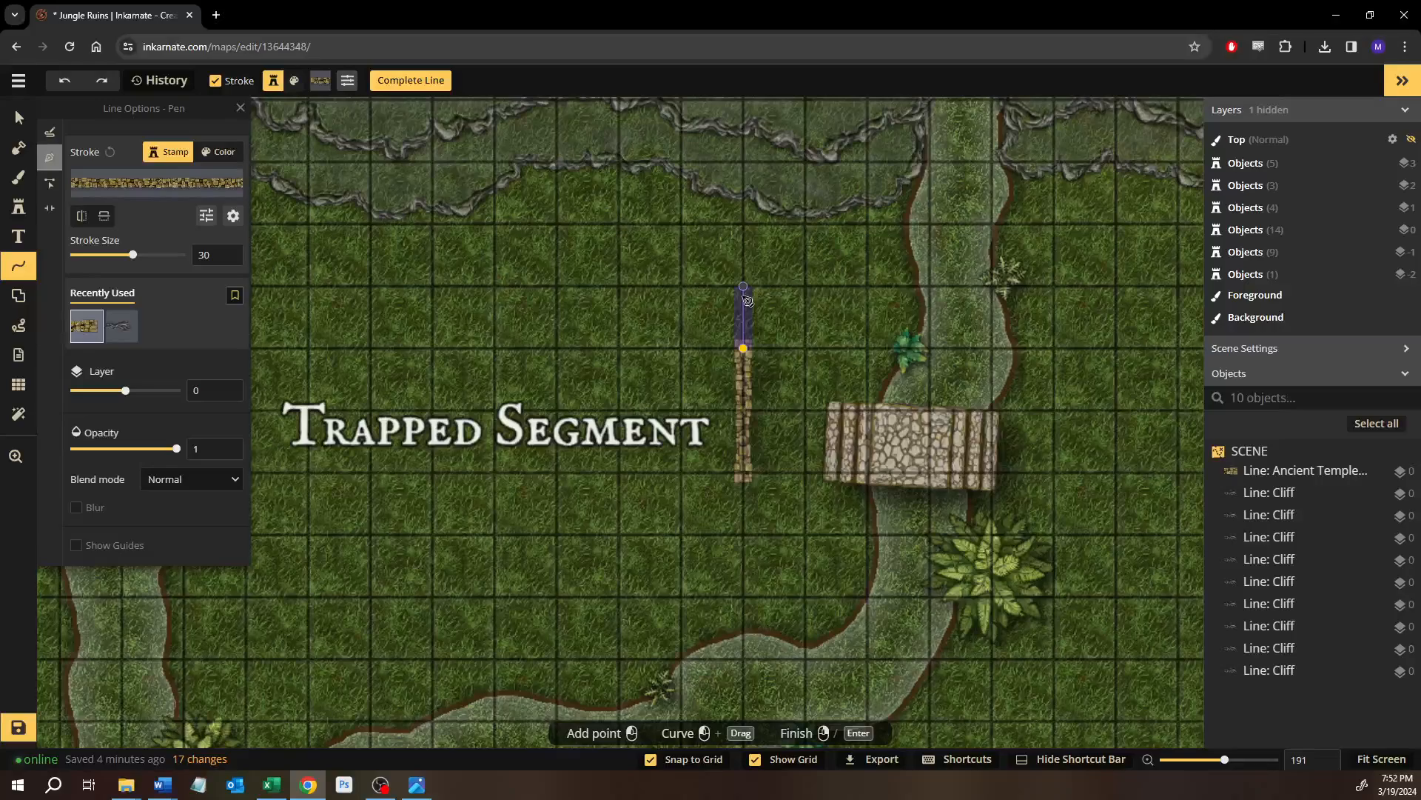
right_click(681, 290)
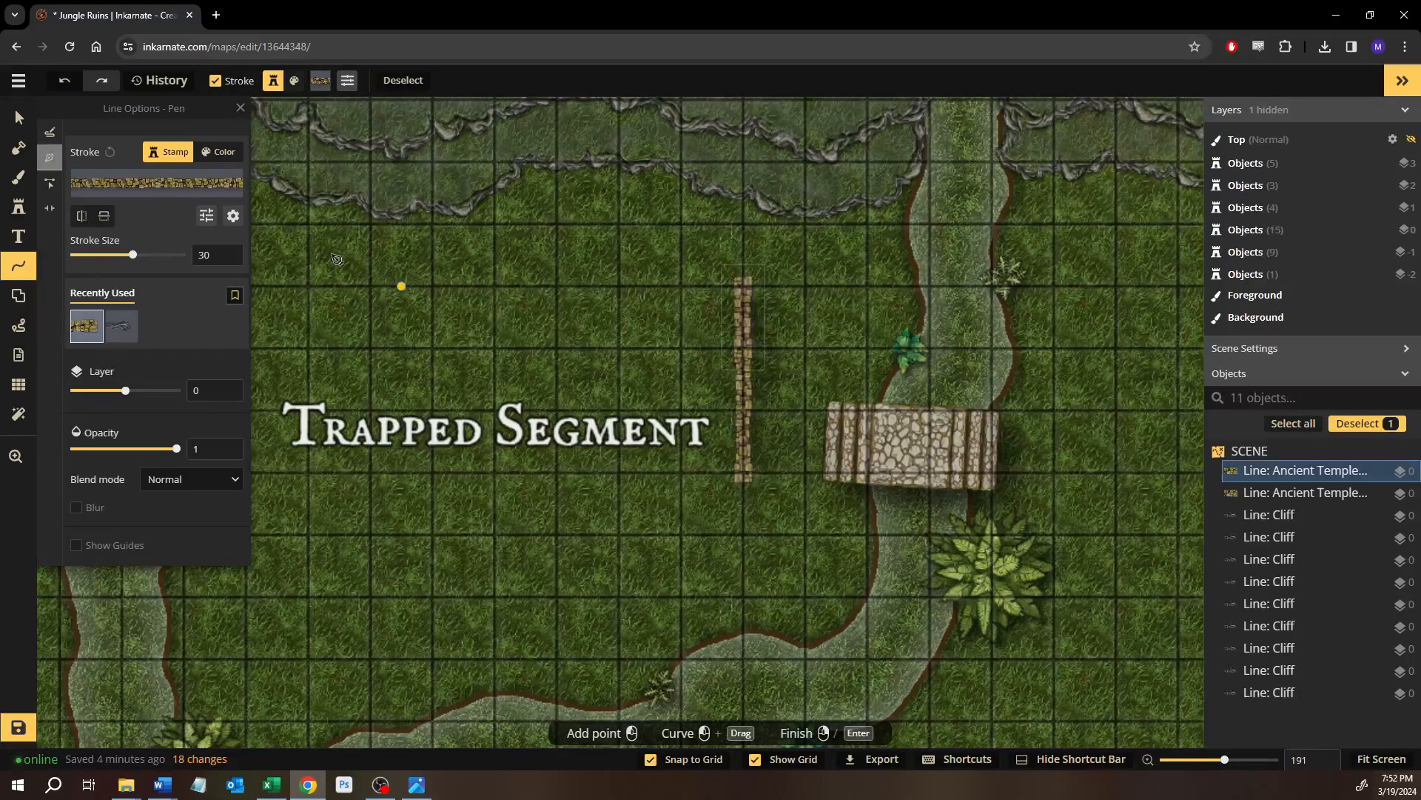
Restyle the new northern wall segment as Broken Ancient Wall and move it to layer -1, beneath the intact wall.
click(163, 192)
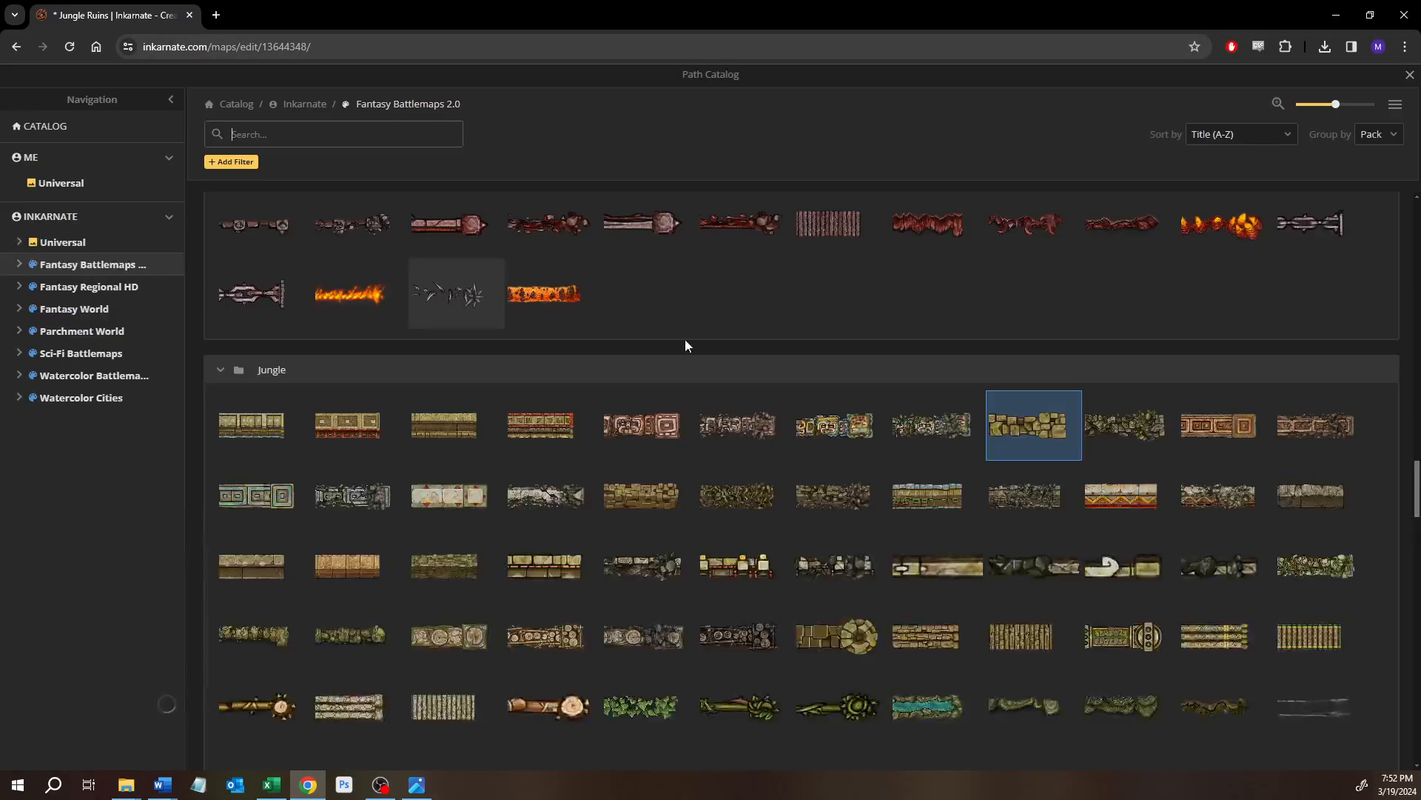
click(1122, 433)
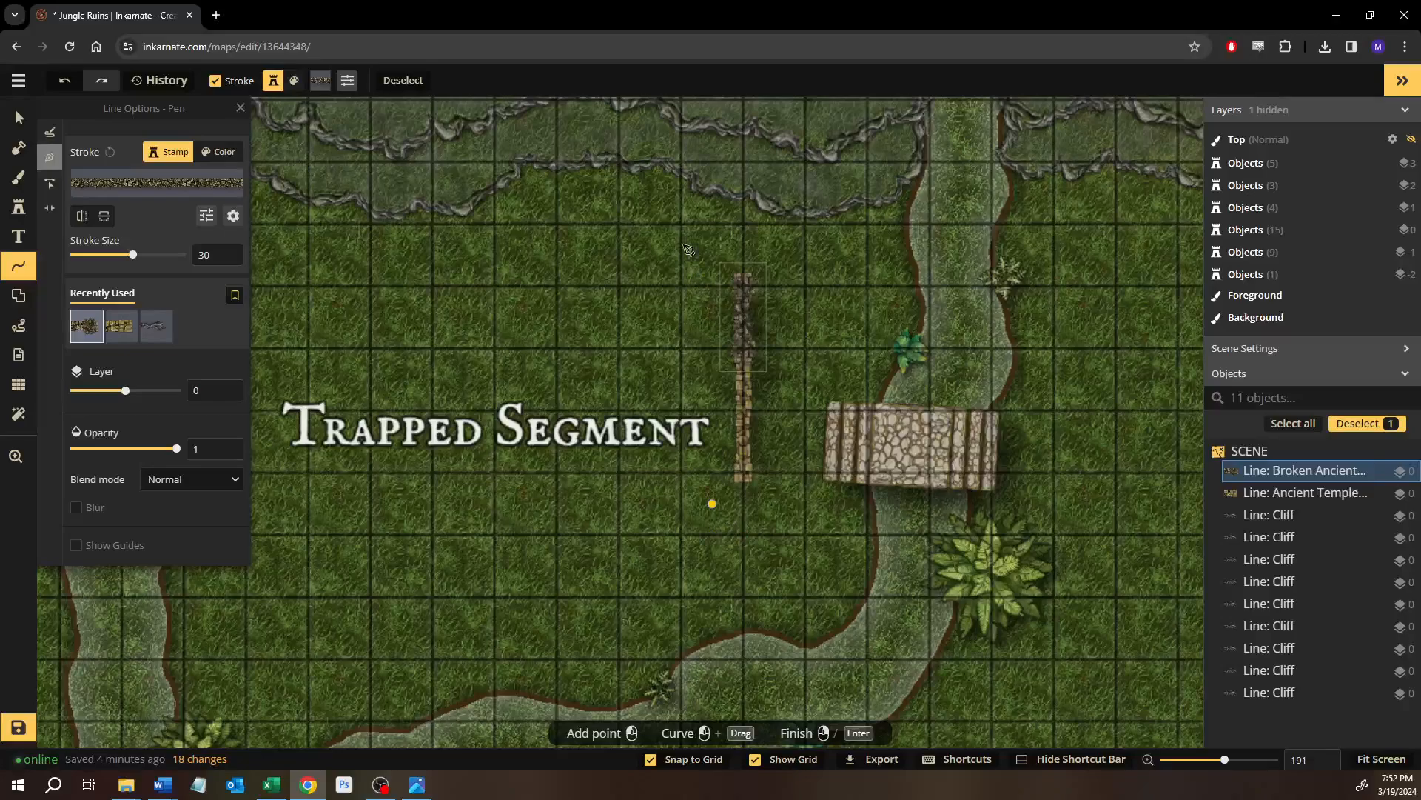
scroll(677, 230, up, 3)
scroll(654, 355, up, 5)
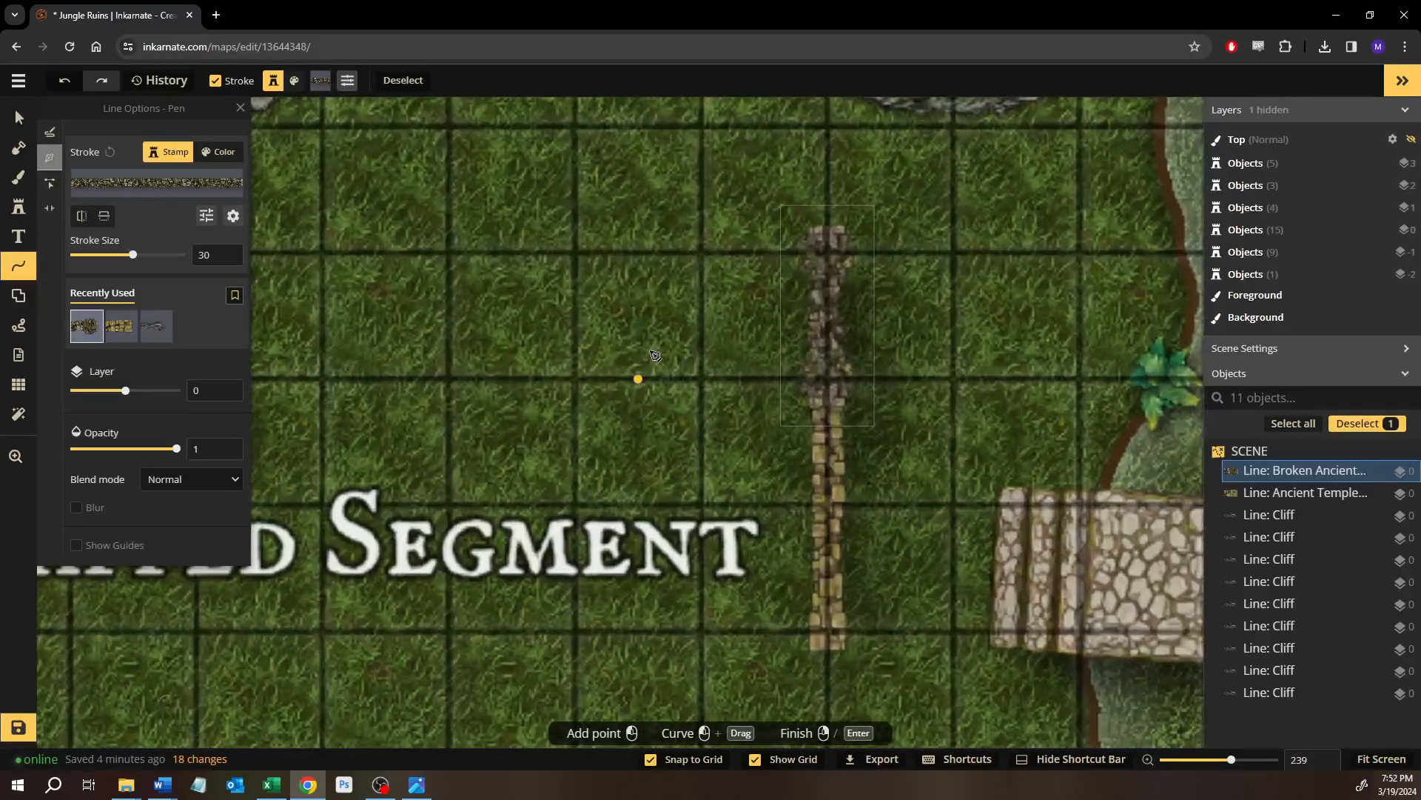
key(bracketleft)
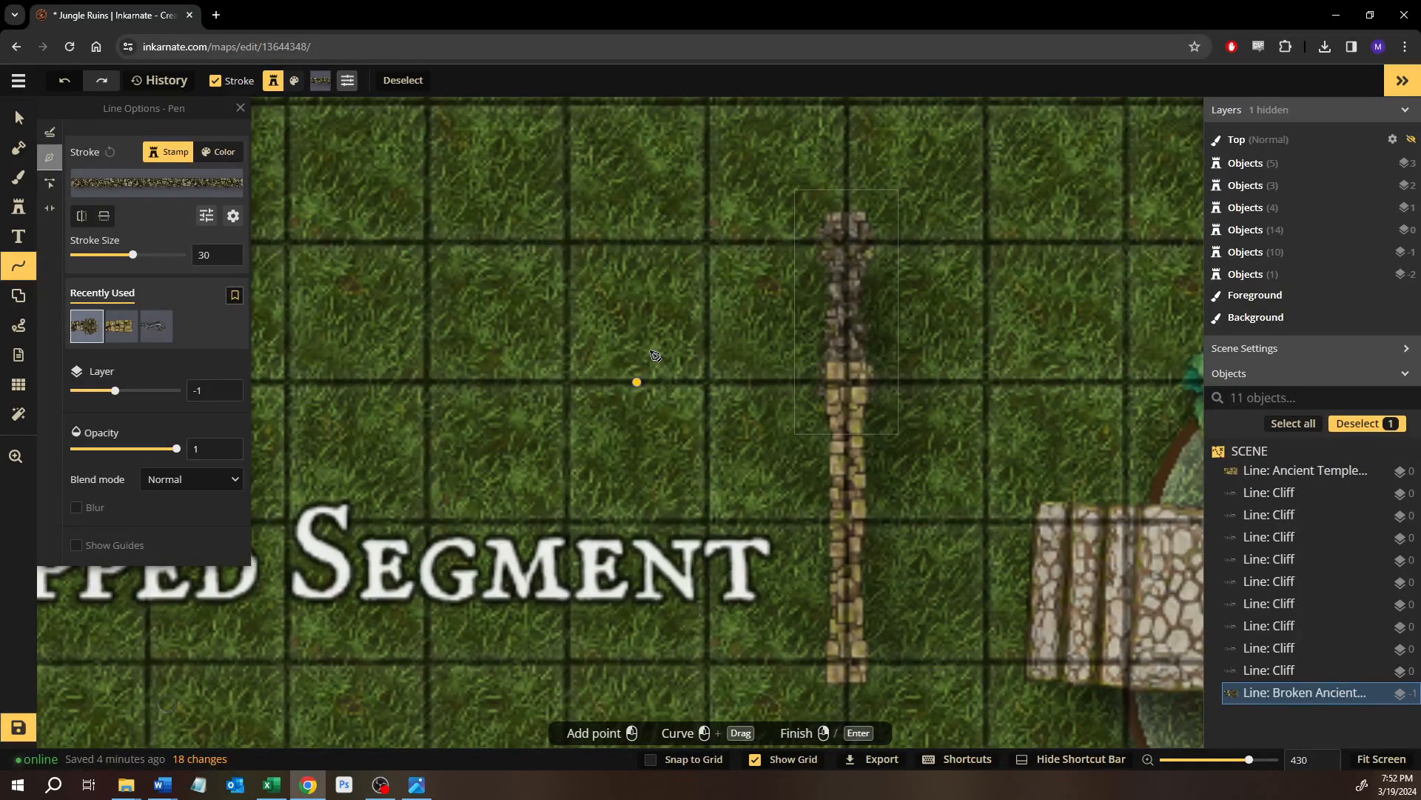
key(ctrl+g)
click(15, 109)
click(1034, 339)
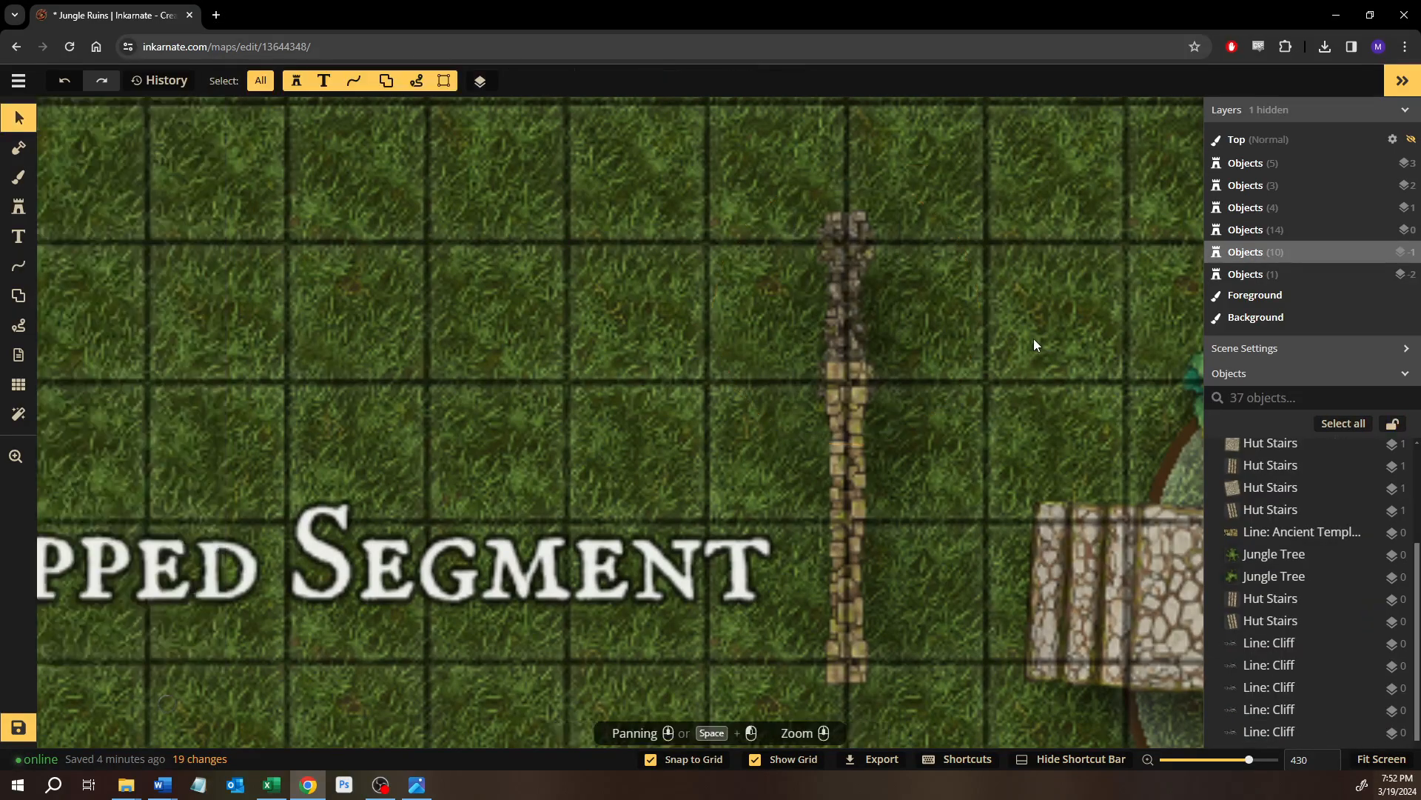
Try to bend the broken wall segment by adding a node at its middle and moving it half a grid square west.
scroll(1034, 339, down, 2)
scroll(948, 323, down, 2)
click(895, 290)
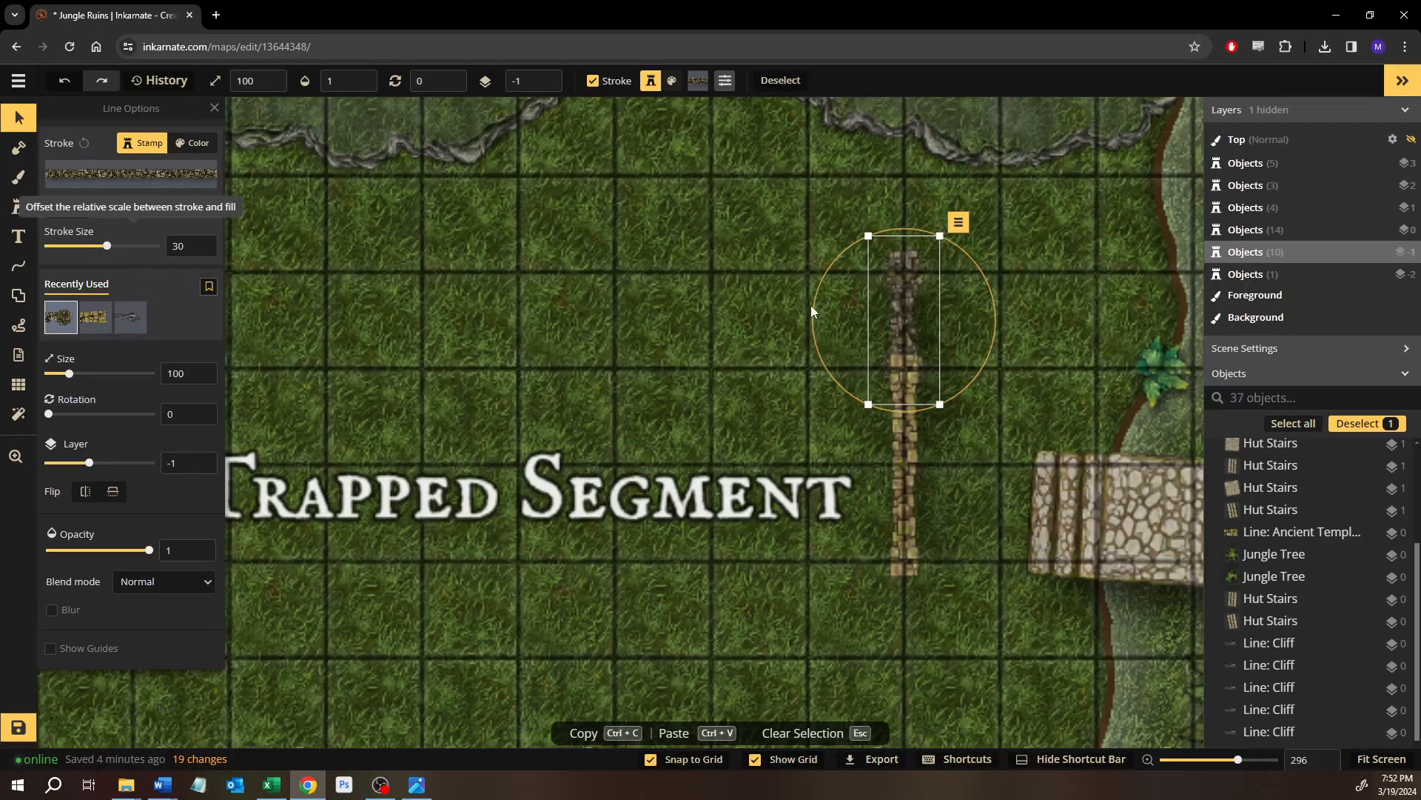
right_click(891, 312)
click(984, 402)
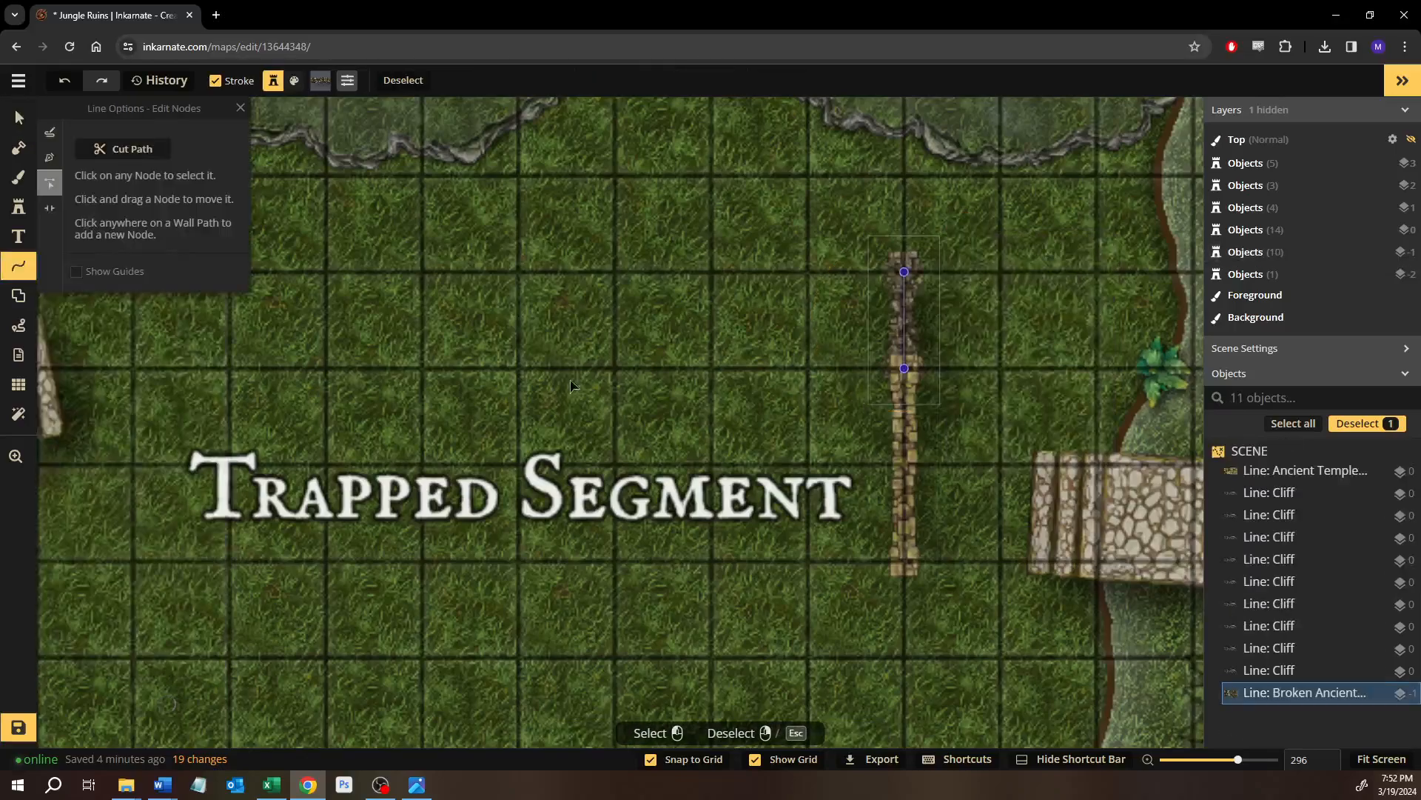
click(902, 318)
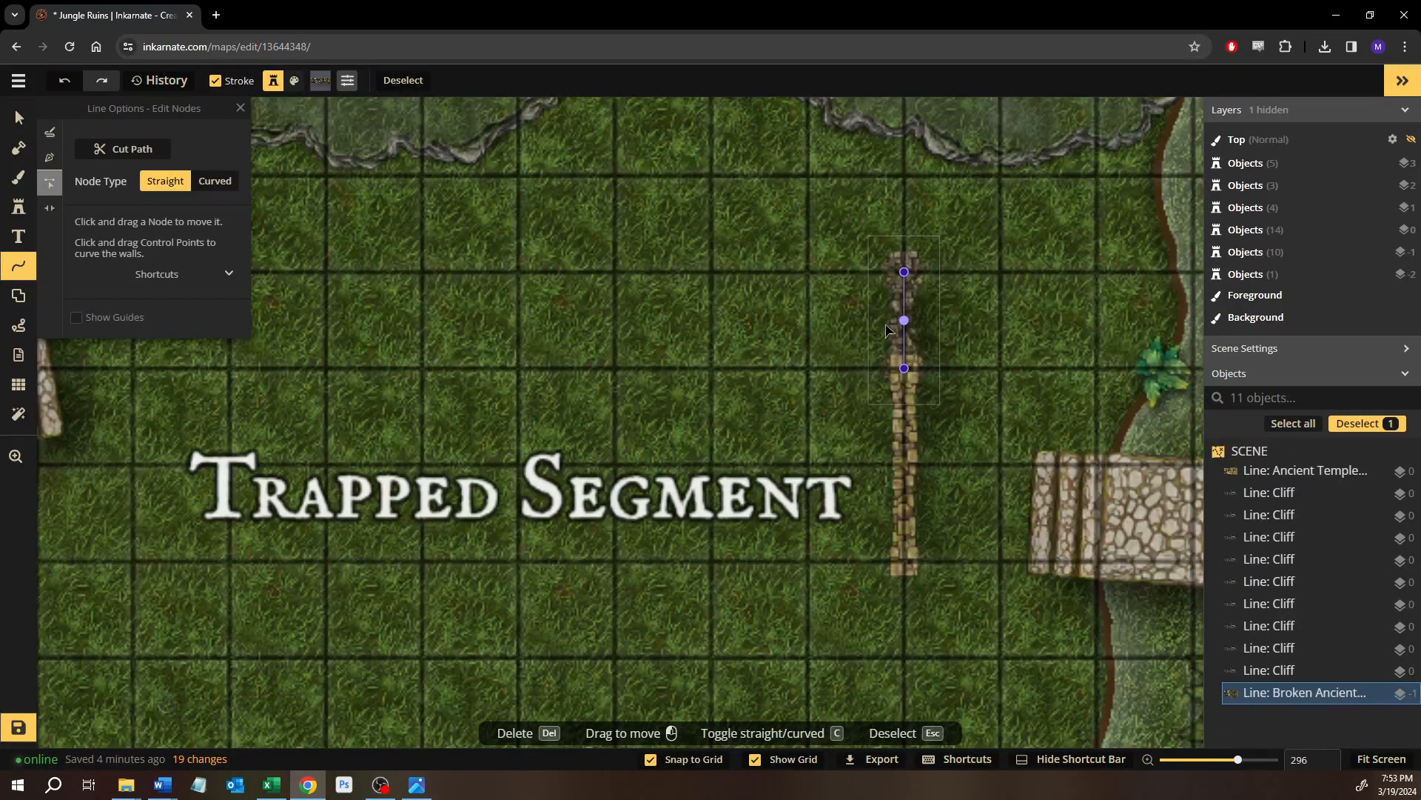
drag(869, 319, 856, 318)
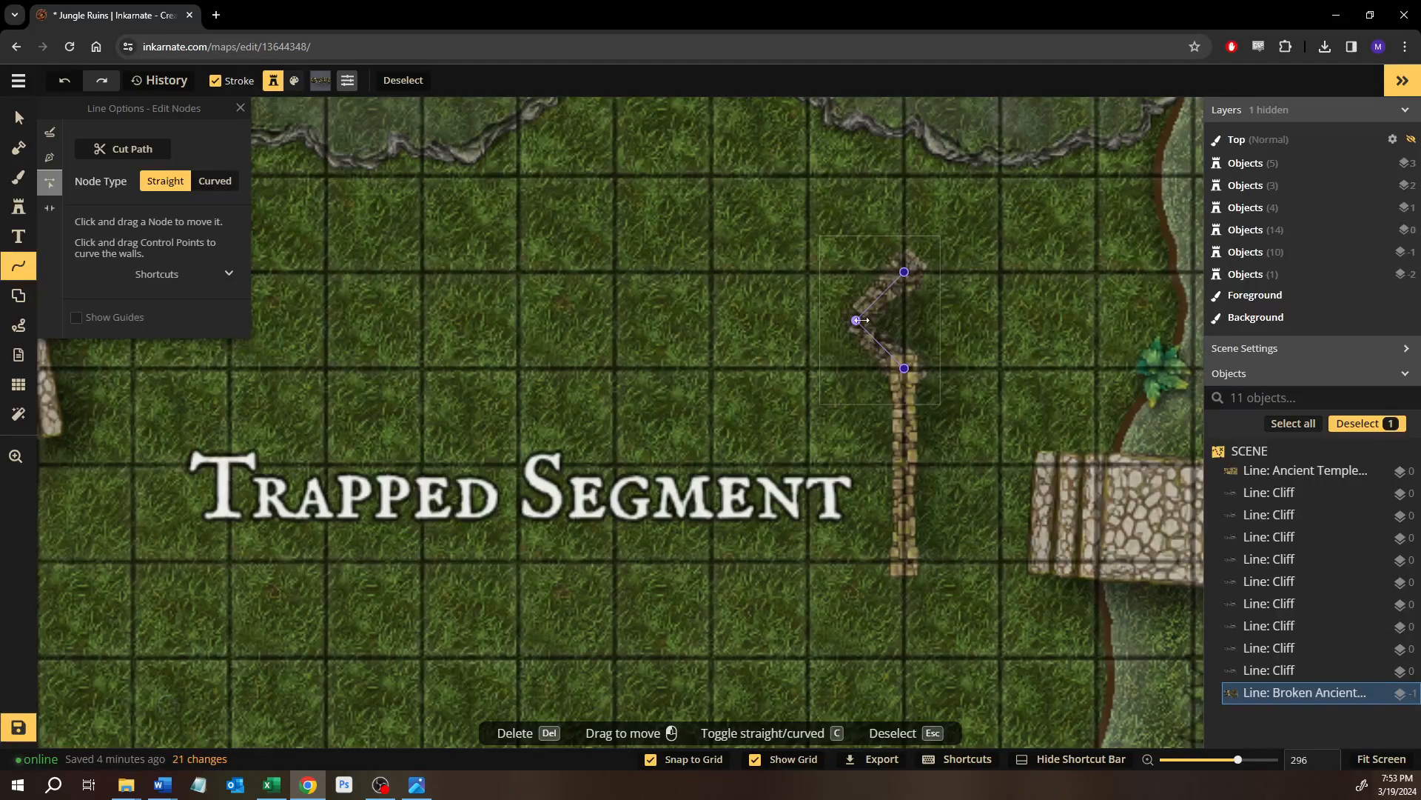
Undo the bend and the added node, and delete the broken wall segment.
key(ctrl+z)
key(ctrl+z)
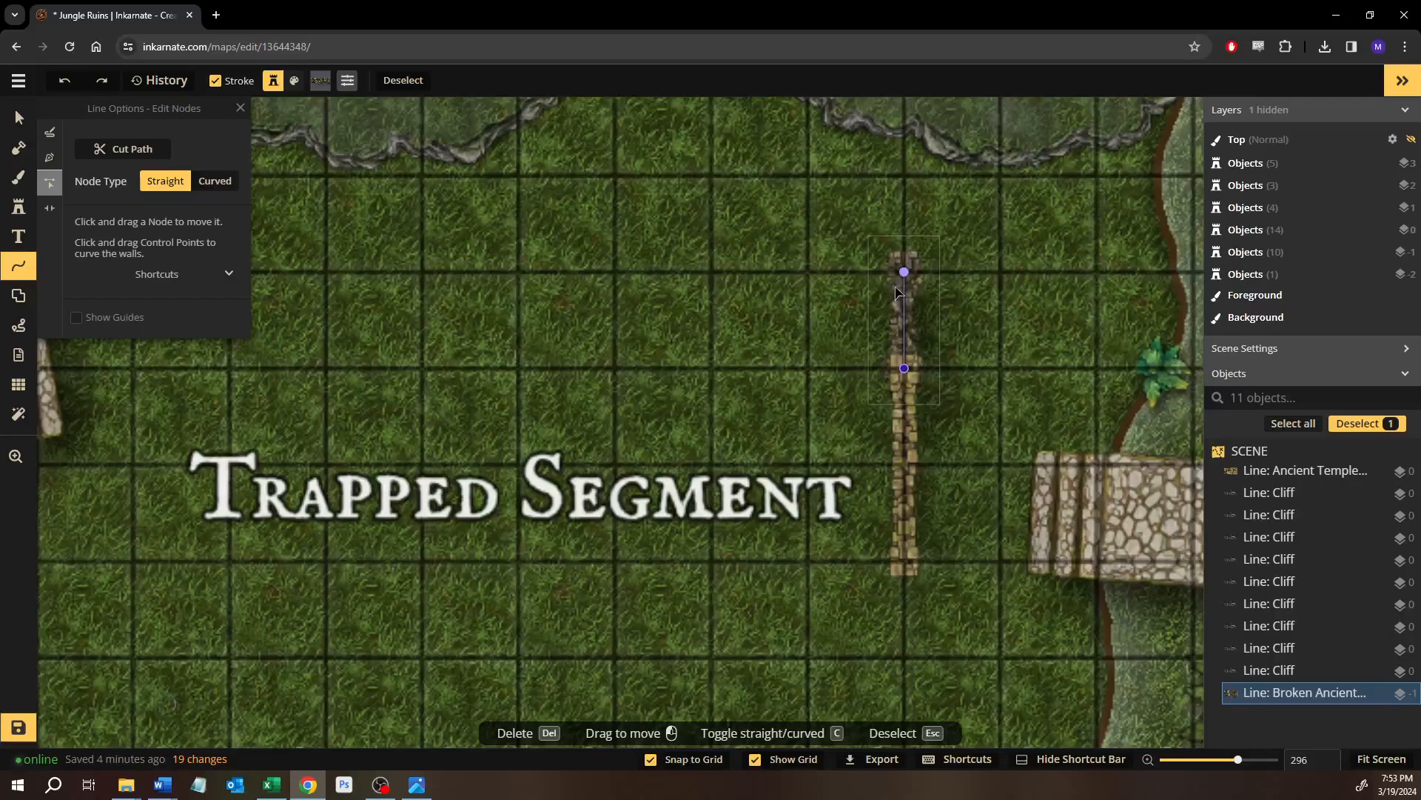
key(Delete)
Search the Fantasy Battlemaps 2.0 stamp catalog for "ancient".
click(20, 206)
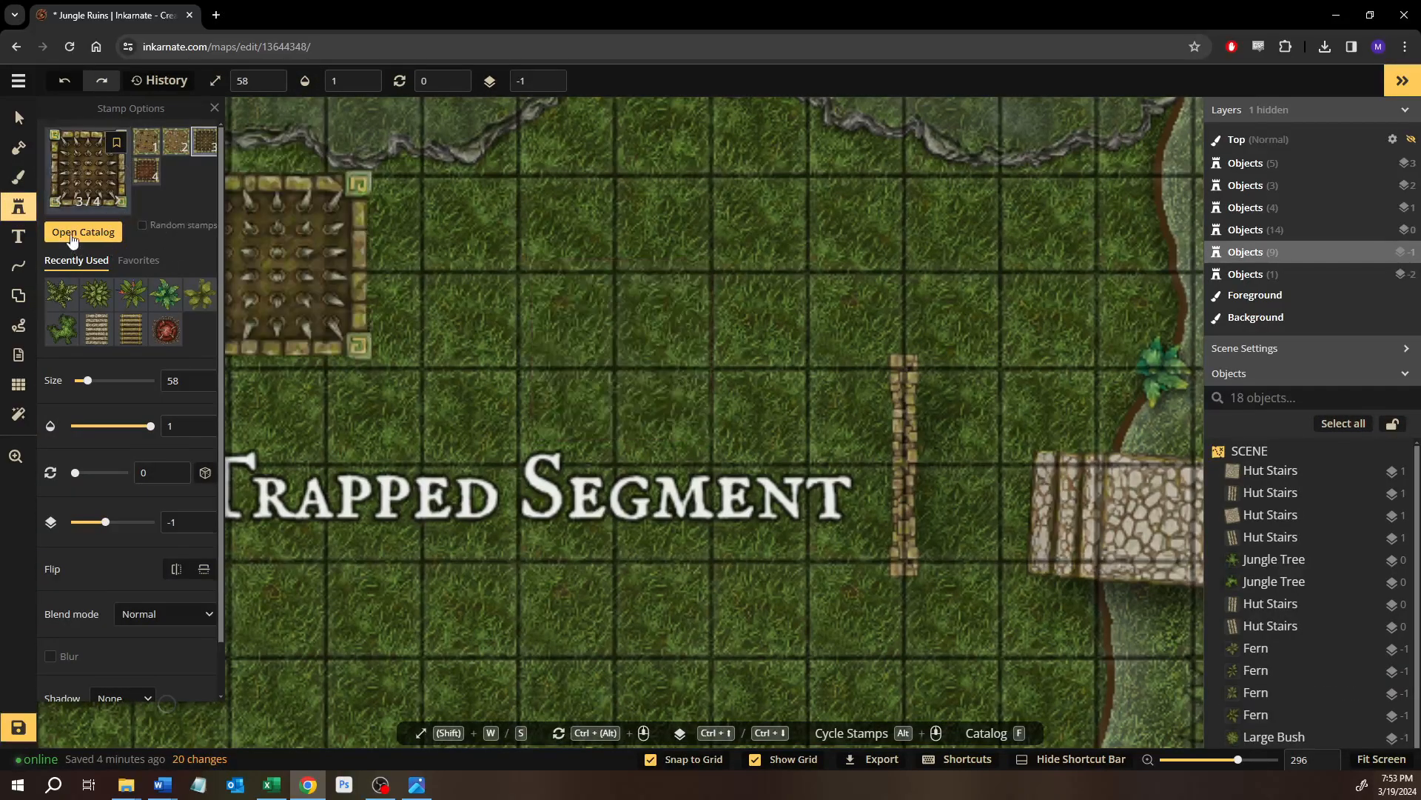
click(116, 241)
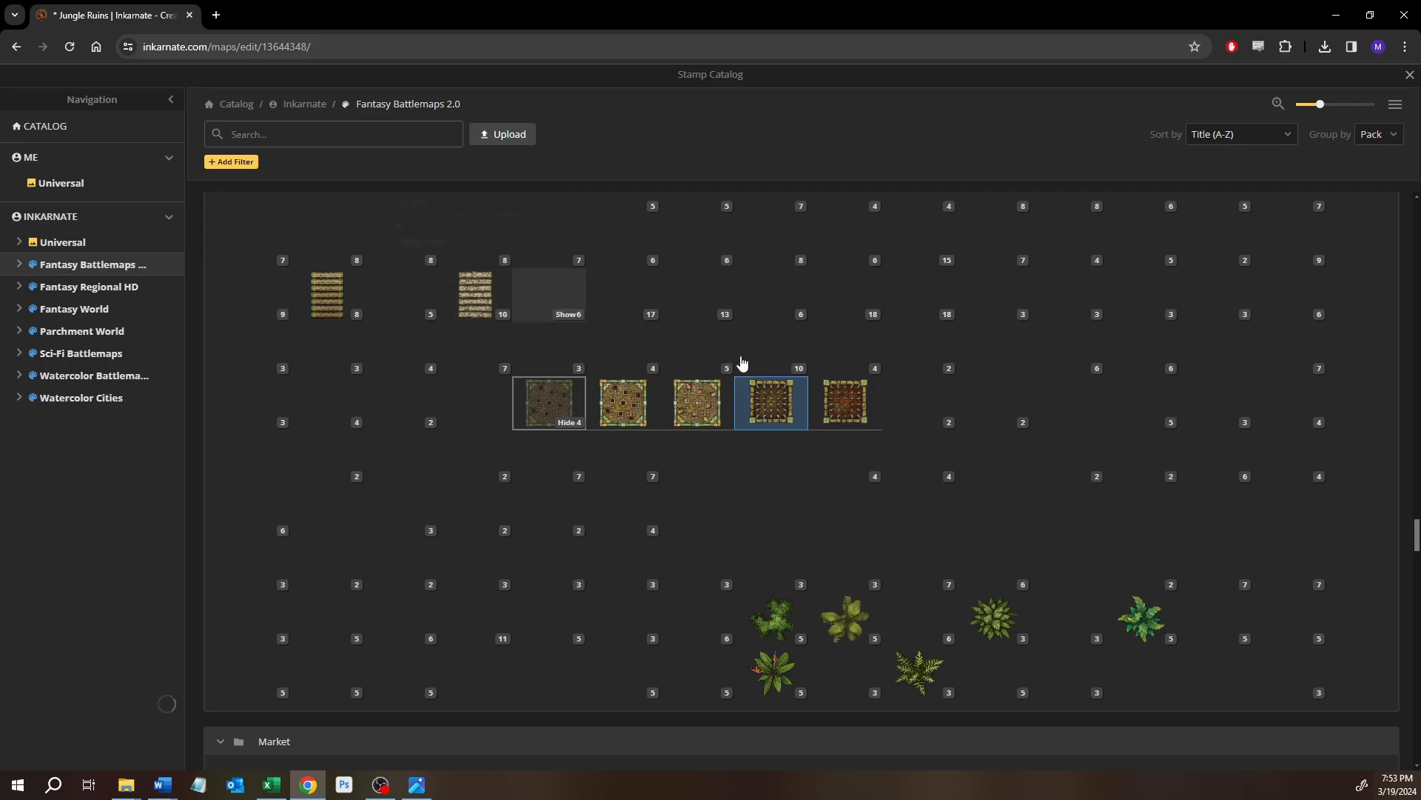
scroll(893, 381, up, 3)
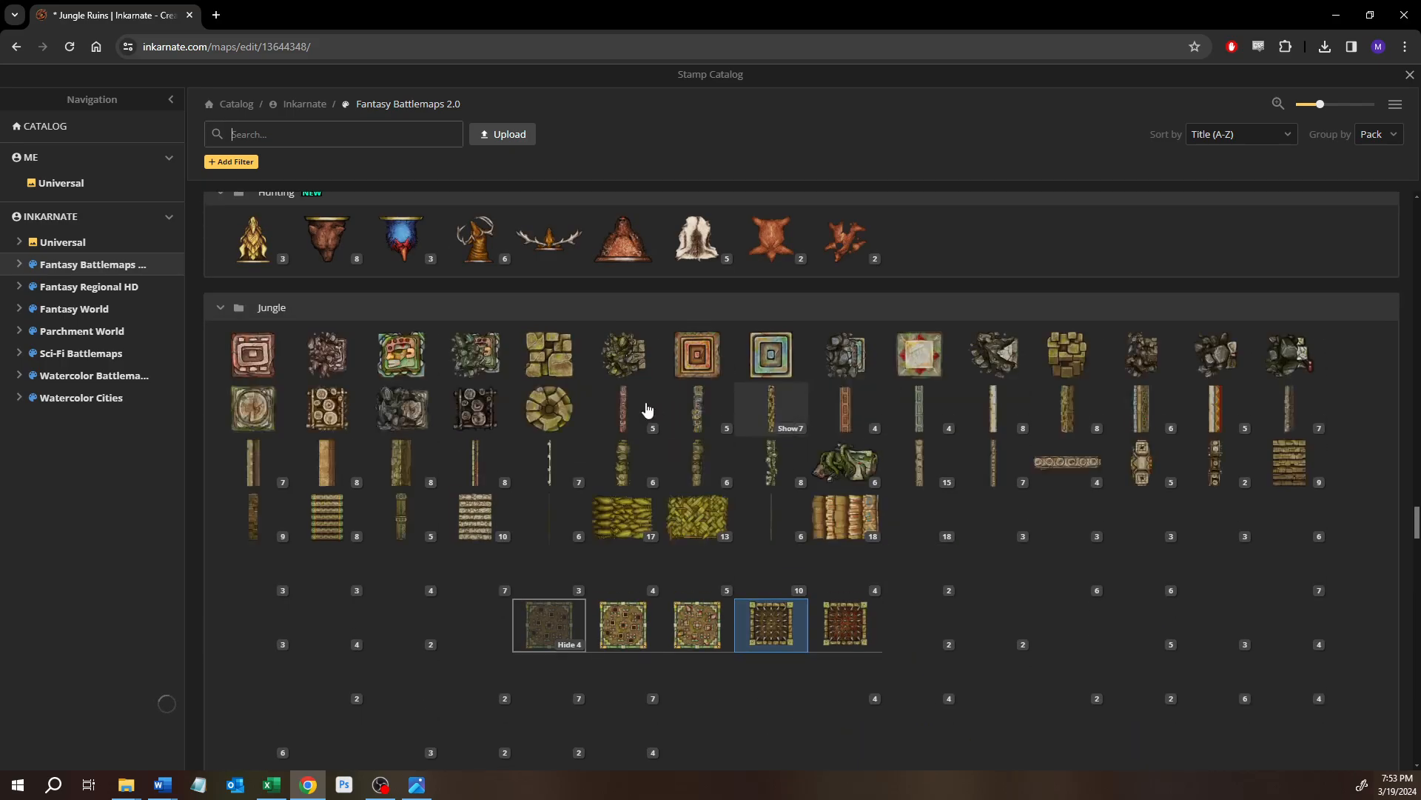
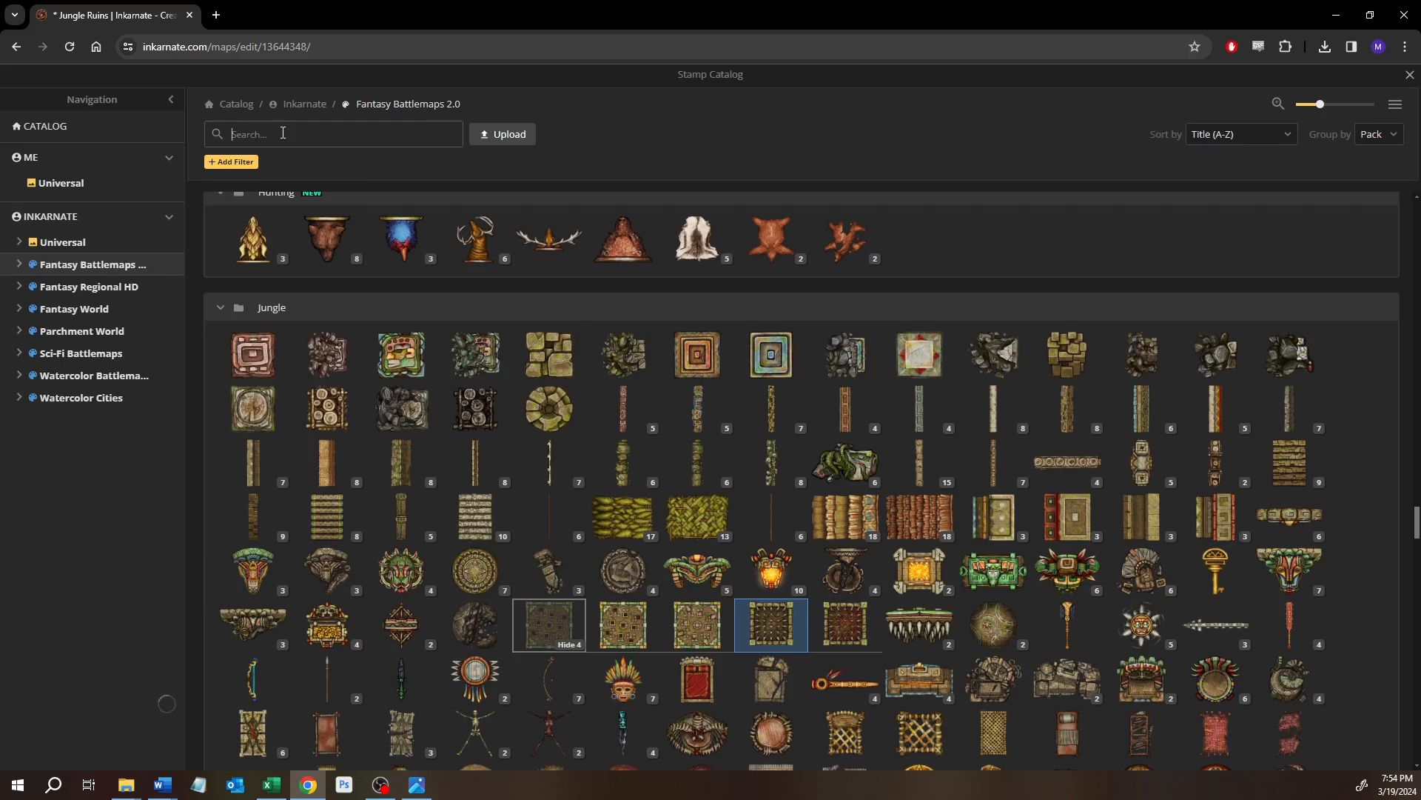
text(at)
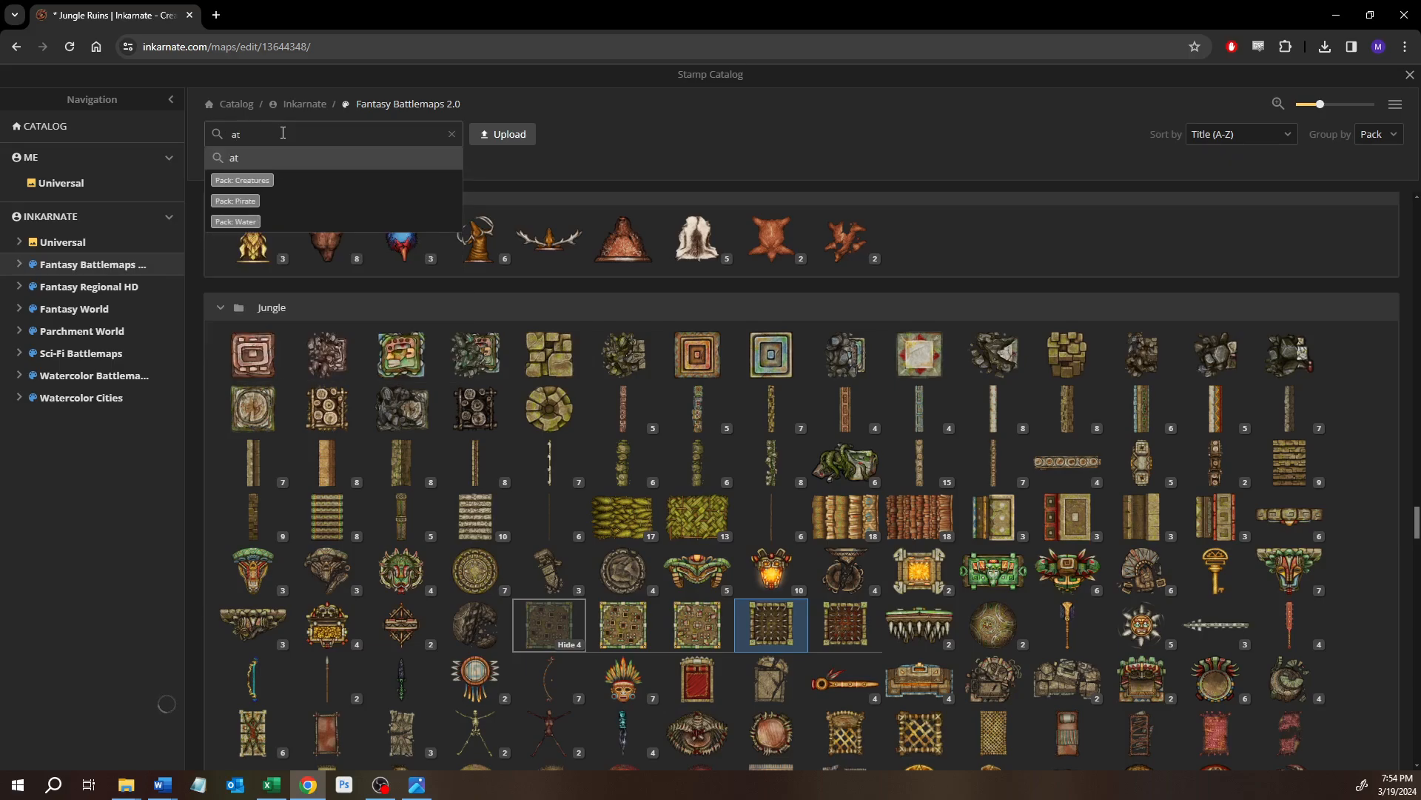
key(BackSpace)
text(ncien)
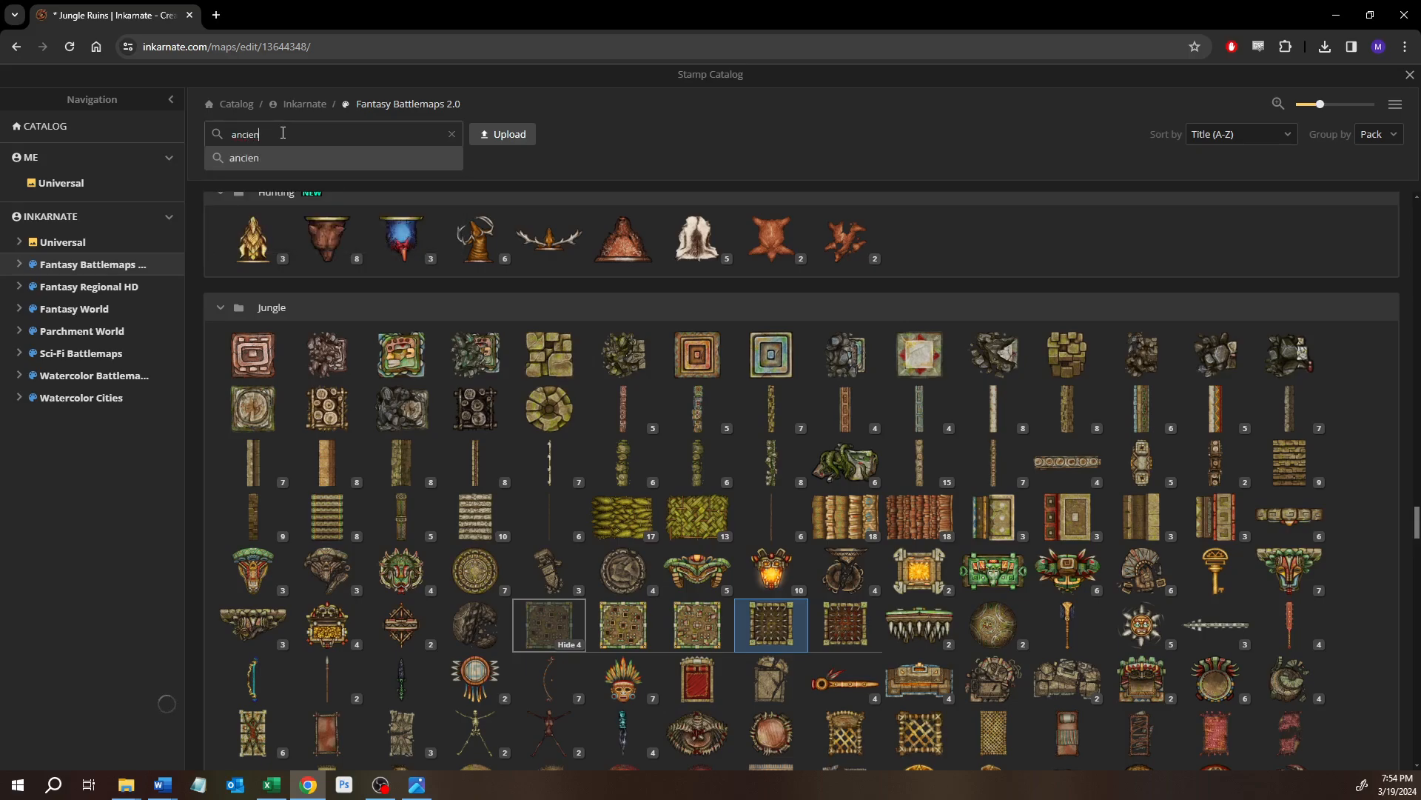
key(Return)
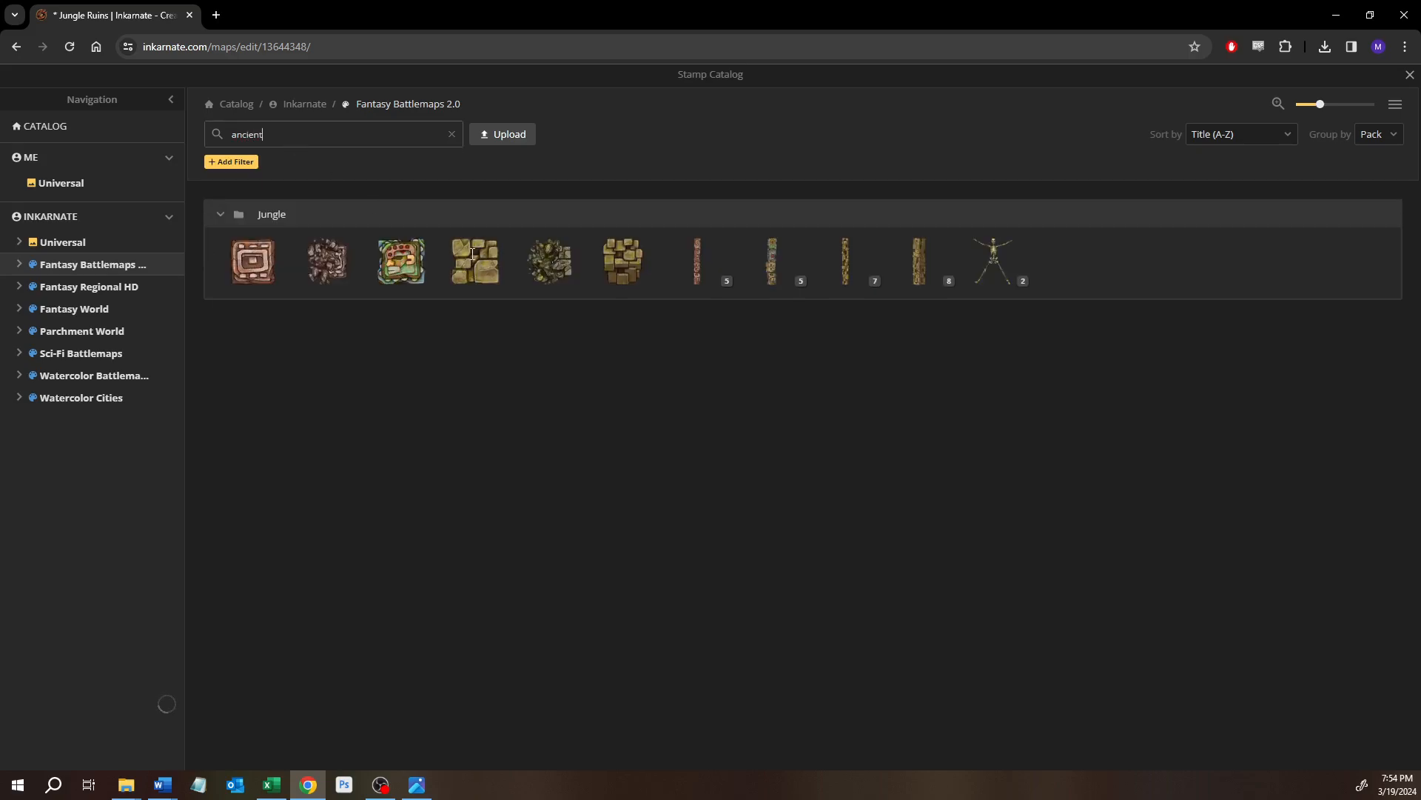
Examine the variants of the ancient temple wall and ancient colorful temple wall stamps without choosing one.
mouse_move(783, 272)
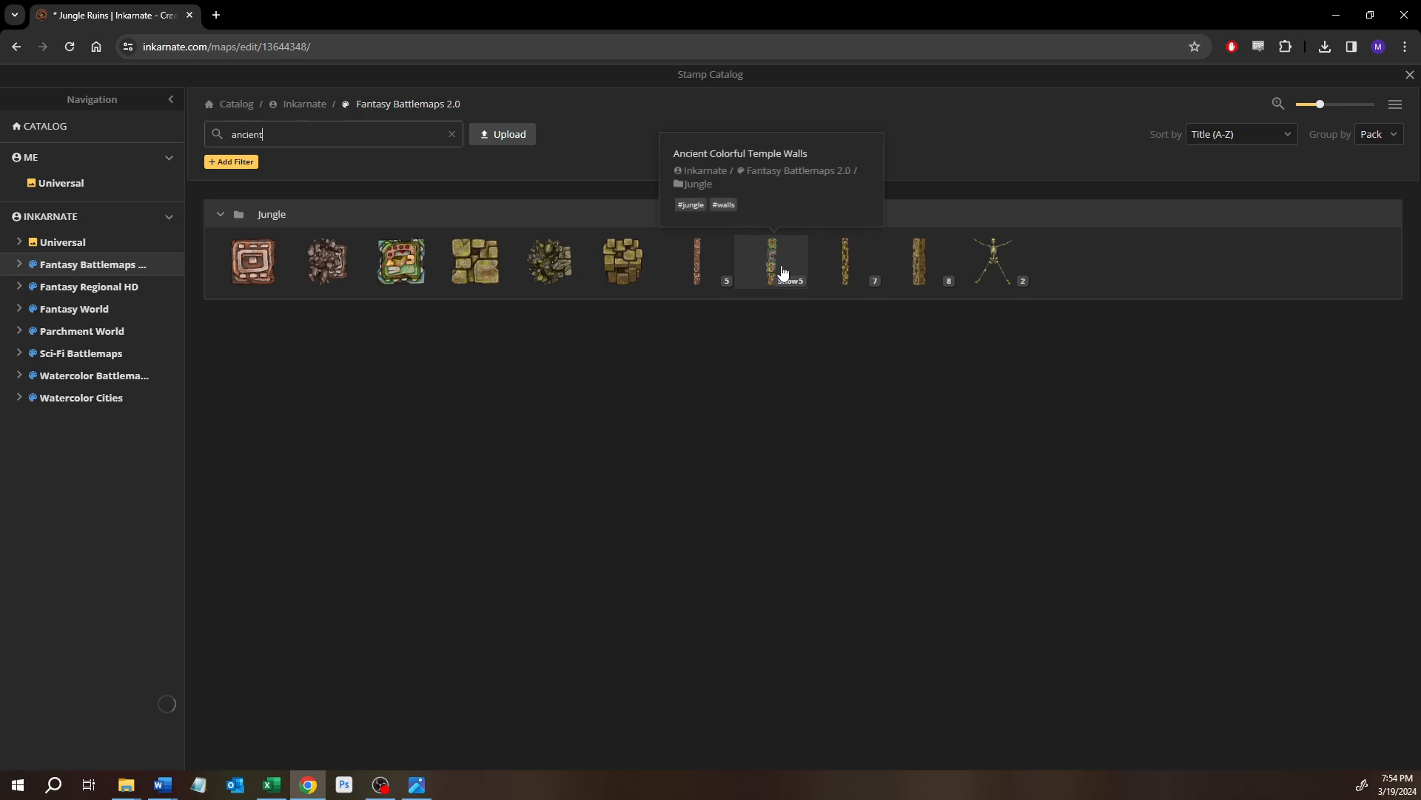
mouse_move(700, 261)
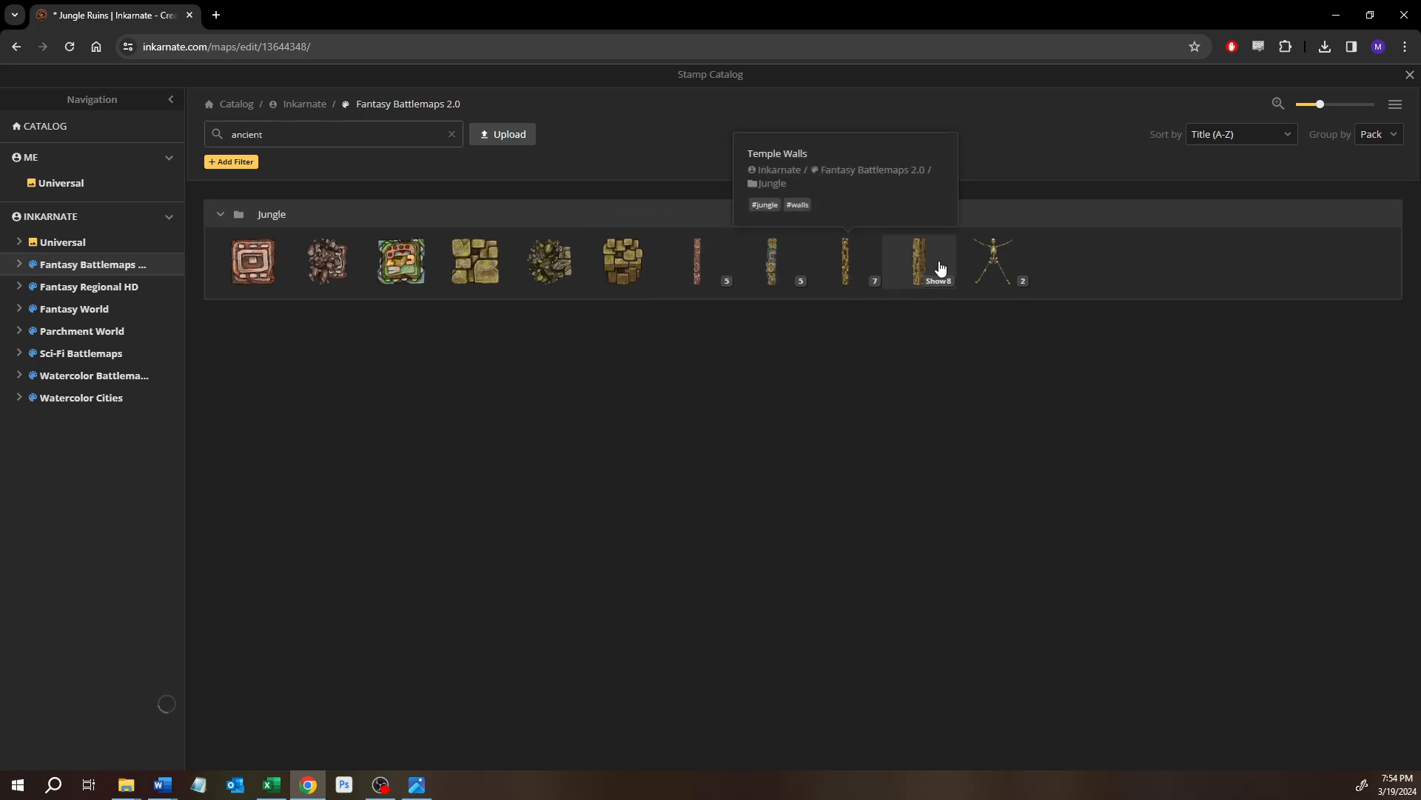
mouse_move(940, 268)
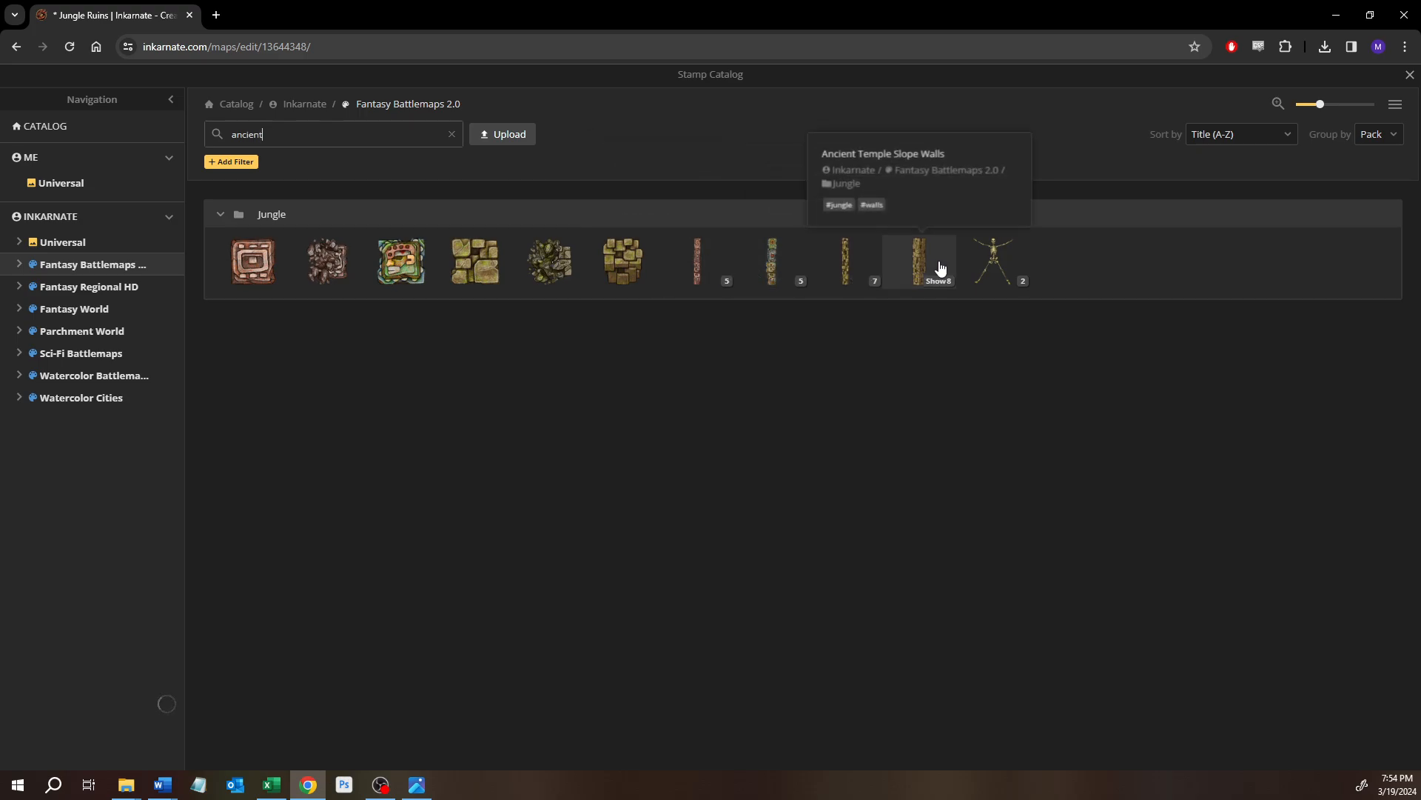
click(722, 282)
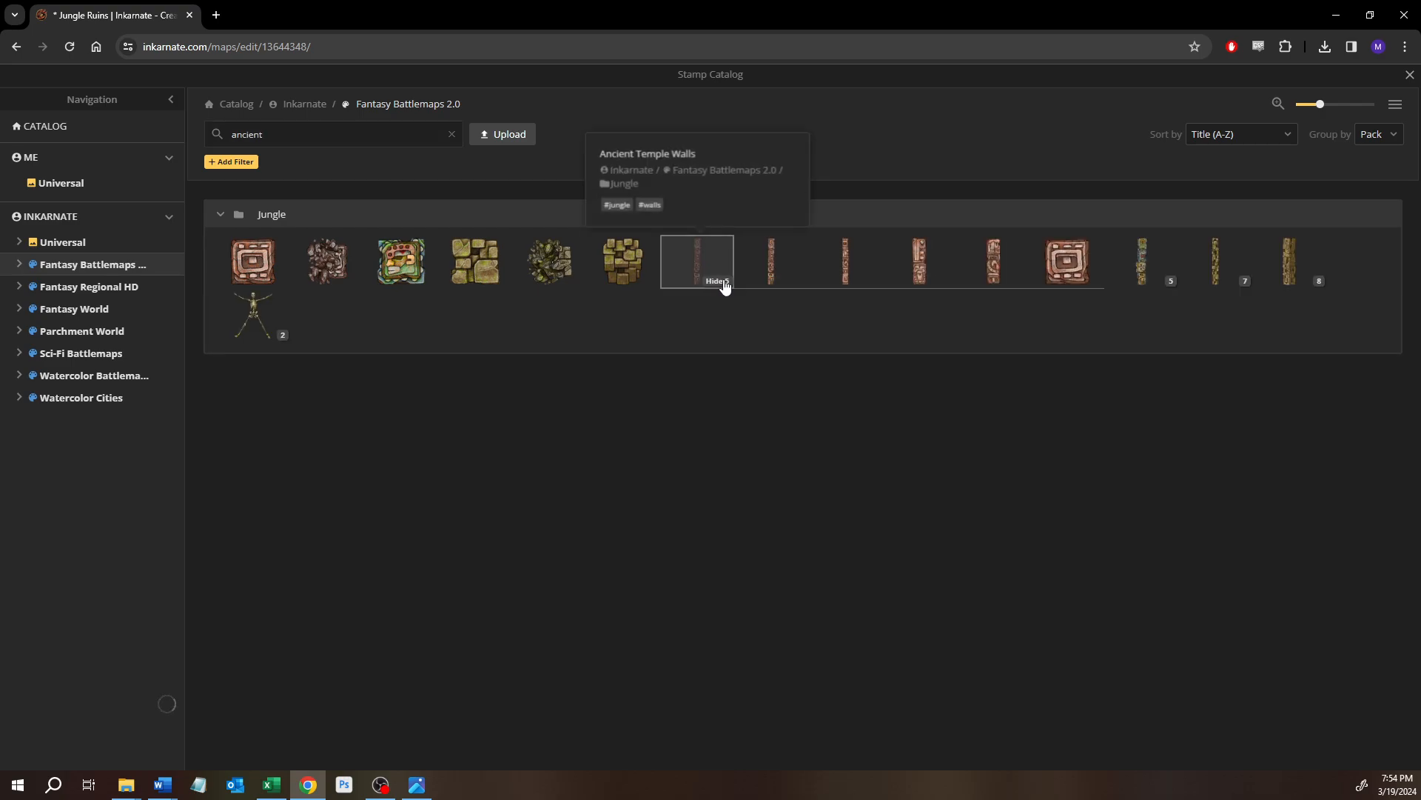
click(1159, 283)
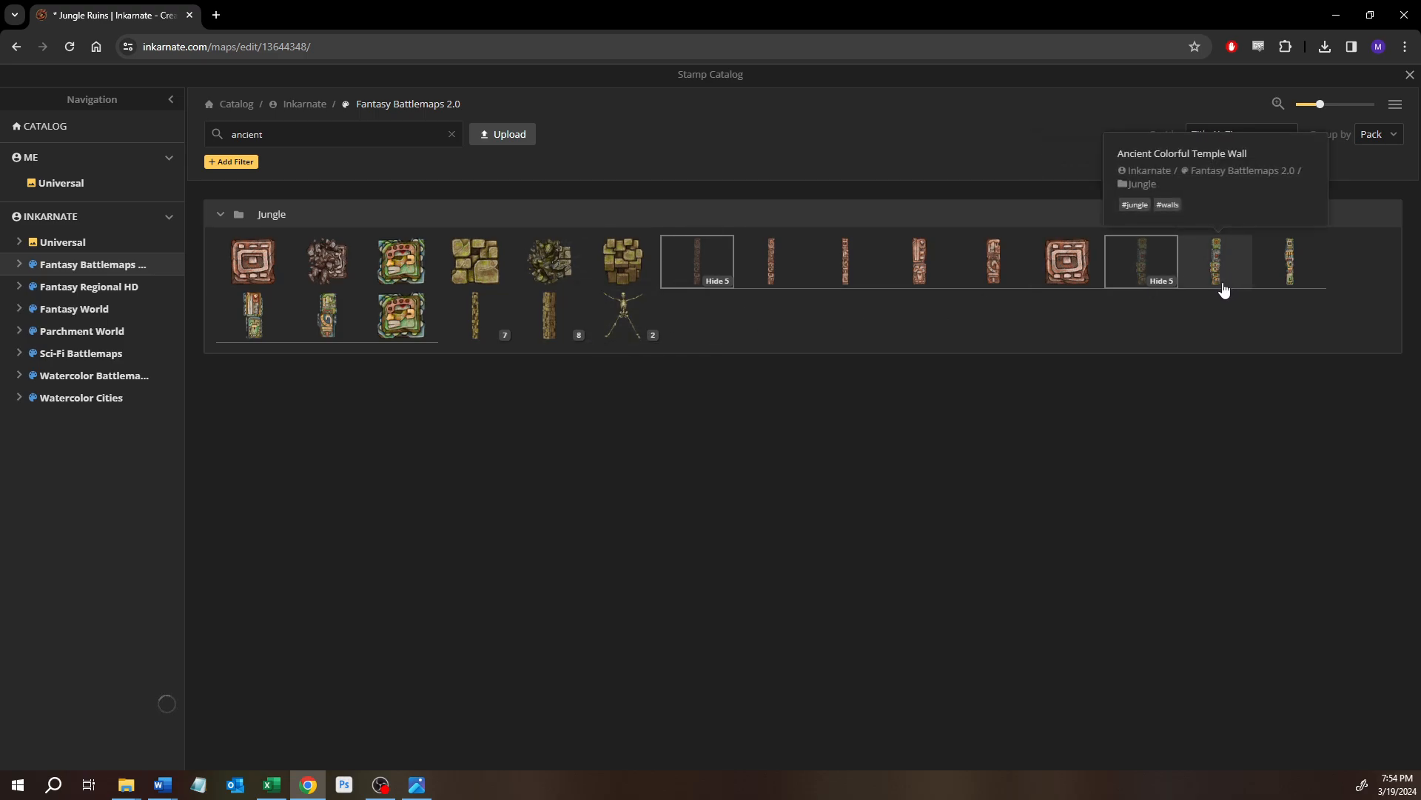
click(490, 337)
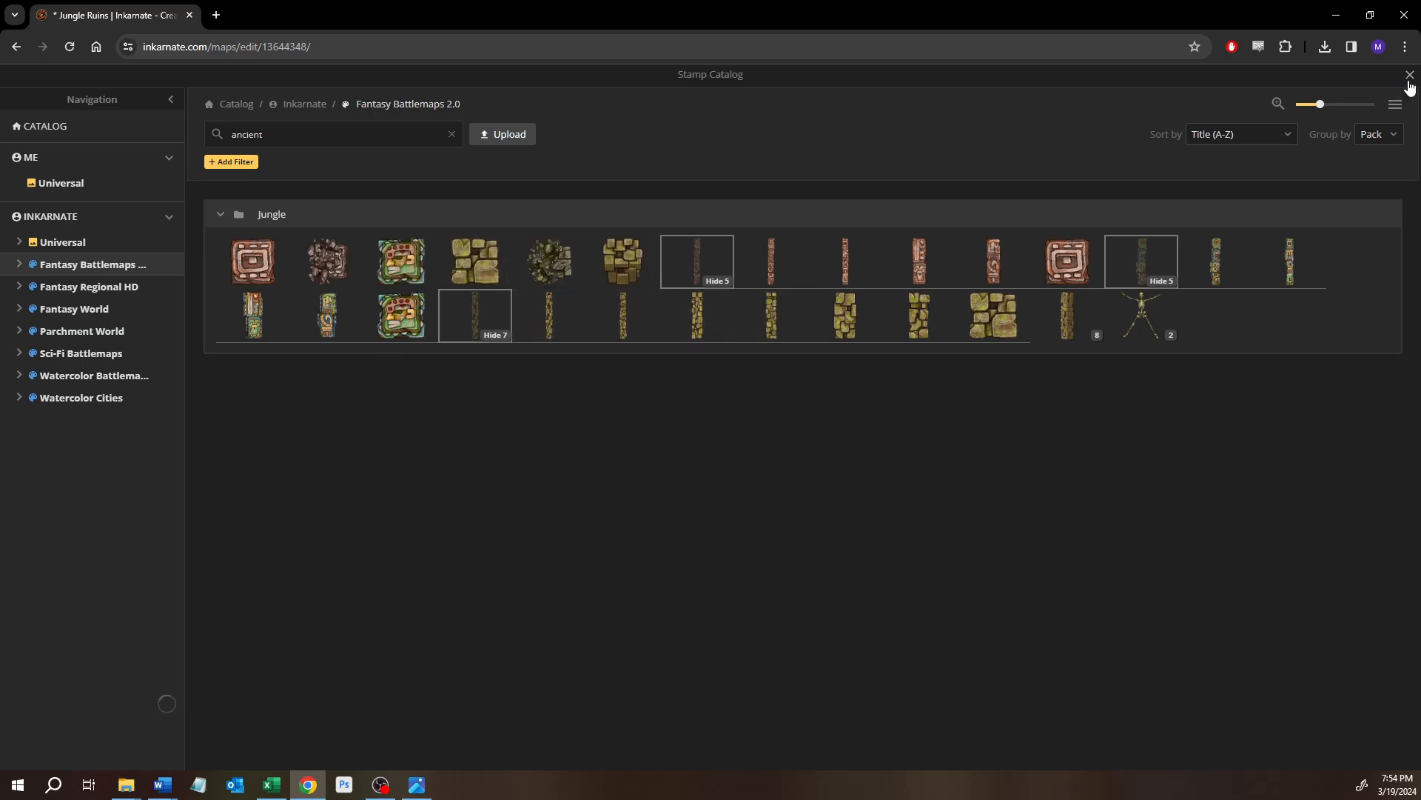
key(Escape)
Restyle the remaining vertical wall beside the Trapped Segment label with the Broken Ancient Wall path.
click(622, 348)
click(19, 118)
click(912, 432)
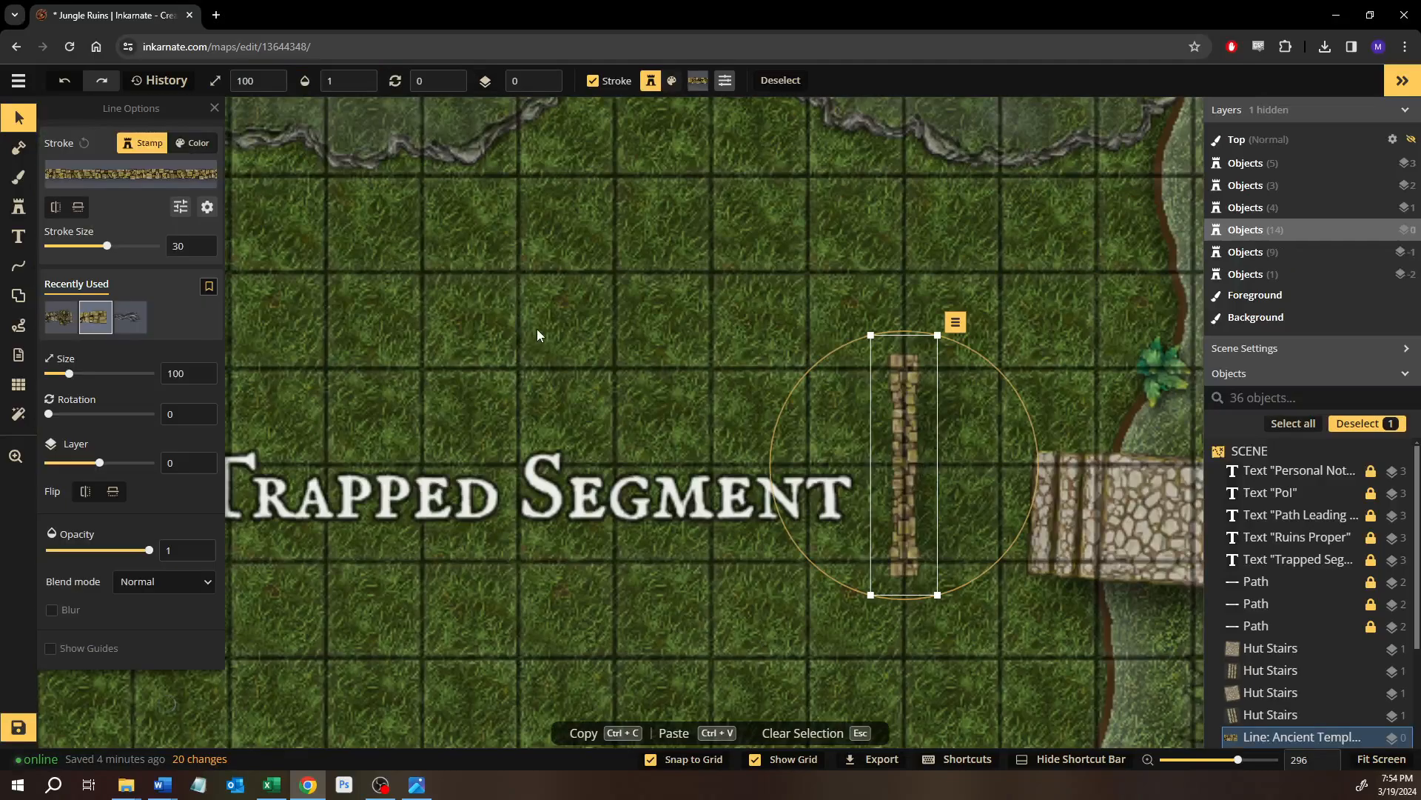
scroll(326, 279, down, 2)
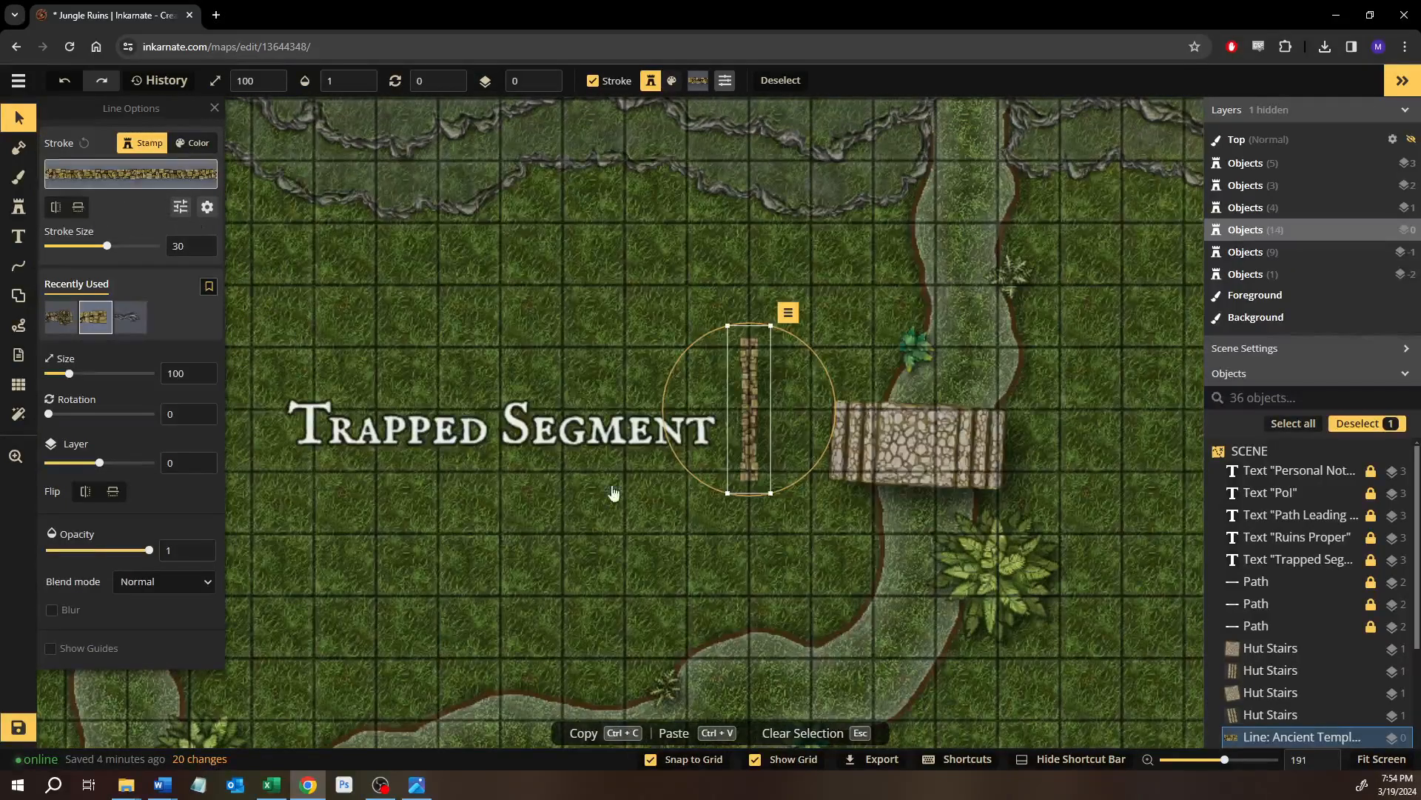
click(130, 173)
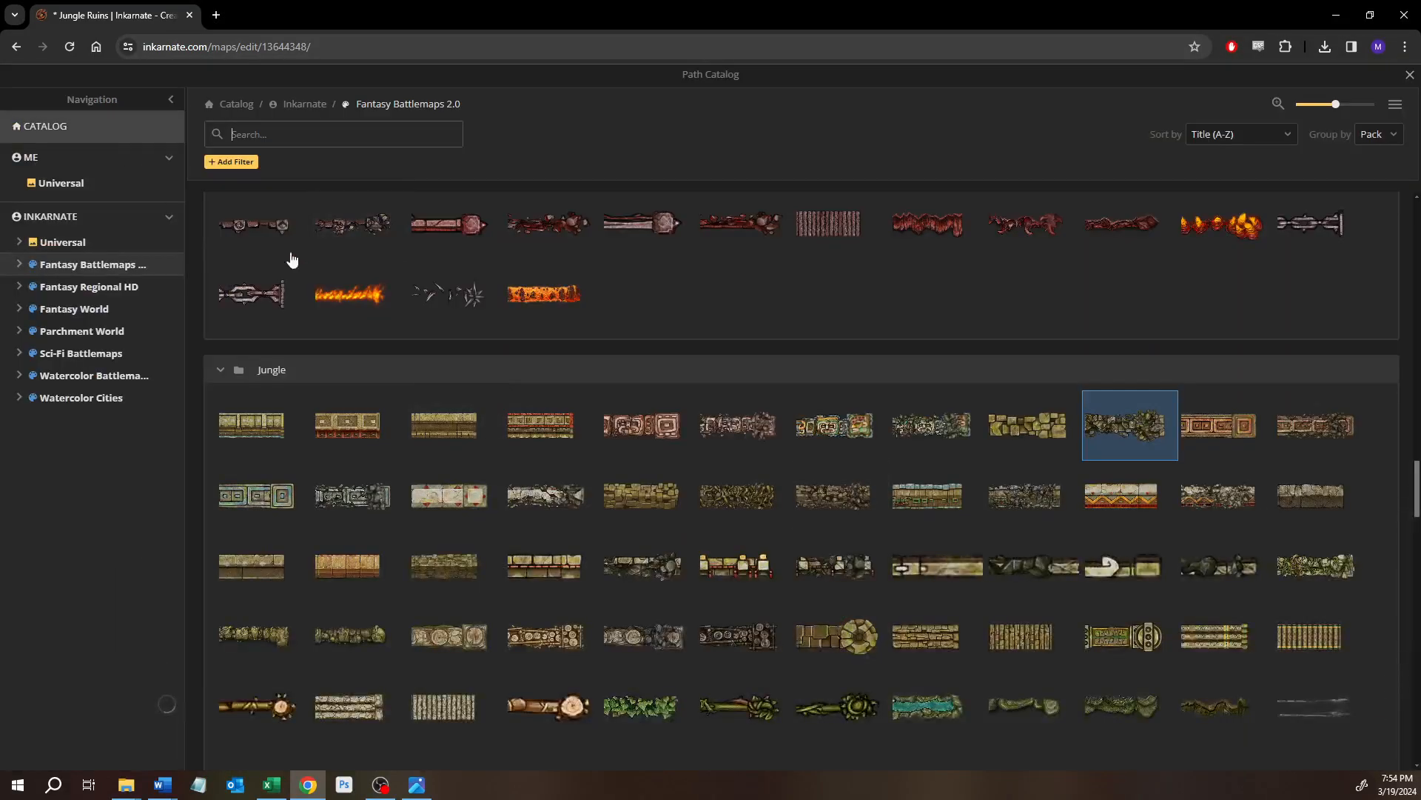
click(1140, 431)
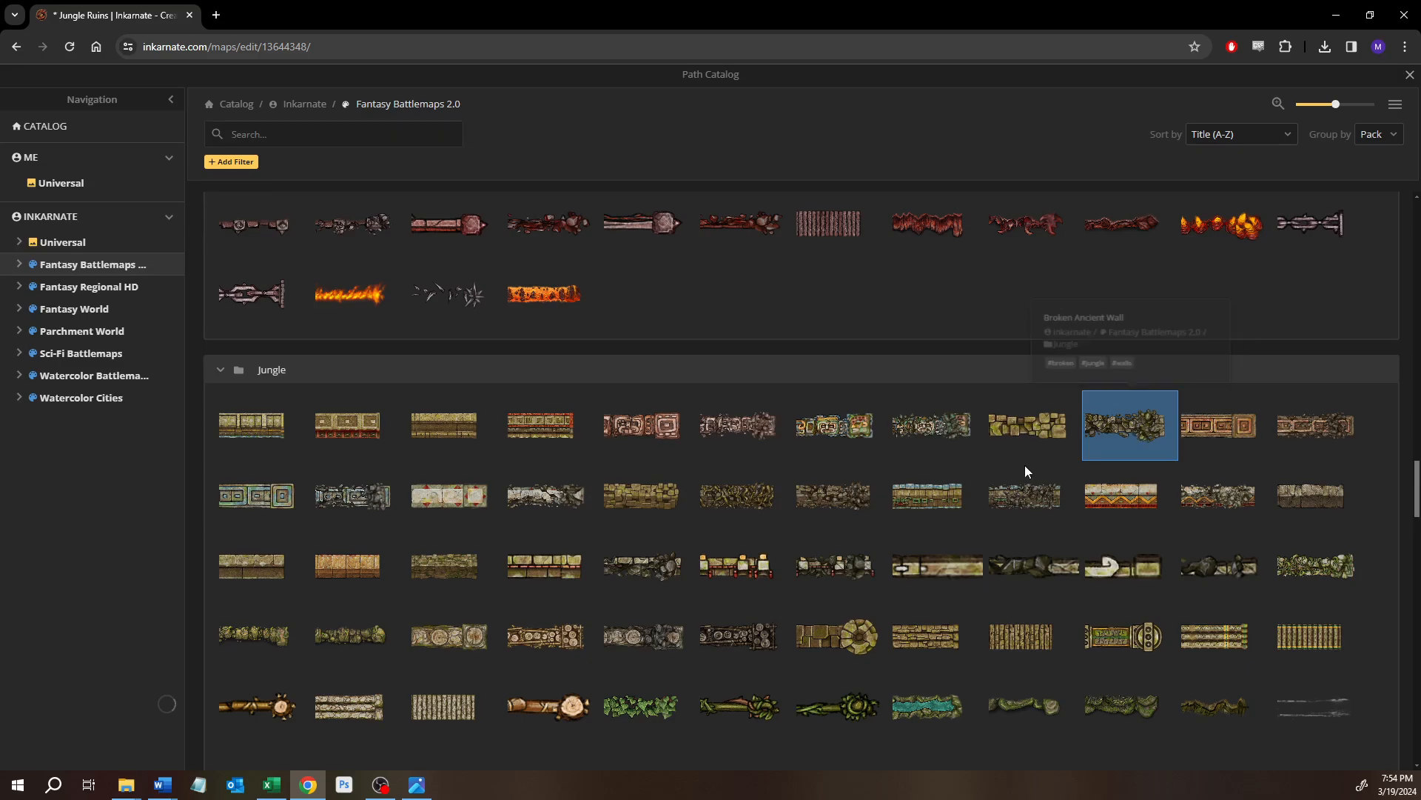
Delete the broken vertical wall beside the Trapped Segment label and return to the line tool.
scroll(745, 466, up, 3)
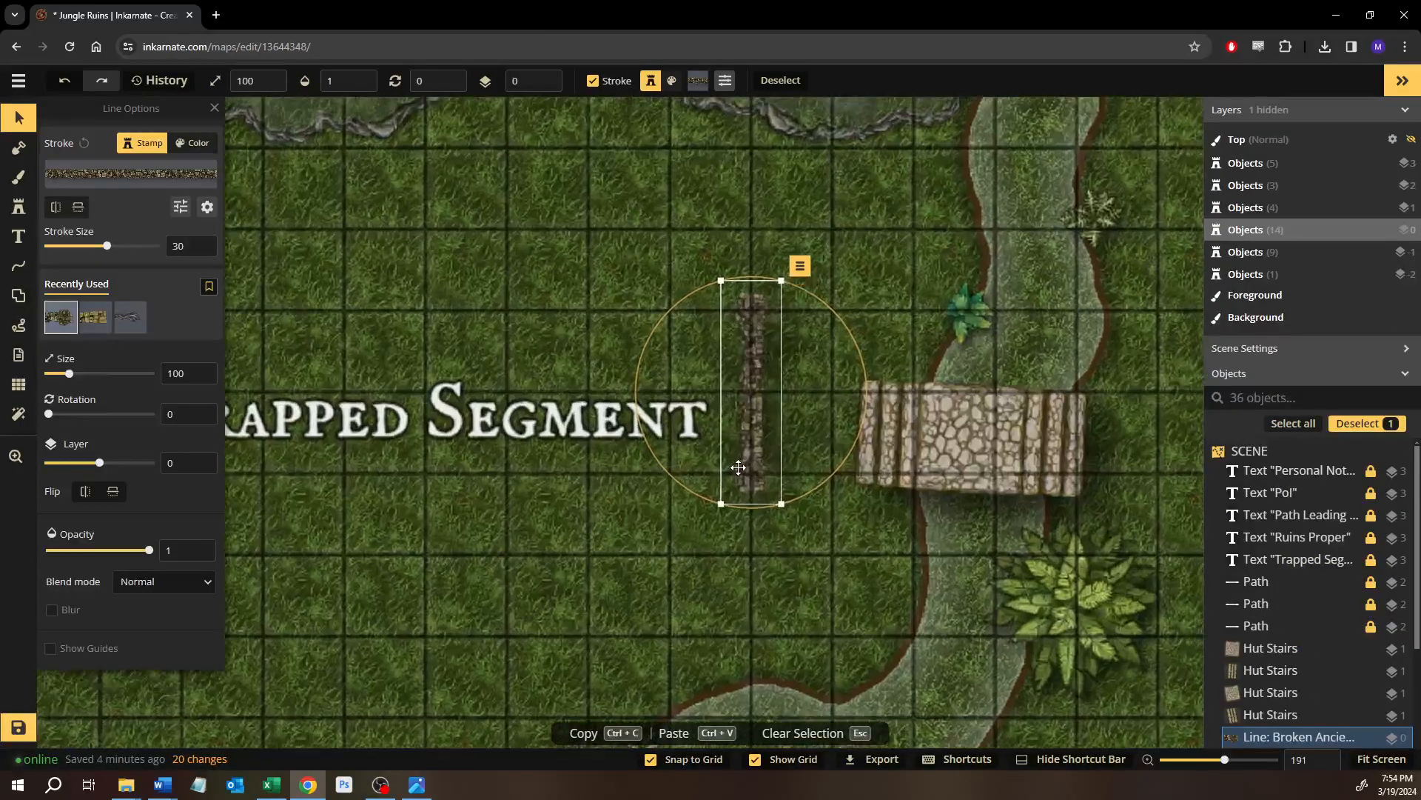
scroll(738, 467, down, 3)
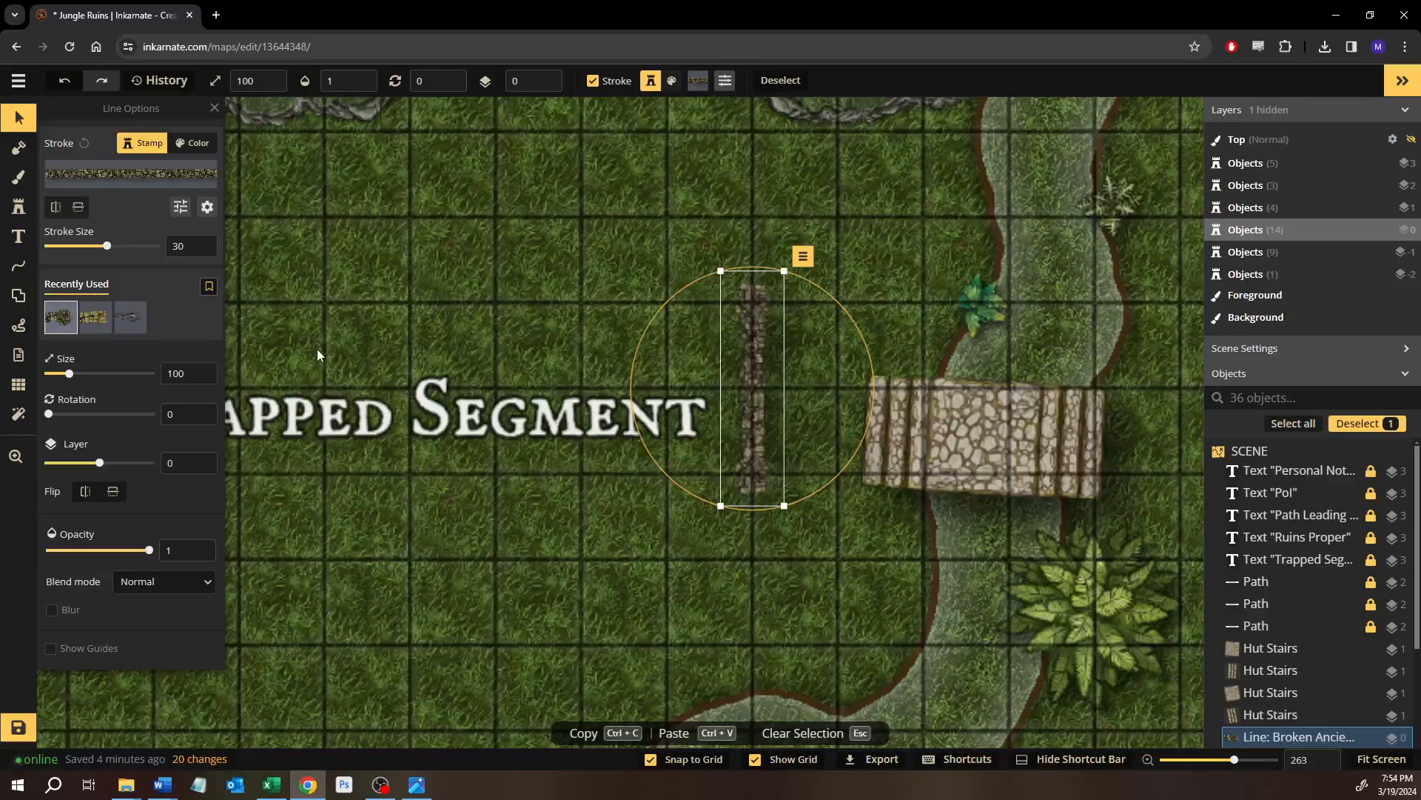
key(Delete)
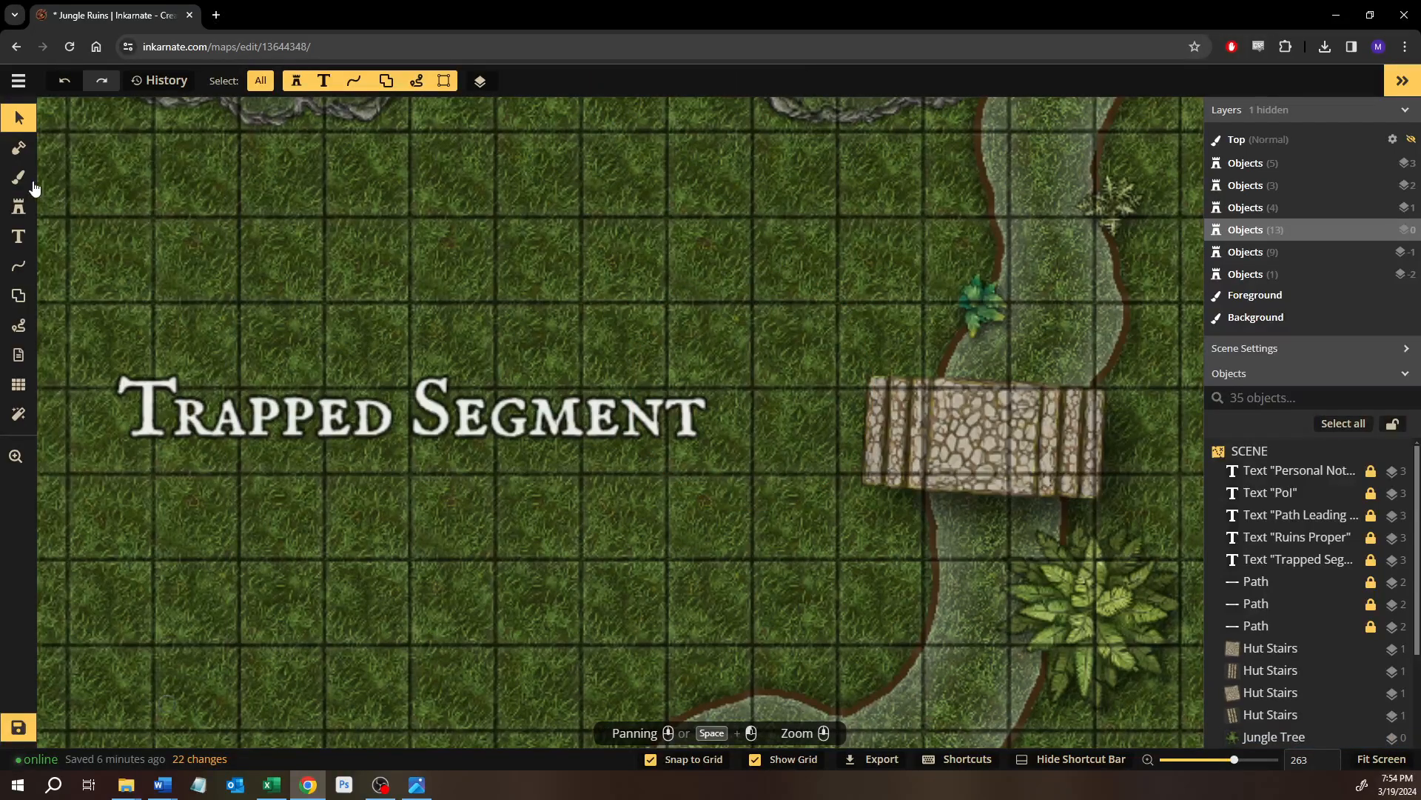
click(23, 268)
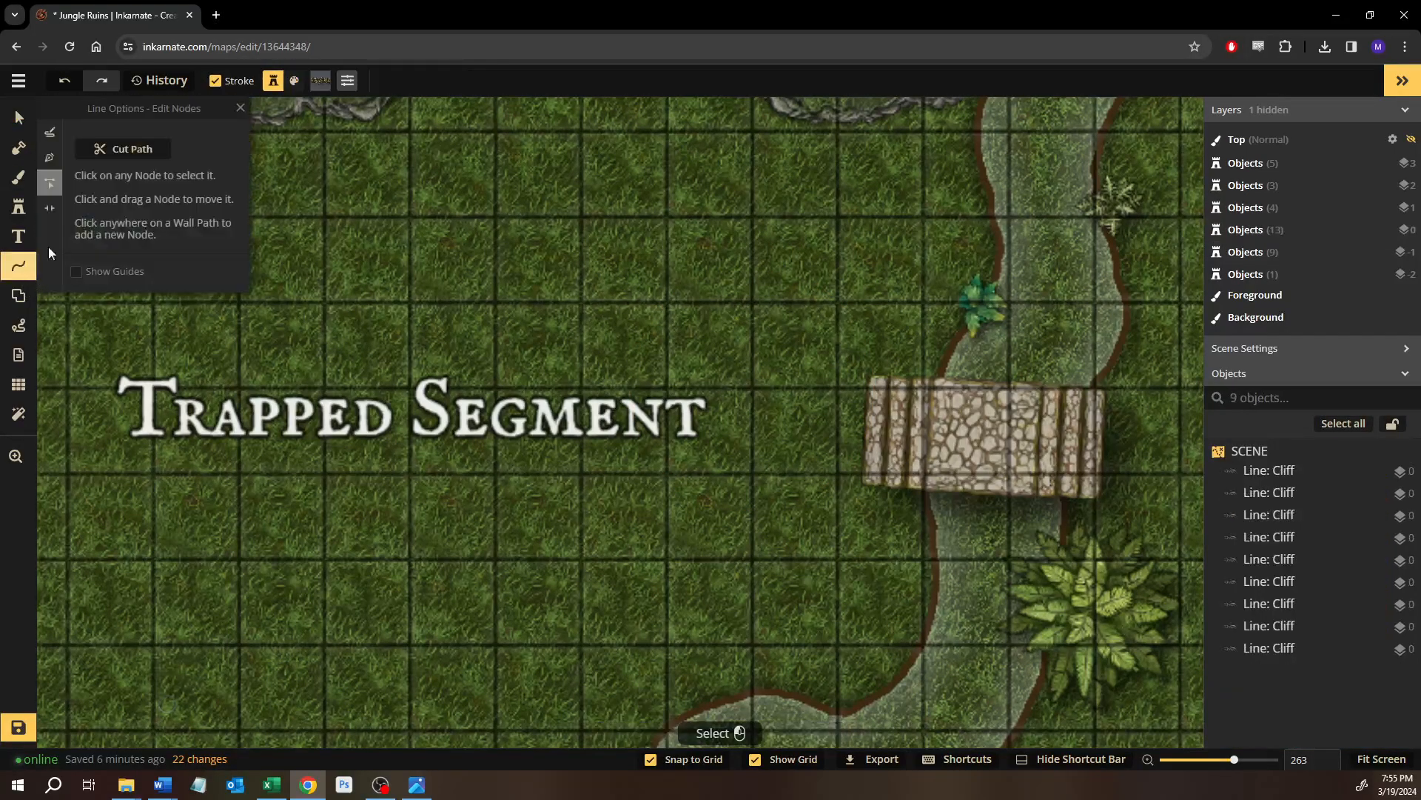
Draw a closed rectangular Broken Ancient Wall around the Trapped Segment label with the pen line, 8 grid squares wide and 5 high.
click(49, 158)
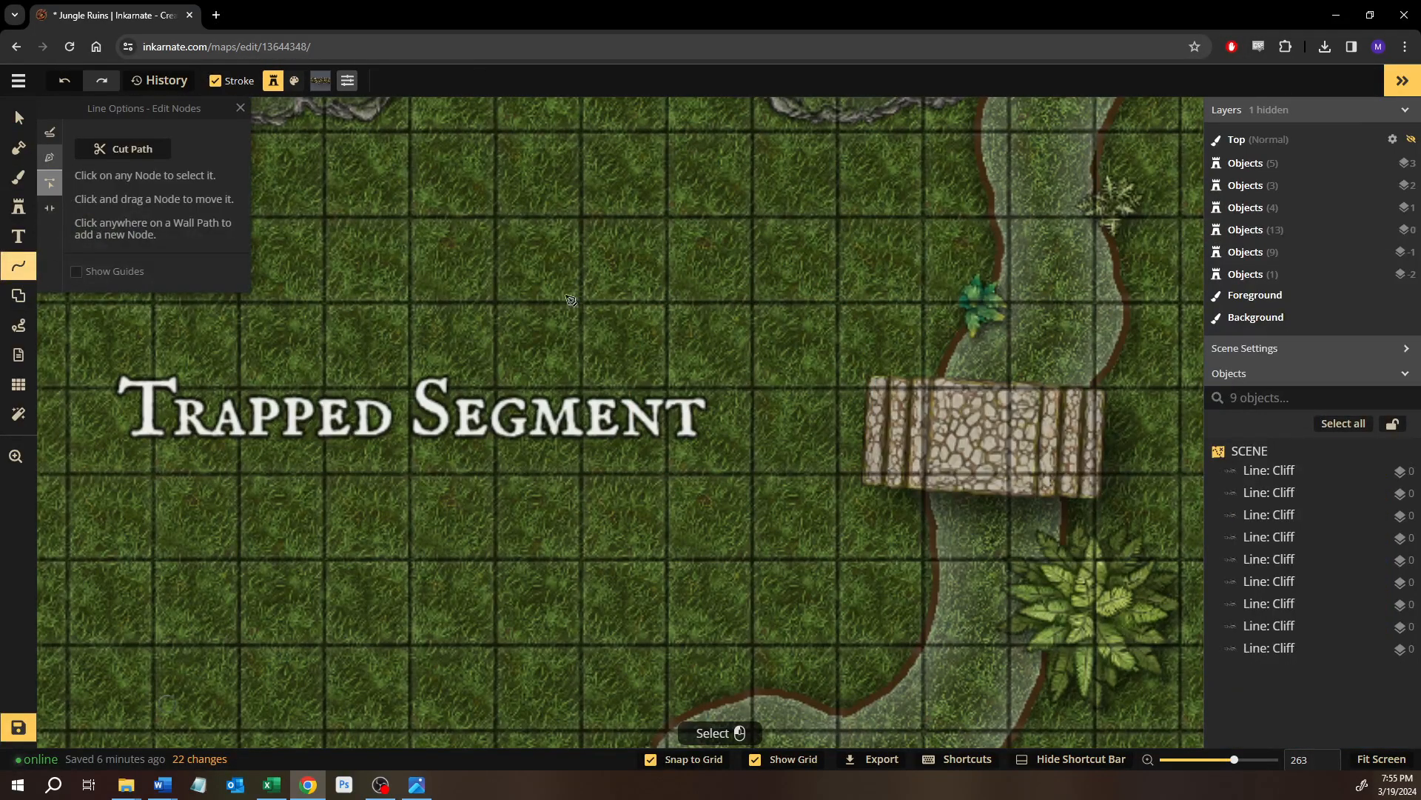
click(753, 314)
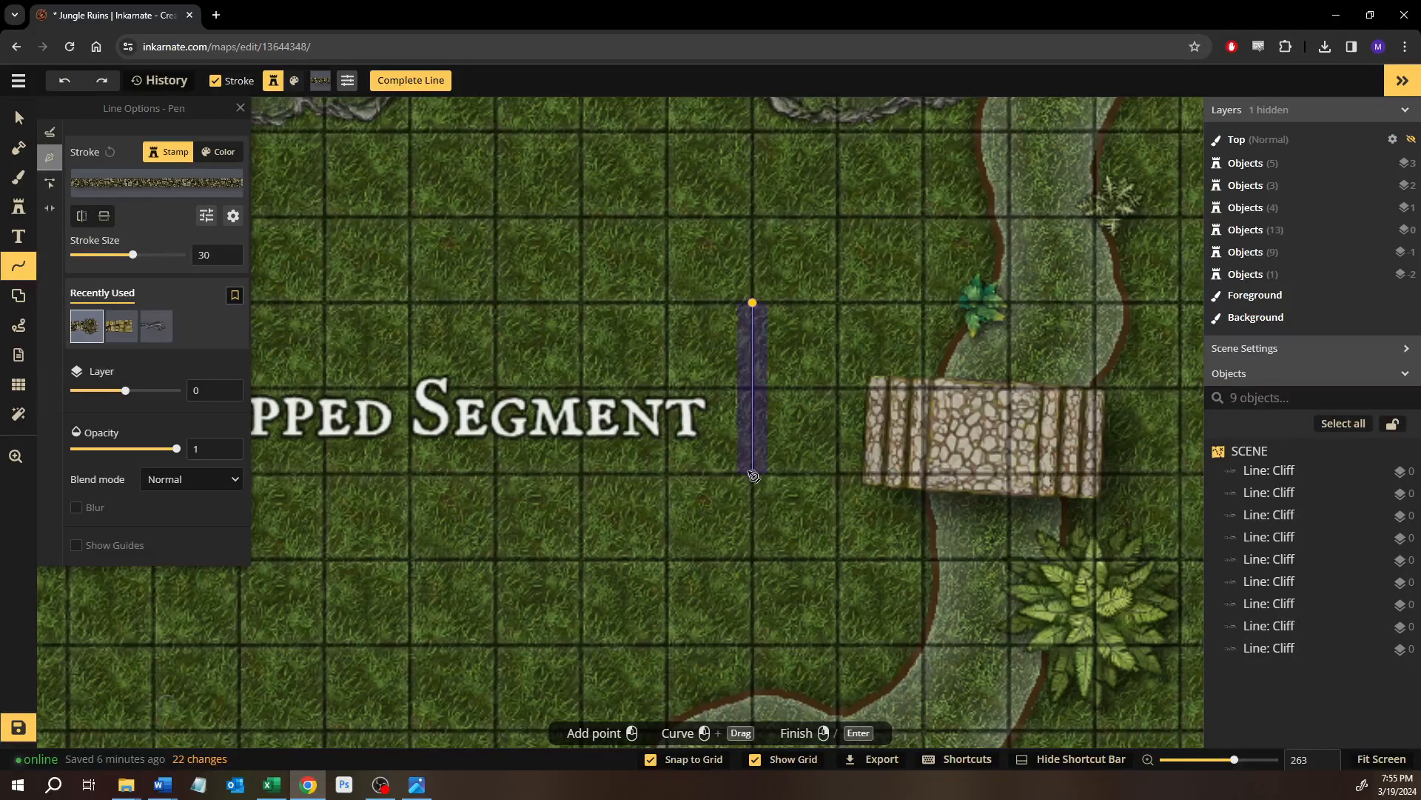
click(757, 567)
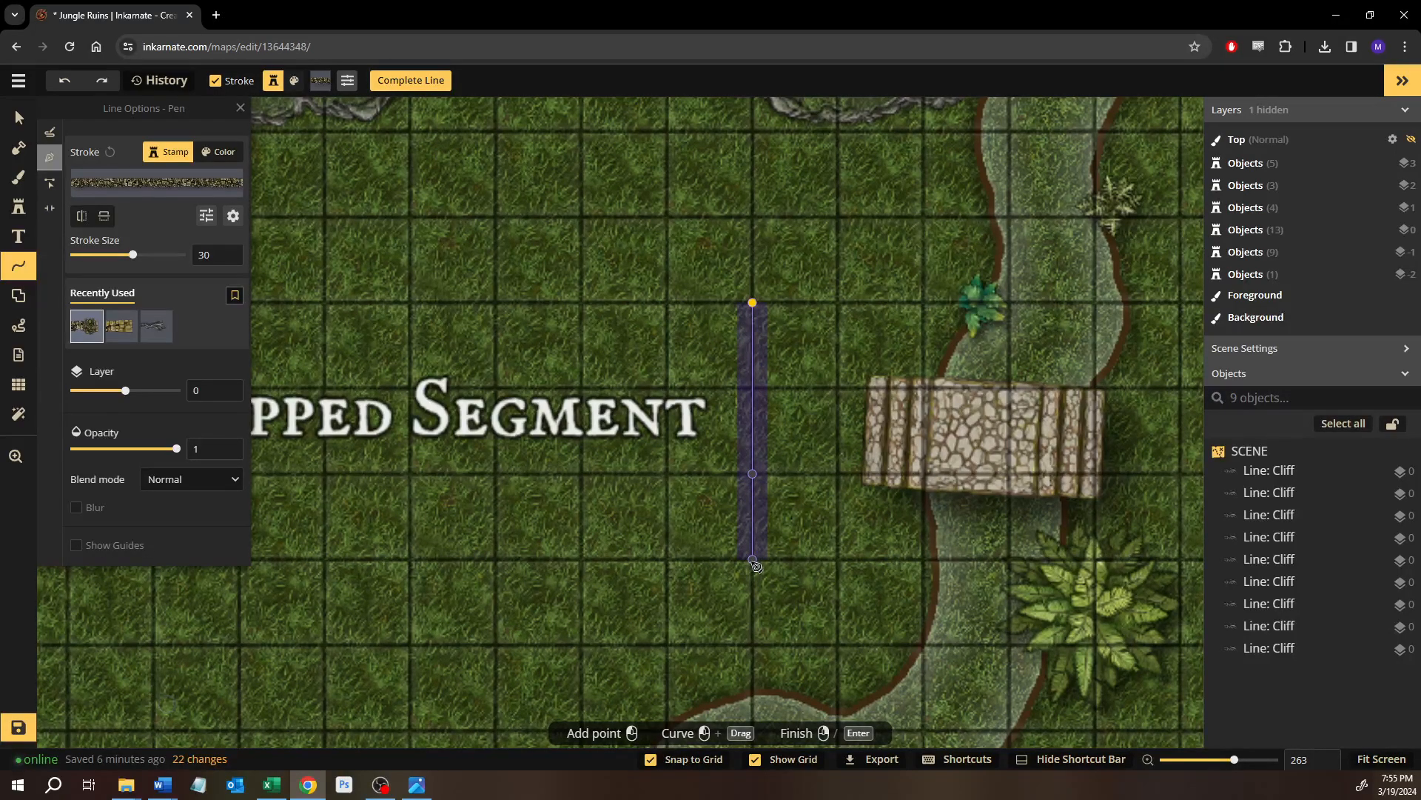
click(757, 644)
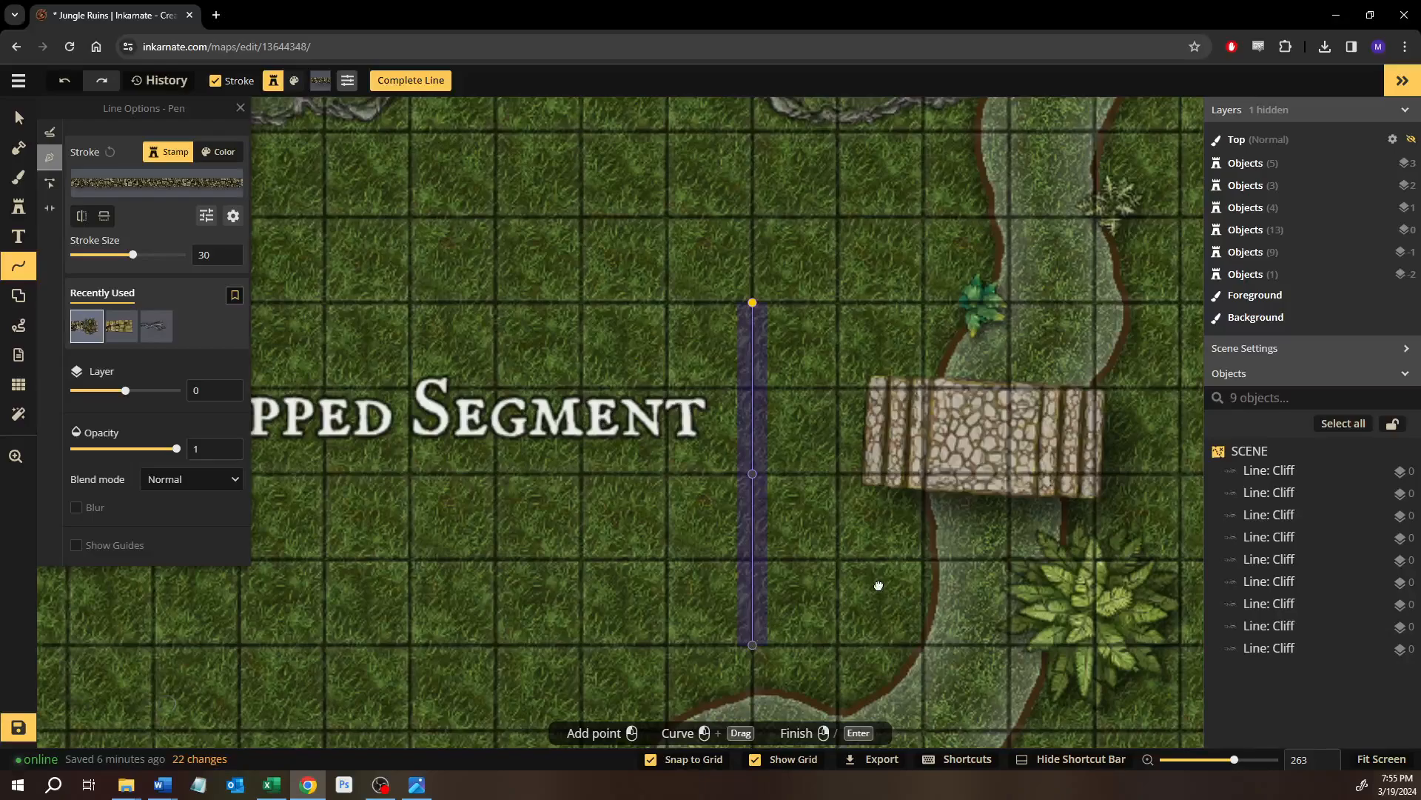
scroll(1046, 549, left, 5)
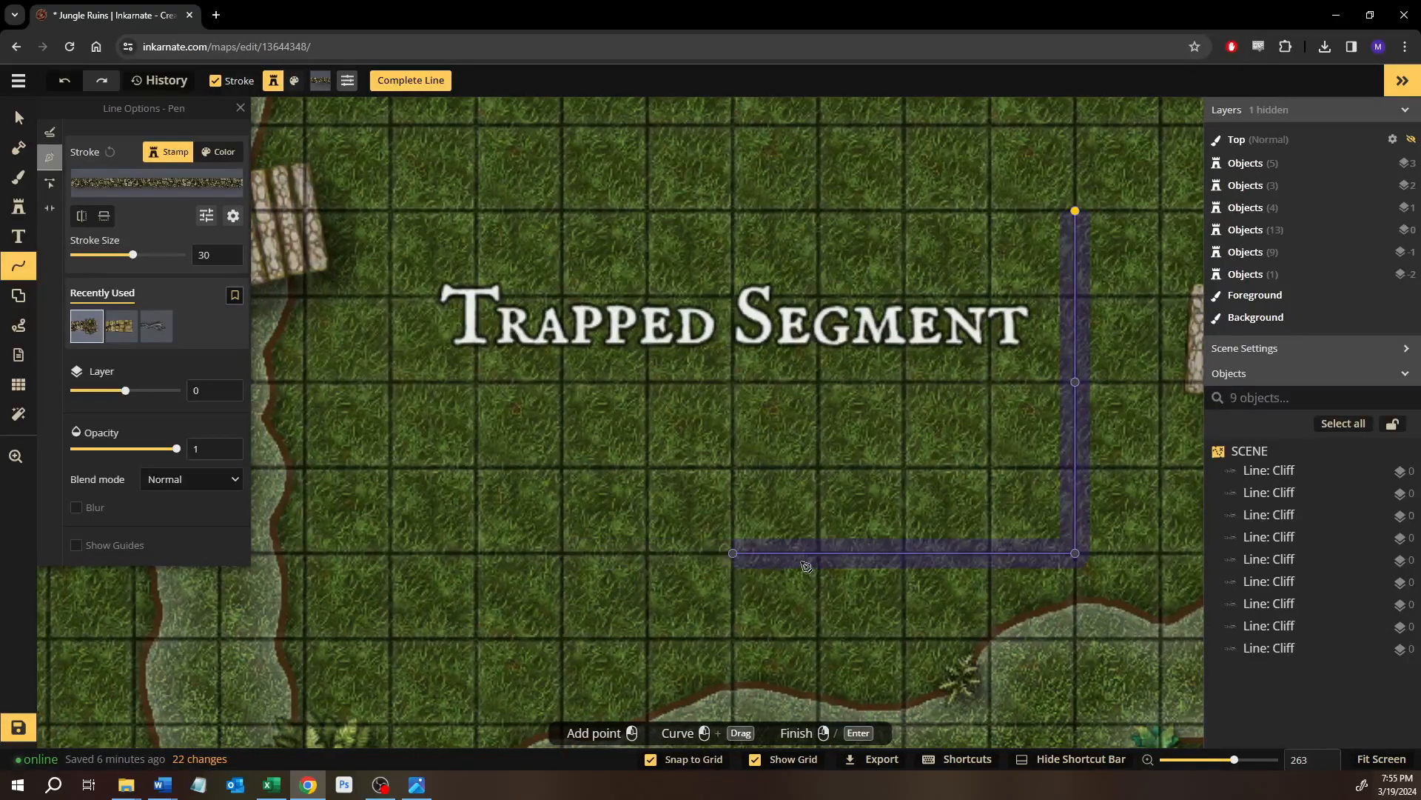
click(575, 553)
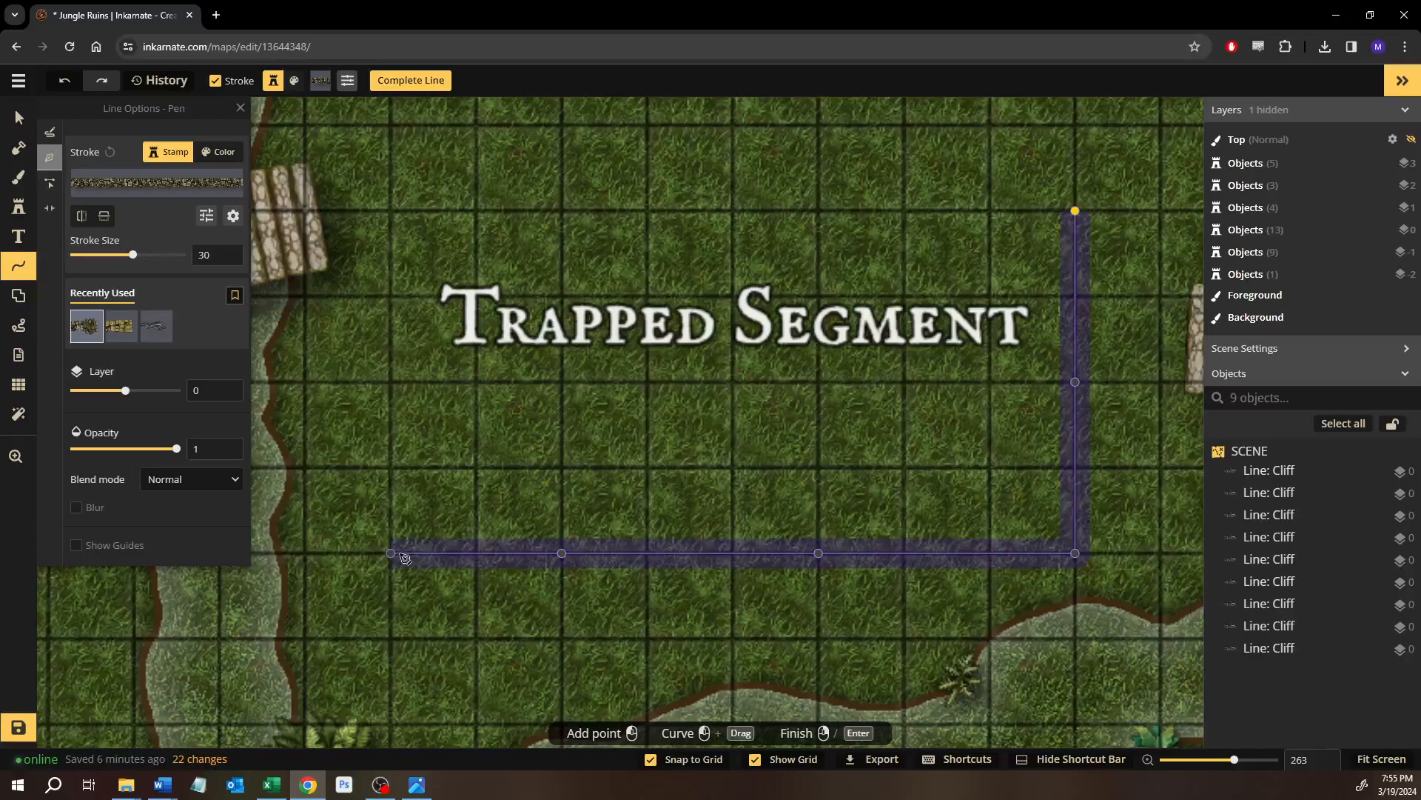
scroll(400, 481, up, 3)
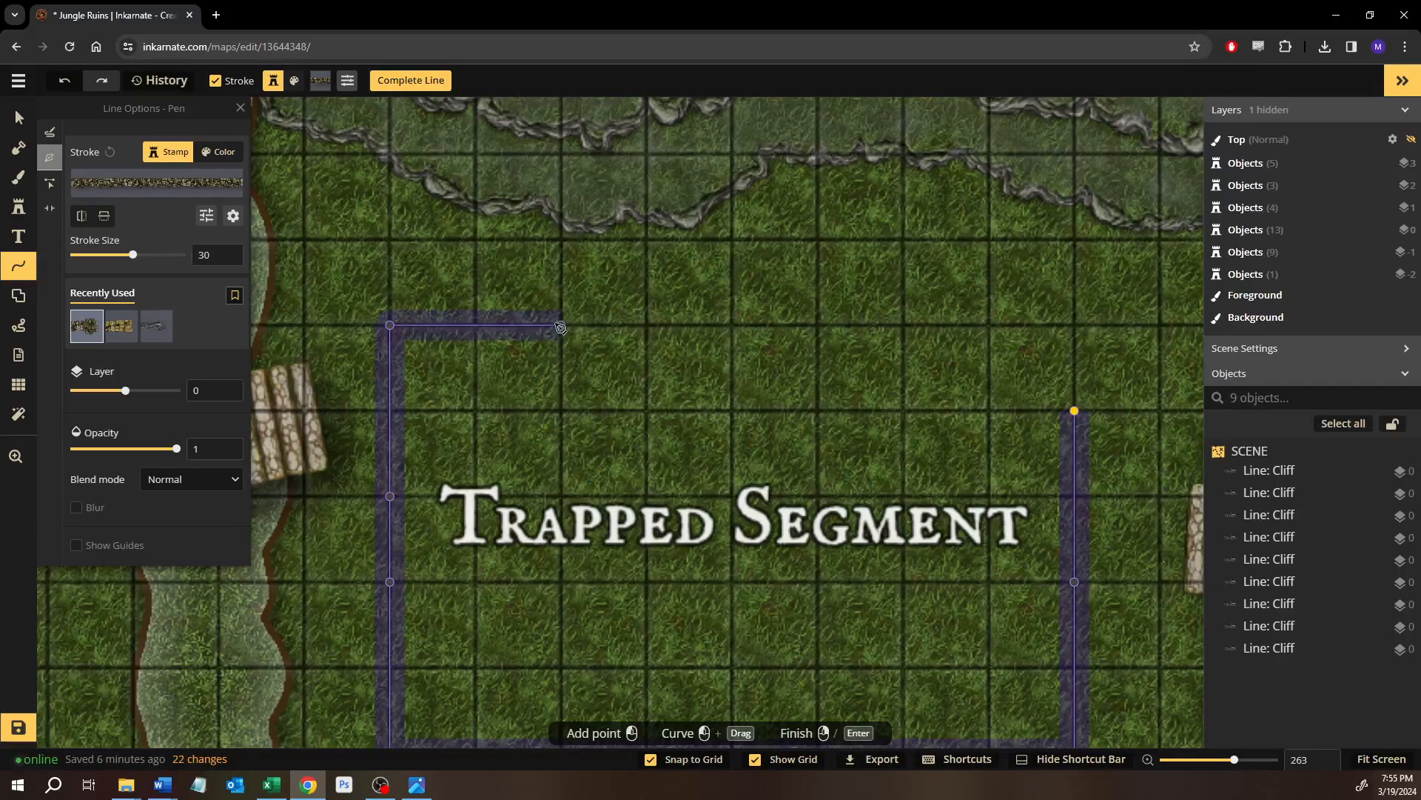
click(988, 326)
click(1075, 329)
click(1073, 417)
right_click(1072, 417)
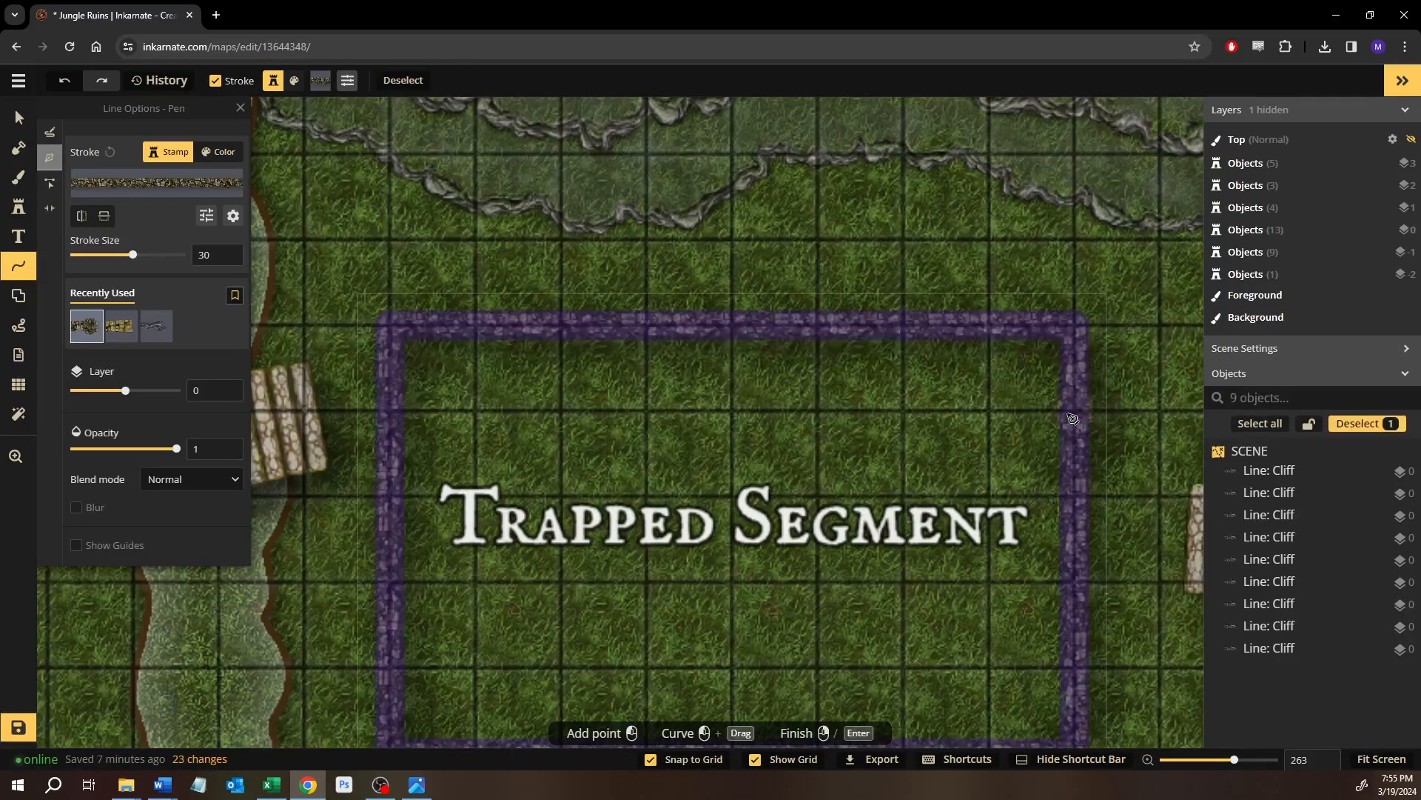
Select the wall rectangle around the Trapped Segment label and open its nodes for editing.
scroll(903, 409, down, 2)
scroll(750, 340, right, 5)
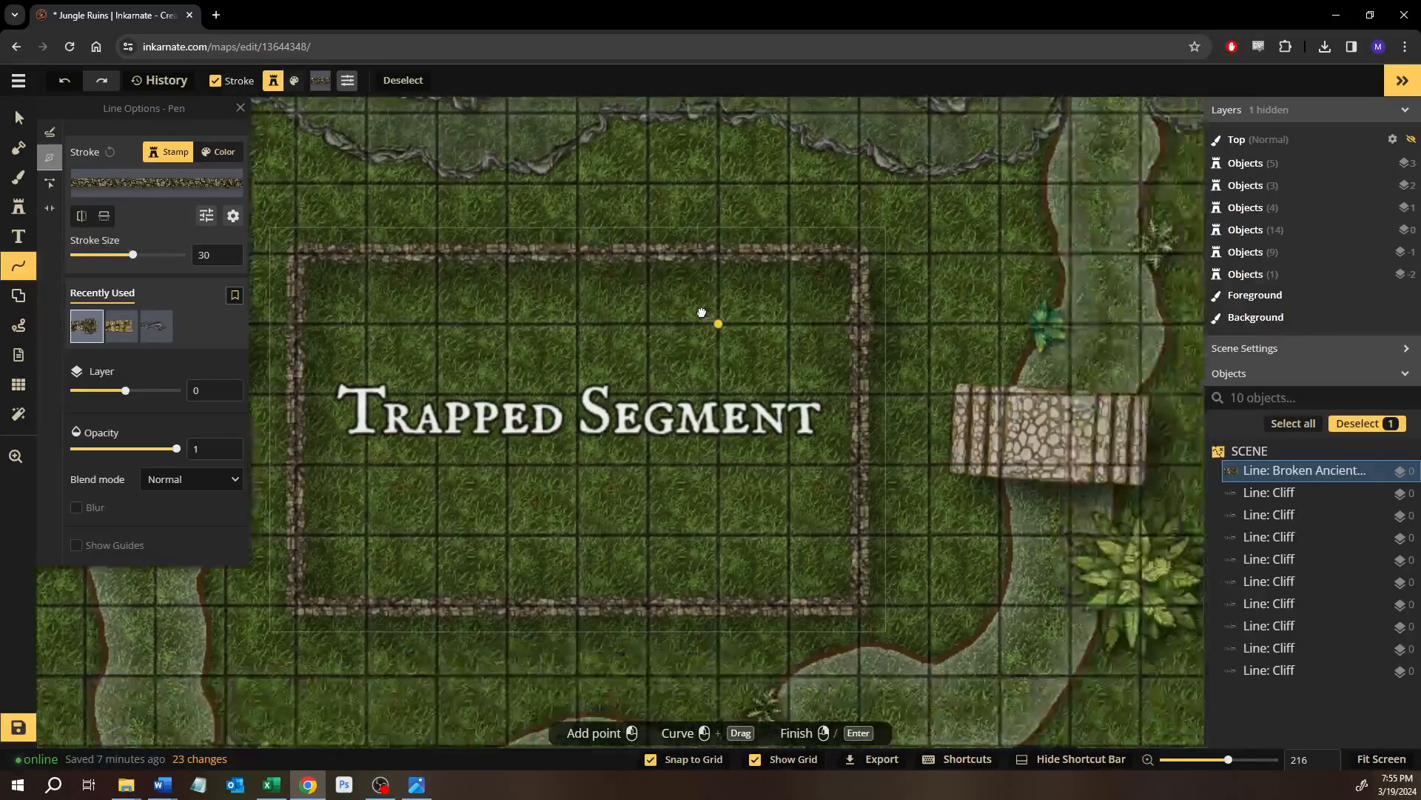
scroll(755, 392, right, 1)
click(14, 118)
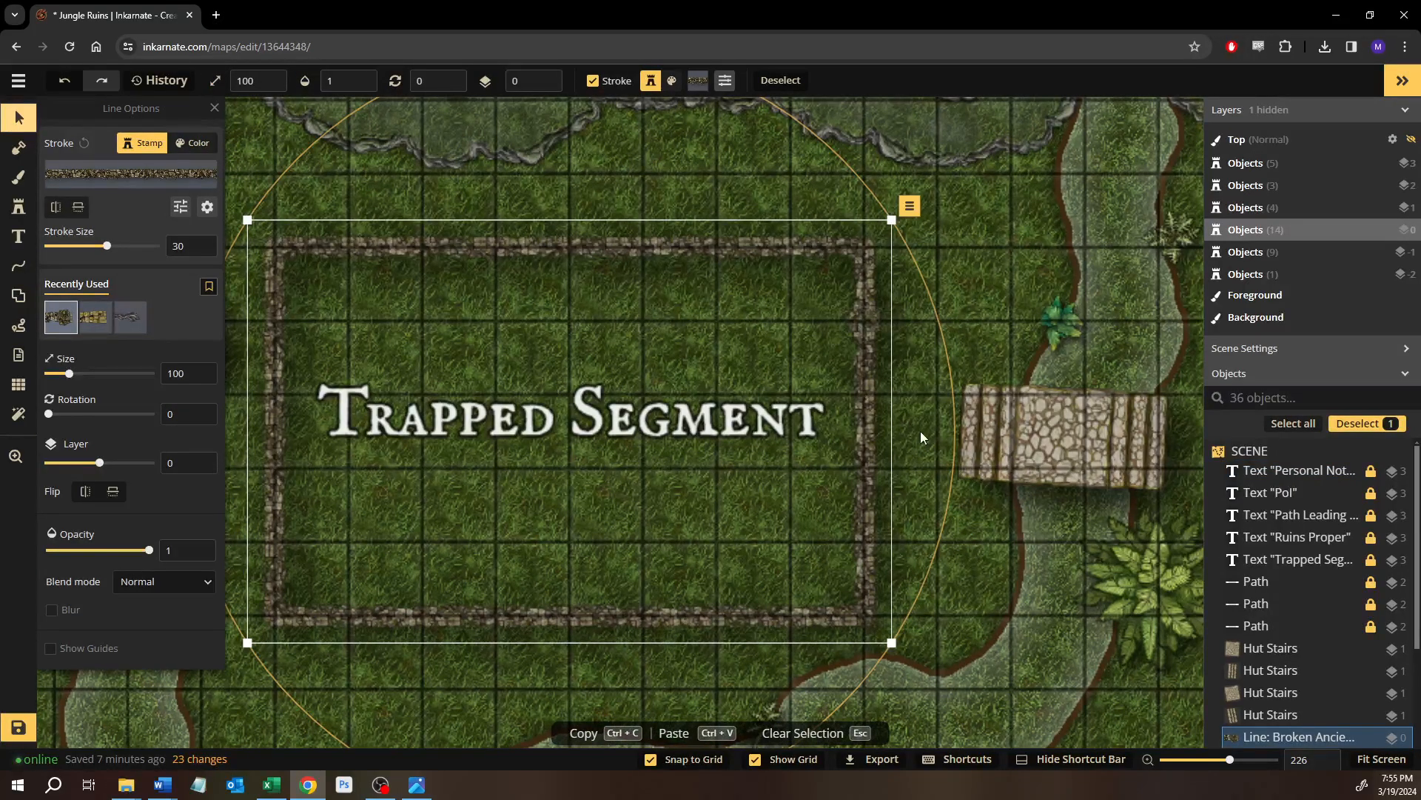
scroll(921, 431, up, 2)
right_click(842, 403)
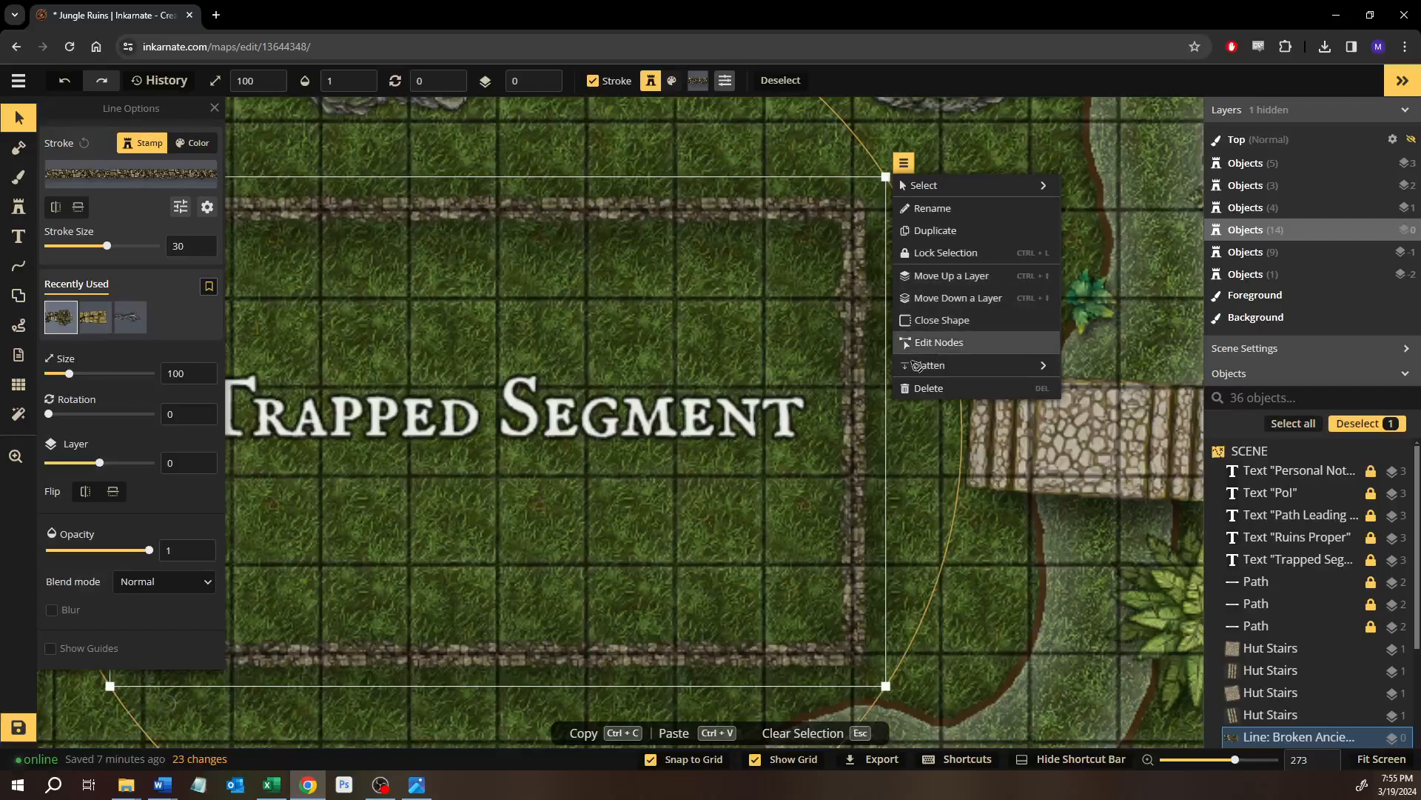
click(925, 343)
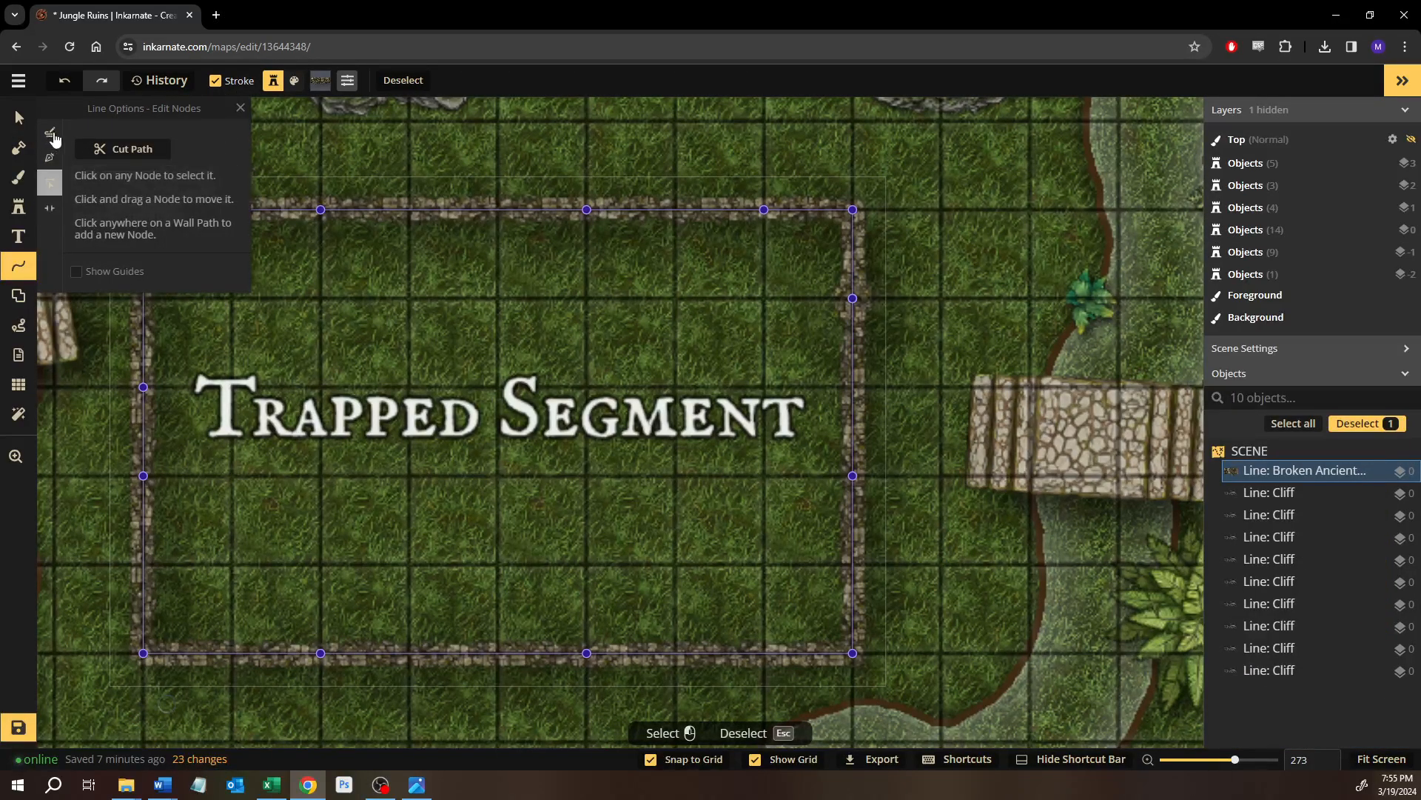
Try cutting out the upper wall's edge near its right end, and undo the cut.
click(124, 149)
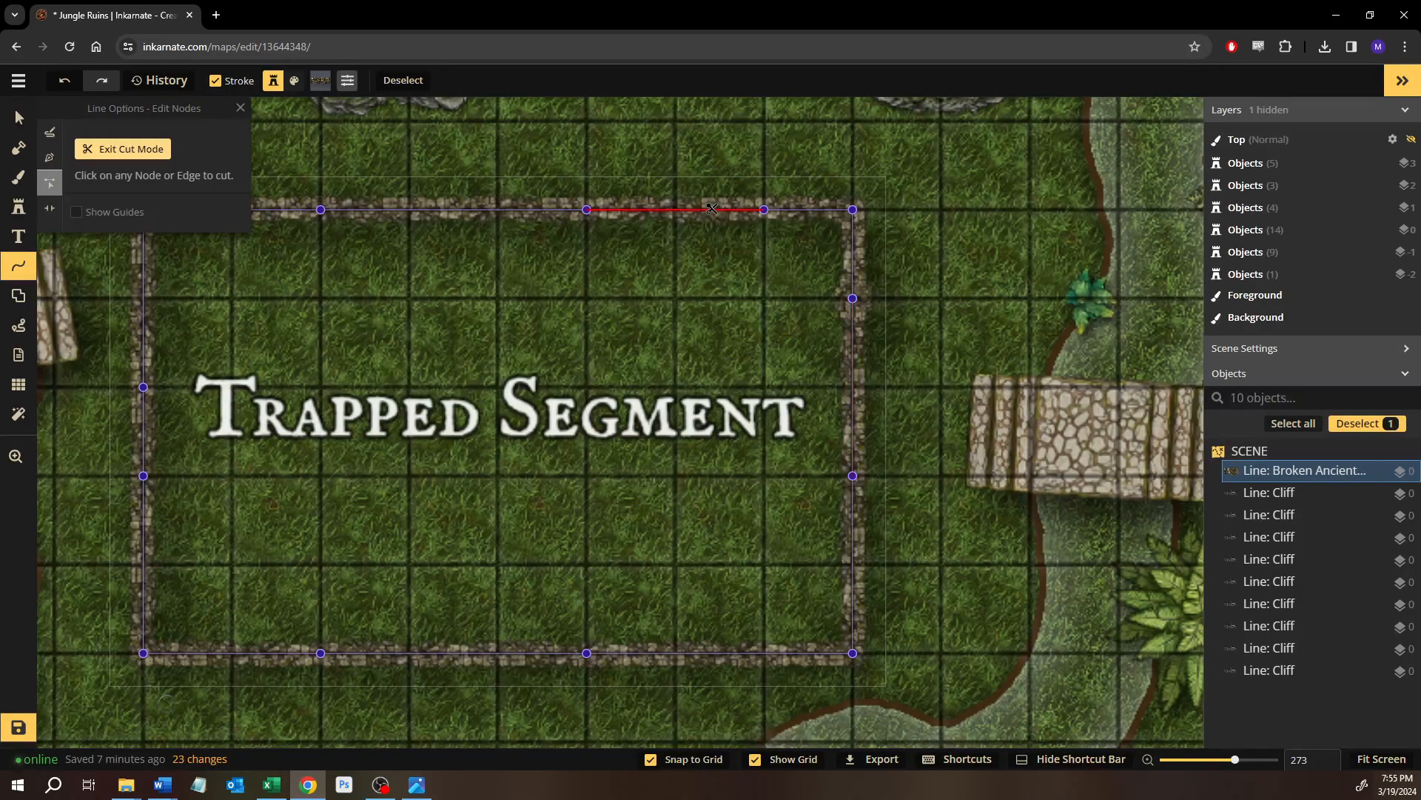
click(740, 210)
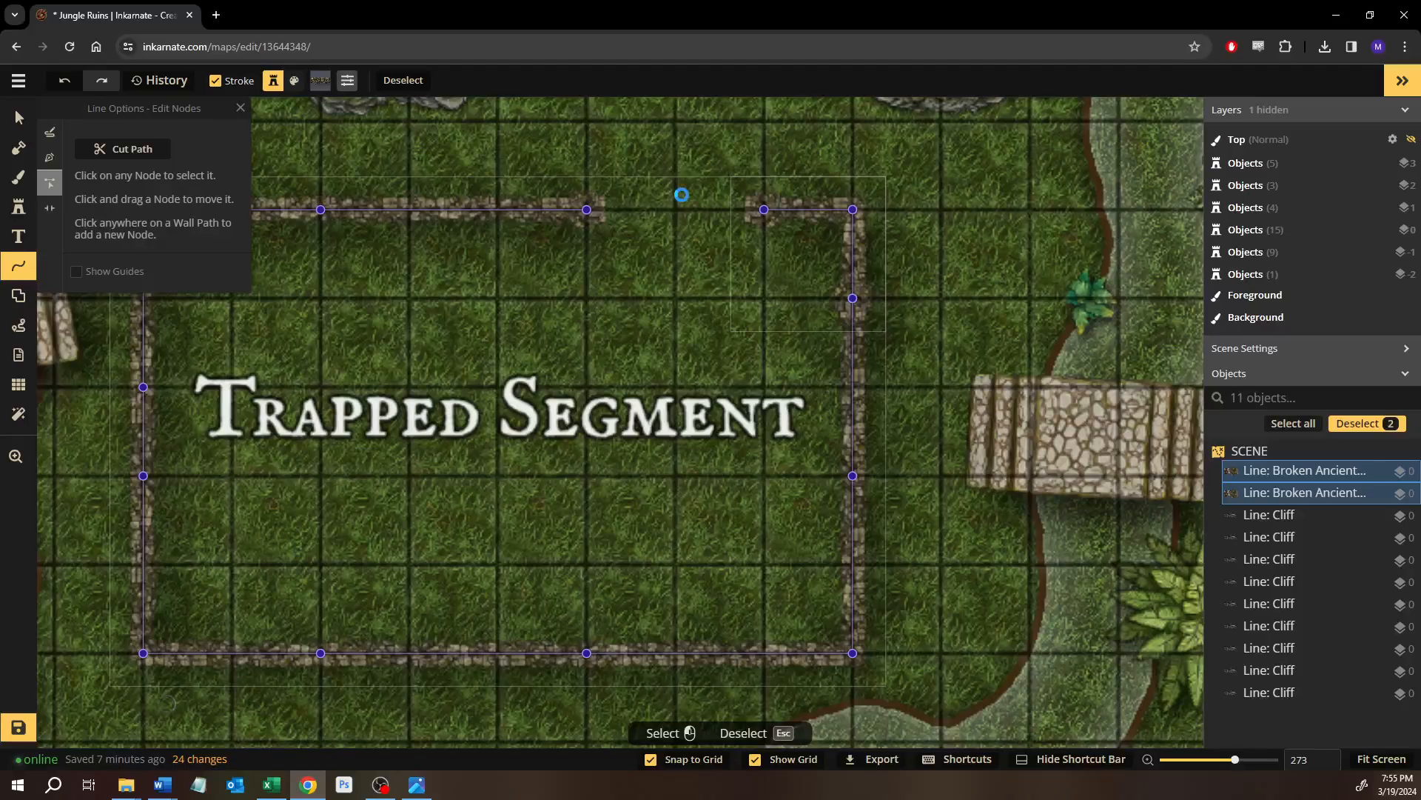
key(ctrl+z)
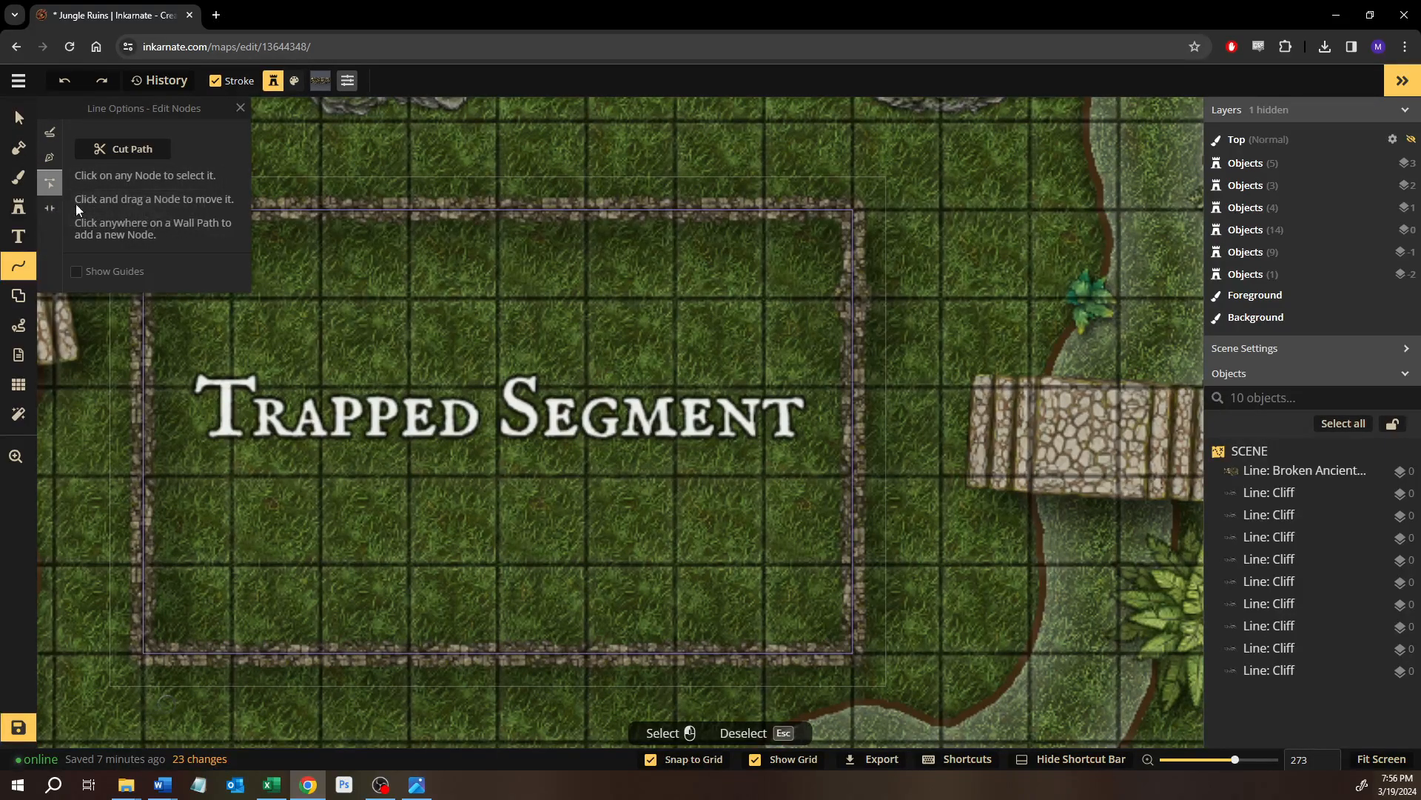
Reselect the wall rectangle, turn off Snap to Grid and undo the node added midway beside the upper-right corner.
click(748, 211)
scroll(849, 215, up, 3)
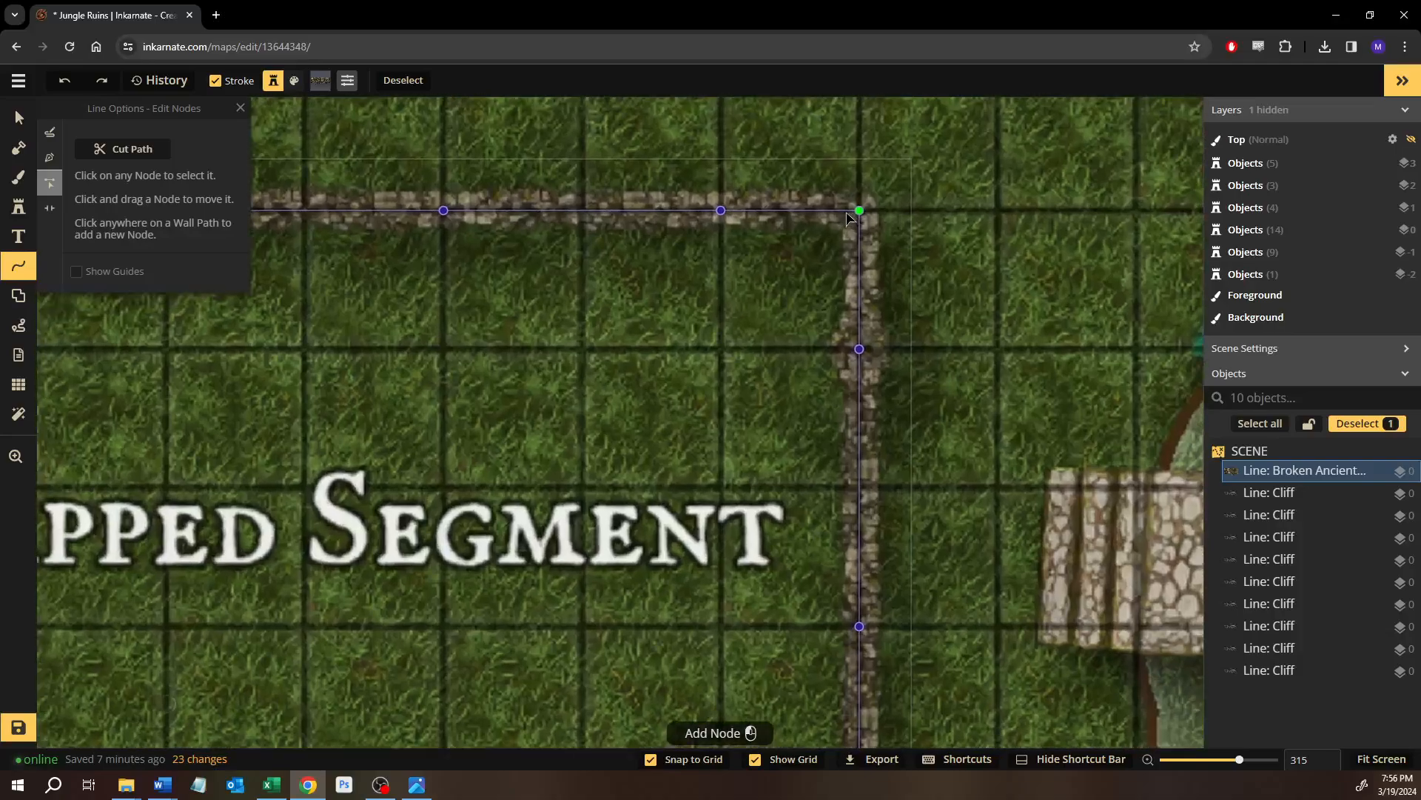
scroll(849, 216, up, 5)
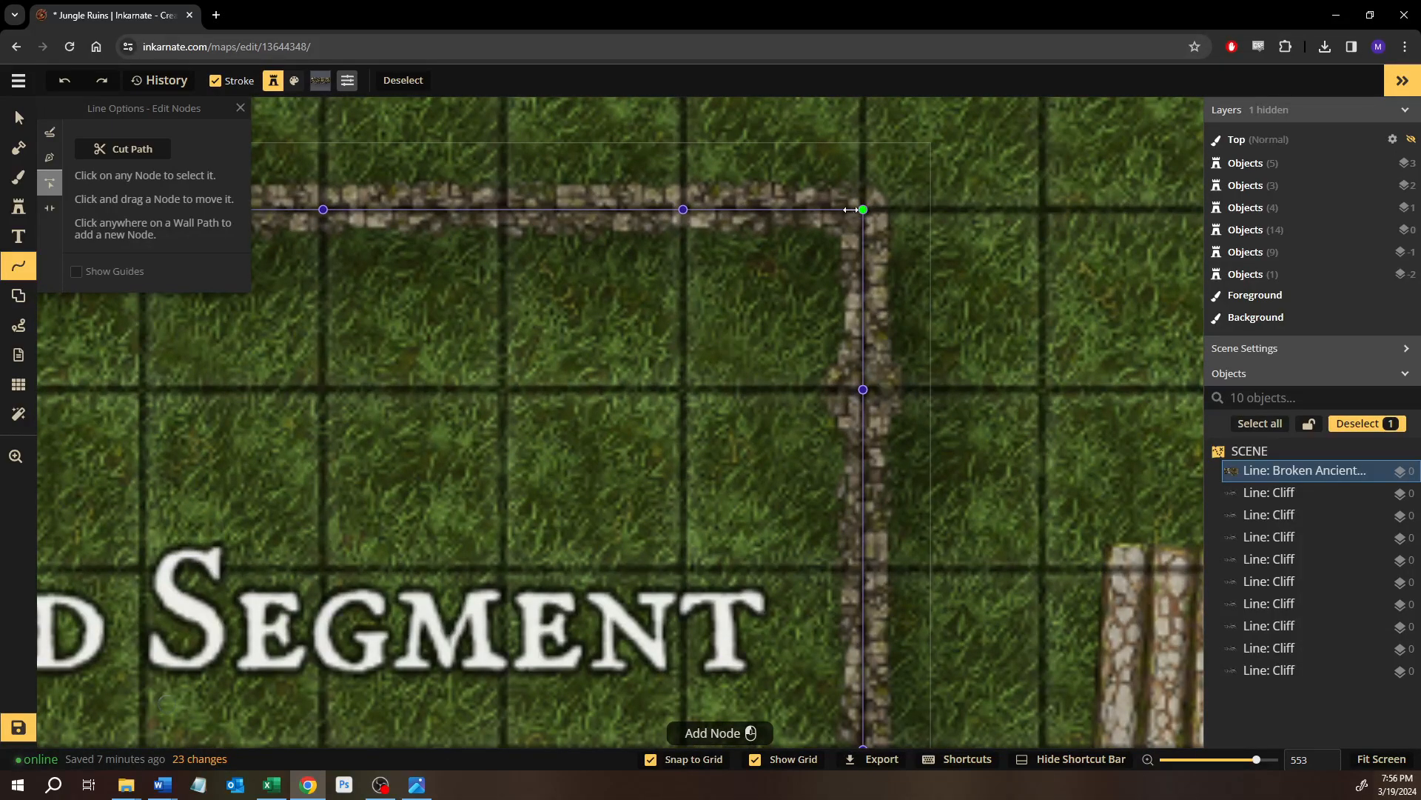
click(851, 210)
key(Escape)
click(773, 209)
click(651, 760)
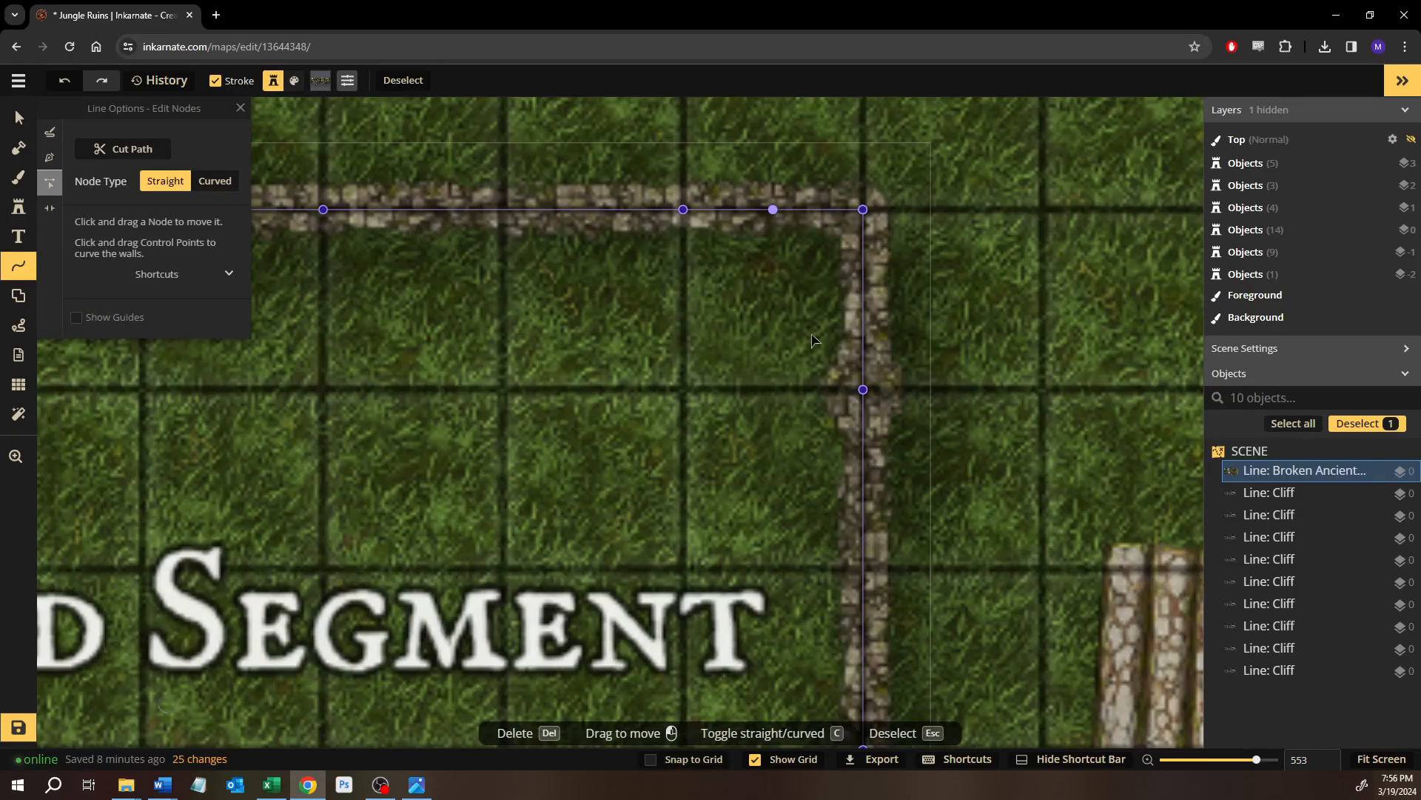
key(ctrl+z)
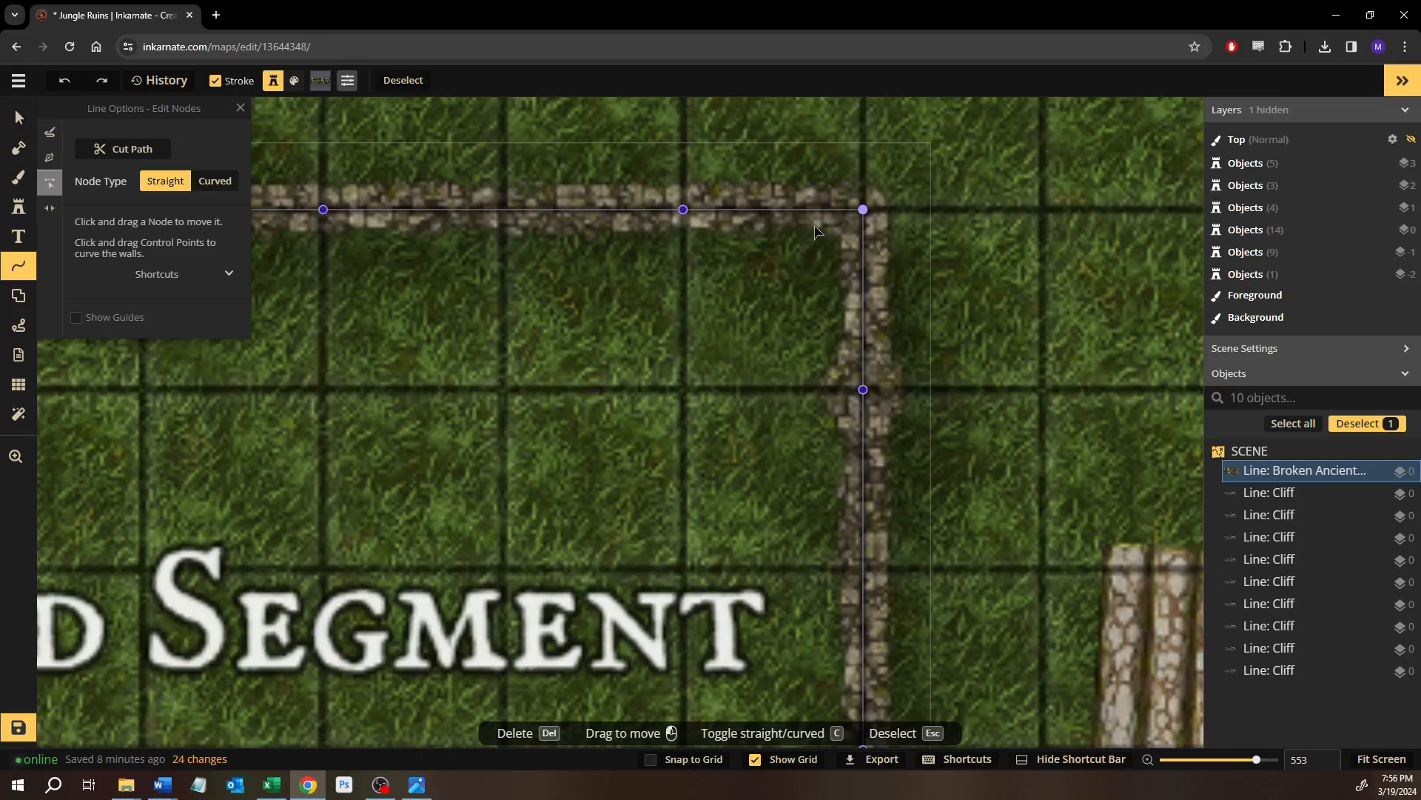
key(Escape)
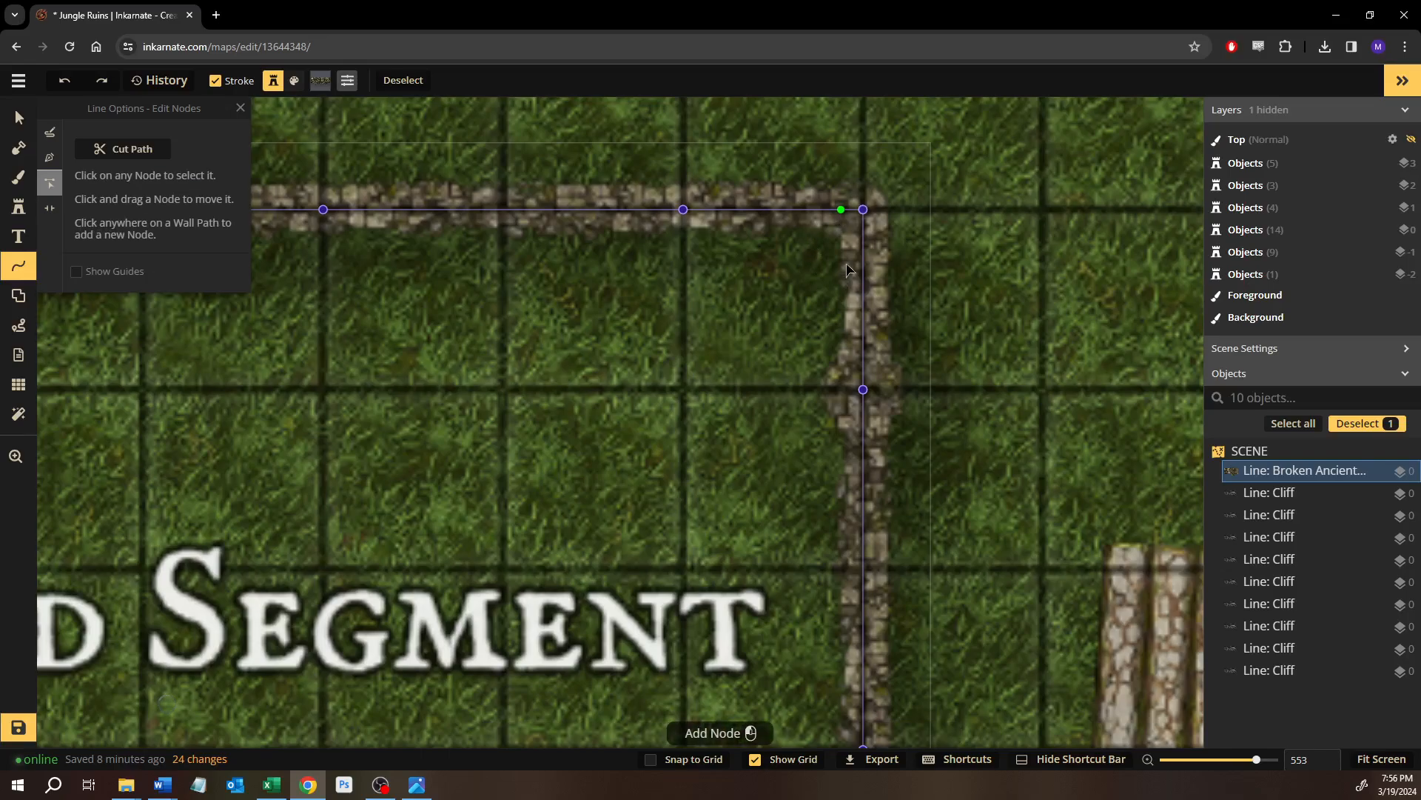
Add a node on the upper wall close to its right corner and one on the right wall just below its first node.
click(834, 210)
scroll(911, 319, down, 5)
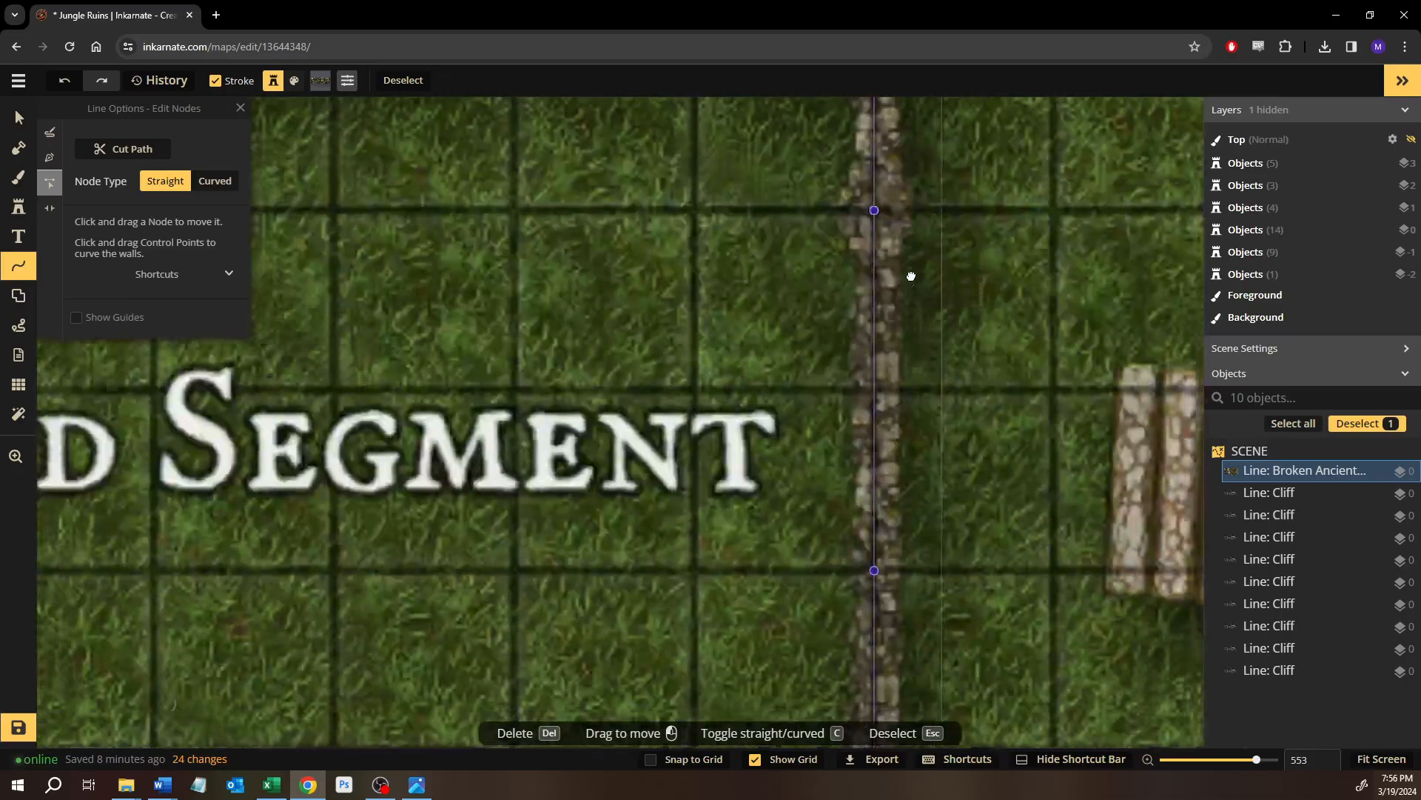
key(Escape)
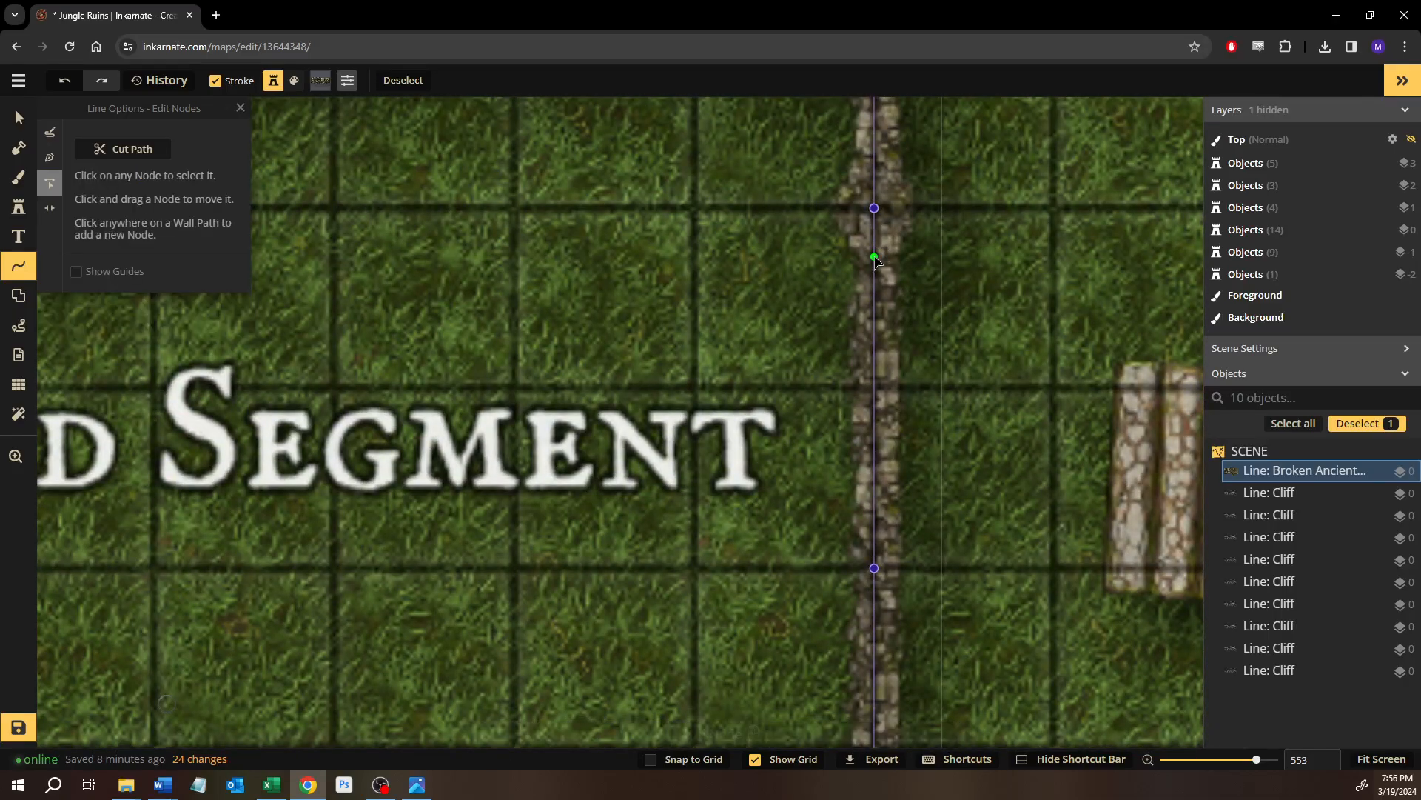
click(874, 256)
Add three nodes along the lower wall: near the right corner, just right of the right inner node, and right of the left inner node.
scroll(950, 482, down, 4)
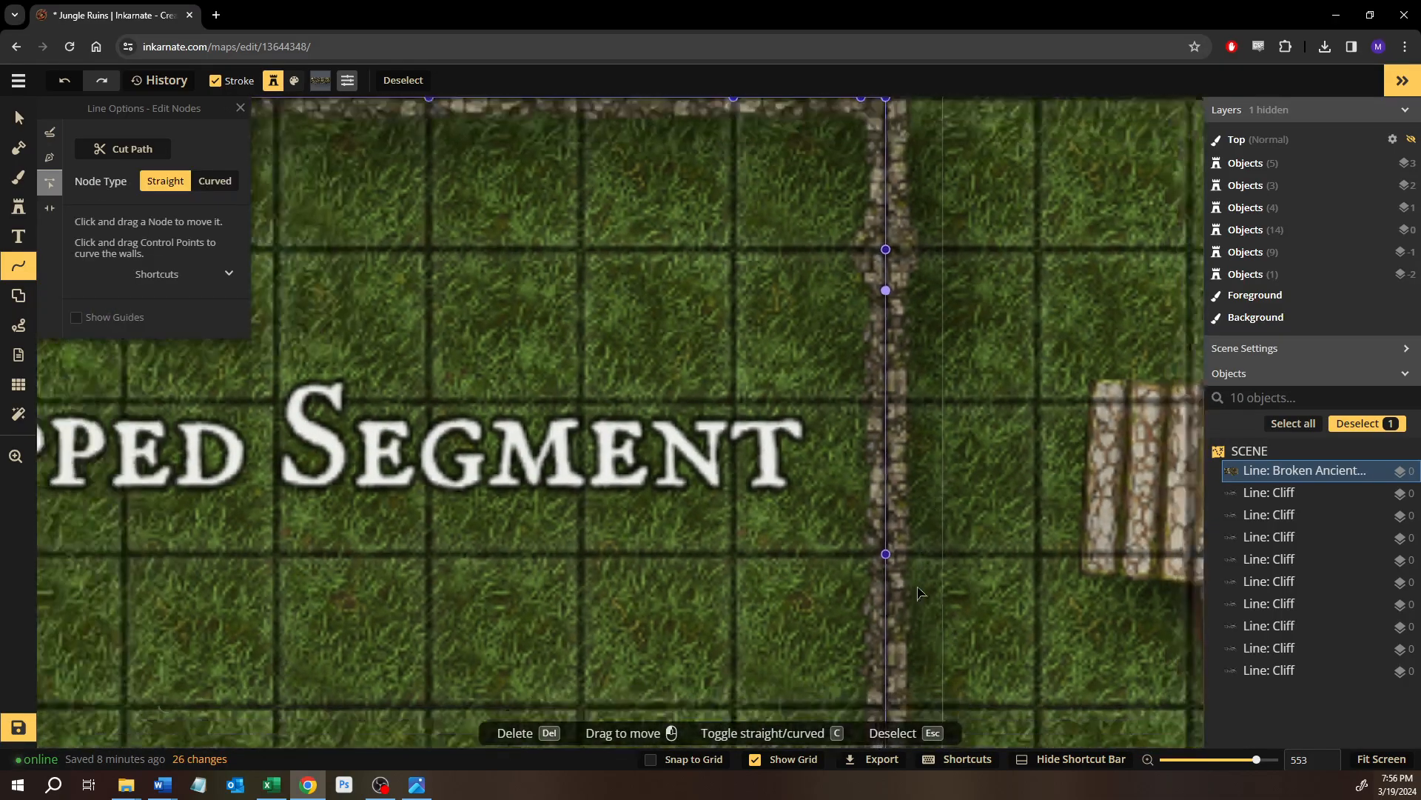
scroll(958, 447, up, 2)
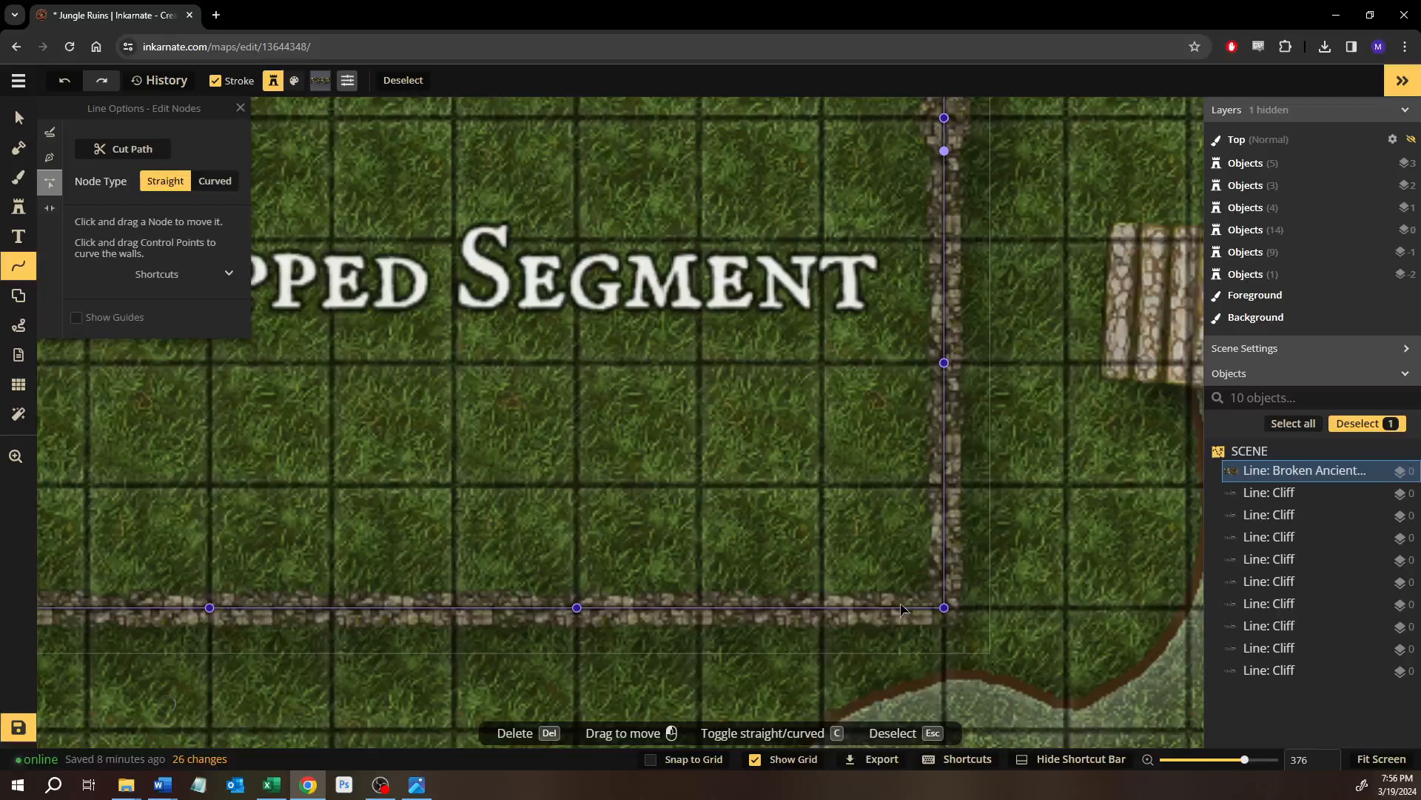
key(Escape)
click(905, 607)
key(Escape)
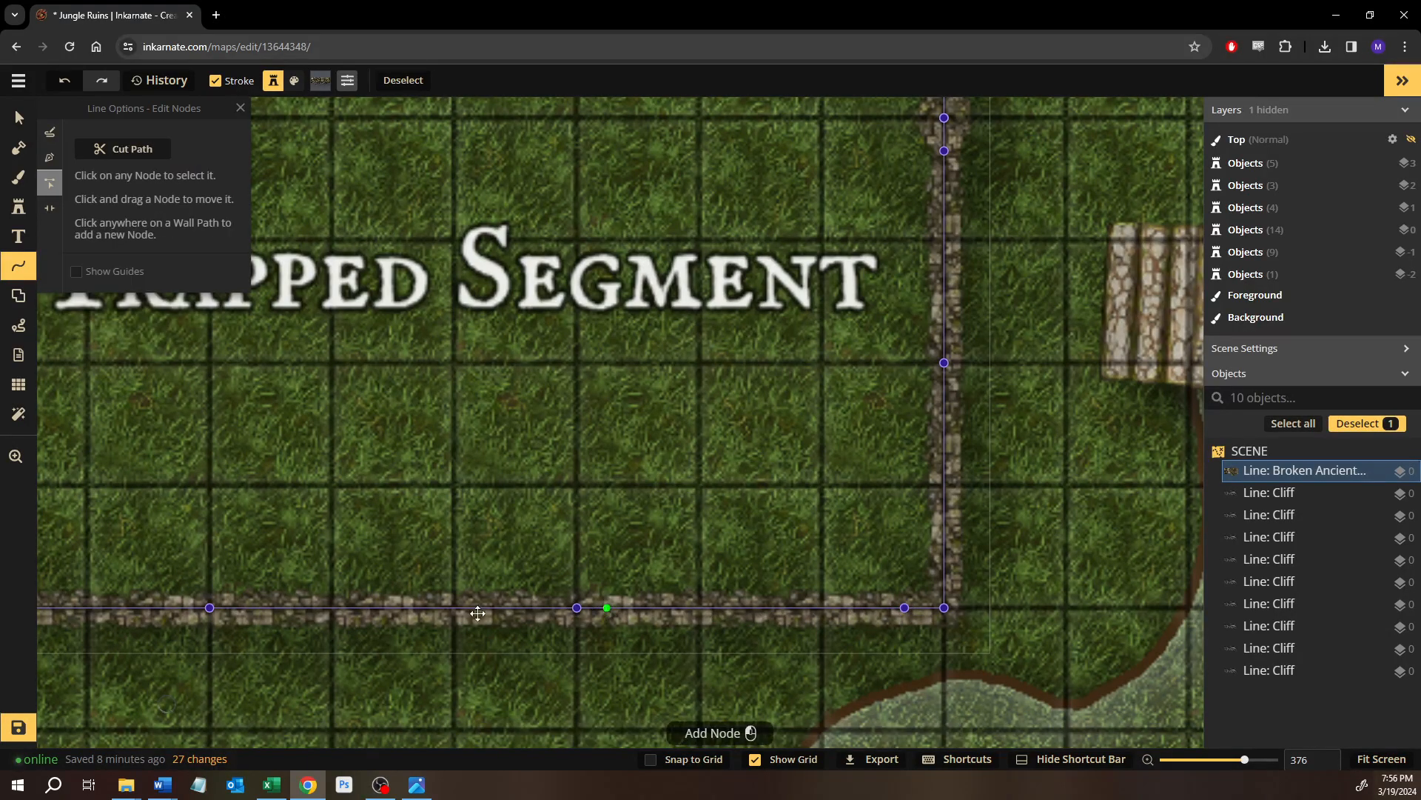
click(606, 608)
scroll(794, 553, left, 5)
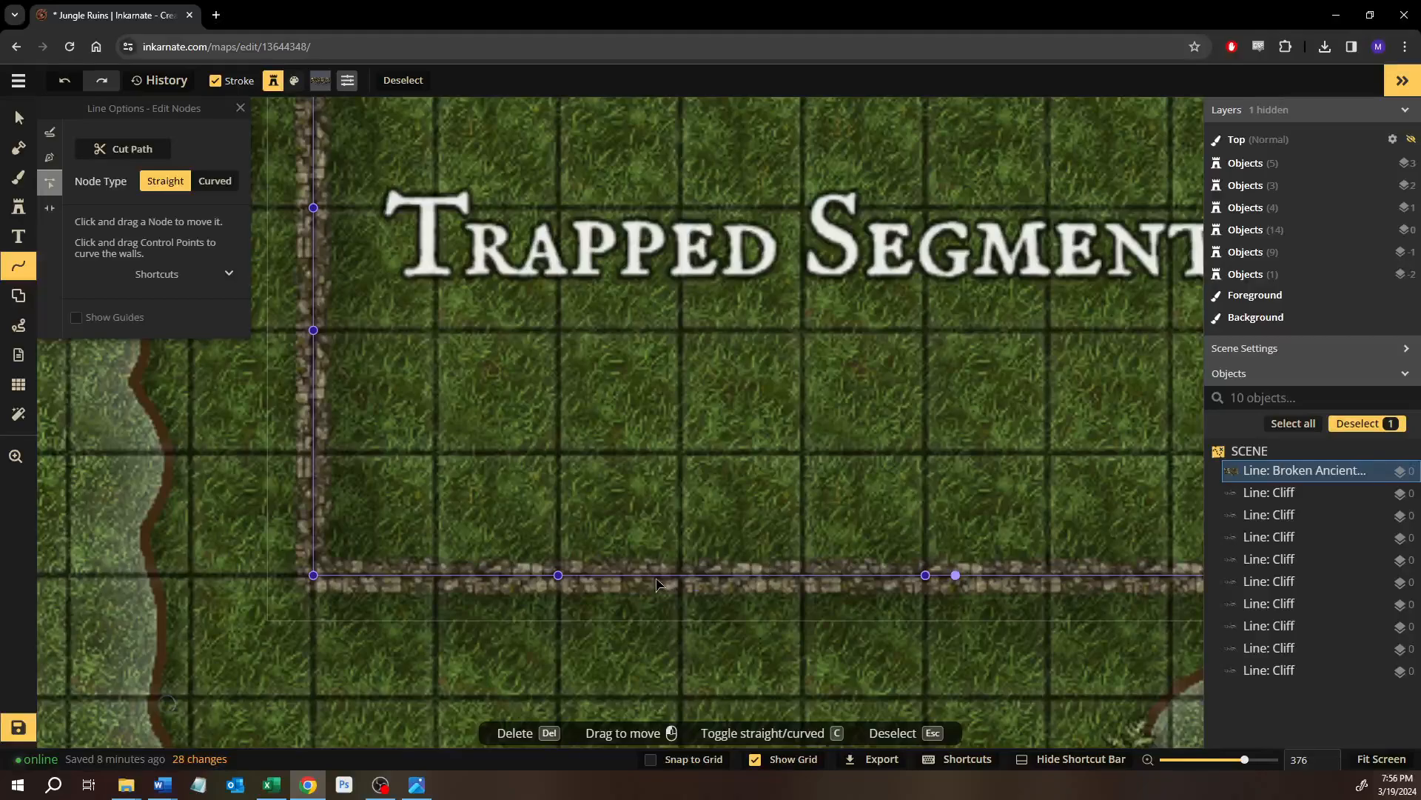
key(Escape)
click(657, 575)
Add two nodes to the left wall, below its lower node and near the upper corner, and one to the upper wall beside its left inner node.
scroll(585, 399, up, 2)
scroll(585, 398, left, 2)
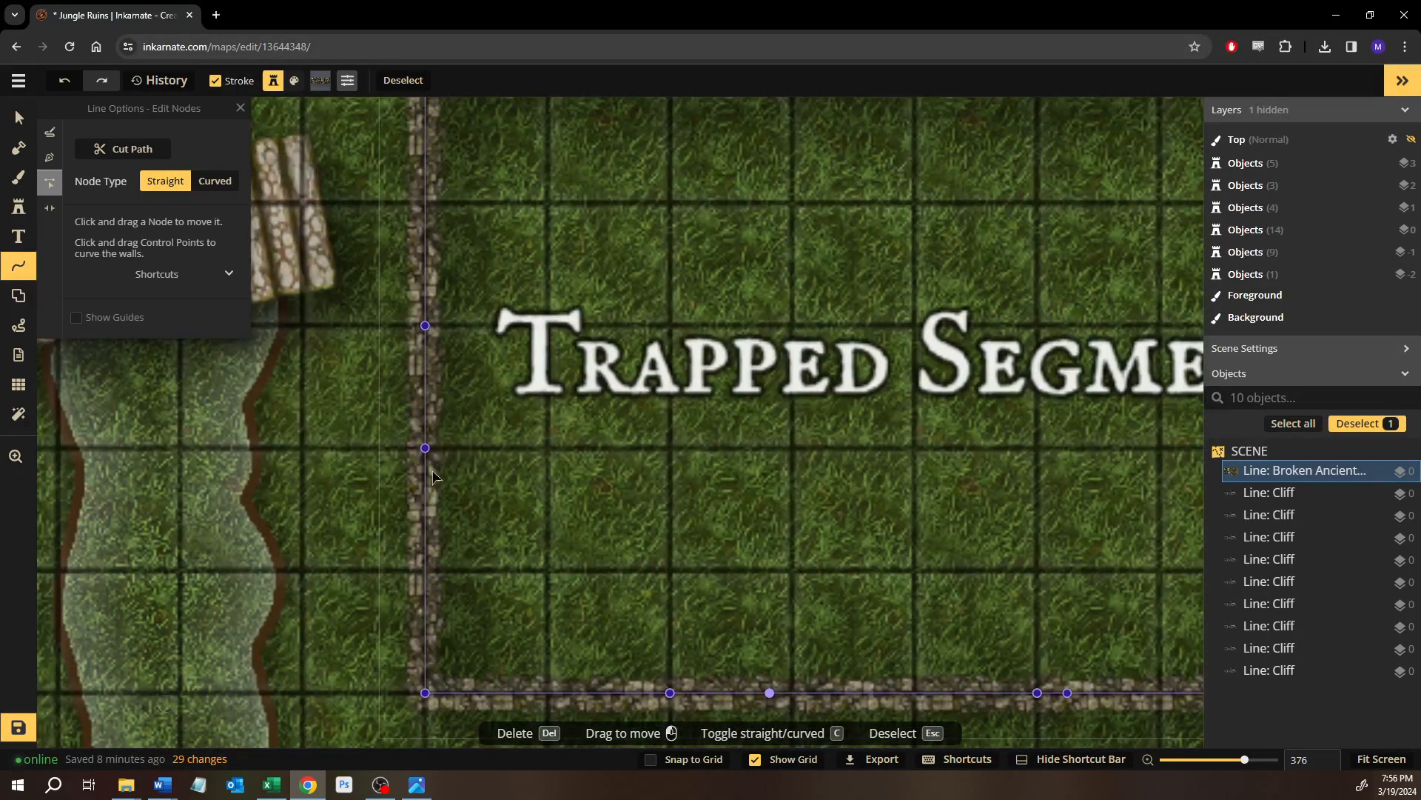
key(Escape)
click(426, 480)
scroll(485, 444, up, 4)
click(427, 333)
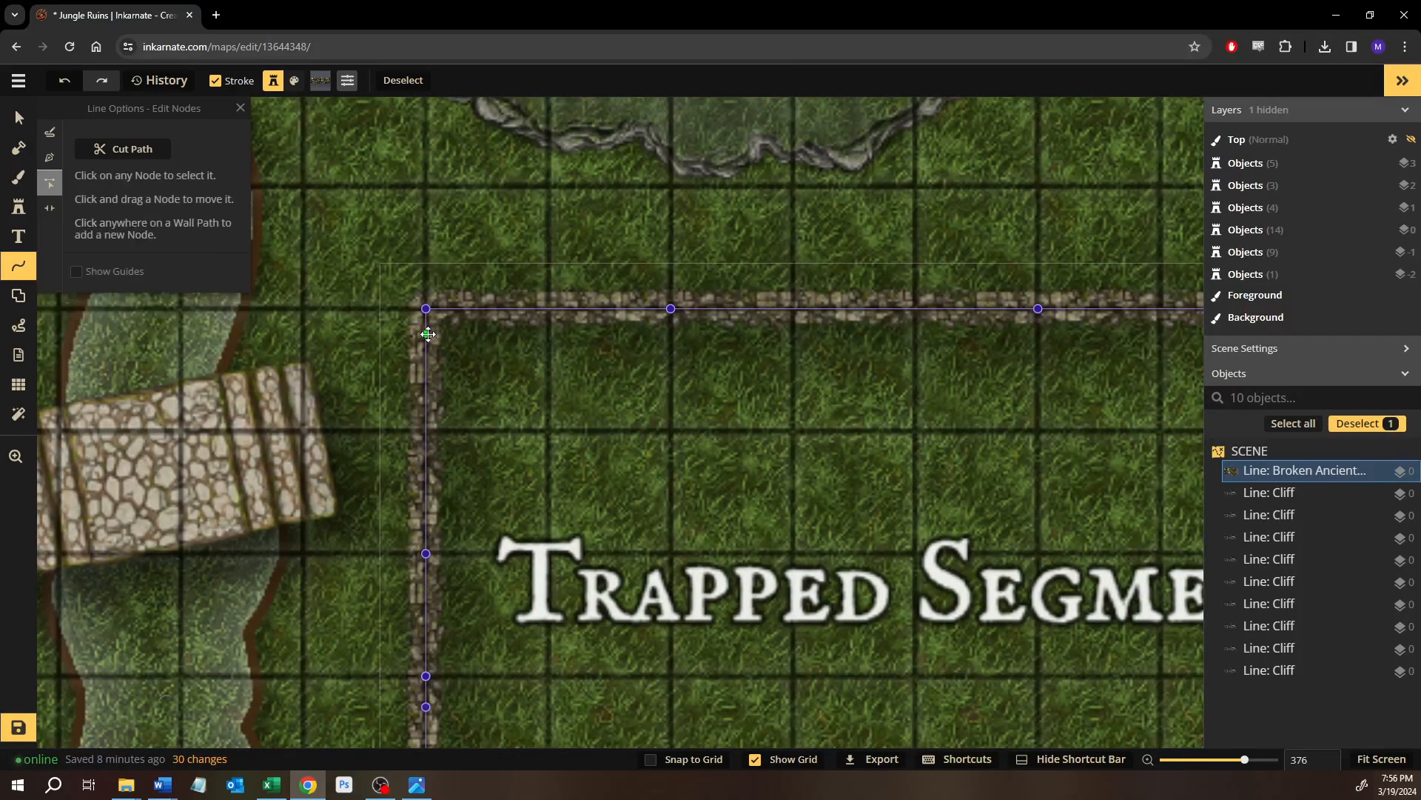
click(671, 308)
click(703, 309)
key(Escape)
Try to cut the wall path just below its upper-left corner and between the two close left nodes on the upper wall.
scroll(740, 409, down, 4)
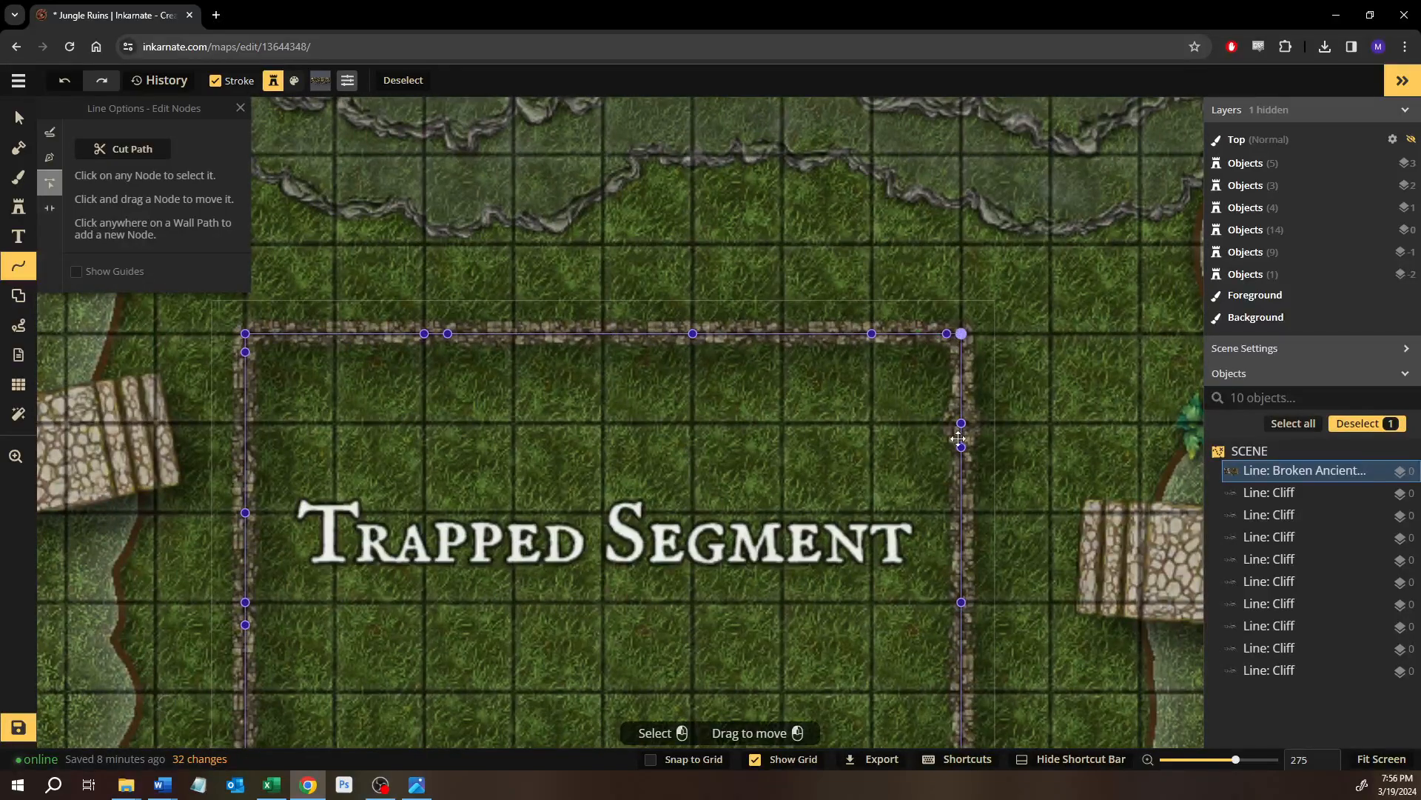
click(109, 149)
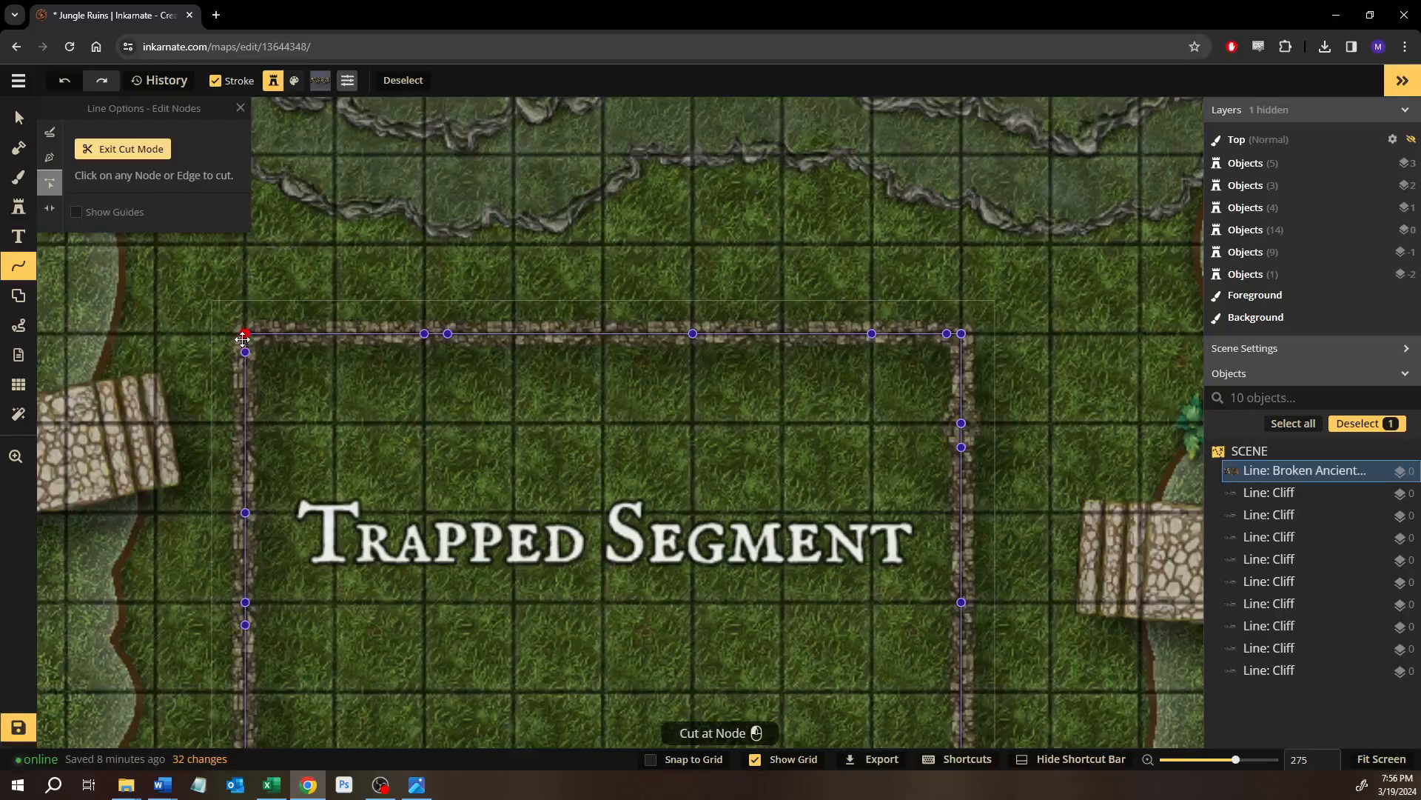
click(243, 336)
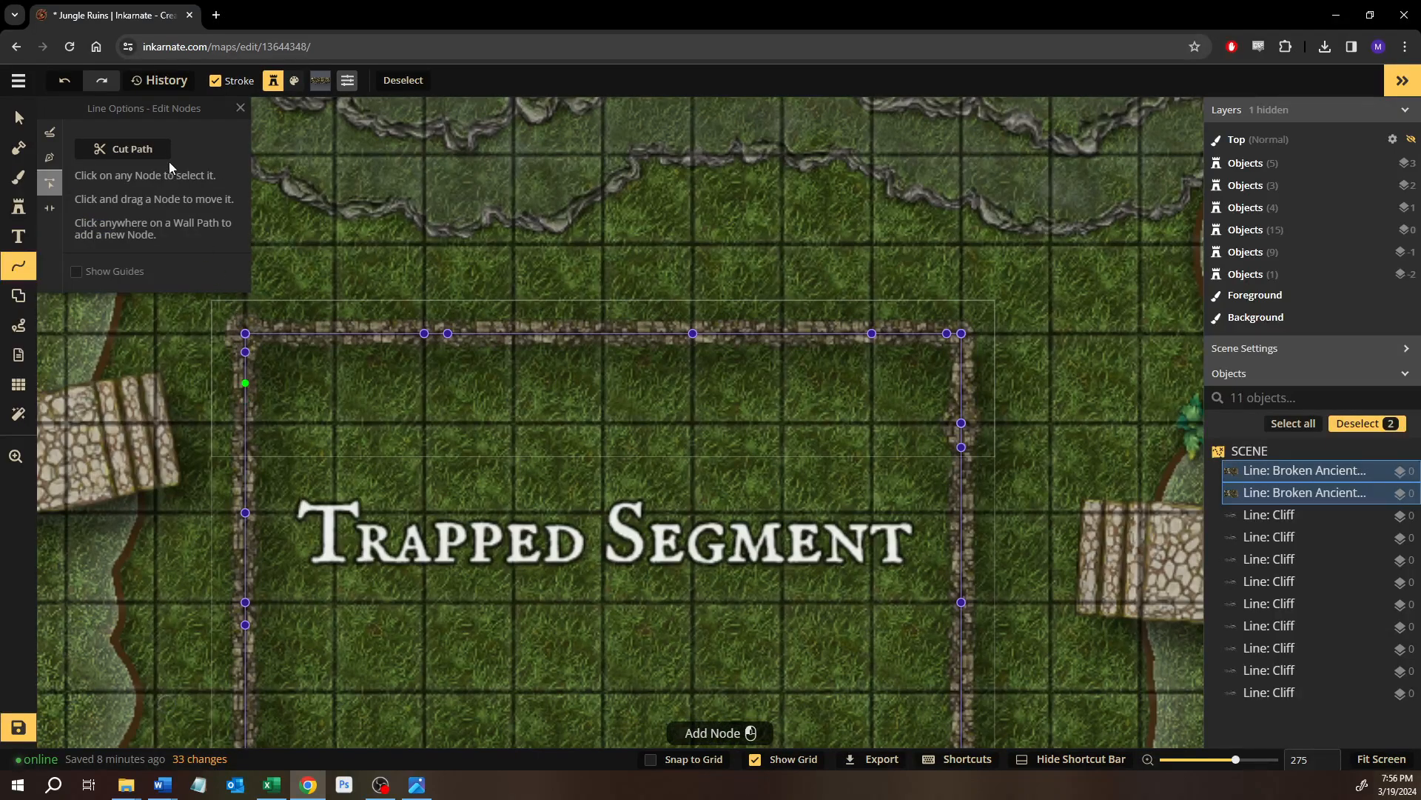
click(118, 149)
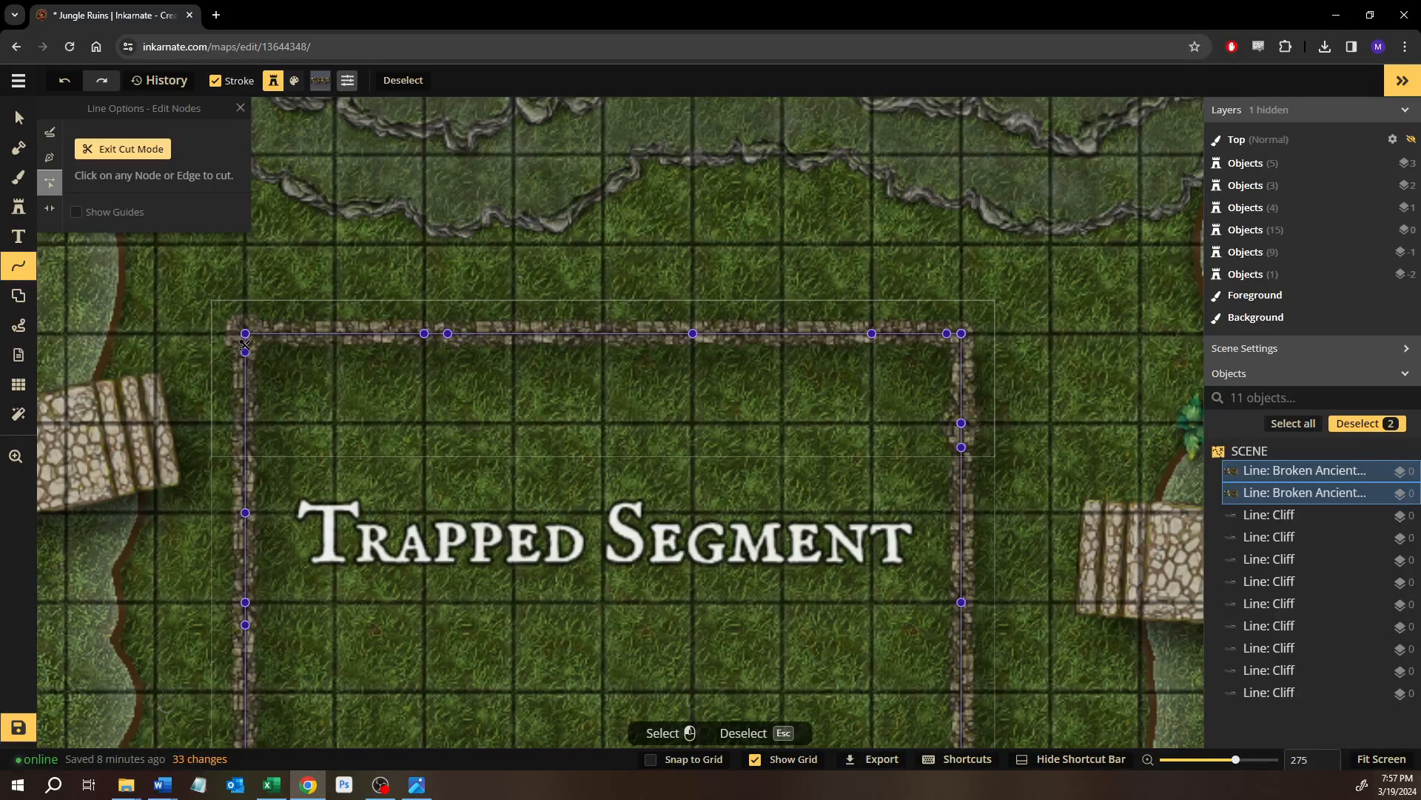
click(244, 348)
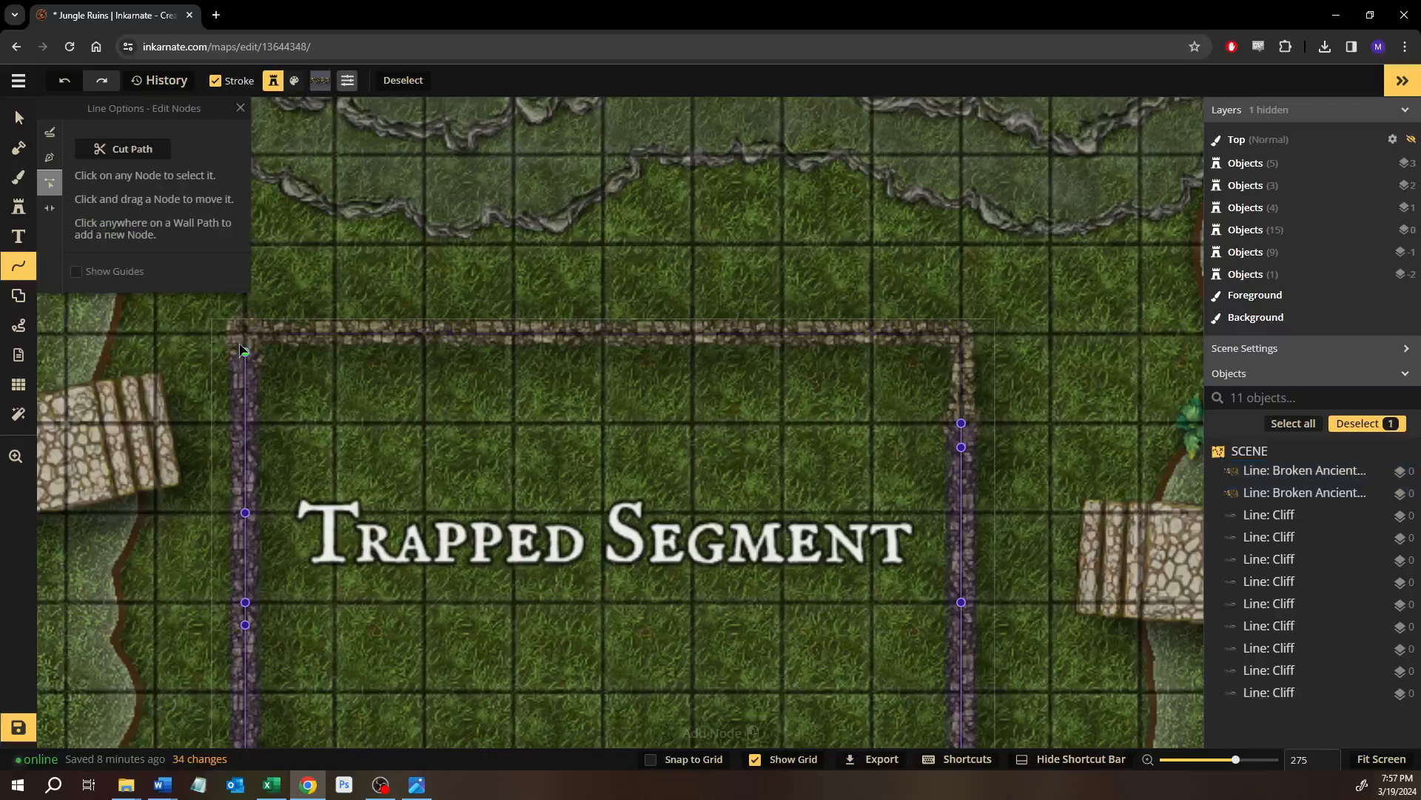
click(133, 151)
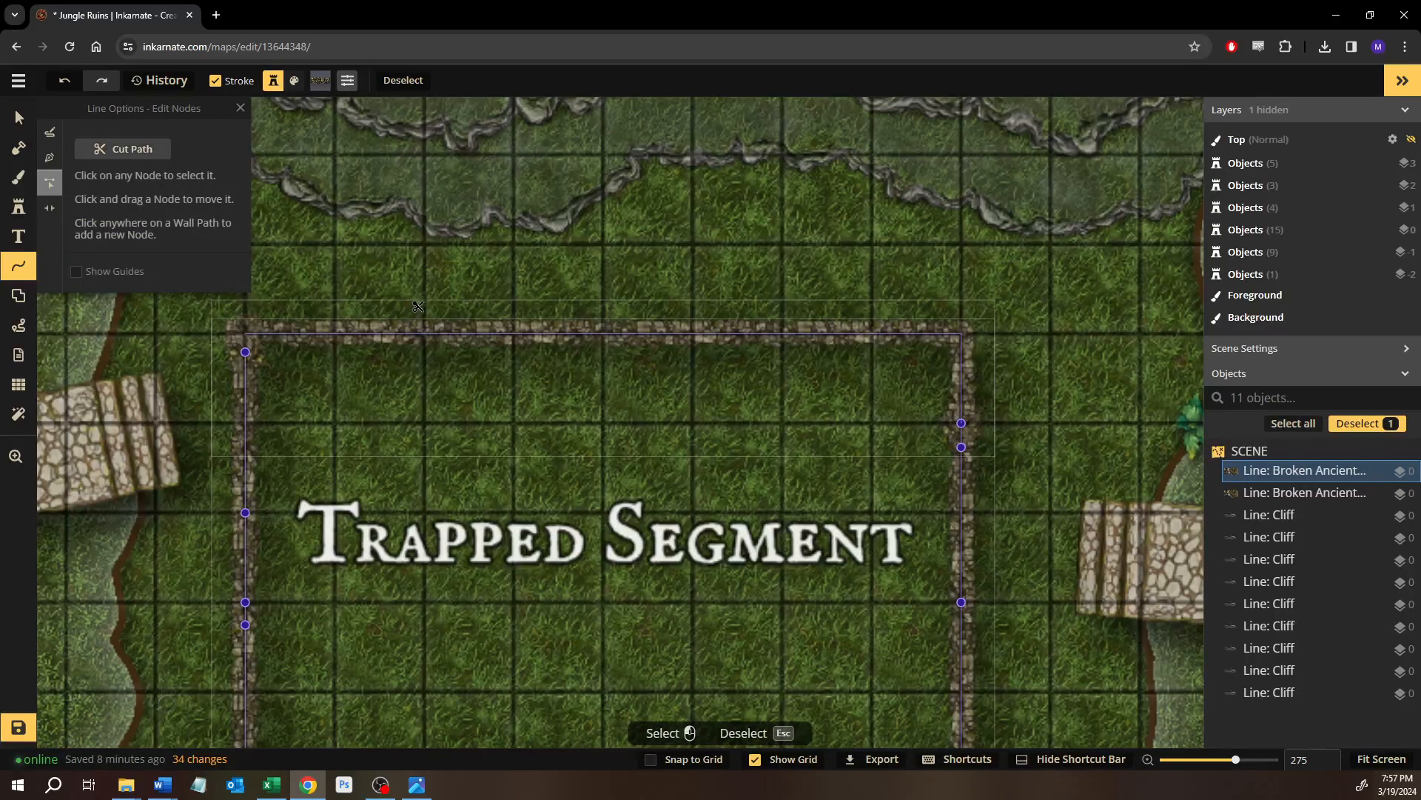
click(446, 335)
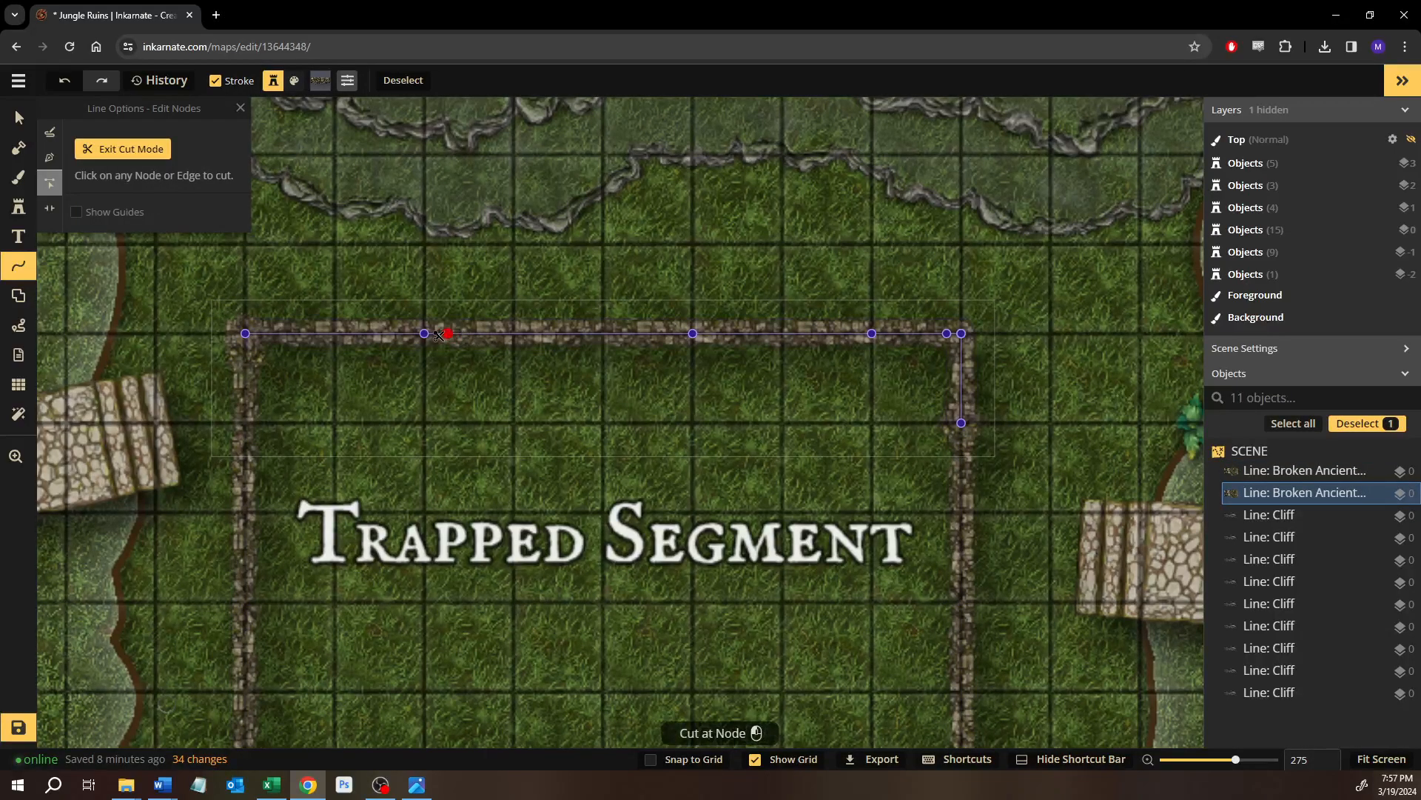
click(433, 334)
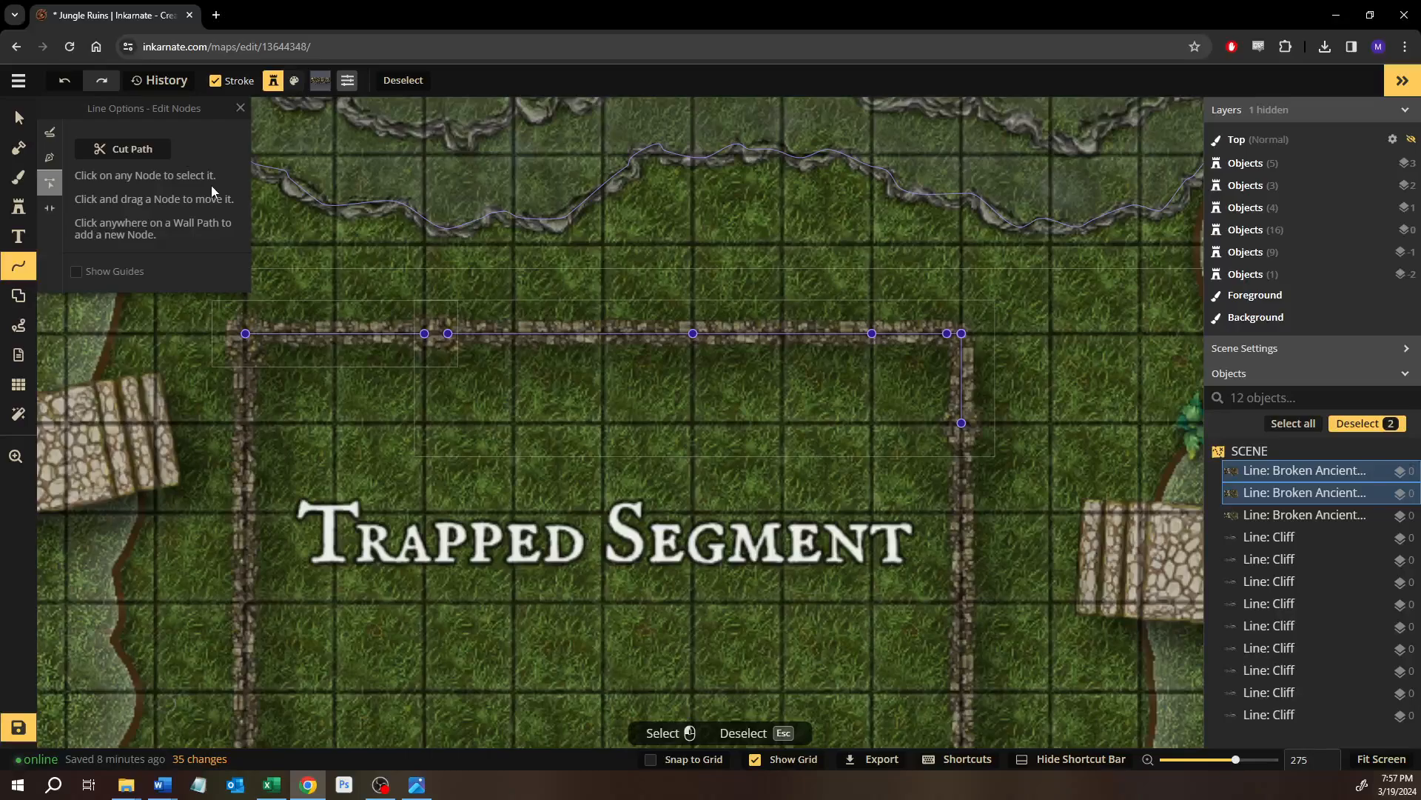
Undo all the cuts made in the wall path.
key(ctrl+z)
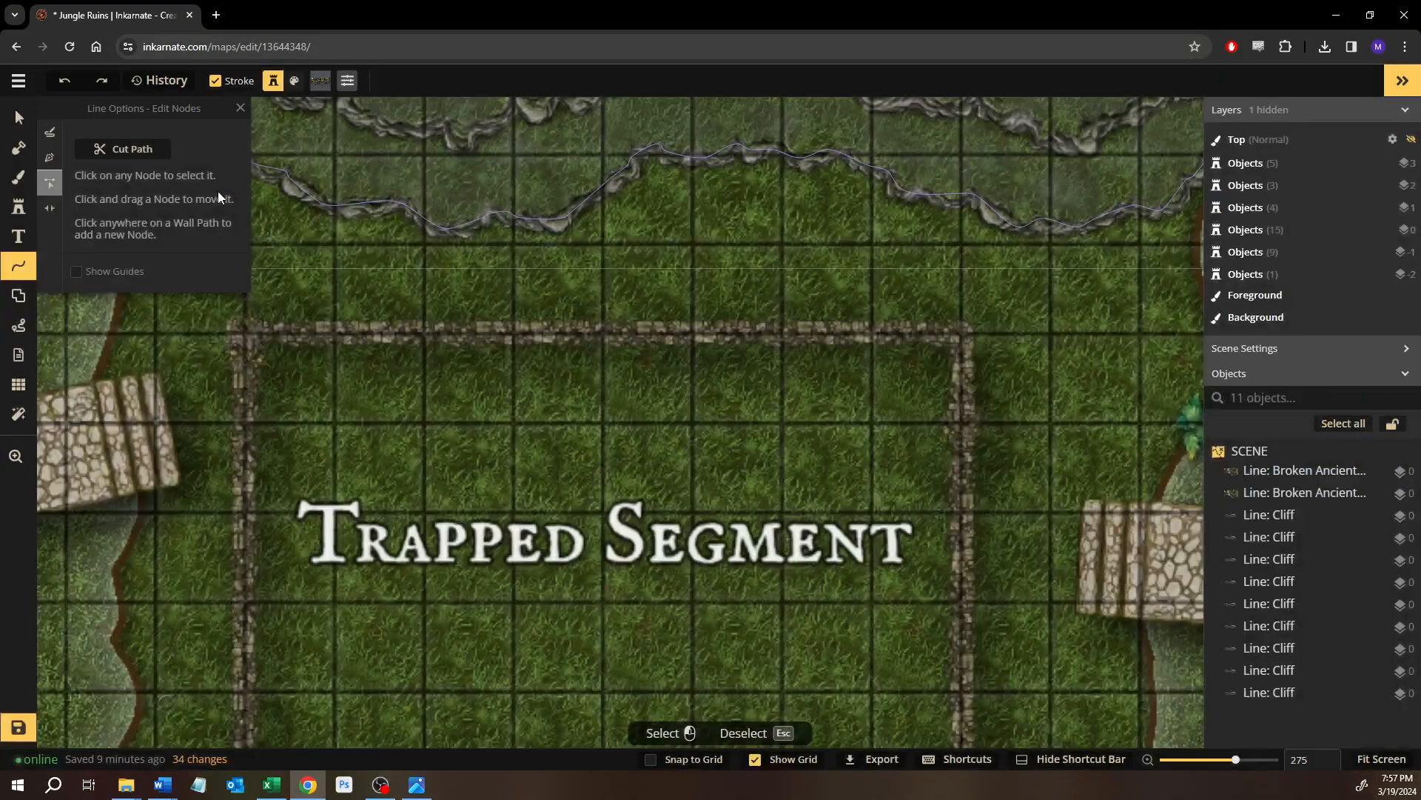
key(ctrl+z)
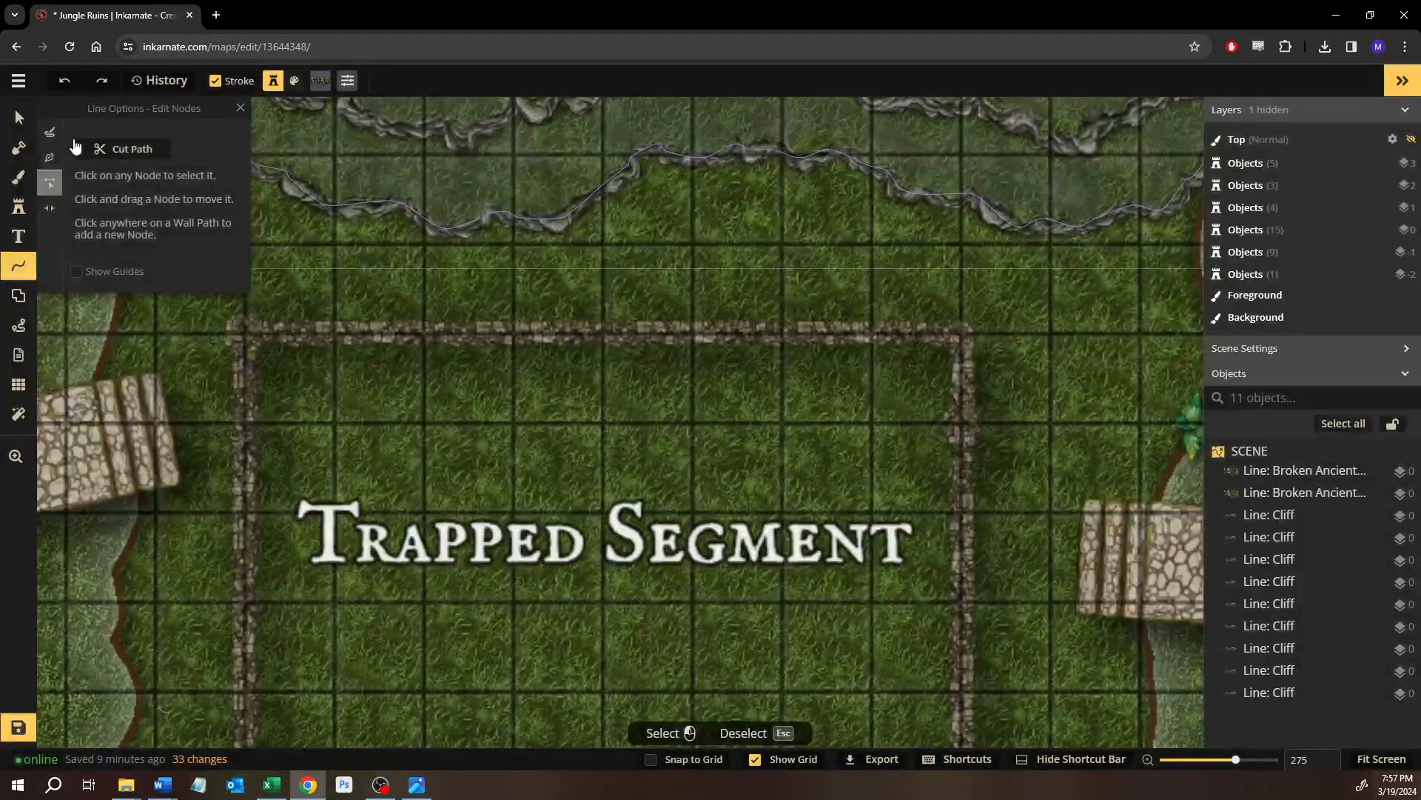
click(20, 119)
click(366, 326)
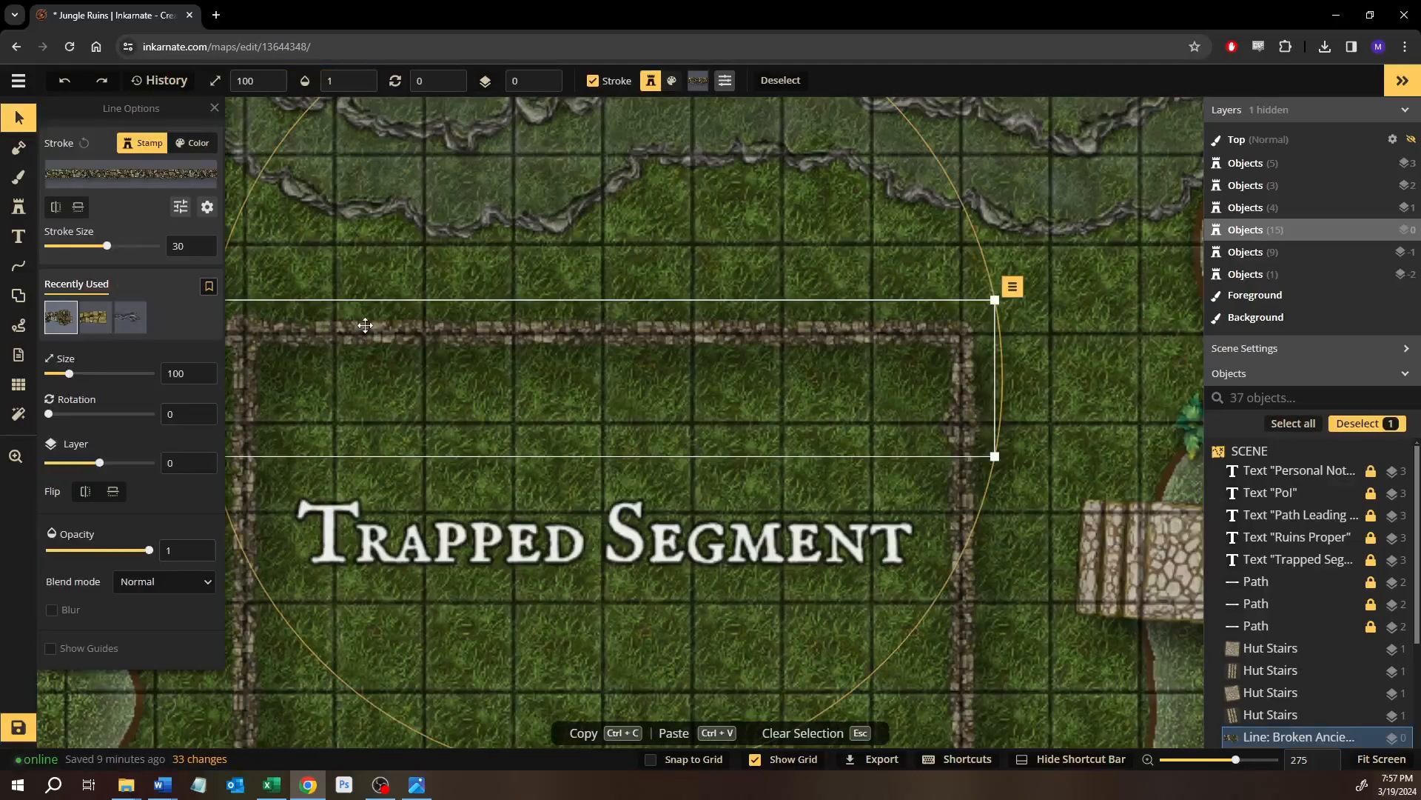
key(ctrl+z)
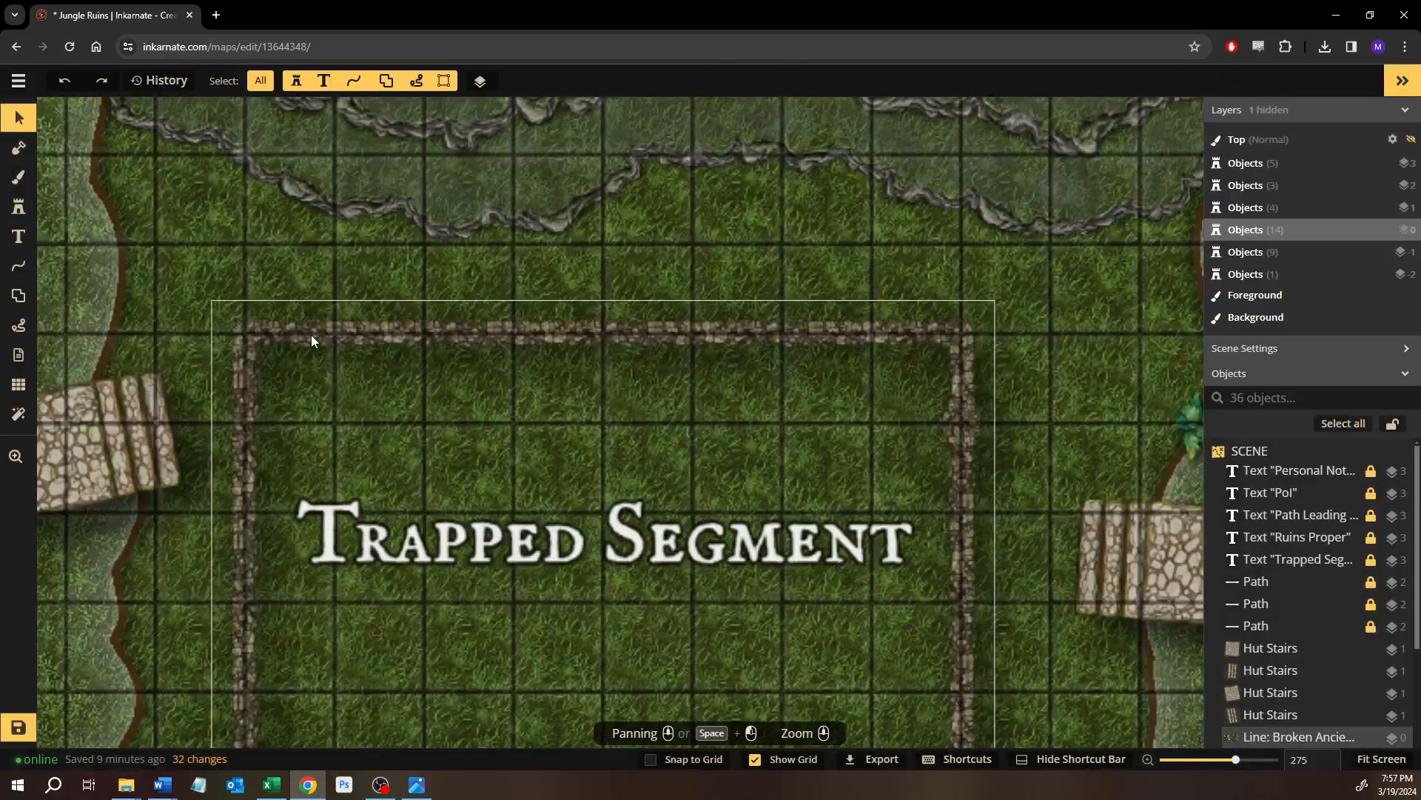
Select the broken ancient wall and disable Caps in its stroke options.
click(312, 340)
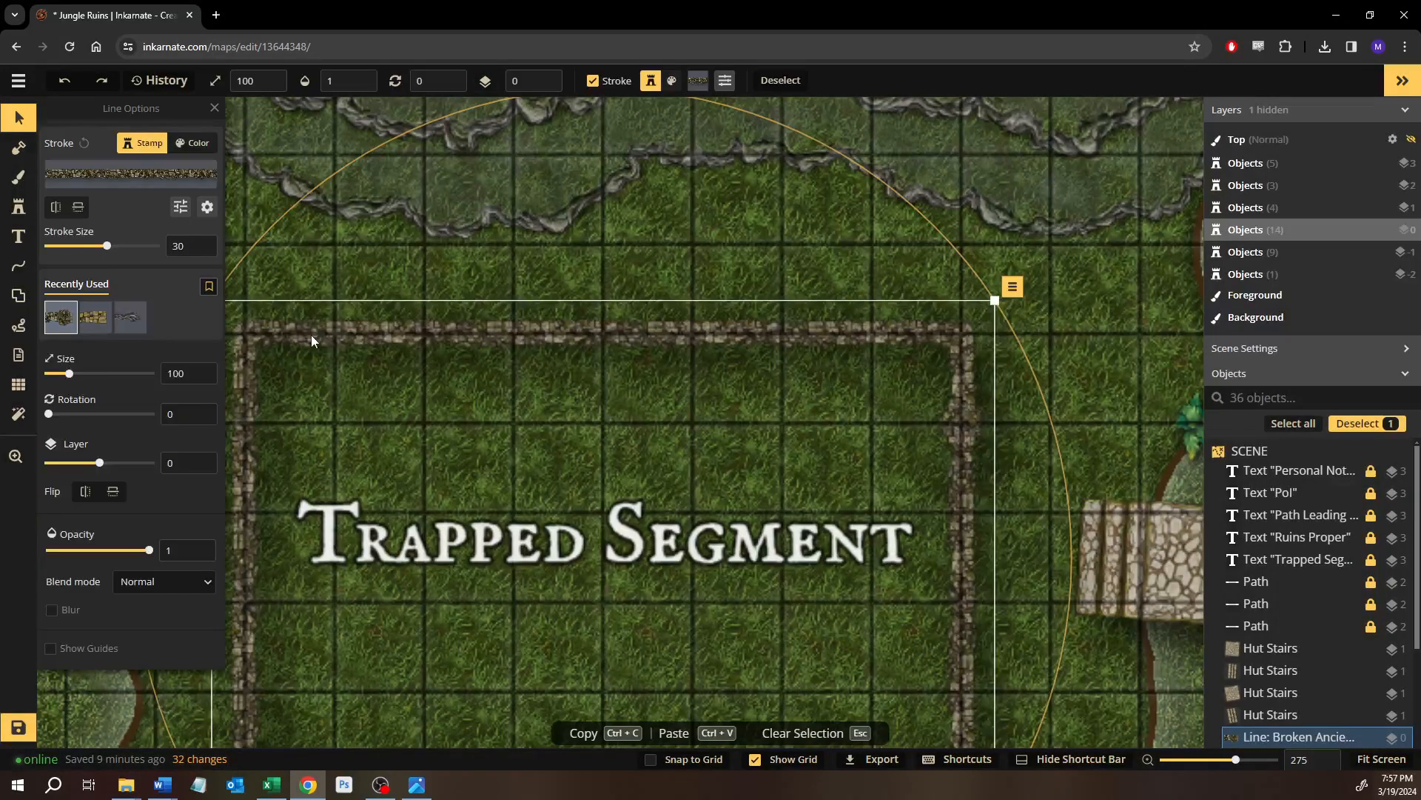
right_click(311, 341)
click(205, 210)
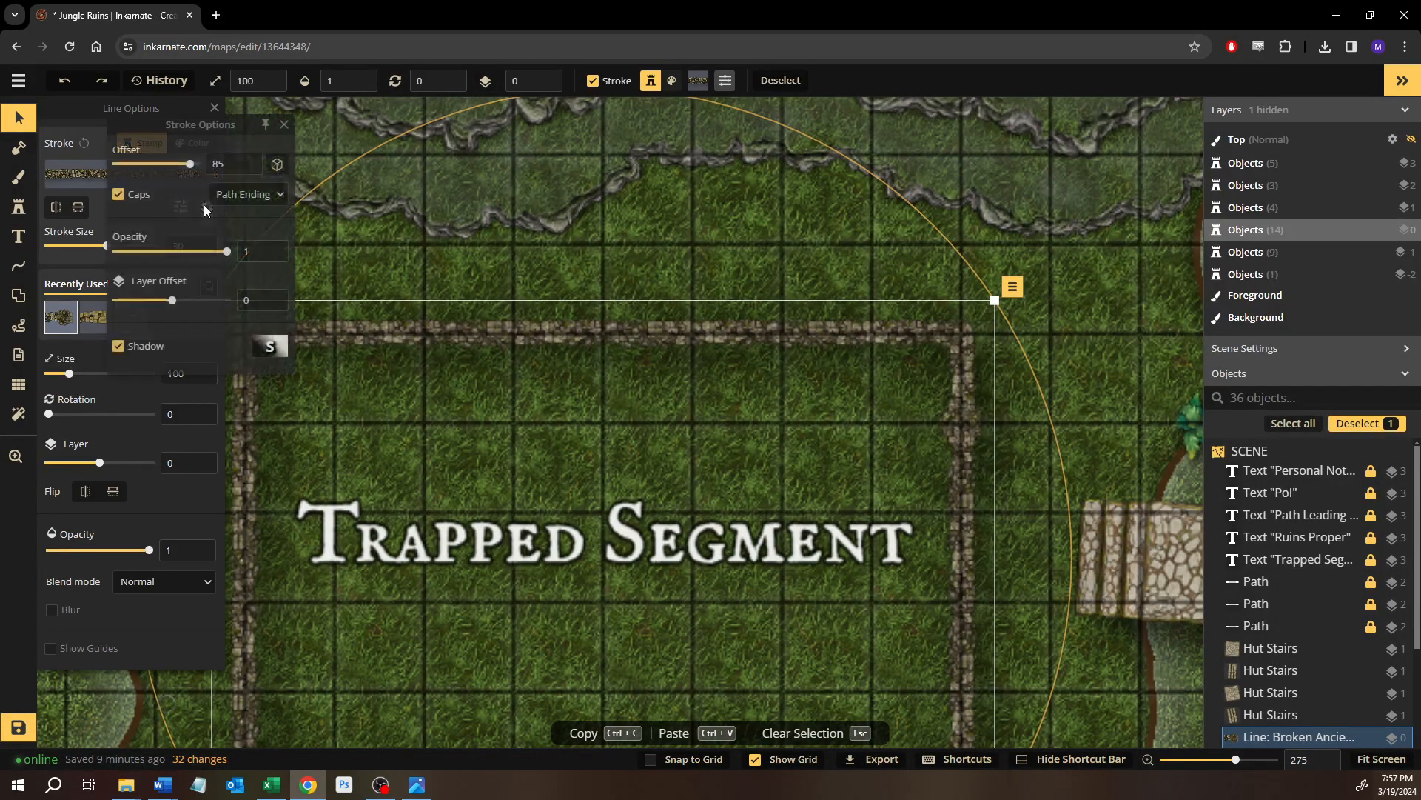
click(138, 197)
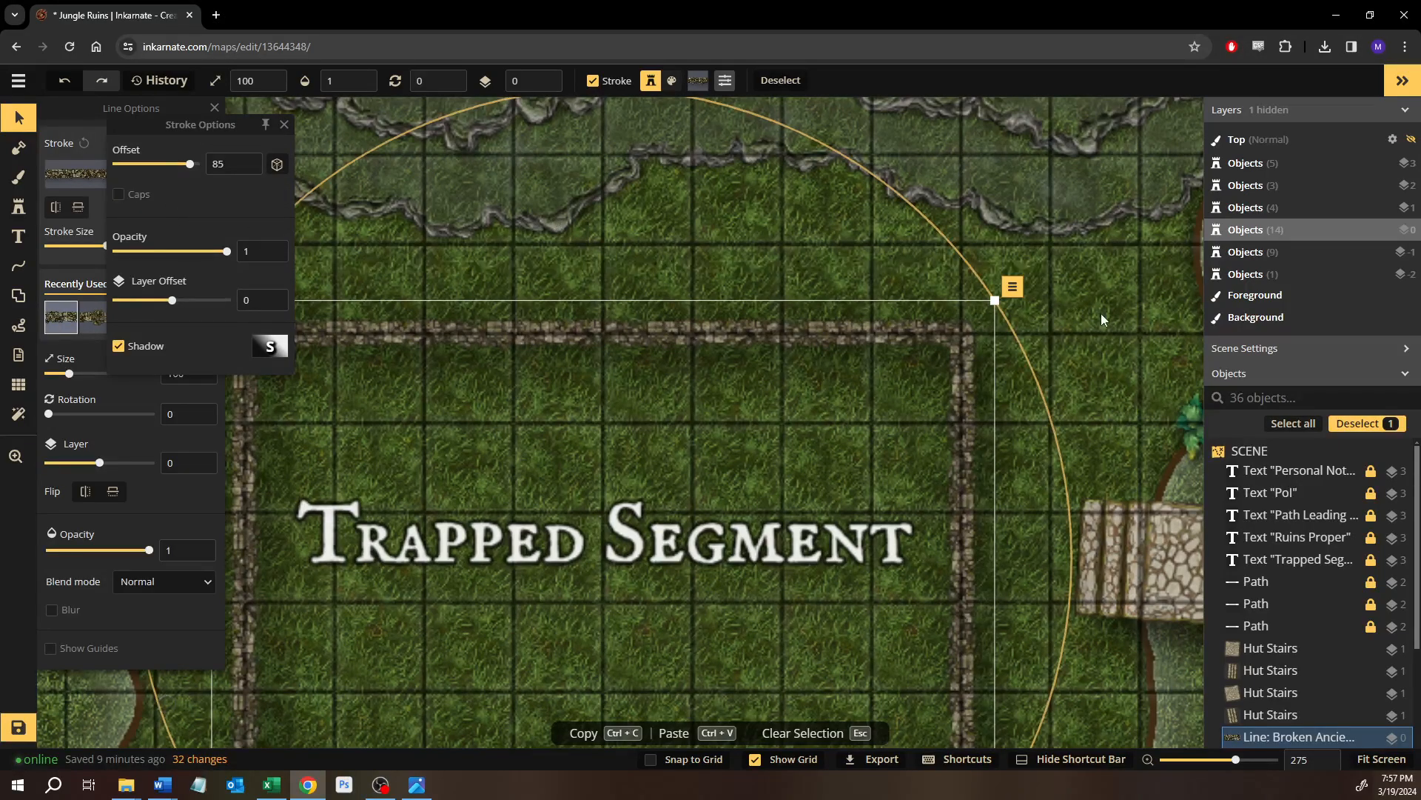
click(270, 383)
click(270, 383)
click(270, 384)
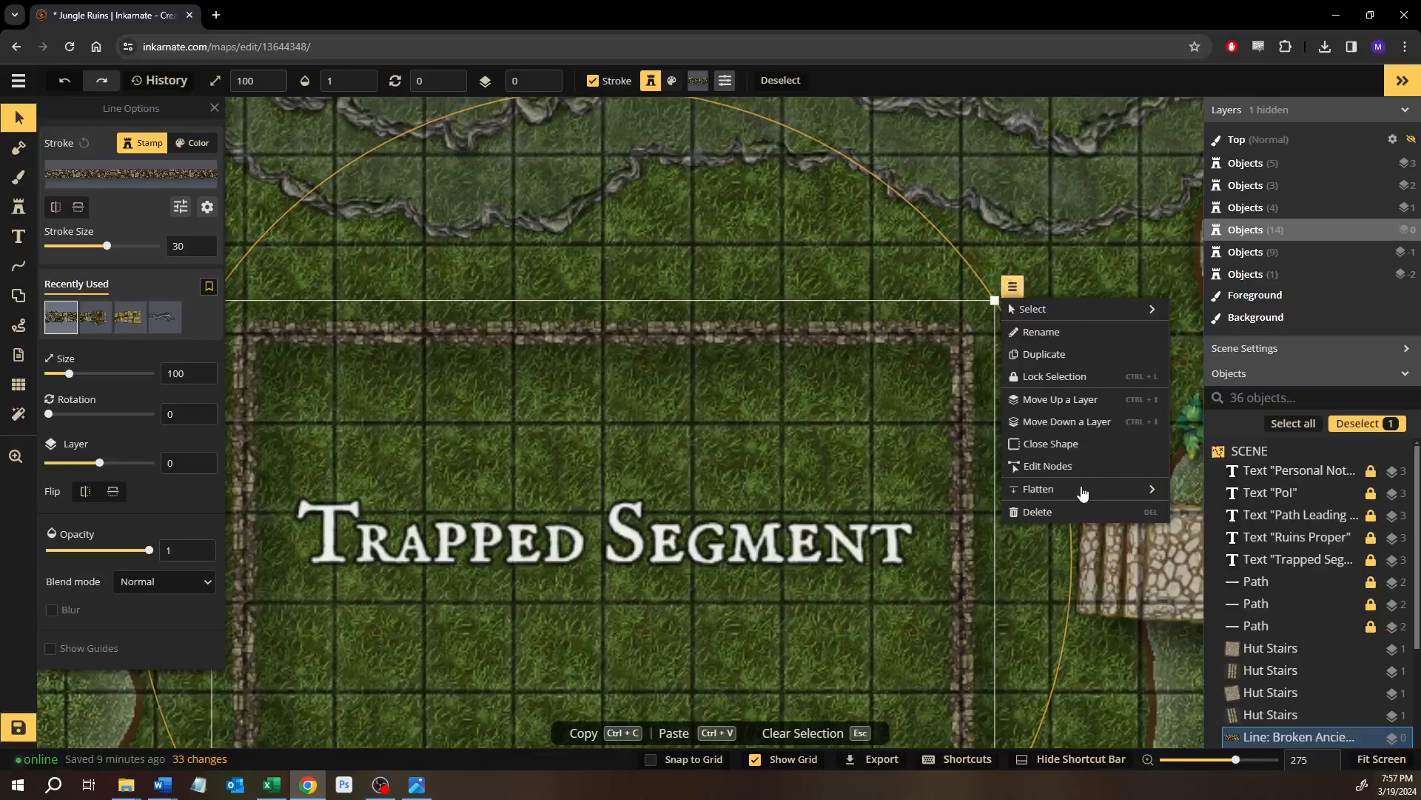
Cut out the edge just below the wall's upper-left corner and the short edge between the upper wall's two close left nodes.
click(1048, 465)
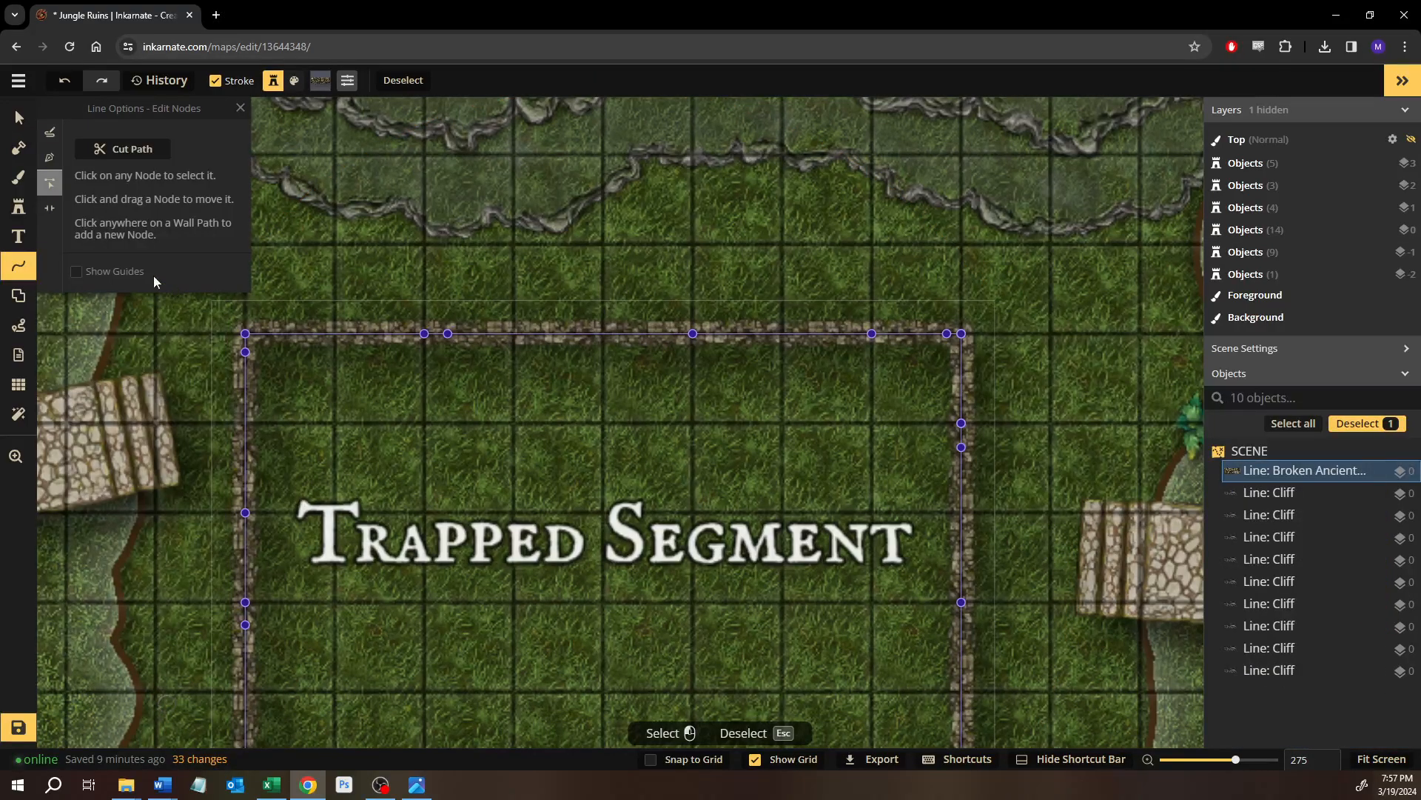
click(100, 151)
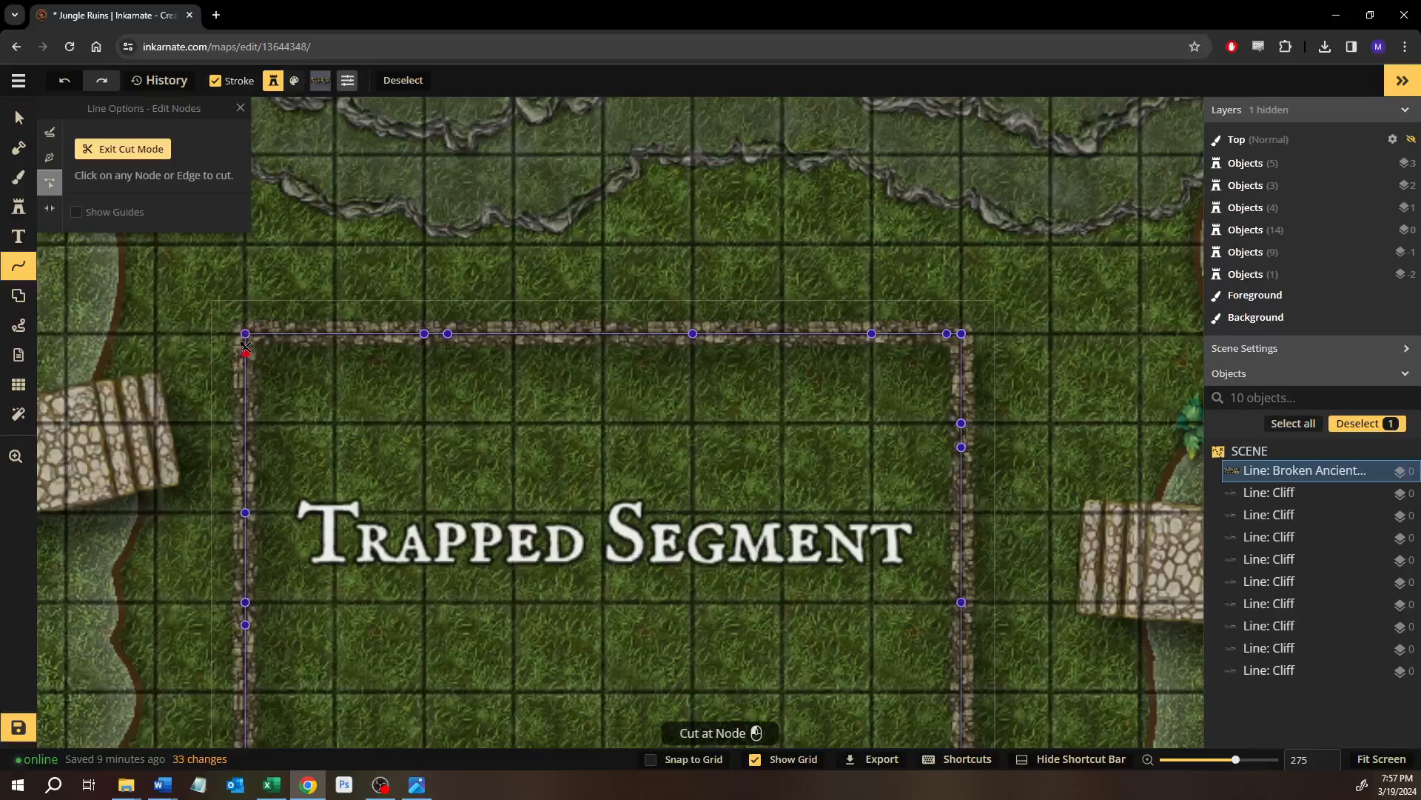
click(247, 343)
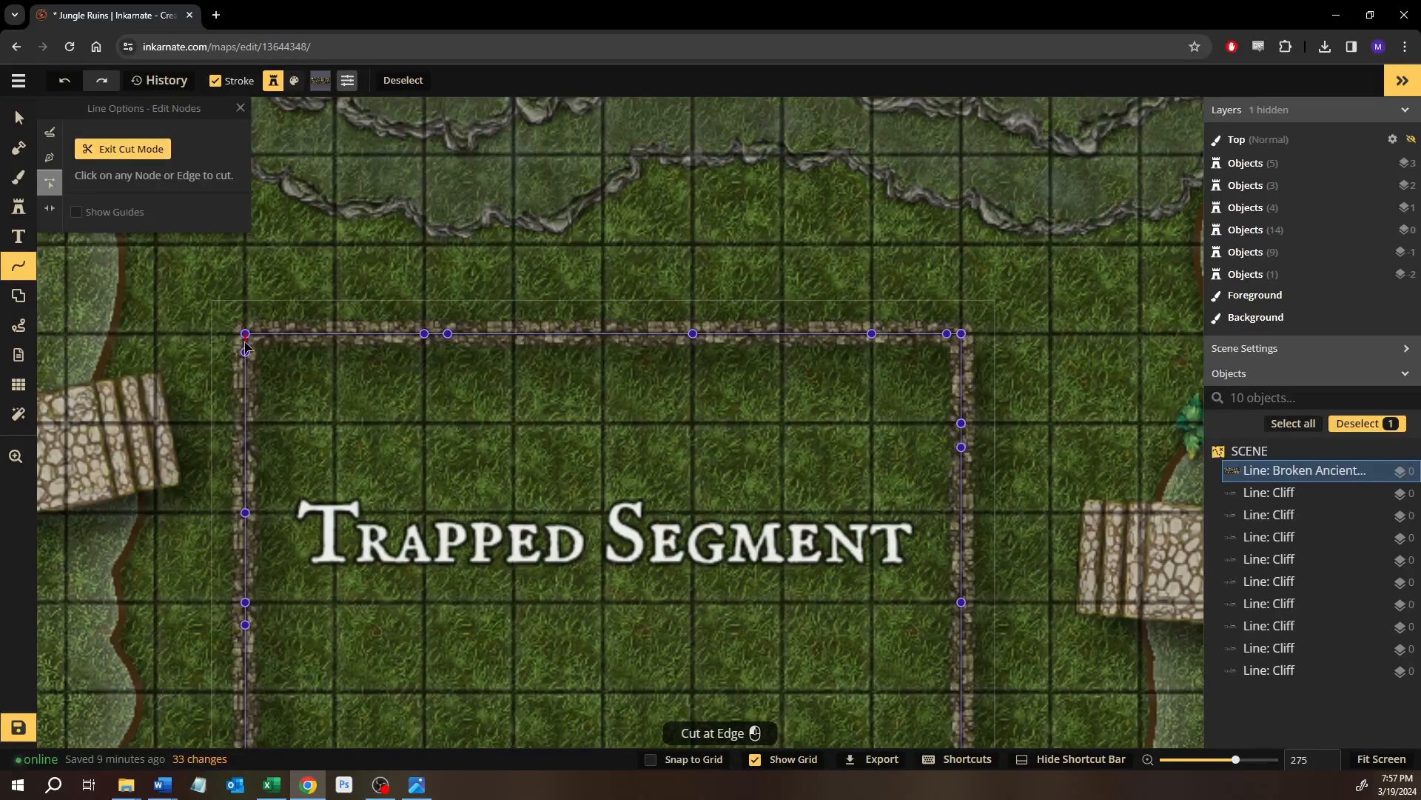
click(245, 352)
click(100, 148)
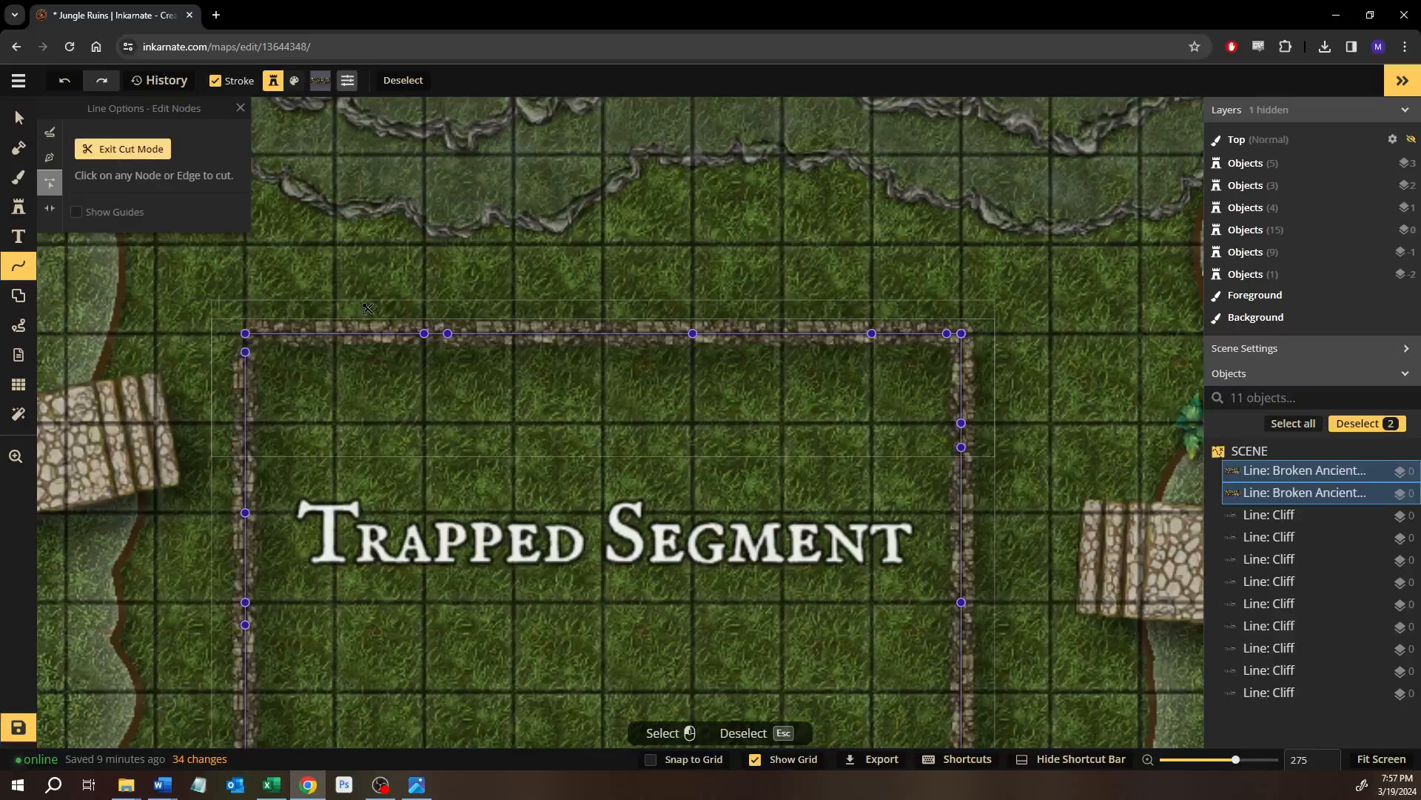
click(436, 333)
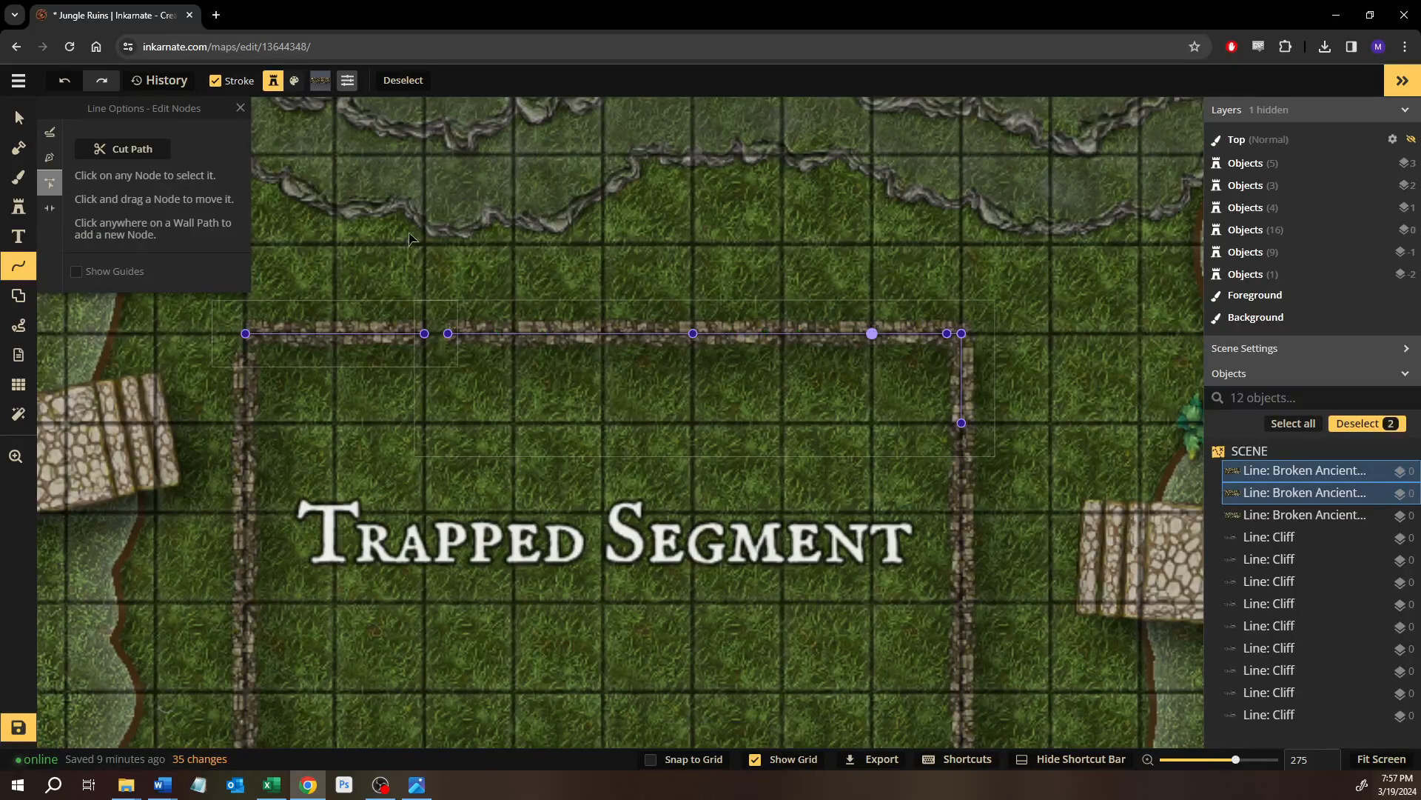
Cut the upper wall beside its right corner and the right wall between its two close upper nodes.
click(133, 149)
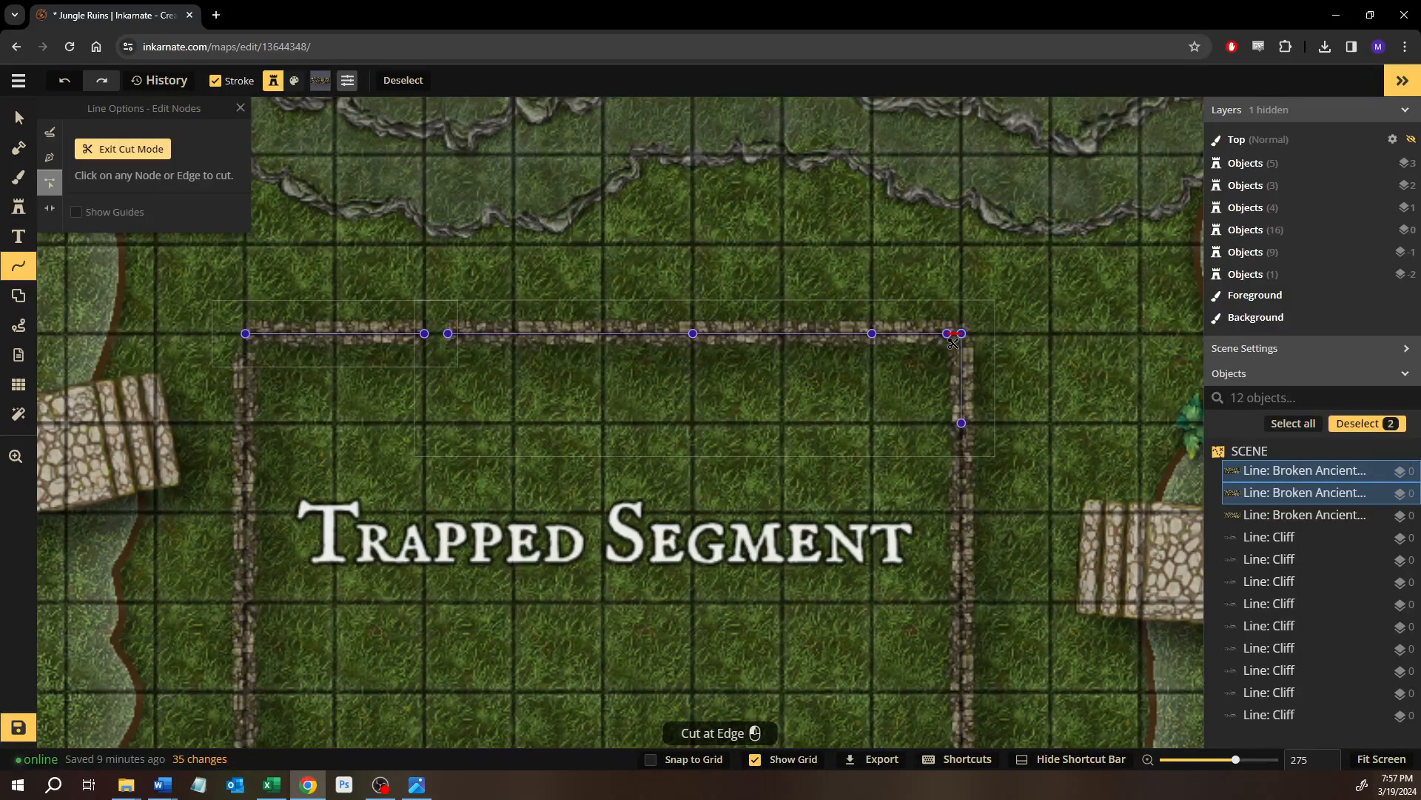
click(953, 339)
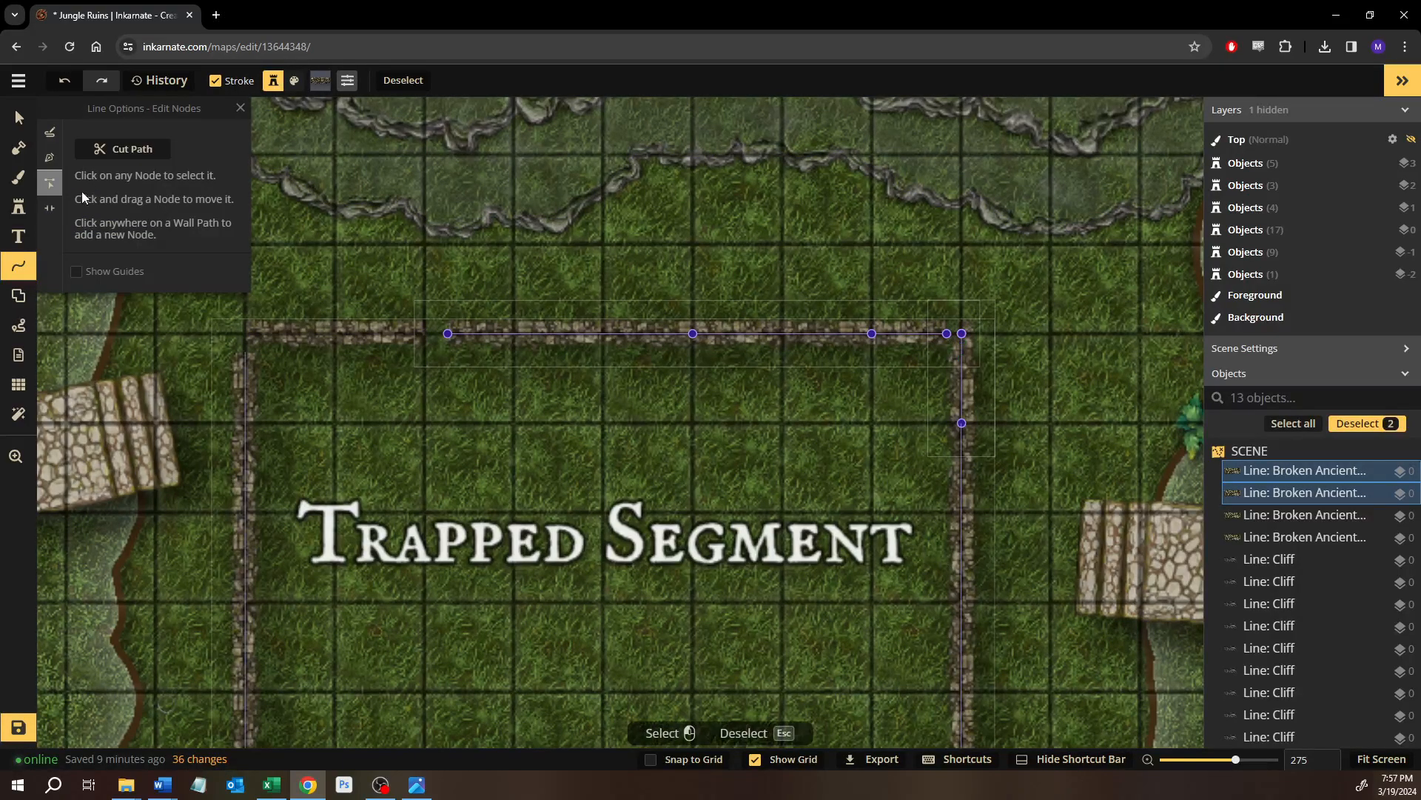
click(104, 151)
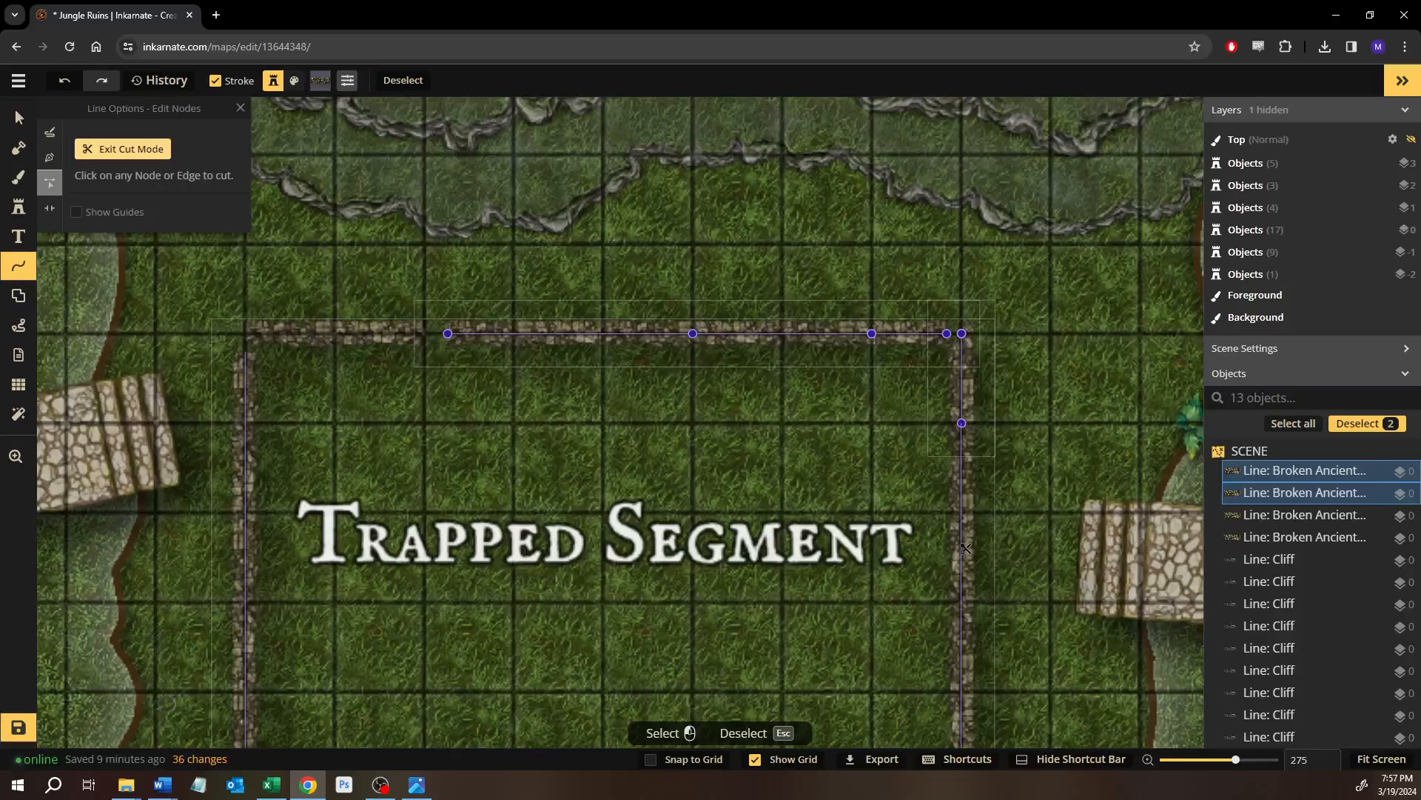
scroll(967, 429, down, 3)
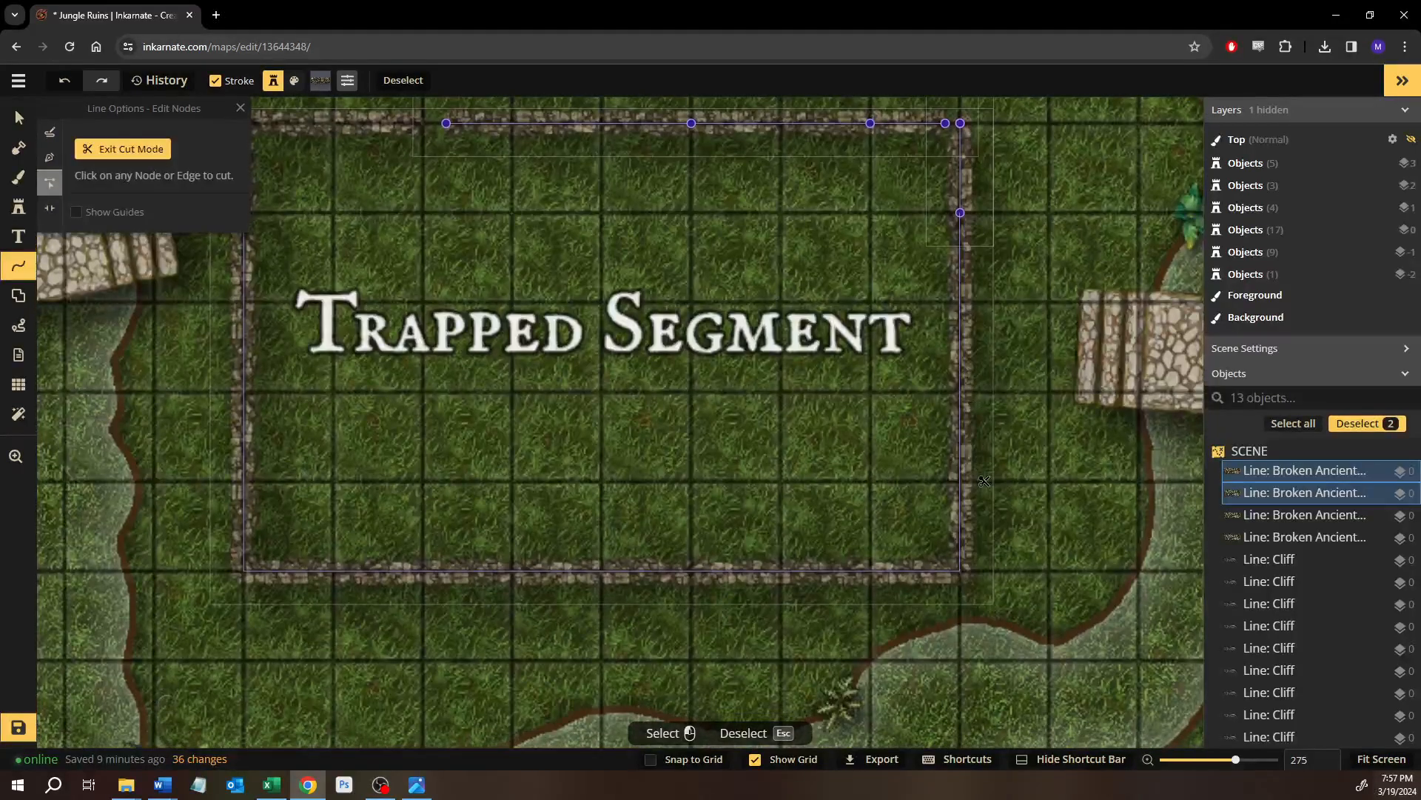
click(974, 501)
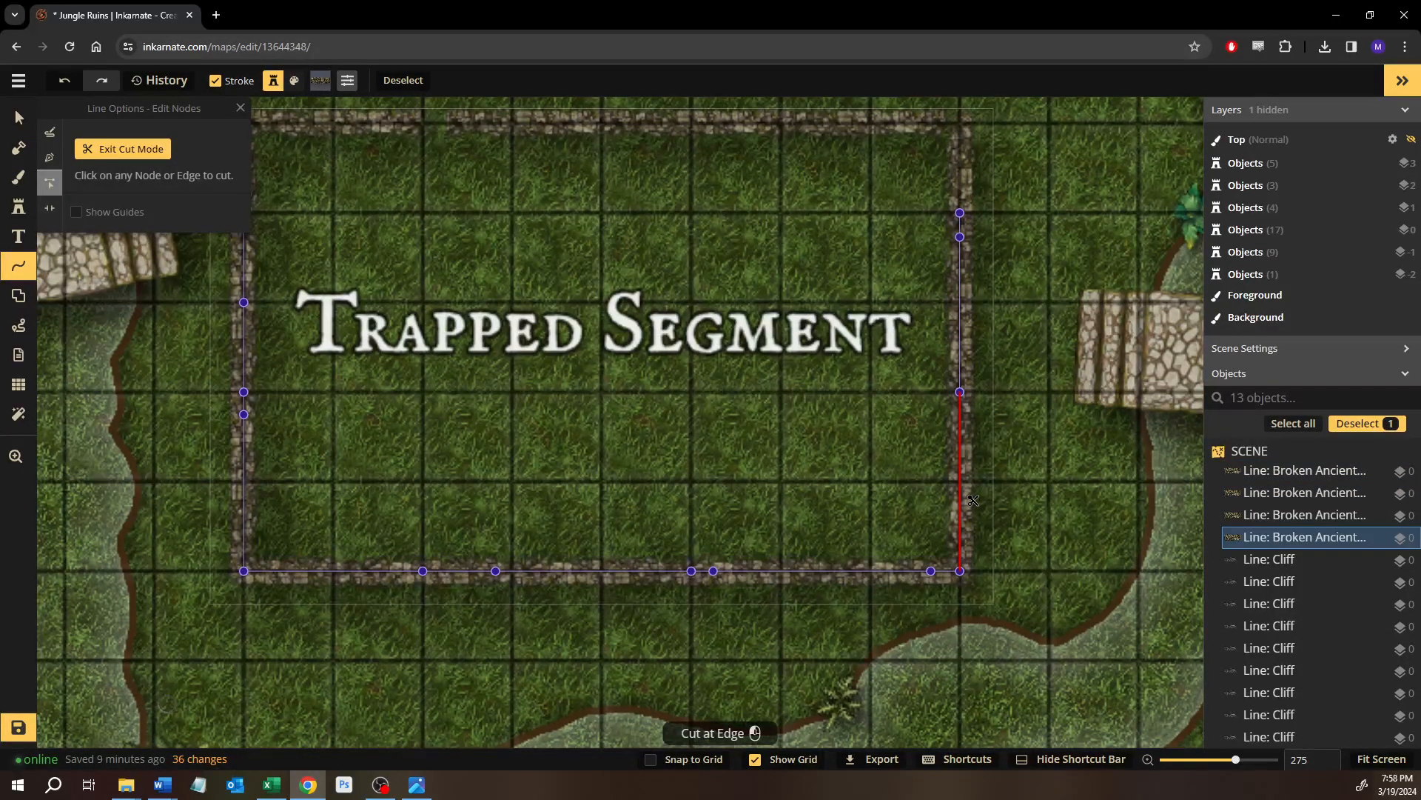
click(962, 226)
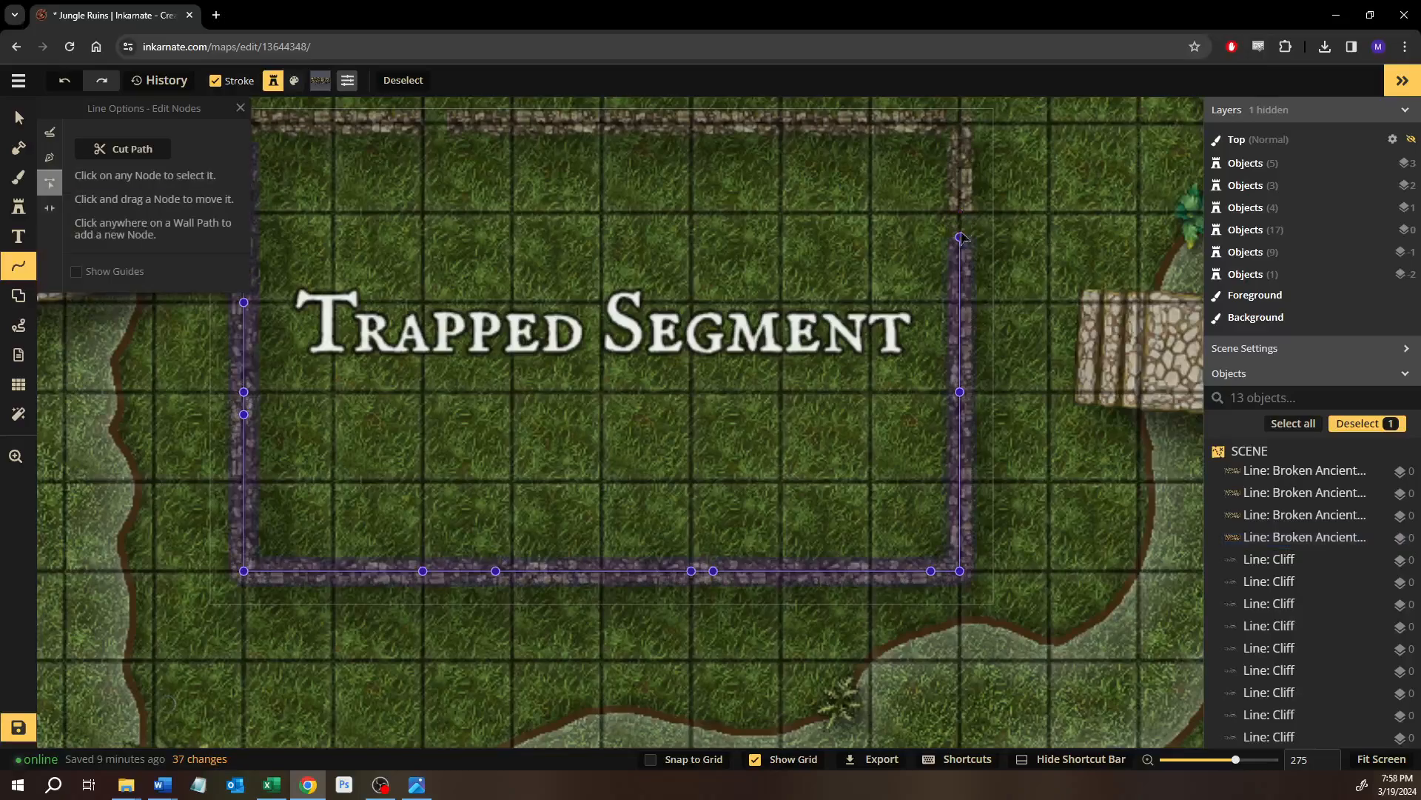
Cut the lower wall beside its right corner and between the two close nodes right of its middle.
click(148, 151)
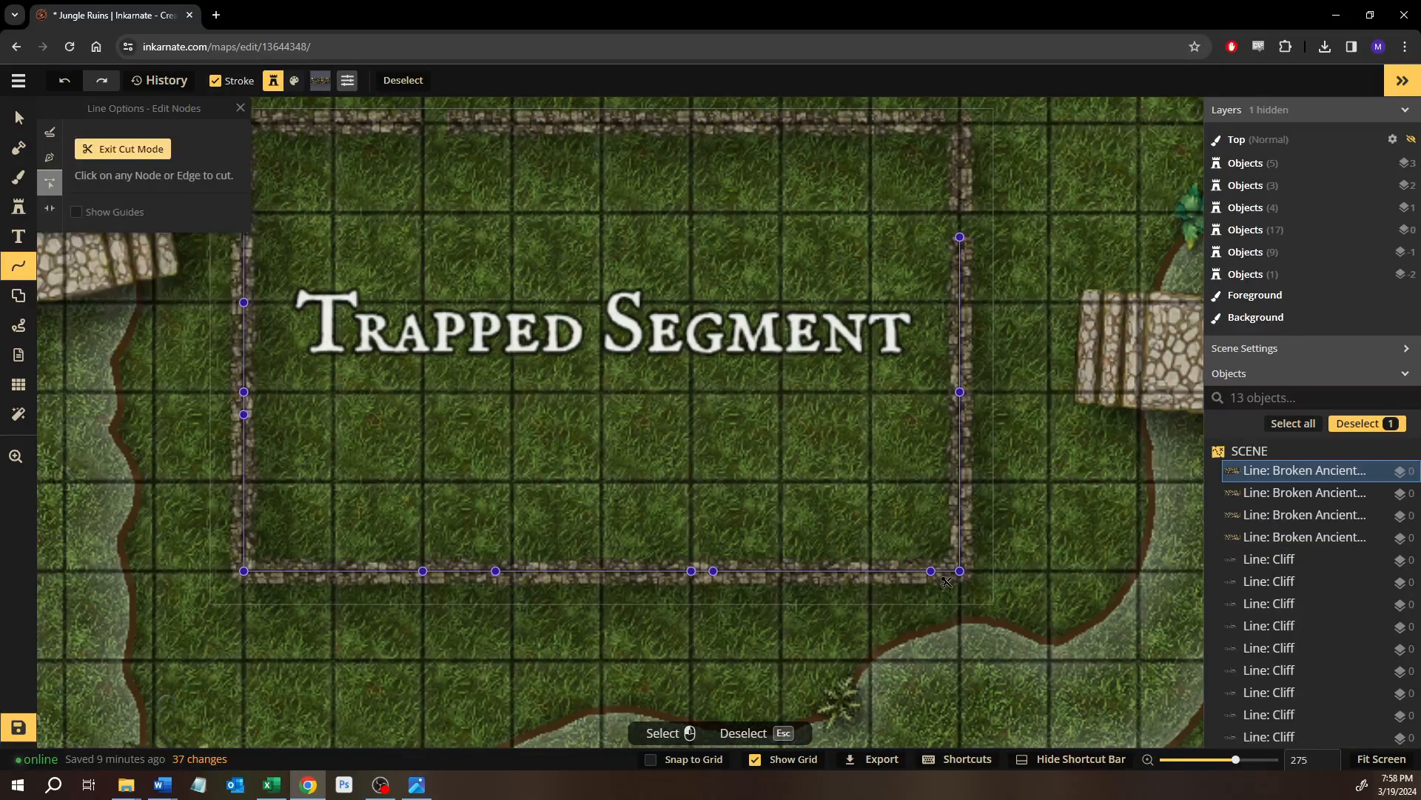
click(950, 578)
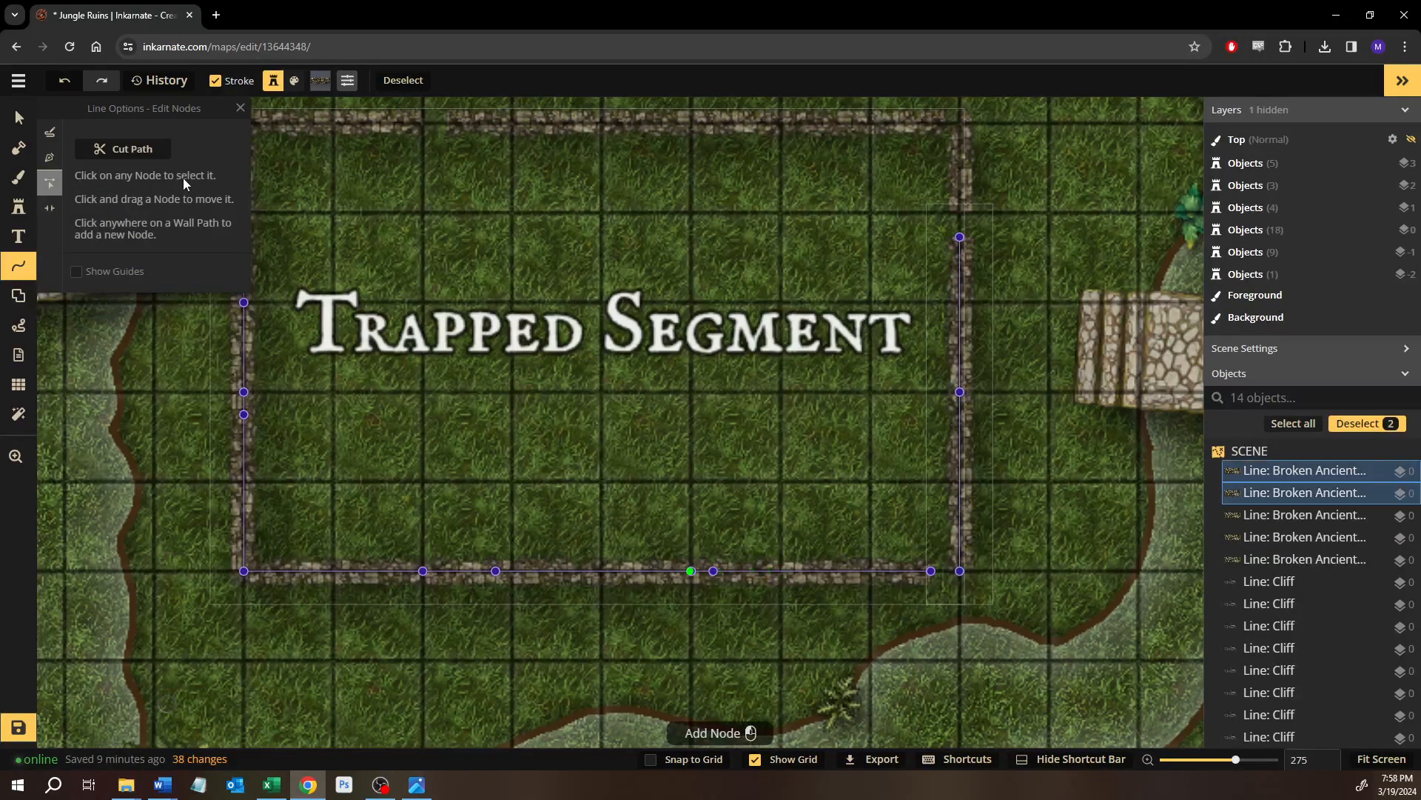
click(130, 150)
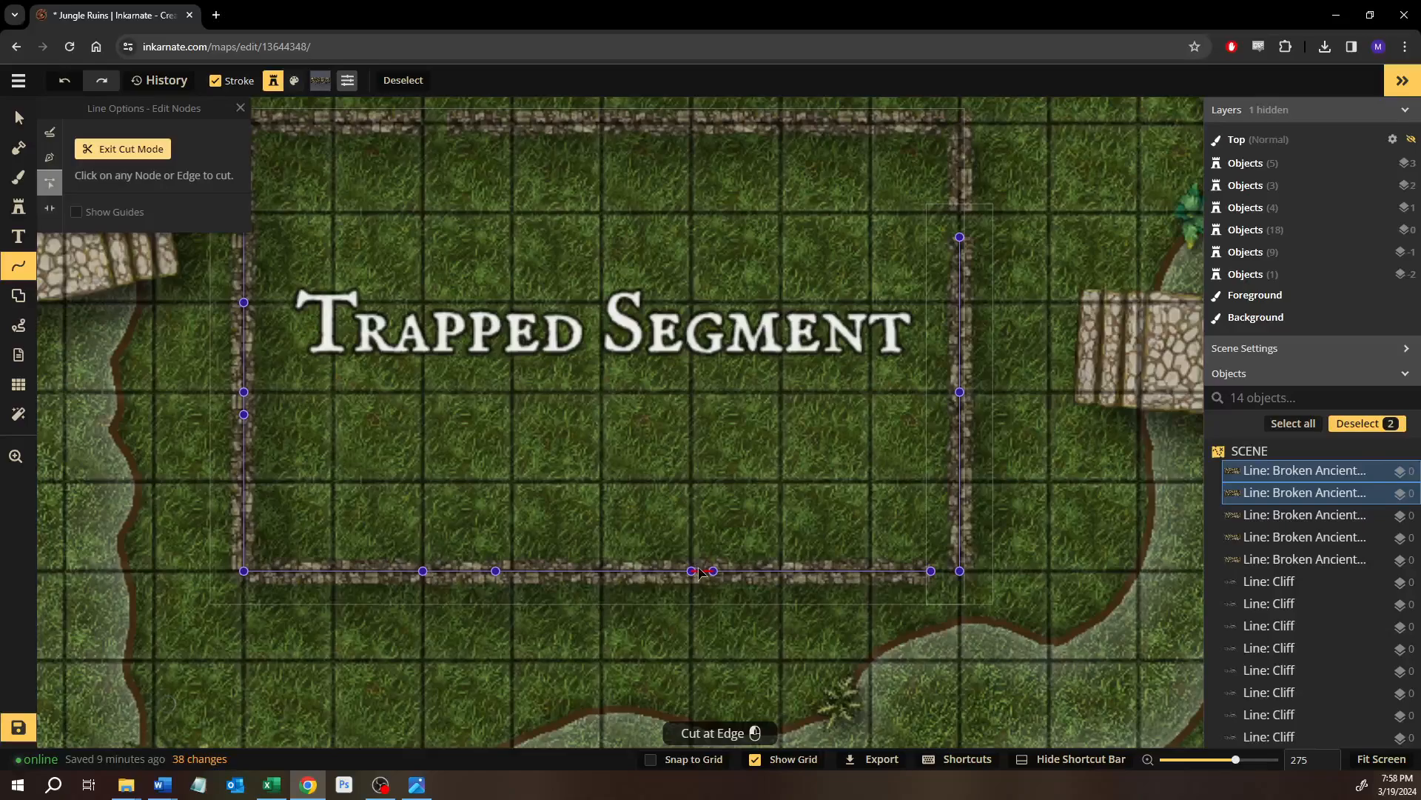
click(700, 571)
Cut the left wall at the short edge between its two close lower nodes.
click(128, 149)
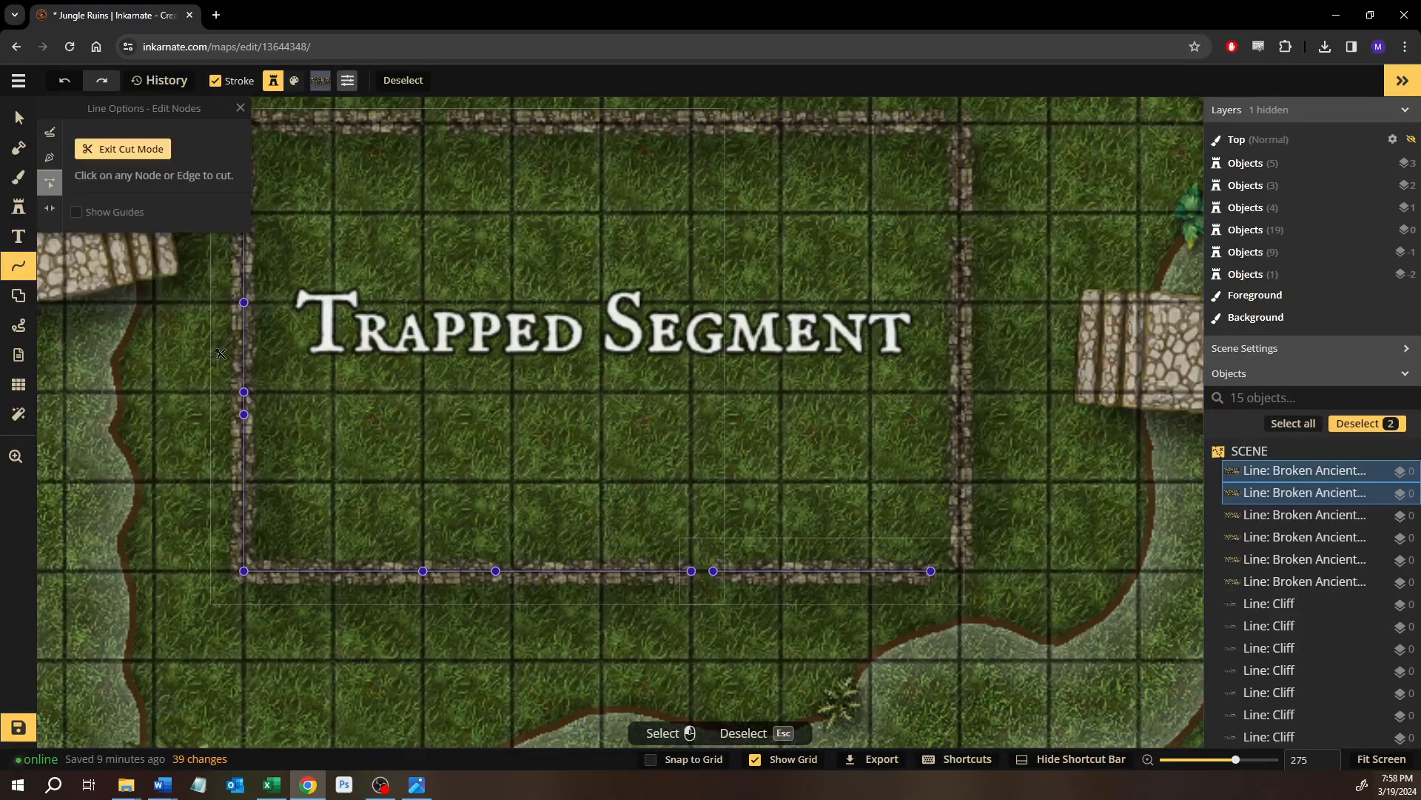
click(244, 404)
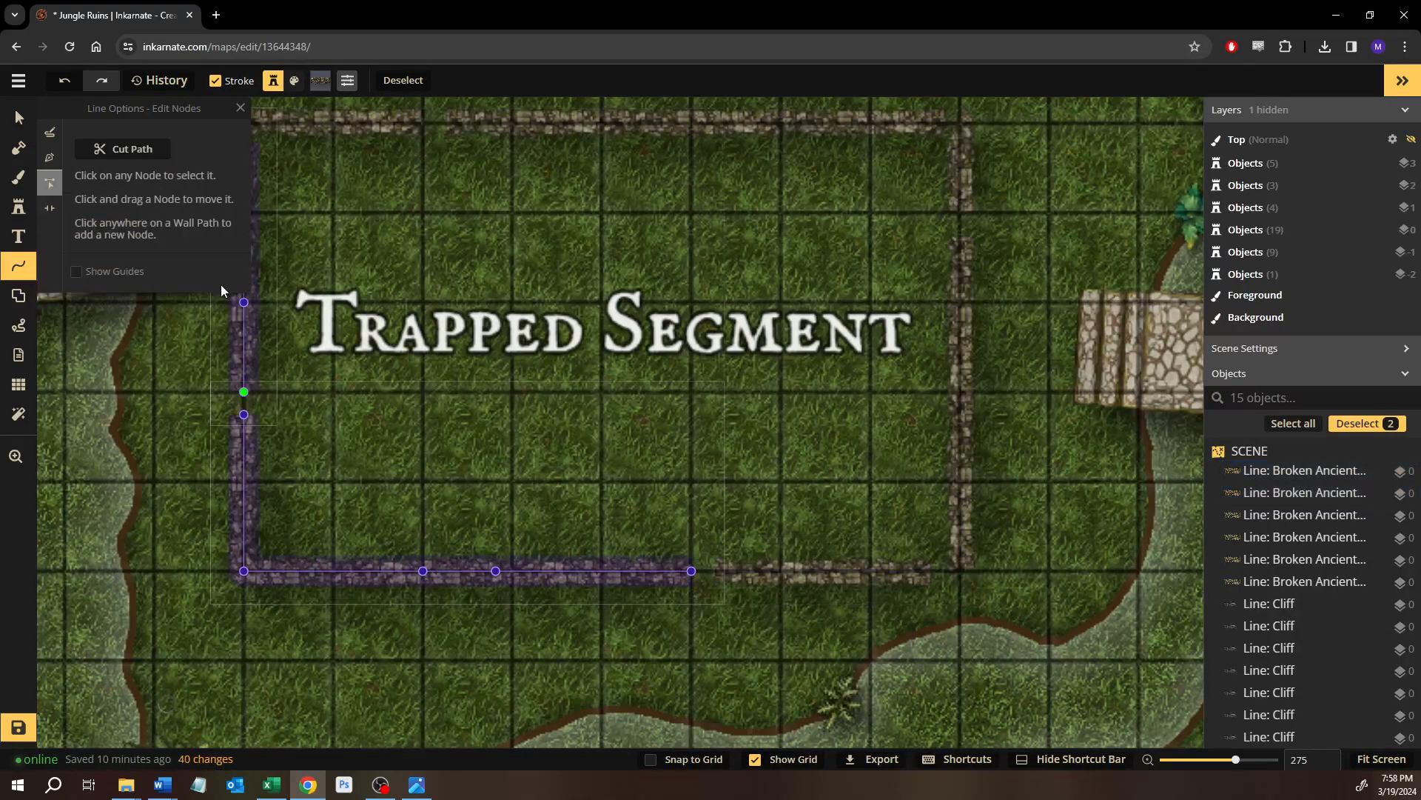
scroll(444, 407, up, 3)
scroll(444, 407, left, 3)
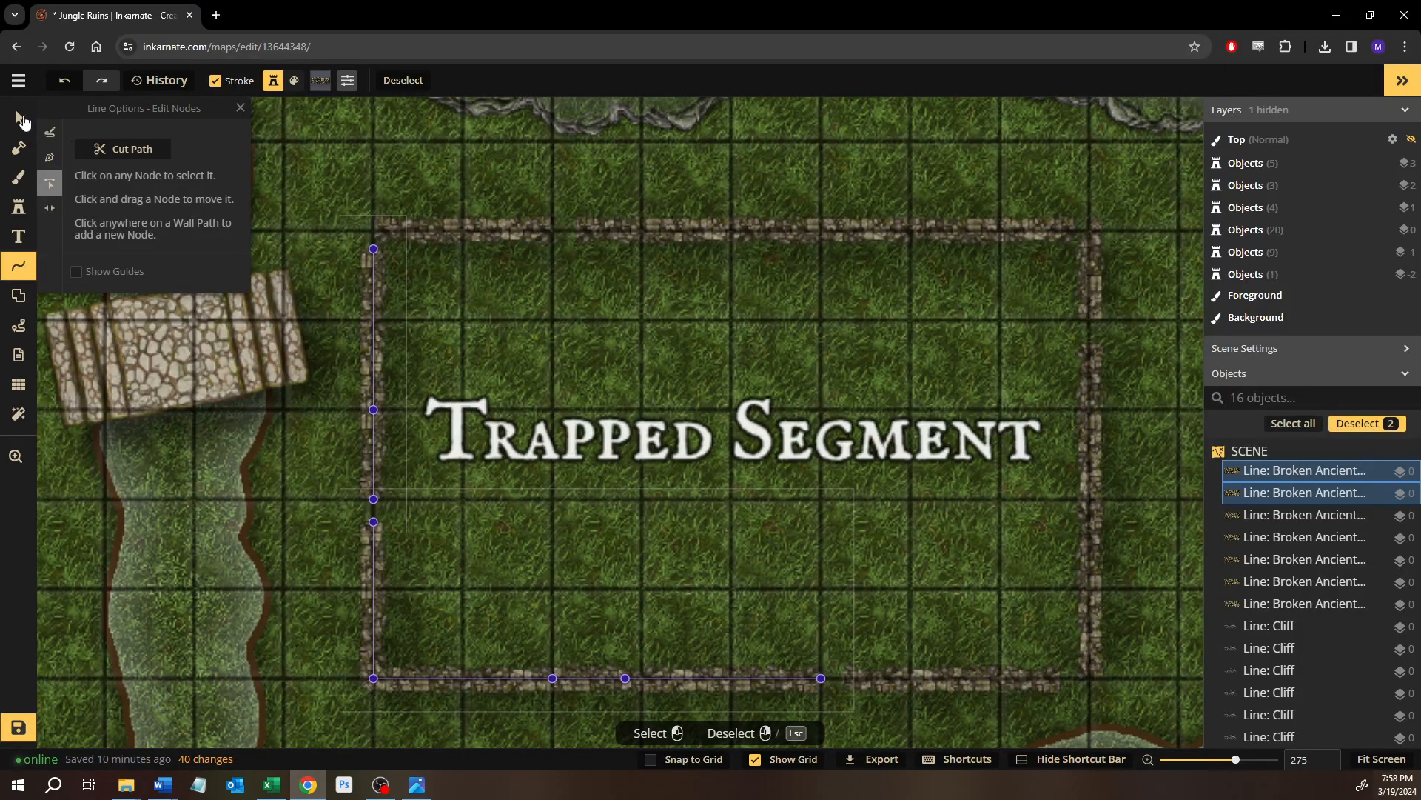
Lower the opacity of the wall section at the trapped segment's upper-right corner to 0.51.
click(20, 118)
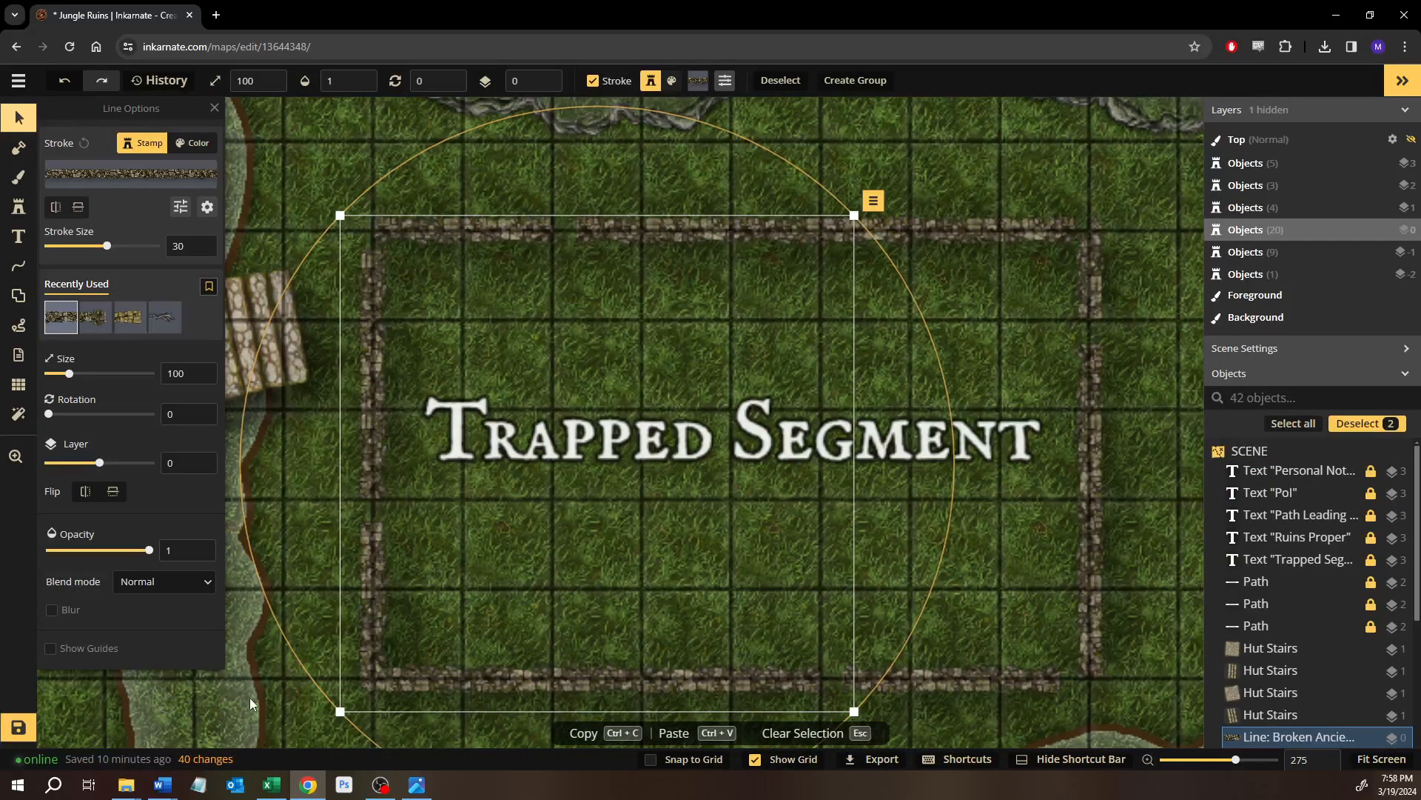
key(Escape)
drag(703, 371, 536, 430)
click(927, 329)
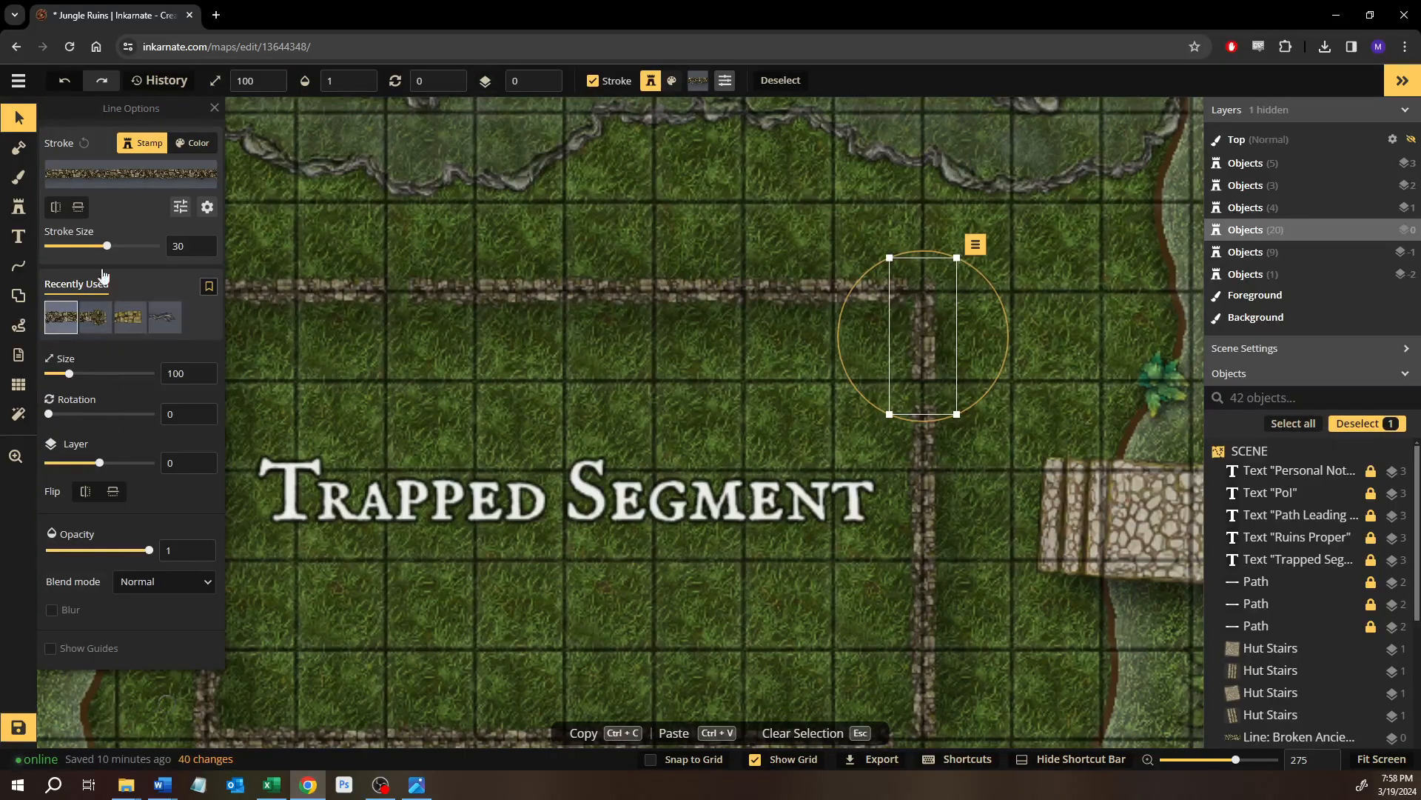
drag(146, 561, 121, 558)
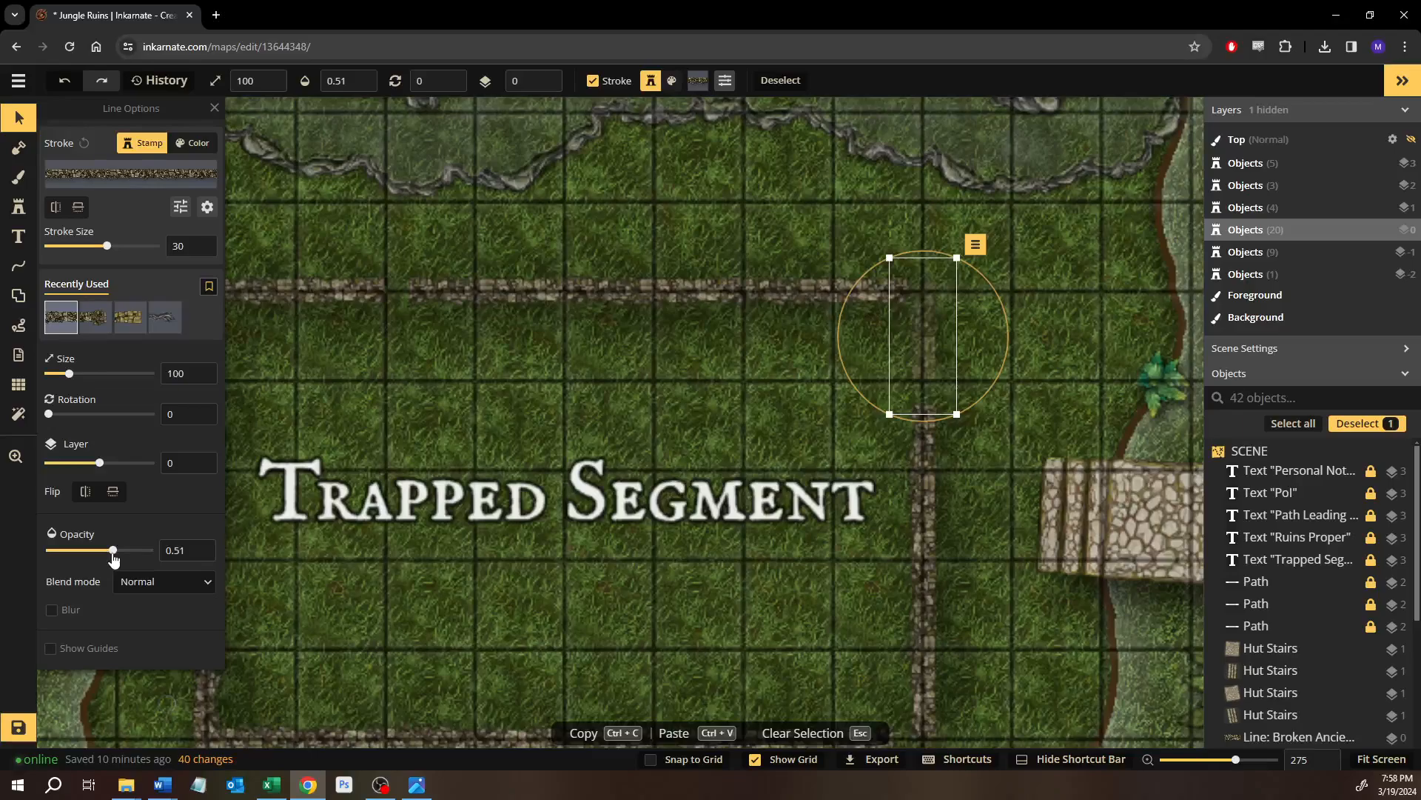
key(Escape)
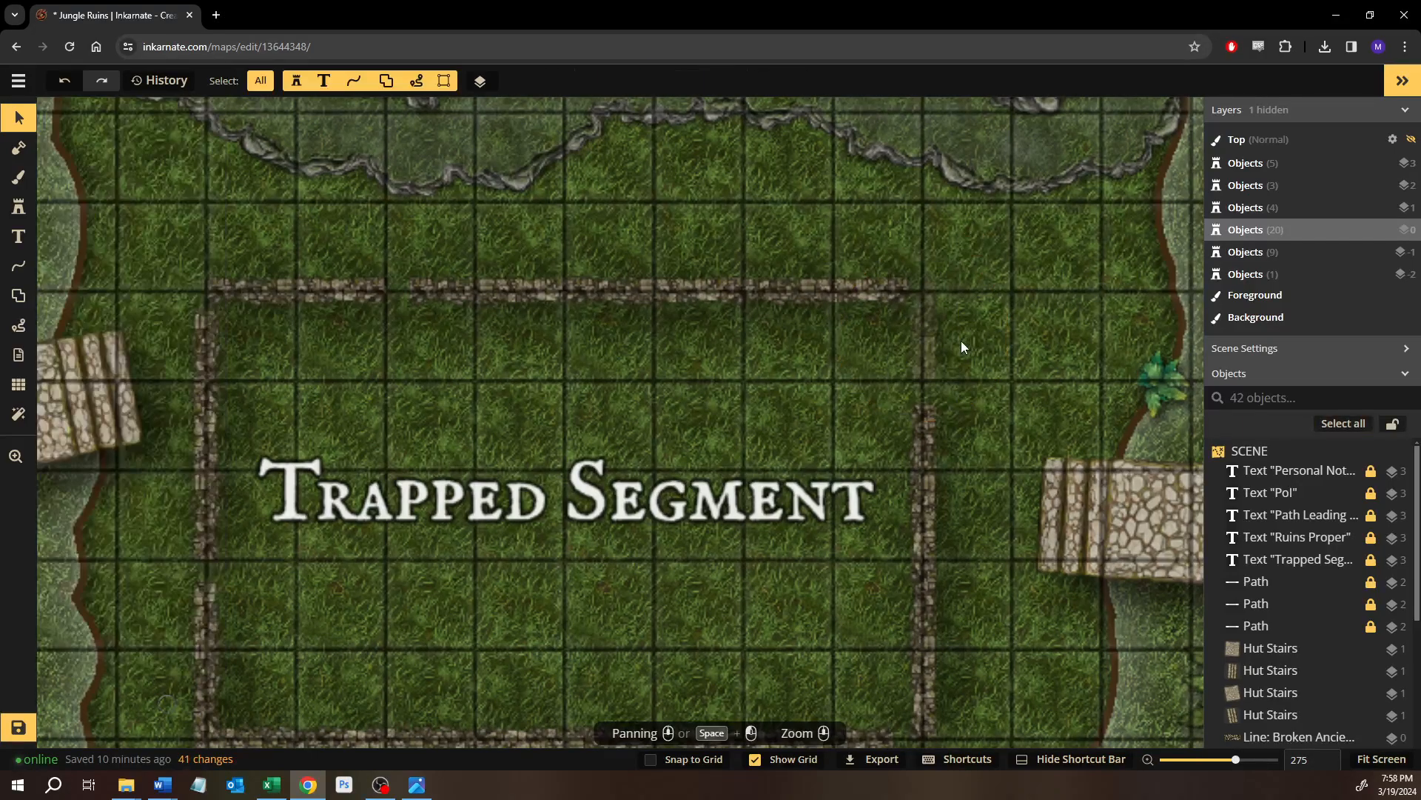
Clear the stamp catalog's search and choose the mossy broken ancient wall stamp from the Jungle pack.
scroll(955, 340, up, 5)
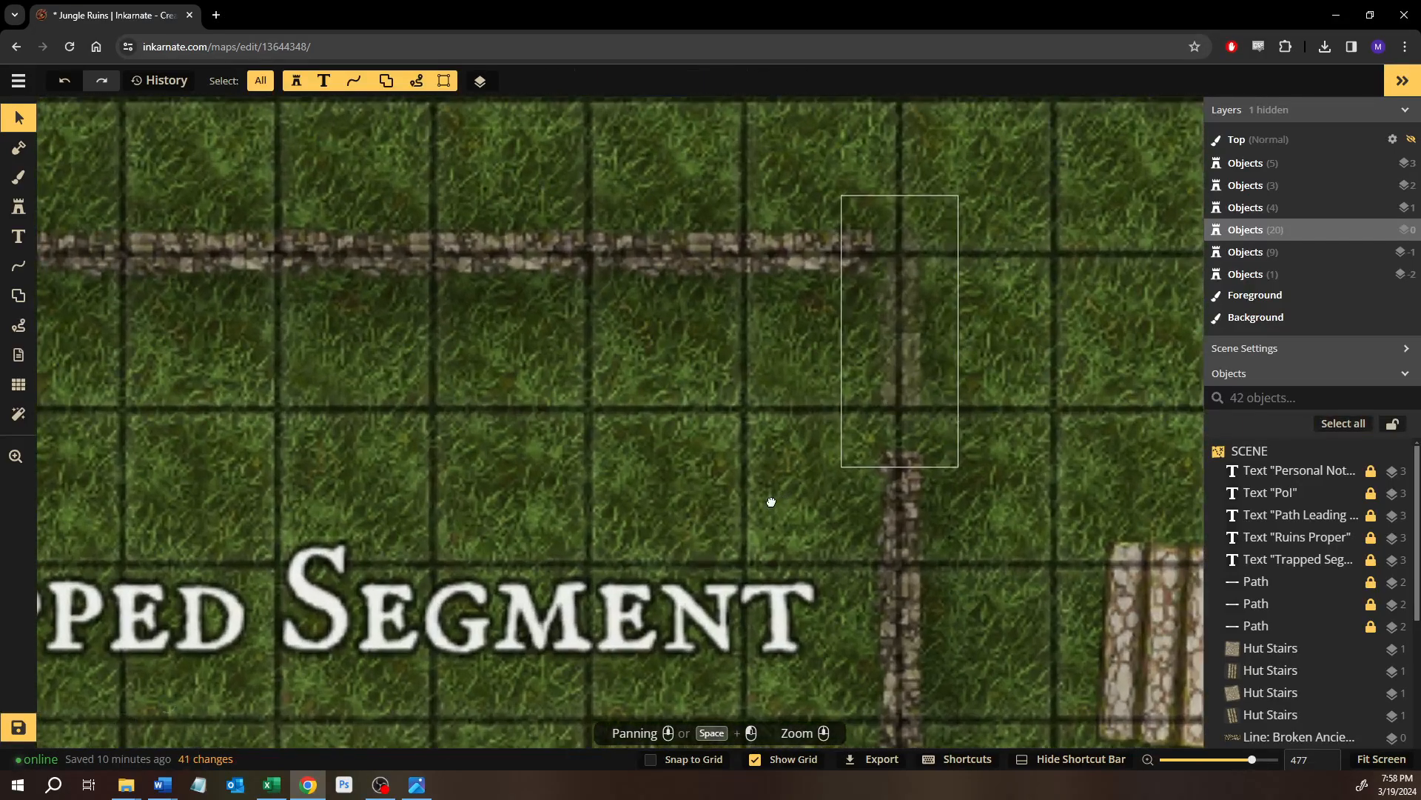
drag(771, 502, 596, 676)
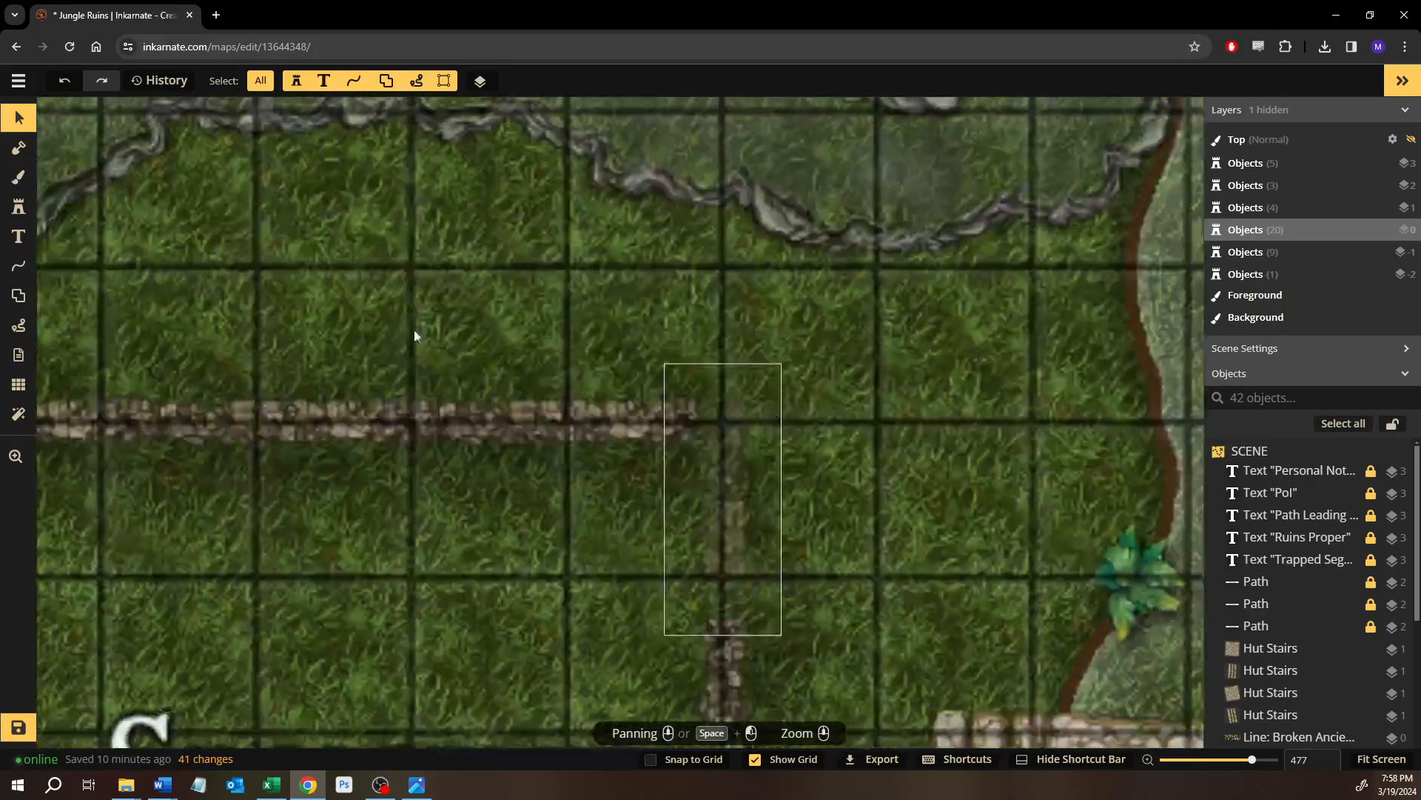
click(18, 208)
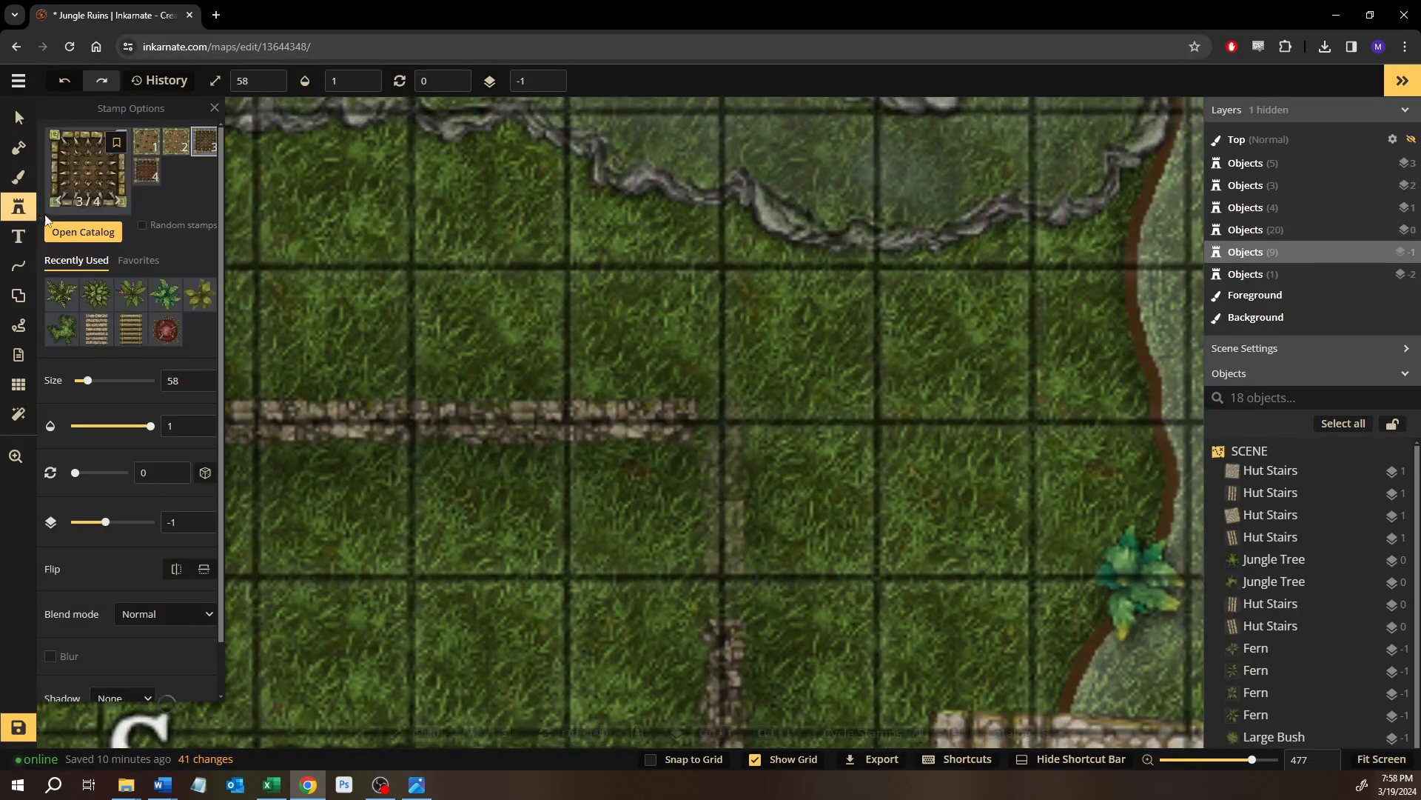
click(83, 232)
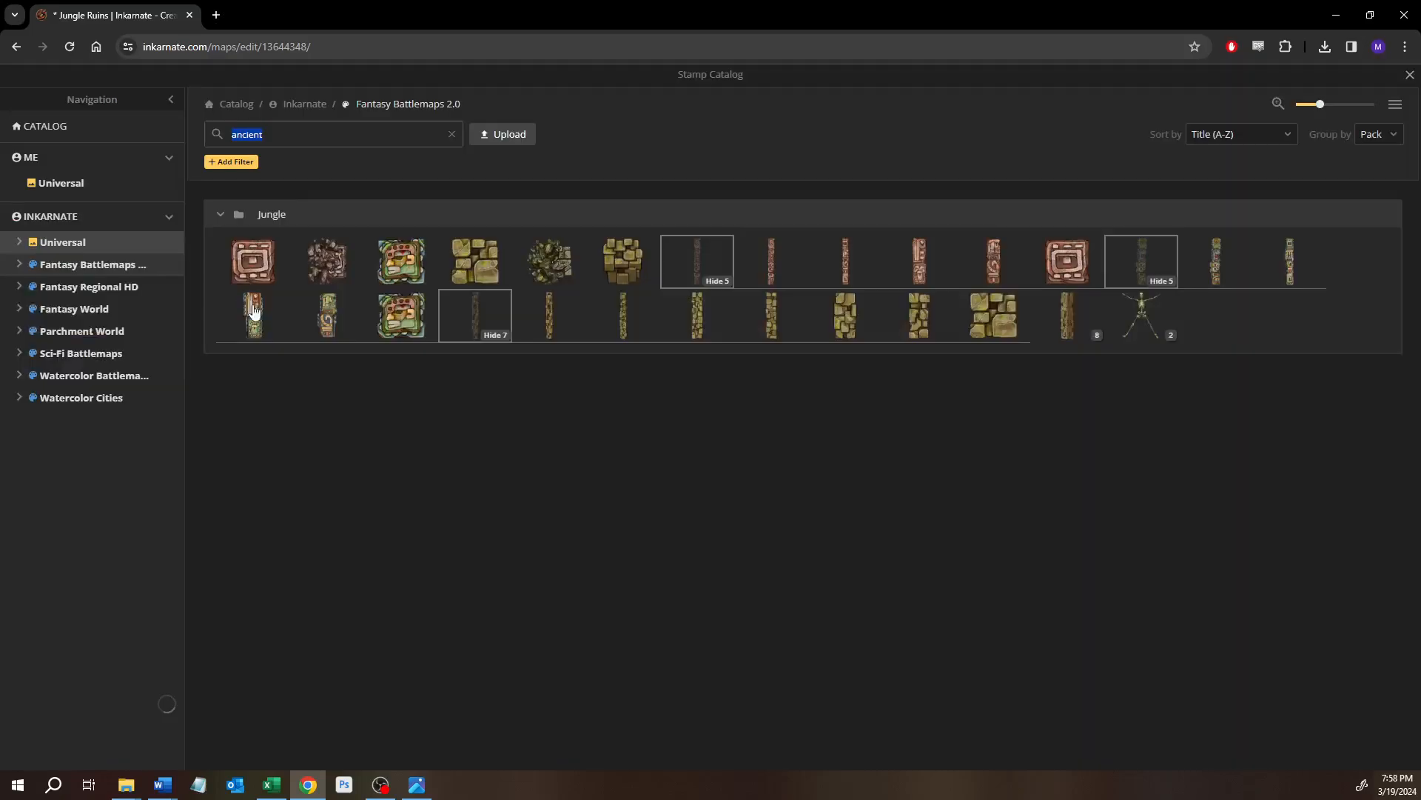
click(453, 135)
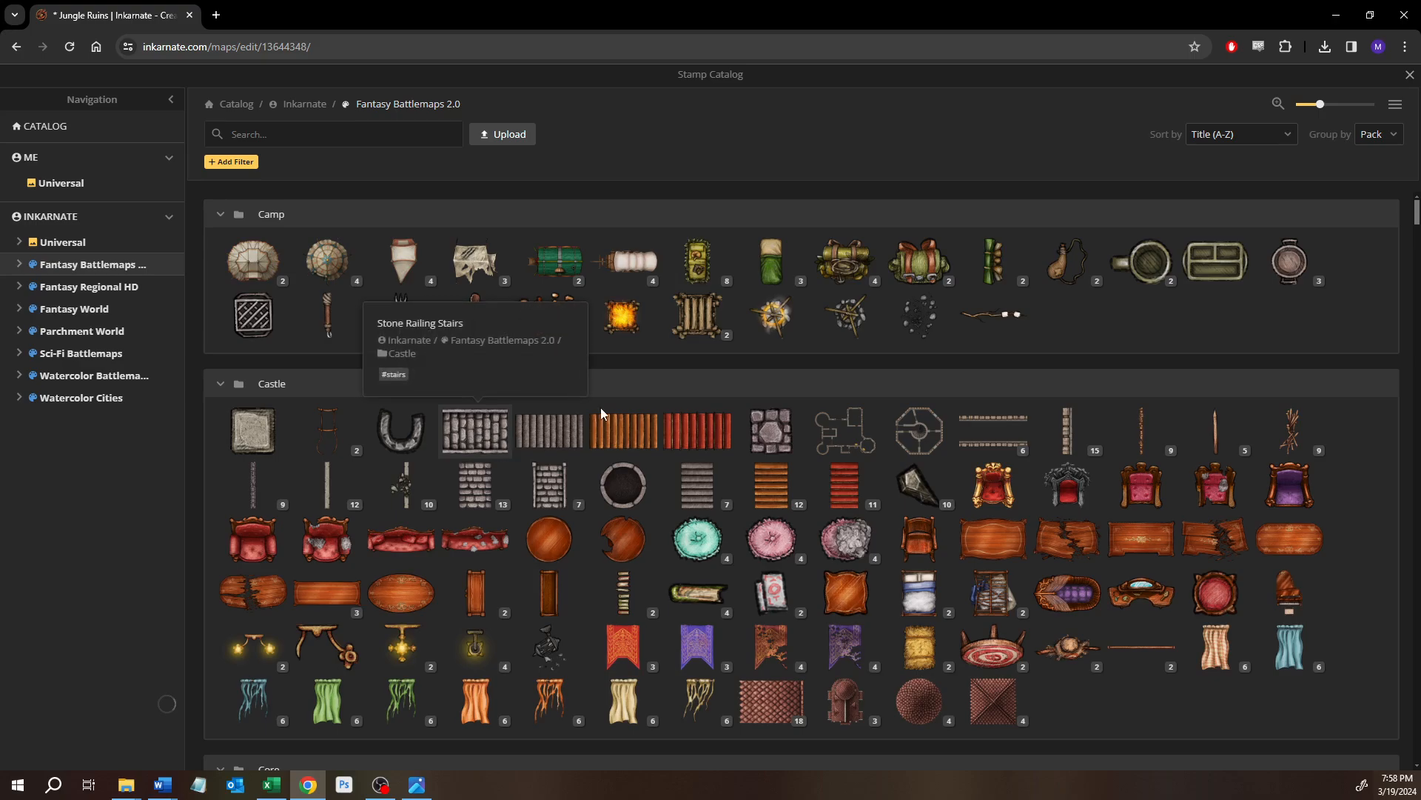
click(1418, 230)
drag(1417, 229, 1418, 526)
scroll(375, 385, up, 5)
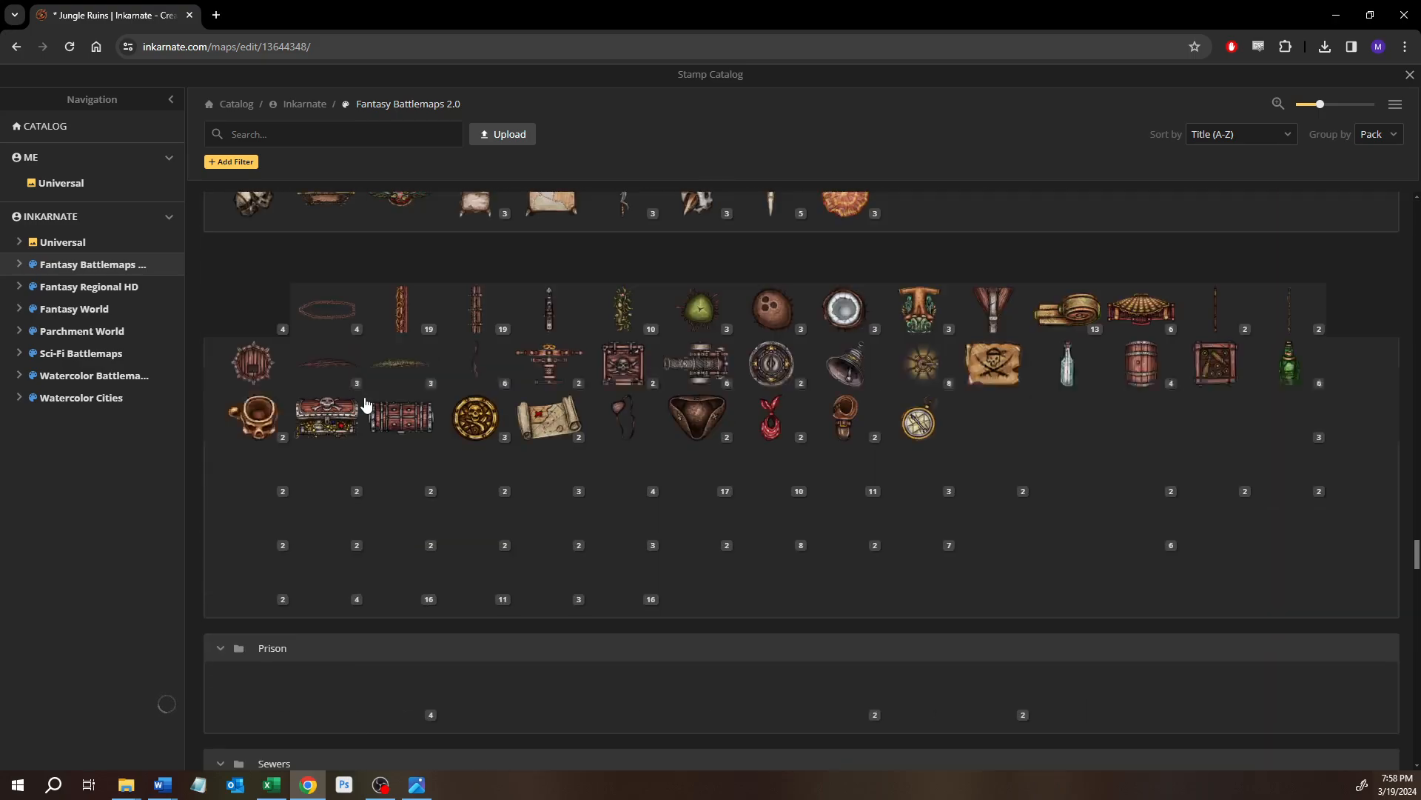
scroll(365, 400, up, 6)
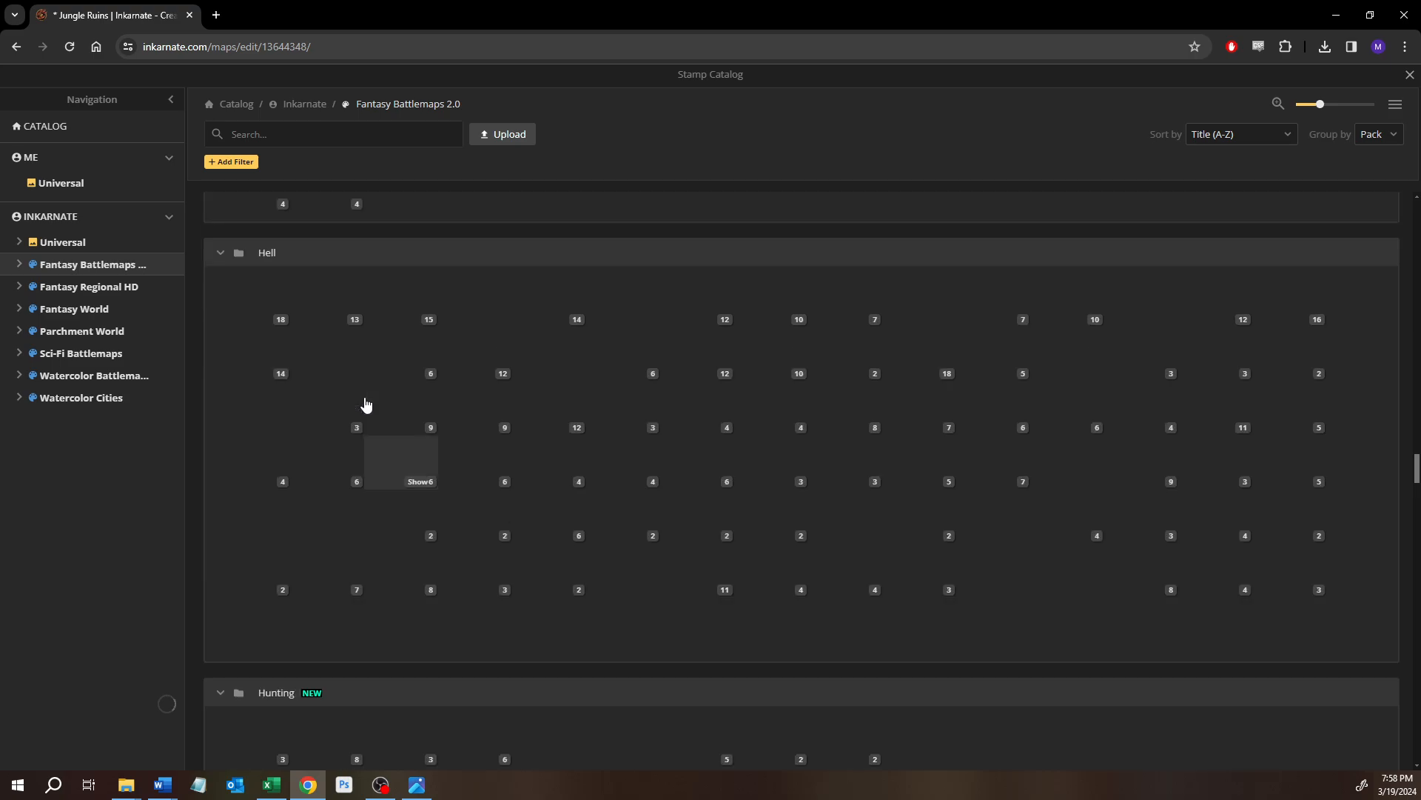
scroll(365, 400, up, 5)
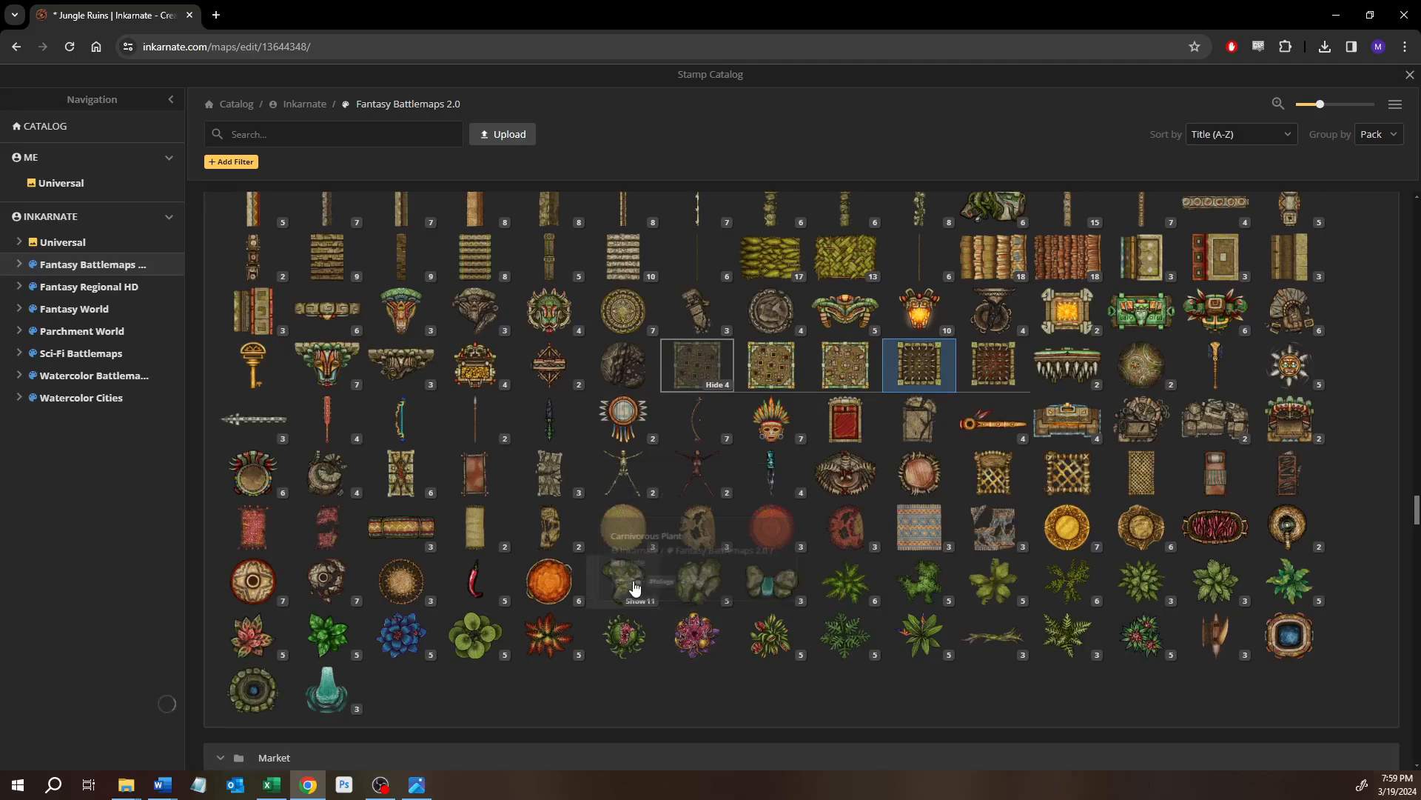
scroll(634, 483, up, 2)
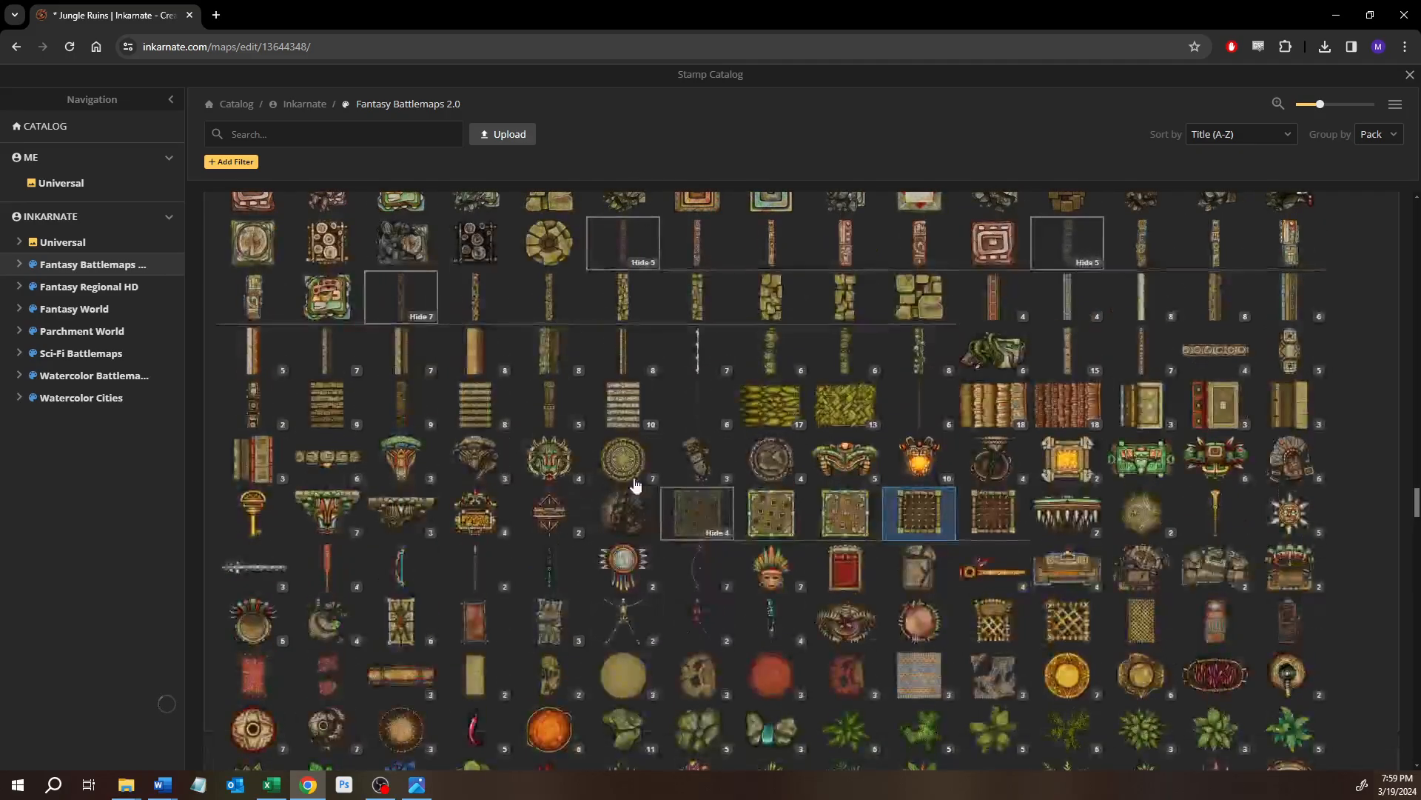
scroll(704, 431, up, 2)
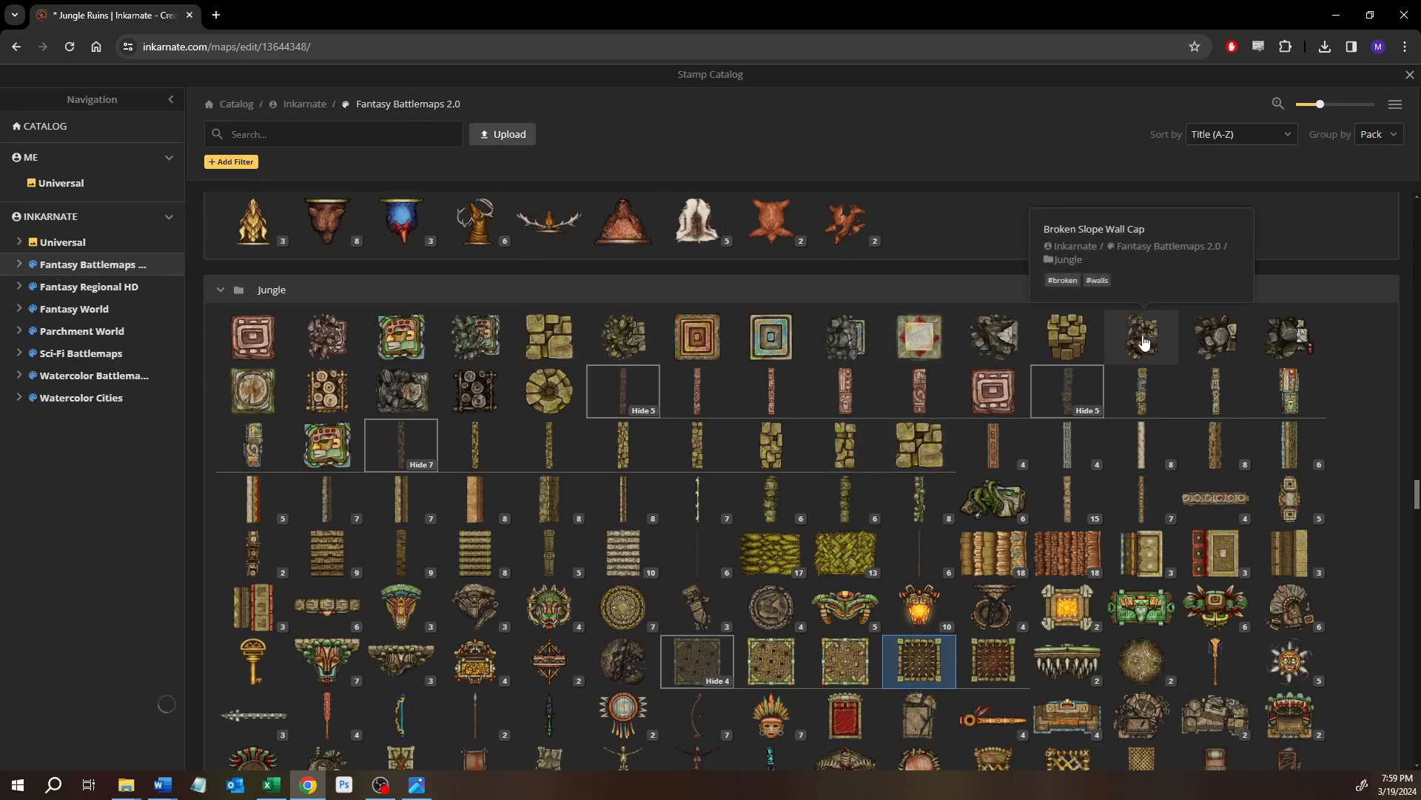
click(596, 346)
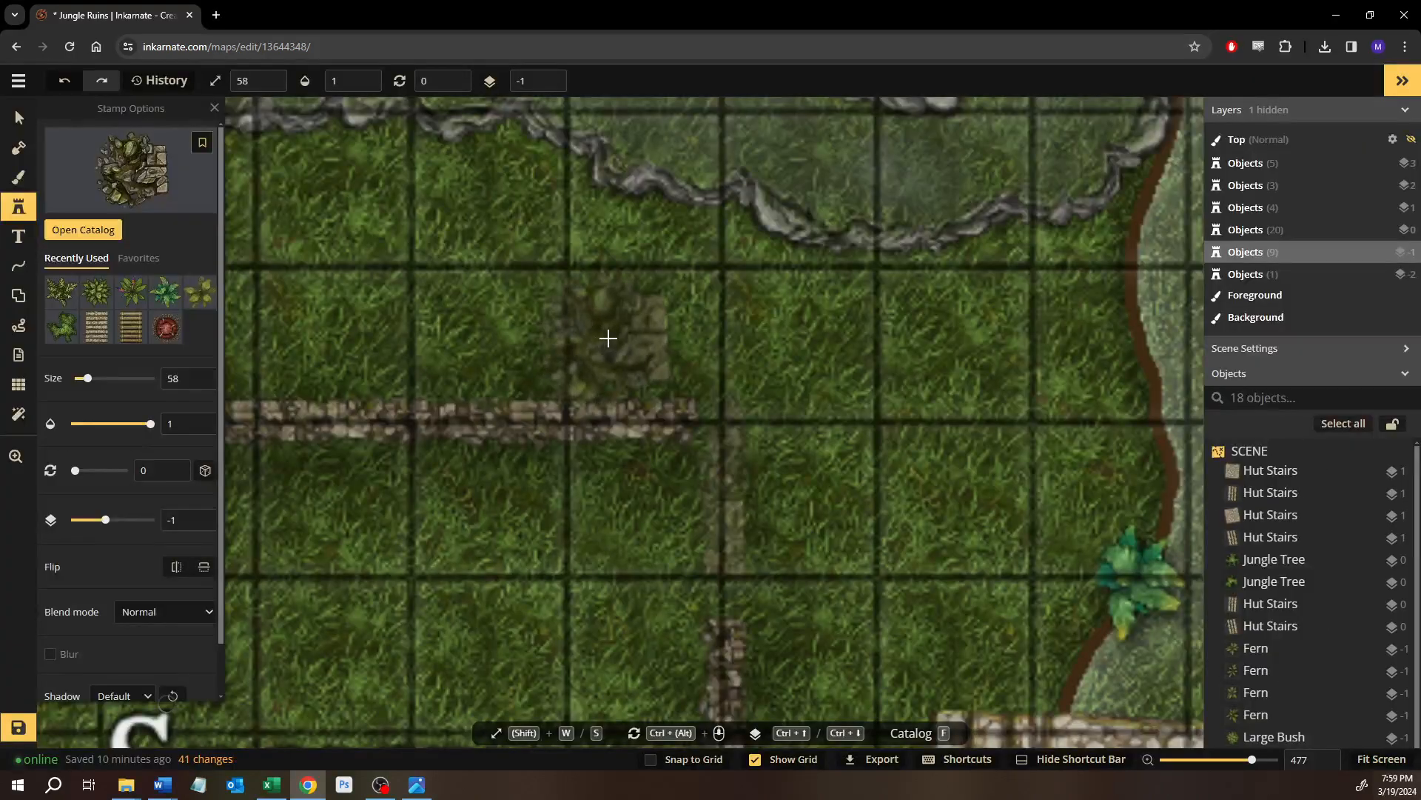
Place three broken ancient wall stamps at size 6 with randomized rotation around the faded wall section.
key(s)
key(s)
key(s)
key(s)
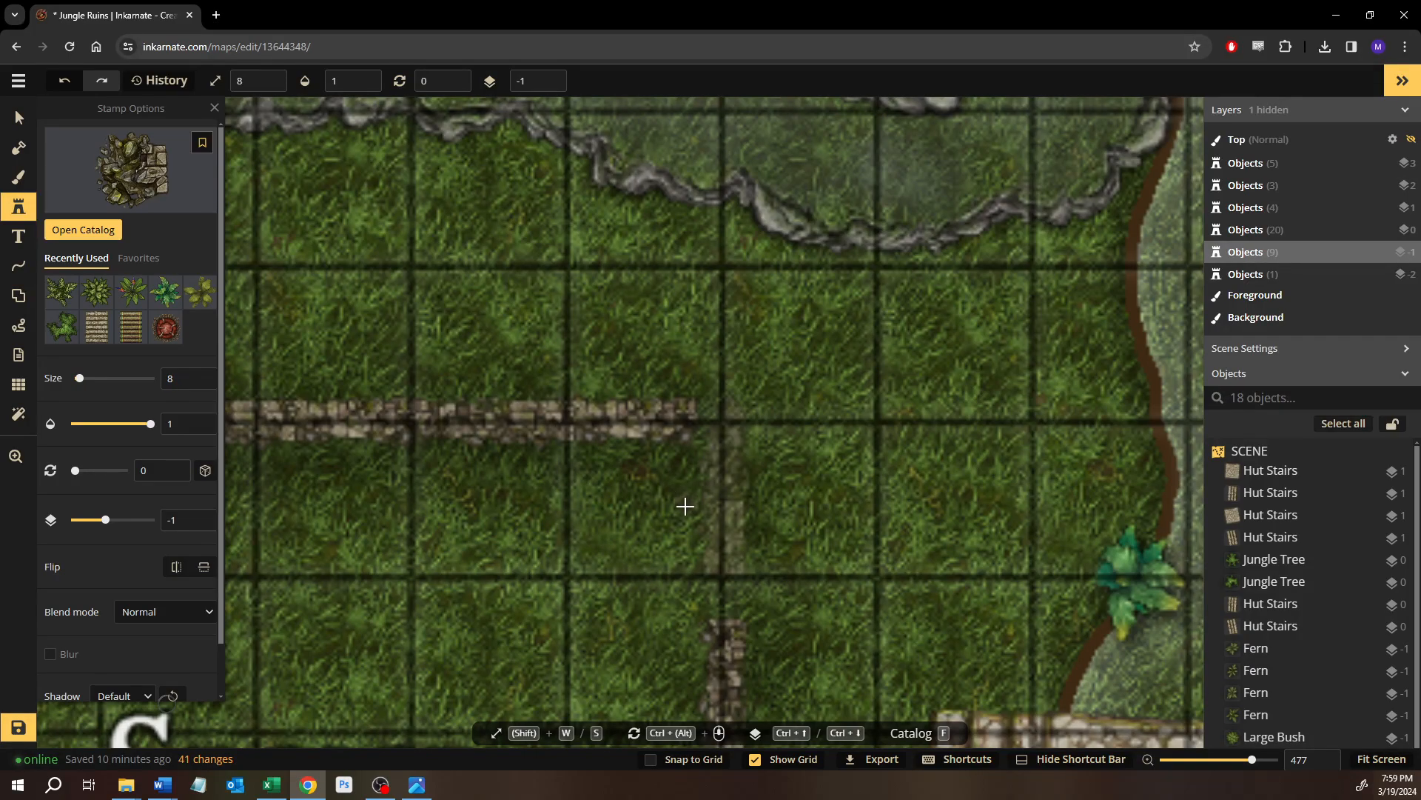
scroll(687, 533, up, 3)
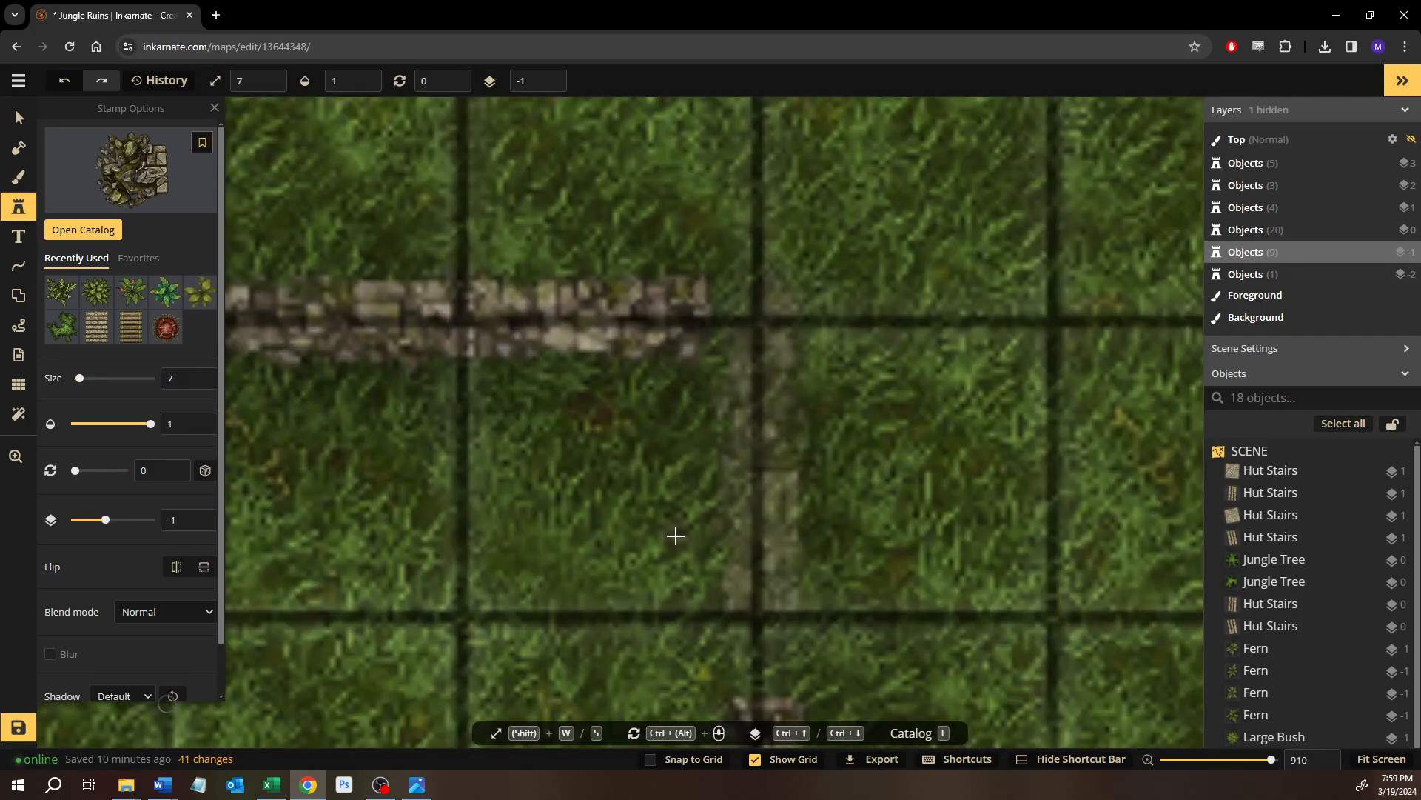
scroll(675, 536, up, 1)
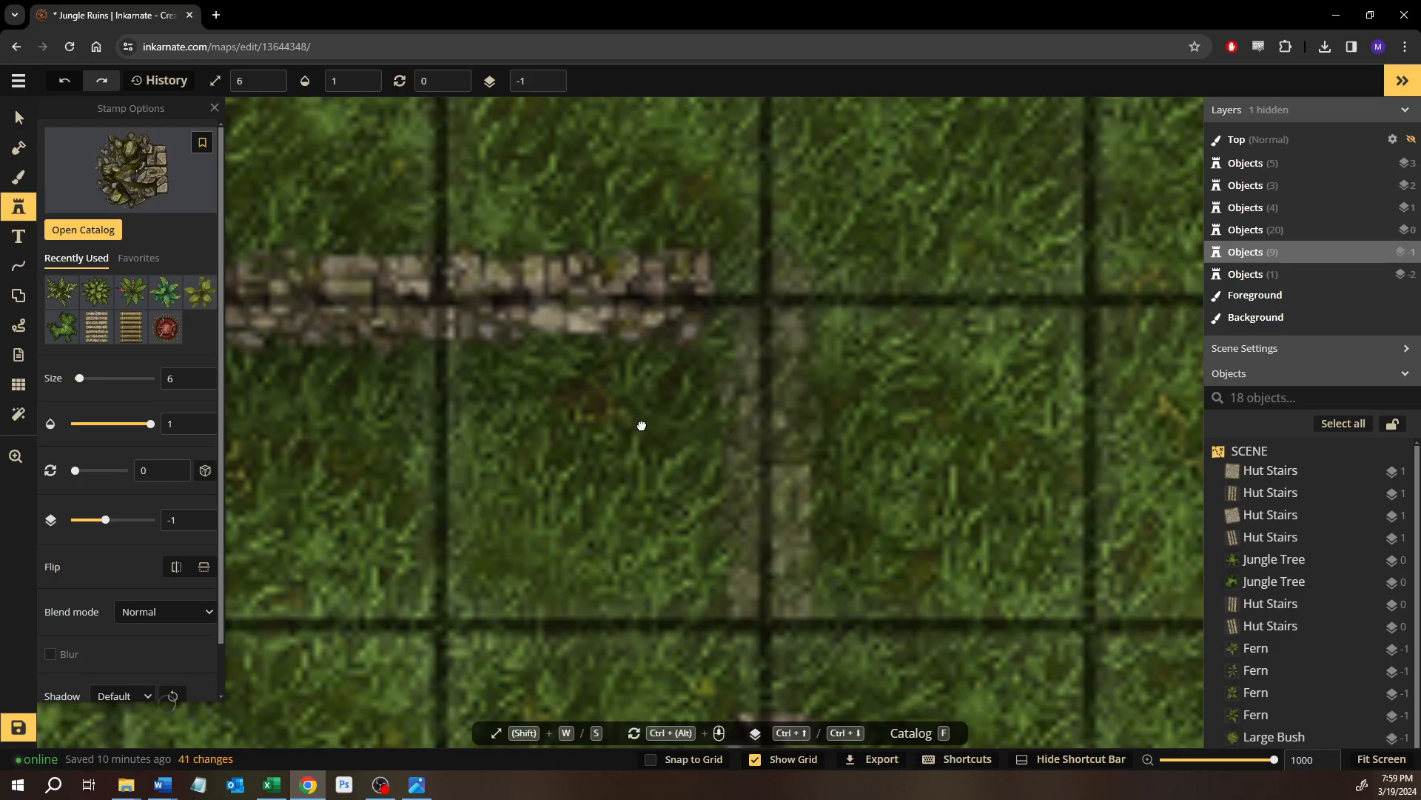
drag(643, 428, 534, 332)
click(205, 470)
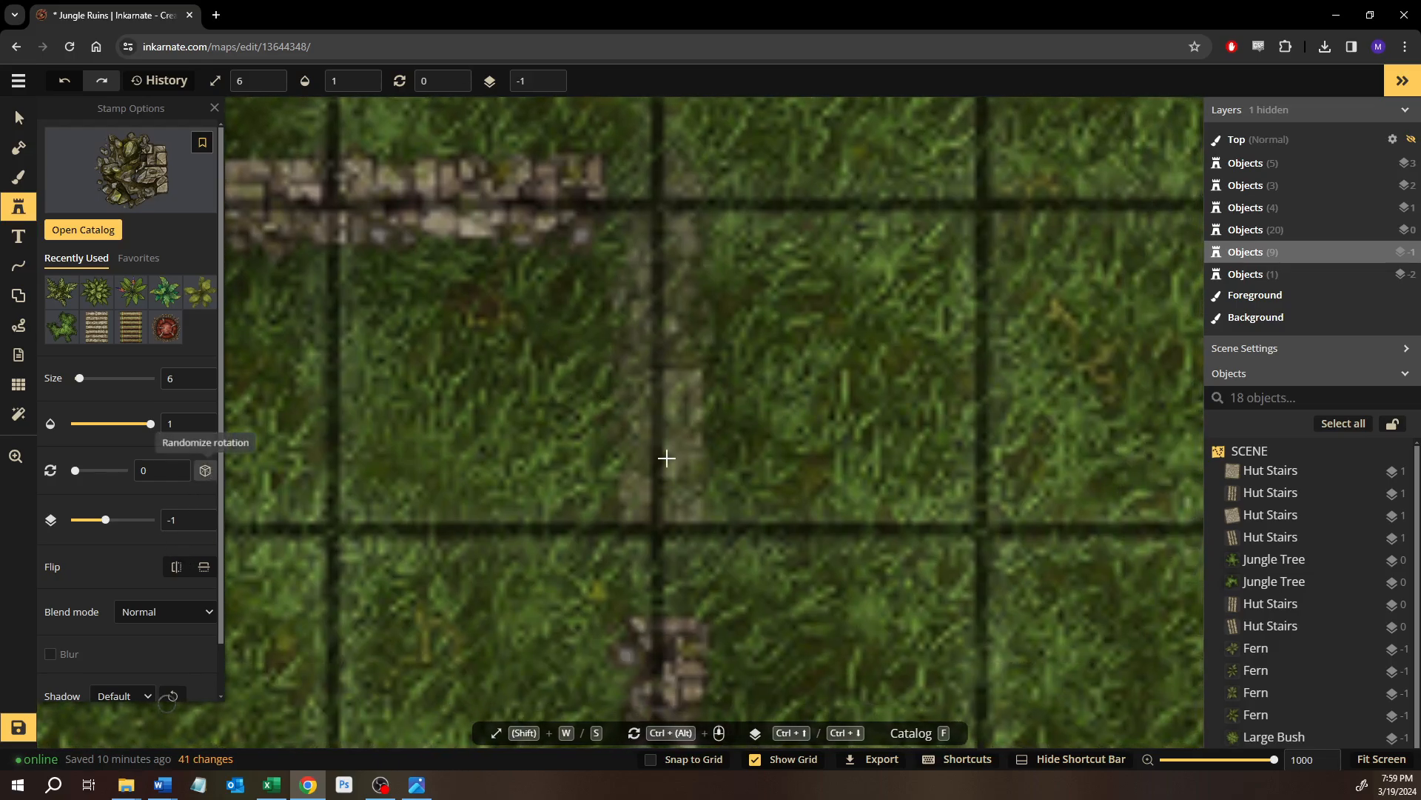
click(739, 472)
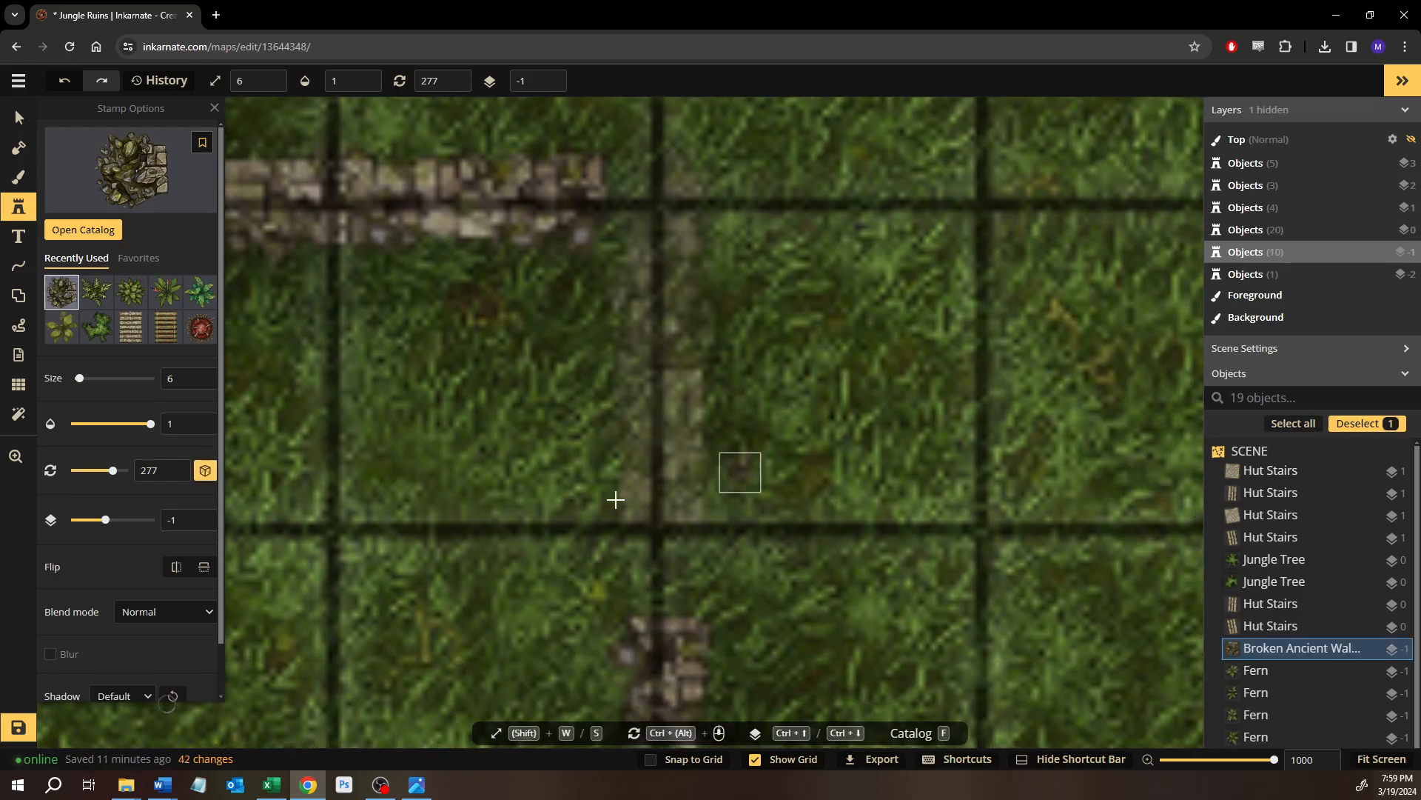
click(583, 363)
click(765, 239)
Select the three small rubble stamps around the faded wall section and set their opacity to 0.54.
scroll(692, 515, down, 3)
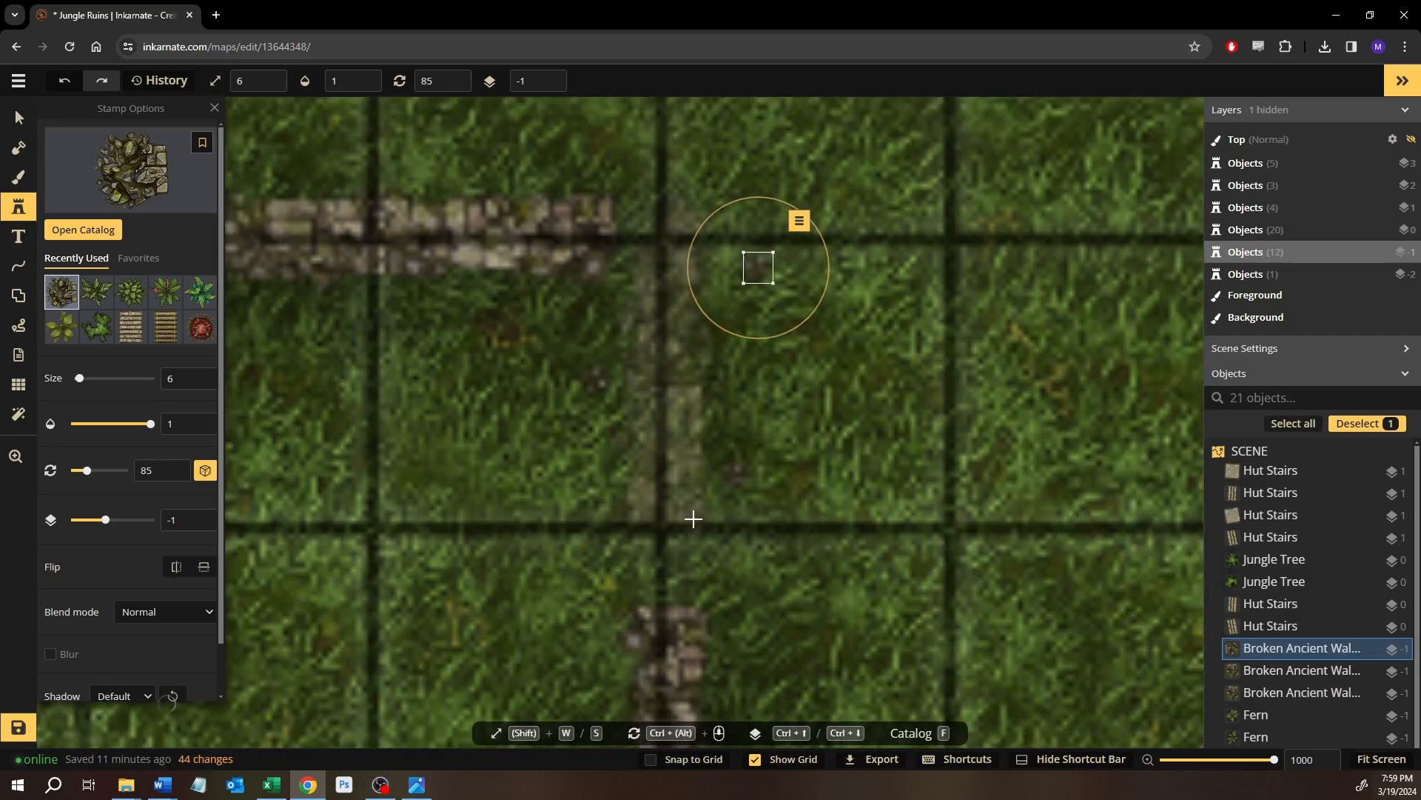
scroll(693, 519, down, 3)
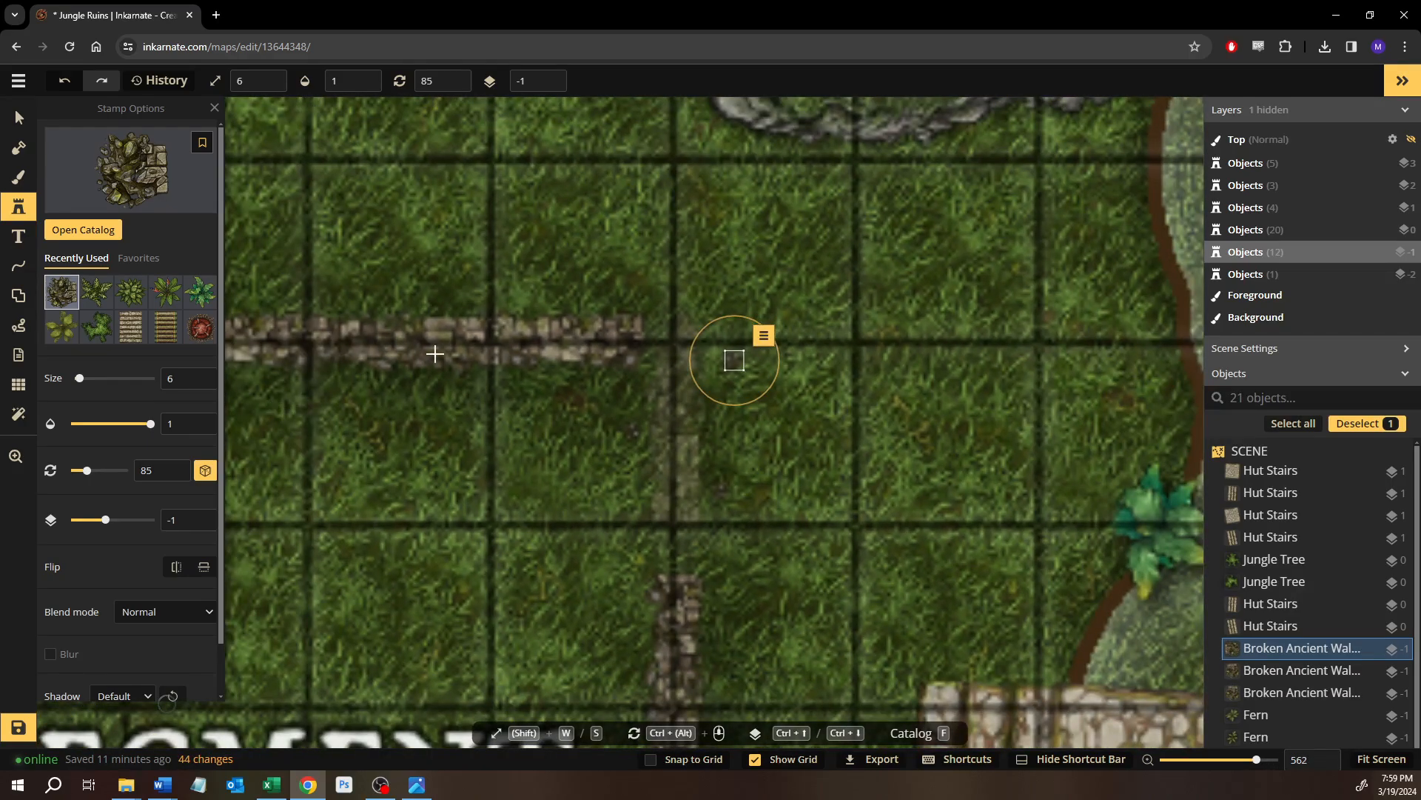
scroll(435, 355, down, 2)
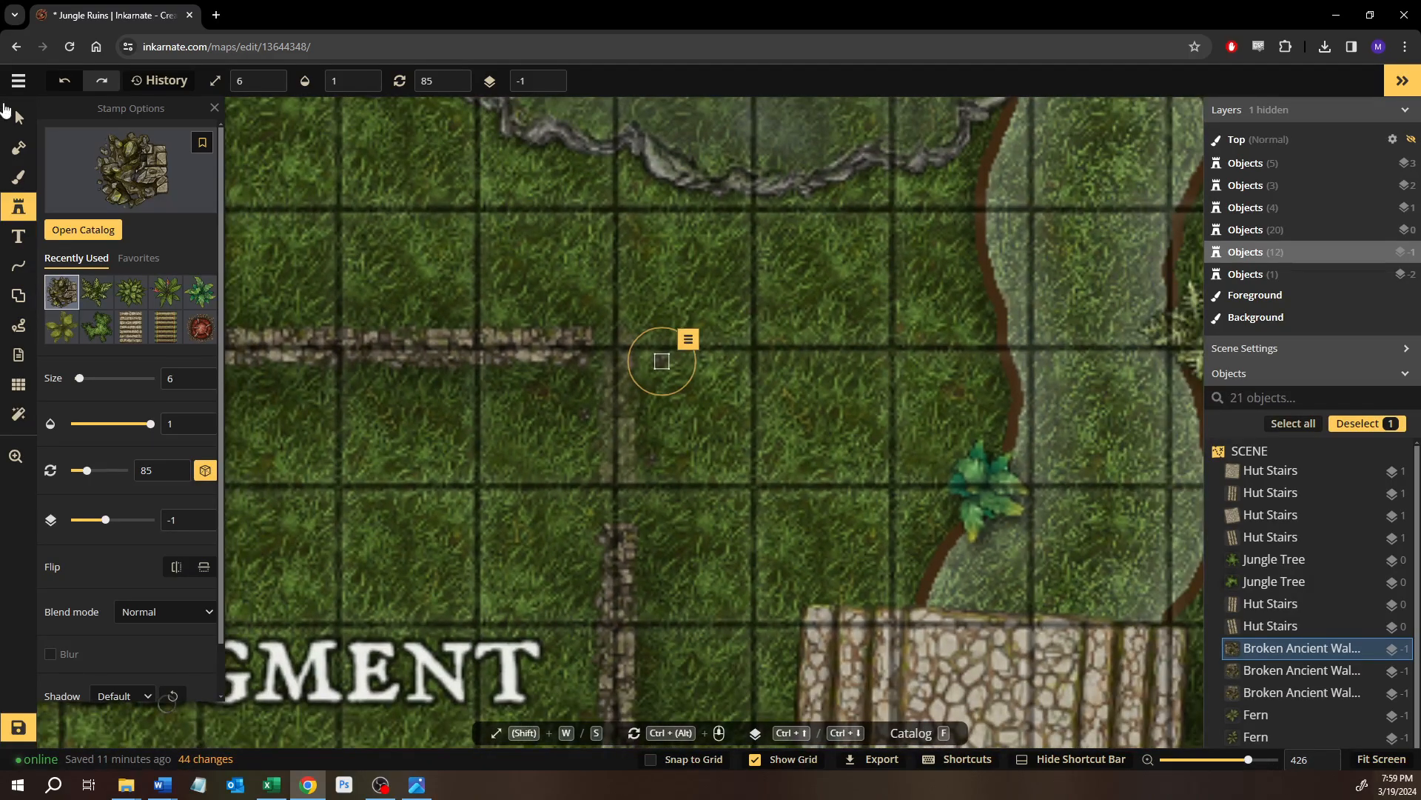
click(15, 111)
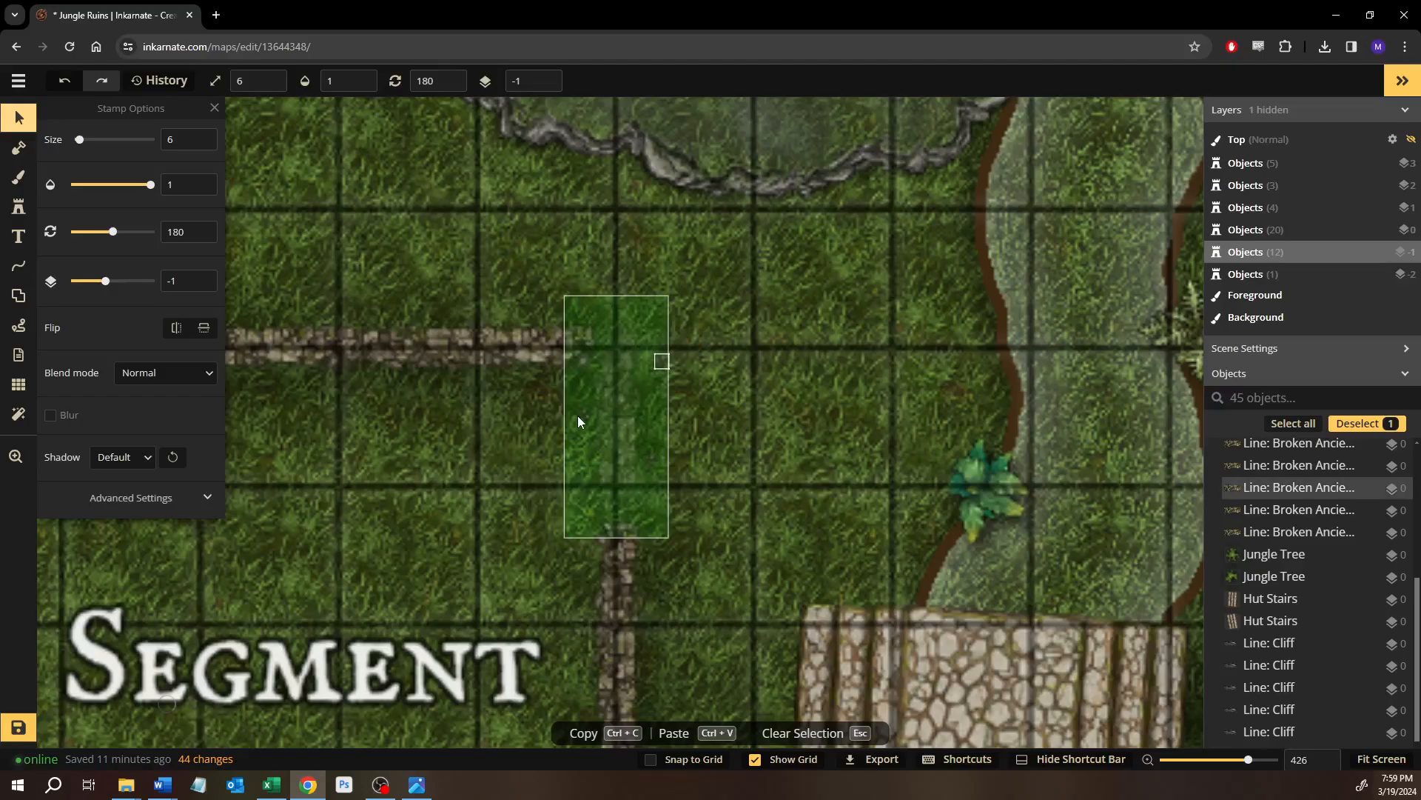
shift+click(651, 461)
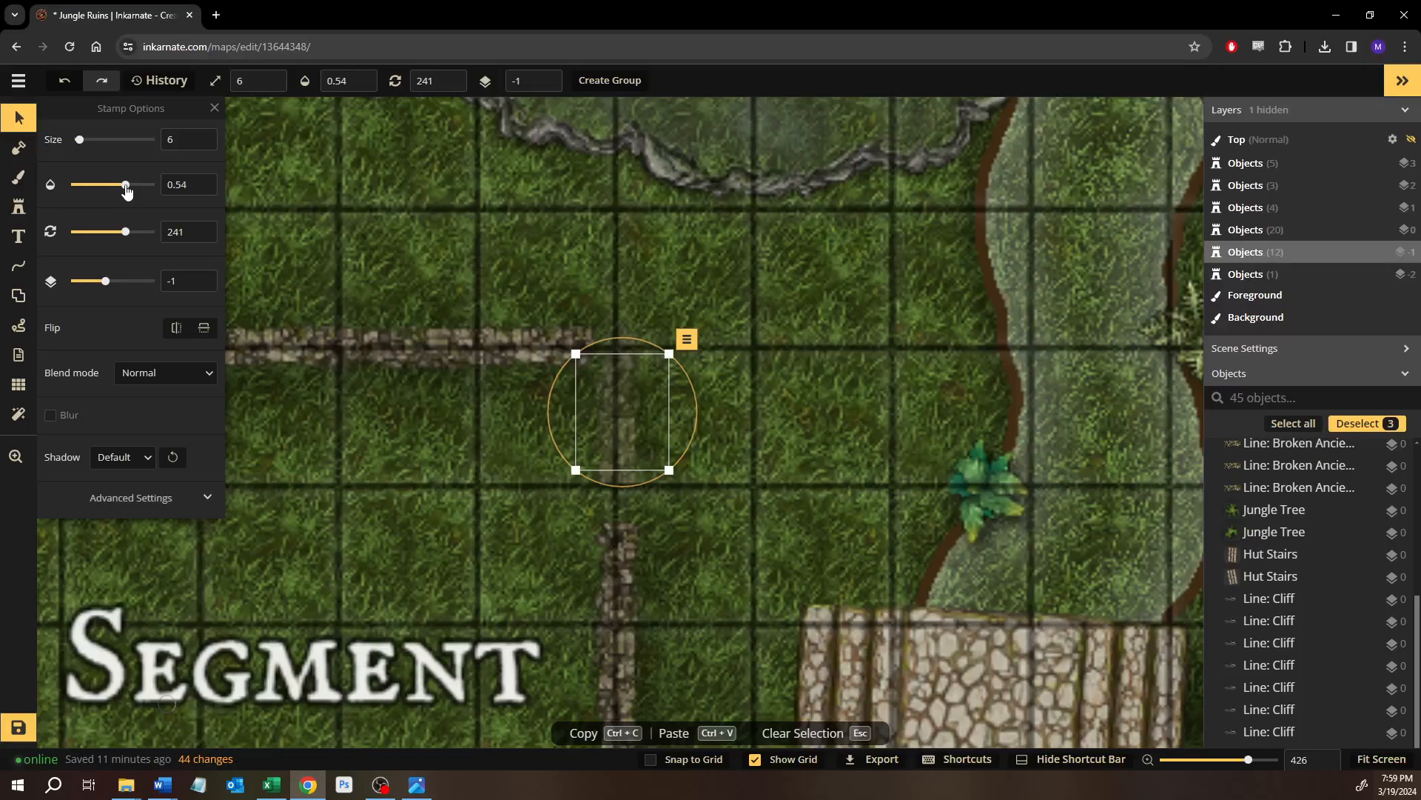
click(695, 478)
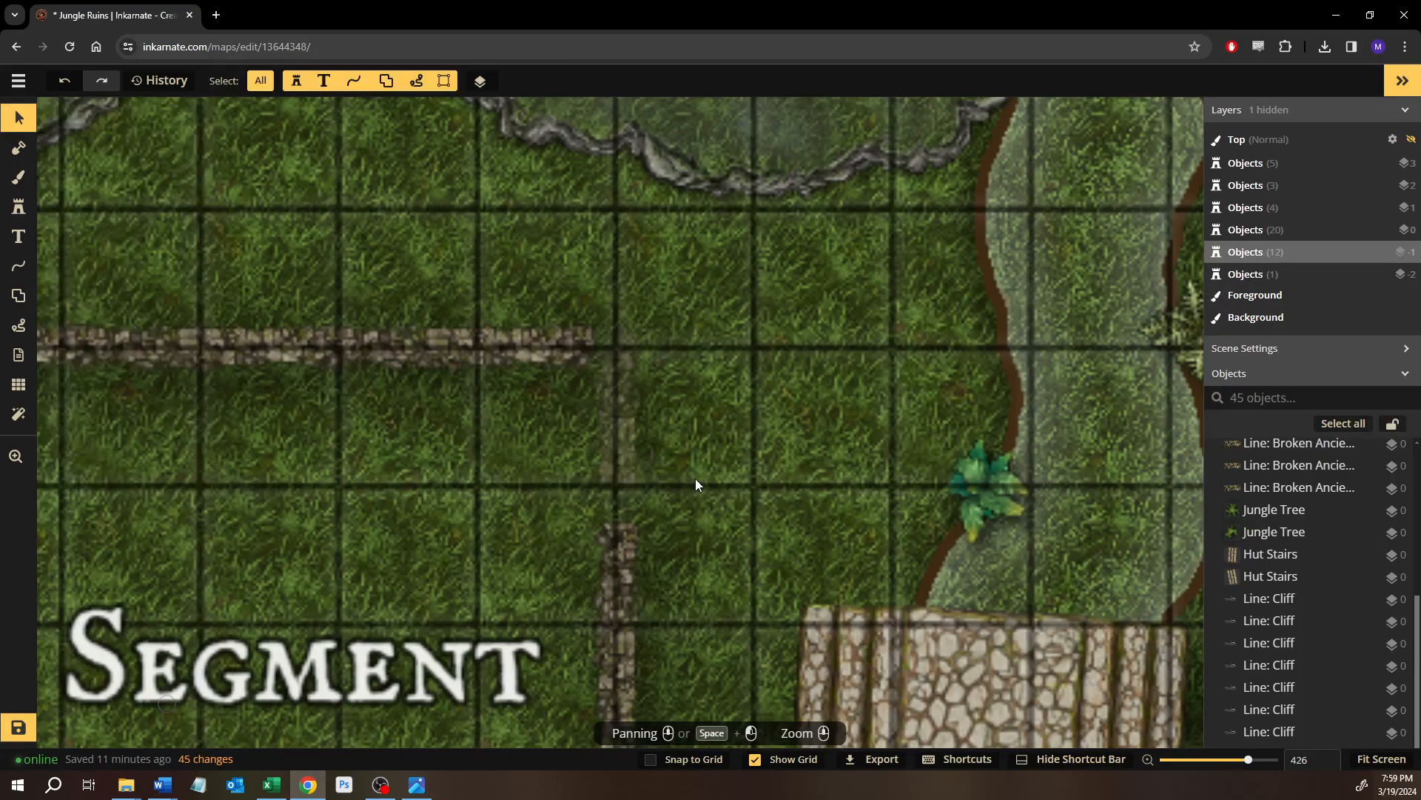
Switch to the Brush tool and open its texture catalog to choose a floor for the trapped segment.
scroll(695, 478, down, 2)
scroll(677, 483, down, 2)
drag(539, 483, 1006, 478)
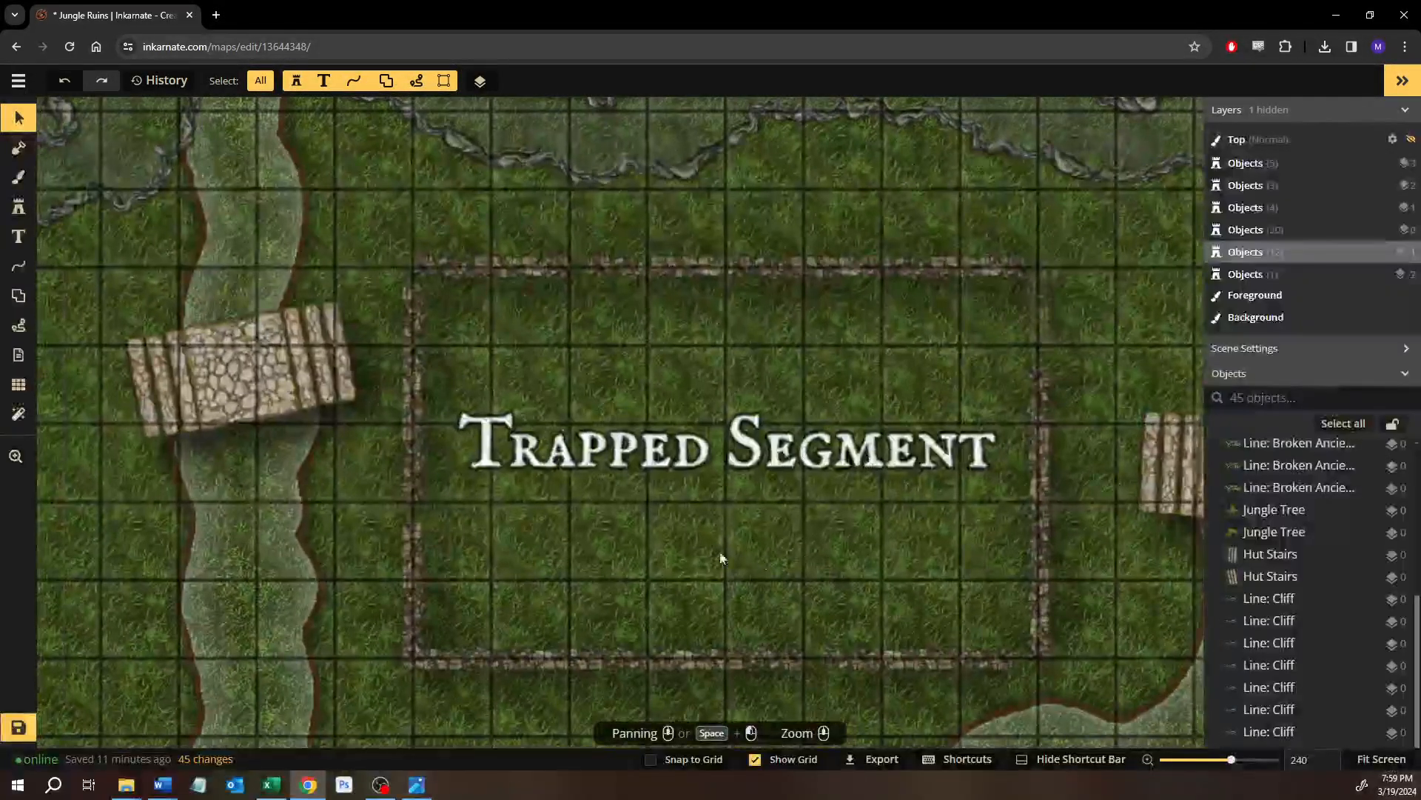
scroll(884, 461, down, 2)
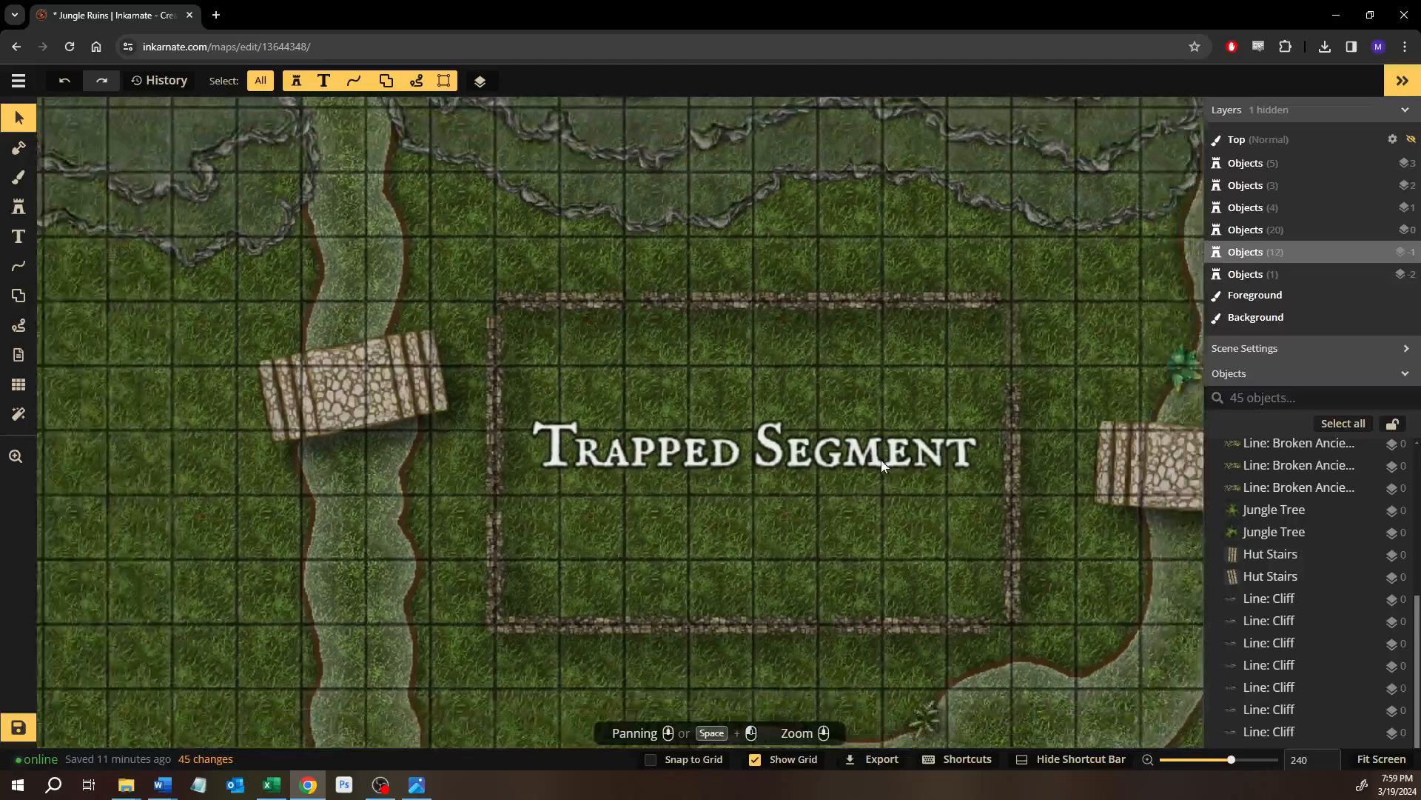
scroll(578, 446, up, 2)
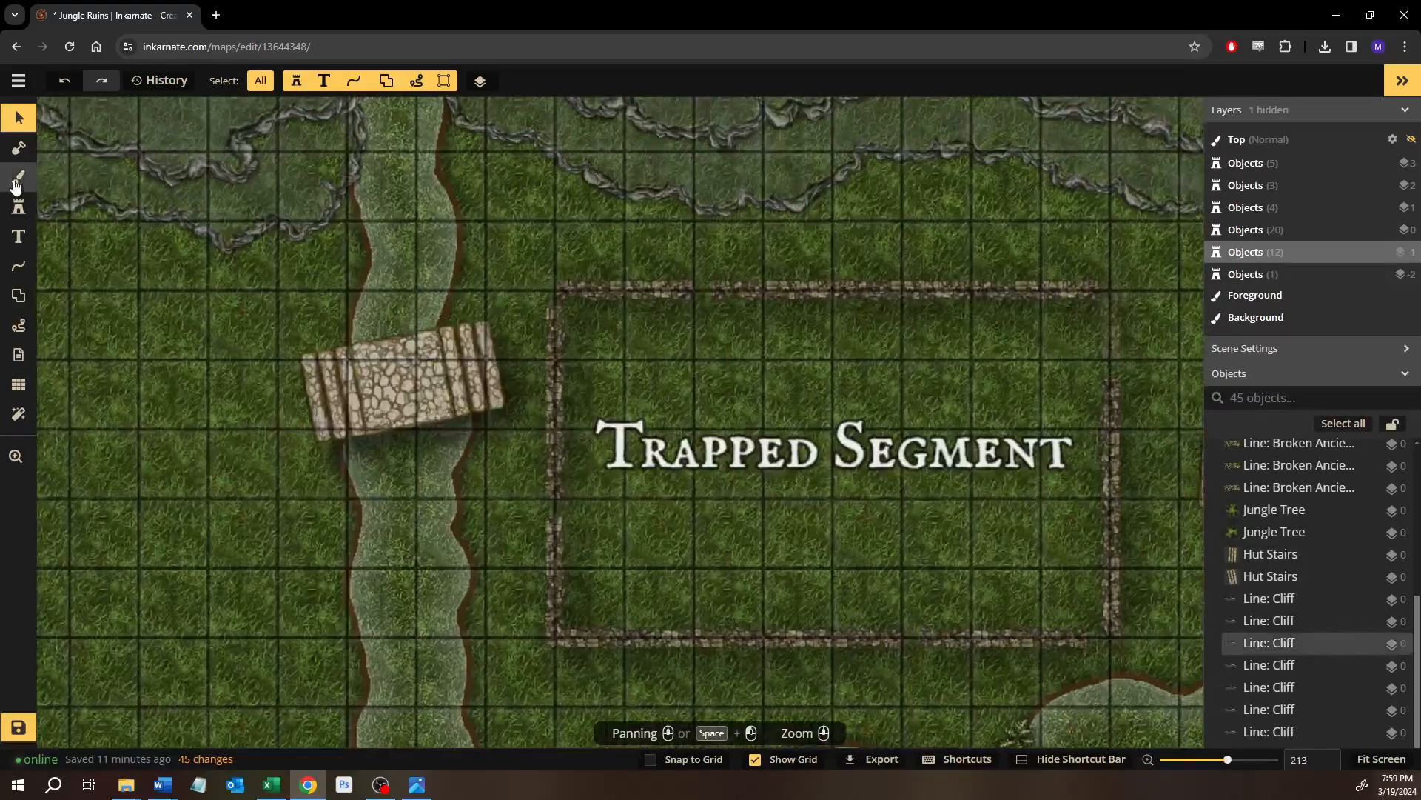
click(18, 178)
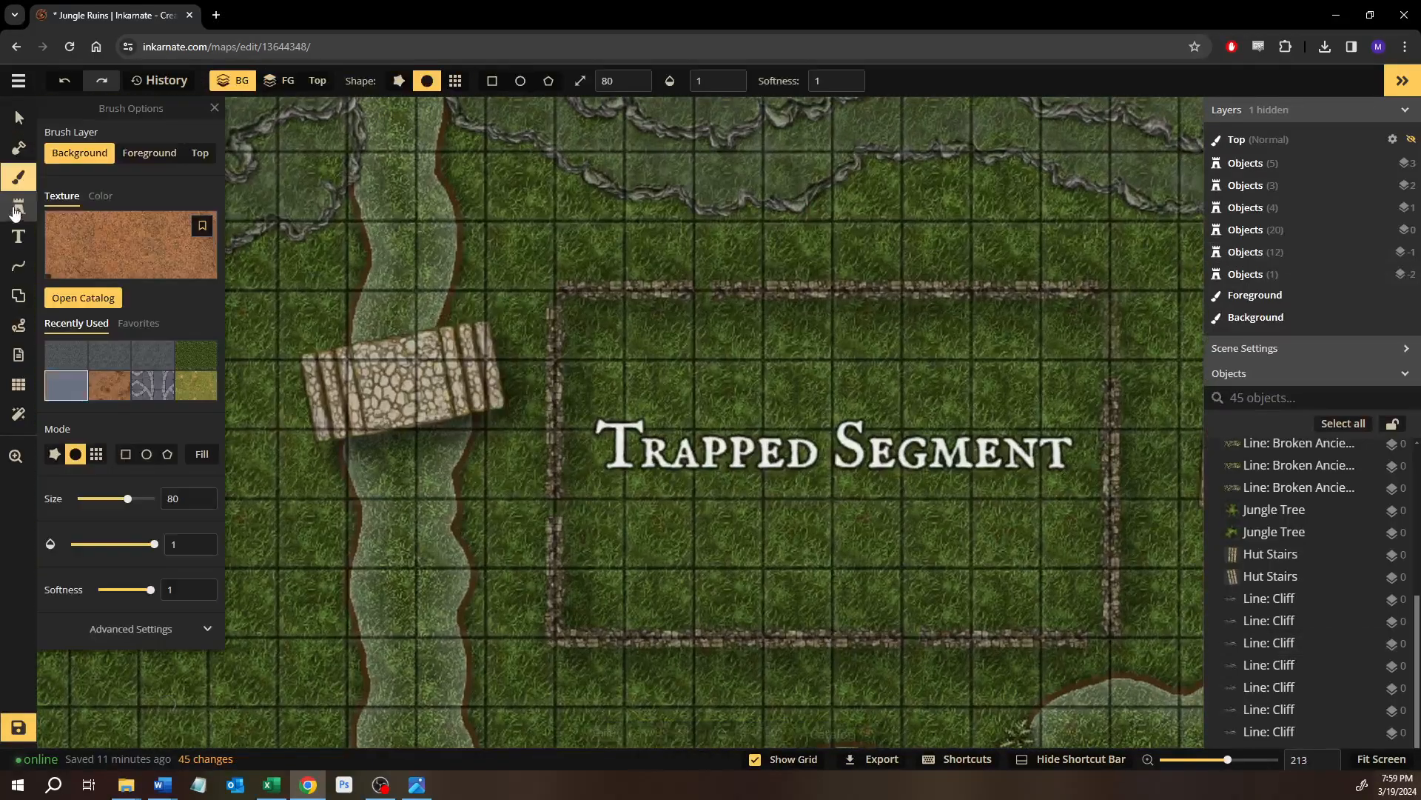
click(83, 298)
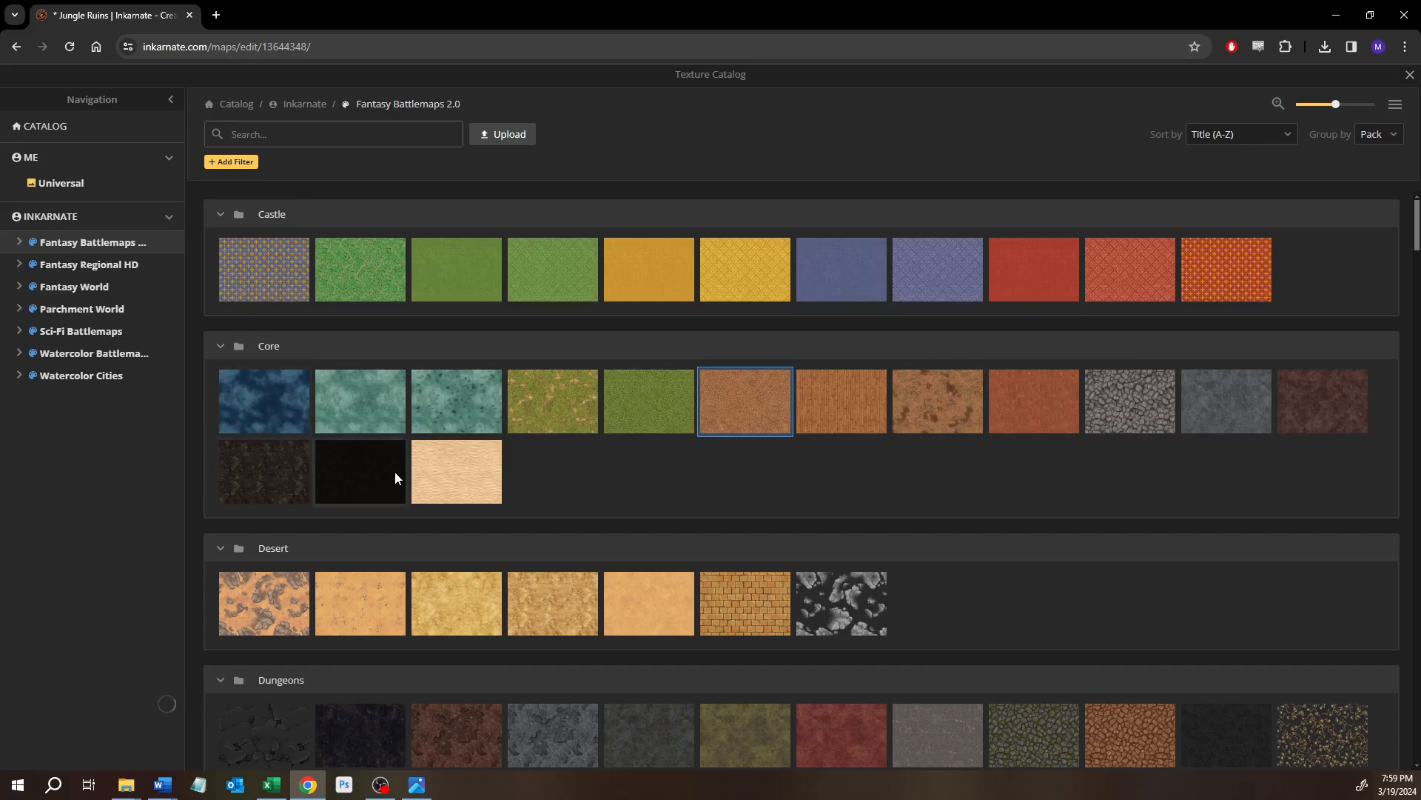
Choose the darker mossy stone pavement texture from the Jungle pack of Fantasy Battlemaps 2.0.
scroll(395, 471, down, 20)
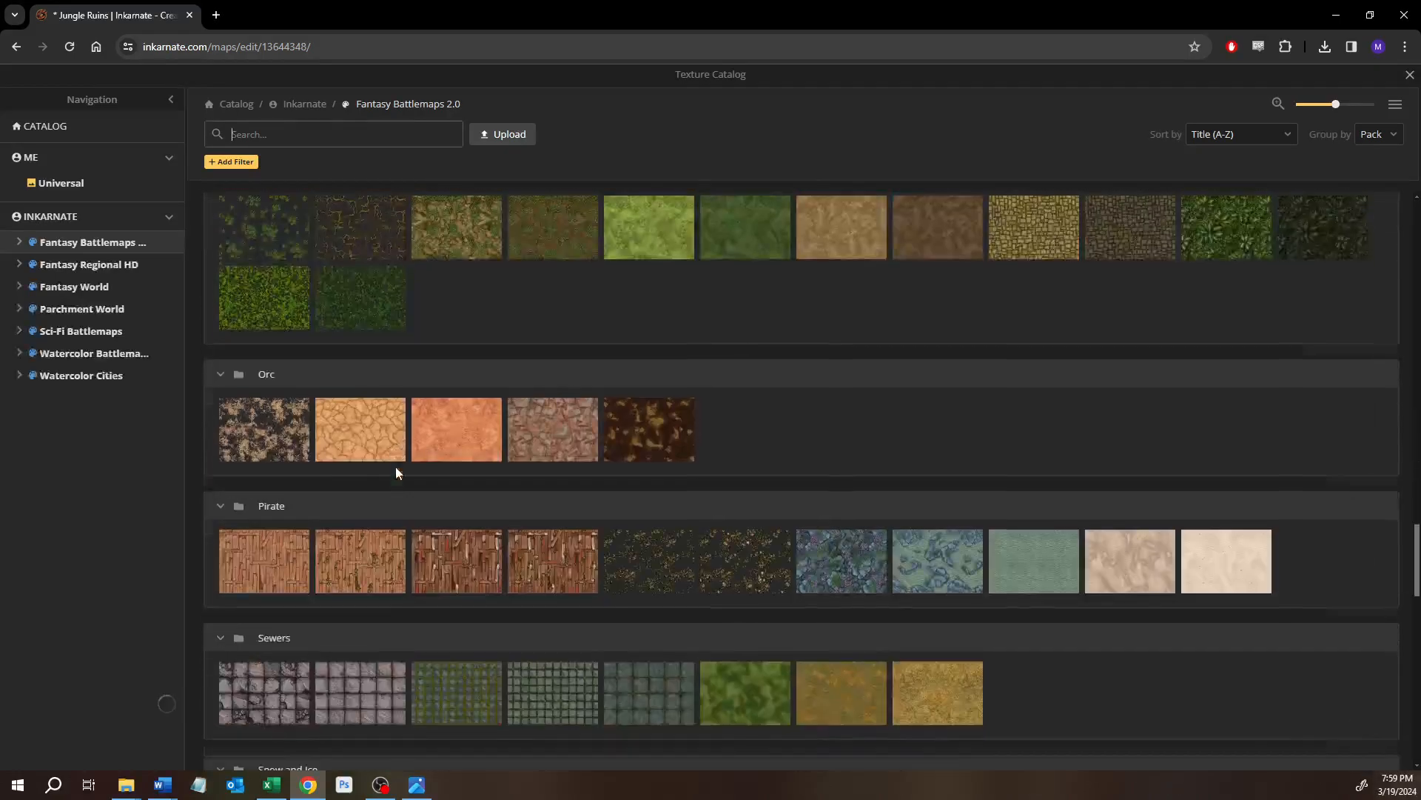
scroll(396, 472, down, 9)
scroll(396, 473, up, 16)
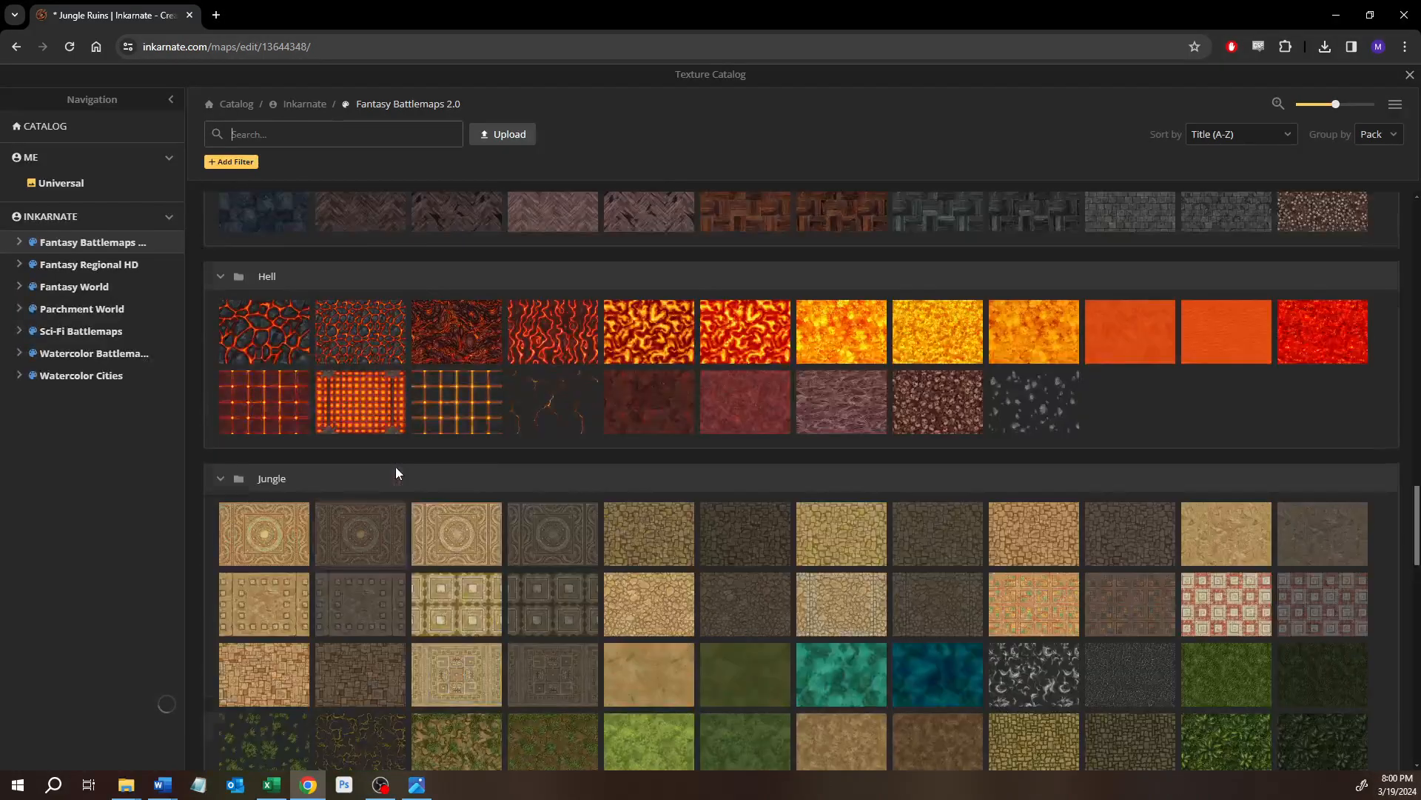
scroll(395, 472, up, 10)
scroll(395, 459, up, 2)
scroll(394, 458, down, 7)
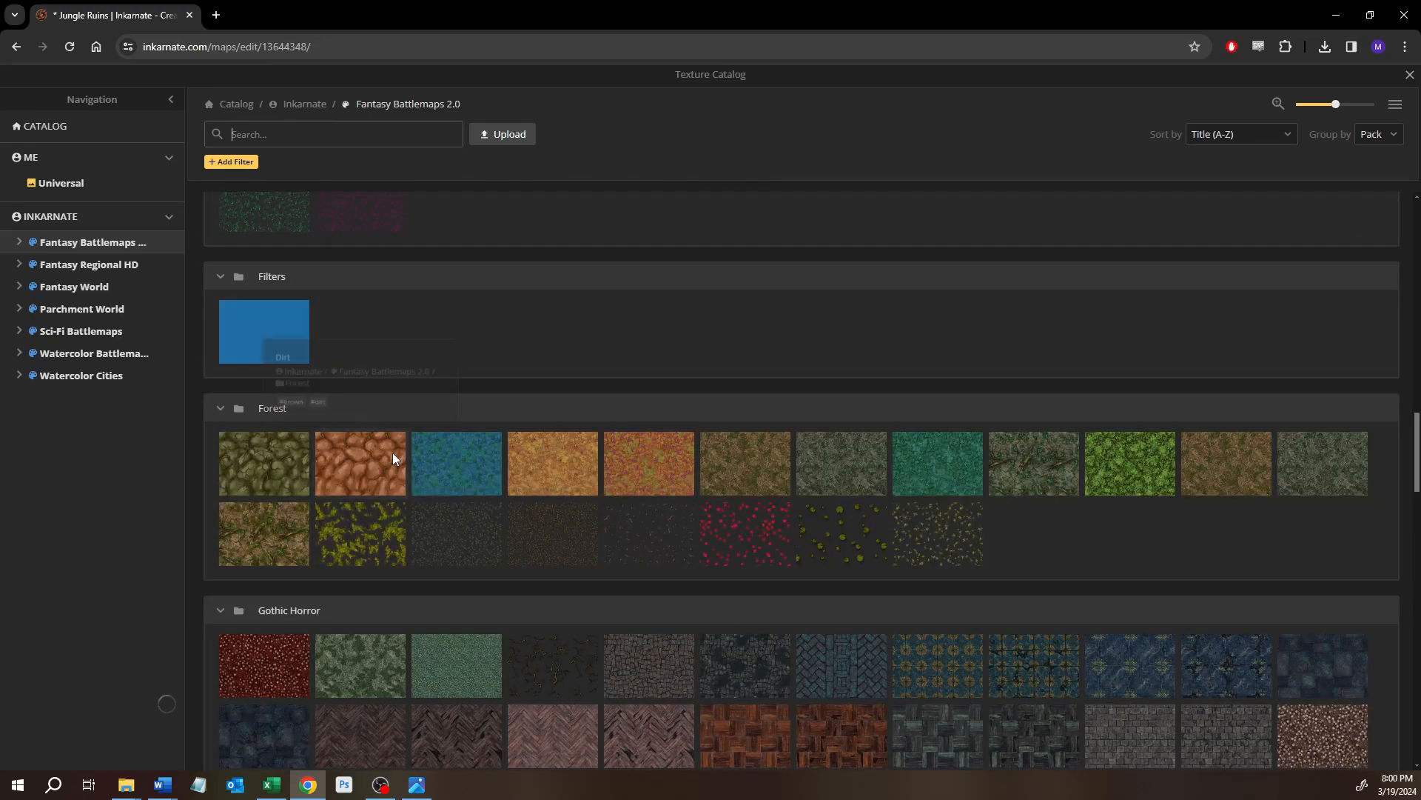
scroll(394, 459, down, 12)
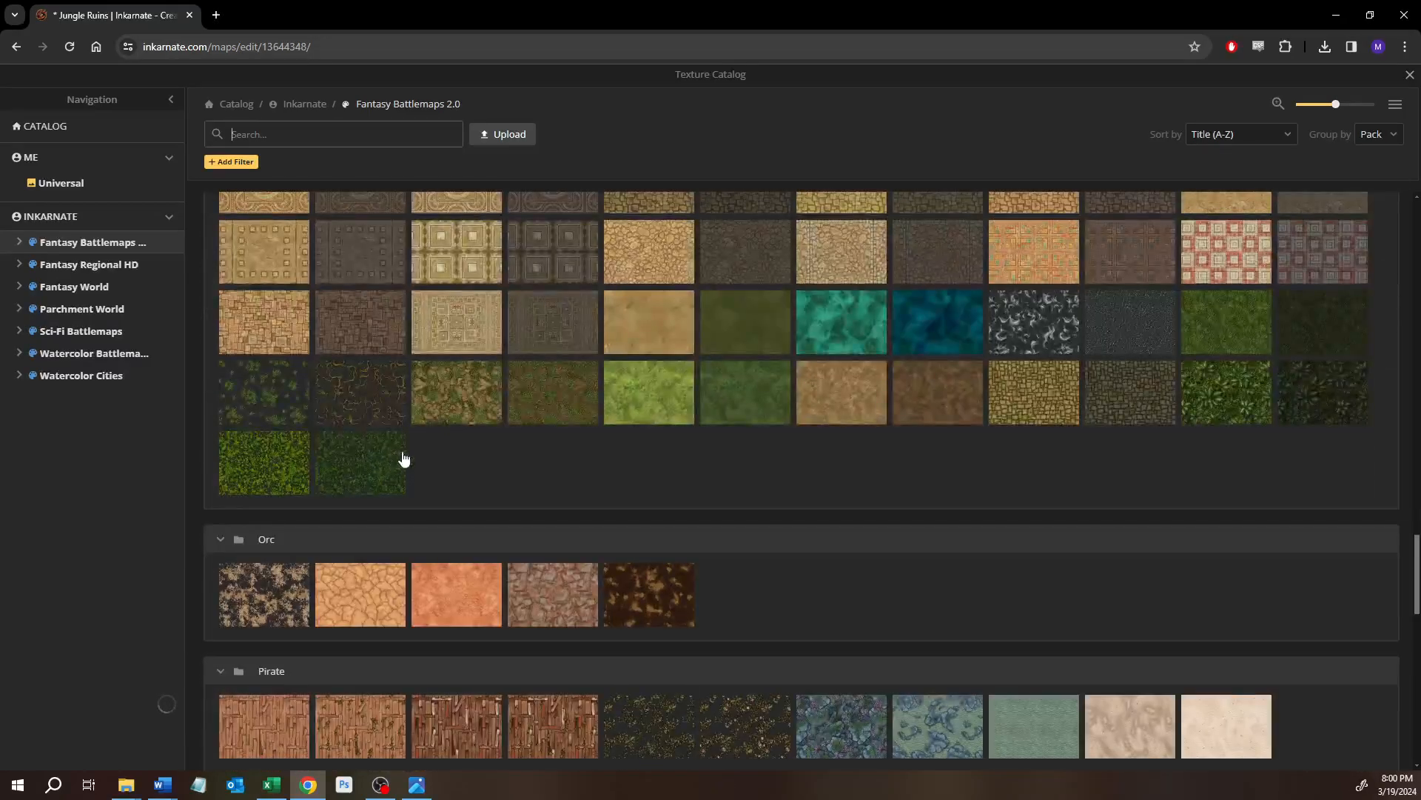
scroll(463, 455, up, 2)
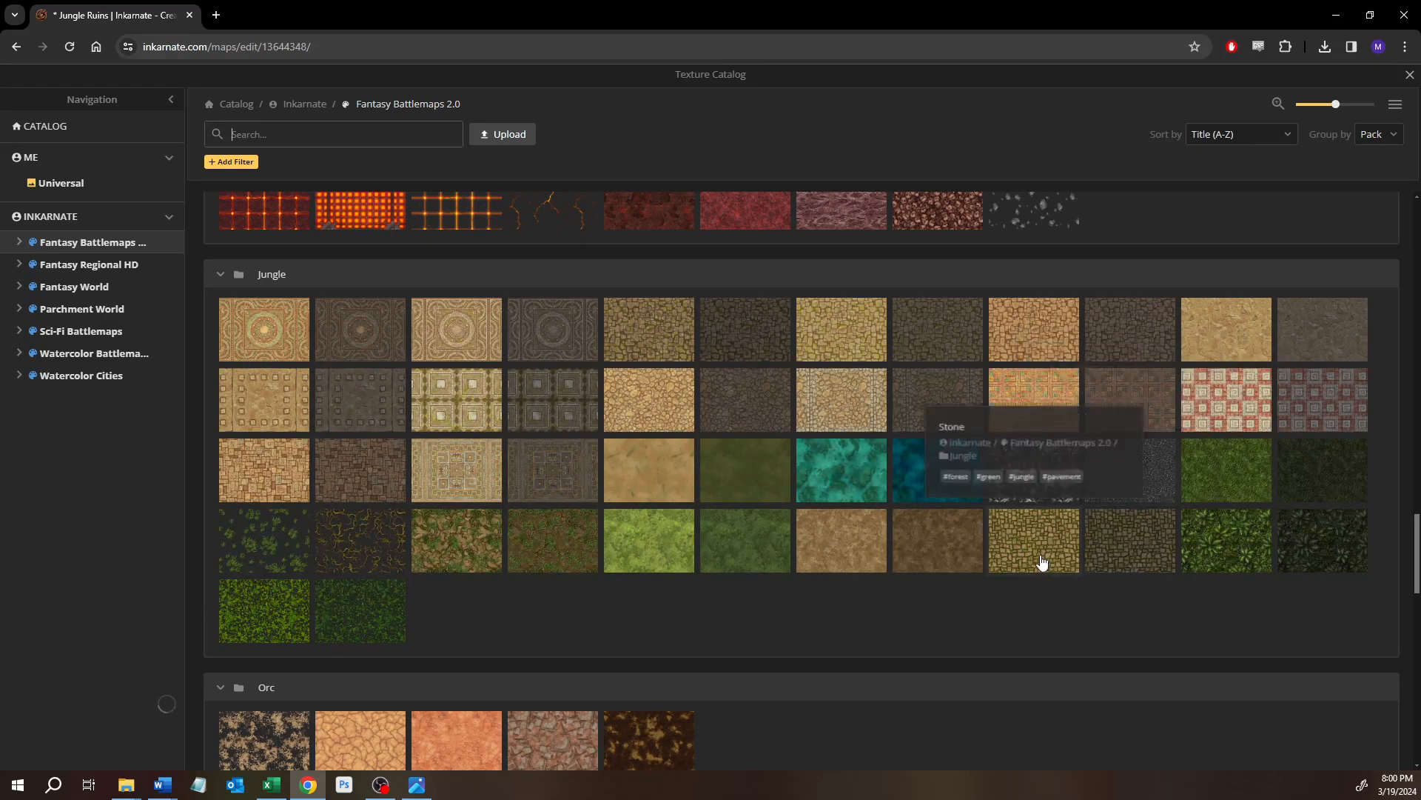
click(1118, 525)
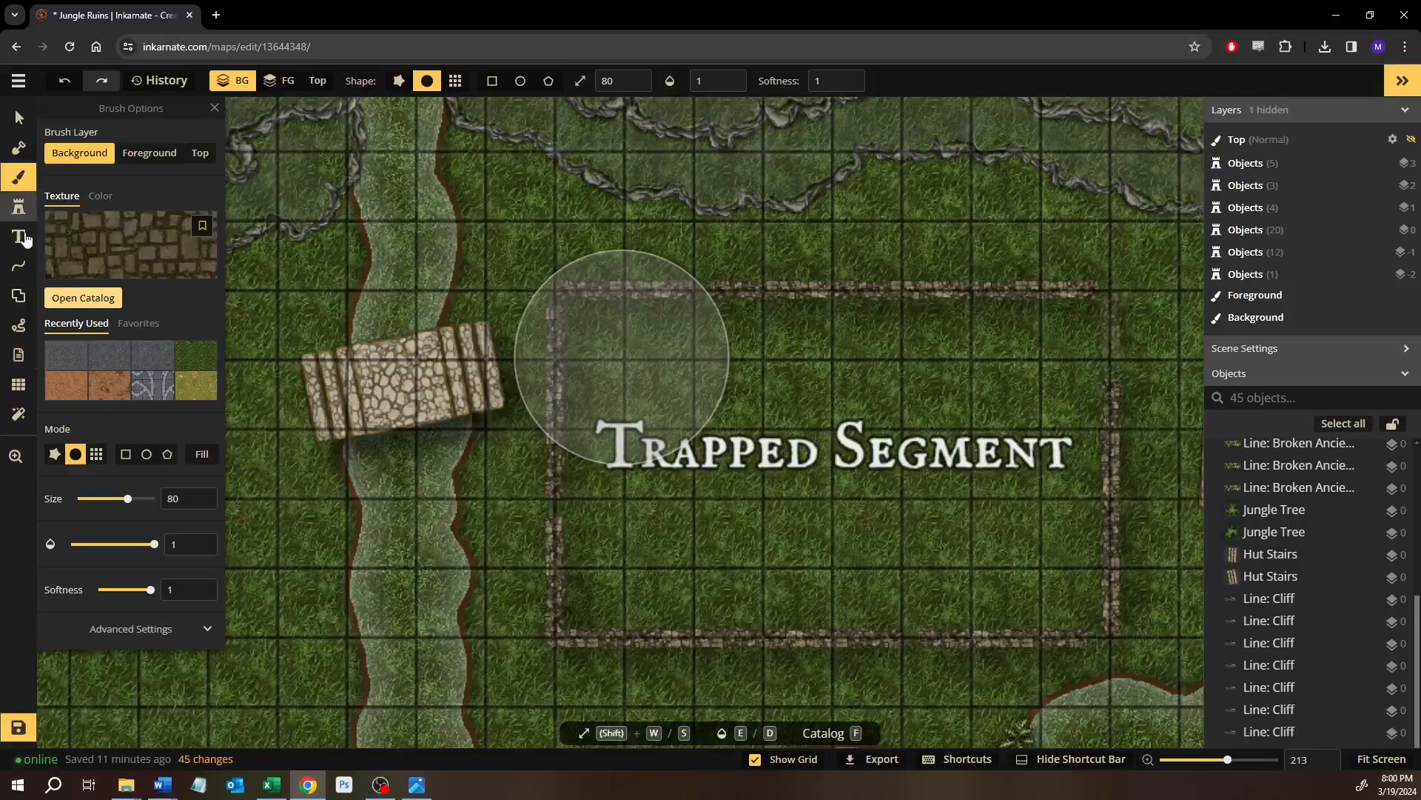
Draw a rectangular brush area spanning the trapped segment's walls, with opacity 0.65 on the Foreground layer.
click(125, 454)
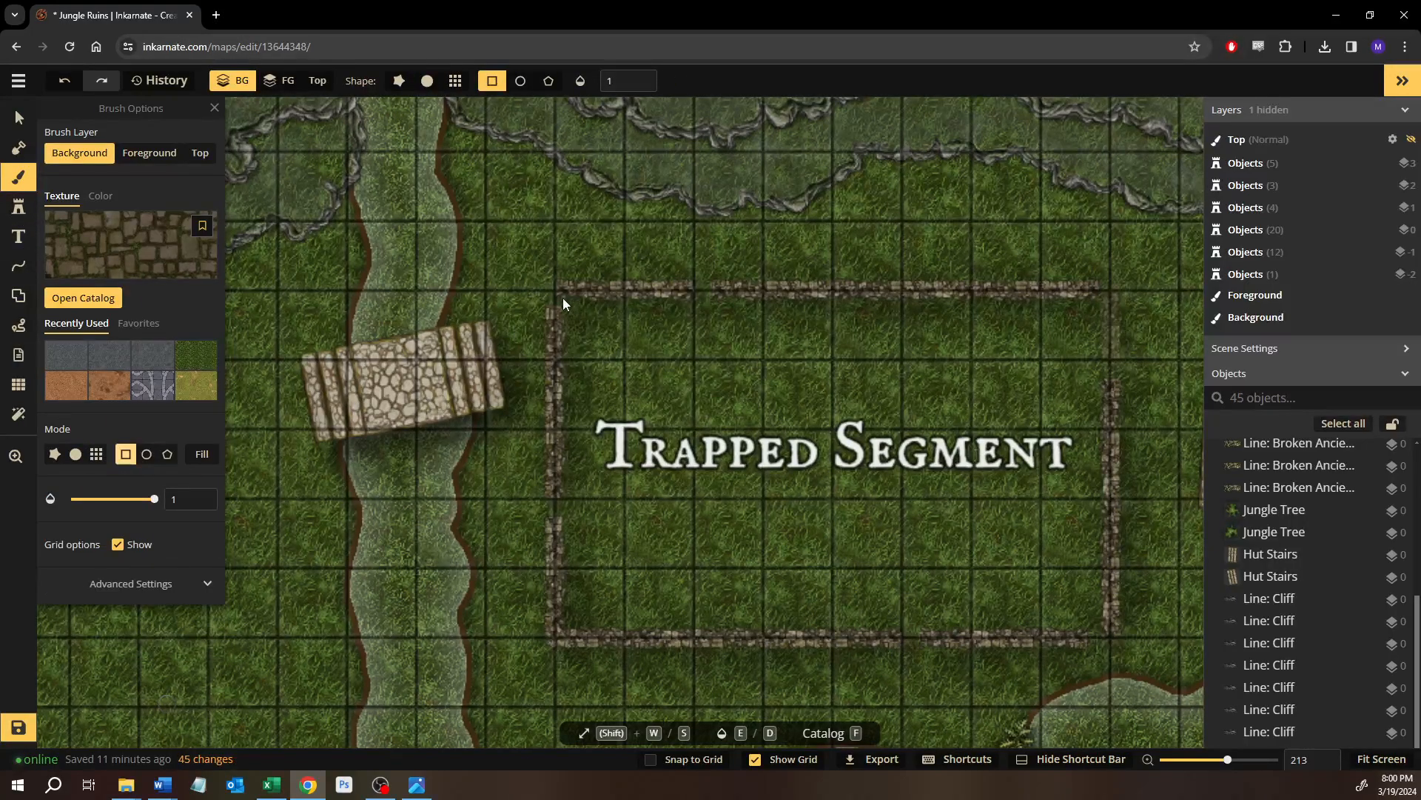
scroll(563, 301, up, 5)
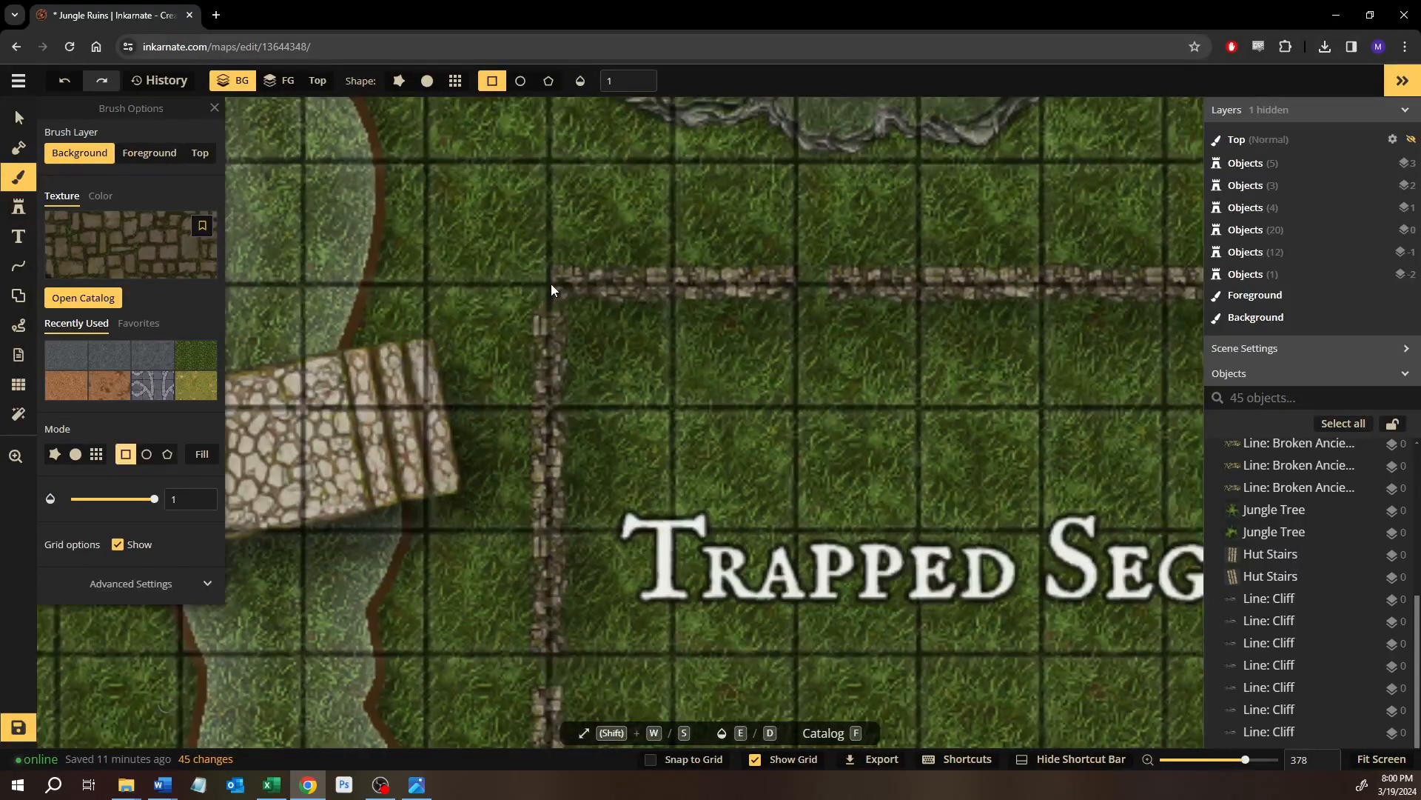
mouse_move(549, 283)
mouse_down()
mouse_move(1090, 431)
mouse_move(1297, 525)
mouse_move(1055, 619)
mouse_move(1069, 643)
mouse_up()
drag(1006, 573, 281, 420)
drag(750, 643, 813, 657)
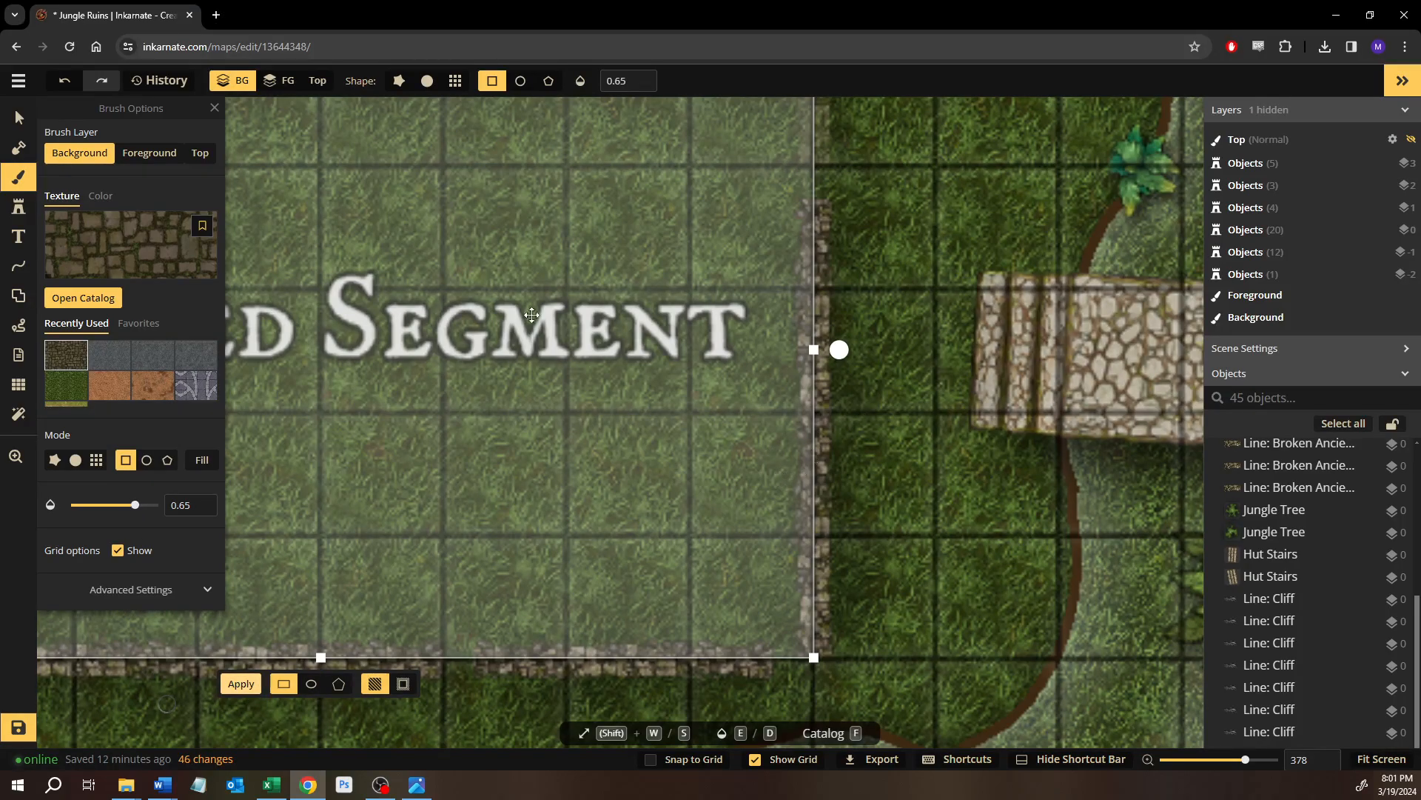
scroll(783, 477, down, 2)
click(132, 152)
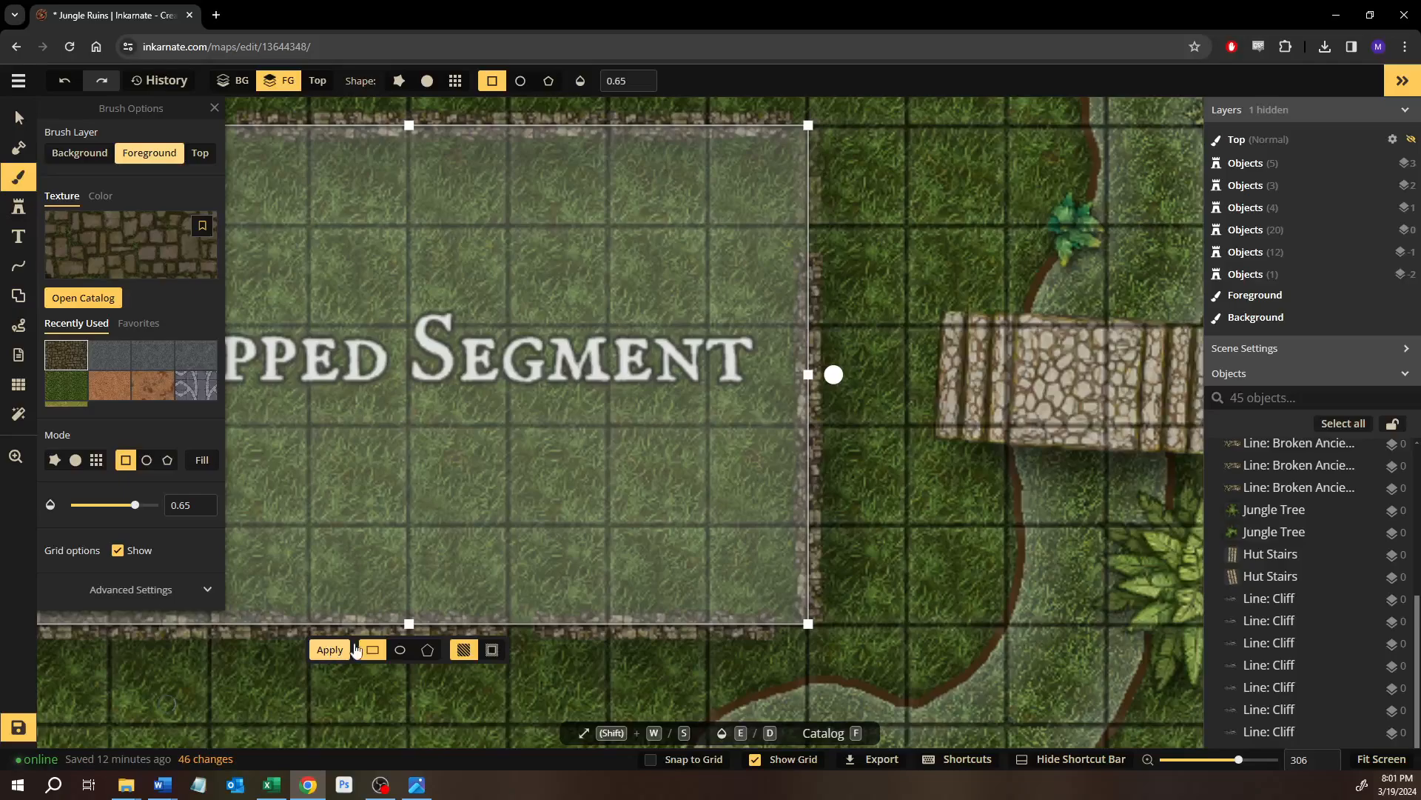
Undo a first full-size stone fill and fill the rectangle again with the texture size set to 30.
click(329, 649)
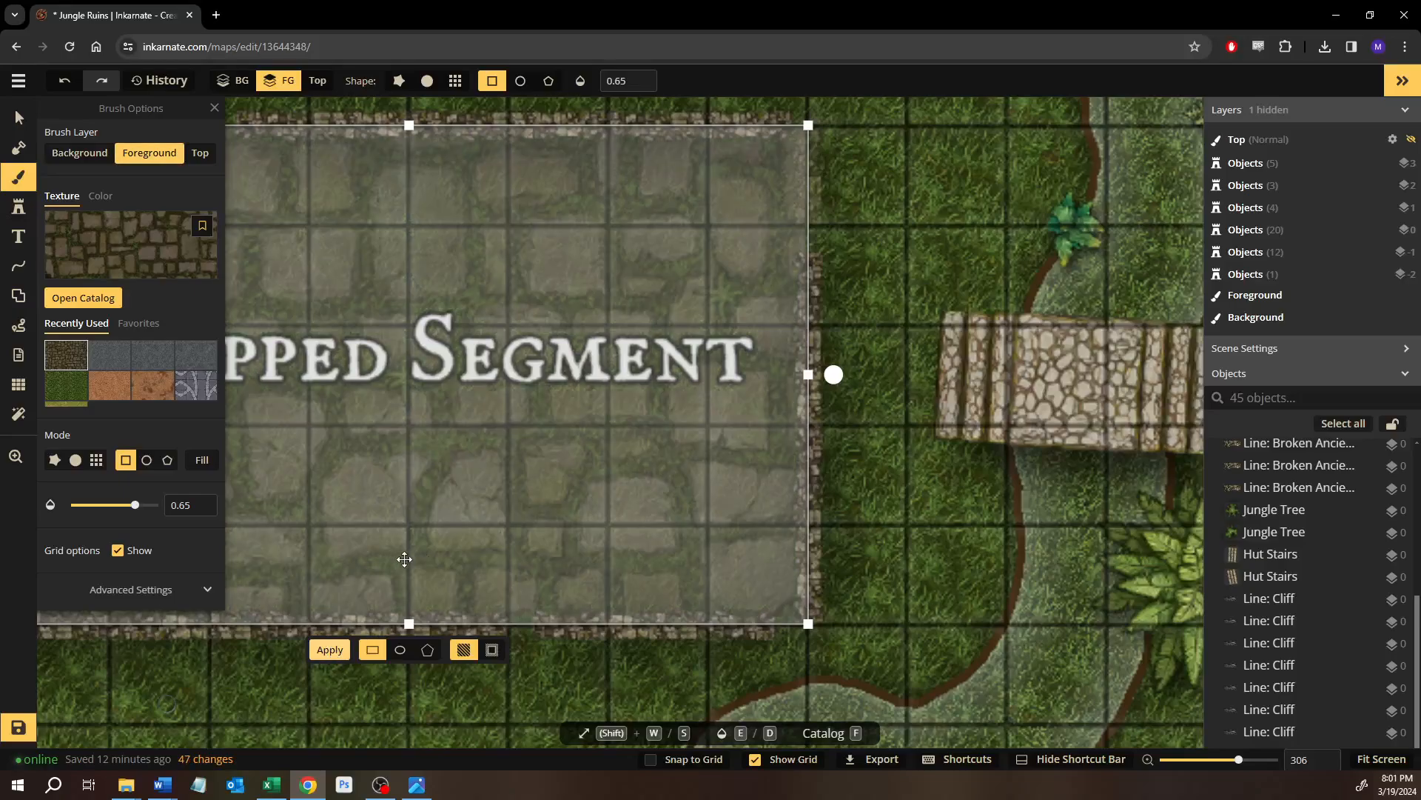
key(ctrl+z)
click(161, 586)
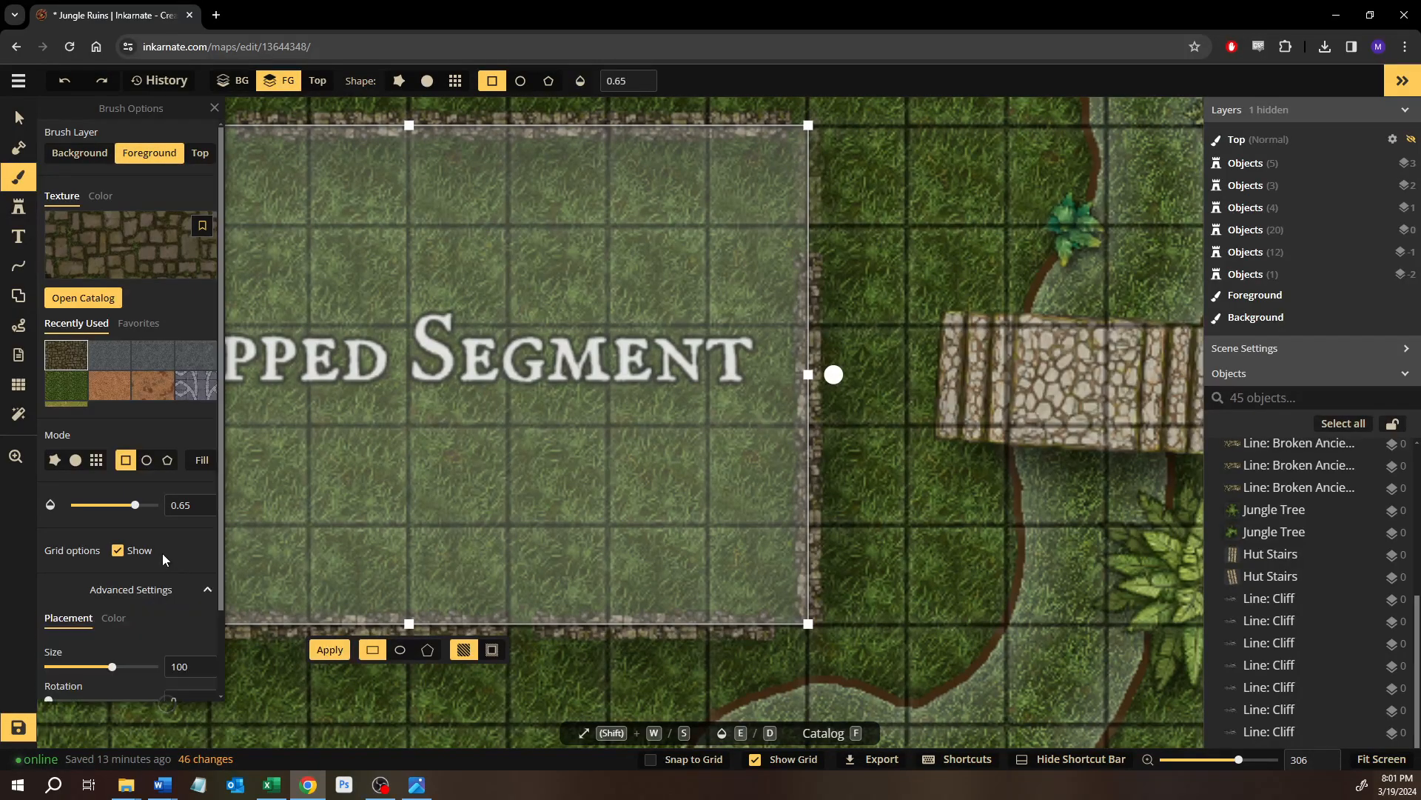
scroll(162, 553, down, 1)
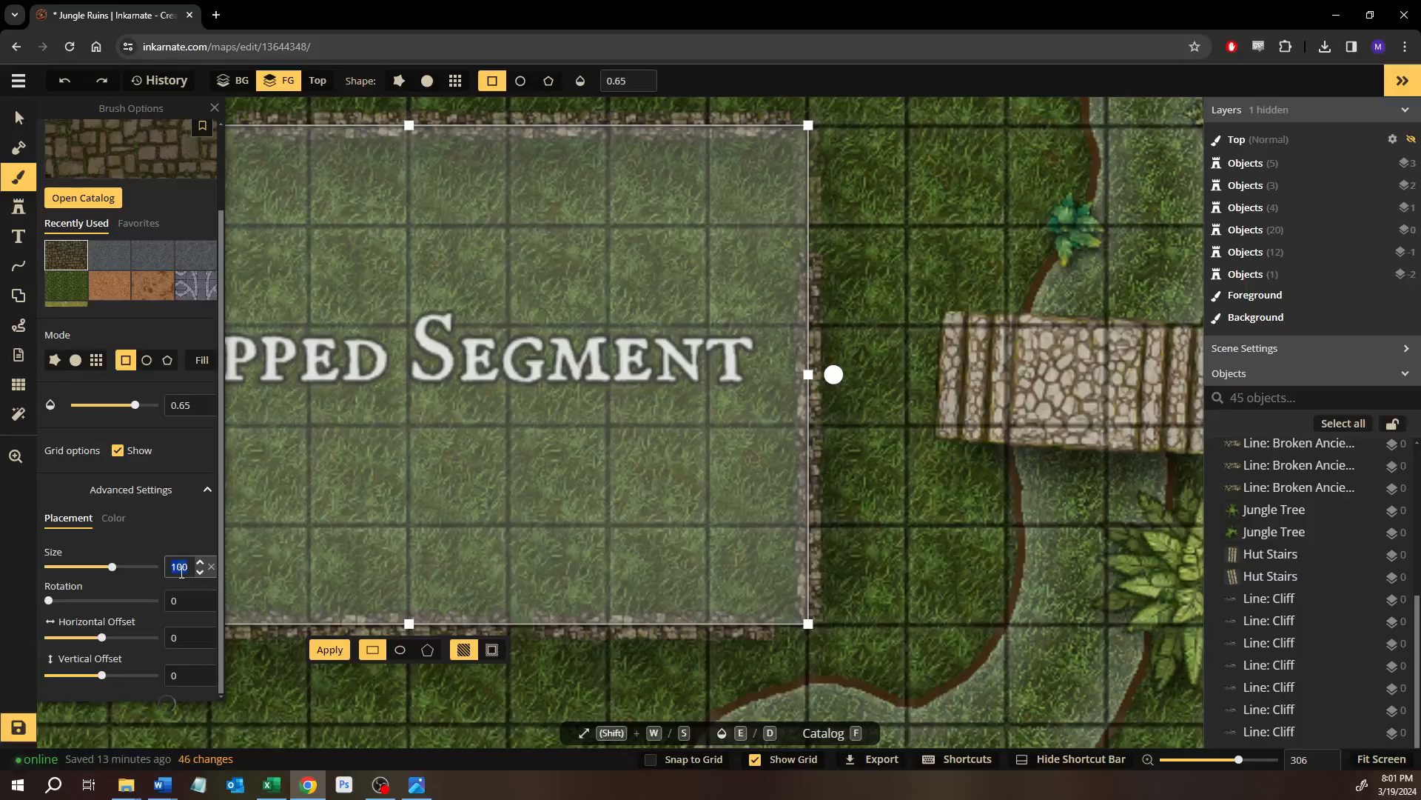
text(30)
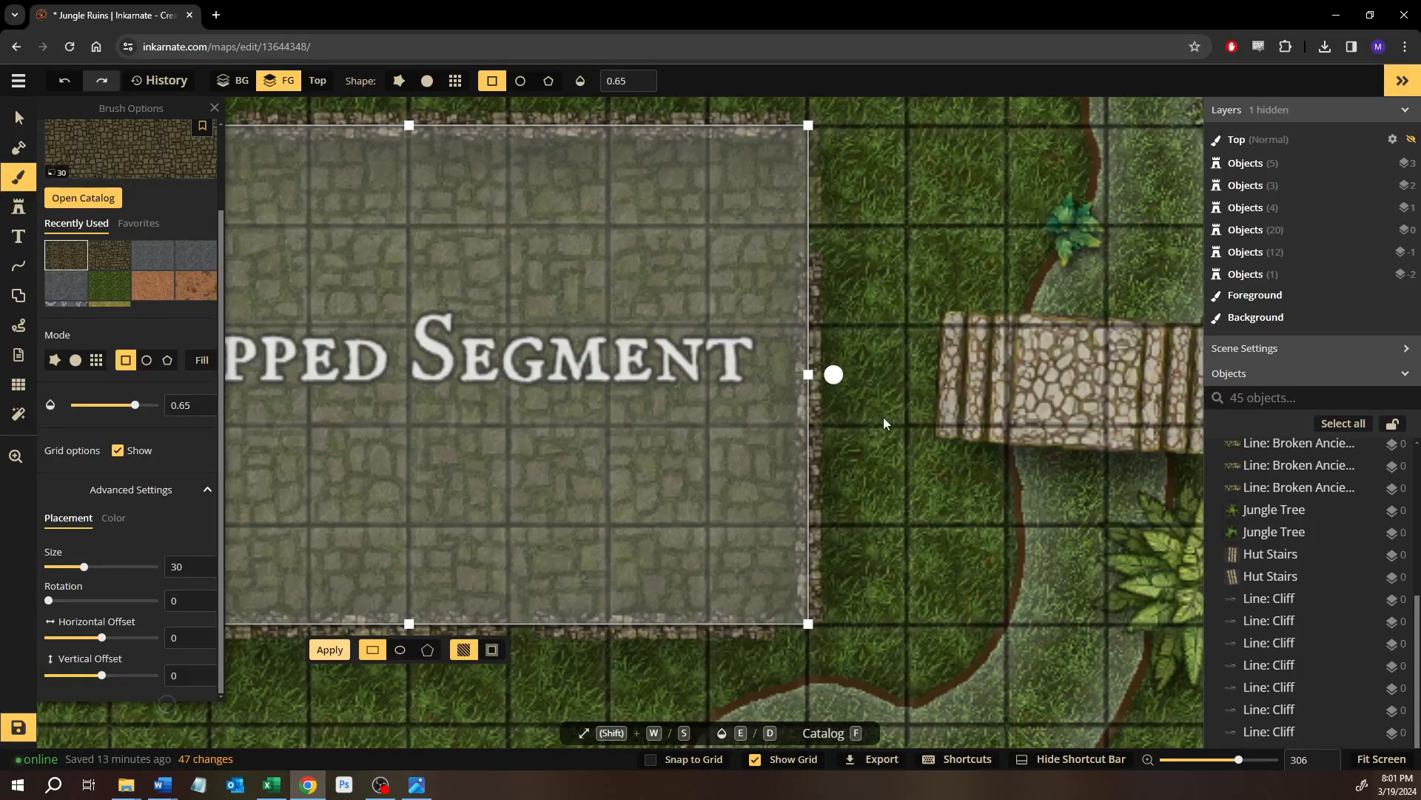
key(Return)
Examine the stone floor and surrounding walls of the trapped segment close up and from a distance.
scroll(505, 406, down, 3)
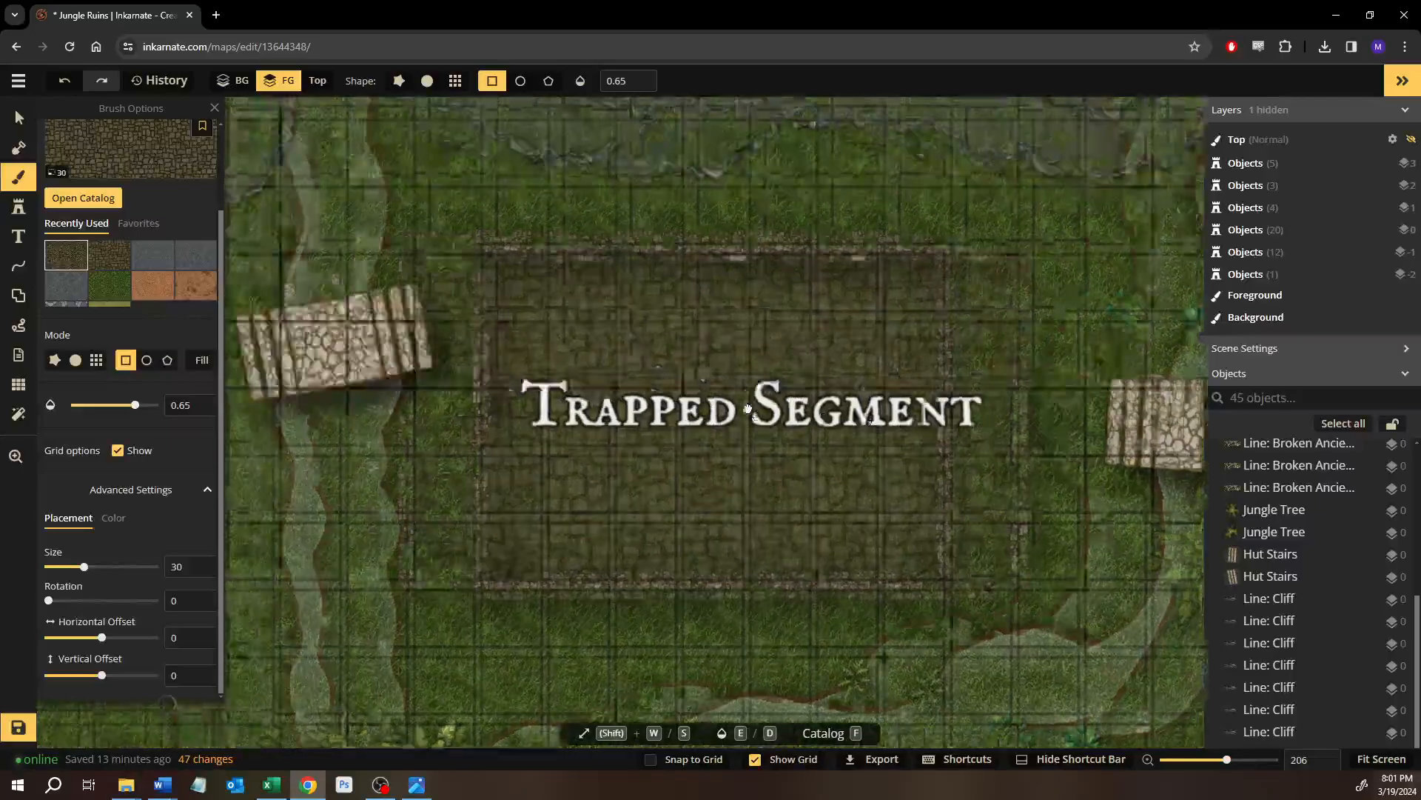
scroll(744, 425, up, 2)
drag(774, 459, 619, 491)
scroll(613, 492, up, 1)
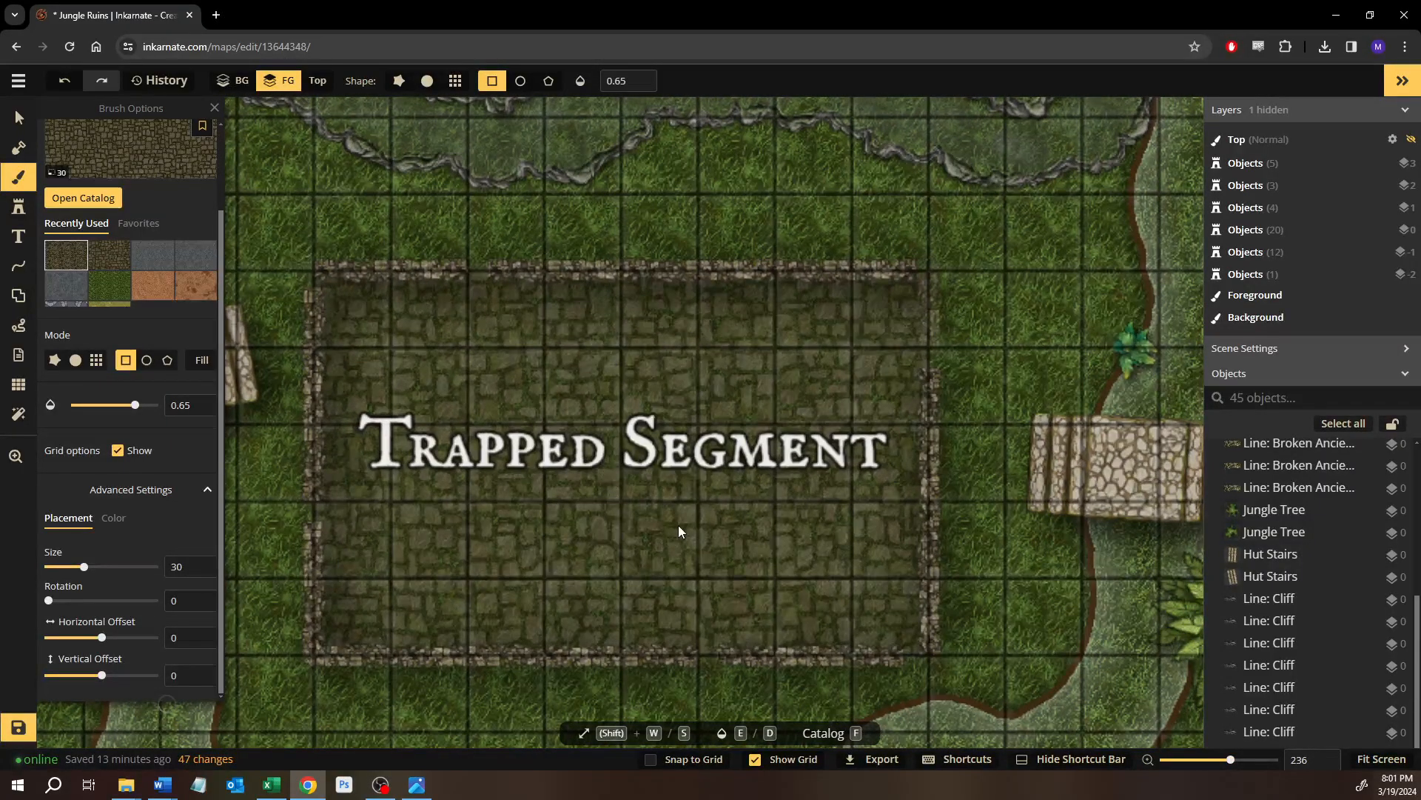
scroll(691, 497, down, 2)
drag(680, 496, 630, 494)
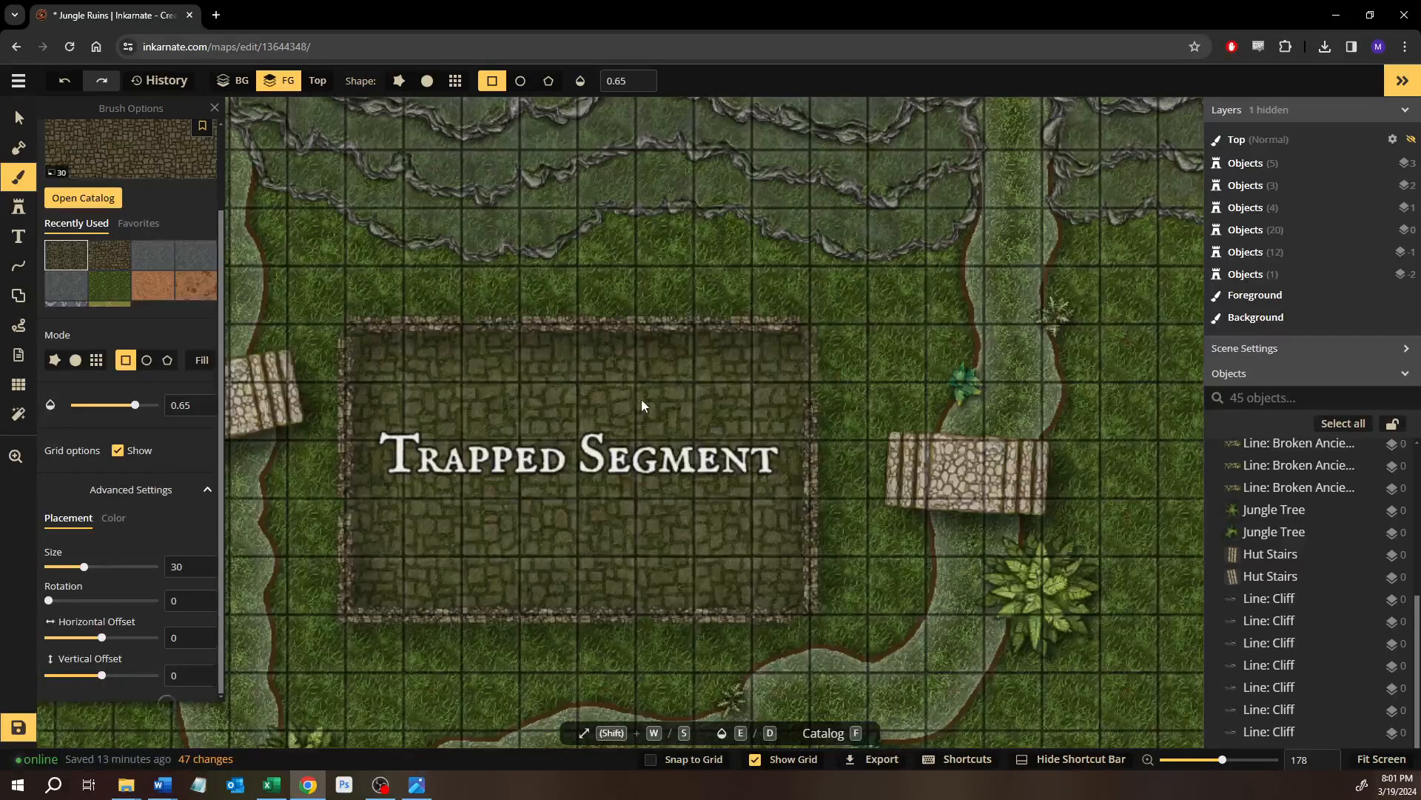
scroll(833, 397, up, 6)
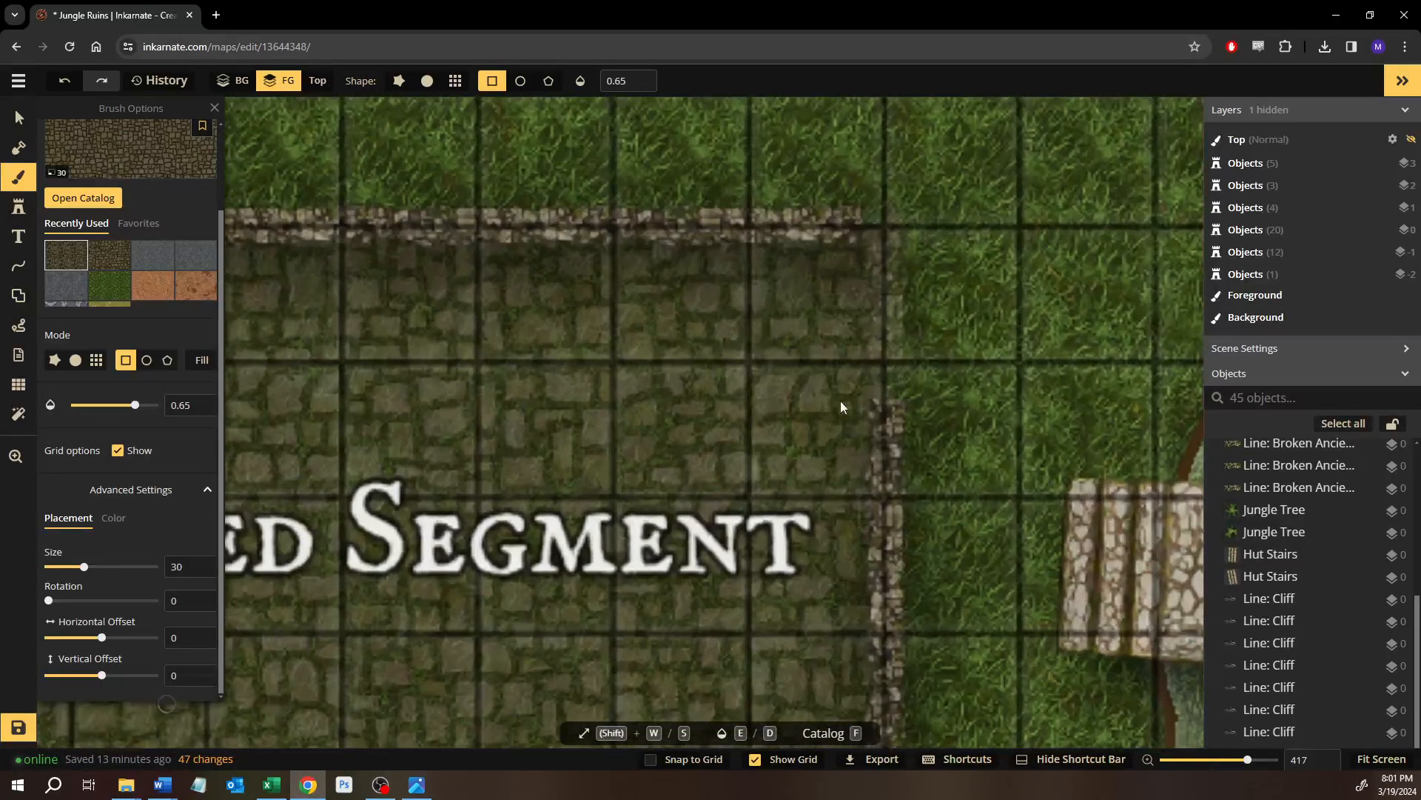
scroll(734, 518, down, 3)
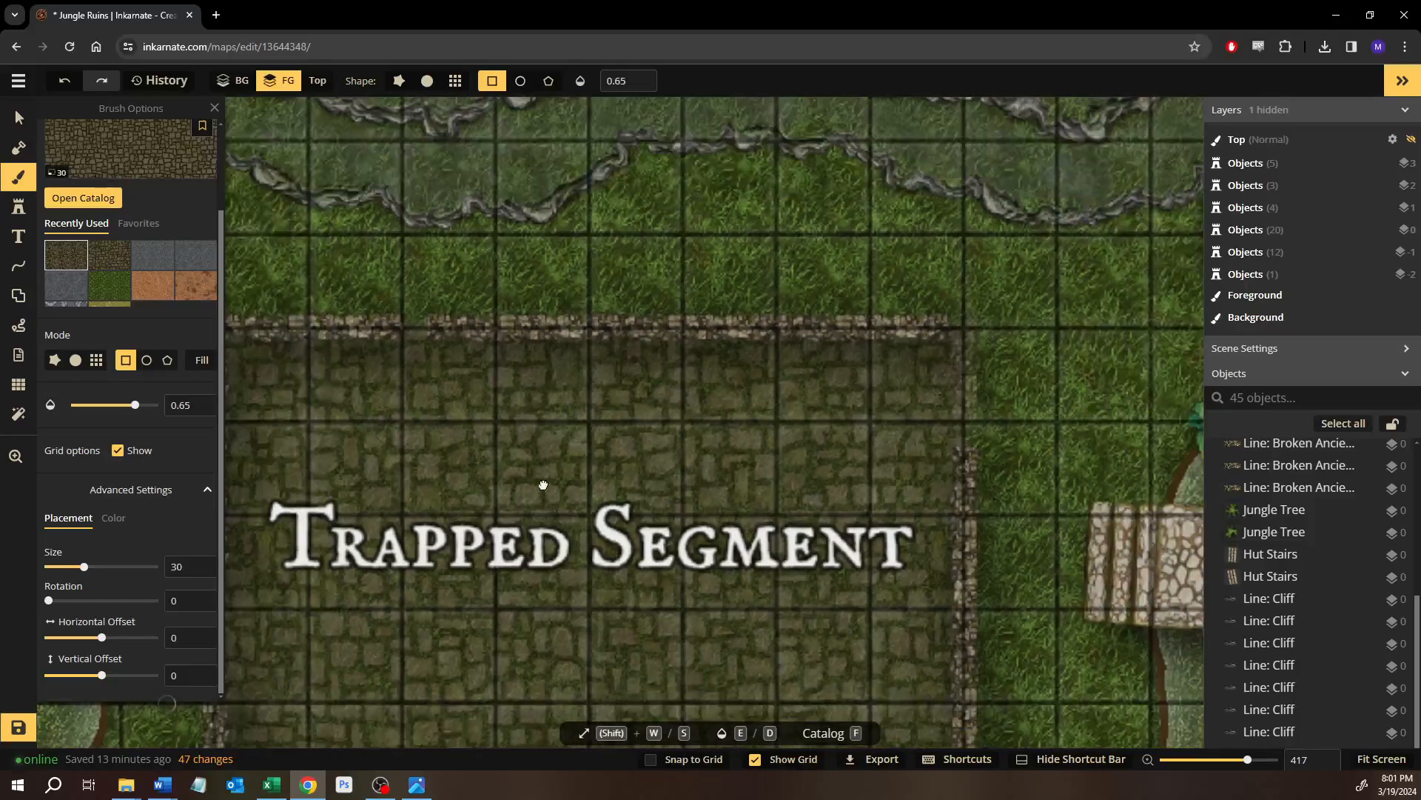
scroll(545, 388, down, 2)
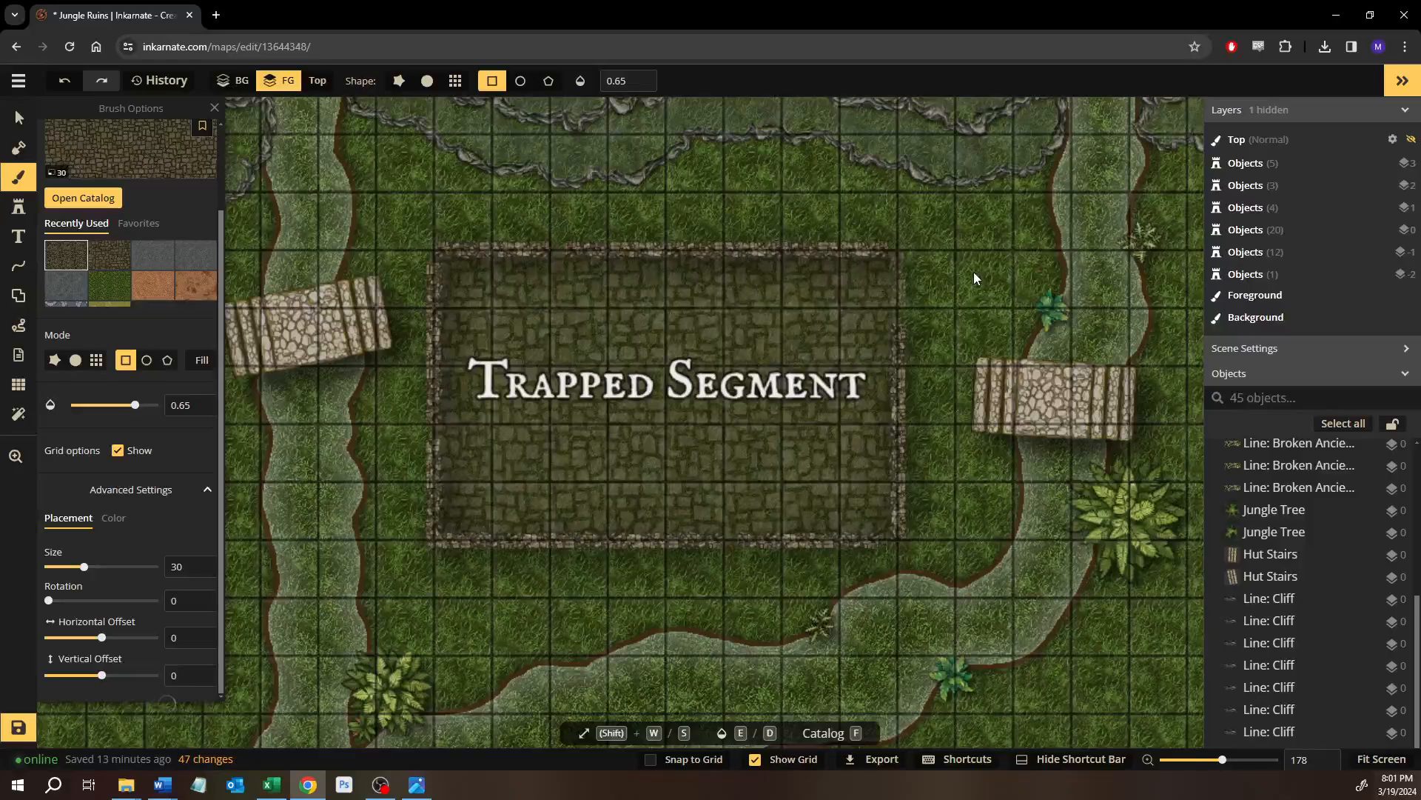
Shift the faded wall section at the trapped segment's upper-right corner slightly outward, with rotation 17 and size 92.
scroll(952, 288, up, 5)
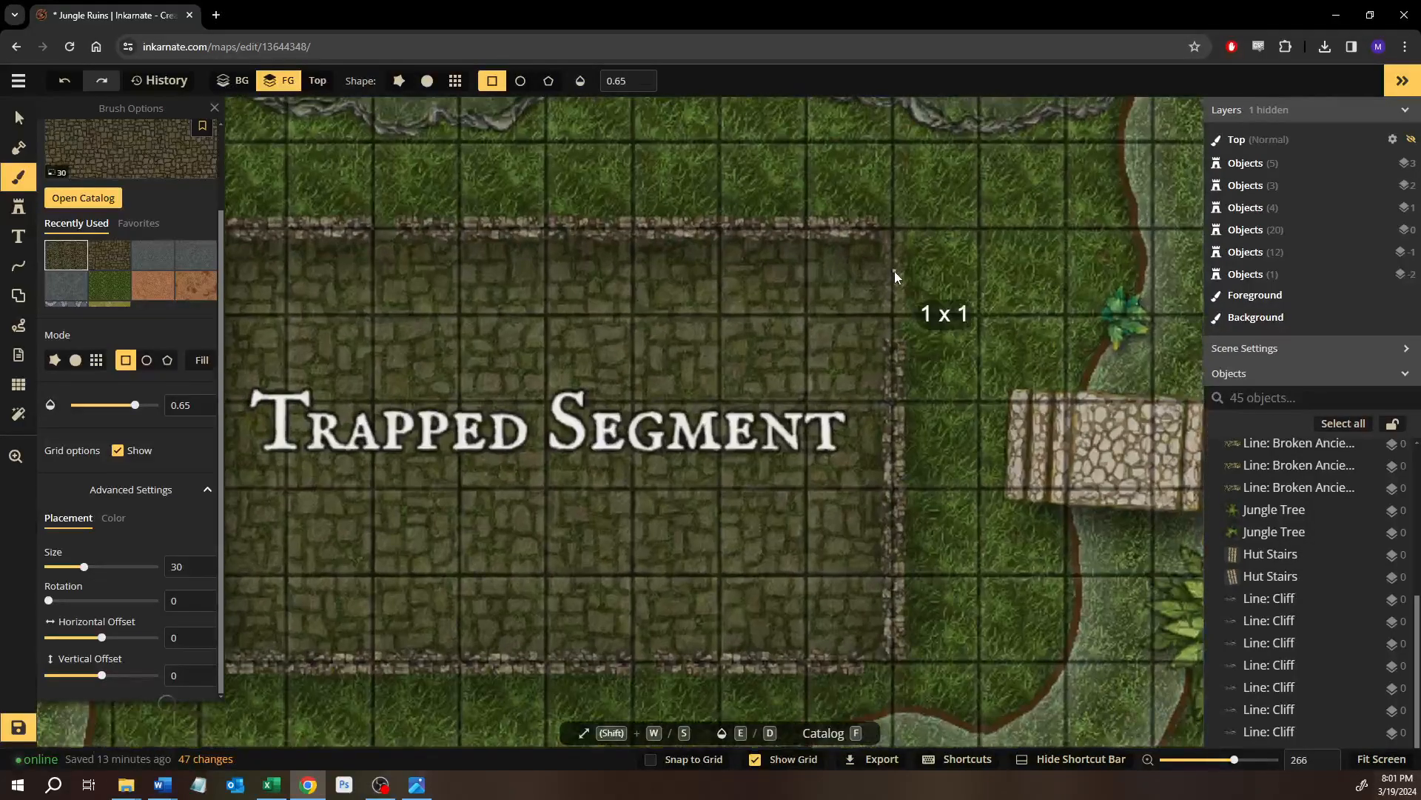
click(19, 118)
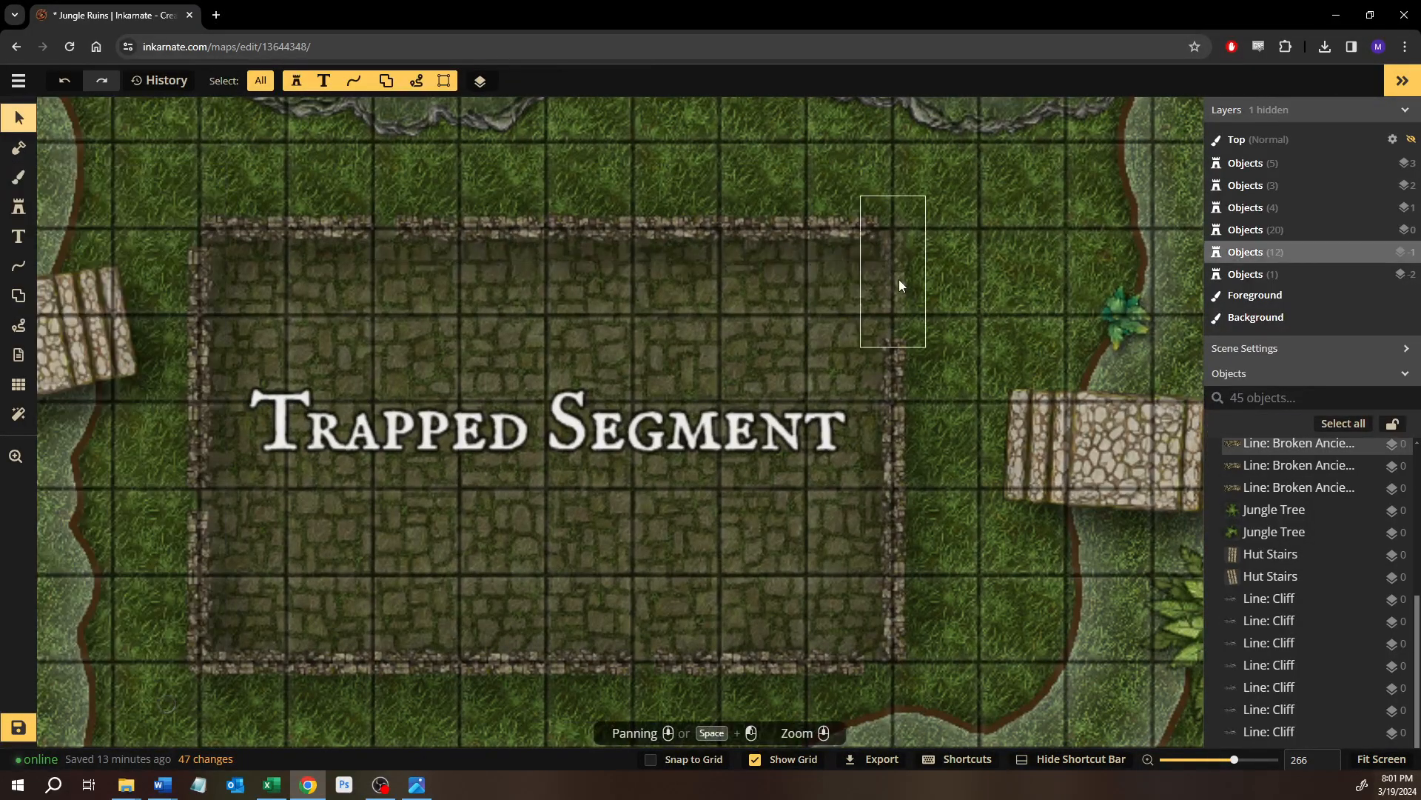
click(906, 220)
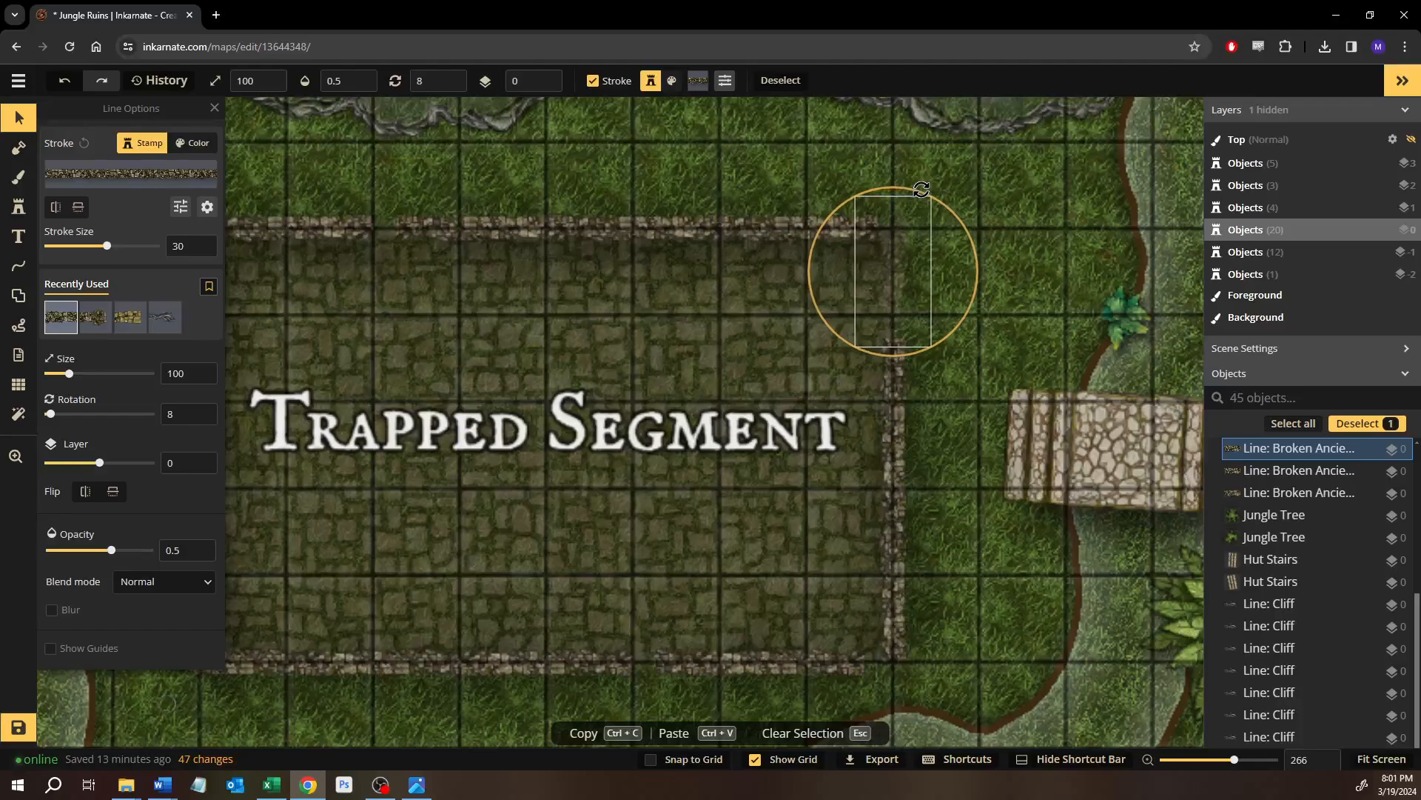
drag(911, 279, 921, 284)
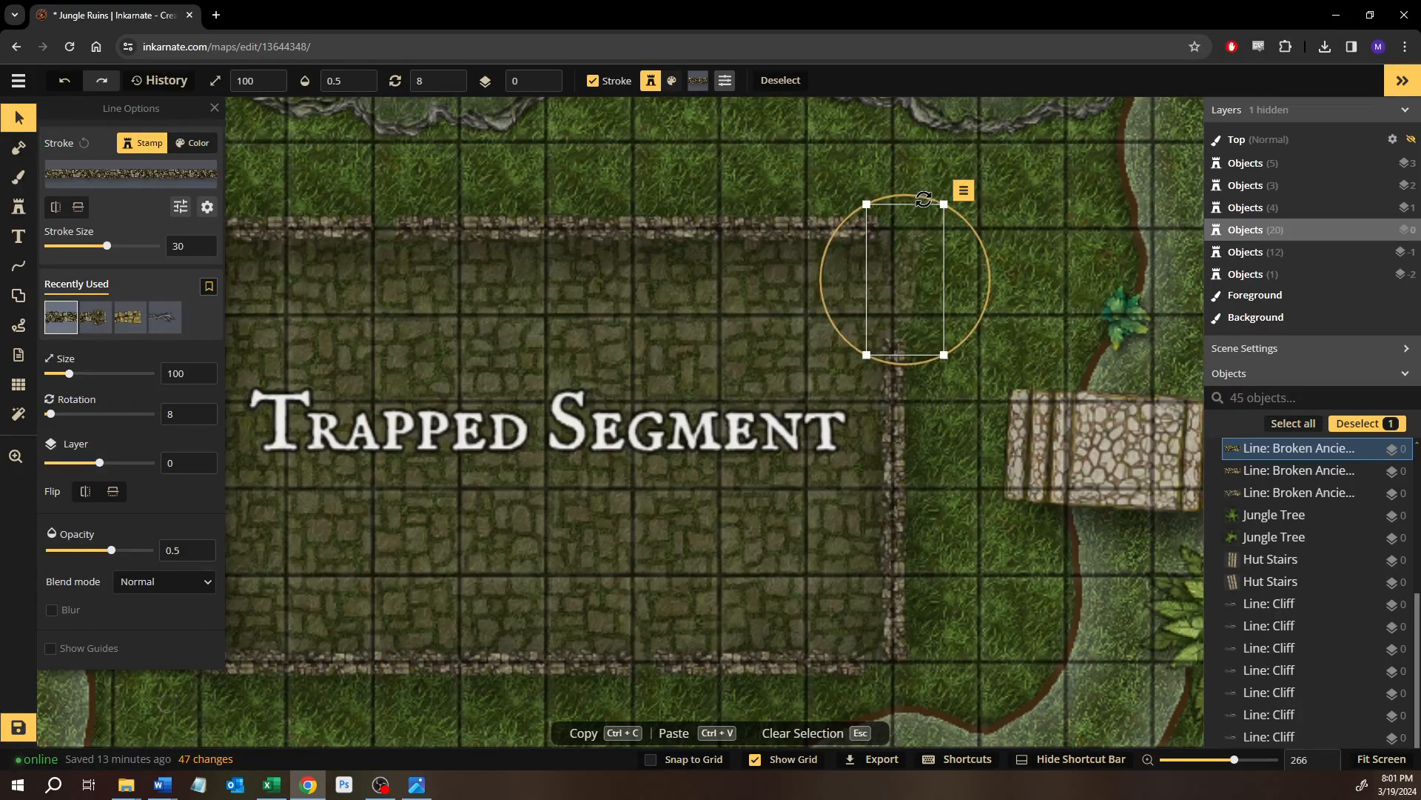
scroll(921, 259, up, 1)
scroll(920, 259, up, 1)
drag(920, 258, 920, 277)
scroll(924, 261, down, 1)
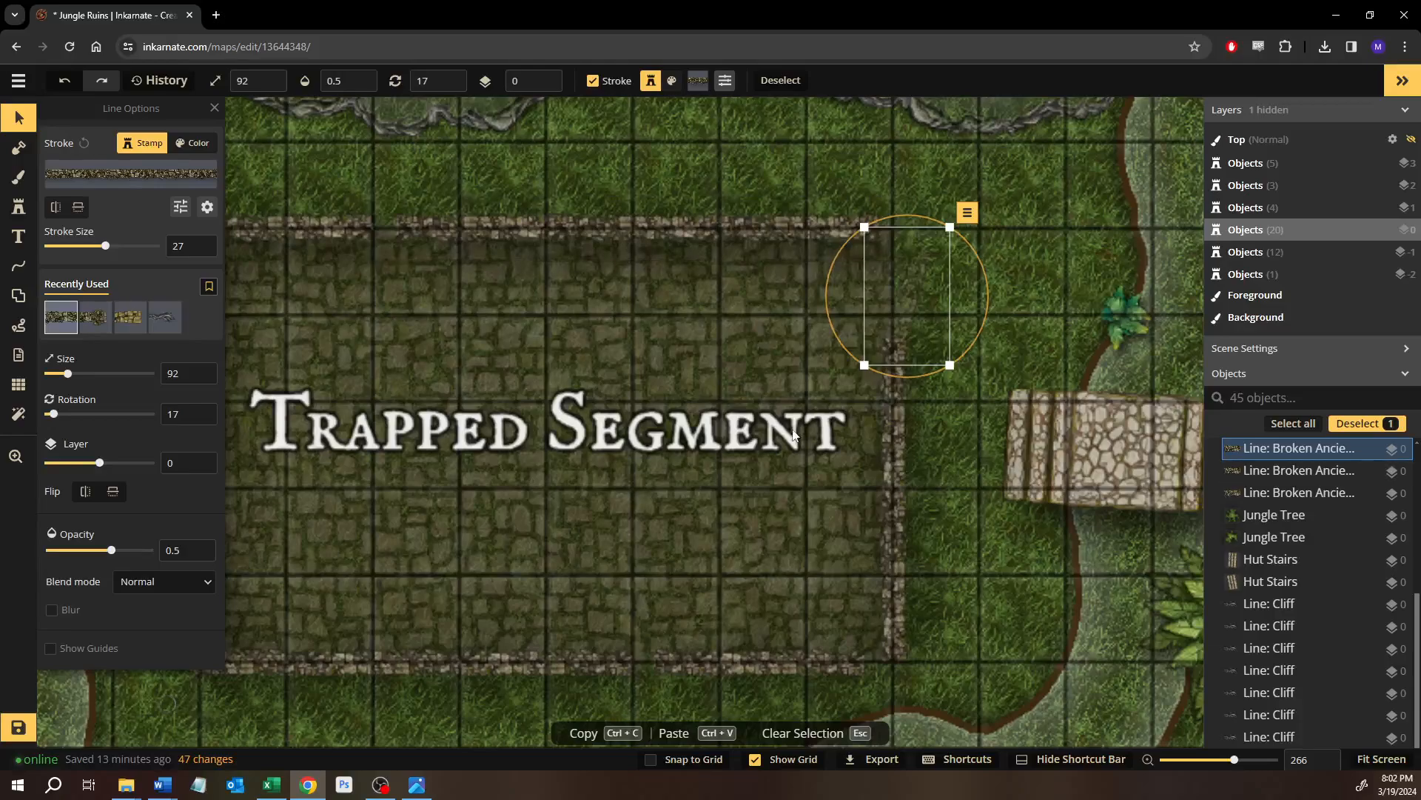
key(Escape)
Review the finished trapped segment within the whole map, along with the empty Ruins Proper area.
scroll(293, 406, down, 3)
scroll(652, 402, down, 2)
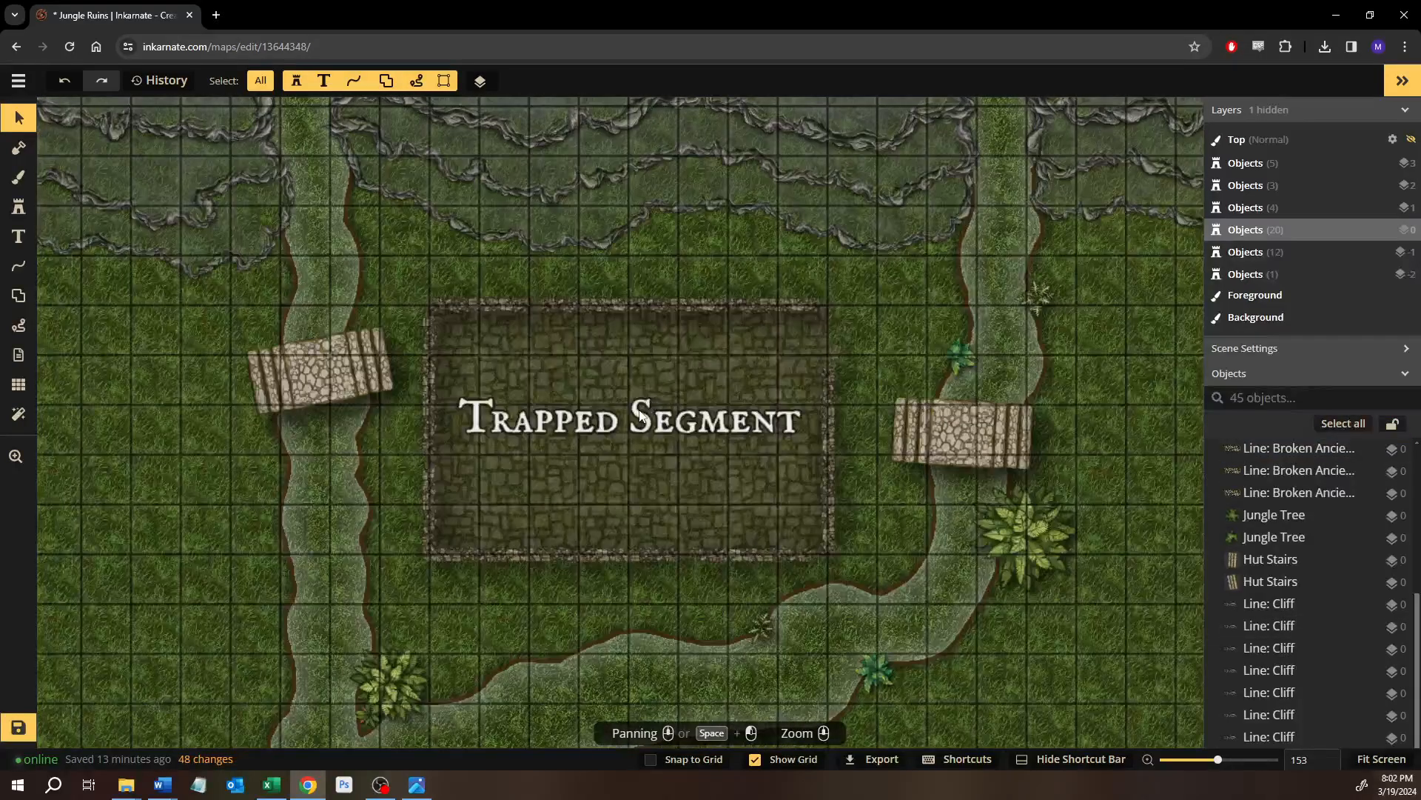
scroll(641, 416, down, 3)
scroll(641, 416, up, 4)
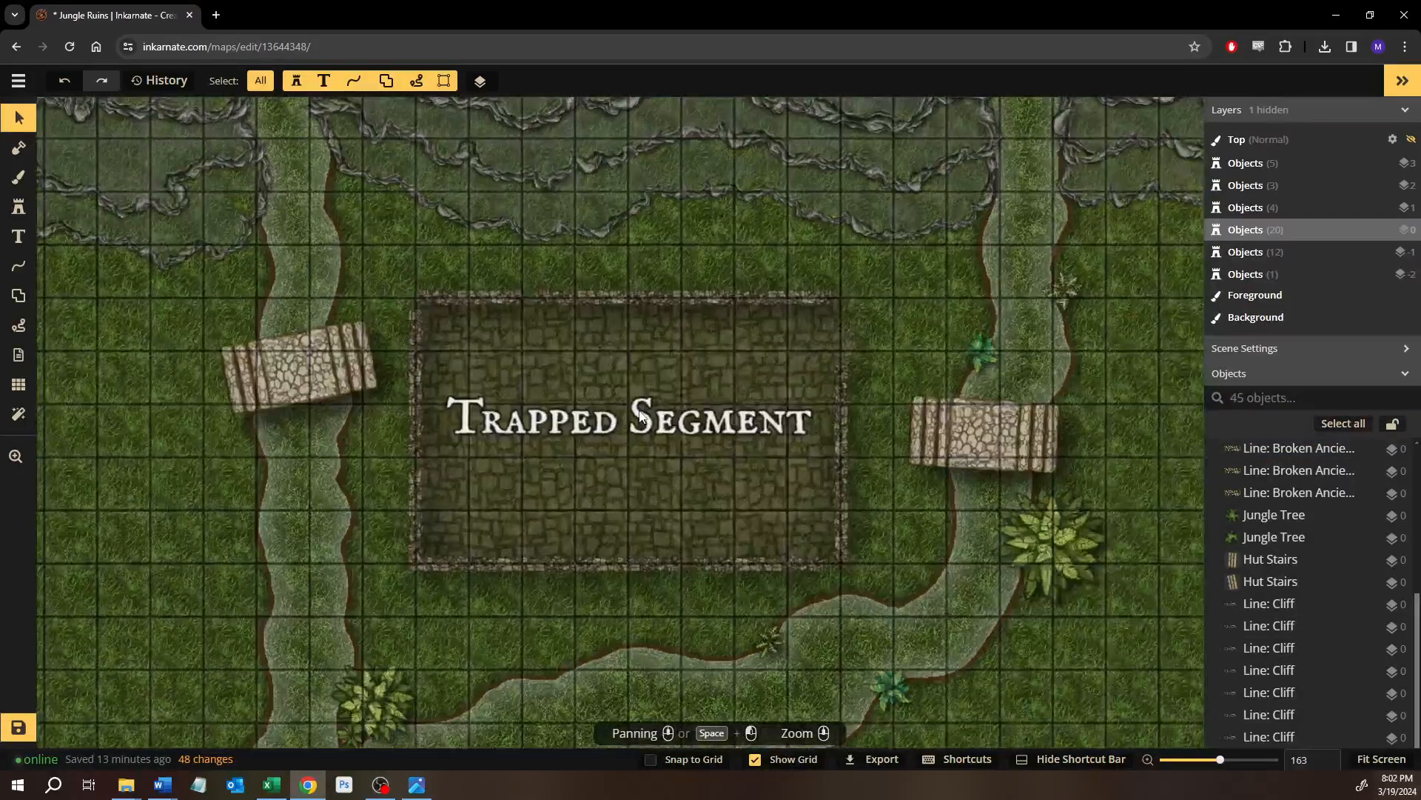
scroll(641, 416, up, 1)
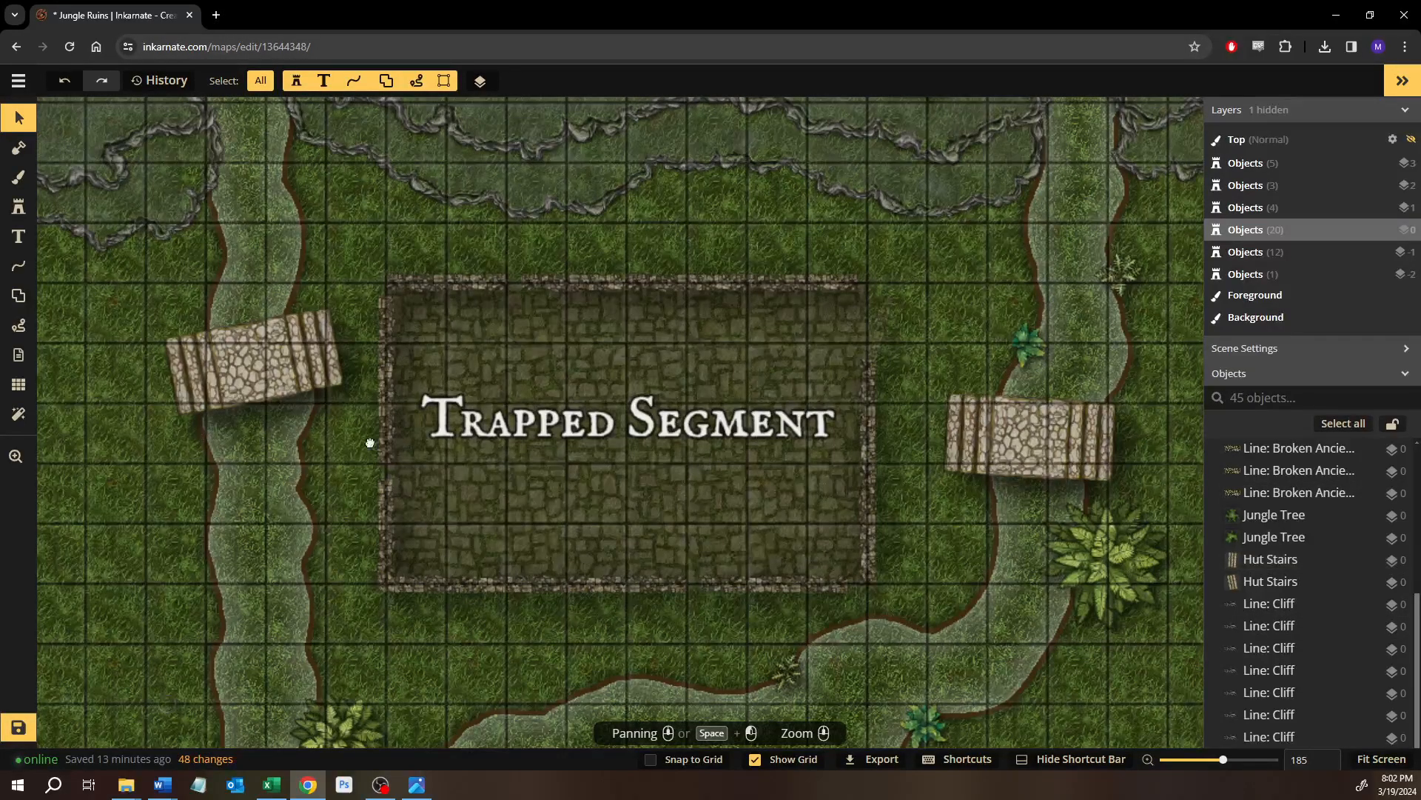
drag(311, 435, 595, 460)
scroll(521, 464, down, 5)
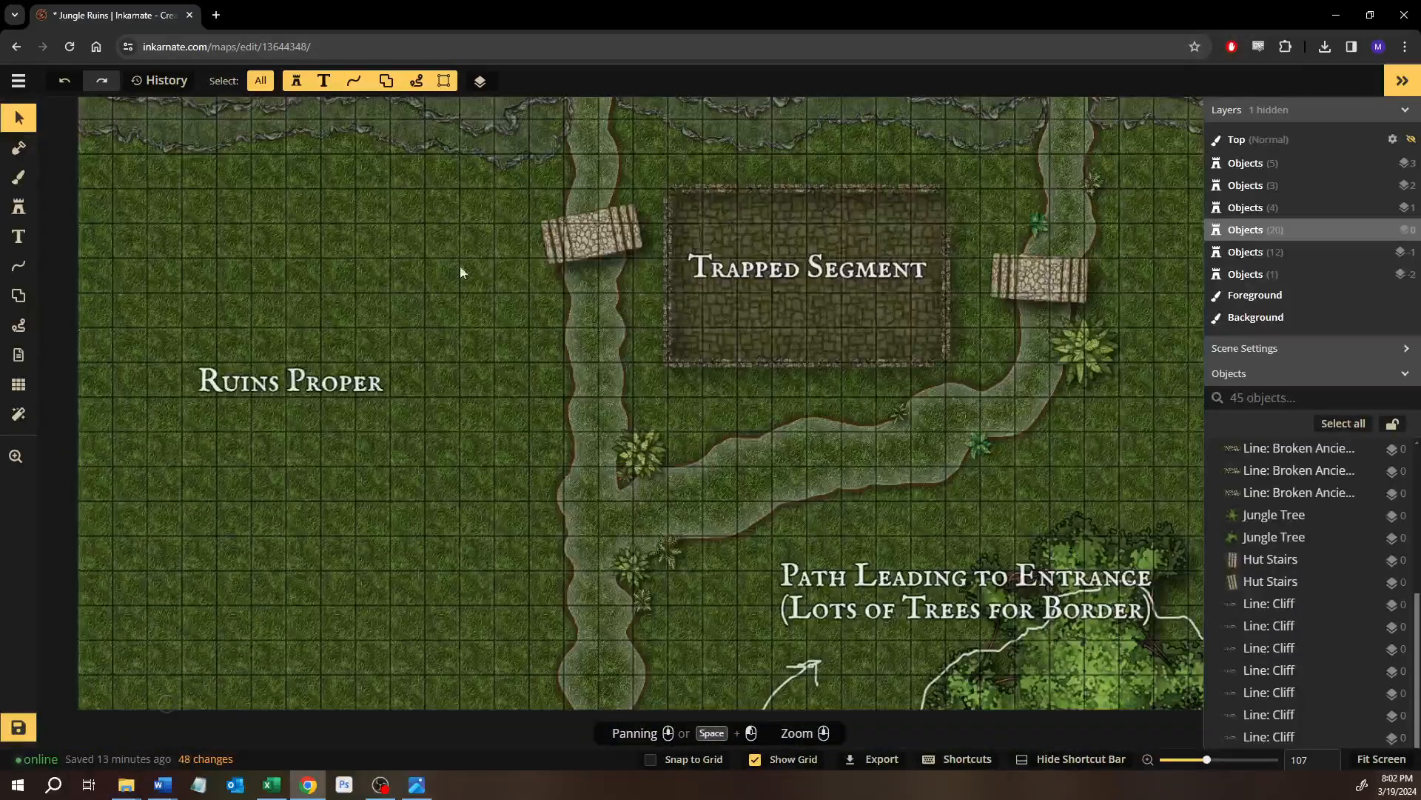
drag(288, 357, 717, 426)
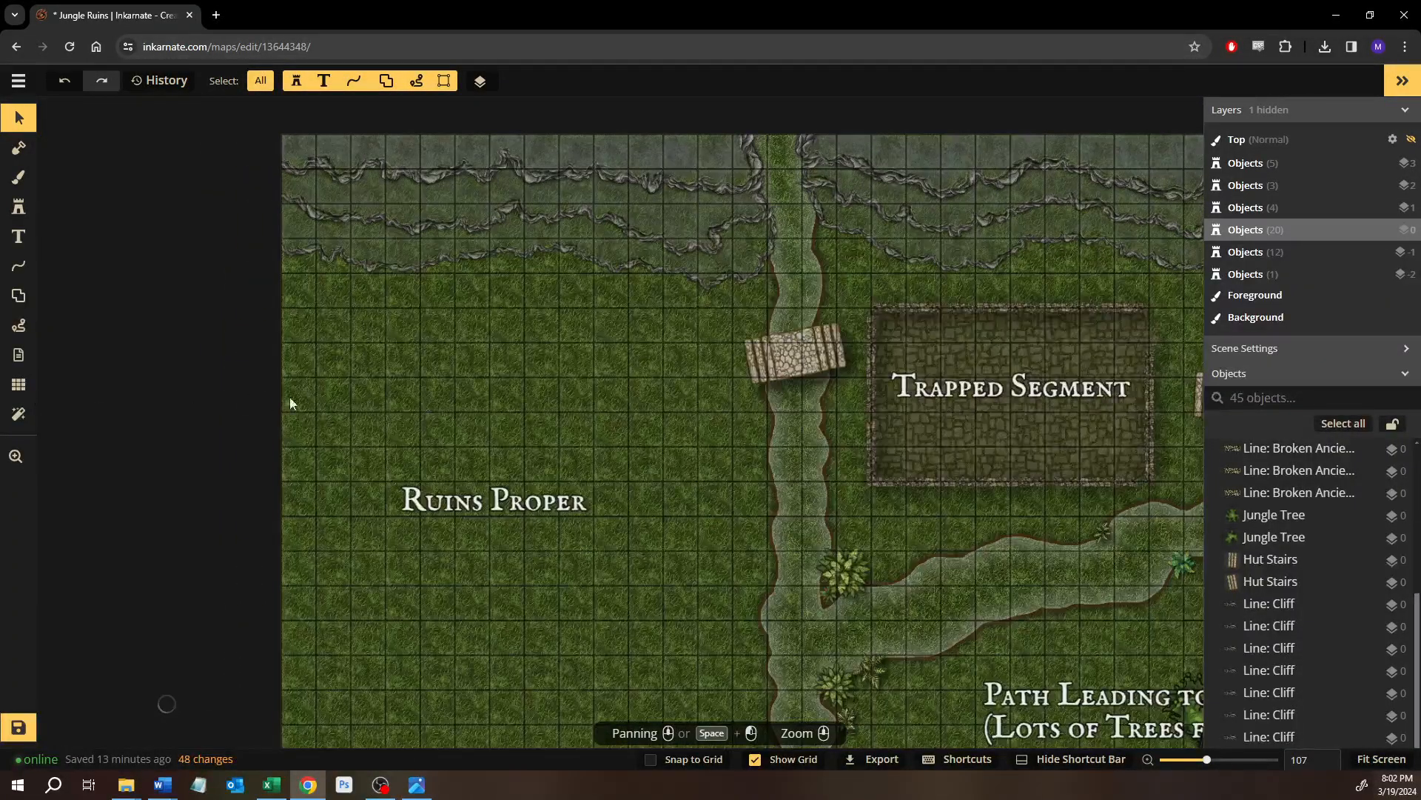
Save the Jungle Ruins map with the current changes, including the trapped segment's walls and stone floor.
drag(1123, 519, 530, 459)
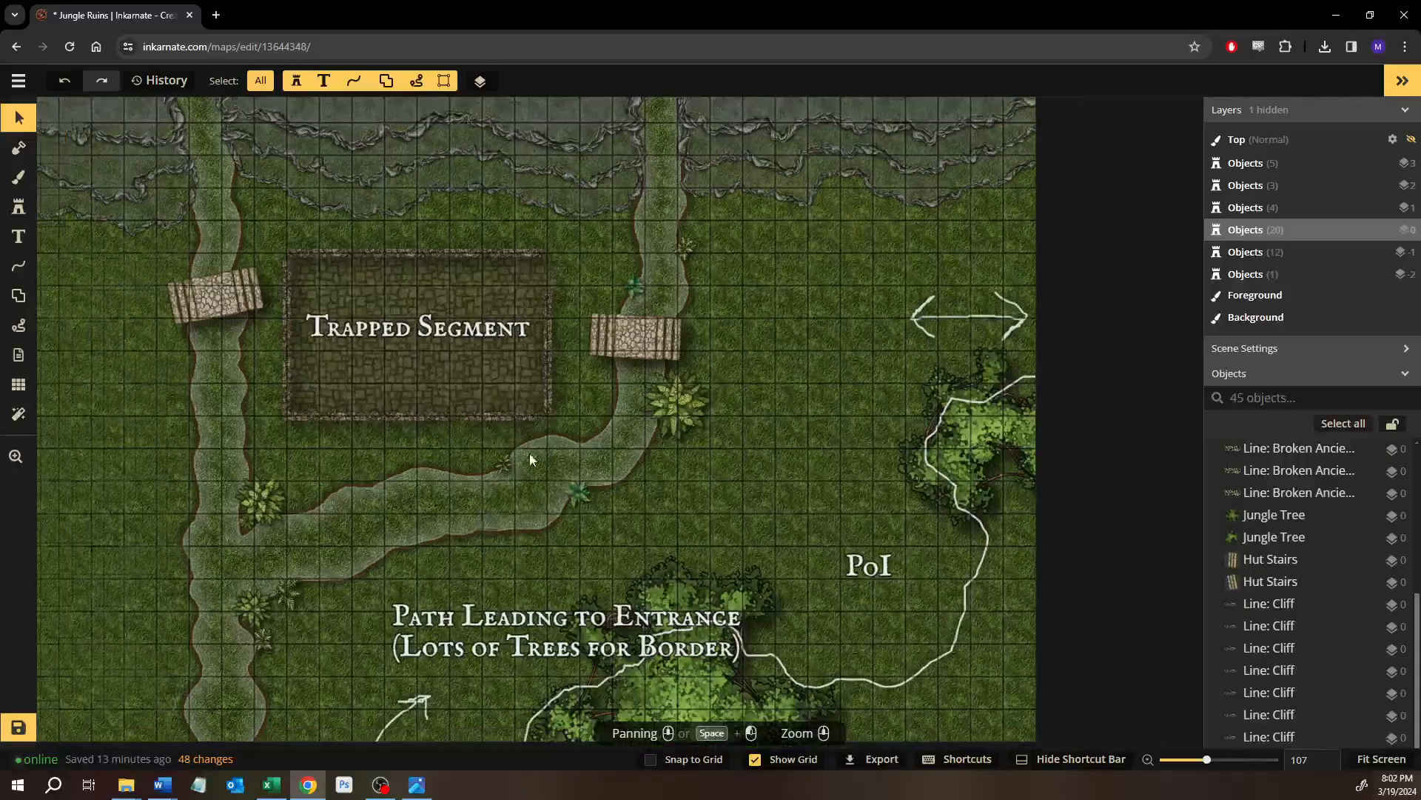
scroll(530, 459, down, 4)
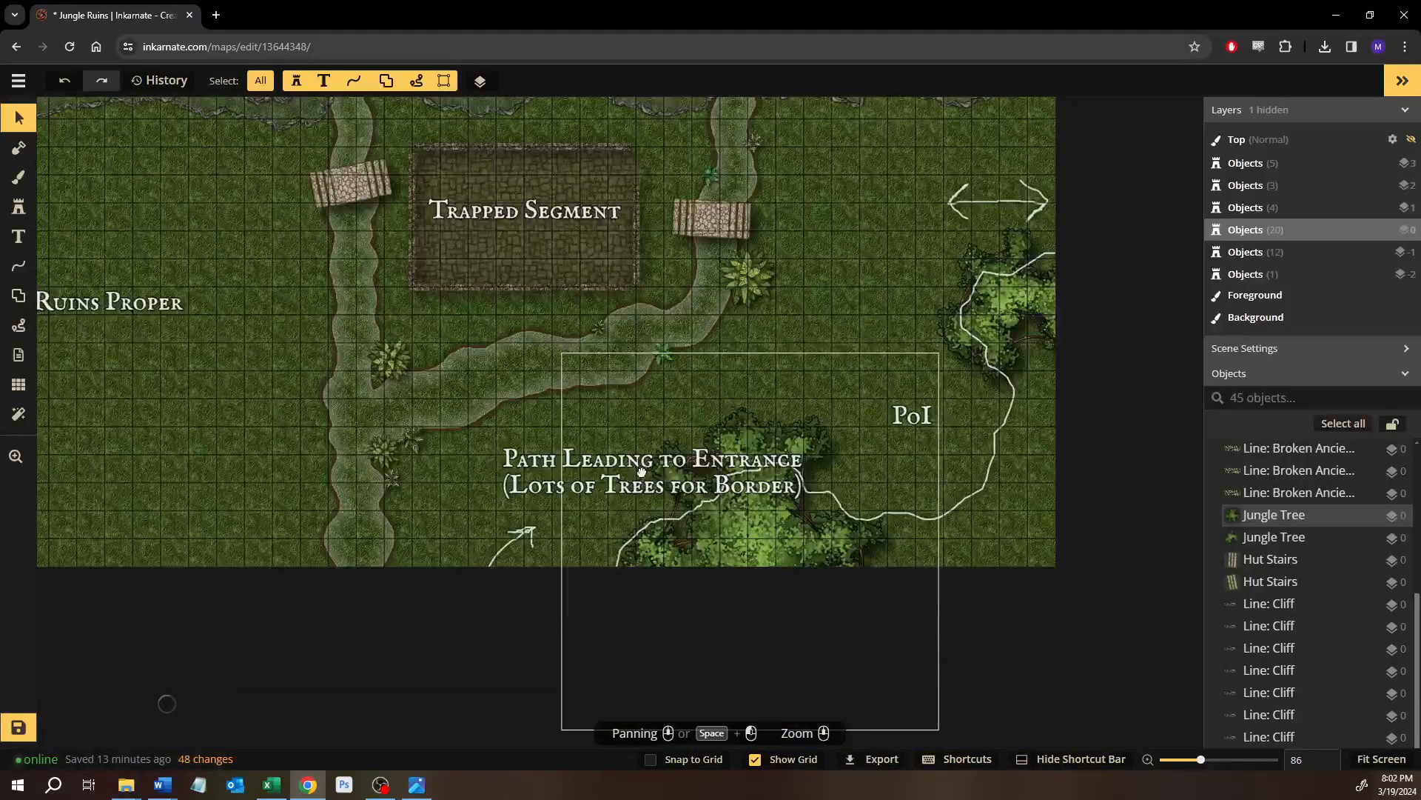
scroll(778, 425, down, 1)
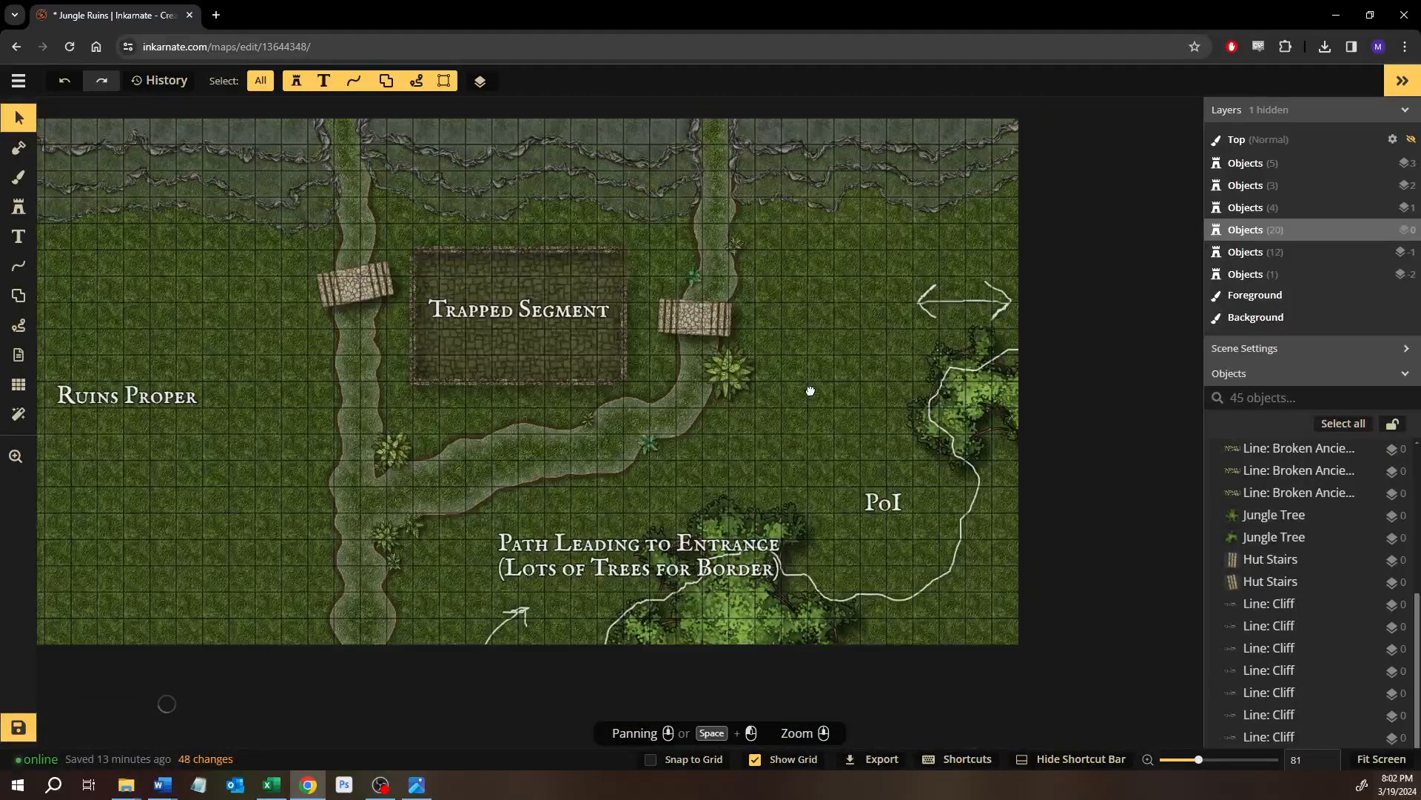
scroll(809, 391, up, 2)
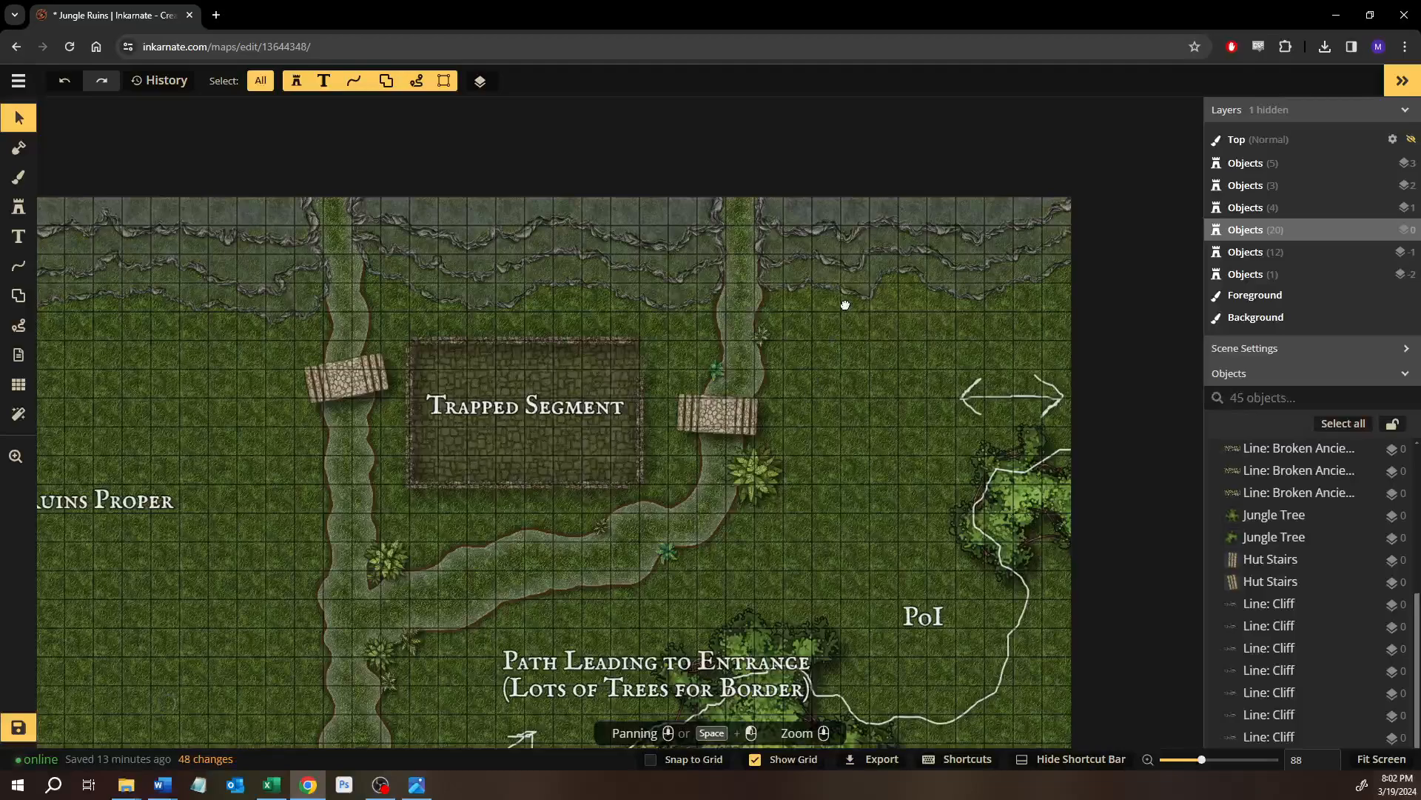
drag(845, 305, 844, 311)
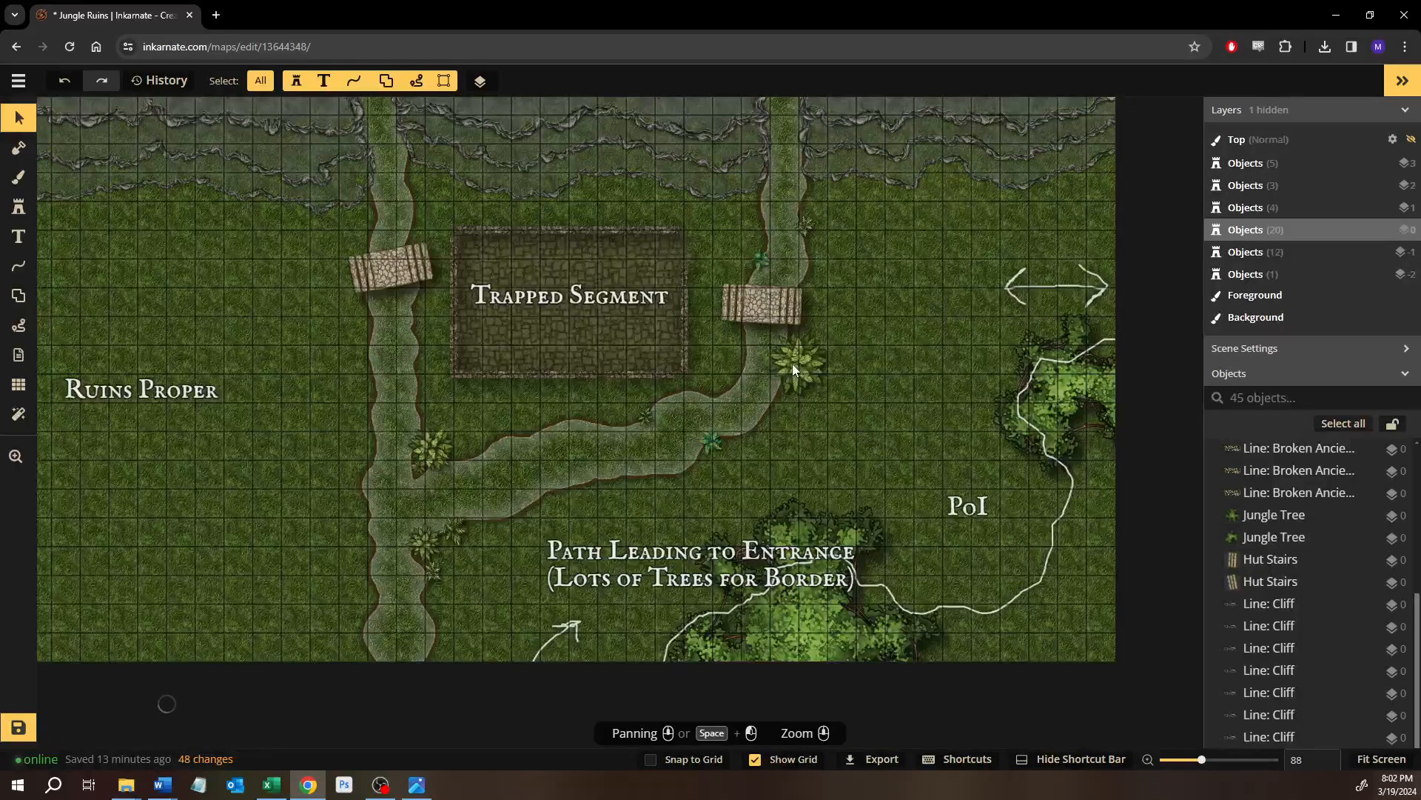
click(19, 727)
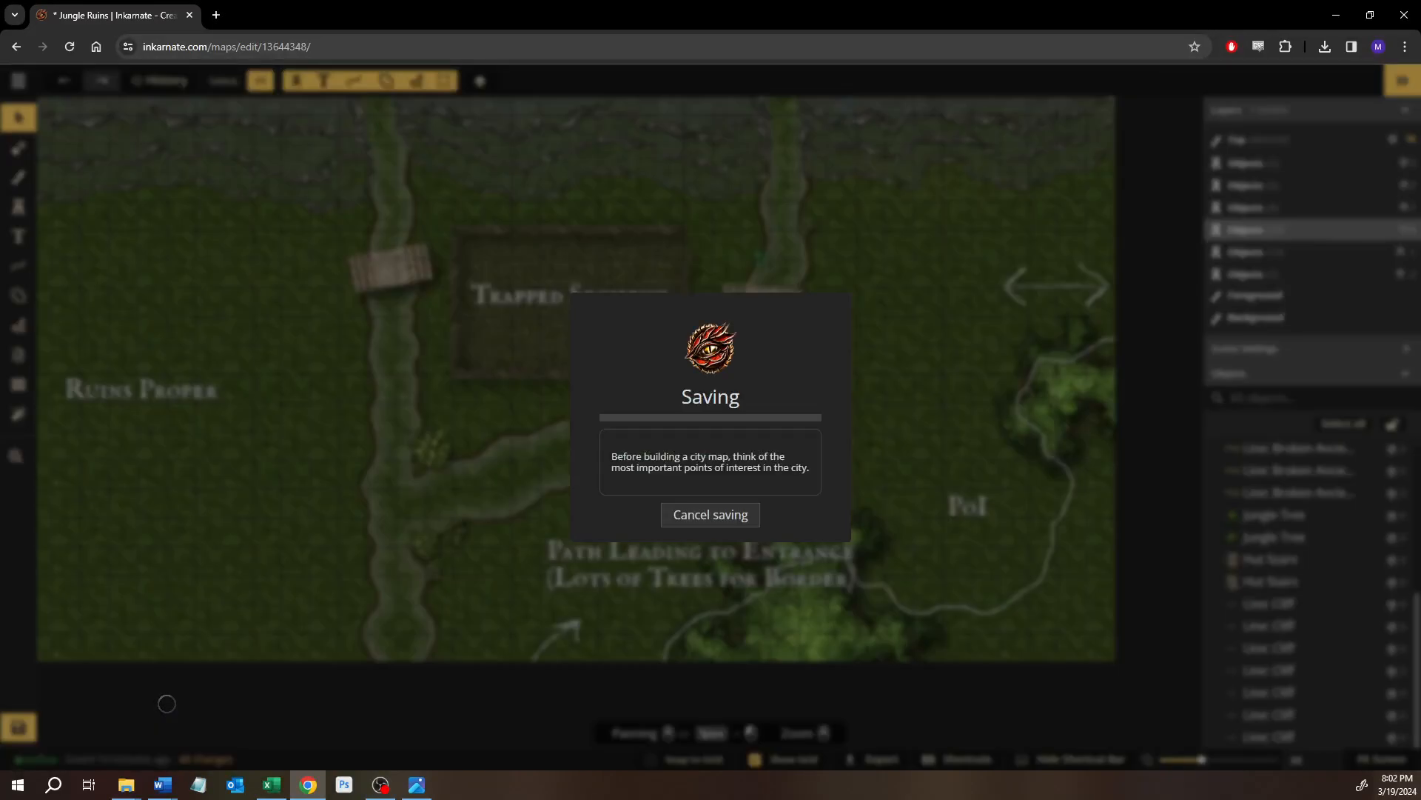